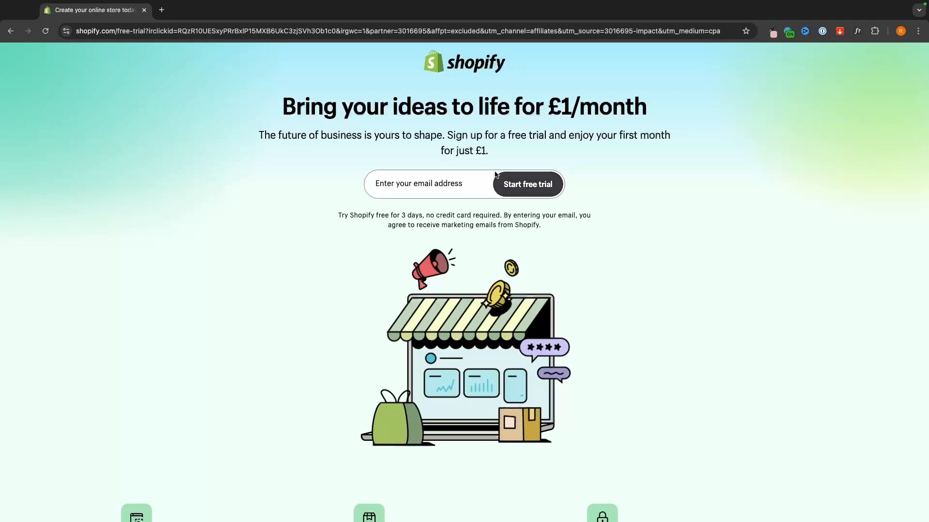
# Review the £1/month offer, fill in the sign-up email address and start the free trial
pyautogui.moveTo(337, 219); pyautogui.dragTo(413, 216)
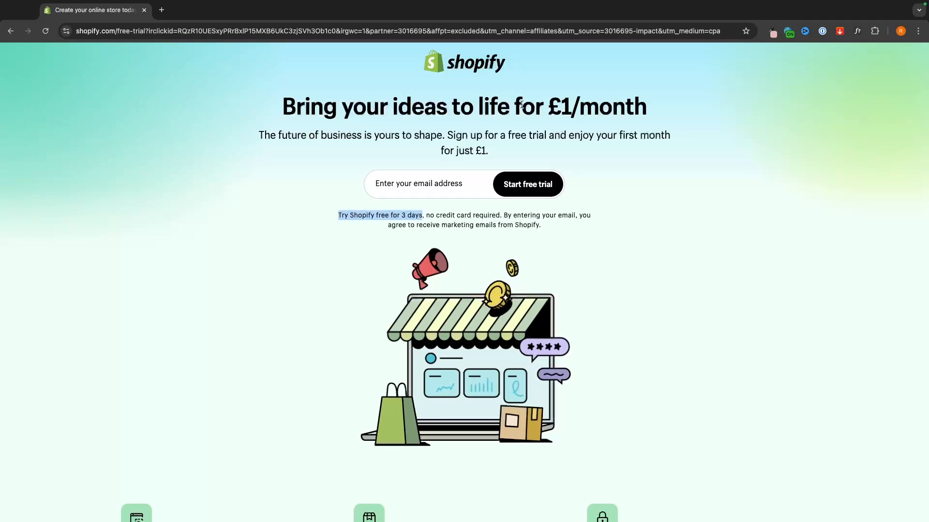
pyautogui.moveTo(295, 107); pyautogui.dragTo(659, 122)
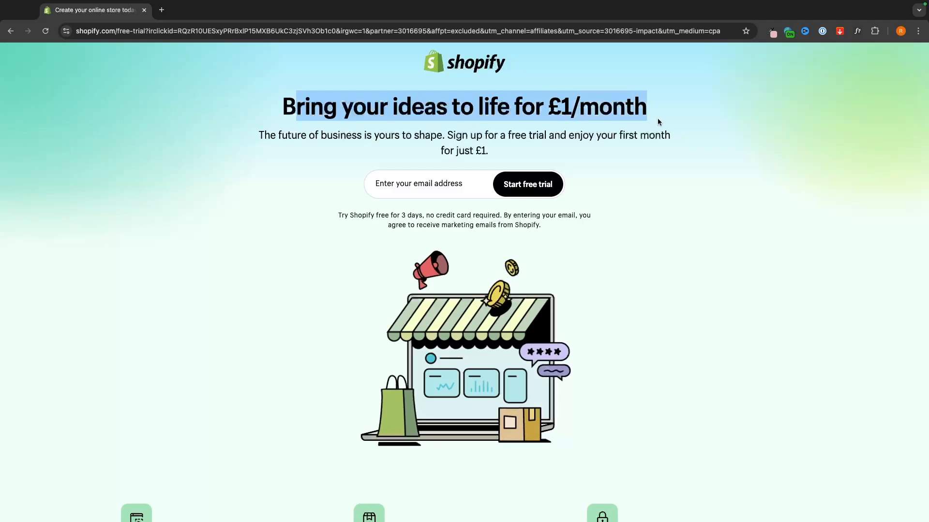
pyautogui.moveTo(548, 108); pyautogui.dragTo(573, 109)
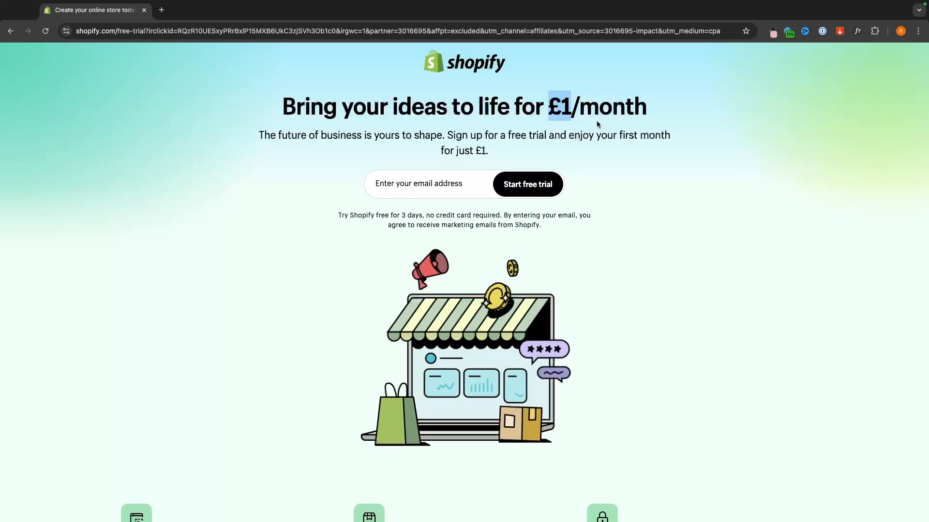
pyautogui.click(553, 90)
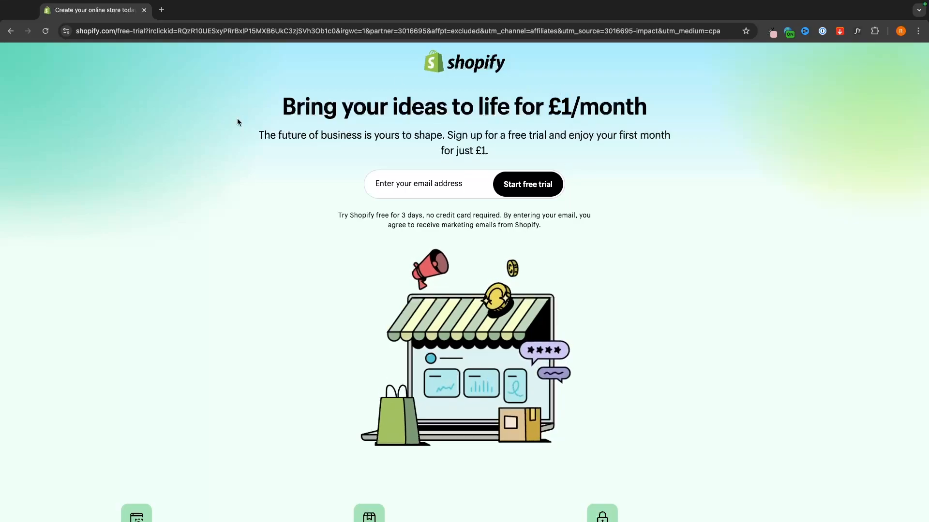
pyautogui.click(370, 184)
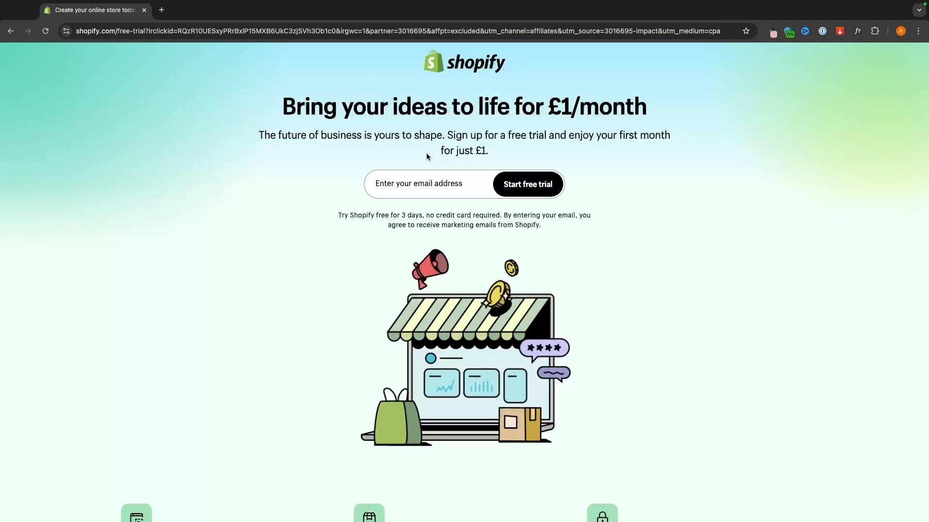
pyautogui.click(400, 187)
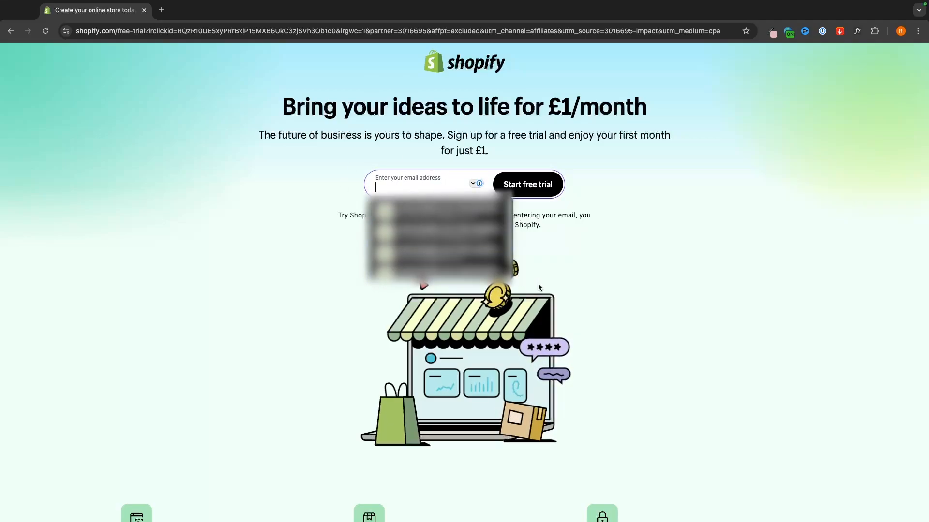
pyautogui.press('Down')
pyautogui.press('Return')
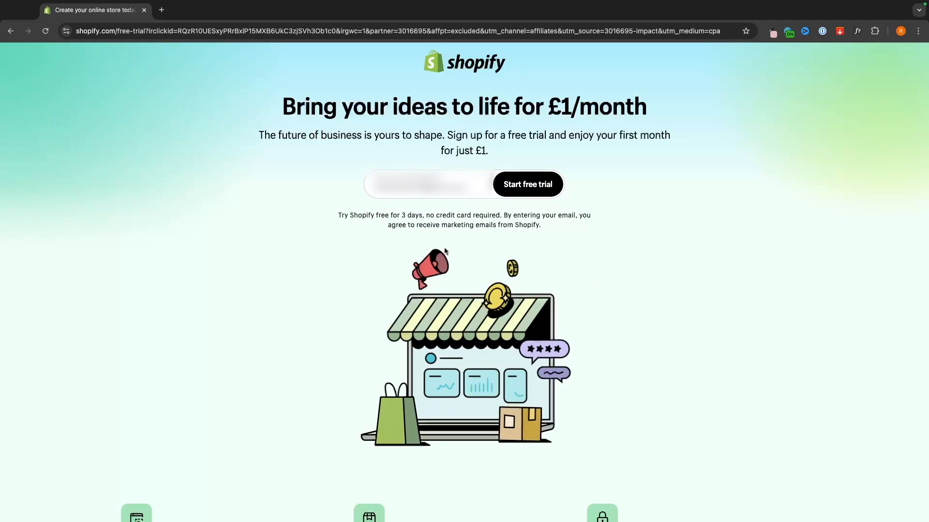
pyautogui.click(528, 187)
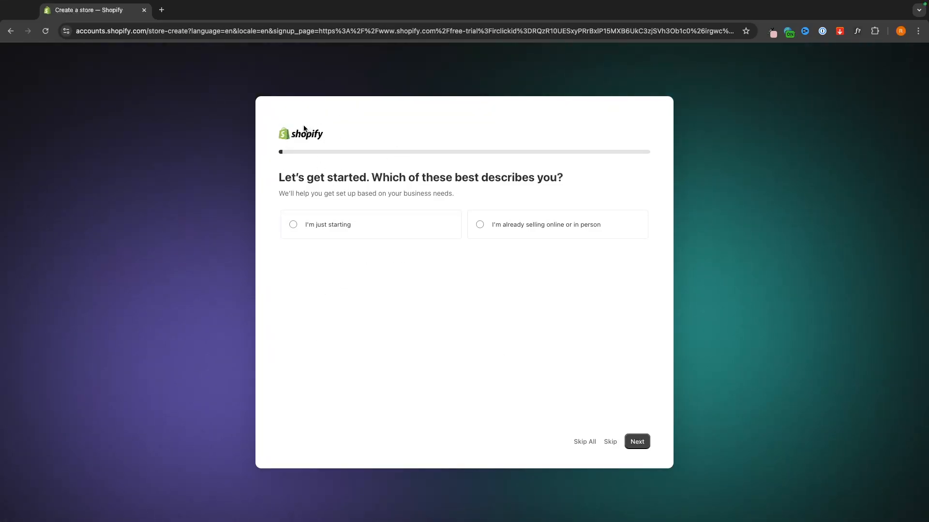
# Skip all the business questions and accept United Kingdom as the business location
pyautogui.click(583, 442)
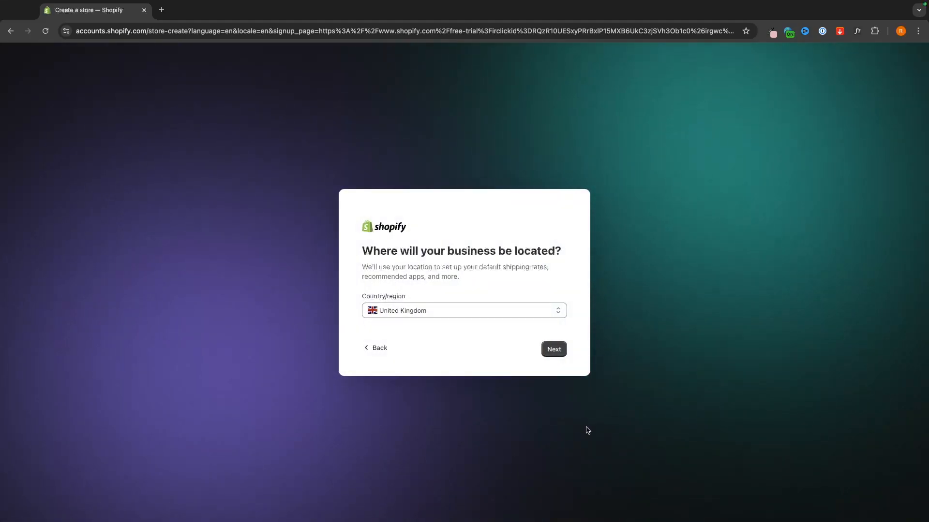
pyautogui.moveTo(358, 249); pyautogui.dragTo(558, 260)
pyautogui.click(544, 255)
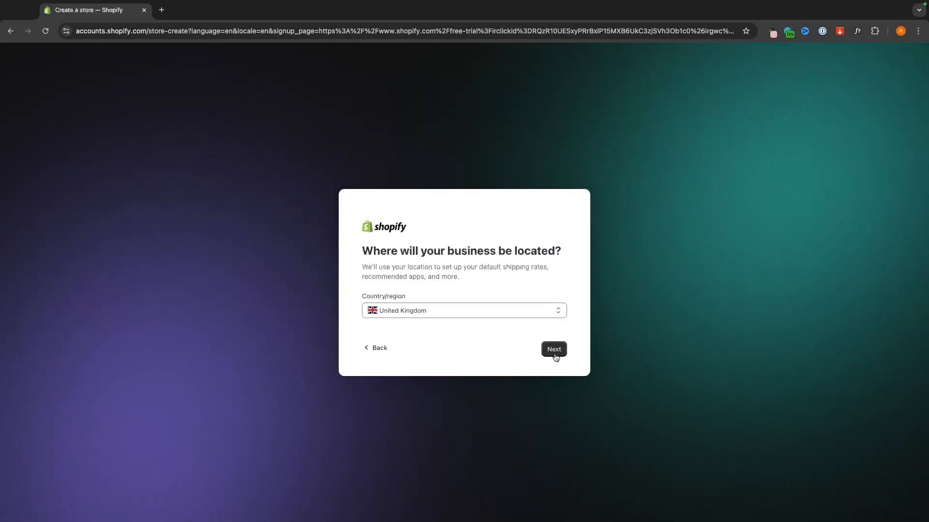
pyautogui.click(556, 356)
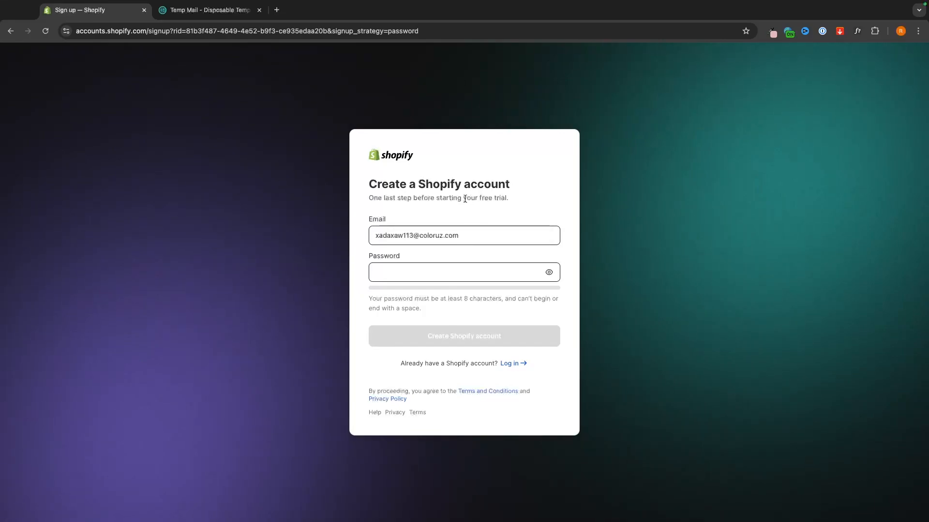
# Fill in the account password with the suggested entry and create the Shopify account
pyautogui.moveTo(373, 188); pyautogui.dragTo(511, 184)
pyautogui.click(513, 184)
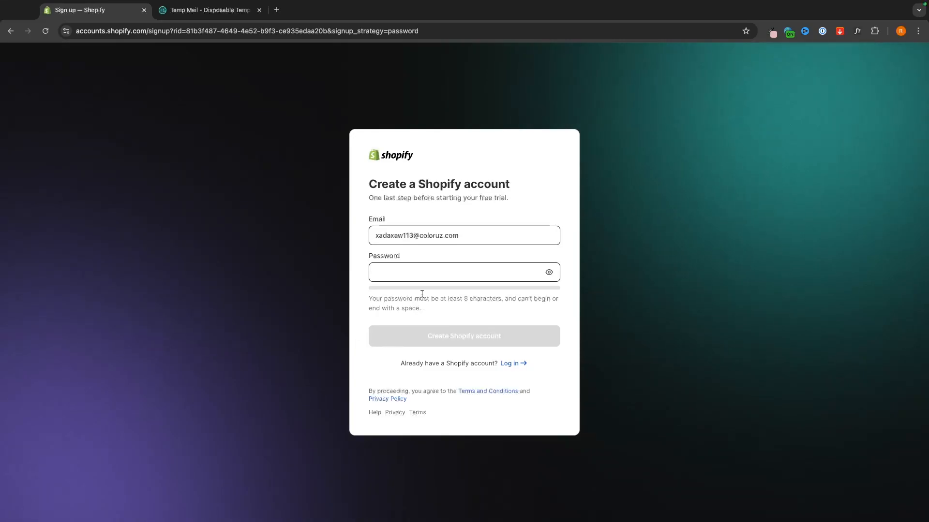
pyautogui.click(402, 272)
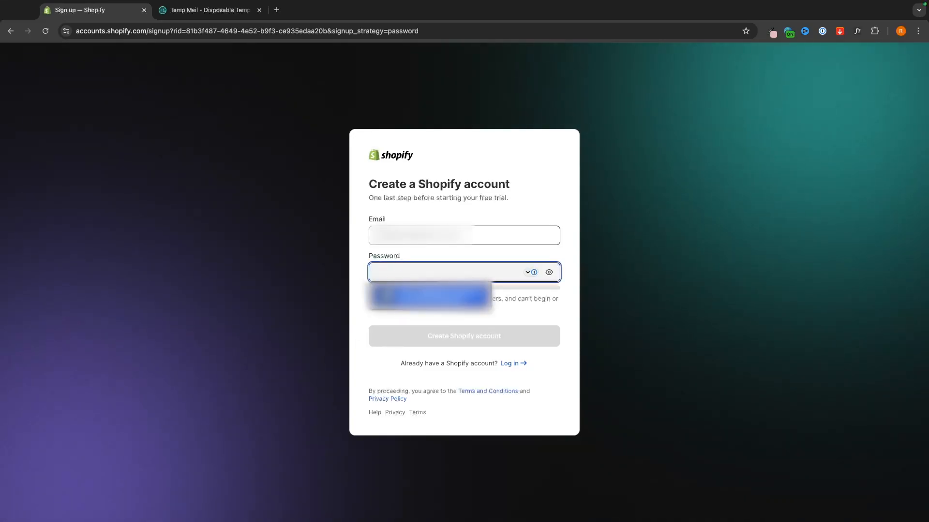
pyautogui.click(417, 300)
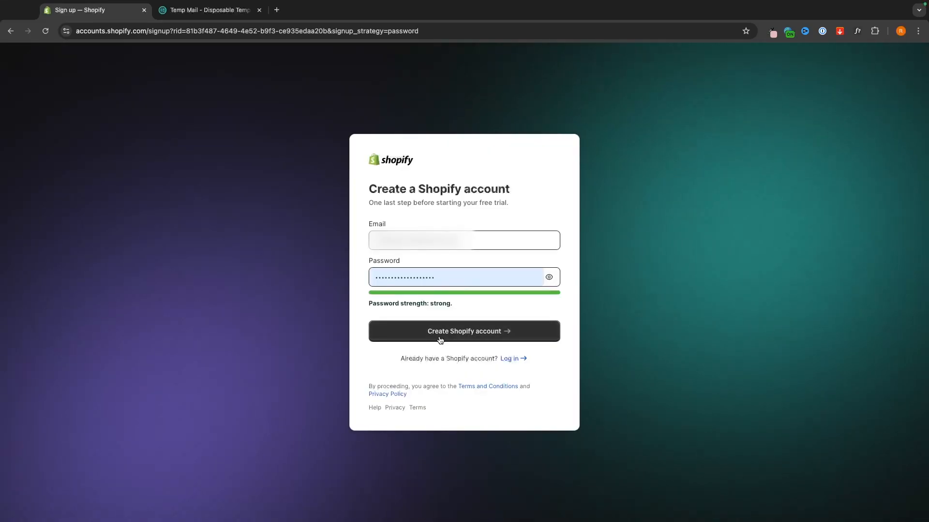
pyautogui.click(432, 334)
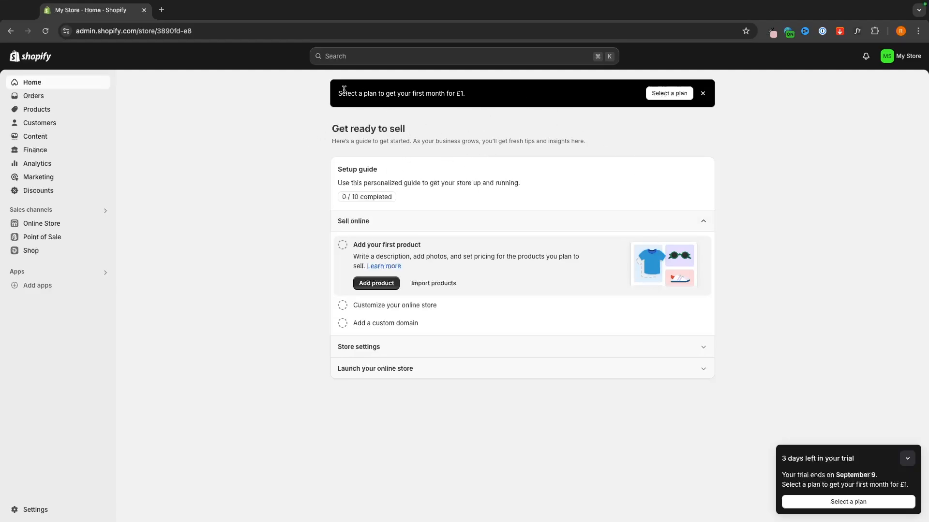
# Check the first-month plan offer and the Online Store's password protection notice on the Themes page
pyautogui.moveTo(334, 93); pyautogui.dragTo(475, 104)
pyautogui.click(508, 106)
pyautogui.click(24, 225)
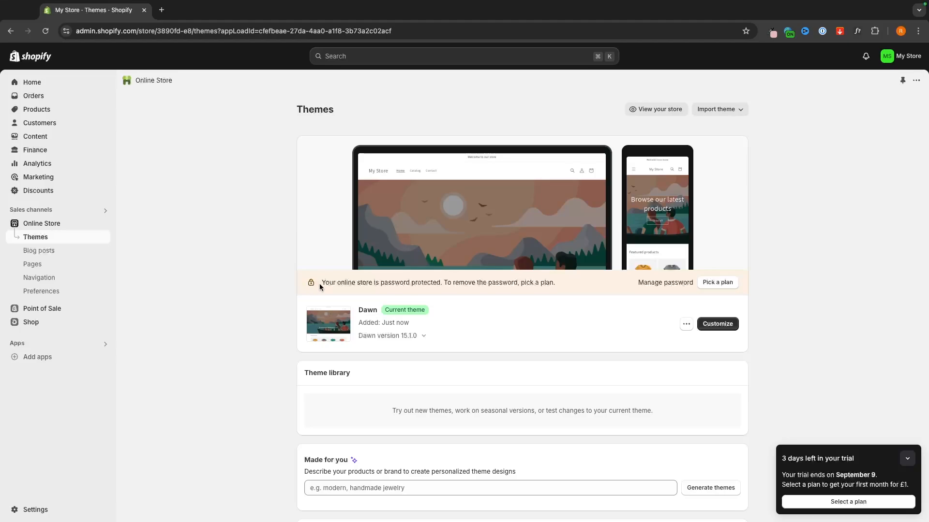
pyautogui.moveTo(320, 287); pyautogui.dragTo(522, 289)
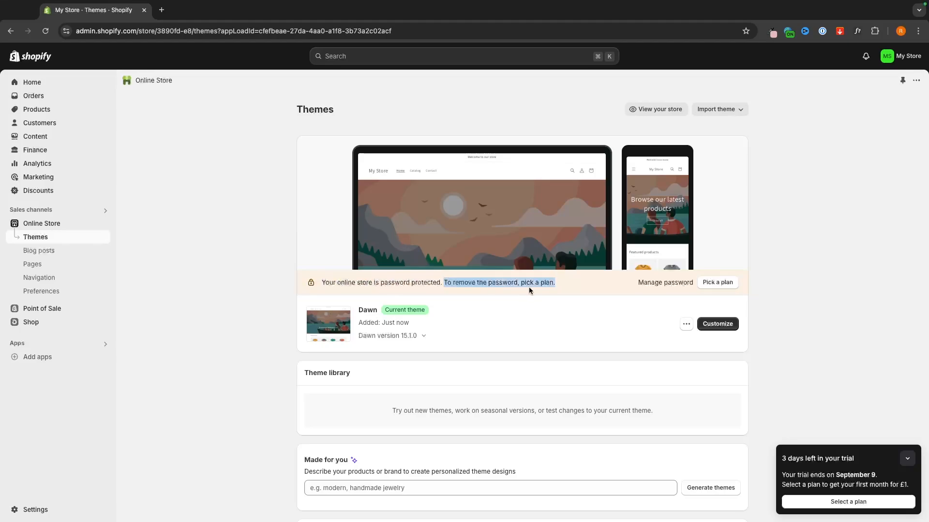
pyautogui.click(554, 287)
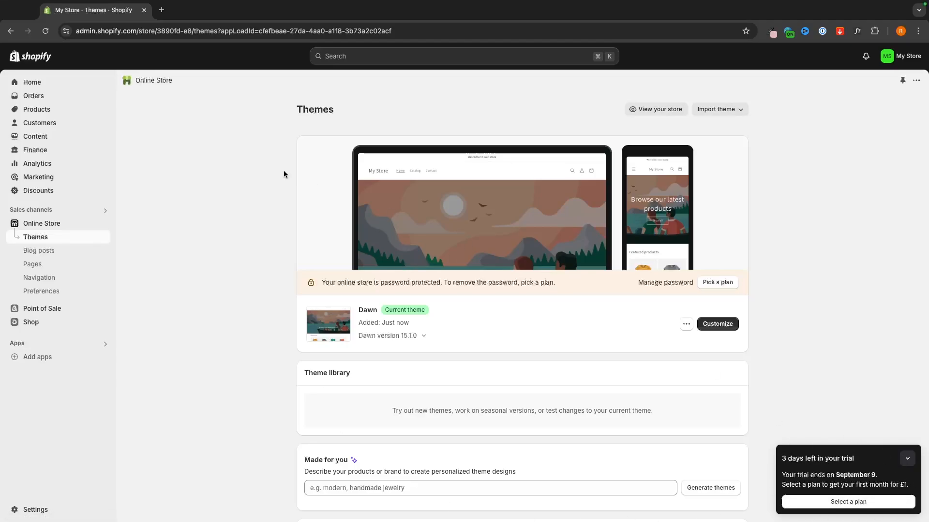
# Return to the admin home page and open the plan selection from the first-month offer
pyautogui.click(42, 87)
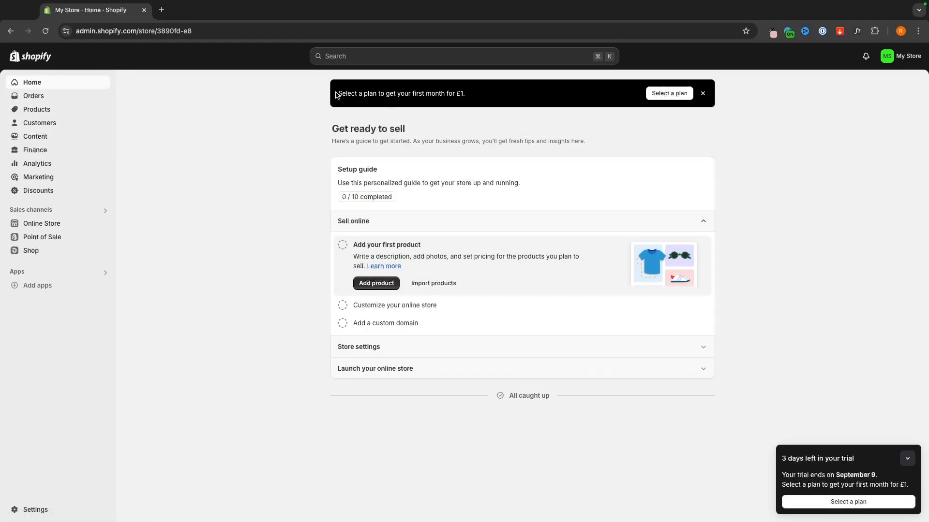
pyautogui.moveTo(338, 94); pyautogui.dragTo(478, 96)
pyautogui.click(479, 97)
pyautogui.click(671, 94)
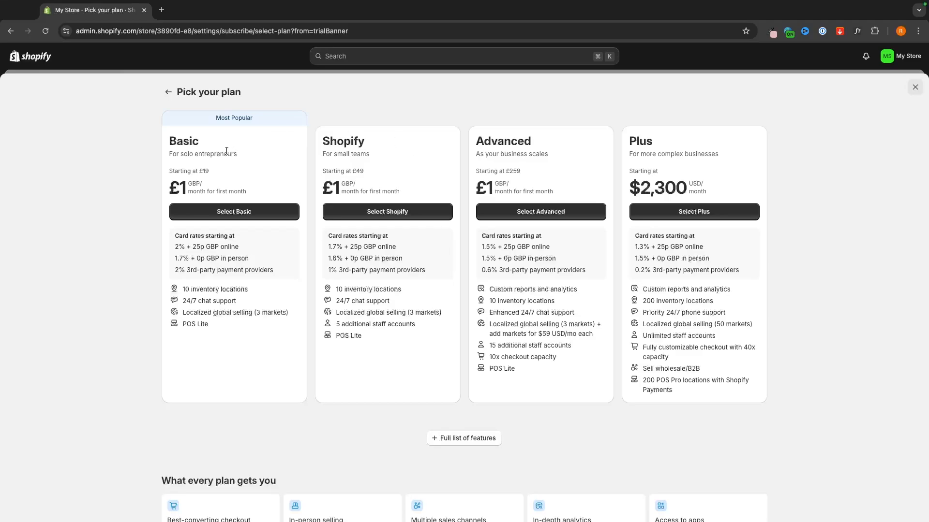
# Compare the plans' prices and card rates and select the Basic plan
pyautogui.moveTo(162, 142); pyautogui.dragTo(256, 202)
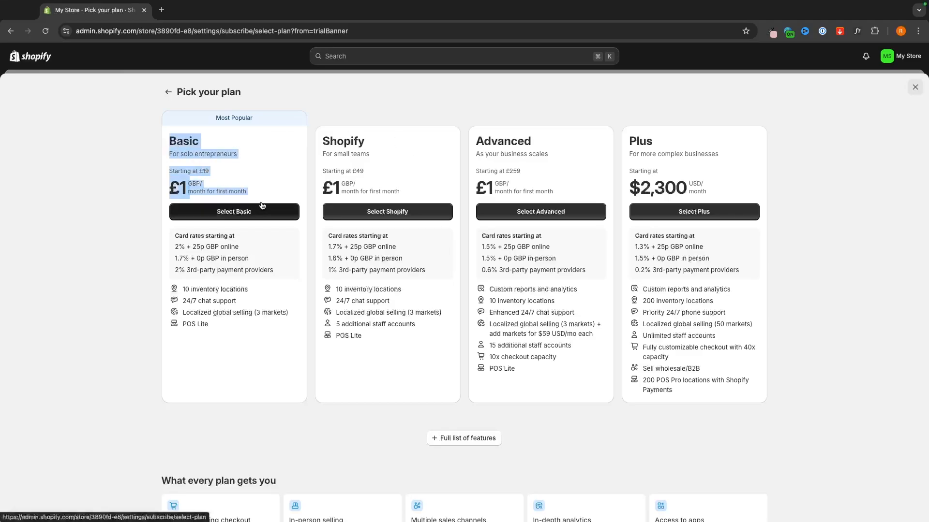
pyautogui.click(267, 189)
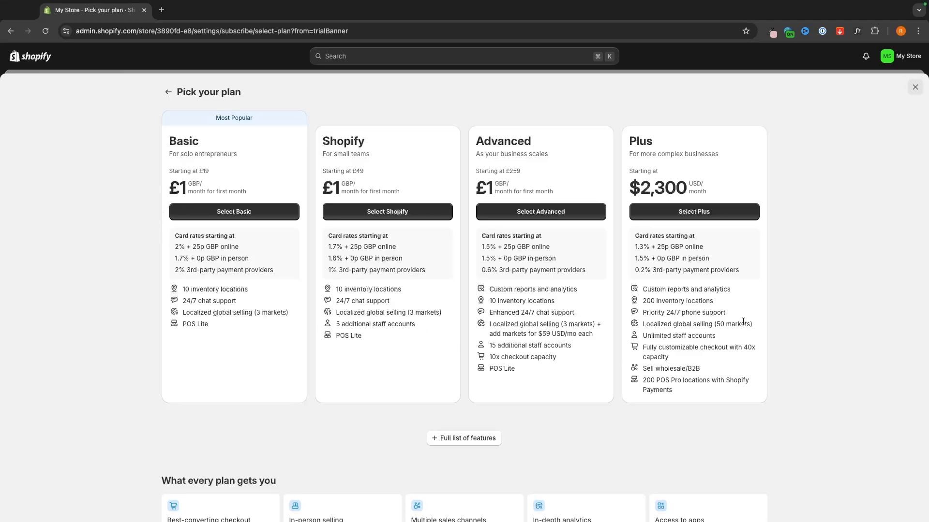
pyautogui.moveTo(328, 248); pyautogui.dragTo(404, 246)
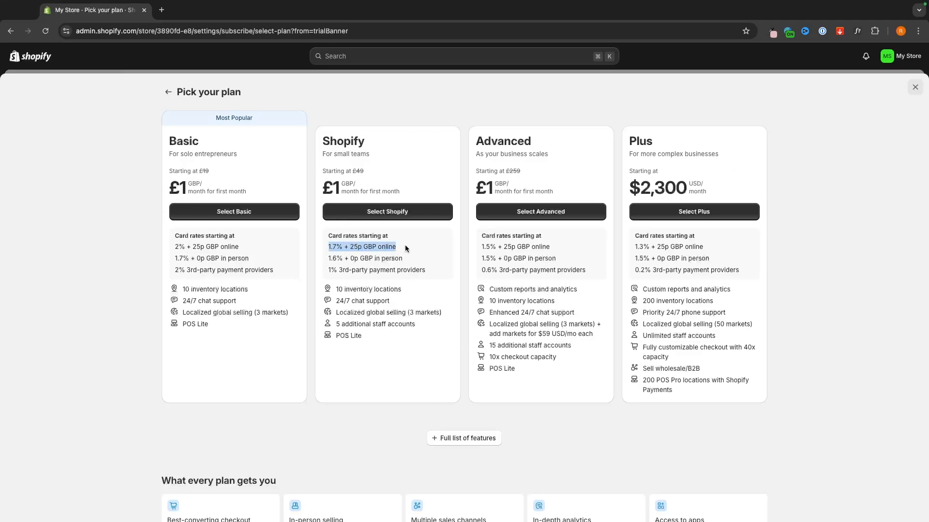
pyautogui.click(407, 247)
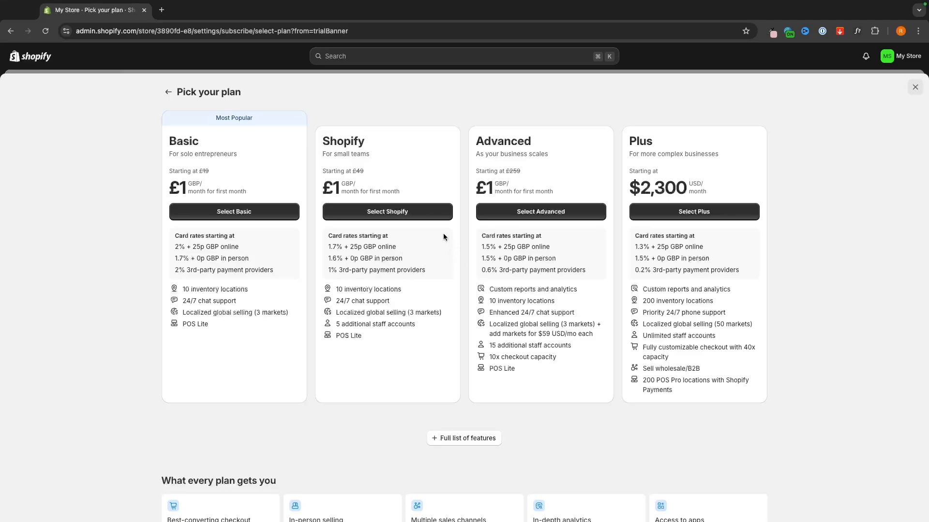
pyautogui.click(218, 215)
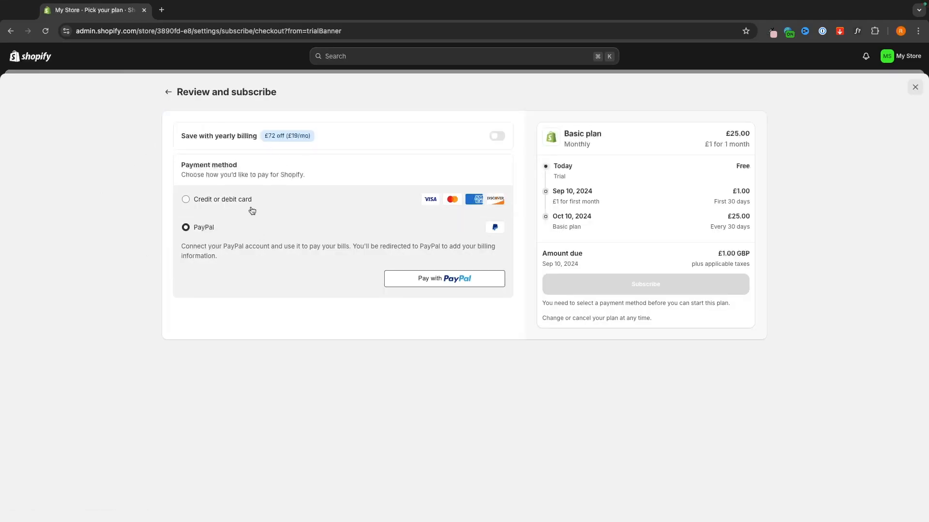
# Choose credit or debit card as the payment method and review the trial and first-month charges
pyautogui.click(208, 200)
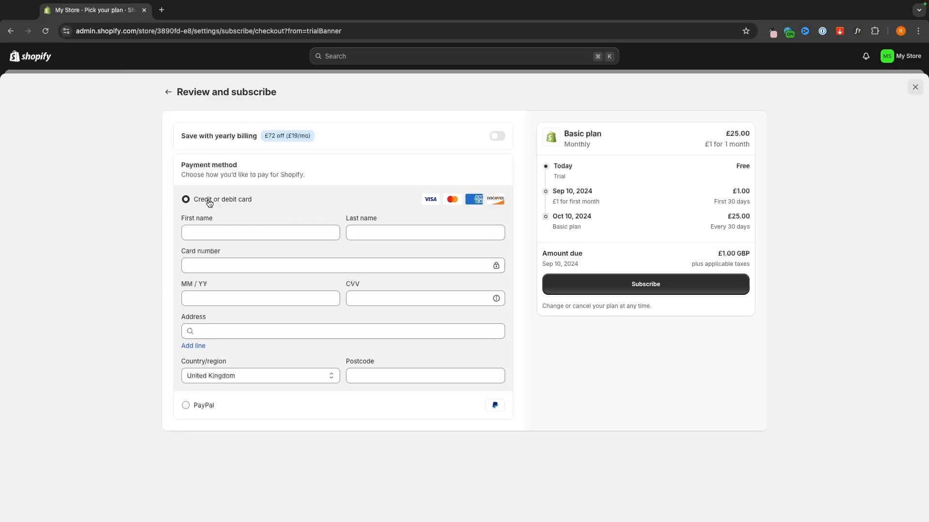
pyautogui.click(208, 408)
pyautogui.doubleClick(573, 168)
pyautogui.moveTo(552, 191); pyautogui.dragTo(752, 202)
pyautogui.click(753, 202)
# Turn on yearly billing to check its discount and switch back to monthly billing
pyautogui.click(498, 137)
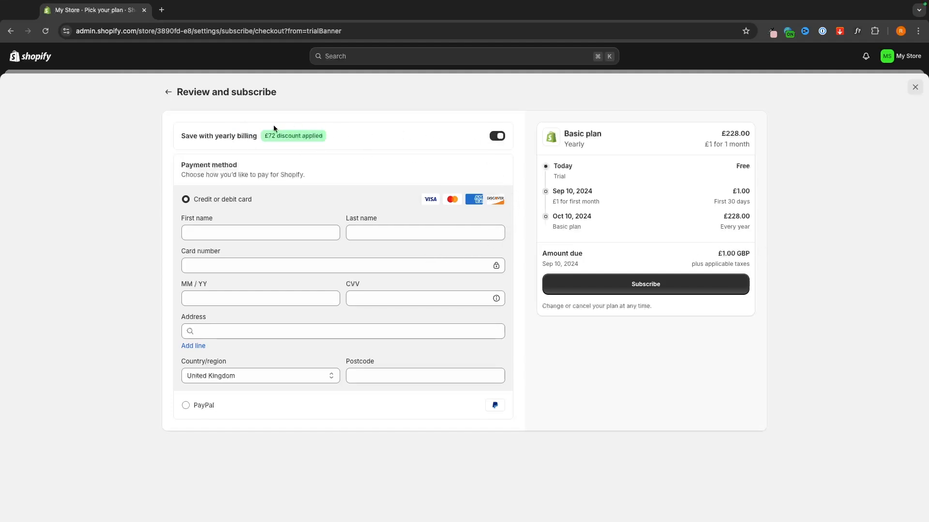
pyautogui.moveTo(272, 136); pyautogui.dragTo(329, 137)
pyautogui.click(332, 138)
pyautogui.click(499, 138)
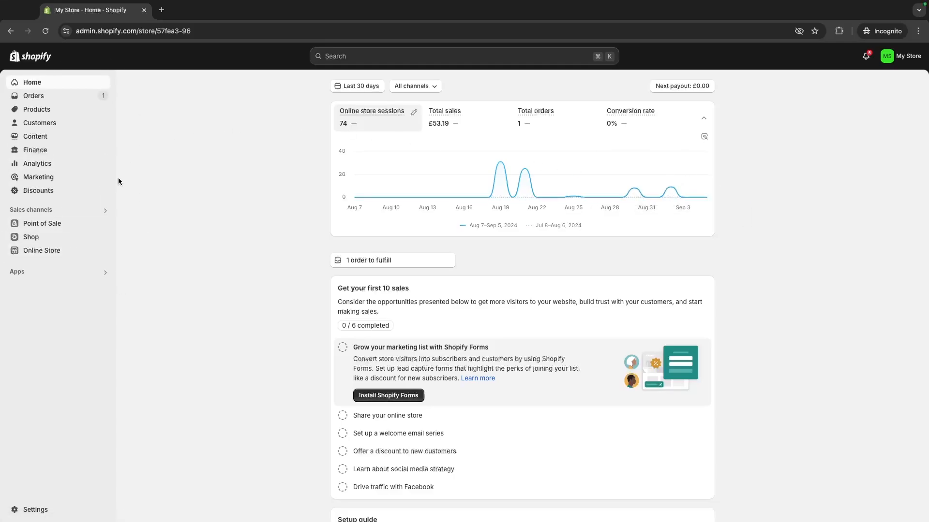
# Open the Online Store's themes in the established store and examine the current theme
pyautogui.click(32, 251)
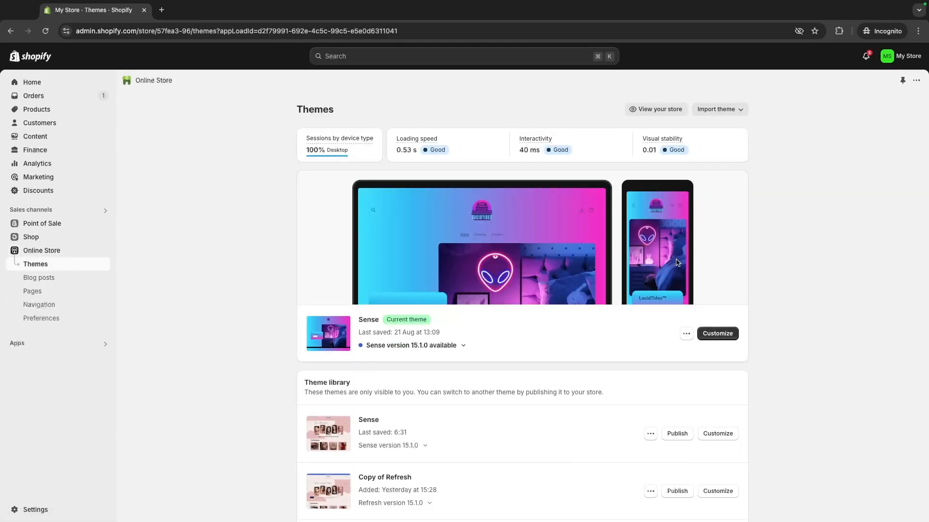
pyautogui.scroll(-1, 704, 285)
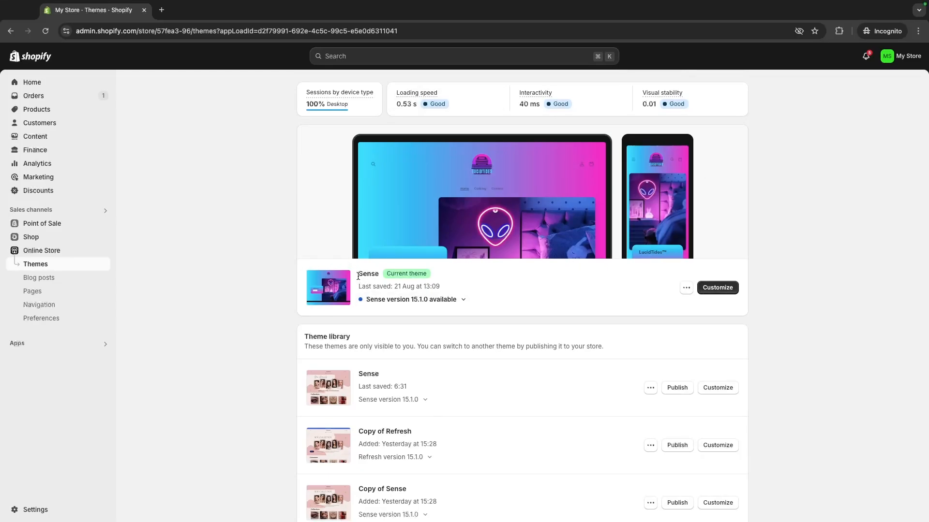
pyautogui.click(382, 272)
pyautogui.scroll(1, 361, 309)
# Browse the theme library and the popular free themes, including Spotlight and Sense
pyautogui.scroll(-4, 541, 363)
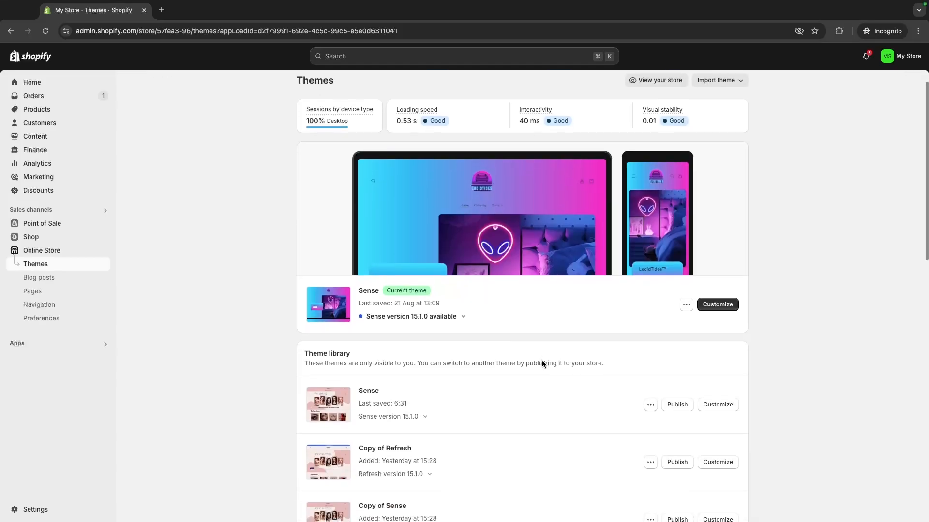
pyautogui.scroll(-8, 542, 364)
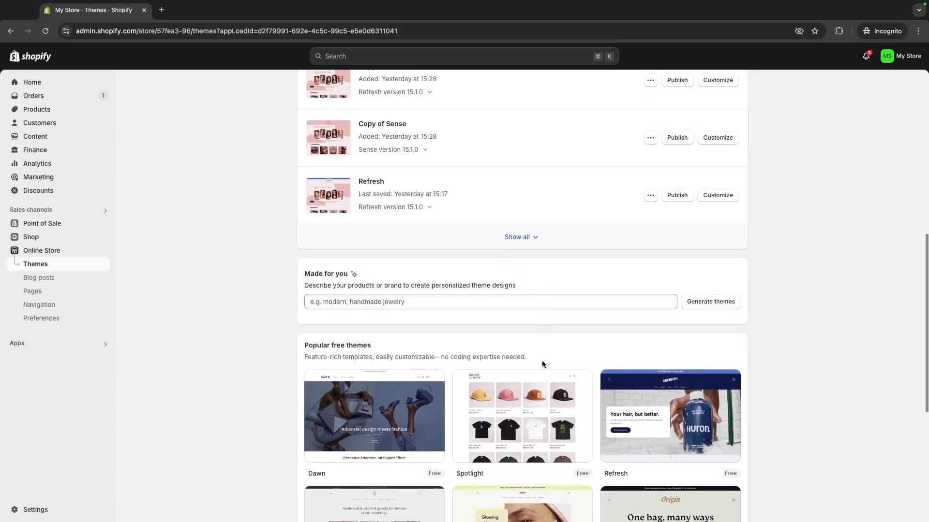
pyautogui.scroll(-1, 542, 363)
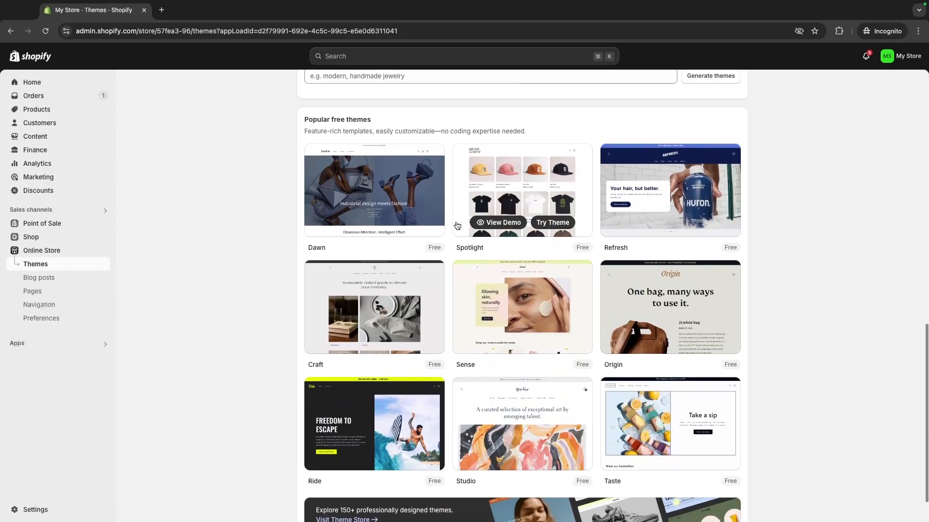
pyautogui.moveTo(301, 119); pyautogui.dragTo(384, 120)
pyautogui.click(390, 120)
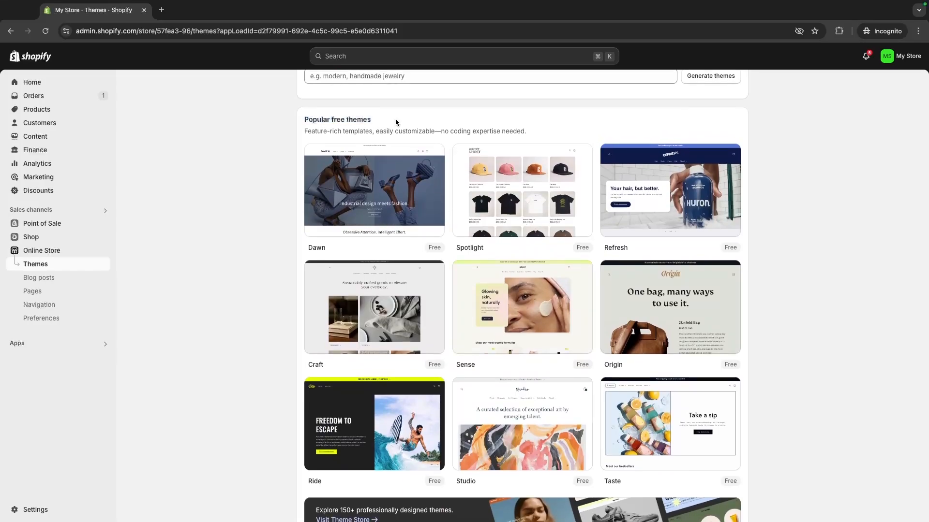
pyautogui.moveTo(473, 162)
pyautogui.moveTo(541, 329)
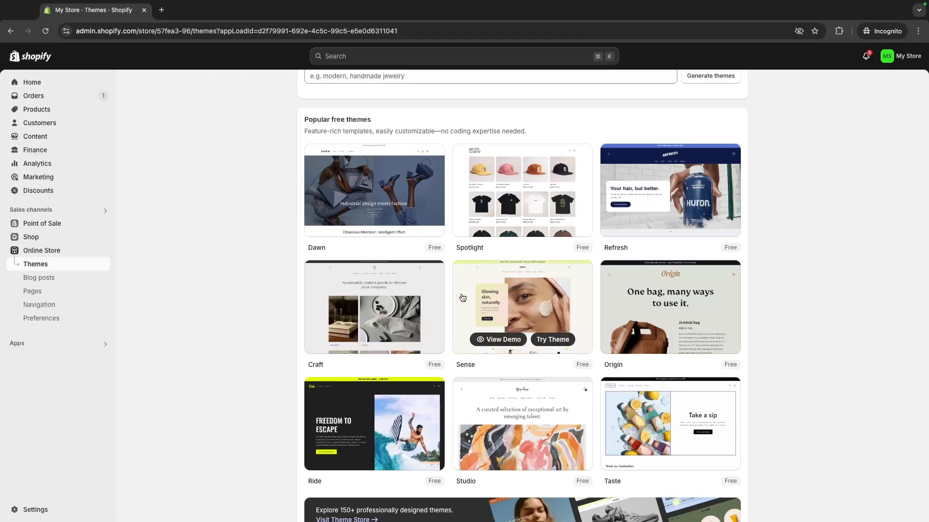
# Preview the demo of the free Sense theme and close the preview
pyautogui.click(521, 294)
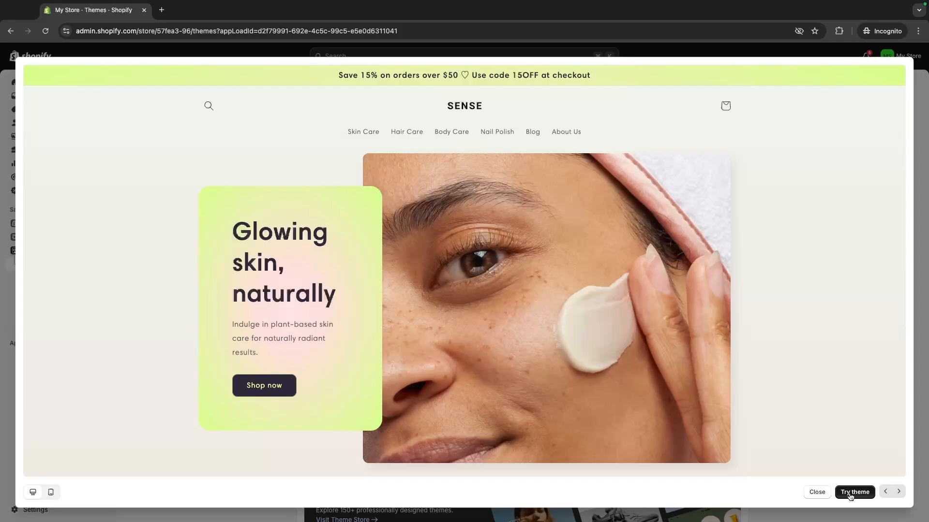
pyautogui.click(919, 208)
# Open the Theme Store and filter the themes to show only free ones
pyautogui.scroll(-2, 788, 240)
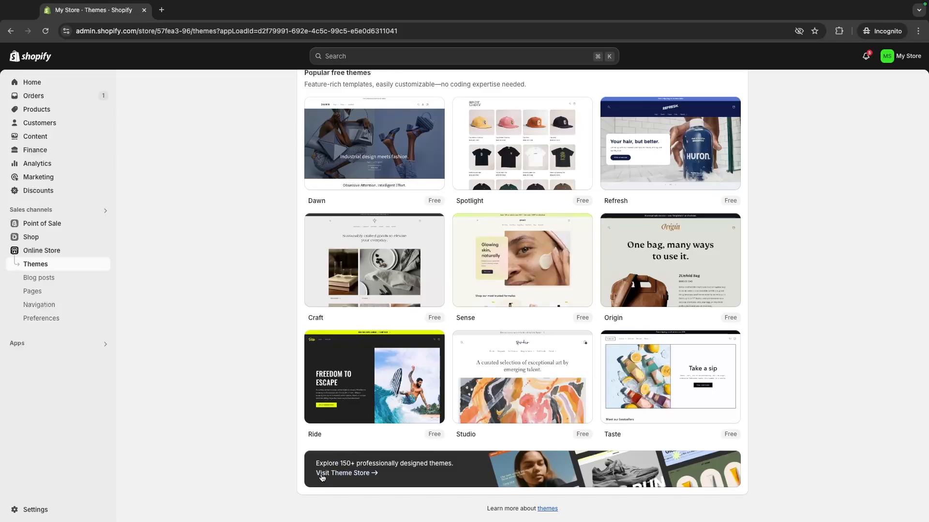
pyautogui.click(363, 474)
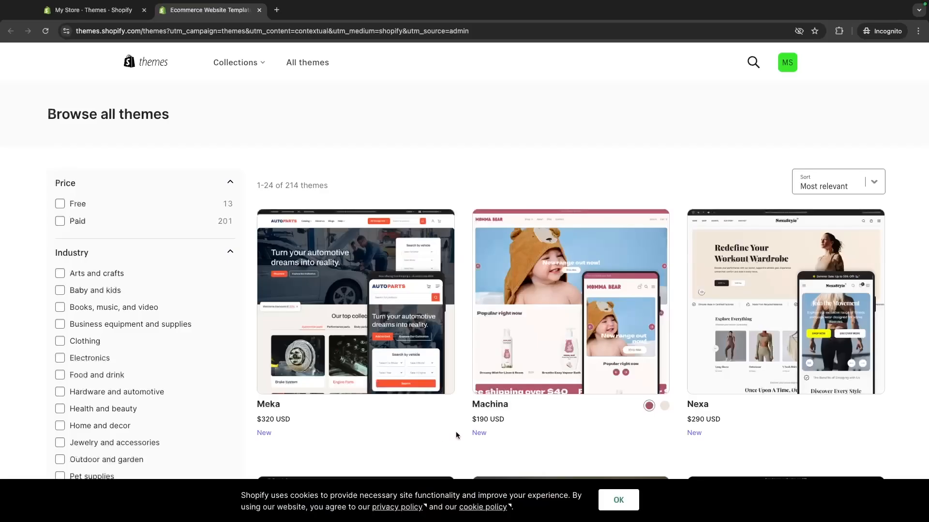
pyautogui.click(76, 204)
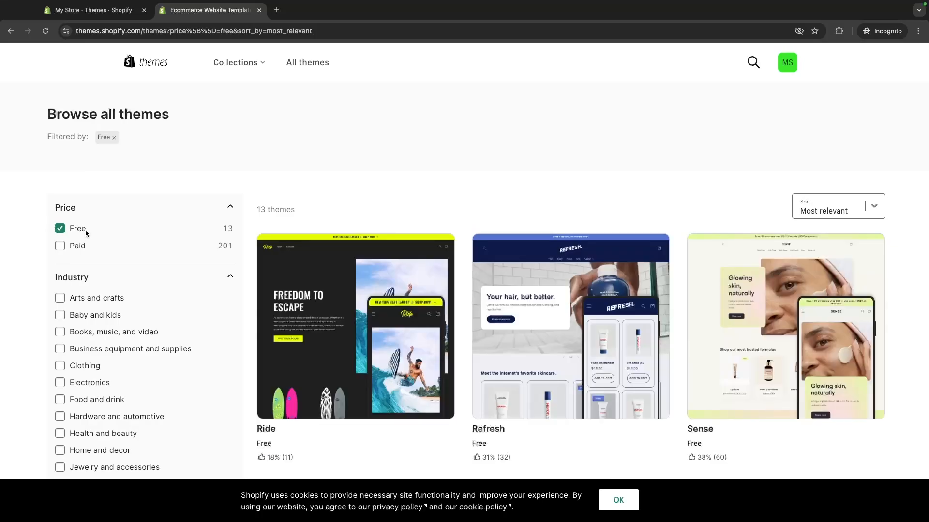
# Choose the Sense theme among the free themes and add it to the store's themes
pyautogui.scroll(-2, 435, 232)
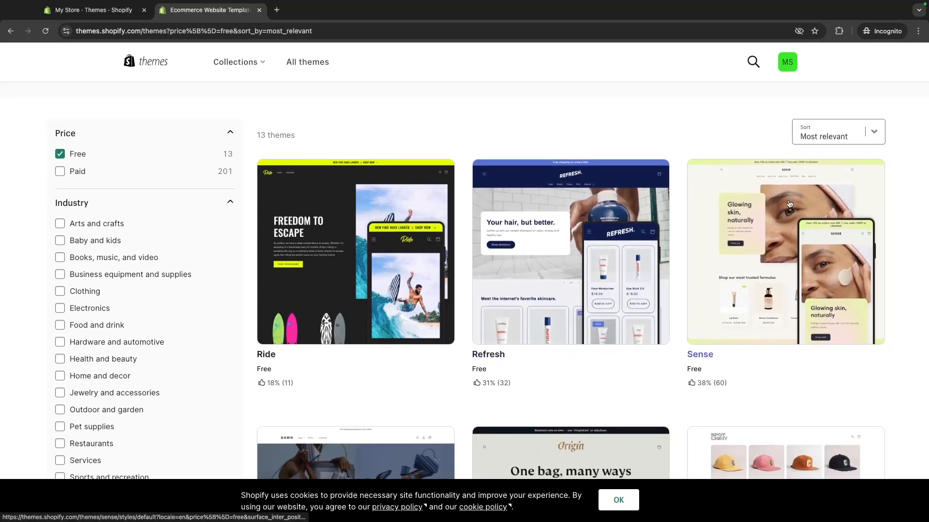
pyautogui.click(757, 257)
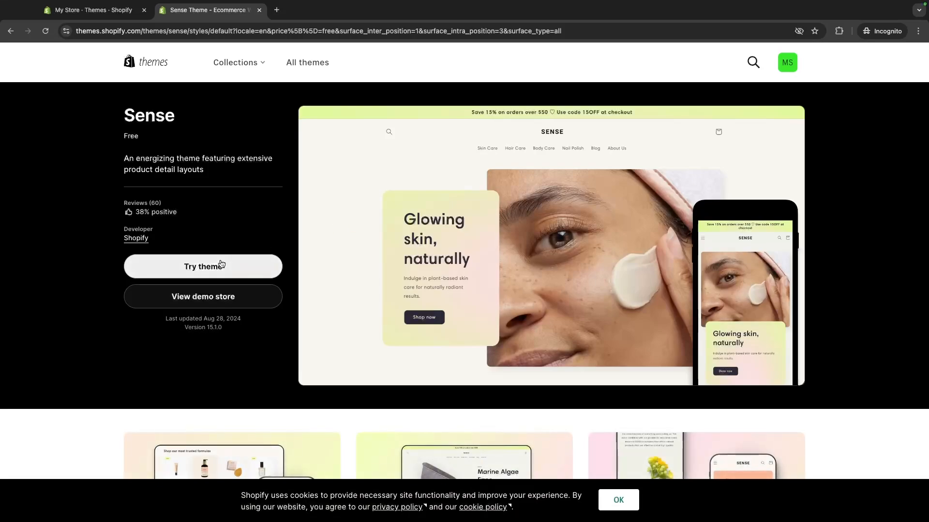
pyautogui.click(230, 269)
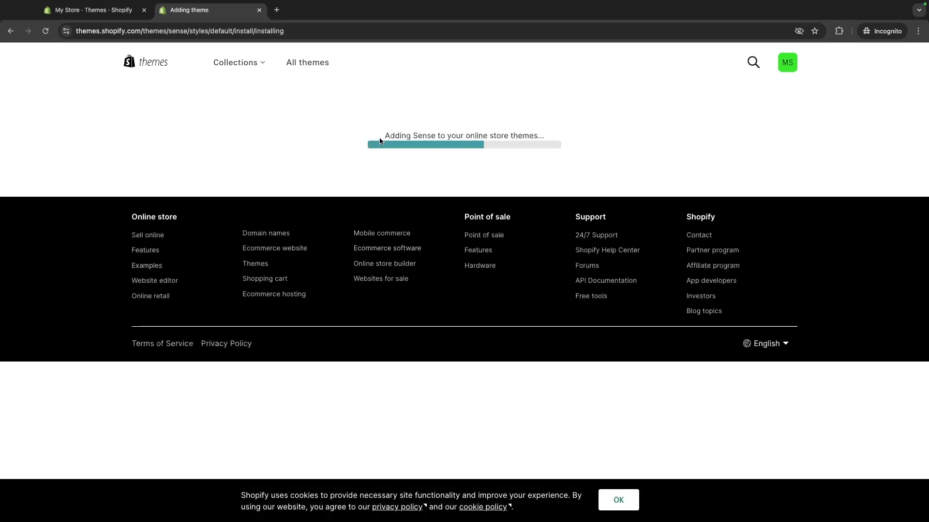
pyautogui.moveTo(382, 139); pyautogui.dragTo(558, 134)
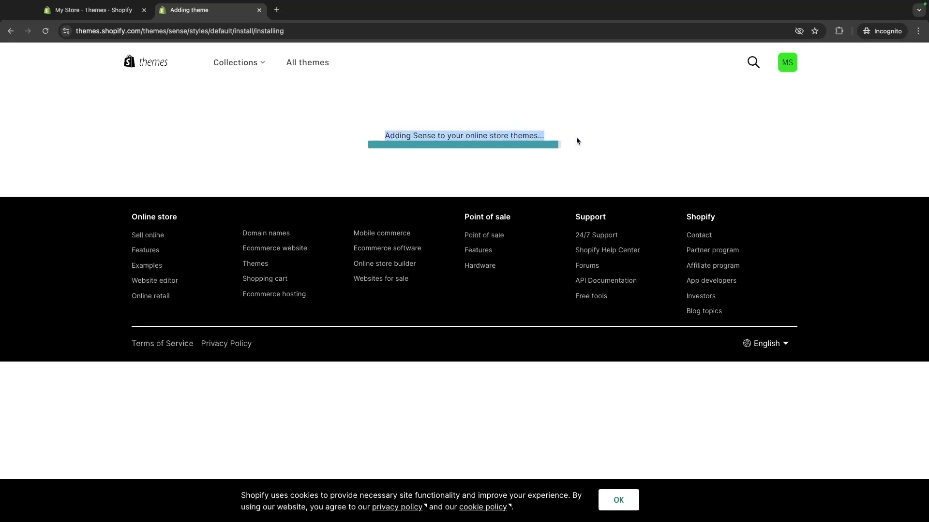
pyautogui.click(576, 137)
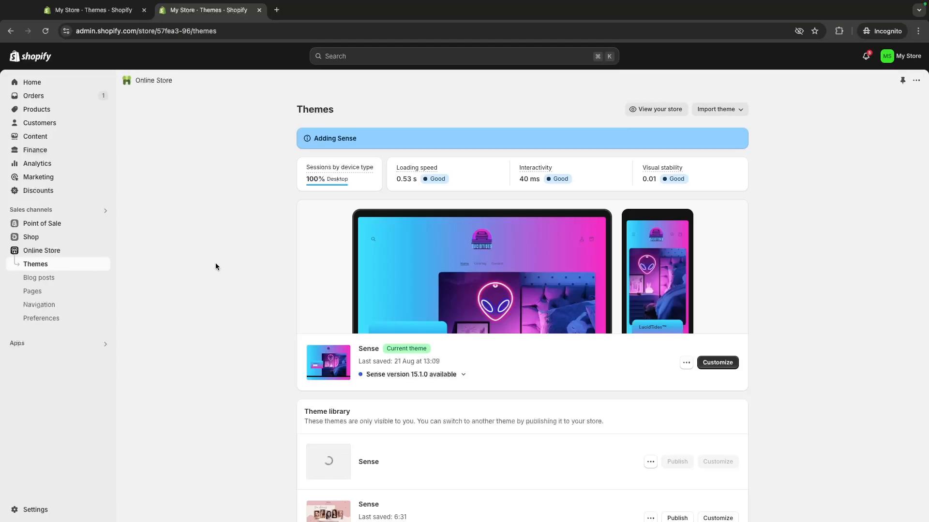
# Examine the current theme and the newly added Sense theme in the theme library
pyautogui.scroll(-1, 216, 262)
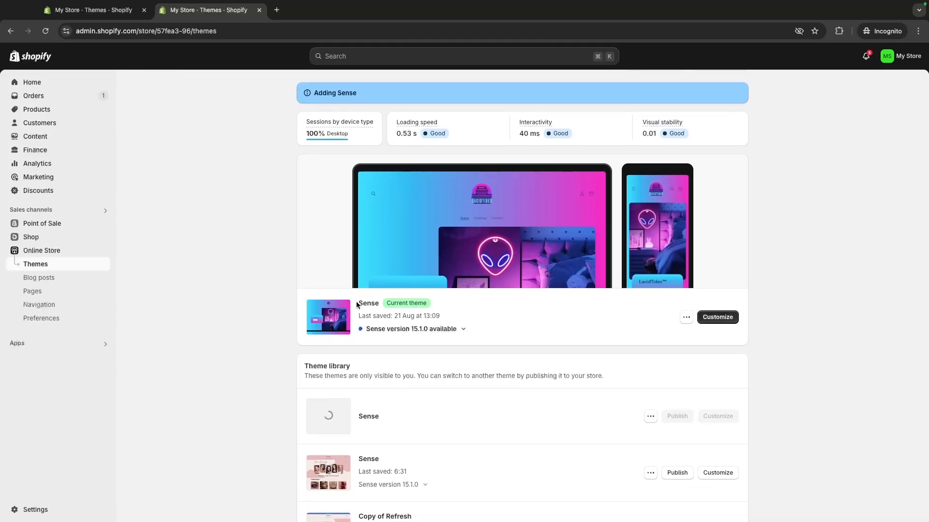
pyautogui.moveTo(358, 305); pyautogui.dragTo(391, 304)
pyautogui.click(367, 301)
pyautogui.scroll(-3, 410, 313)
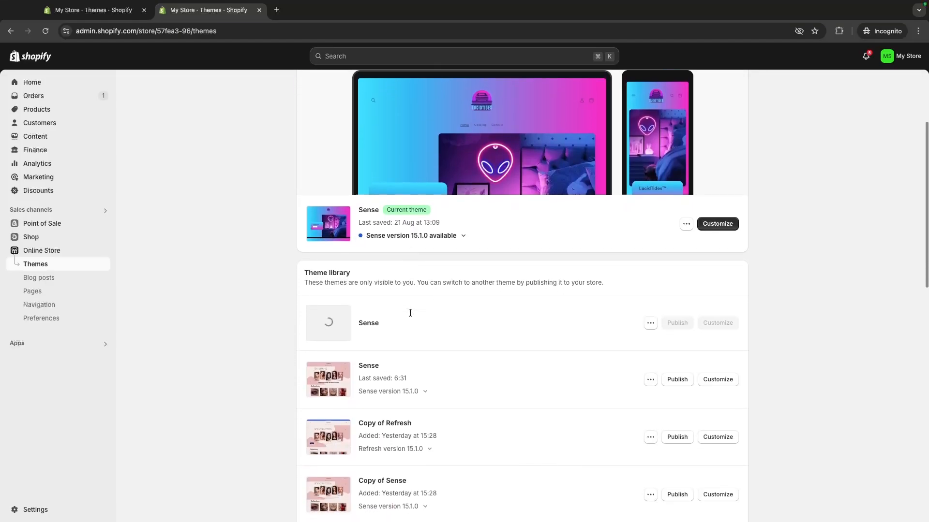
pyautogui.moveTo(302, 238); pyautogui.dragTo(358, 238)
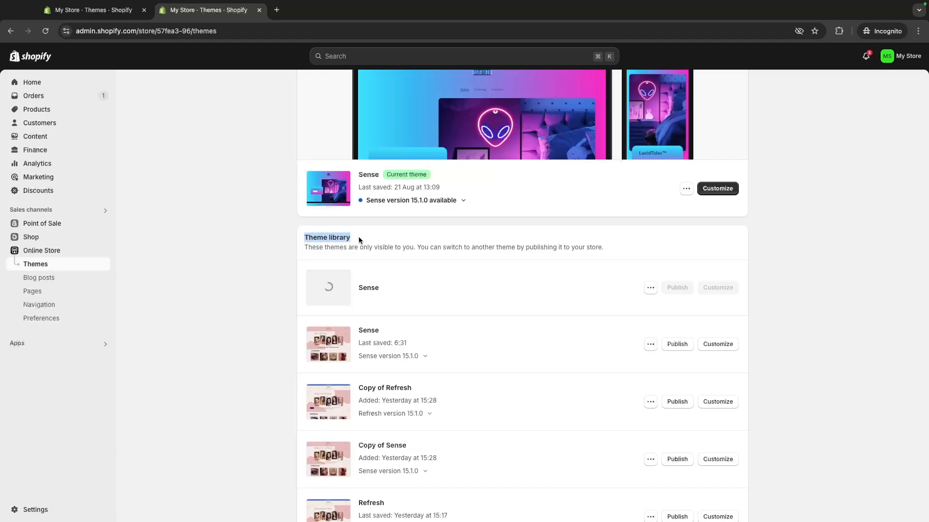
pyautogui.click(366, 237)
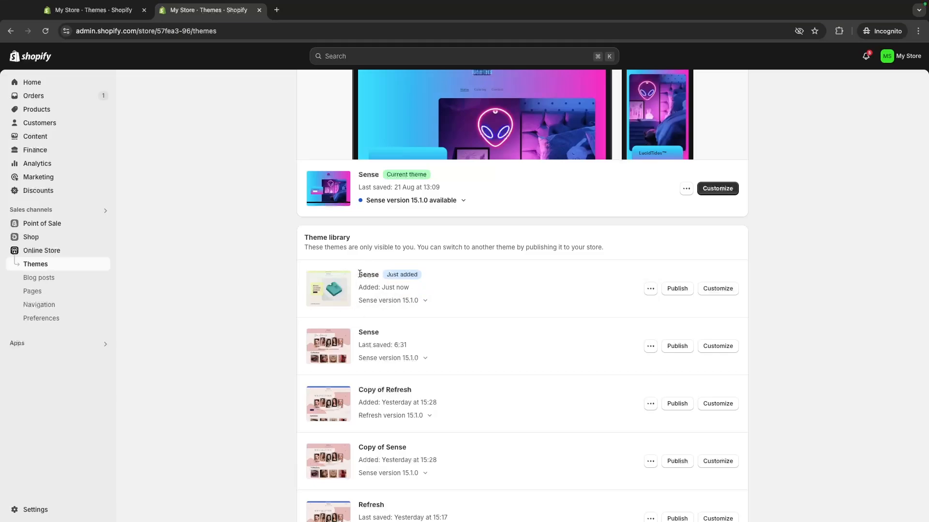
pyautogui.moveTo(360, 274); pyautogui.dragTo(423, 276)
pyautogui.click(422, 274)
pyautogui.moveTo(388, 274); pyautogui.dragTo(424, 277)
pyautogui.click(424, 277)
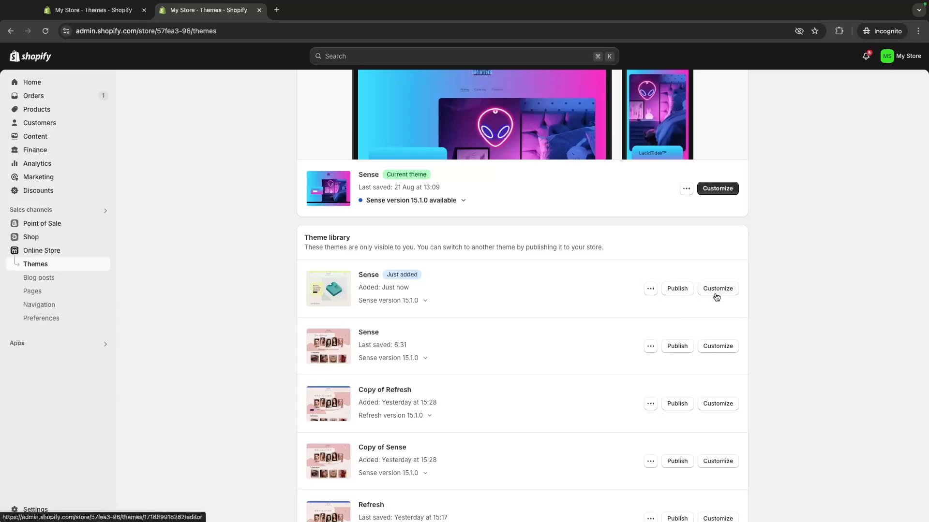
# Publish the just-added Sense theme as the store's current theme and check its preview
pyautogui.click(685, 293)
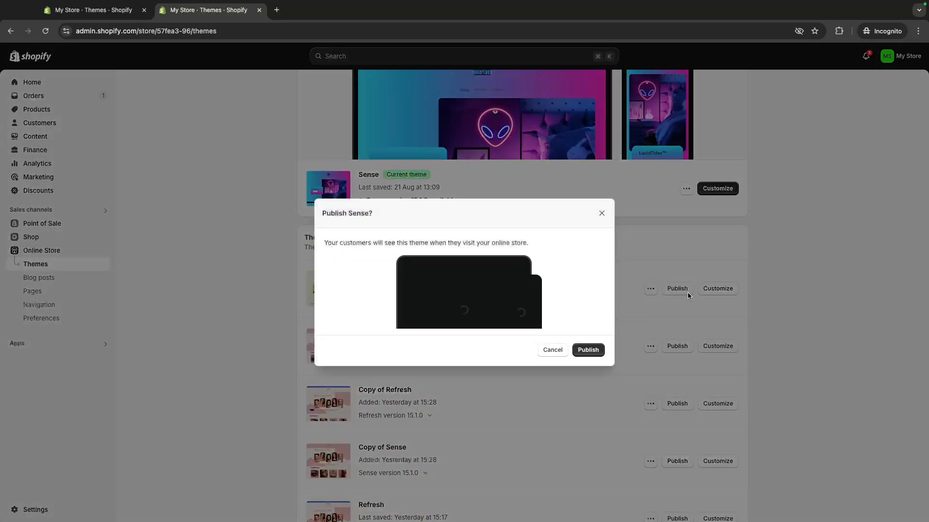
pyautogui.click(587, 350)
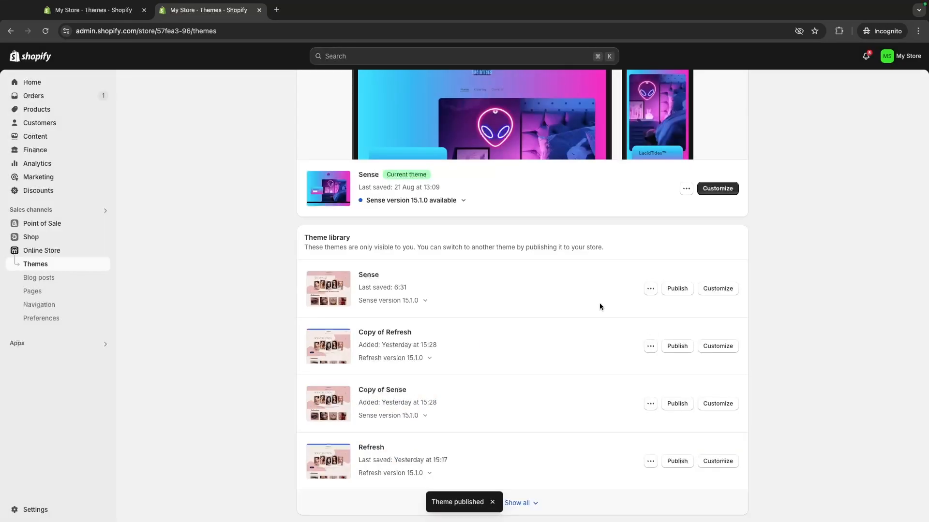
pyautogui.scroll(2, 576, 301)
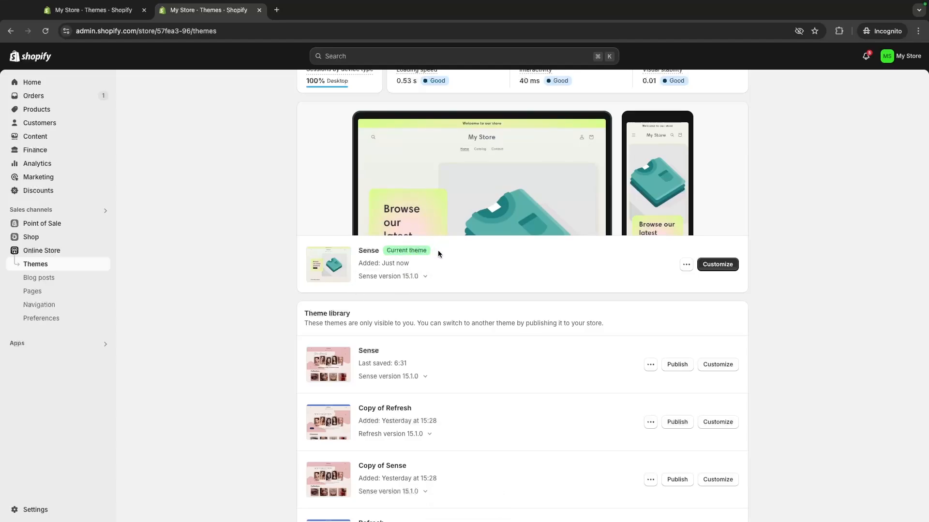
pyautogui.scroll(2, 438, 252)
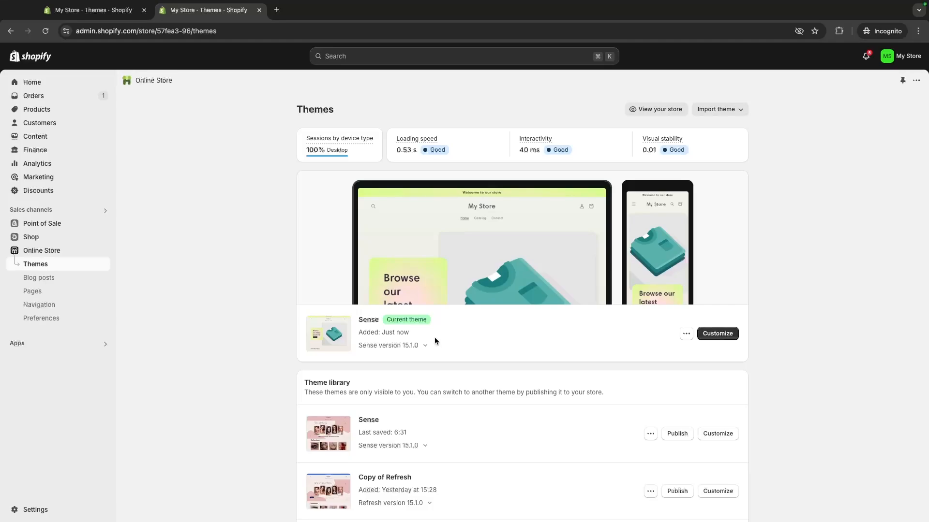
# Open the current Sense theme for customization and look through the list of pages that can be edited
pyautogui.click(716, 335)
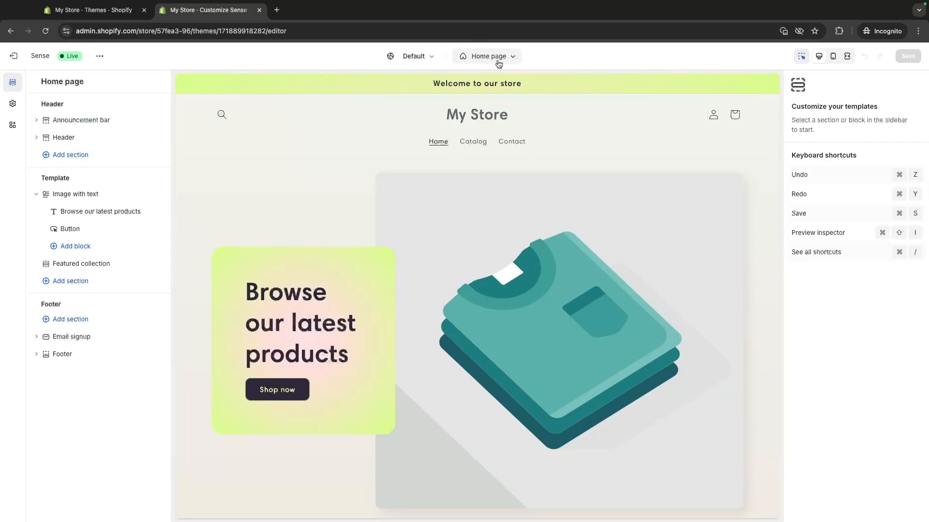
pyautogui.scroll(-1, 391, 238)
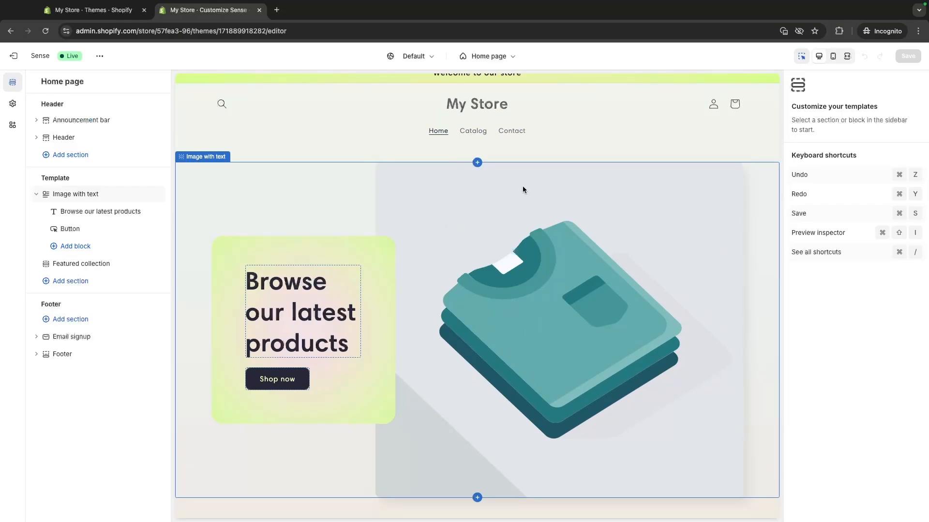
pyautogui.scroll(1, 523, 188)
pyautogui.click(483, 55)
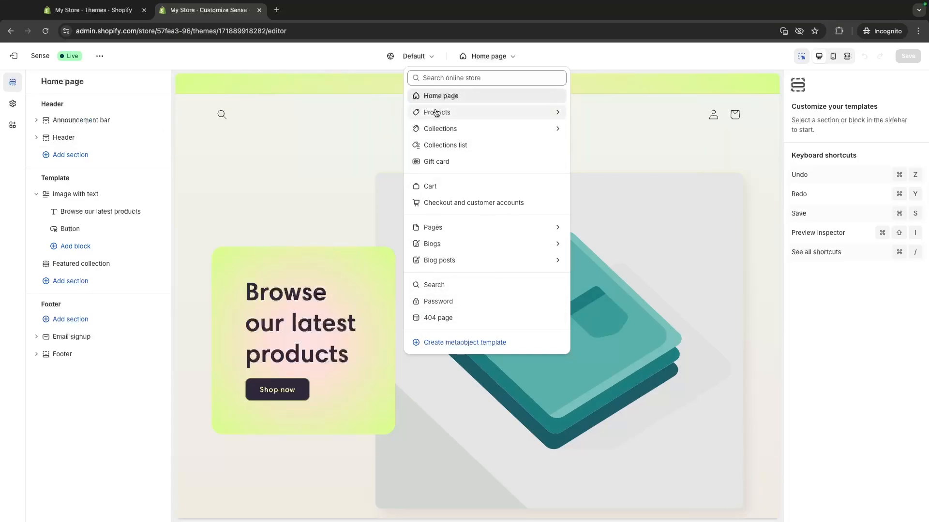
pyautogui.click(506, 61)
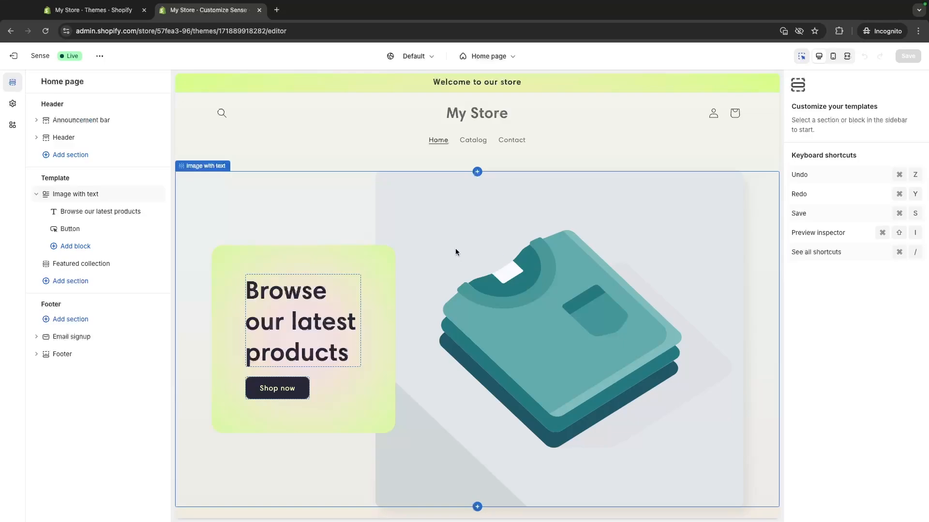
# Preview the home page in the mobile, fullscreen and desktop views, ending in the desktop view
pyautogui.click(833, 57)
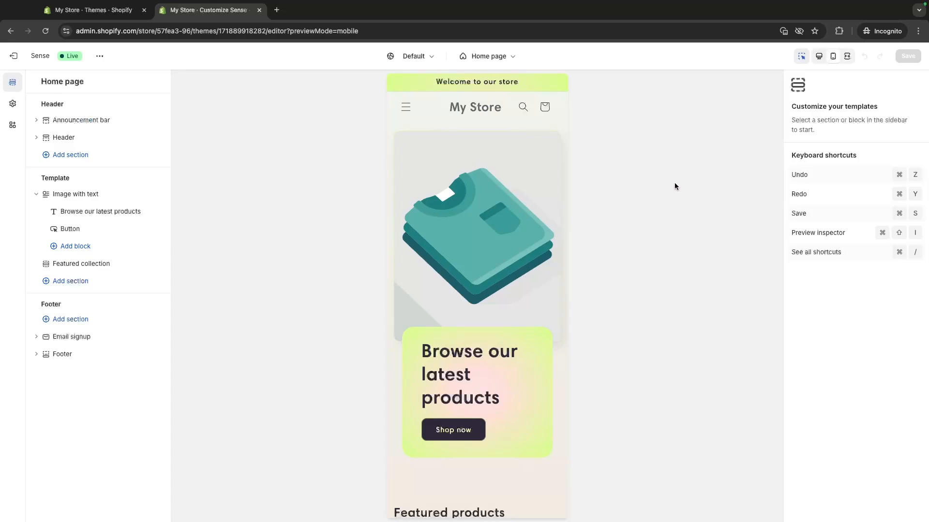
pyautogui.click(848, 57)
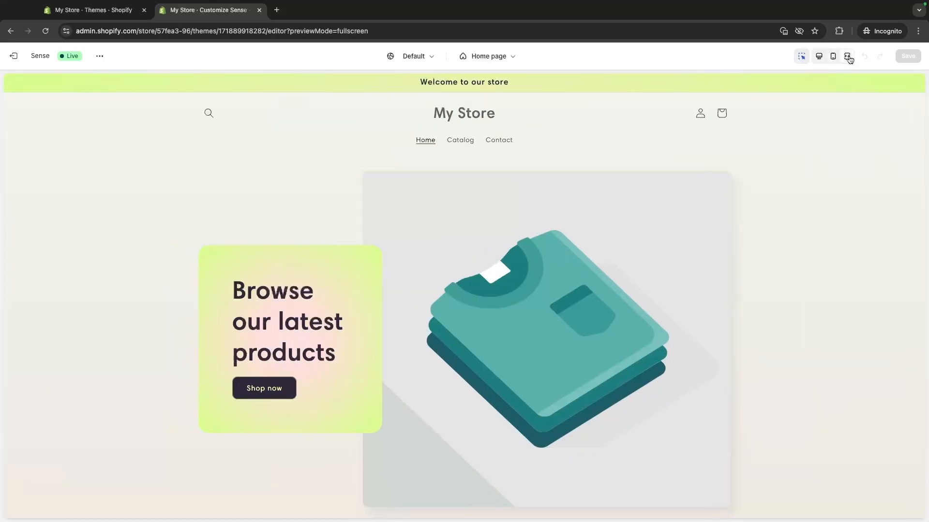
pyautogui.click(845, 57)
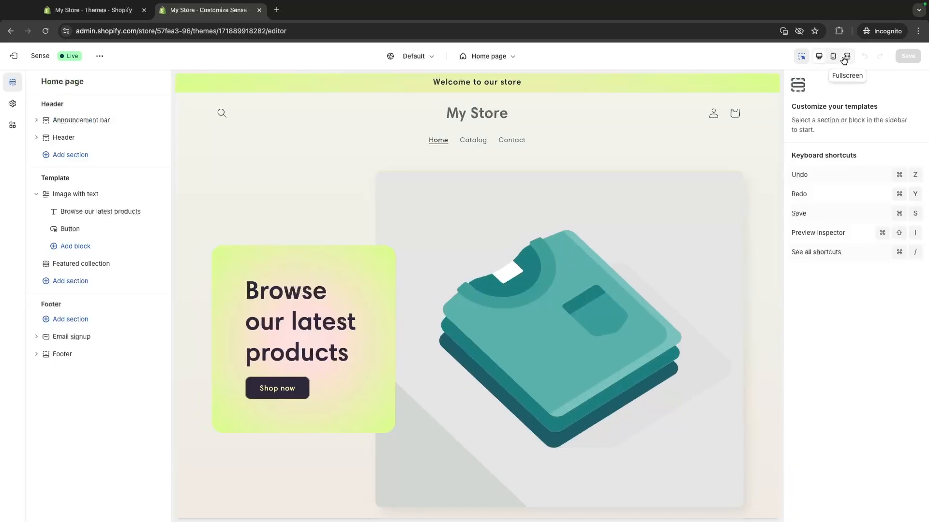
pyautogui.click(845, 57)
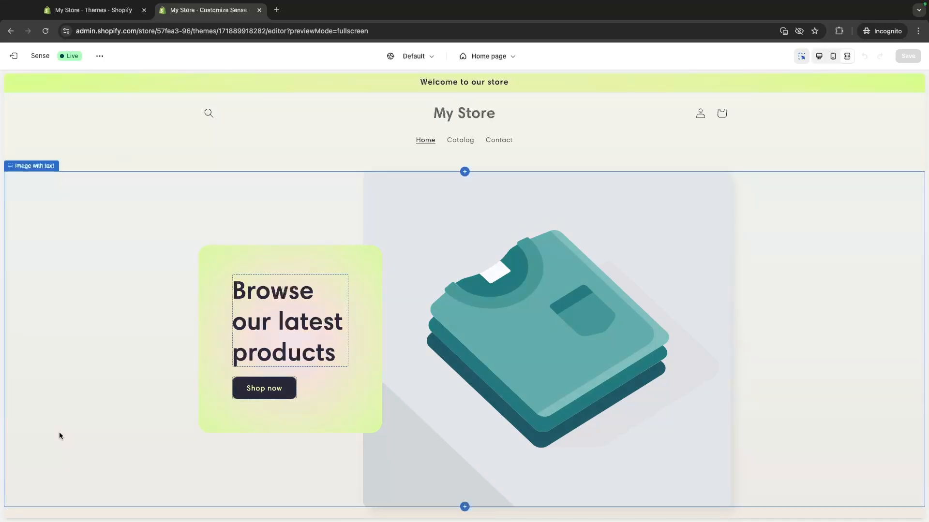
pyautogui.scroll(-1, 826, 286)
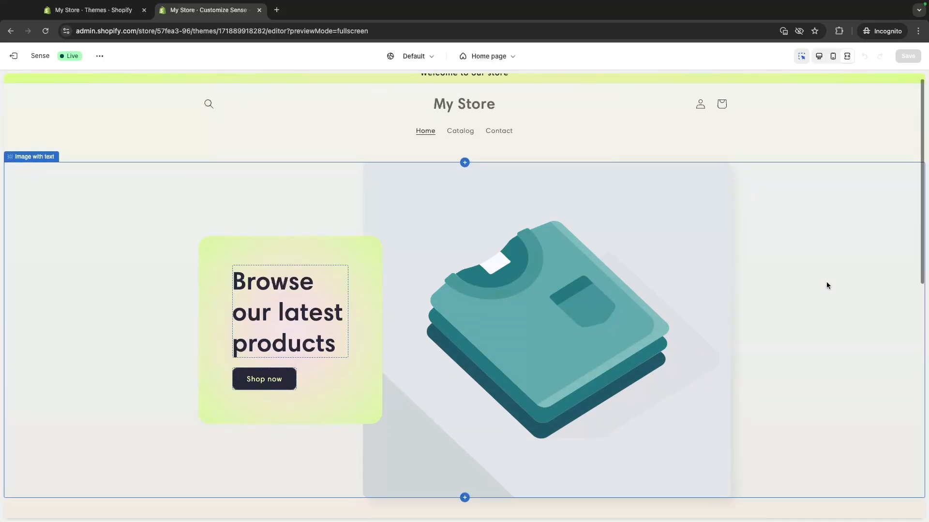
pyautogui.scroll(1, 826, 285)
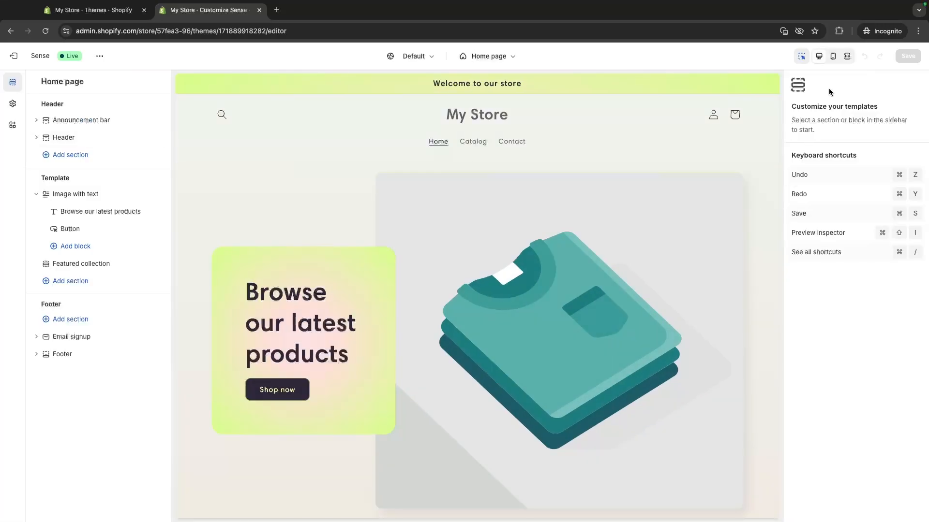
pyautogui.click(833, 56)
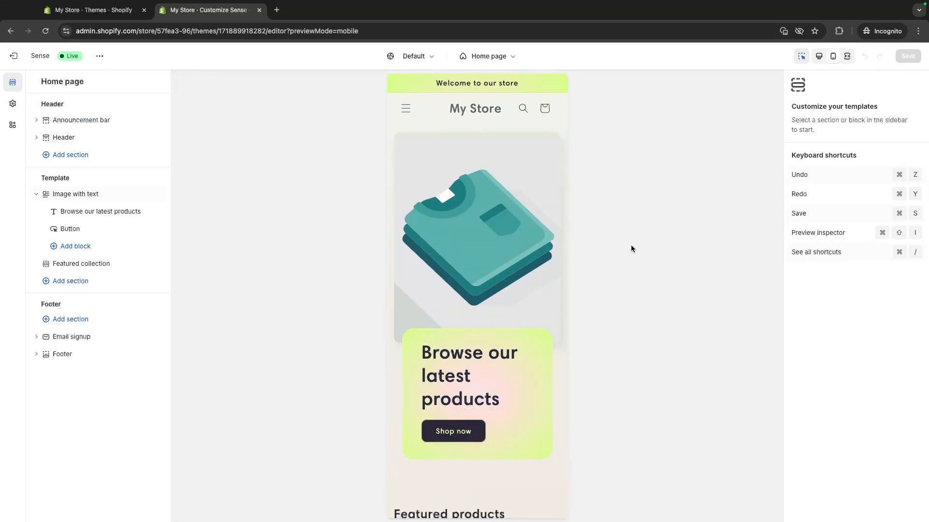
pyautogui.click(820, 57)
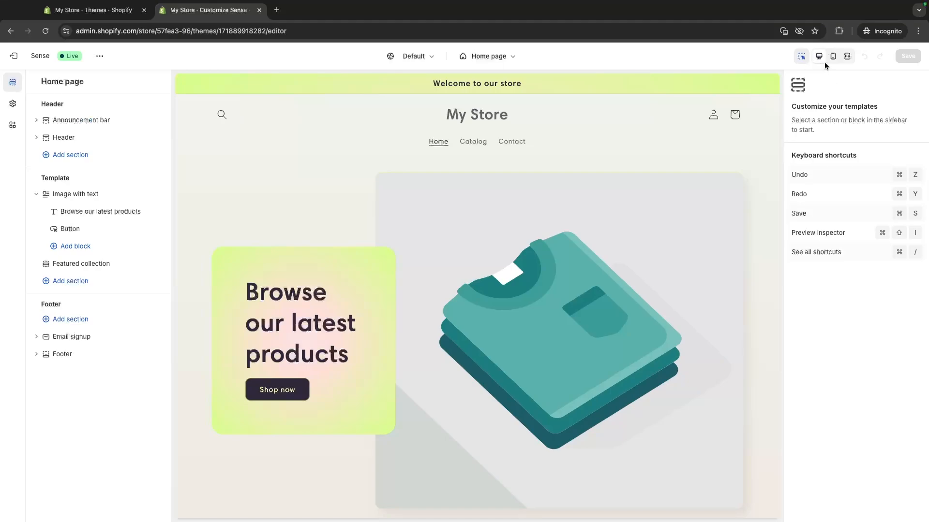
pyautogui.click(832, 57)
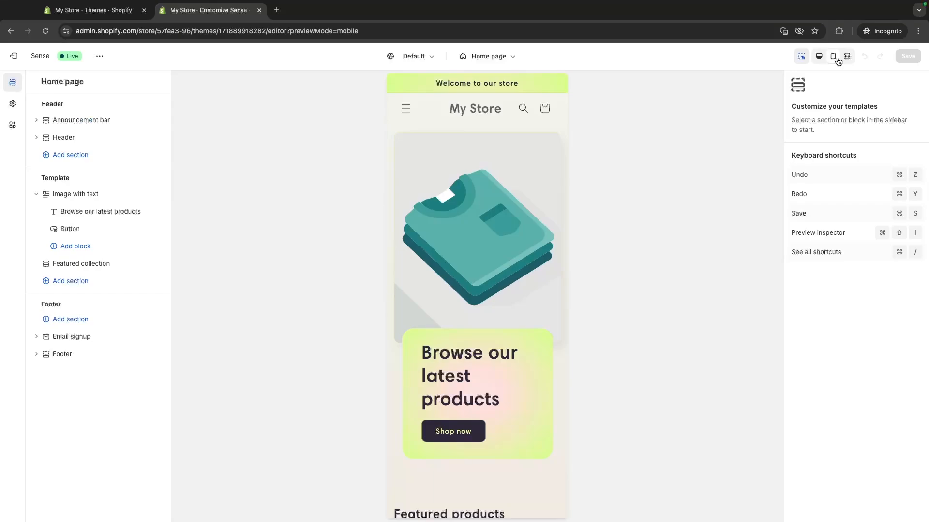
pyautogui.click(834, 59)
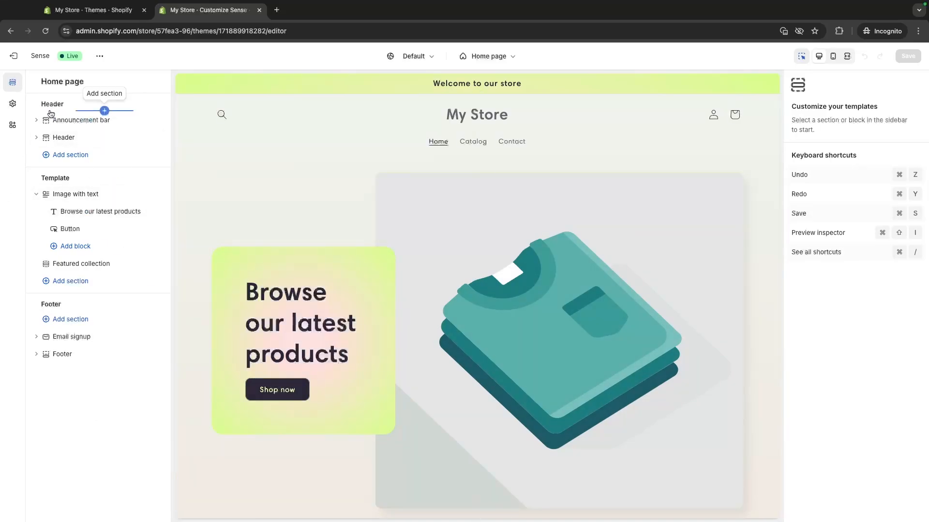
# Select the home page's announcement bar, header and image with text sections in turn to view their settings
pyautogui.click(309, 93)
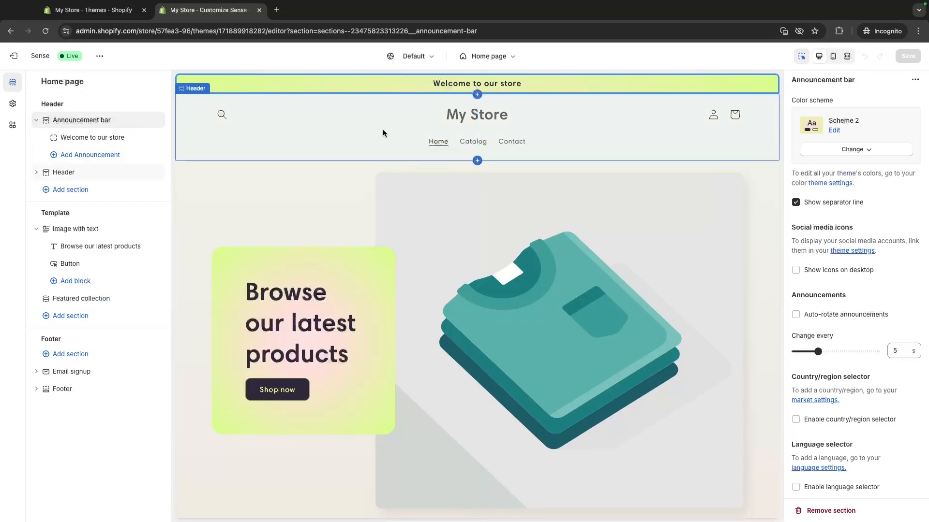
pyautogui.click(356, 97)
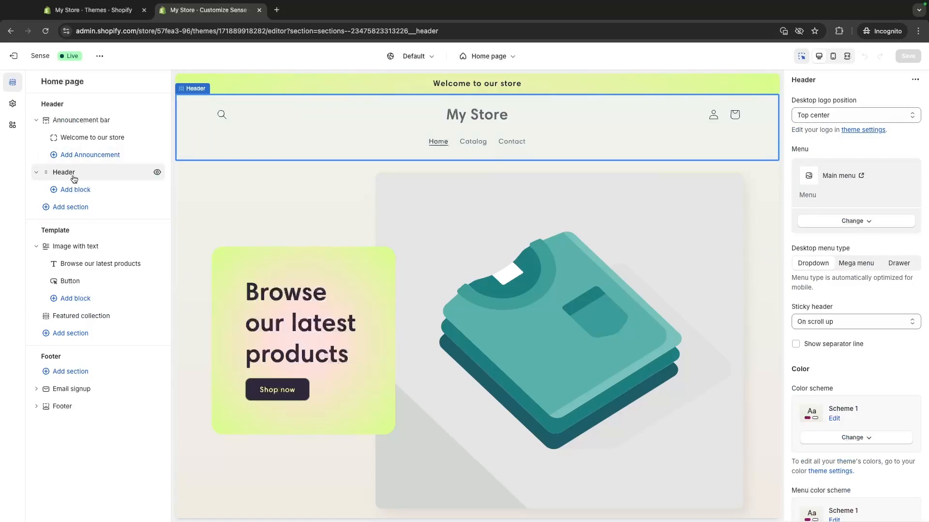
pyautogui.click(84, 246)
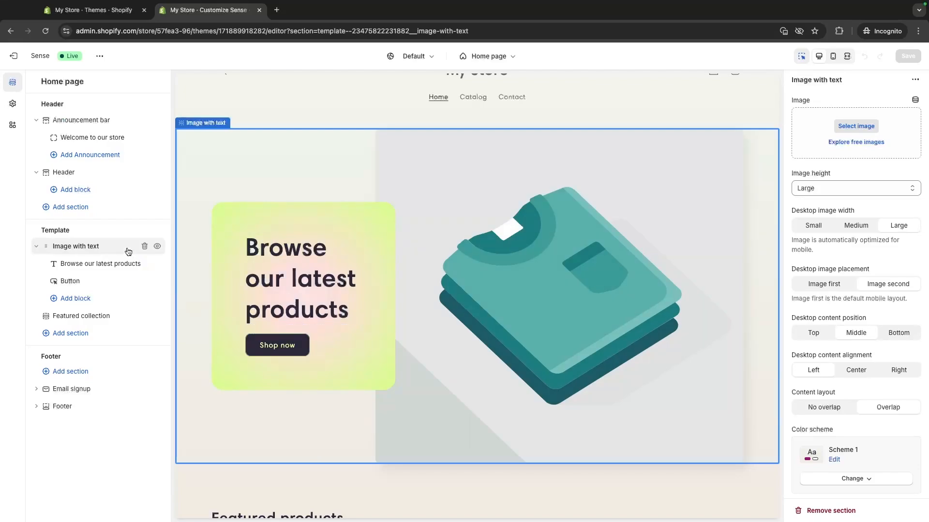
# Leave the theme editor and start adding a new product to the store's product list
pyautogui.scroll(1, 341, 324)
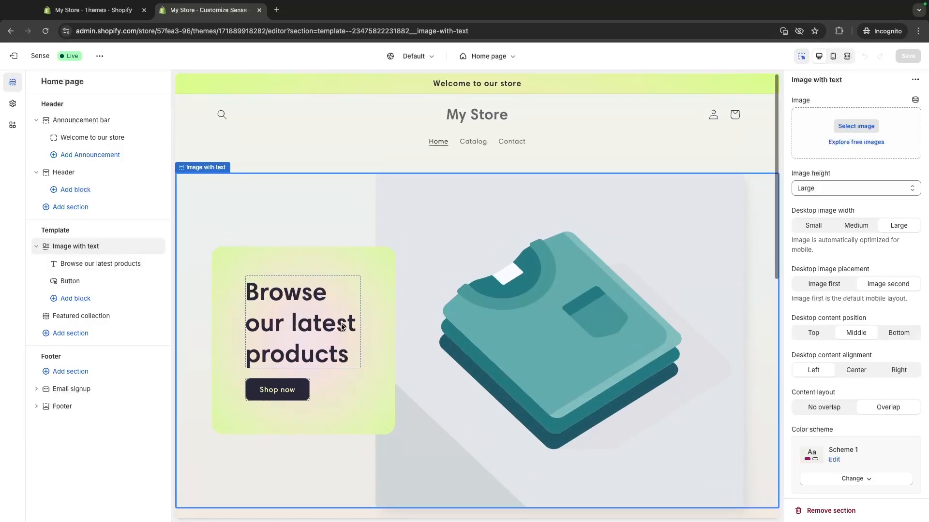
pyautogui.scroll(-1, 432, 284)
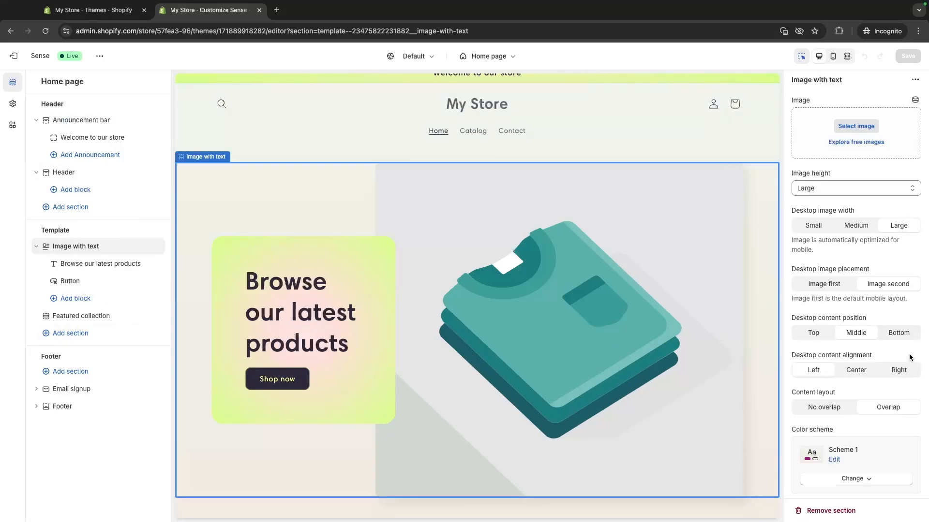
pyautogui.scroll(1, 586, 276)
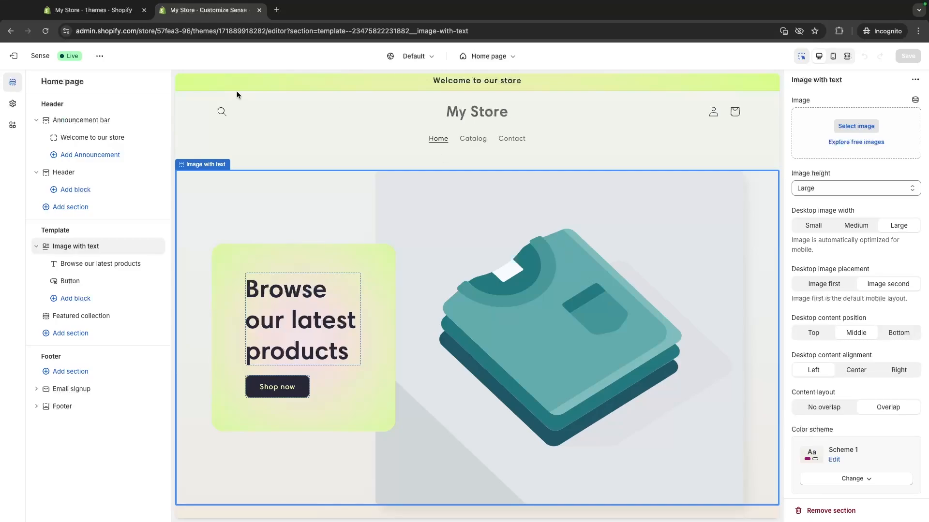
pyautogui.click(26, 56)
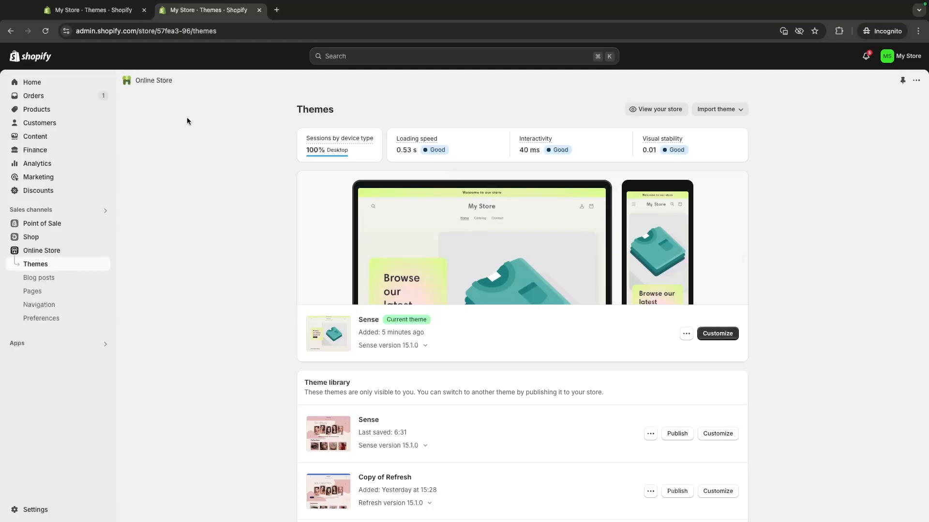
pyautogui.click(24, 114)
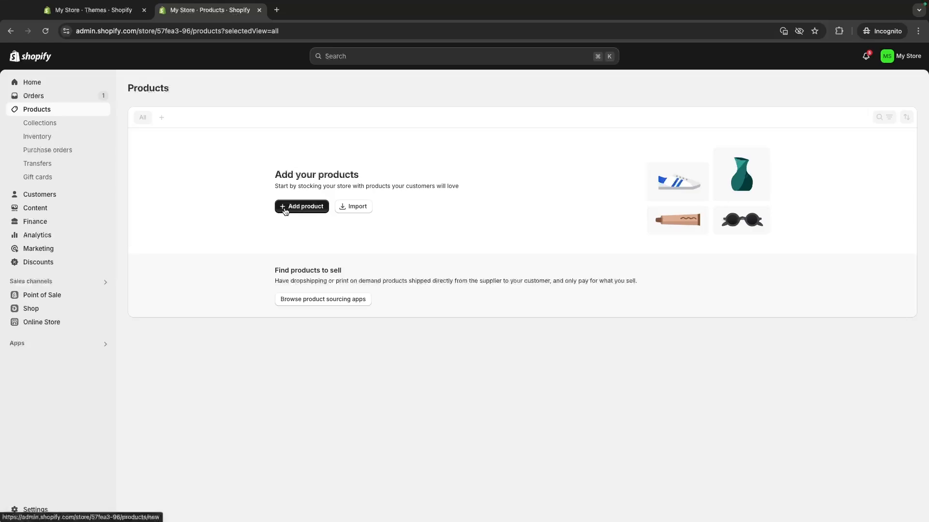
pyautogui.click(281, 210)
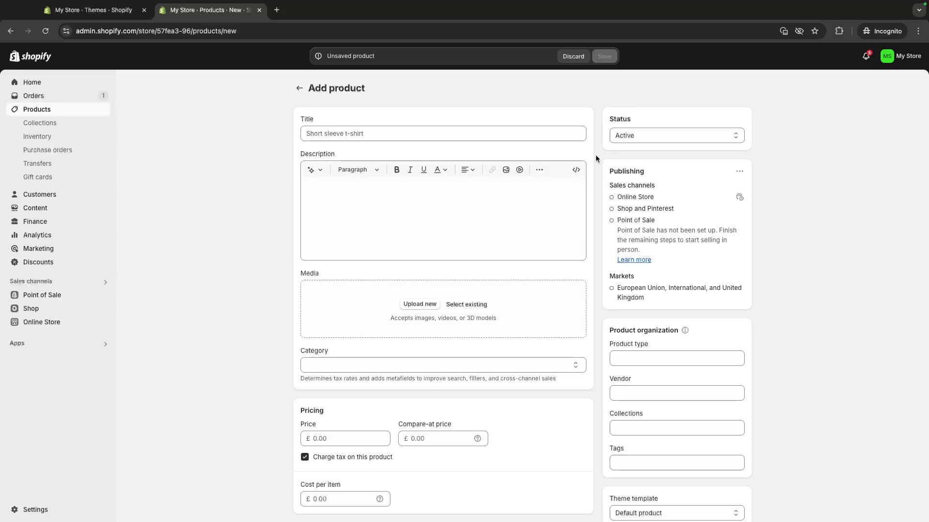
# Give the new product the title "Make Up Brush"
pyautogui.click(344, 137)
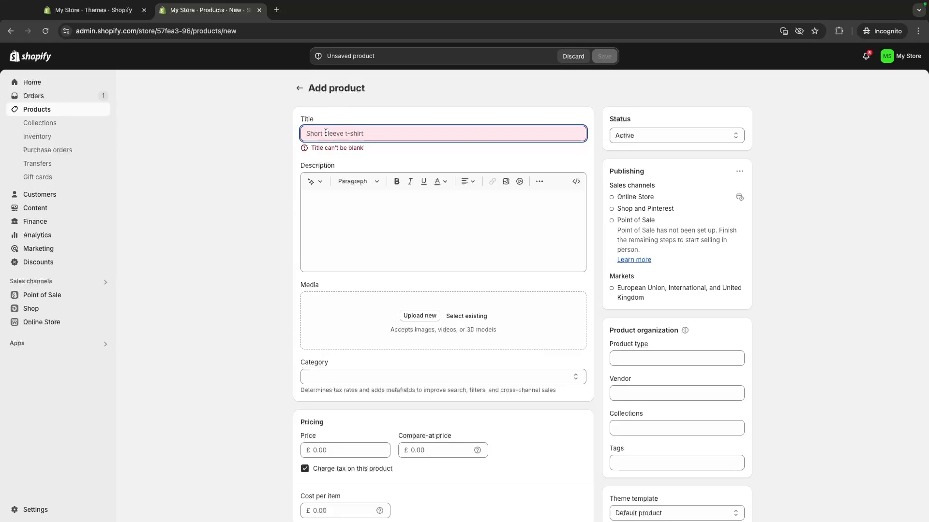
pyautogui.write('Make U')
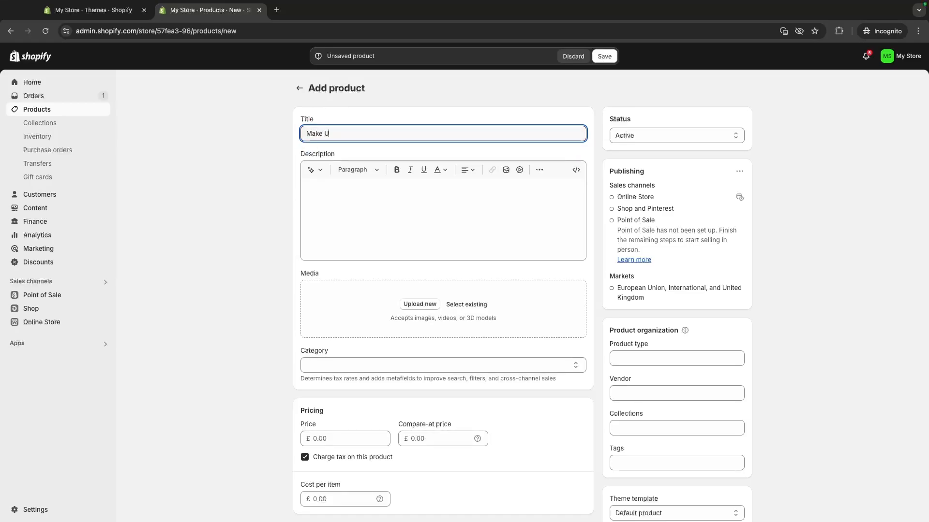
pyautogui.write('p Brush')
pyautogui.click(306, 133)
pyautogui.press('super+v')
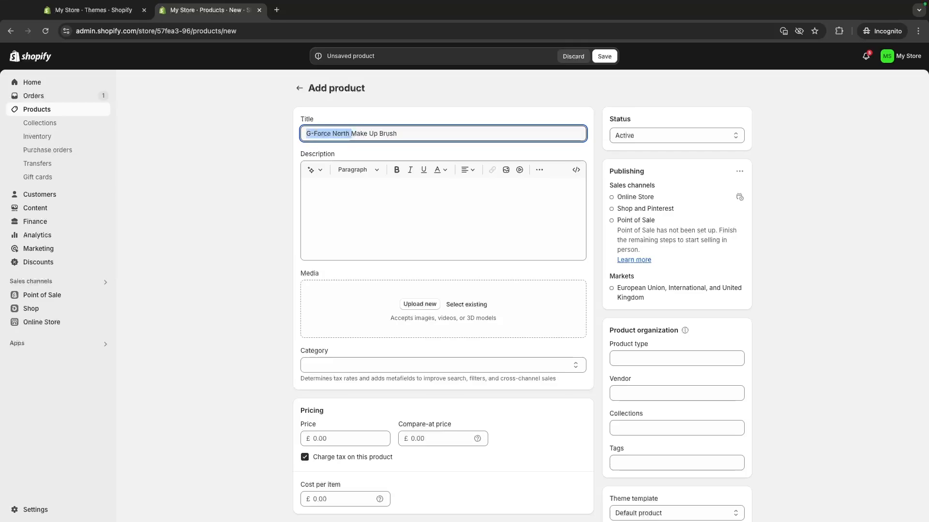
pyautogui.press('BackSpace')
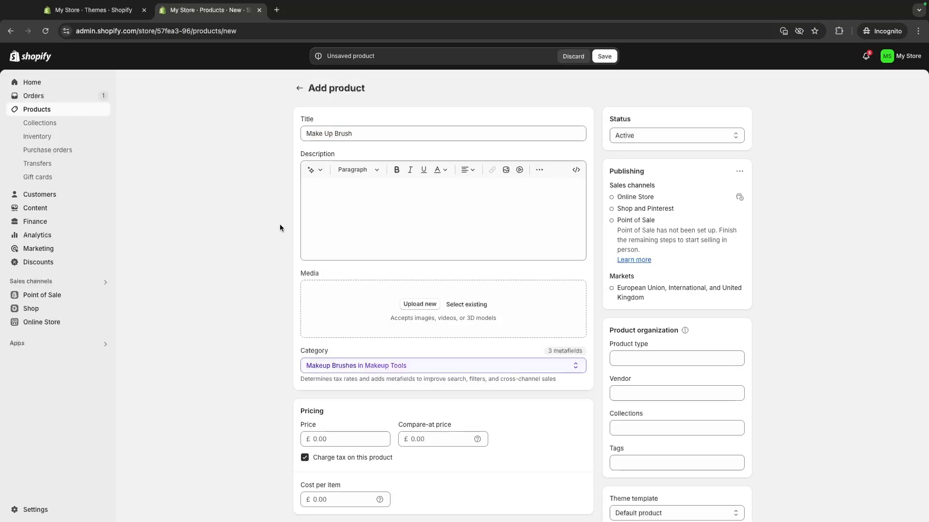
pyautogui.click(325, 209)
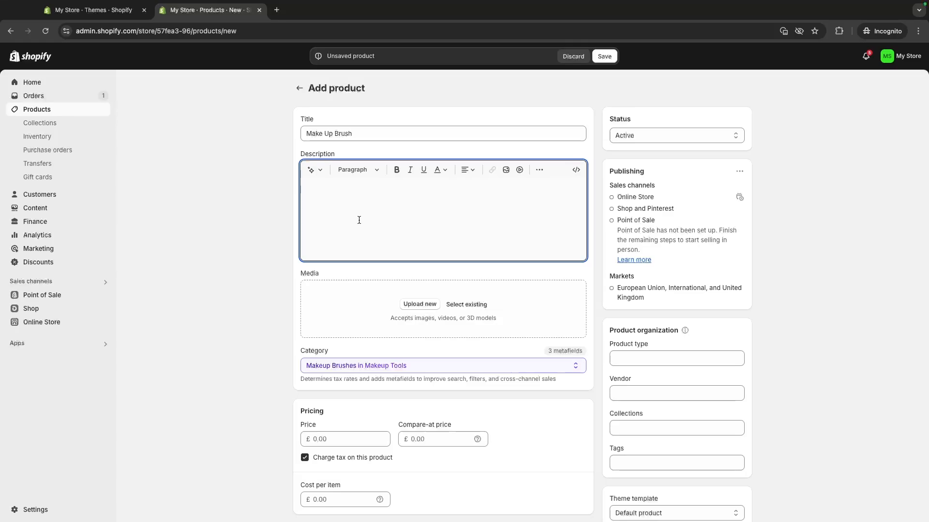
pyautogui.write('oeirjgoierjgoie')
pyautogui.press('Return')
pyautogui.write('eehorthrtj')
pyautogui.press('Return')
pyautogui.write('toijhortjh')
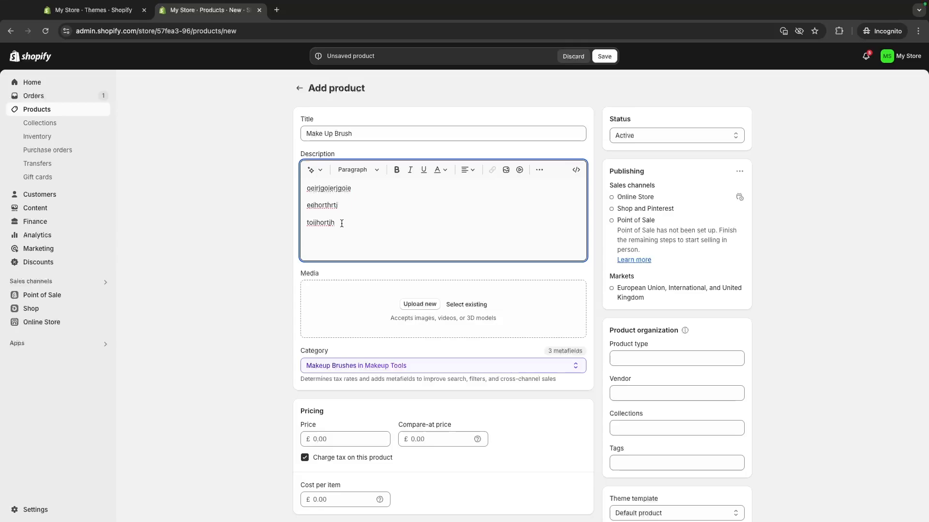
pyautogui.moveTo(341, 223); pyautogui.dragTo(306, 188)
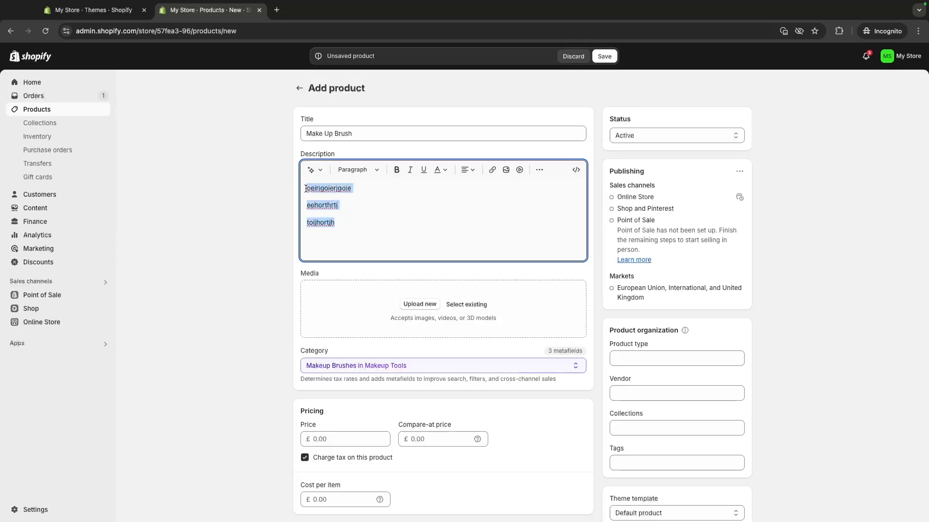
pyautogui.press('BackSpace')
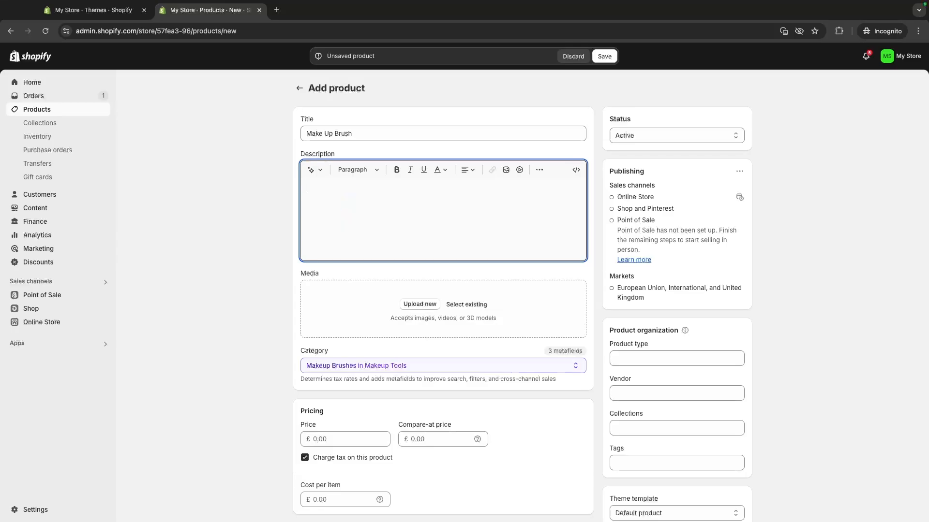
# Generate a product description from the features and keywords "Make Up Brush" in the Playful tone
pyautogui.click(314, 170)
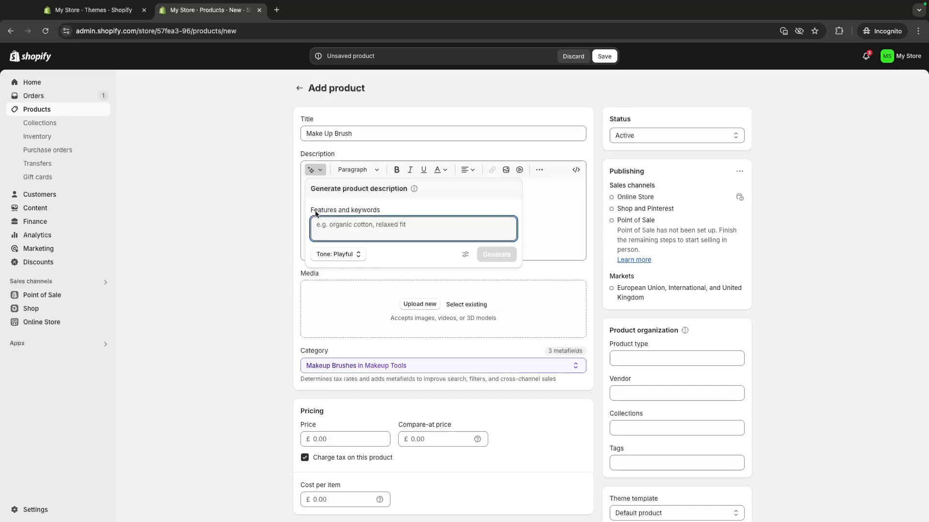
pyautogui.write('Make ')
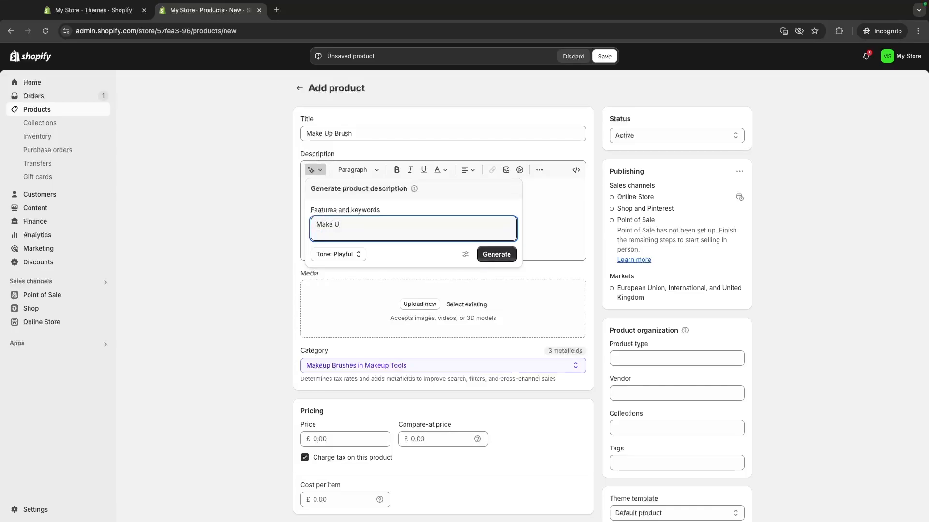
pyautogui.write('Up Brish')
pyautogui.press('BackSpace')
pyautogui.press('BackSpace')
pyautogui.write('sh')
pyautogui.click(350, 254)
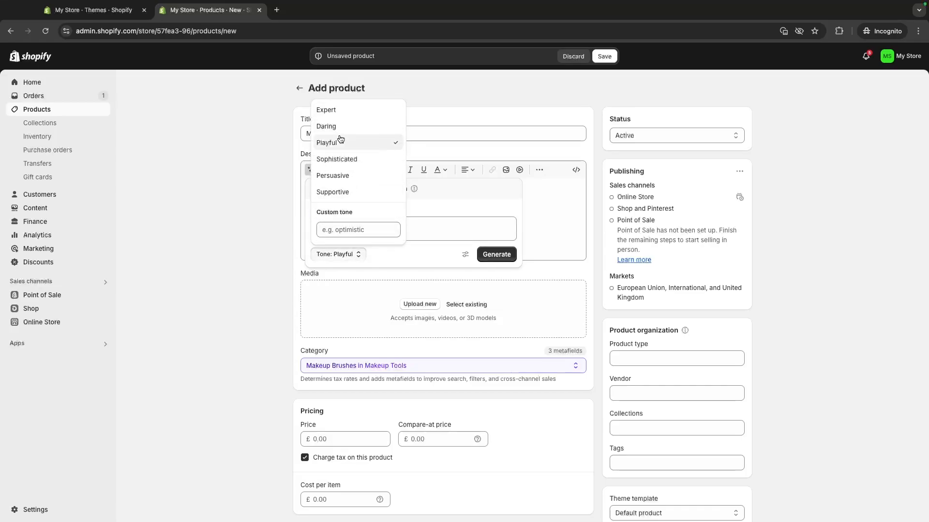
pyautogui.click(504, 255)
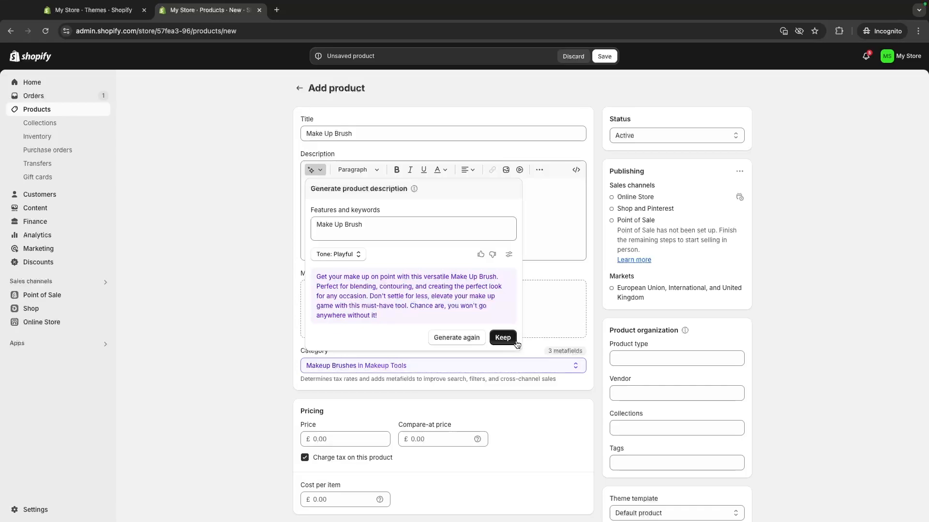
# Generate the product description again and keep the new version as the description
pyautogui.click(445, 338)
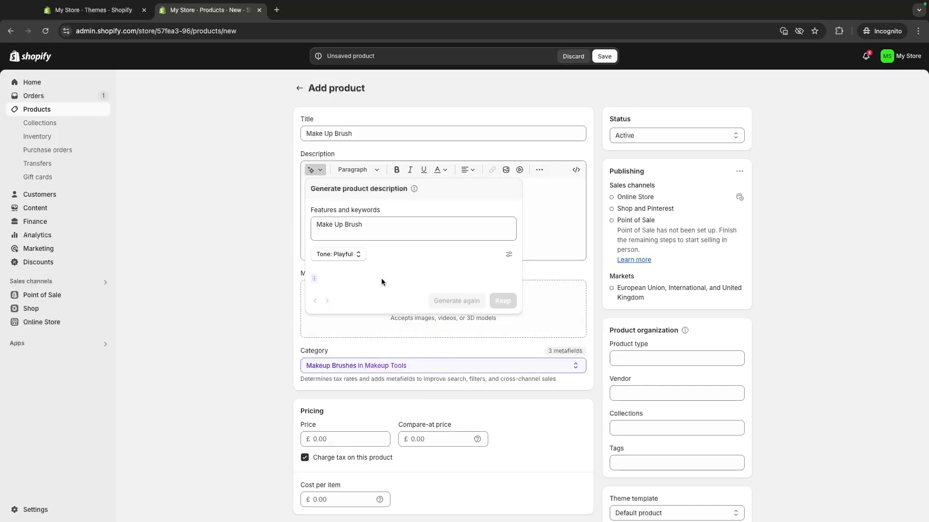
pyautogui.moveTo(315, 279); pyautogui.dragTo(413, 315)
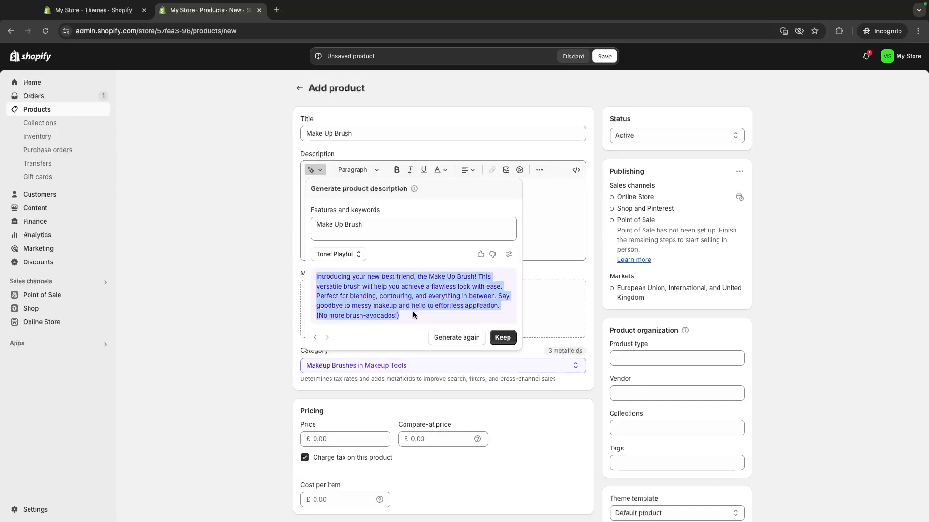
pyautogui.click(416, 314)
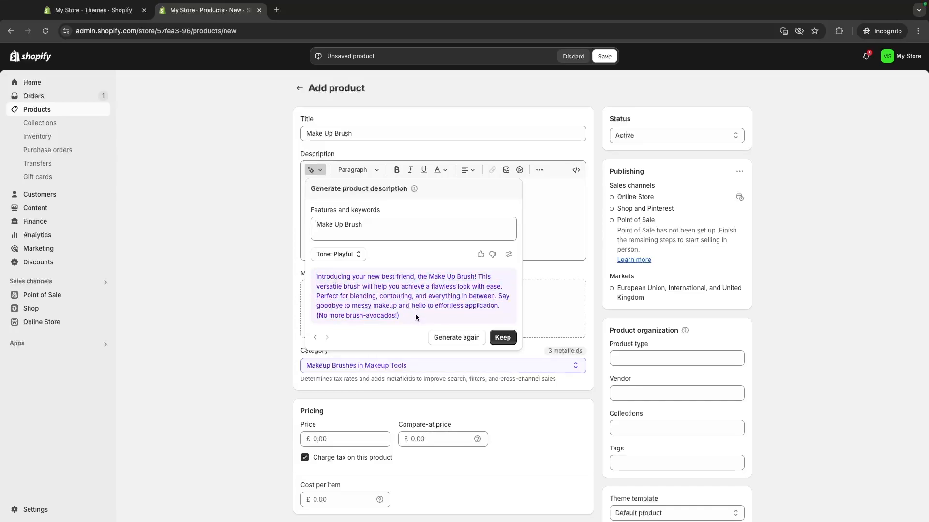
pyautogui.click(503, 338)
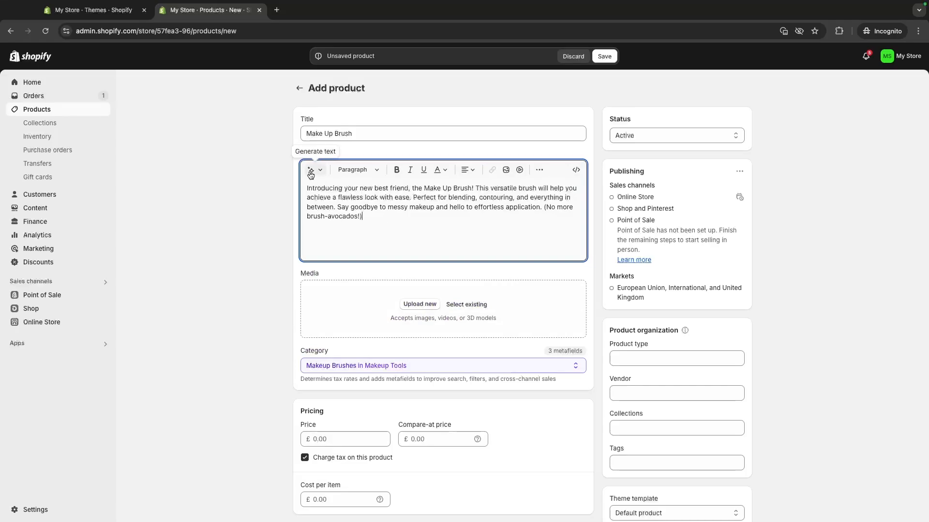
# Delete all of the generated text from the product description
pyautogui.moveTo(300, 153); pyautogui.dragTo(334, 155)
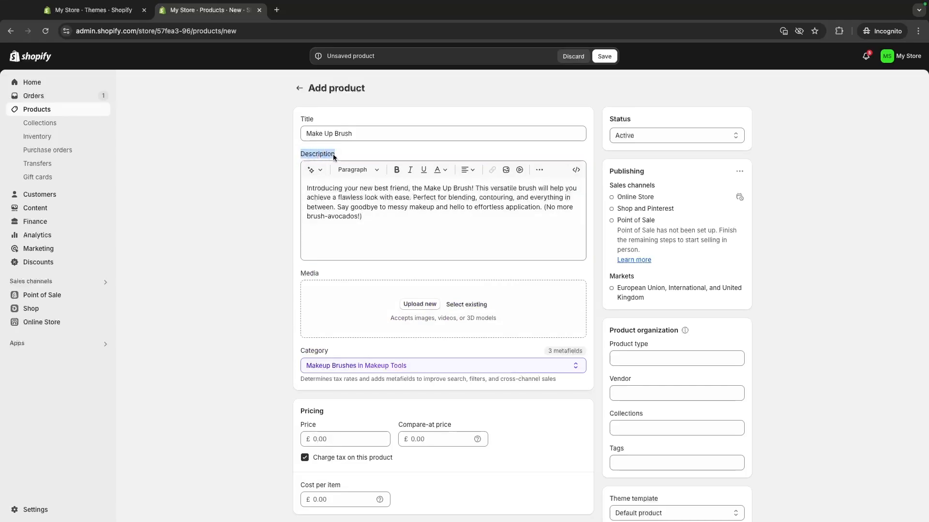
pyautogui.click(391, 243)
pyautogui.click(360, 152)
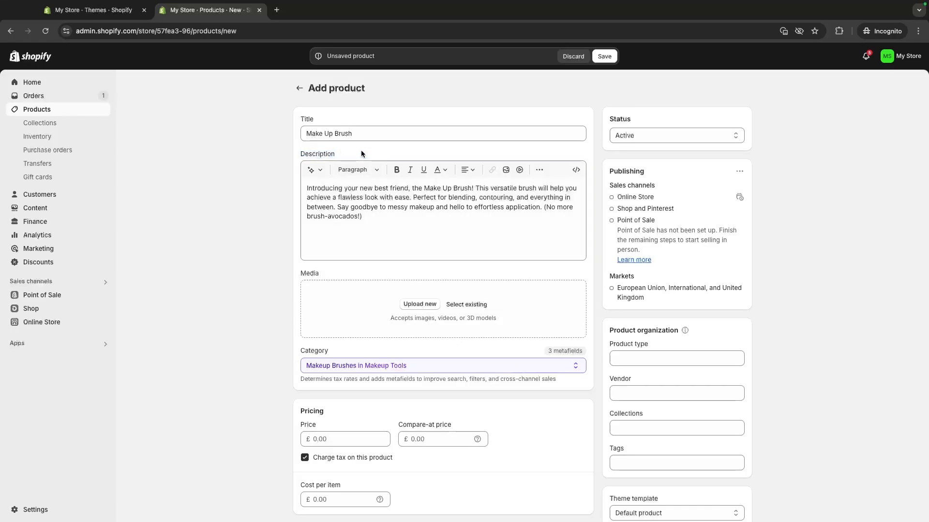
pyautogui.click(376, 215)
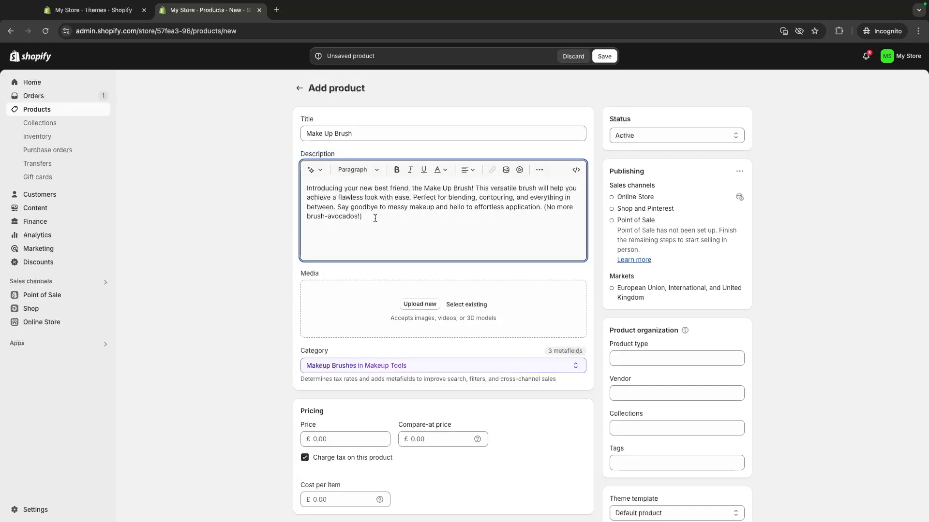
pyautogui.hotkey('ctrl', 'a')
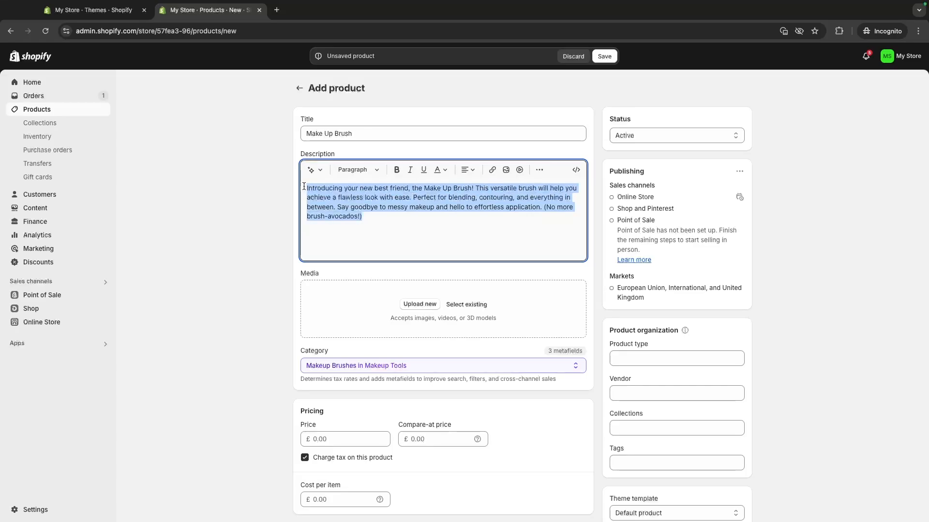
pyautogui.press('BackSpace')
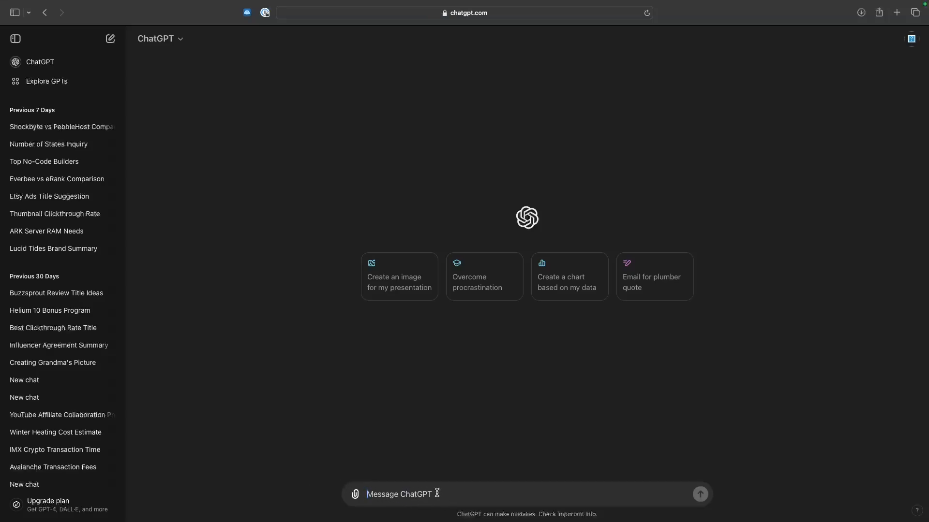
# Switch to ChatGPT and submit the prompt "Create me a product description for a makeup brush, its eco friendly and super silky"
pyautogui.write('Create me a product description for a makeup brush')
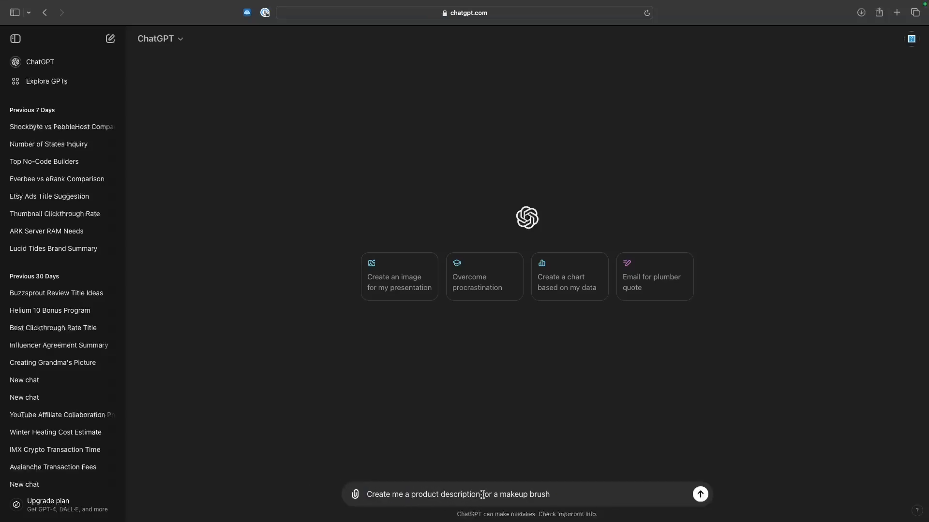
pyautogui.moveTo(483, 494); pyautogui.dragTo(578, 501)
pyautogui.click(578, 501)
pyautogui.press('BackSpace')
pyautogui.write('eco friendly and super silky')
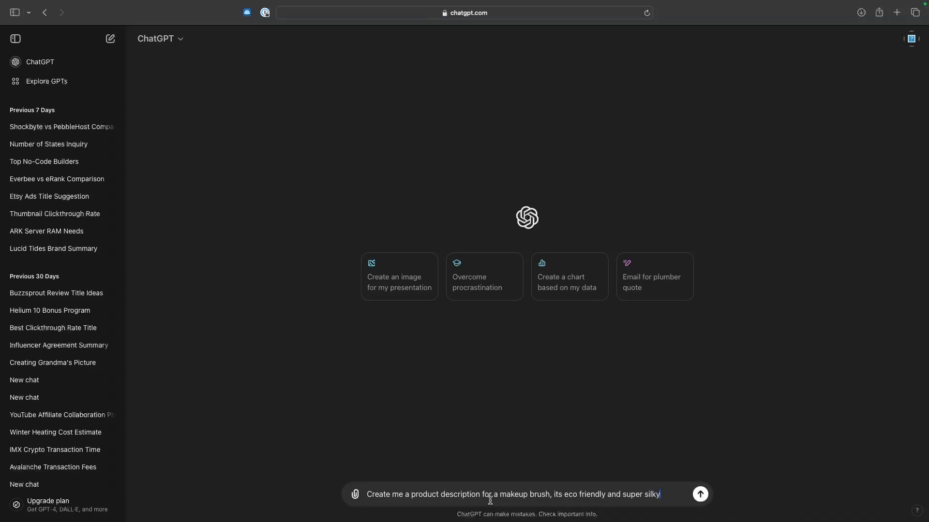
pyautogui.moveTo(367, 493); pyautogui.dragTo(667, 501)
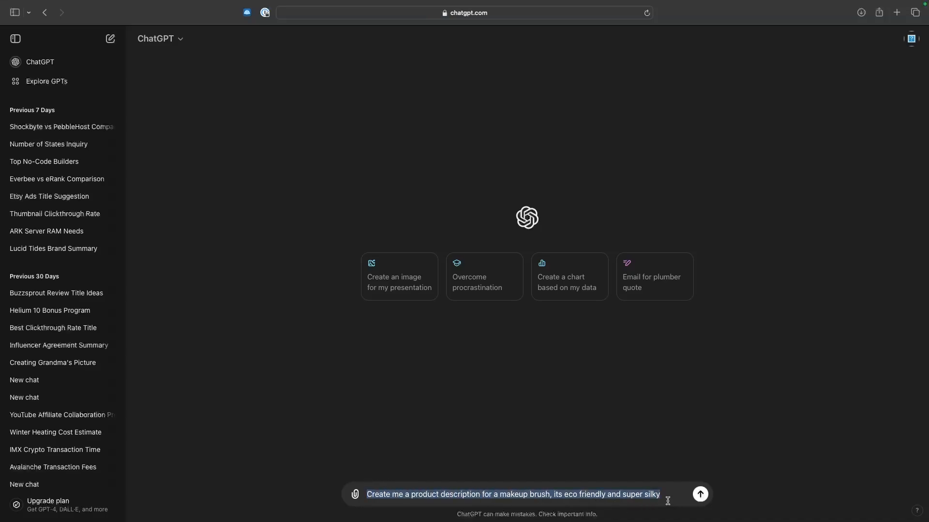
pyautogui.click(668, 501)
pyautogui.press('Return')
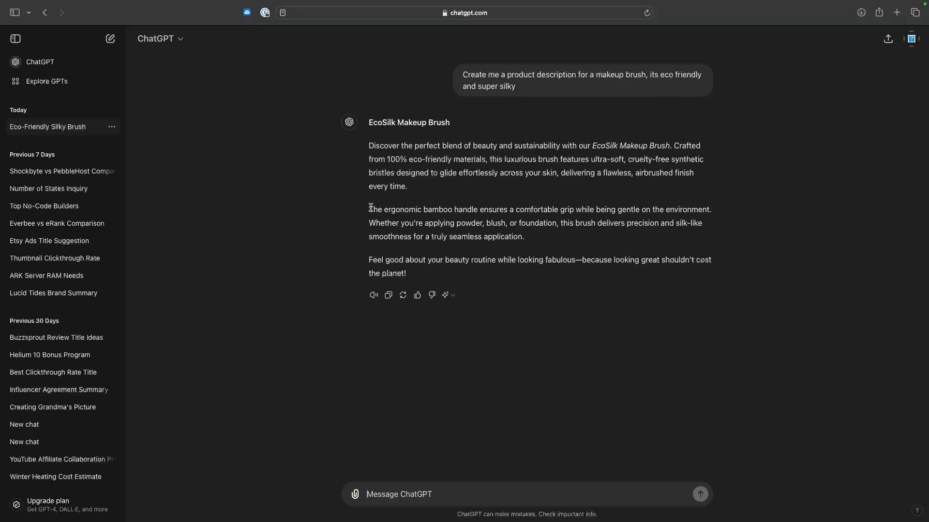
# Have ChatGPT revise the product description by replying "It doesn't have a bamboo handle"
pyautogui.moveTo(369, 209); pyautogui.dragTo(479, 211)
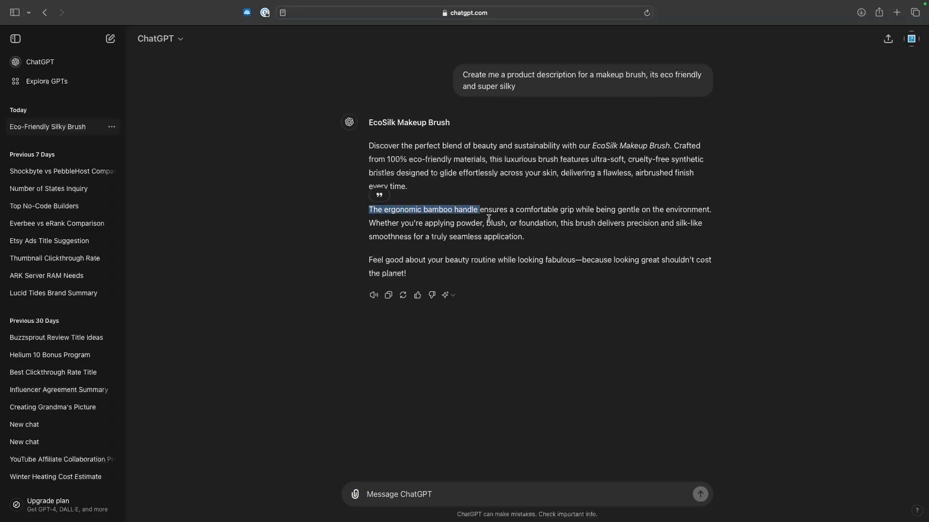
pyautogui.click(489, 219)
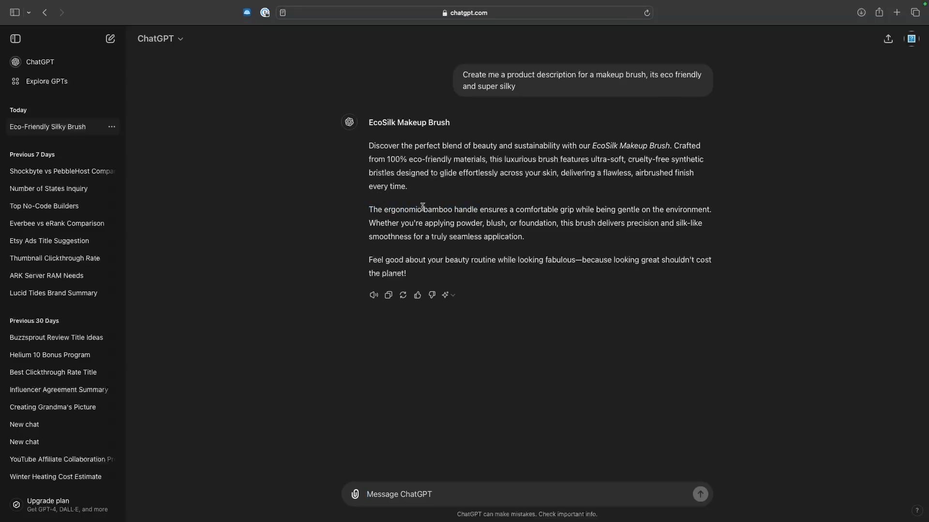
pyautogui.moveTo(422, 209); pyautogui.dragTo(452, 208)
pyautogui.click(395, 489)
pyautogui.write("It doesn't have a bamboo handle")
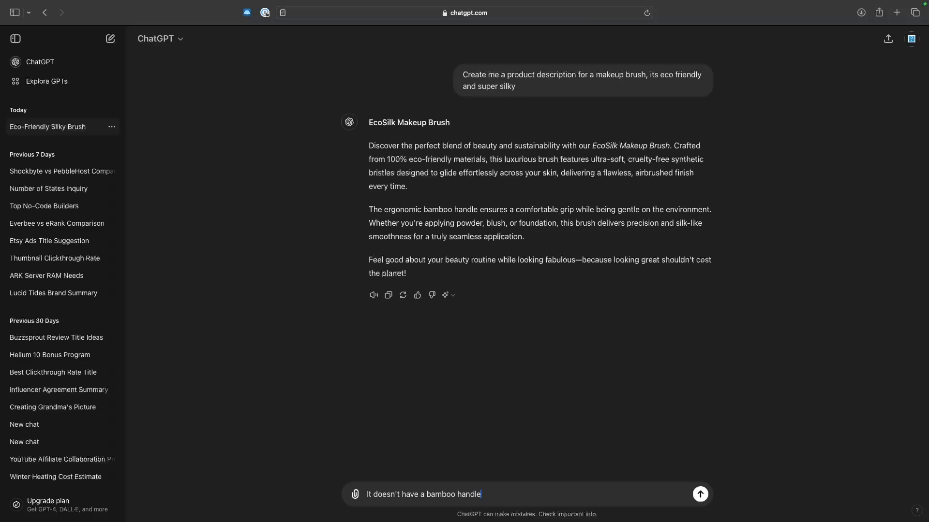
pyautogui.press('Return')
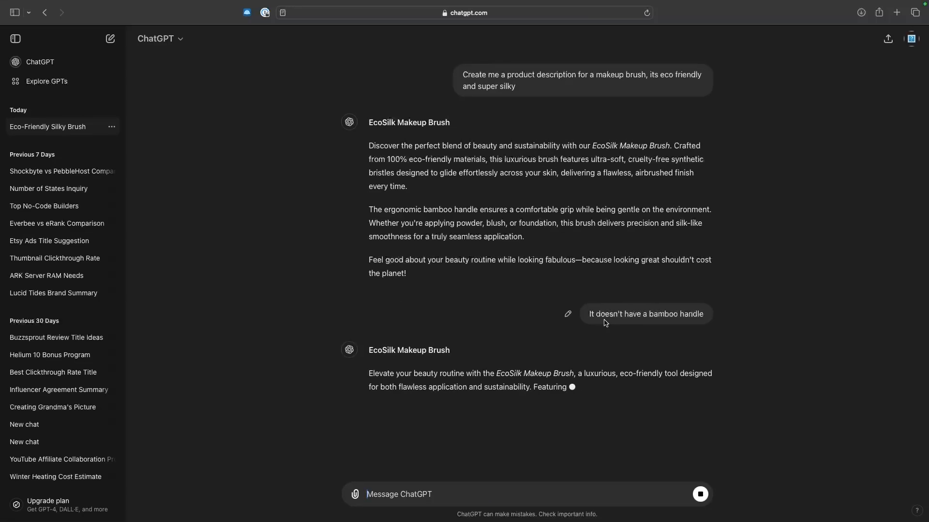
# Copy ChatGPT's revised EcoSilk Makeup Brush description and paste it into the product description in the Shopify admin
pyautogui.moveTo(384, 210); pyautogui.dragTo(454, 210)
pyautogui.moveTo(369, 424); pyautogui.dragTo(498, 419)
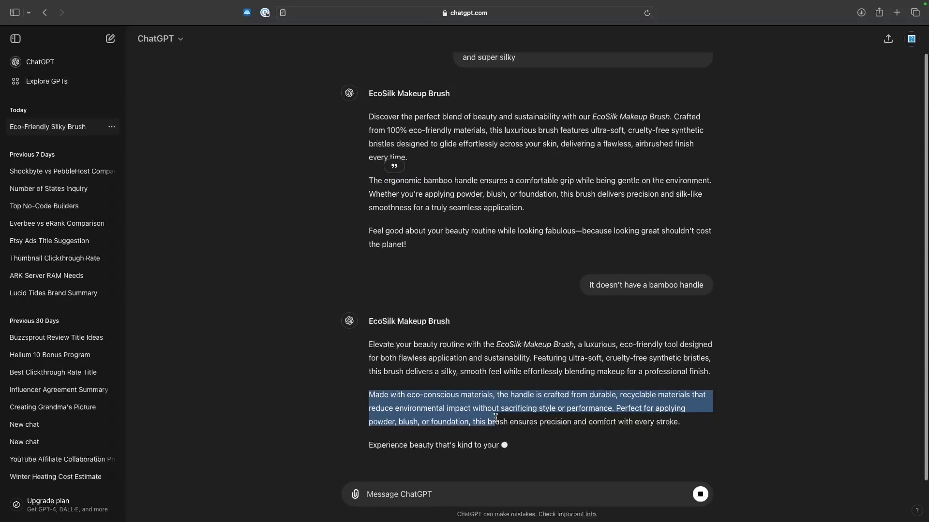
pyautogui.click(548, 447)
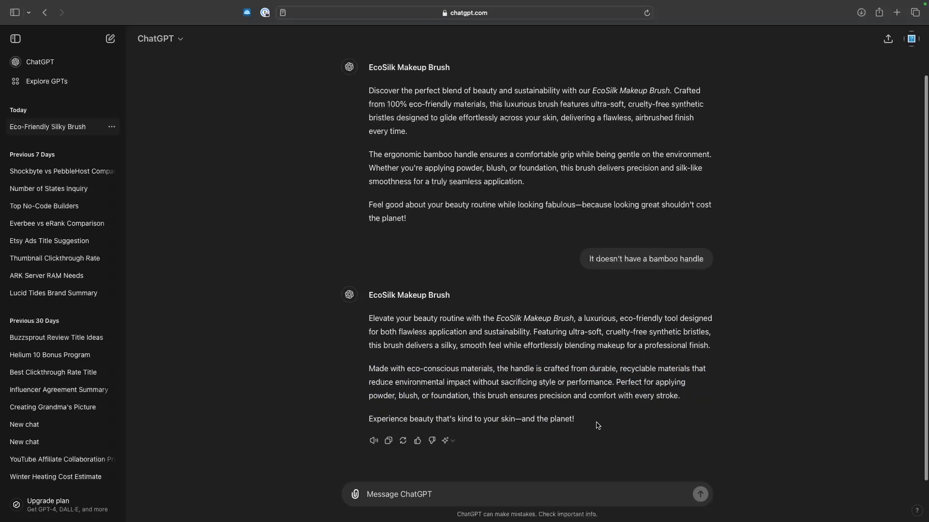
pyautogui.moveTo(597, 425); pyautogui.dragTo(369, 319)
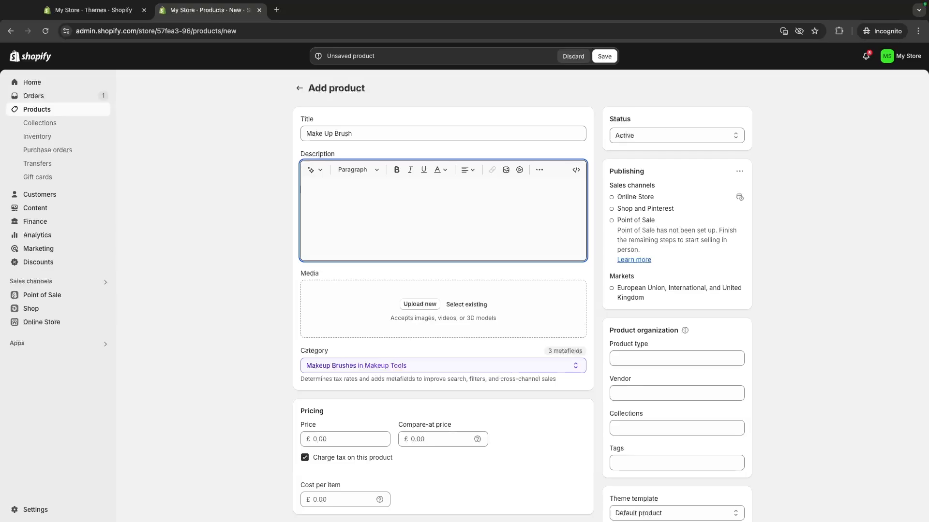
pyautogui.write("Elevate your beauty routine with the EcoSilk Makeup Brush, a luxurious, eco-friendly tool designed for both flawless application and sustainability. Featuring ultra-soft, cruelty-free synthetic bristles, this brush delivers a silky, smooth feel while effortlessly blending makeup for a professional finish. Made with eco-conscious materials, the handle is crafted from durable, recyclable materials that reduce environmental impact without sacrificing style or performance. Perfect for applying powder, blush, or foundation, this brush ensures precision and comfort with every stroke. Experience beauty that's kind to your skin—and the planet!")
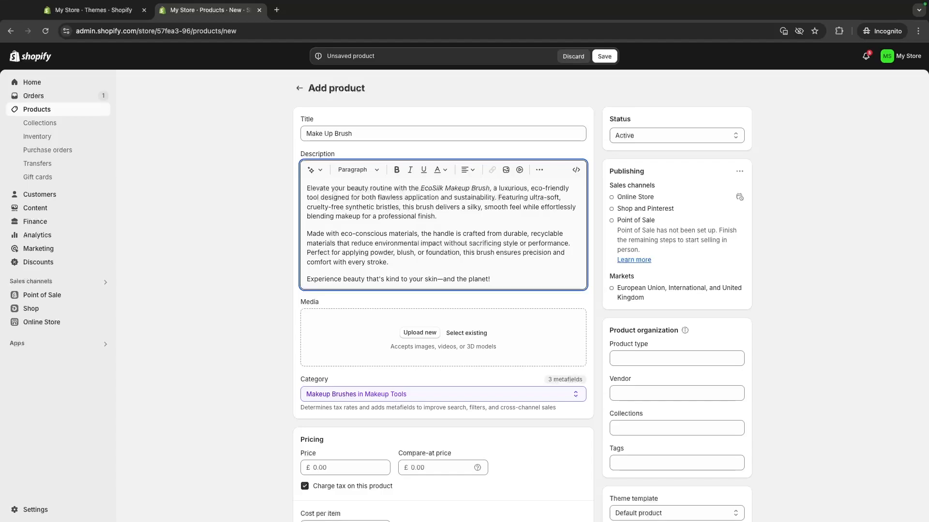
pyautogui.scroll(-3, 327, 224)
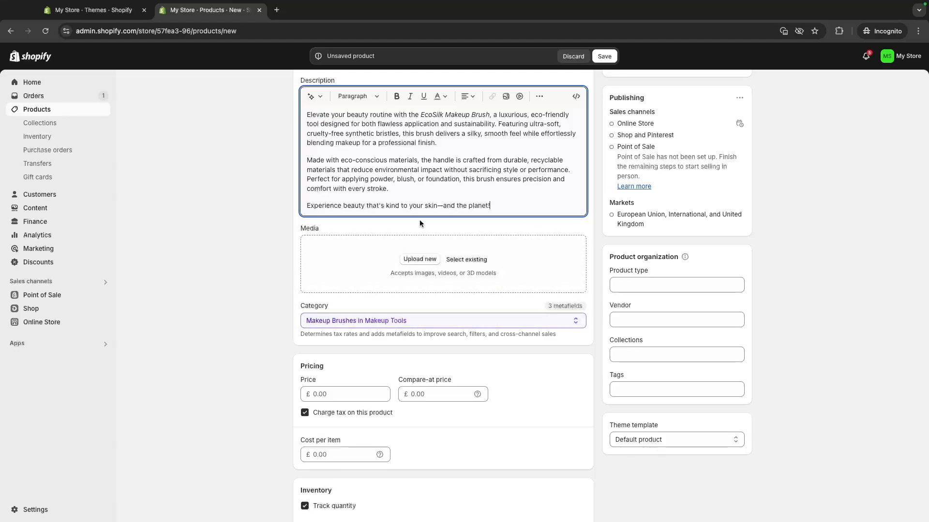
pyautogui.click(340, 244)
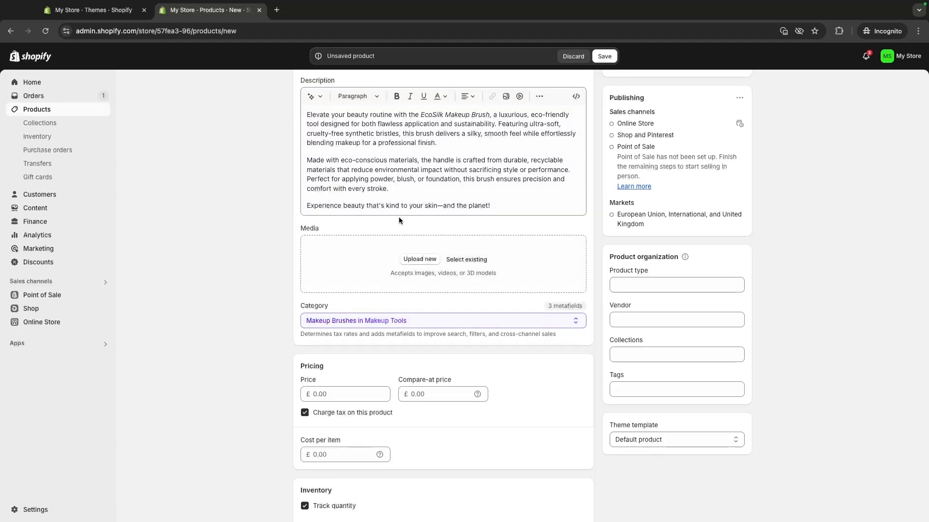
pyautogui.moveTo(319, 231); pyautogui.dragTo(297, 231)
pyautogui.click(279, 252)
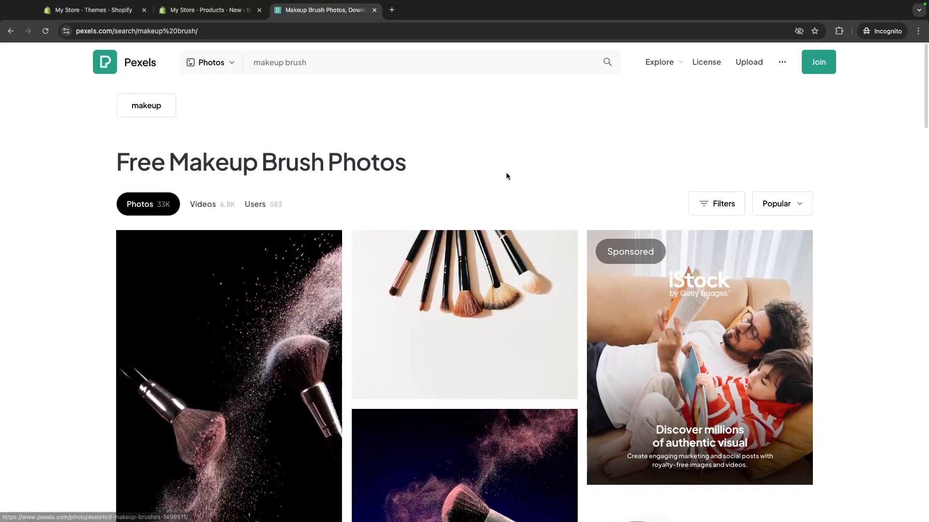
# Browse the makeup brush photos on Pexels and download the one with assorted brushes on a white background
pyautogui.scroll(-2, 506, 173)
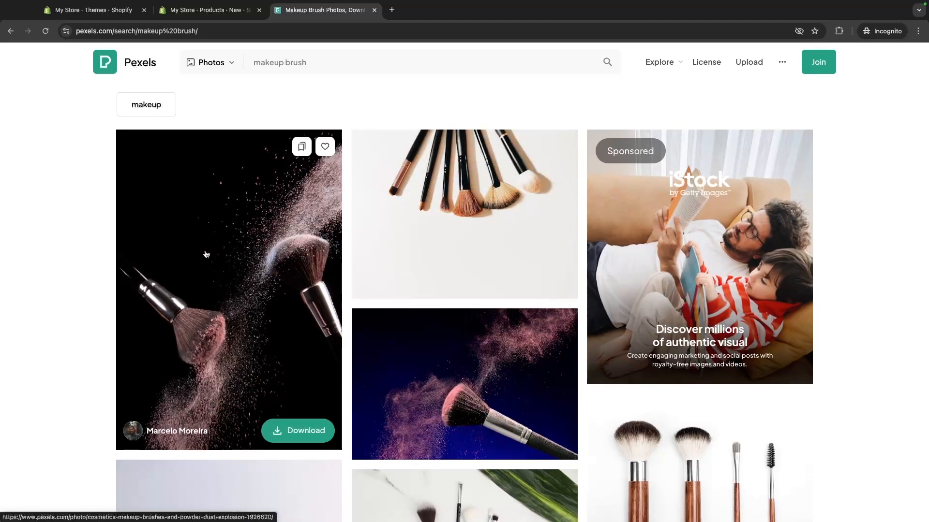
pyautogui.scroll(-1, 214, 251)
pyautogui.scroll(2, 379, 166)
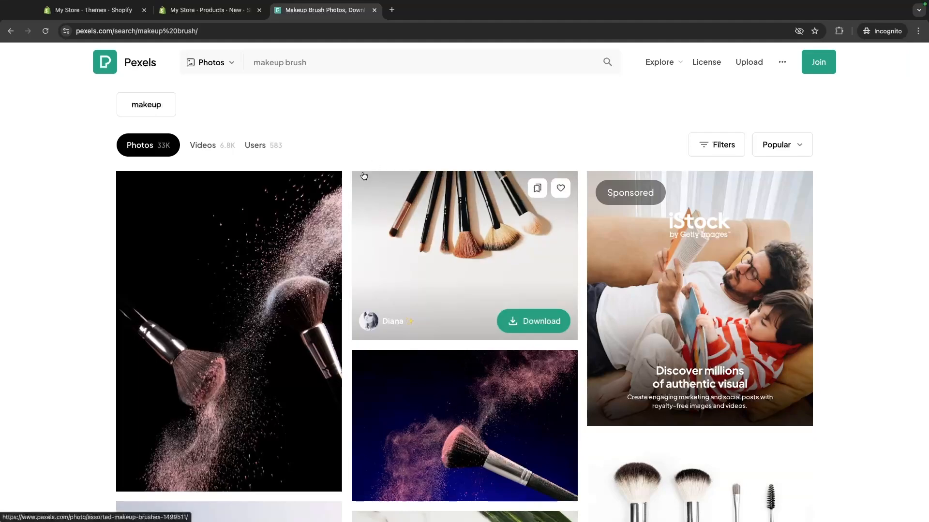
pyautogui.scroll(-1, 563, 239)
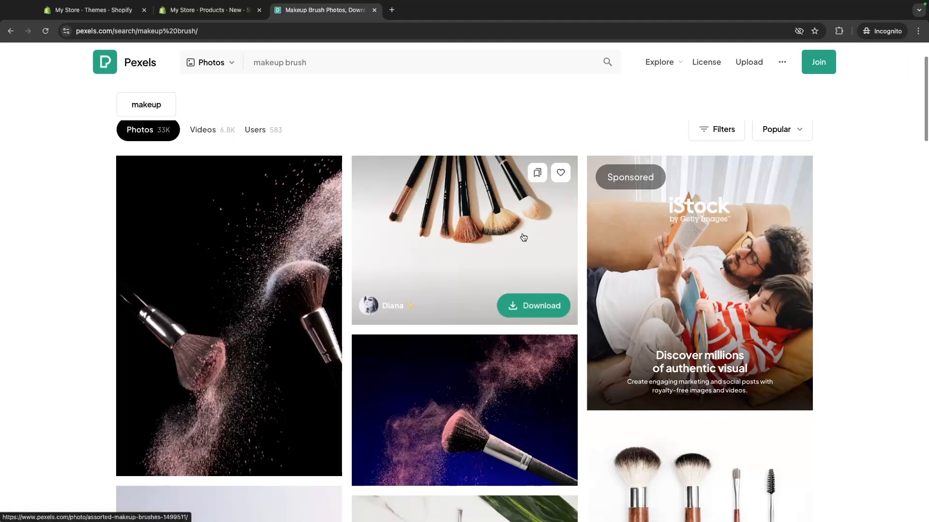
pyautogui.click(477, 238)
pyautogui.press('Escape')
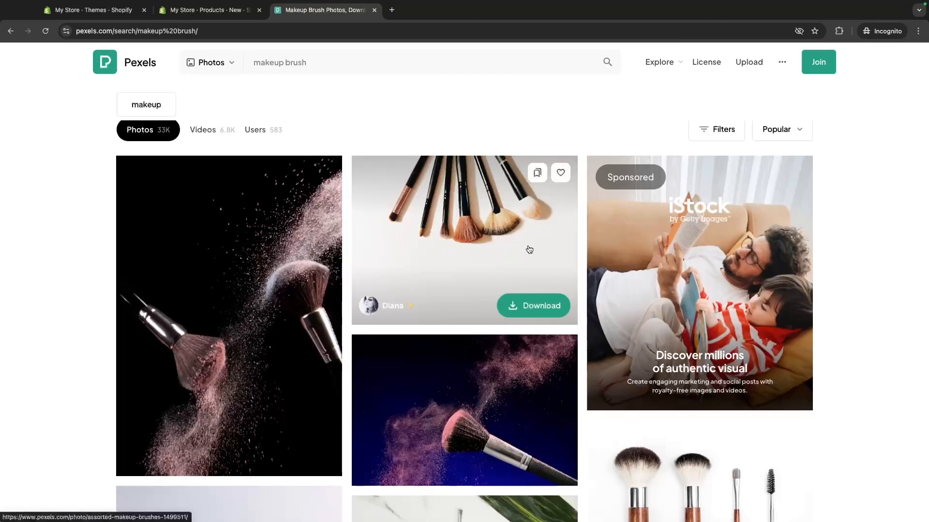
pyautogui.click(534, 305)
pyautogui.press('Escape')
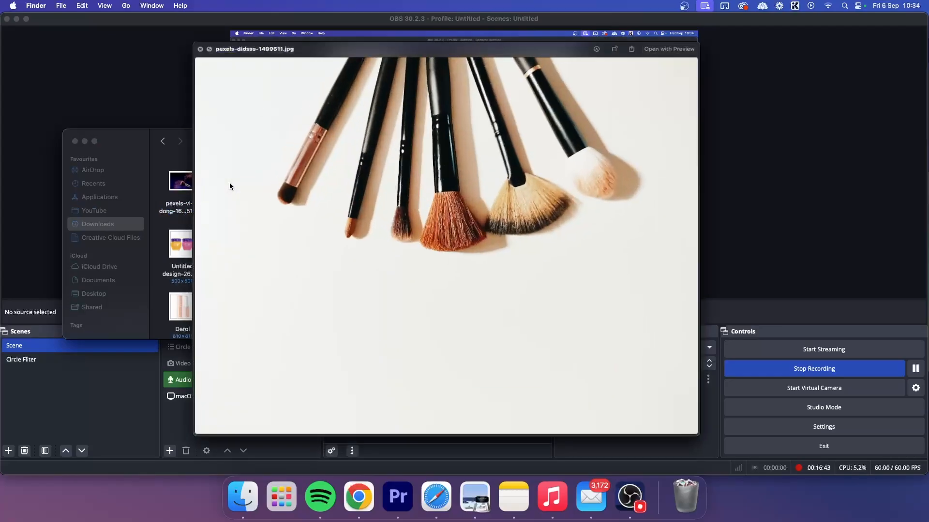
# Switch to Finder and preview the two downloaded makeup brush photos in the Downloads folder
pyautogui.click(181, 173)
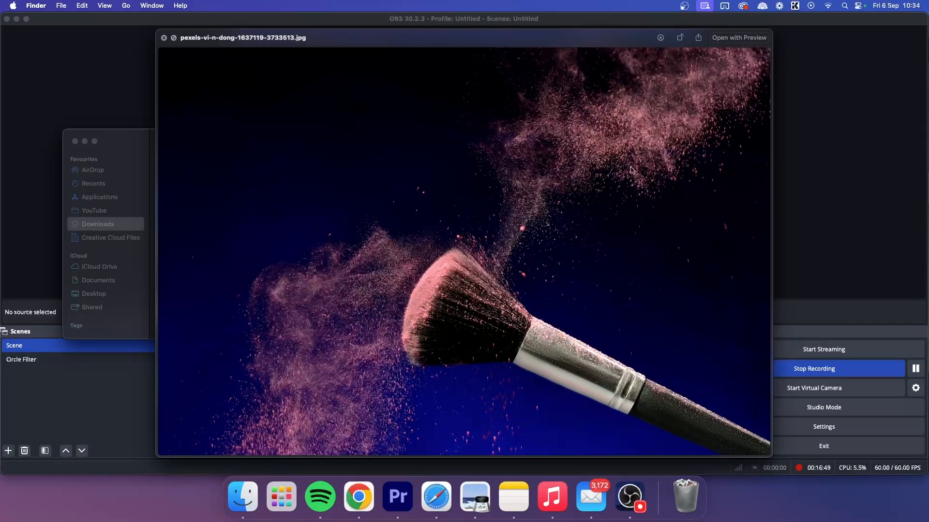
pyautogui.press('space')
pyautogui.click(238, 191)
pyautogui.press('space')
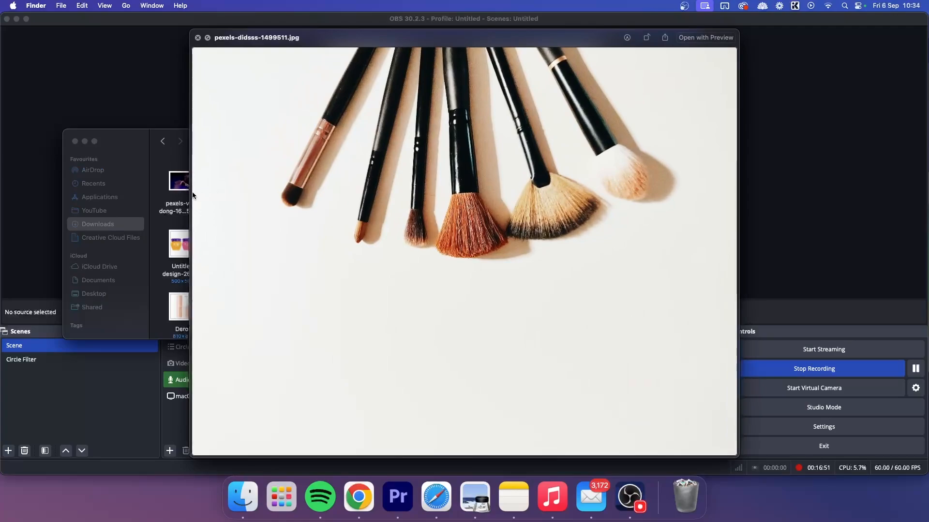
pyautogui.press('space')
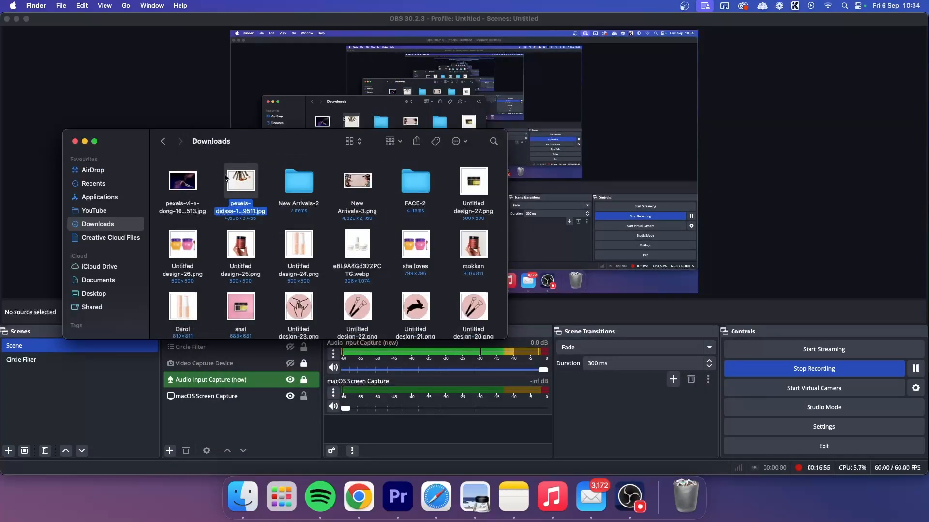
pyautogui.click(270, 188)
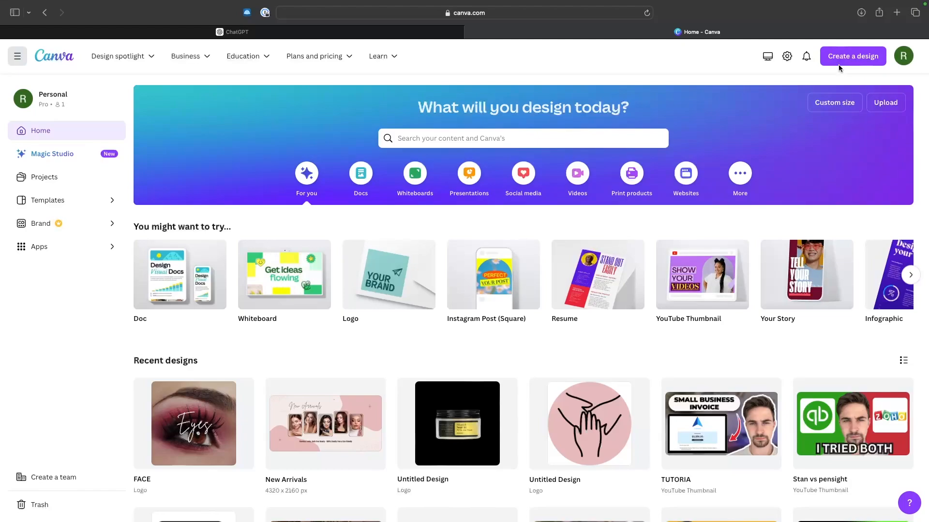
# Switch to Canva and create a new custom-size design of 700 × 700 px
pyautogui.click(870, 63)
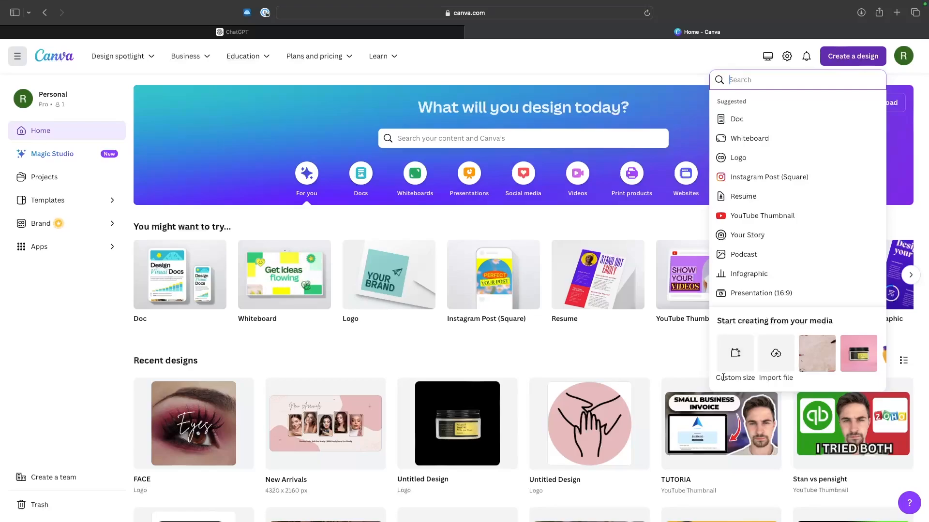
pyautogui.click(733, 359)
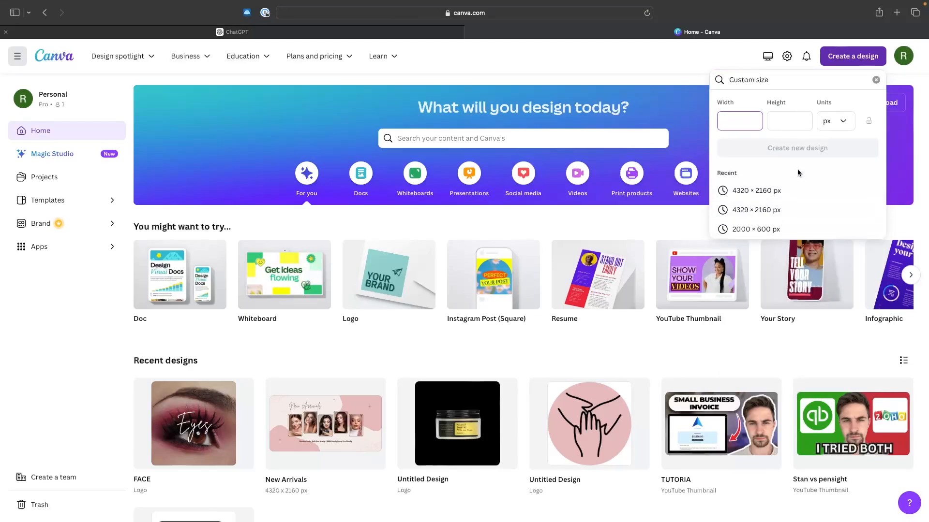
pyautogui.write('700')
pyautogui.press('Tab')
pyautogui.write('700')
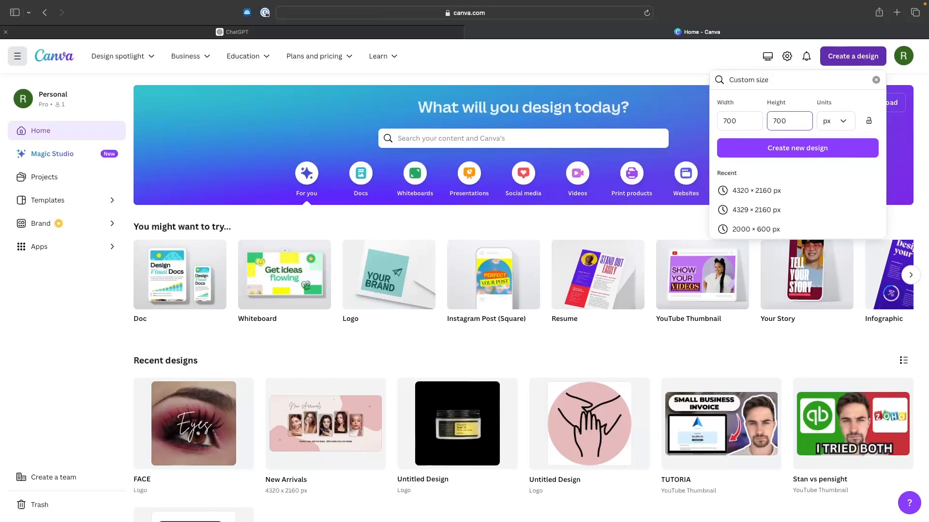
pyautogui.click(806, 153)
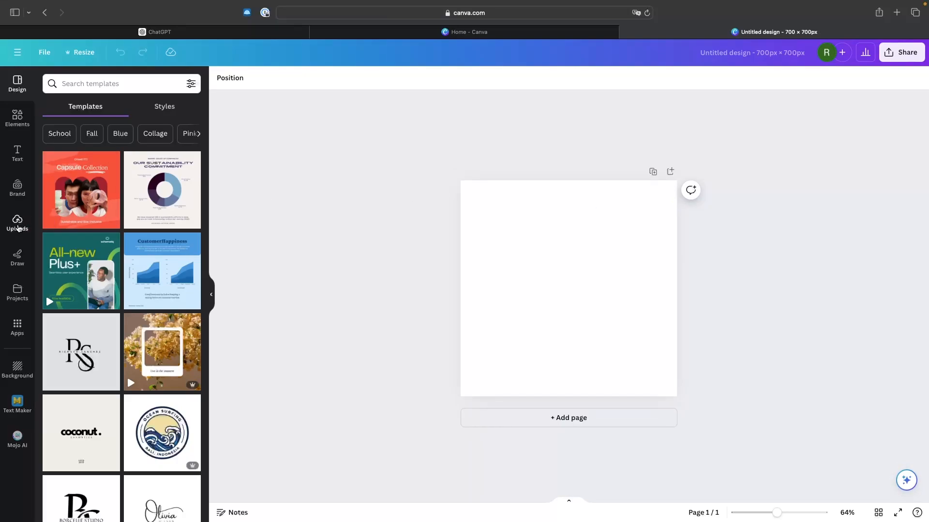
# Upload the two downloaded makeup brush photos for use in the design
pyautogui.click(19, 223)
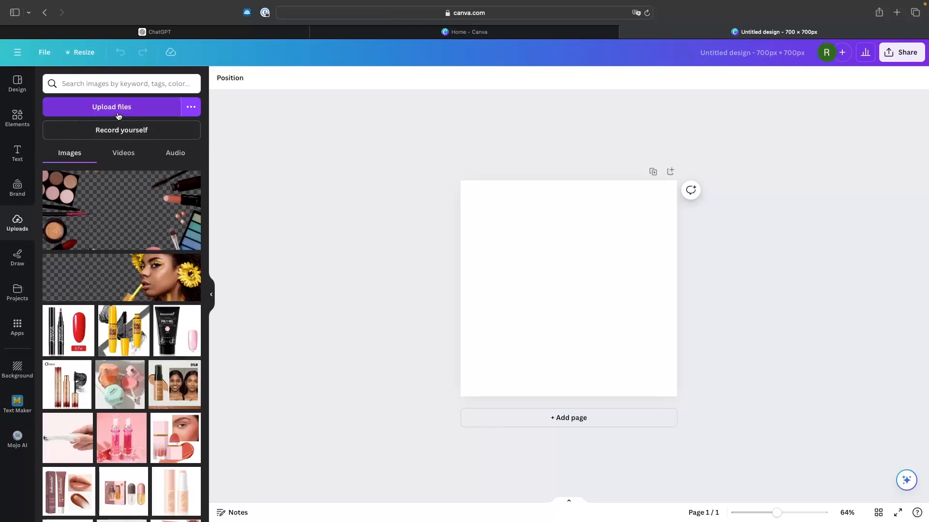
pyautogui.click(141, 115)
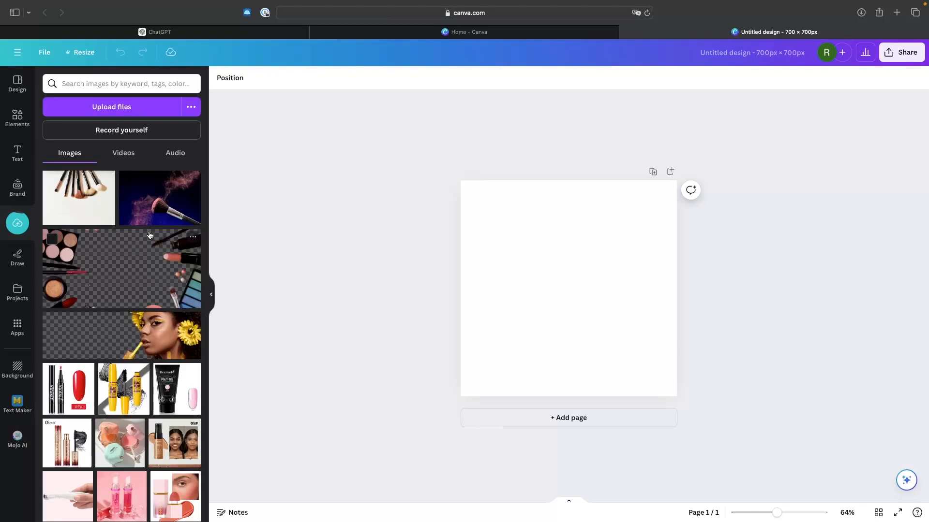
pyautogui.click(156, 209)
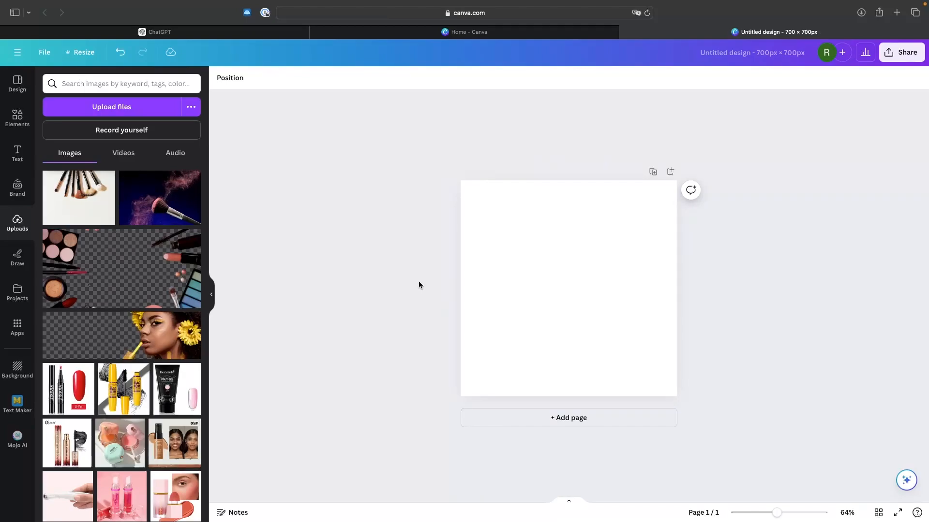
# Place the photo of the assorted brushes on the page and enlarge it to fill the whole square
pyautogui.click(51, 178)
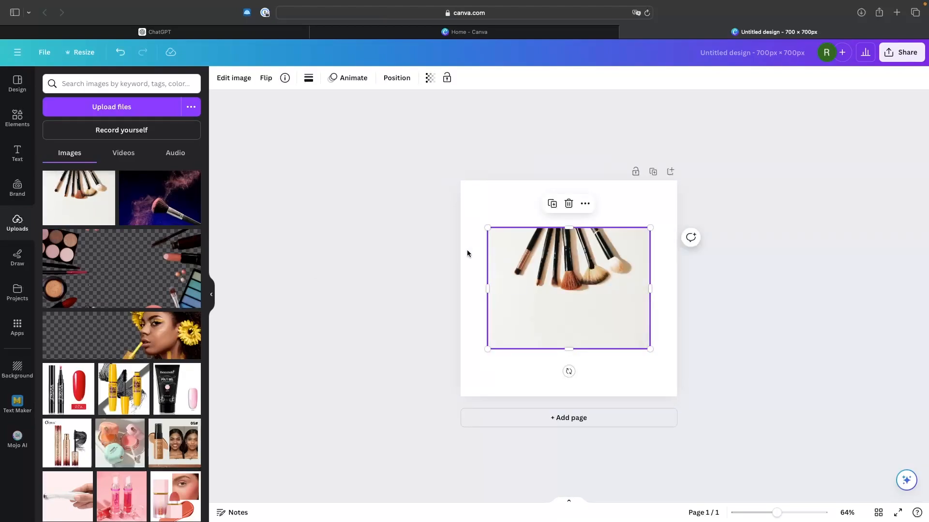
pyautogui.moveTo(540, 262); pyautogui.dragTo(514, 215)
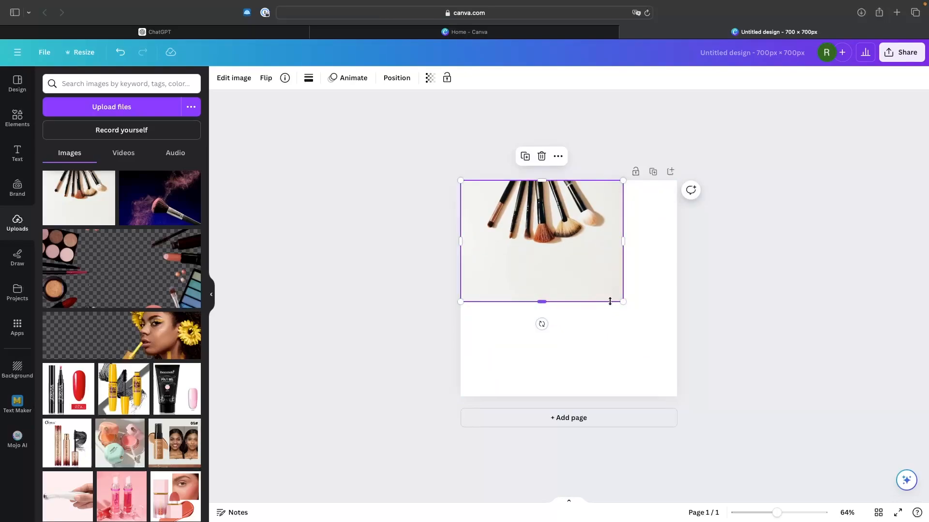
pyautogui.moveTo(622, 302); pyautogui.dragTo(688, 325)
pyautogui.moveTo(568, 342); pyautogui.dragTo(568, 396)
pyautogui.click(741, 264)
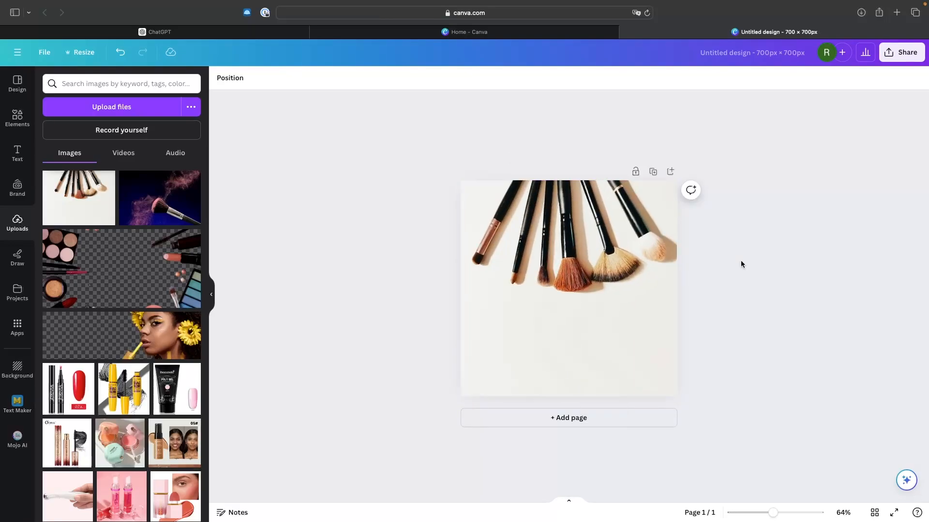
# Download the assorted brushes design as a PNG at 700 × 700 px
pyautogui.click(893, 60)
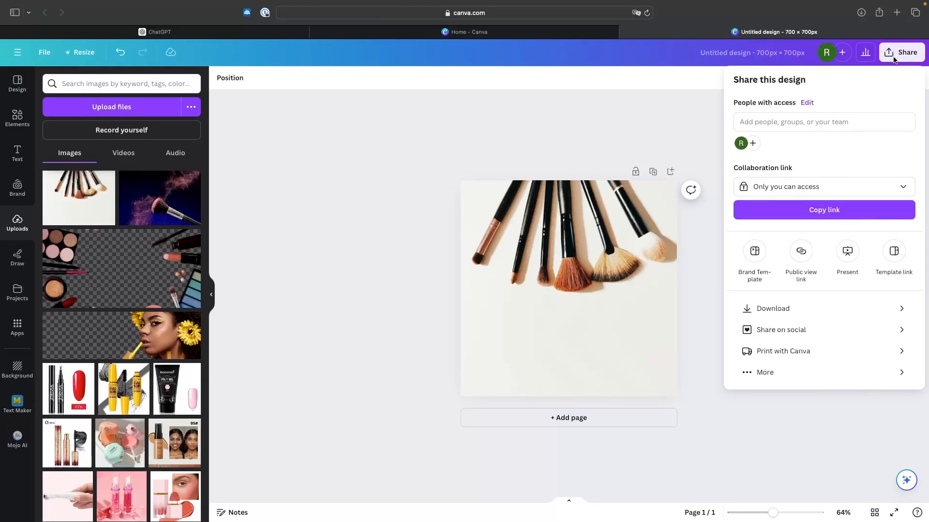
pyautogui.click(772, 310)
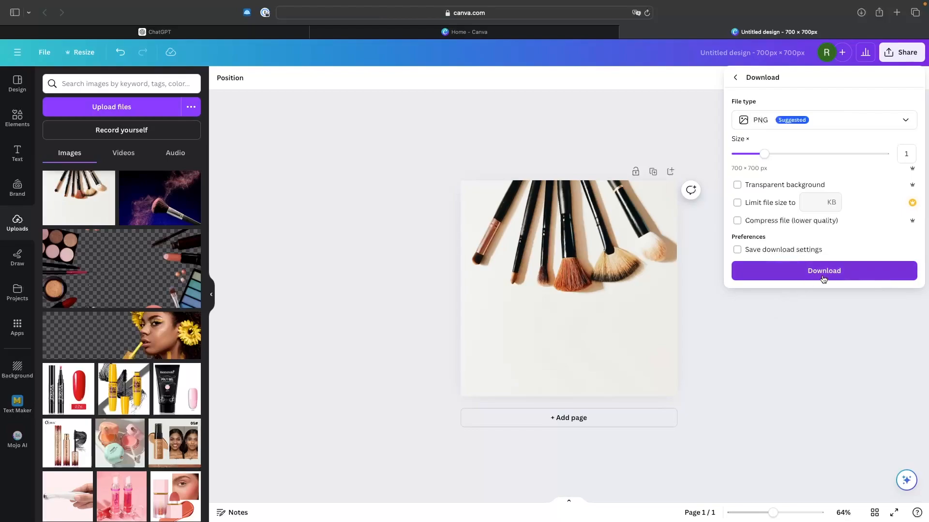
pyautogui.click(823, 279)
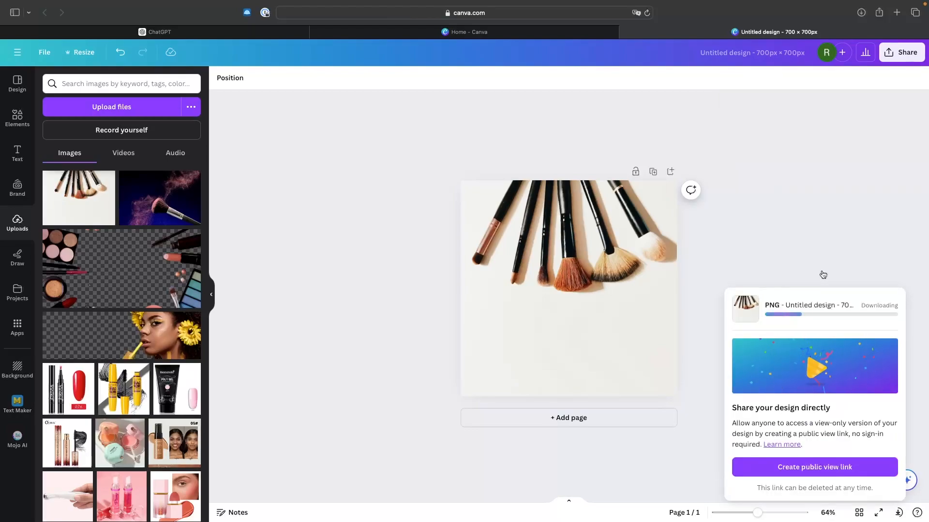
pyautogui.hotkey('ctrl', 'Left')
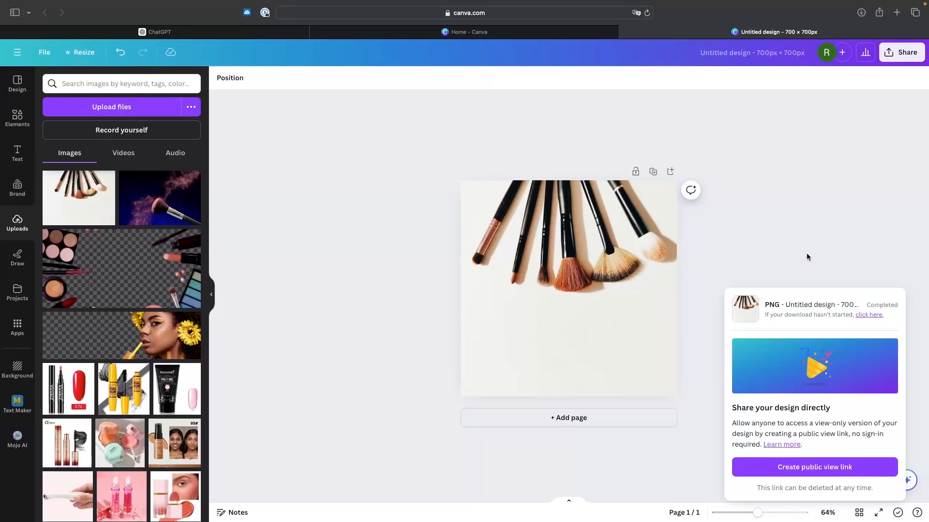
# Add the dark blue brush photo over the first image and enlarge it to cover the whole page
pyautogui.click(195, 211)
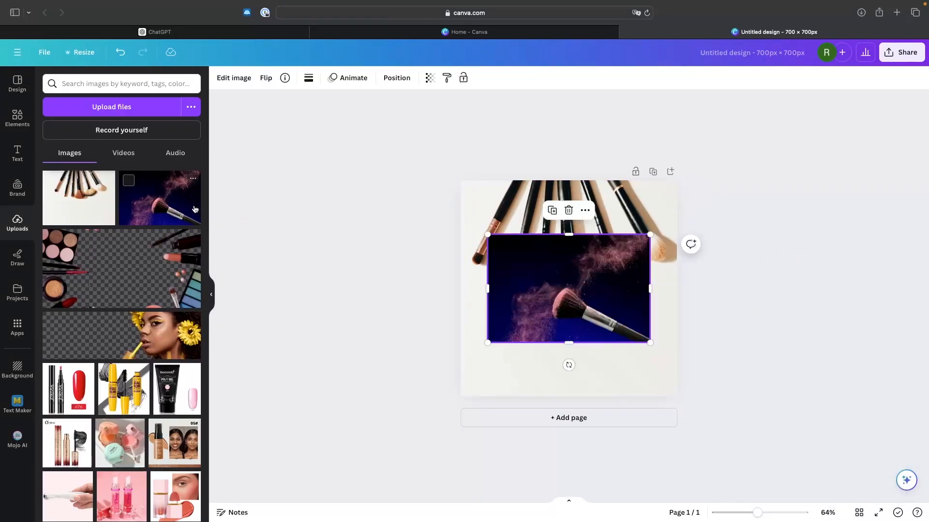
pyautogui.moveTo(537, 289); pyautogui.dragTo(510, 235)
pyautogui.moveTo(622, 288); pyautogui.dragTo(676, 324)
pyautogui.moveTo(596, 324); pyautogui.dragTo(597, 397)
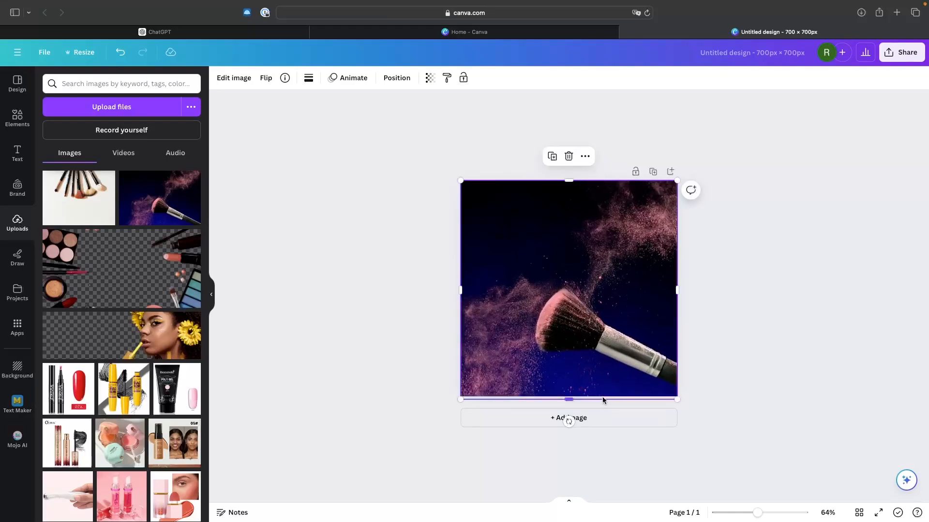
pyautogui.click(746, 377)
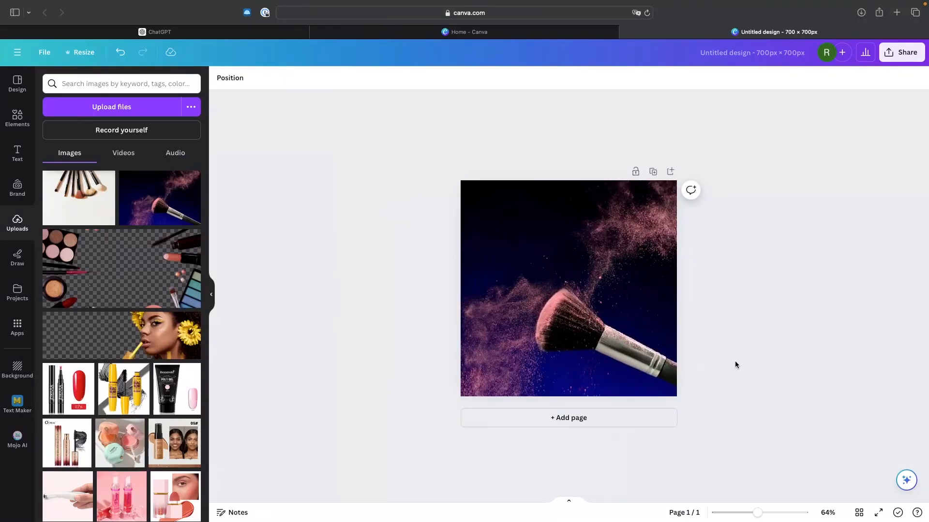
# Shift the dark blue photo left within its crop frame so more of the brush handle fits on the page
pyautogui.doubleClick(634, 321)
pyautogui.moveTo(645, 320); pyautogui.dragTo(578, 315)
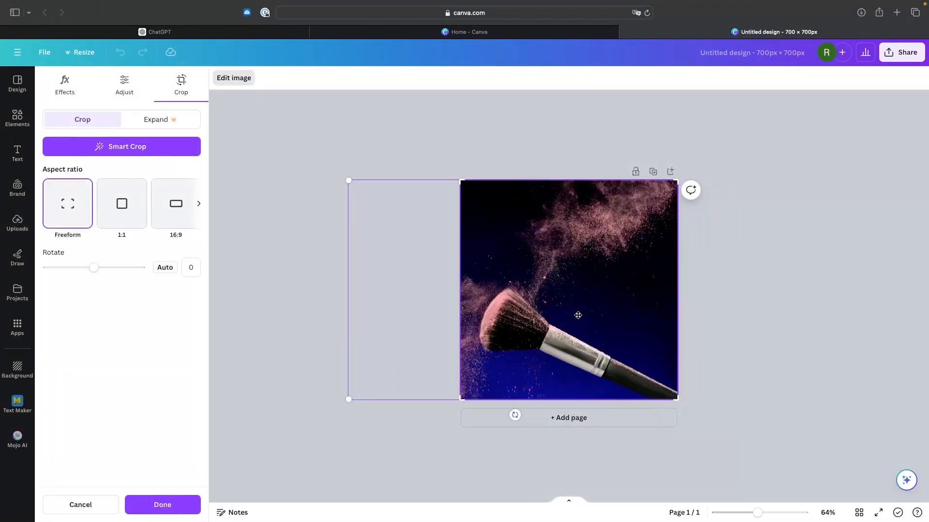
pyautogui.press('Return')
pyautogui.click(725, 301)
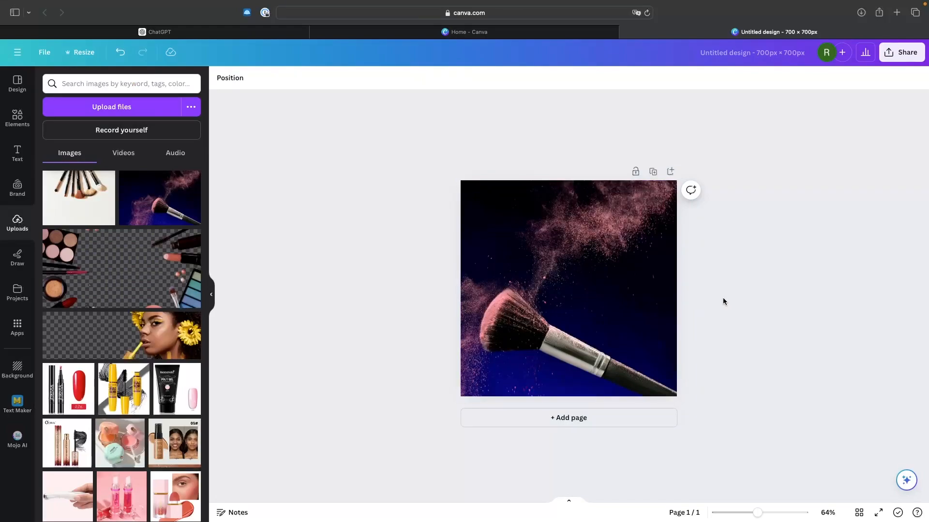
# Download the dark blue brush design as a PNG at 700 × 700 px
pyautogui.click(901, 57)
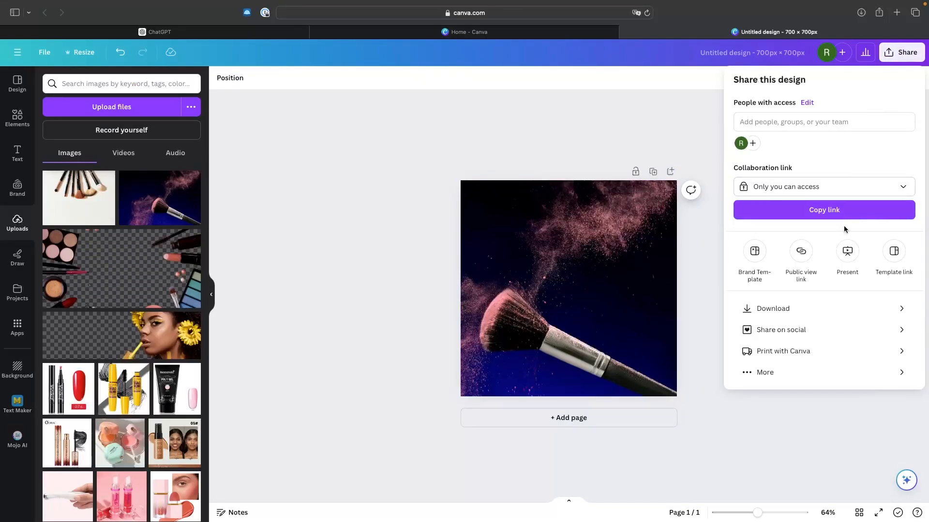
pyautogui.click(783, 307)
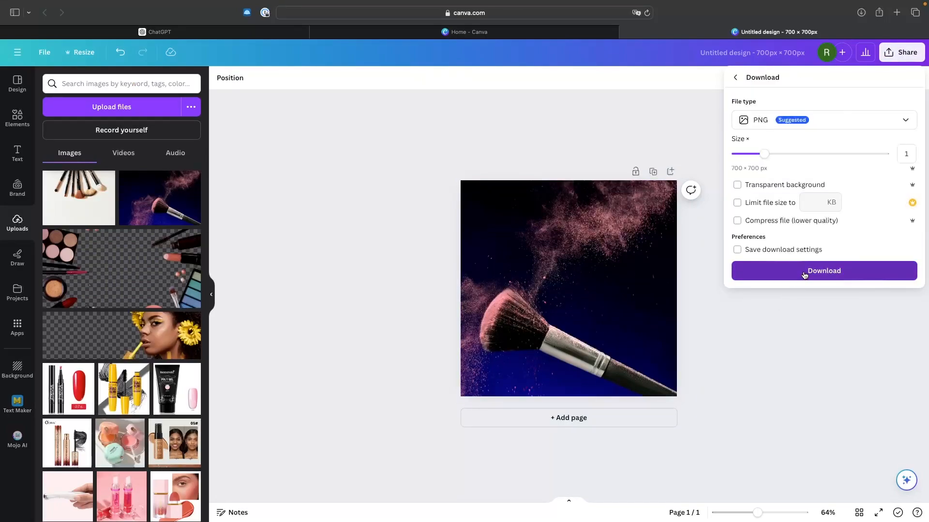
pyautogui.click(807, 271)
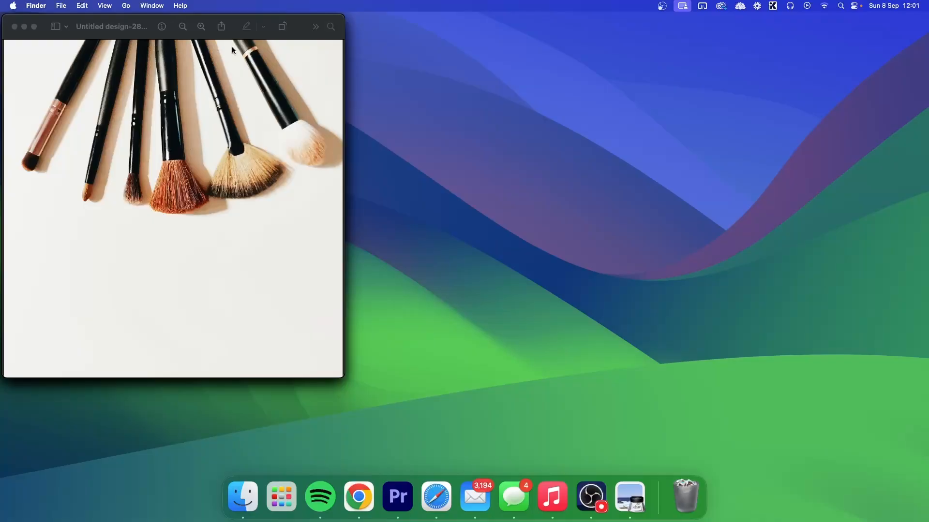
pyautogui.moveTo(232, 36); pyautogui.dragTo(554, 46)
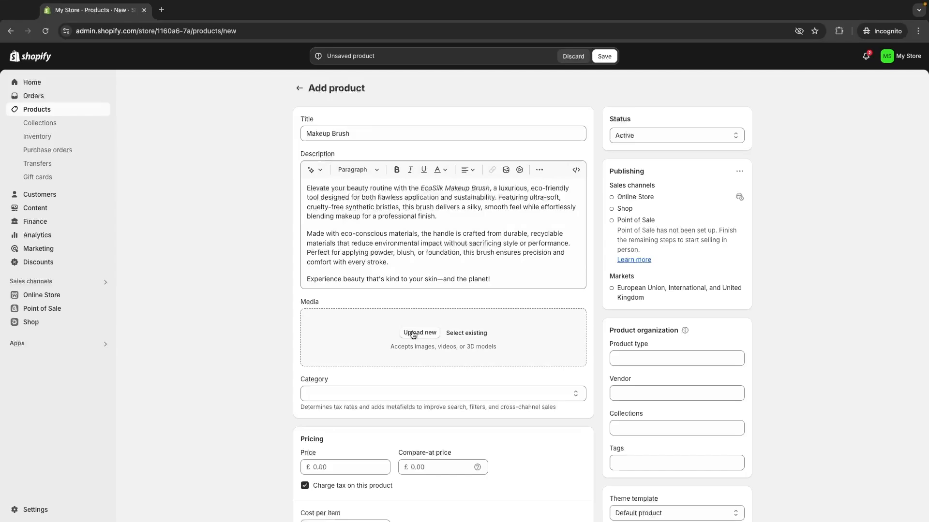
# Upload Untitled design-54.png and Untitled design-55.png as product media and move the dark blue brush photo to first place
pyautogui.scroll(-1, 414, 335)
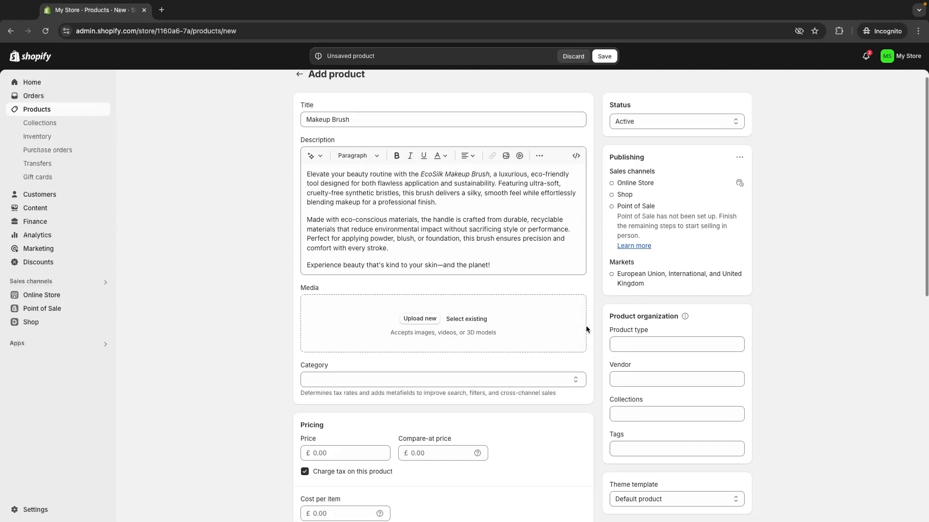
pyautogui.click(428, 310)
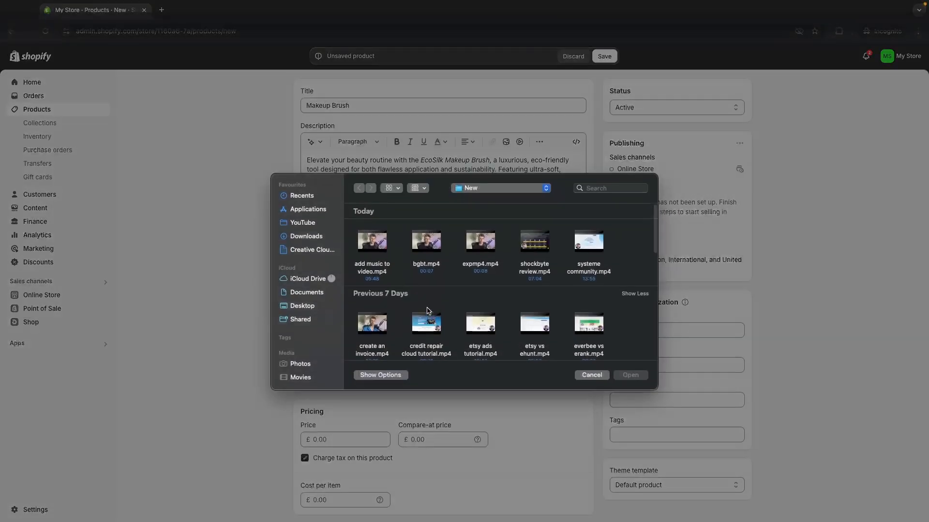
pyautogui.moveTo(627, 246); pyautogui.dragTo(542, 248)
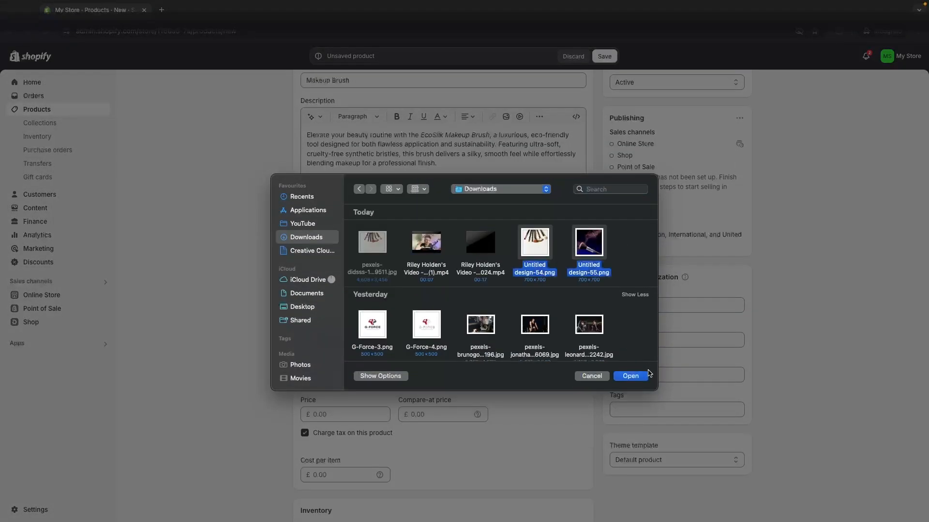
pyautogui.click(630, 376)
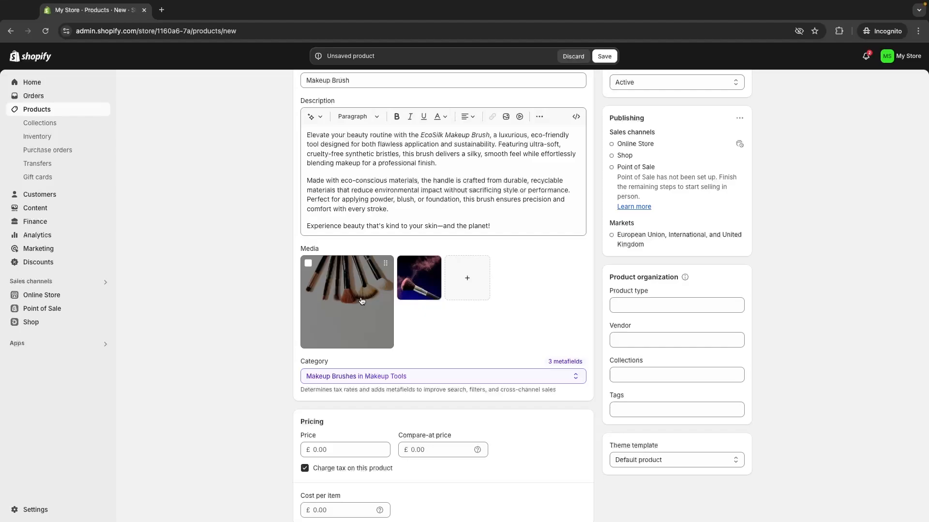
pyautogui.moveTo(419, 277)
pyautogui.mouseDown()
pyautogui.moveTo(334, 296)
pyautogui.moveTo(379, 307)
pyautogui.mouseUp()
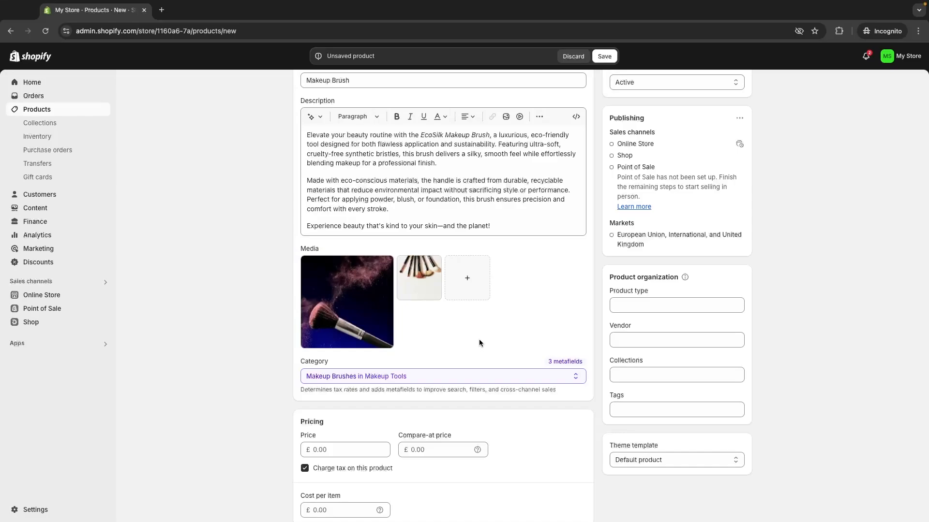
# Set the product's price to £10.99 and save the new product
pyautogui.scroll(-4, 595, 267)
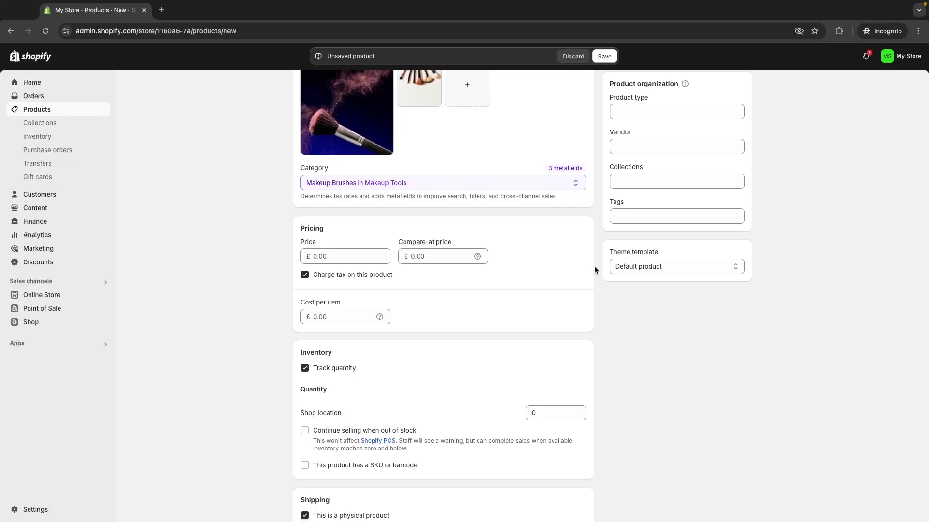
pyautogui.click(347, 256)
pyautogui.write('10.99')
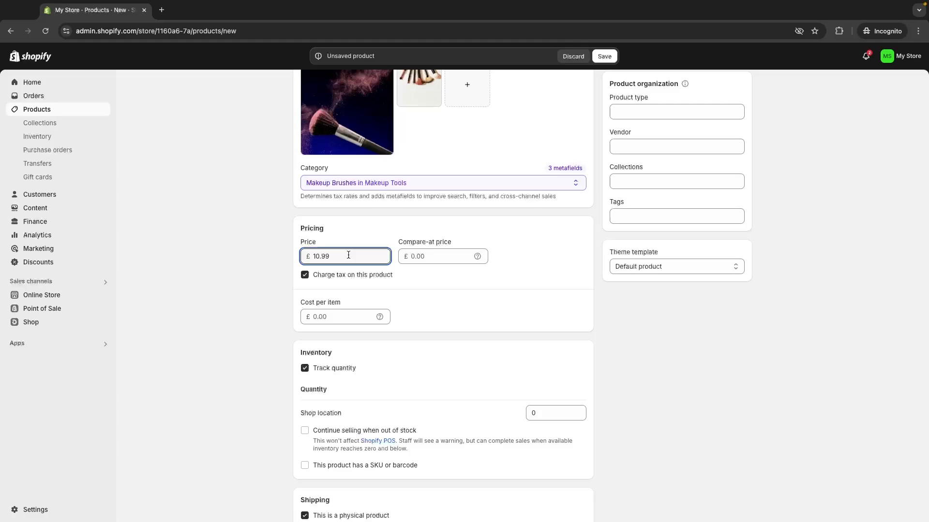
pyautogui.click(443, 291)
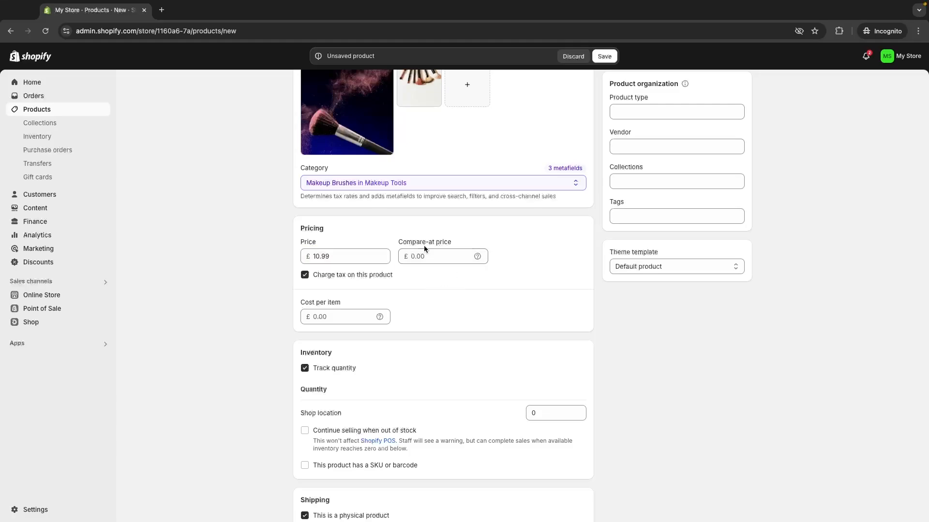
pyautogui.moveTo(397, 240); pyautogui.dragTo(454, 242)
pyautogui.click(564, 286)
pyautogui.click(604, 56)
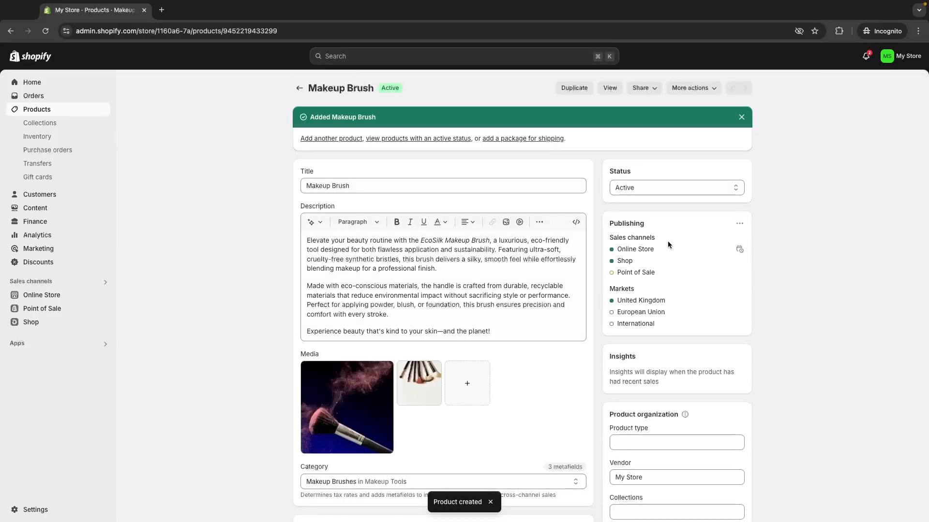
# Open the saved product's storefront page and check how its price is displayed
pyautogui.click(610, 88)
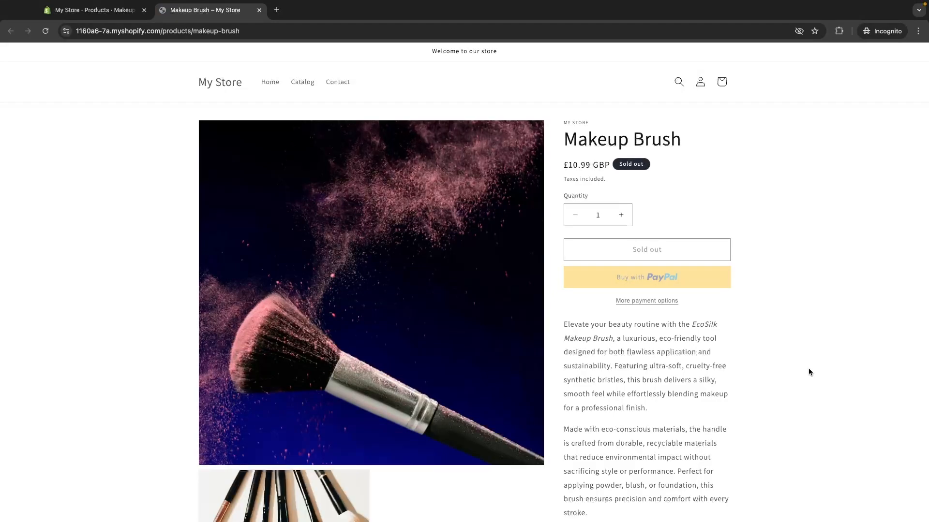
pyautogui.moveTo(591, 169); pyautogui.dragTo(637, 172)
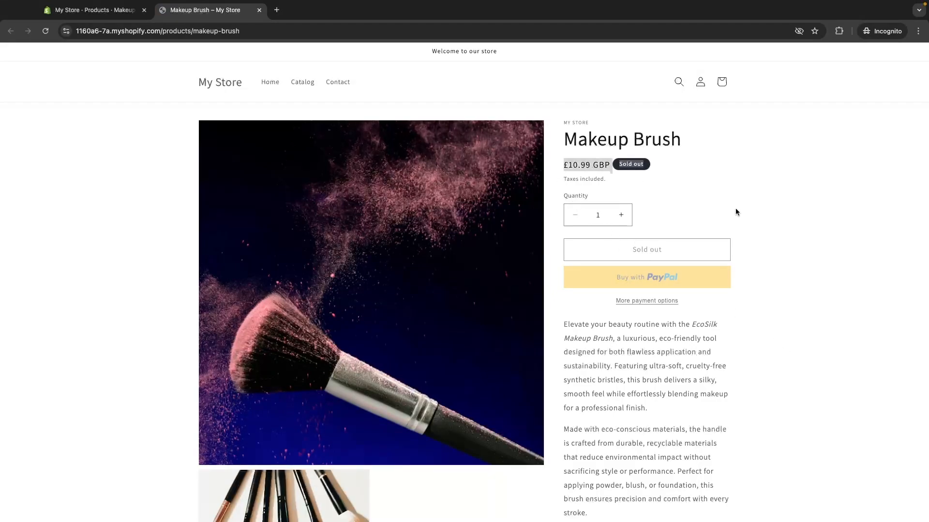
pyautogui.click(740, 210)
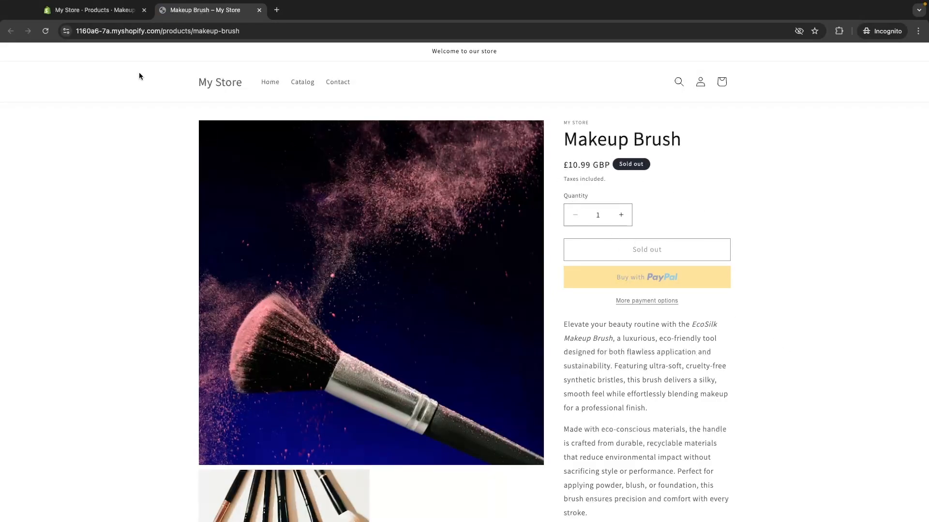
# Return to the product editor, set the compare-at price to £19.99 and save the product
pyautogui.click(116, 14)
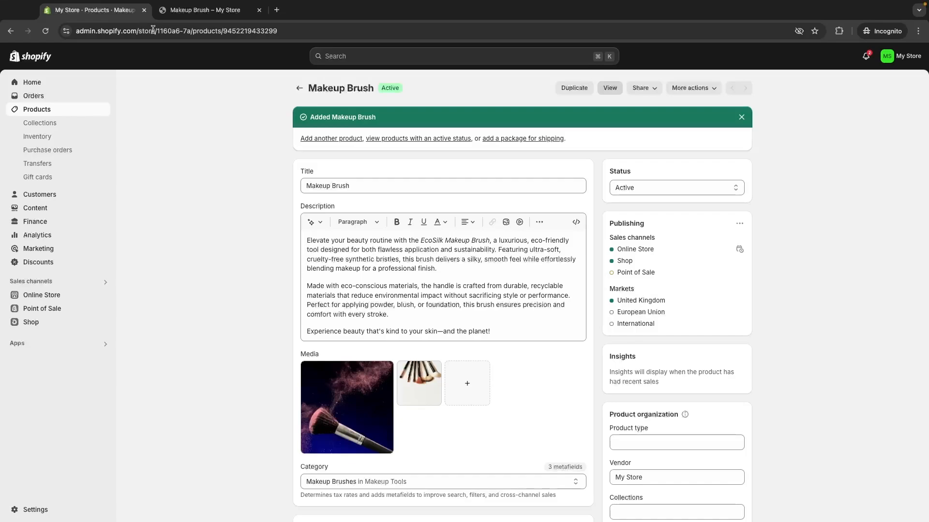
pyautogui.scroll(-8, 825, 256)
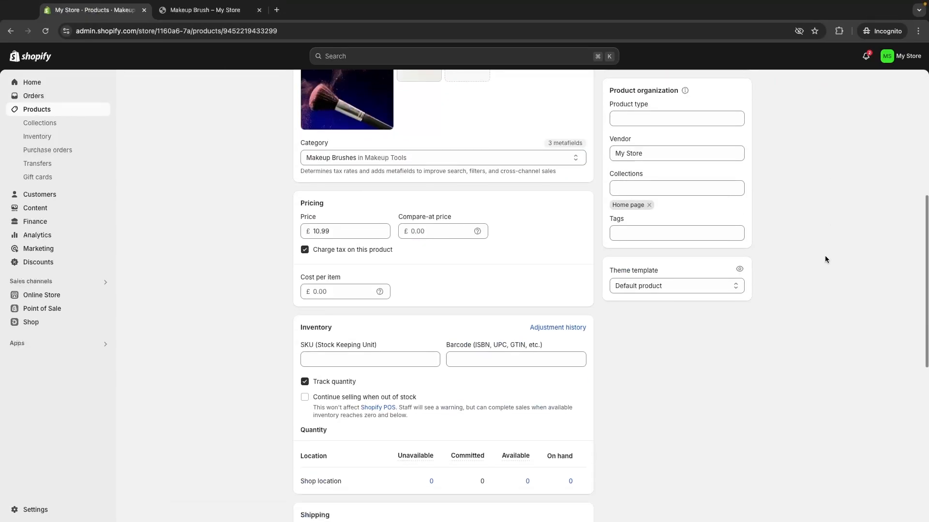
pyautogui.click(443, 182)
pyautogui.write('19.99')
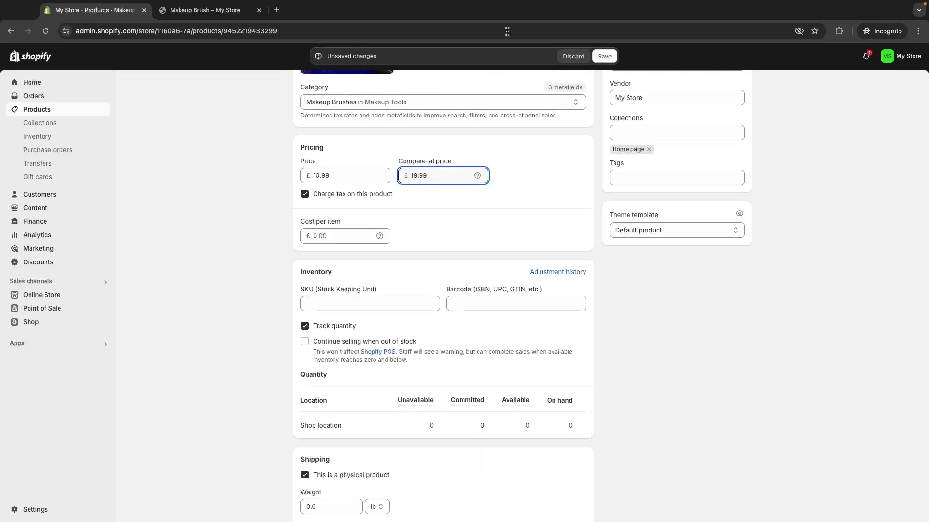
pyautogui.hotkey('ctrl', 's')
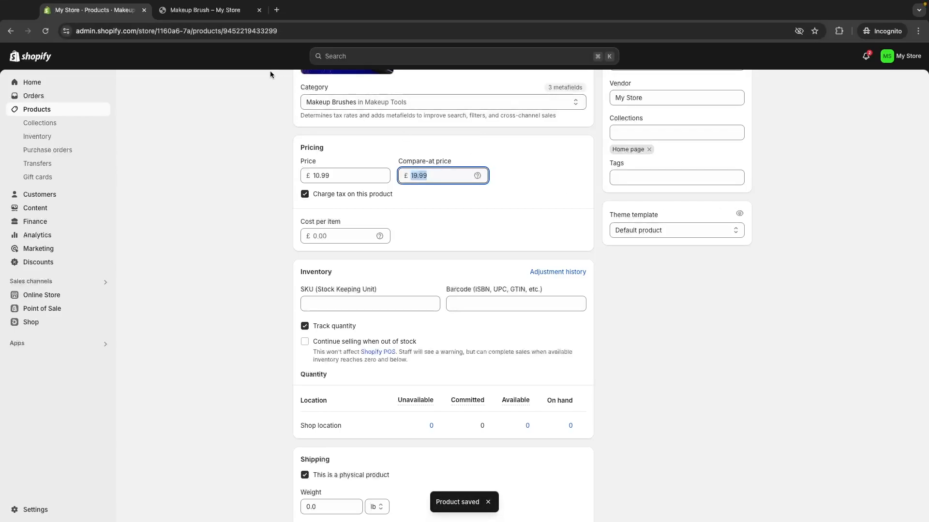
# Reload the storefront product page and check how the compare-at price appears beside the selling price
pyautogui.click(199, 10)
pyautogui.click(45, 31)
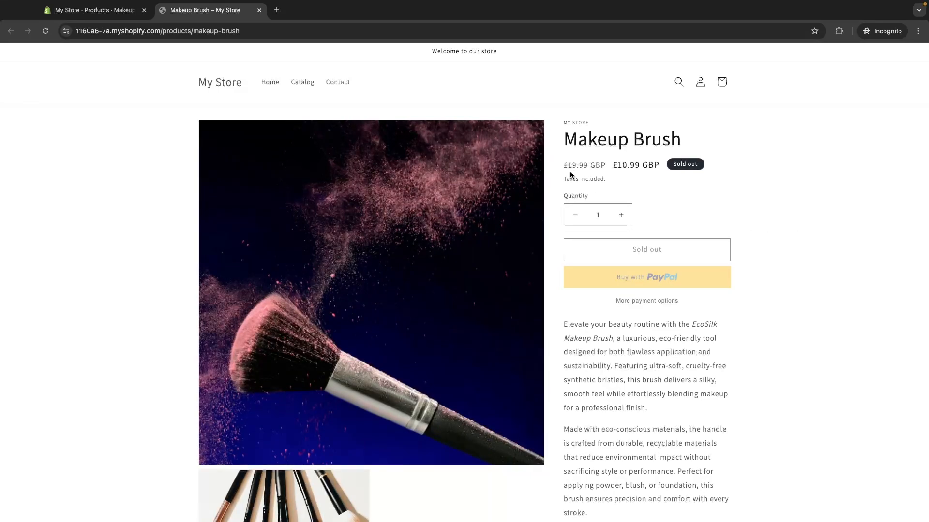
pyautogui.moveTo(578, 165); pyautogui.dragTo(660, 166)
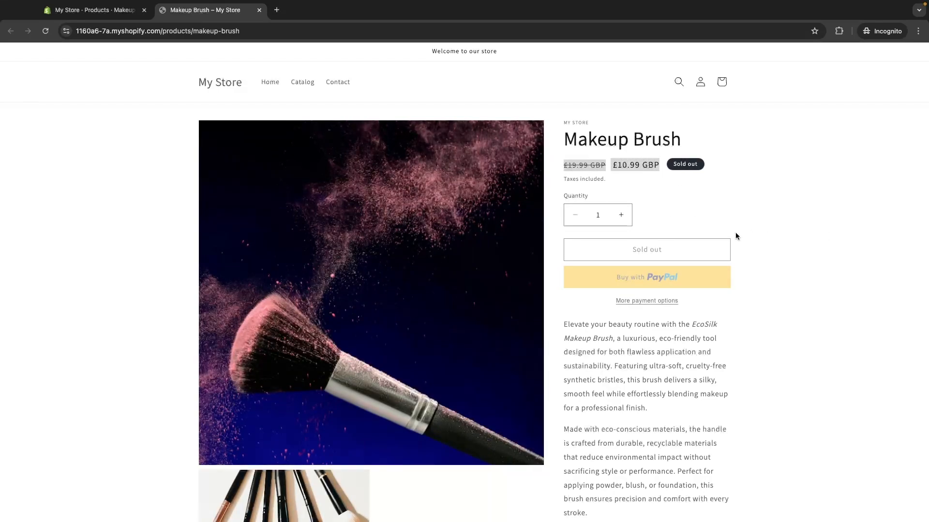
# Return to the product editor and clear the compare-at price
pyautogui.hotkey('ctrl', 'shift', 'Tab')
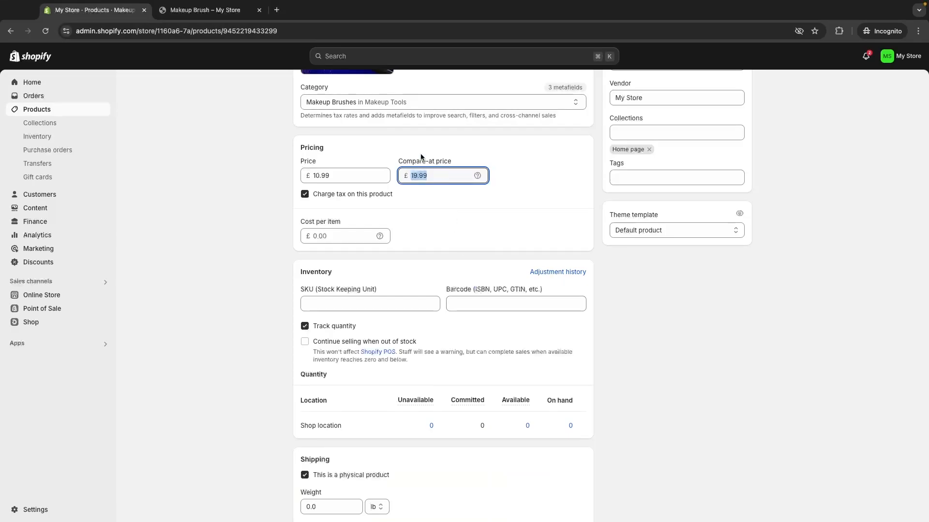
pyautogui.click(454, 196)
pyautogui.click(434, 175)
pyautogui.hotkey('ctrl', 'a')
pyautogui.press('BackSpace')
pyautogui.click(518, 203)
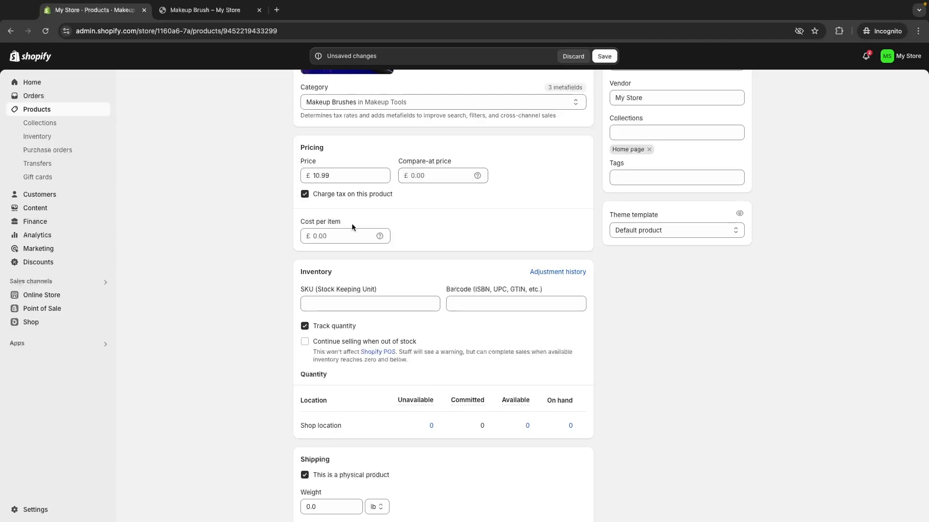
# Set the product's cost per item to £4.99
pyautogui.moveTo(301, 221); pyautogui.dragTo(341, 221)
pyautogui.click(367, 220)
pyautogui.click(346, 234)
pyautogui.write('4')
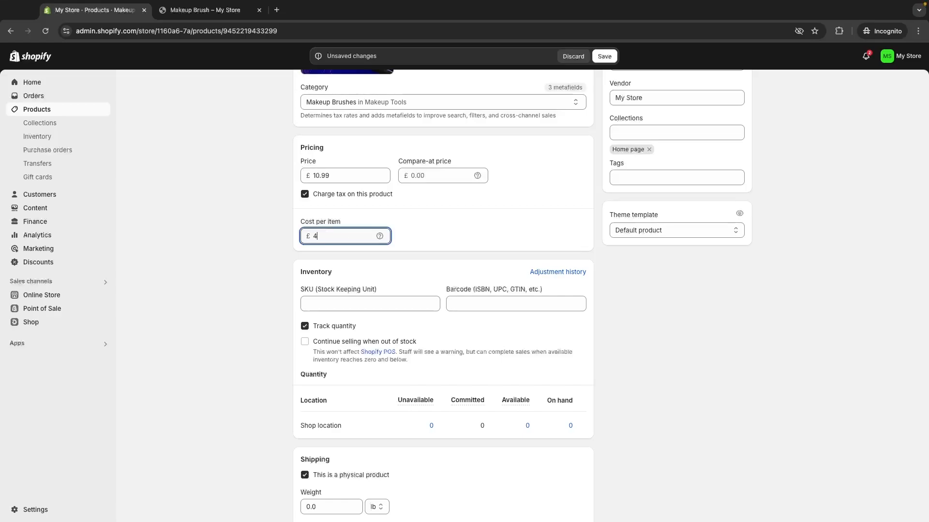
pyautogui.write('.99')
pyautogui.click(425, 236)
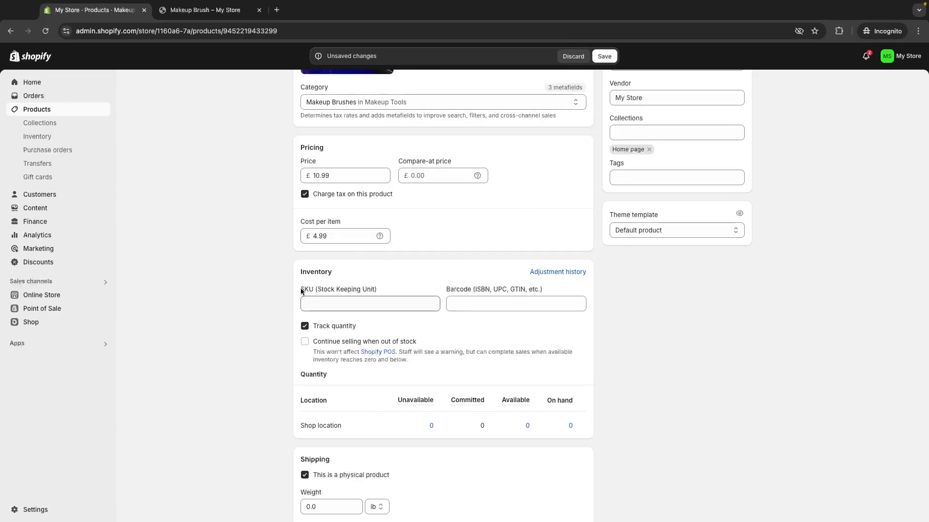
# Set the product's SKU to MB1 in the inventory details
pyautogui.moveTo(300, 289); pyautogui.dragTo(334, 290)
pyautogui.moveTo(447, 290); pyautogui.dragTo(529, 289)
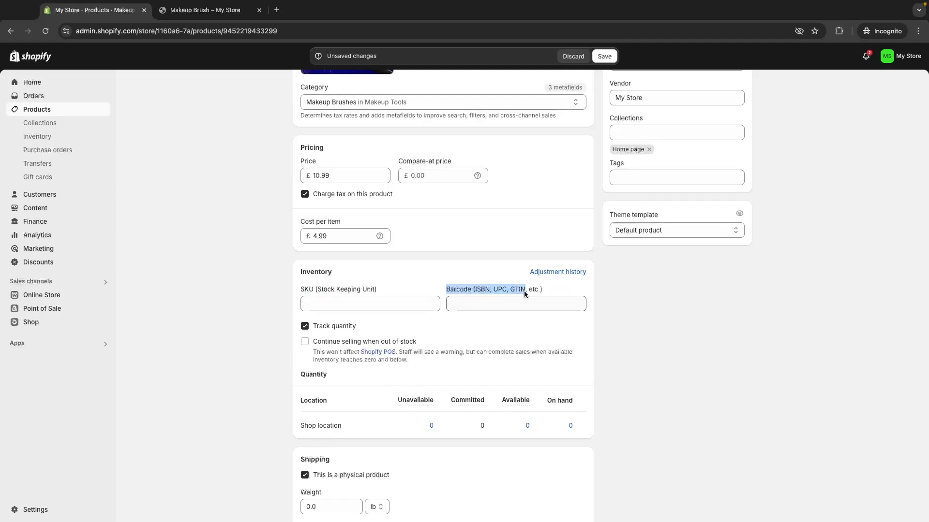
pyautogui.click(314, 304)
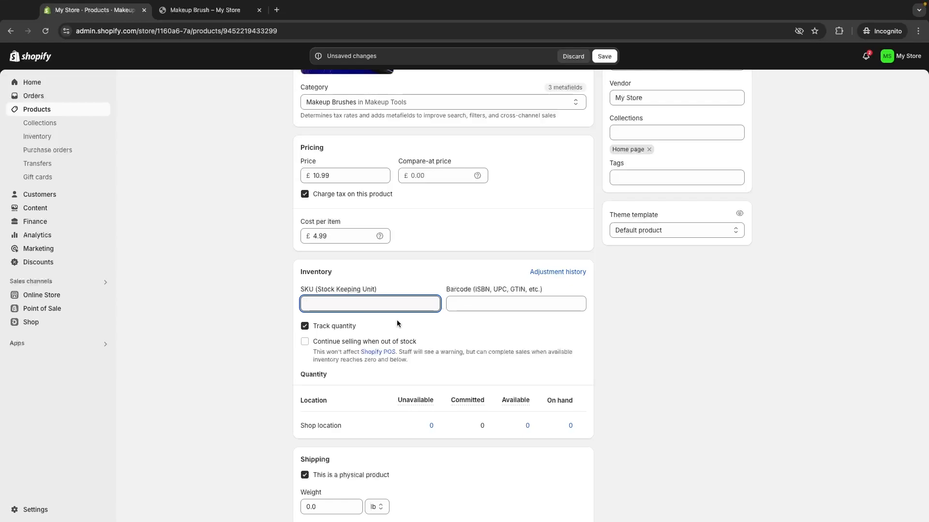
pyautogui.write('MB')
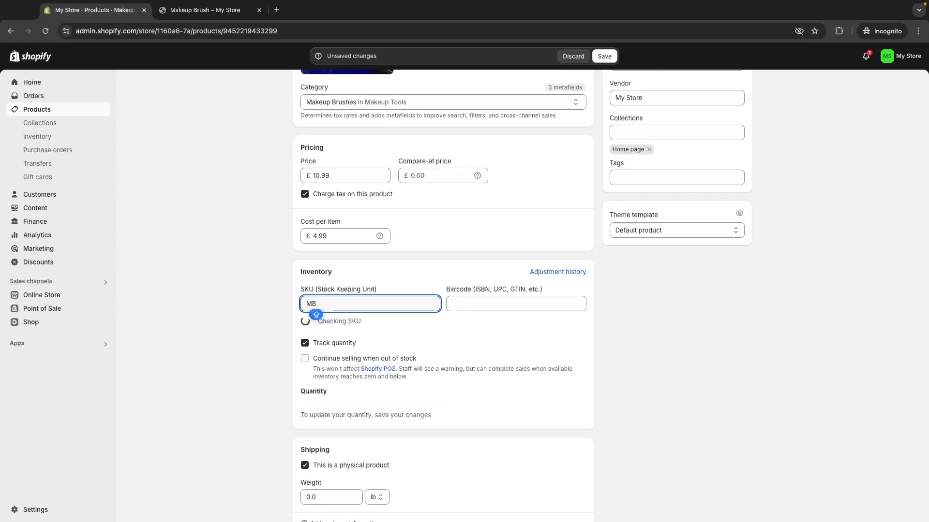
pyautogui.write('1')
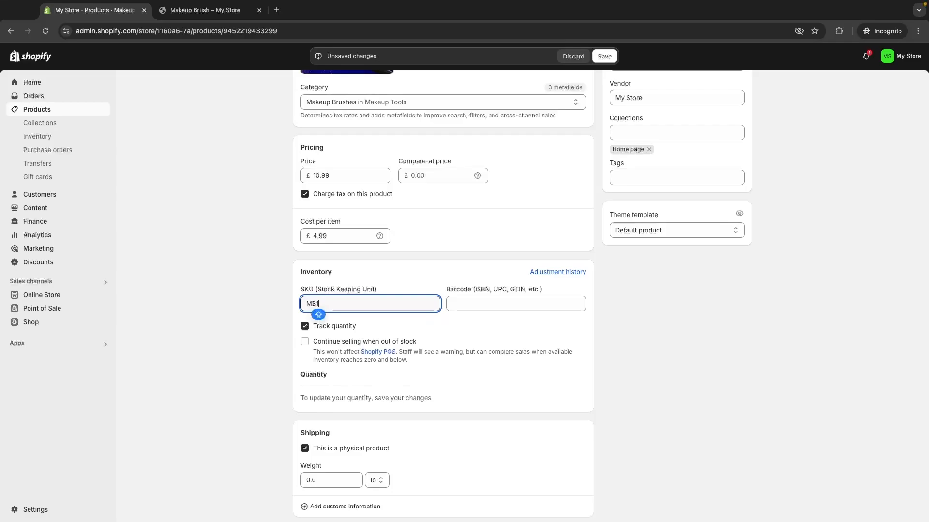
pyautogui.click(500, 315)
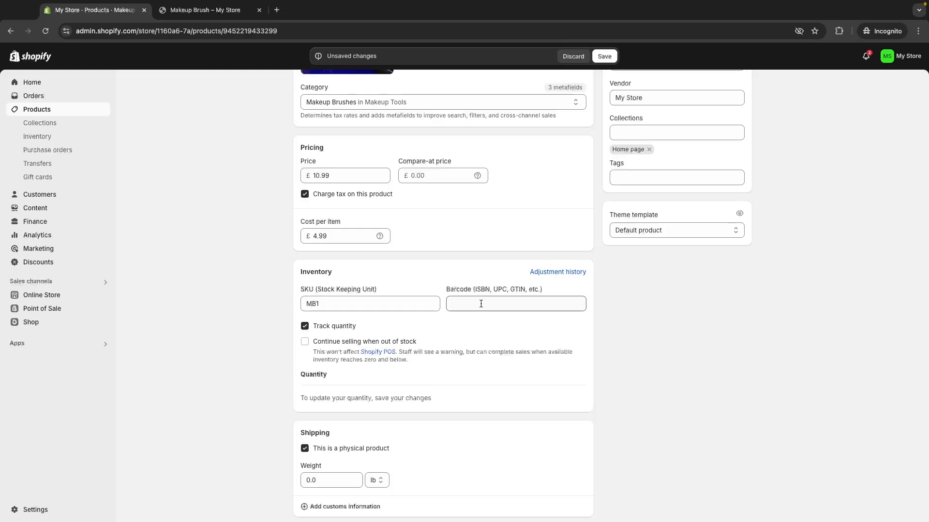
# Check the quantity tracking and out-of-stock selling options and save the product changes
pyautogui.scroll(1, 496, 204)
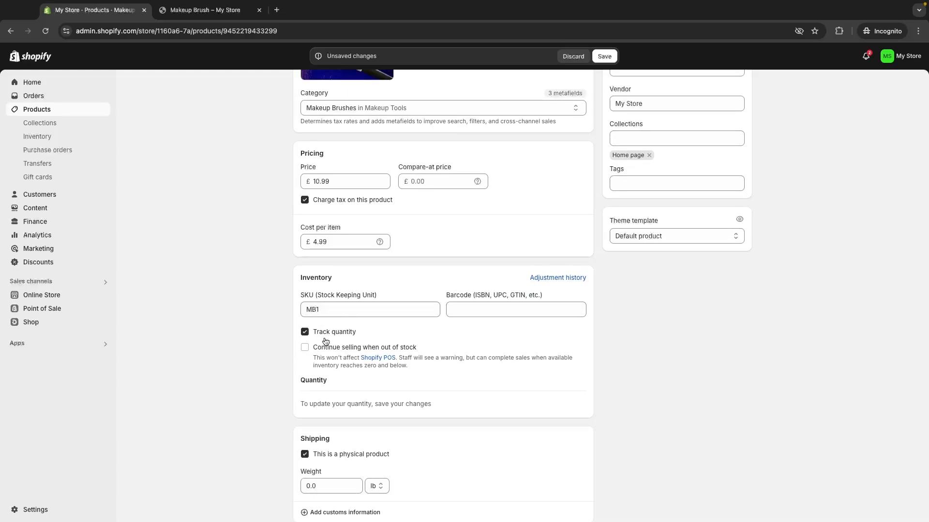
pyautogui.moveTo(361, 332); pyautogui.dragTo(312, 331)
pyautogui.click(465, 334)
pyautogui.click(350, 354)
pyautogui.click(351, 354)
pyautogui.click(604, 56)
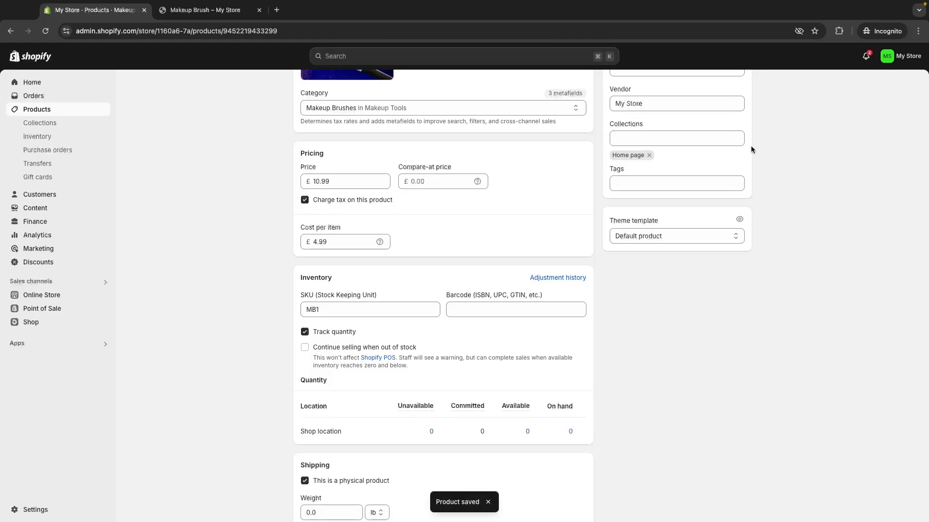
# Examine the breakdowns of unavailable and committed inventory for the shop location
pyautogui.scroll(-2, 632, 320)
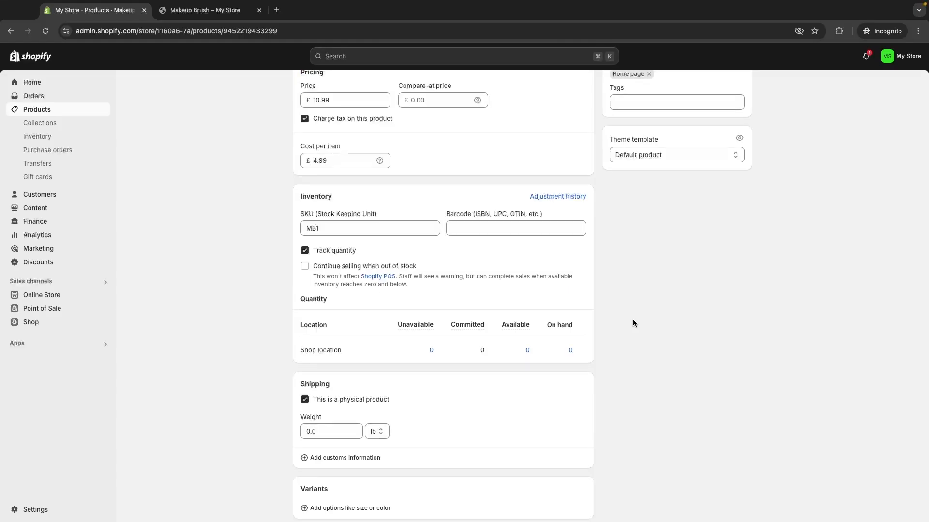
pyautogui.click(438, 350)
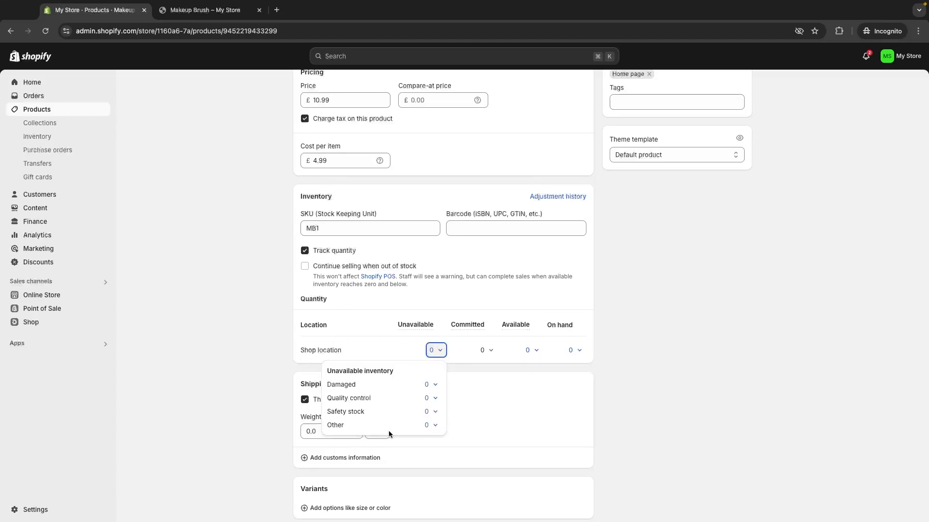
pyautogui.click(484, 350)
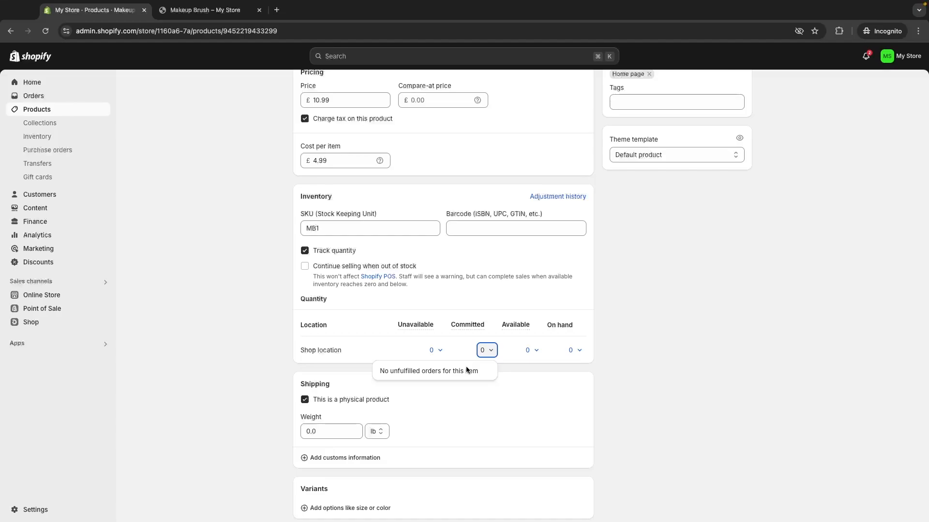
pyautogui.click(499, 379)
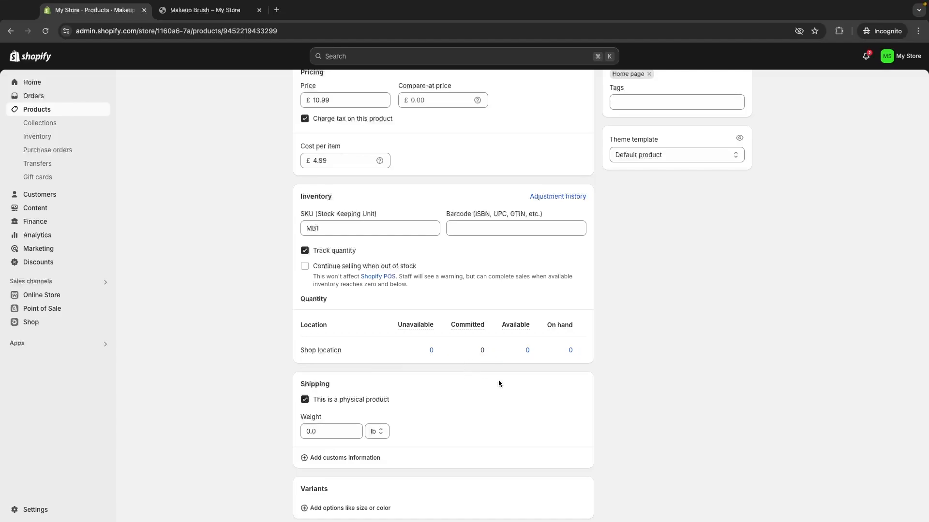
# Adjust the product's available quantity at the shop location by 100 with the default Correction reason and save it
pyautogui.click(528, 350)
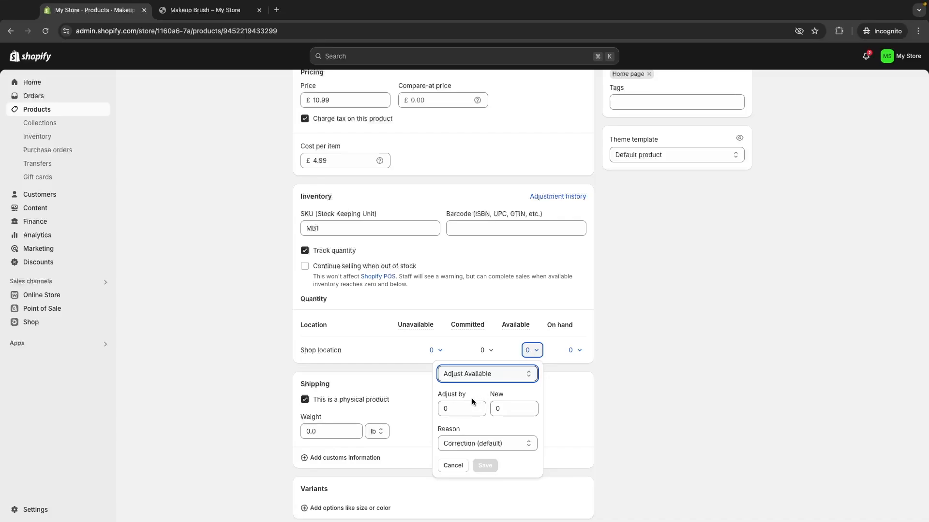
pyautogui.click(462, 407)
pyautogui.write('100')
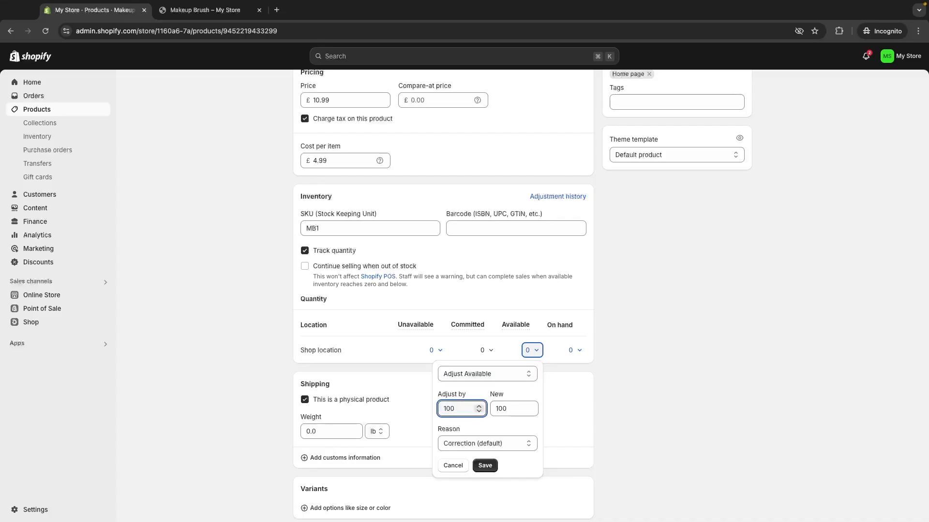
pyautogui.click(485, 466)
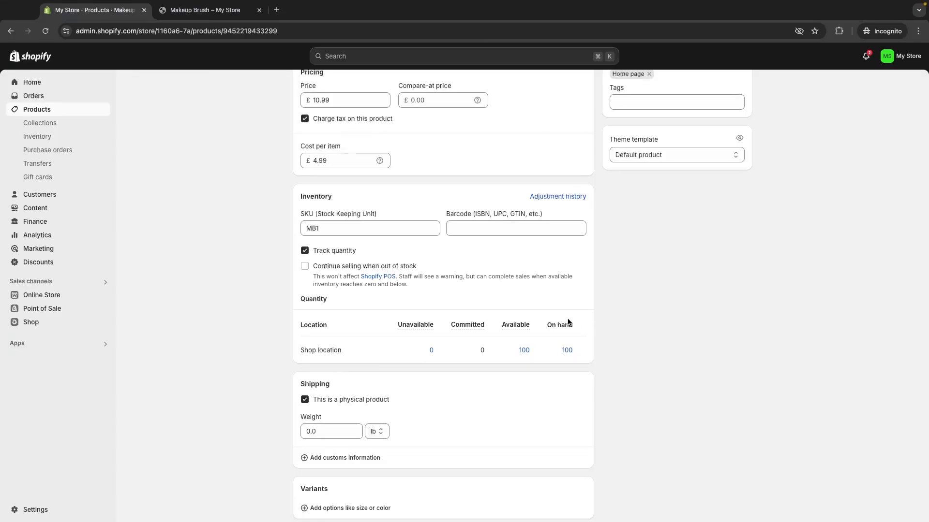
# Adjust the available quantity at the shop location by -1 and save the adjustment
pyautogui.click(527, 350)
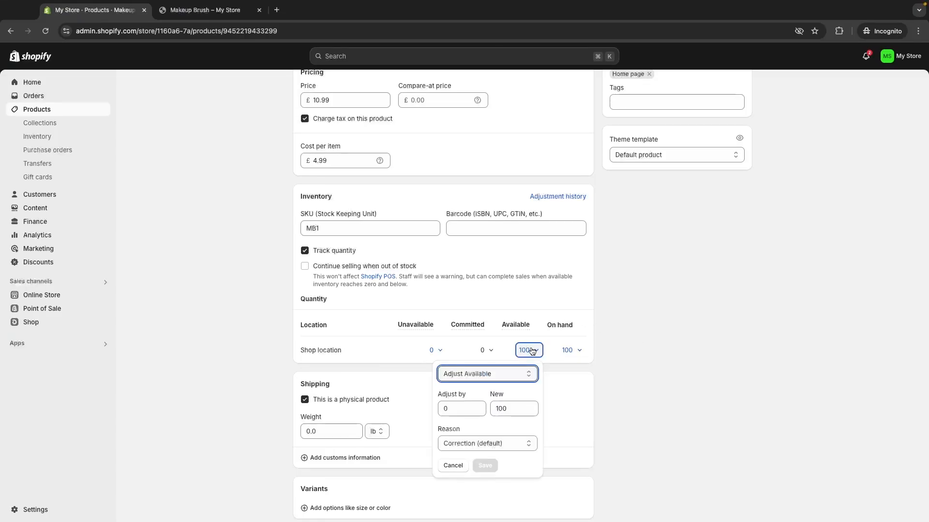
pyautogui.click(463, 406)
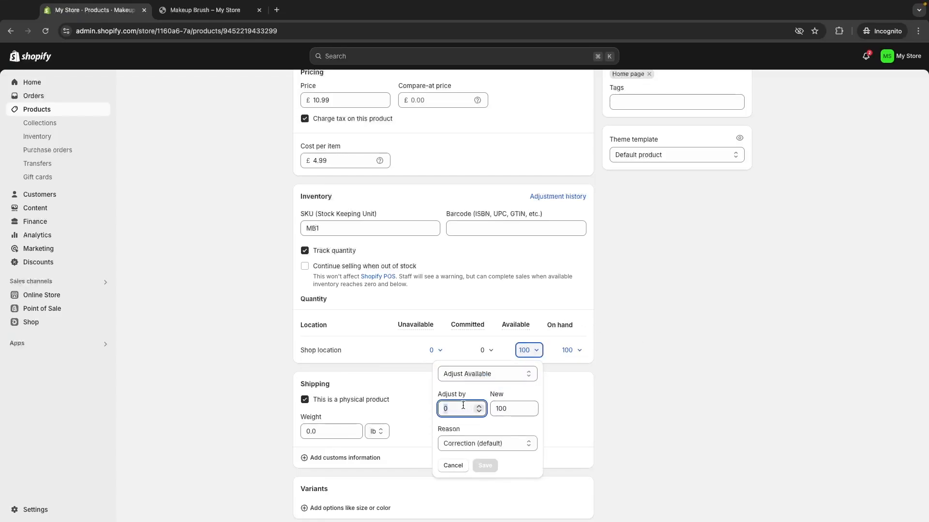
pyautogui.write('-1')
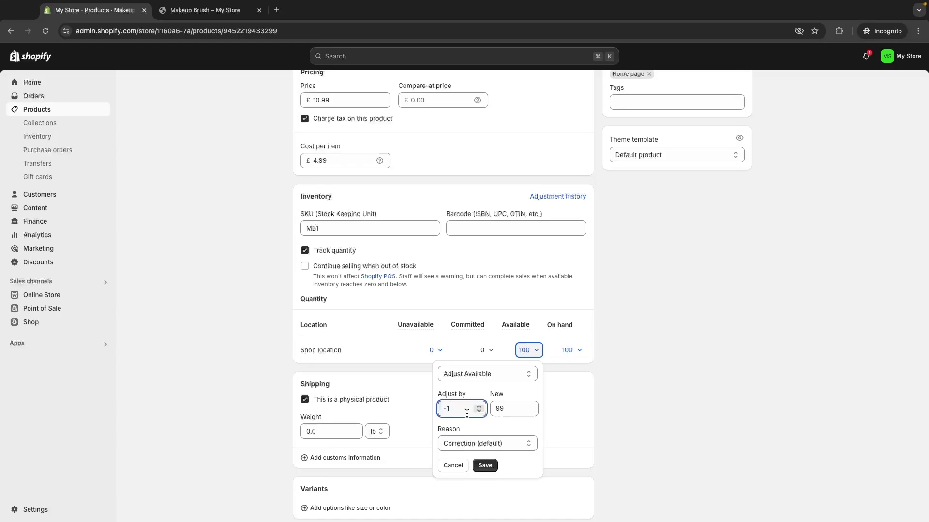
pyautogui.click(485, 466)
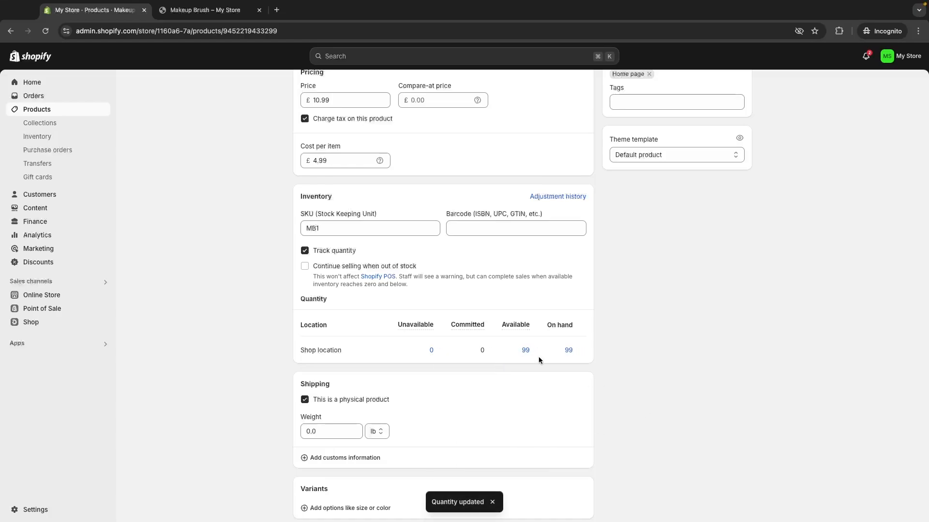
# Reopen the Makeup Brush from the product list and bring its available quantity at the shop location to 80
pyautogui.click(58, 111)
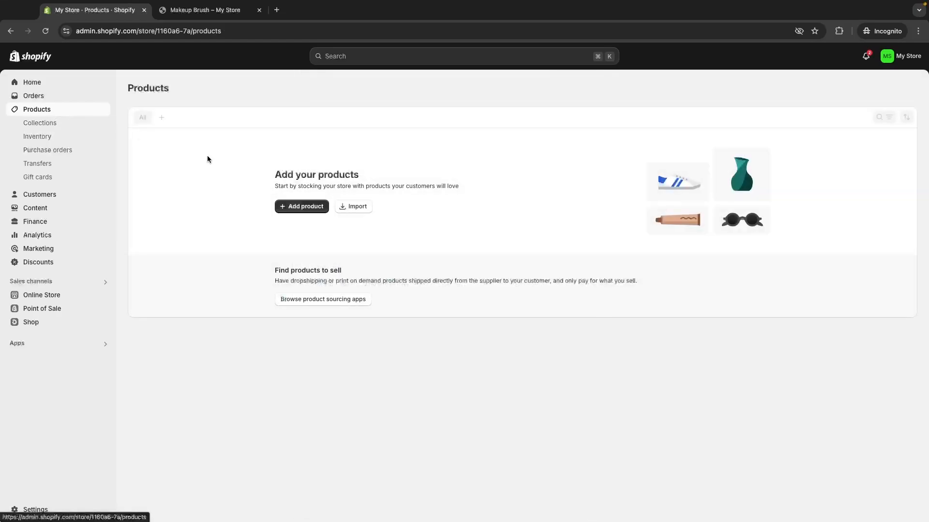
pyautogui.click(203, 158)
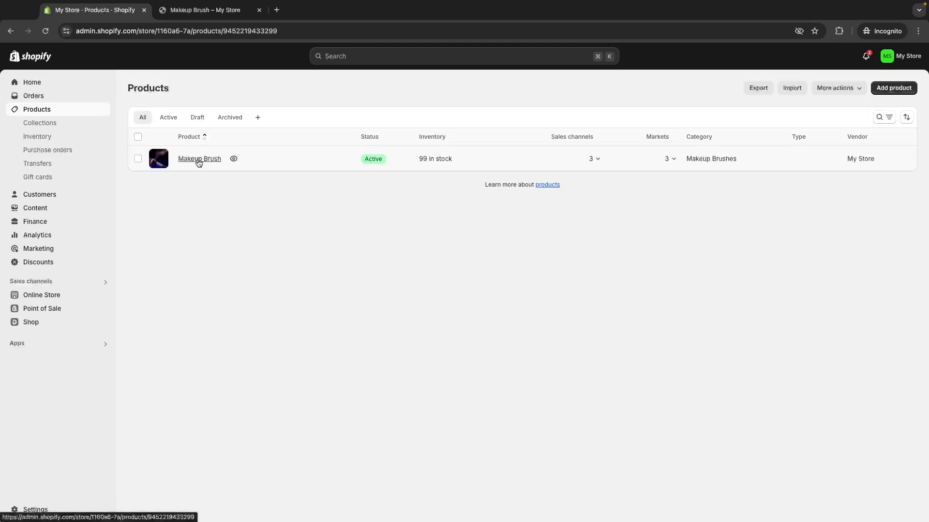
pyautogui.scroll(-3, 771, 301)
pyautogui.scroll(-7, 771, 301)
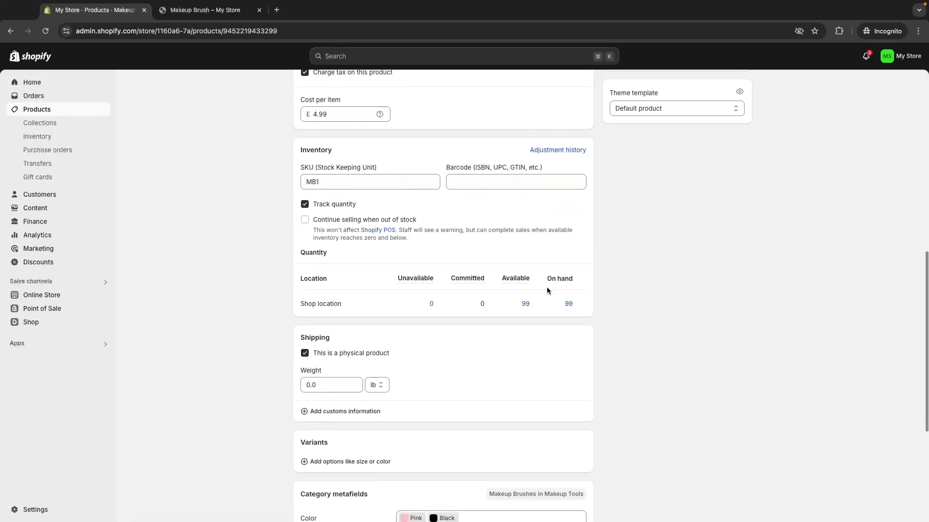
pyautogui.click(530, 304)
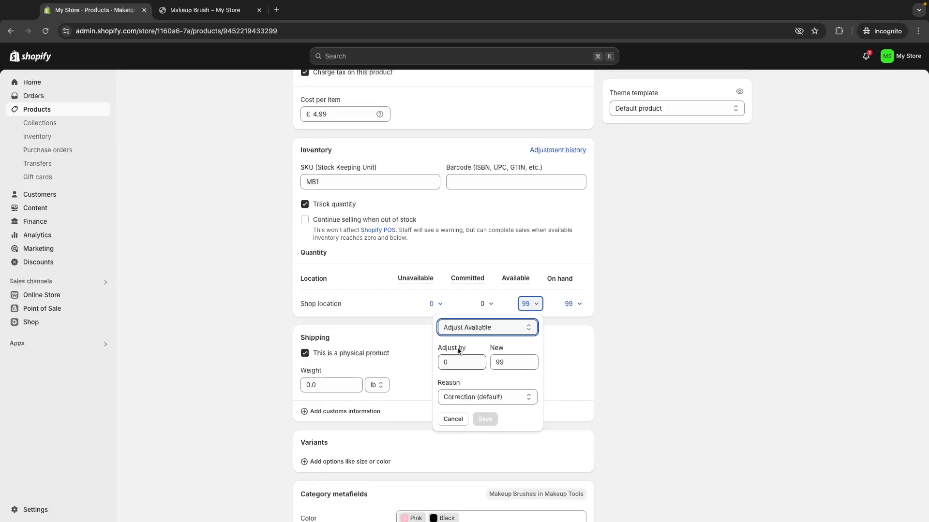
pyautogui.click(461, 360)
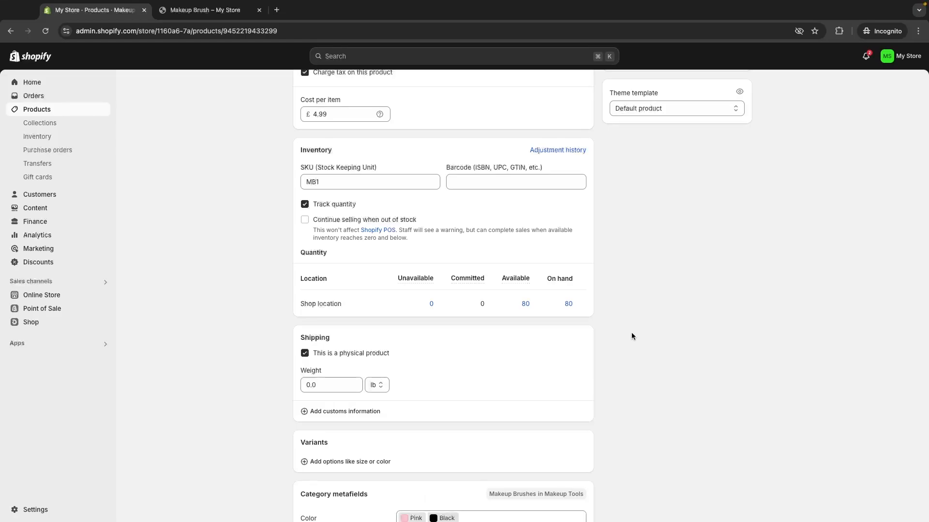
# Adjust the available quantity at the shop location by 50 and save the adjustment
pyautogui.click(533, 308)
pyautogui.click(462, 362)
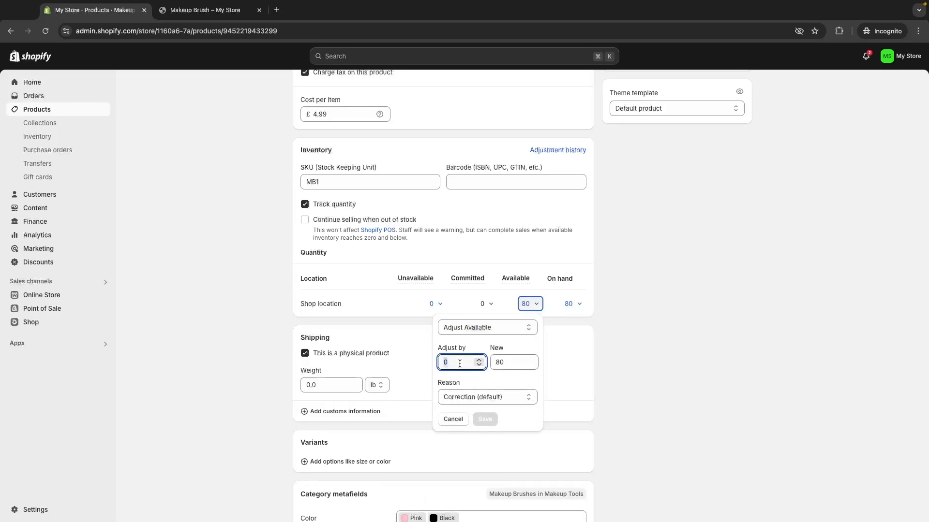
pyautogui.write('50')
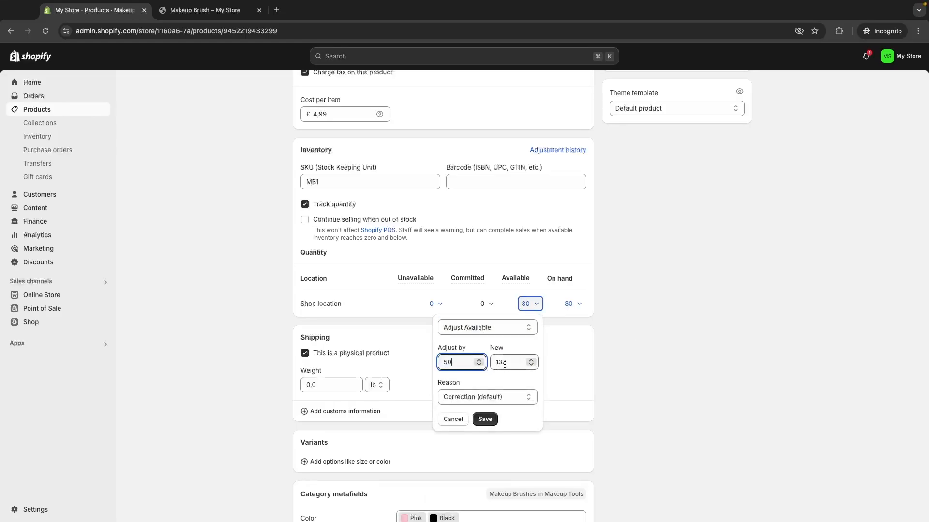
pyautogui.click(489, 418)
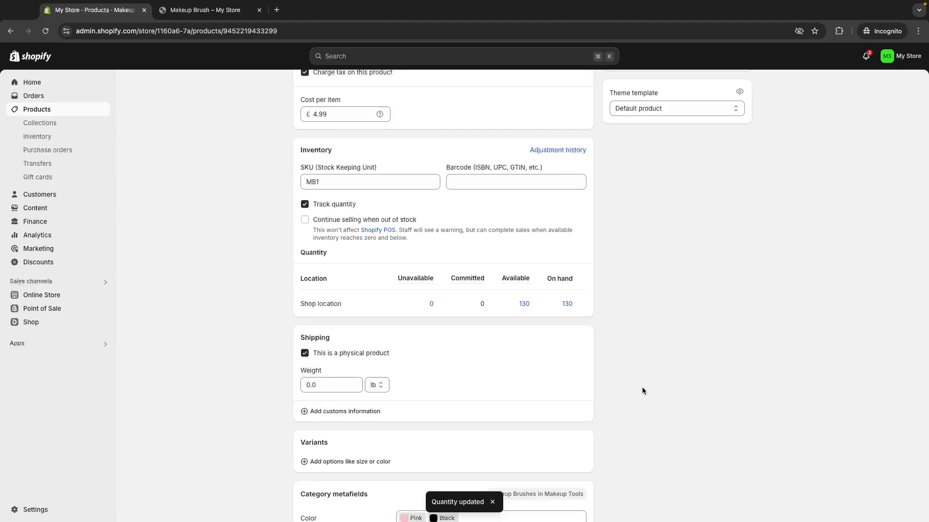
# Set the product's shipping weight to 0.5 lb after checking the available weight units
pyautogui.scroll(-2, 550, 293)
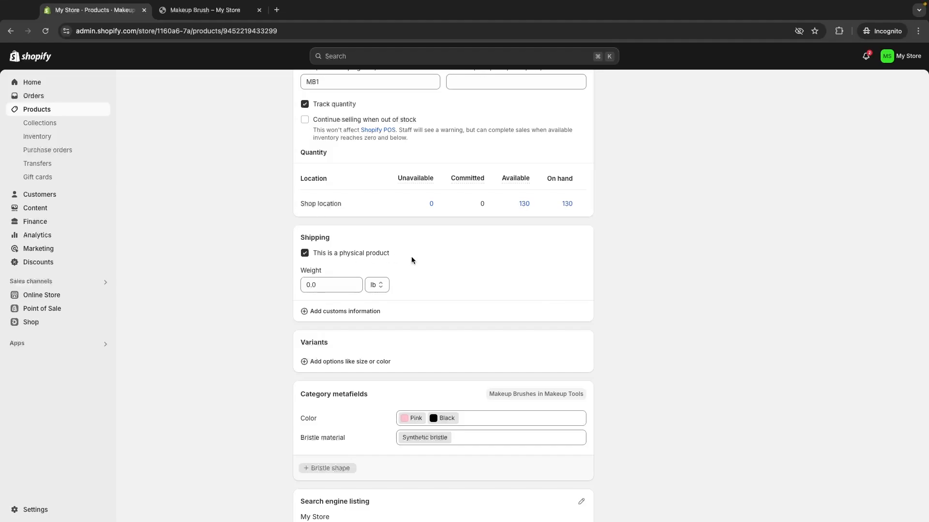
pyautogui.click(319, 285)
pyautogui.click(376, 288)
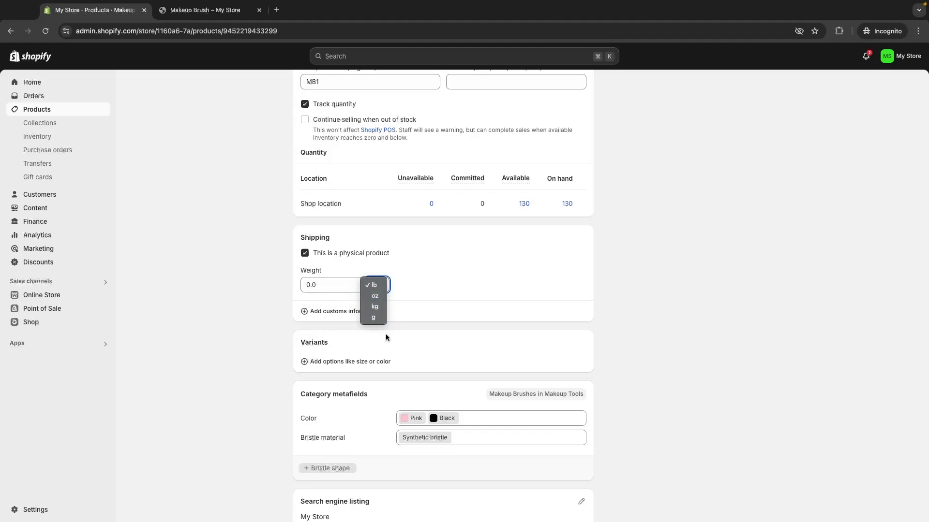
pyautogui.doubleClick(338, 285)
pyautogui.write('0.5')
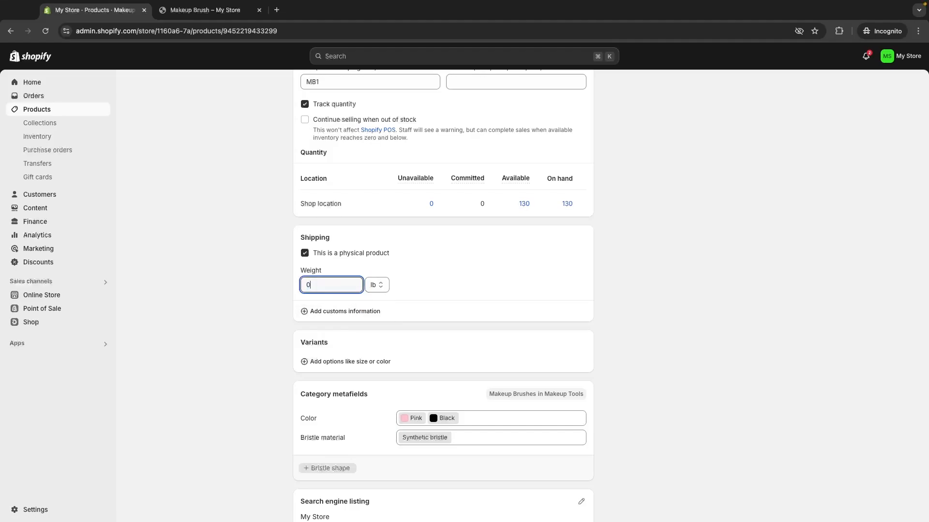
pyautogui.click(493, 284)
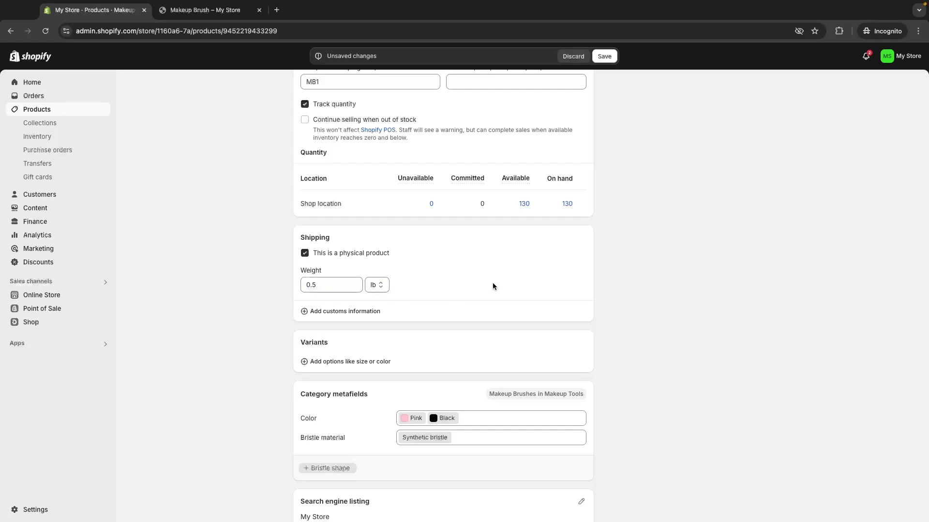
# Add a custom variant option named Color with the values Black and Pink
pyautogui.scroll(-2, 358, 283)
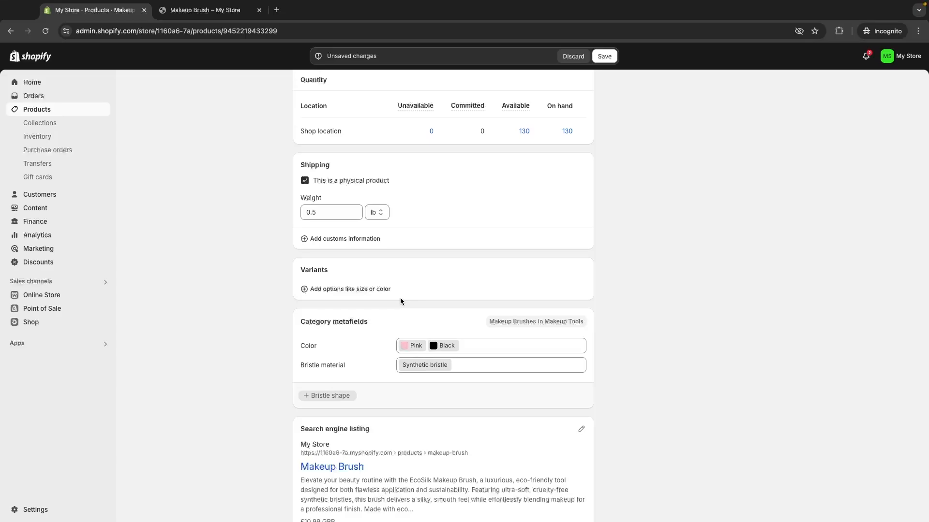
pyautogui.click(357, 291)
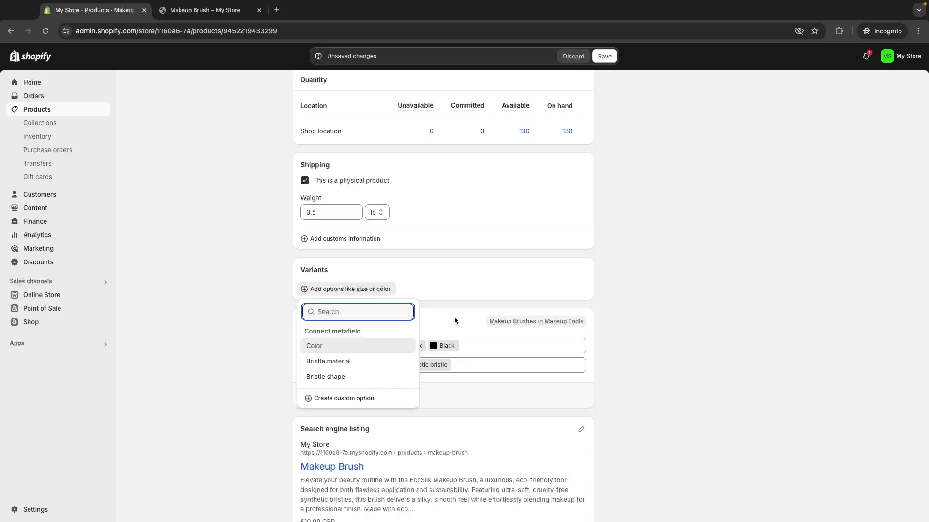
pyautogui.click(362, 399)
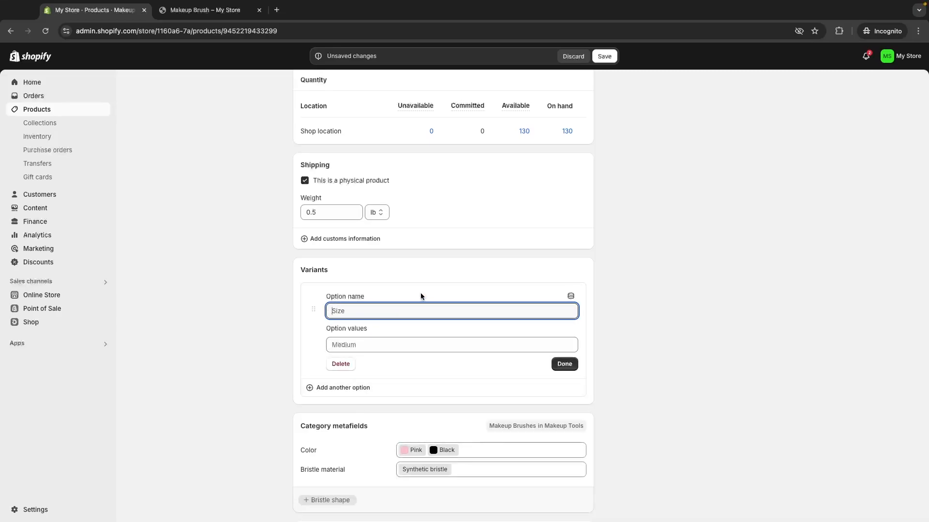
pyautogui.write('Color')
pyautogui.click(389, 340)
pyautogui.write('Bla')
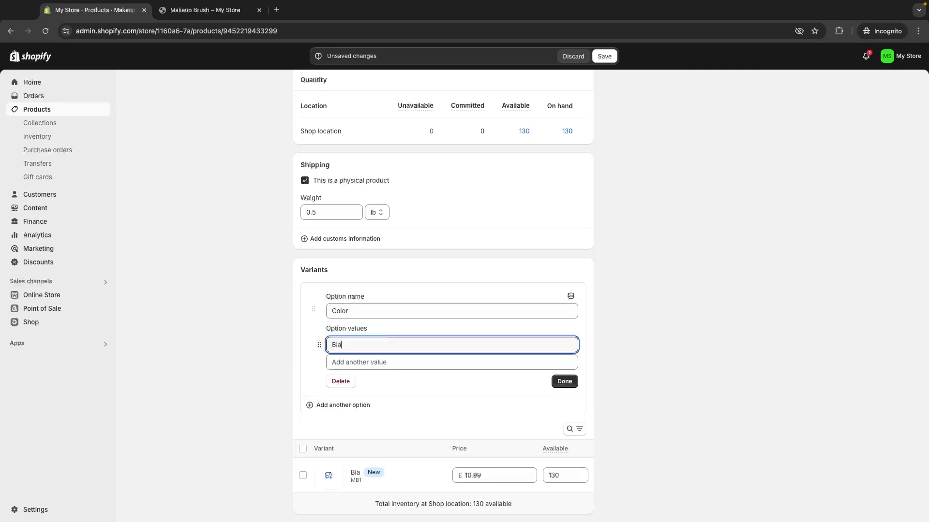
pyautogui.write('ck')
pyautogui.click(393, 362)
pyautogui.write('Pin')
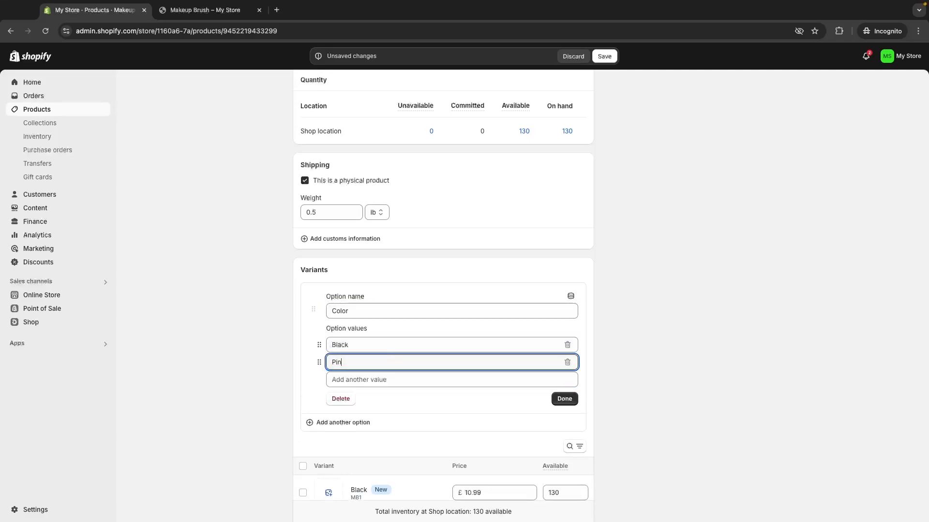
pyautogui.write('k')
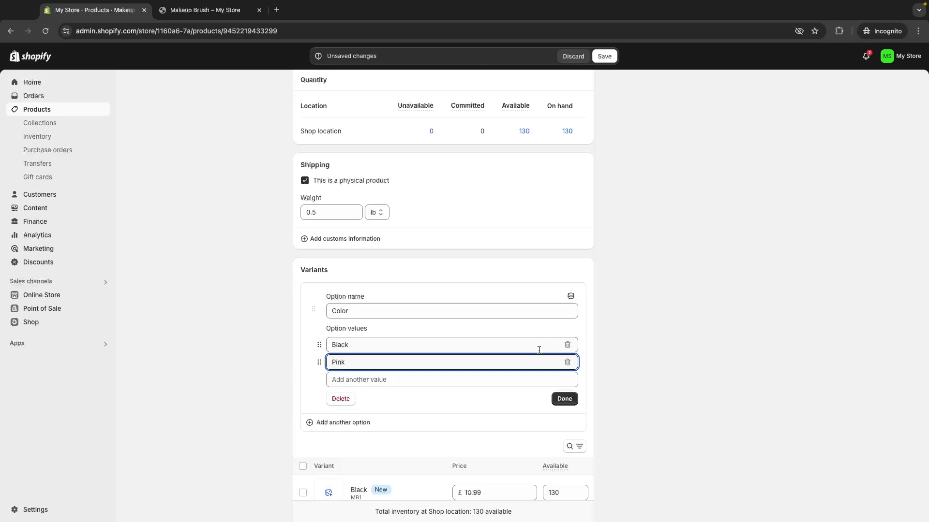
pyautogui.click(563, 399)
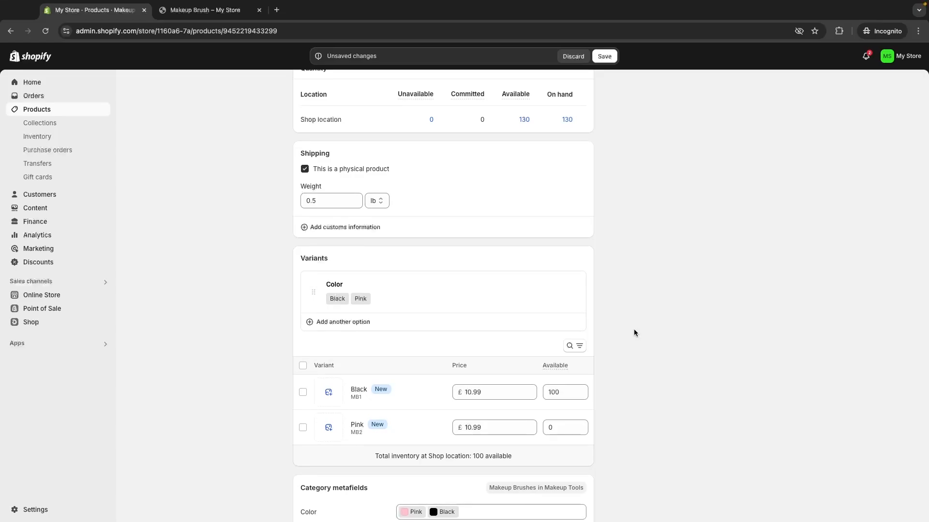
# Set the available quantity of both the Black and Pink variants to 40 and save the product
pyautogui.scroll(-1, 501, 340)
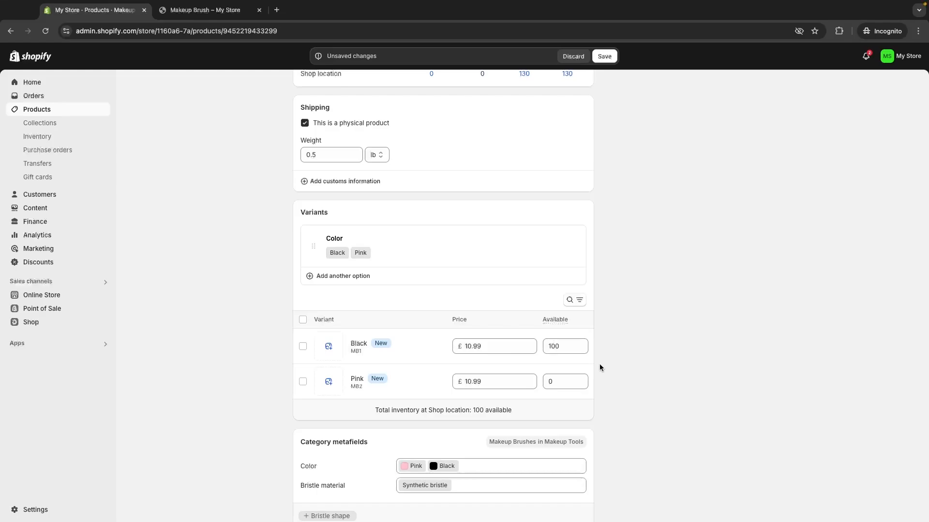
pyautogui.doubleClick(569, 345)
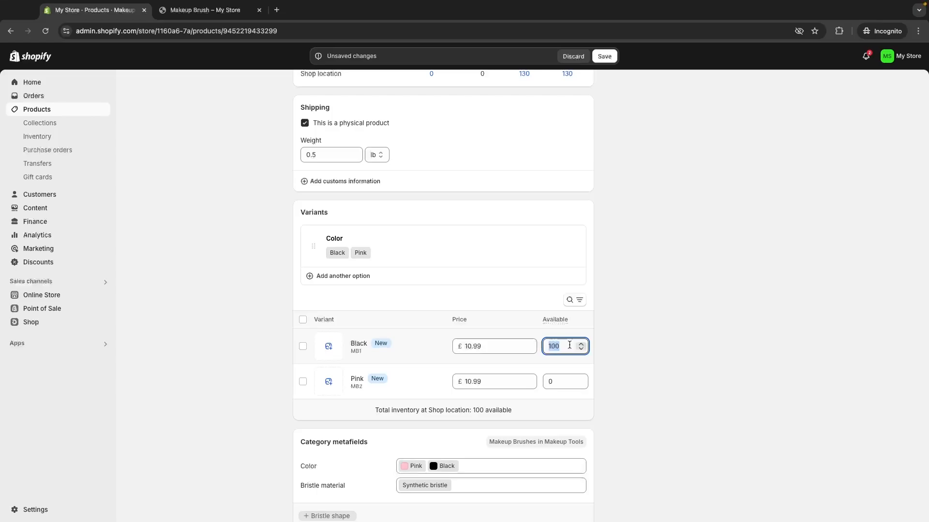
pyautogui.write('40')
pyautogui.click(718, 344)
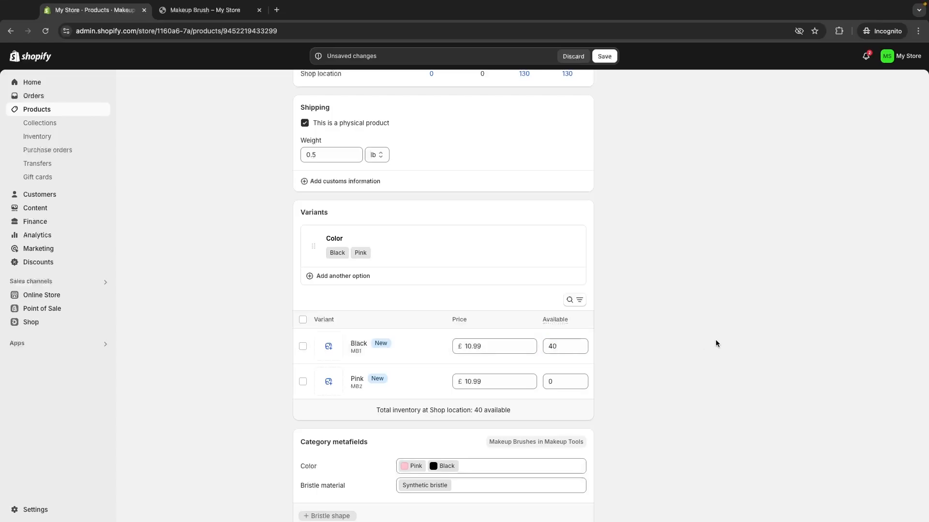
pyautogui.doubleClick(561, 382)
pyautogui.write('40')
pyautogui.click(601, 355)
pyautogui.click(605, 56)
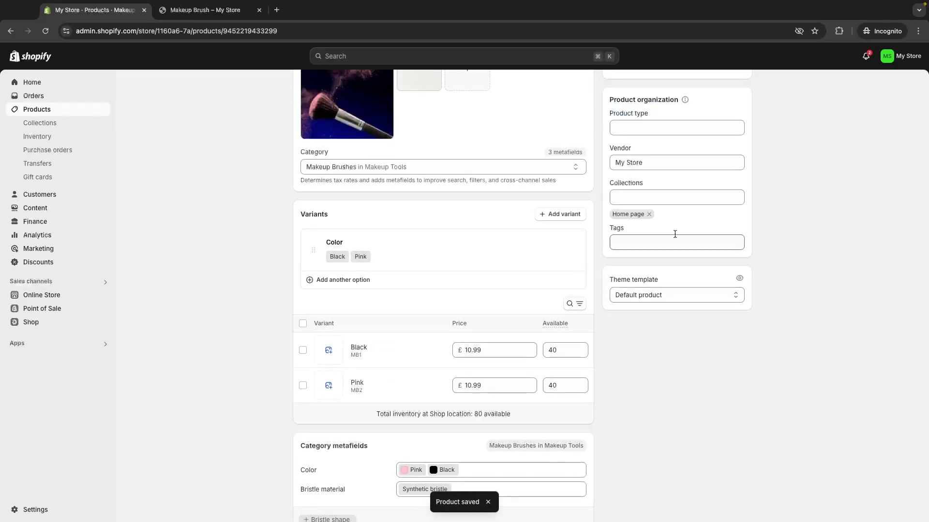
pyautogui.scroll(5, 675, 234)
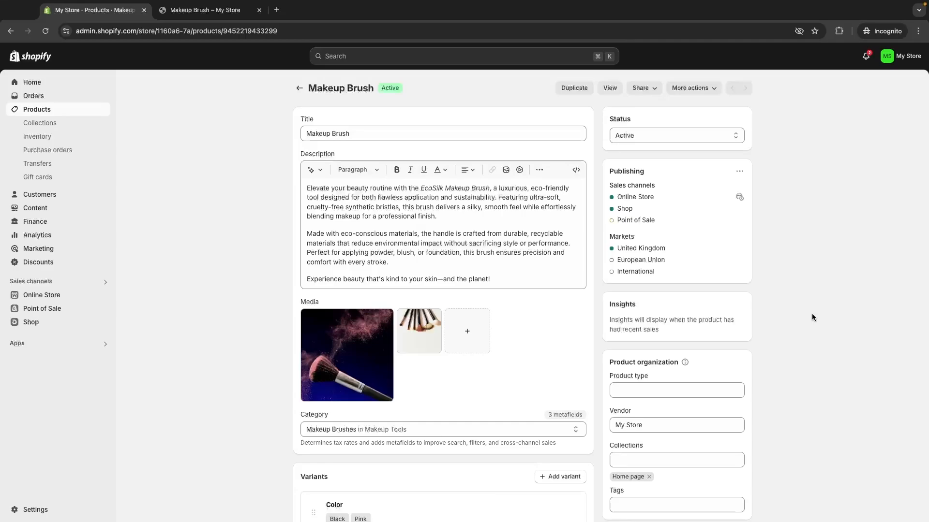
# Return to the product list and open aliexpress.com in a new browser tab
pyautogui.click(300, 89)
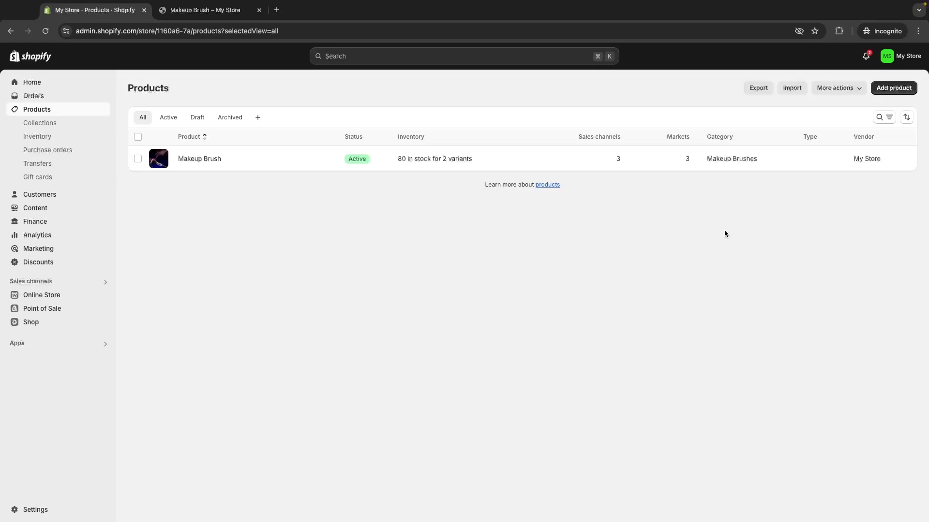
pyautogui.click(893, 89)
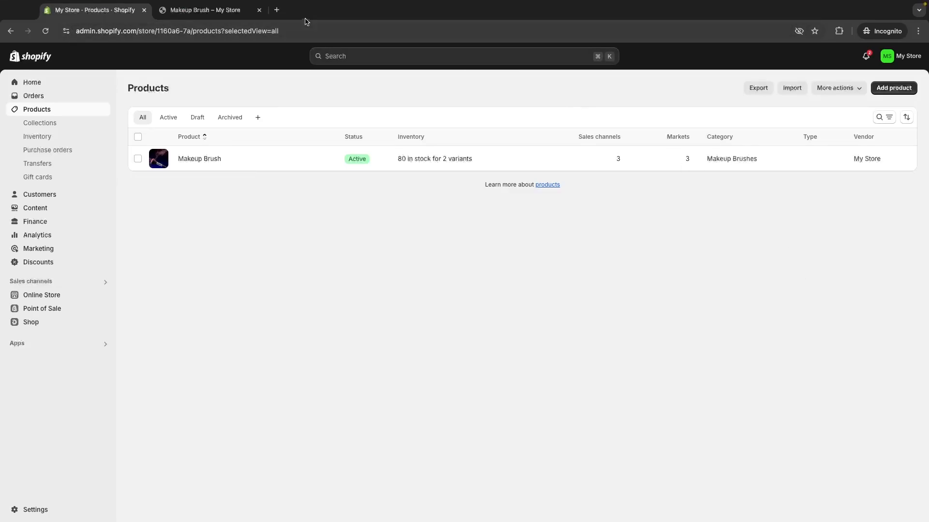
pyautogui.click(276, 10)
pyautogui.write('aliexpress.com')
pyautogui.press('Return')
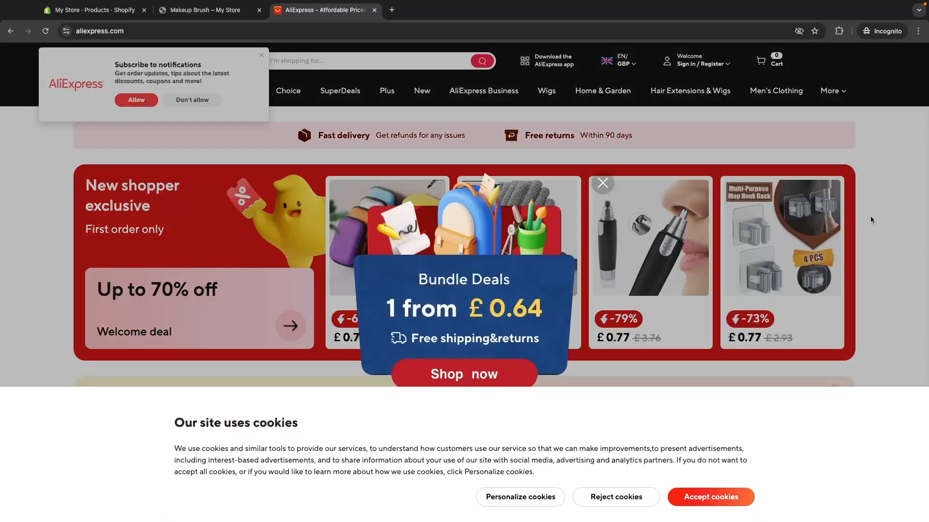
# Accept the AliExpress cookies and dismiss the Bundle Deals promotion and the notification subscription prompt
pyautogui.click(688, 494)
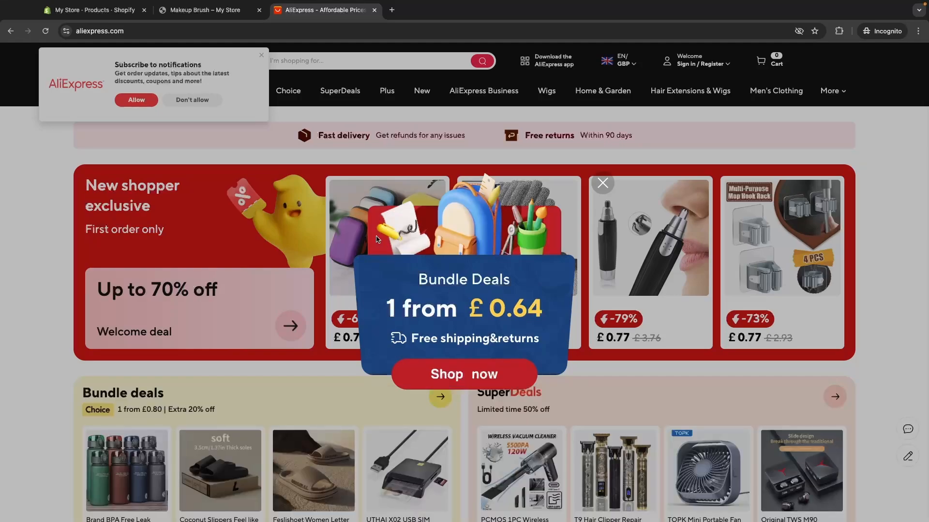
pyautogui.click(603, 184)
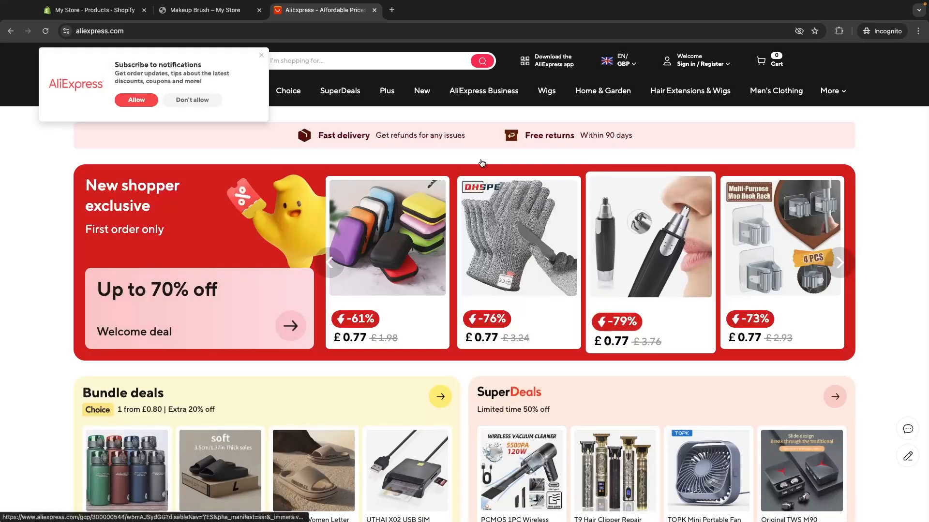
pyautogui.click(261, 55)
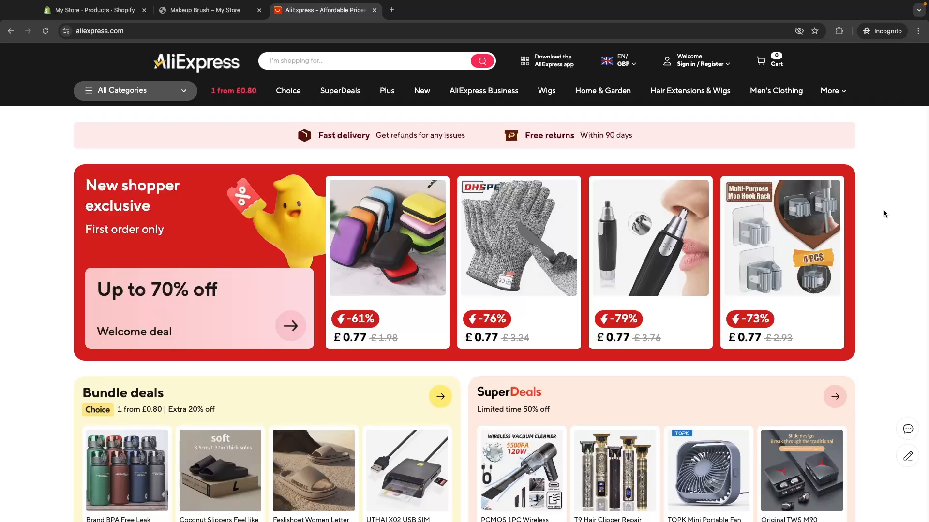
# Search AliExpress for lip gloss and dismiss the image search suggestion
pyautogui.click(382, 63)
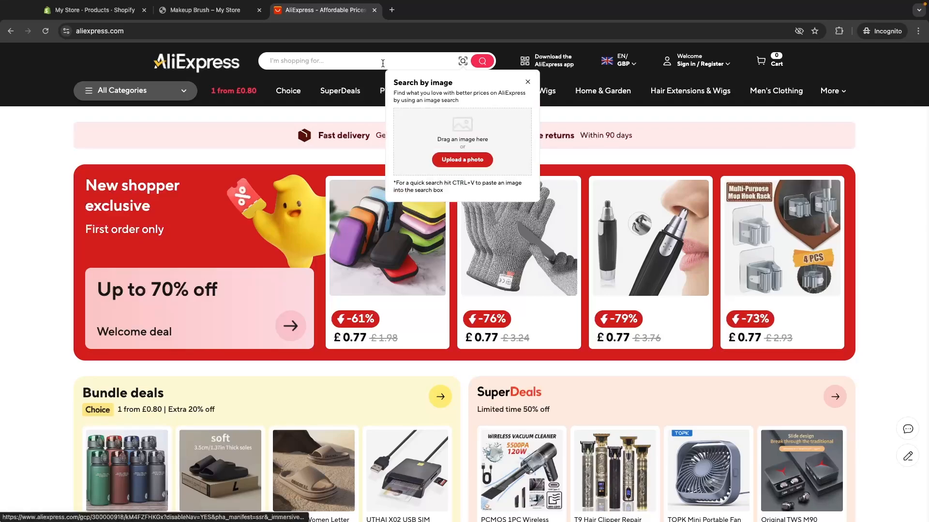
pyautogui.write('lip gloss')
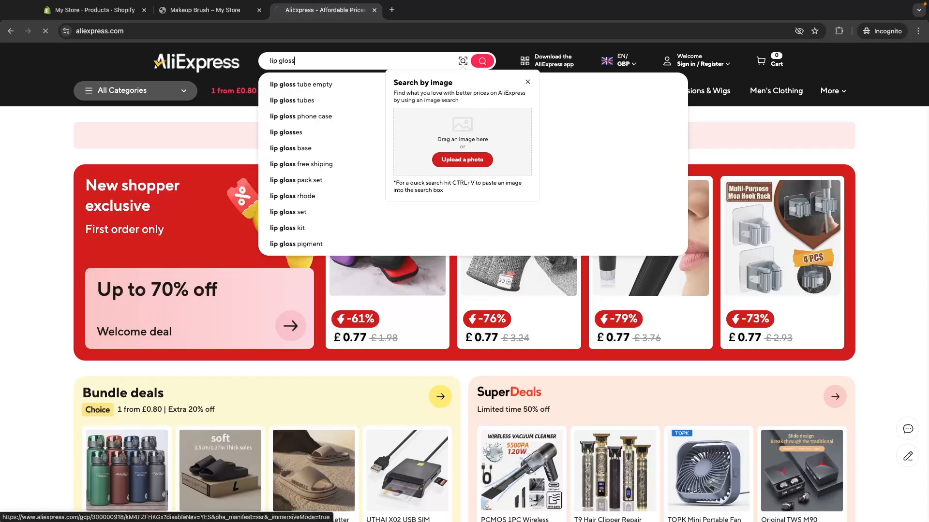
pyautogui.press('Return')
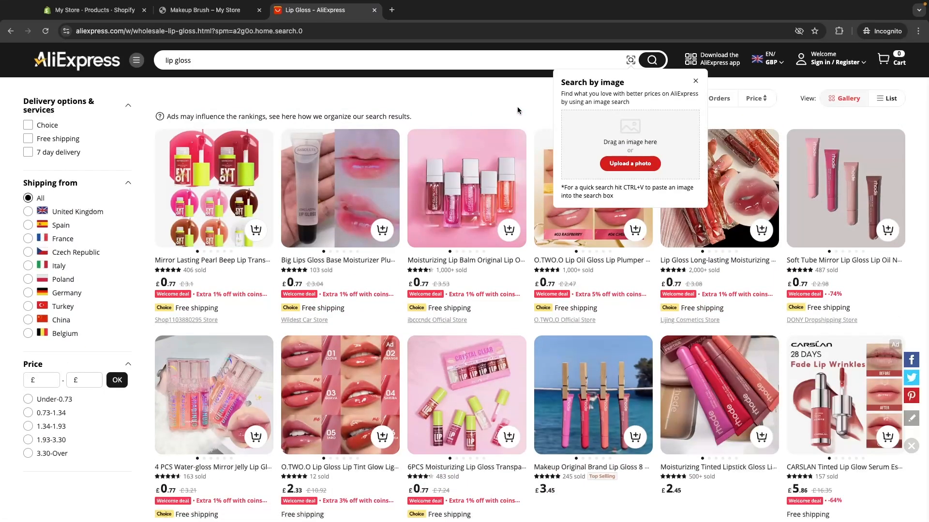
pyautogui.click(695, 80)
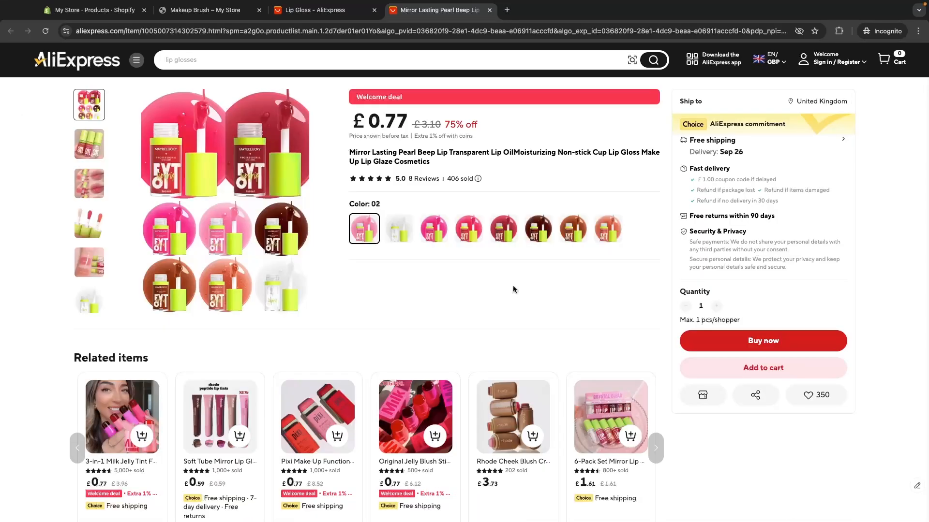
# Close the Mirror Lasting Pearl lip gloss listing and open the Big Lips Gloss Base Moisturizer listing instead
pyautogui.moveTo(846, 1)
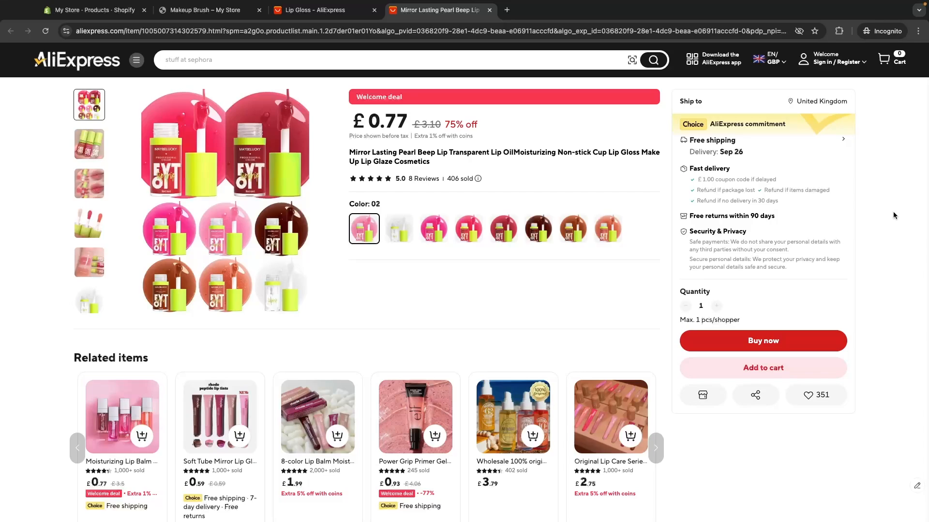
pyautogui.click(489, 10)
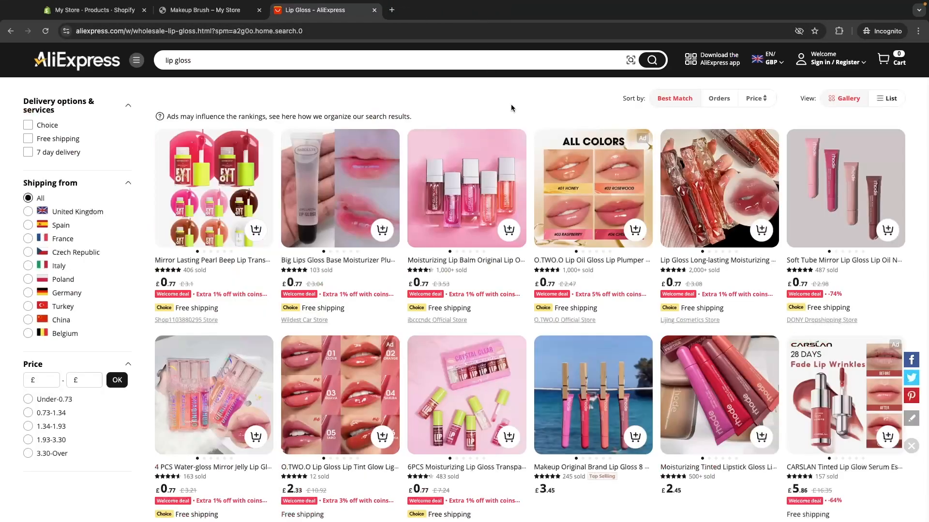
pyautogui.click(341, 158)
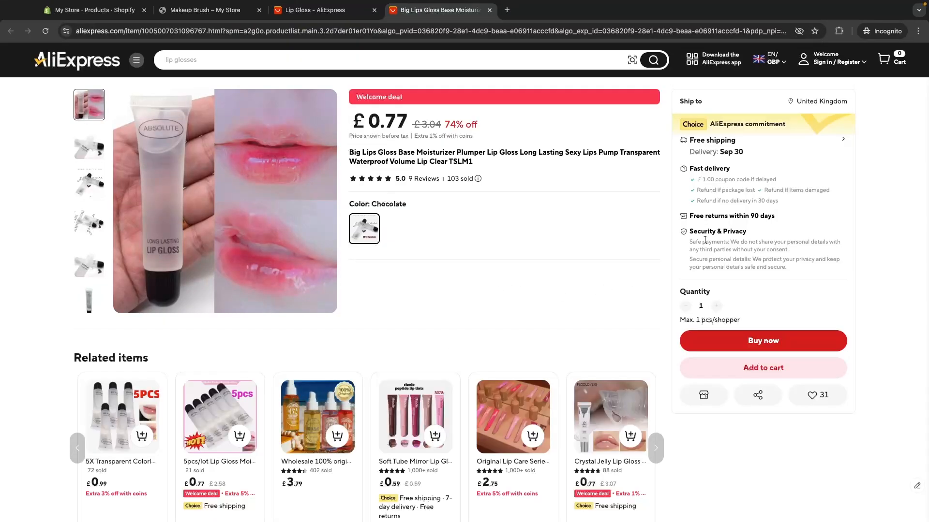
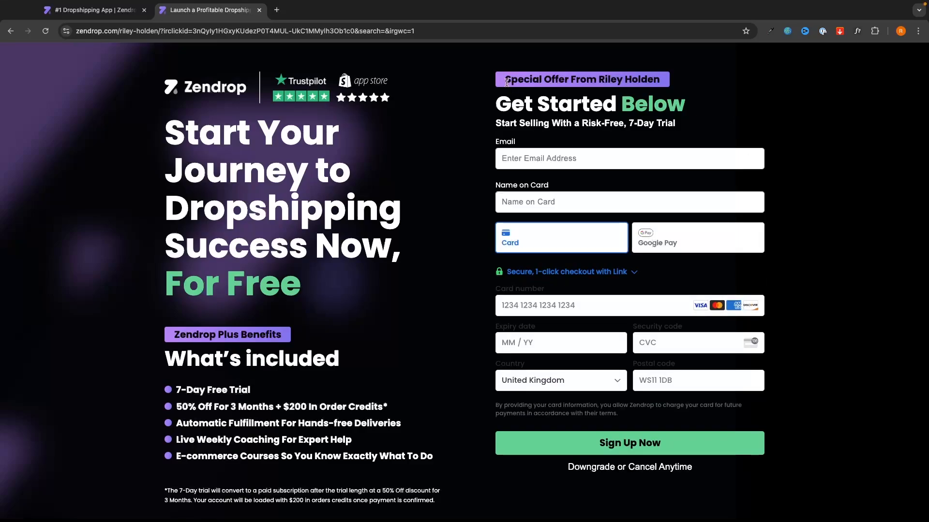
# Examine Zendrop's special trial offer and its list of Plus benefits, highlighting each benefit in turn
pyautogui.moveTo(504, 80); pyautogui.dragTo(661, 82)
pyautogui.click(713, 93)
pyautogui.scroll(-1, 713, 93)
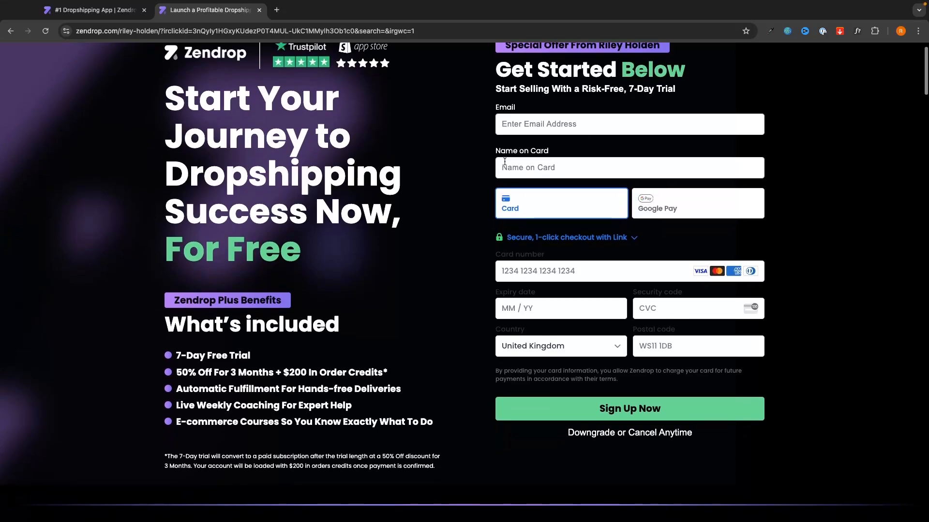
pyautogui.moveTo(175, 355); pyautogui.dragTo(277, 354)
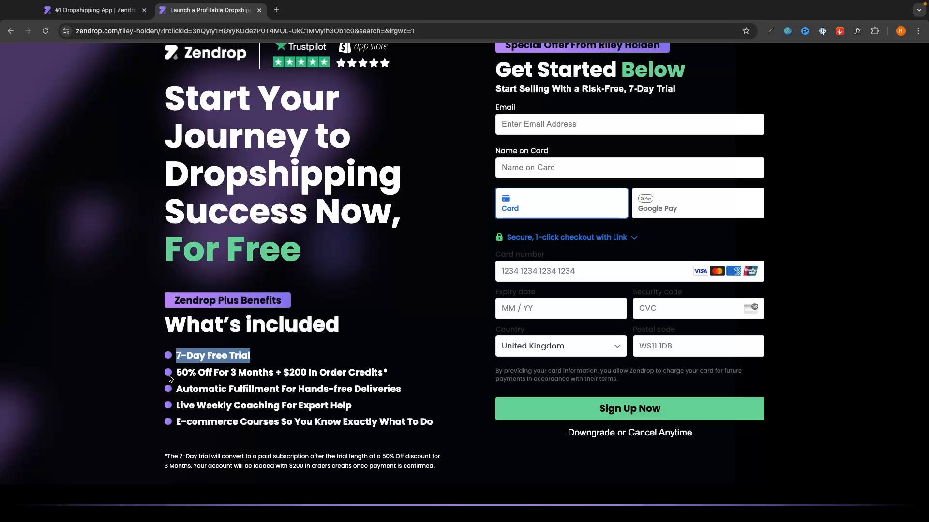
pyautogui.moveTo(175, 375); pyautogui.dragTo(400, 375)
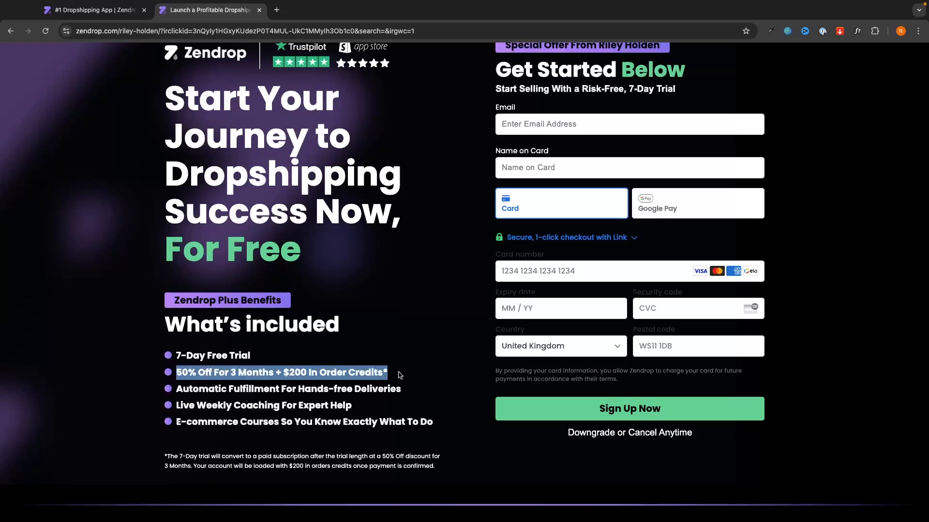
pyautogui.moveTo(176, 390); pyautogui.dragTo(407, 390)
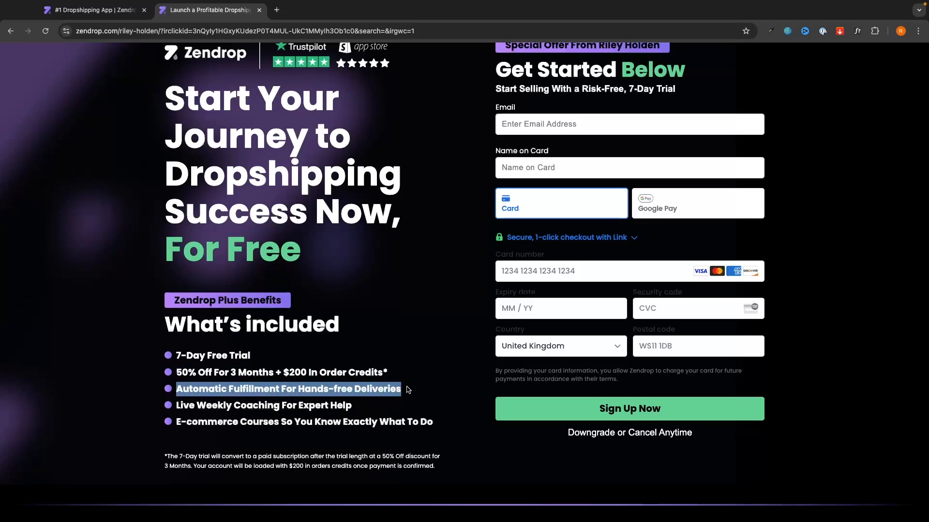
pyautogui.click(176, 405)
pyautogui.moveTo(176, 405); pyautogui.dragTo(369, 408)
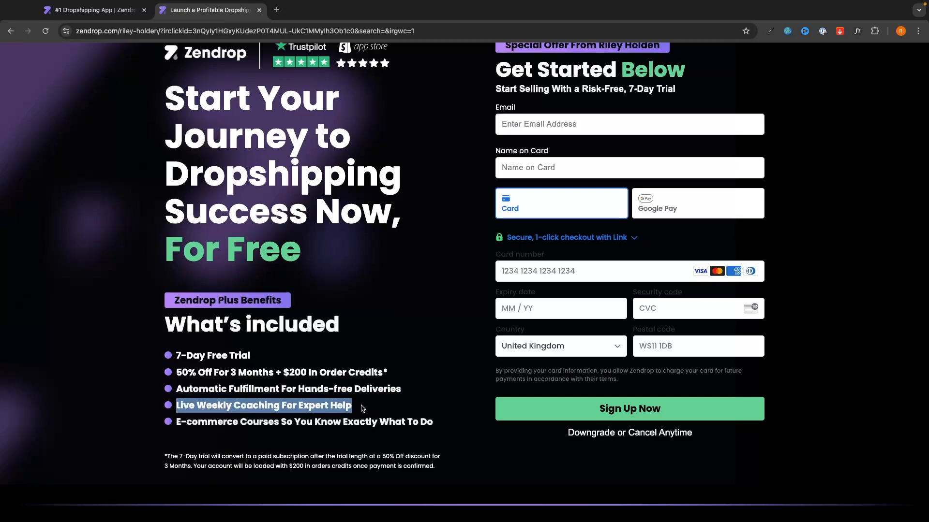
pyautogui.moveTo(170, 430); pyautogui.dragTo(450, 430)
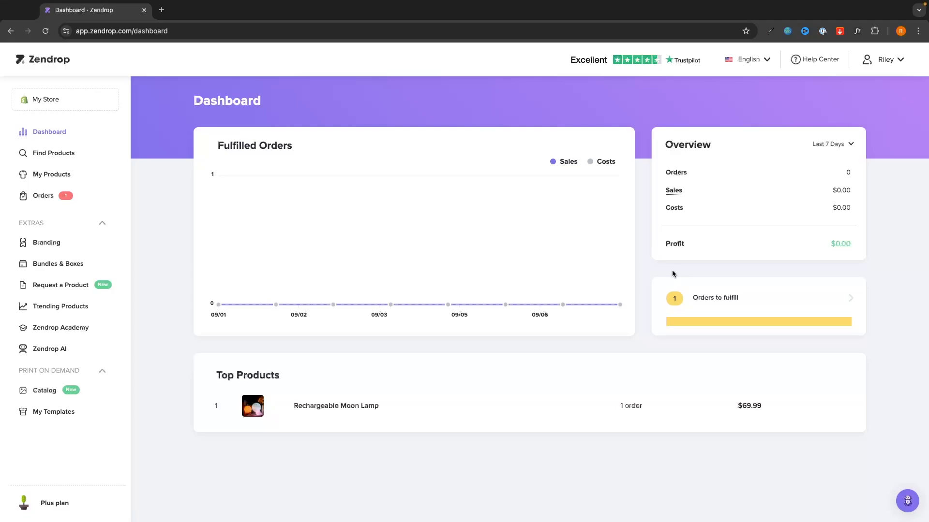
# Search the Zendrop product catalogue for lip gloss and open the Lip Gloss product
pyautogui.click(59, 157)
pyautogui.click(251, 126)
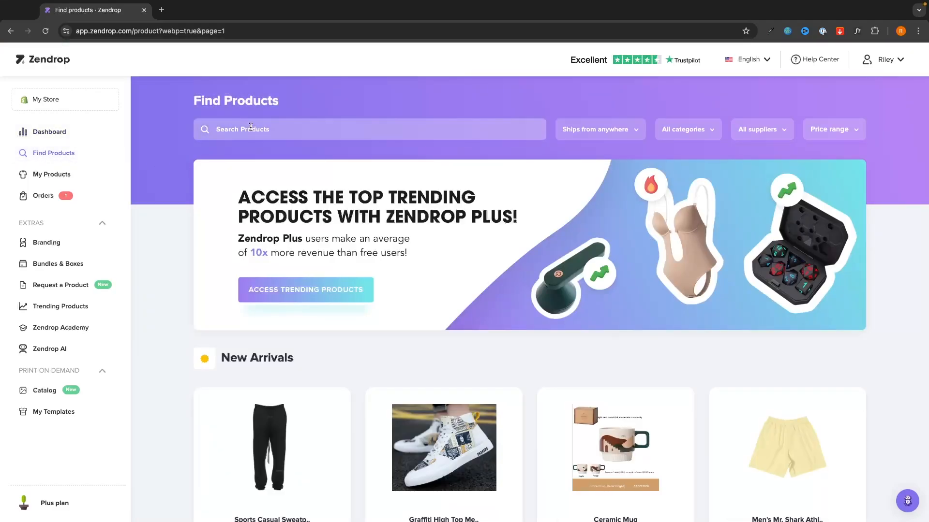
pyautogui.write('lip gloss')
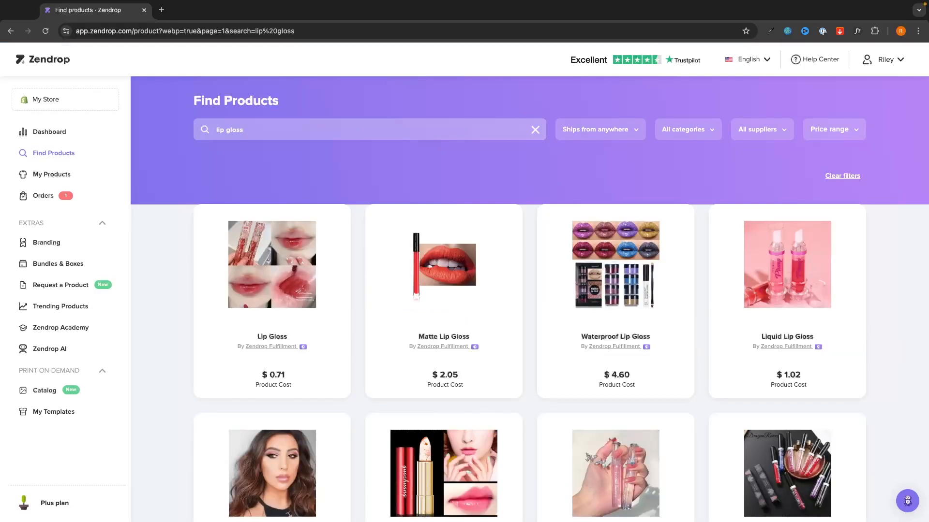
pyautogui.click(284, 276)
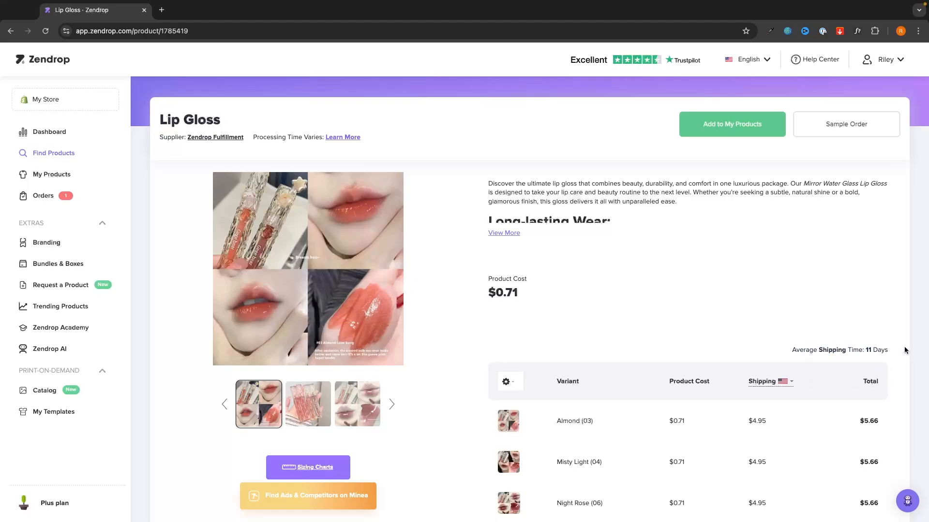
# Return to the dashboard and examine the refund terms for shipped orders in Zendrop's refunds, replacements and returns article
pyautogui.click(47, 132)
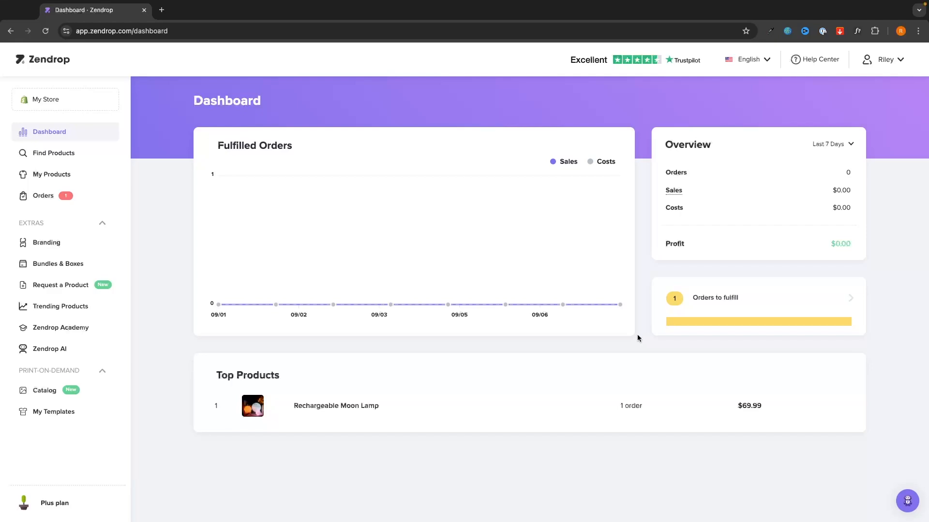
pyautogui.tripleClick(307, 244)
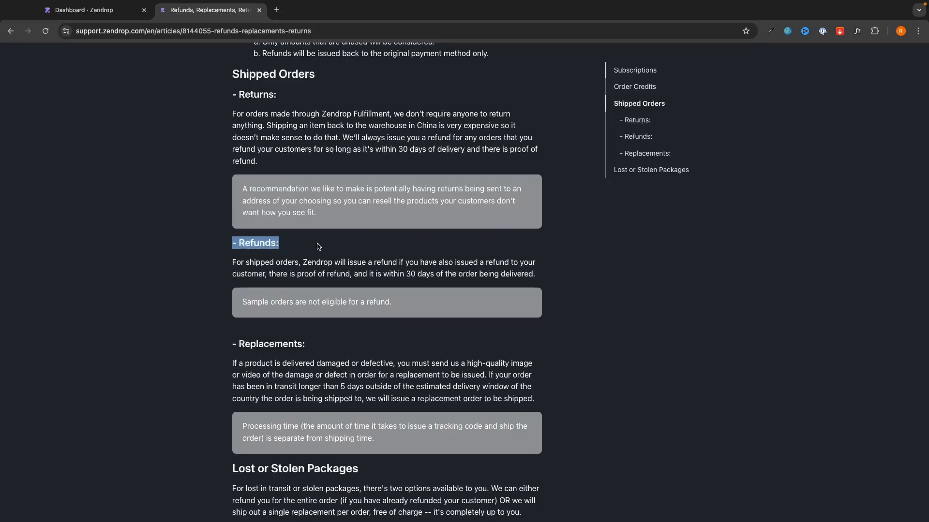
pyautogui.click(318, 247)
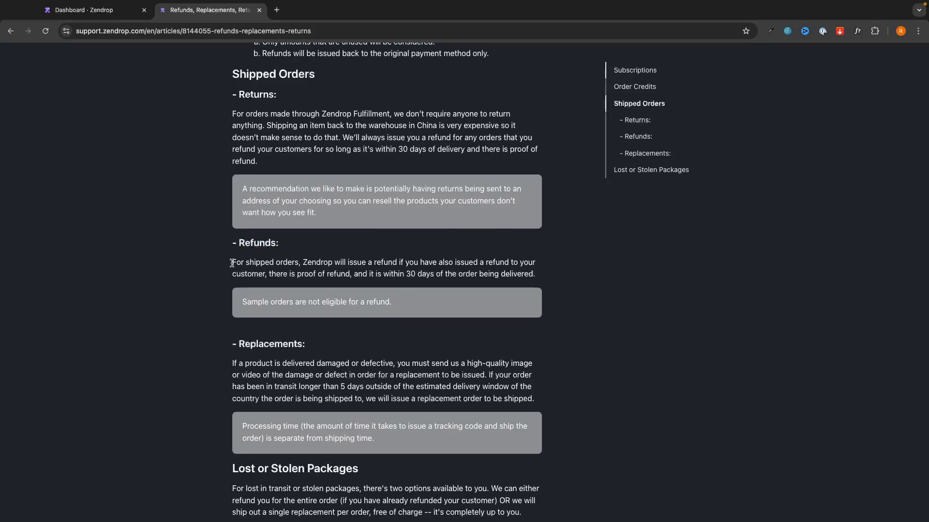
pyautogui.moveTo(233, 262); pyautogui.dragTo(550, 284)
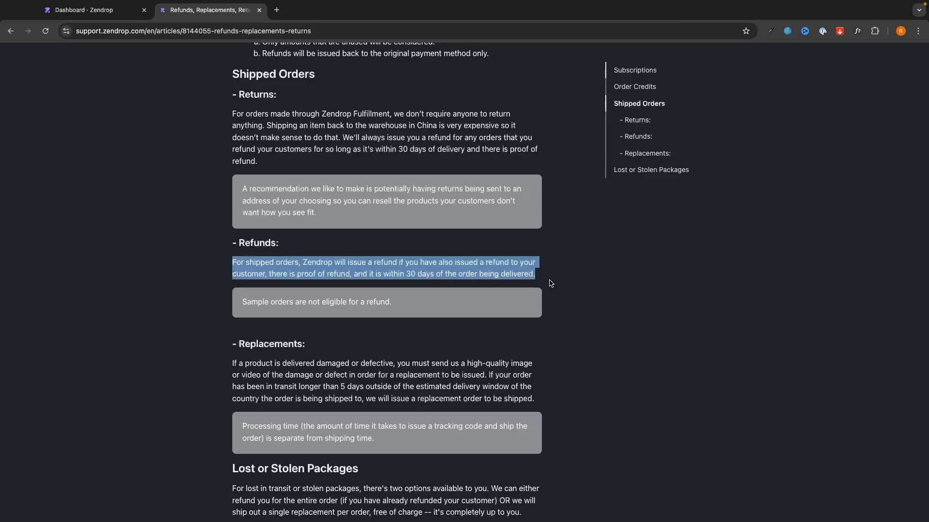
pyautogui.hotkey('ctrl', 'shift', 'Tab')
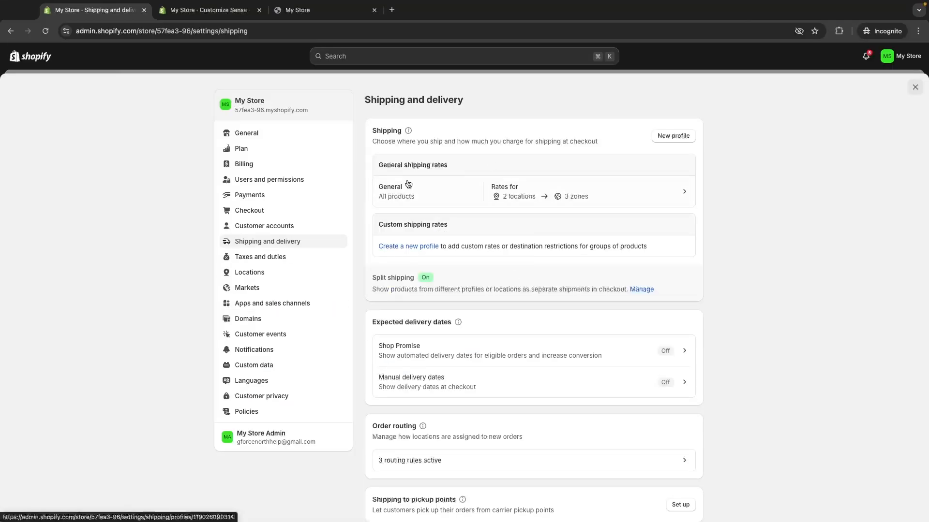
# Open the General shipping profile in the Shopify shipping and delivery settings to review its rates
pyautogui.click(406, 193)
pyautogui.scroll(-6, 440, 390)
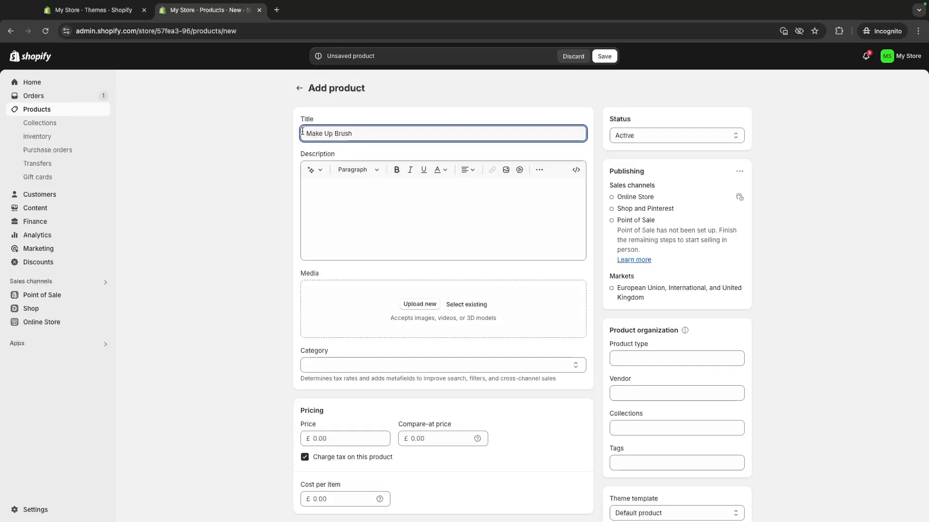
# Insert Professional at the start of the new product's title, Make Up Brush
pyautogui.click(302, 132)
pyautogui.write('Professional')
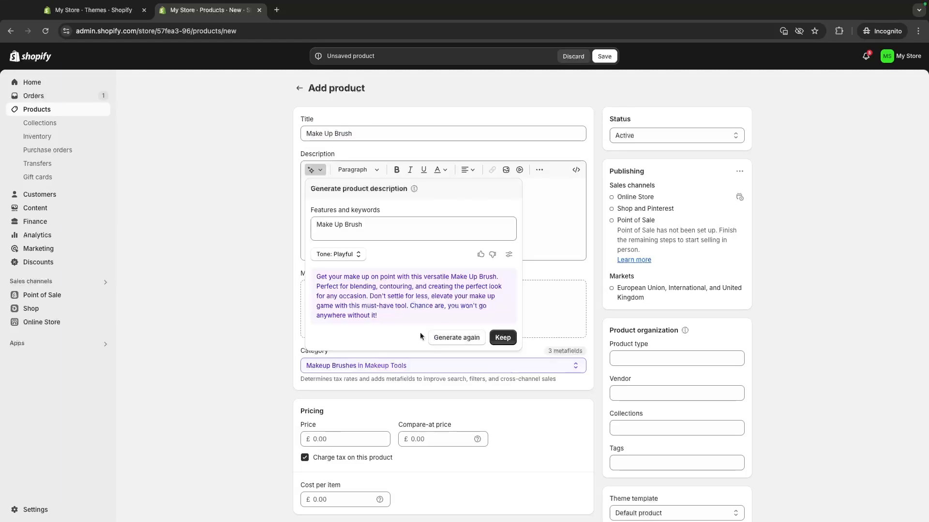
# Generate another playful product description for the Make Up Brush and keep it
pyautogui.click(448, 336)
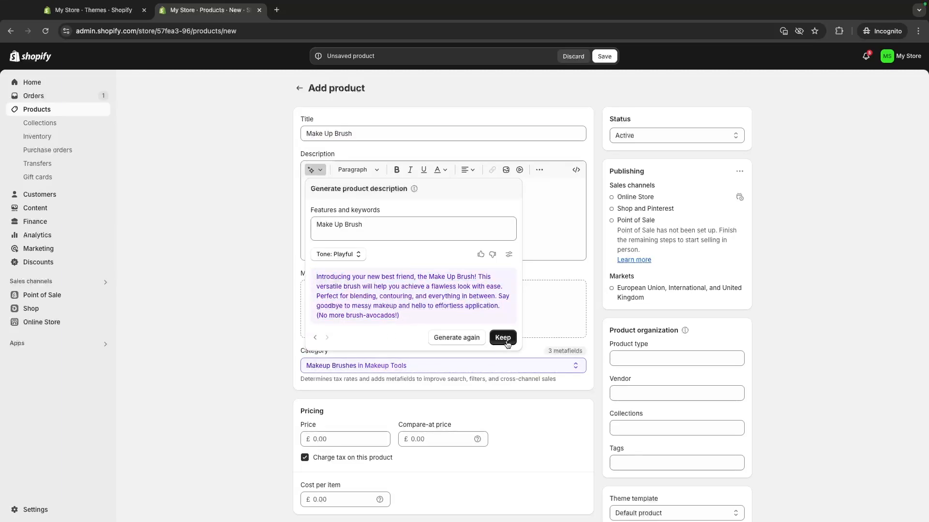
pyautogui.click(503, 340)
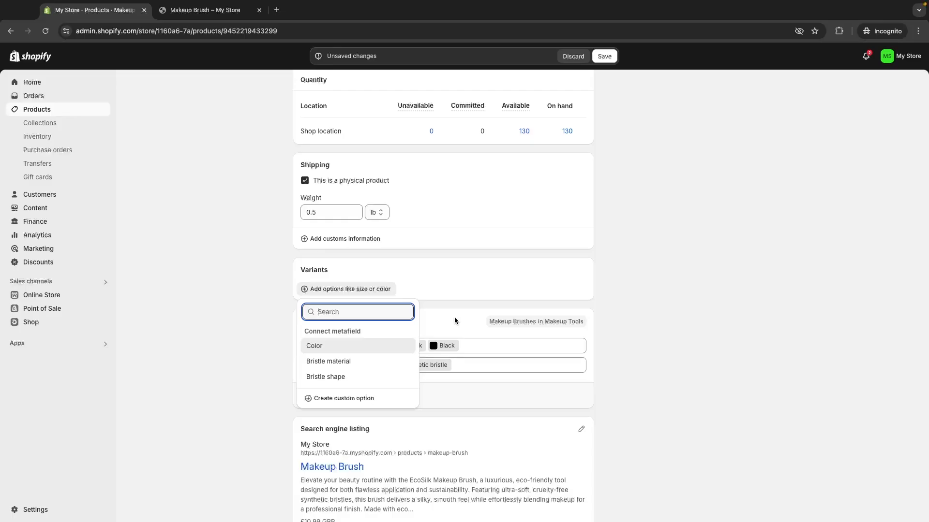
# Create a custom variant option named Color for the Makeup Brush
pyautogui.click(362, 399)
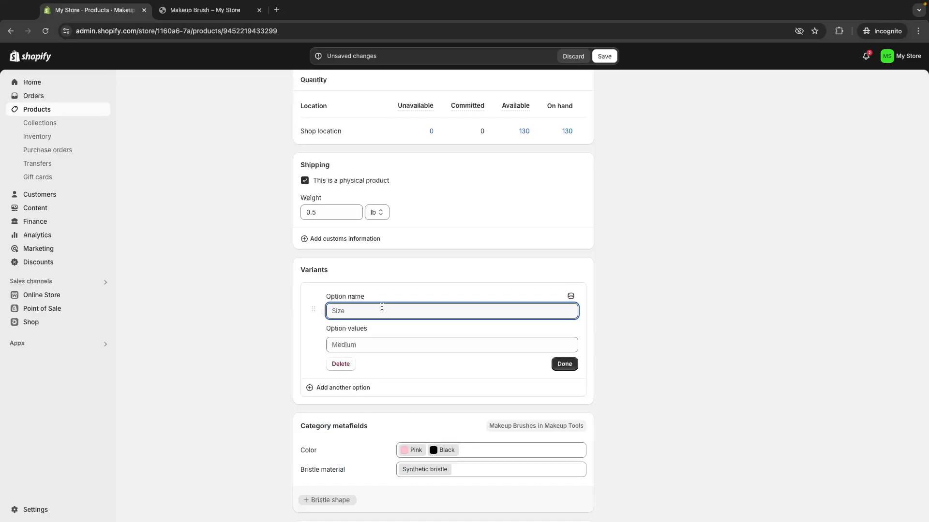
pyautogui.write('Color')
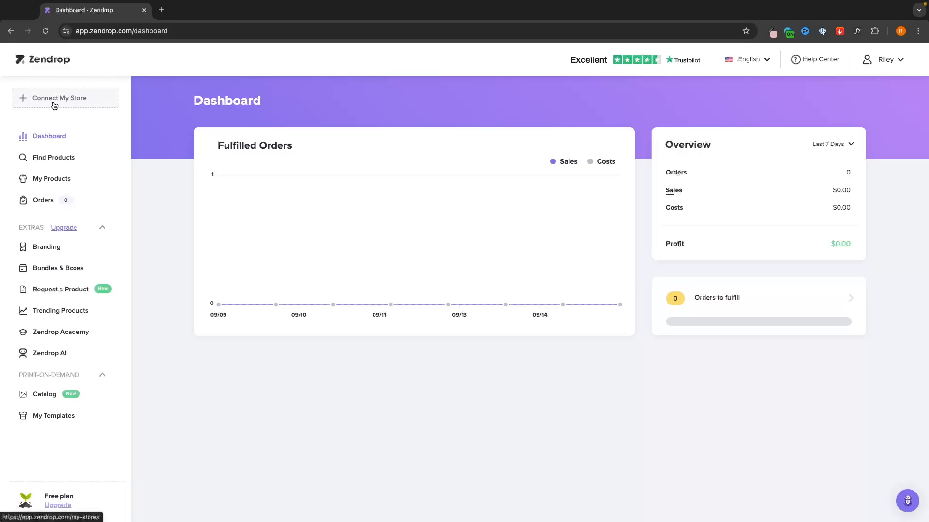
# Connect the existing Shopify store to Zendrop by installing the Zendrop - Dropshipping & POD app on it
pyautogui.click(54, 106)
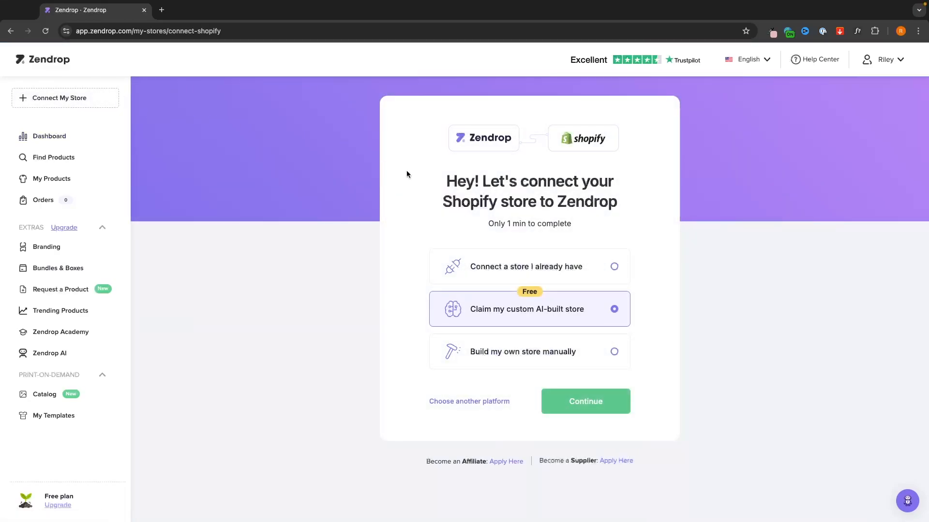
pyautogui.click(487, 271)
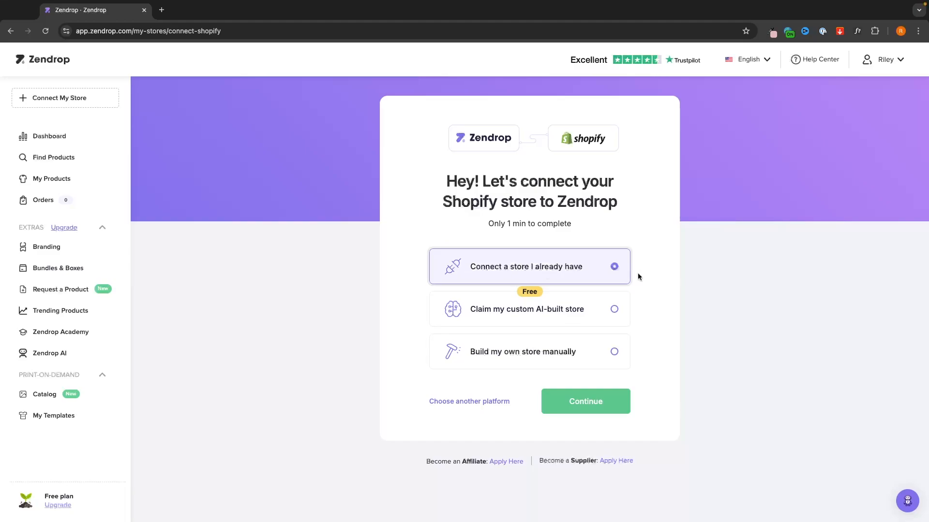
pyautogui.click(585, 401)
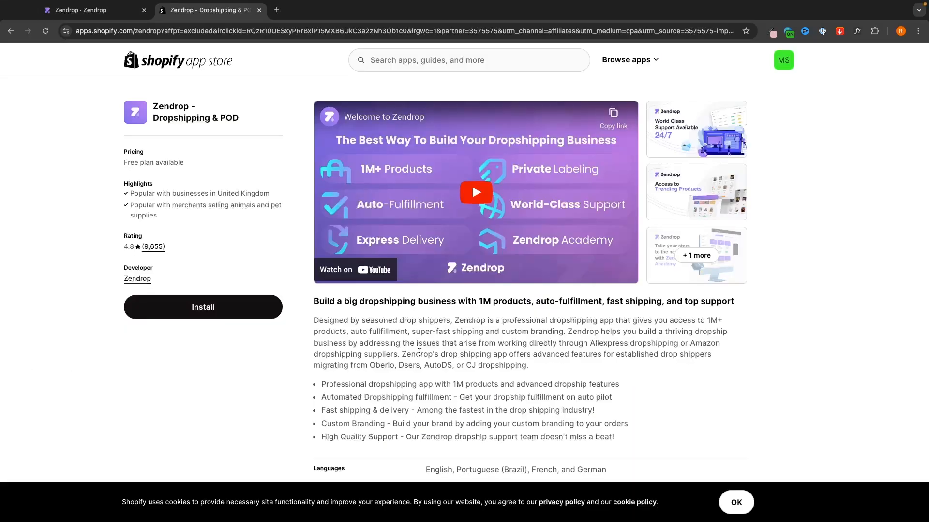
pyautogui.click(184, 306)
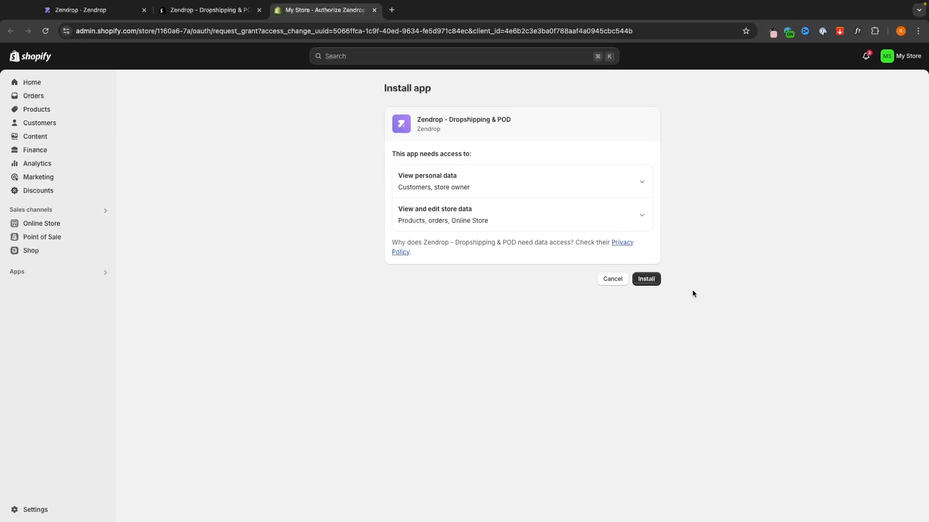
pyautogui.click(647, 280)
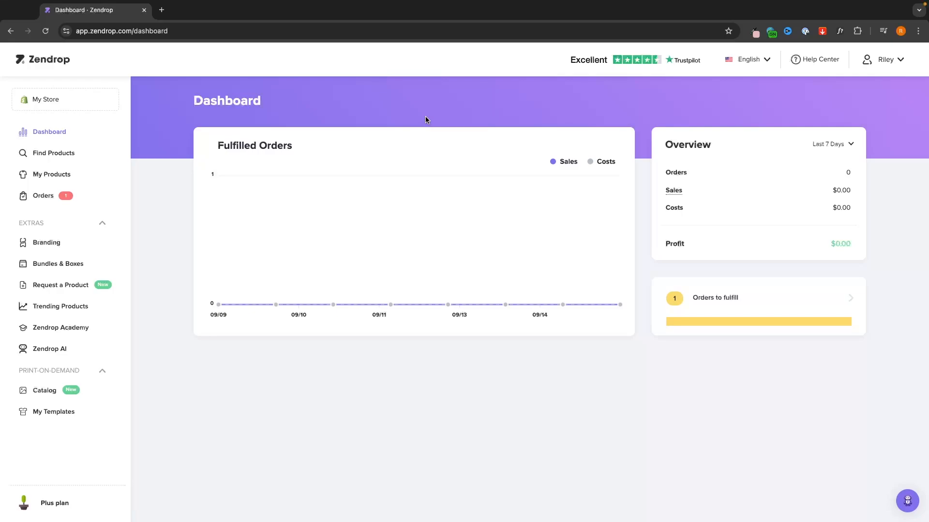
# Search Zendrop's product catalog for lip gloss and browse the results
pyautogui.click(74, 153)
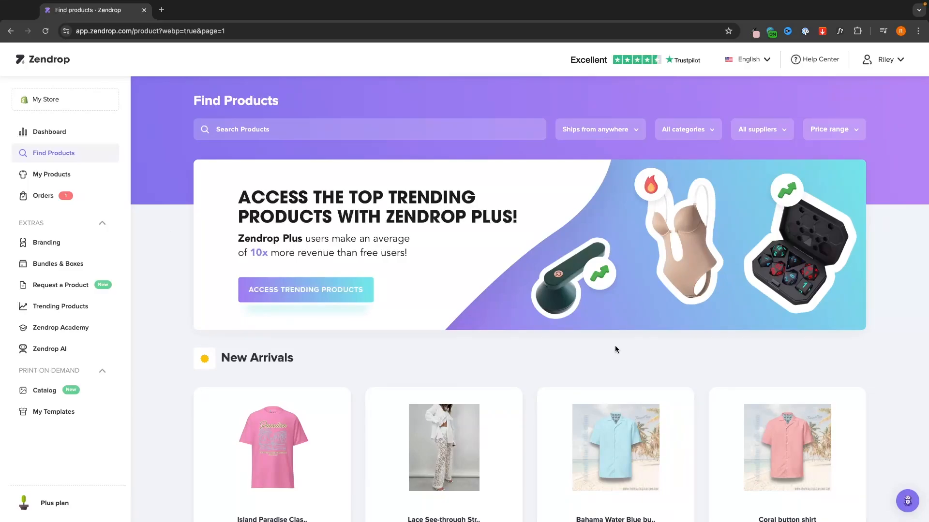
pyautogui.click(380, 131)
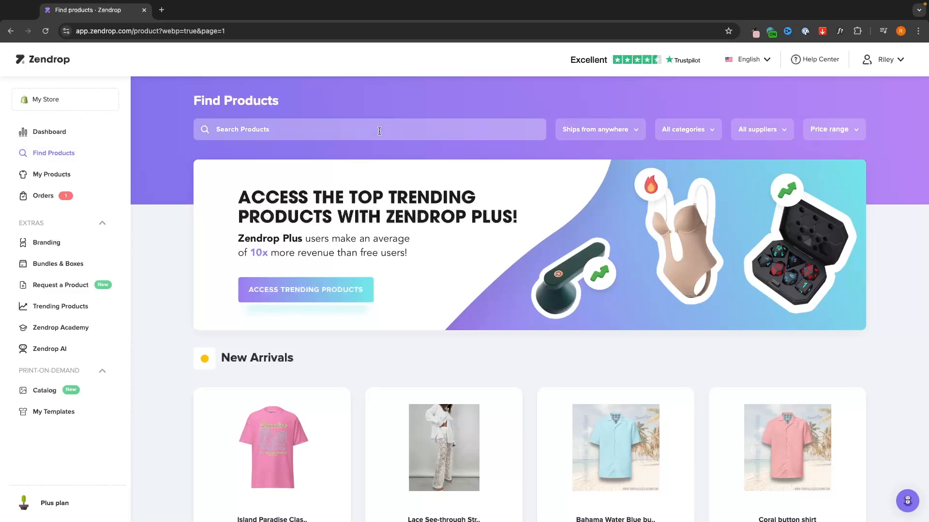
pyautogui.write('lip gloss')
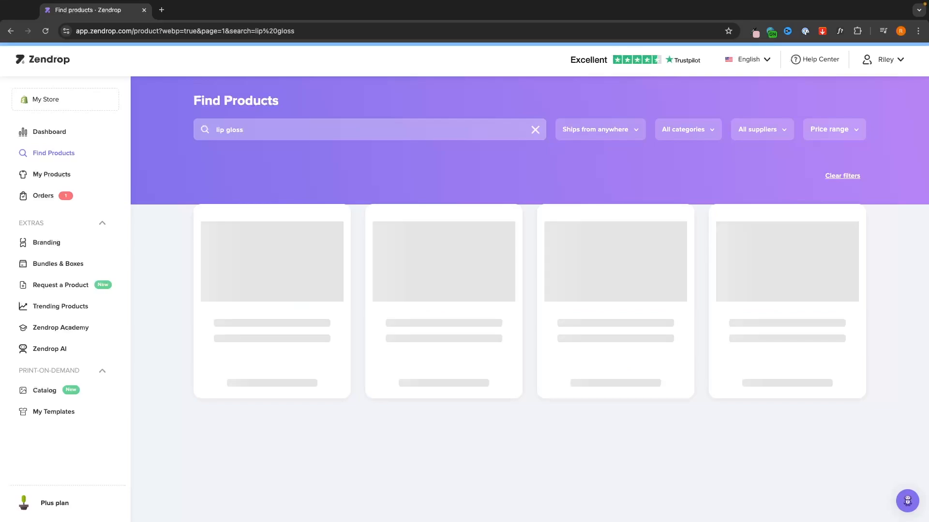
pyautogui.scroll(-5, 915, 303)
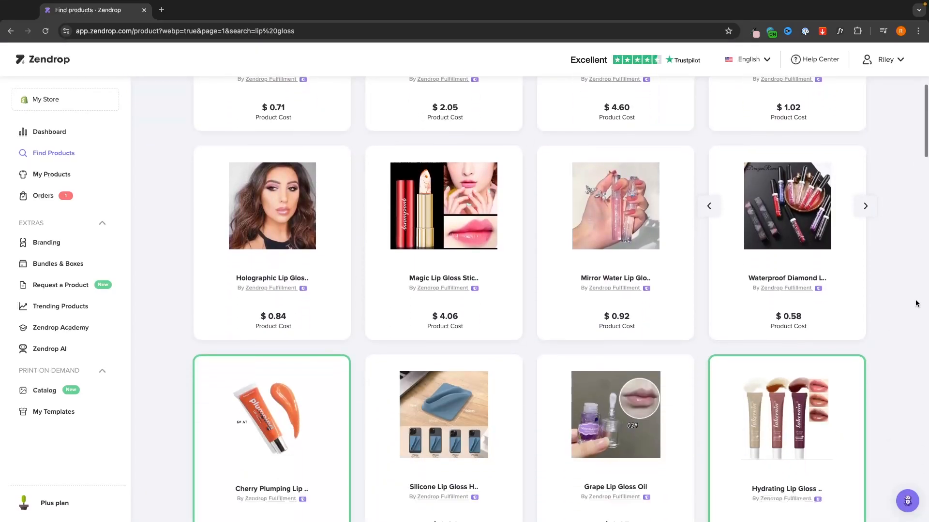
pyautogui.scroll(-15, 915, 303)
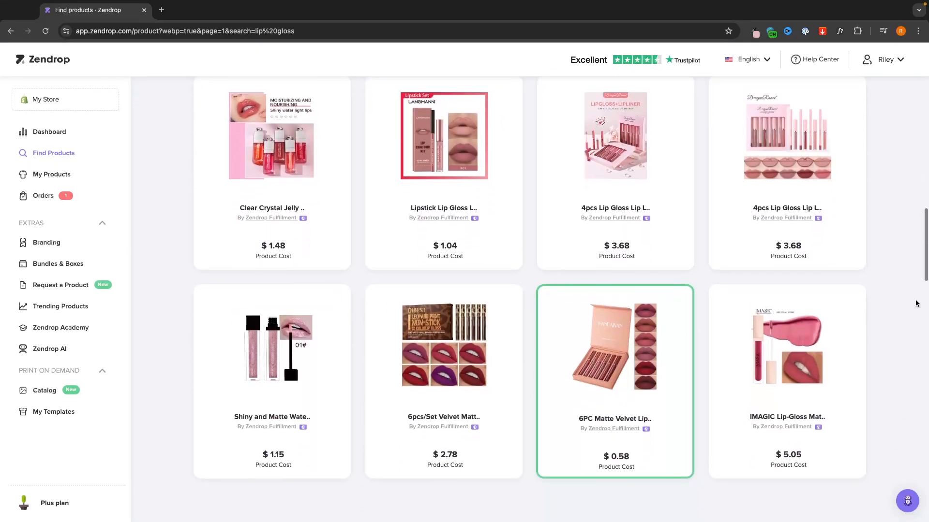
pyautogui.scroll(-5, 915, 304)
pyautogui.scroll(20, 916, 304)
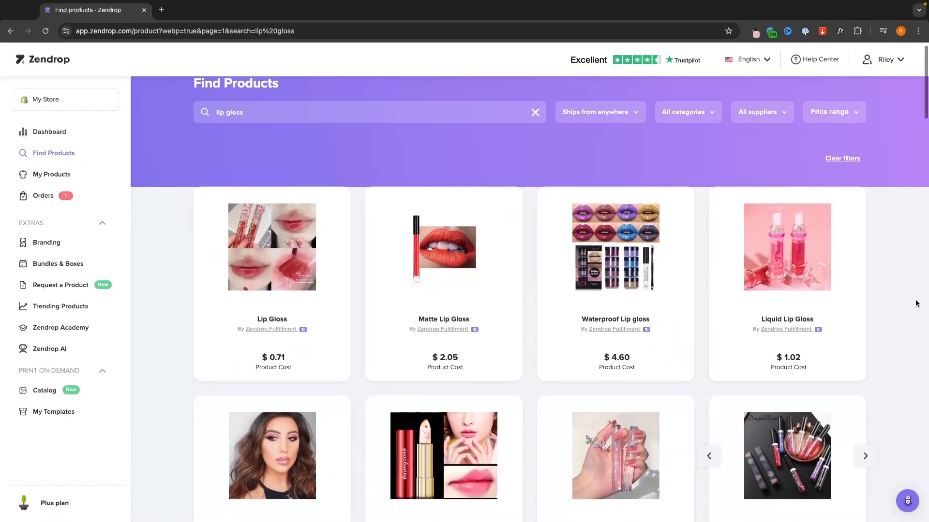
# Open the Liquid Lip Gloss product, add it to My Products and return to the search results
pyautogui.click(807, 276)
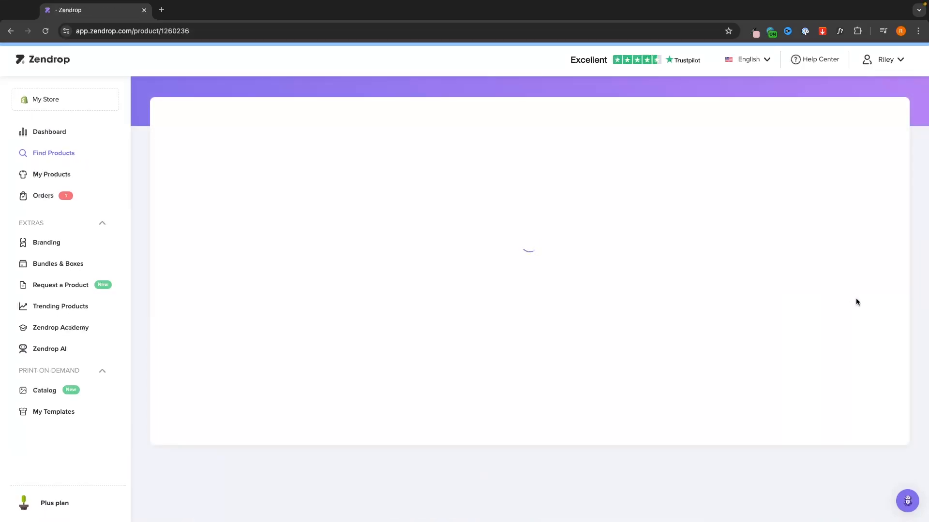
pyautogui.scroll(-1, 853, 294)
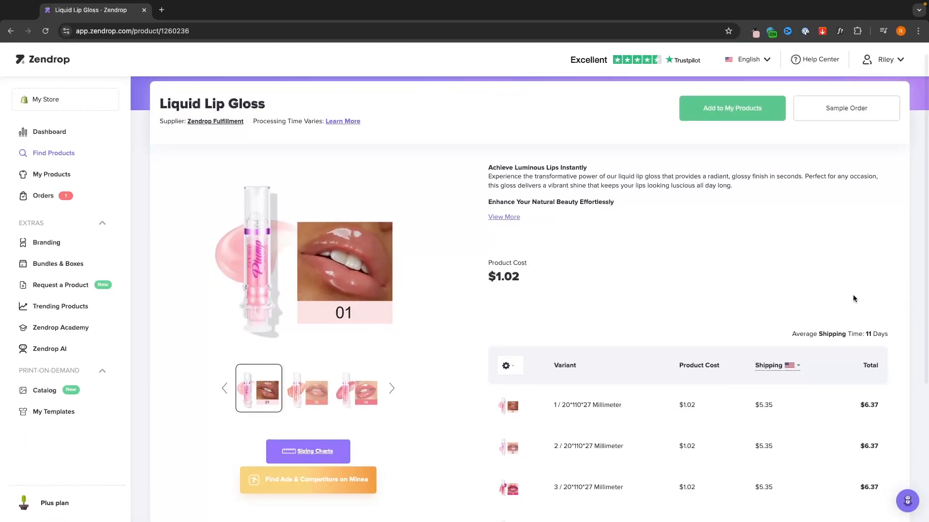
pyautogui.scroll(1, 852, 298)
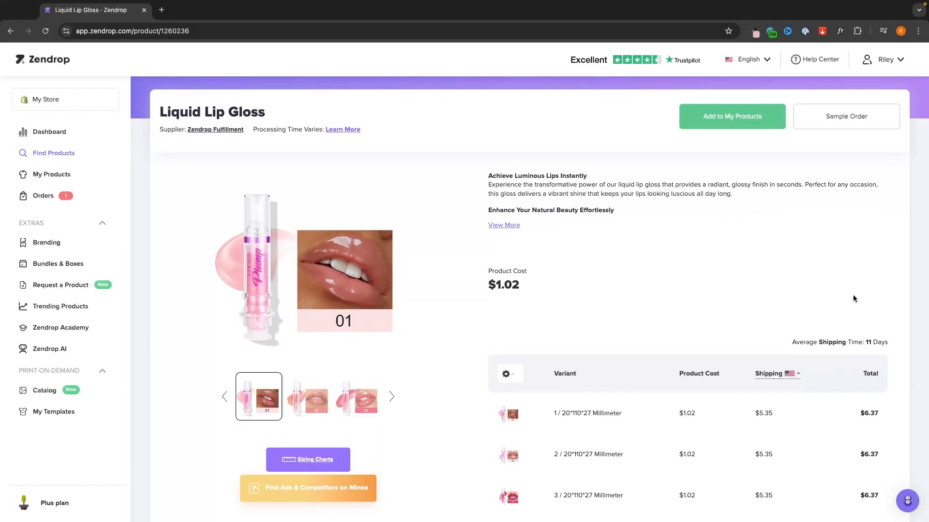
pyautogui.click(732, 116)
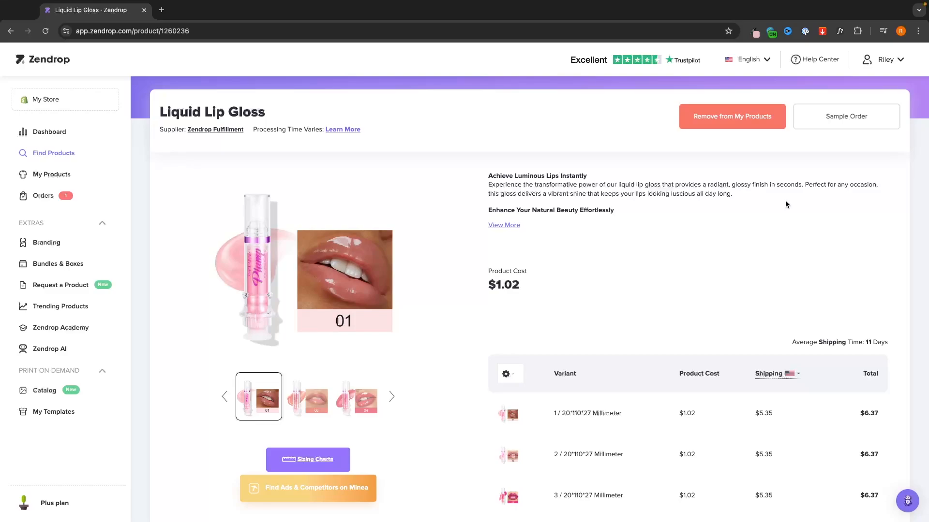
pyautogui.hotkey('alt', 'Left')
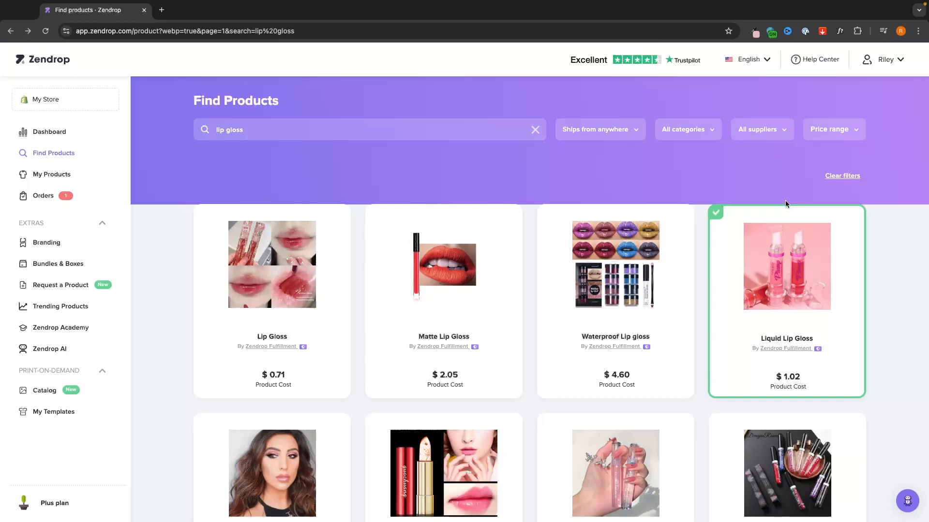
# Open the Mirror Water Lip Gloss product, add it to My Products and return to the search results
pyautogui.scroll(-3, 910, 271)
pyautogui.moveTo(615, 381)
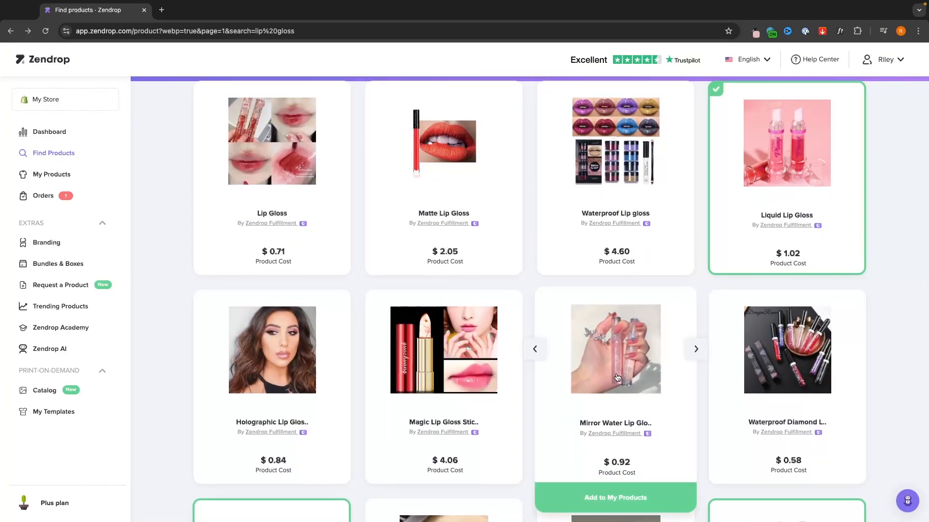
pyautogui.click(636, 368)
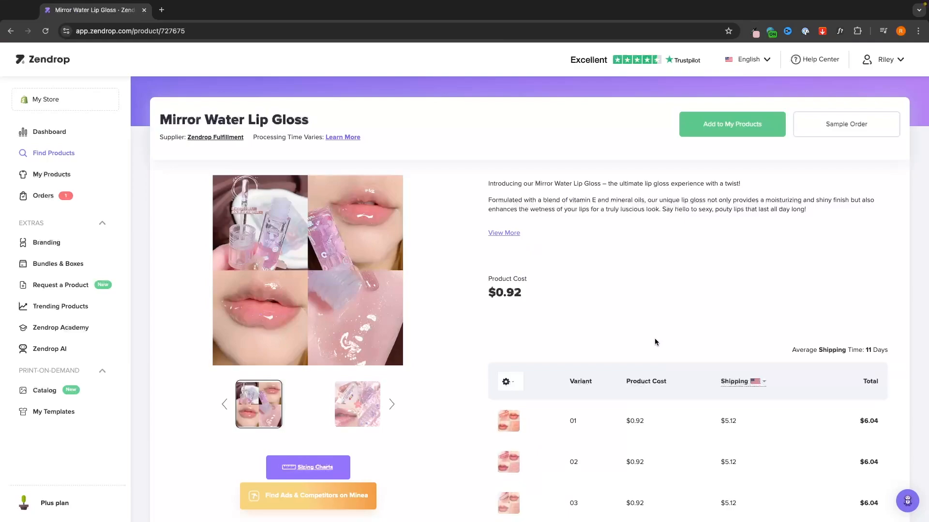
pyautogui.click(735, 133)
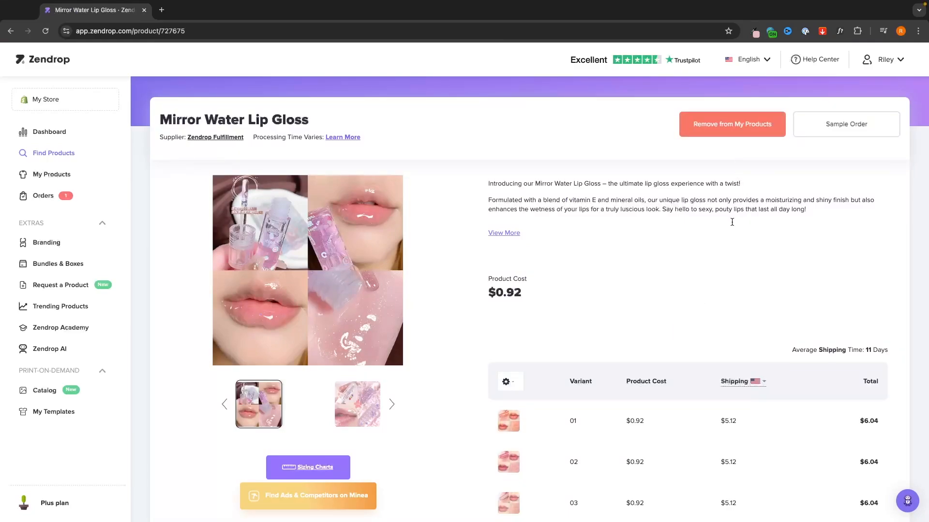
pyautogui.hotkey('alt', 'Left')
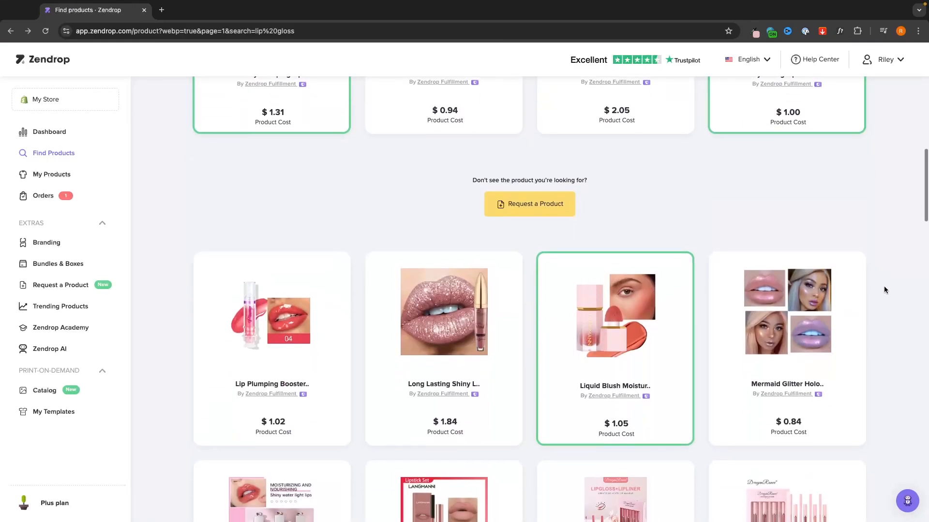
# Add the $1.84 Long Lasting Shiny lip product and the $1.04 Lipstick Lip Gloss set to My Products straight from the results
pyautogui.scroll(-2, 883, 286)
pyautogui.scroll(-2, 884, 290)
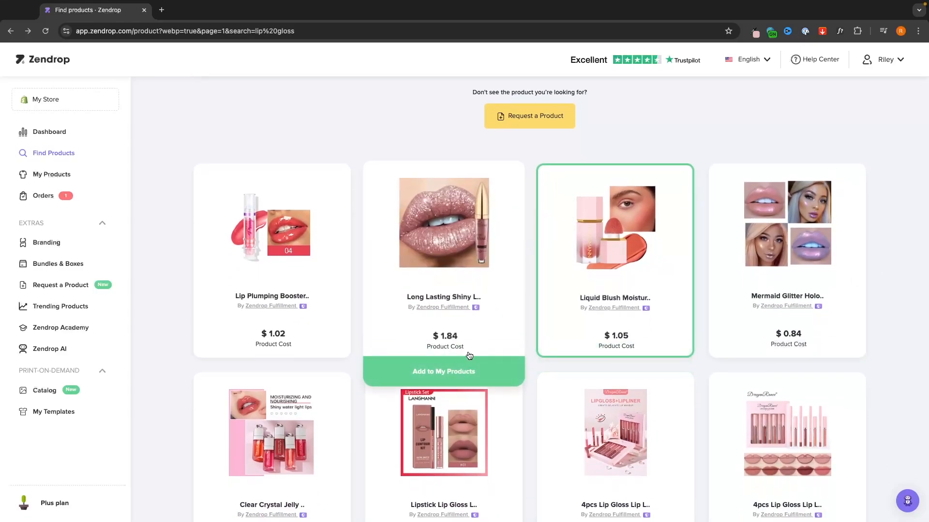
pyautogui.click(467, 370)
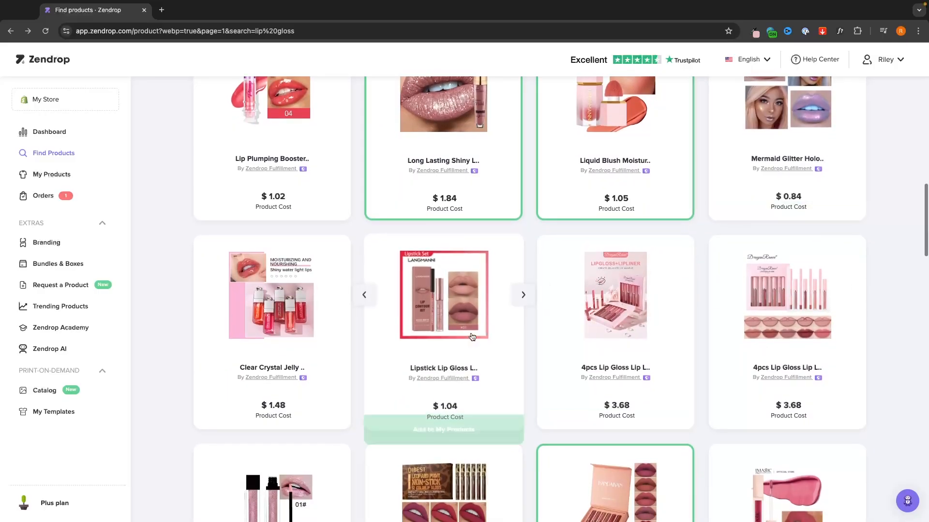
pyautogui.click(447, 440)
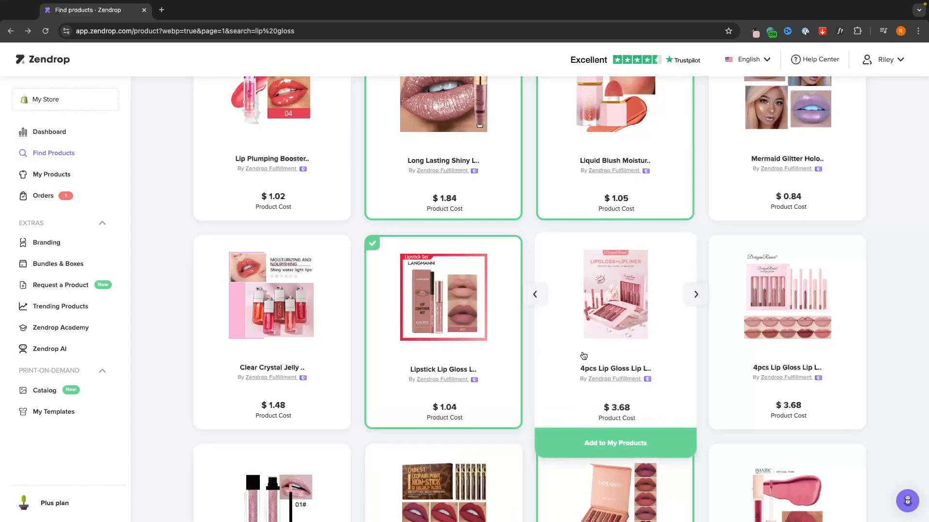
pyautogui.scroll(-2, 894, 312)
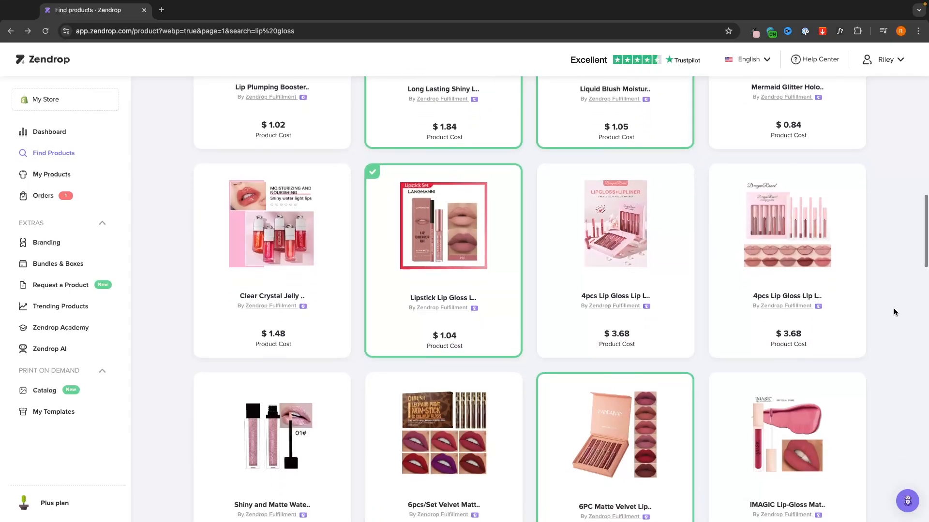
pyautogui.scroll(10, 894, 312)
pyautogui.scroll(-1, 893, 311)
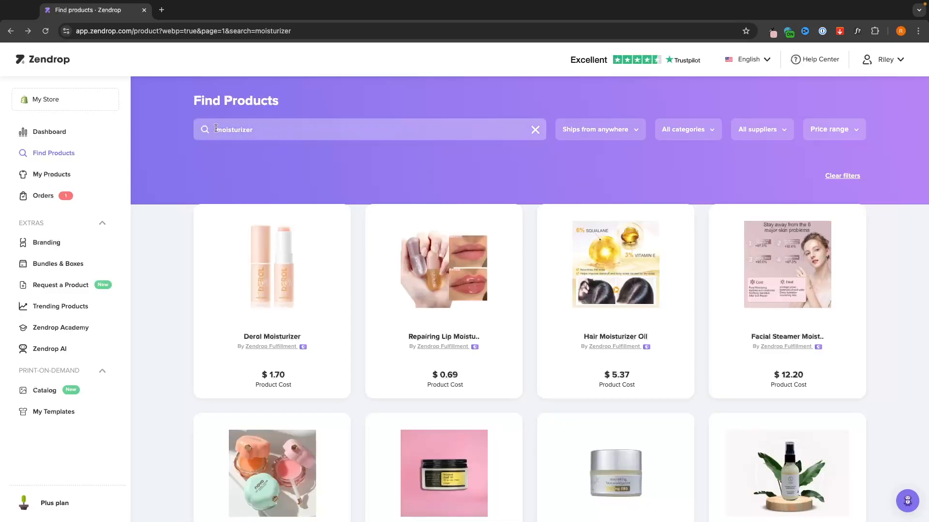
# Add Derol Moisturizer and Repairing Lip Moisturizer from the moisturizer results to My Products
pyautogui.scroll(-1, 282, 136)
pyautogui.moveTo(249, 332)
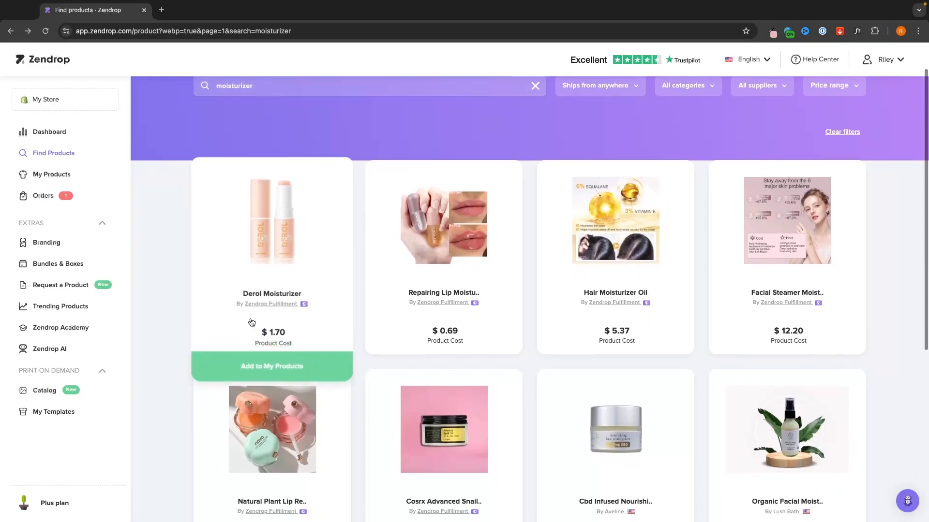
pyautogui.click(244, 364)
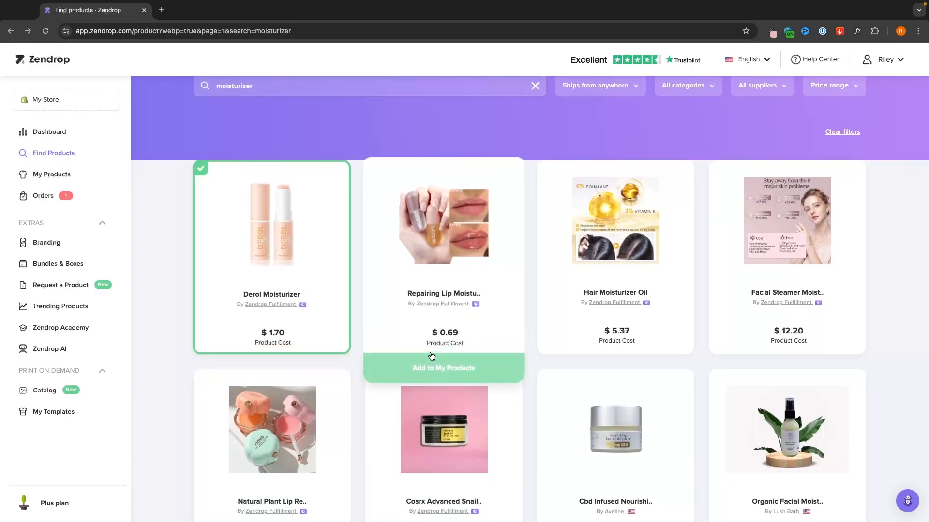
pyautogui.click(430, 360)
# Add the Cosrx Advanced Snail, Natural Plant Lip Repair and Bronzing Body and Face products from the moisturizer results to My Products
pyautogui.scroll(-4, 514, 305)
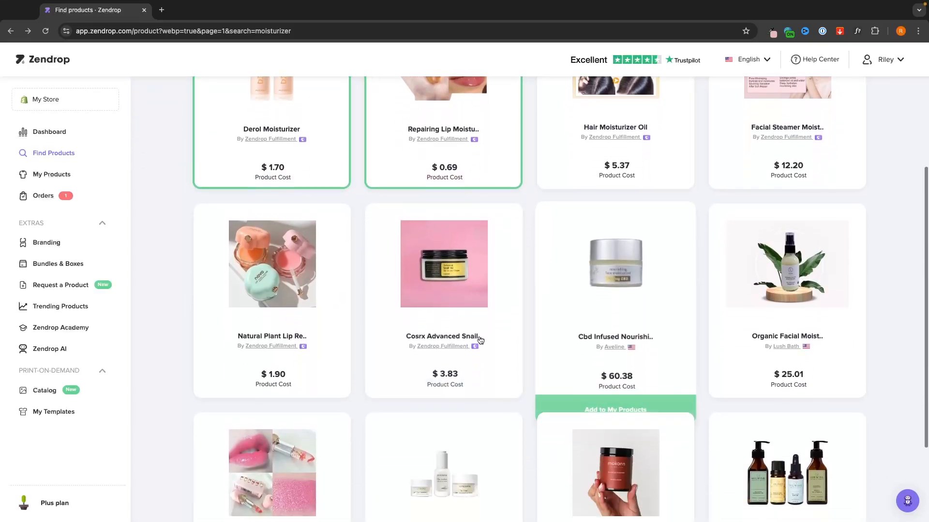
pyautogui.click(406, 412)
pyautogui.scroll(-1, 406, 412)
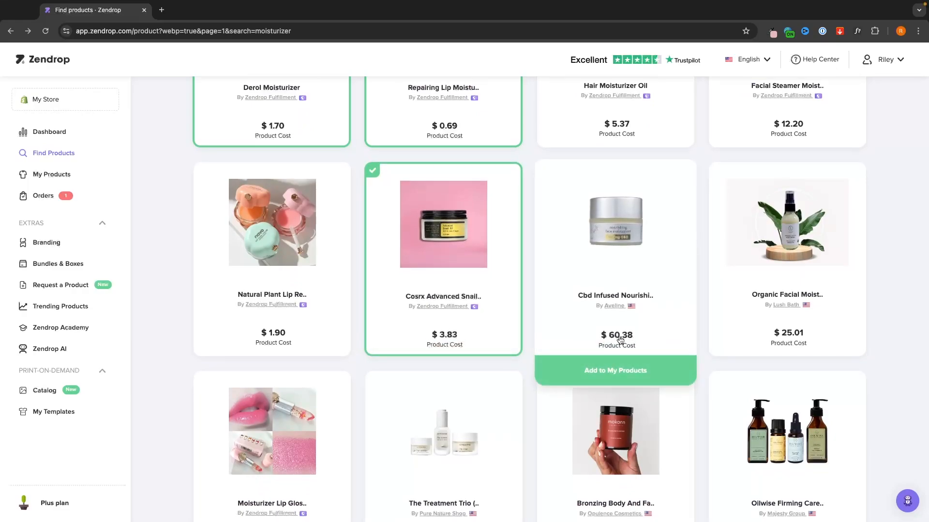
pyautogui.click(271, 368)
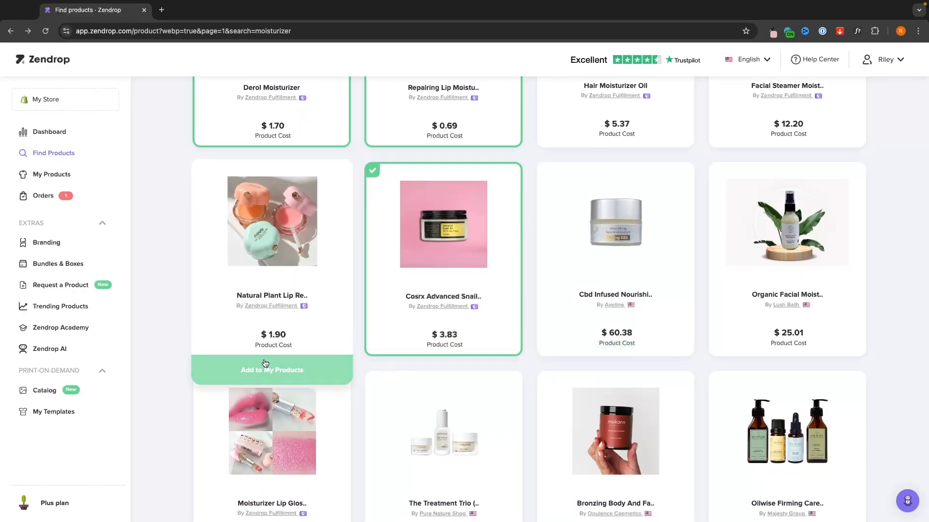
pyautogui.scroll(-2, 353, 325)
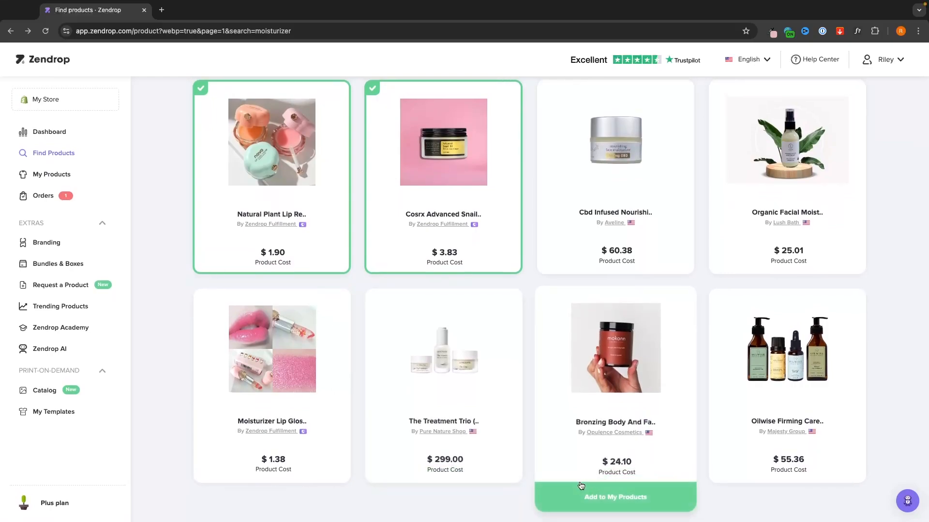
pyautogui.click(566, 494)
pyautogui.scroll(7, 580, 459)
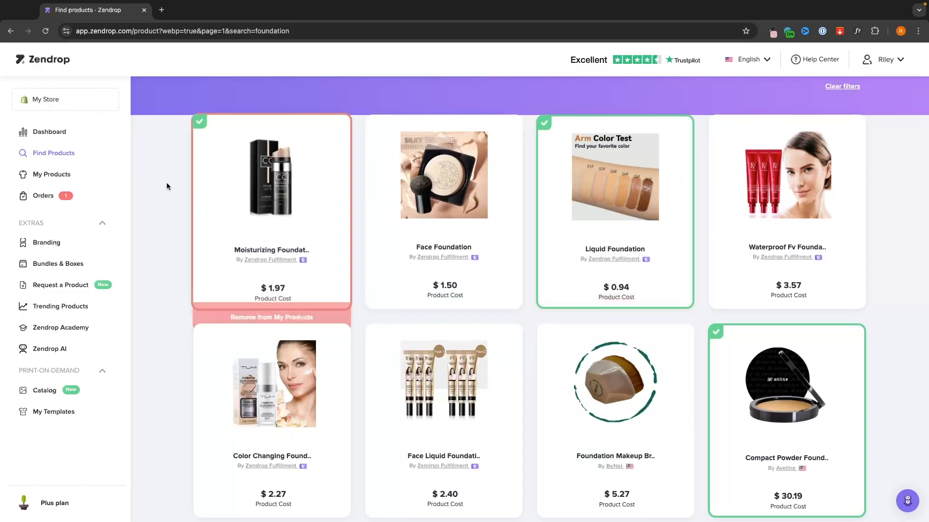
# Open My Products and page through the import list to page 3 to review the added products
pyautogui.click(33, 178)
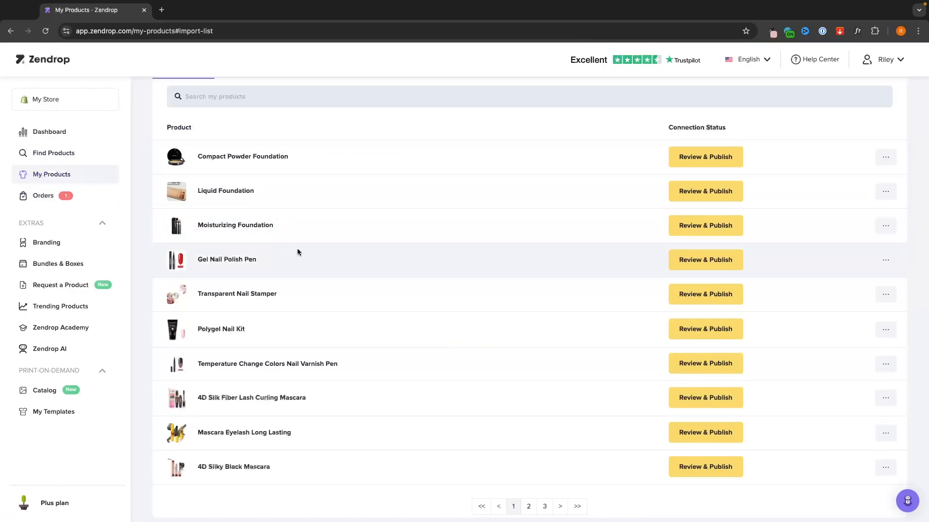
pyautogui.scroll(-1, 310, 256)
pyautogui.click(528, 503)
pyautogui.scroll(-2, 532, 483)
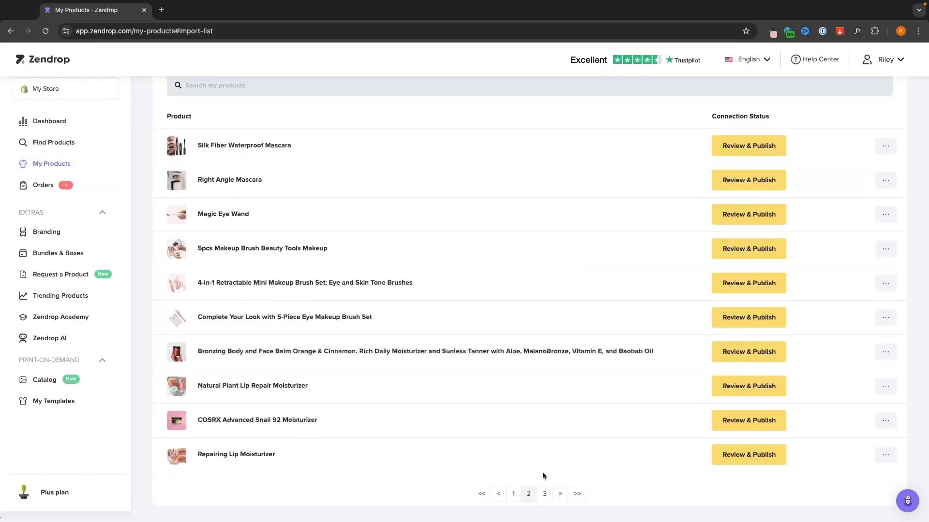
pyautogui.click(541, 494)
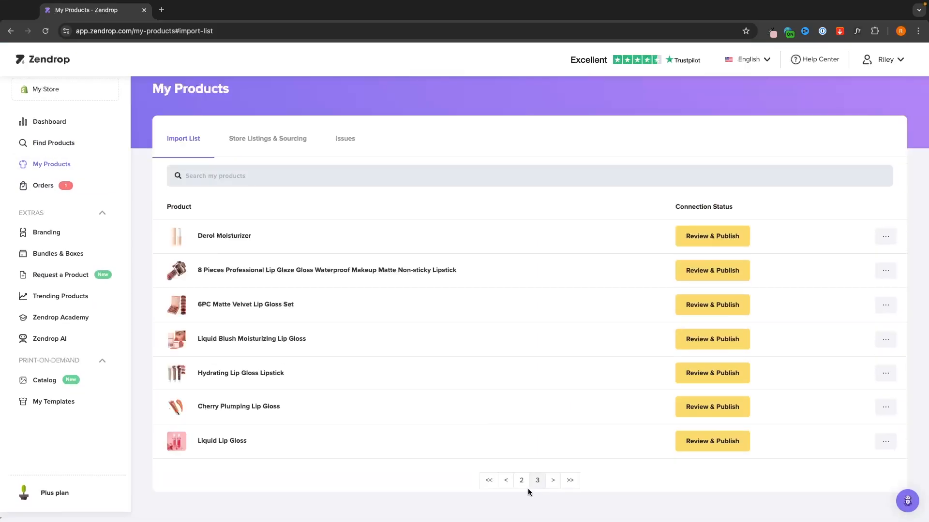
# Page back through the import list from page 3 to page 1 to review the remaining products
pyautogui.click(509, 481)
pyautogui.scroll(-2, 512, 481)
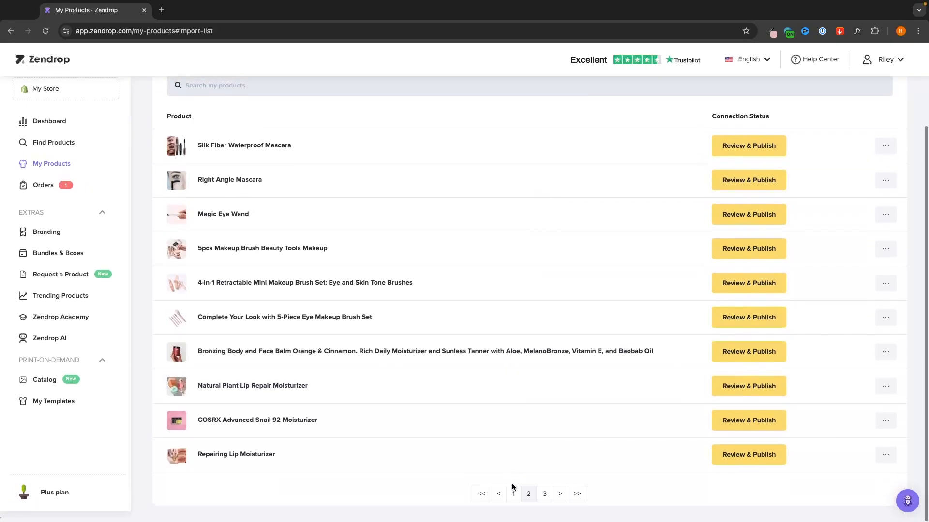
pyautogui.click(513, 494)
pyautogui.scroll(-2, 488, 393)
pyautogui.scroll(2, 415, 282)
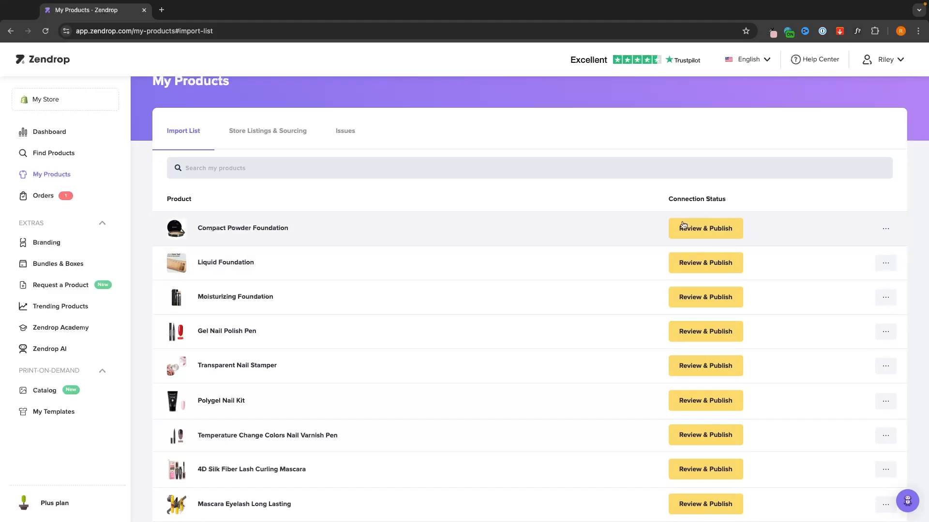
# Open Compact Powder Foundation for review and publishing, and rename the product to Aniise Compact Powder Foundation
pyautogui.click(706, 237)
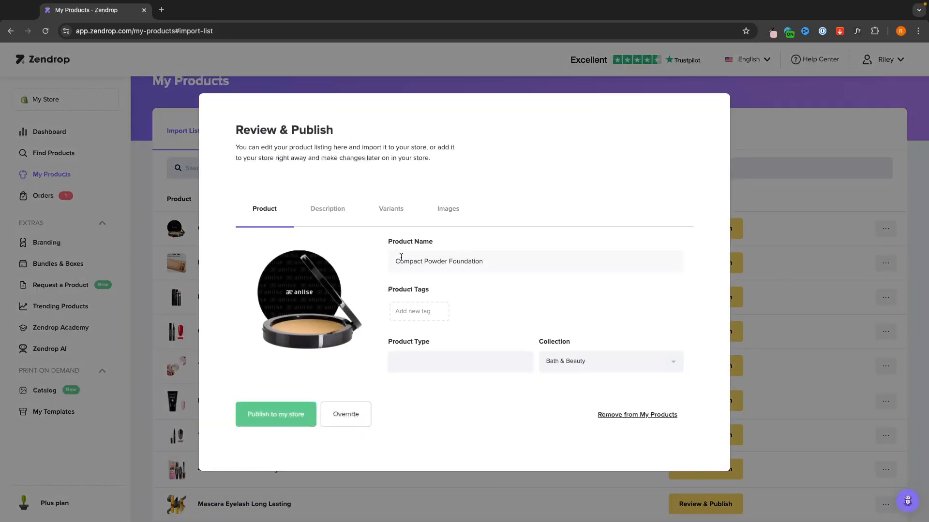
pyautogui.moveTo(395, 261); pyautogui.dragTo(503, 261)
pyautogui.click(494, 262)
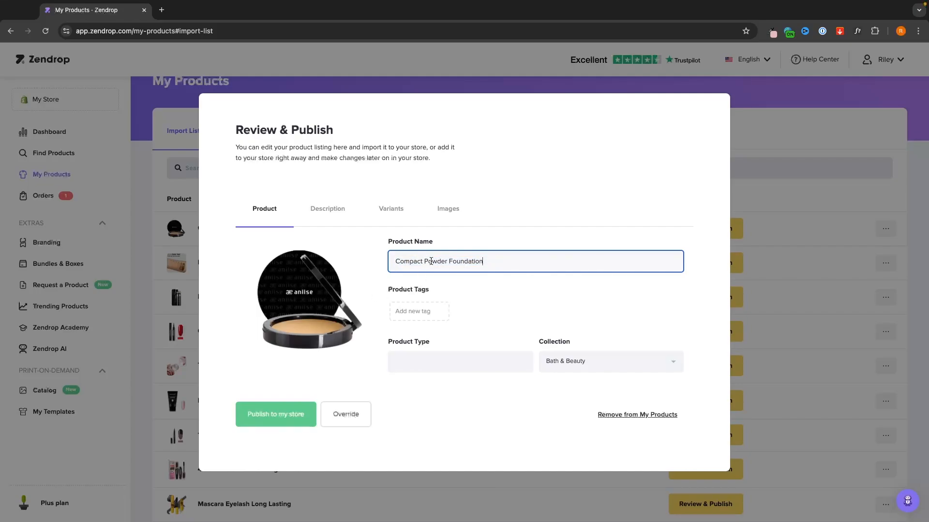
pyautogui.click(394, 262)
pyautogui.write('Aniise')
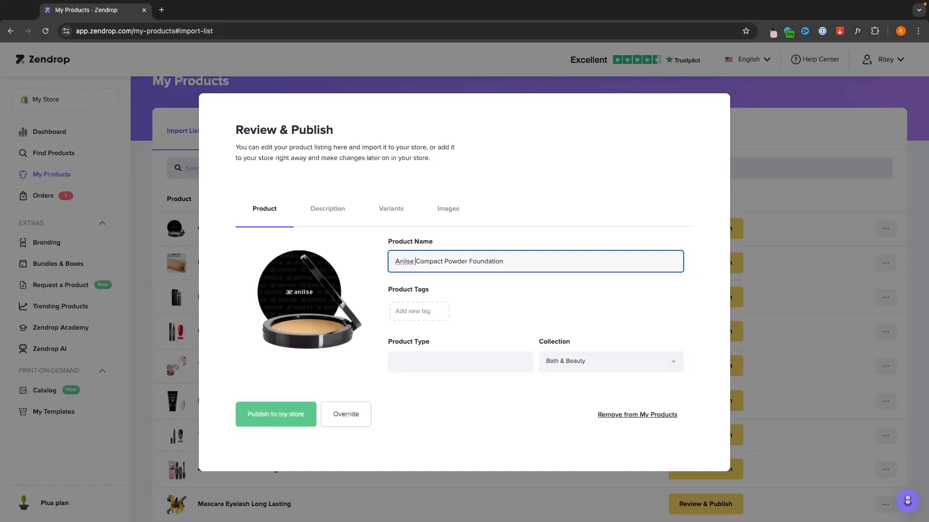
pyautogui.click(480, 289)
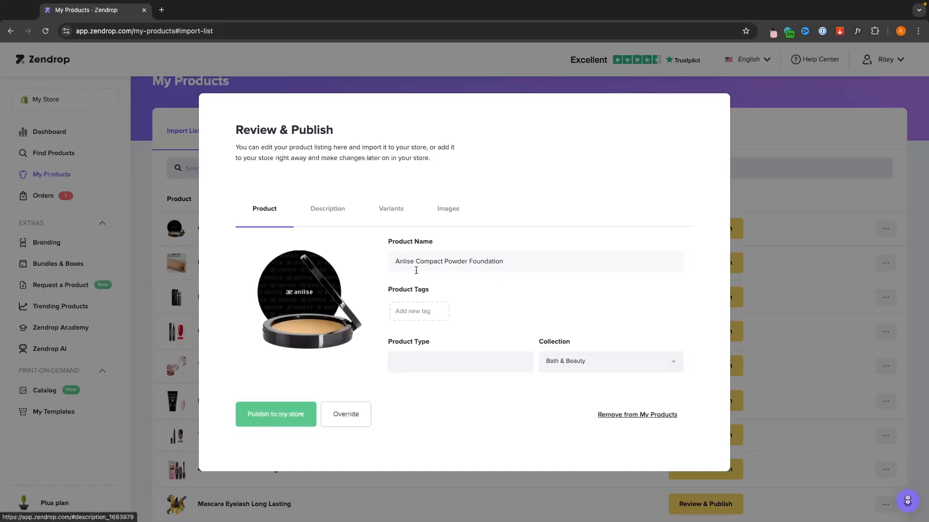
# Remove the extra blank lines between the first and second paragraphs of the foundation's description
pyautogui.click(321, 210)
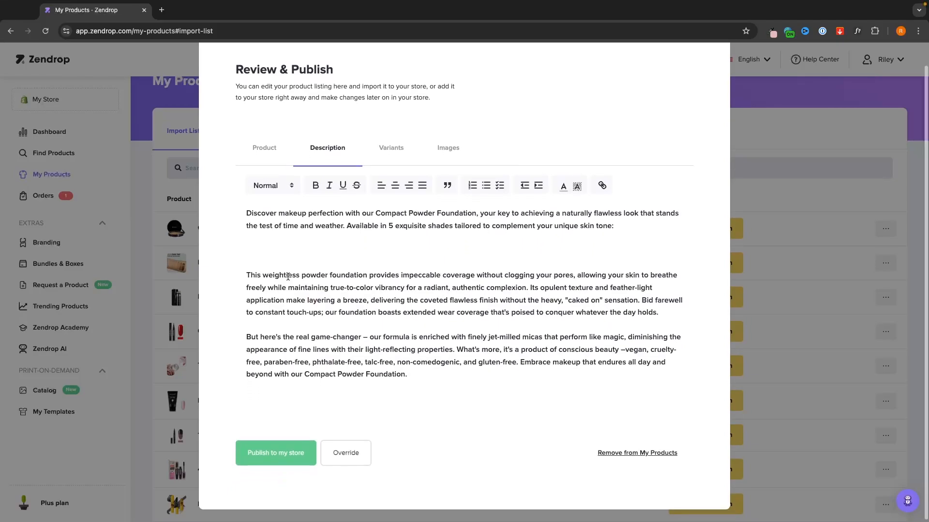
pyautogui.scroll(-1, 287, 277)
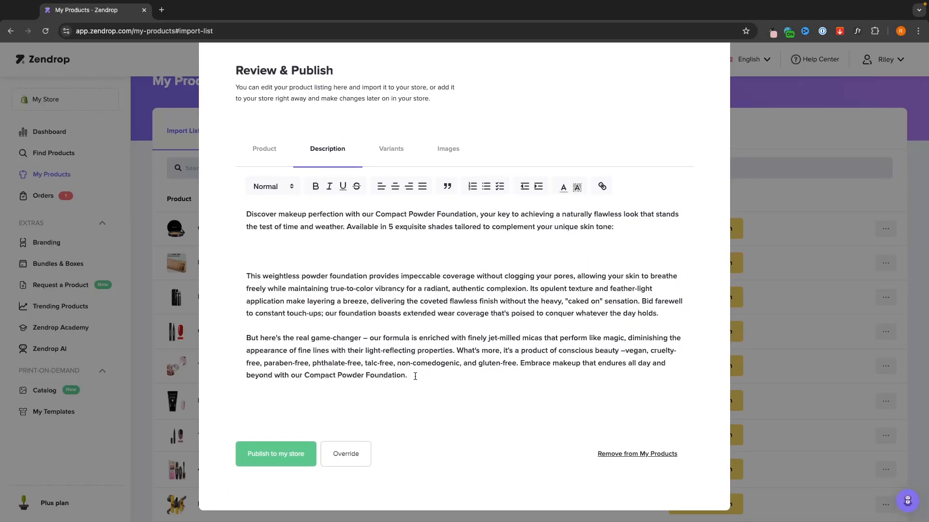
pyautogui.click(330, 255)
pyautogui.press('BackSpace')
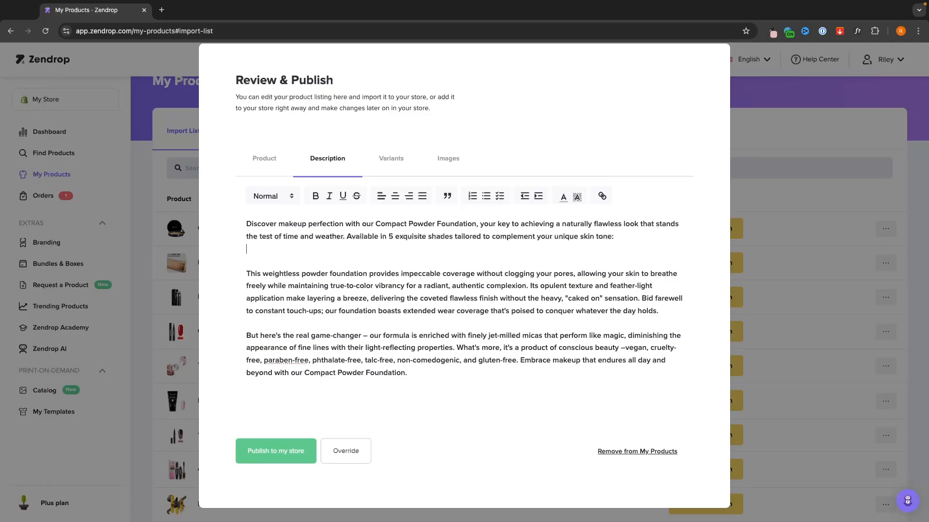
pyautogui.press('BackSpace')
pyautogui.press('super+a')
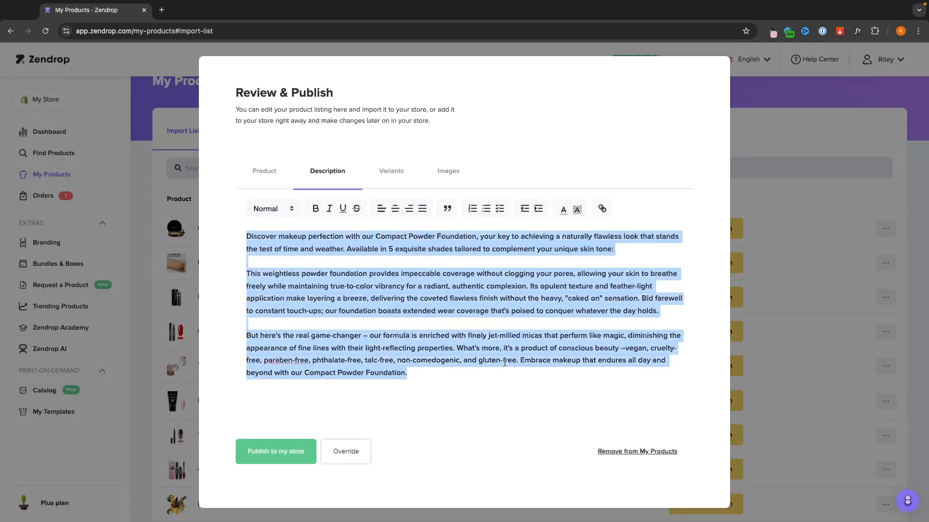
pyautogui.click(466, 383)
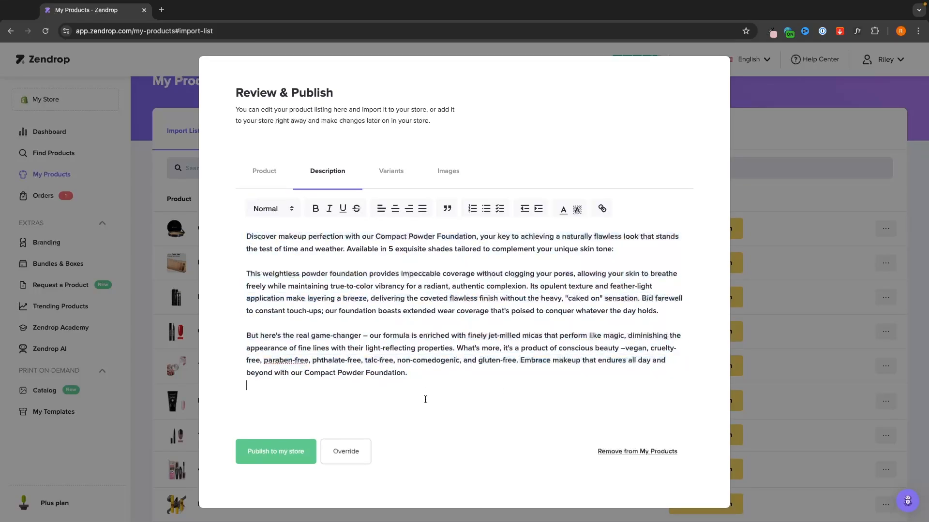
# Set the sales price of all five foundation variants to $49.99
pyautogui.click(398, 172)
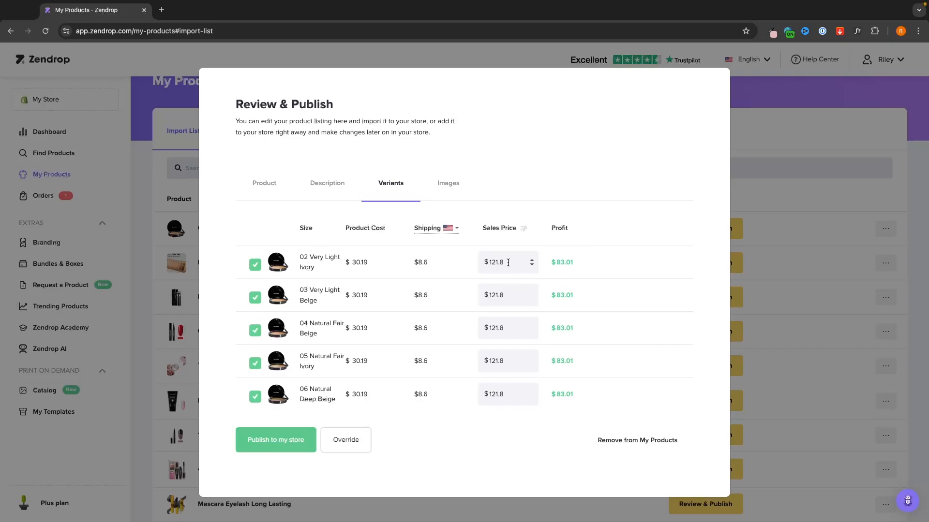
pyautogui.moveTo(505, 262); pyautogui.dragTo(482, 265)
pyautogui.write('49.99')
pyautogui.moveTo(508, 261); pyautogui.dragTo(452, 263)
pyautogui.press('super+c')
pyautogui.moveTo(511, 298); pyautogui.dragTo(473, 302)
pyautogui.press('super+v')
pyautogui.moveTo(509, 328); pyautogui.dragTo(464, 334)
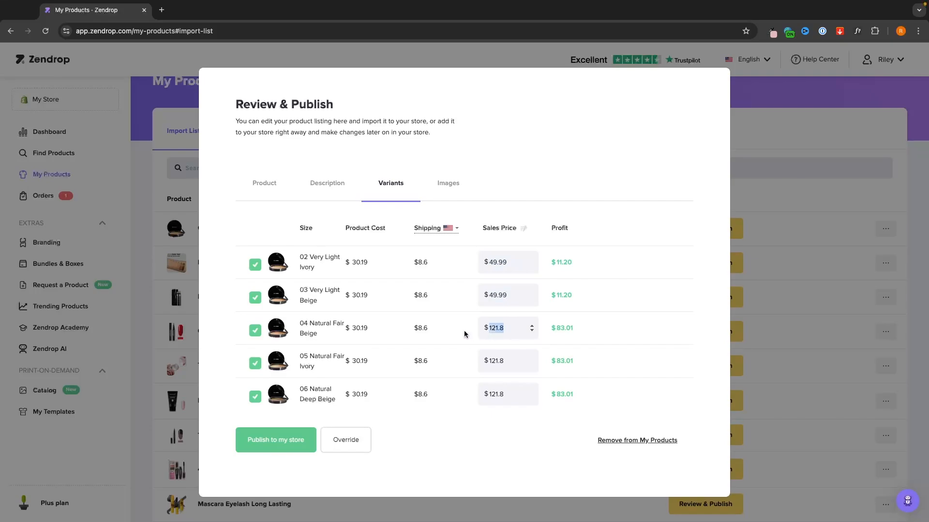
pyautogui.press('super+v')
pyautogui.moveTo(511, 361); pyautogui.dragTo(461, 363)
pyautogui.press('super+v')
pyautogui.moveTo(507, 394); pyautogui.dragTo(449, 397)
pyautogui.press('super+v')
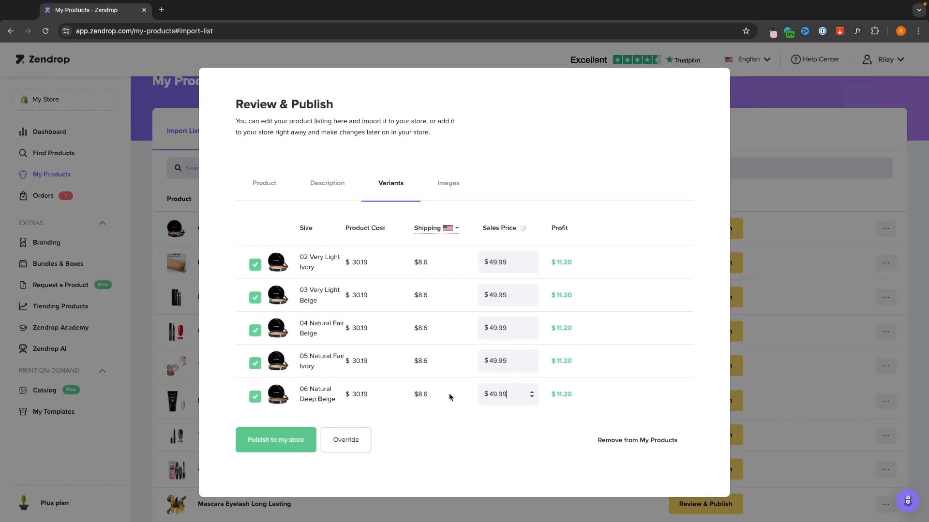
# Check the foundation's images, publish the product to the store, and reload the product list in the Shopify admin
pyautogui.click(438, 183)
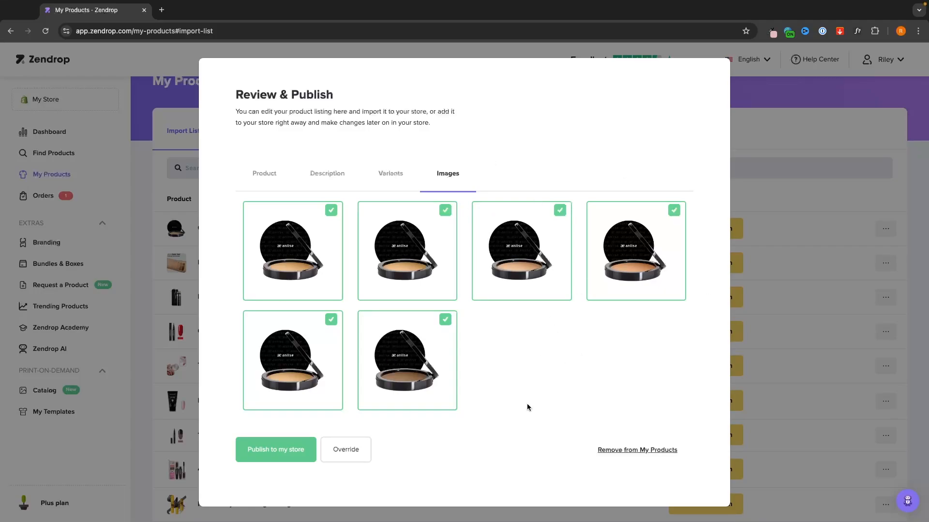
pyautogui.click(265, 458)
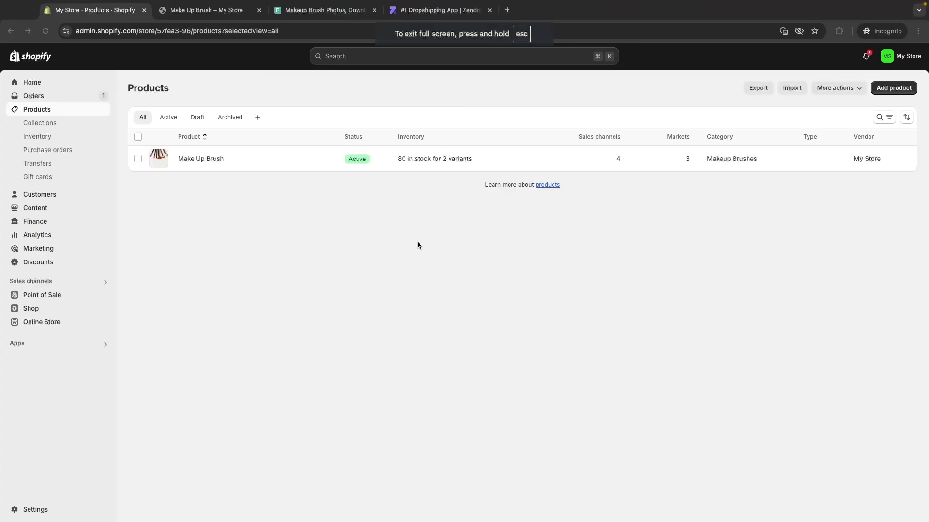
pyautogui.click(56, 84)
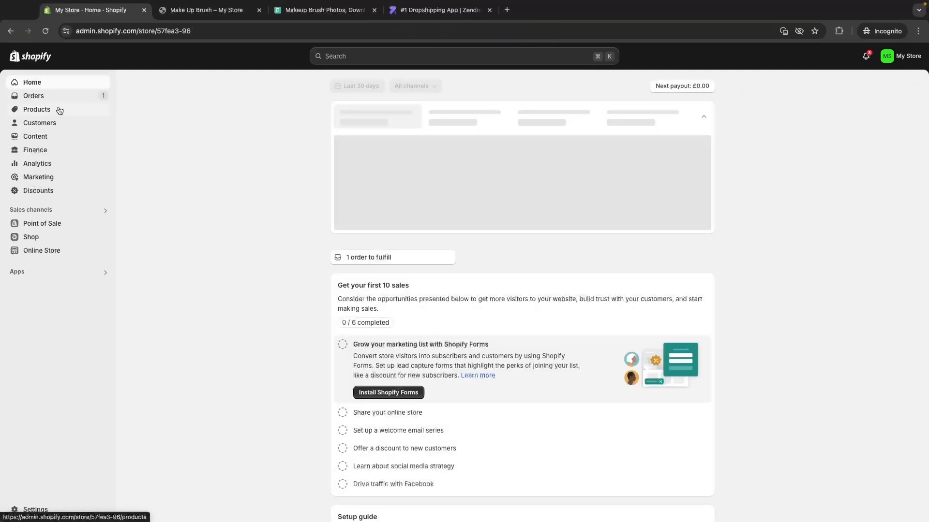
pyautogui.click(39, 111)
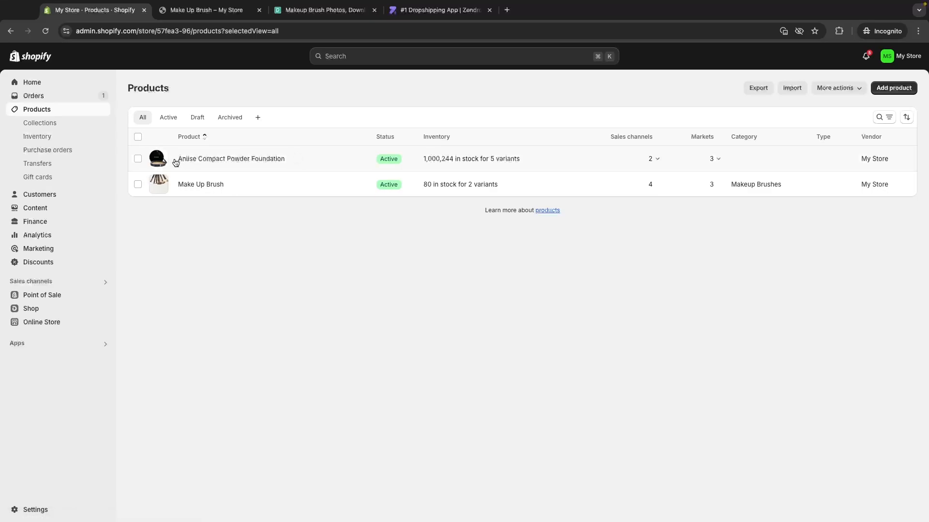
# Open Aniise Compact Powder Foundation in Shopify and review its description, media, variants, prices and stock
pyautogui.click(256, 160)
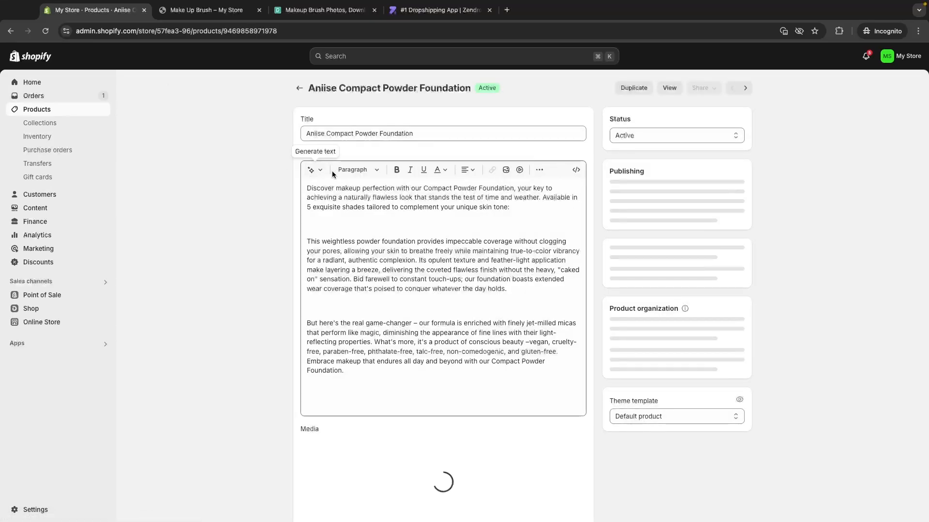
pyautogui.scroll(-3, 414, 297)
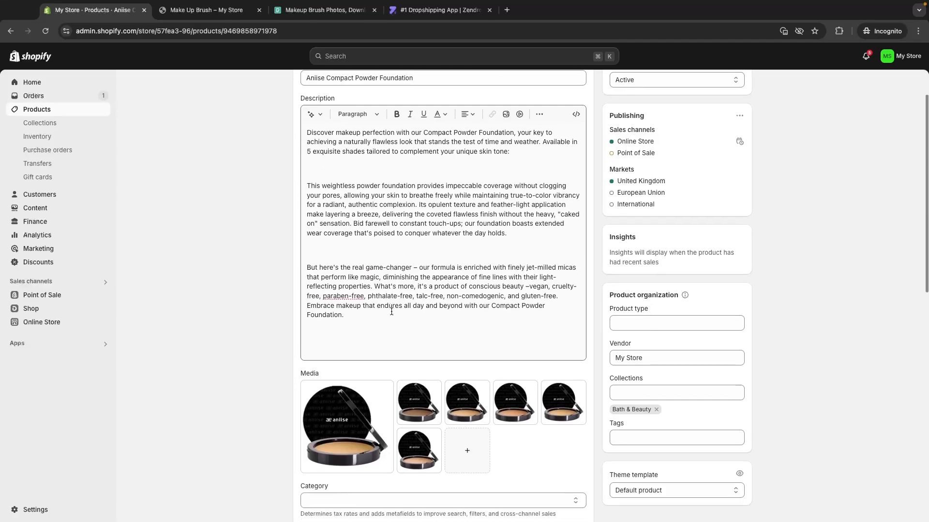
pyautogui.scroll(-4, 358, 356)
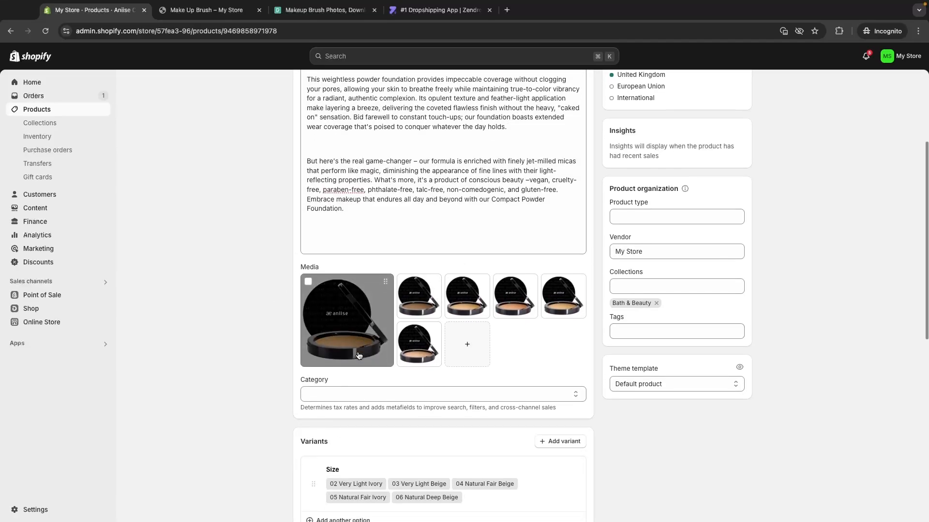
pyautogui.scroll(-3, 359, 356)
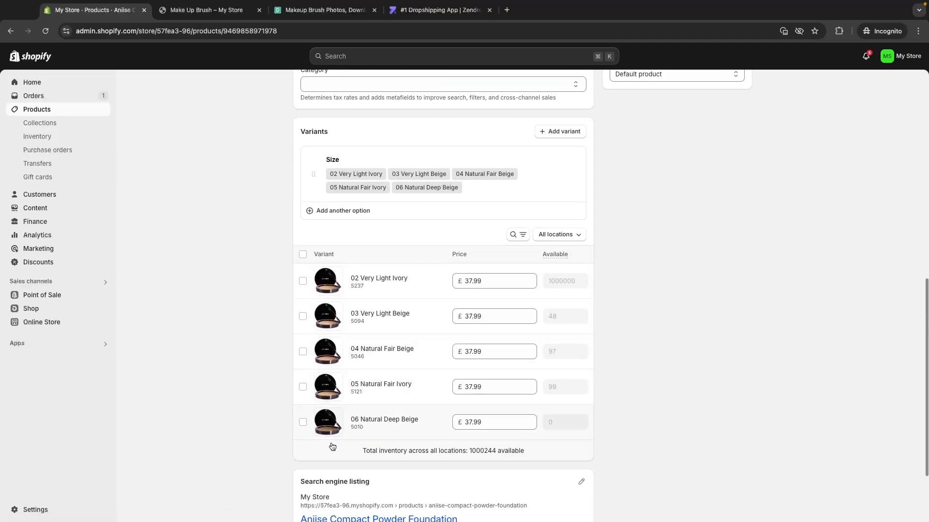
pyautogui.scroll(-1, 547, 358)
pyautogui.scroll(1, 562, 351)
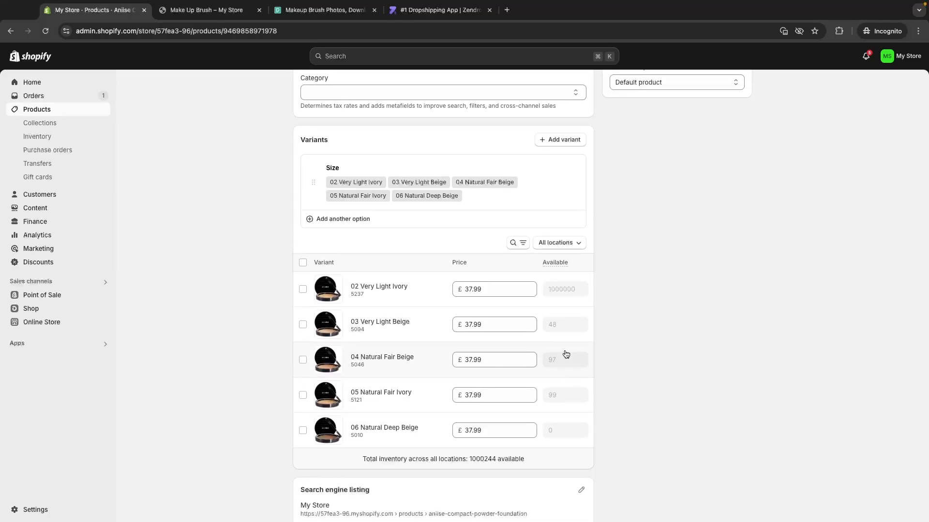
pyautogui.scroll(5, 566, 355)
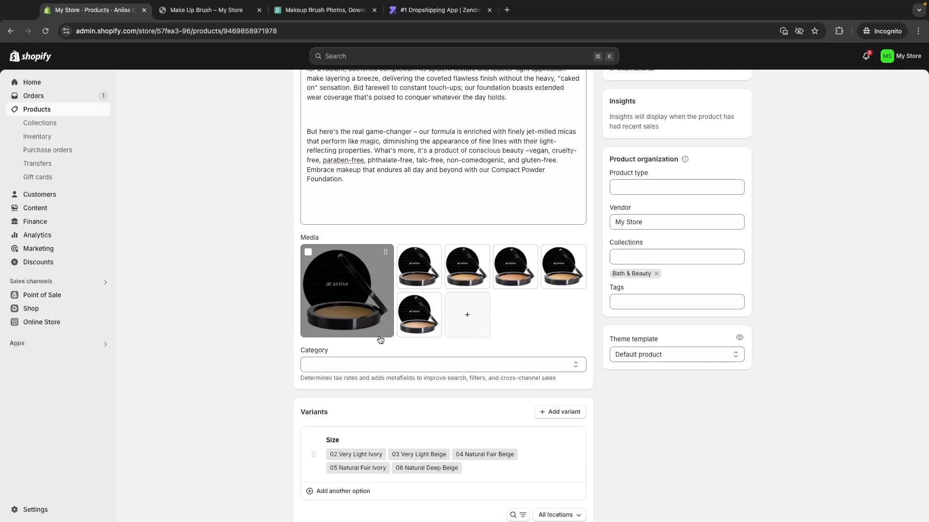
# Open the foundation's first media image at full size and take a screenshot cropped to the image's edges
pyautogui.click(365, 313)
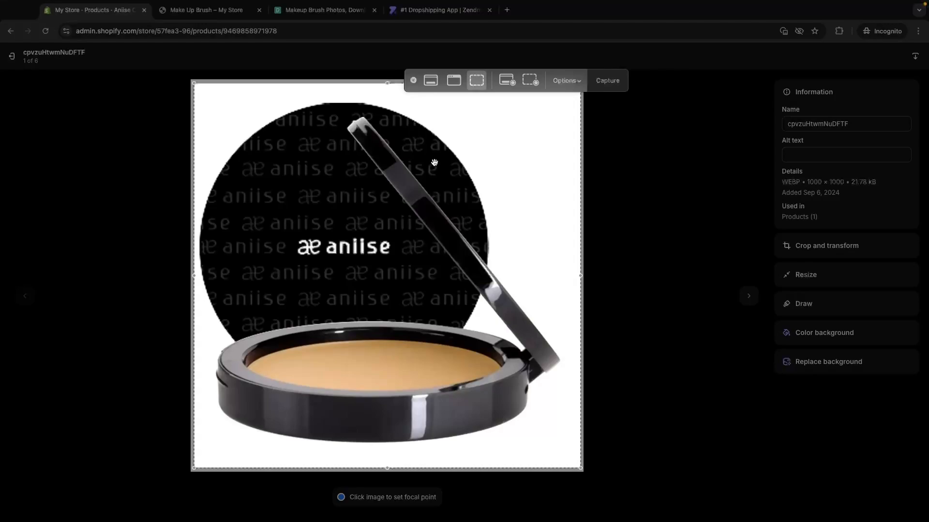
pyautogui.moveTo(390, 81); pyautogui.dragTo(390, 79)
pyautogui.press('super+shift+5')
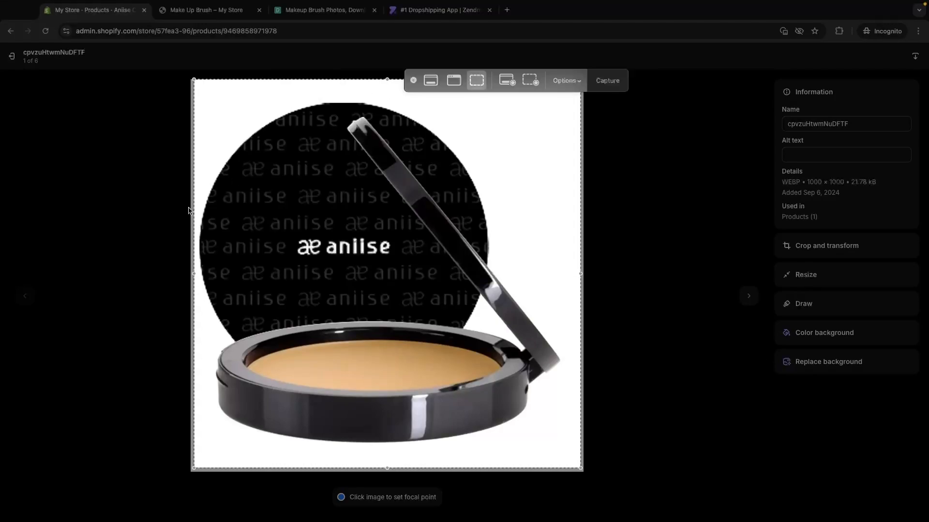
pyautogui.moveTo(192, 207); pyautogui.dragTo(190, 207)
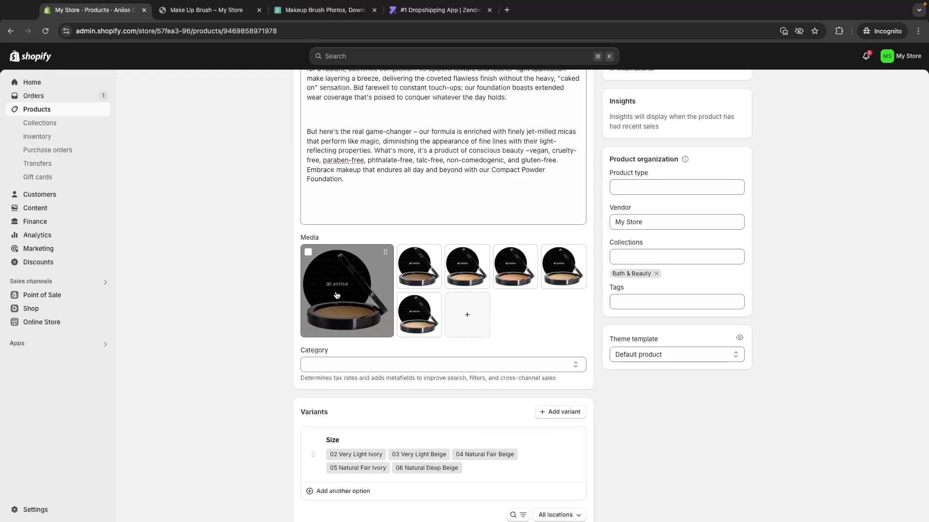
# Open the foundation's second media image, capture it as a screenshot, and close its Preview window
pyautogui.click(419, 268)
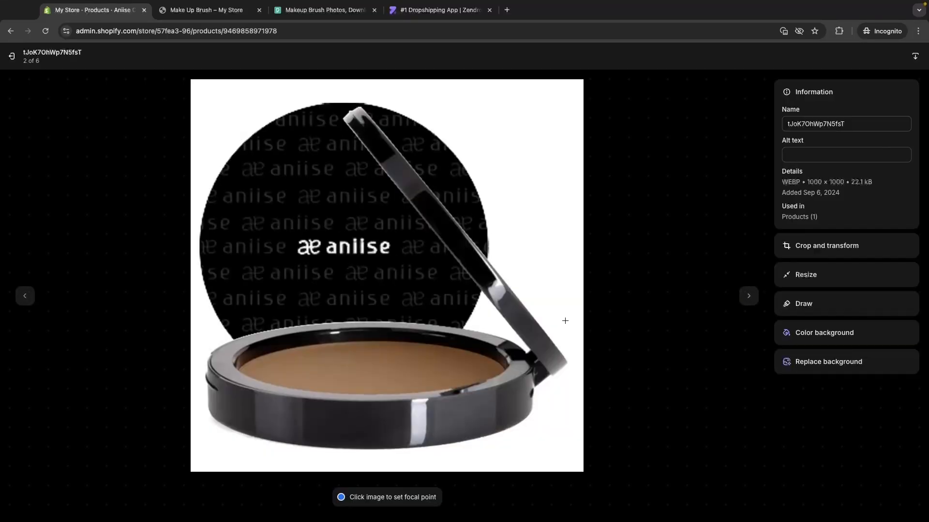
pyautogui.press('super+shift+5')
pyautogui.press('Return')
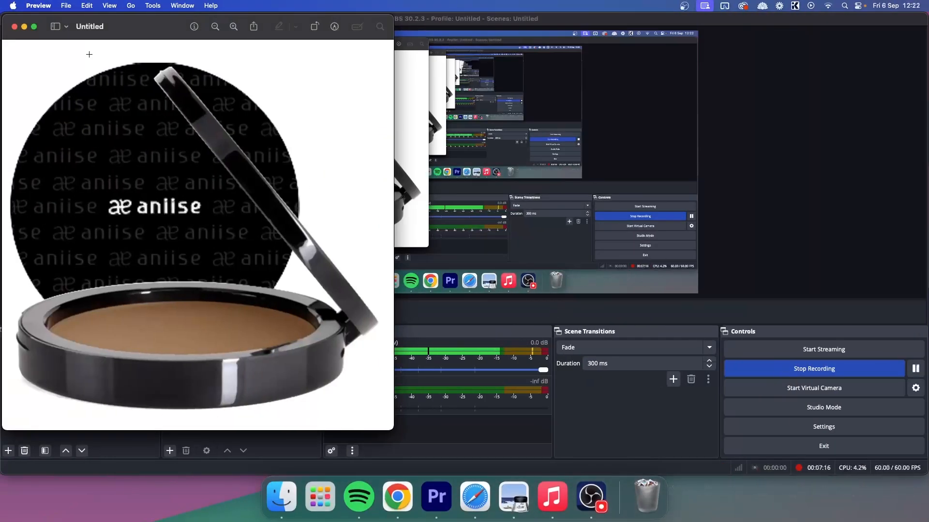
pyautogui.click(14, 26)
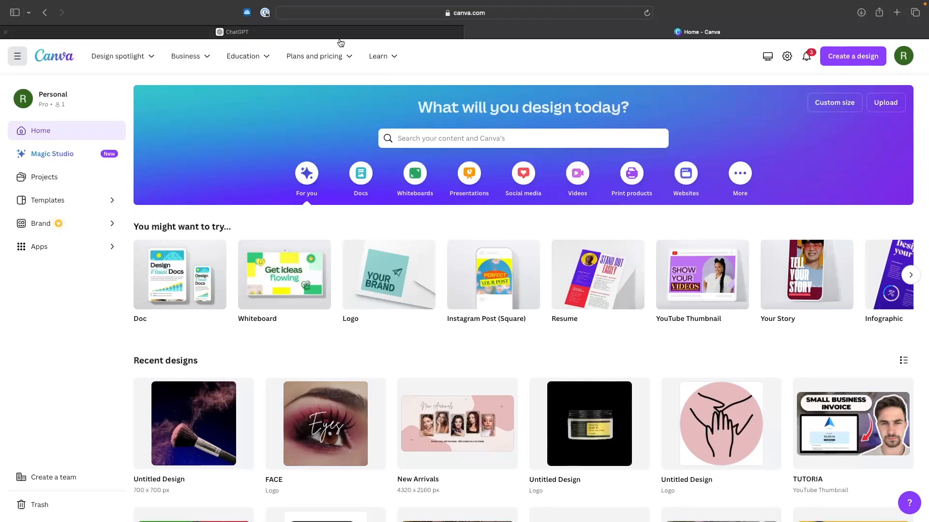
# Switch to Canva, look at the Canva Pro plan page, and return to the Canva home page
pyautogui.click(315, 56)
pyautogui.click(257, 138)
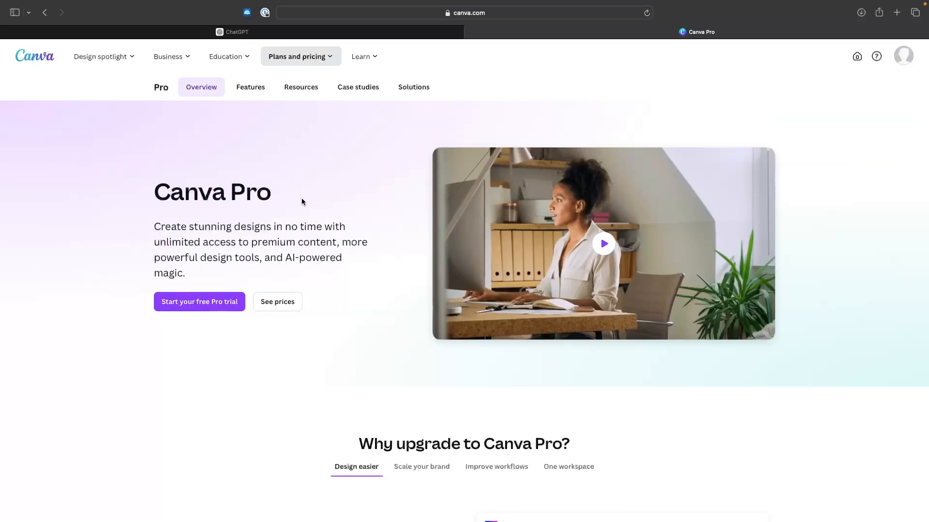
pyautogui.moveTo(232, 195); pyautogui.dragTo(301, 194)
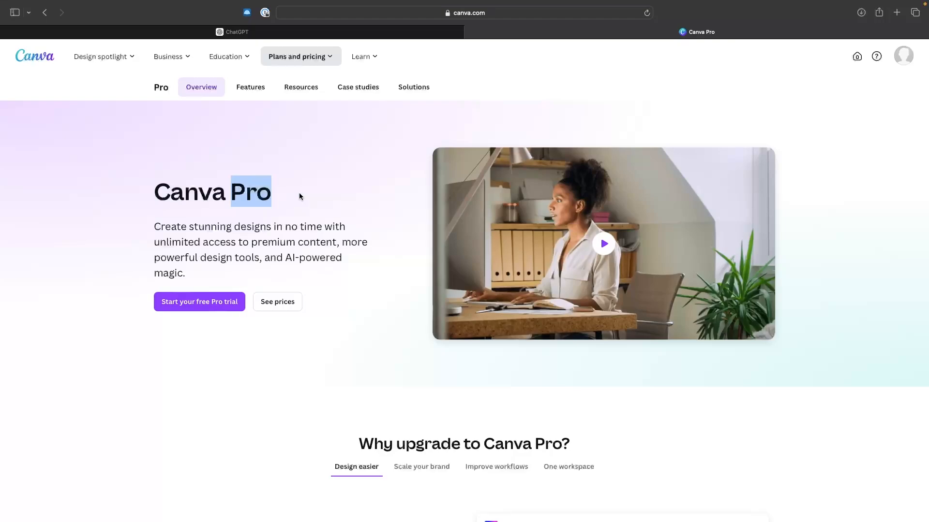
pyautogui.click(43, 59)
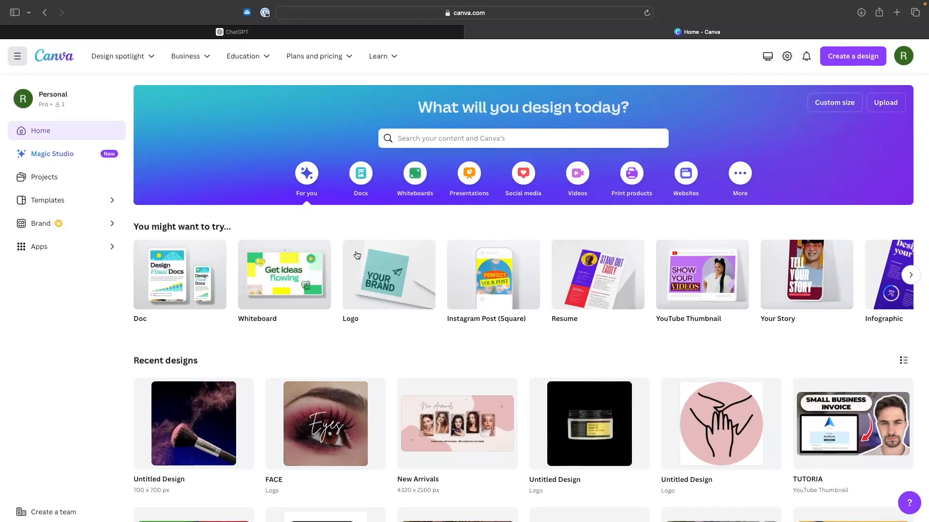
# Create a new custom-size Canva design measuring 700 × 700 px
pyautogui.click(859, 61)
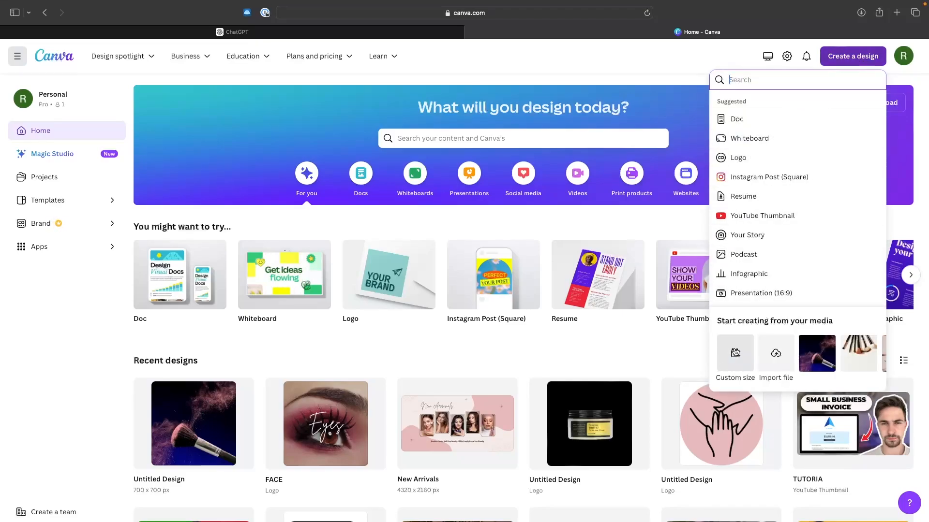
pyautogui.click(734, 356)
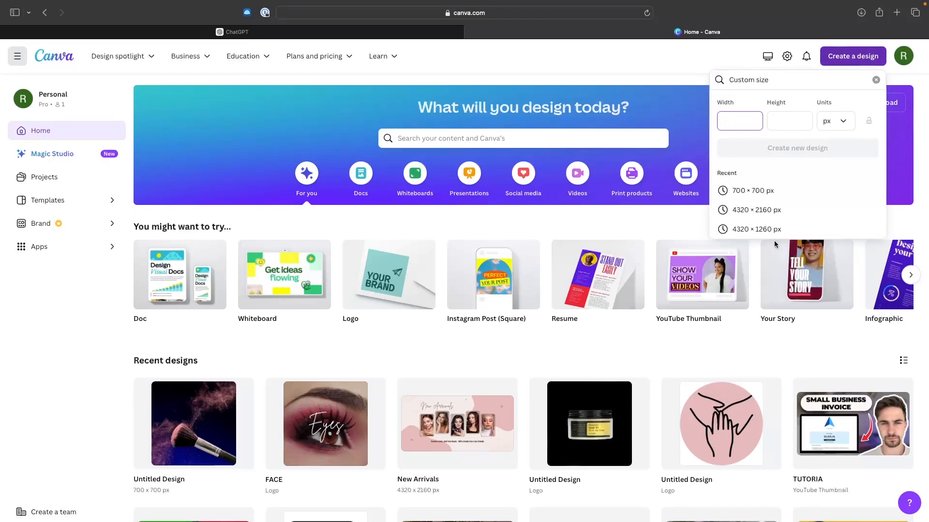
pyautogui.write('700')
pyautogui.click(804, 122)
pyautogui.write('700')
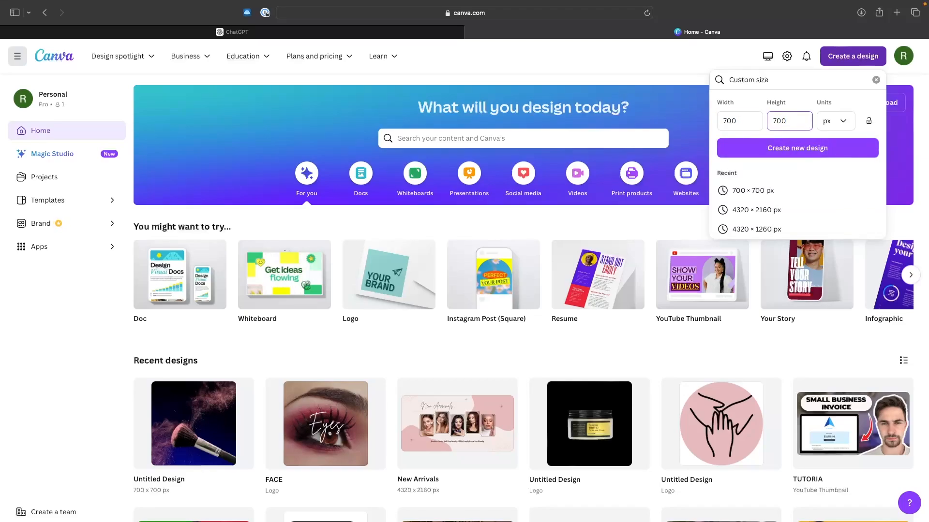
pyautogui.click(789, 155)
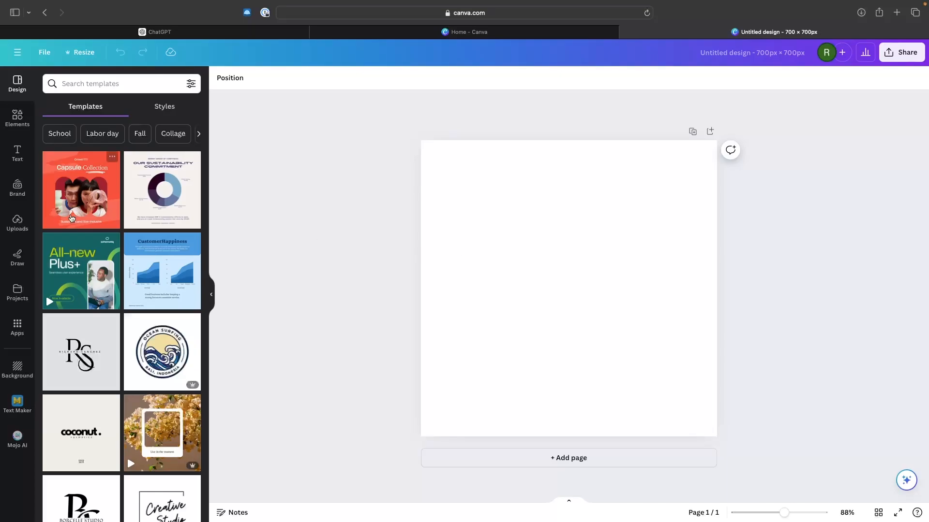
# Upload the six foundation screenshots, files 1 to 6, from the Documents folder to the Canva uploads
pyautogui.click(20, 231)
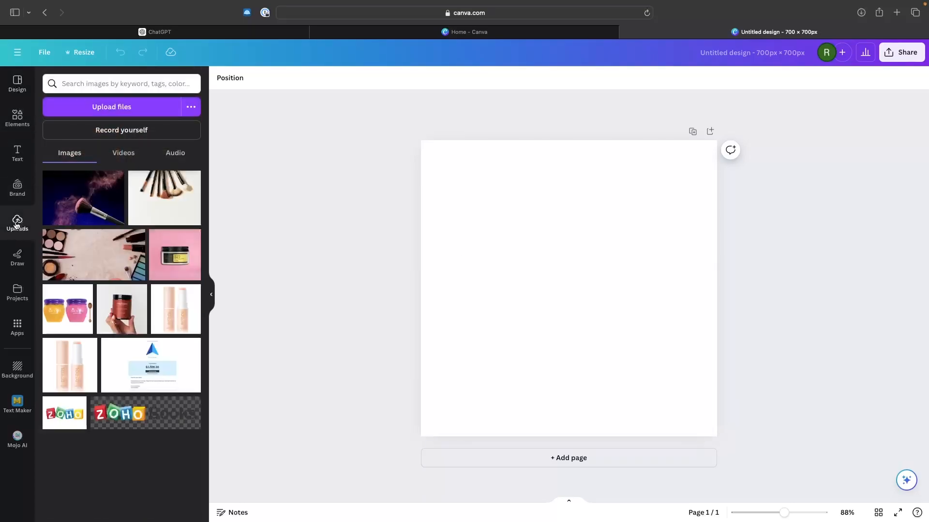
pyautogui.click(111, 106)
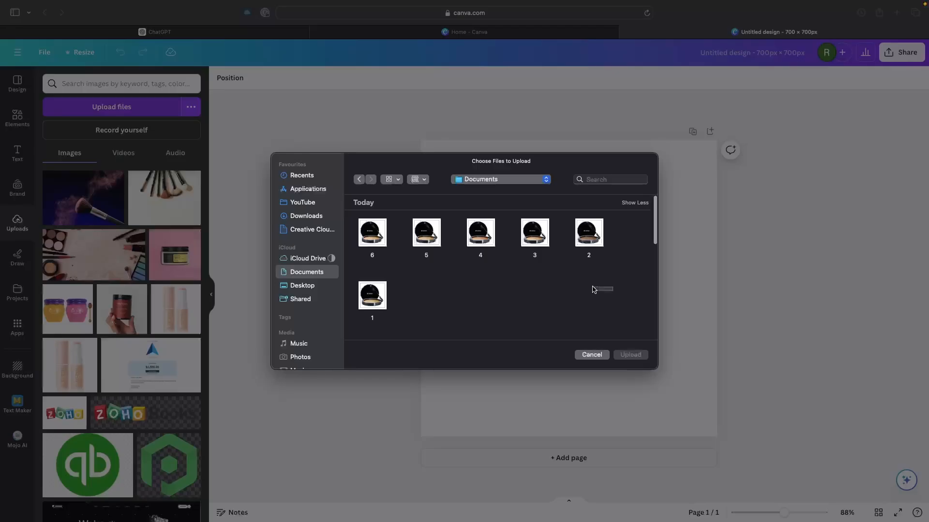
pyautogui.moveTo(594, 289); pyautogui.dragTo(364, 234)
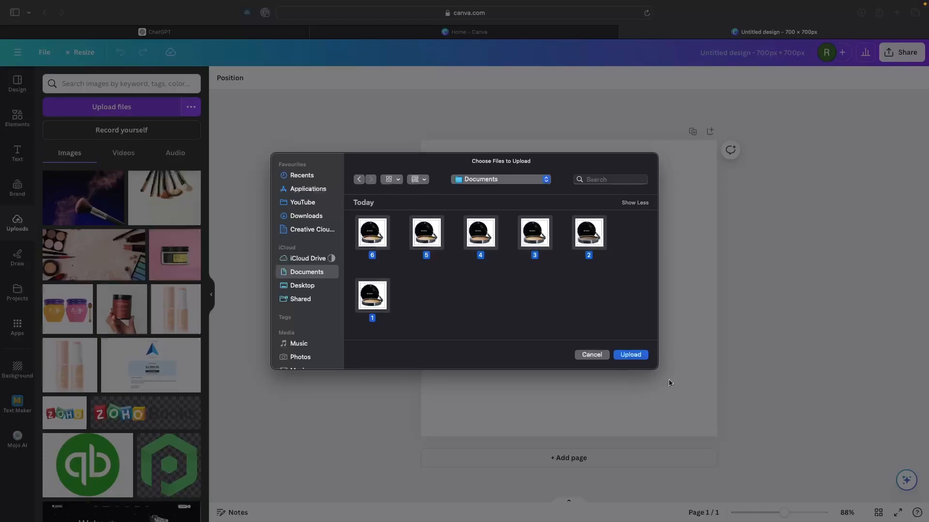
pyautogui.click(642, 358)
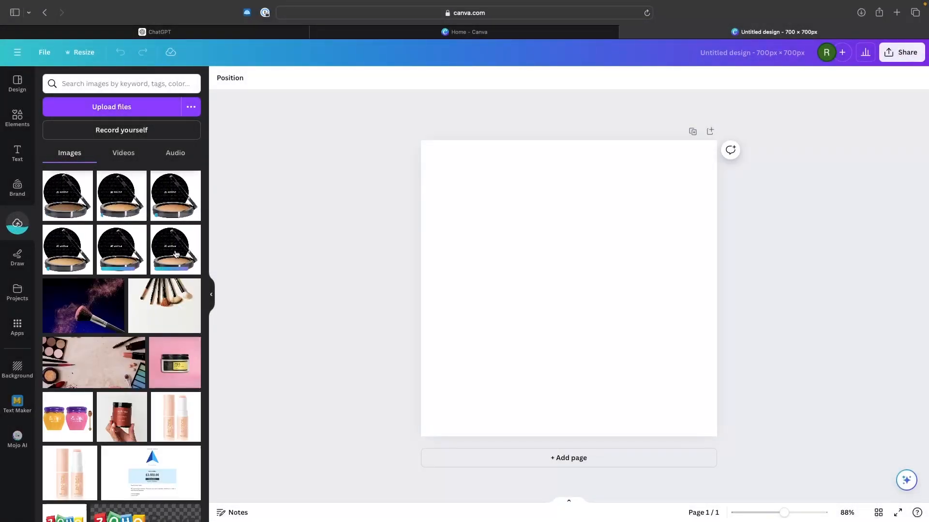
# Place the Very Light Ivory foundation image on the page and enlarge it from the page's upper-left corner to fill the whole page
pyautogui.click(176, 254)
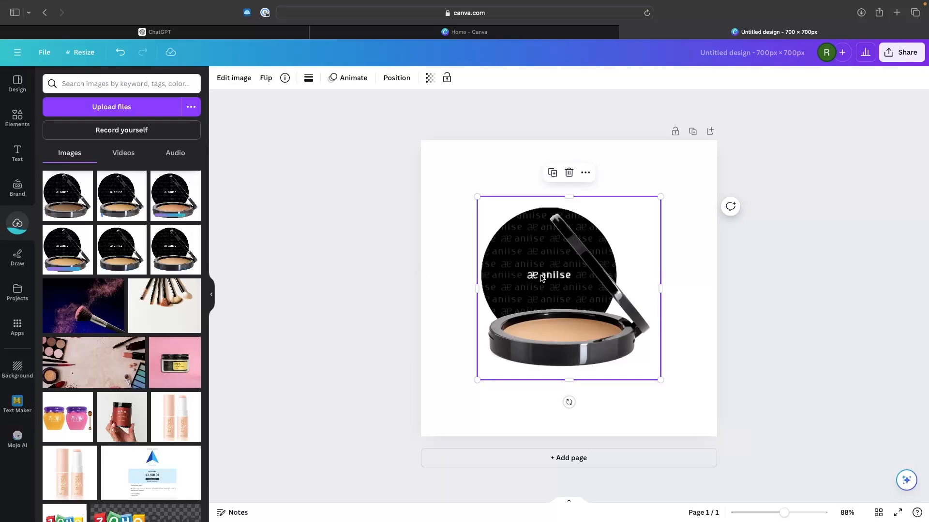
pyautogui.moveTo(539, 271); pyautogui.dragTo(482, 216)
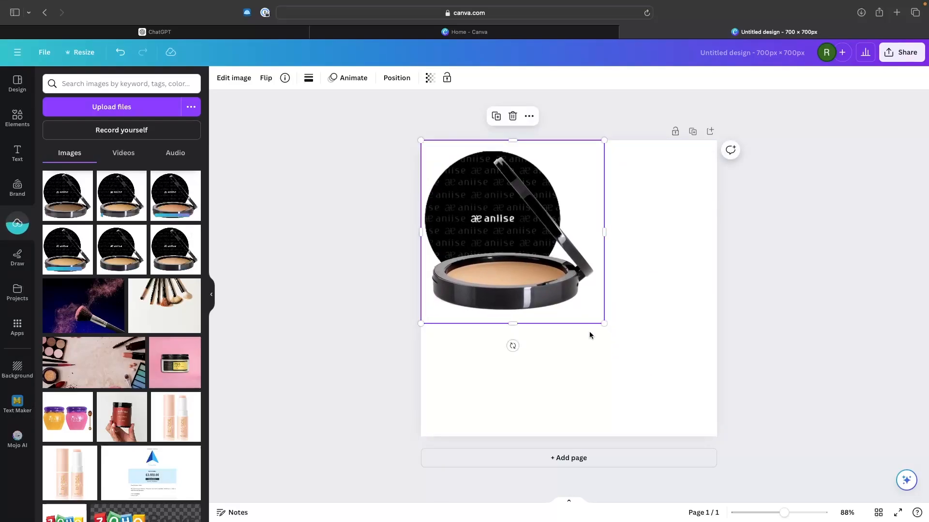
pyautogui.moveTo(604, 326); pyautogui.dragTo(721, 434)
pyautogui.click(774, 410)
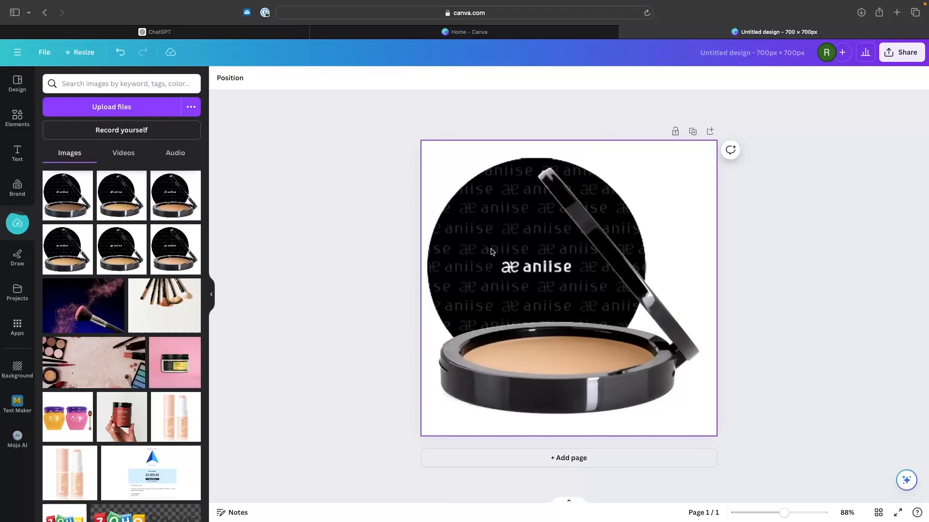
# Remove the background of the placed foundation image with BG Remover
pyautogui.click(525, 224)
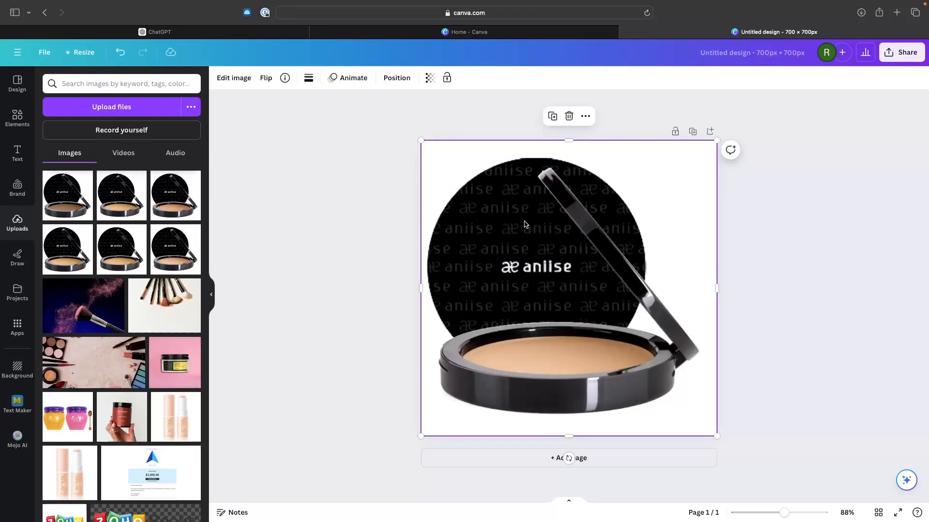
pyautogui.click(235, 84)
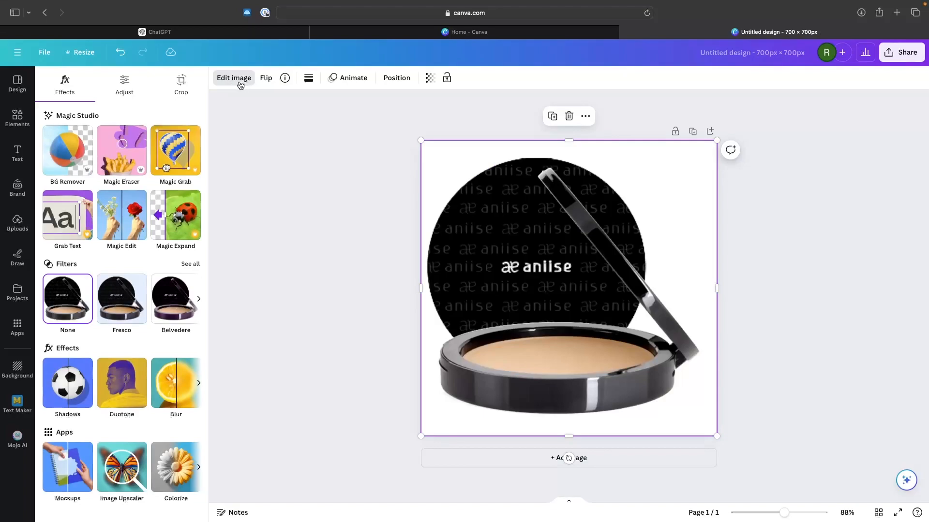
pyautogui.click(83, 128)
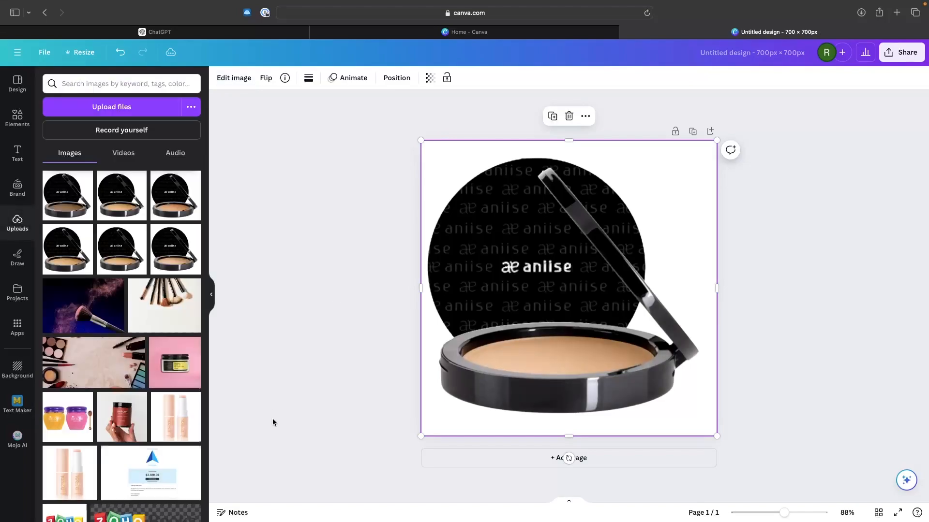
# Download the design as a PNG with a transparent background and view the downloaded file in Preview
pyautogui.click(904, 51)
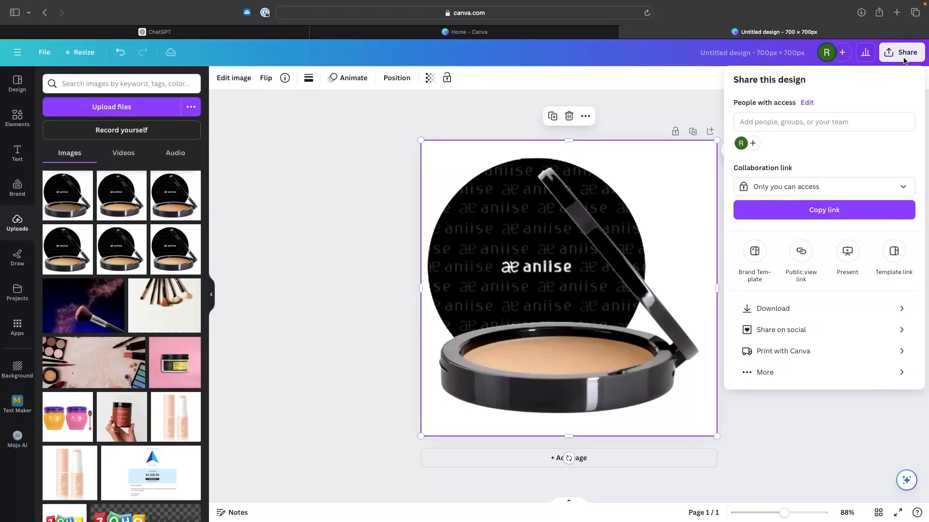
pyautogui.click(768, 312)
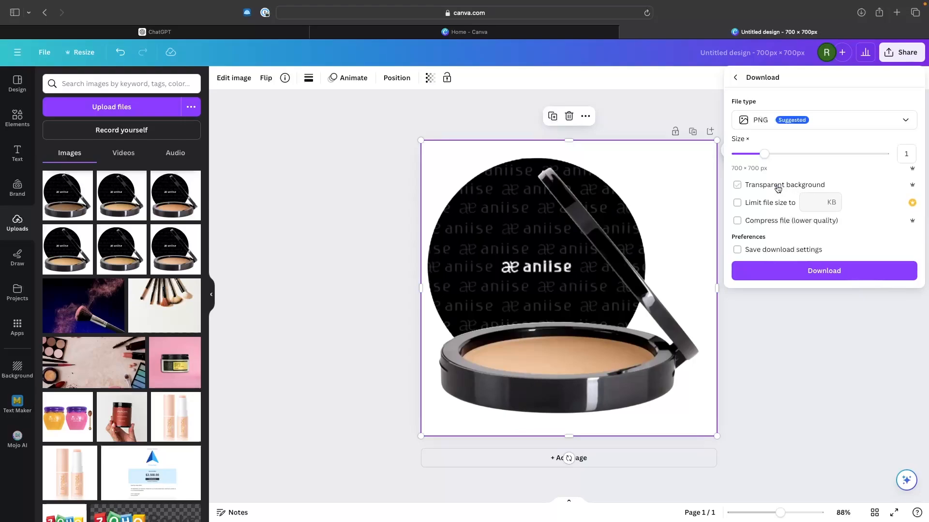
pyautogui.click(778, 188)
pyautogui.click(813, 262)
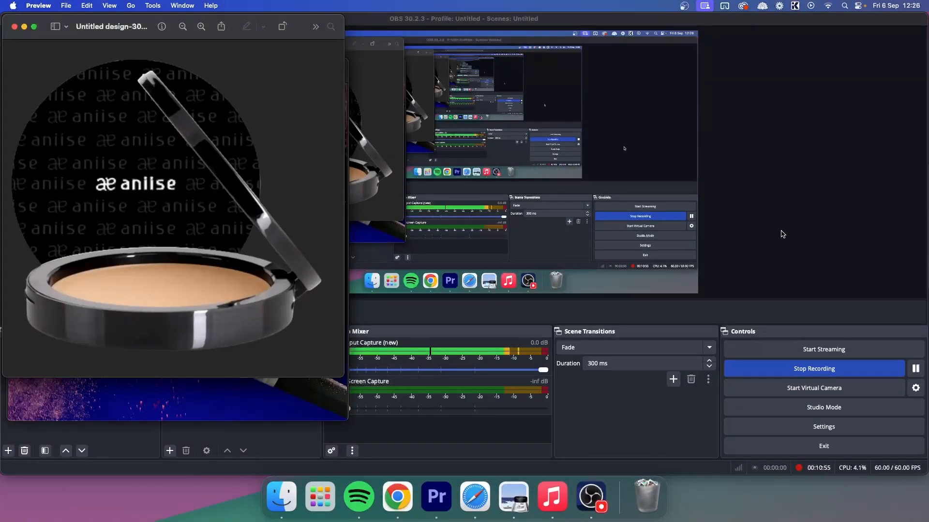
pyautogui.moveTo(245, 36); pyautogui.dragTo(325, 75)
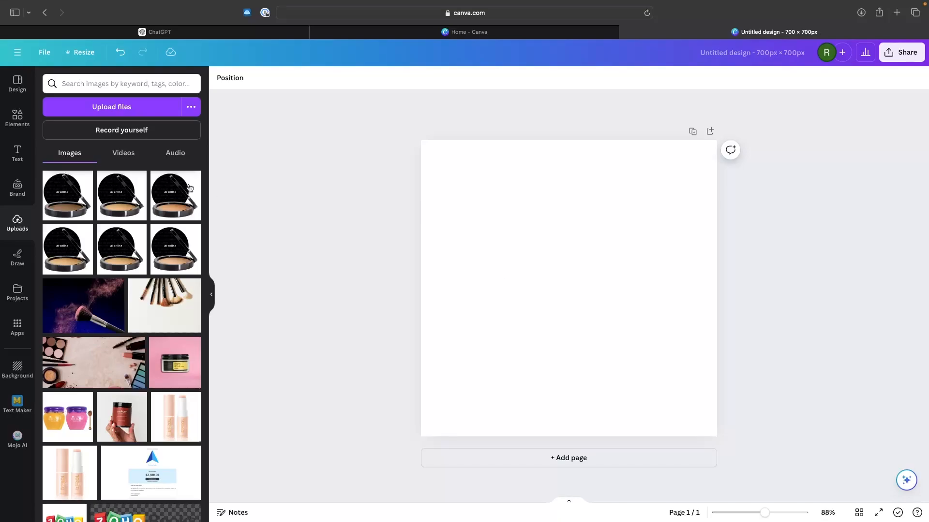
# Place the next uploaded foundation image on the blank page and align it with the page's upper-left corner
pyautogui.click(124, 246)
pyautogui.moveTo(574, 272); pyautogui.dragTo(517, 216)
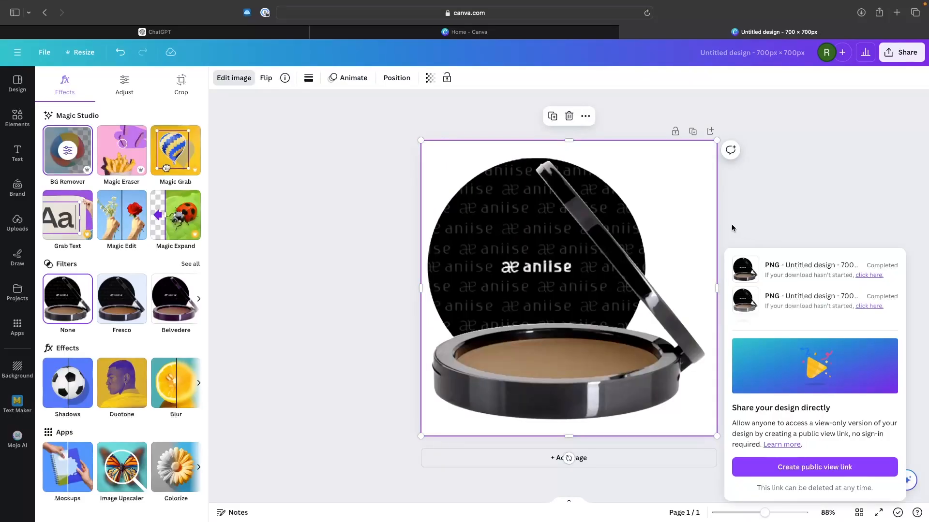
# Switch to the foundation product in Shopify, select all six of its media images and remove them
pyautogui.hotkey('ctrl', 'Right')
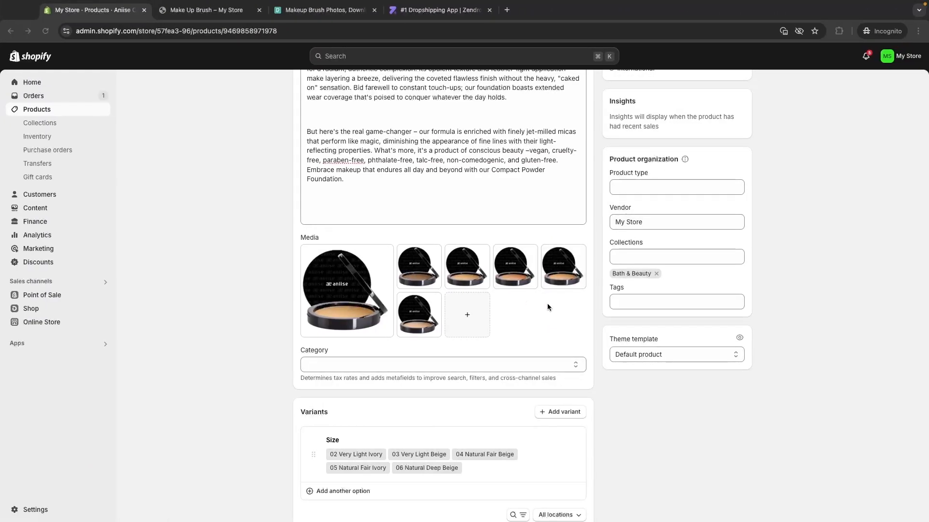
pyautogui.scroll(-1, 547, 307)
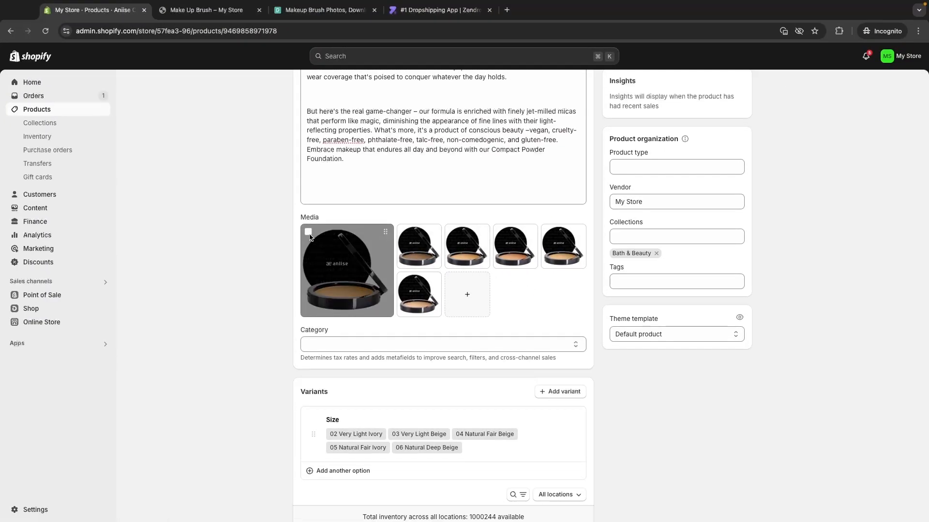
pyautogui.click(308, 233)
pyautogui.click(405, 232)
pyautogui.click(453, 232)
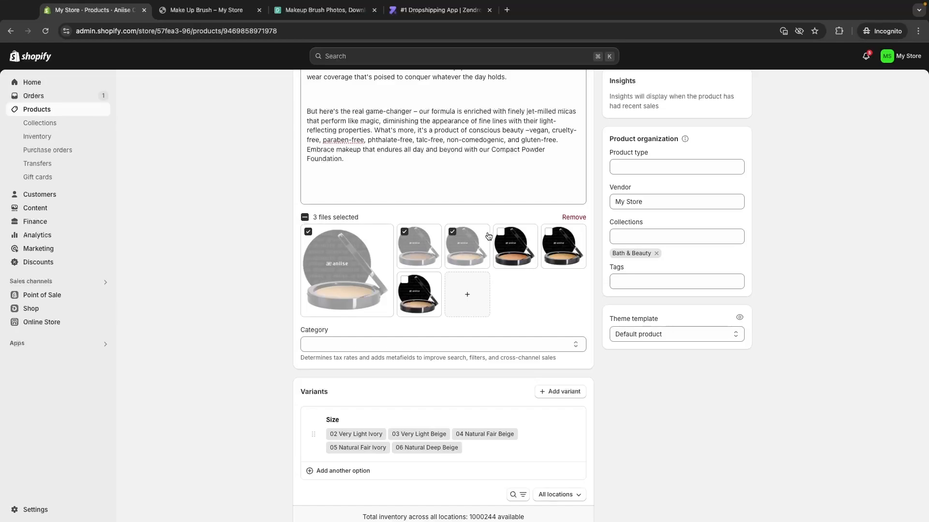
pyautogui.click(501, 233)
pyautogui.click(548, 232)
pyautogui.click(404, 280)
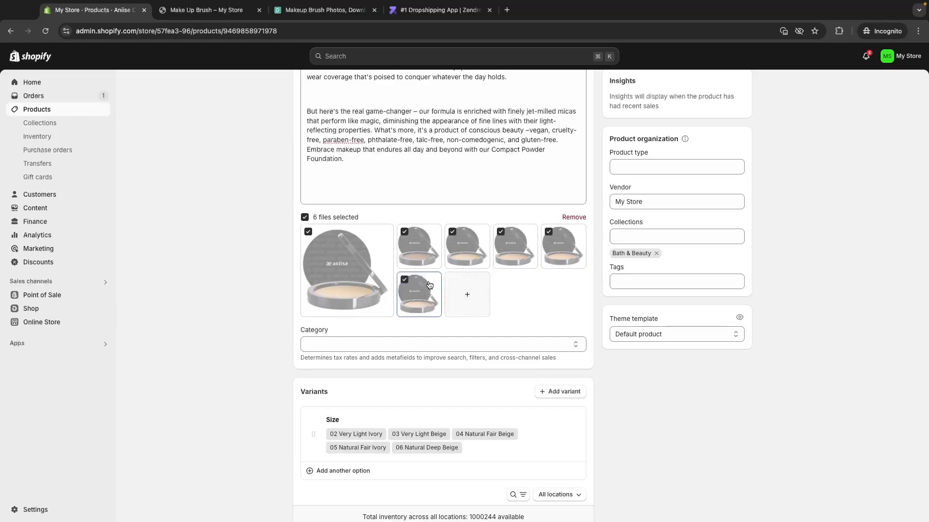
pyautogui.click(573, 217)
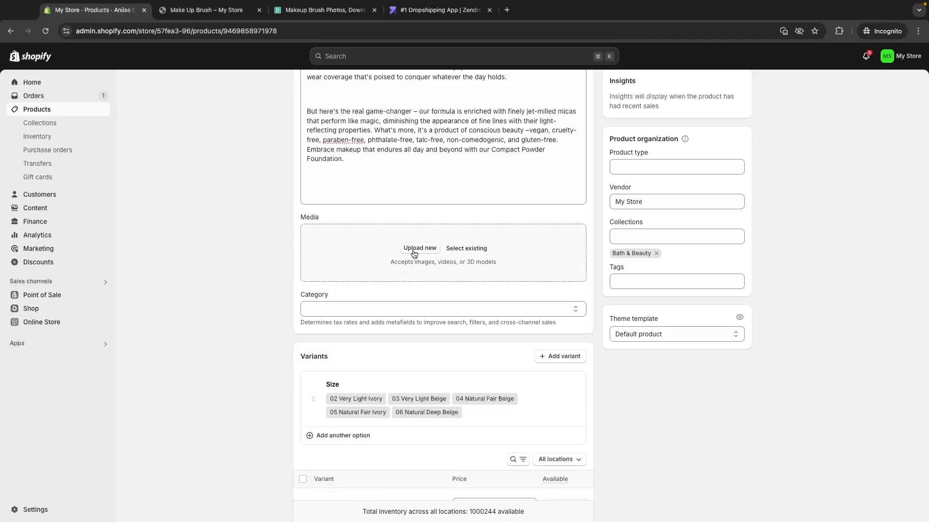
# Upload the six edited foundation PNGs, Untitled design-30 to Untitled design-35, from Downloads to the product's media
pyautogui.click(414, 253)
pyautogui.scroll(-5, 415, 253)
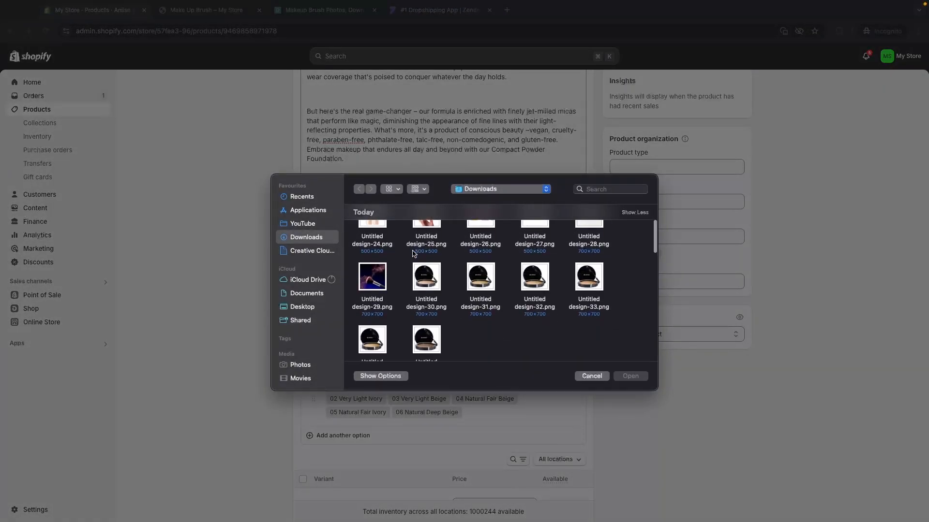
pyautogui.moveTo(625, 271); pyautogui.dragTo(410, 269)
pyautogui.click(631, 377)
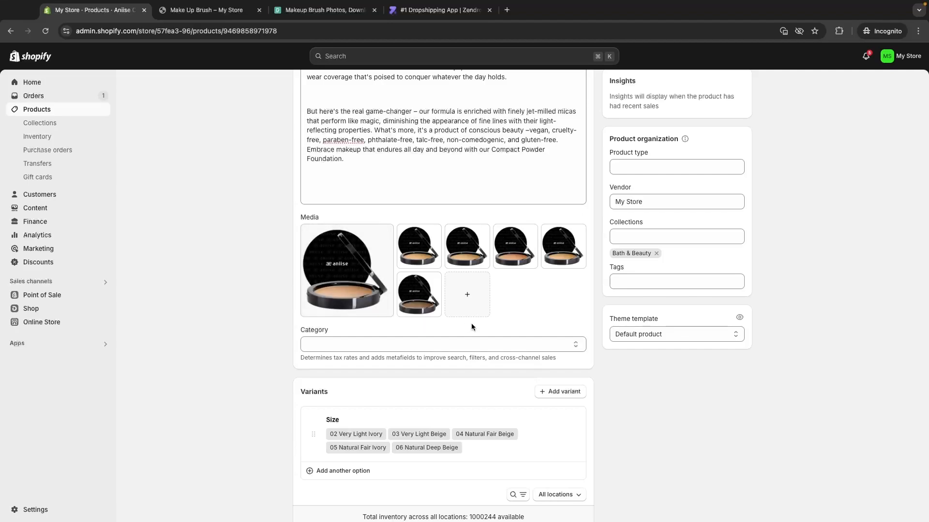
# Review the foundation's shade variants and open the image selection for the 02 Very Light Ivory variant
pyautogui.scroll(-3, 539, 310)
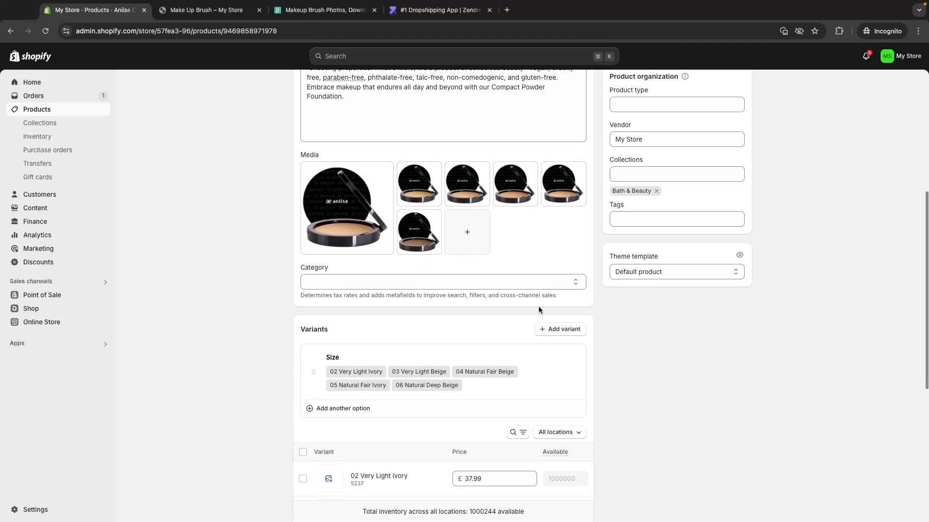
pyautogui.scroll(-3, 540, 310)
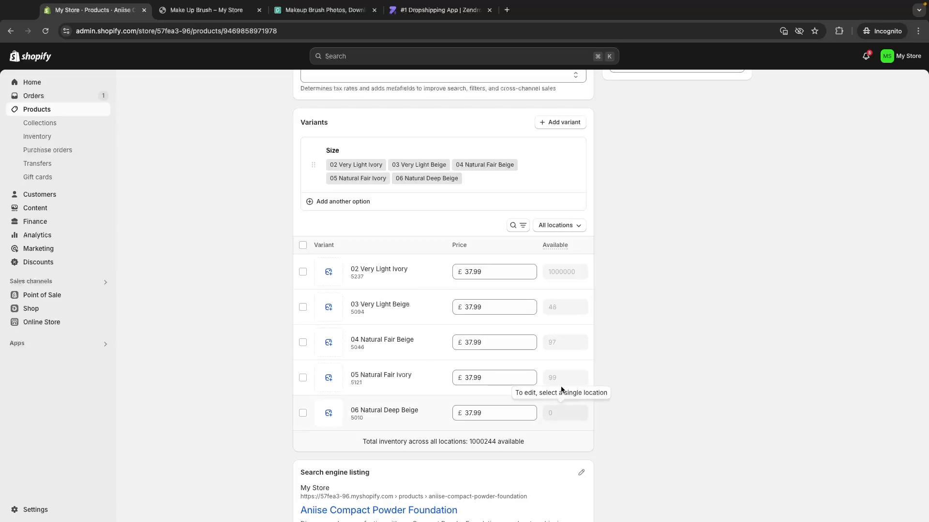
pyautogui.scroll(4, 468, 240)
pyautogui.scroll(-2, 425, 212)
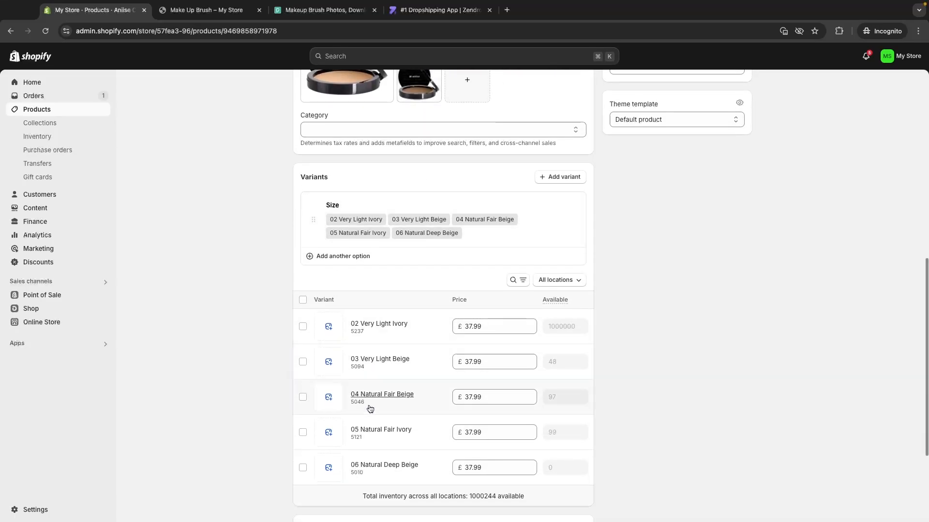
pyautogui.scroll(1, 384, 377)
pyautogui.scroll(-1, 387, 366)
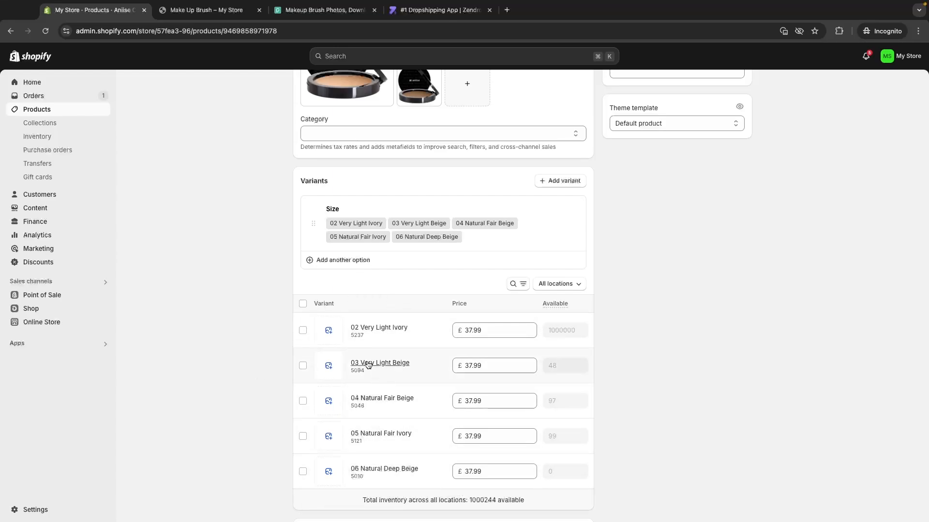
pyautogui.click(336, 333)
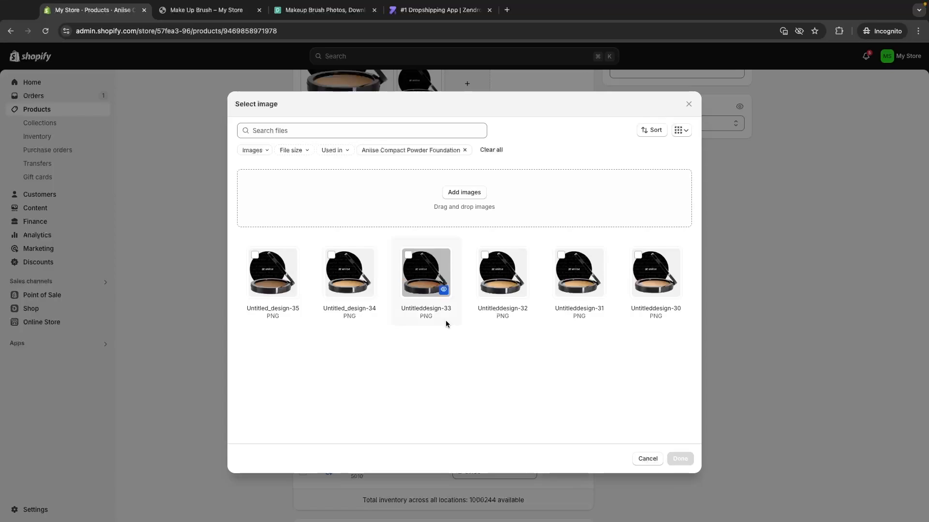
# Switch to Zendrop, examine the image and availability of each Compact Powder Foundation shade, and return to Shopify
pyautogui.hotkey('ctrl', 'Right')
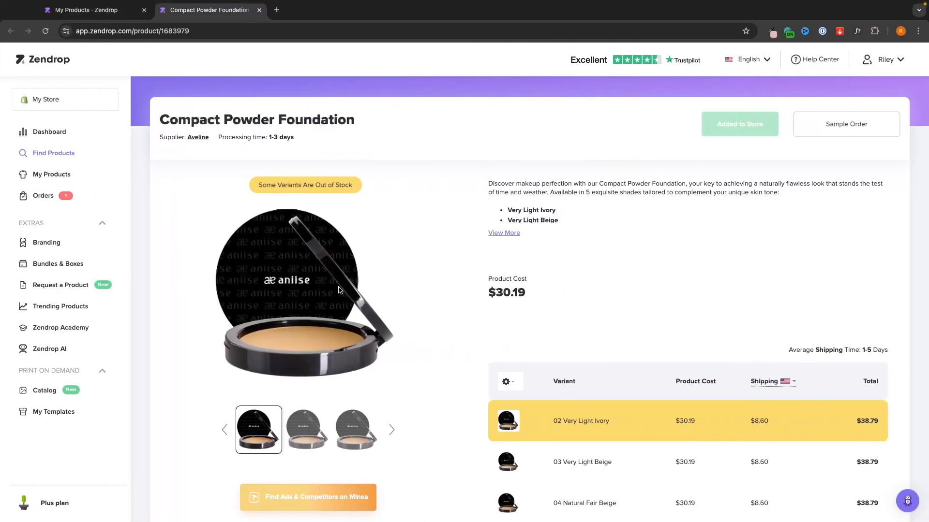
pyautogui.scroll(-2, 359, 338)
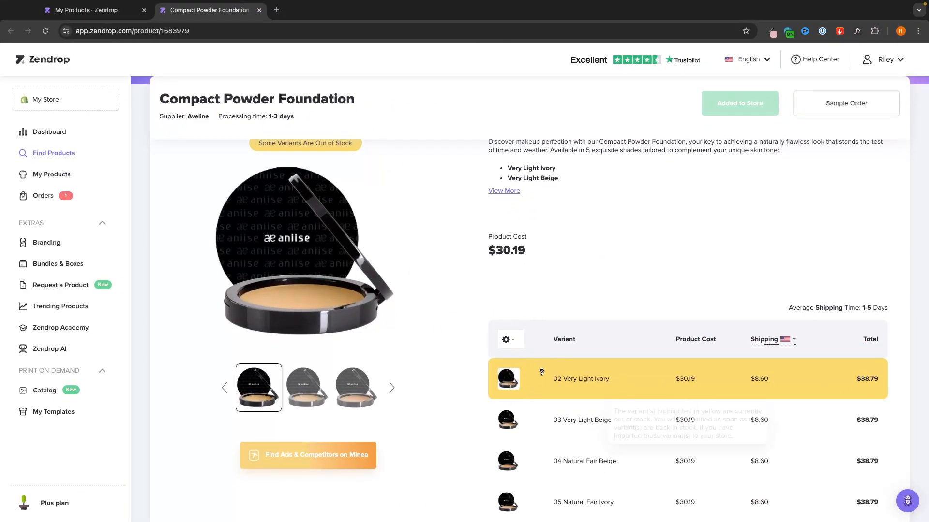
pyautogui.moveTo(561, 382)
pyautogui.scroll(-5, 561, 381)
pyautogui.moveTo(559, 447)
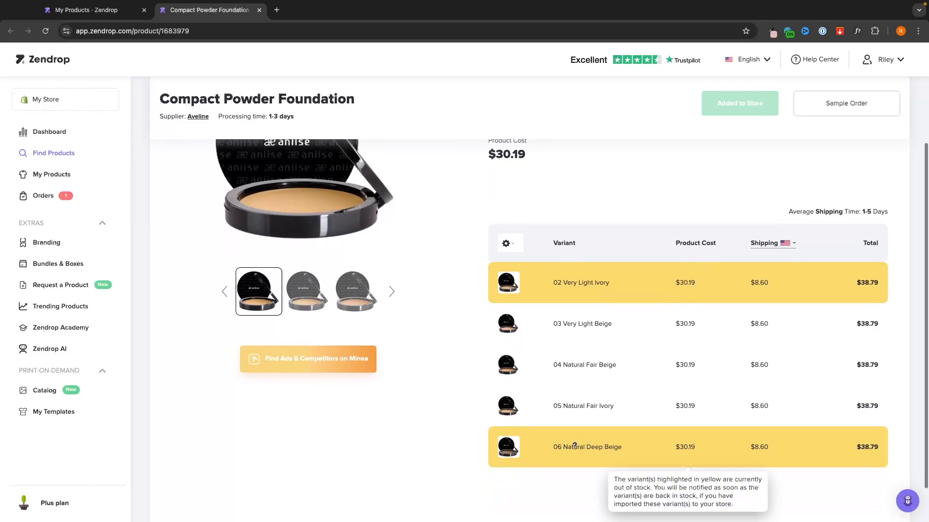
pyautogui.hotkey('ctrl', 'Left')
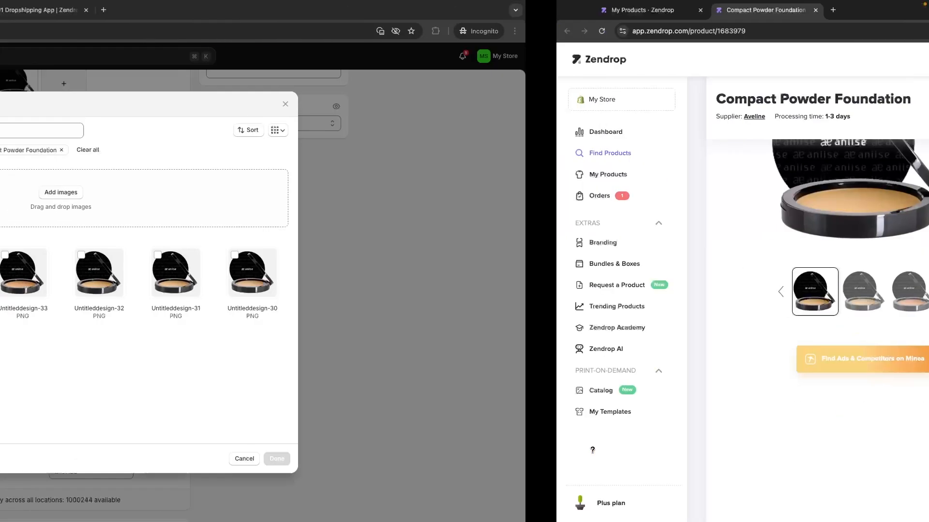
# Leave the open image selection and assign the Untitled_design-35 image to the 06 Natural Deep Beige variant
pyautogui.click(689, 104)
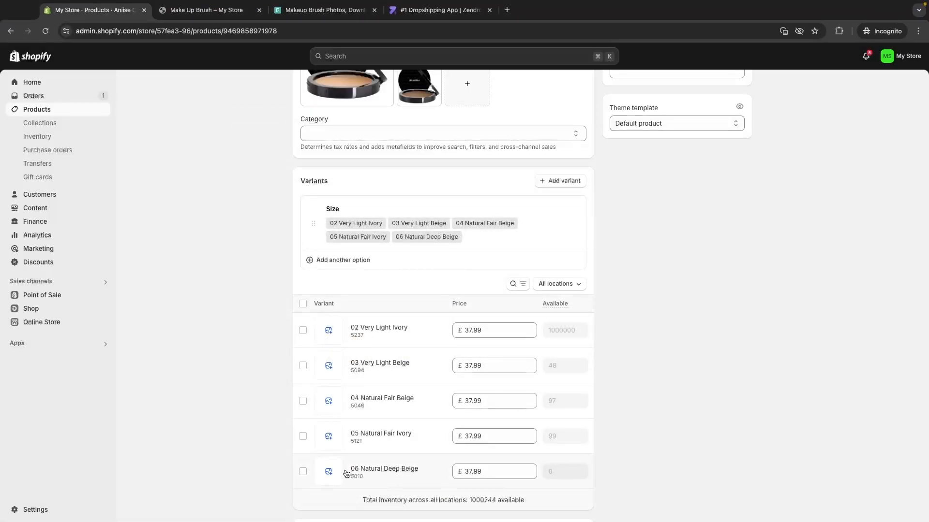
pyautogui.click(328, 472)
pyautogui.click(273, 273)
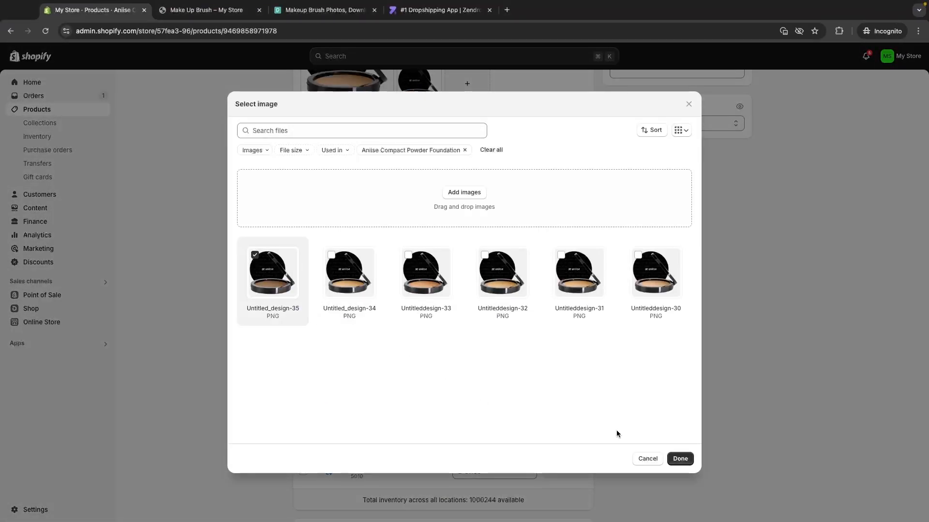
pyautogui.click(680, 458)
# Compare the foundation's variant images with the shades in Zendrop, return to Shopify and save the product with its variant images
pyautogui.scroll(-1, 663, 387)
pyautogui.hotkey('ctrl', 'Right')
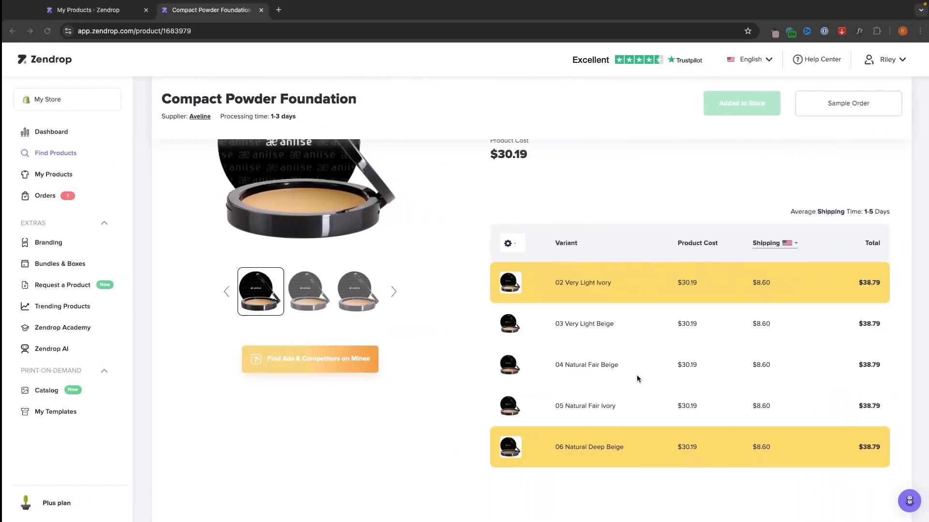
pyautogui.hotkey('ctrl', 'Left')
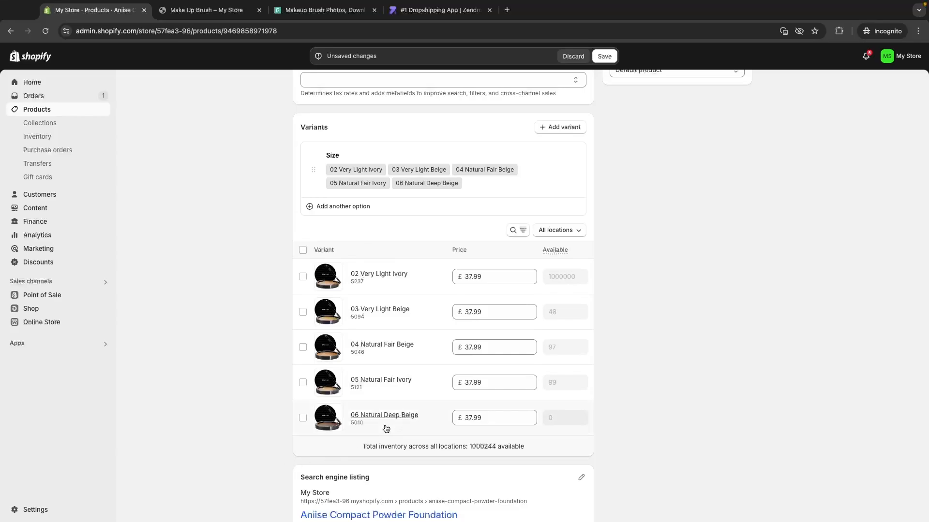
pyautogui.scroll(-1, 382, 339)
pyautogui.scroll(15, 380, 323)
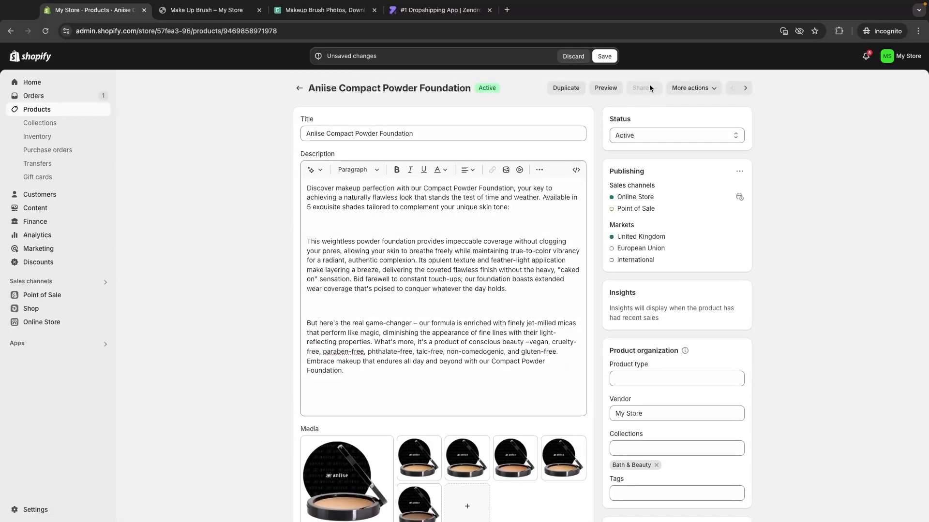
pyautogui.click(610, 59)
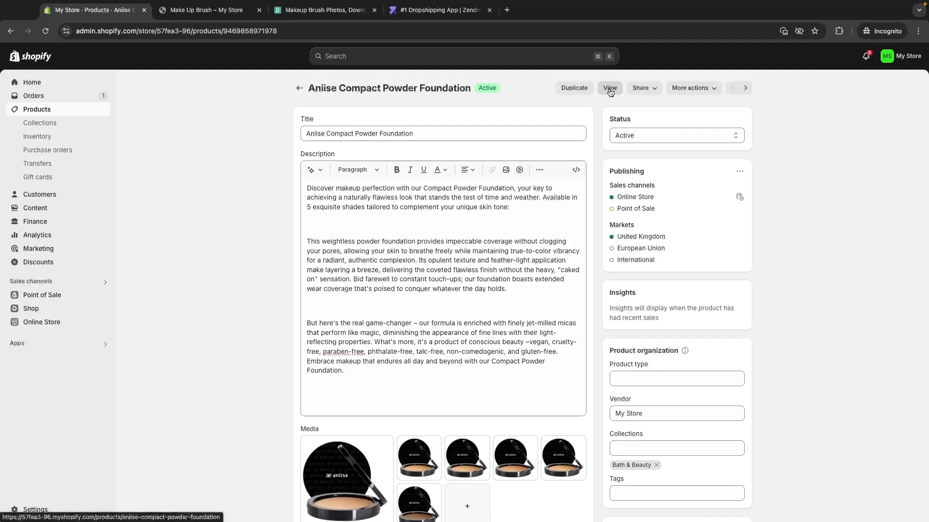
# View the foundation on the storefront and switch among shades 02 Very Light Ivory to 05 Natural Fair Ivory to check each variant's image
pyautogui.click(610, 88)
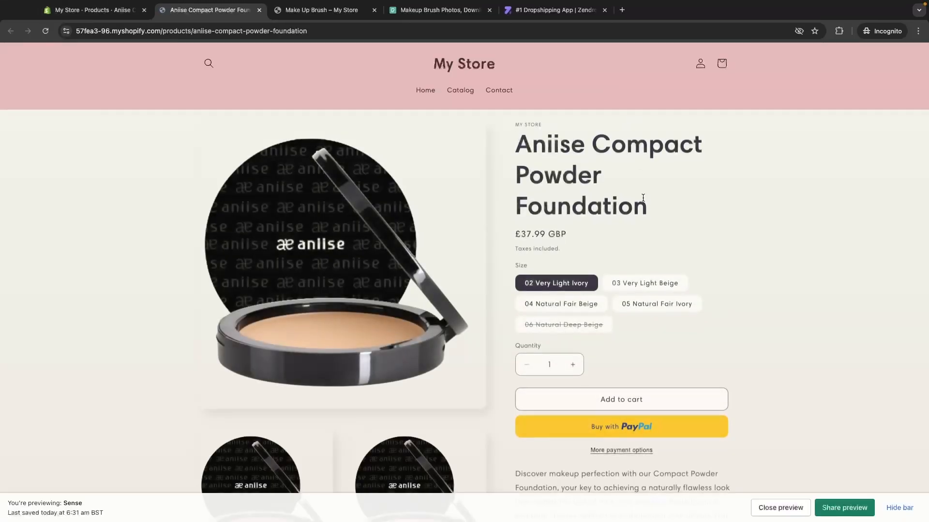
pyautogui.scroll(-2, 821, 418)
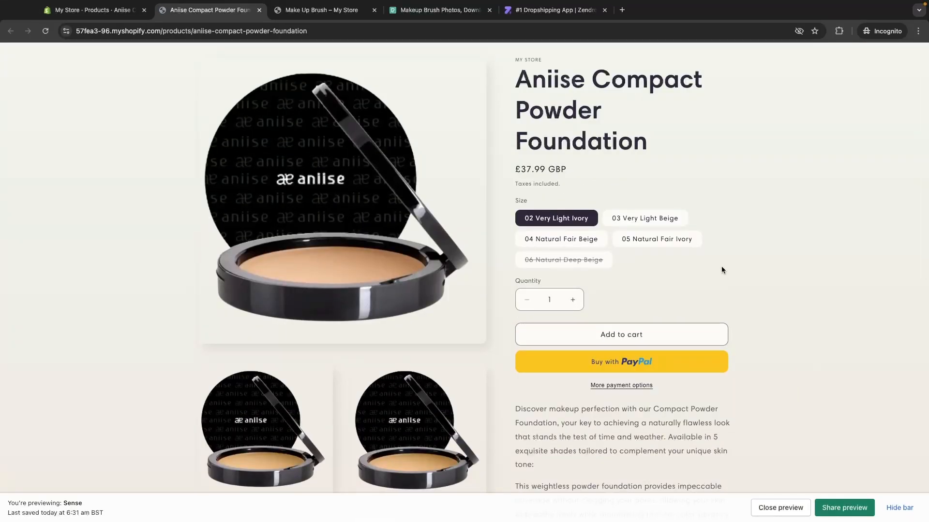
pyautogui.scroll(-1, 721, 266)
pyautogui.click(643, 223)
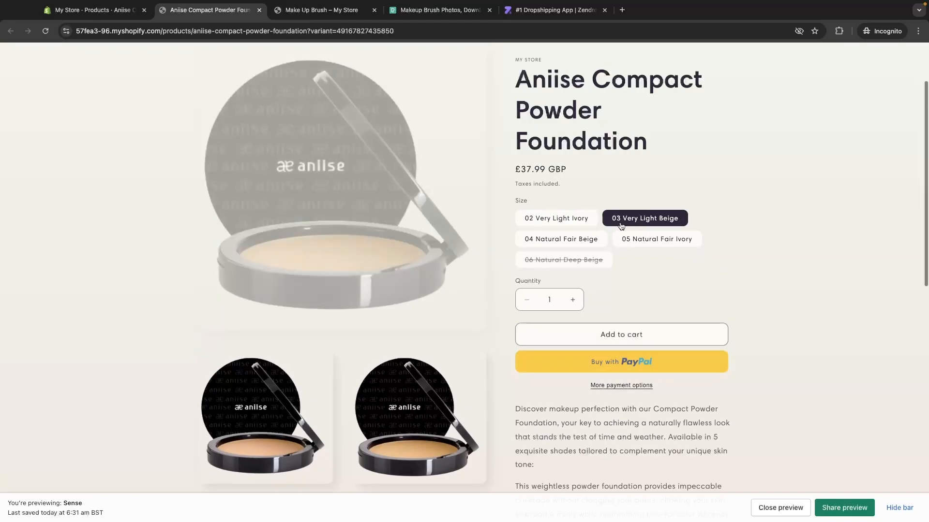
pyautogui.click(580, 240)
pyautogui.click(637, 240)
pyautogui.click(576, 218)
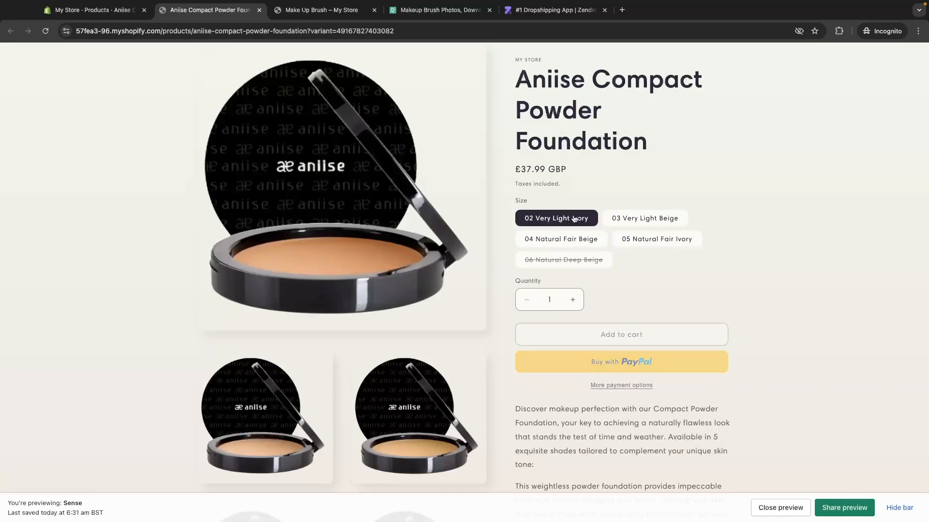
pyautogui.click(631, 223)
pyautogui.click(635, 239)
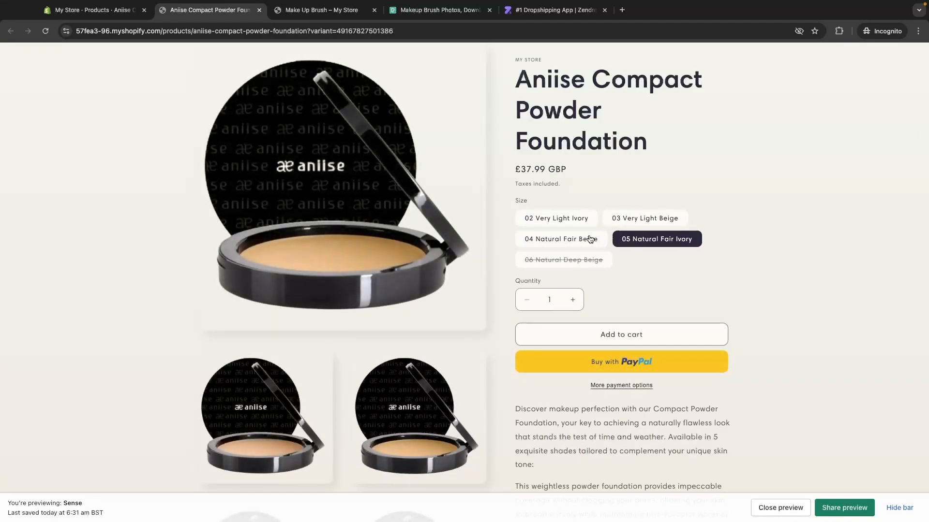
pyautogui.click(592, 239)
pyautogui.click(578, 221)
pyautogui.click(586, 238)
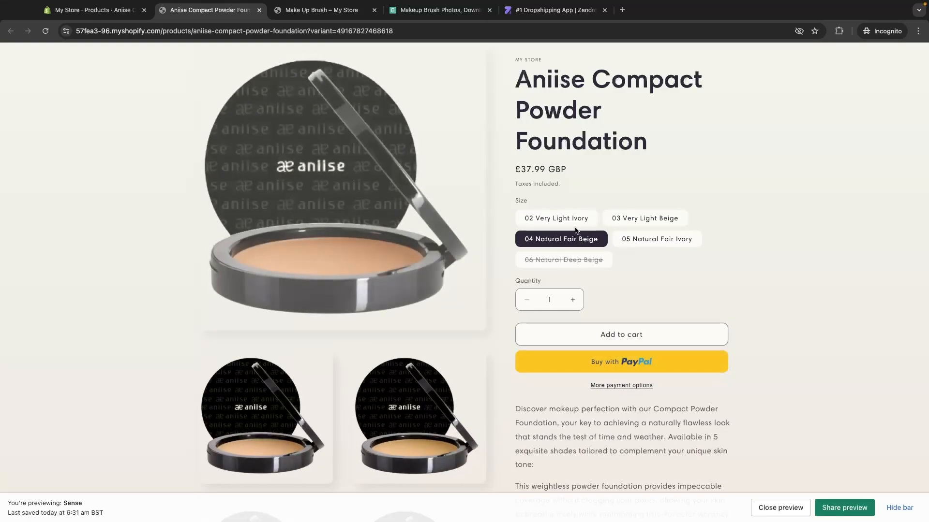
pyautogui.click(574, 222)
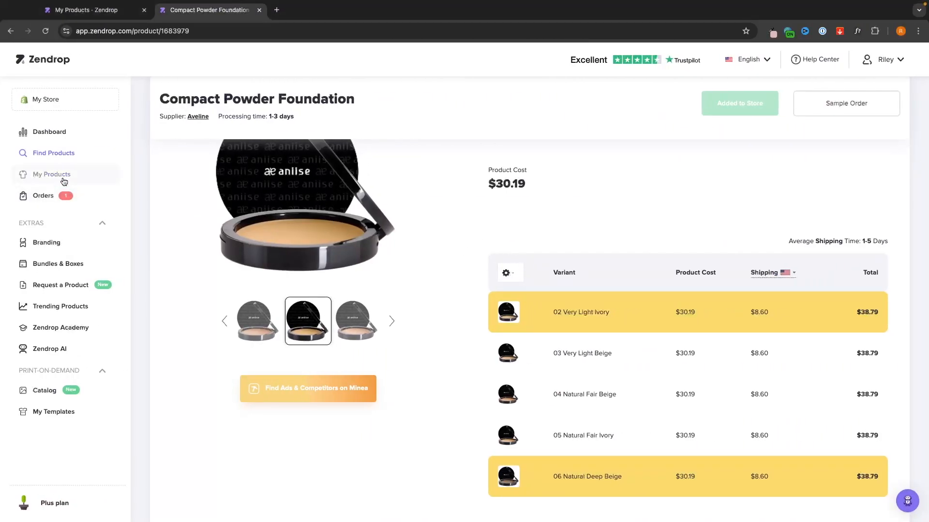
# Open the Moisturizing Foundation listing from My Products for review and rename it Concealer Sticks Moisturizing Foundation
pyautogui.click(52, 174)
pyautogui.scroll(1, 310, 248)
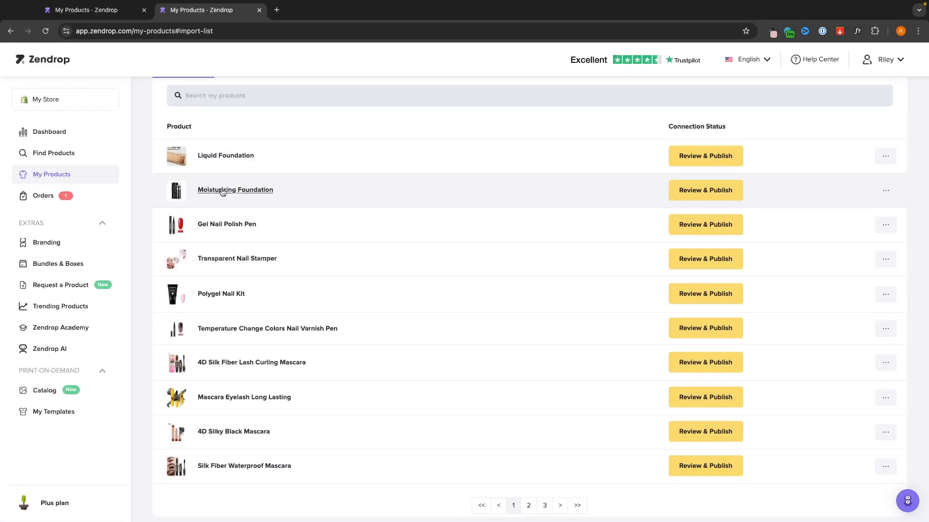
pyautogui.click(680, 191)
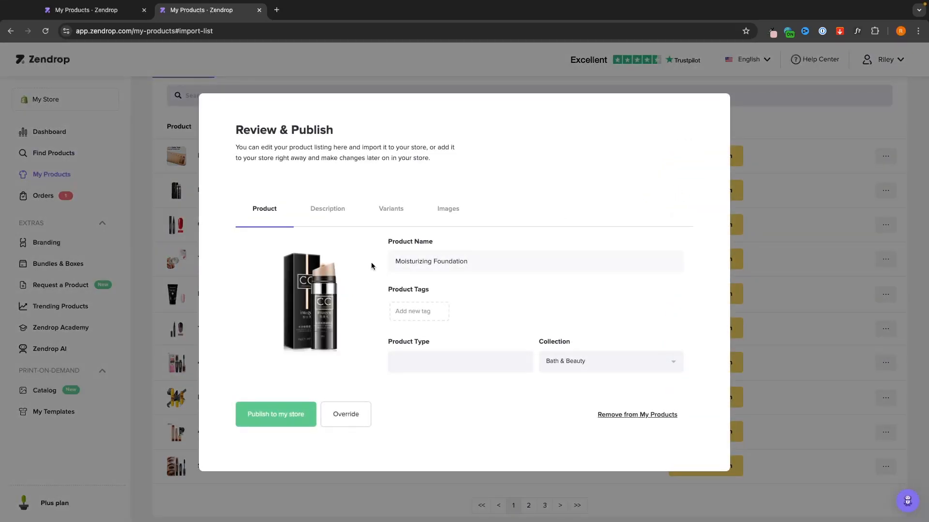
pyautogui.click(391, 258)
pyautogui.write('Concealer Sticks')
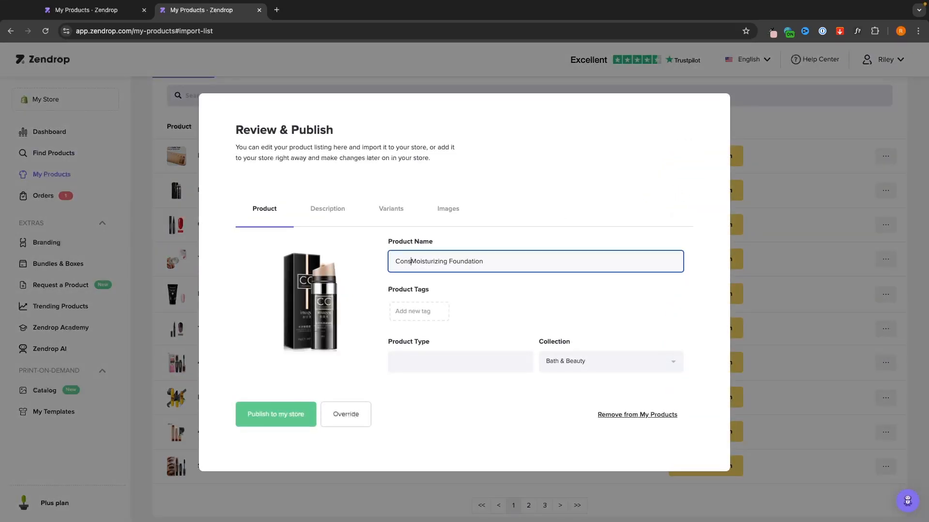
pyautogui.click(262, 330)
# Check the listing's description and set the sales price of all four colour variants to $19.99
pyautogui.click(327, 209)
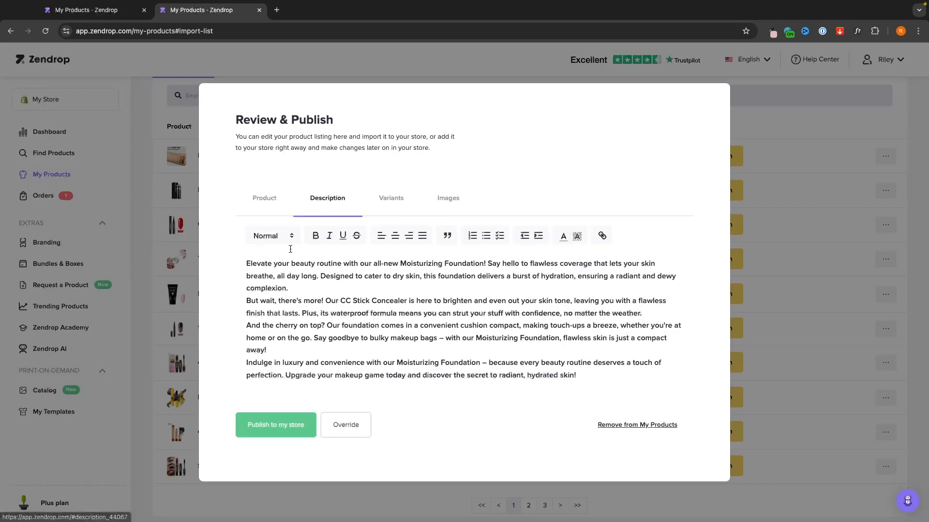
pyautogui.click(392, 212)
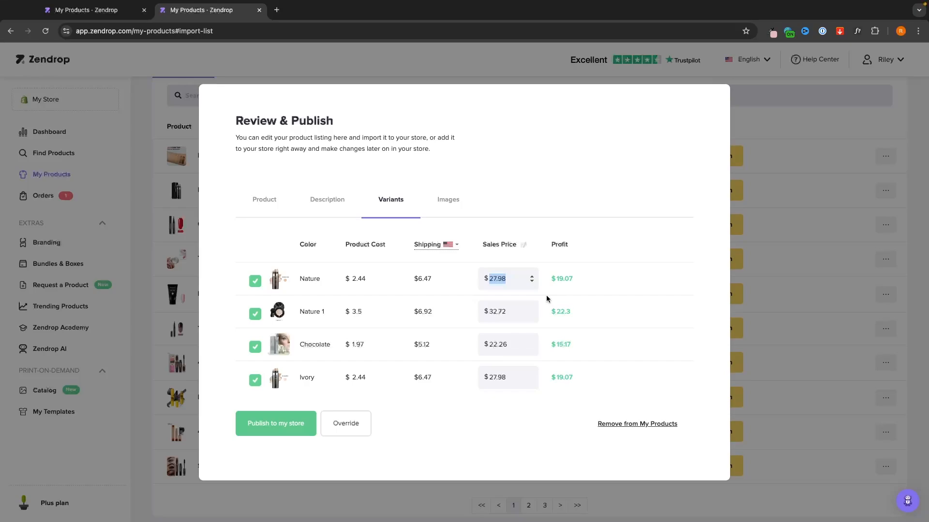
pyautogui.write('19.99')
pyautogui.press('super+c')
pyautogui.moveTo(521, 280)
pyautogui.mouseDown()
pyautogui.moveTo(482, 285)
pyautogui.moveTo(444, 313)
pyautogui.mouseUp()
pyautogui.press('super+v')
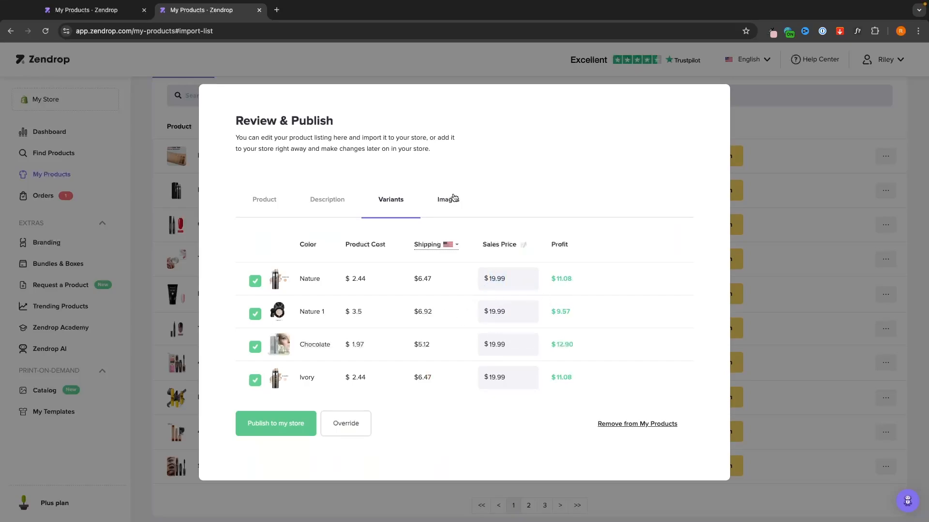
# Review the listing's images with all of them kept selected and publish the product to the store
pyautogui.click(454, 200)
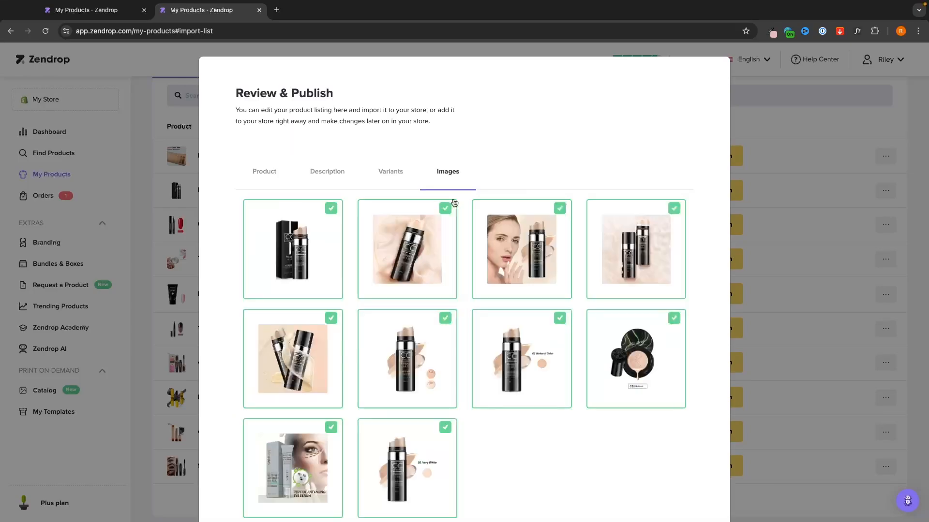
pyautogui.scroll(-2, 427, 315)
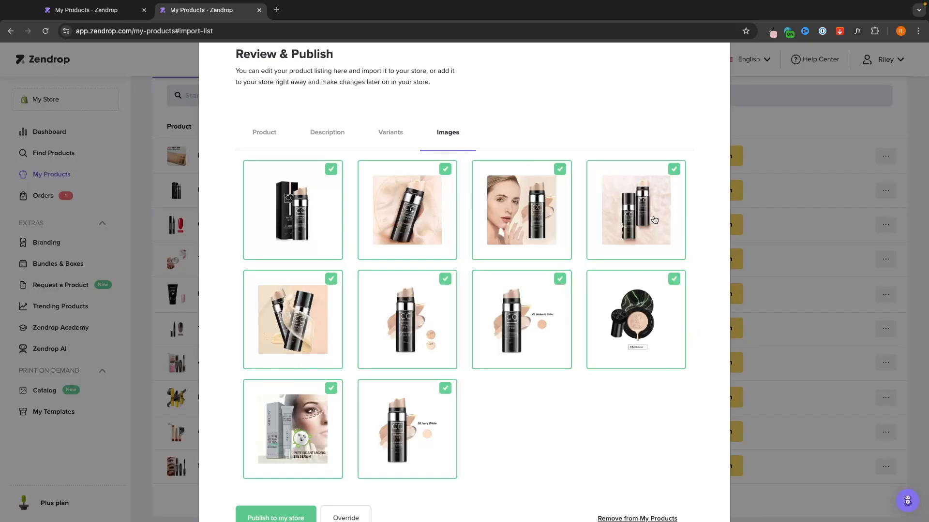
pyautogui.scroll(-1, 384, 318)
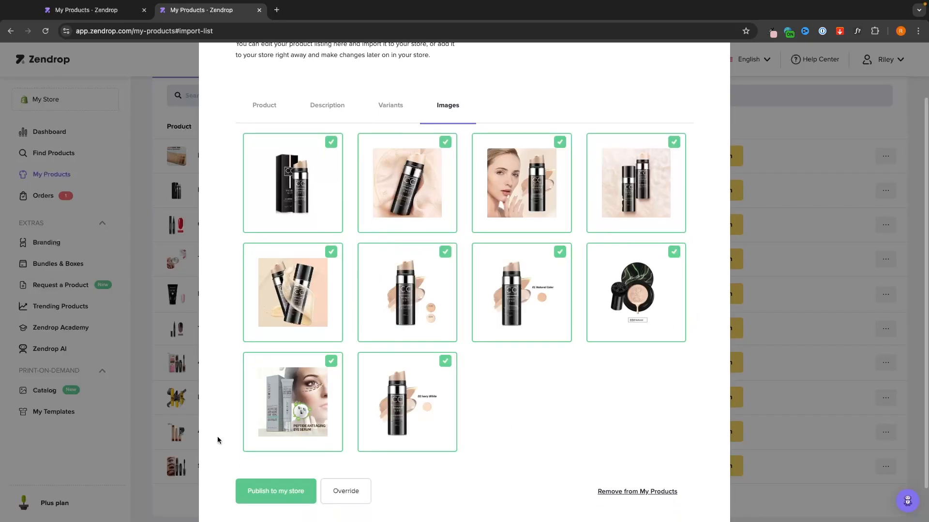
pyautogui.click(290, 497)
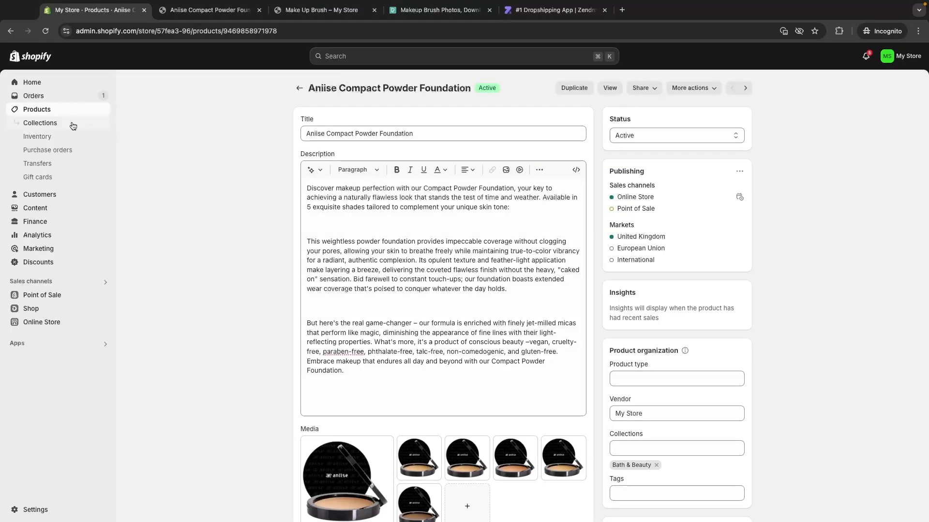
# Switch to the Shopify admin, open the Concealer Sticks Moisturizing Foundation product and preview its second and third media images
pyautogui.click(65, 112)
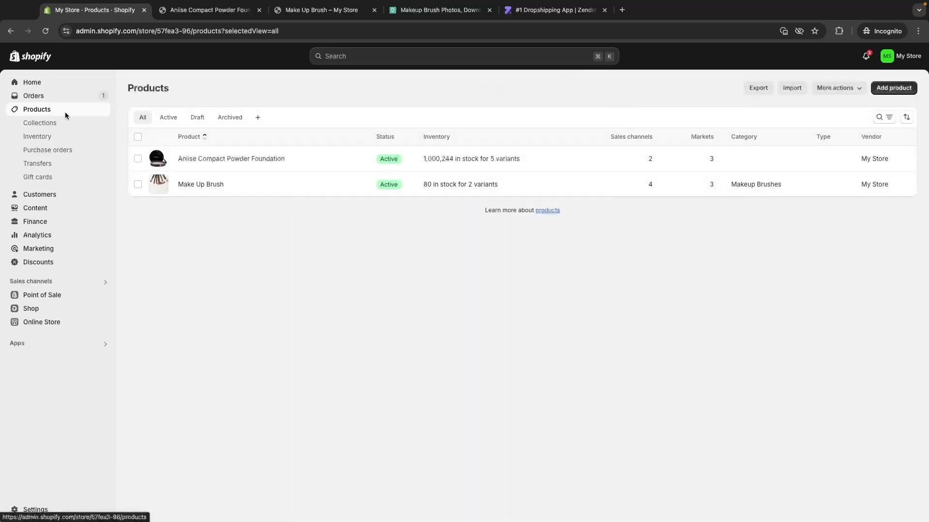
pyautogui.click(196, 187)
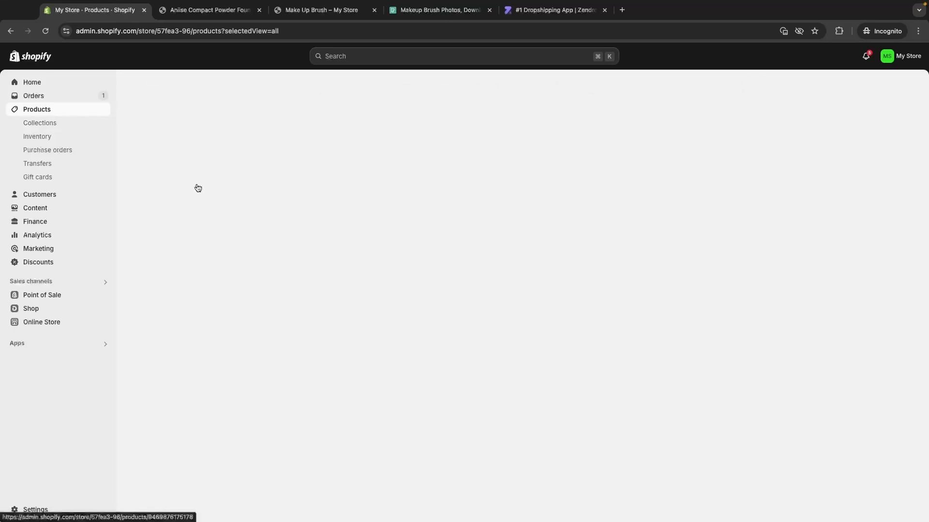
pyautogui.scroll(-1, 362, 246)
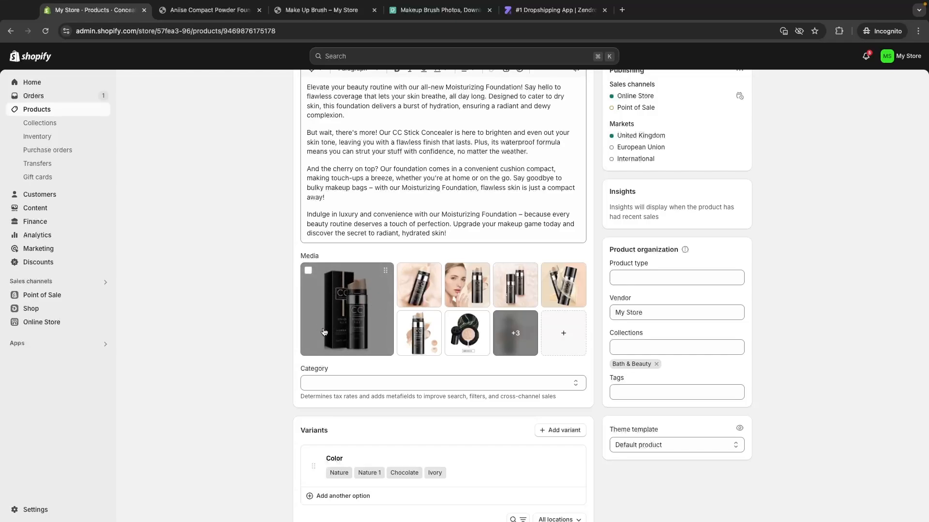
pyautogui.click(415, 296)
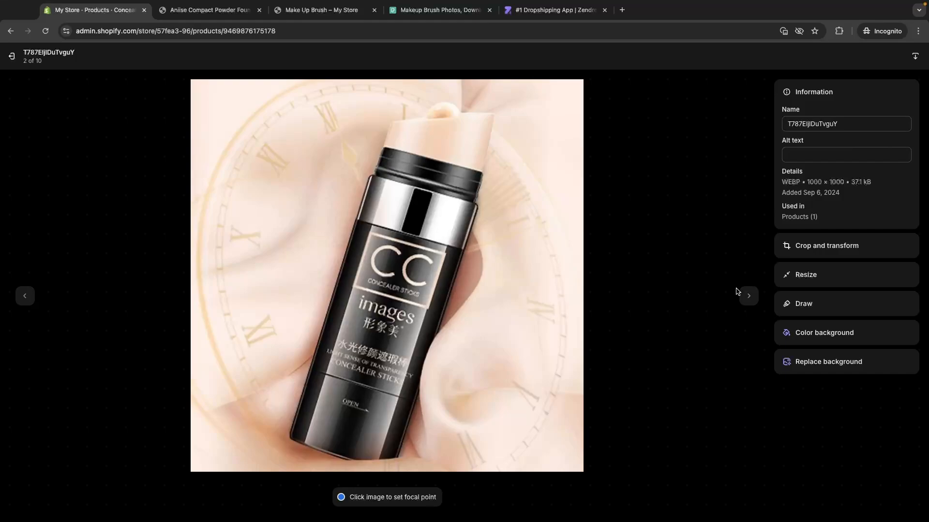
pyautogui.click(749, 296)
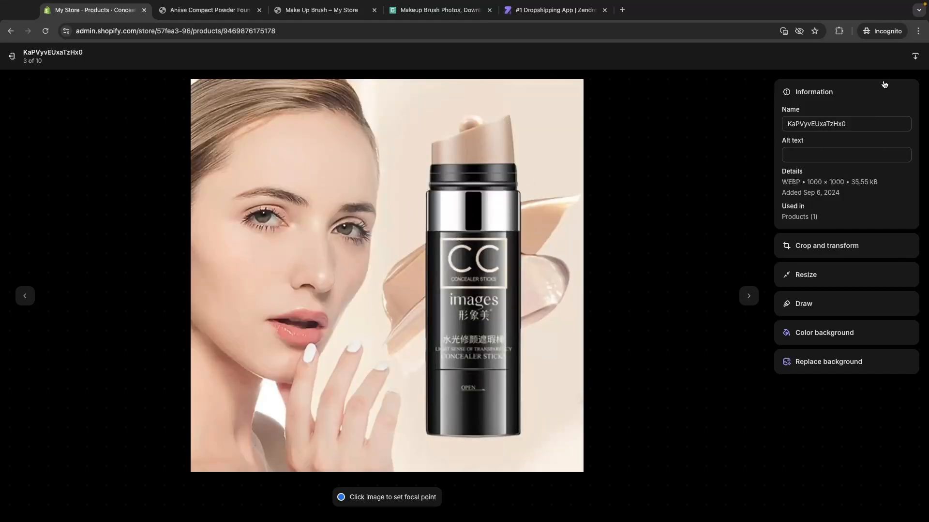
pyautogui.click(11, 56)
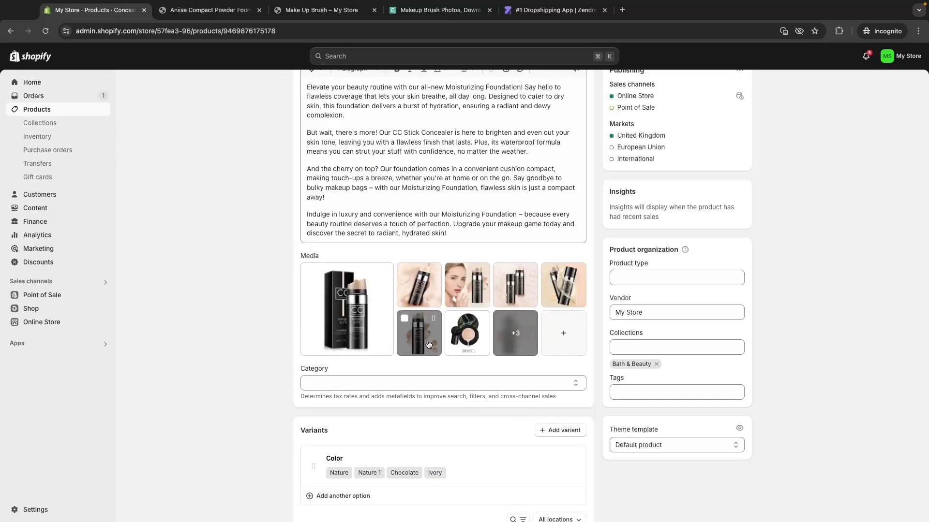
# Show all of the product's media, remove the eye serum image and expand the remaining images again
pyautogui.click(515, 332)
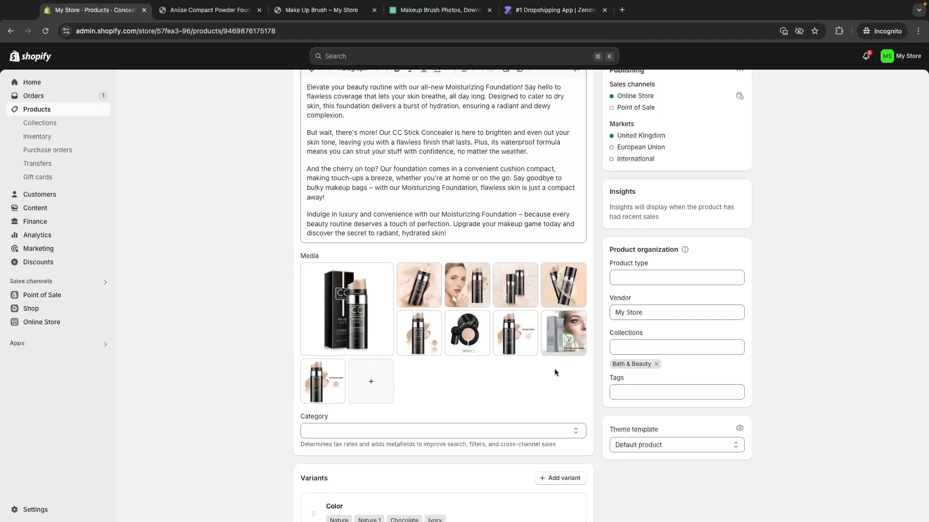
pyautogui.click(549, 317)
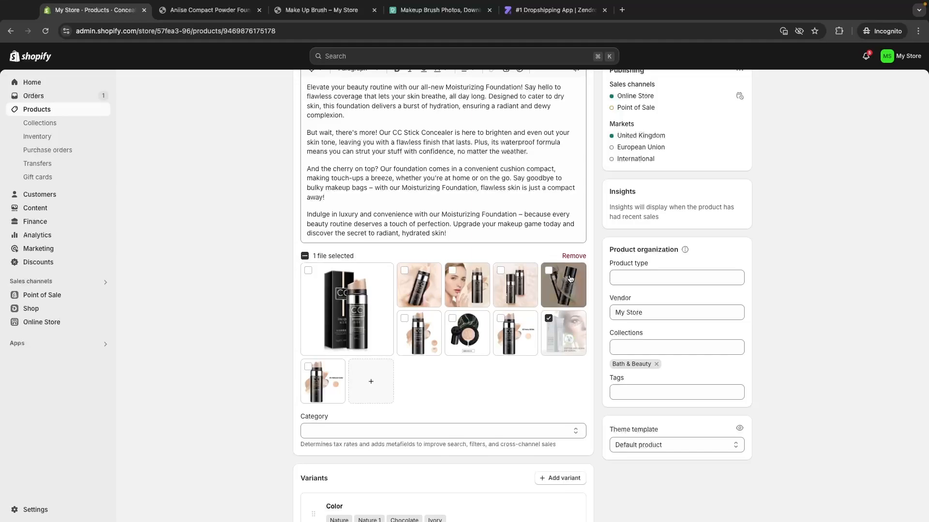
pyautogui.click(576, 257)
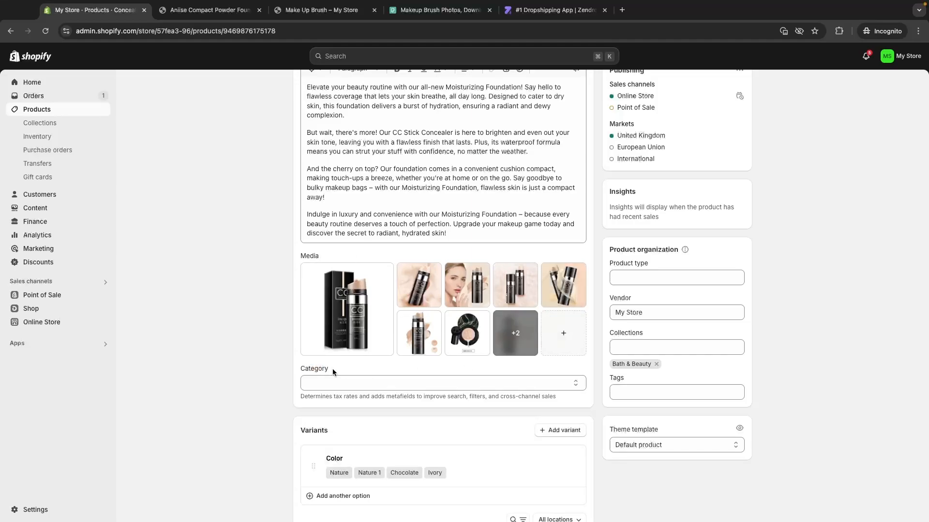
pyautogui.click(516, 335)
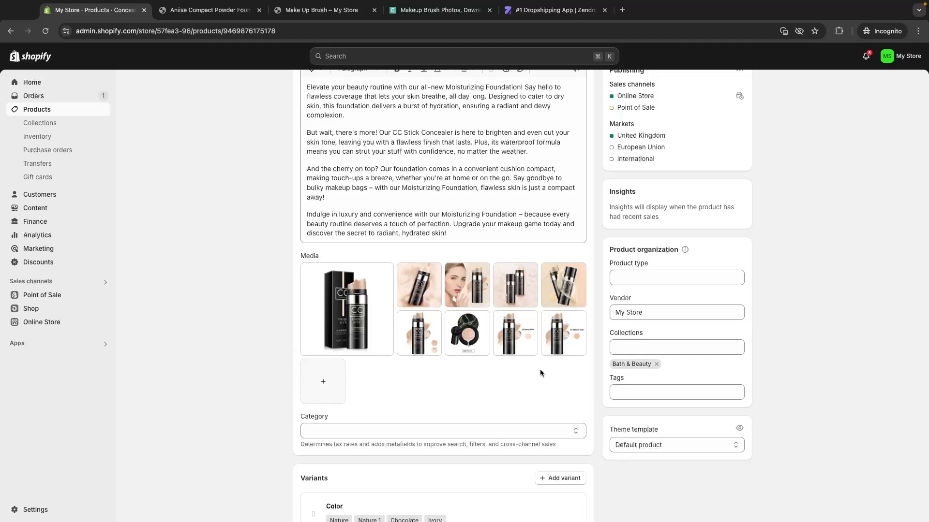
# Reopen Concealer Sticks Moisturizing Foundation from the product list and place the boxed packaging photo first in its media
pyautogui.hotkey('alt', 'Left')
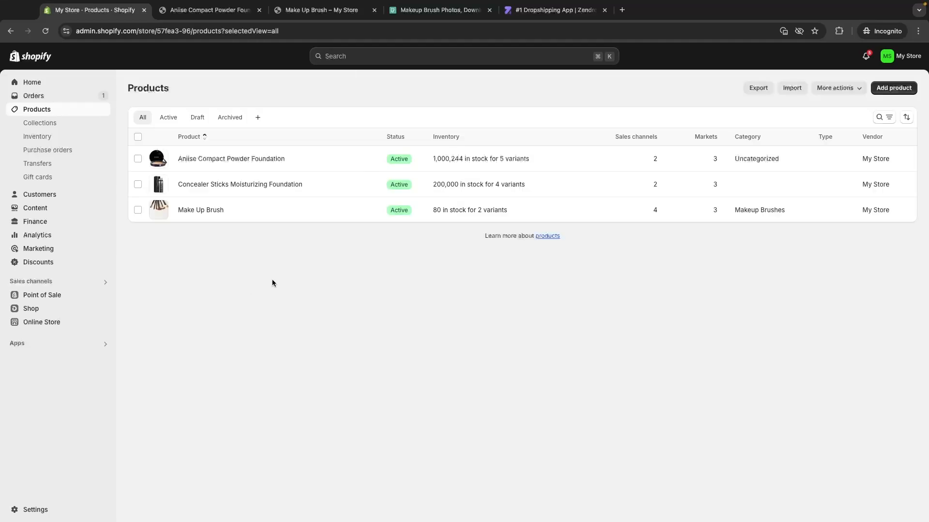
pyautogui.click(242, 184)
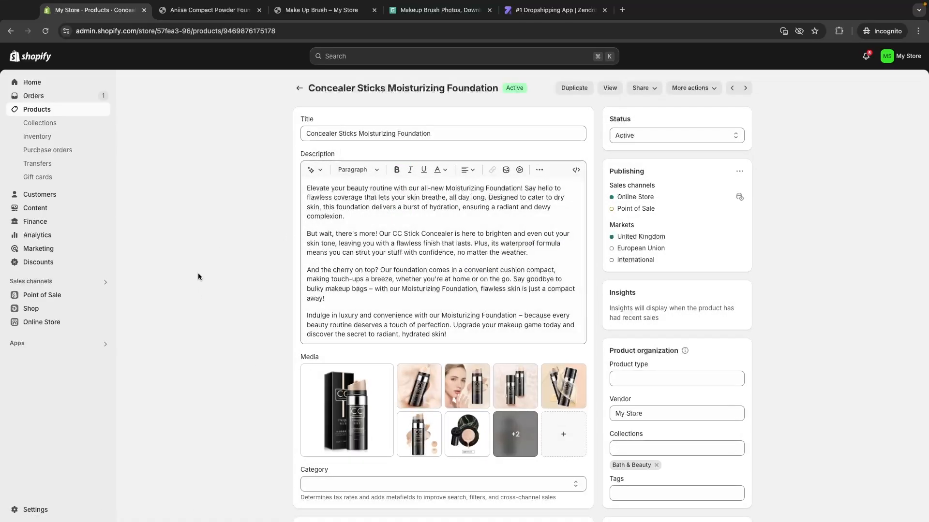
pyautogui.scroll(-2, 233, 271)
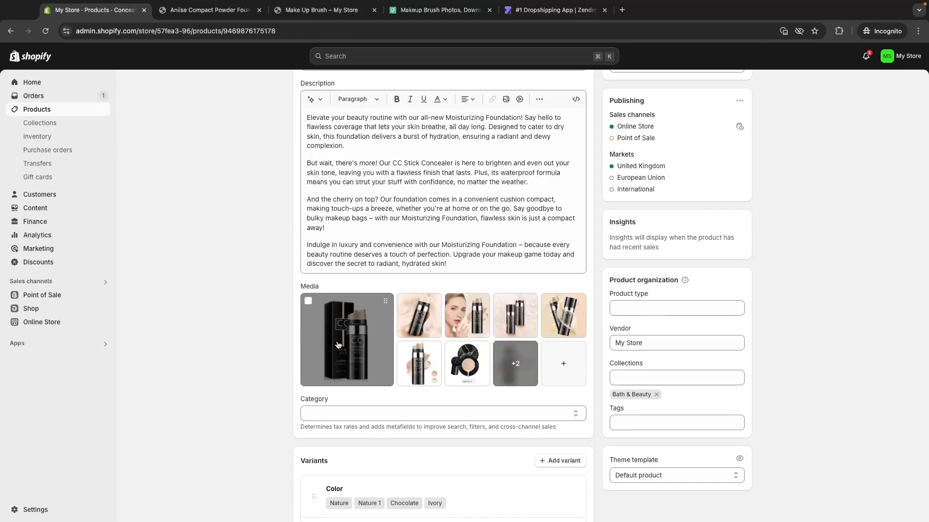
pyautogui.click(513, 365)
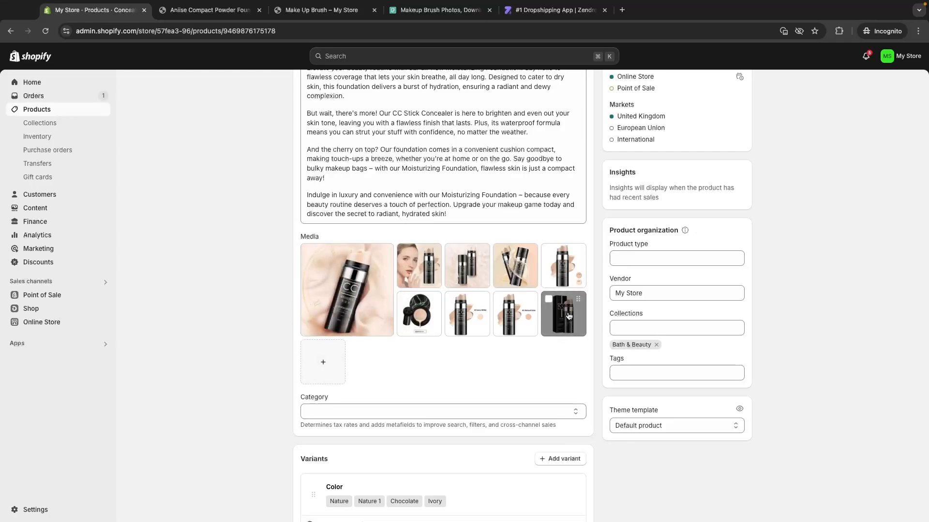
pyautogui.moveTo(570, 320); pyautogui.dragTo(317, 305)
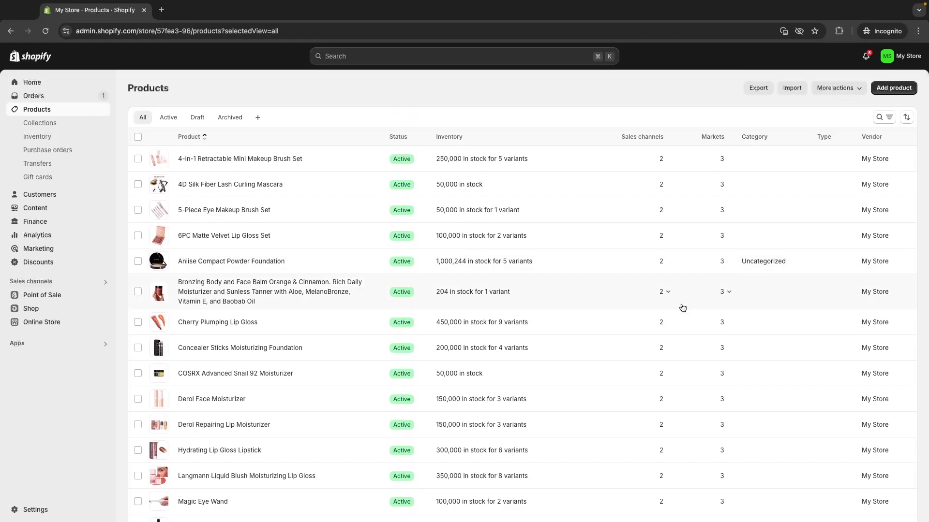
# Look through the store's product list, start a new collection and title it Face
pyautogui.scroll(-2, 680, 307)
pyautogui.scroll(-3, 681, 307)
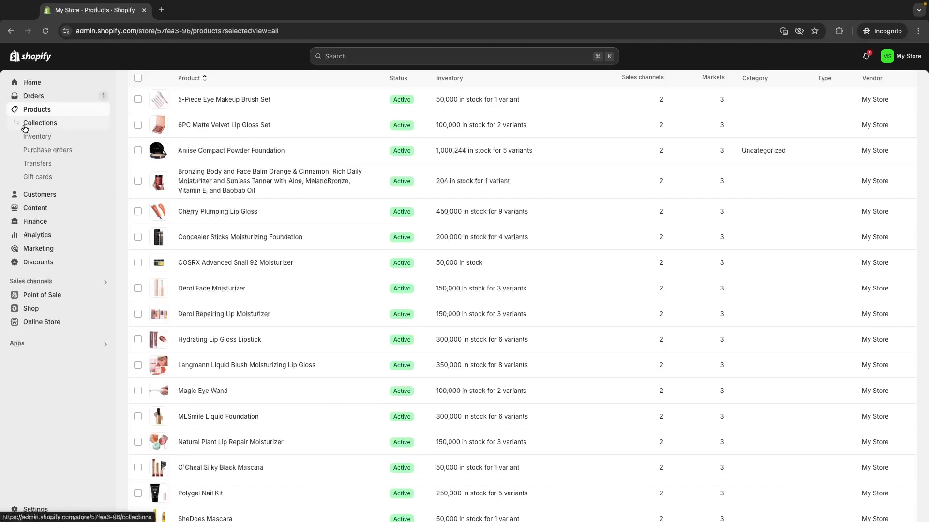
pyautogui.click(46, 125)
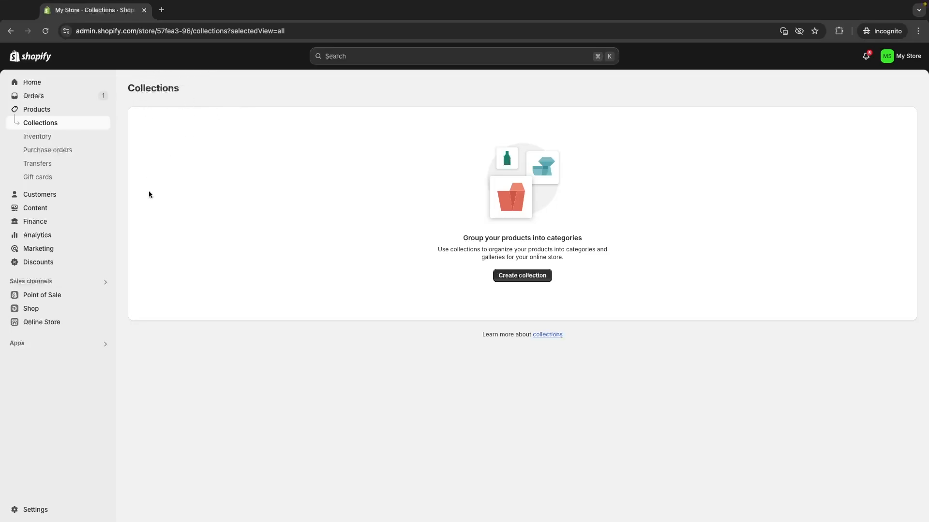
pyautogui.click(501, 277)
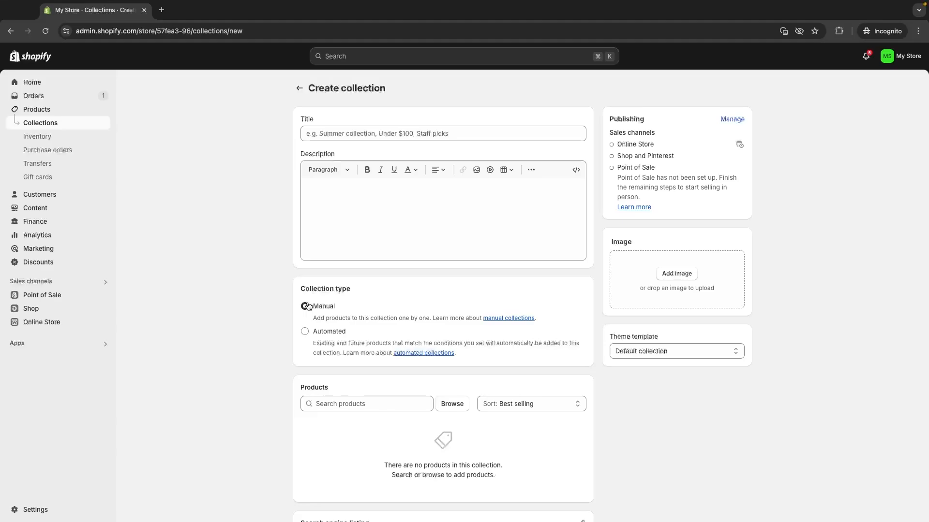
pyautogui.click(364, 134)
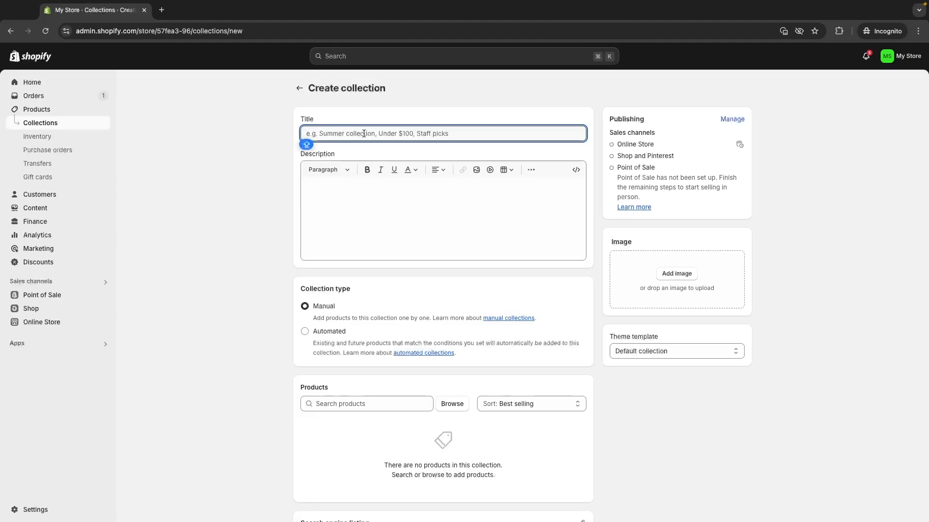
pyautogui.write('F')
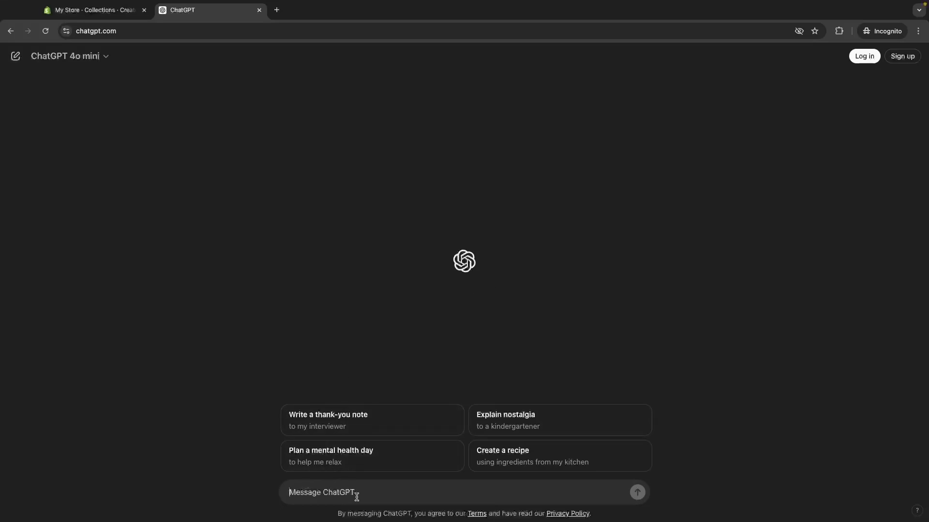
# Ask ChatGPT to "Create me a short description for my "face" makeup collection for my ecommerce store" and copy the answer
pyautogui.write('Create me a short description for my "face" makeup collection for my ecommerce store')
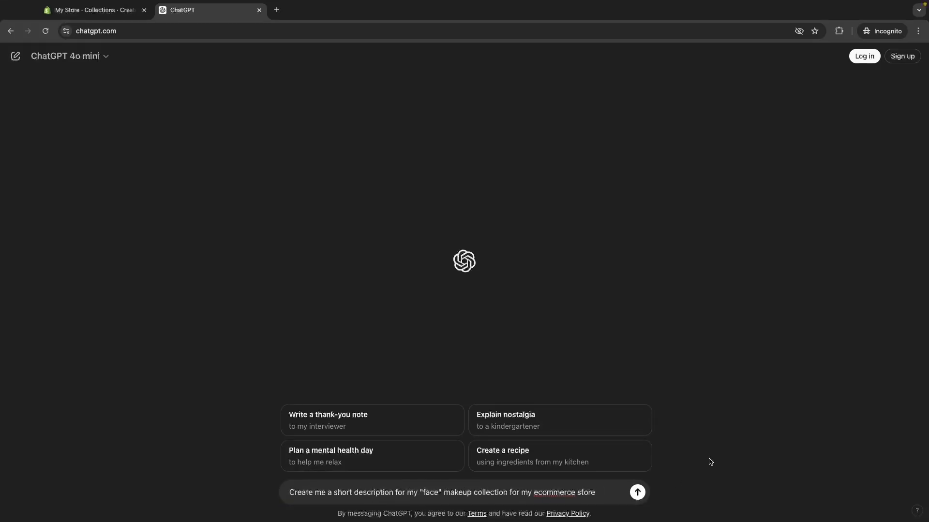
pyautogui.press('Return')
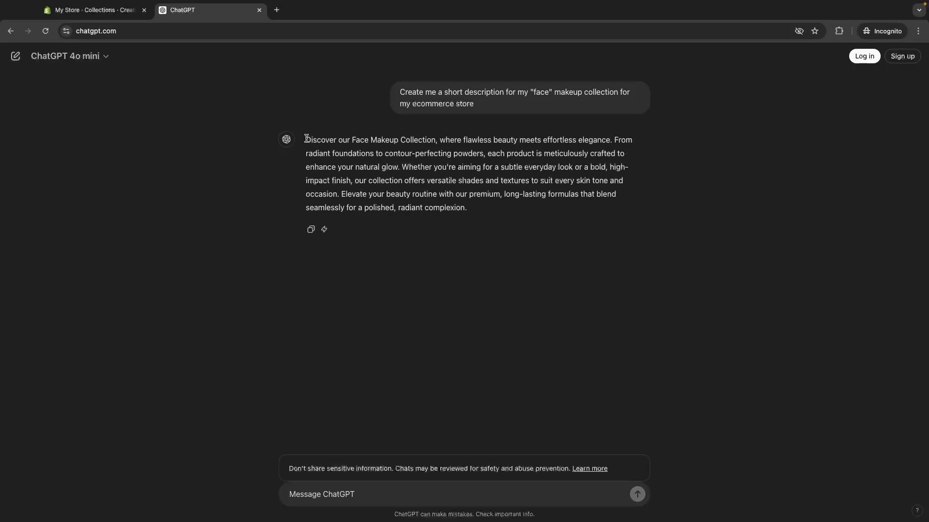
pyautogui.moveTo(307, 138); pyautogui.dragTo(482, 218)
pyautogui.hotkey('ctrl', 'c')
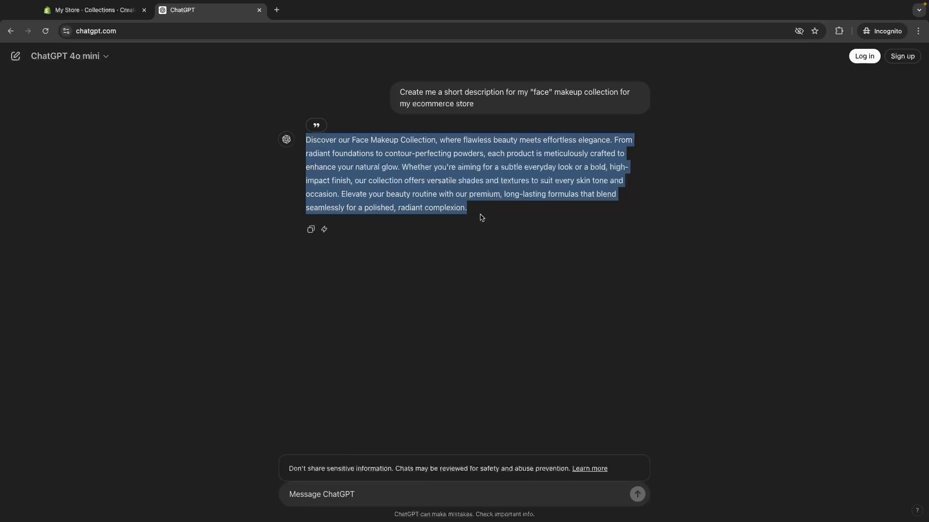
# Return to the Shopify collection form and paste the copied text as the Face collection's description
pyautogui.click(116, 11)
pyautogui.click(318, 205)
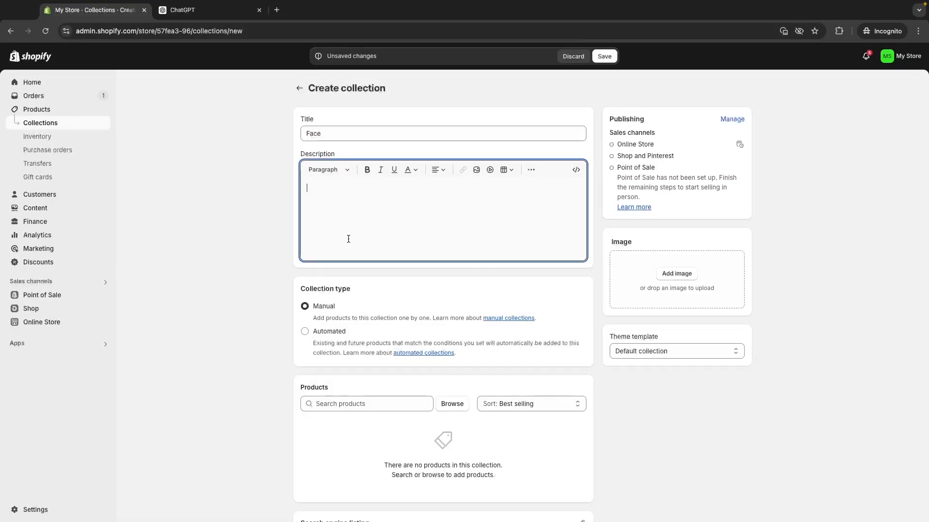
pyautogui.hotkey('ctrl', 'v')
pyautogui.click(257, 250)
pyautogui.scroll(-1, 468, 265)
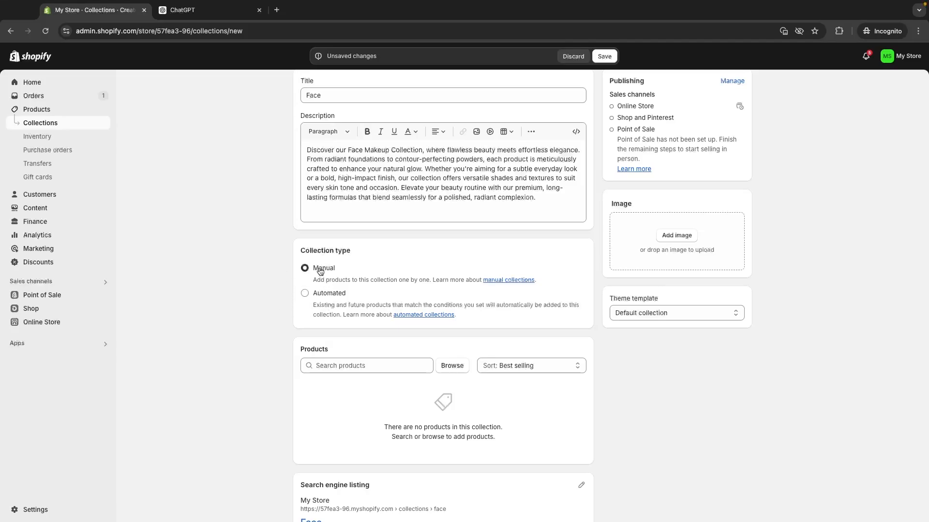
# Make the Face collection automated for products whose tag is equal to "face", and save it
pyautogui.click(335, 294)
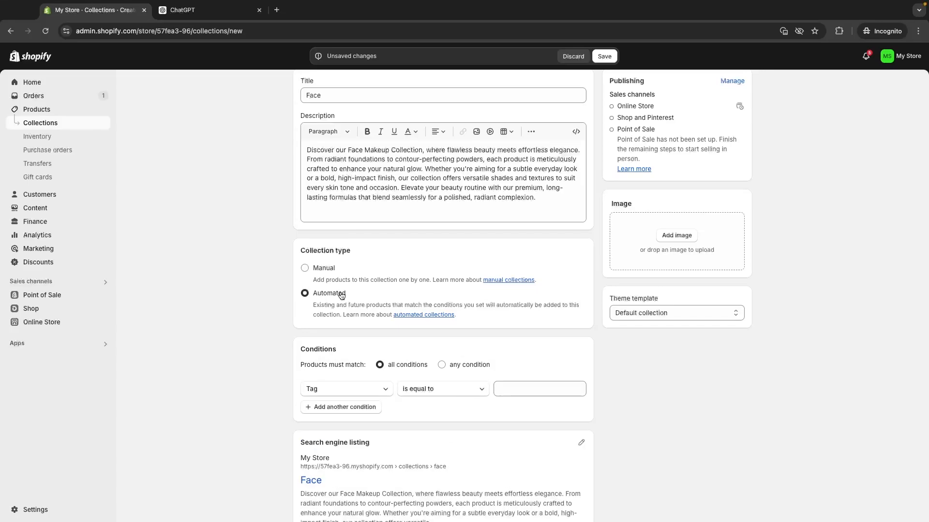
pyautogui.scroll(-1, 332, 334)
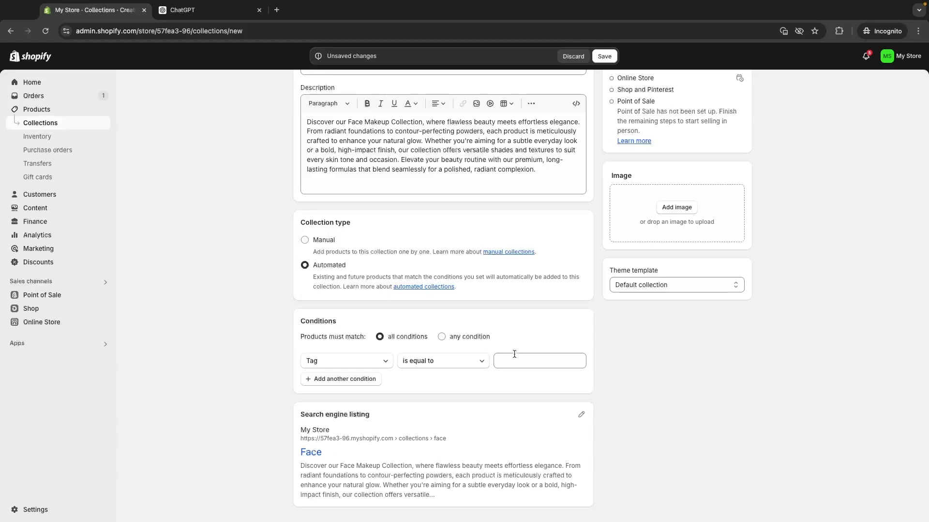
pyautogui.scroll(2, 514, 354)
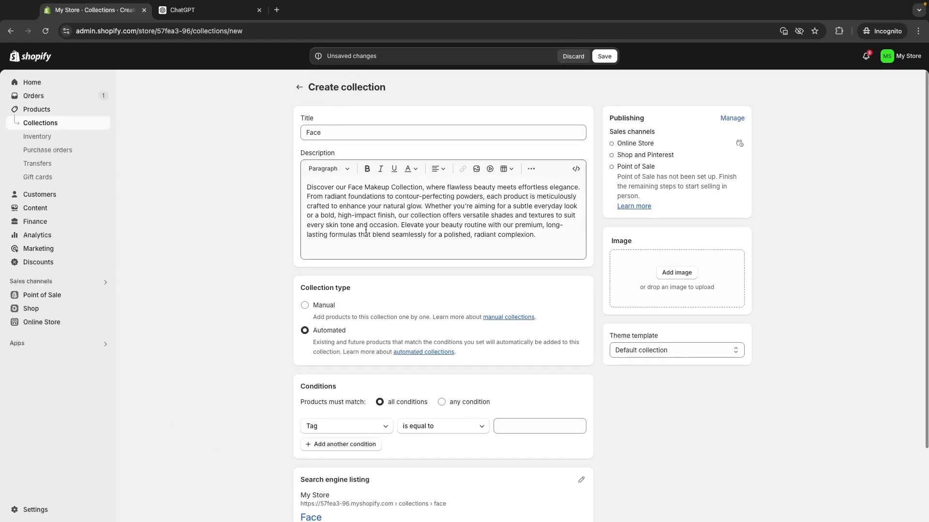
pyautogui.scroll(-3, 366, 230)
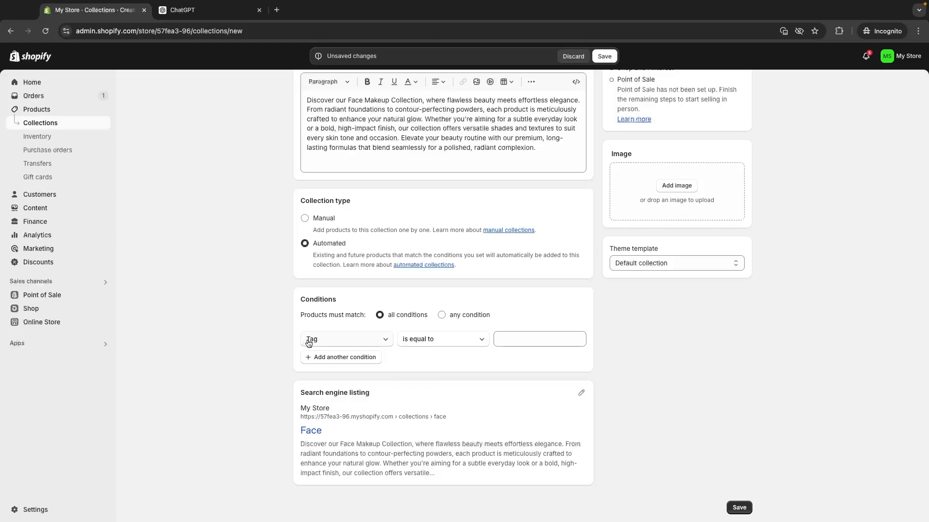
pyautogui.click(516, 341)
pyautogui.write('face')
pyautogui.click(533, 327)
pyautogui.click(735, 508)
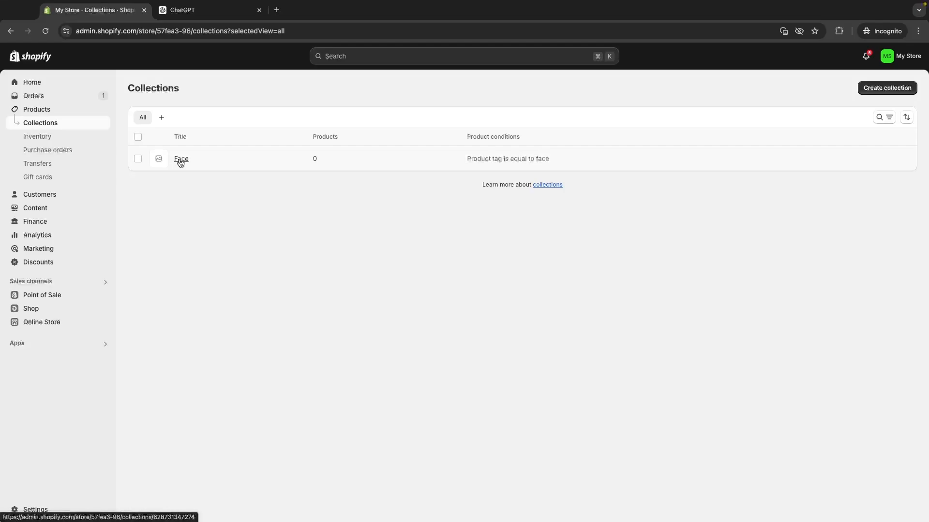
# Start another new collection and title it Lips
pyautogui.click(865, 88)
pyautogui.click(496, 140)
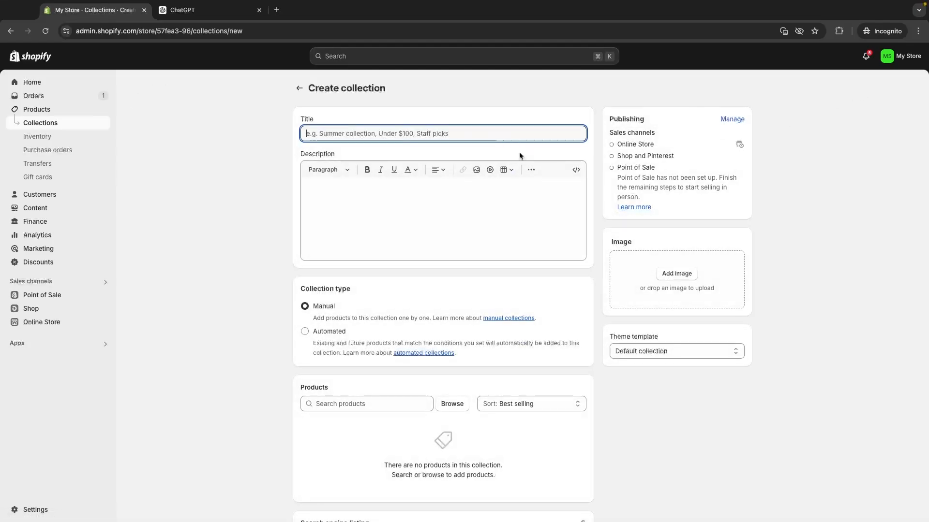
pyautogui.write('Lips')
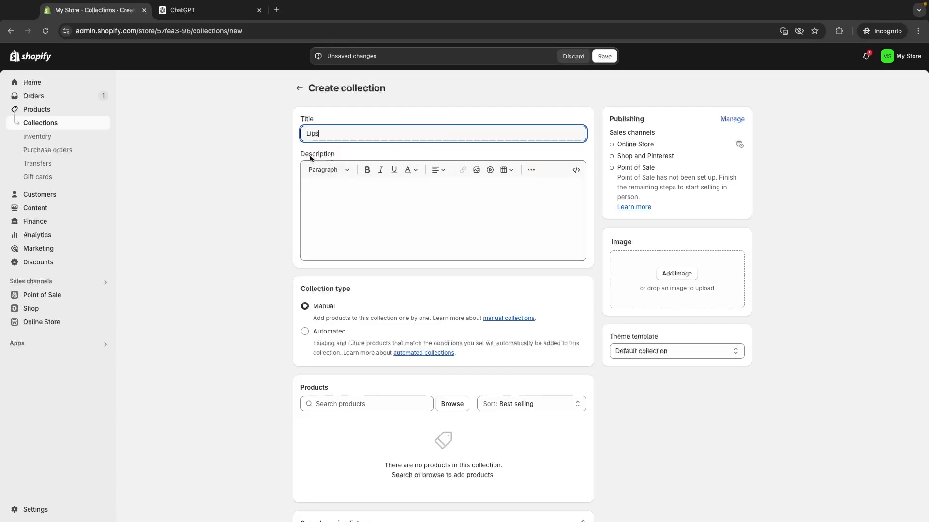
# Reuse the earlier ChatGPT prompt with "face" replaced by "lips" to get a collection description, and copy the answer
pyautogui.click(237, 10)
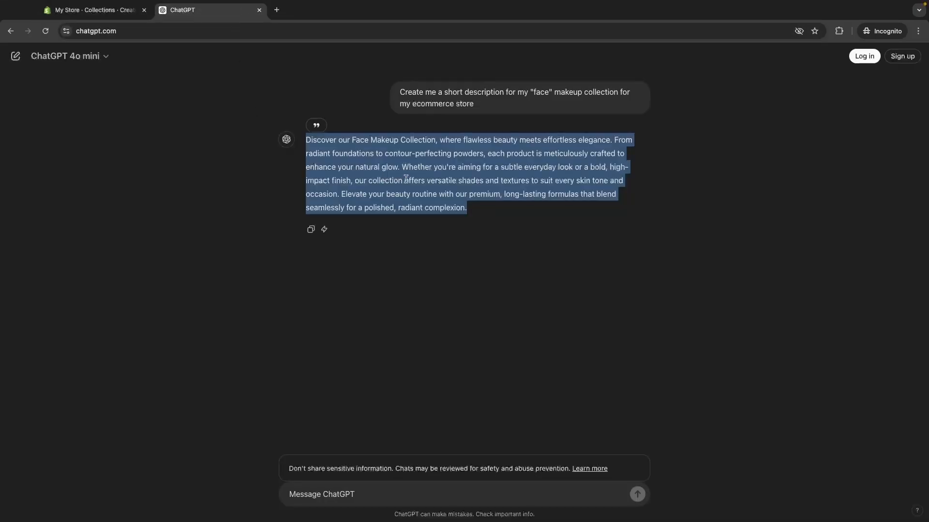
pyautogui.moveTo(480, 107); pyautogui.dragTo(398, 92)
pyautogui.hotkey('ctrl', 'c')
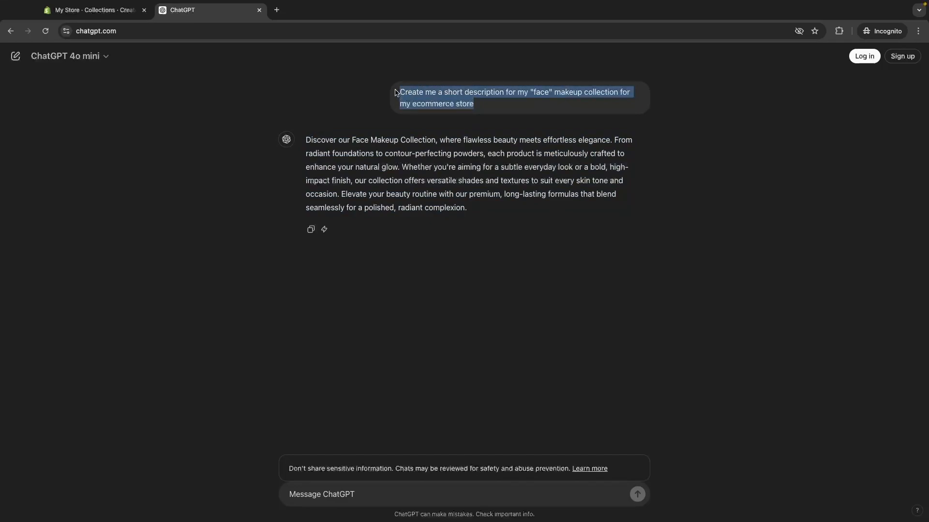
pyautogui.click(323, 490)
pyautogui.hotkey('ctrl', 'v')
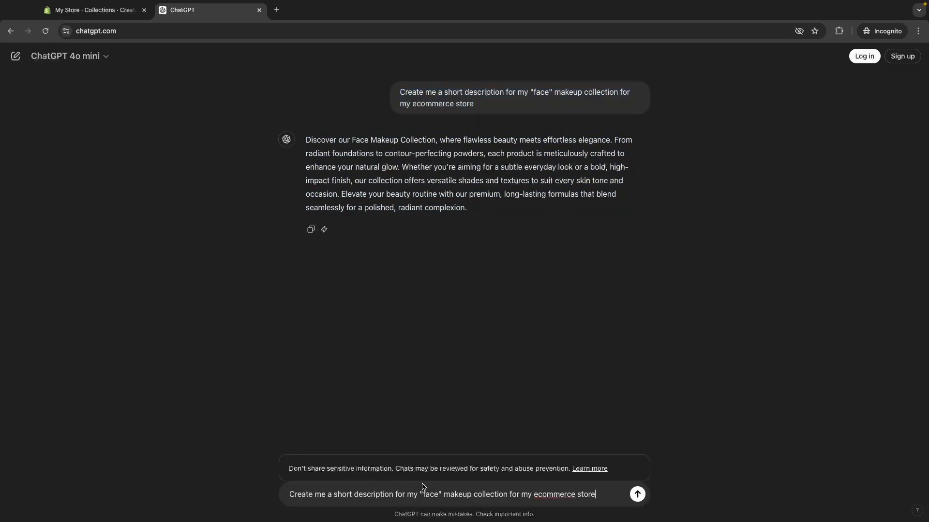
pyautogui.doubleClick(429, 493)
pyautogui.write('lips')
pyautogui.press('Return')
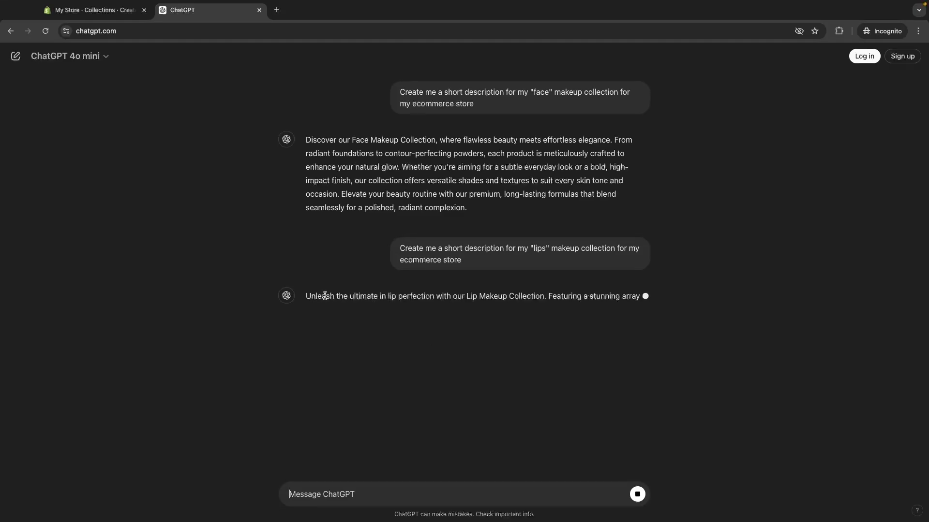
pyautogui.moveTo(306, 296); pyautogui.dragTo(498, 366)
pyautogui.hotkey('ctrl', 'c')
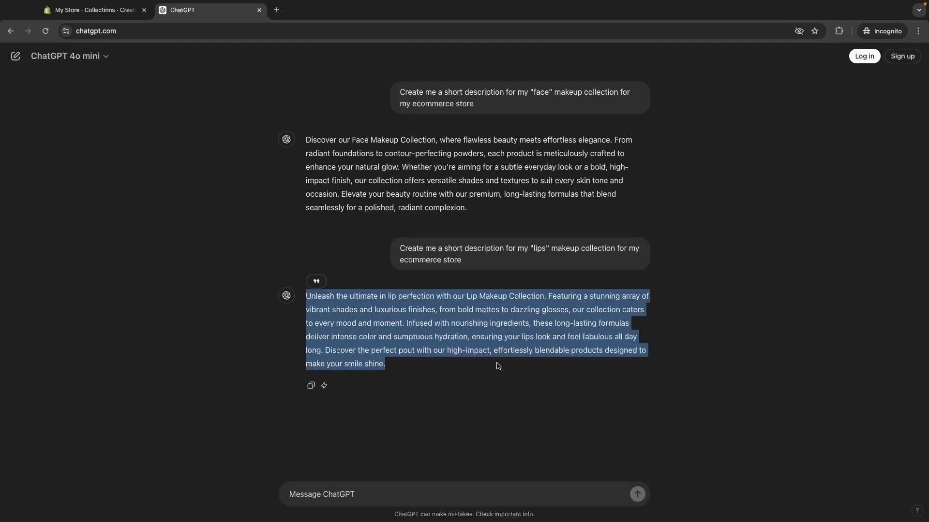
# Return to the Shopify collection form and paste the copied text as the Lips collection's description
pyautogui.click(96, 10)
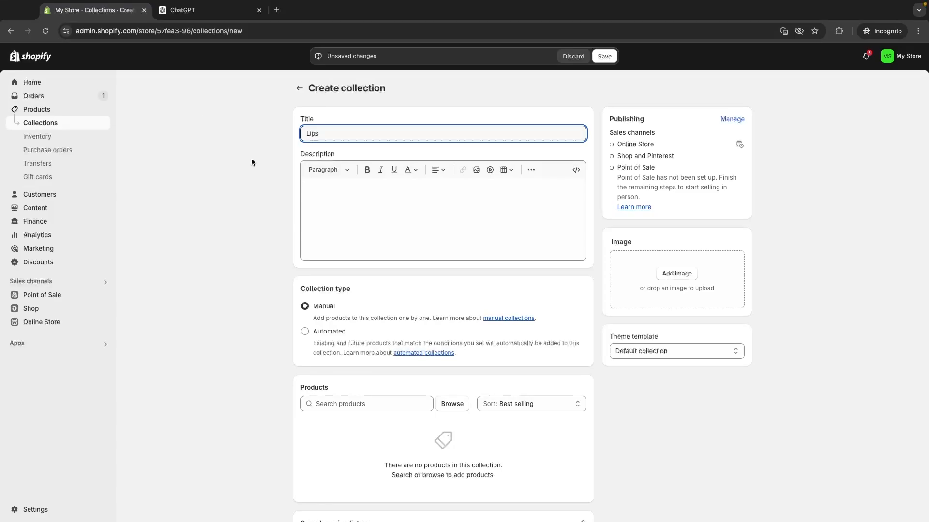
pyautogui.click(333, 204)
pyautogui.hotkey('ctrl', 'v')
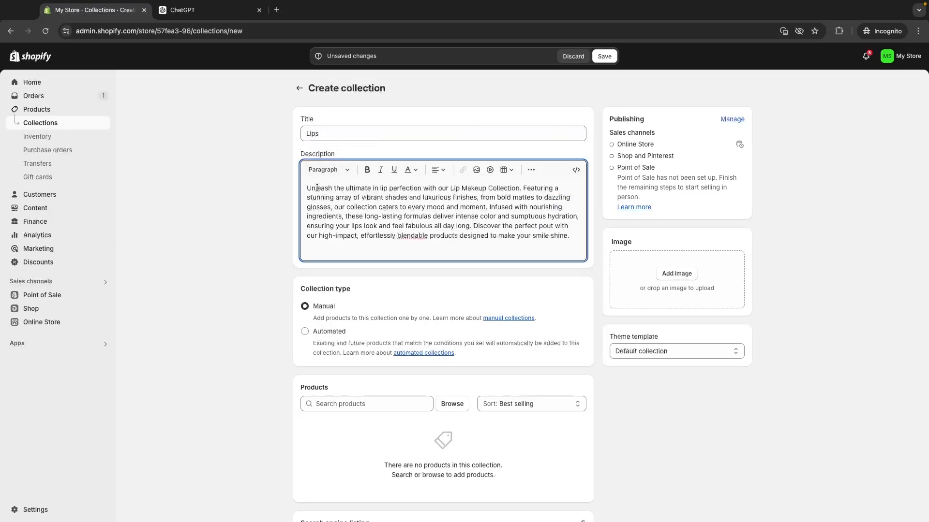
# Make the Lips collection automated for products whose tag is equal to "lips", and save it
pyautogui.scroll(-1, 303, 222)
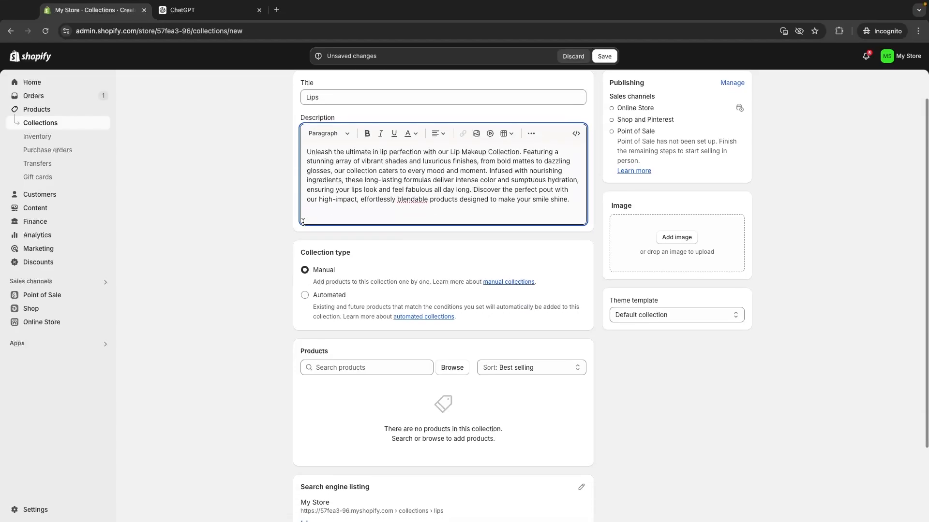
pyautogui.moveTo(300, 233); pyautogui.dragTo(343, 235)
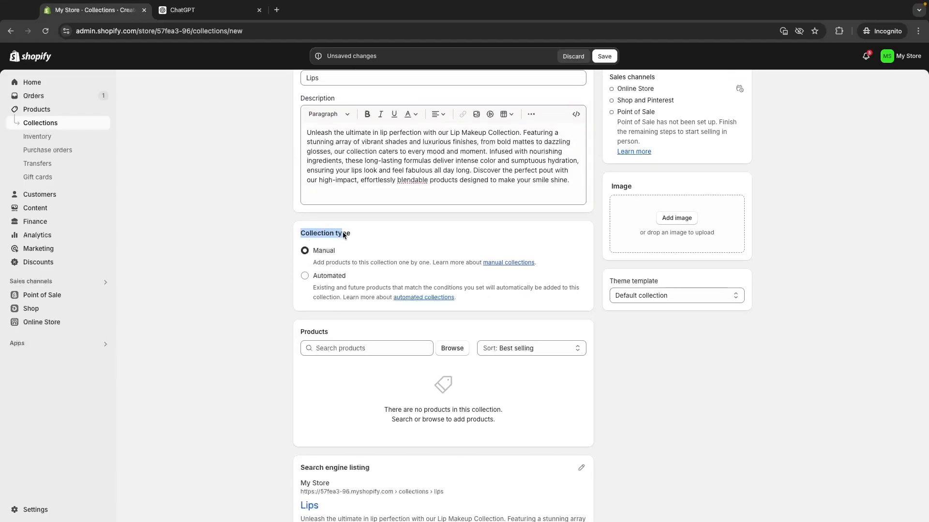
pyautogui.click(356, 234)
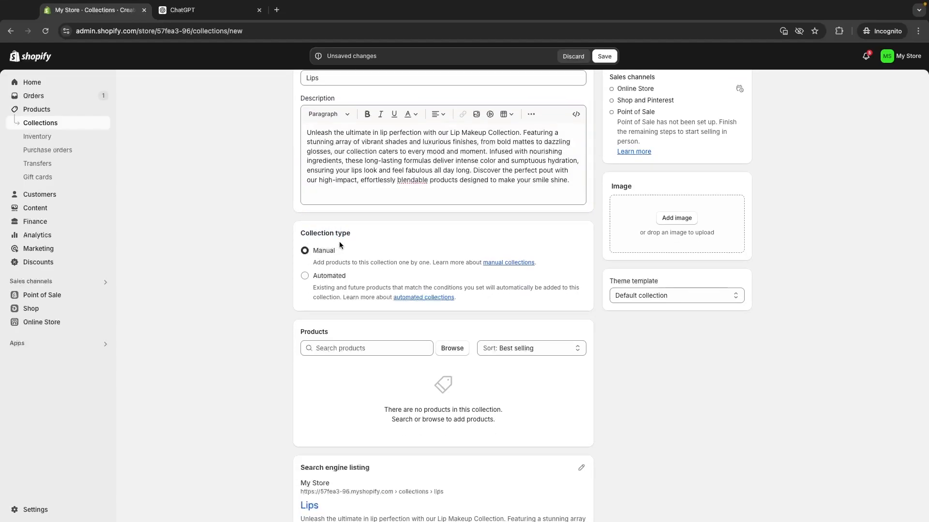
pyautogui.click(333, 278)
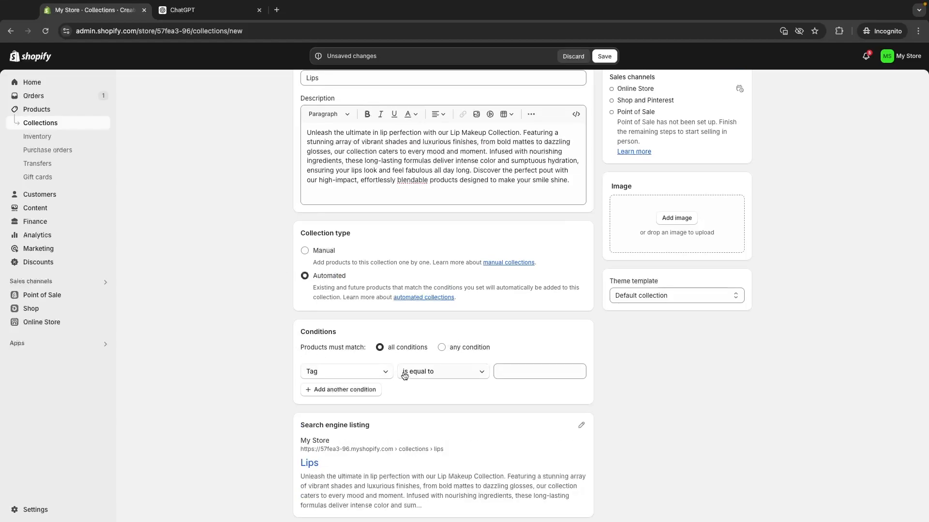
pyautogui.click(527, 373)
pyautogui.write('lips')
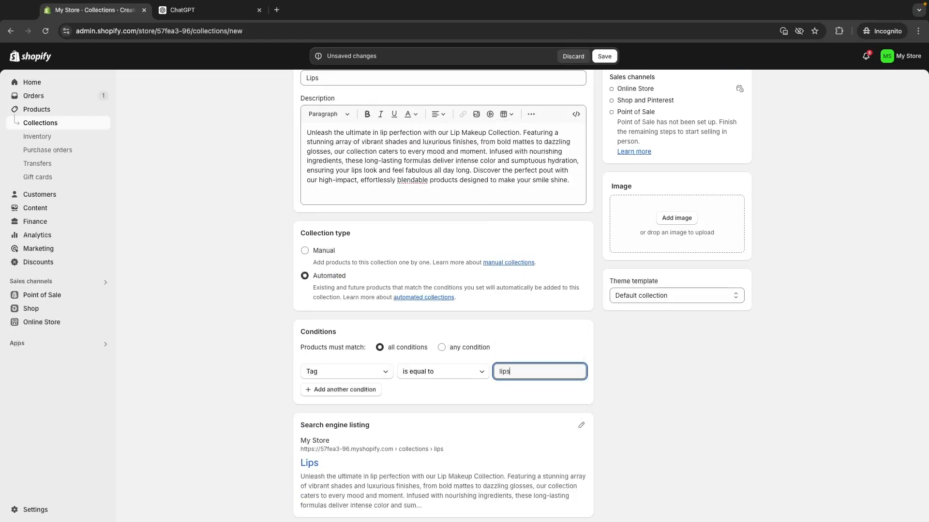
pyautogui.click(604, 56)
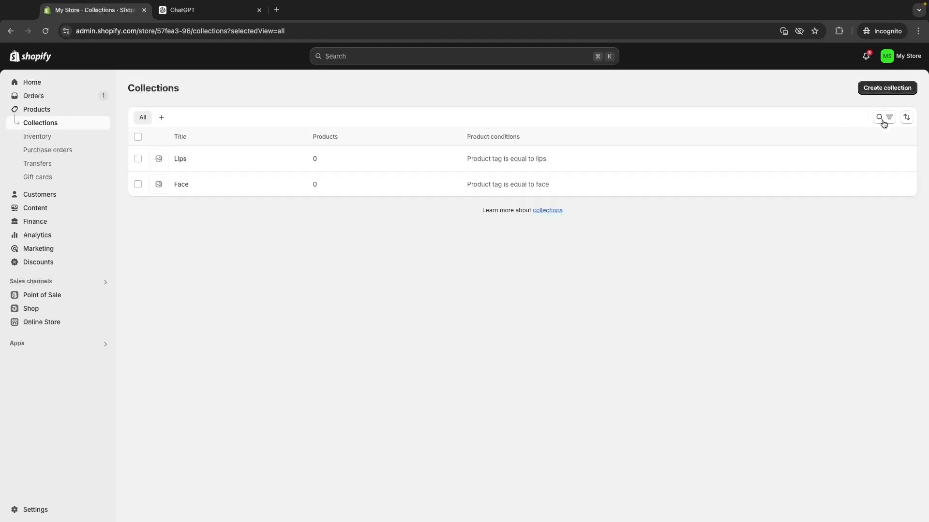
# Start a third collection and title it Nails
pyautogui.click(886, 88)
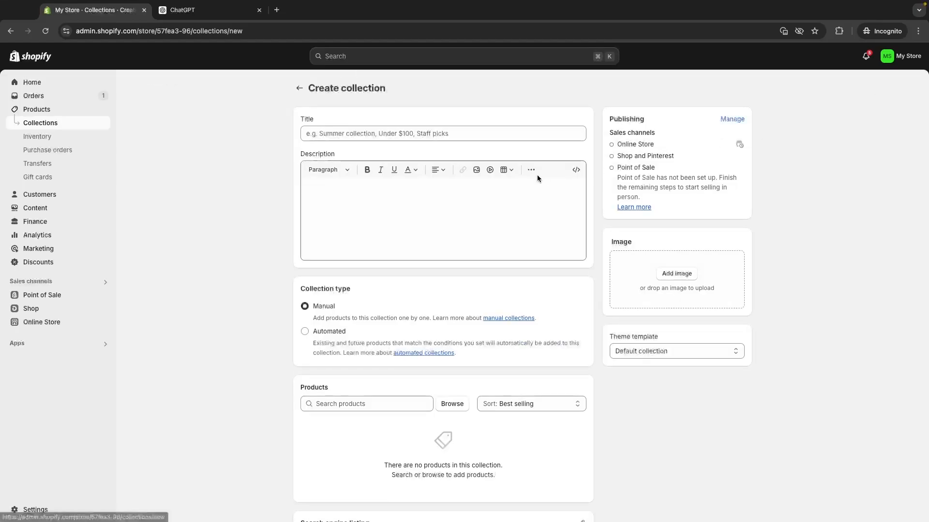
pyautogui.write('Nai')
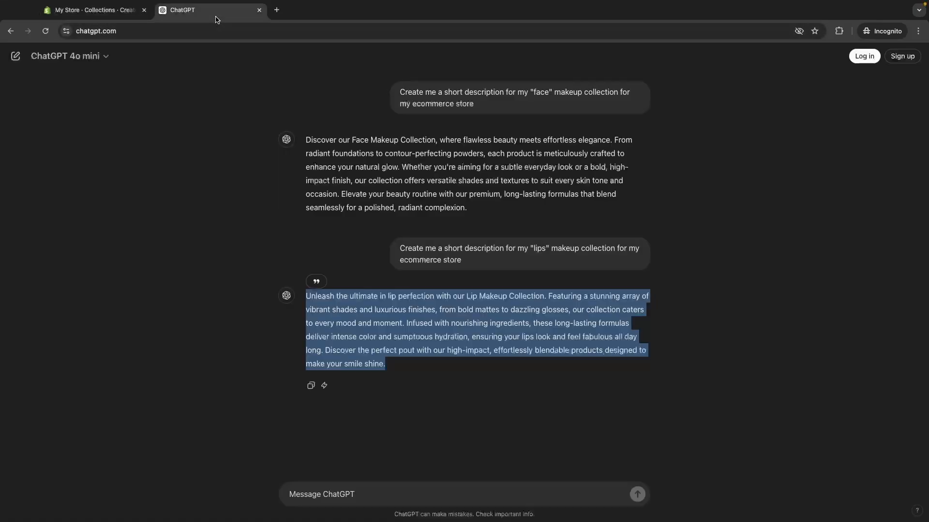
# In ChatGPT, resend the "lips" description prompt with the word changed to "nails" and copy the whole answer
pyautogui.hotkey('ctrl', 'Tab')
pyautogui.moveTo(464, 260); pyautogui.dragTo(423, 251)
pyautogui.tripleClick(414, 267)
pyautogui.hotkey('ctrl', 'c')
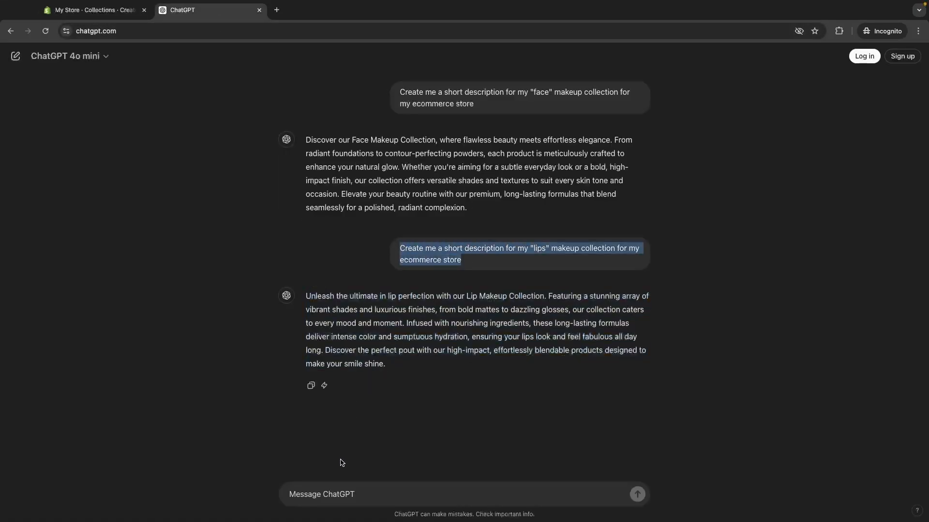
pyautogui.click(327, 489)
pyautogui.hotkey('ctrl', 'v')
pyautogui.doubleClick(425, 493)
pyautogui.write('nails')
pyautogui.press('Return')
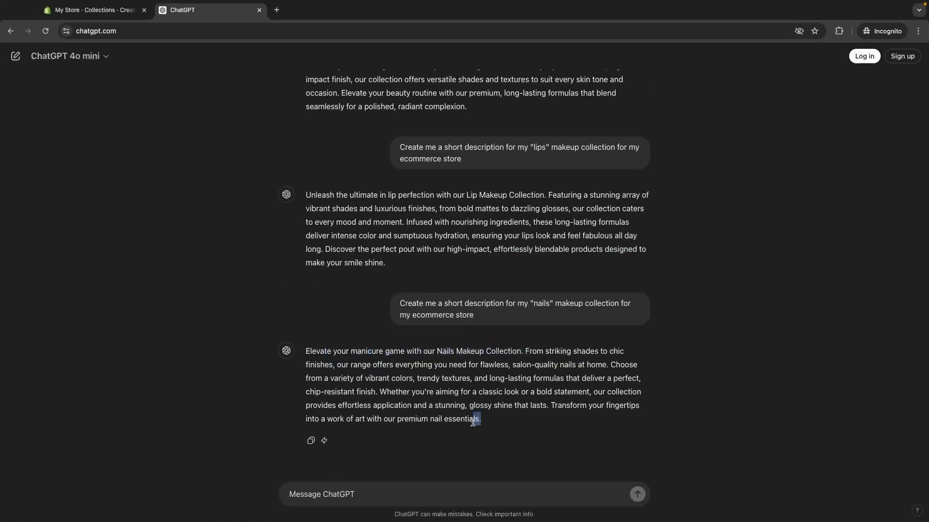
pyautogui.moveTo(481, 419); pyautogui.dragTo(306, 347)
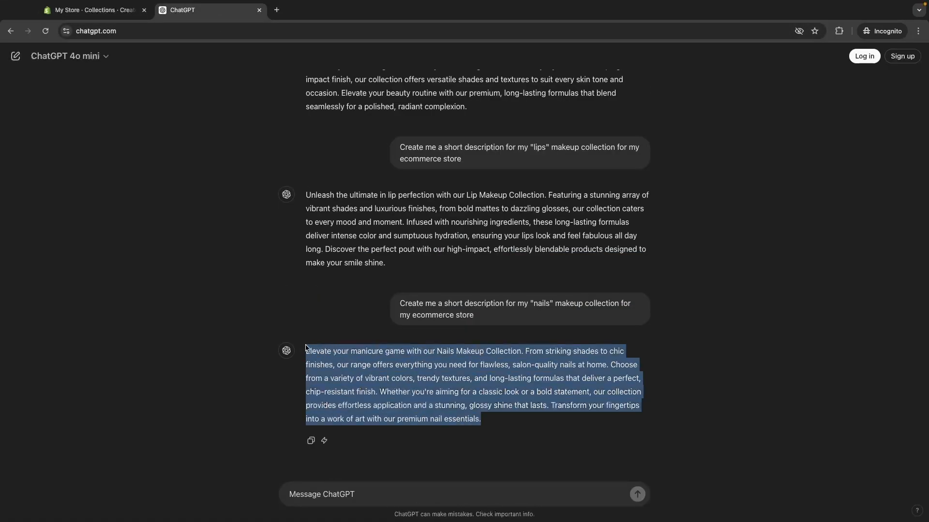
# Switch back to Shopify and paste the copied ChatGPT text as the Nails collection's description
pyautogui.hotkey('ctrl', 'Tab')
pyautogui.click(401, 207)
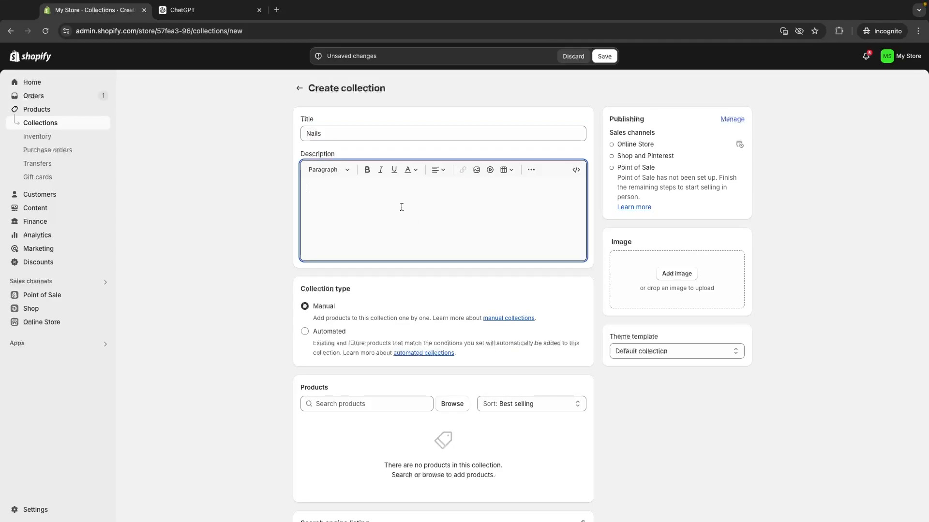
pyautogui.write("Elevate your manicure game with our Nails Makeup Collection. From striking shades to chic finishes, our range offers everything you need for flawless, salon-quality nails at home. Choose from a variety of vibrant colors, trendy textures, and long-lasting formulas that deliver a perfect, chip-resistant finish. Whether you're aiming for a classic look or a bold statement, our collection provides effortless application and a stunning, glossy shine that lasts. Transform your fingertips into a work of art with our premium nail essentials.")
# Make the Nails collection automated for products whose tag is equal to "nails", and save it
pyautogui.scroll(-3, 429, 242)
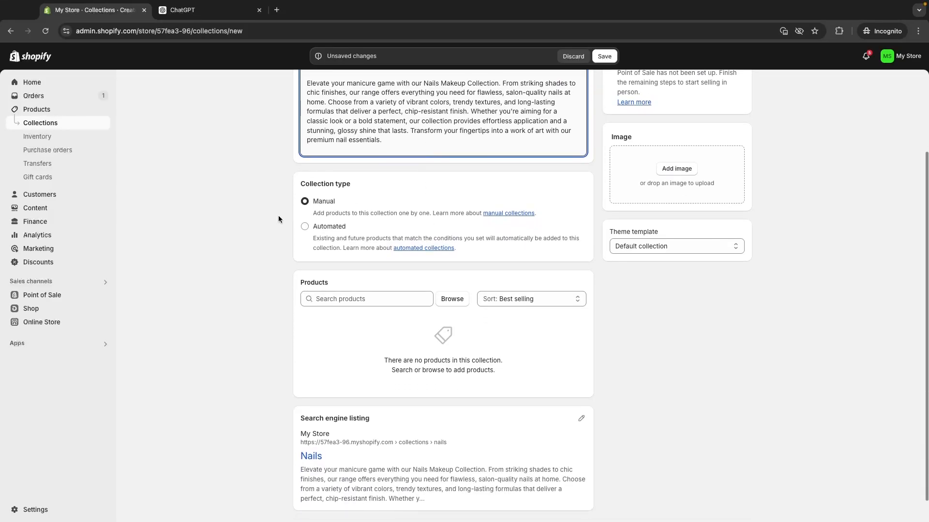
pyautogui.click(315, 227)
pyautogui.scroll(-1, 323, 306)
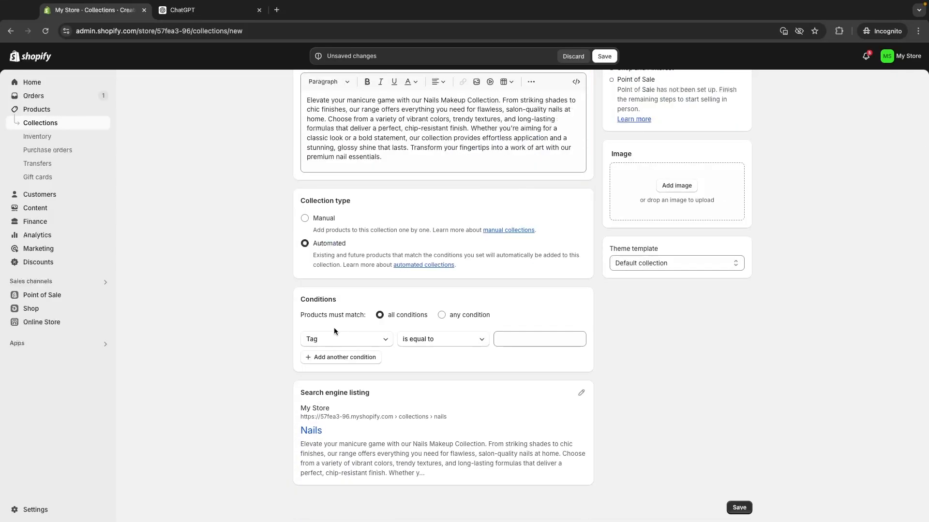
pyautogui.click(539, 339)
pyautogui.write('nails')
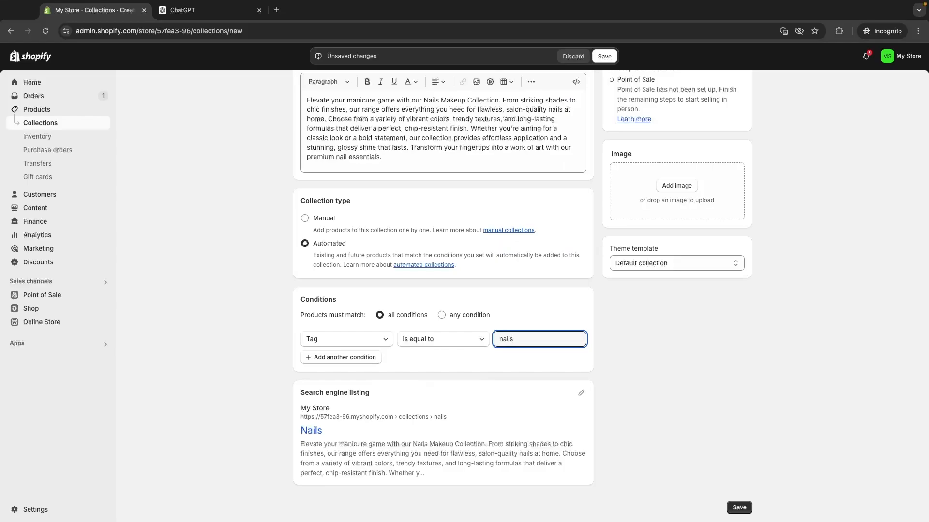
pyautogui.click(738, 508)
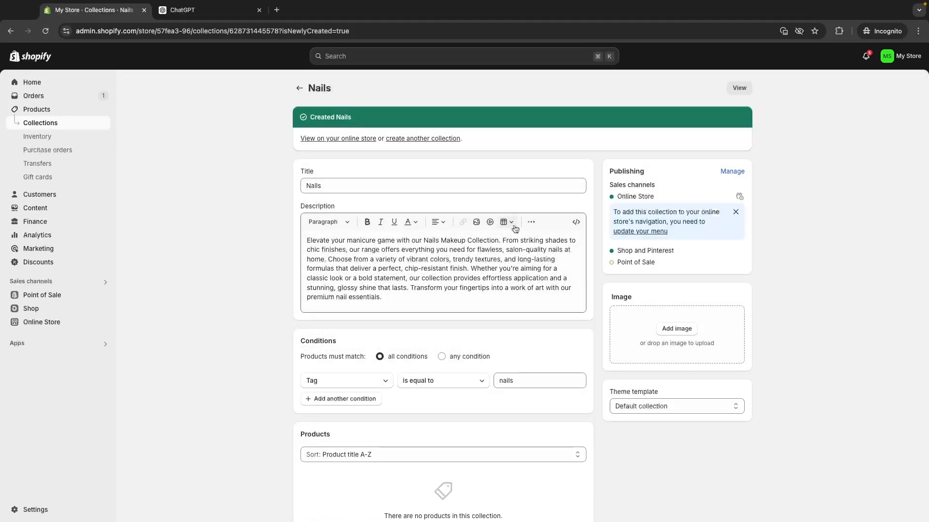
# Go back to the collections list, start a further collection and title it Eyes
pyautogui.click(300, 88)
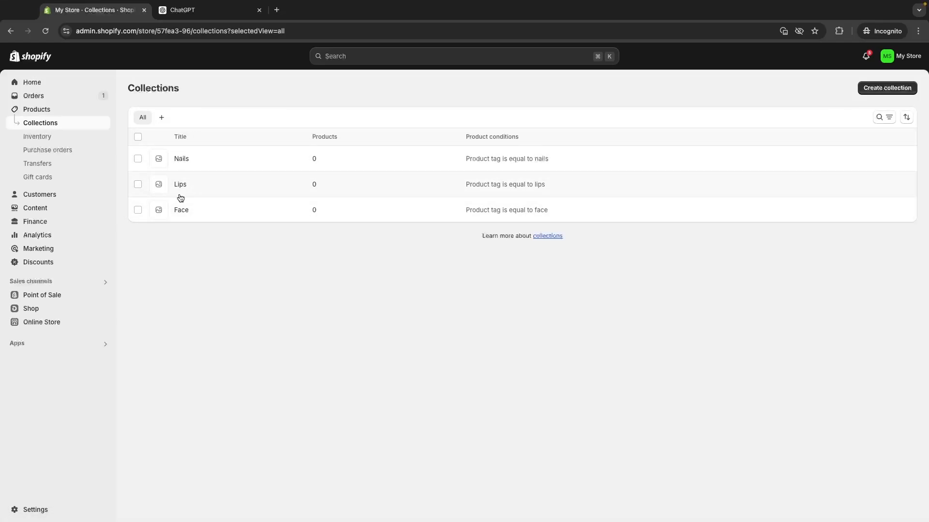
pyautogui.click(868, 90)
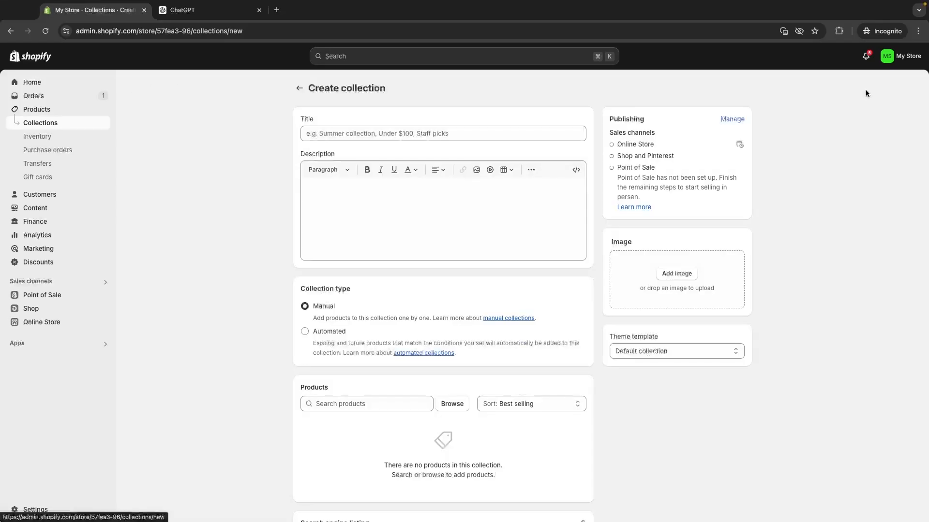
pyautogui.write('Eyes')
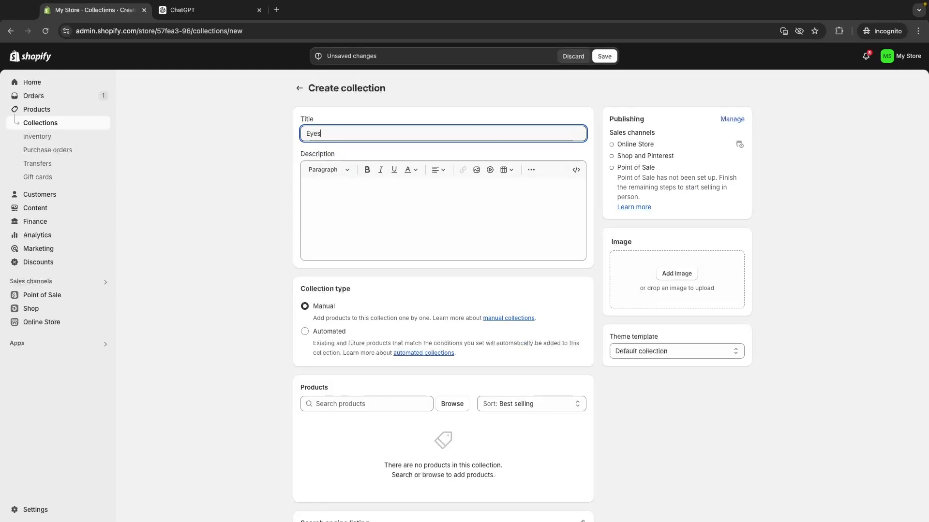
# Make the Eyes collection automated with the condition that the product tag is equal to "eyes"
pyautogui.click(329, 332)
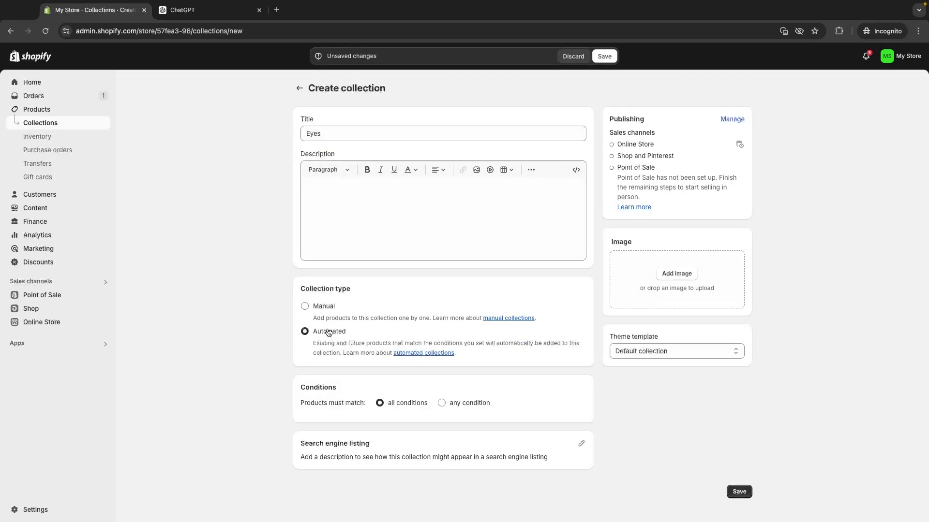
pyautogui.click(536, 427)
pyautogui.write('eyes')
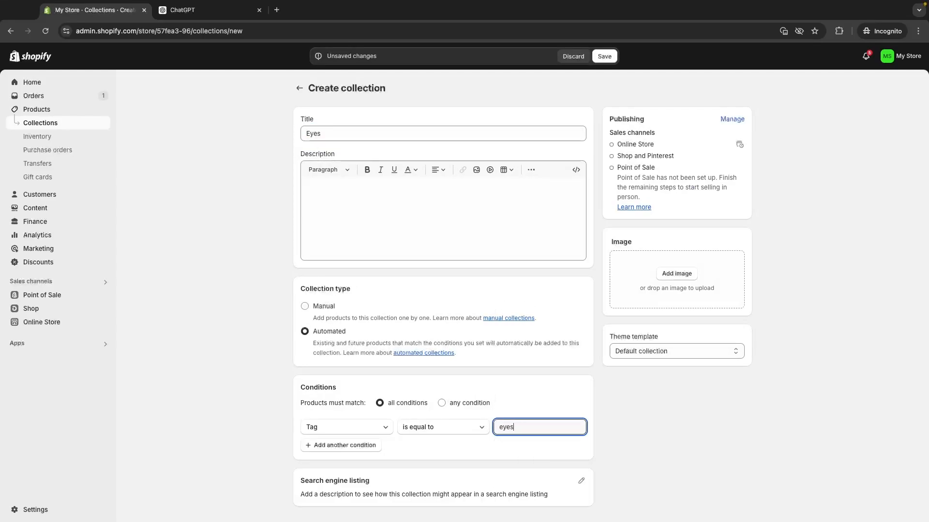
# Switch to ChatGPT and resend the nails prompt with "eyes" instead, requesting a short description for the "eyes" makeup collection
pyautogui.click(208, 10)
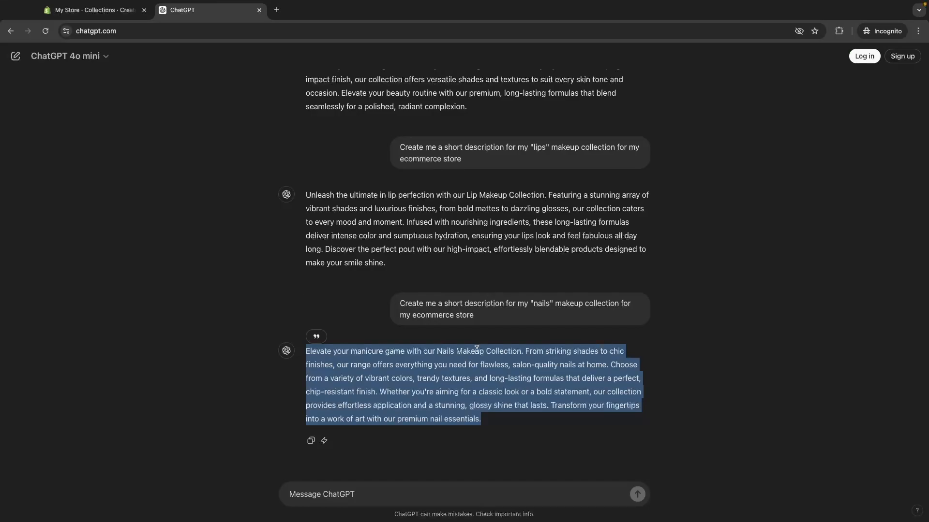
pyautogui.moveTo(473, 315); pyautogui.dragTo(392, 297)
pyautogui.hotkey('ctrl', 'c')
pyautogui.click(348, 493)
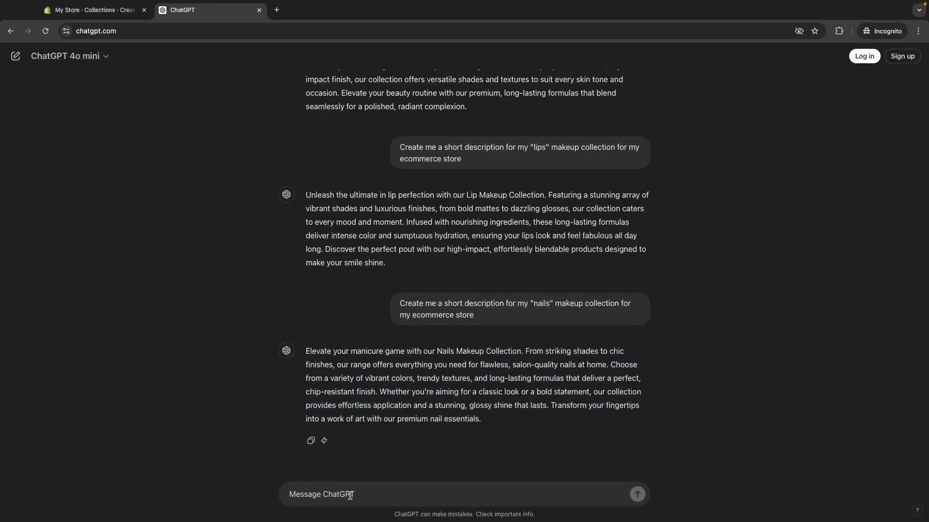
pyautogui.hotkey('ctrl', 'v')
pyautogui.doubleClick(433, 495)
pyautogui.write('eyes')
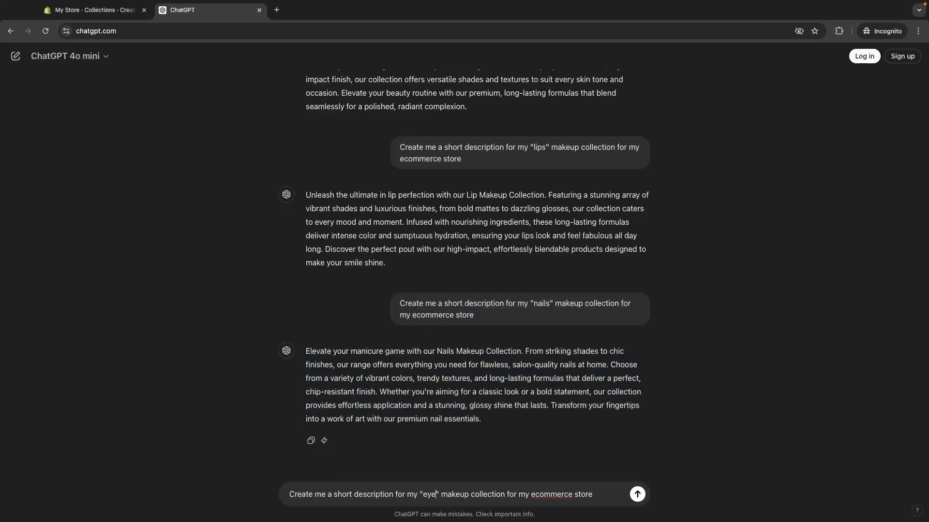
pyautogui.press('Return')
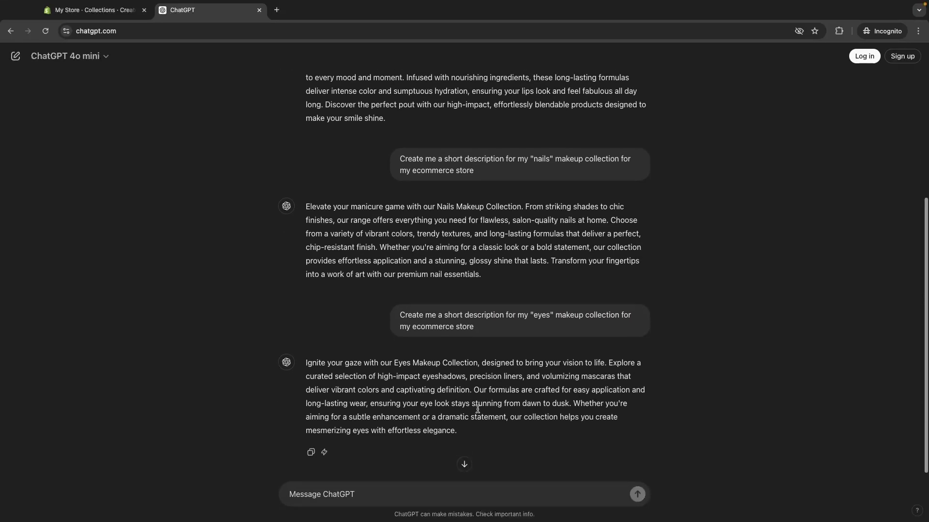
# Copy ChatGPT's Eyes description, switch back to Shopify to paste it as the Eyes collection's description, and save the collection
pyautogui.moveTo(461, 420); pyautogui.dragTo(306, 349)
pyautogui.hotkey('ctrl', 'c')
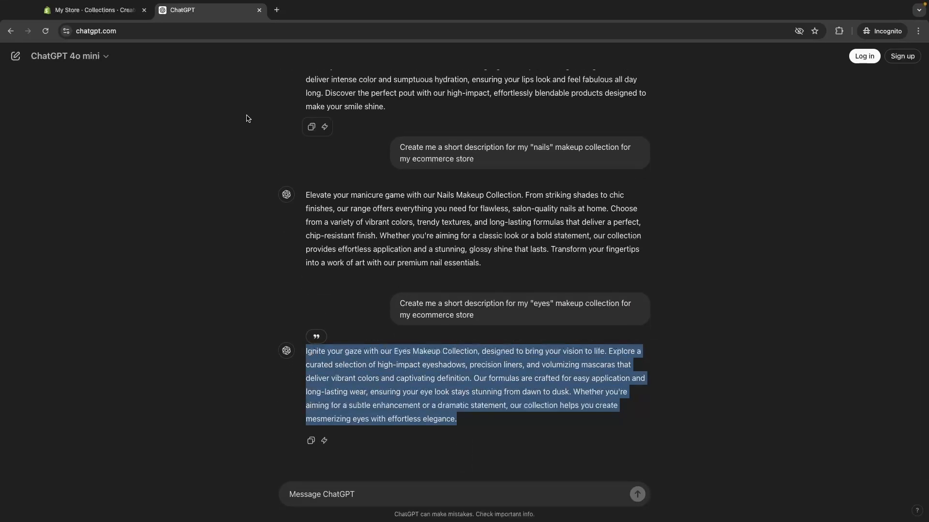
pyautogui.click(92, 10)
pyautogui.click(409, 207)
pyautogui.hotkey('ctrl', 'v')
pyautogui.hotkey('ctrl', 's')
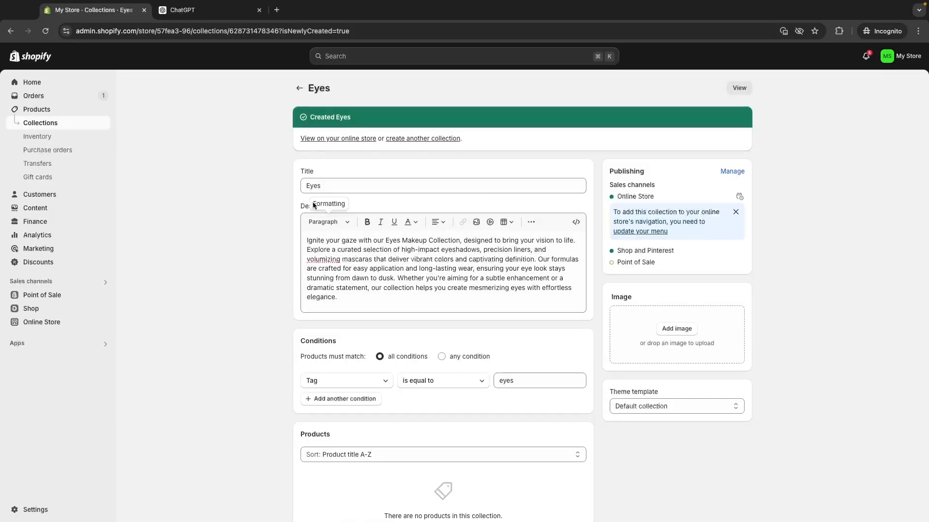
# Add the tag "face" to the 4-in-1 Retractable Mini Makeup Brush Set, save it, and check the refreshed collections list
pyautogui.click(64, 123)
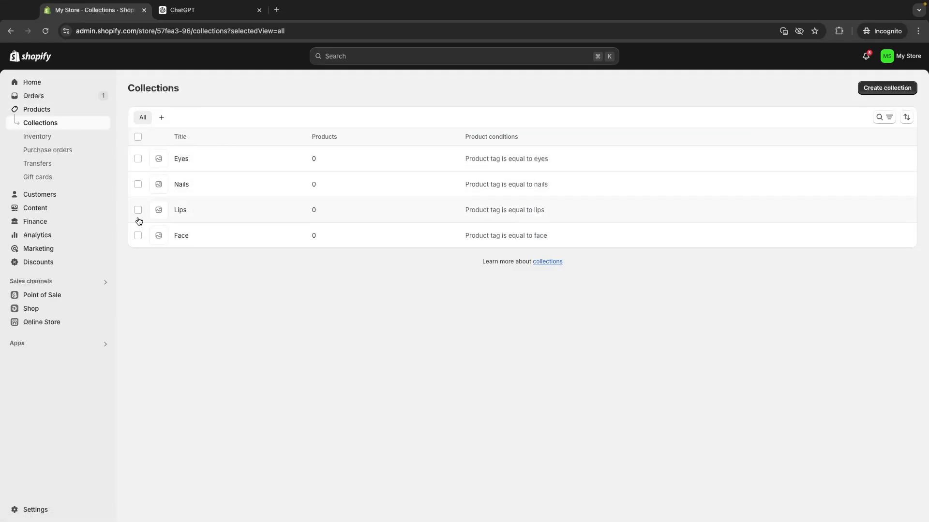
pyautogui.click(48, 114)
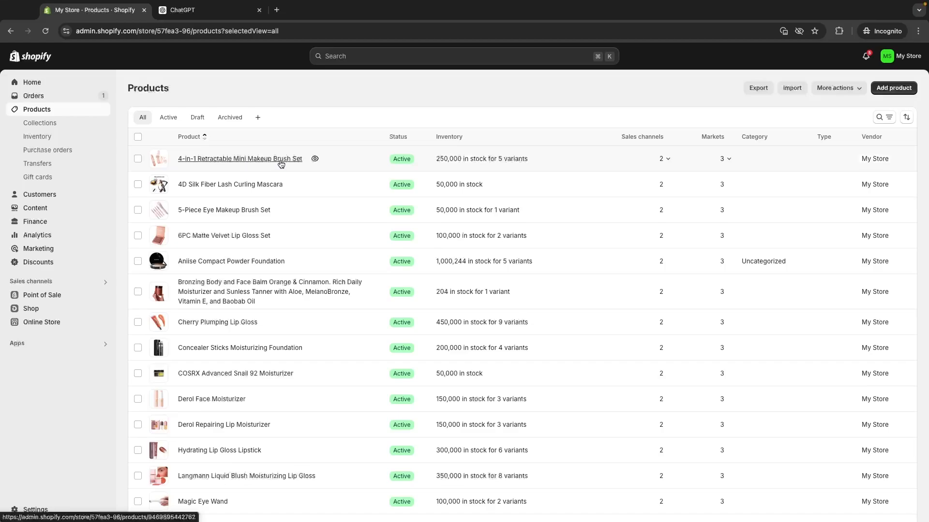
pyautogui.click(225, 160)
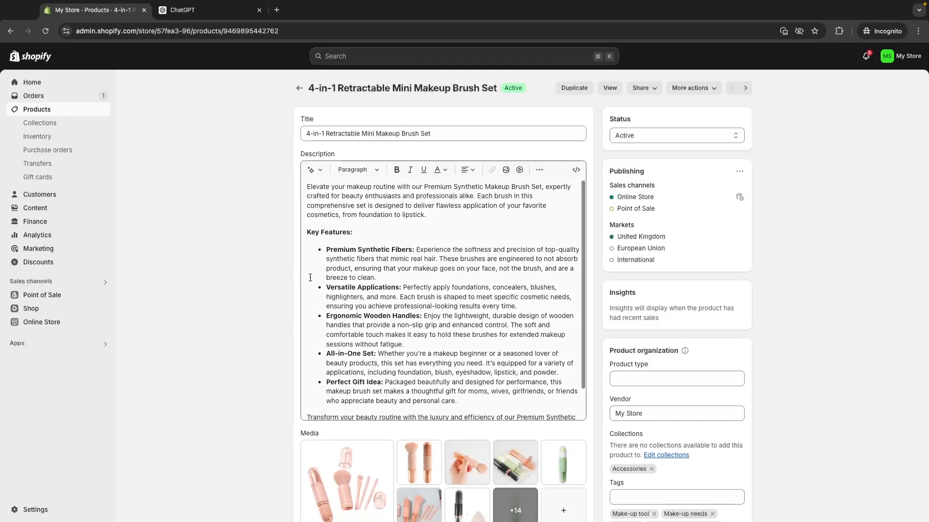
pyautogui.scroll(-5, 436, 290)
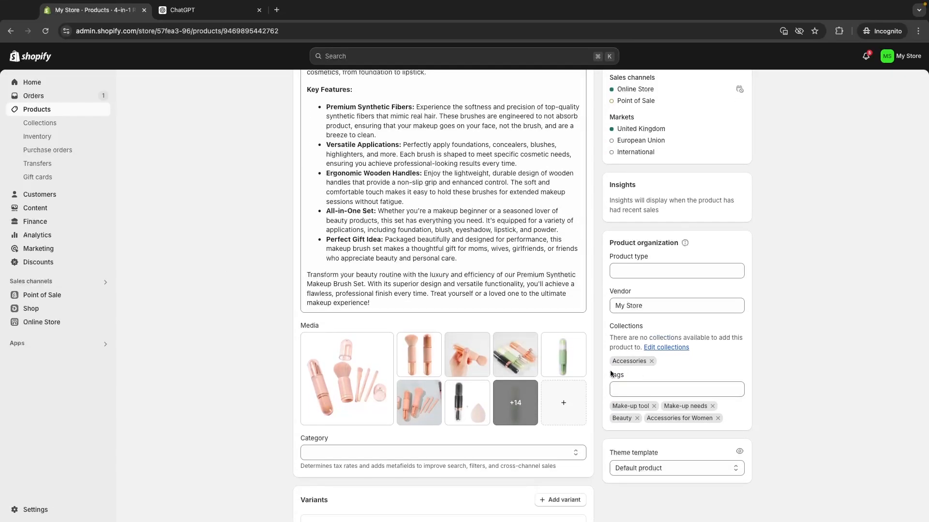
pyautogui.click(629, 389)
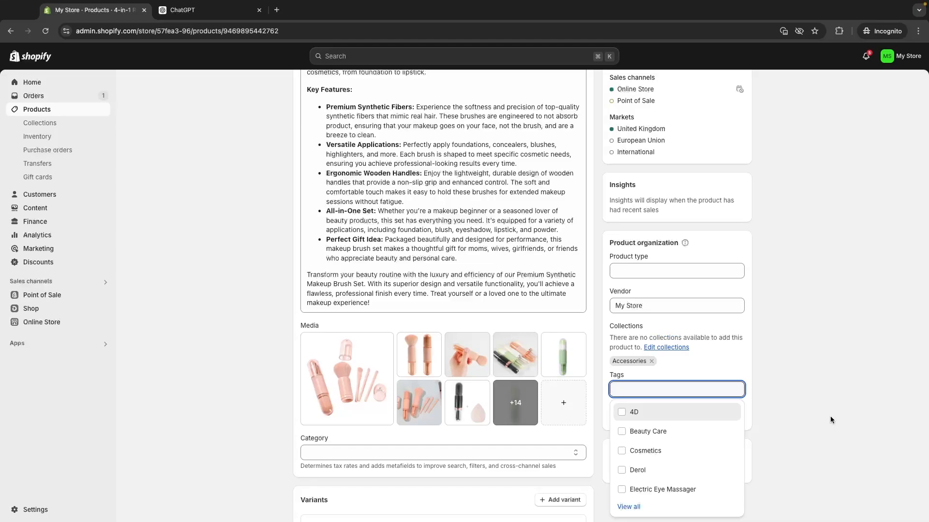
pyautogui.write('fac')
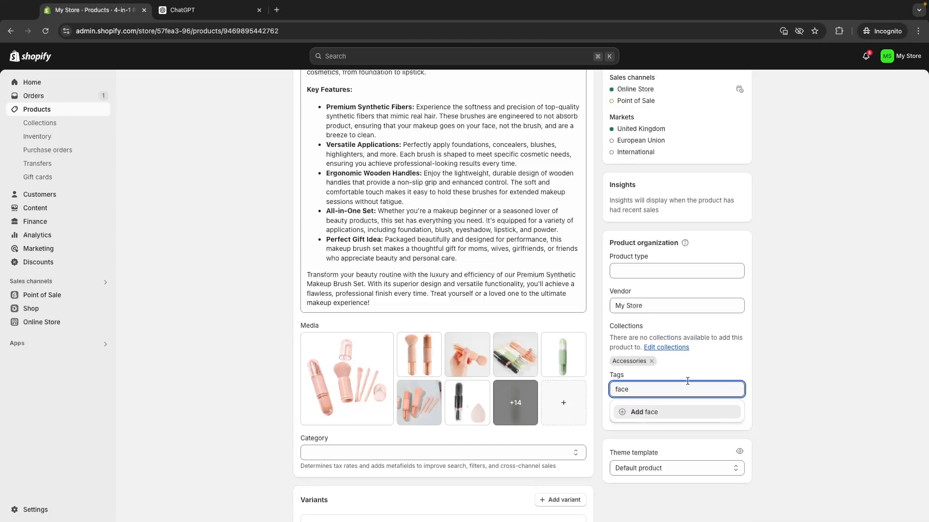
pyautogui.write('e')
pyautogui.click(638, 413)
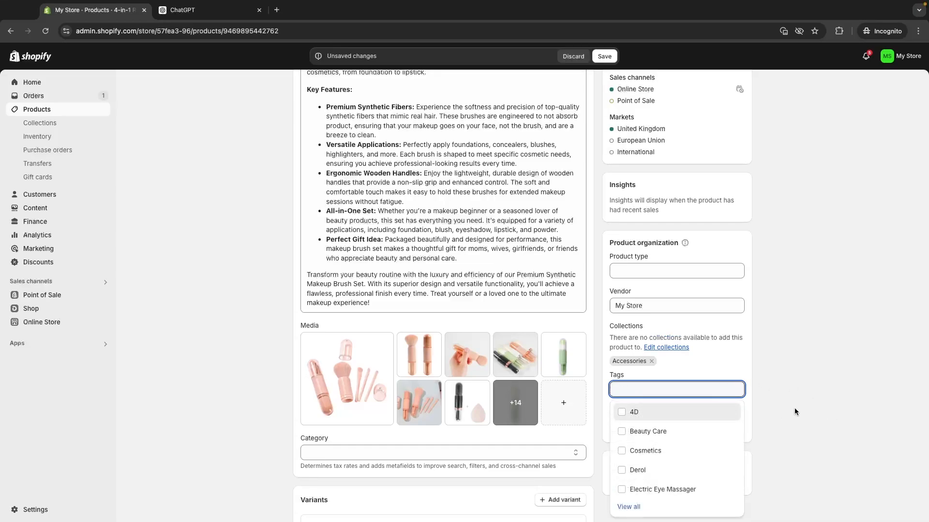
pyautogui.click(798, 409)
pyautogui.click(604, 56)
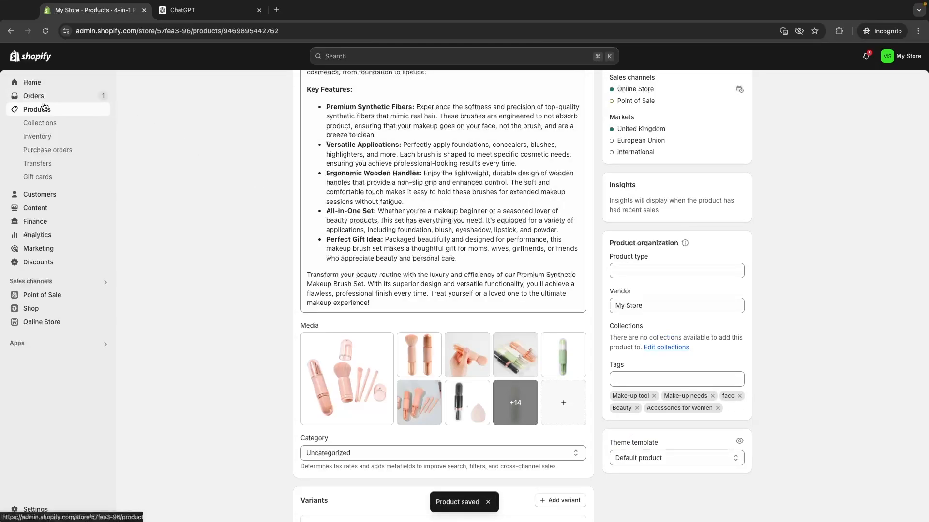
pyautogui.click(27, 124)
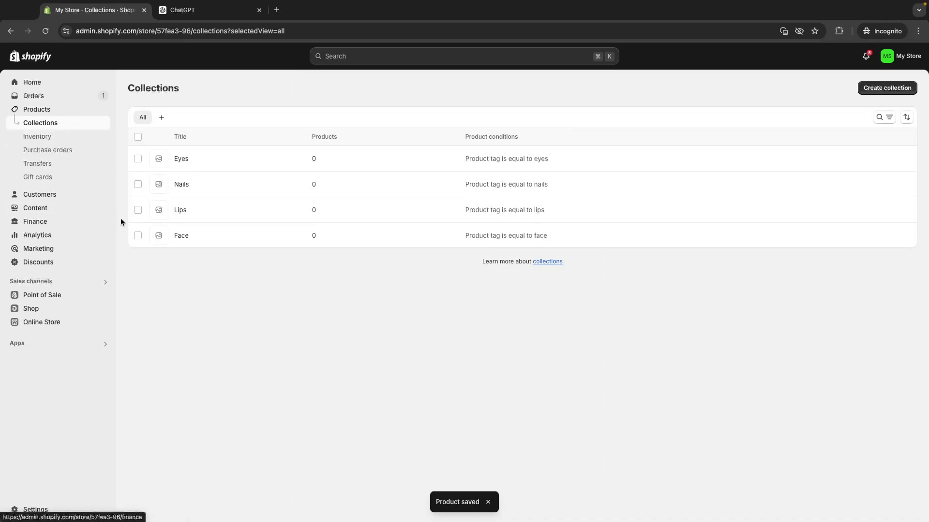
pyautogui.click(48, 32)
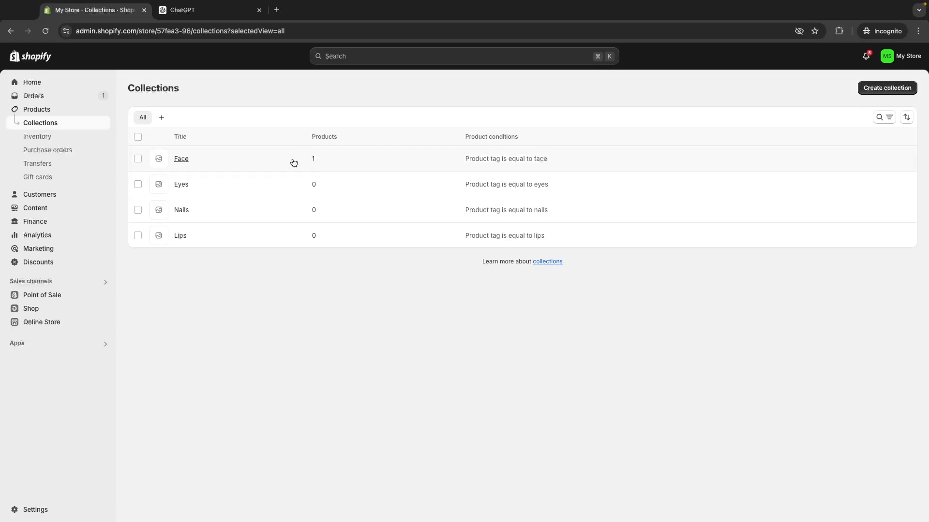
# Add the tag "eyes" to the 4D Silk Fiber Lash Curling Mascara and save the product
pyautogui.click(65, 112)
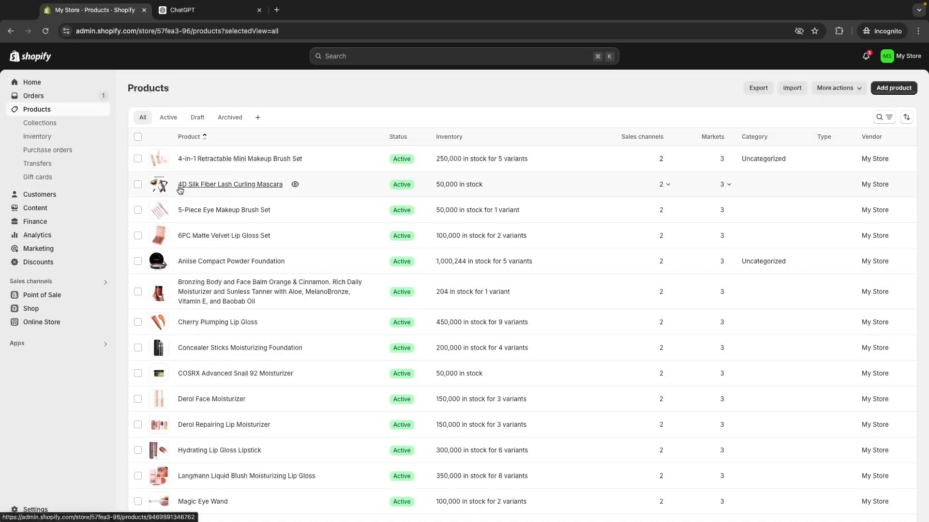
pyautogui.click(268, 185)
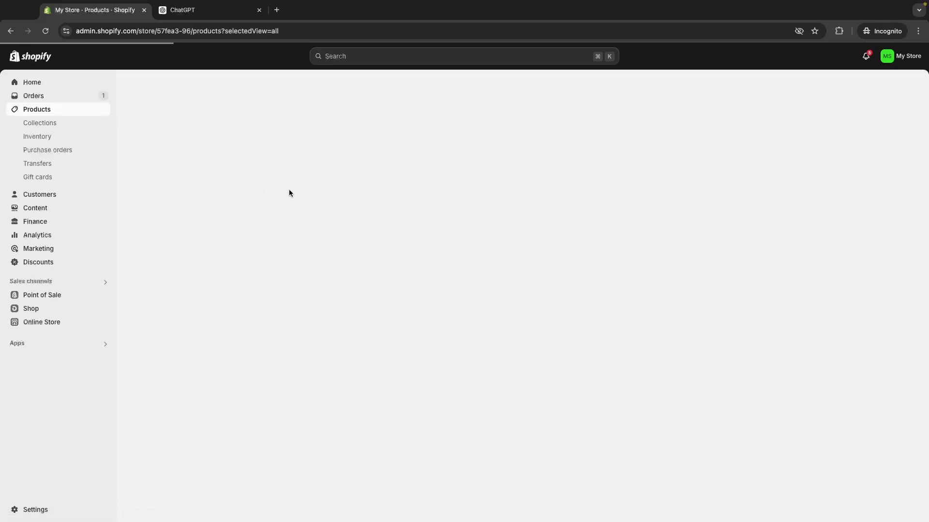
pyautogui.scroll(-3, 603, 483)
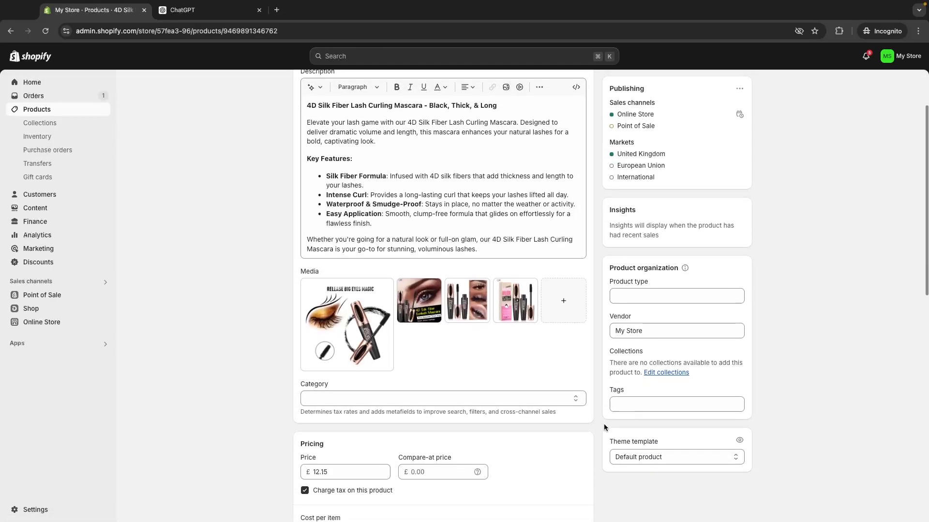
pyautogui.click(636, 363)
pyautogui.write('eyes')
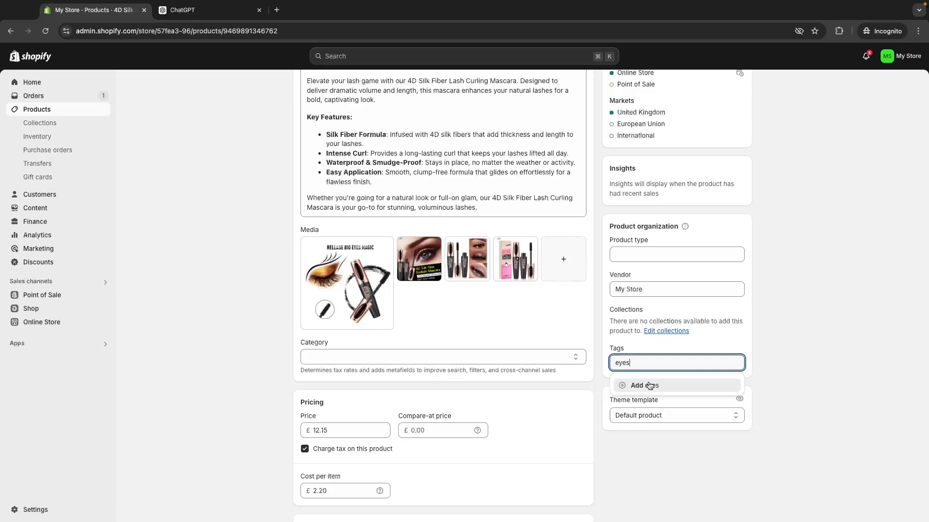
pyautogui.click(649, 386)
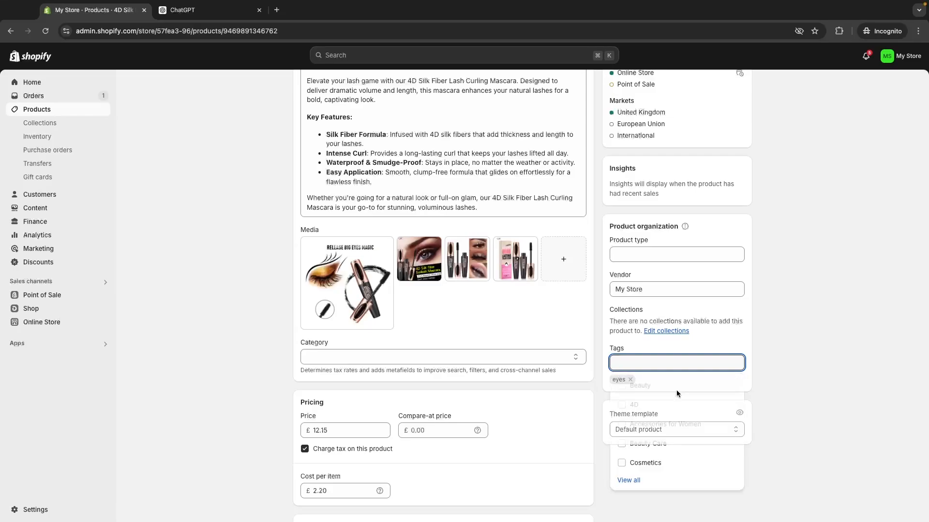
pyautogui.scroll(3, 783, 386)
pyautogui.click(611, 58)
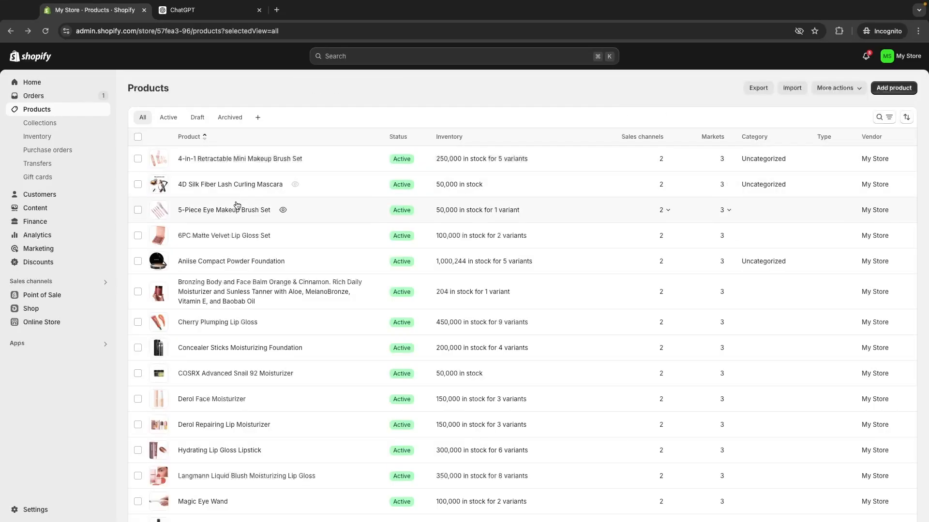
# Add the tag "eyes" to the 5-Piece Eye Makeup Brush Set, save it, and return to the product list
pyautogui.click(236, 209)
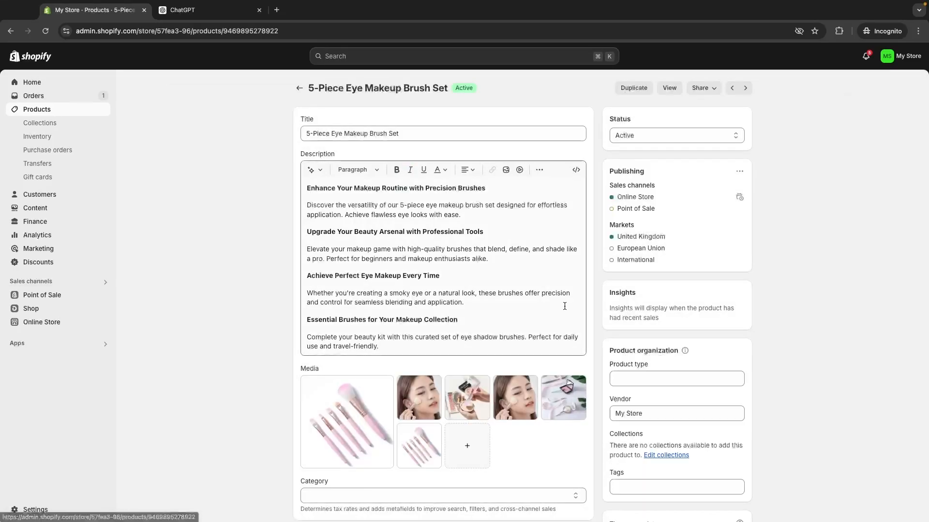
pyautogui.scroll(-2, 465, 290)
pyautogui.click(677, 417)
pyautogui.write('e')
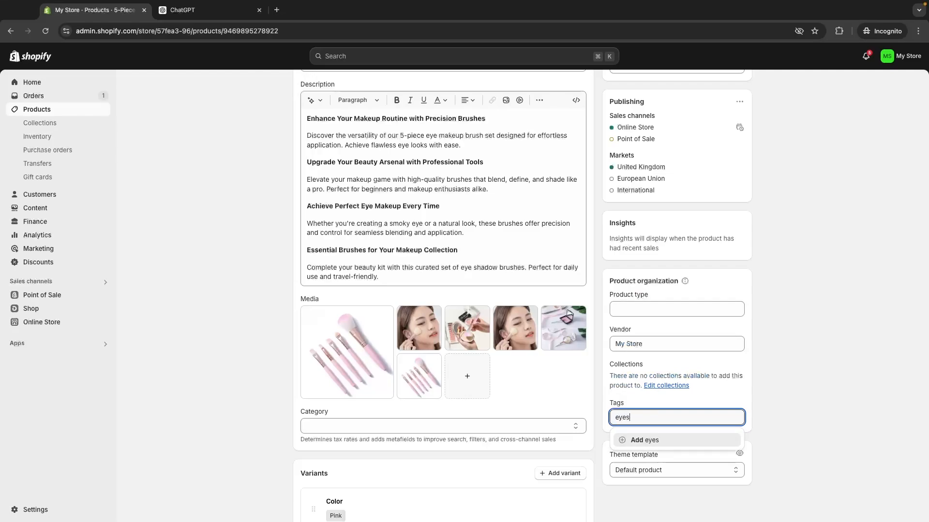
pyautogui.write('yes')
pyautogui.press('Return')
pyautogui.click(832, 407)
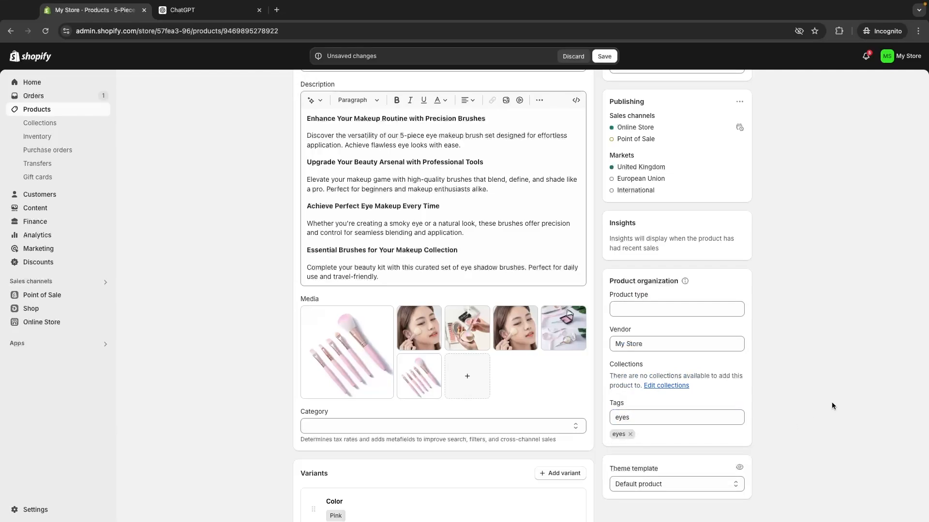
pyautogui.click(605, 56)
pyautogui.click(99, 109)
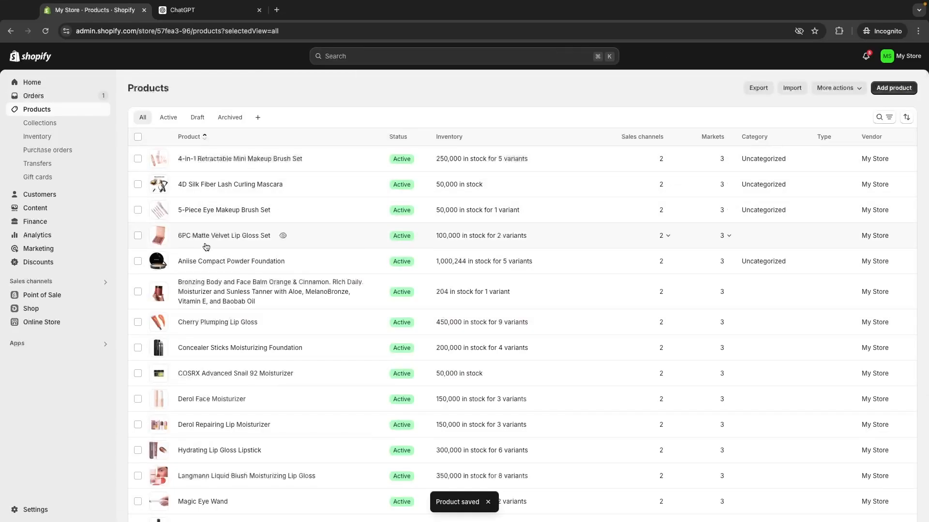
# Check the tags assigned to the Yinikiz Gel Nail Polish Pen on its product page
pyautogui.click(213, 263)
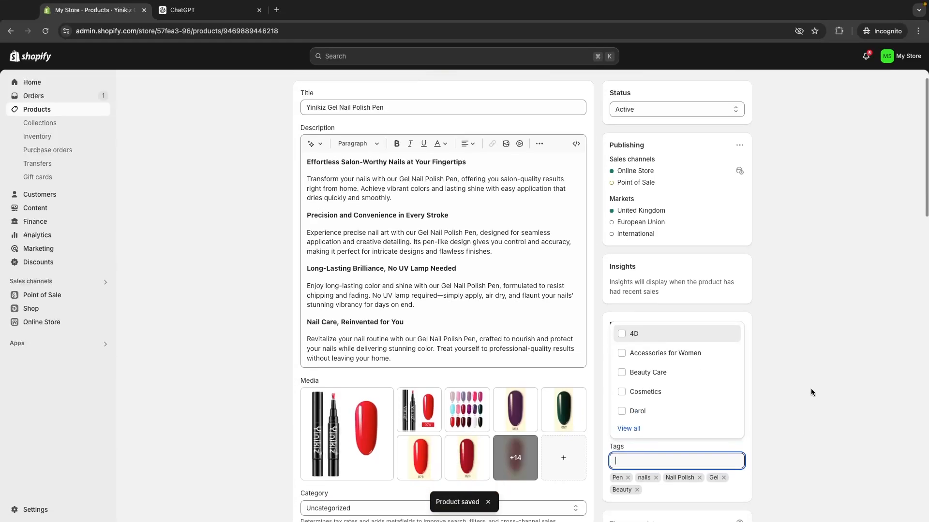
pyautogui.click(811, 388)
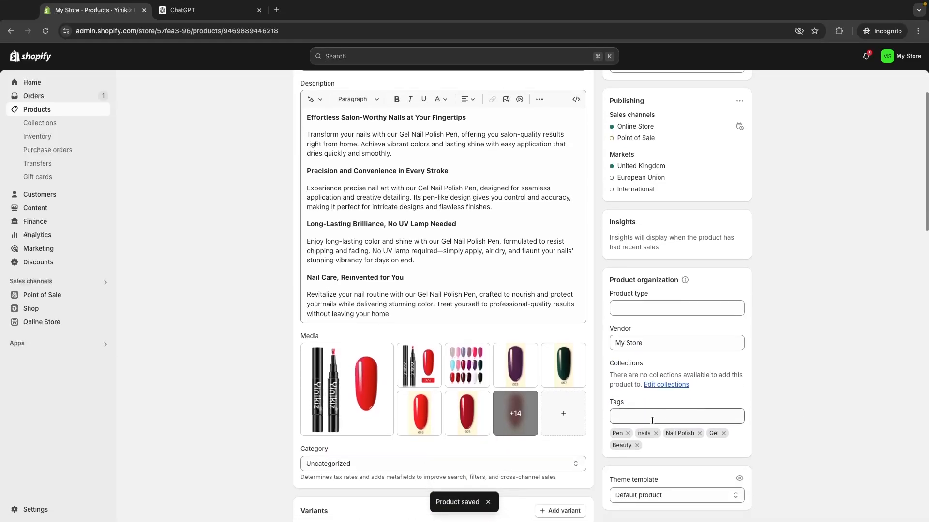
pyautogui.scroll(1, 581, 185)
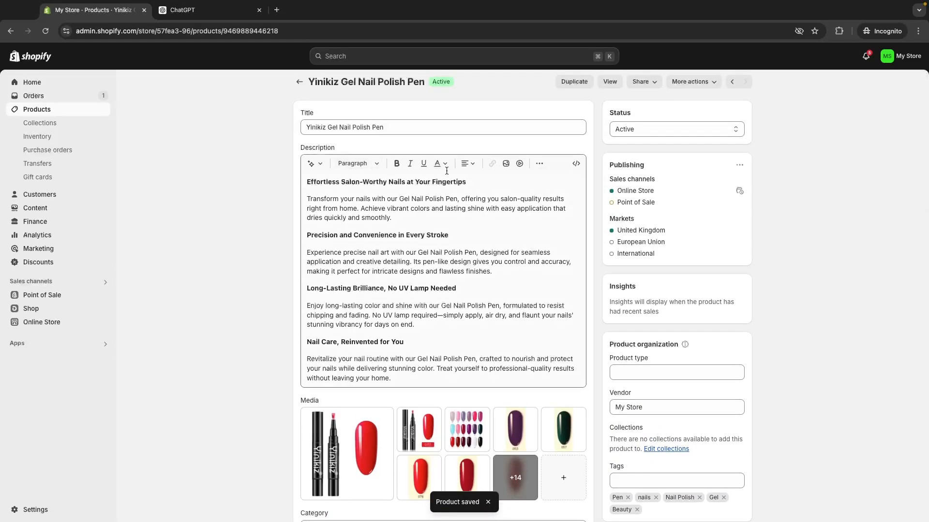
# Refresh the collections list to check how many products each collection holds, and open the Eyes collection
pyautogui.click(48, 124)
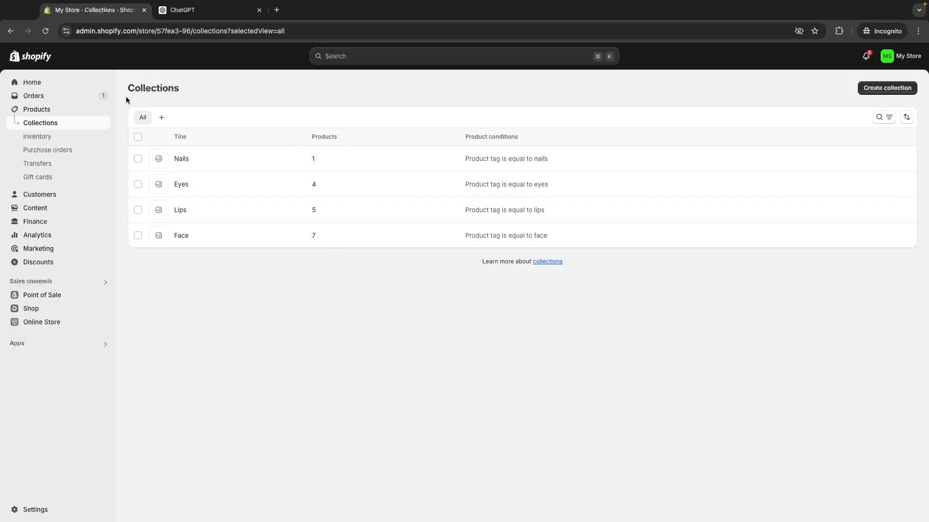
pyautogui.press('super+r')
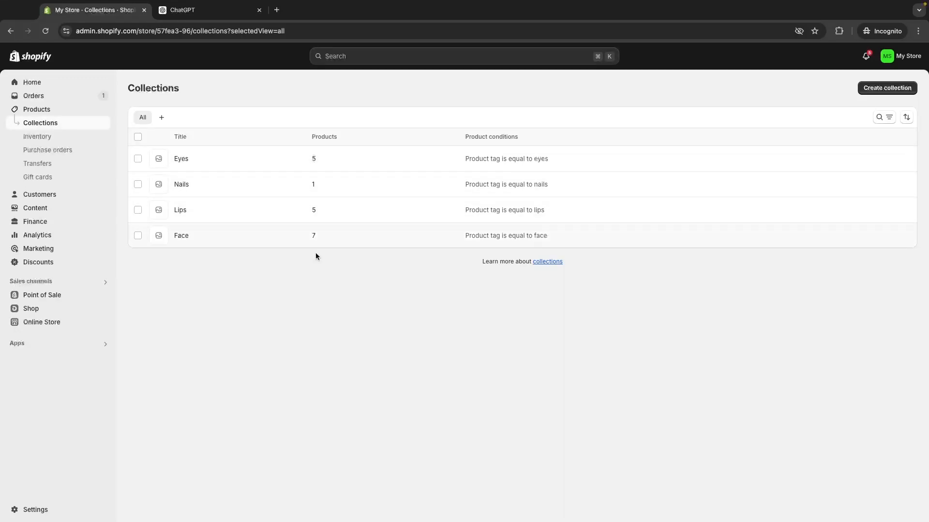
pyautogui.click(45, 31)
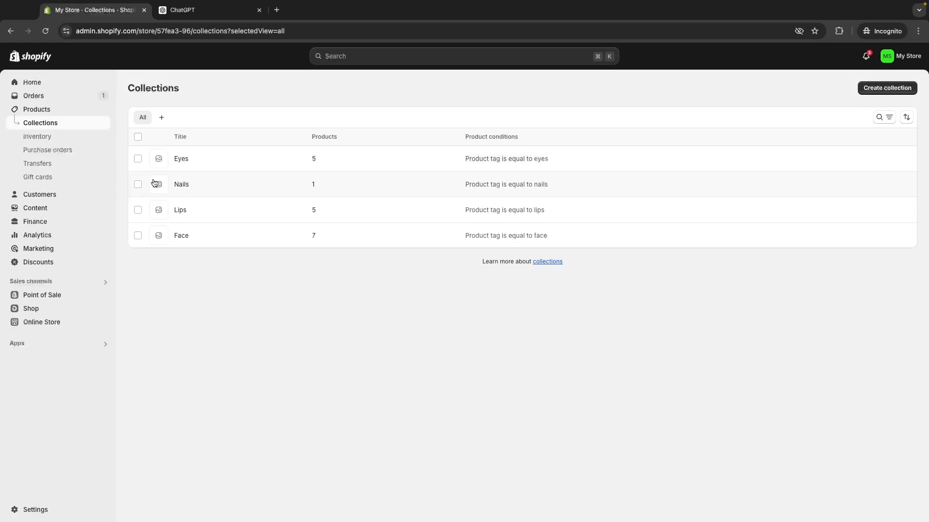
pyautogui.click(179, 160)
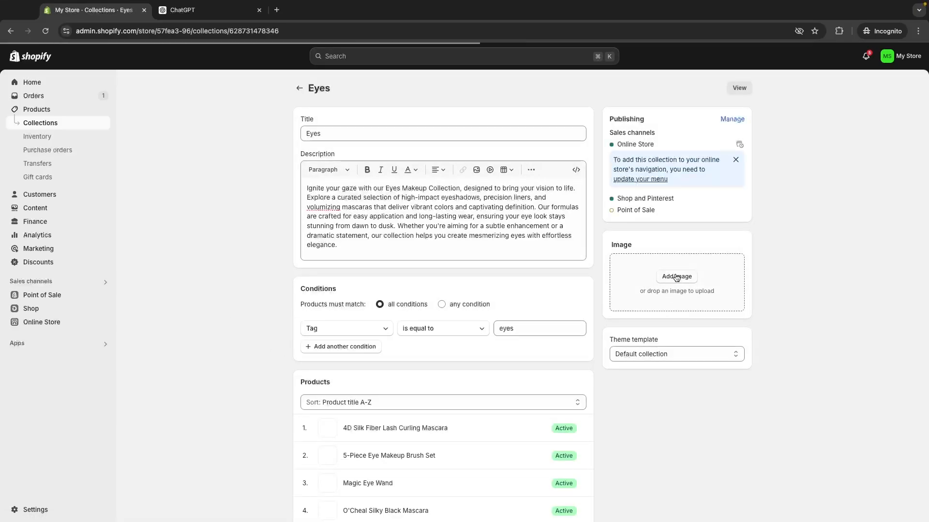
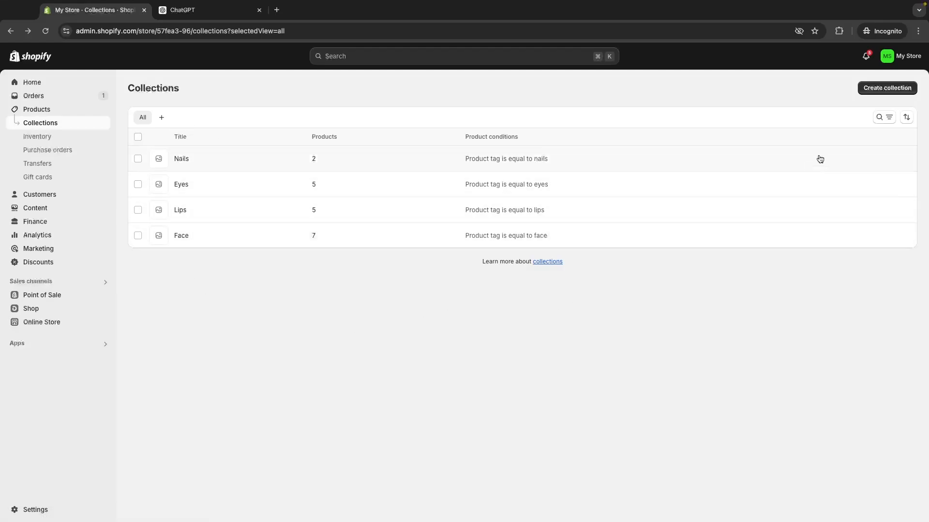
# Create an automated collection titled "Moisturizer" whose products must have a tag equal to "Moisturizer"
pyautogui.click(873, 89)
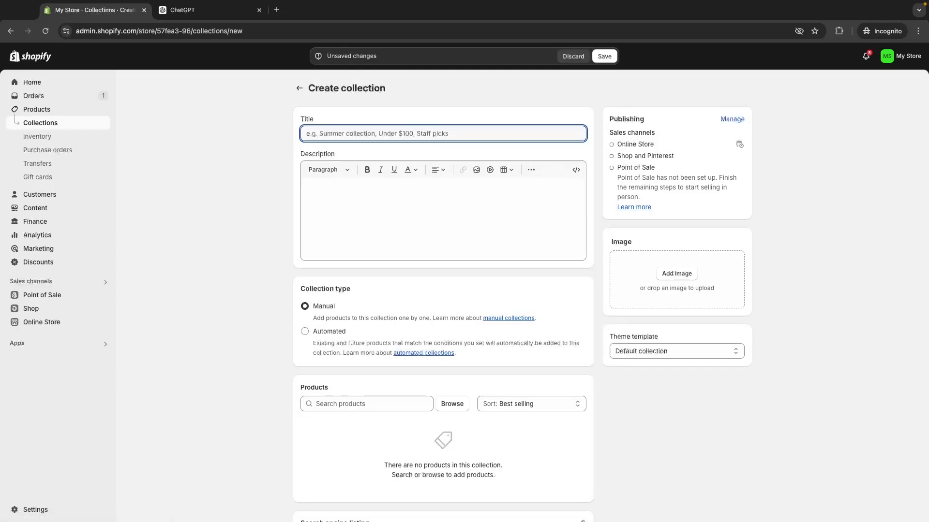
pyautogui.write('Mois')
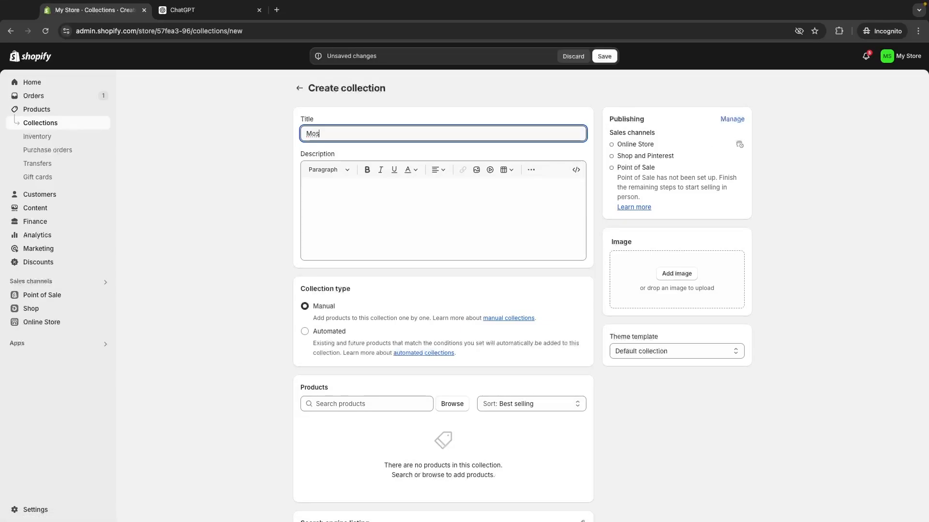
pyautogui.write('turizer')
pyautogui.click(336, 192)
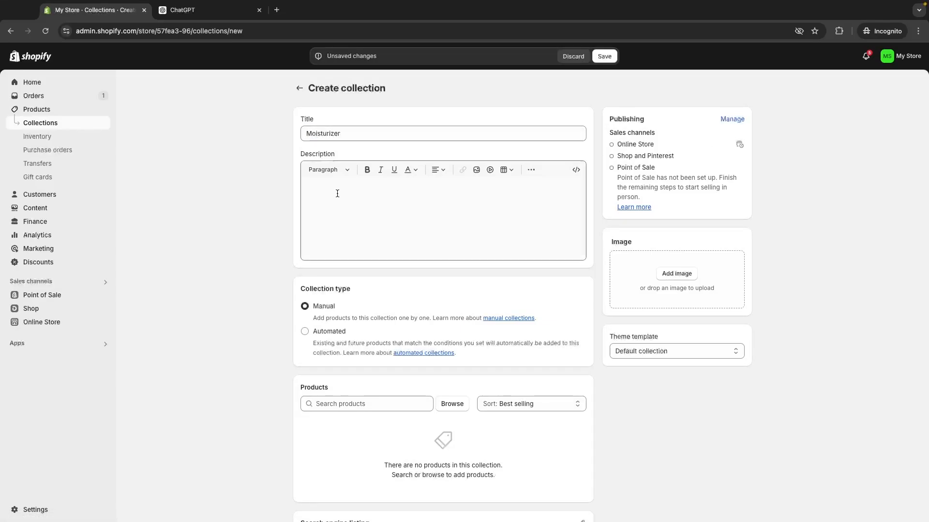
pyautogui.click(328, 334)
pyautogui.scroll(-1, 329, 338)
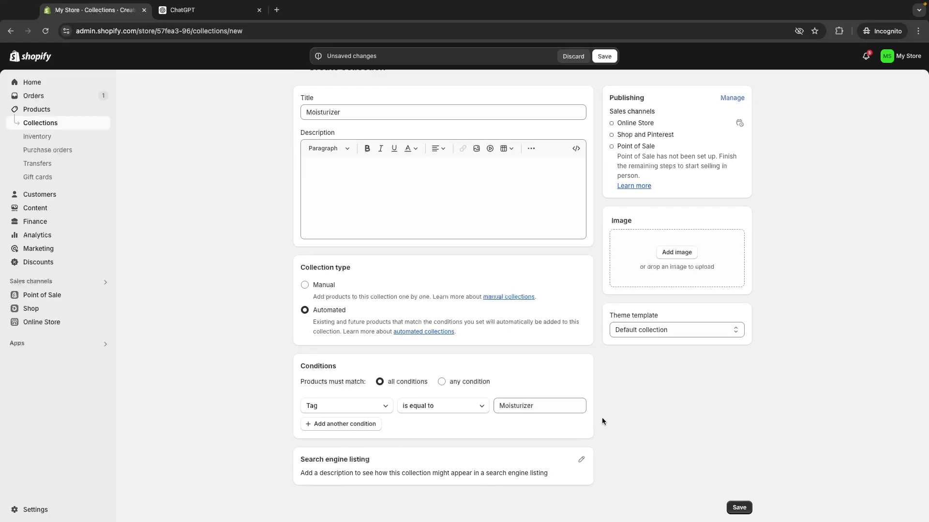
pyautogui.scroll(1, 580, 419)
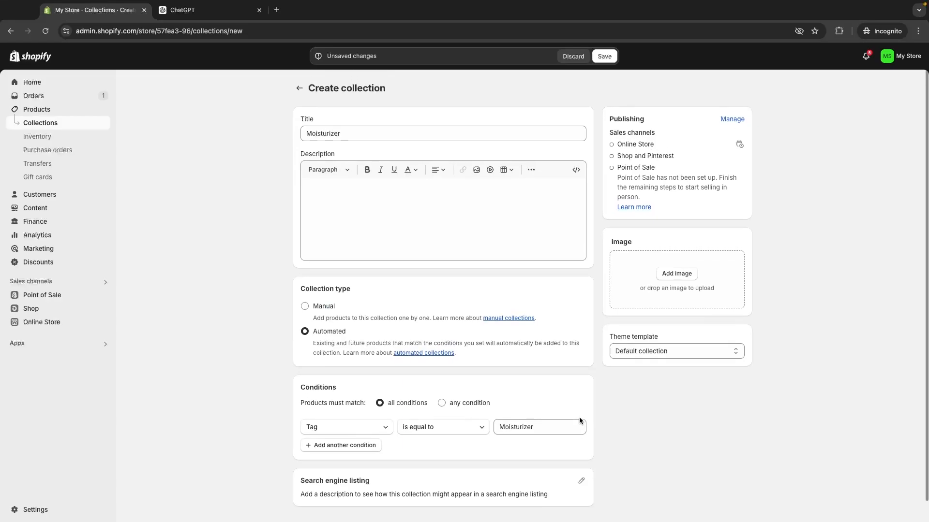
# Switch to ChatGPT and reuse the "eyes" prompt to request a short description for the moisturizer makeup collection
pyautogui.click(217, 12)
pyautogui.moveTo(491, 321); pyautogui.dragTo(384, 305)
pyautogui.press('super+c')
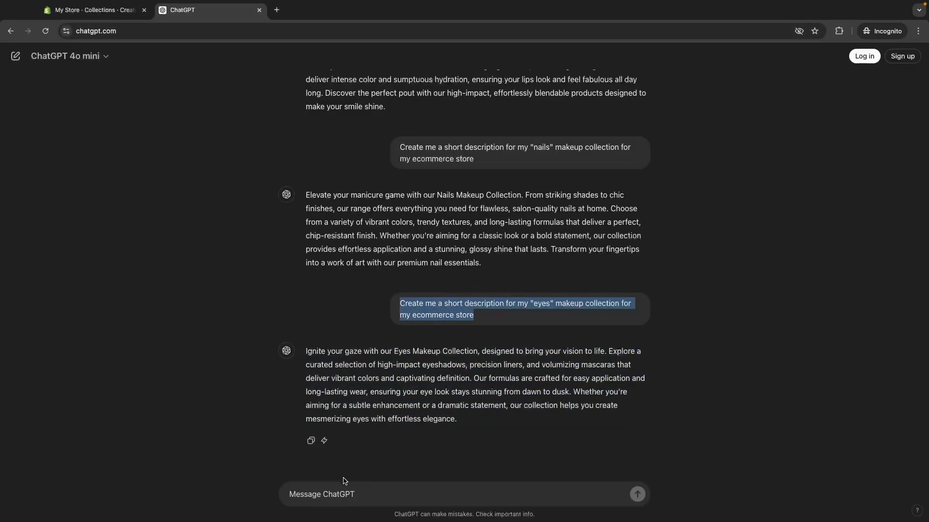
pyautogui.click(376, 491)
pyautogui.press('super+v')
pyautogui.doubleClick(428, 495)
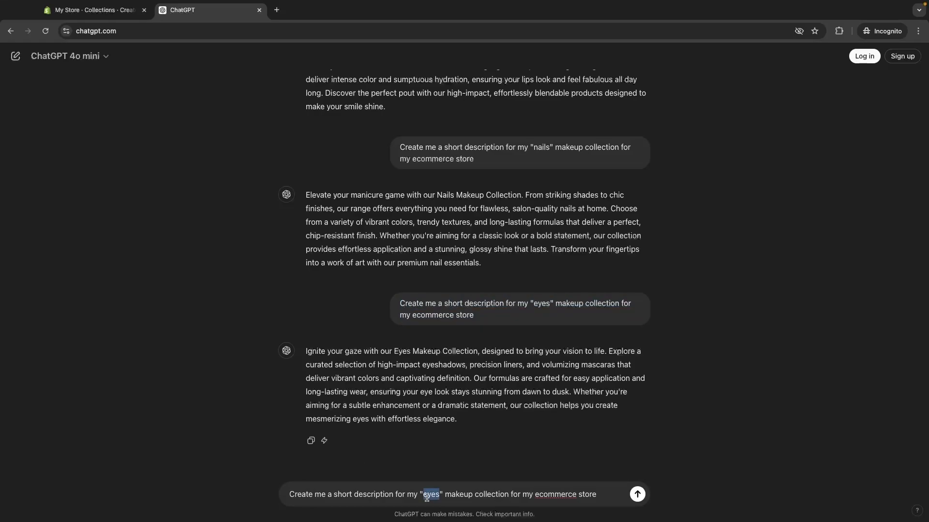
pyautogui.write('moi')
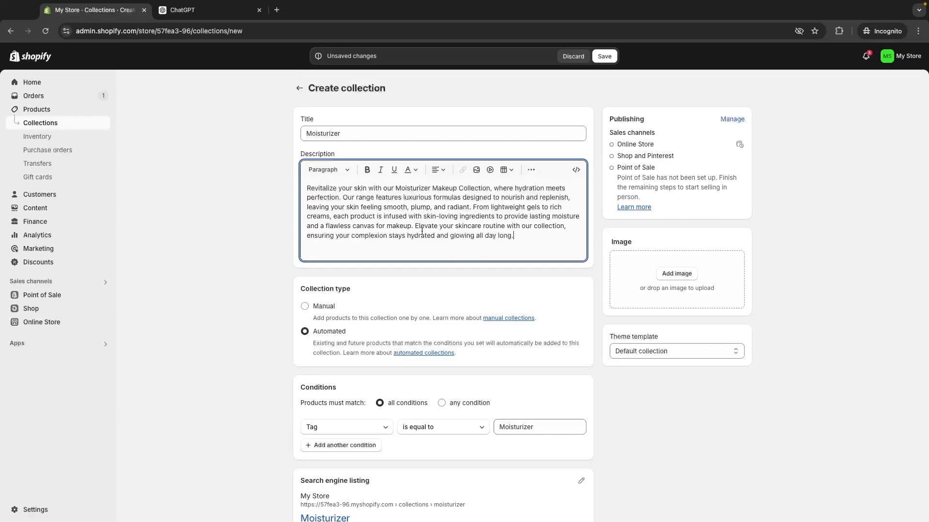
# Save the Moisturizer collection with its generated description and return to the collections list
pyautogui.click(607, 58)
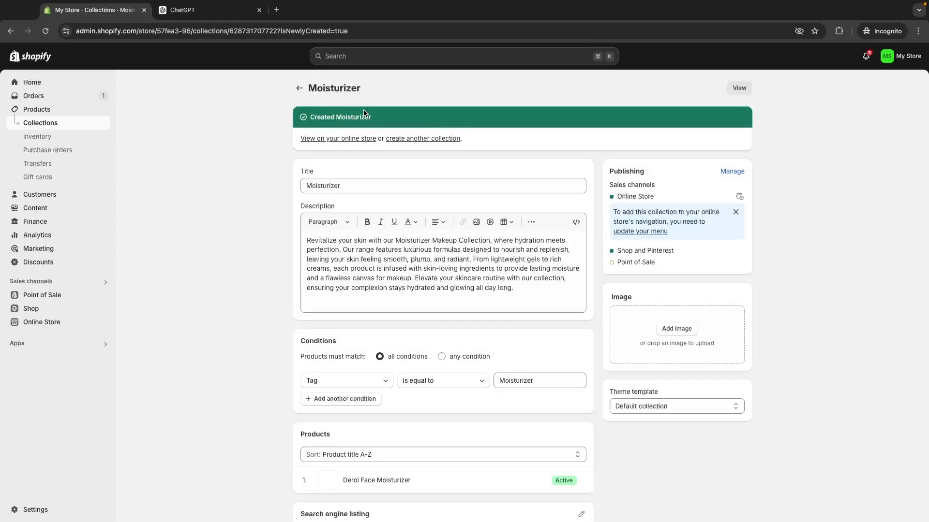
pyautogui.click(304, 89)
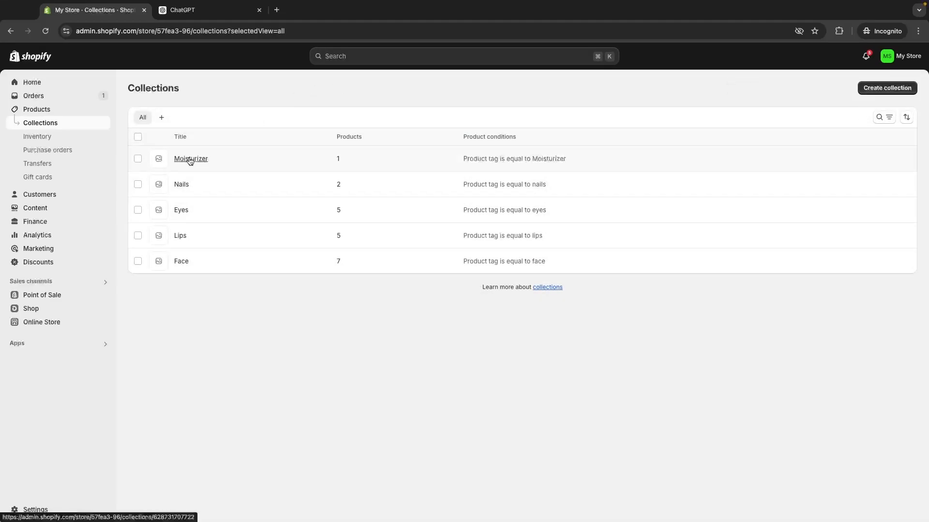
# Open the COSRX Advanced Snail 92 Moisturizer product and add the moisturizer tag to it
pyautogui.click(43, 112)
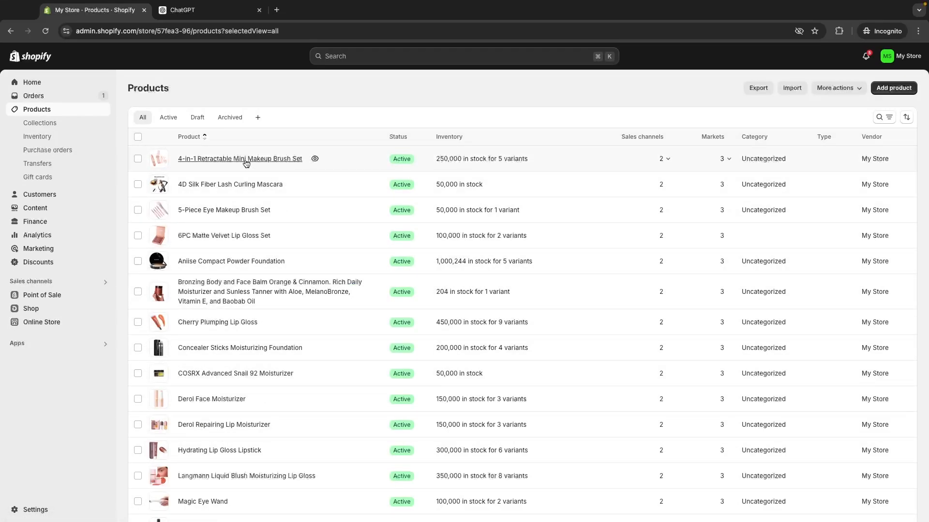
pyautogui.click(272, 379)
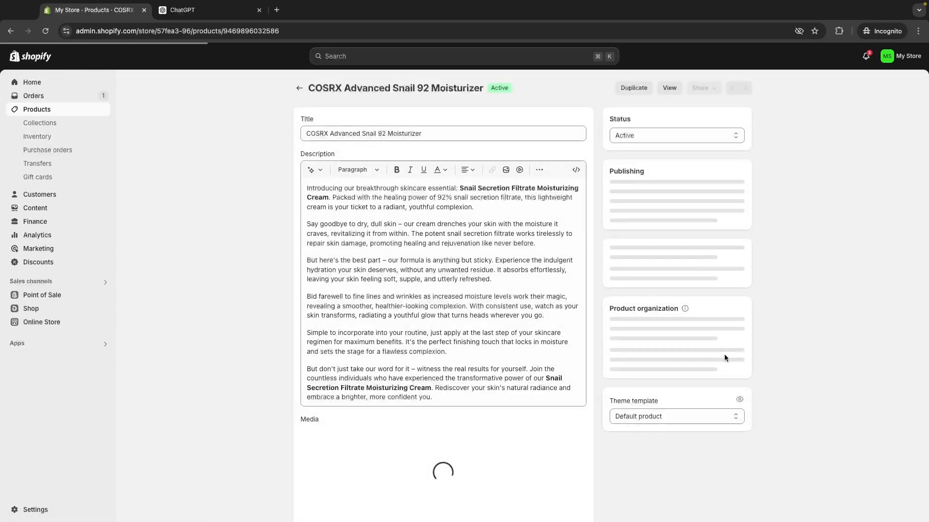
pyautogui.scroll(-2, 727, 377)
pyautogui.click(727, 377)
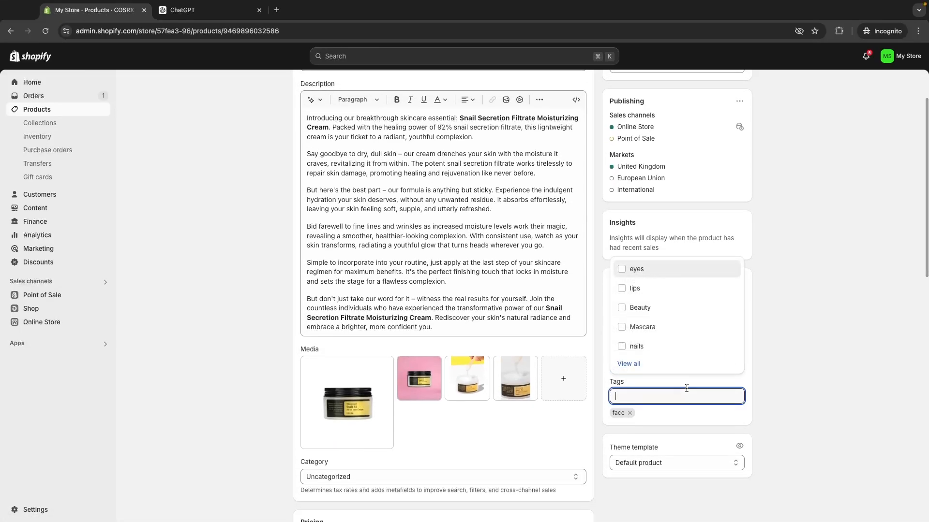
pyautogui.write('m')
pyautogui.write('oi')
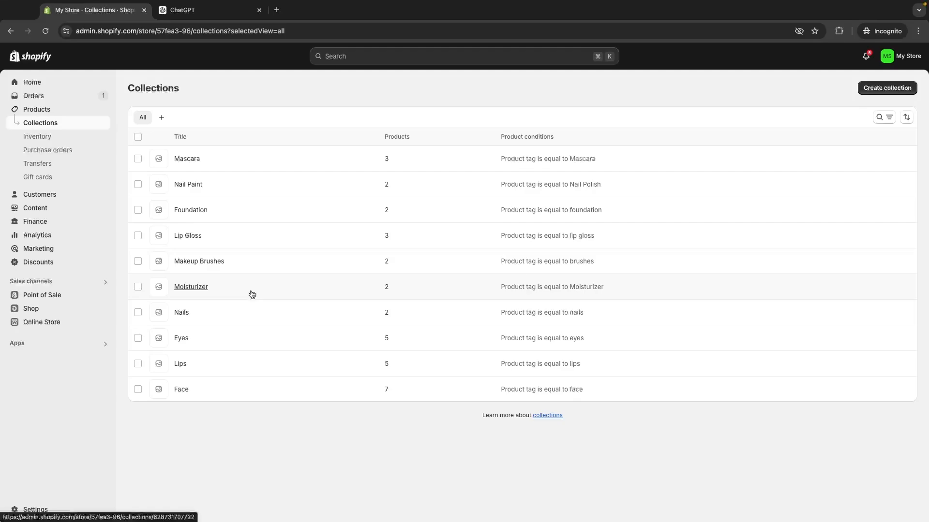
# Open the current Sense theme of the online store for customization
pyautogui.click(50, 324)
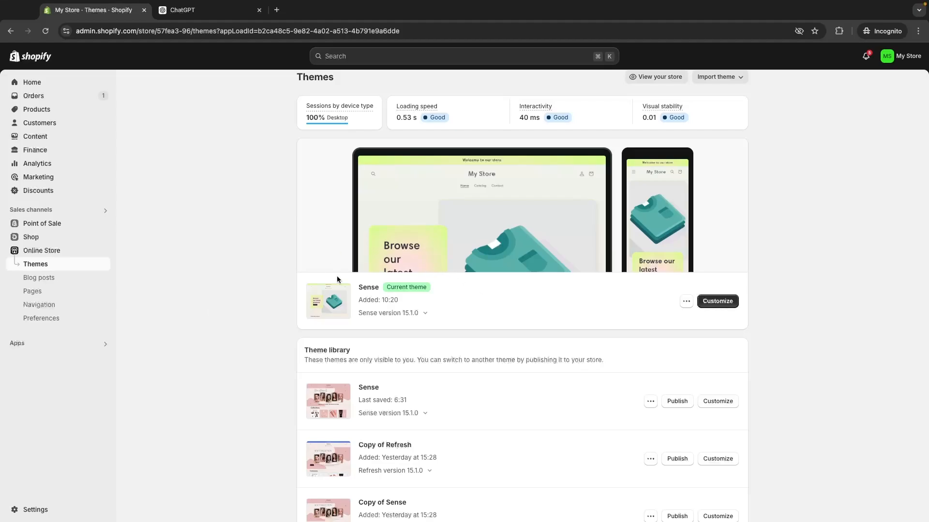
pyautogui.moveTo(358, 286); pyautogui.dragTo(389, 286)
pyautogui.click(431, 267)
pyautogui.click(717, 301)
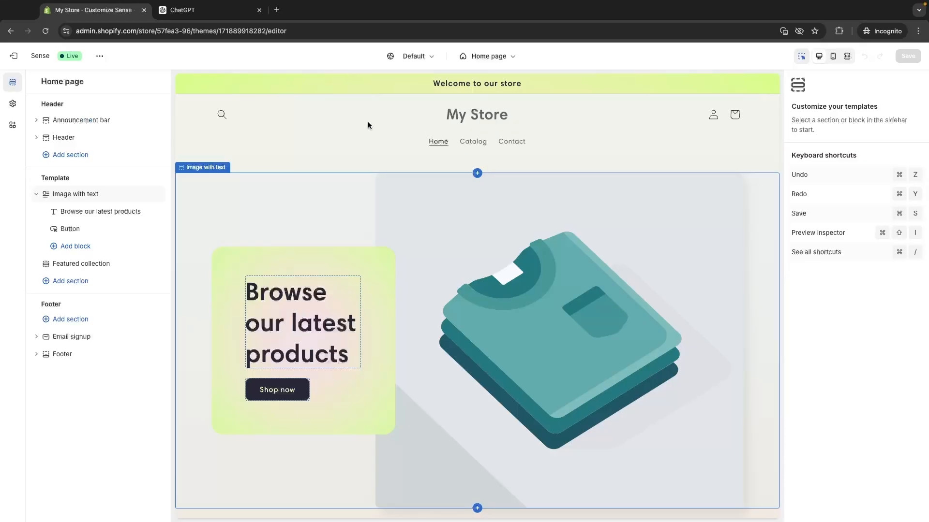
# Examine the home page's Image with text and Header sections and how the header, template and footer groups are organised
pyautogui.click(398, 231)
pyautogui.scroll(-1, 556, 226)
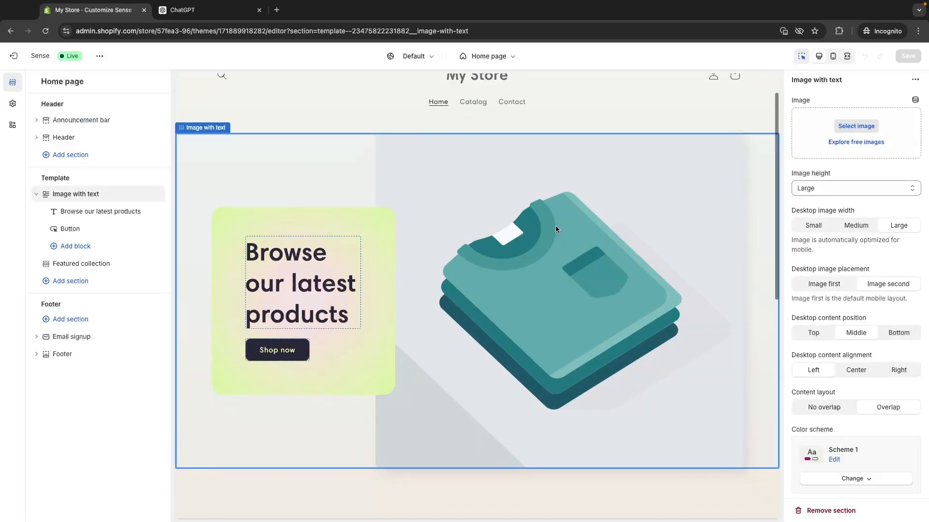
pyautogui.scroll(1, 555, 225)
pyautogui.click(626, 154)
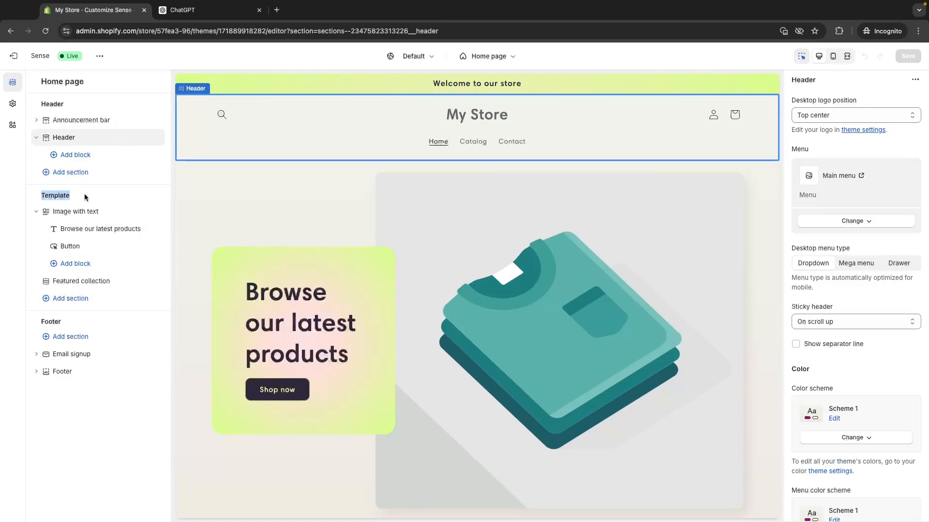
pyautogui.moveTo(38, 197); pyautogui.dragTo(80, 200)
pyautogui.moveTo(37, 104); pyautogui.dragTo(73, 103)
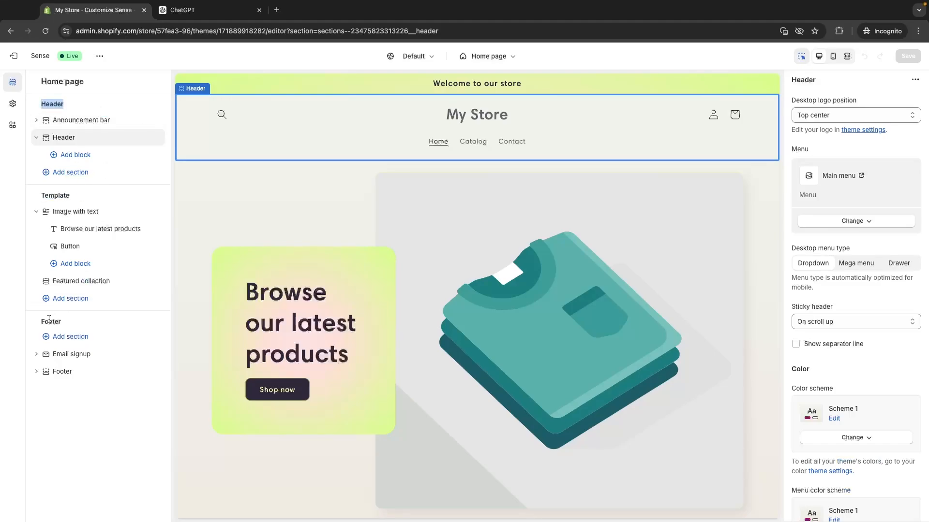
pyautogui.click(37, 194)
# Replace the home page's Featured collection and Image with text sections with a Slideshow section, and save the theme
pyautogui.click(70, 299)
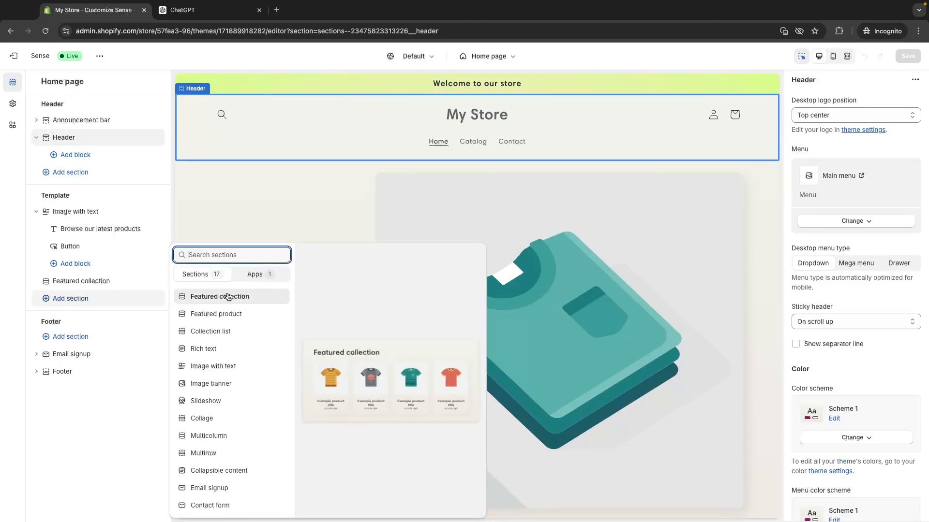
pyautogui.click(214, 402)
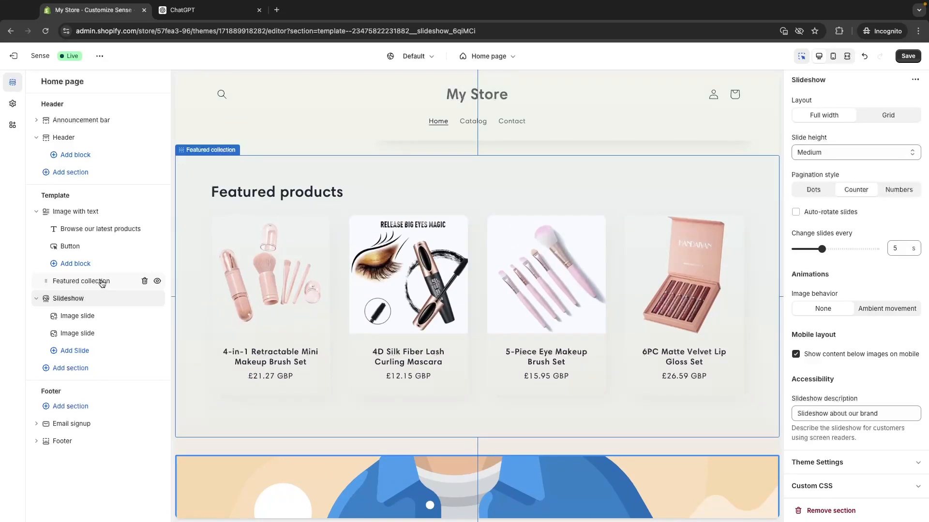
pyautogui.click(145, 281)
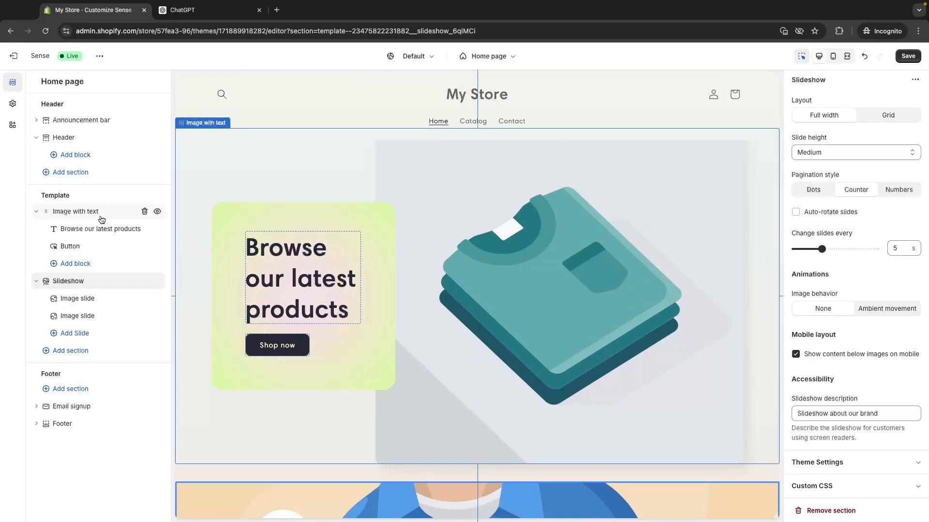
pyautogui.click(144, 212)
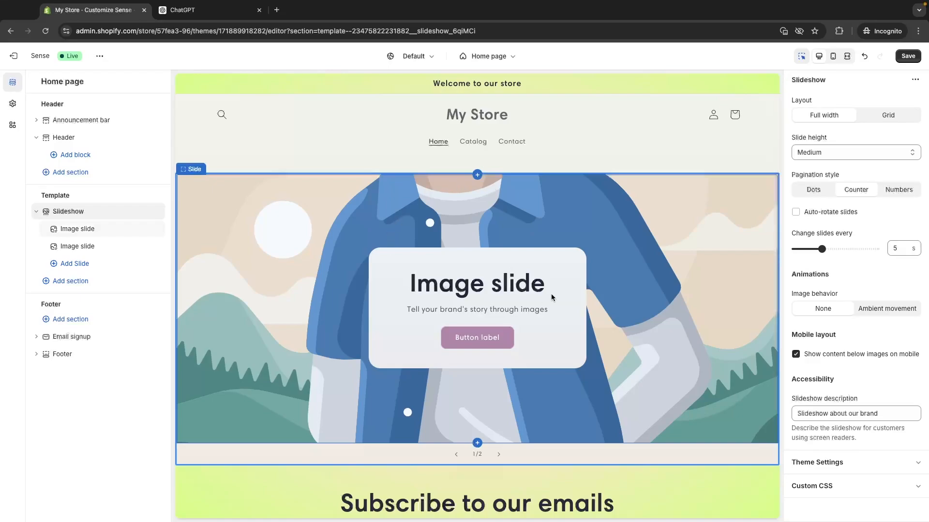
pyautogui.click(908, 57)
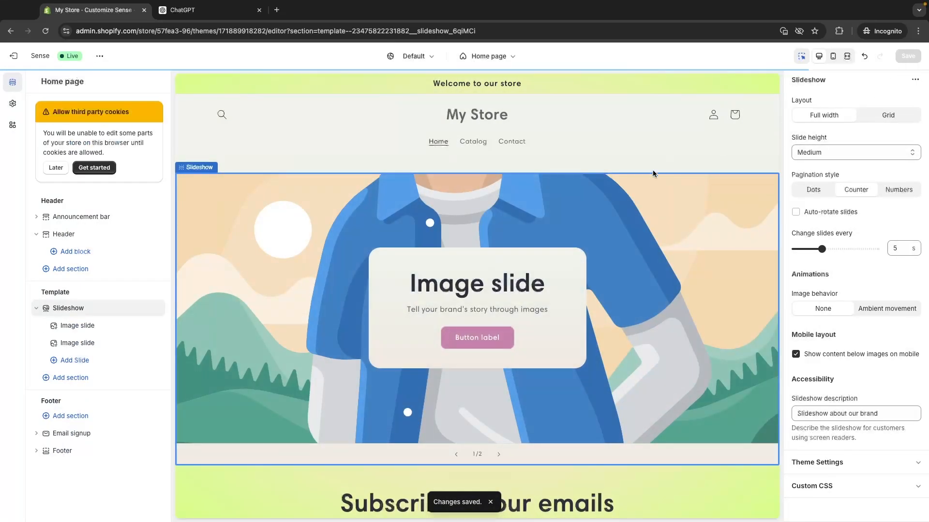
# Switch to Canva and leave the open 700 × 700 px nail polish design for the Canva home page
pyautogui.hotkey('ctrl', 'Right')
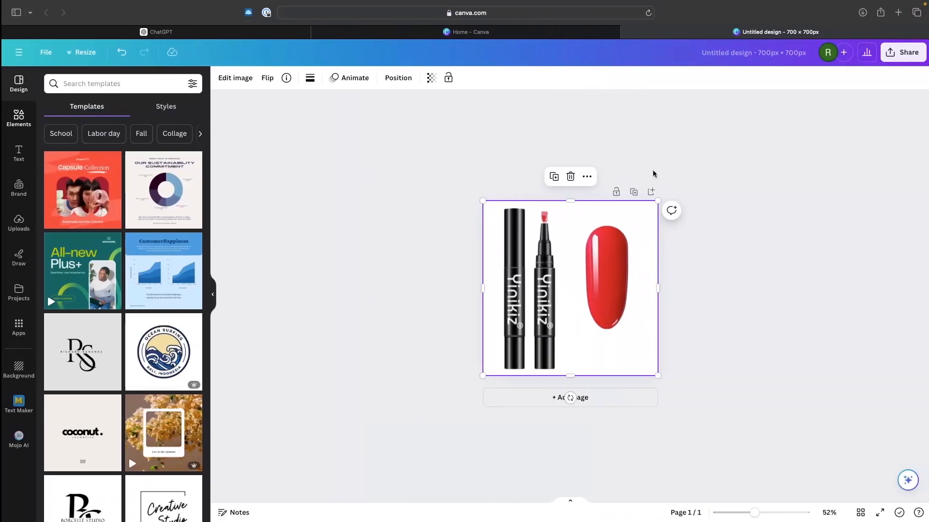
pyautogui.click(535, 131)
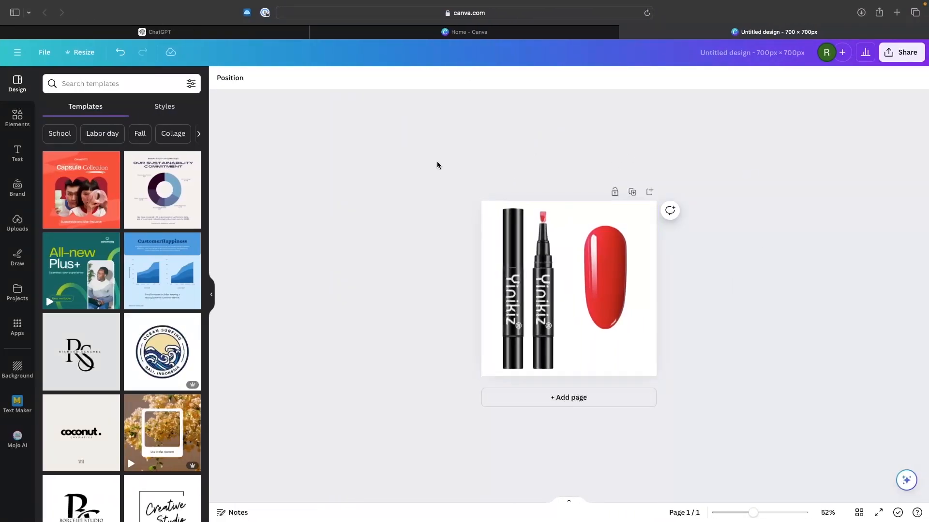
pyautogui.click(18, 54)
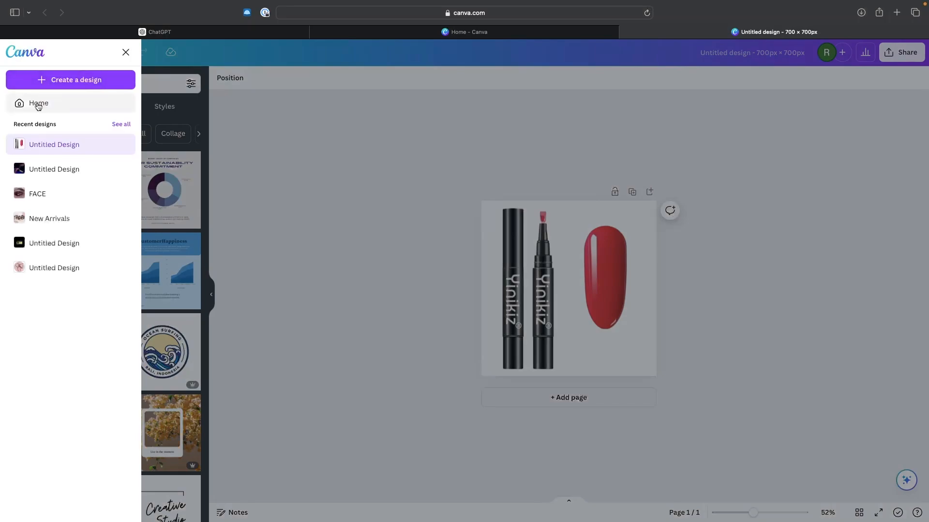
pyautogui.click(45, 103)
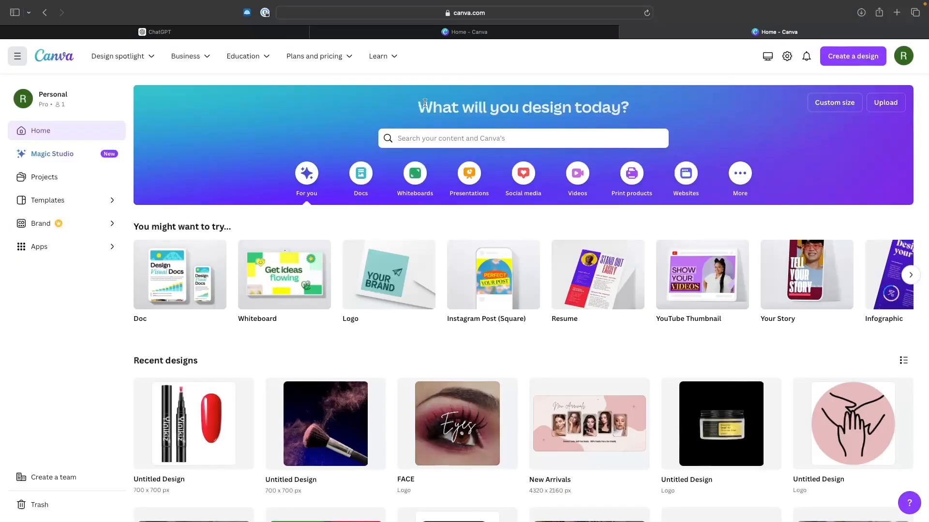
# Create a new blank Canva design with a custom size of 2000 × 600 px
pyautogui.click(836, 62)
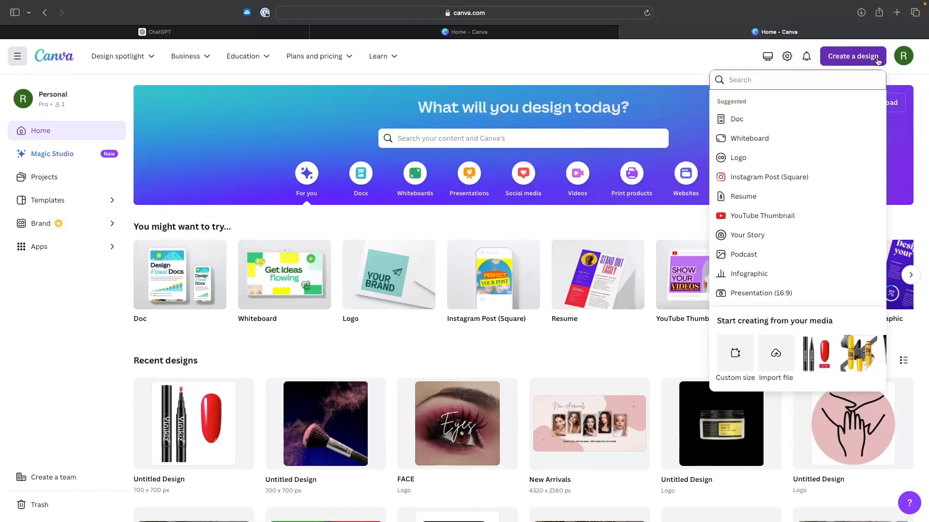
pyautogui.click(731, 353)
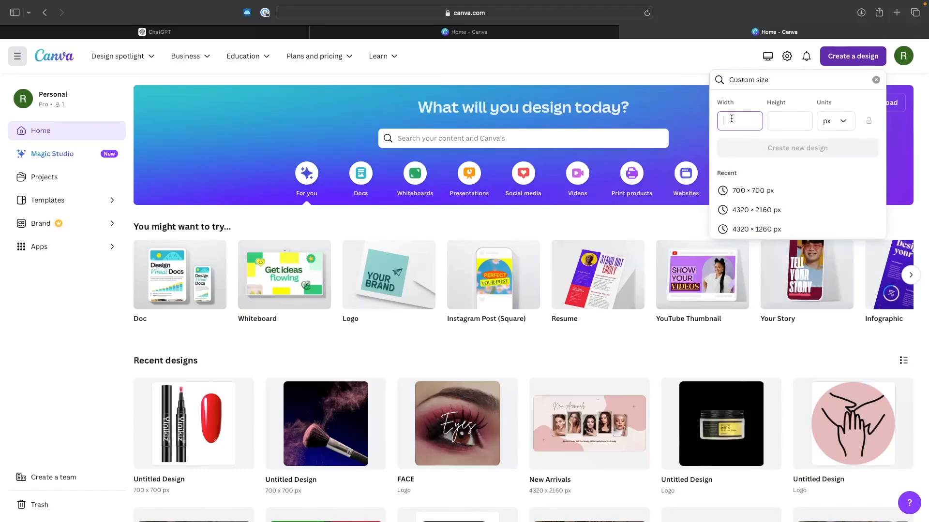
pyautogui.write('2000')
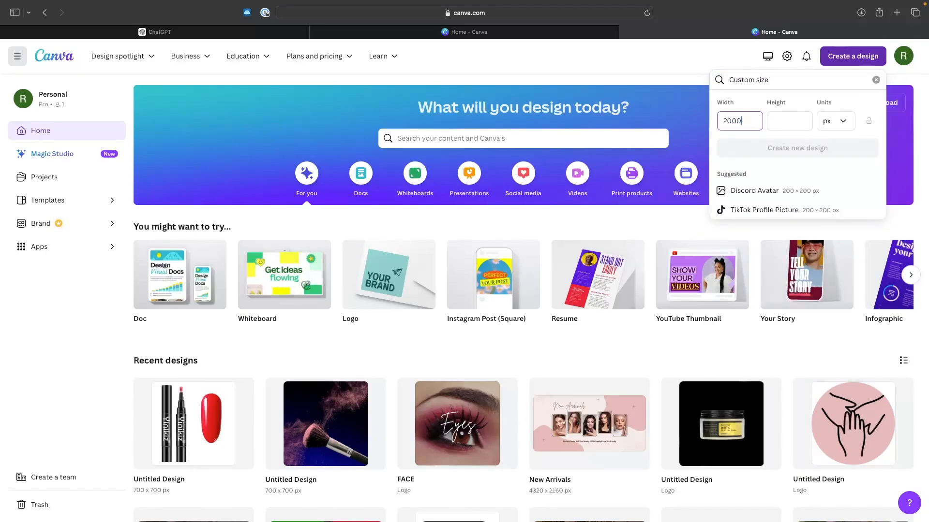
pyautogui.click(769, 121)
pyautogui.write('600')
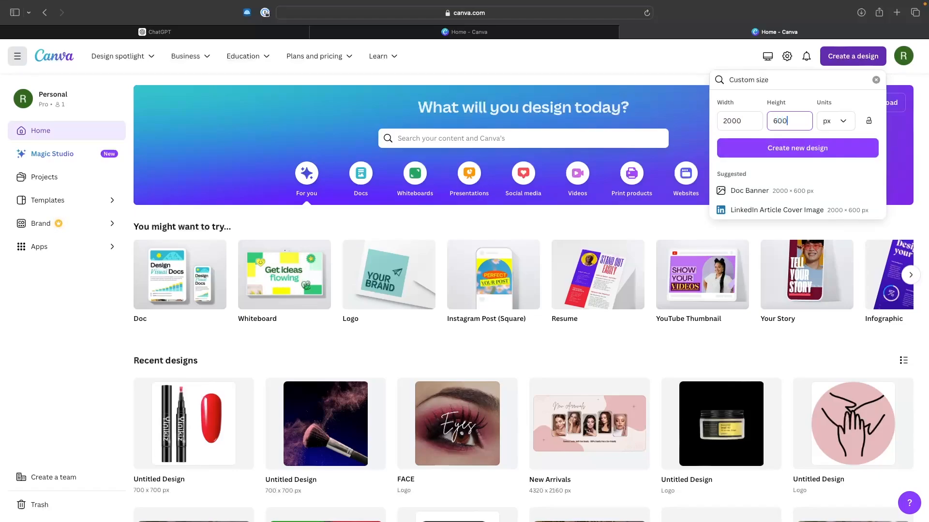
pyautogui.click(774, 148)
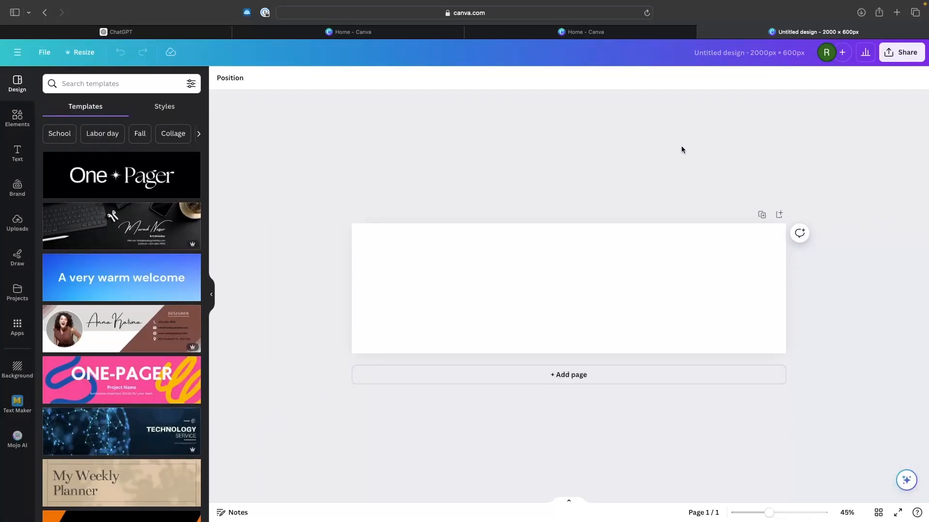
# Check the image slide on the home page in the Shopify theme editor, and return to the blank Canva design
pyautogui.hotkey('ctrl', 'Left')
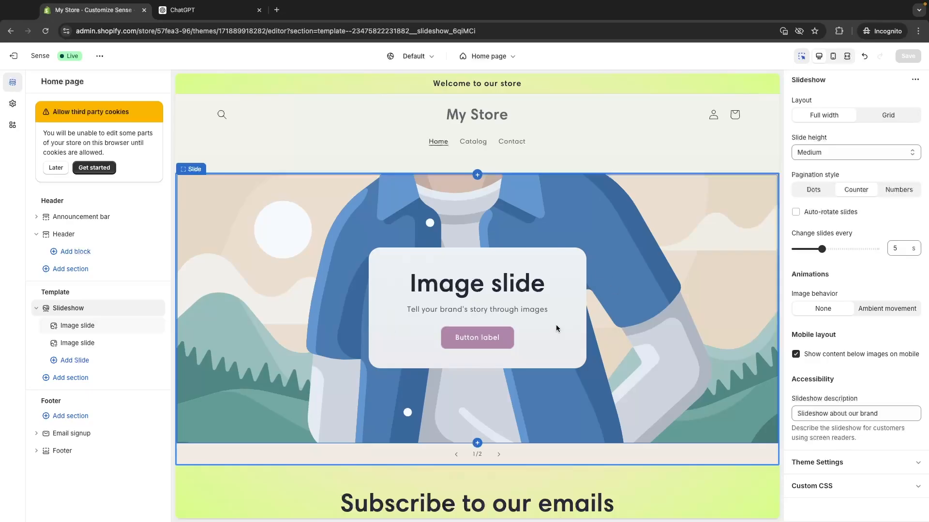
pyautogui.hotkey('ctrl', 'Right')
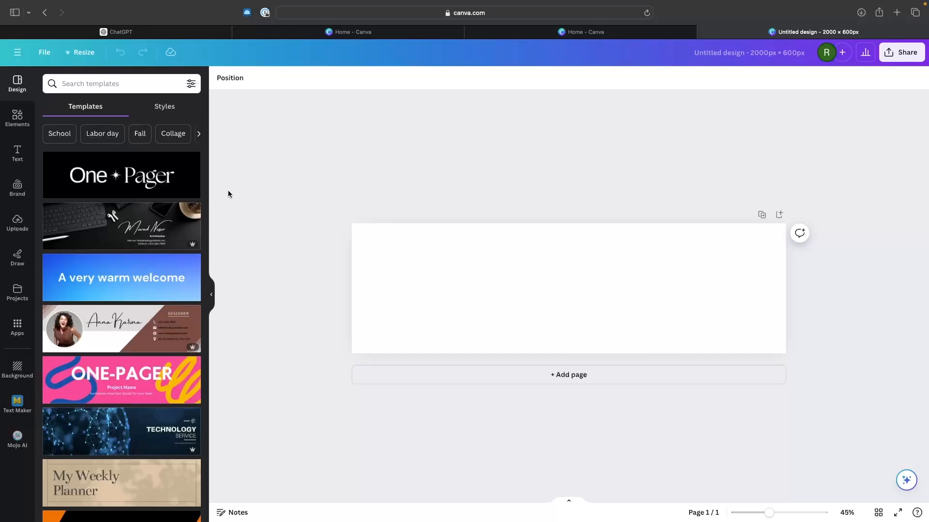
# Try placing the recently used hands graphic on the blank banner, resizing and repositioning it, and remove it again
pyautogui.click(16, 120)
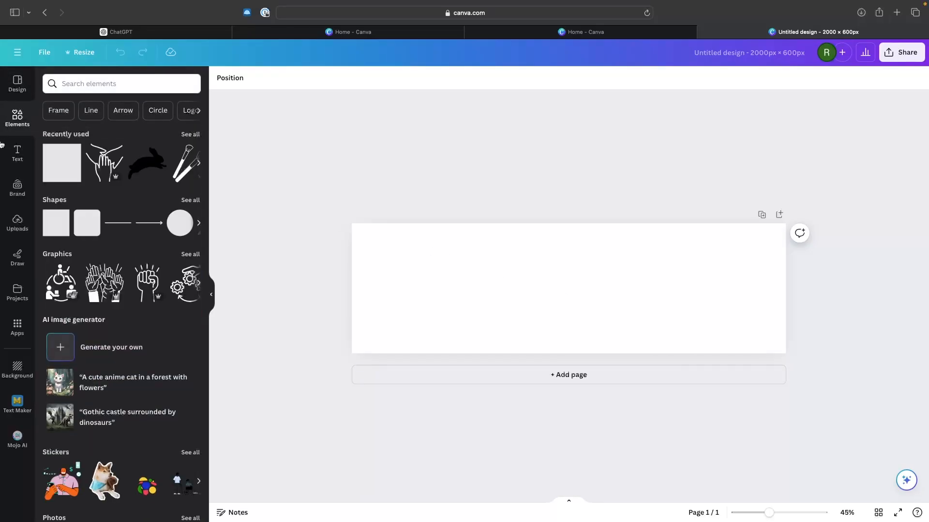
pyautogui.click(104, 162)
pyautogui.moveTo(549, 281); pyautogui.dragTo(391, 270)
pyautogui.moveTo(437, 250); pyautogui.dragTo(453, 280)
pyautogui.press('Delete')
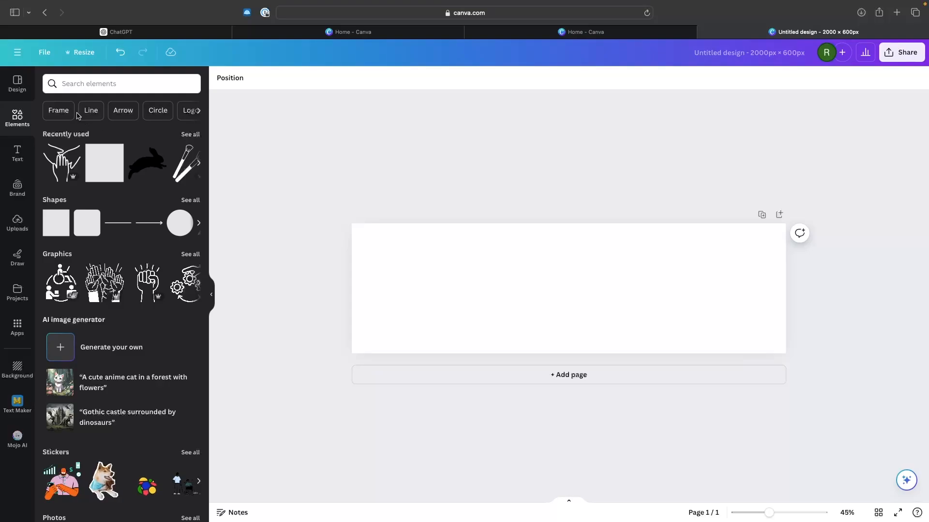
# Search the design templates for "makeup" and browse the banner designs
pyautogui.click(14, 87)
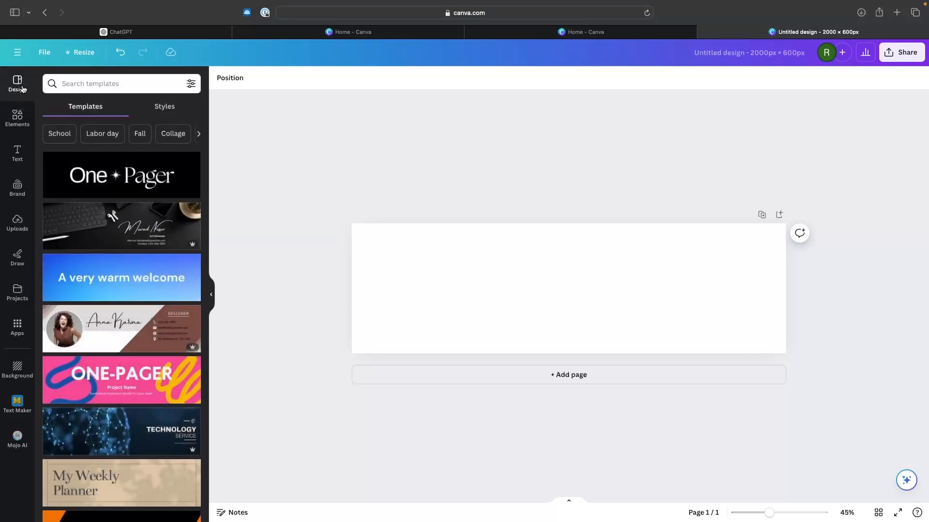
pyautogui.click(98, 83)
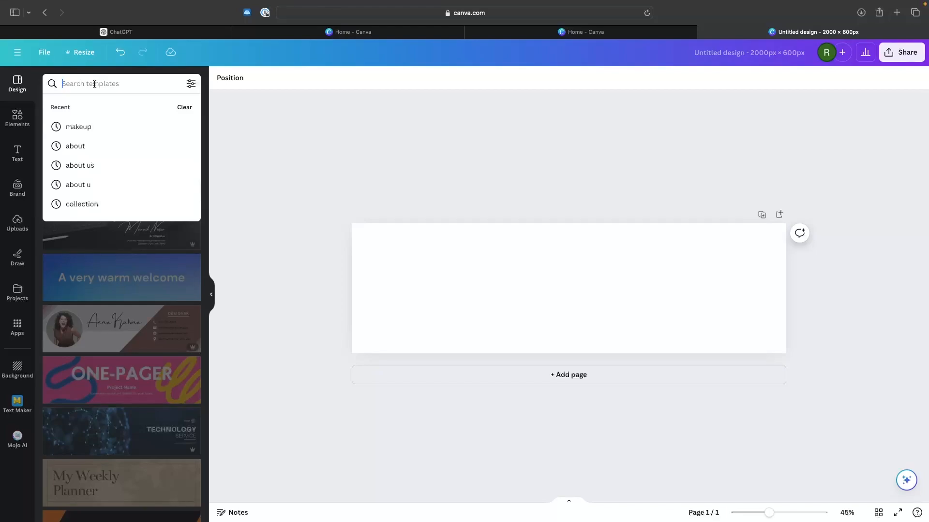
pyautogui.write('mag')
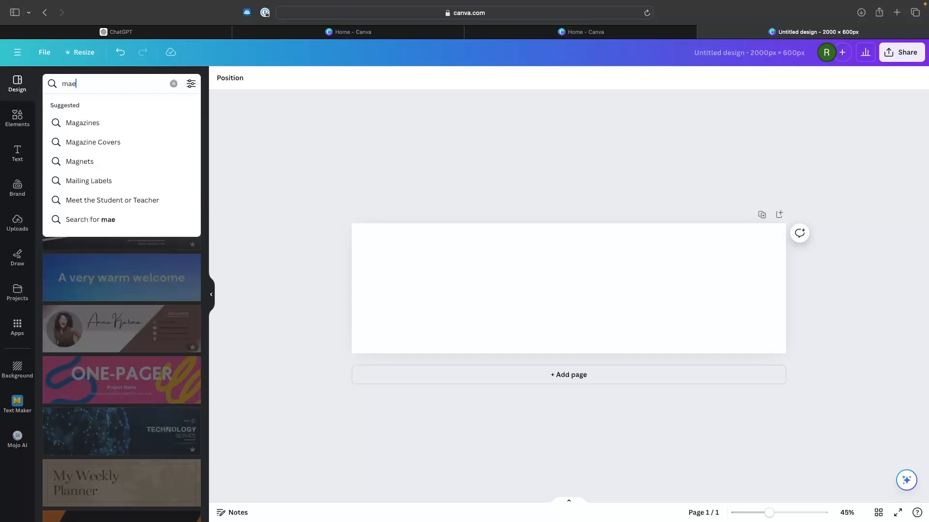
pyautogui.press('BackSpace')
pyautogui.write('keup')
pyautogui.press('Return')
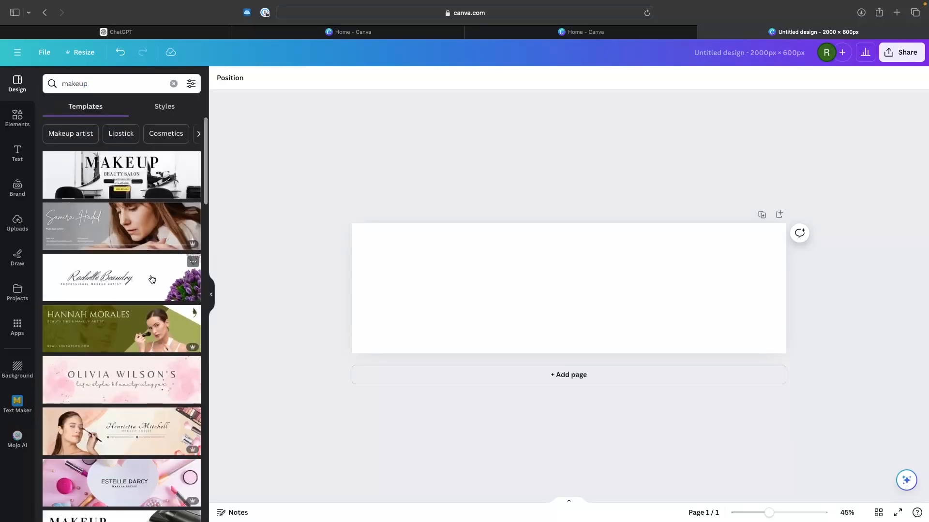
pyautogui.scroll(-5, 151, 279)
pyautogui.scroll(-3, 152, 279)
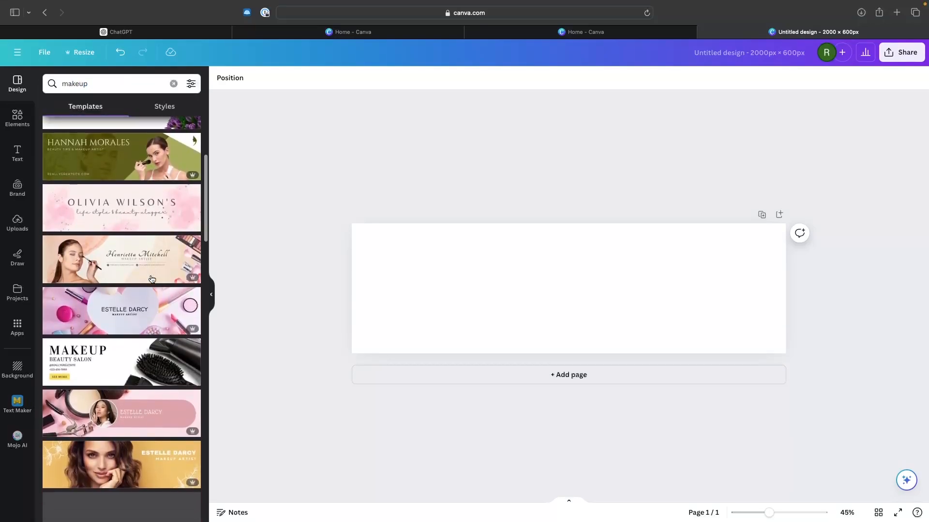
pyautogui.scroll(-2, 152, 279)
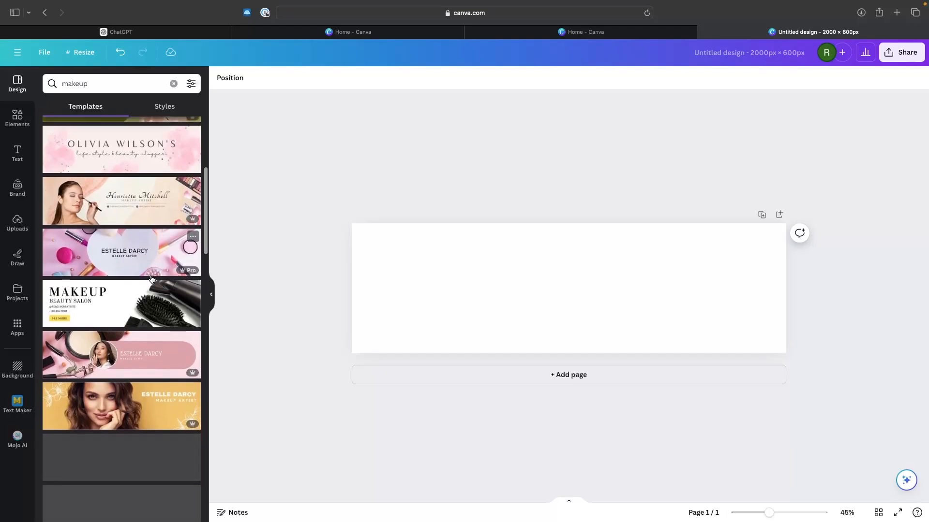
pyautogui.scroll(-3, 152, 279)
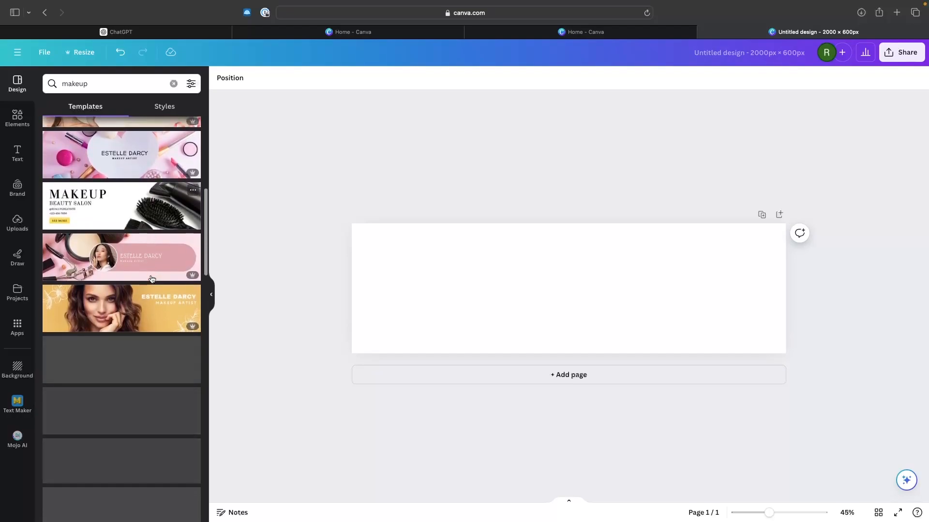
pyautogui.scroll(-2, 172, 248)
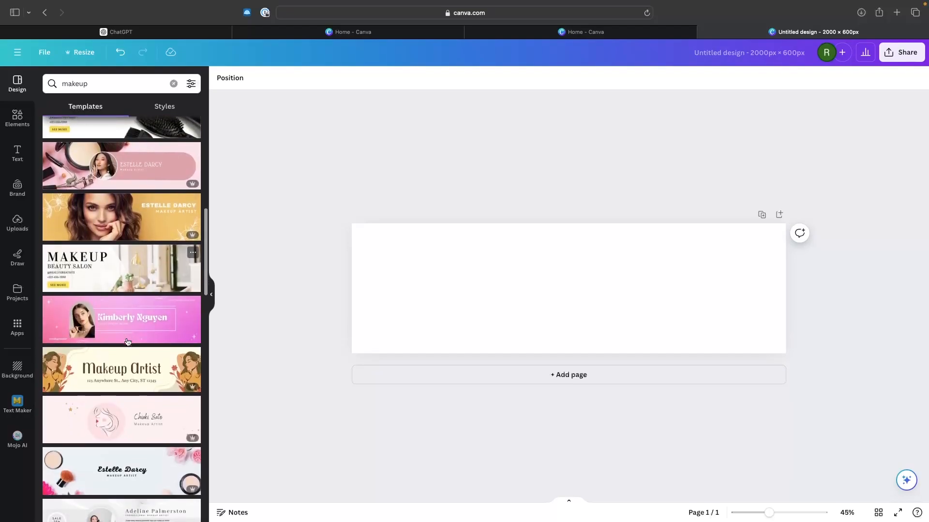
# Search the design templates for "beauty" and browse the banner designs
pyautogui.click(44, 84)
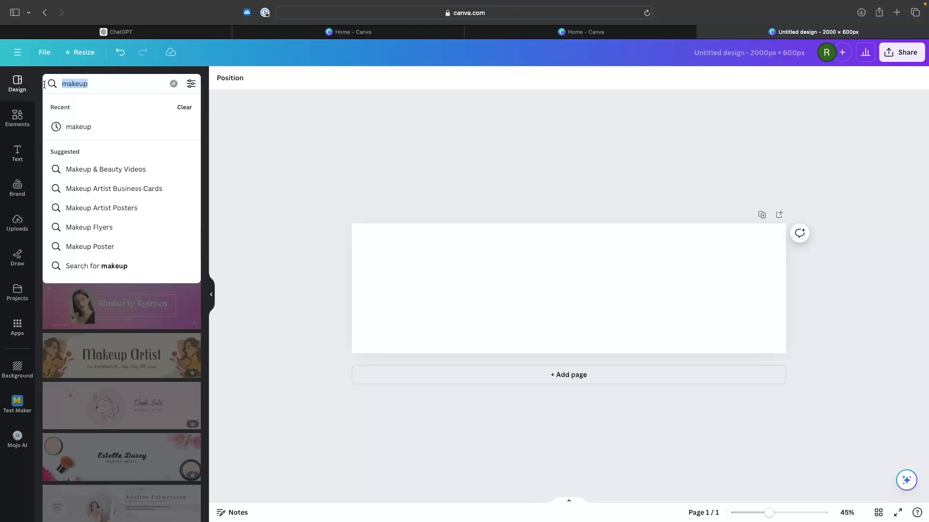
pyautogui.write('beau')
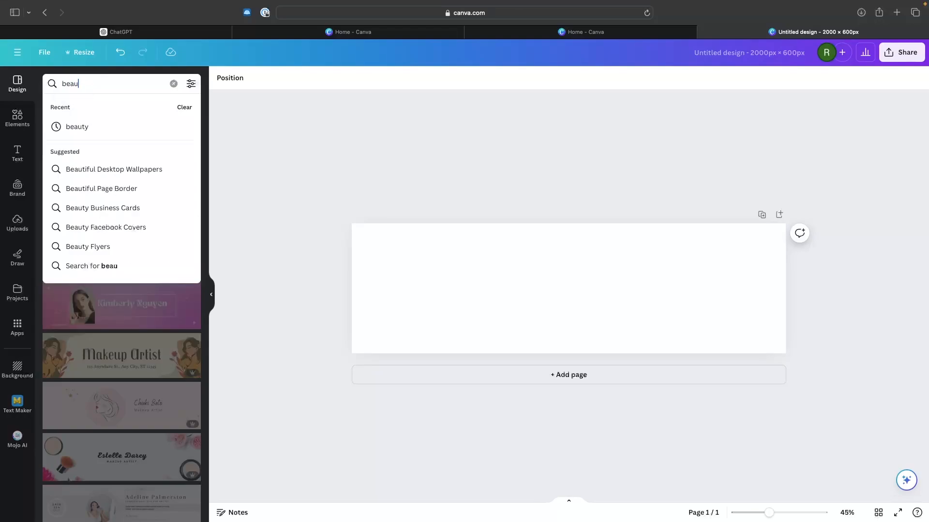
pyautogui.write('ty')
pyautogui.press('Return')
pyautogui.scroll(-2, 90, 216)
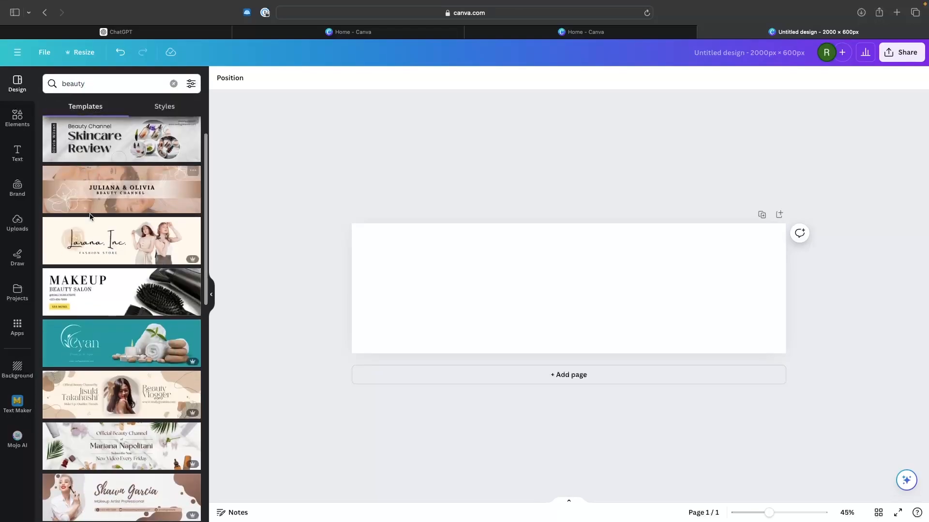
pyautogui.scroll(-5, 90, 217)
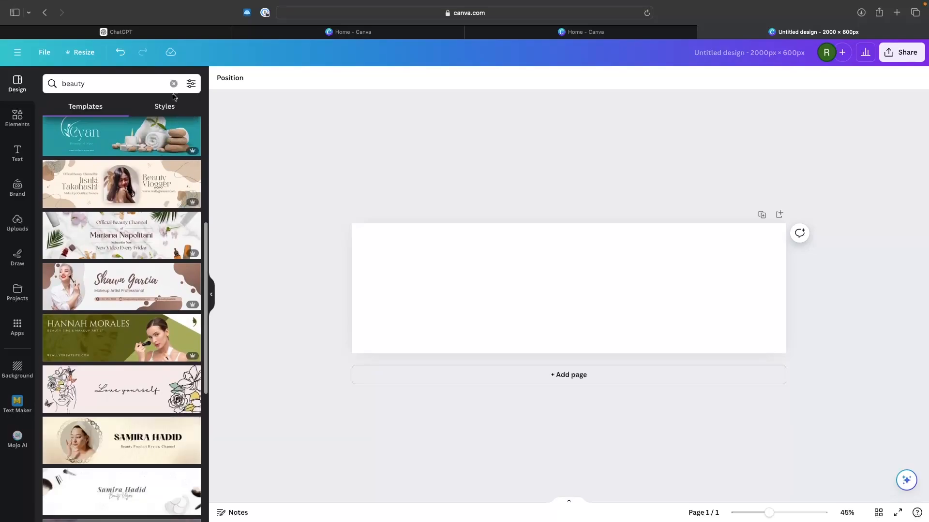
# Search the templates for "makeup" again and apply the orange "LinkedIn Makeup Artist Profile Header Banner" showing a woman with yellow flowers
pyautogui.click(173, 84)
pyautogui.write('makeup')
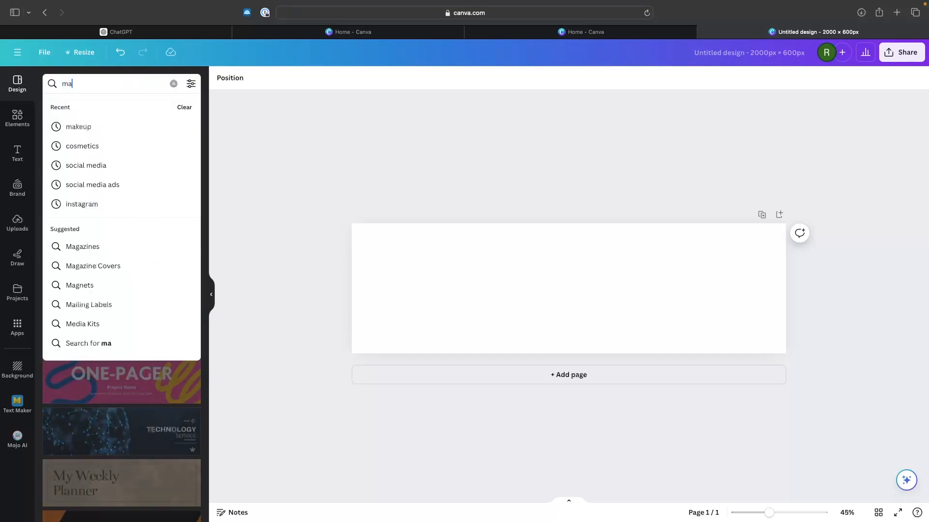
pyautogui.press('Return')
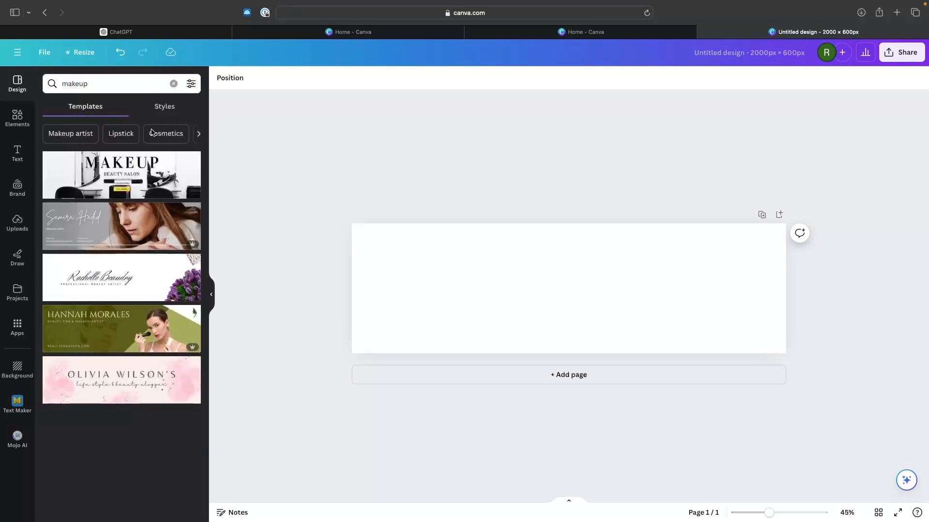
pyautogui.scroll(-8, 81, 375)
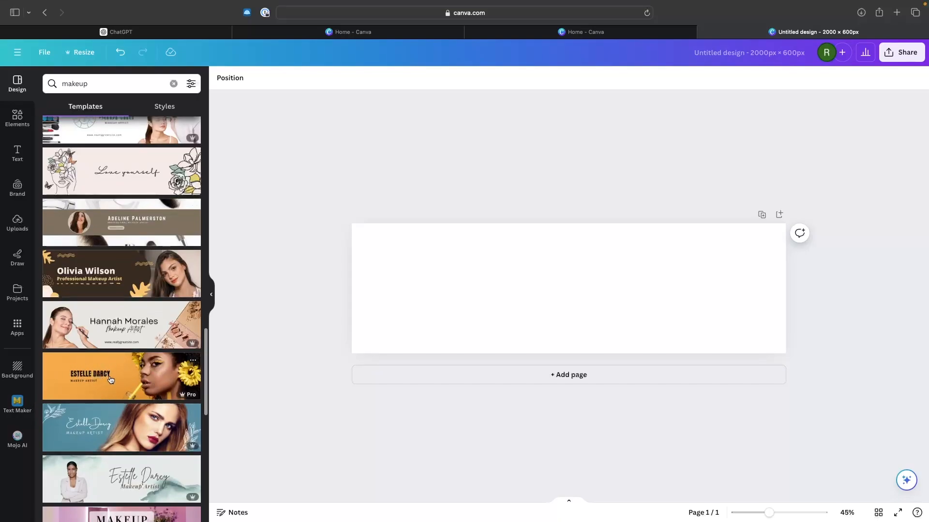
pyautogui.click(110, 380)
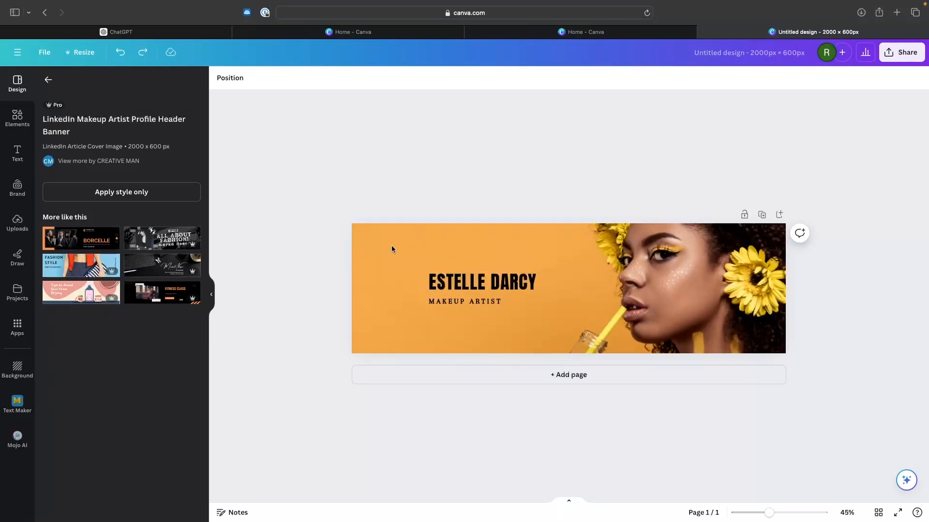
# Change the banner's heading to "NEW ARRIVALS" and the line beneath it to "SHOP OUR FALL COLLECTIONS"
pyautogui.doubleClick(503, 280)
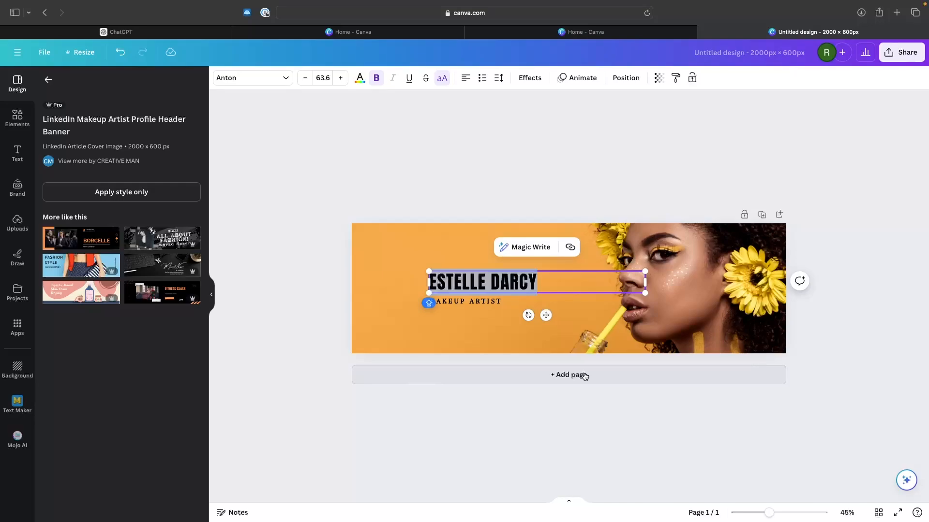
pyautogui.write('NEW A')
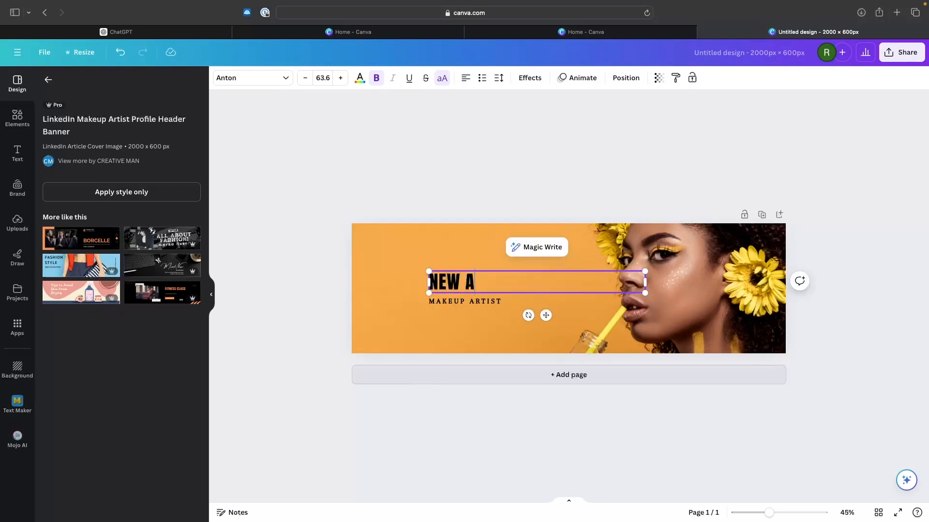
pyautogui.write('RRIVALS')
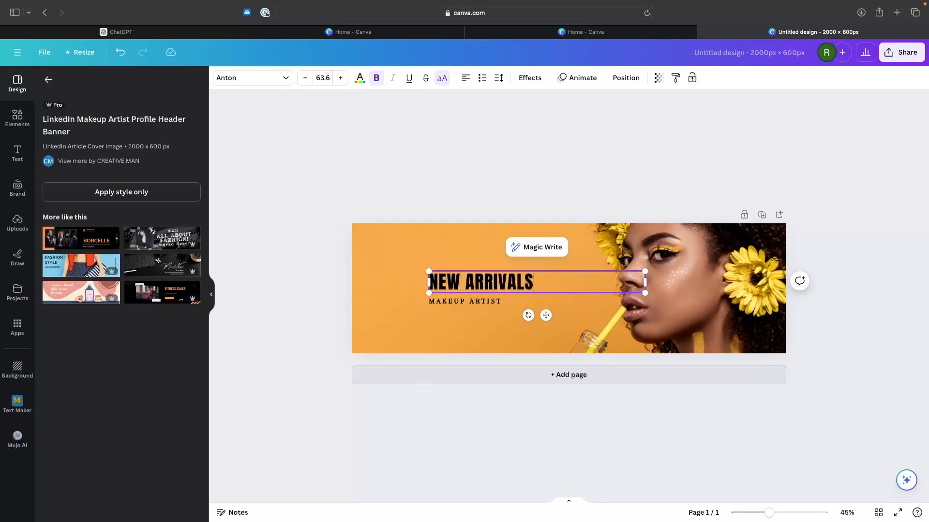
pyautogui.click(594, 202)
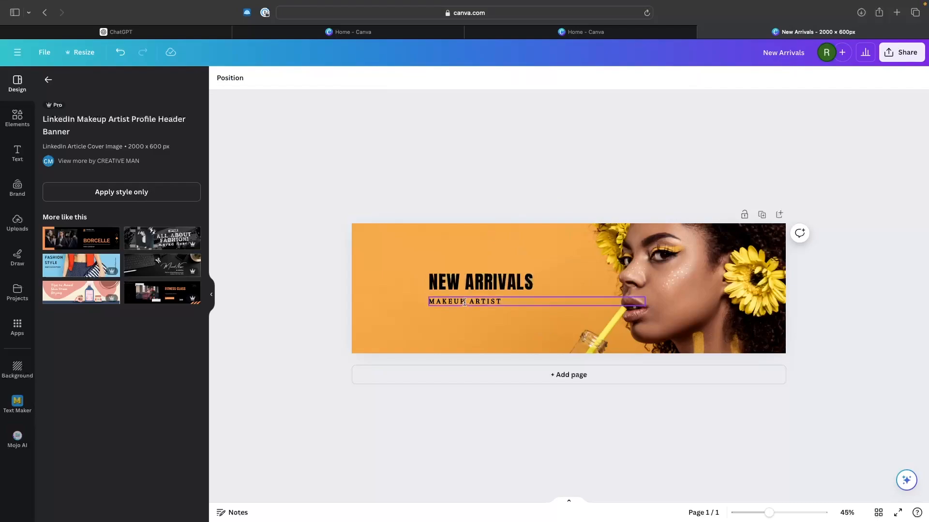
pyautogui.doubleClick(464, 302)
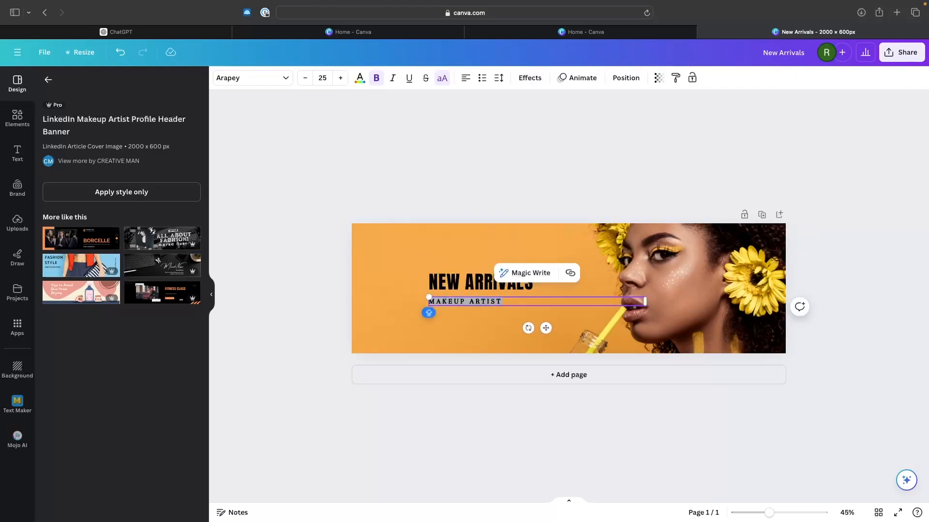
pyautogui.write('SHOP OUR FALL COLLECTIONS')
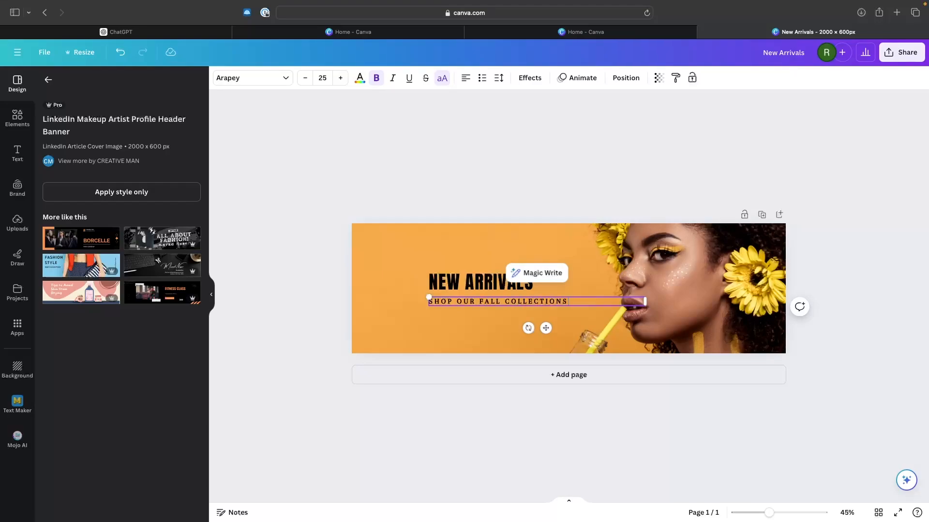
pyautogui.click(478, 237)
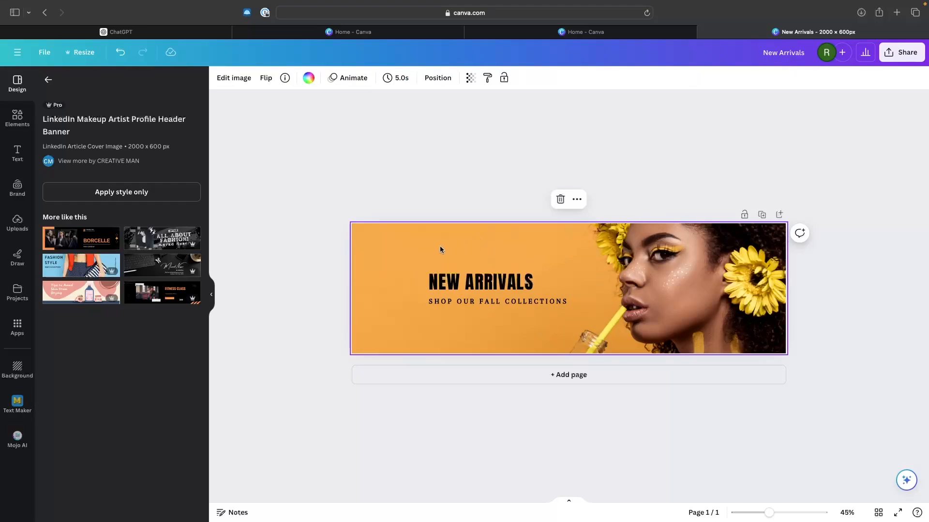
# Enlarge the heading and subtitle together and place them in the upper-left area of the banner
pyautogui.moveTo(433, 247); pyautogui.dragTo(494, 315)
pyautogui.moveTo(429, 271); pyautogui.dragTo(319, 238)
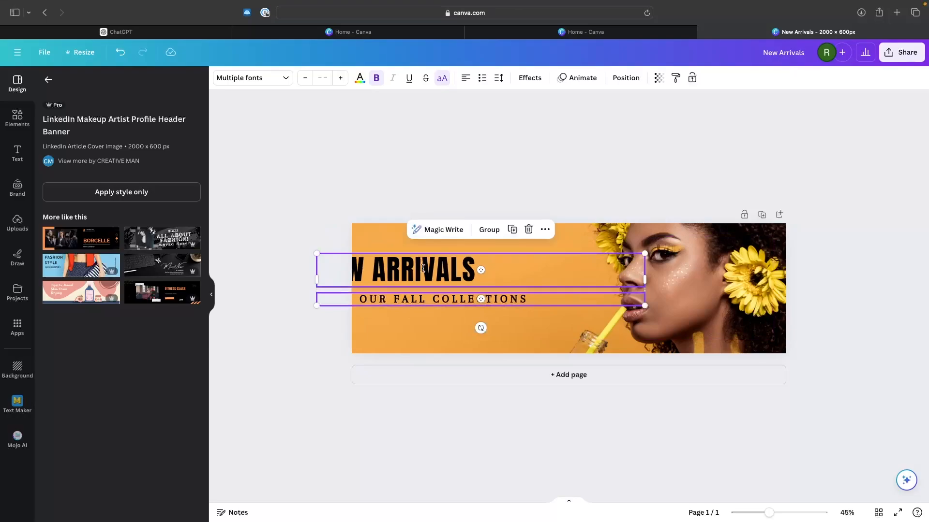
pyautogui.moveTo(423, 266); pyautogui.dragTo(473, 261)
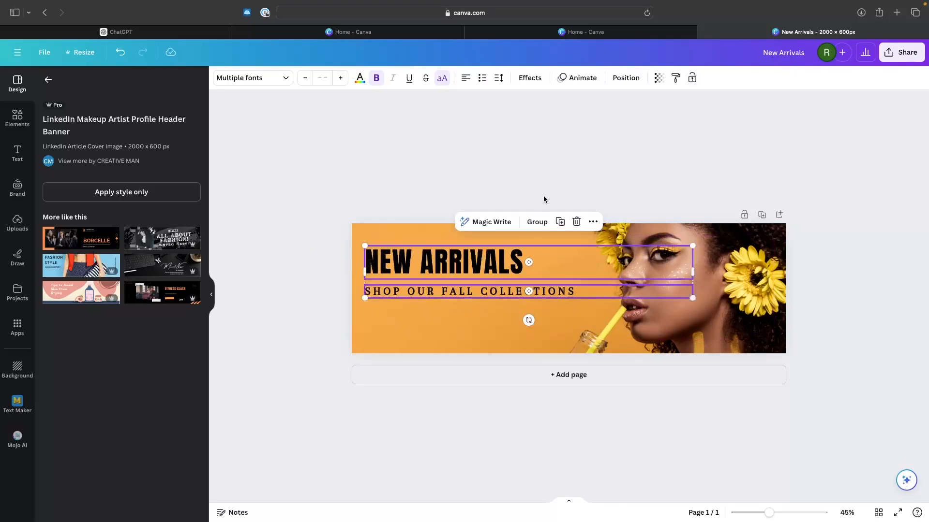
pyautogui.click(545, 200)
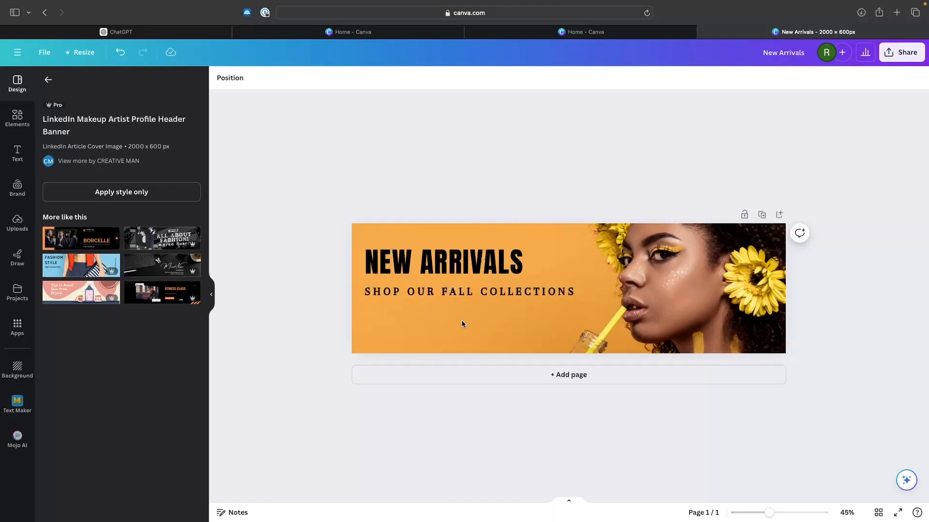
# Check the slideshow's image slide in the Shopify theme editor, and return to the Canva banner
pyautogui.hotkey('ctrl', 'Left')
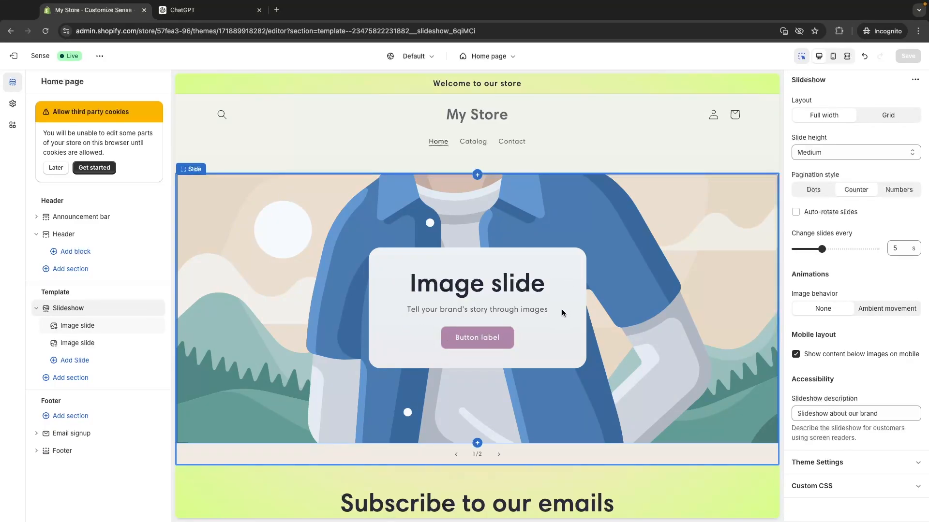
pyautogui.hotkey('ctrl', 'Right')
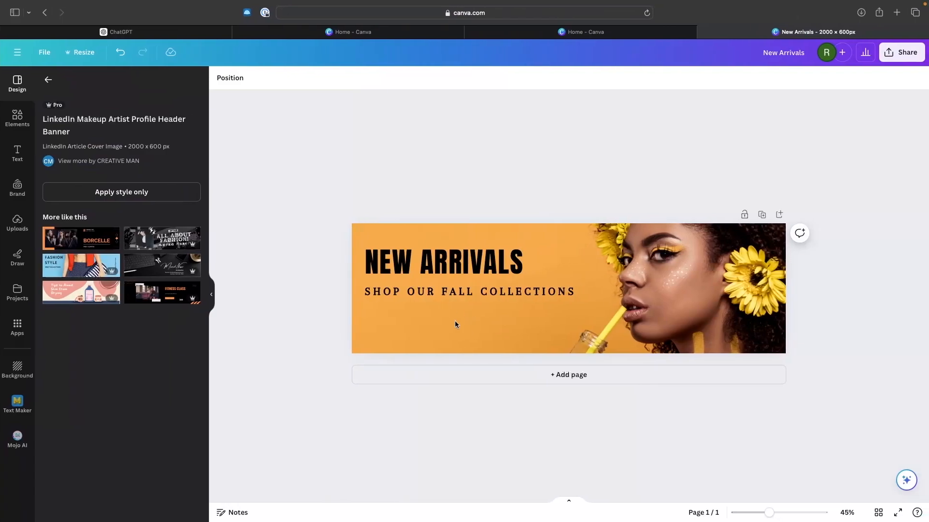
# Change the "NEW ARRIVALS" heading's font to Brittany and scale the text down to end before the woman's face
pyautogui.doubleClick(485, 270)
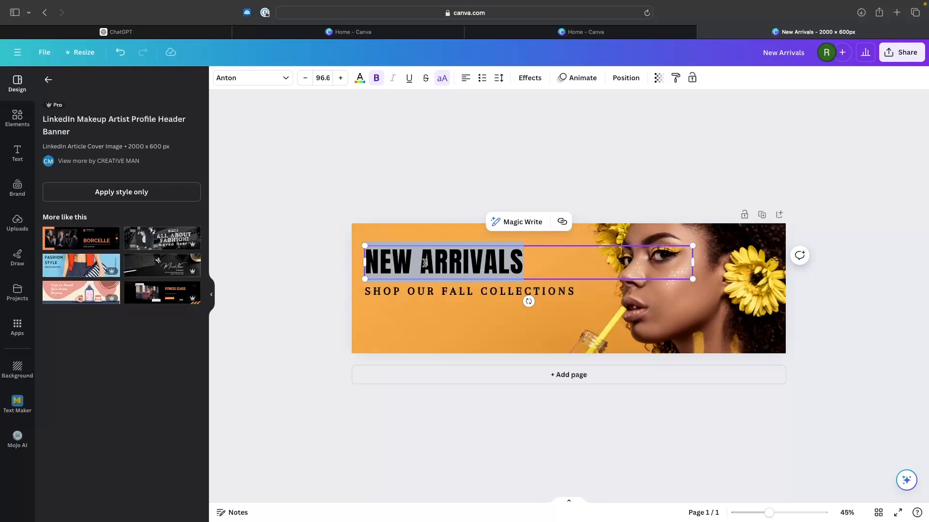
pyautogui.click(287, 81)
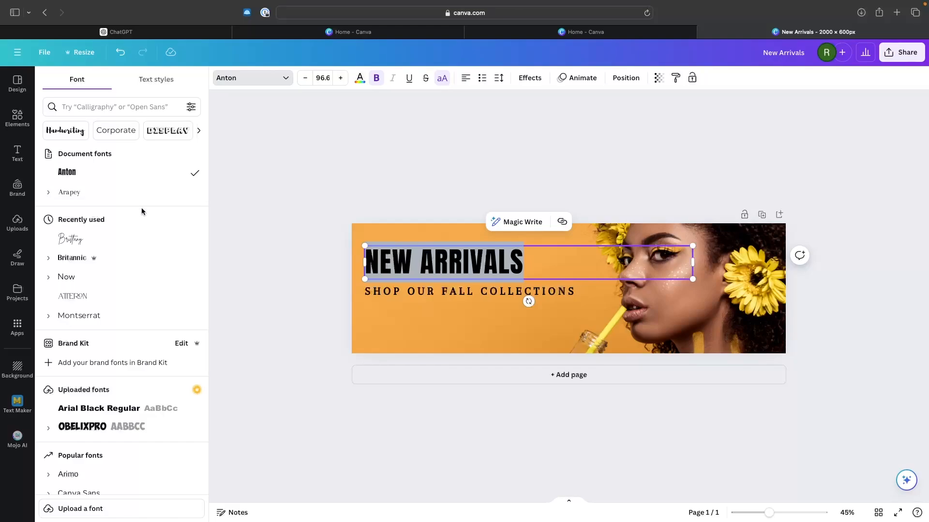
pyautogui.click(71, 241)
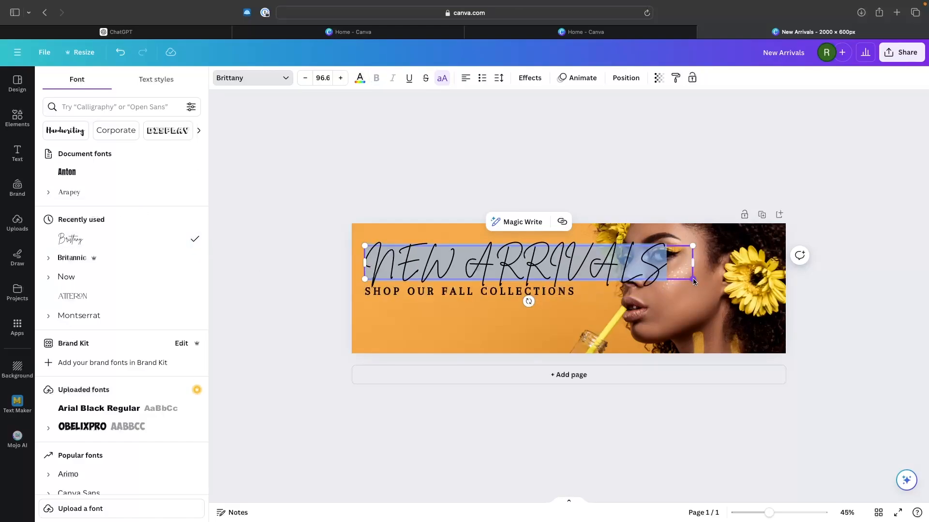
pyautogui.moveTo(693, 279); pyautogui.dragTo(611, 271)
pyautogui.click(609, 198)
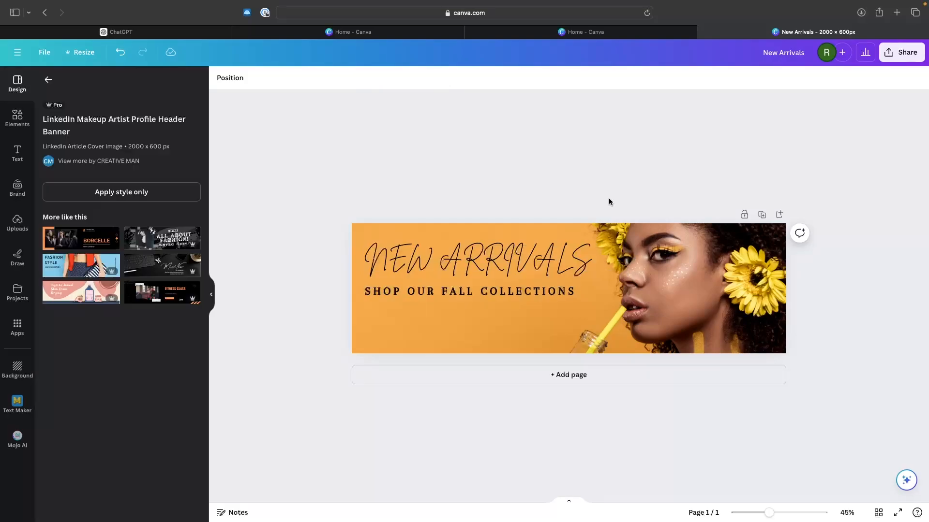
# Change the "SHOP OUR FALL COLLECTIONS" line's font to Now and move it slightly lower beneath the heading
pyautogui.doubleClick(452, 292)
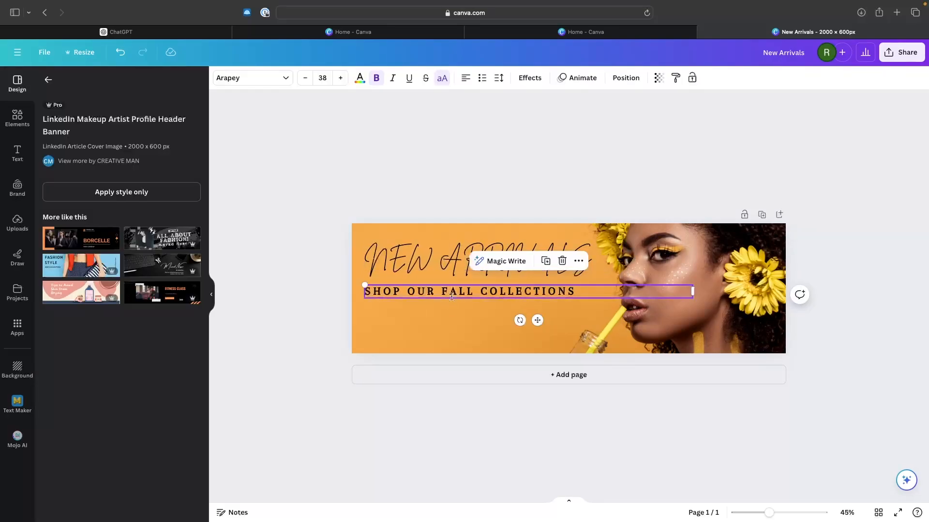
pyautogui.tripleClick(453, 292)
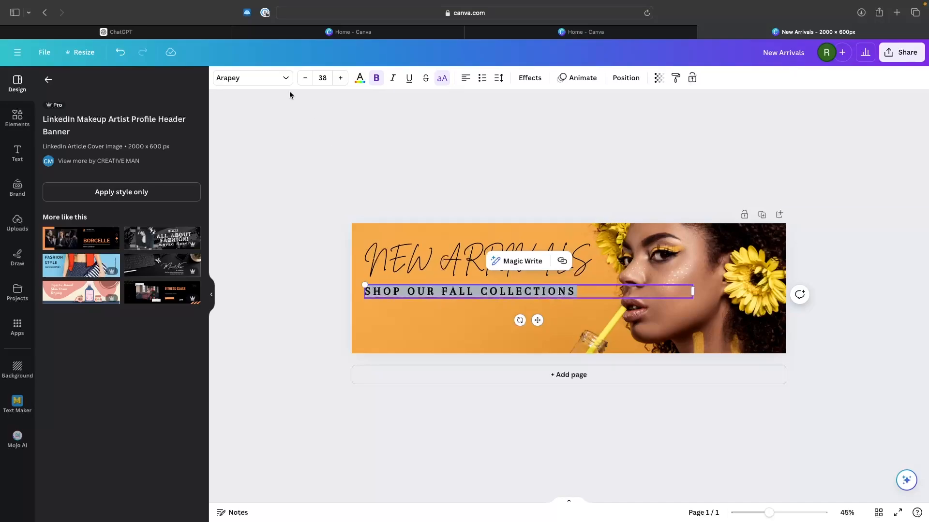
pyautogui.click(271, 86)
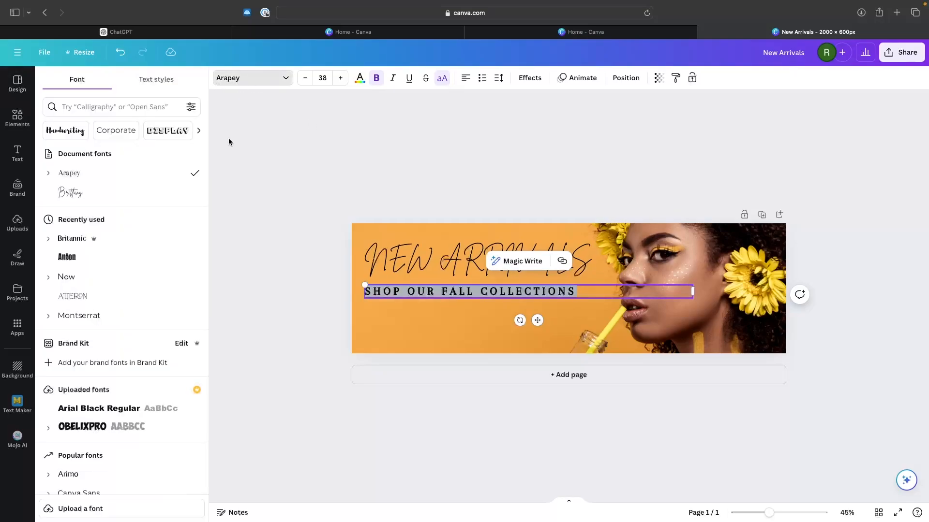
pyautogui.click(66, 278)
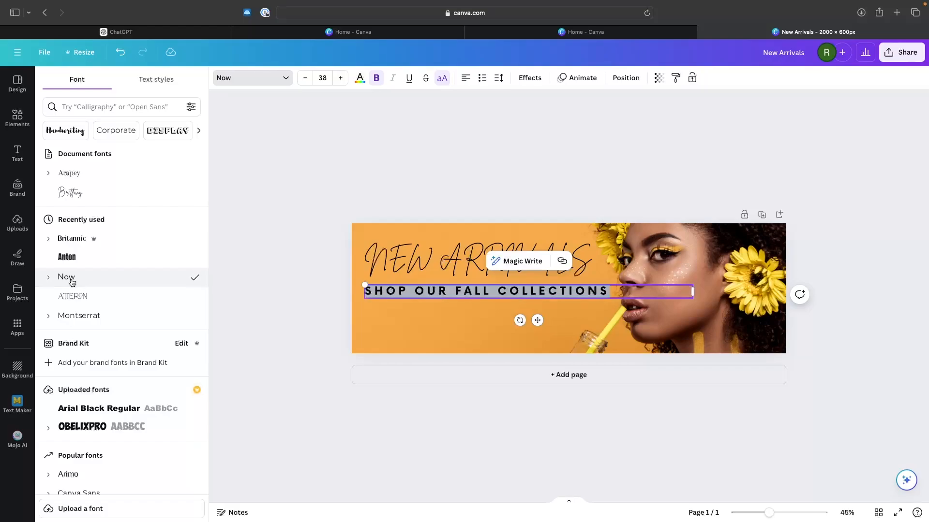
pyautogui.click(238, 266)
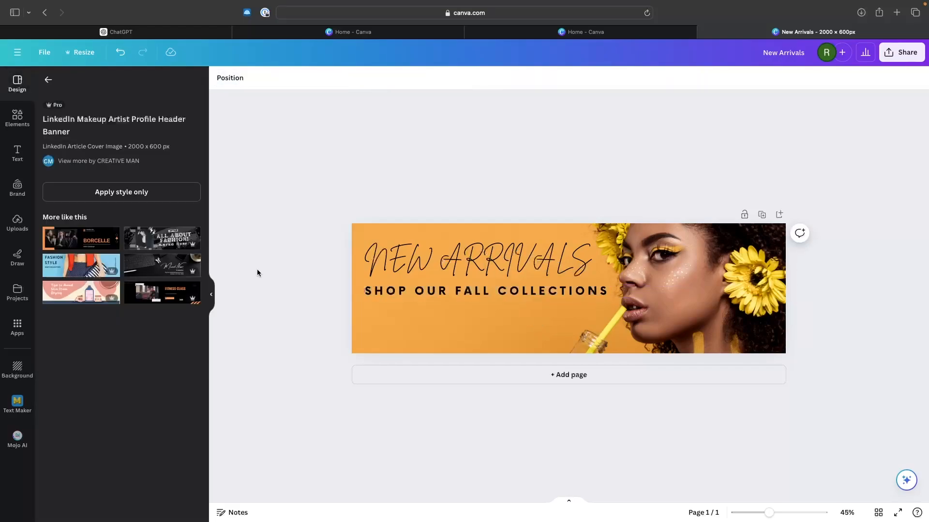
pyautogui.click(429, 291)
pyautogui.moveTo(429, 292); pyautogui.dragTo(430, 295)
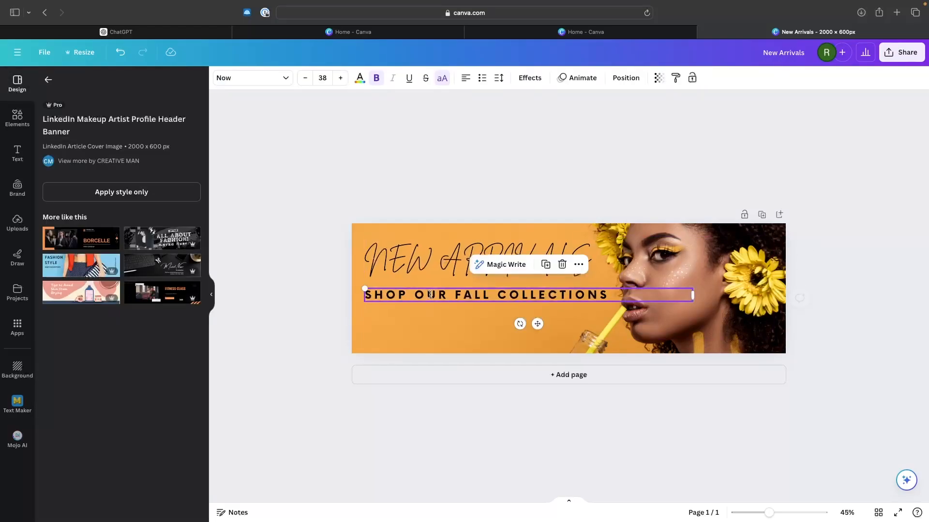
pyautogui.click(614, 164)
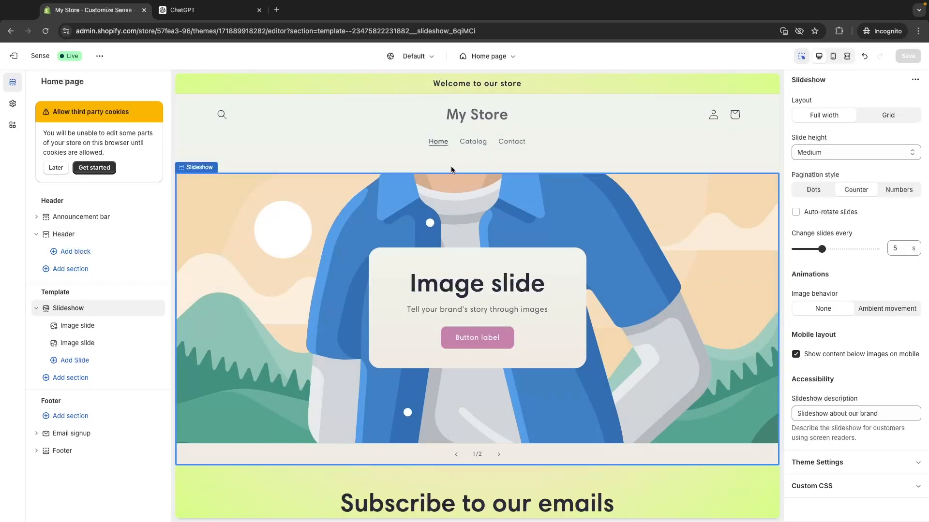
# Return to the Canva banner and remove the orange background from the woman's photo with BG Remover
pyautogui.hotkey('ctrl', 'Right')
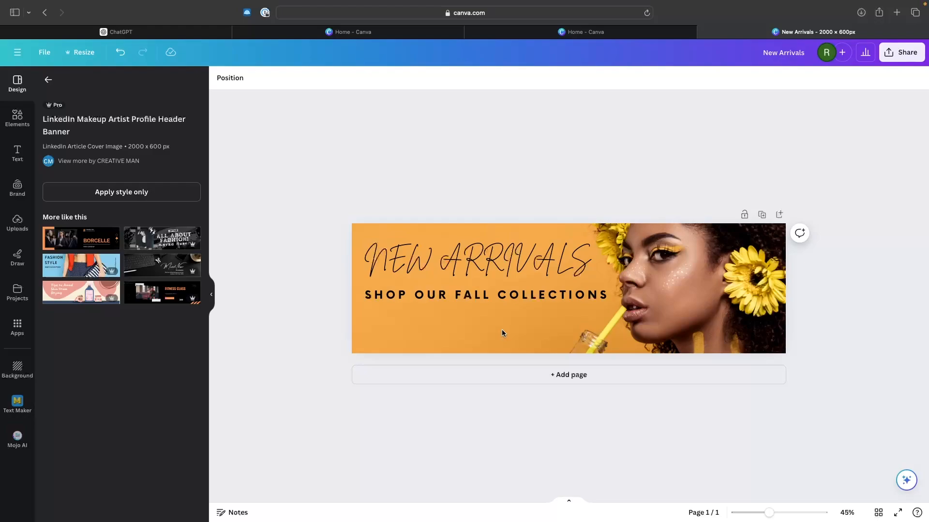
pyautogui.click(498, 330)
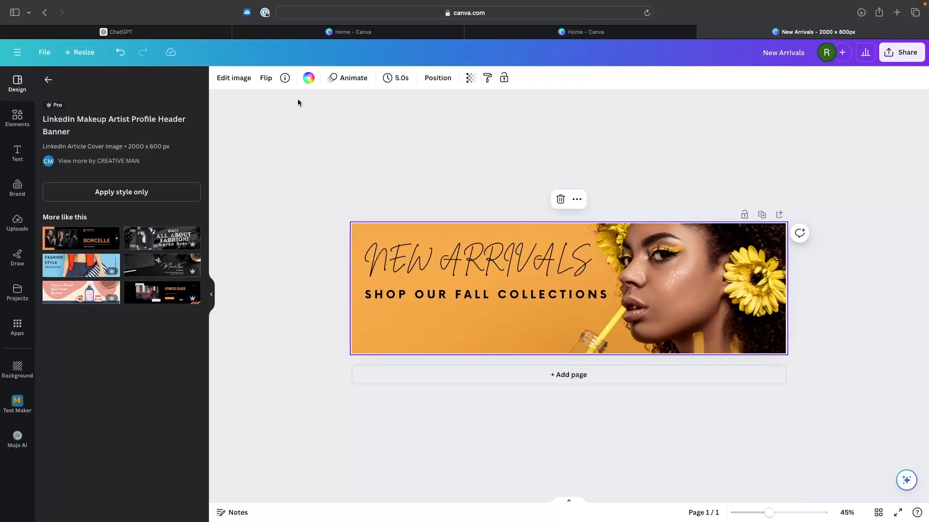
pyautogui.click(238, 82)
pyautogui.click(68, 150)
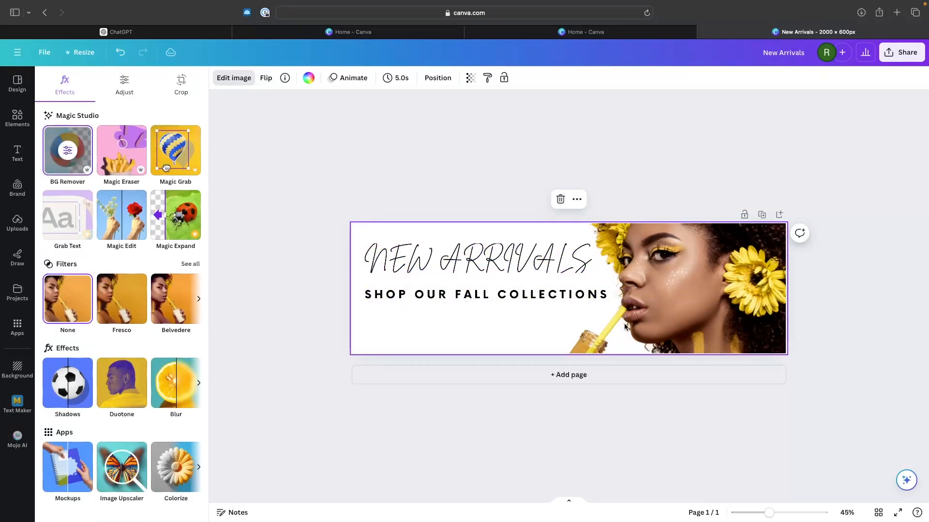
pyautogui.click(271, 140)
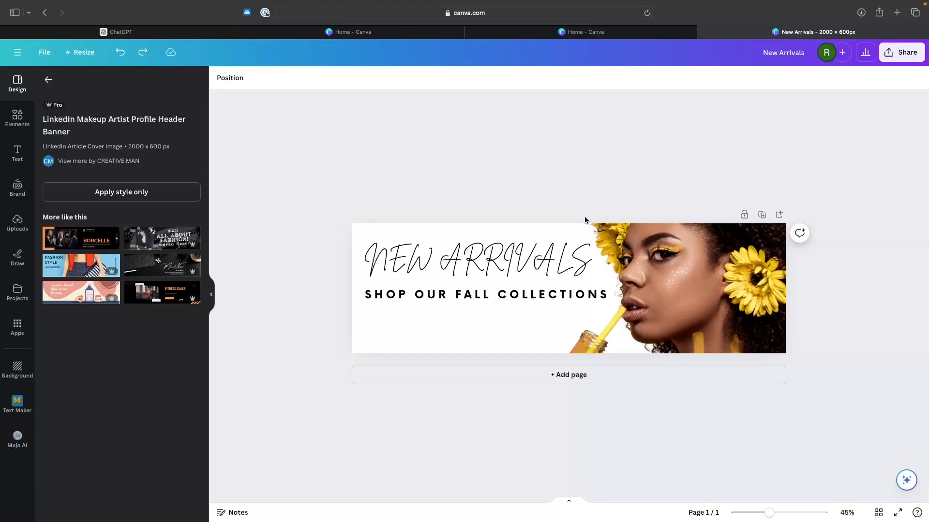
# Try to color the banner's background with the Makeup Brand kit's pink, and undo the change
pyautogui.click(633, 250)
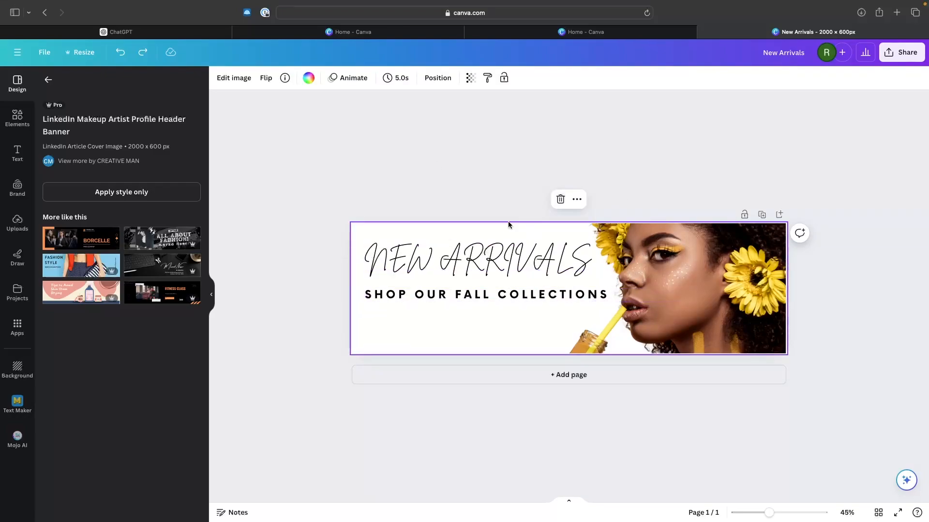
pyautogui.click(308, 78)
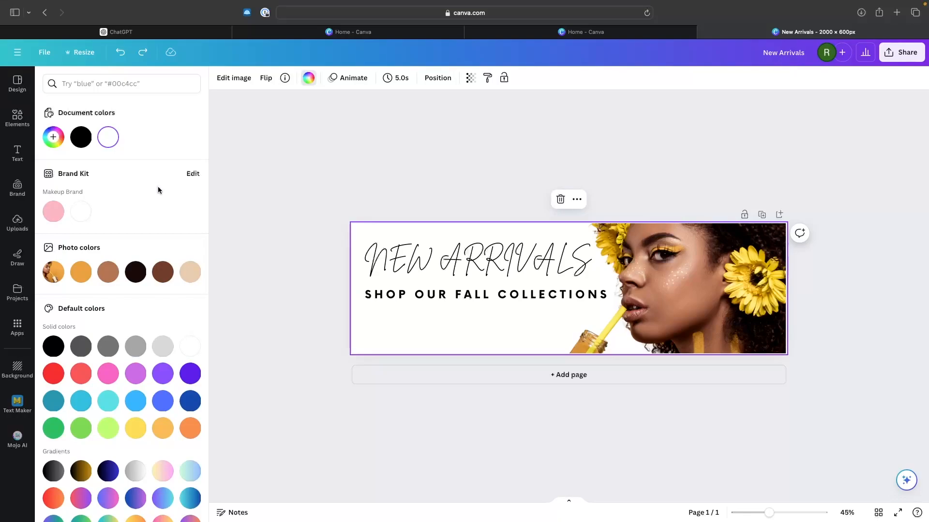
pyautogui.click(53, 212)
pyautogui.click(305, 290)
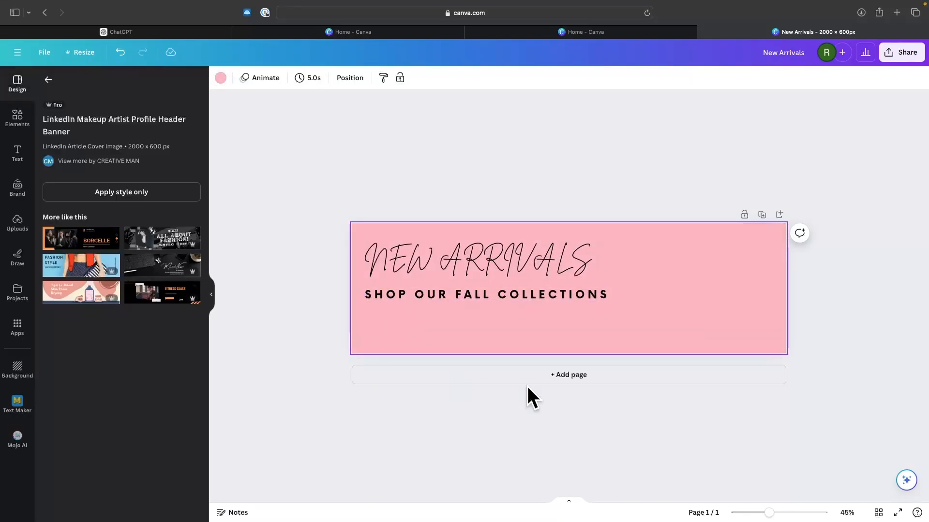
pyautogui.press('super+z')
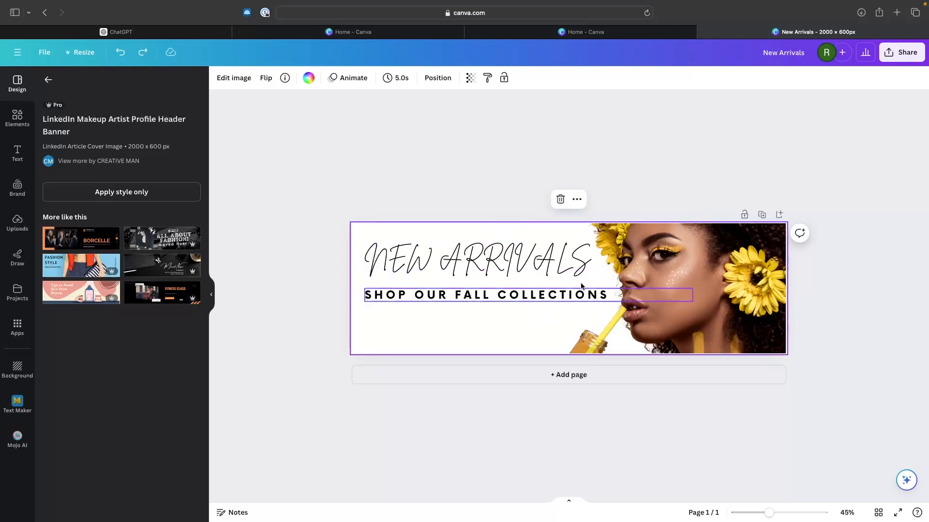
# Duplicate the banner page and delete the heading and subtitle from the copy, leaving only the woman's photo
pyautogui.click(762, 214)
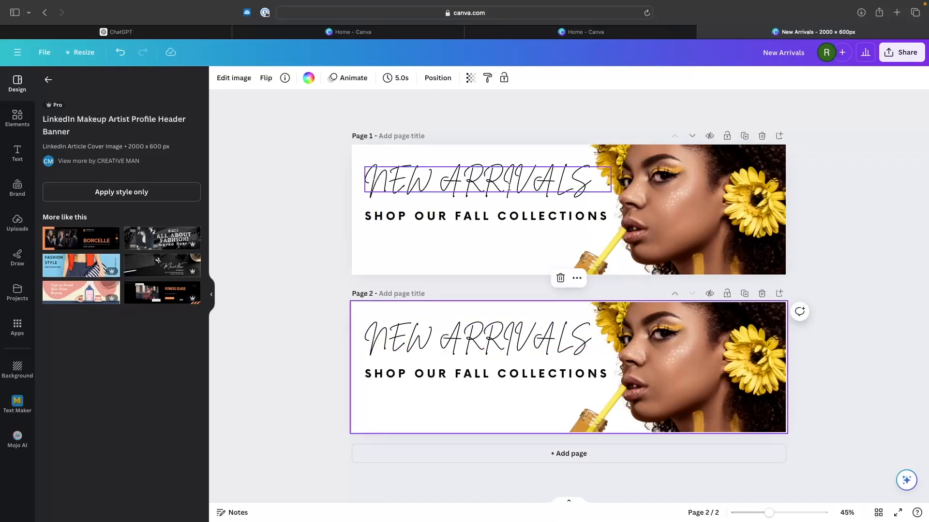
pyautogui.click(479, 334)
pyautogui.press('Delete')
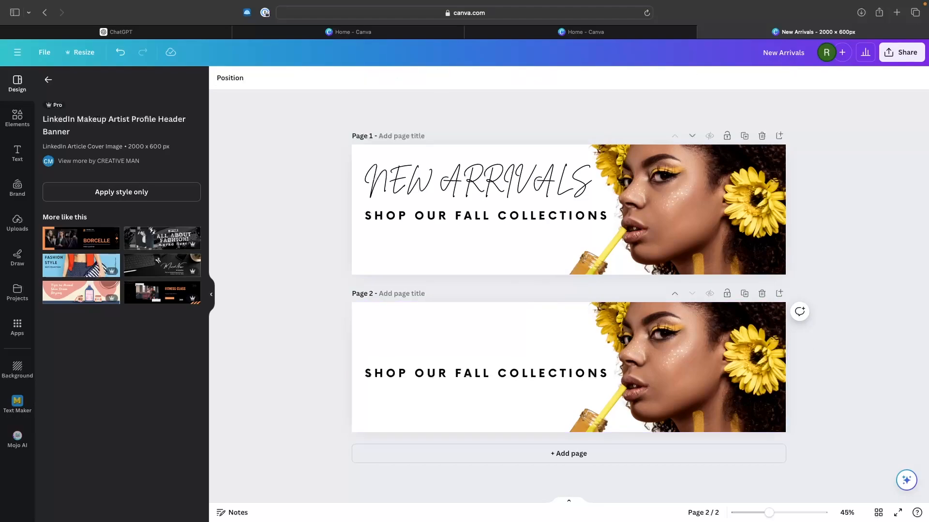
pyautogui.click(460, 374)
pyautogui.press('Delete')
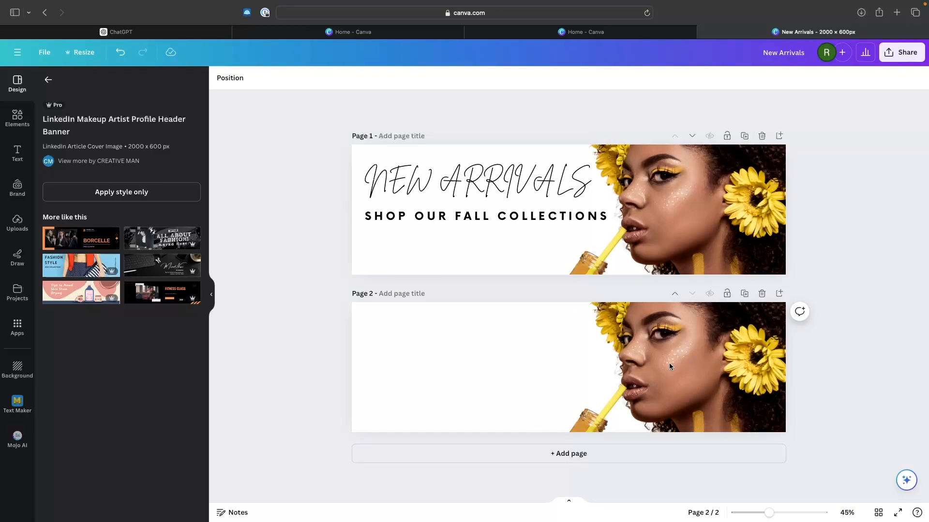
# Download only page 2 as a PNG with a transparent background
pyautogui.click(895, 59)
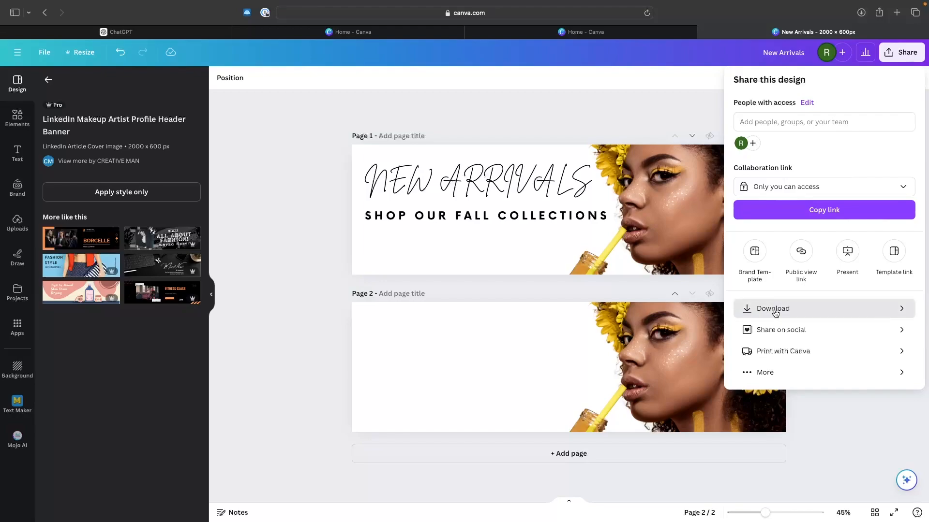
pyautogui.click(758, 312)
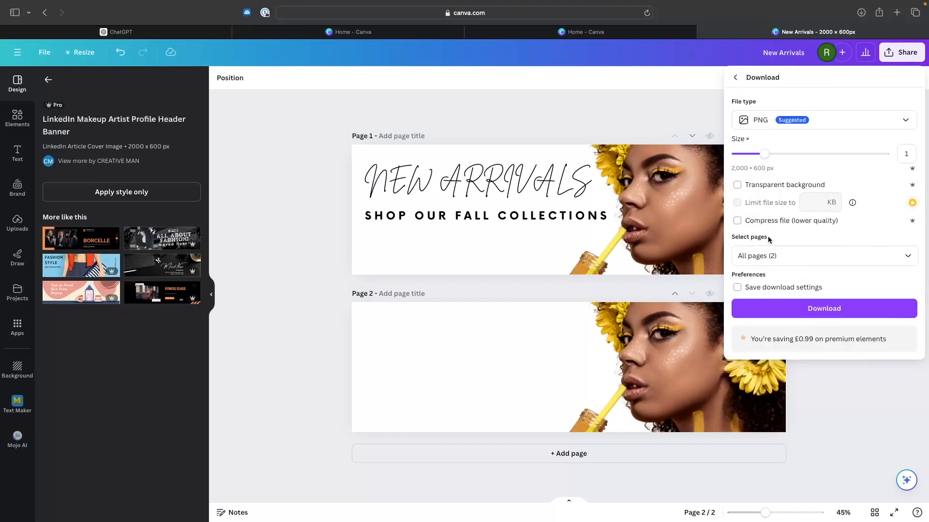
pyautogui.click(773, 255)
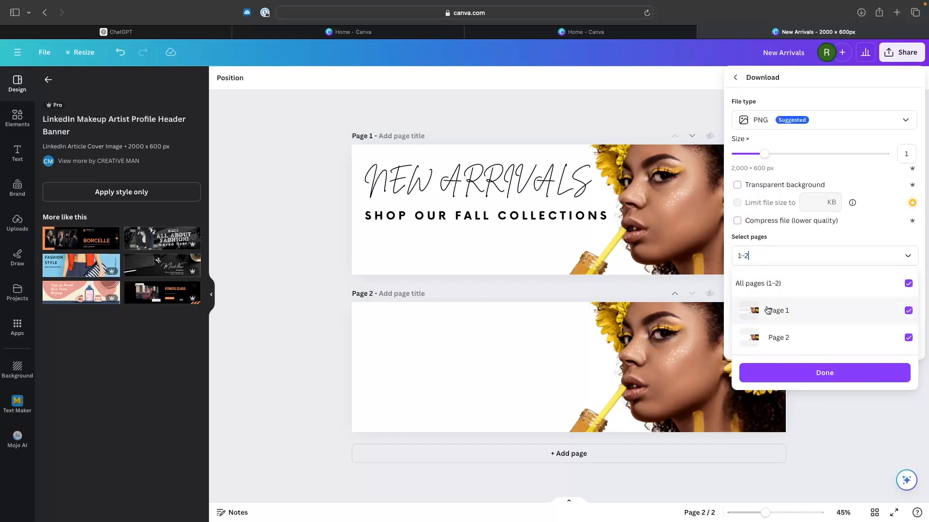
pyautogui.click(768, 312)
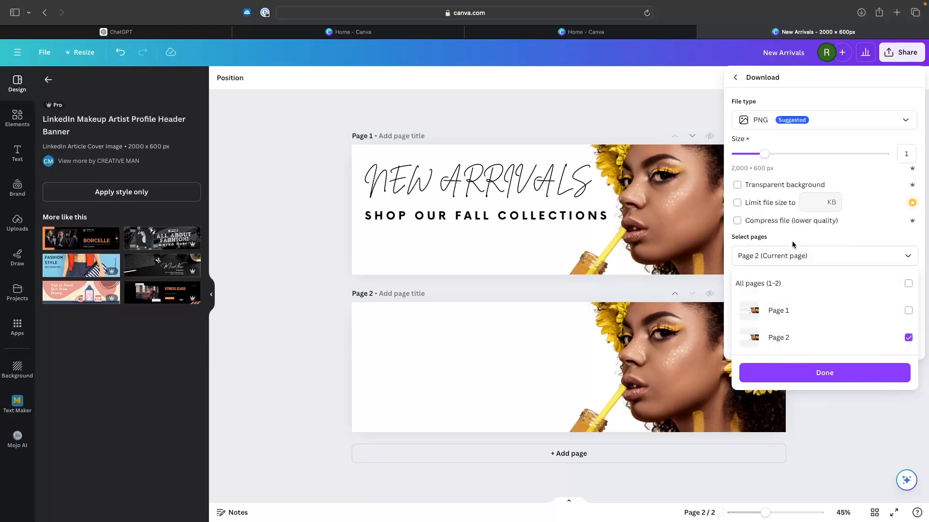
pyautogui.click(738, 190)
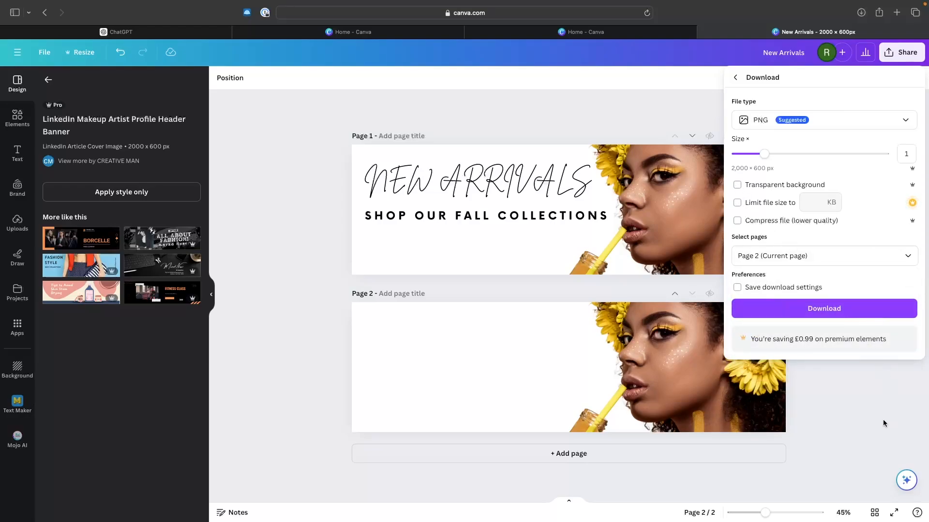
pyautogui.click(737, 186)
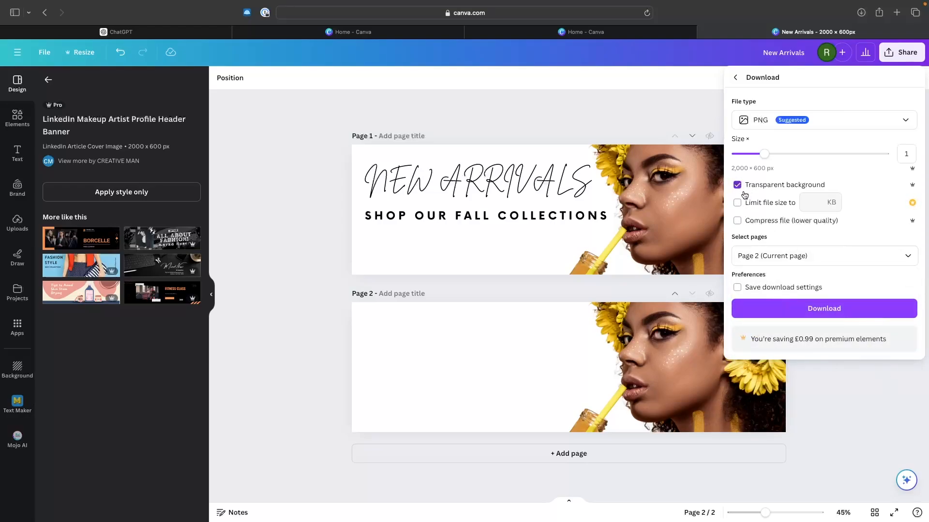
pyautogui.click(789, 308)
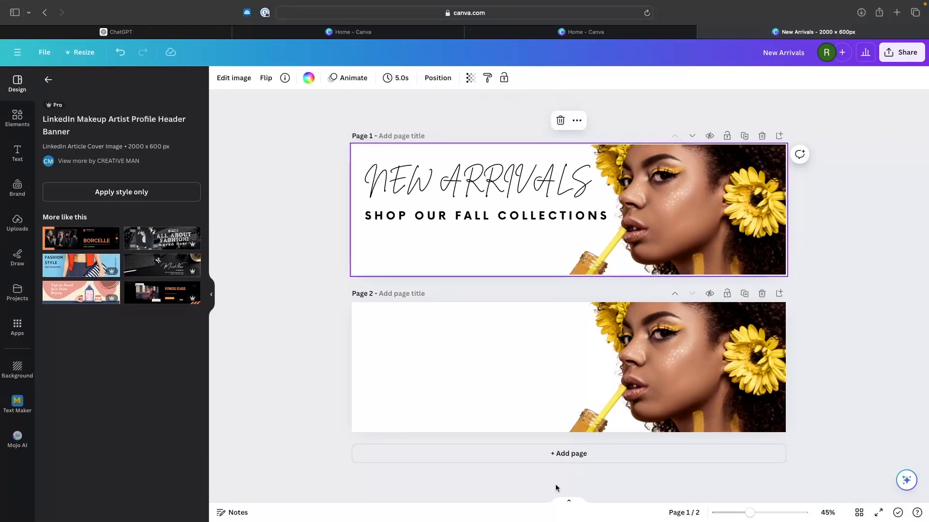
# Delete the duplicate page and replace the remaining page's background photo with the solid color #F5ECE8
pyautogui.click(760, 294)
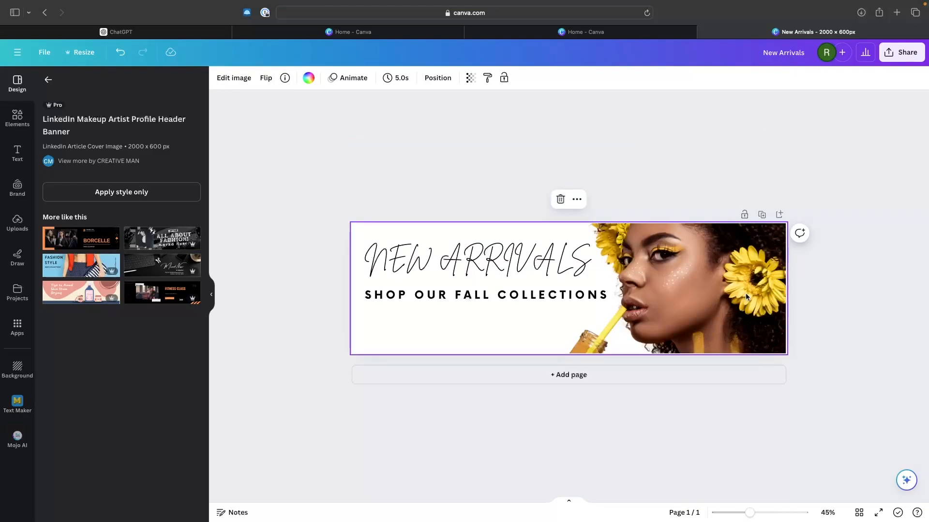
pyautogui.press('Delete')
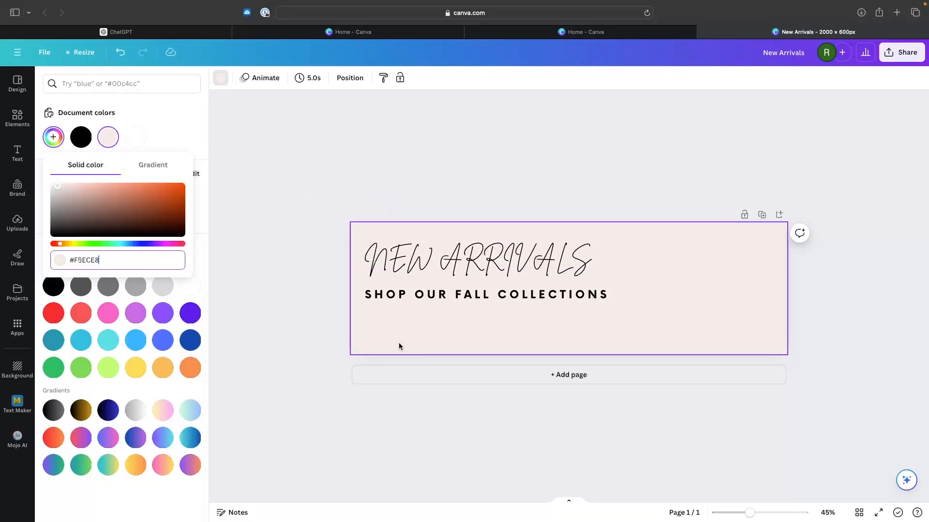
pyautogui.click(690, 261)
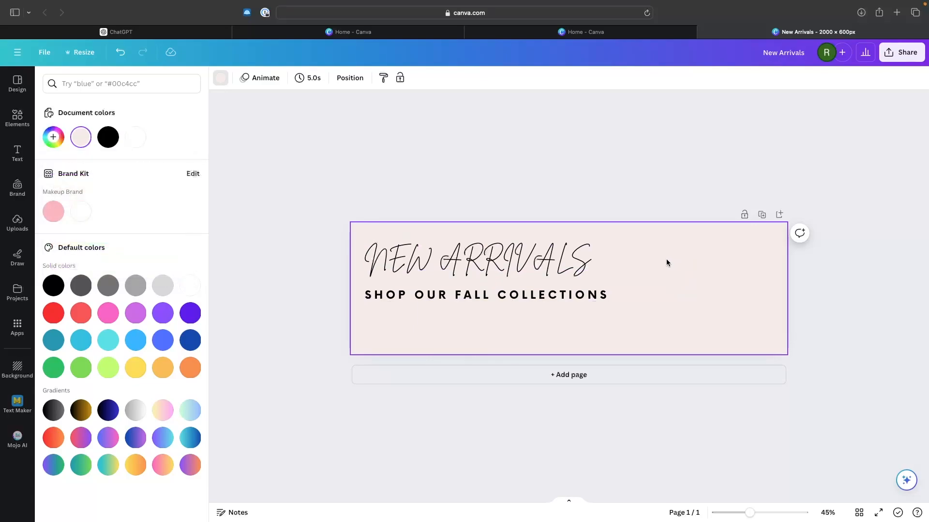
# Upload New Arrivals-4.png from Downloads and scale the cutout photo to fill the whole banner
pyautogui.click(18, 222)
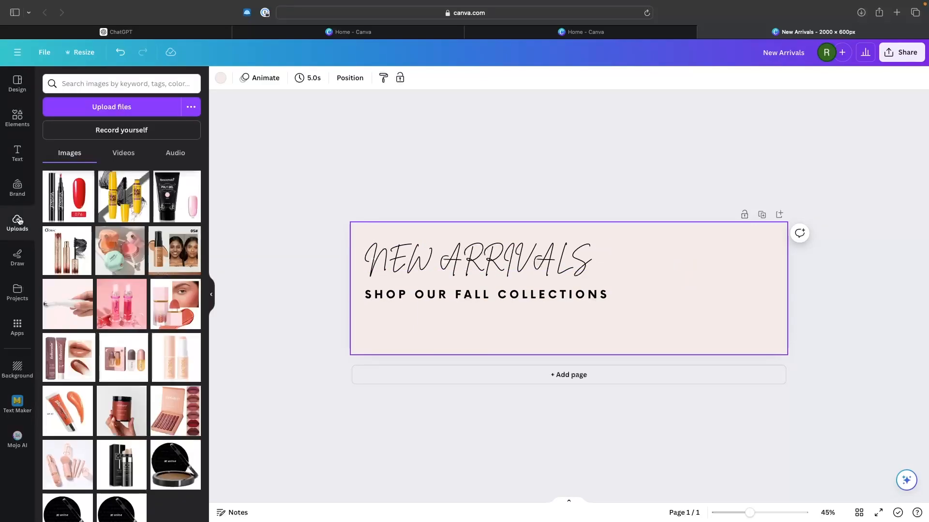
pyautogui.click(112, 107)
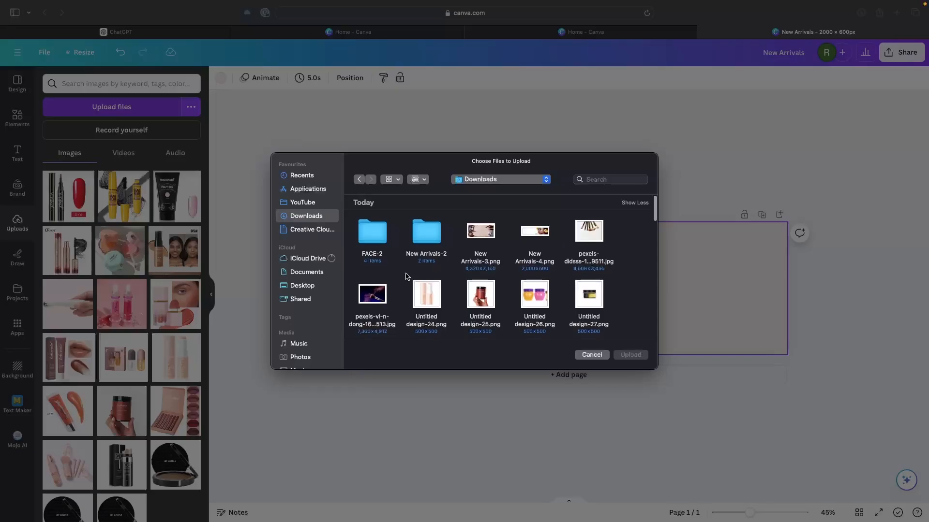
pyautogui.doubleClick(536, 233)
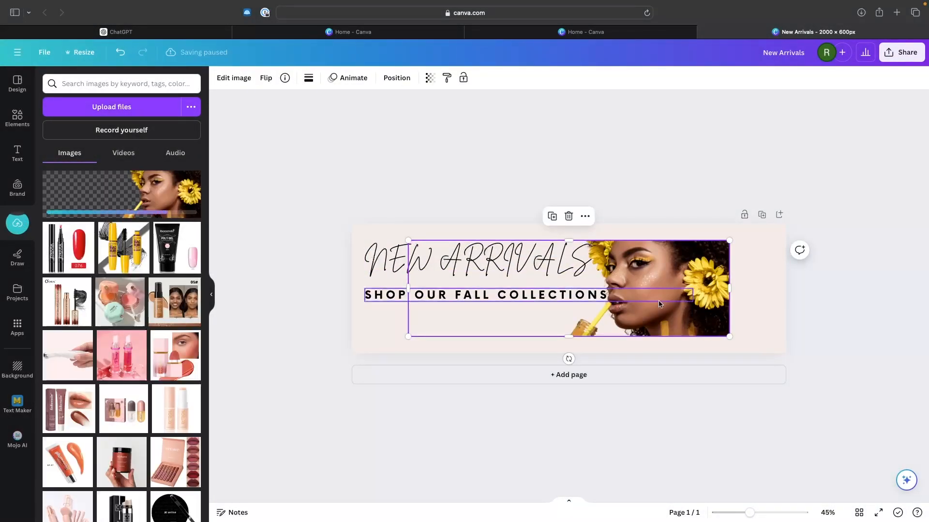
pyautogui.moveTo(567, 305); pyautogui.dragTo(602, 289)
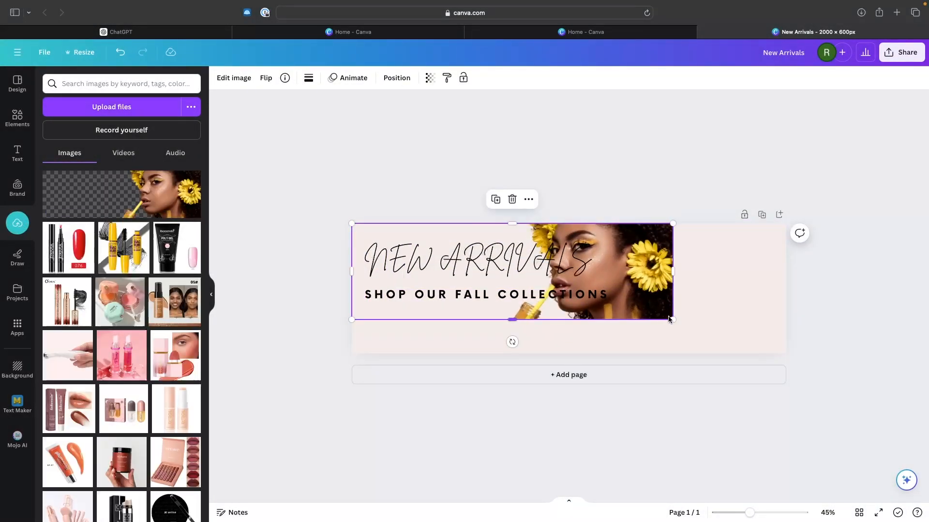
pyautogui.moveTo(673, 319); pyautogui.dragTo(783, 369)
pyautogui.click(866, 355)
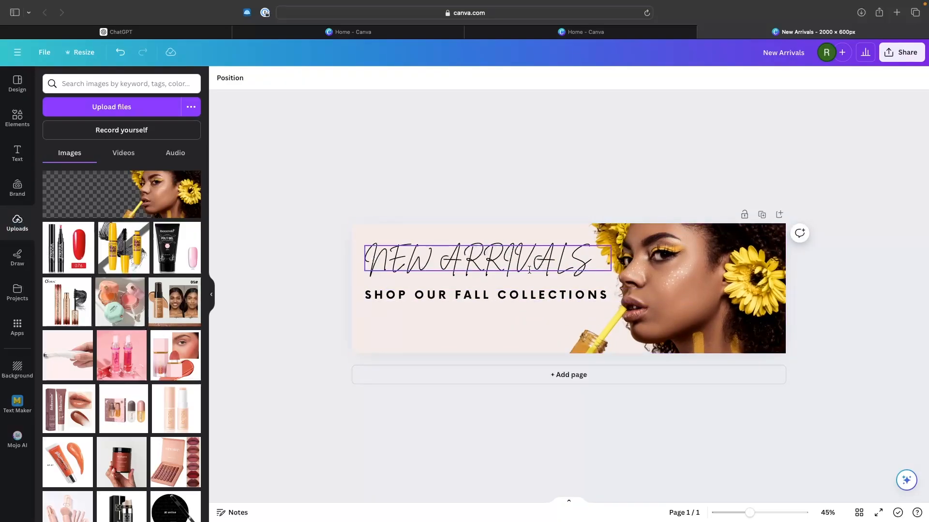
# Download the finished New Arrivals banner as a PNG at 2,000 × 600 px without a transparent background
pyautogui.click(907, 57)
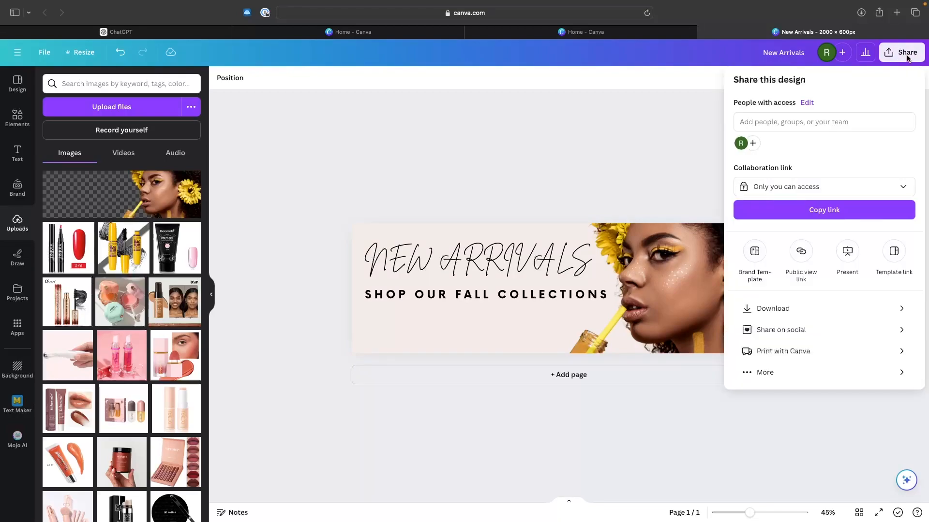
pyautogui.click(777, 308)
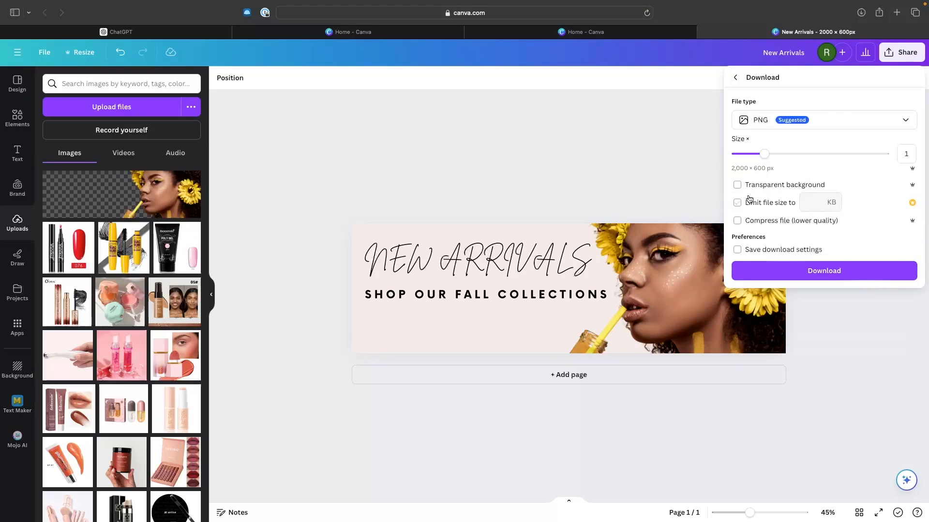
pyautogui.click(786, 271)
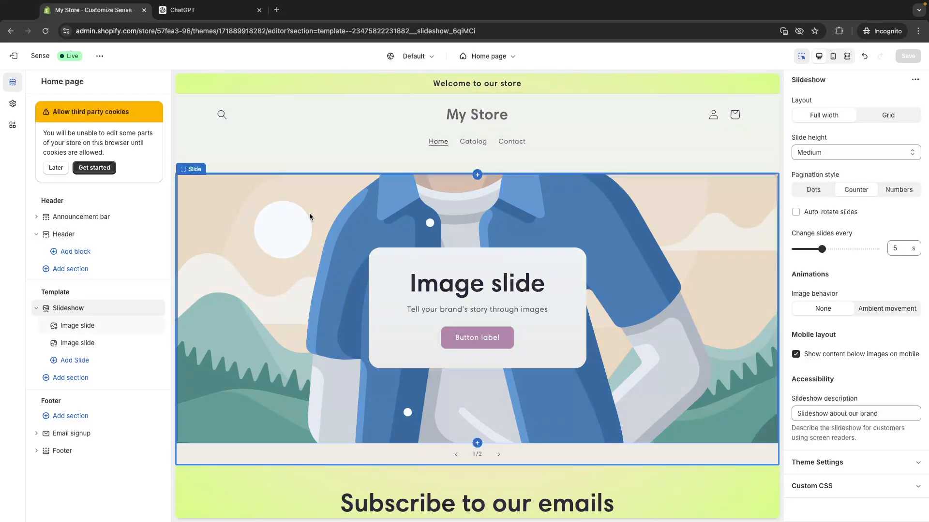
# Switch to the Shopify theme editor, upload New Arrivals-5.png as the first slide's image, and check it in the fullscreen preview
pyautogui.click(330, 214)
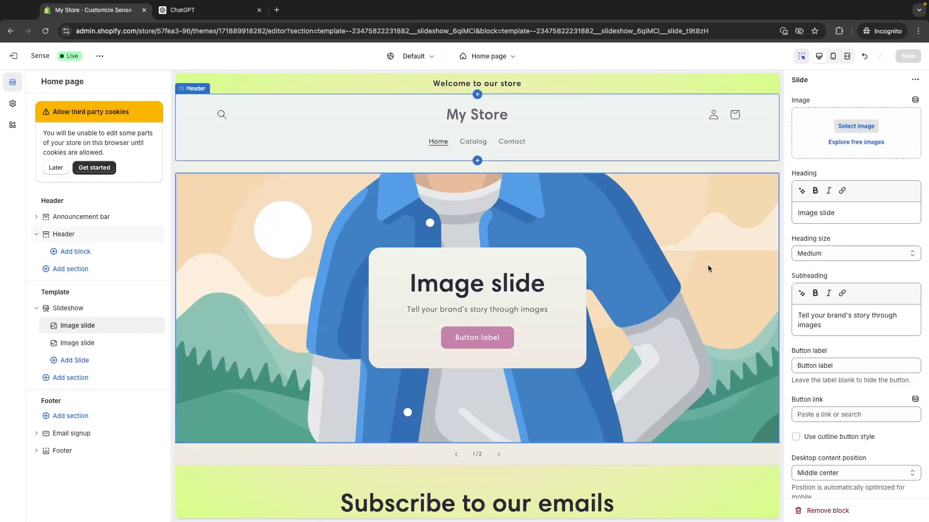
pyautogui.click(845, 130)
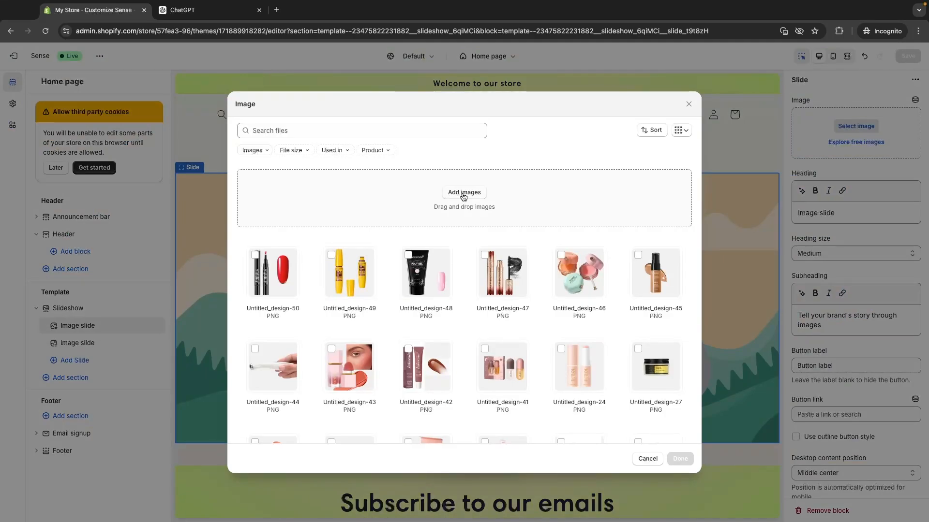
pyautogui.click(463, 192)
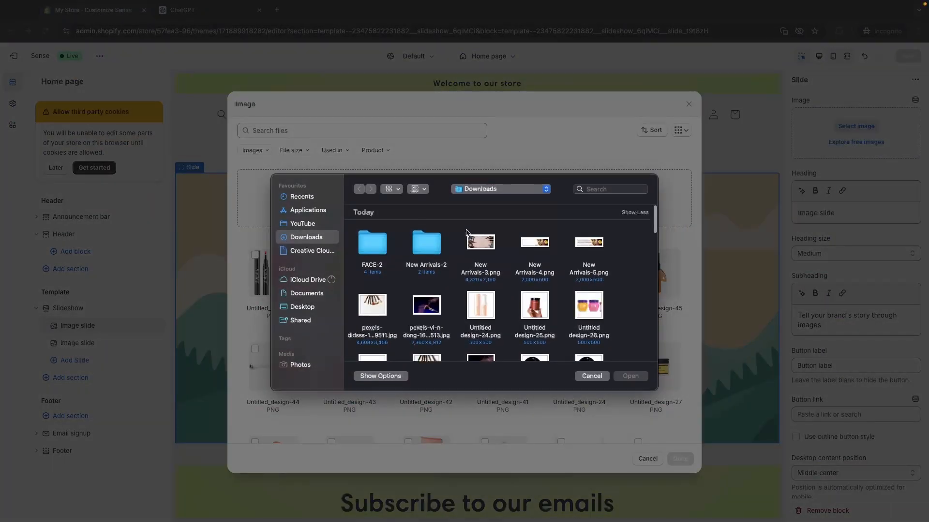
pyautogui.doubleClick(589, 242)
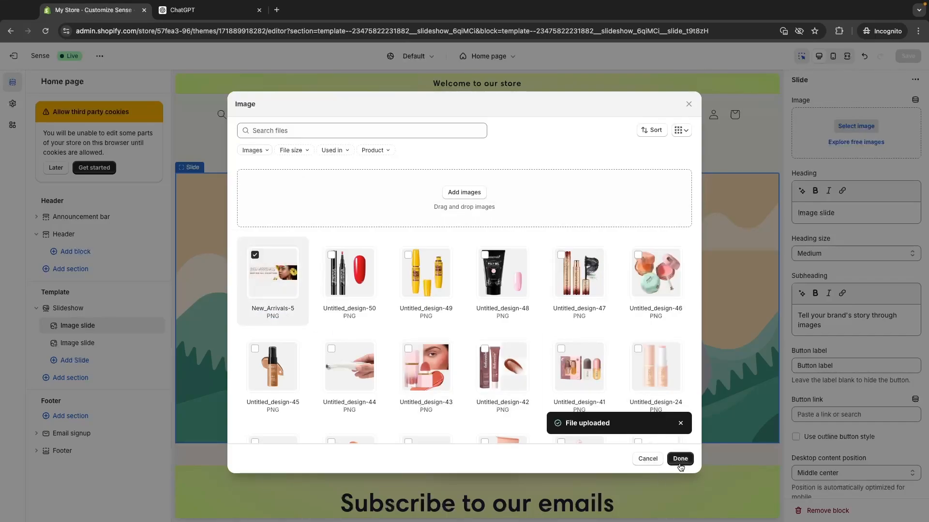
pyautogui.click(680, 460)
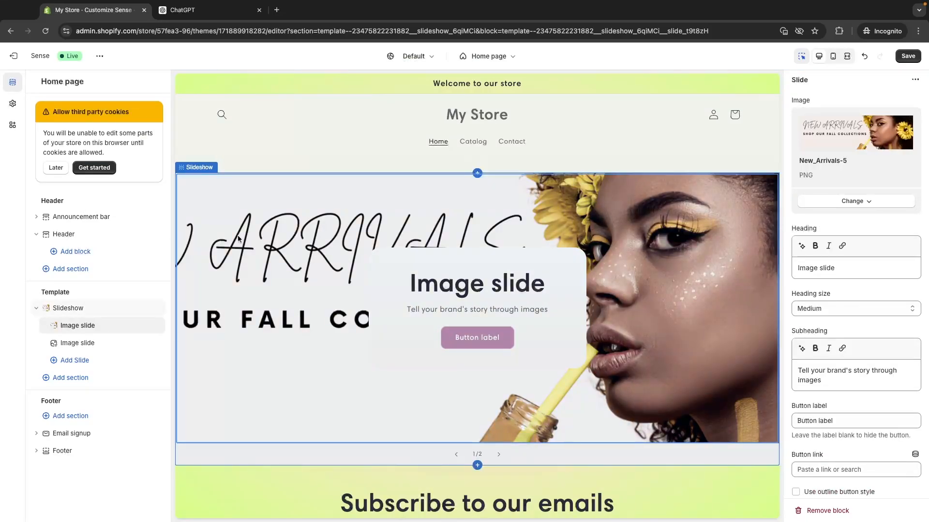
pyautogui.click(847, 62)
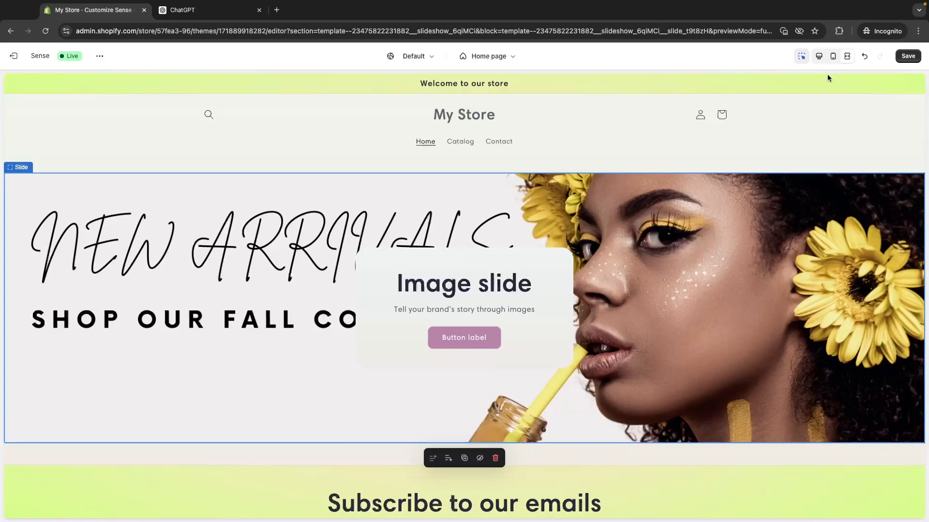
pyautogui.click(820, 62)
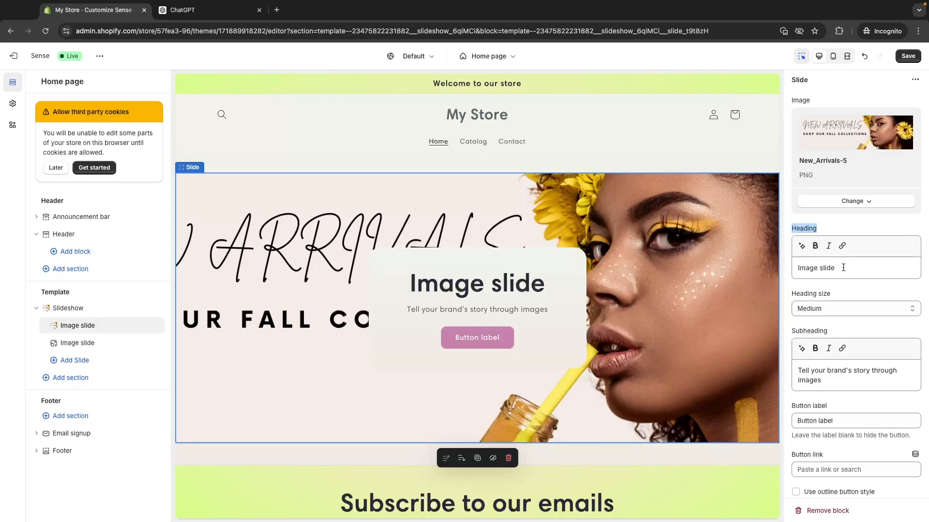
# Clear the first slide's heading and subheading text
pyautogui.moveTo(844, 267); pyautogui.dragTo(787, 271)
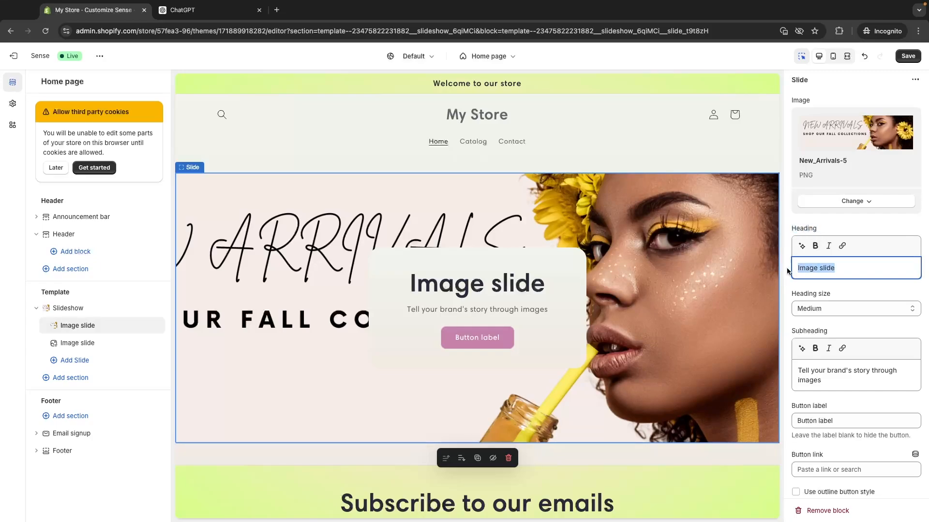
pyautogui.press('BackSpace')
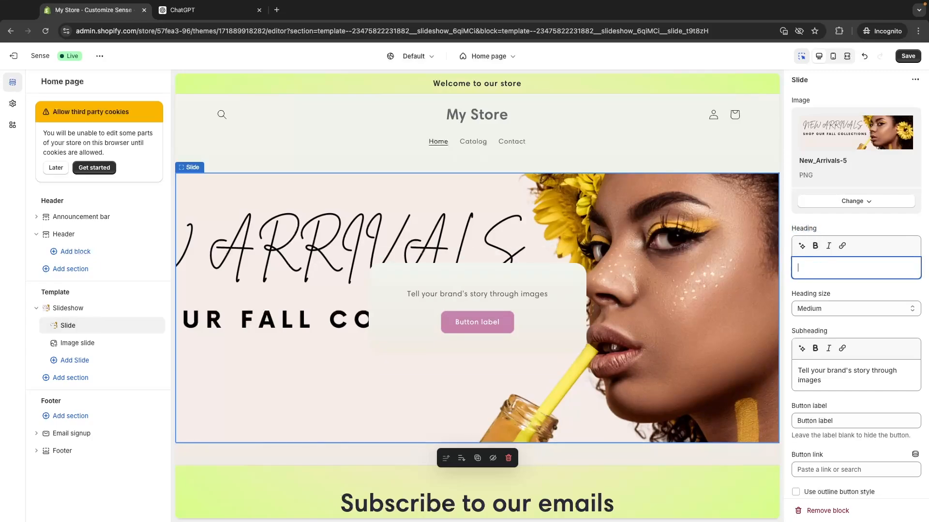
pyautogui.scroll(-1, 805, 304)
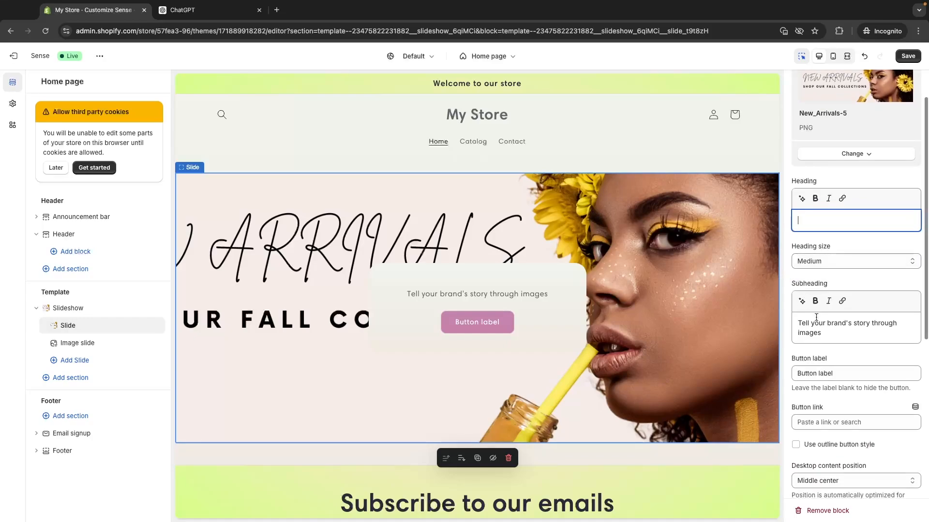
pyautogui.click(828, 334)
pyautogui.moveTo(828, 333); pyautogui.dragTo(777, 323)
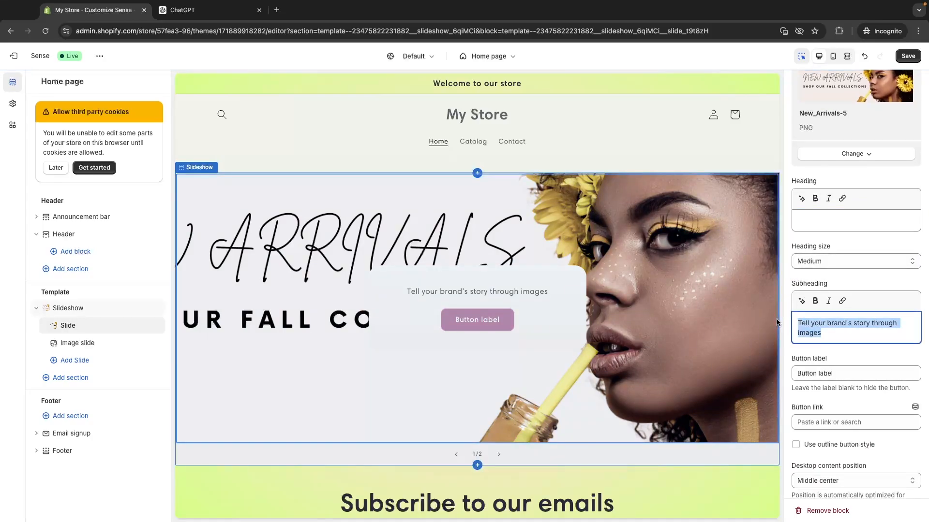
pyautogui.press('BackSpace')
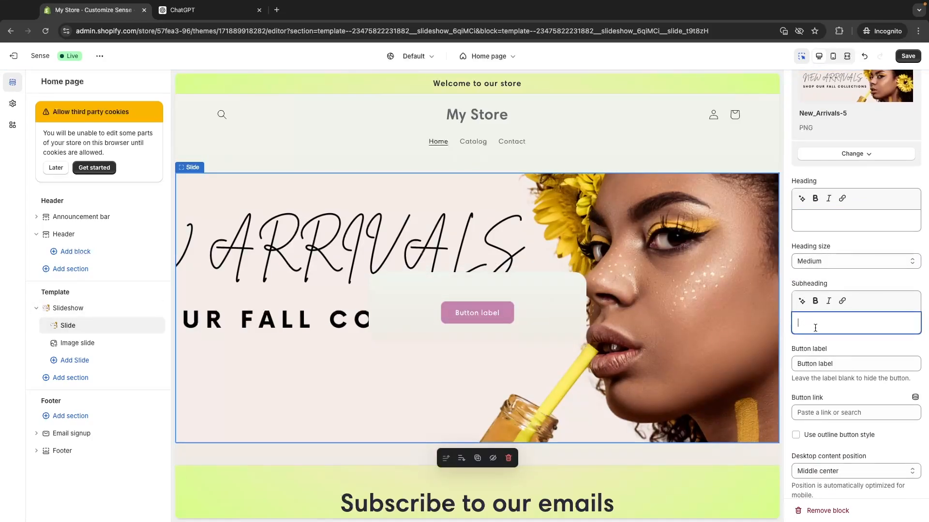
# Turn off the first slide's content container on desktop
pyautogui.scroll(-2, 815, 329)
pyautogui.scroll(-1, 816, 329)
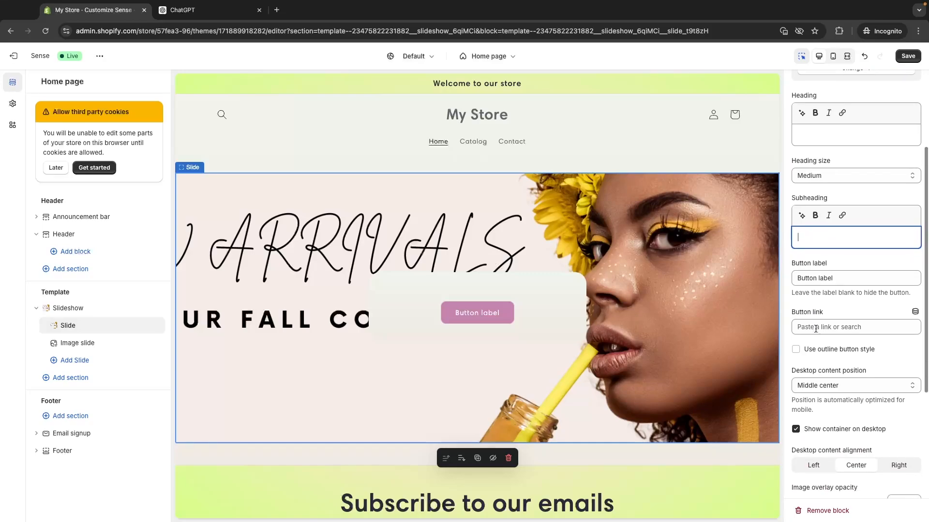
pyautogui.moveTo(889, 426); pyautogui.dragTo(802, 432)
pyautogui.click(796, 428)
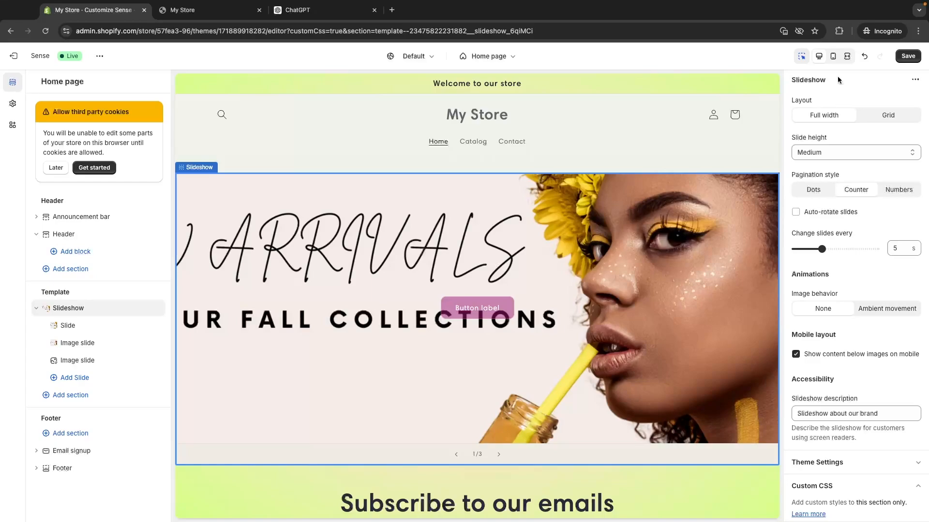
# Compare how the slideshow banner is cropped in the mobile, desktop and fullscreen previews
pyautogui.click(833, 57)
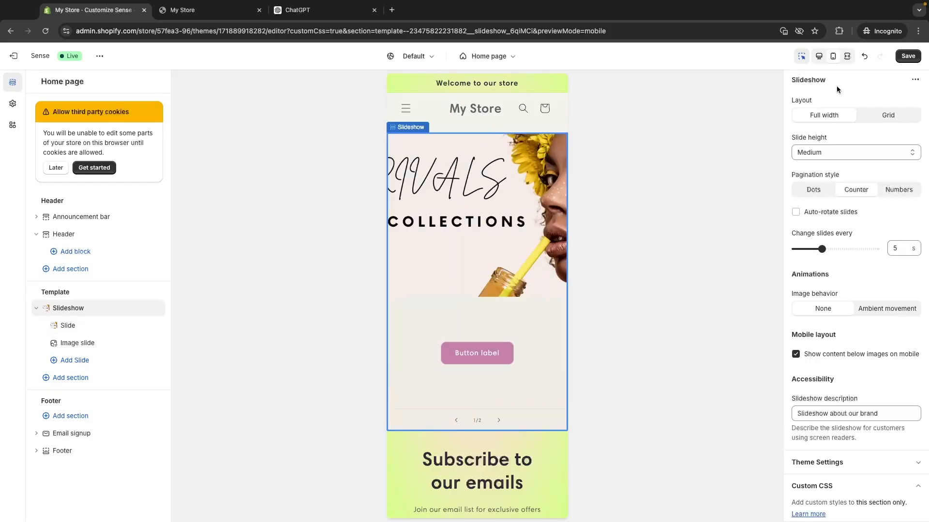
pyautogui.click(819, 57)
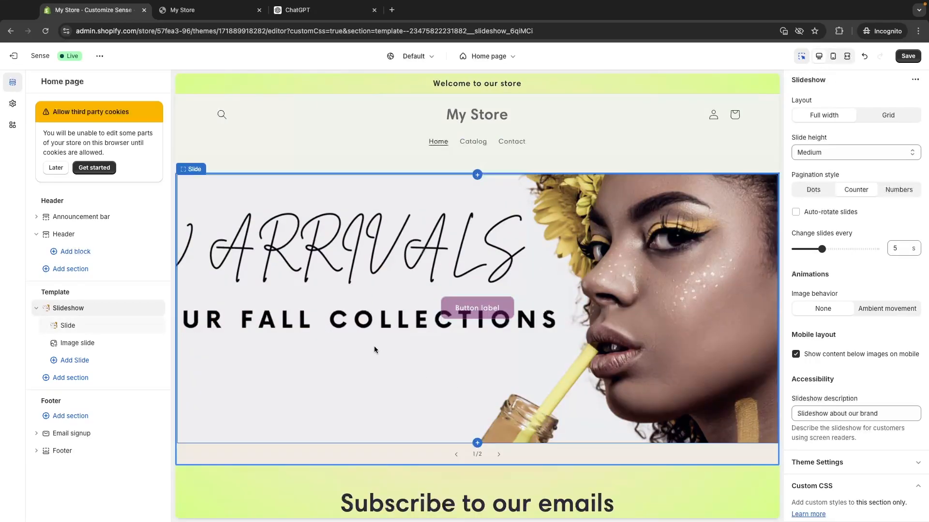
pyautogui.click(847, 56)
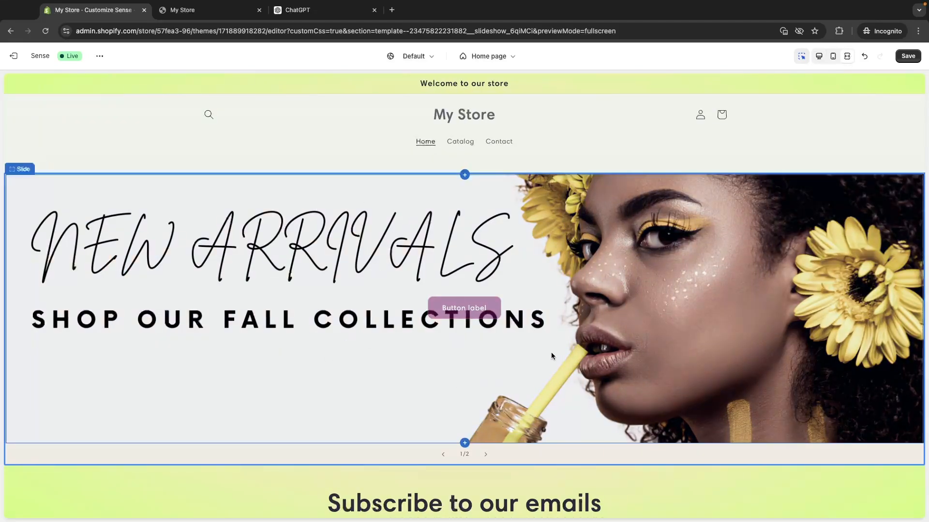
pyautogui.click(832, 56)
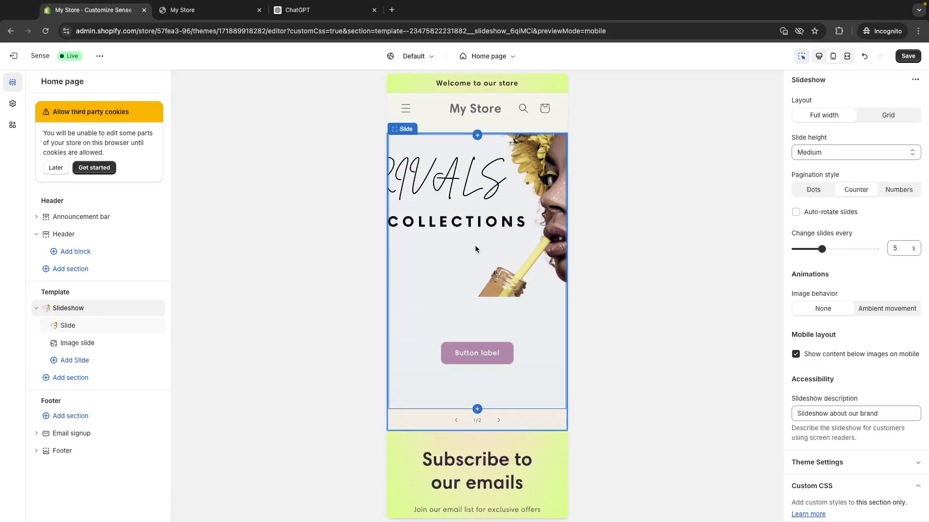
# Switch to the Canva banner, shrink the cutout photo to roughly 60% of the page width, and move it inward from the edges
pyautogui.hotkey('ctrl', 'Right')
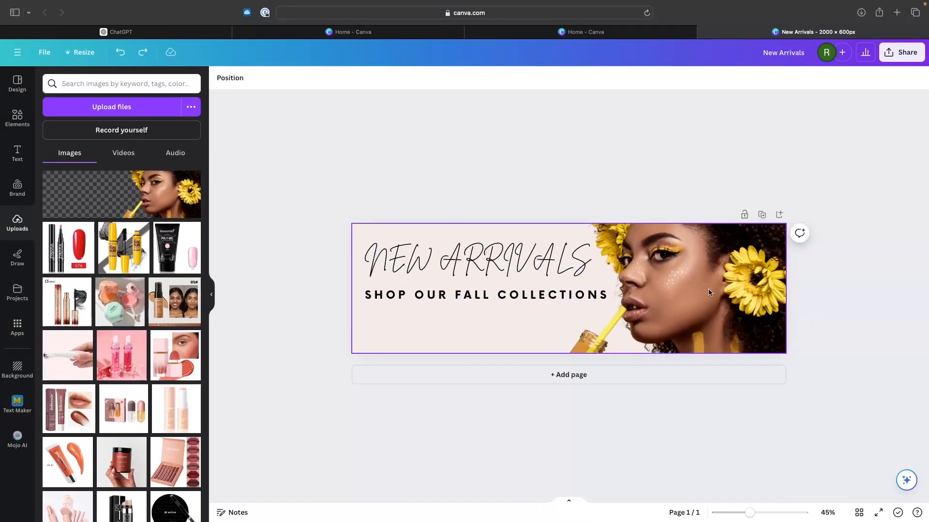
pyautogui.click(708, 290)
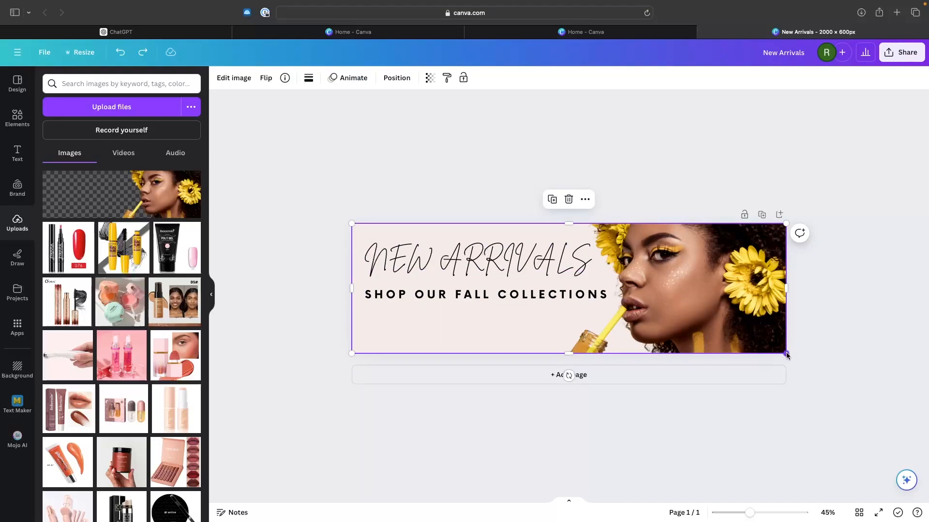
pyautogui.moveTo(786, 353); pyautogui.dragTo(612, 266)
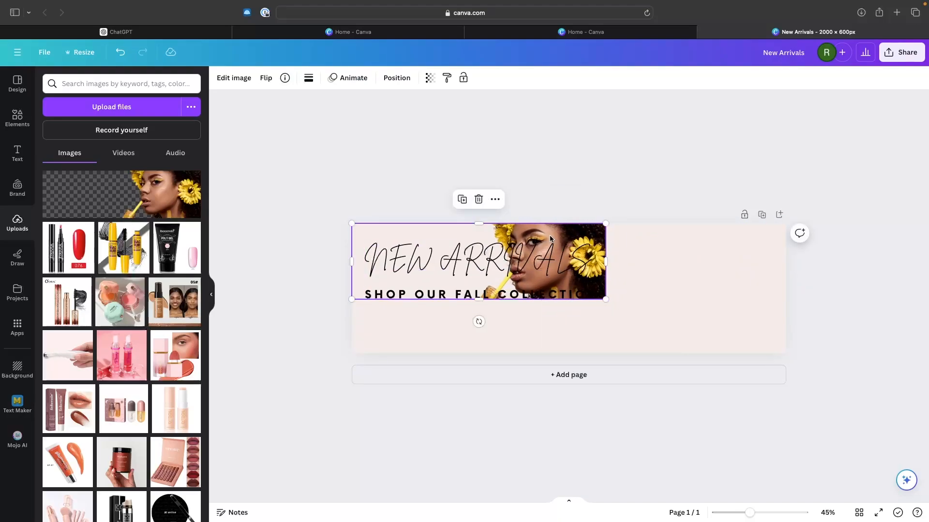
pyautogui.moveTo(550, 238); pyautogui.dragTo(668, 261)
# Shrink the NEW ARRIVALS heading and the SHOP OUR FALL COLLECTIONS subtitle, and move both inward beside the woman's face
pyautogui.moveTo(388, 233); pyautogui.dragTo(392, 301)
pyautogui.moveTo(417, 292); pyautogui.dragTo(508, 293)
pyautogui.click(527, 204)
pyautogui.click(493, 238)
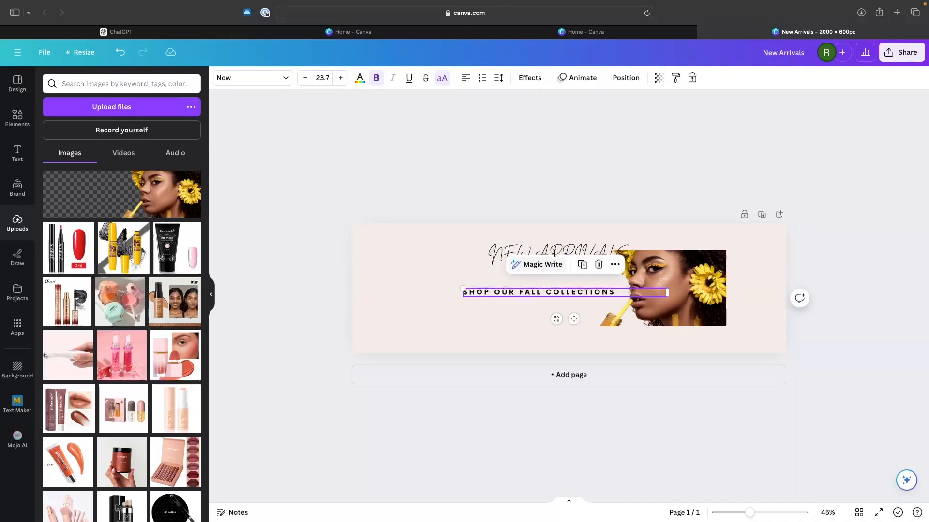
# Stack the heading directly above the subtitle and center the texts and photo together on the banner
pyautogui.moveTo(552, 247); pyautogui.dragTo(555, 289)
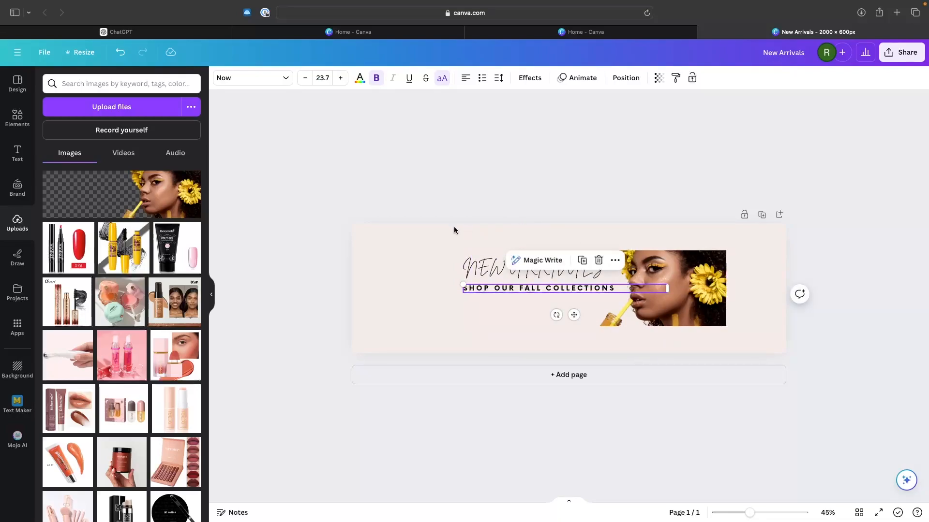
pyautogui.moveTo(454, 228); pyautogui.dragTo(661, 303)
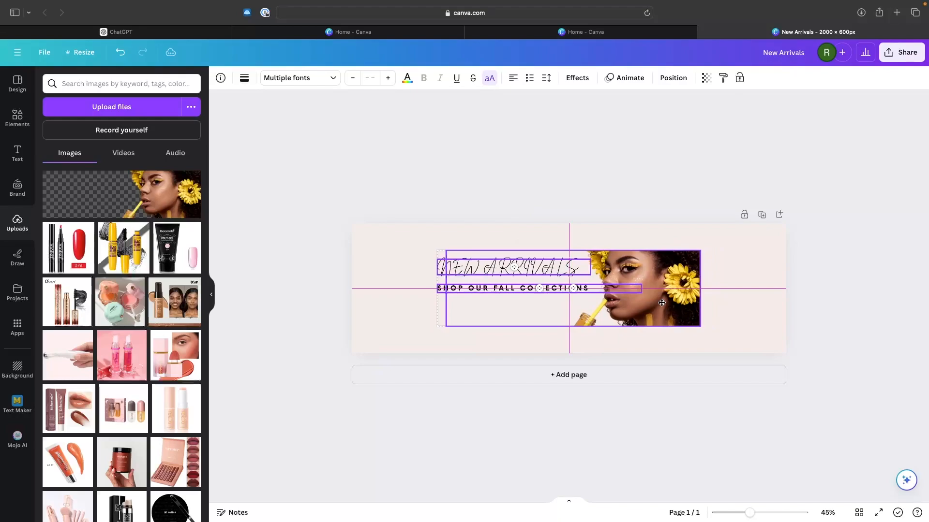
pyautogui.click(759, 322)
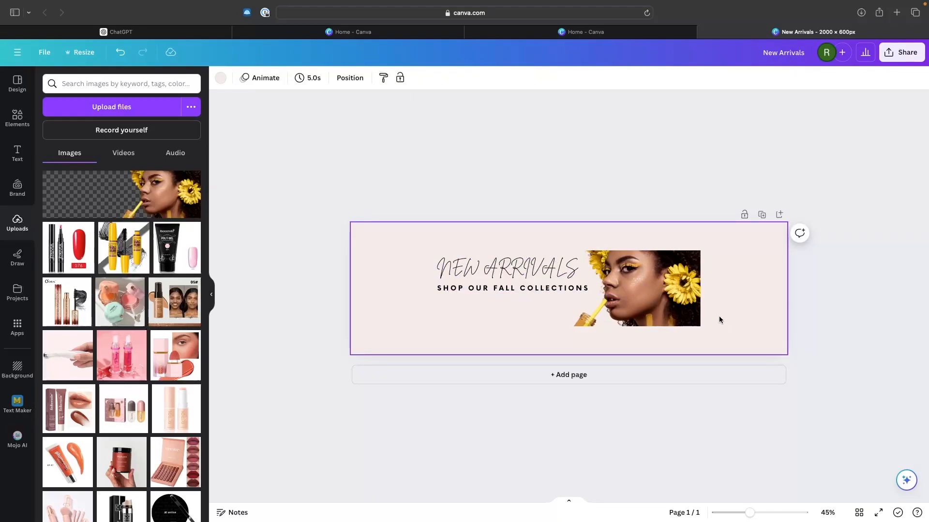
# Download the rearranged compact banner as a PNG
pyautogui.click(908, 56)
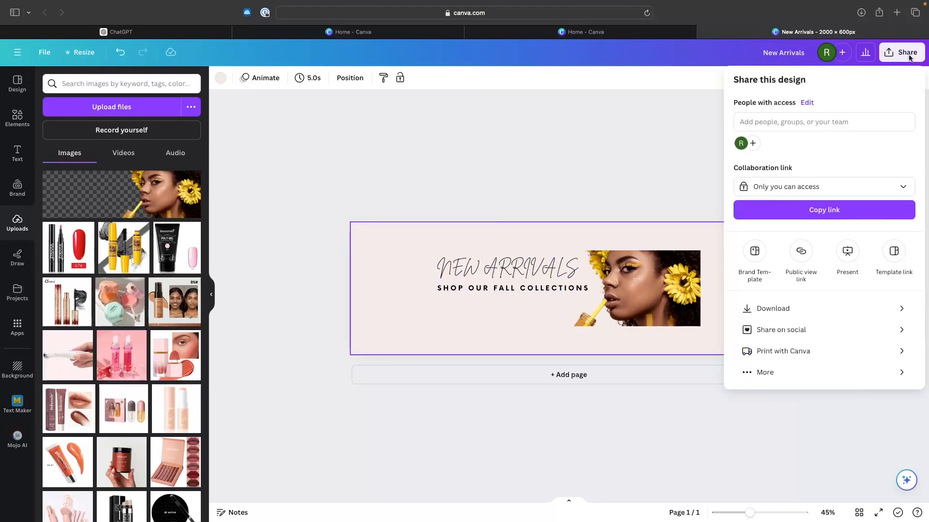
pyautogui.click(771, 308)
pyautogui.click(777, 272)
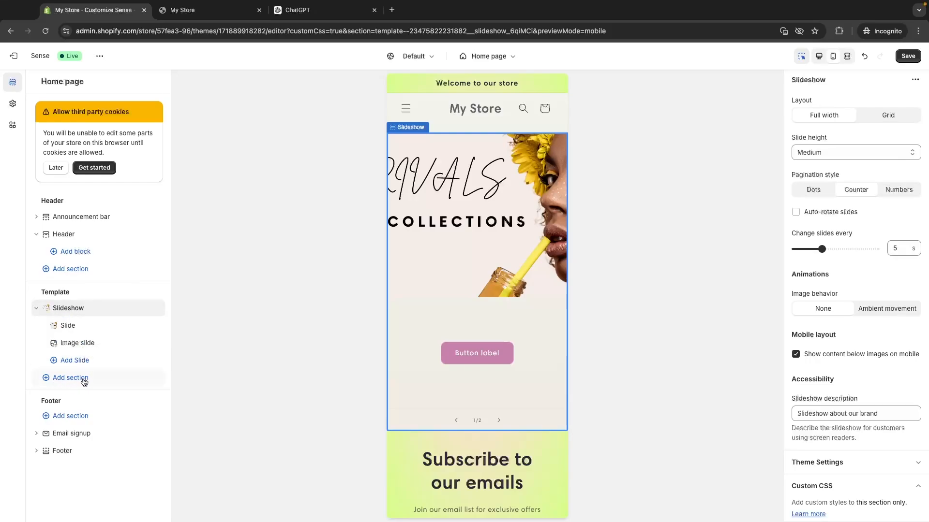
# In the Shopify theme editor, add a second Slideshow section to the template and set its first slide's image to New_Arrivals-7
pyautogui.click(57, 381)
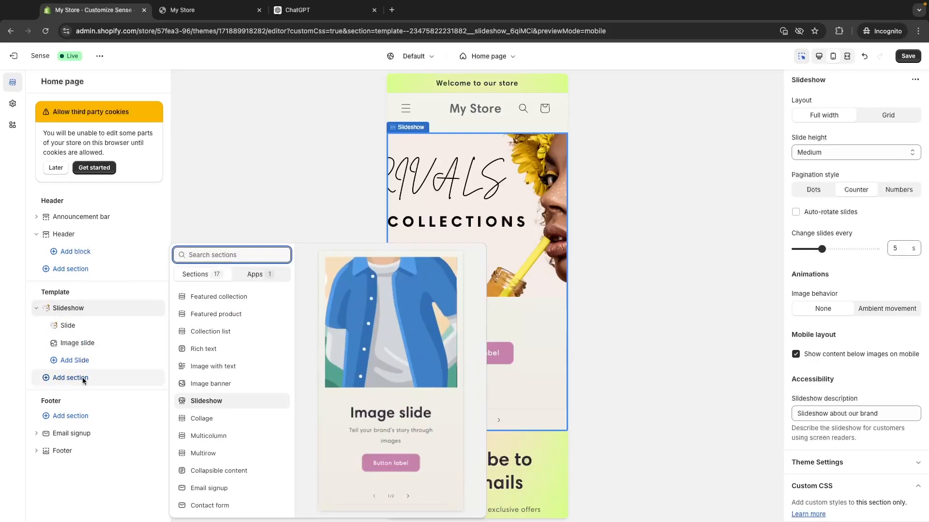
pyautogui.click(223, 404)
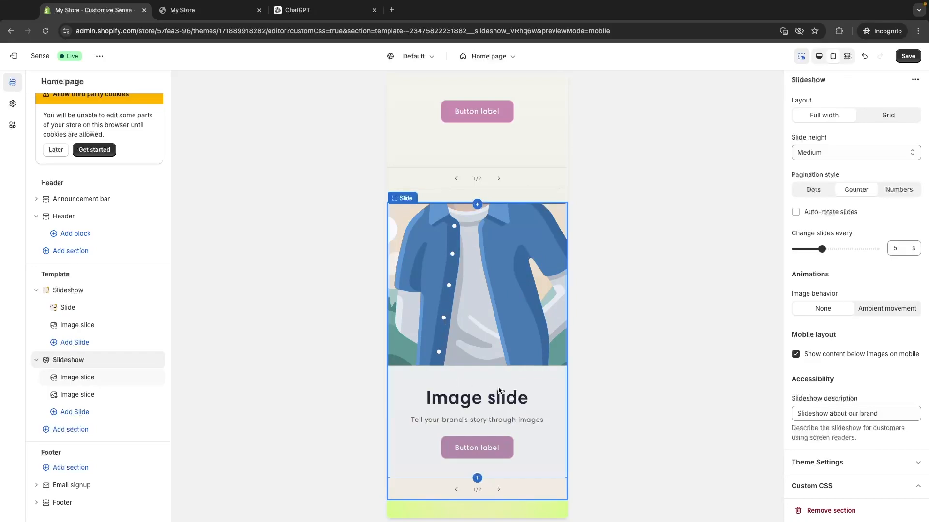
pyautogui.click(500, 315)
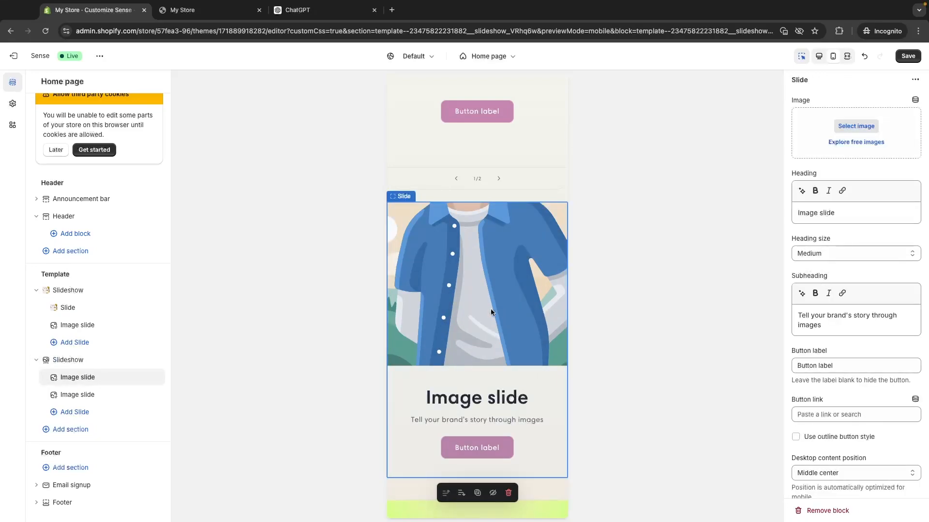
pyautogui.click(856, 126)
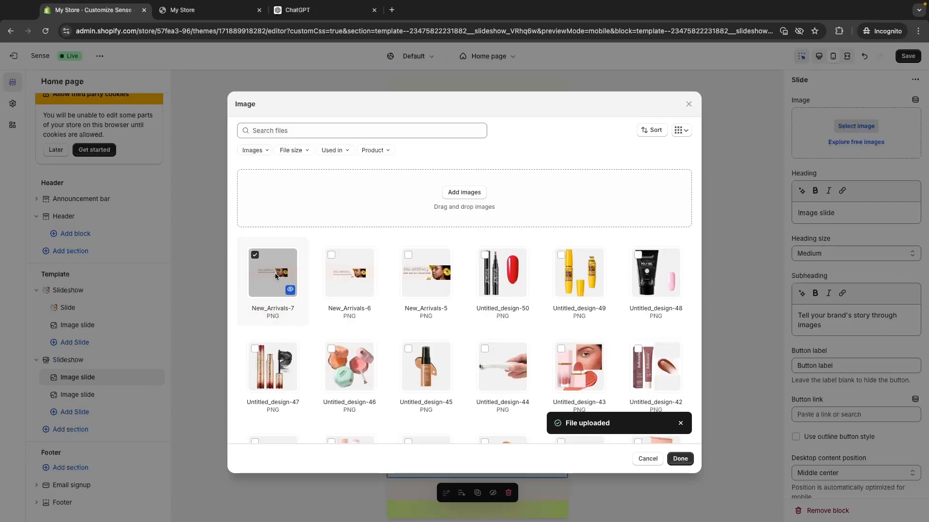
pyautogui.click(680, 459)
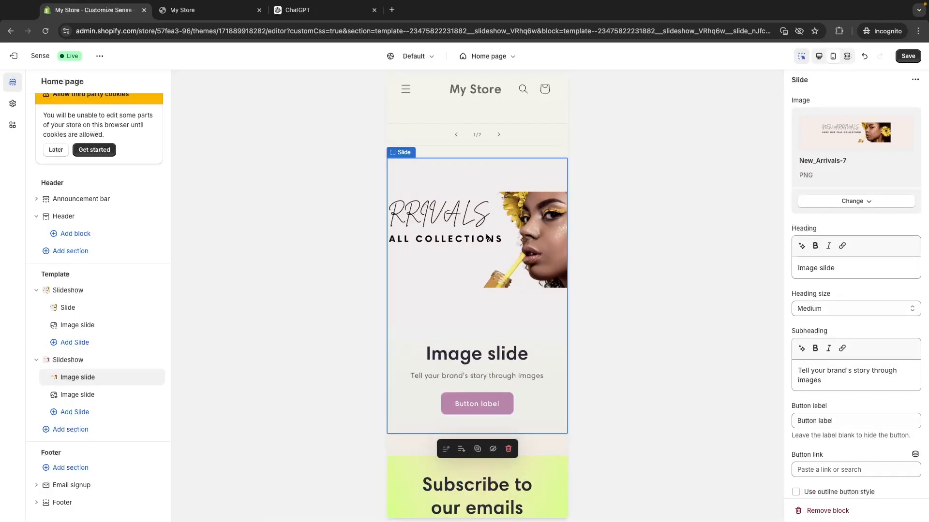
# Switch to Canva and shrink the woman's photo, the NEW ARRIVALS heading and the subtitle, keeping the photo beside the texts
pyautogui.hotkey('ctrl', 'Right')
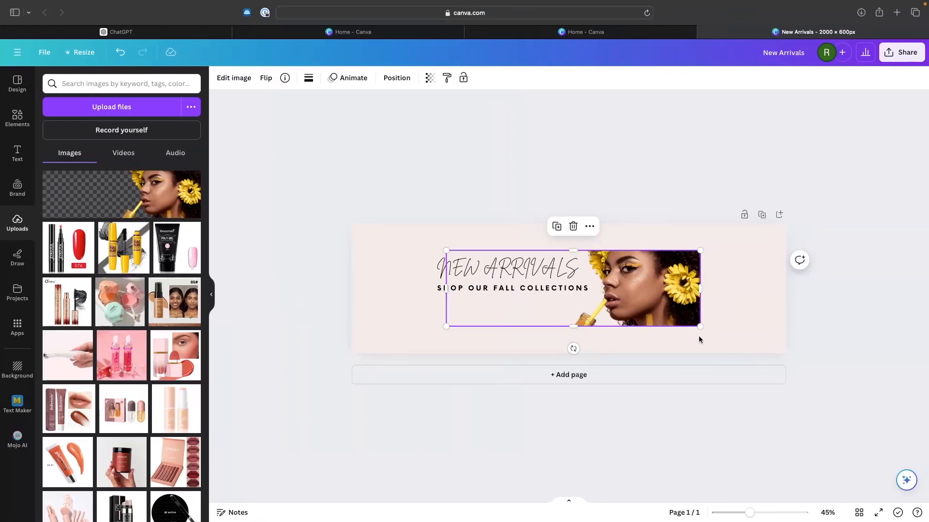
pyautogui.moveTo(700, 327); pyautogui.dragTo(655, 320)
pyautogui.moveTo(621, 282); pyautogui.dragTo(649, 289)
pyautogui.click(495, 217)
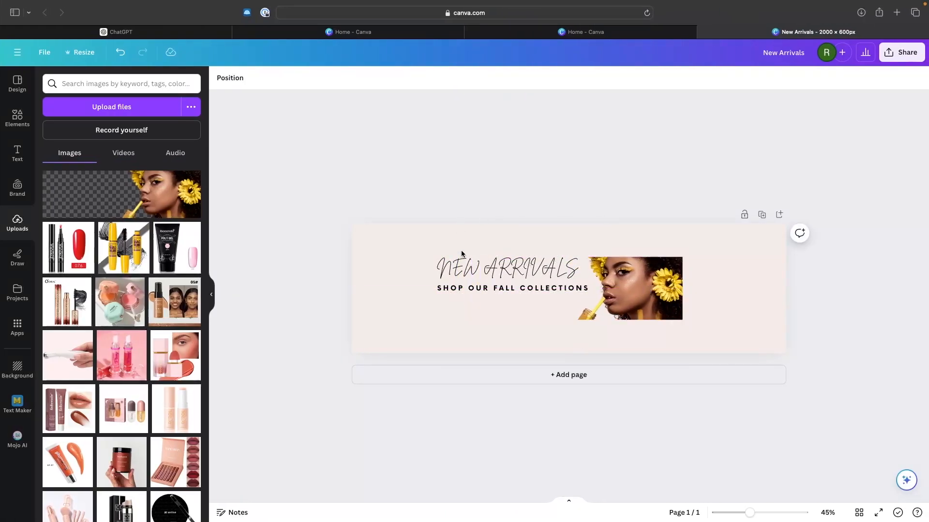
pyautogui.click(440, 270)
pyautogui.moveTo(439, 275); pyautogui.dragTo(478, 273)
pyautogui.click(443, 288)
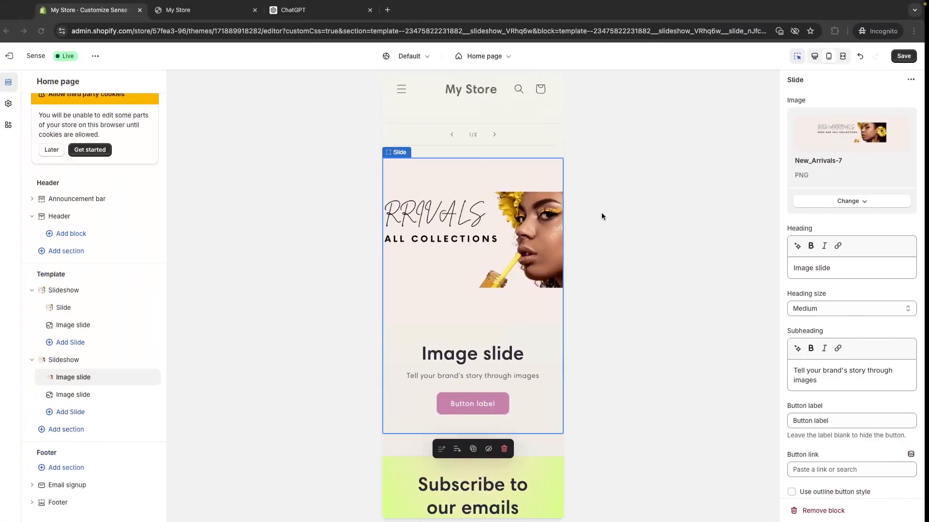
# In the Shopify theme editor, upload the revised banner and set New_Arrivals-11 as the image of the second slideshow's first slide
pyautogui.click(852, 203)
pyautogui.click(833, 222)
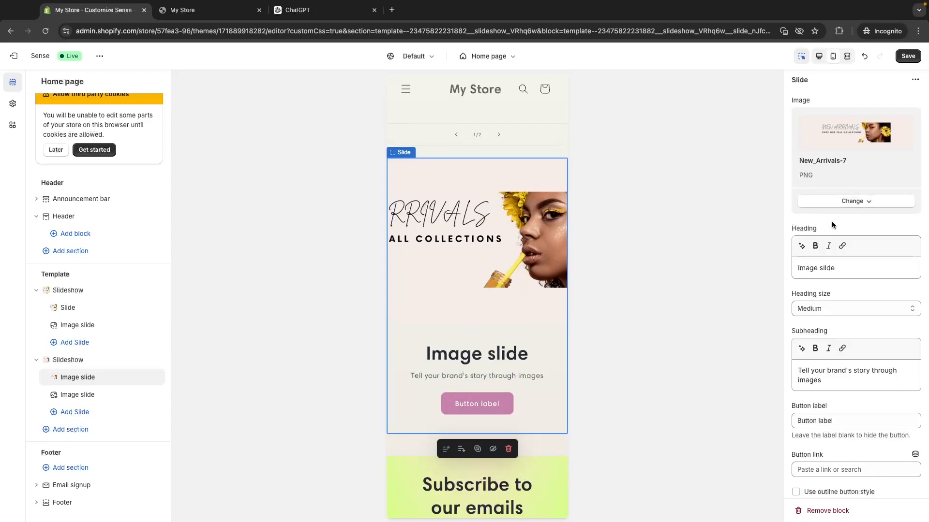
pyautogui.click(454, 196)
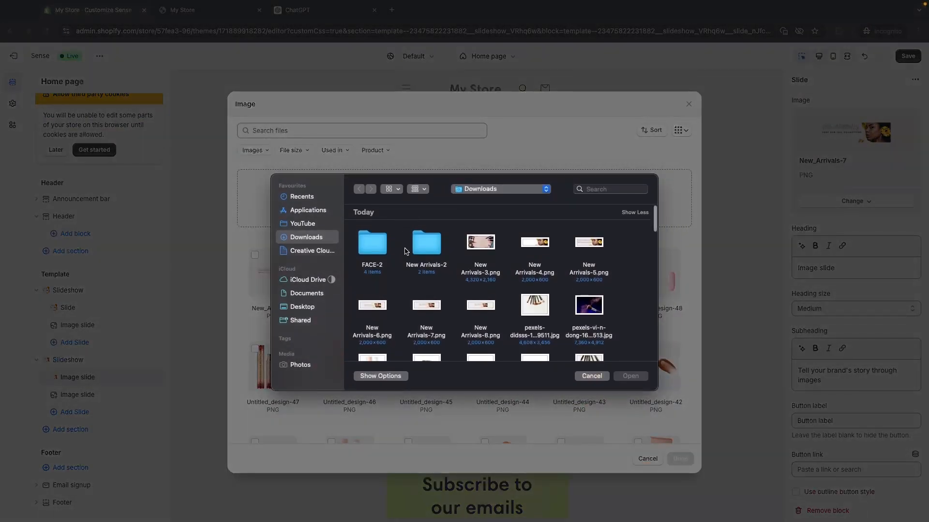
pyautogui.doubleClick(481, 310)
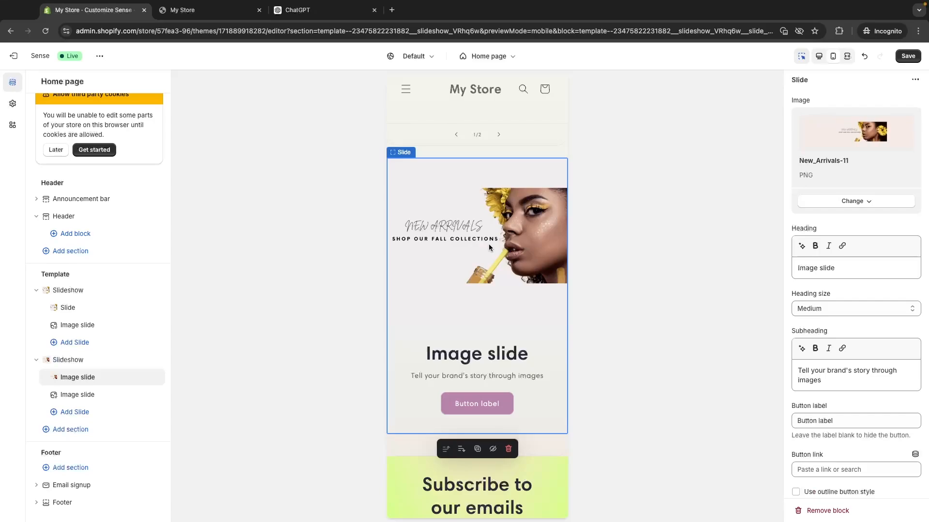
pyautogui.scroll(1, 489, 248)
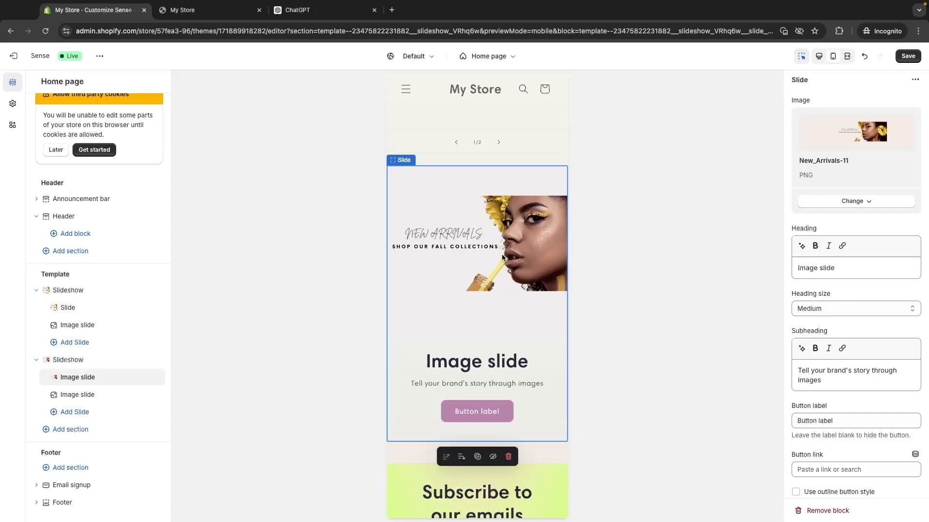
# Compare how the large and compact New Arrivals banners display in the desktop and mobile previews
pyautogui.click(818, 57)
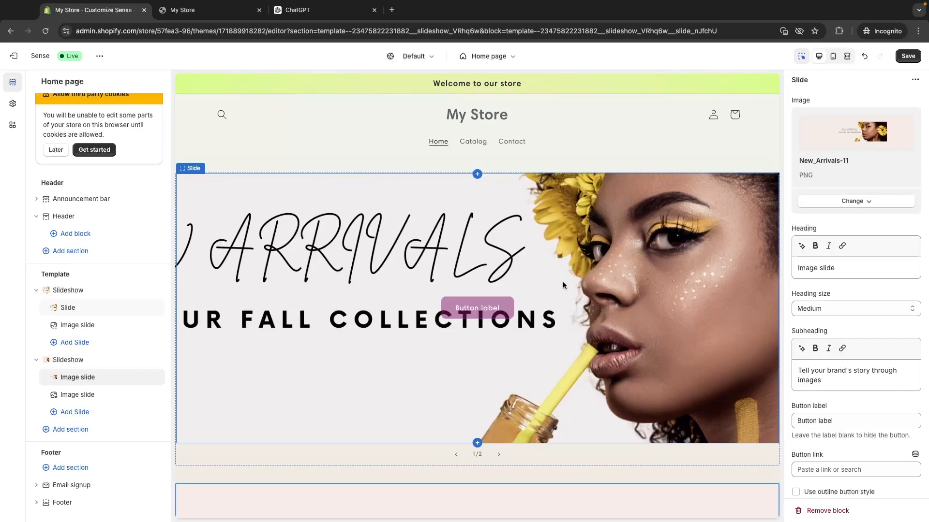
pyautogui.scroll(-6, 562, 282)
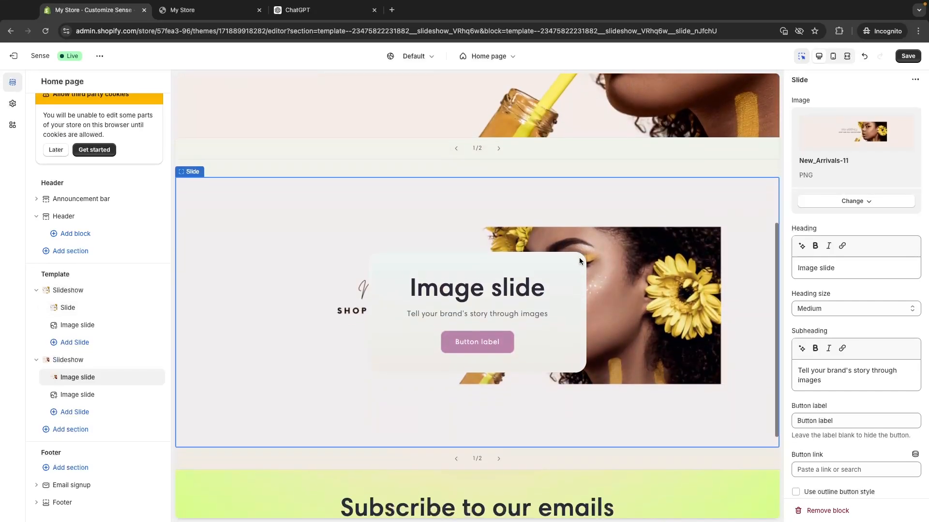
pyautogui.click(832, 56)
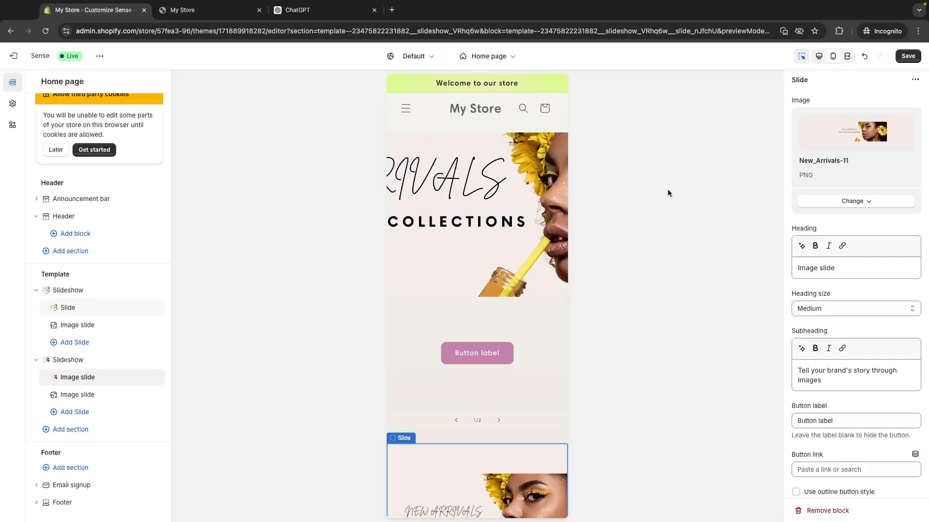
pyautogui.click(819, 55)
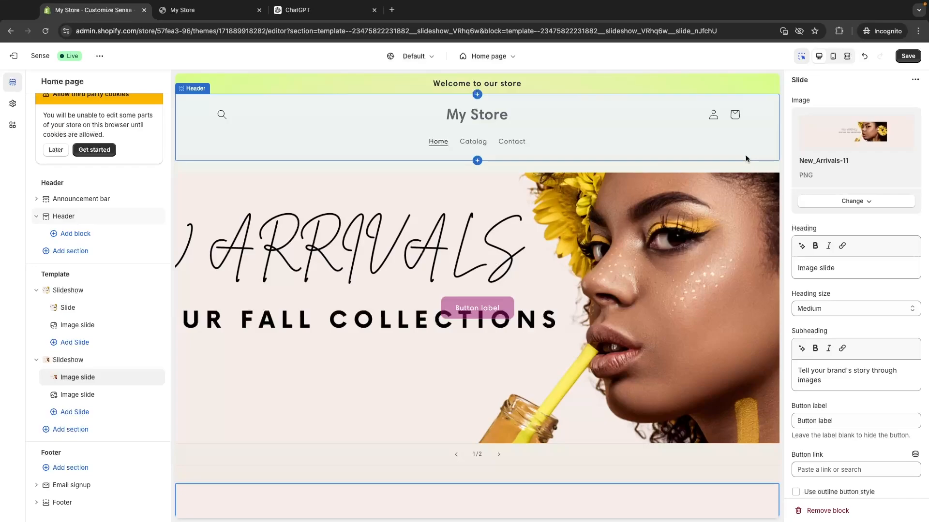
pyautogui.scroll(-1, 687, 183)
pyautogui.scroll(1, 686, 184)
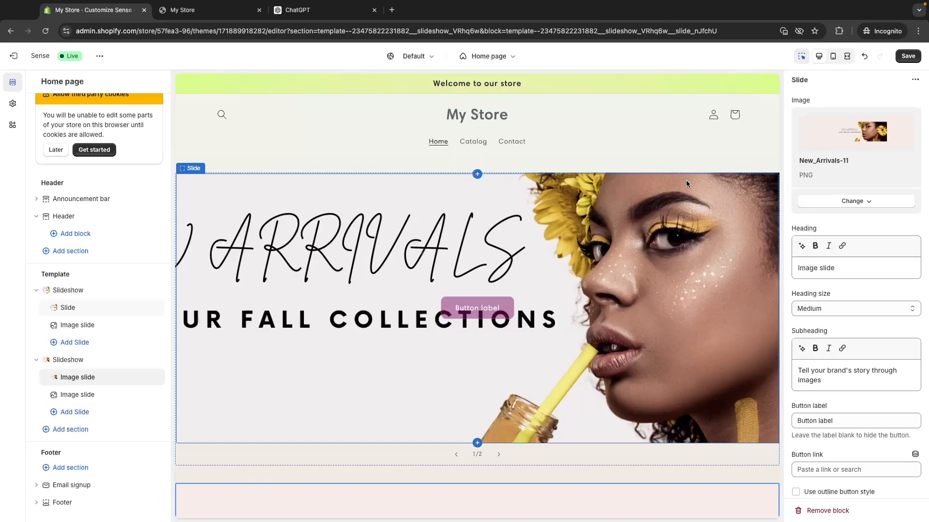
pyautogui.click(686, 184)
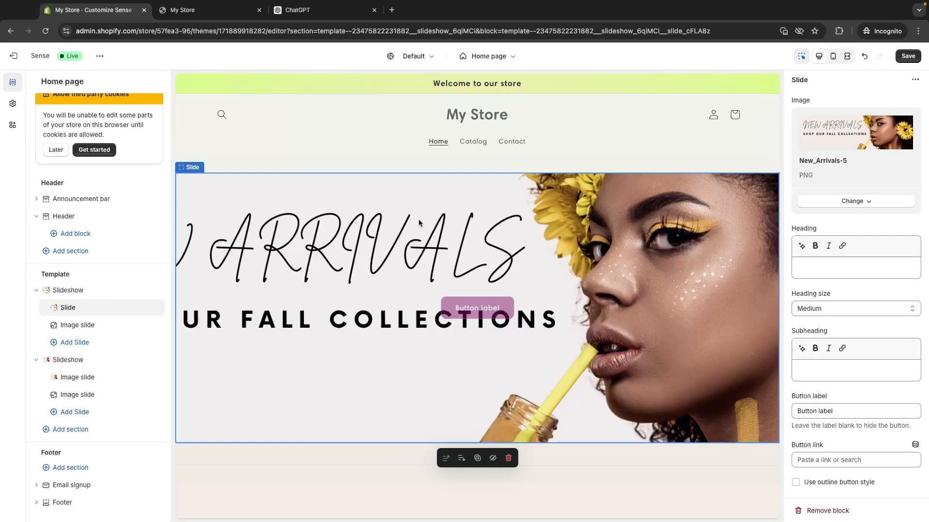
pyautogui.scroll(-1, 296, 264)
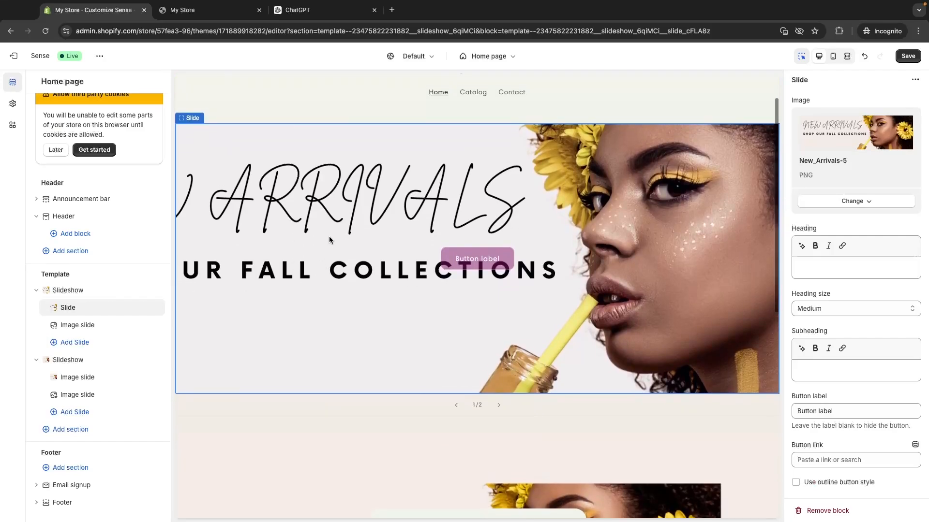
pyautogui.scroll(1, 329, 239)
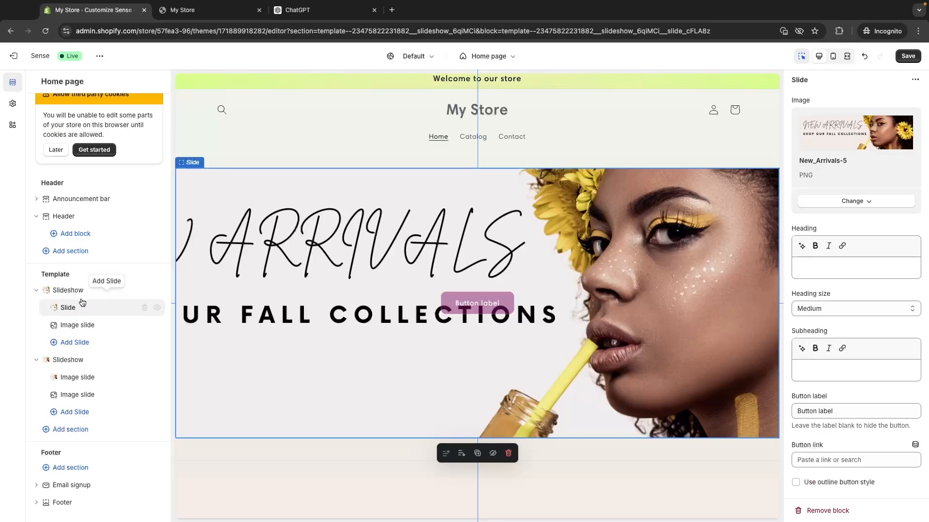
# Give the first Slideshow section custom CSS that sets .banner and slideshow-component to display: none at max-width 750px, and check the mobile preview
pyautogui.click(68, 292)
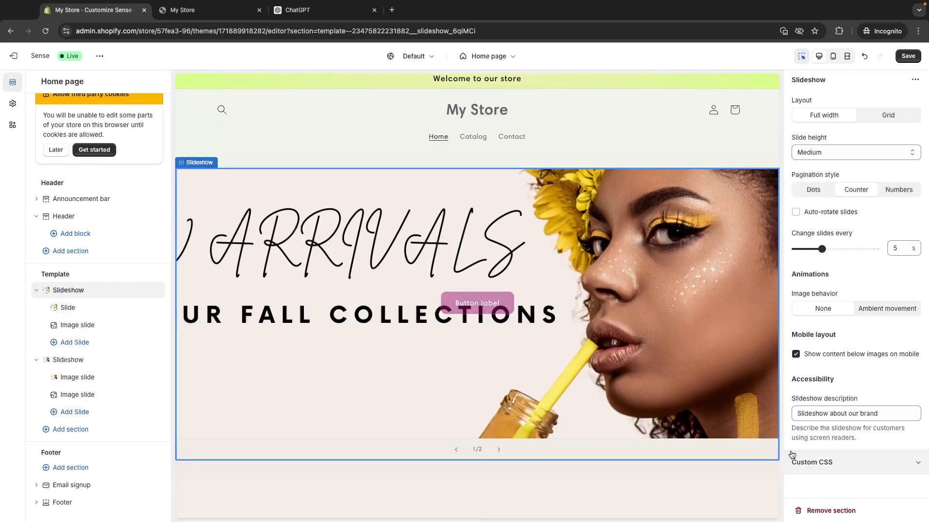
pyautogui.click(919, 466)
pyautogui.click(851, 459)
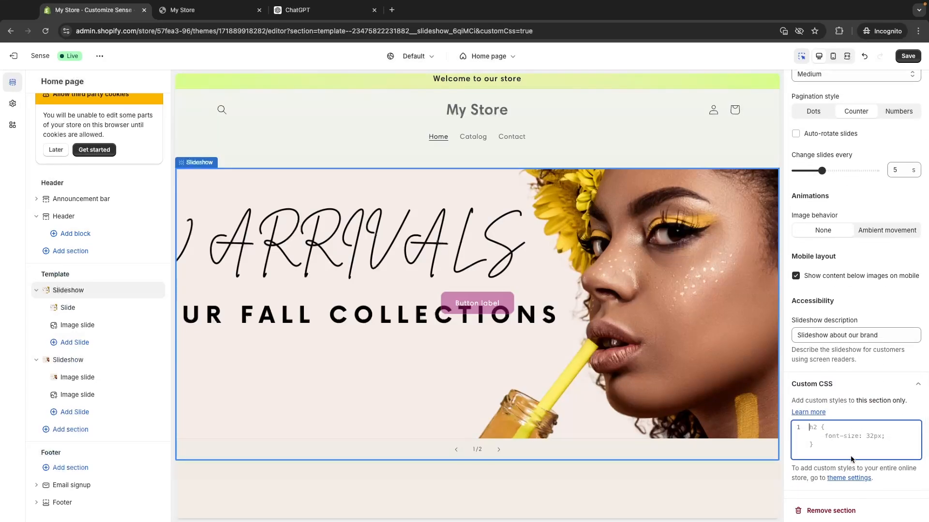
pyautogui.write('@media screen and (max-width: 750px) {   .banner, slideshow-component {     display: none;   } }')
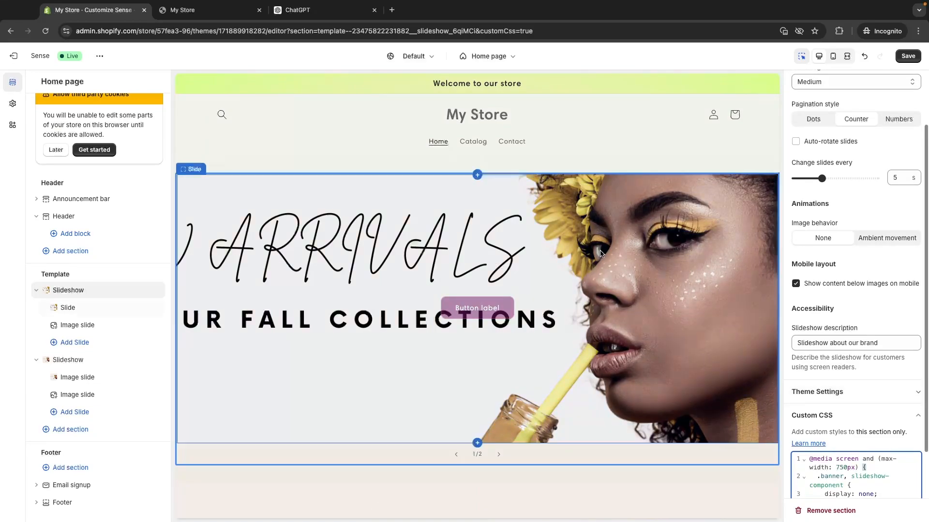
pyautogui.click(836, 59)
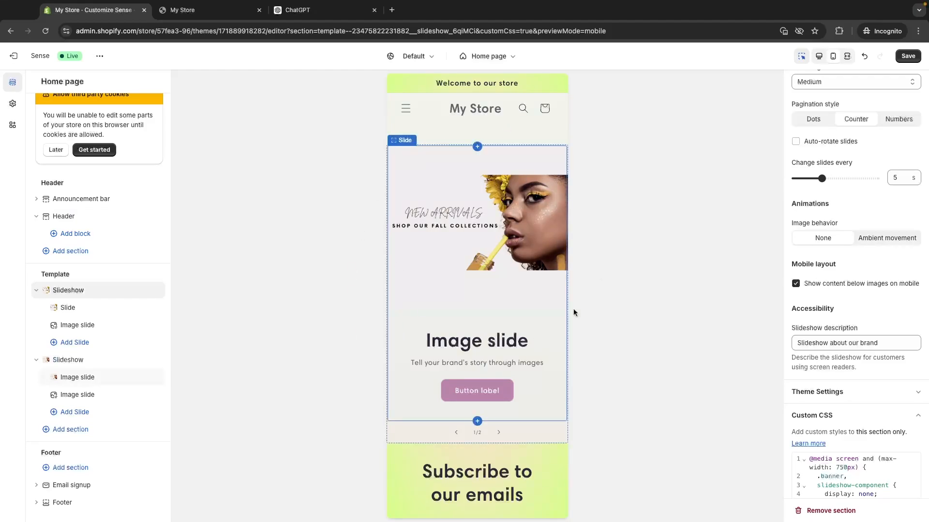
pyautogui.click(819, 55)
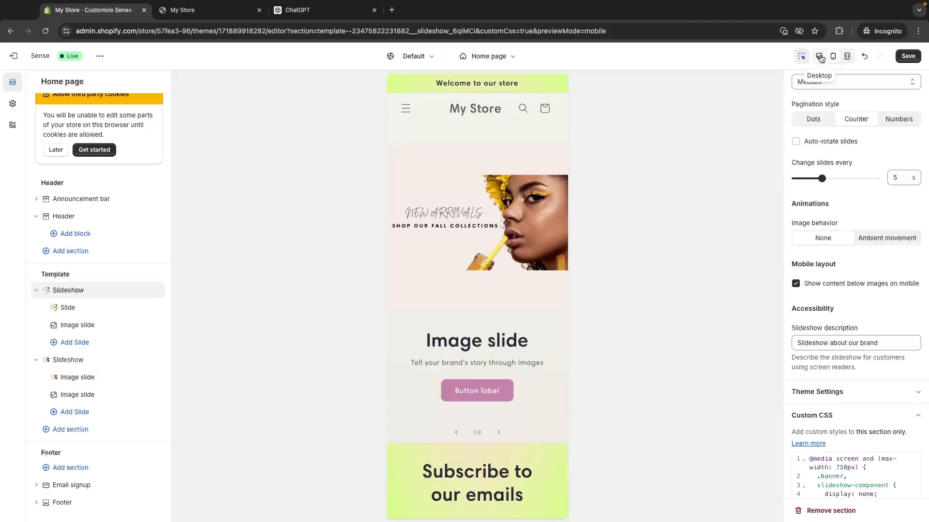
# Give the second Slideshow section custom CSS that sets .banner and slideshow-component to display: none at min-width 750px, and check both previews
pyautogui.scroll(-5, 726, 178)
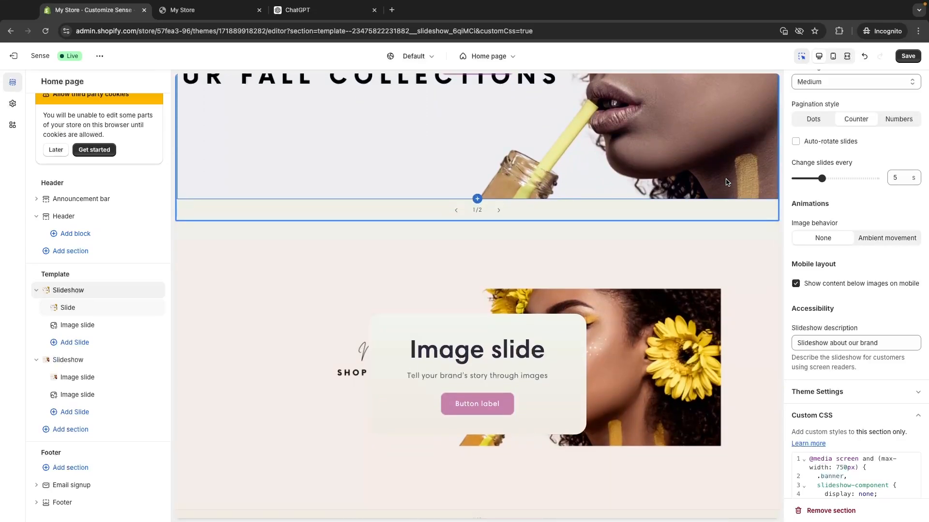
pyautogui.click(557, 248)
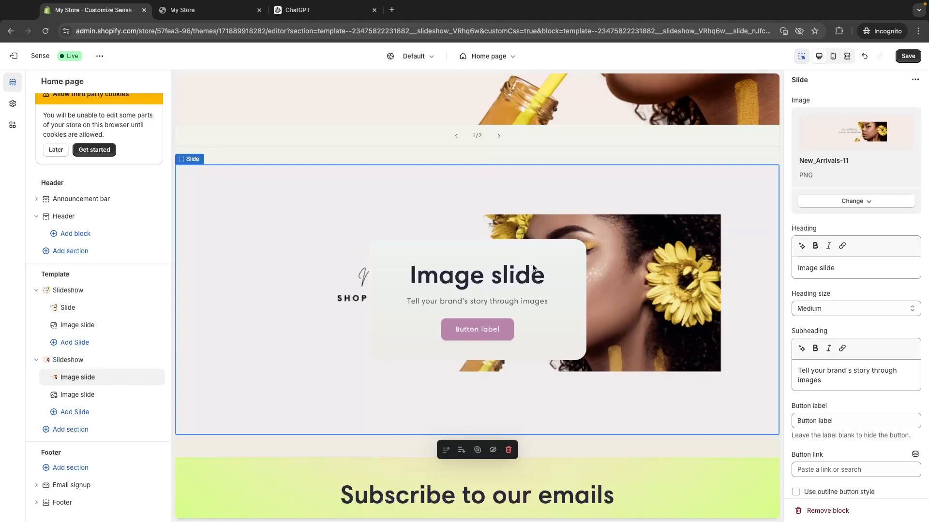
pyautogui.click(62, 364)
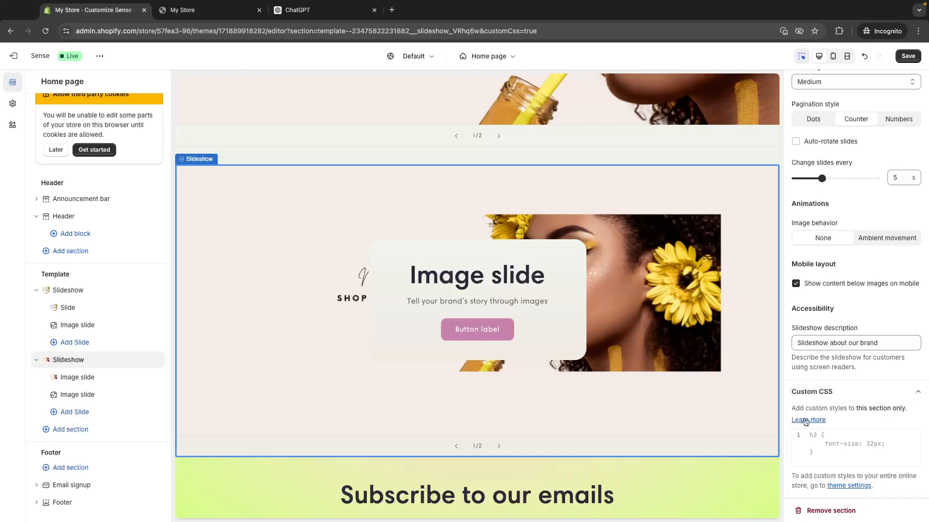
pyautogui.click(834, 452)
pyautogui.write('@media screen and (min-width: 750px) {   .banner, slideshow-component {     display: none;   } }')
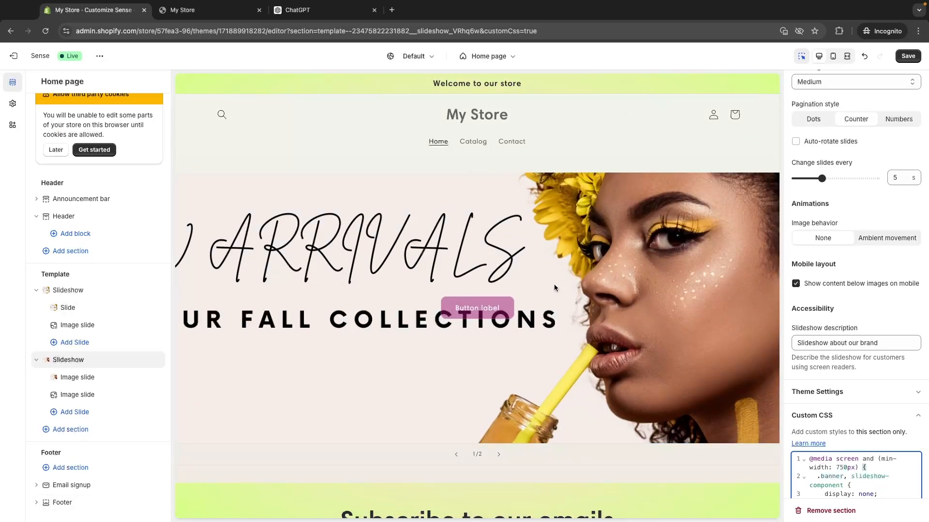
pyautogui.click(833, 56)
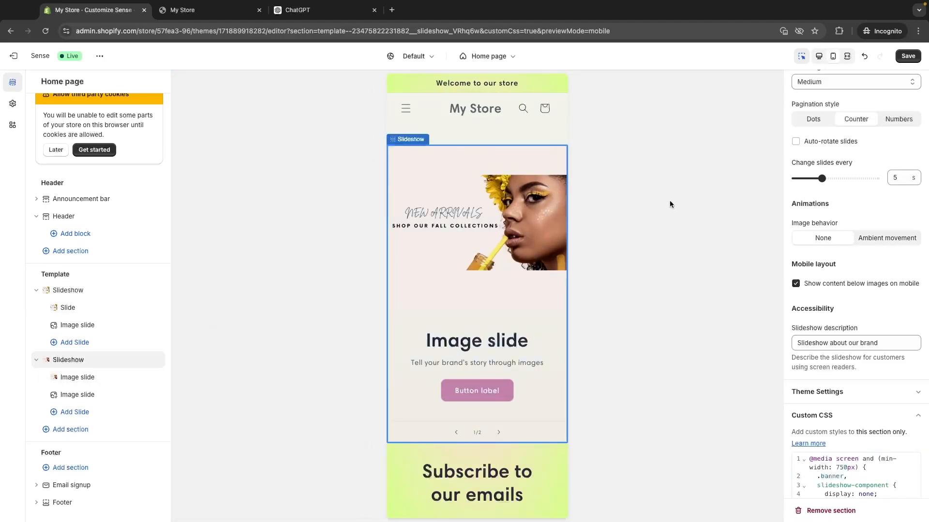
# Clear the heading and subheading texts of the second slideshow's first slide
pyautogui.click(530, 219)
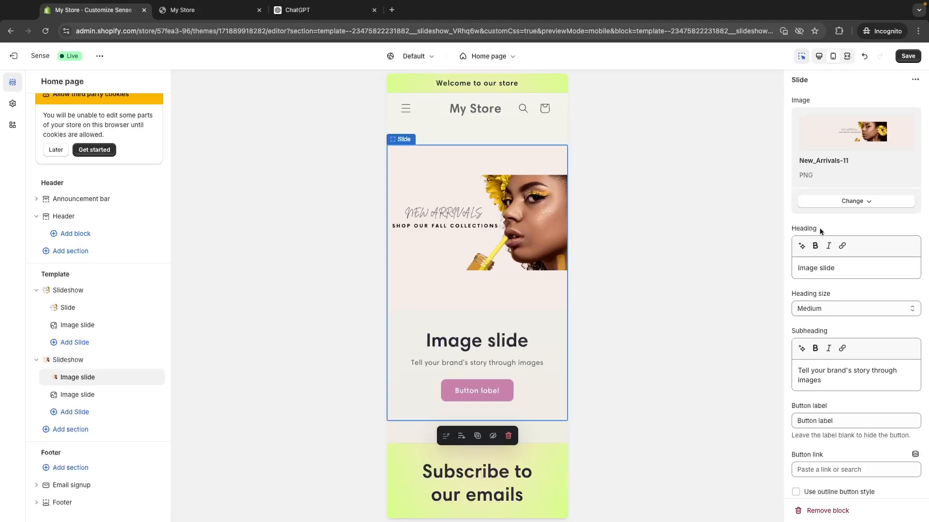
pyautogui.moveTo(842, 268); pyautogui.dragTo(794, 268)
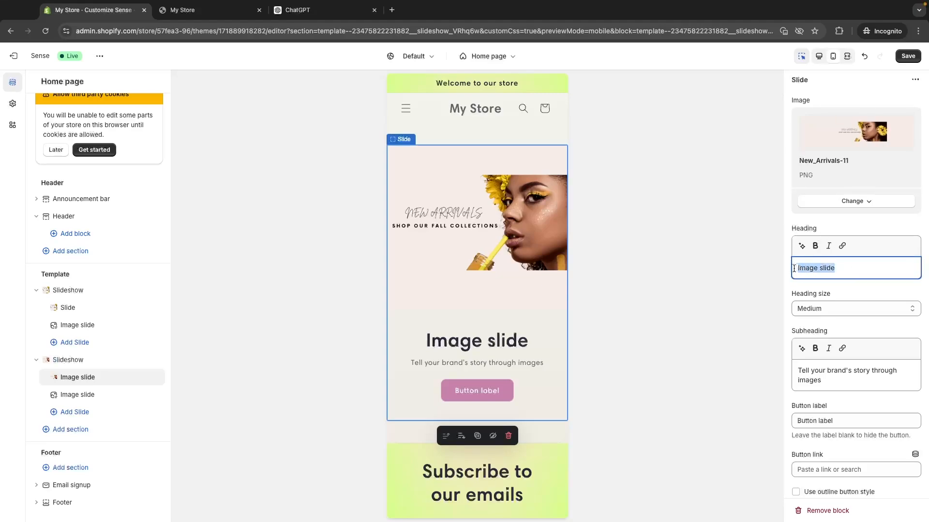
pyautogui.press('BackSpace')
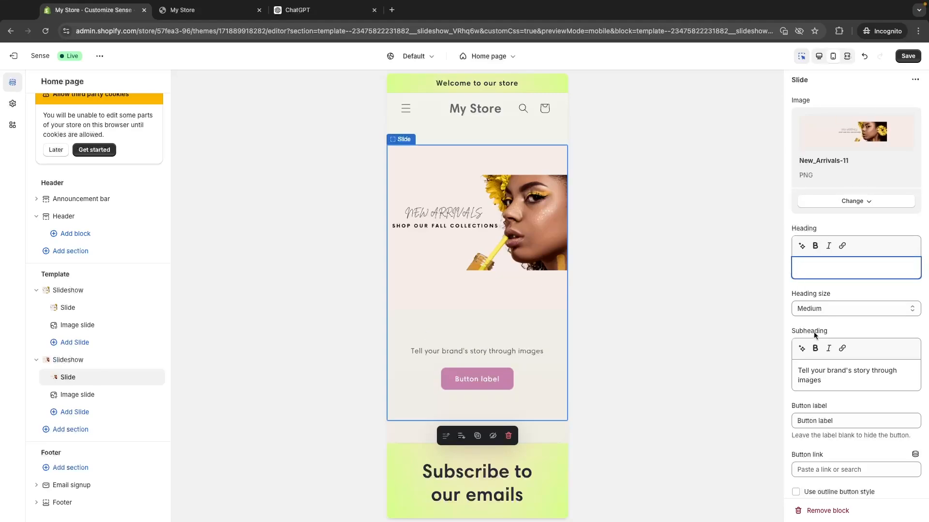
pyautogui.moveTo(825, 381); pyautogui.dragTo(770, 361)
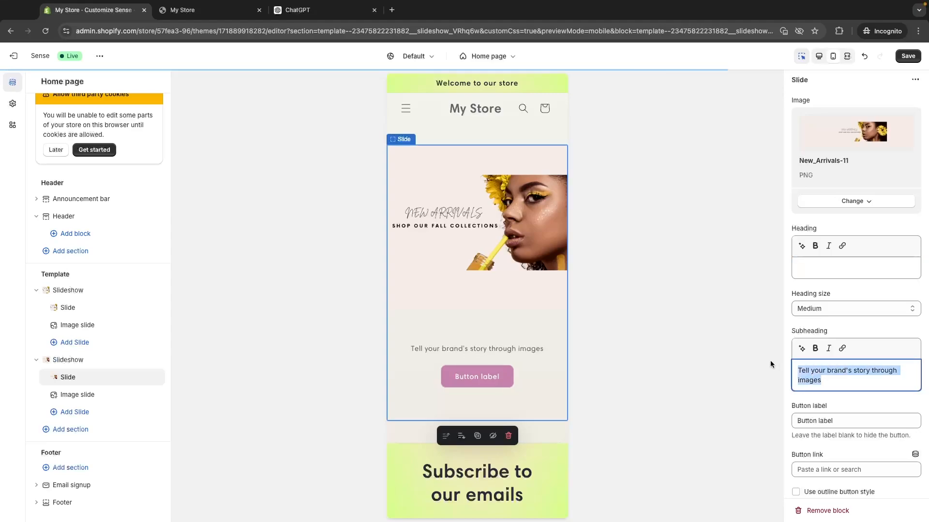
pyautogui.press('BackSpace')
# Set the button label of the second slideshow's first slide to "Shop Now"
pyautogui.scroll(-1, 844, 349)
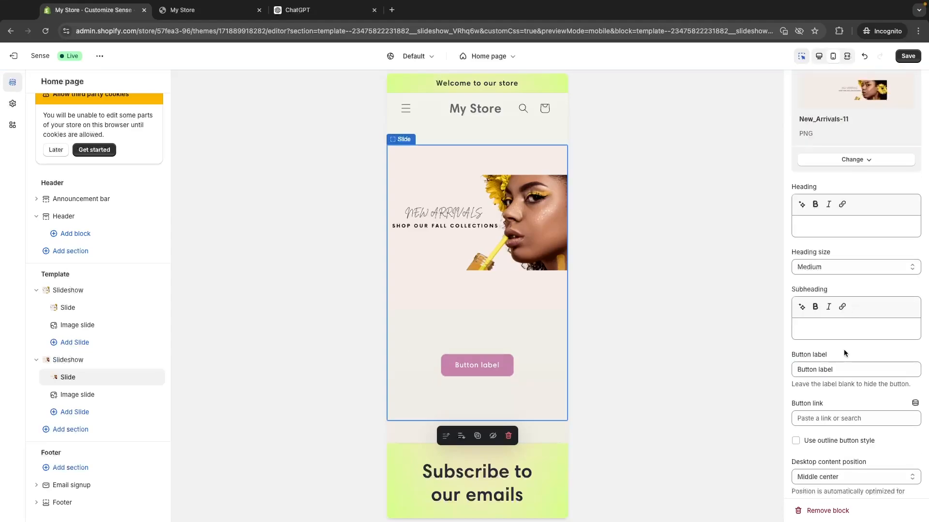
pyautogui.tripleClick(843, 369)
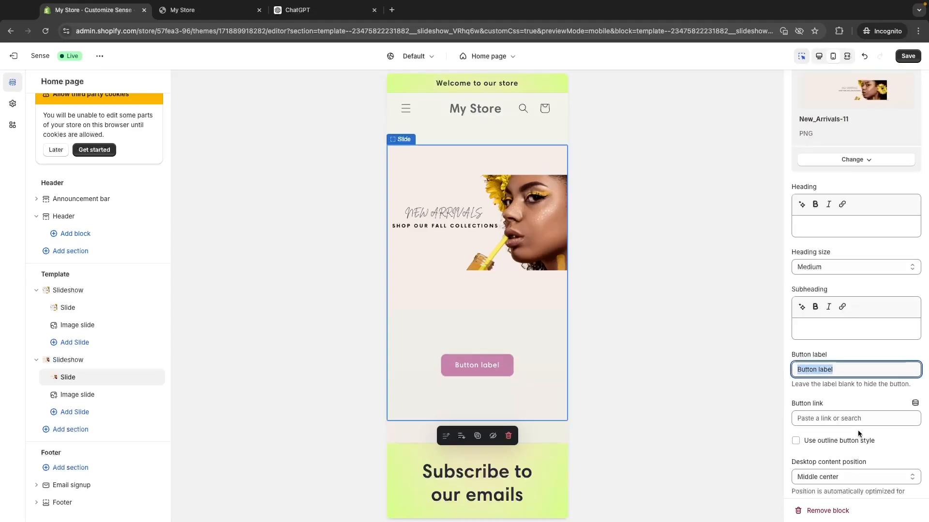
pyautogui.write('Shop Now')
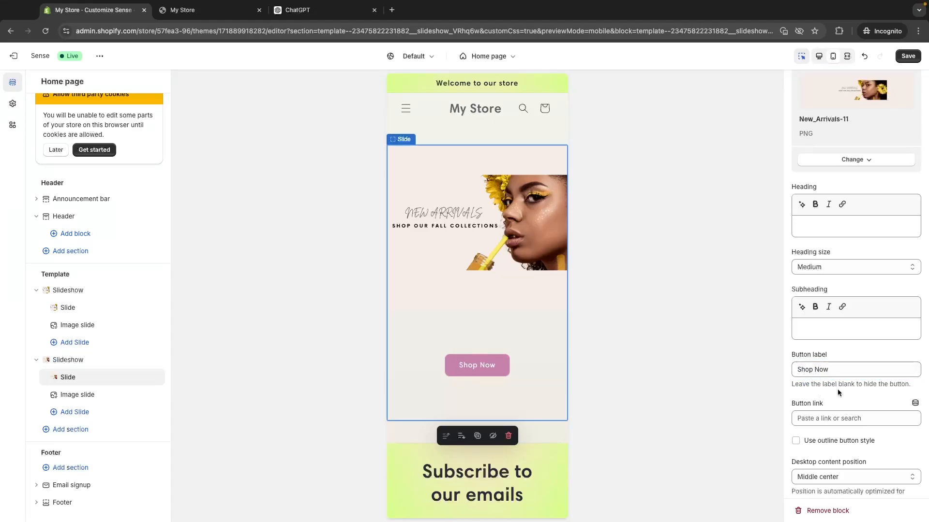
# Set the button label of the first slideshow's first slide to "Shop Now" in the desktop preview
pyautogui.click(818, 58)
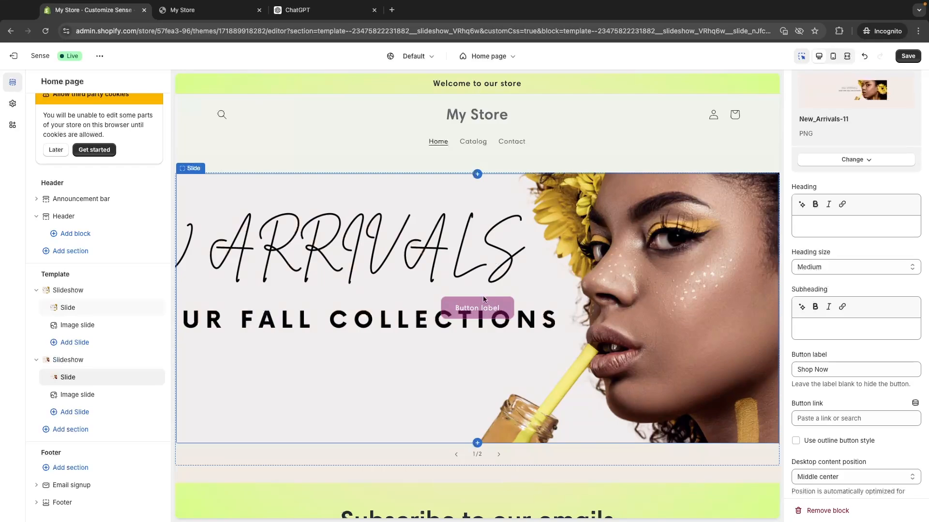
pyautogui.click(571, 244)
pyautogui.click(810, 366)
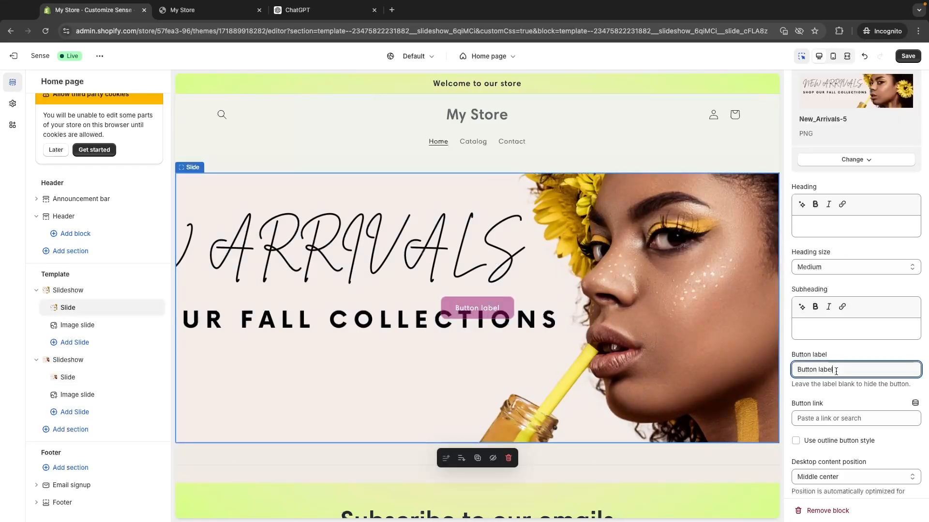
pyautogui.hotkey('ctrl', 'a')
pyautogui.write('Shop ')
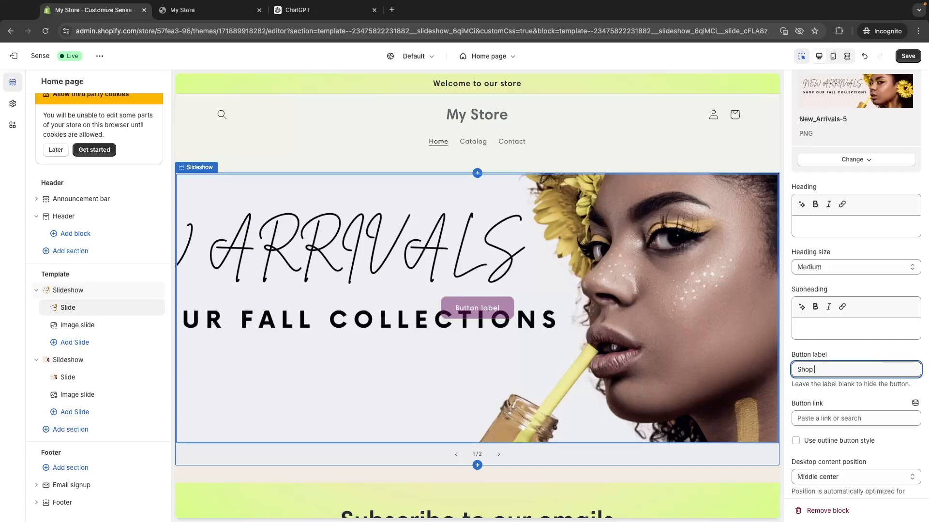
pyautogui.write('Now')
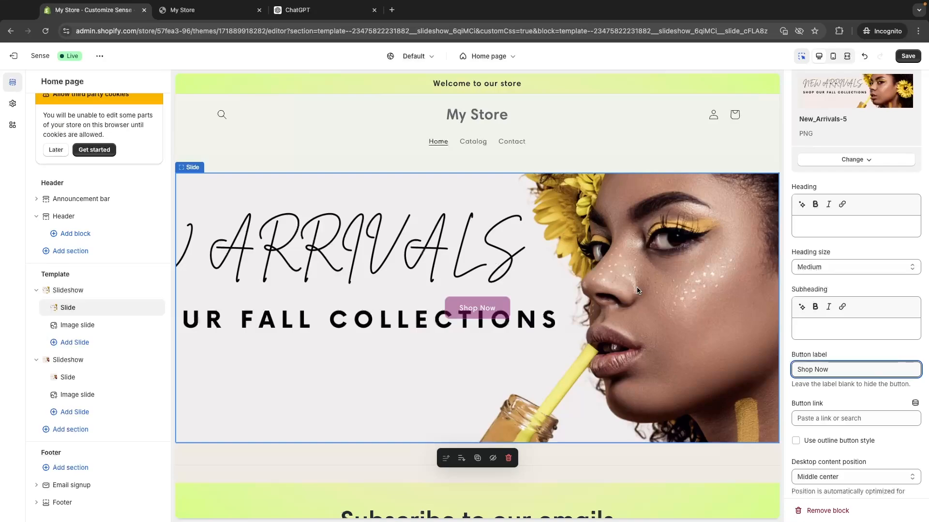
# Set the desktop content position of the first slideshow's first slide to Bottom left
pyautogui.scroll(-3, 833, 264)
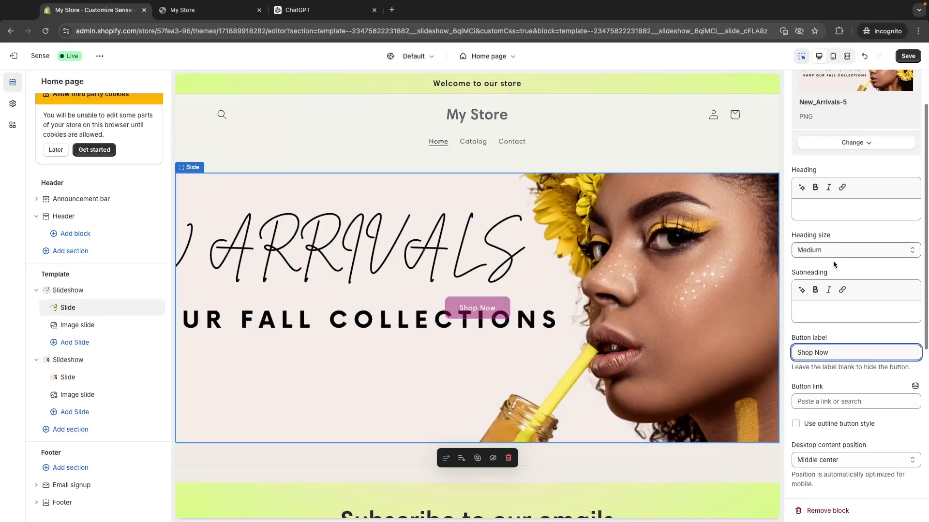
pyautogui.scroll(-2, 832, 262)
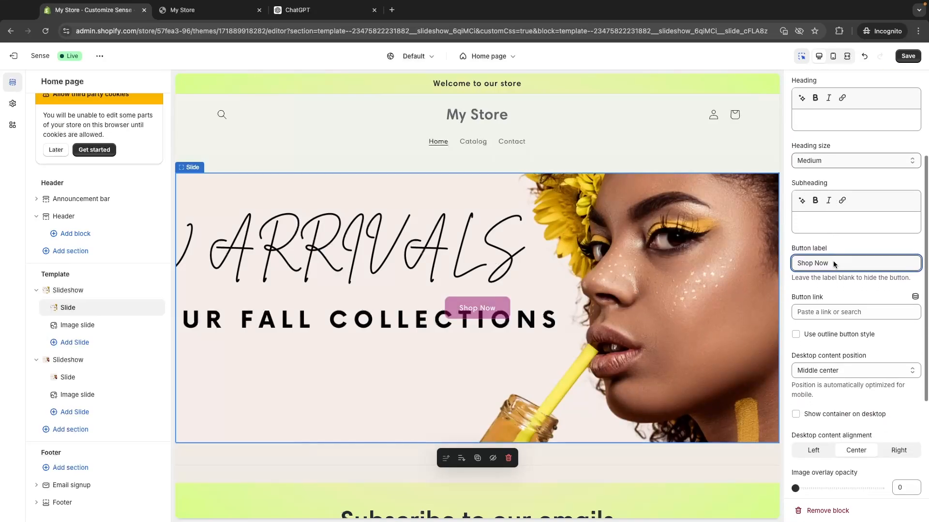
pyautogui.click(792, 344)
pyautogui.moveTo(791, 343); pyautogui.dragTo(866, 345)
pyautogui.click(867, 346)
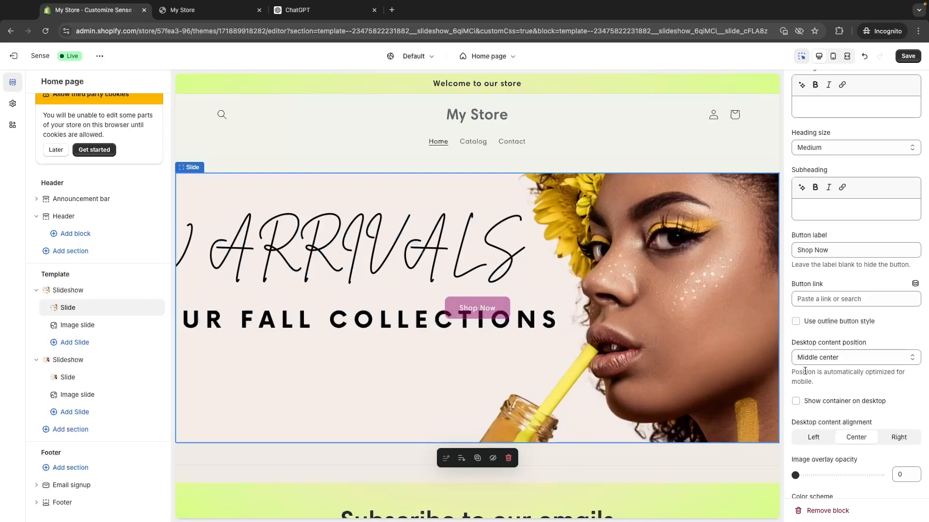
pyautogui.click(827, 360)
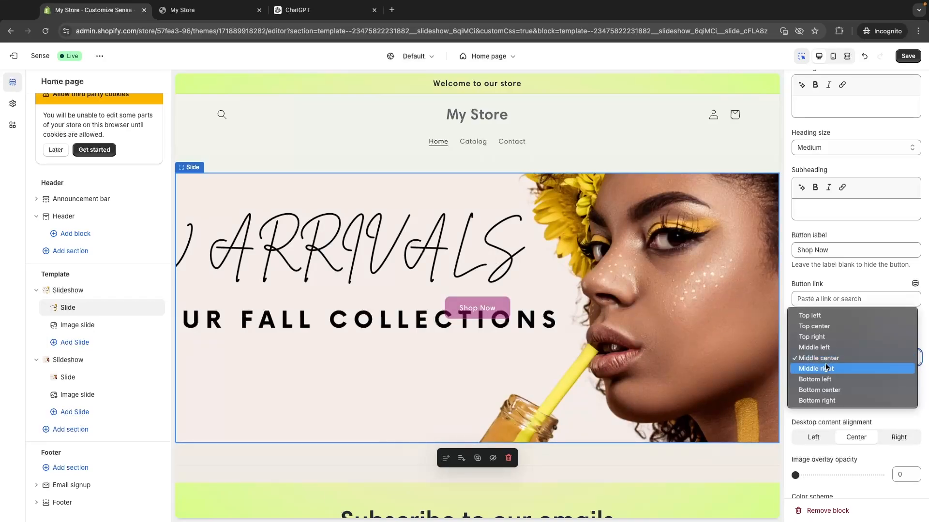
pyautogui.click(825, 390)
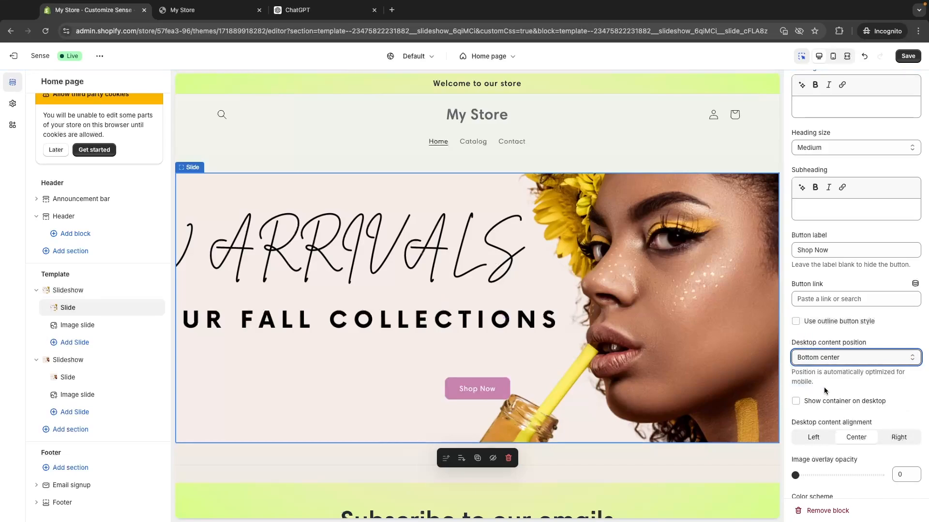
pyautogui.click(833, 363)
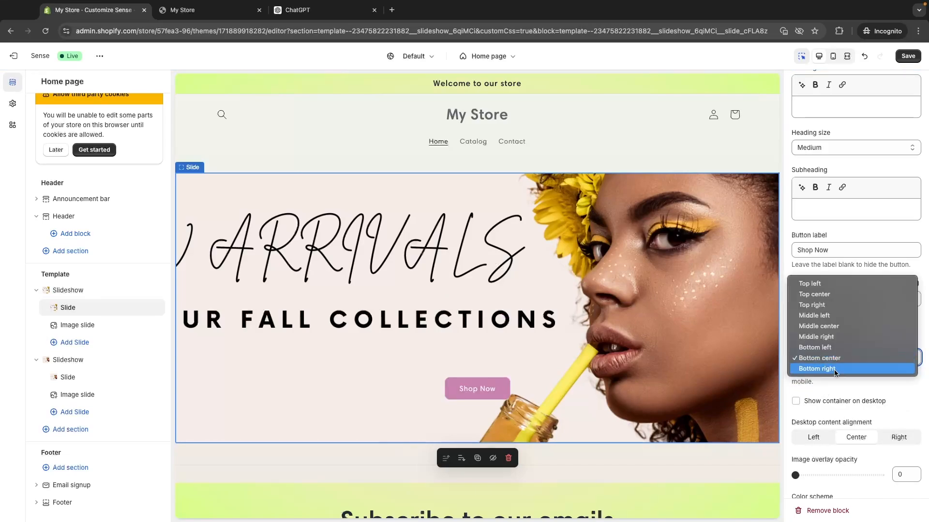
pyautogui.click(831, 349)
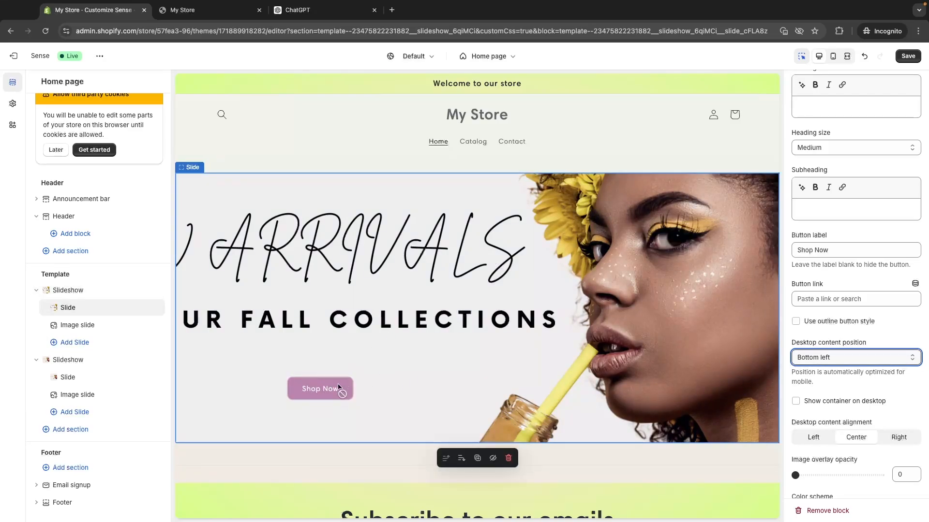
# Save the theme changes and check the home page in the full-width preview
pyautogui.click(909, 56)
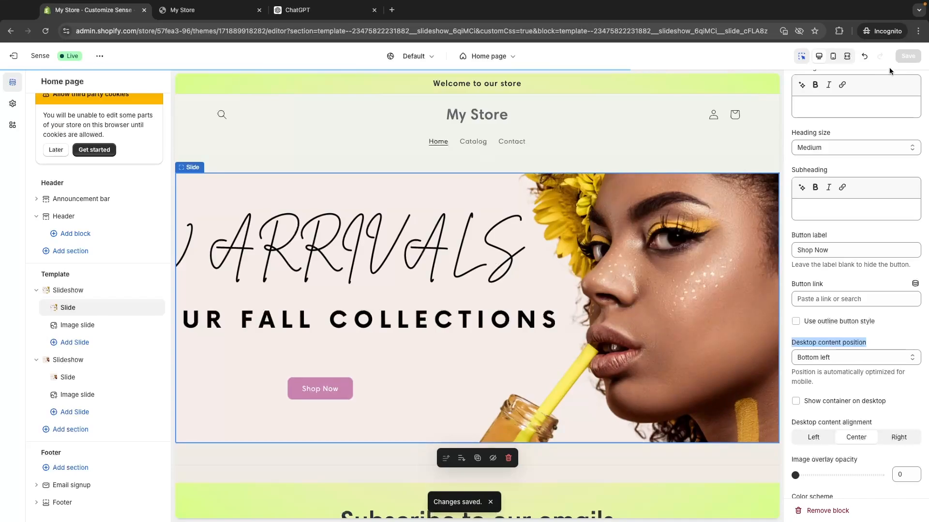
pyautogui.click(847, 56)
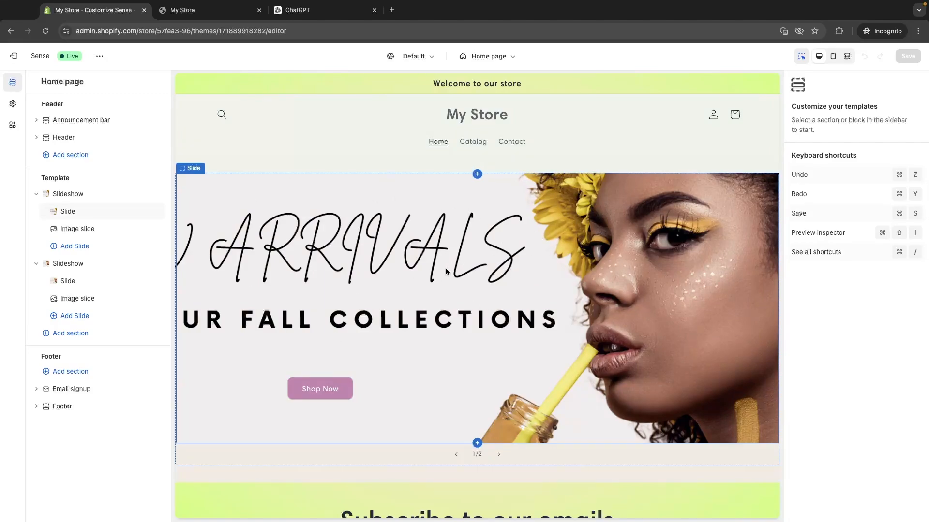
pyautogui.scroll(-3, 445, 272)
pyautogui.scroll(3, 445, 272)
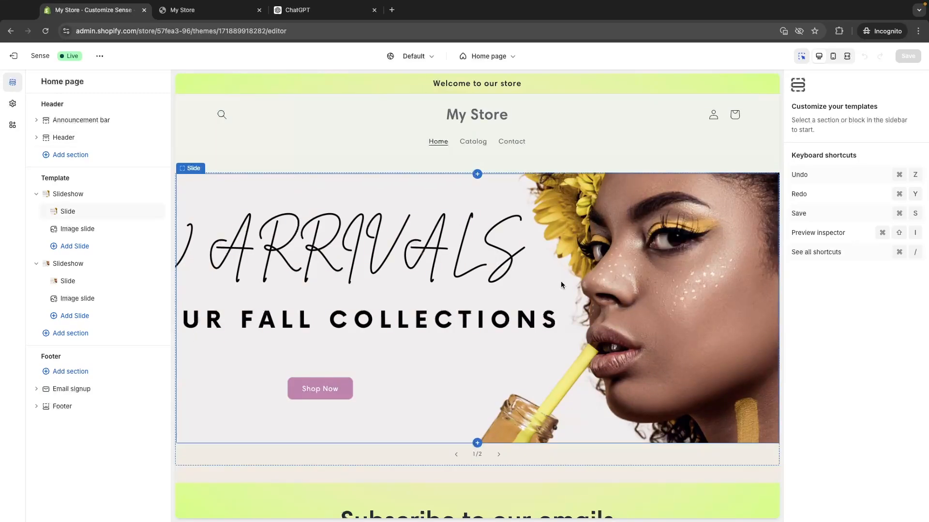
# Add a new color scheme in the theme's color settings and inspect its background gradient
pyautogui.click(12, 105)
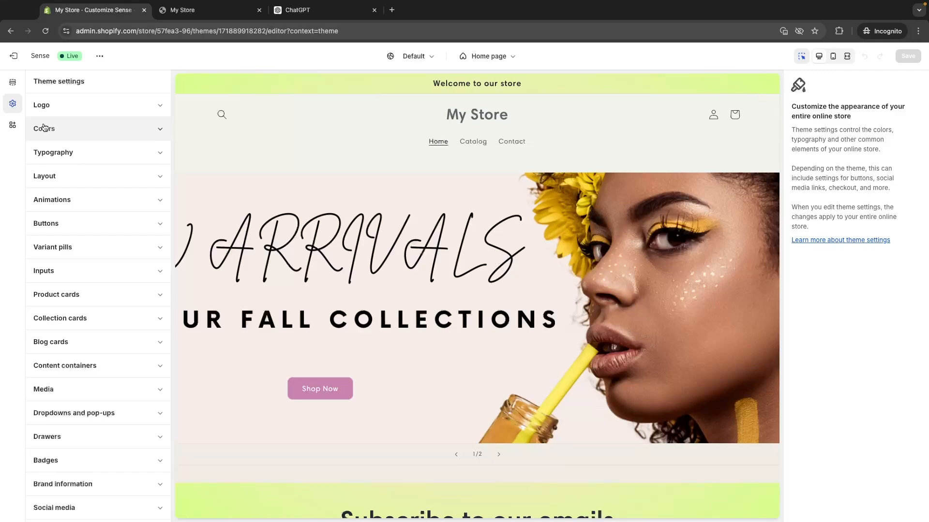
pyautogui.click(47, 134)
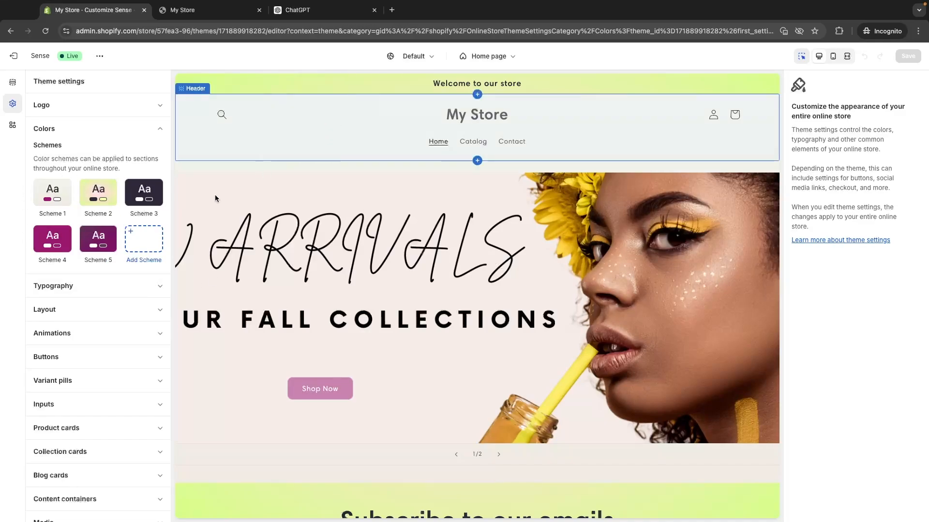
pyautogui.click(152, 241)
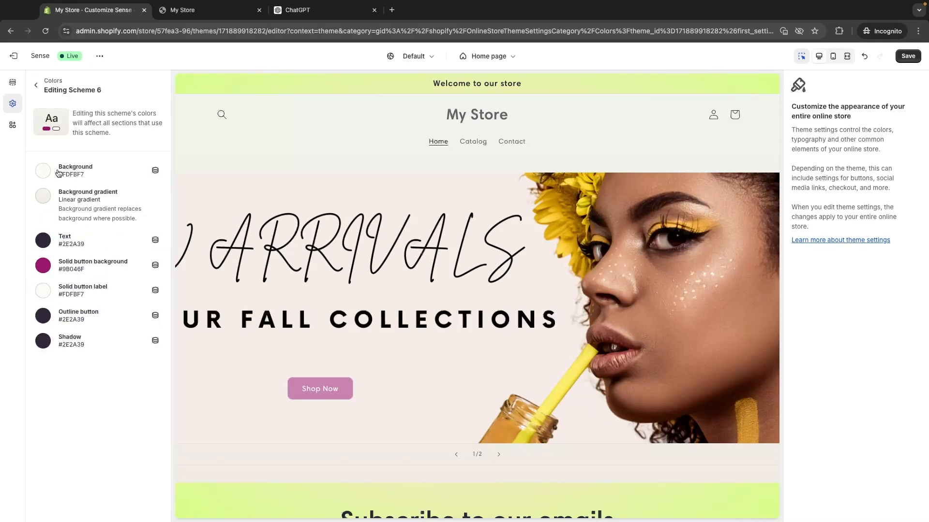
pyautogui.click(42, 196)
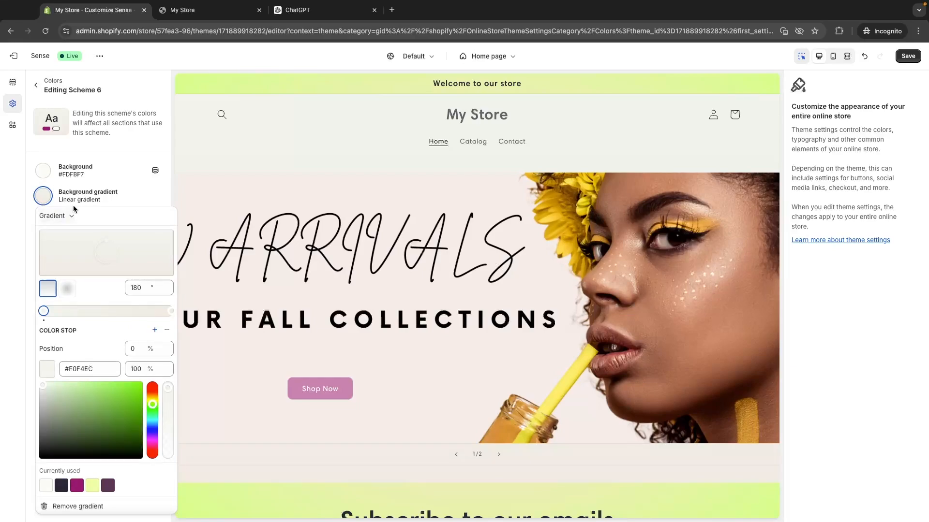
pyautogui.click(49, 199)
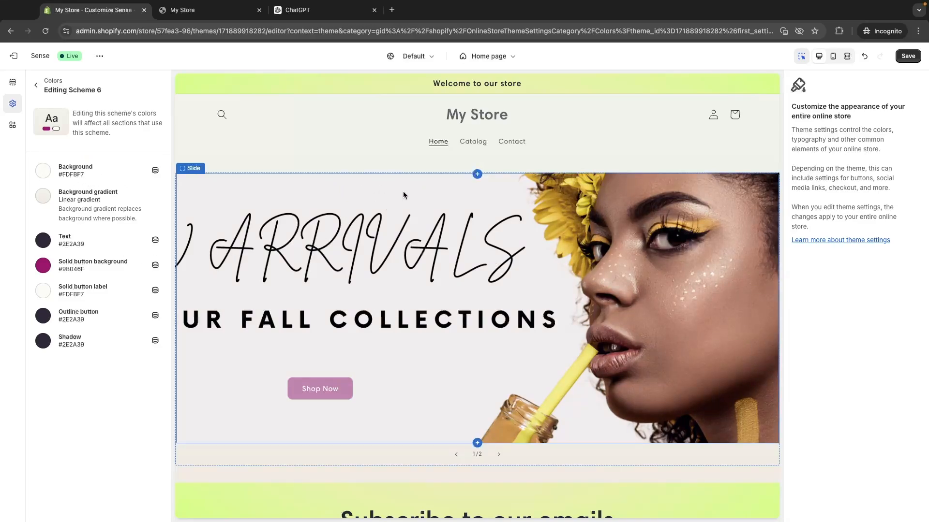
# Switch to Canva and copy the hex code of the New Arrivals banner's background color
pyautogui.hotkey('ctrl', 'Right')
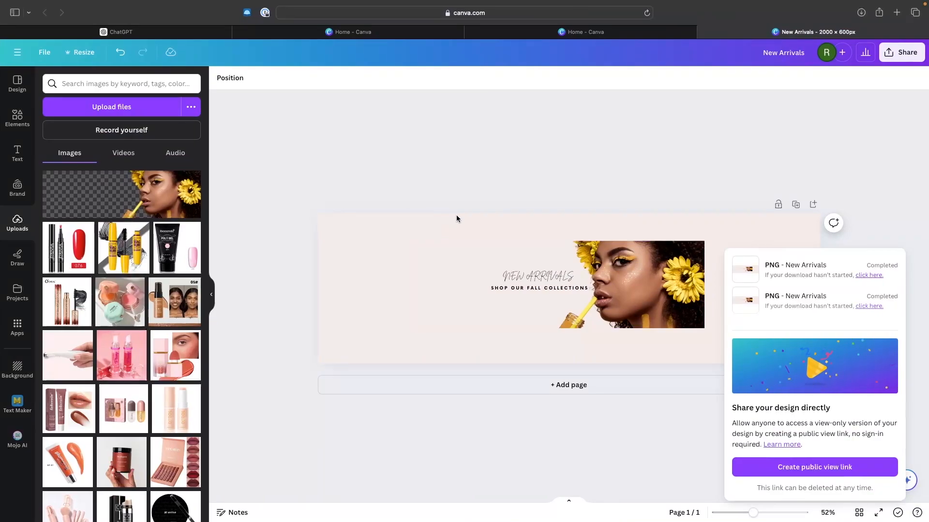
pyautogui.click(373, 240)
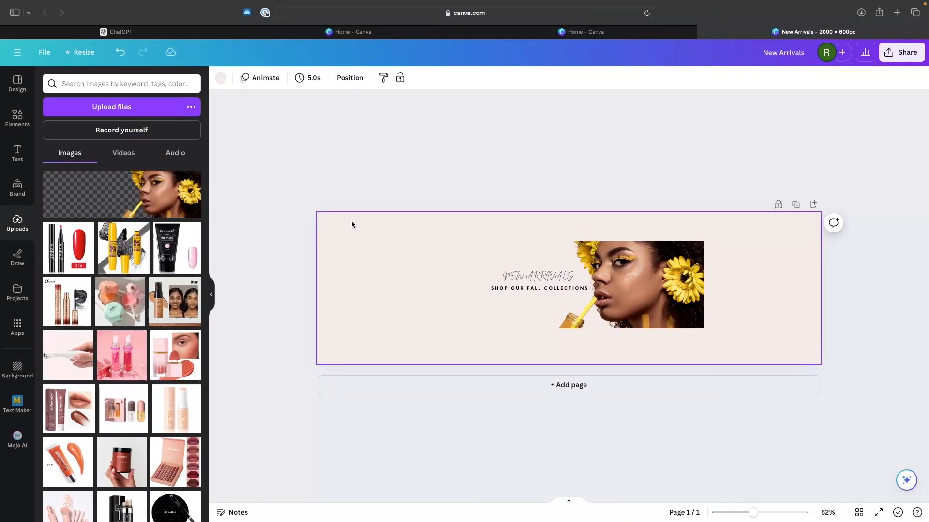
pyautogui.click(221, 78)
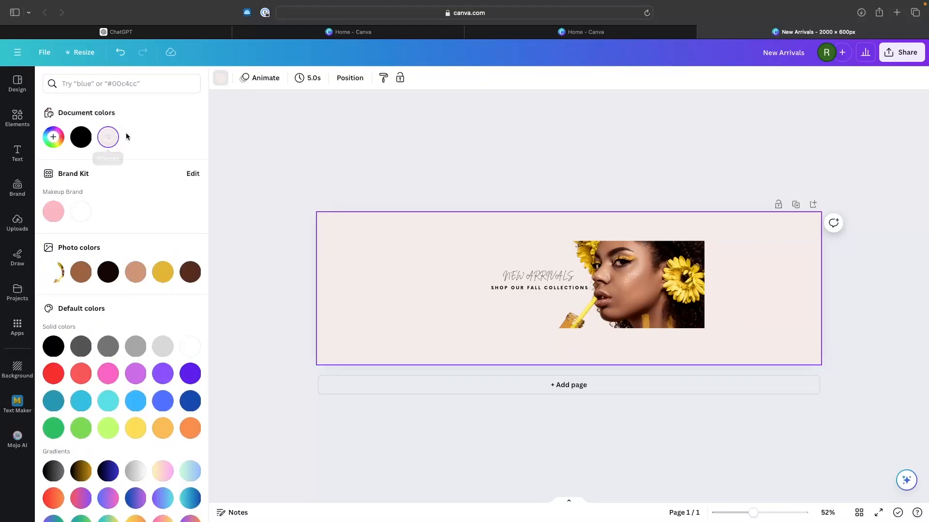
pyautogui.click(107, 137)
pyautogui.hotkey('ctrl', 'c')
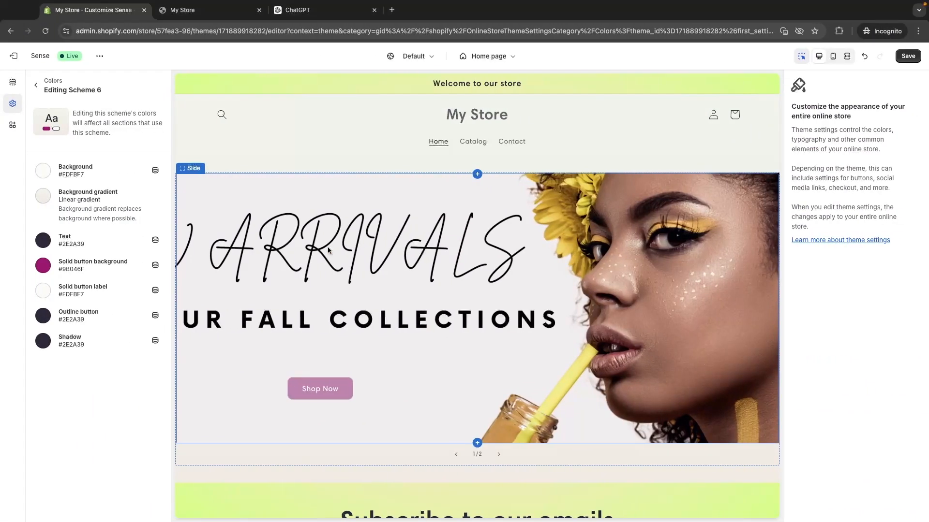
# Switch back to the Shopify theme editor and set the new color scheme's background to #F5ECE8
pyautogui.click(48, 173)
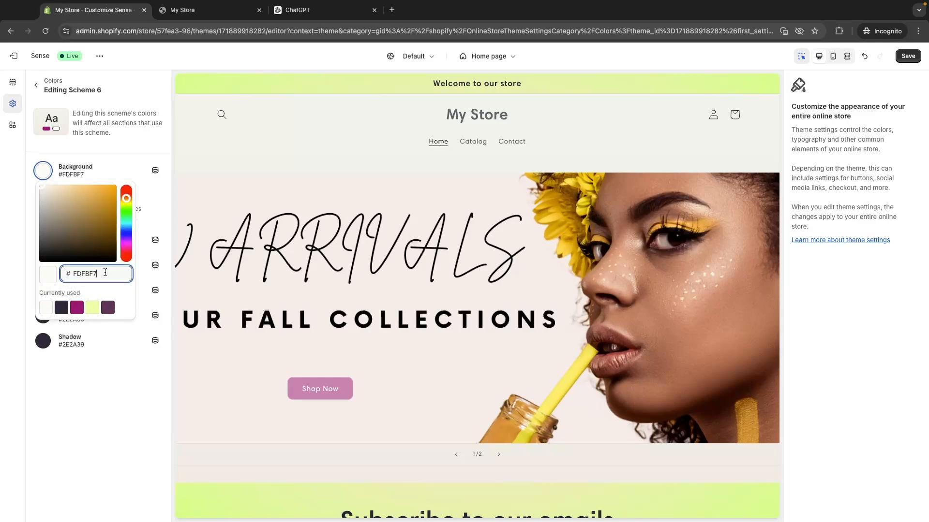
pyautogui.click(64, 272)
pyautogui.press('BackSpace')
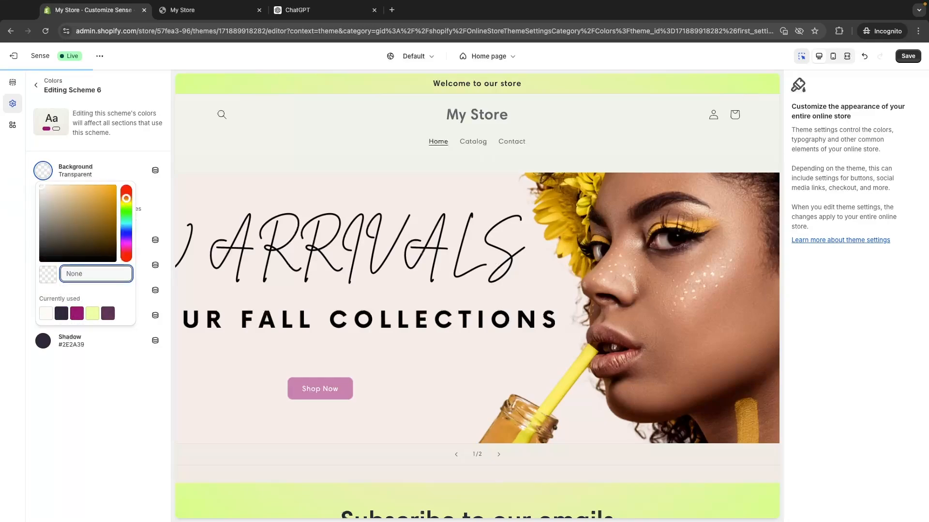
pyautogui.hotkey('ctrl', 'v')
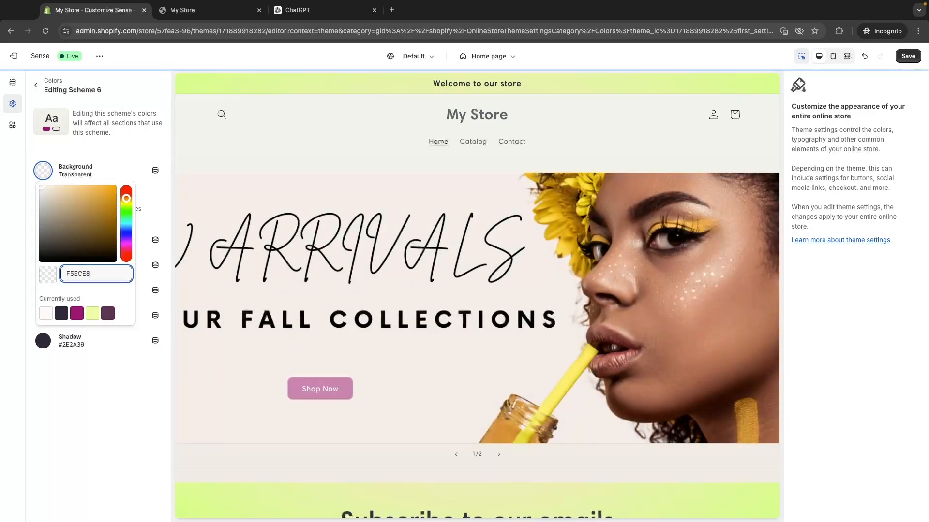
pyautogui.press('Return')
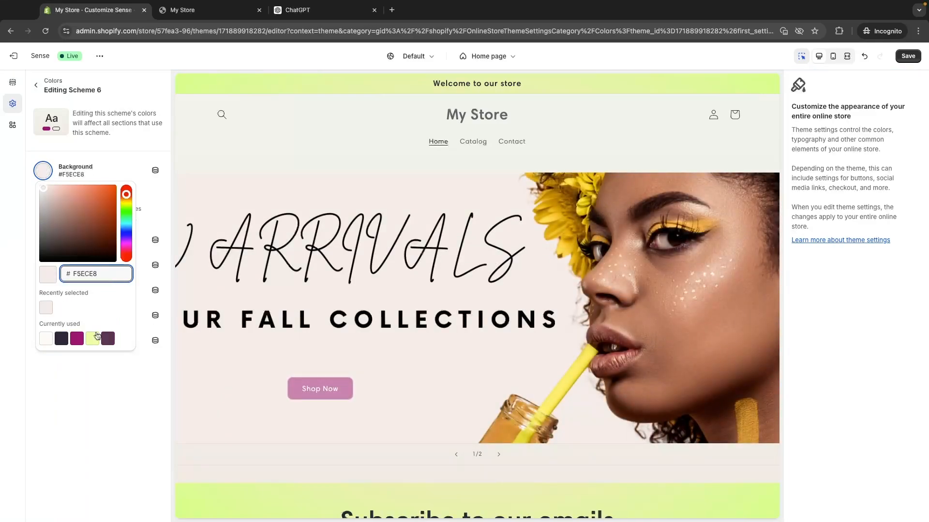
pyautogui.click(91, 368)
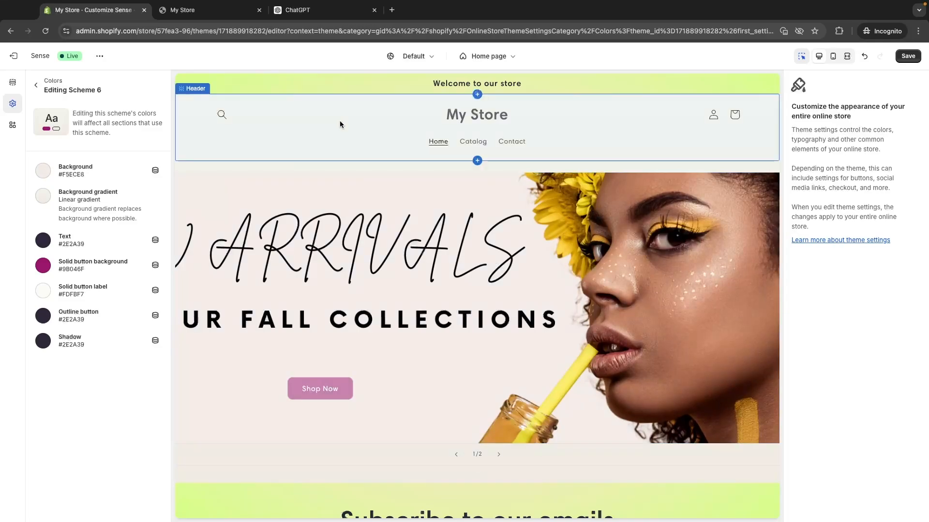
pyautogui.scroll(-2, 358, 142)
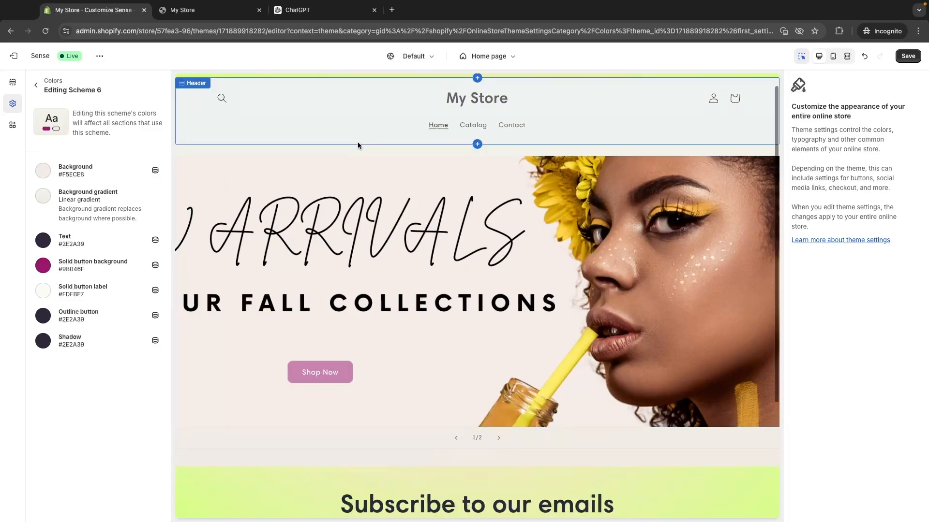
pyautogui.scroll(2, 349, 247)
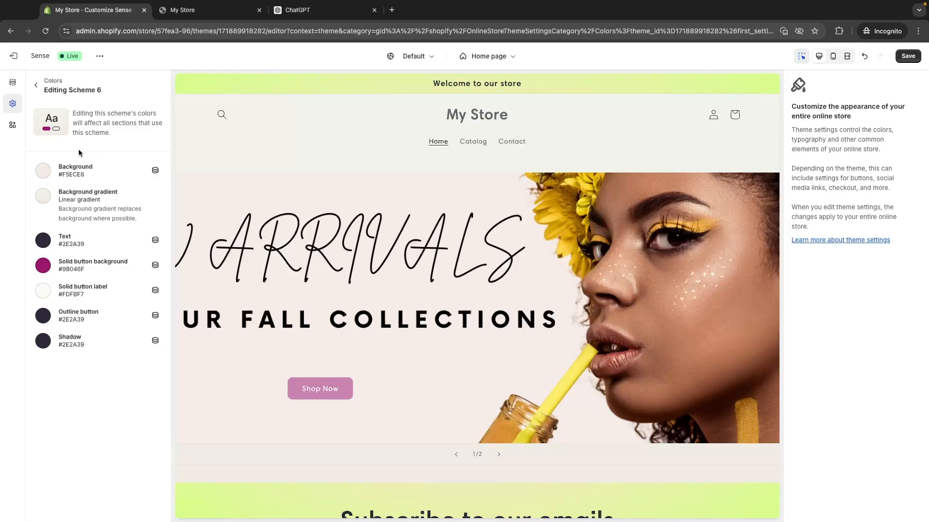
# Remove the background gradient from the new color scheme
pyautogui.click(67, 198)
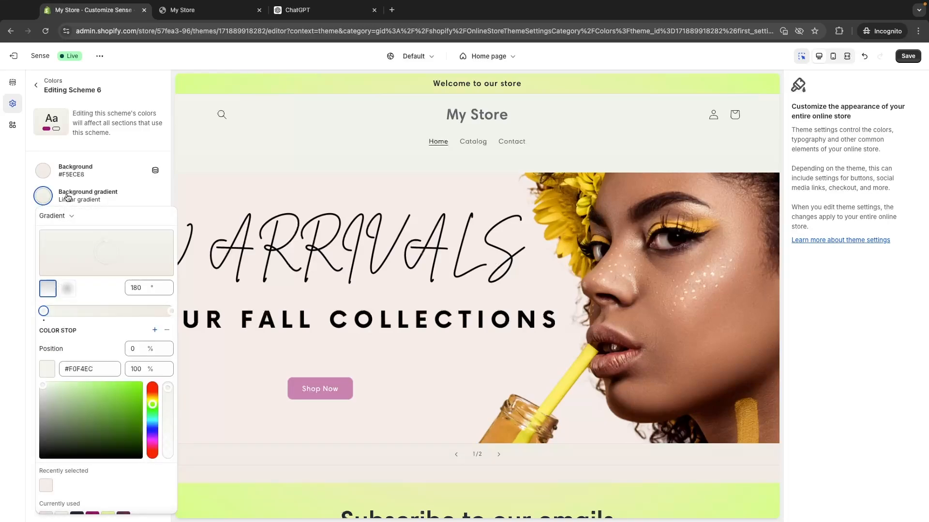
pyautogui.scroll(-1, 92, 350)
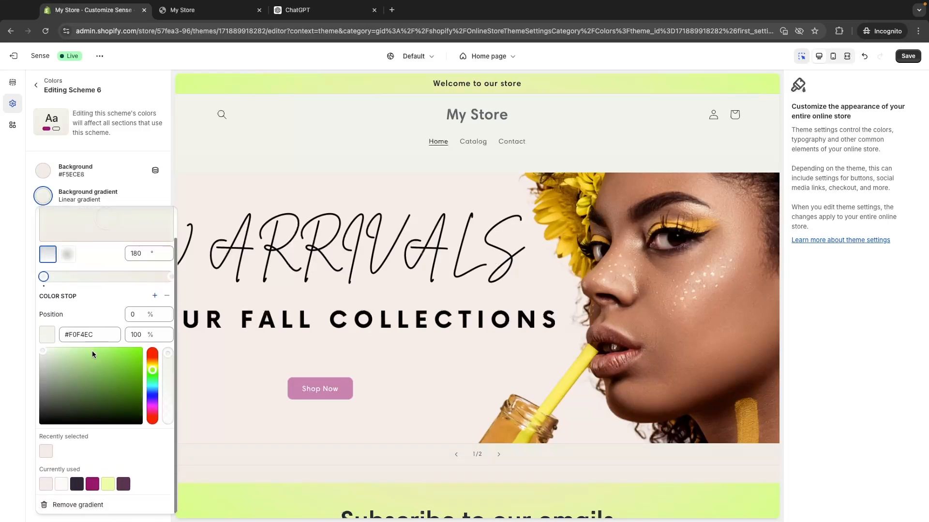
pyautogui.click(87, 505)
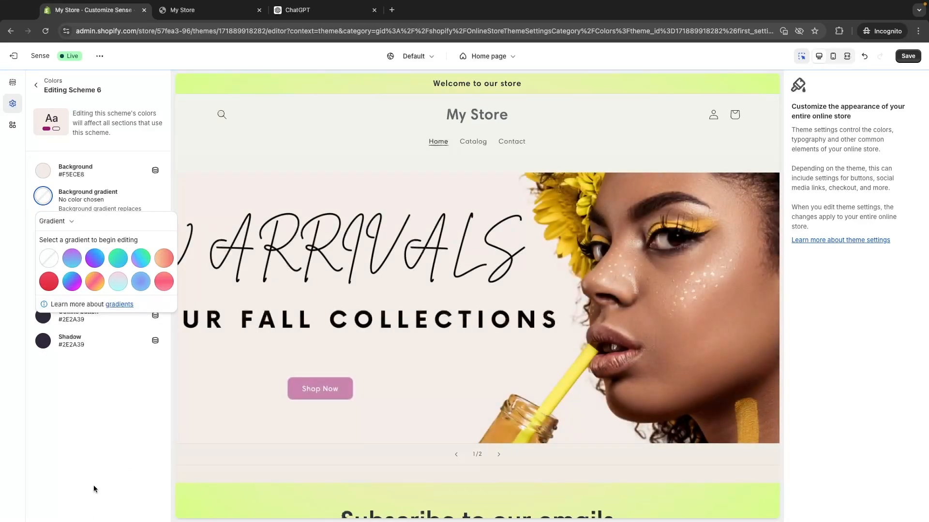
pyautogui.click(94, 486)
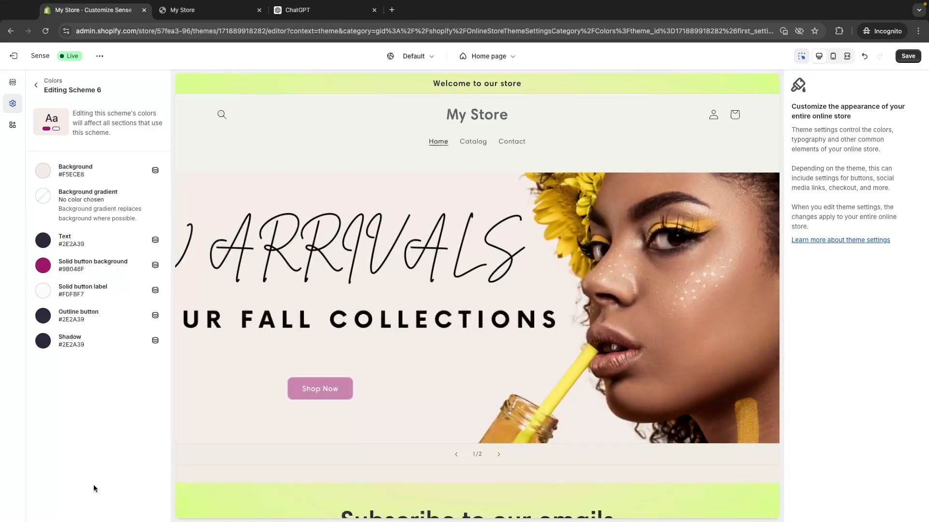
# Set the new scheme's text color to black, #000000
pyautogui.click(49, 248)
pyautogui.click(103, 147)
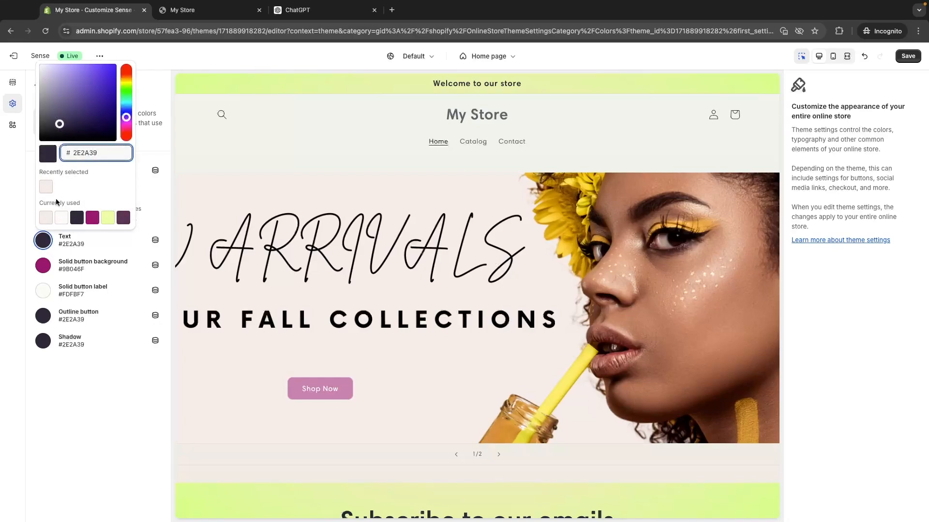
pyautogui.moveTo(60, 125); pyautogui.dragTo(28, 142)
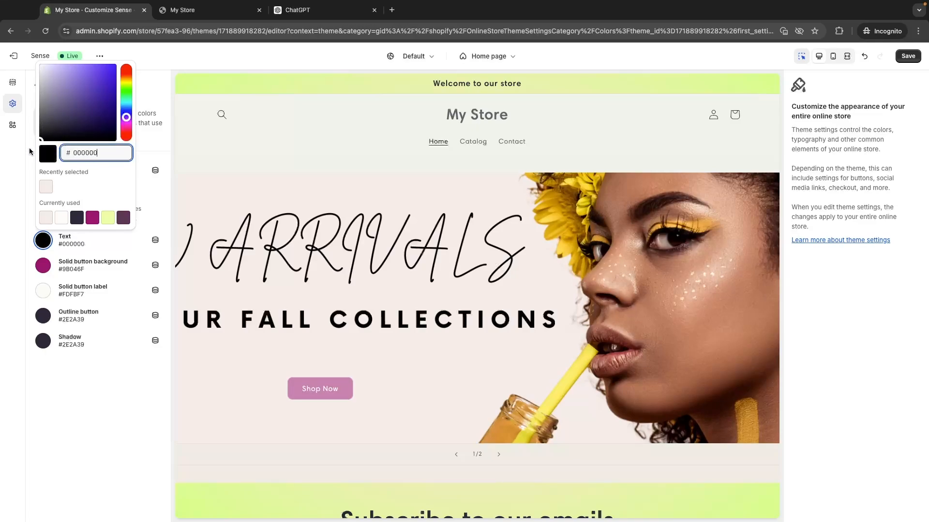
pyautogui.click(29, 147)
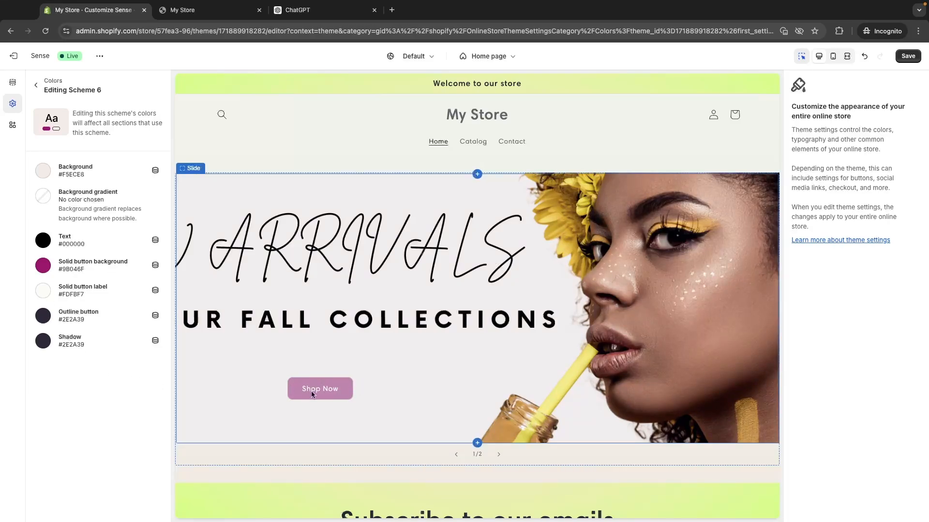
# Change the new scheme's solid button background to a brighter magenta
pyautogui.click(51, 264)
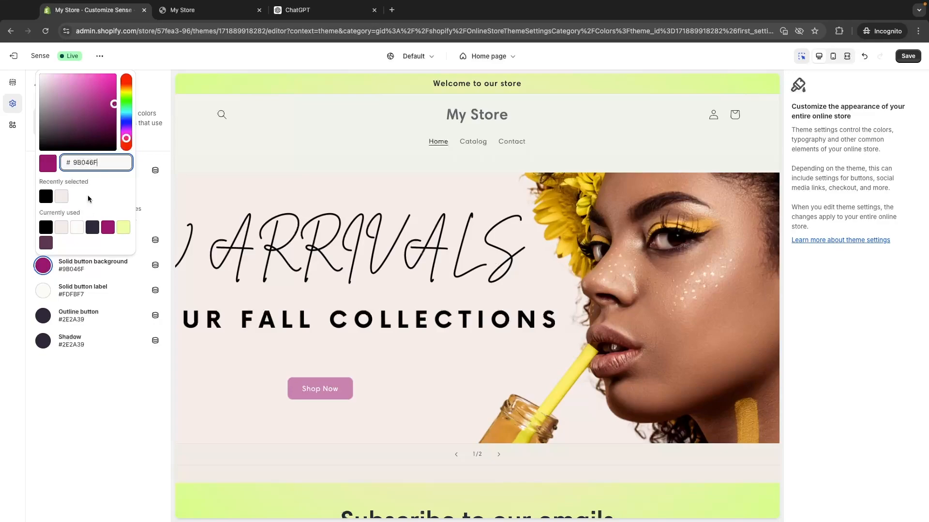
pyautogui.moveTo(114, 104); pyautogui.dragTo(112, 92)
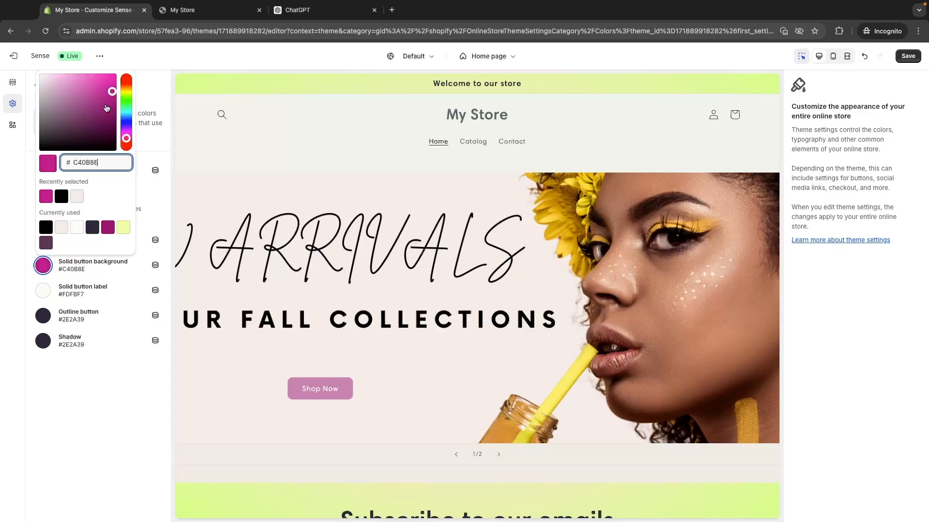
pyautogui.moveTo(126, 140); pyautogui.dragTo(126, 138)
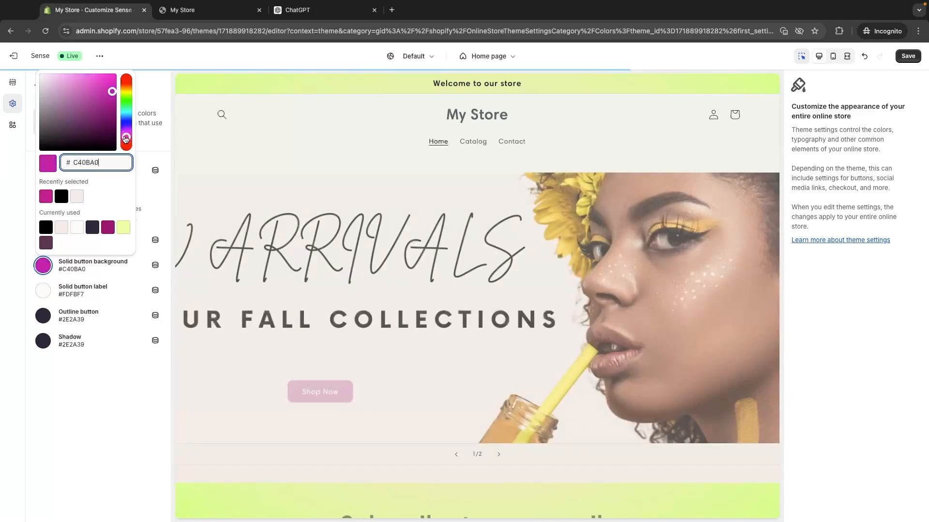
pyautogui.moveTo(111, 92); pyautogui.dragTo(113, 93)
pyautogui.click(73, 292)
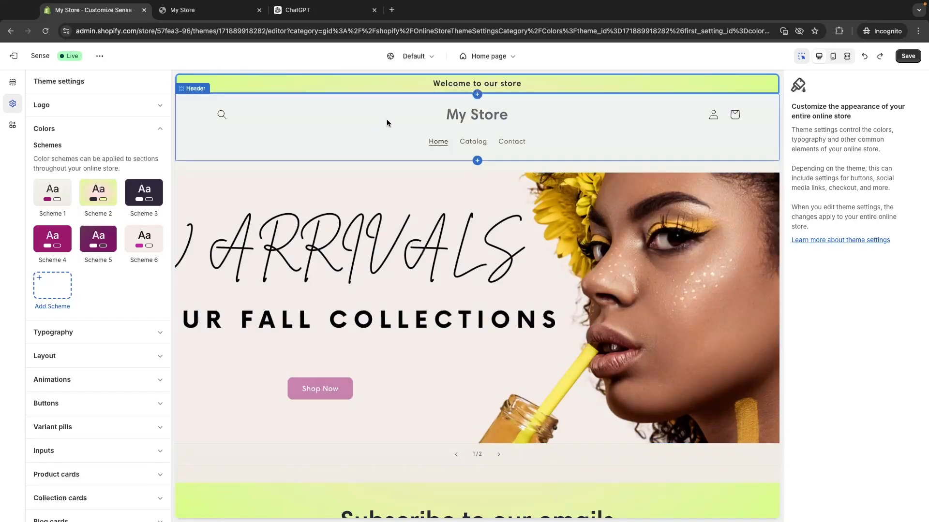
# Review the draft Sense theme's home page as a reference for its header, slideshow, collections, best sellers and footer colors
pyautogui.scroll(-4, 268, 137)
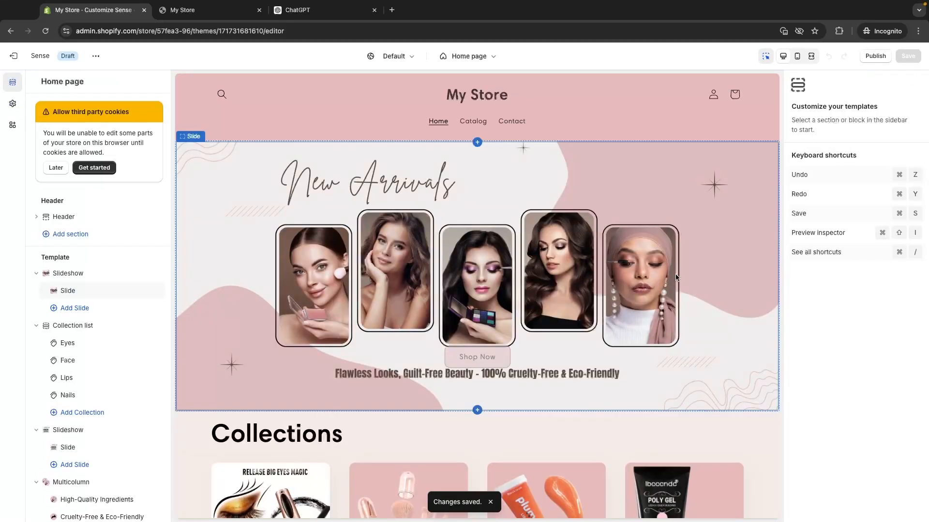
pyautogui.scroll(-2, 675, 277)
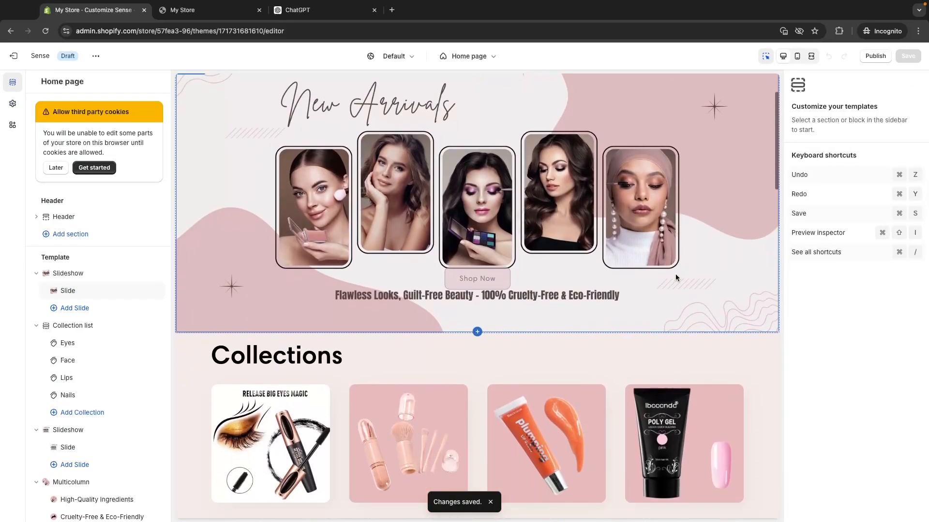
pyautogui.scroll(-1, 457, 329)
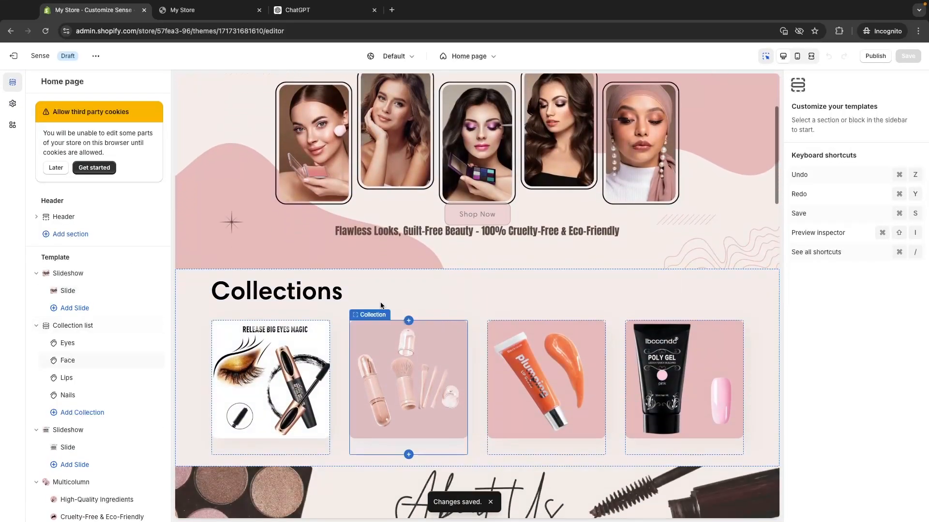
pyautogui.scroll(-2, 190, 414)
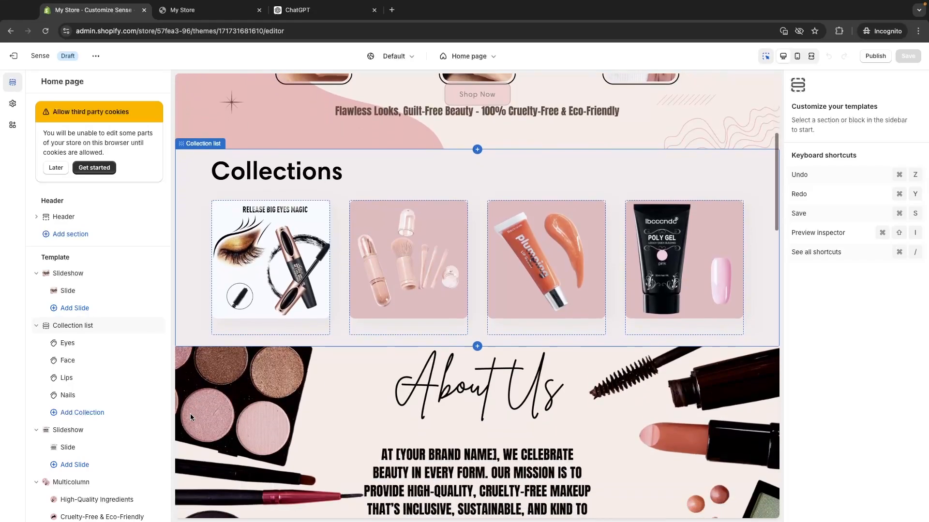
pyautogui.scroll(5, 389, 333)
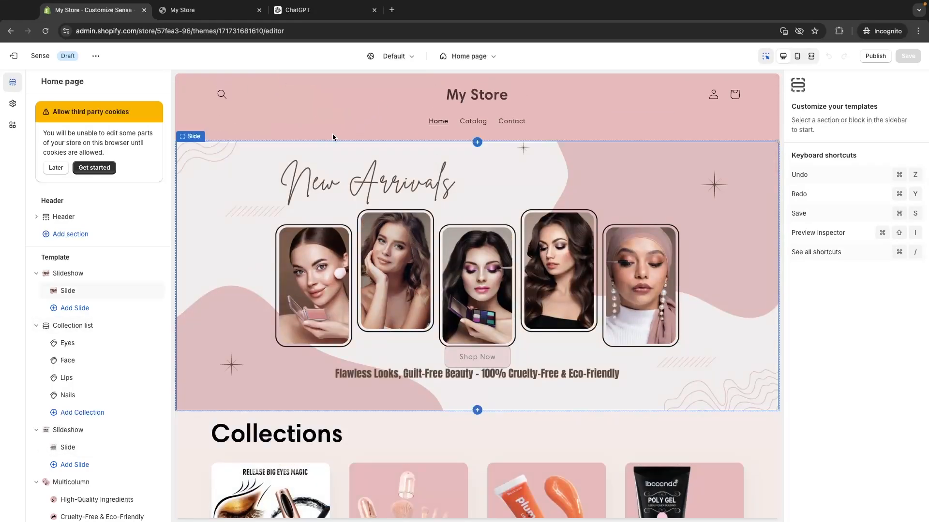
pyautogui.scroll(-10, 418, 326)
pyautogui.scroll(-10, 421, 339)
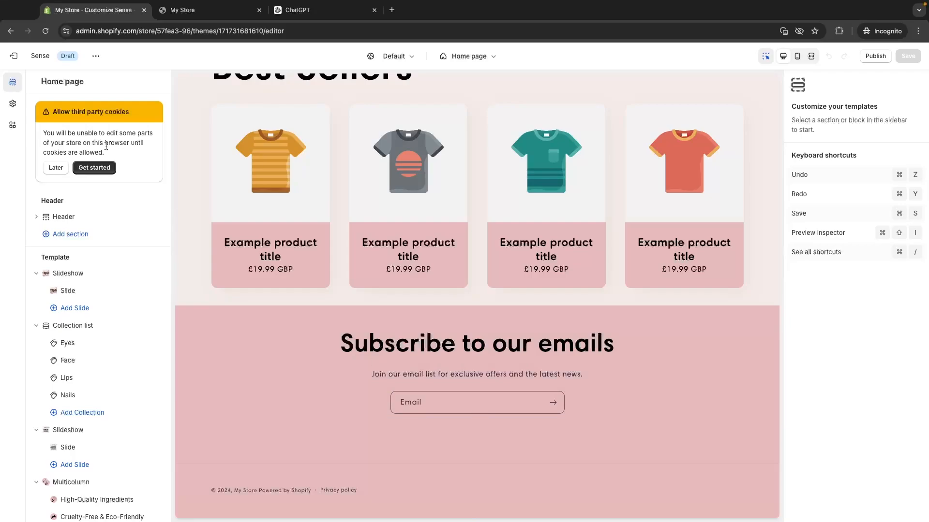
# Leave the draft theme, reopen the live Sense theme's color settings and add another color scheme
pyautogui.click(18, 54)
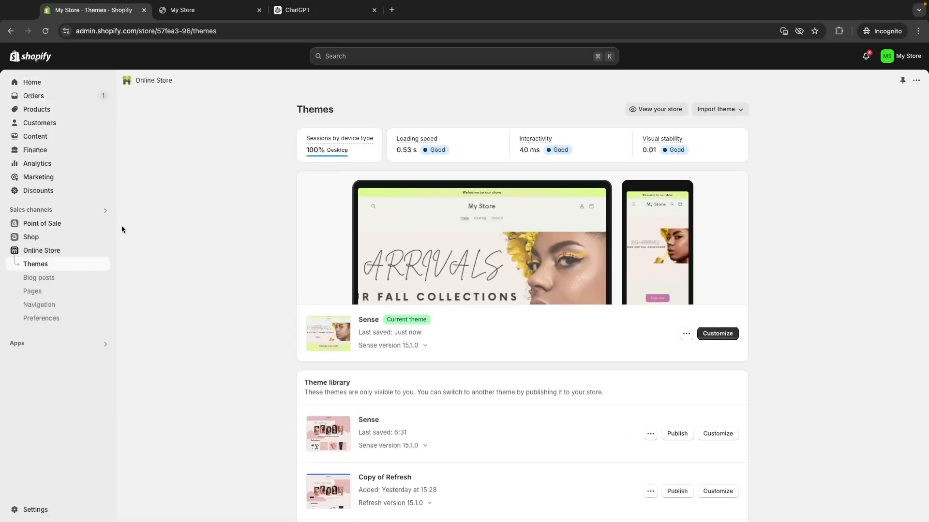
pyautogui.click(720, 333)
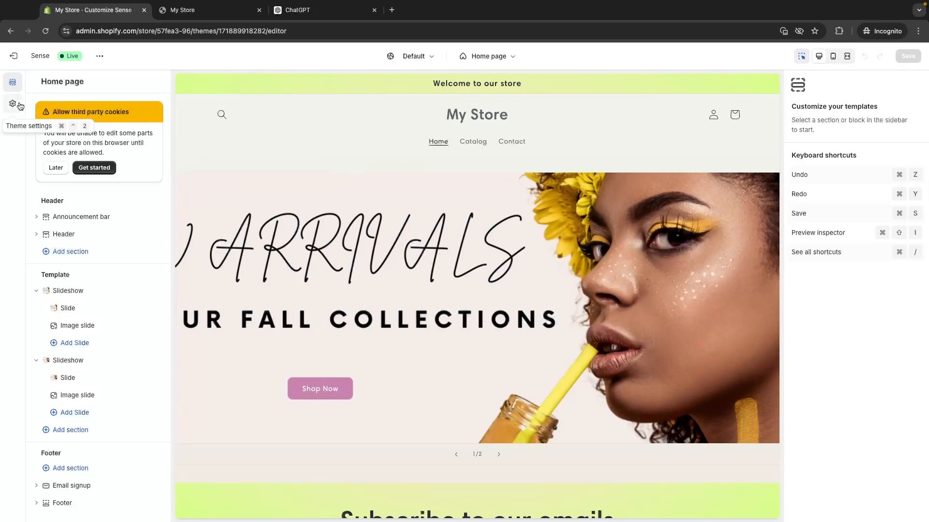
pyautogui.click(15, 104)
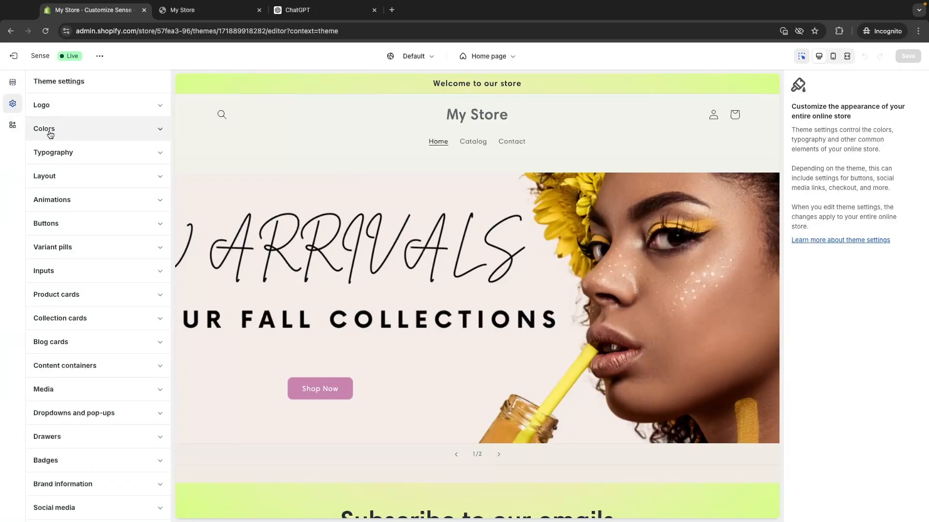
pyautogui.click(50, 133)
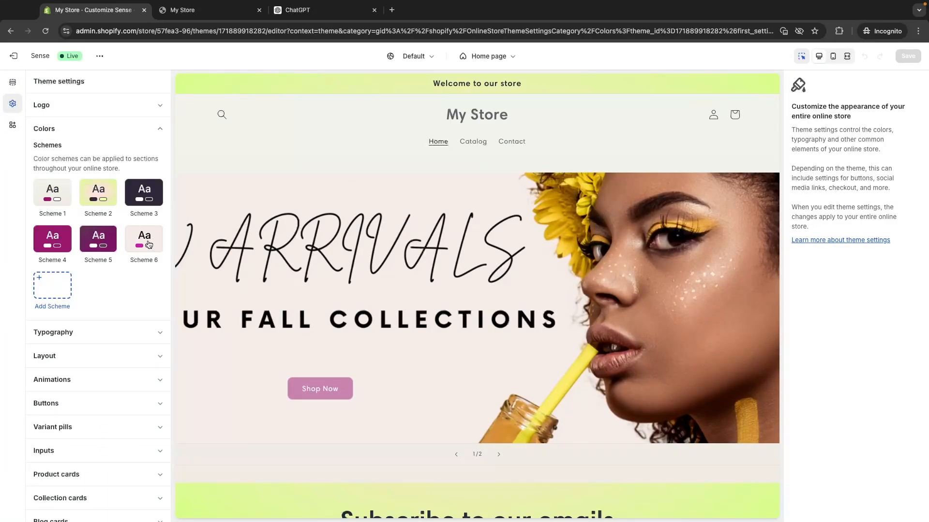
pyautogui.click(59, 285)
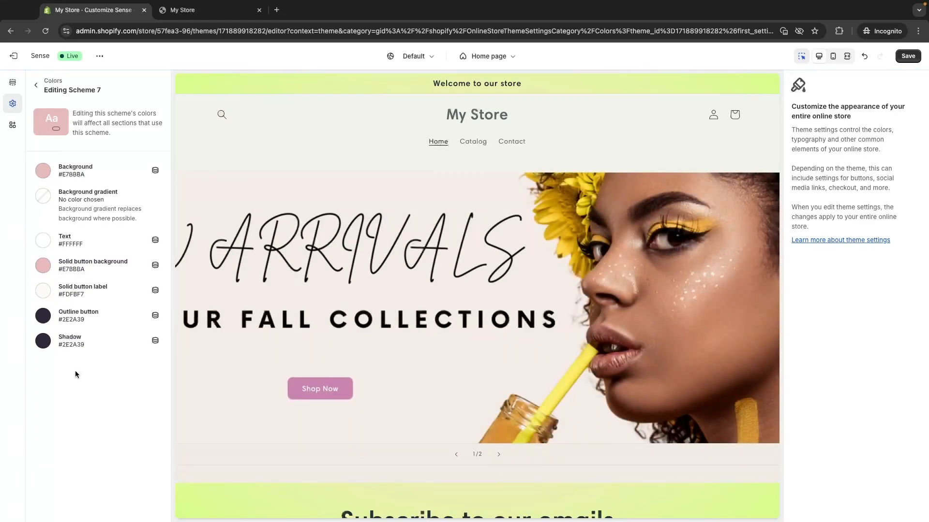
pyautogui.scroll(-4, 377, 281)
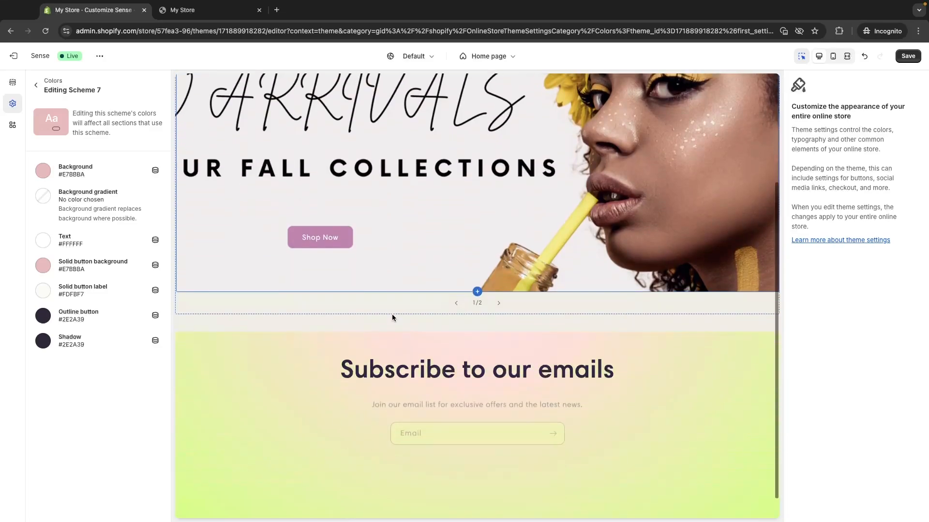
pyautogui.scroll(4, 393, 315)
pyautogui.click(37, 86)
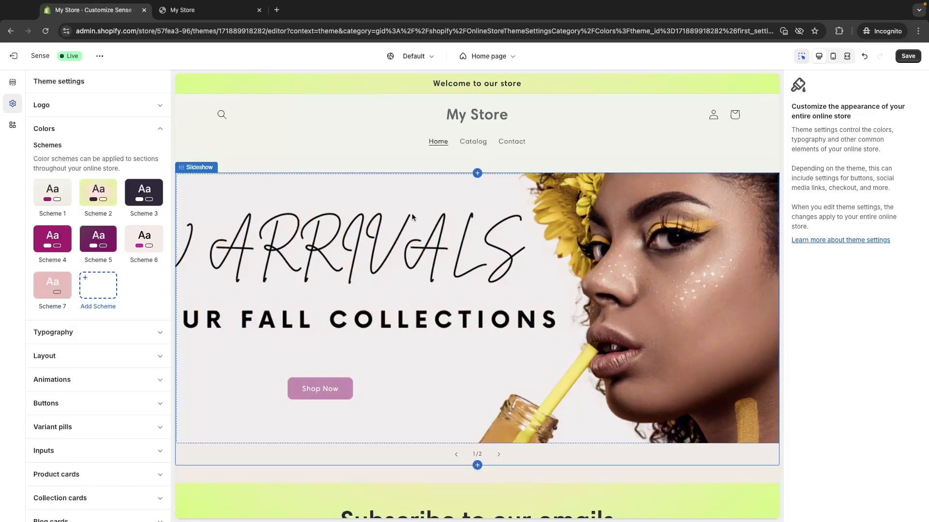
# Apply Scheme 7 to both the header's color scheme and its menu color scheme
pyautogui.click(401, 144)
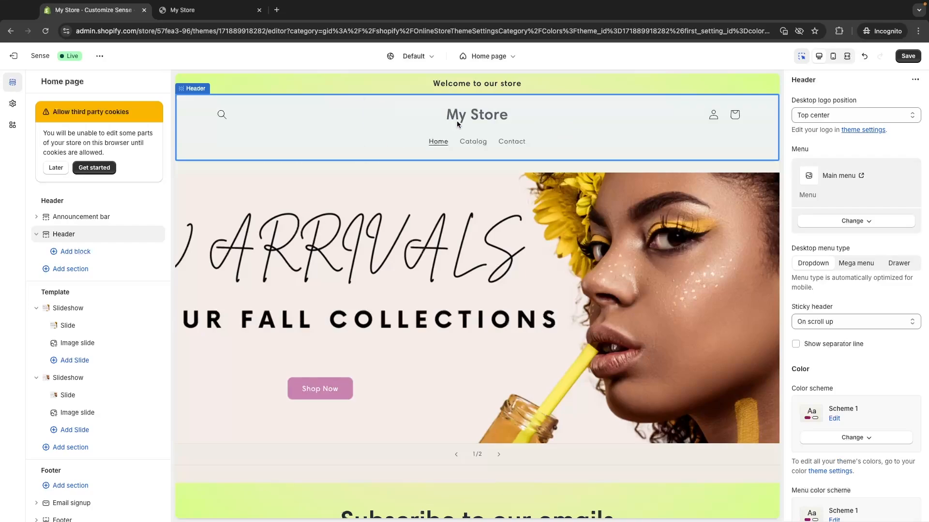
pyautogui.scroll(-2, 855, 327)
pyautogui.scroll(-1, 854, 327)
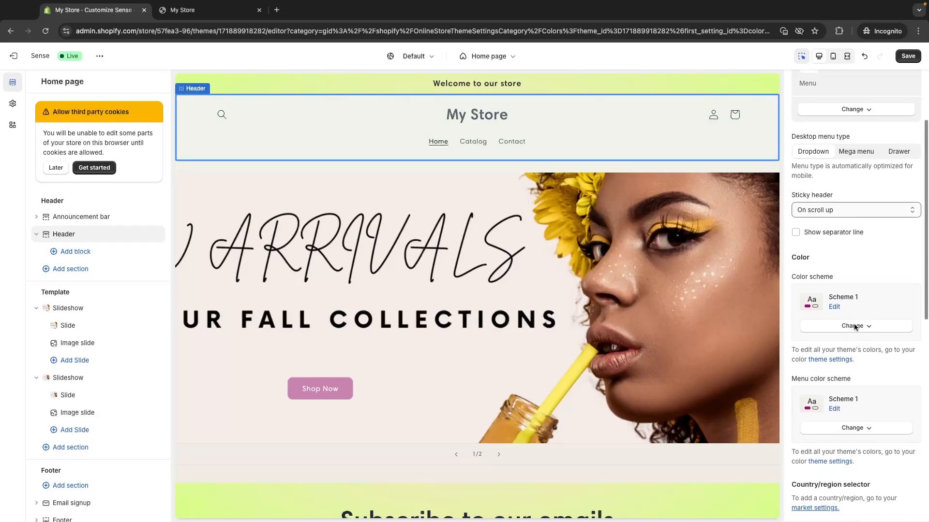
pyautogui.moveTo(791, 274); pyautogui.dragTo(861, 272)
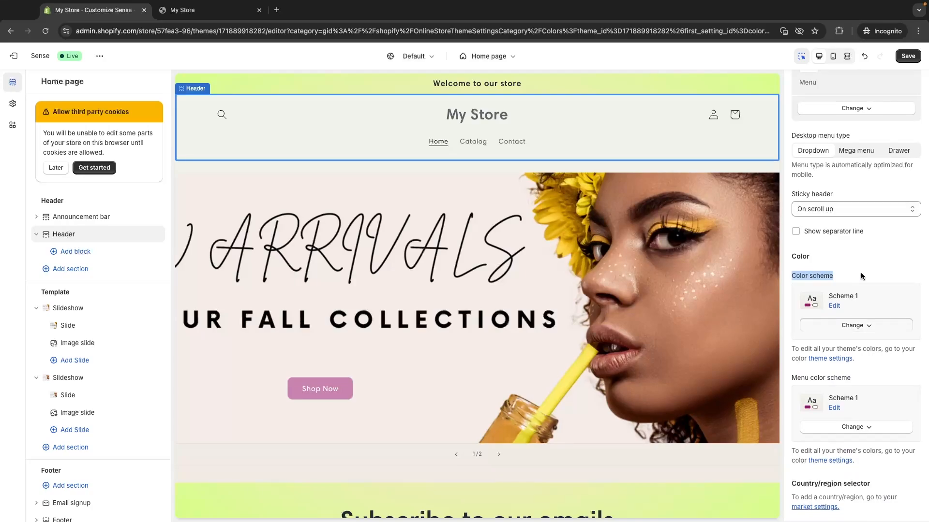
pyautogui.click(861, 264)
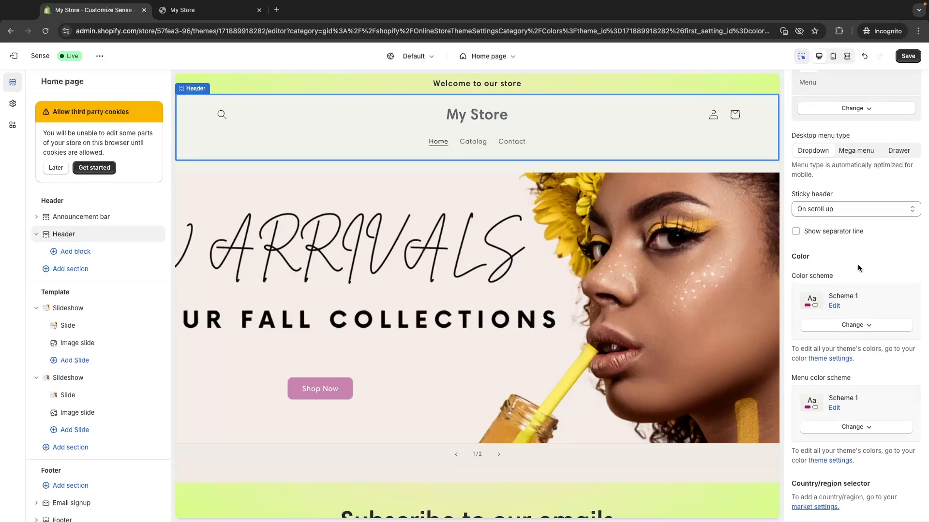
pyautogui.click(863, 324)
pyautogui.click(850, 492)
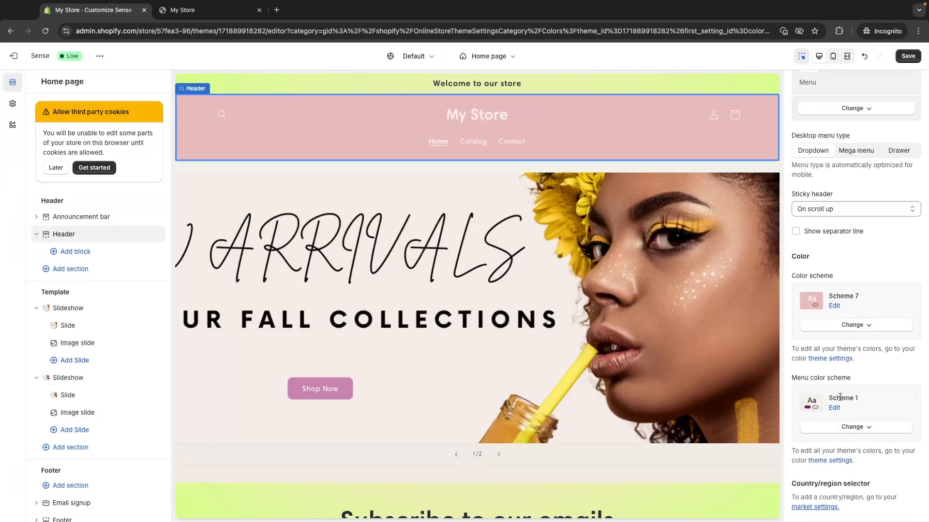
pyautogui.click(864, 426)
pyautogui.click(849, 410)
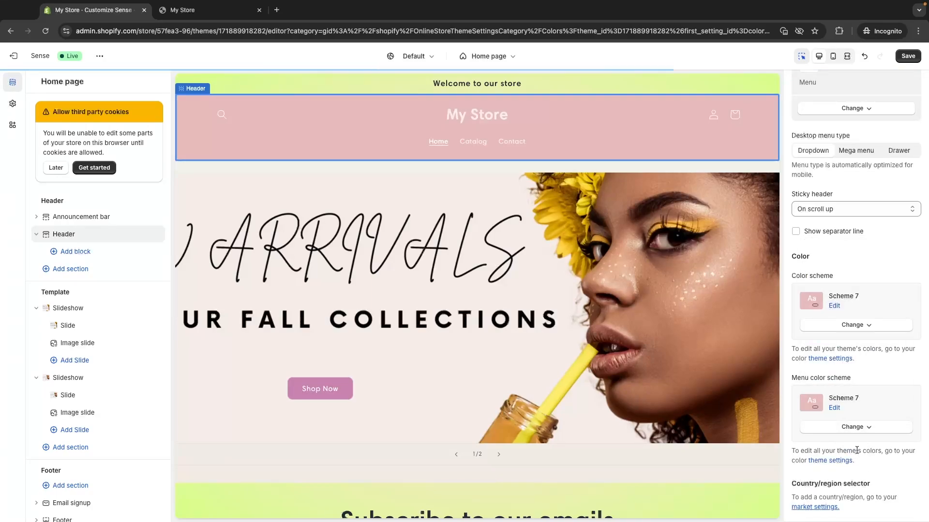
pyautogui.scroll(3, 900, 326)
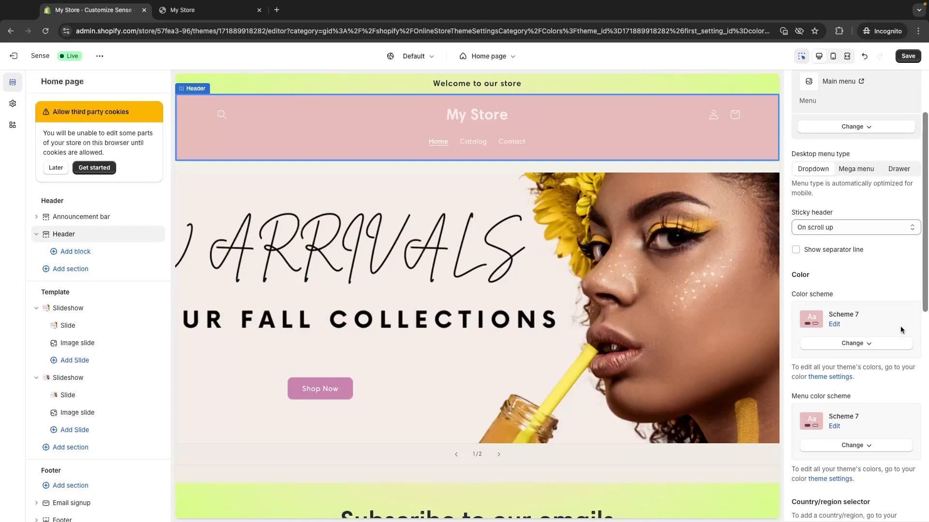
# Set the color scheme of the New Arrivals slide in the first slideshow to Scheme 6
pyautogui.click(721, 296)
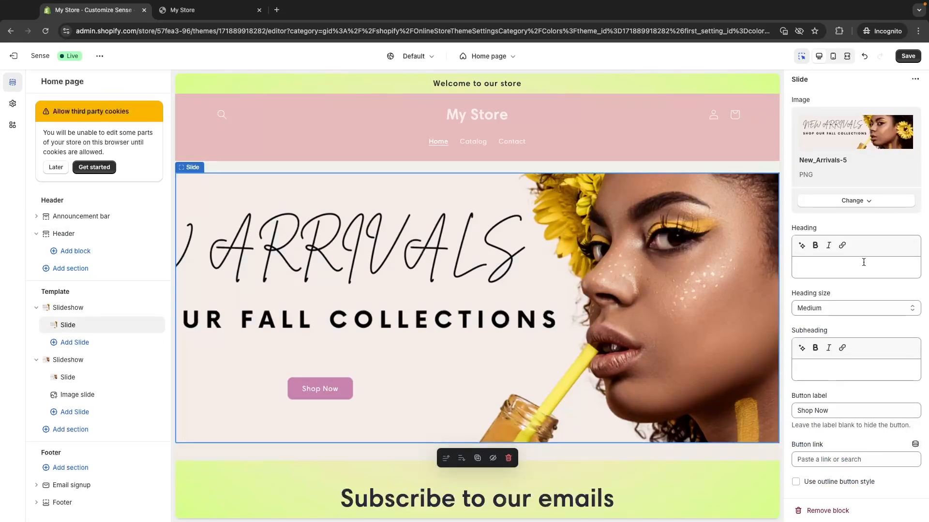
pyautogui.scroll(-6, 864, 262)
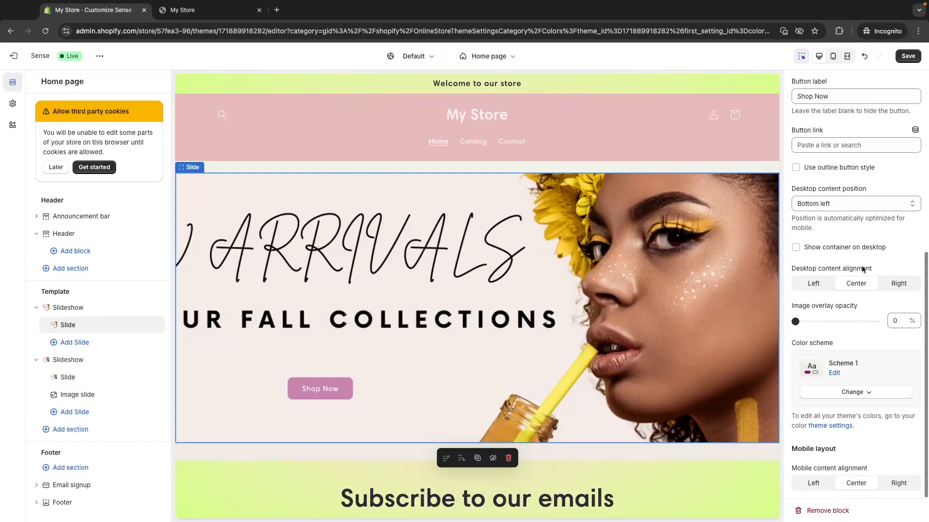
pyautogui.moveTo(793, 343); pyautogui.dragTo(860, 345)
pyautogui.click(857, 395)
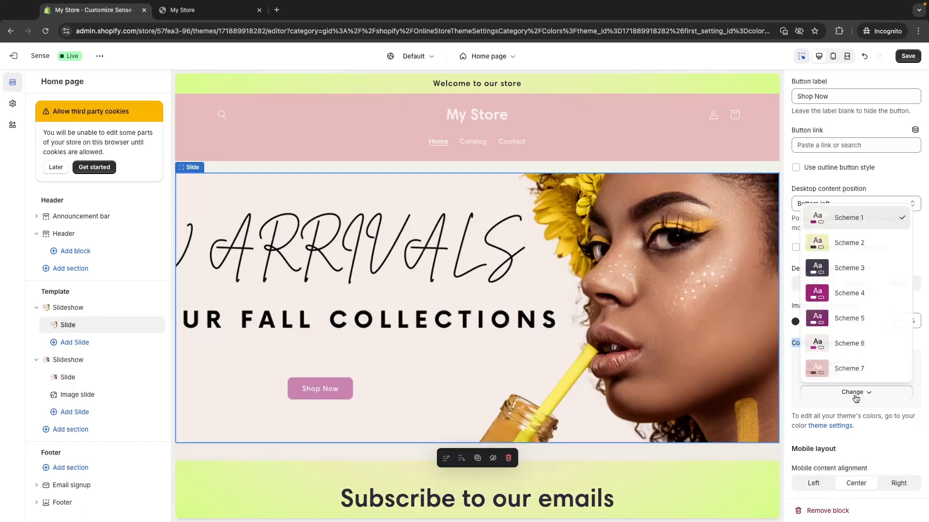
pyautogui.click(855, 346)
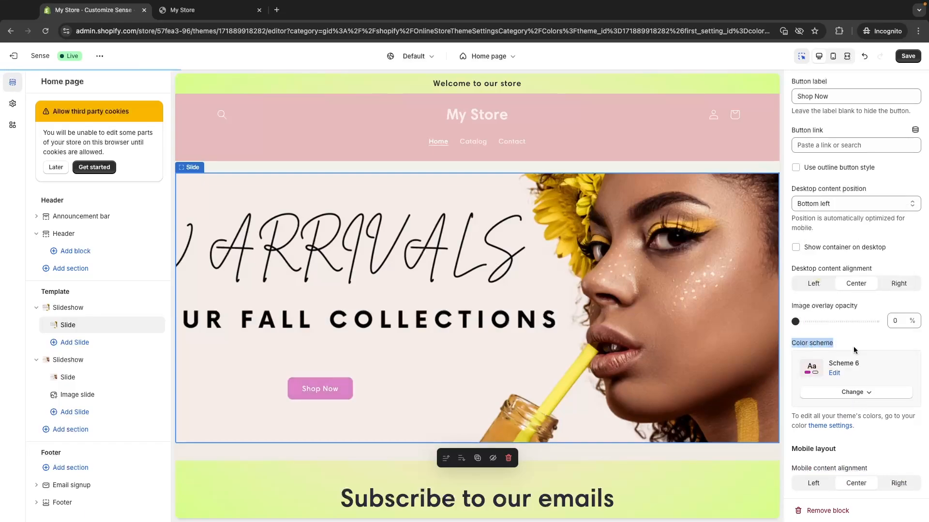
pyautogui.click(853, 346)
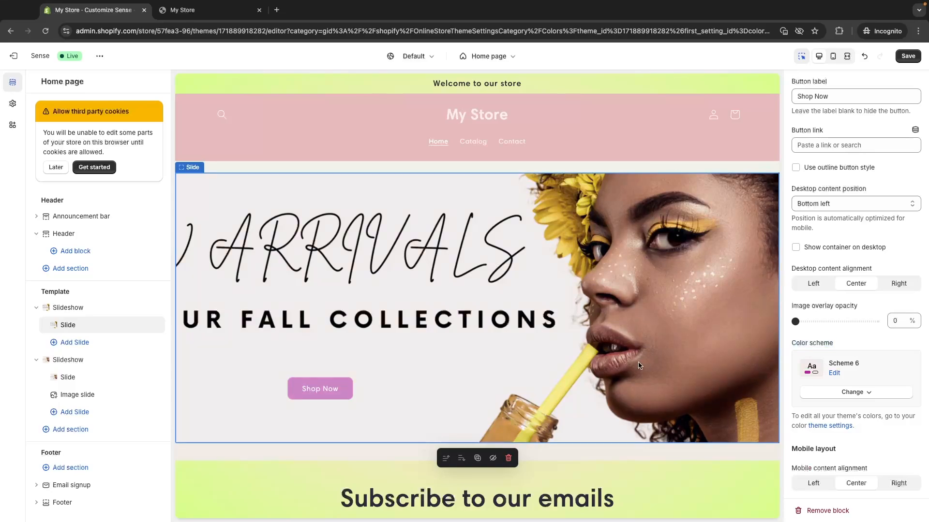
# Apply Scheme 7 as the color scheme of both the email signup section and the footer
pyautogui.scroll(-3, 638, 362)
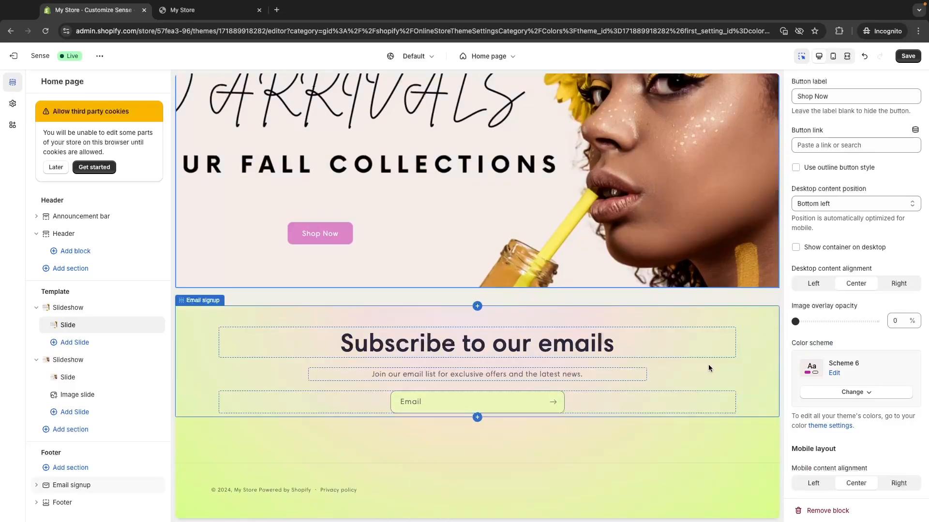
pyautogui.click(741, 367)
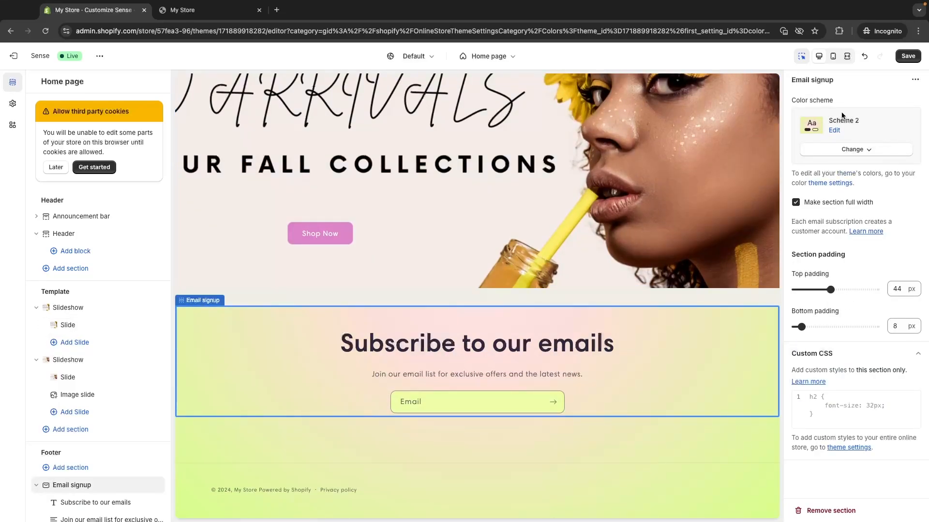
pyautogui.click(852, 149)
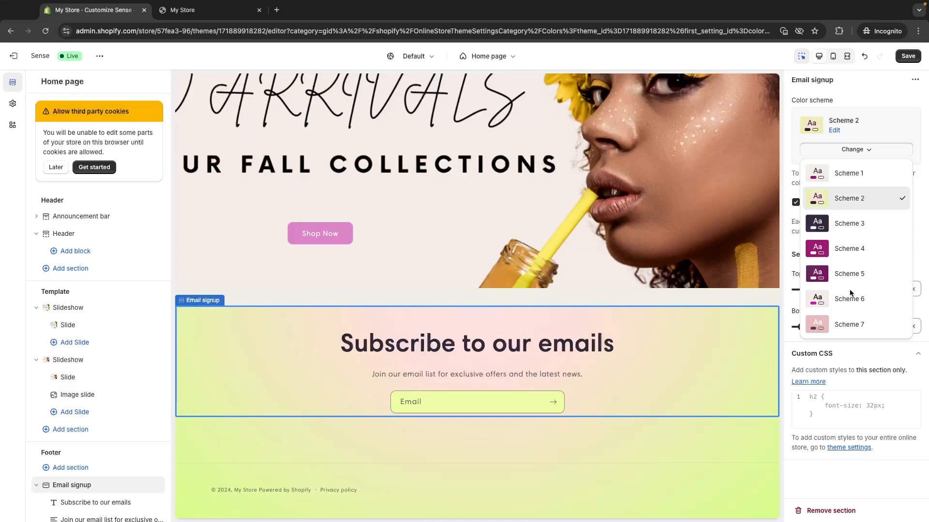
pyautogui.click(841, 315)
pyautogui.click(625, 438)
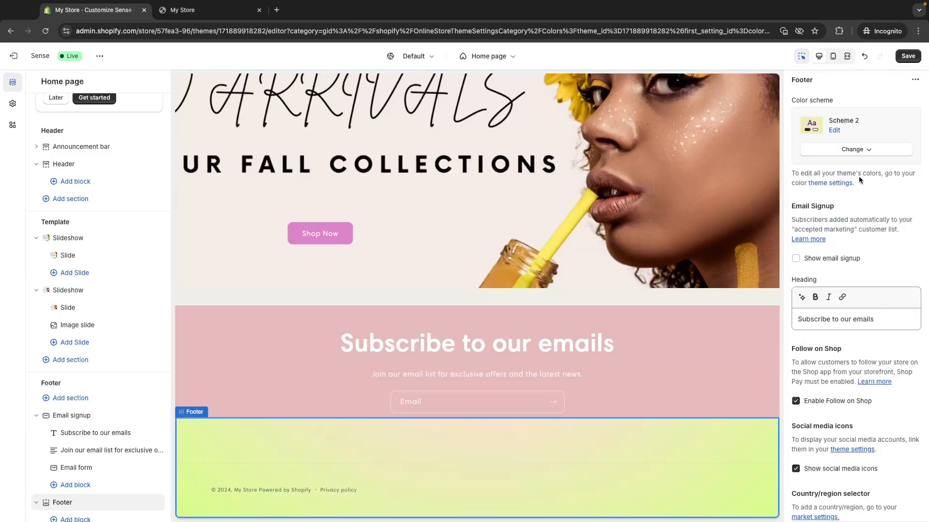
pyautogui.click(860, 149)
pyautogui.click(857, 323)
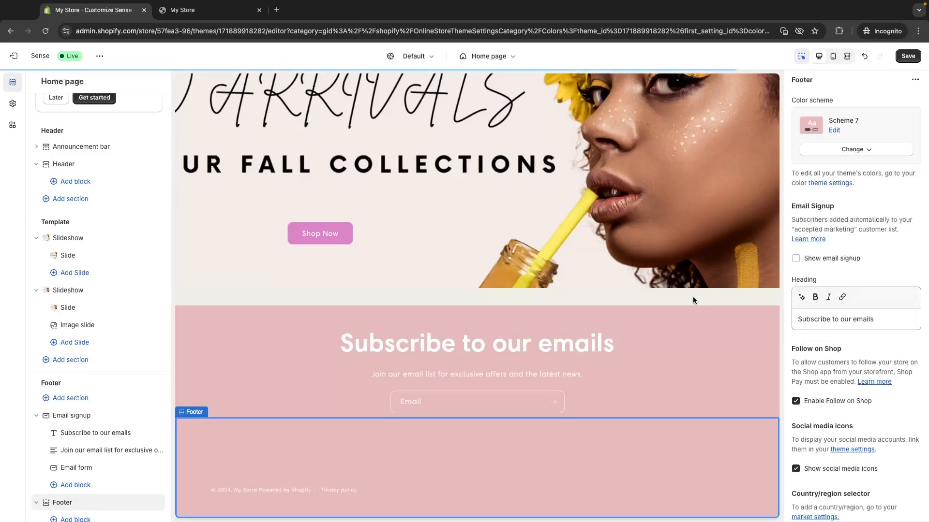
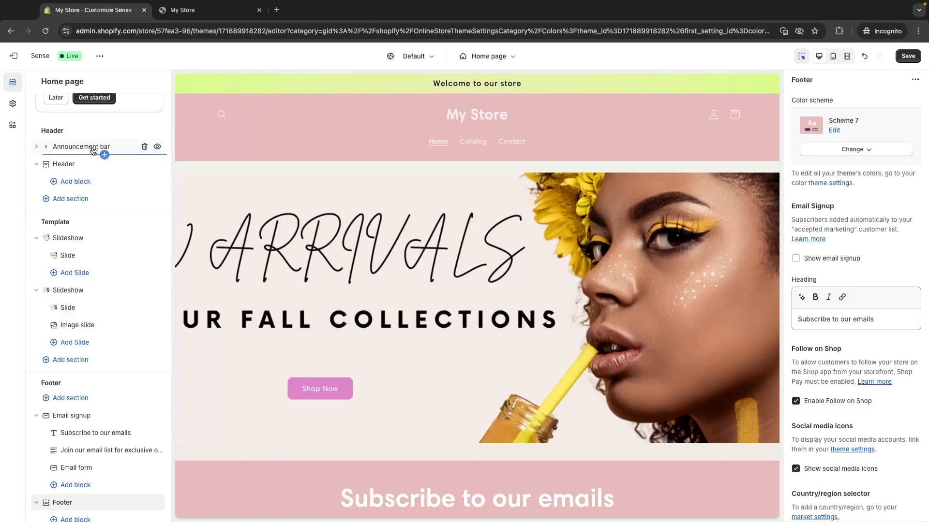
# Delete the announcement bar and set the theme layout's space between template sections to 0 px
pyautogui.click(145, 147)
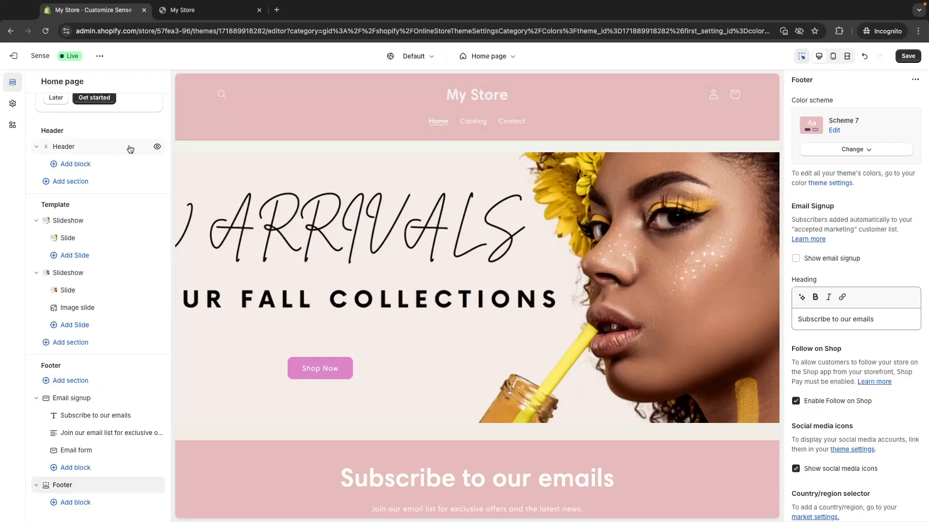
pyautogui.click(21, 103)
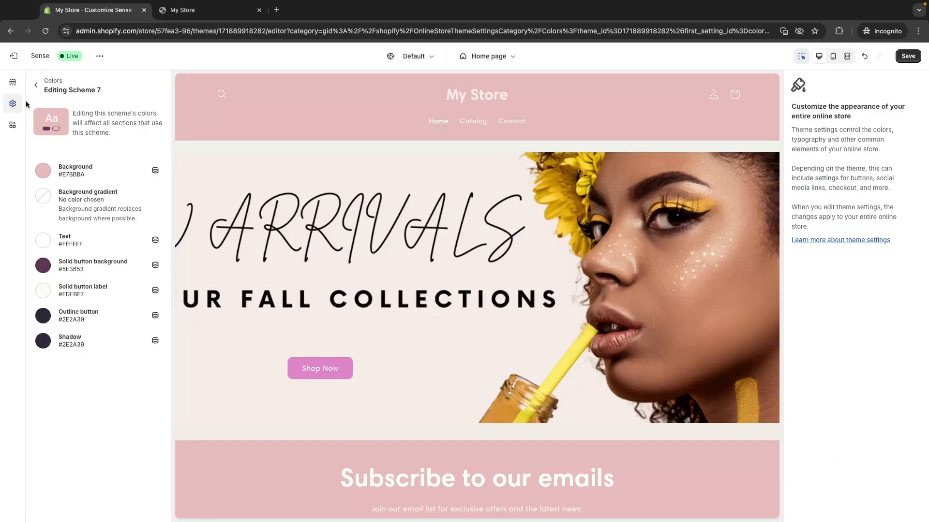
pyautogui.click(37, 90)
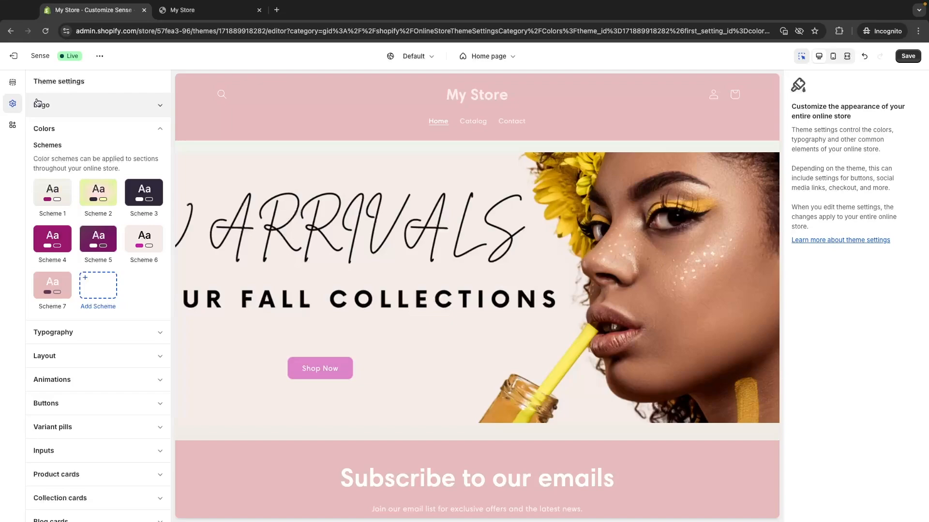
pyautogui.click(105, 129)
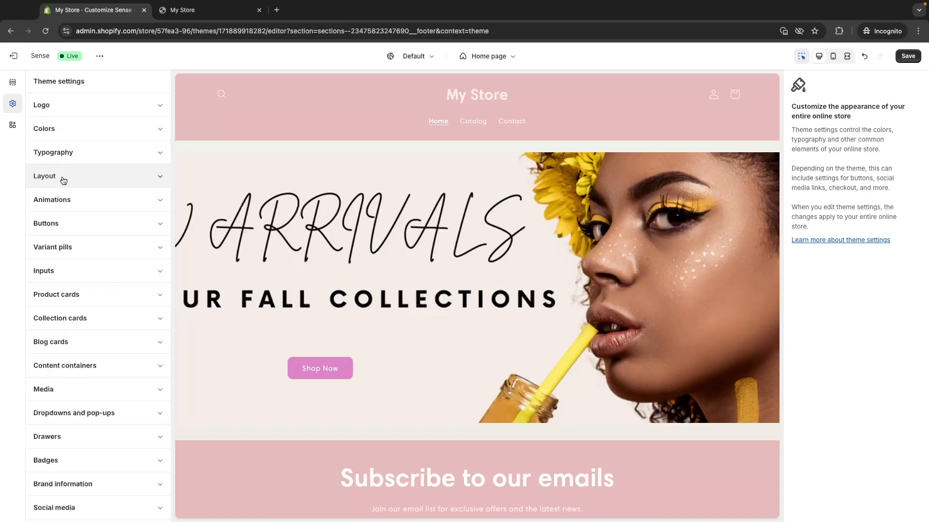
pyautogui.click(55, 182)
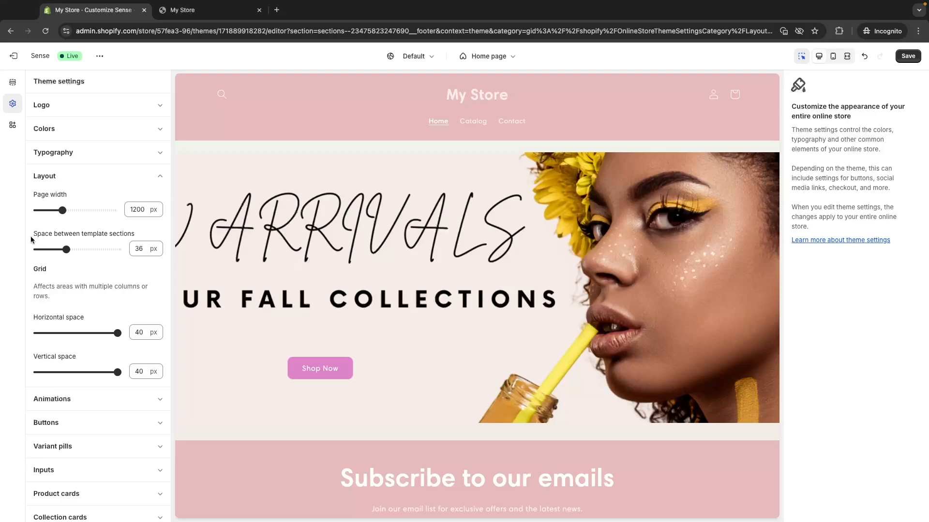
pyautogui.moveTo(36, 235); pyautogui.dragTo(128, 237)
pyautogui.click(147, 238)
pyautogui.moveTo(68, 250); pyautogui.dragTo(11, 263)
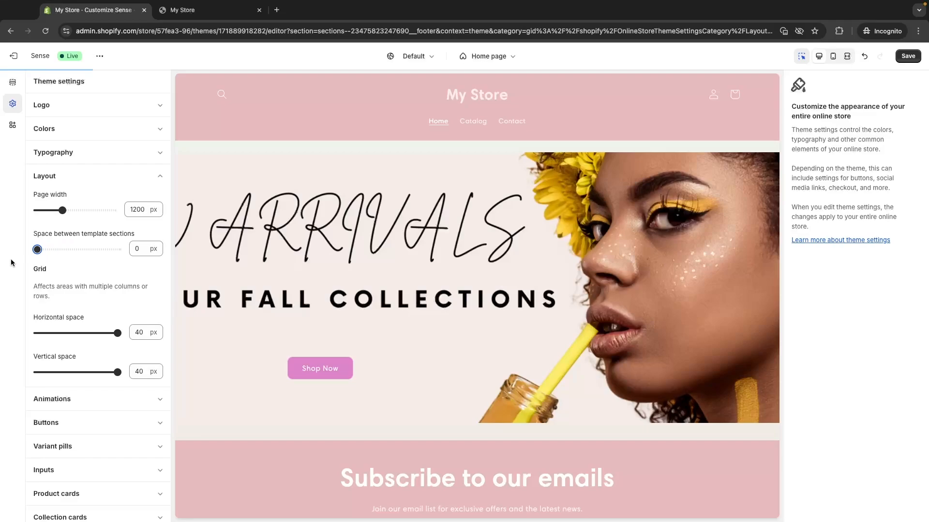
# Set the header section's bottom padding to 0 px
pyautogui.click(298, 253)
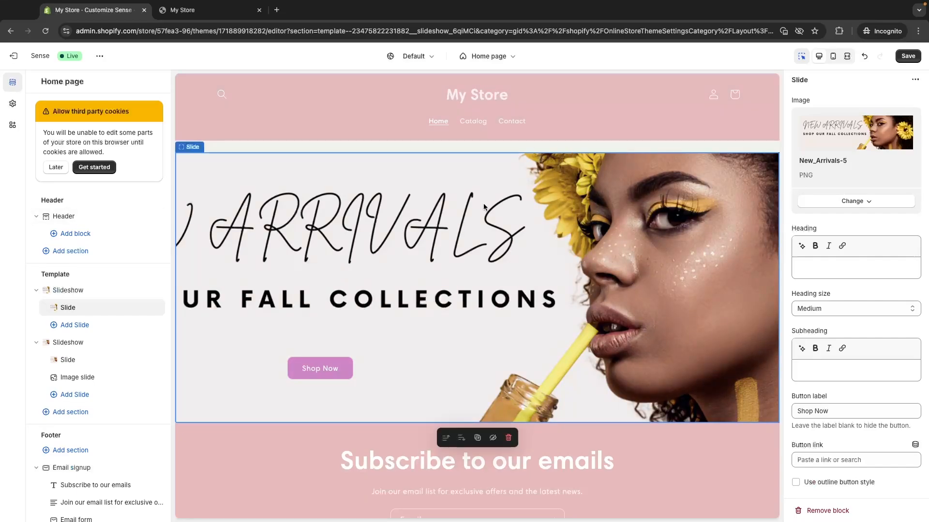
pyautogui.click(588, 105)
pyautogui.click(533, 251)
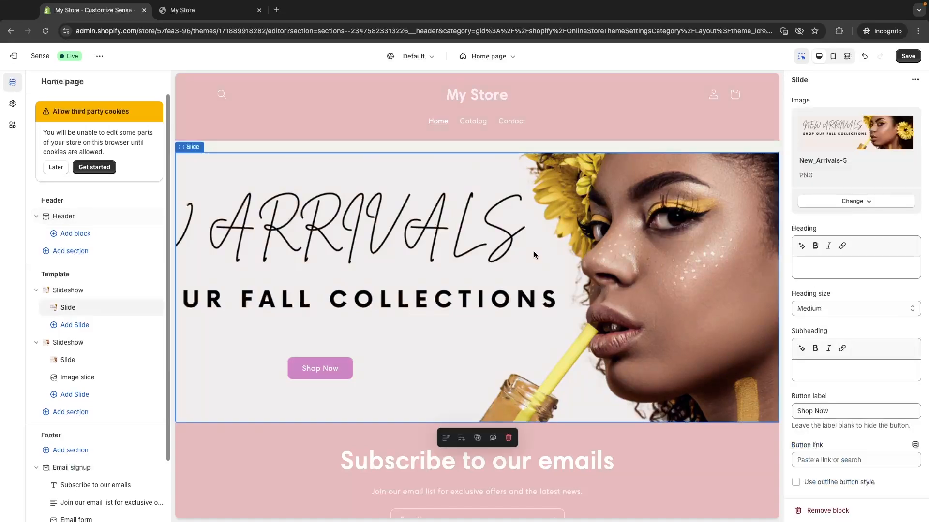
pyautogui.scroll(-6, 823, 310)
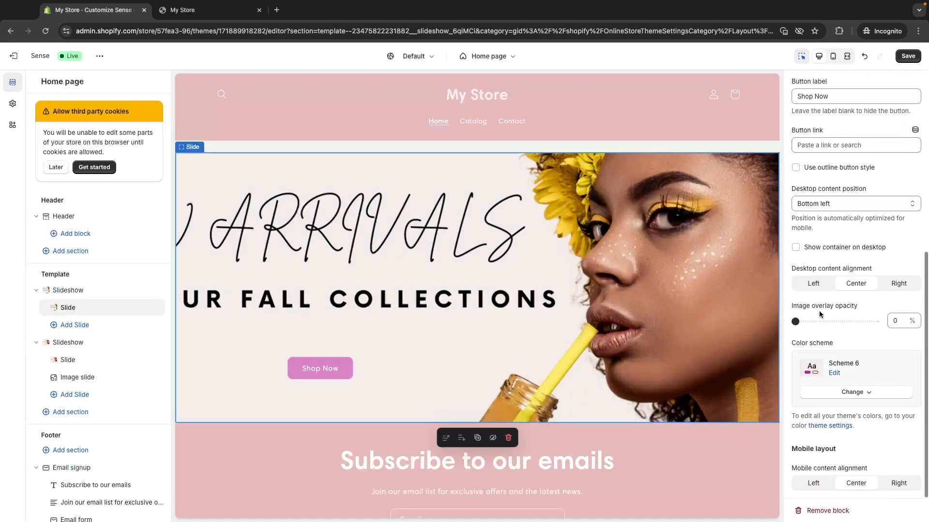
pyautogui.scroll(6, 822, 309)
pyautogui.click(612, 110)
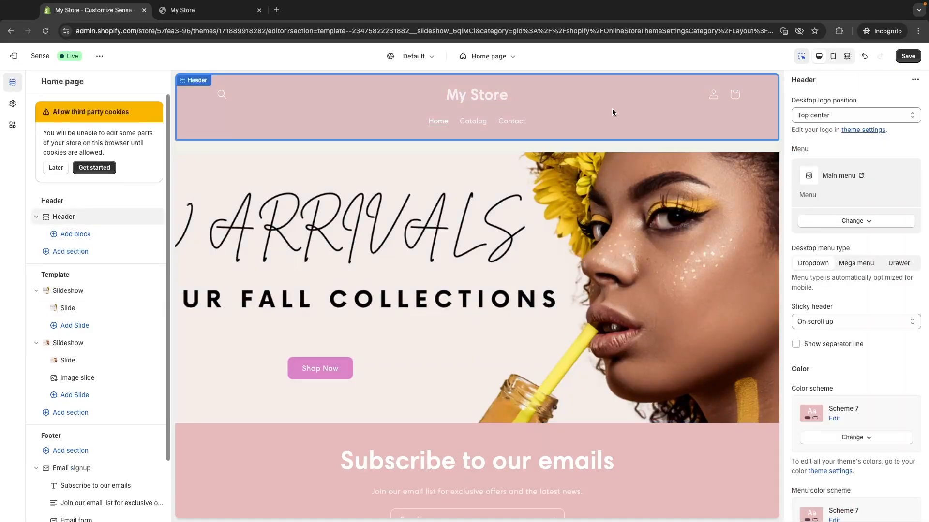
pyautogui.scroll(-10, 847, 290)
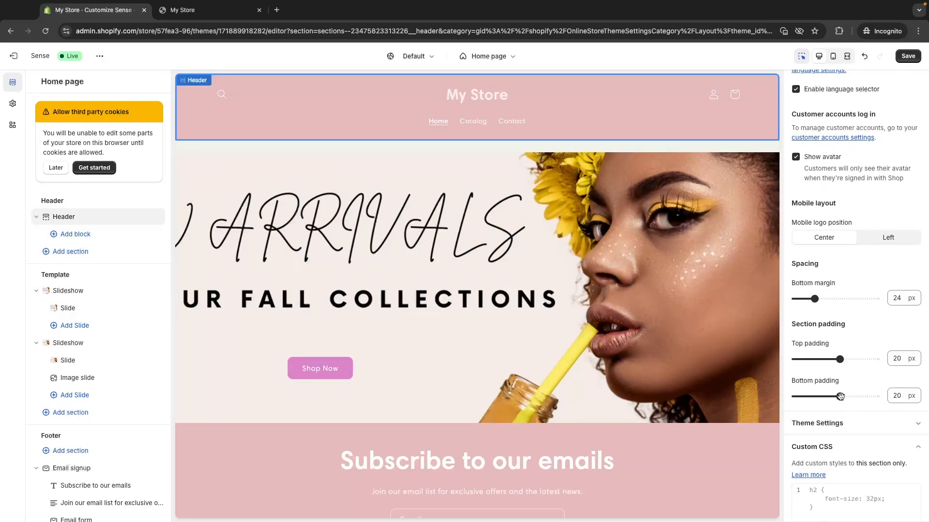
pyautogui.moveTo(840, 397); pyautogui.dragTo(795, 397)
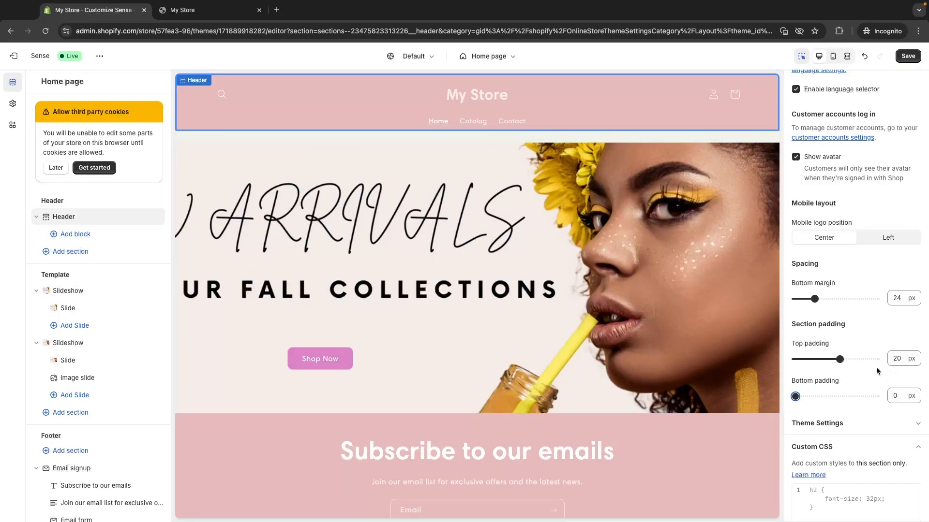
# Set the header's bottom margin to 0 px and its bottom padding to 20 px
pyautogui.moveTo(815, 300); pyautogui.dragTo(795, 300)
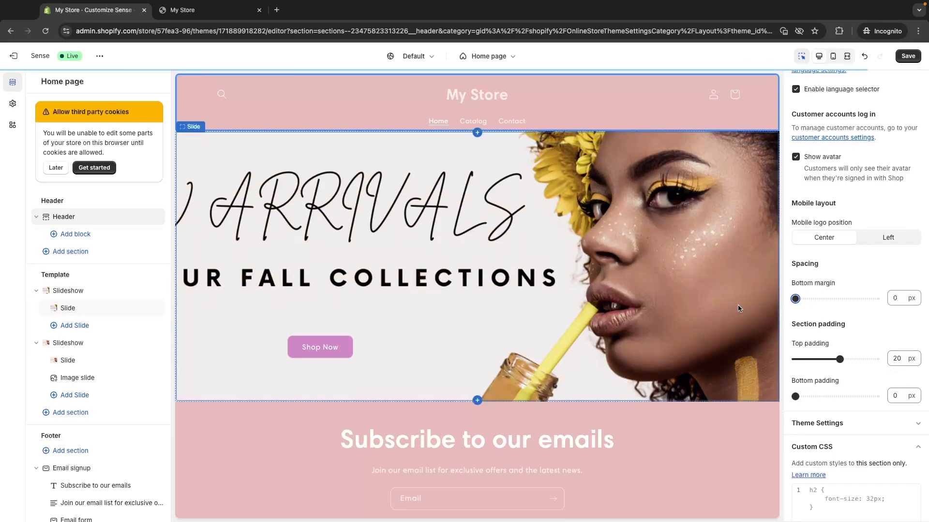
pyautogui.moveTo(795, 397); pyautogui.dragTo(839, 396)
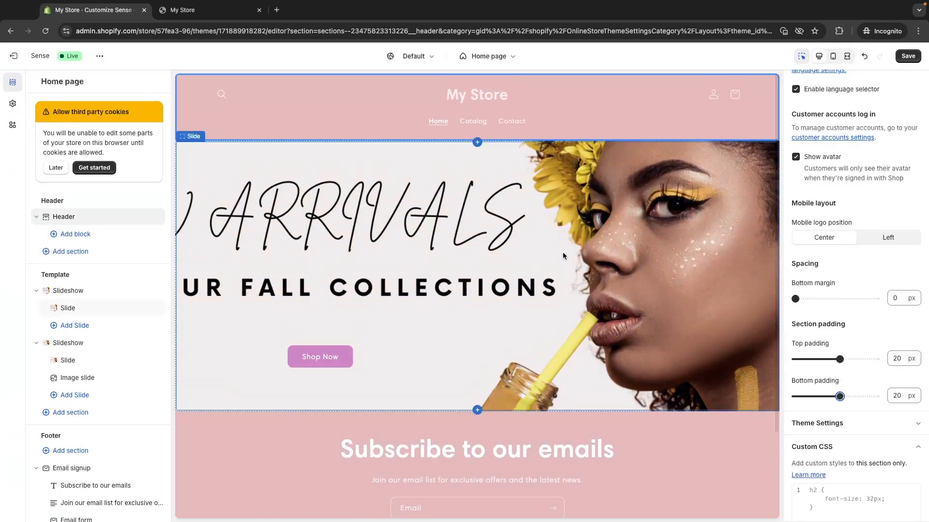
# Apply color scheme Scheme 6 to the New Arrivals slide while previewing on mobile, and return to the desktop preview
pyautogui.click(832, 56)
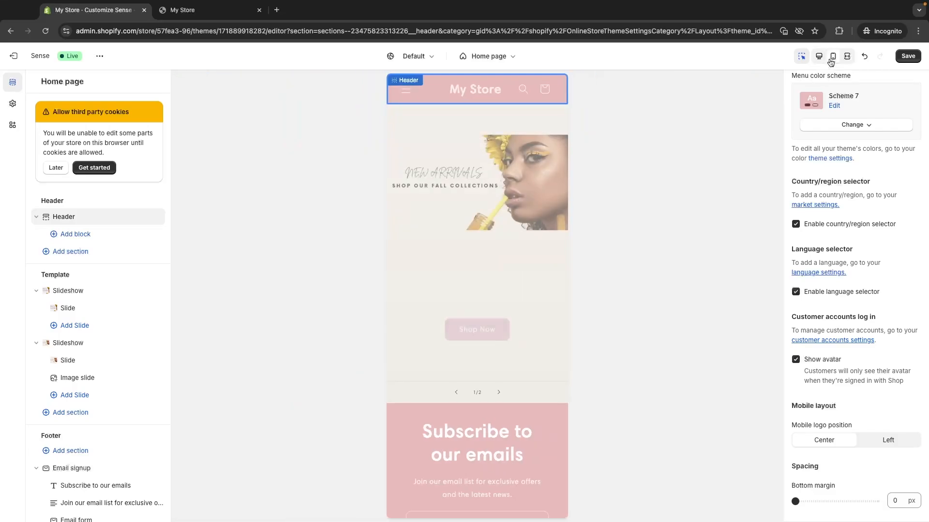
pyautogui.click(463, 121)
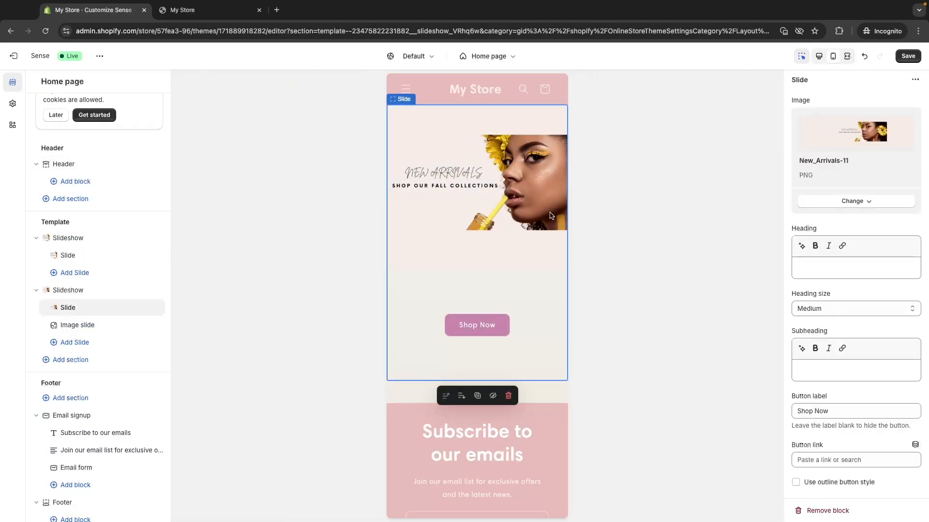
pyautogui.scroll(-6, 836, 271)
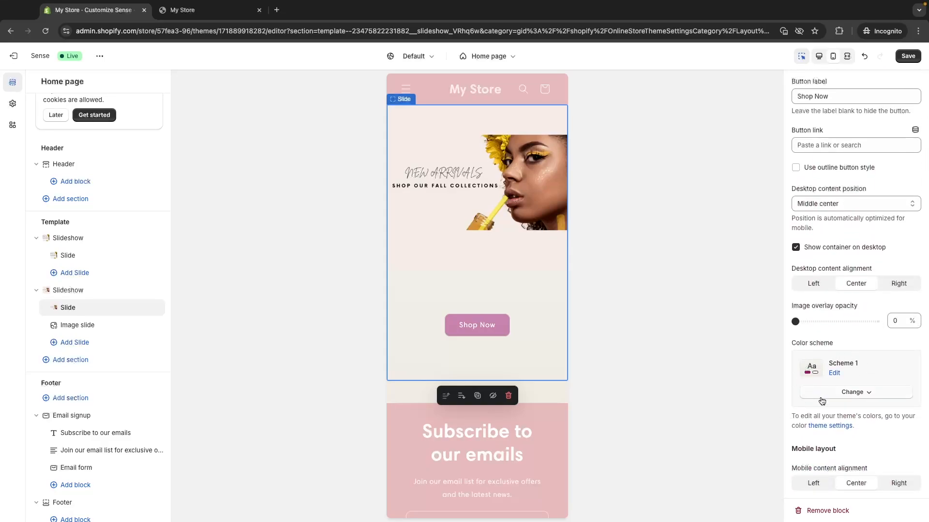
pyautogui.click(837, 401)
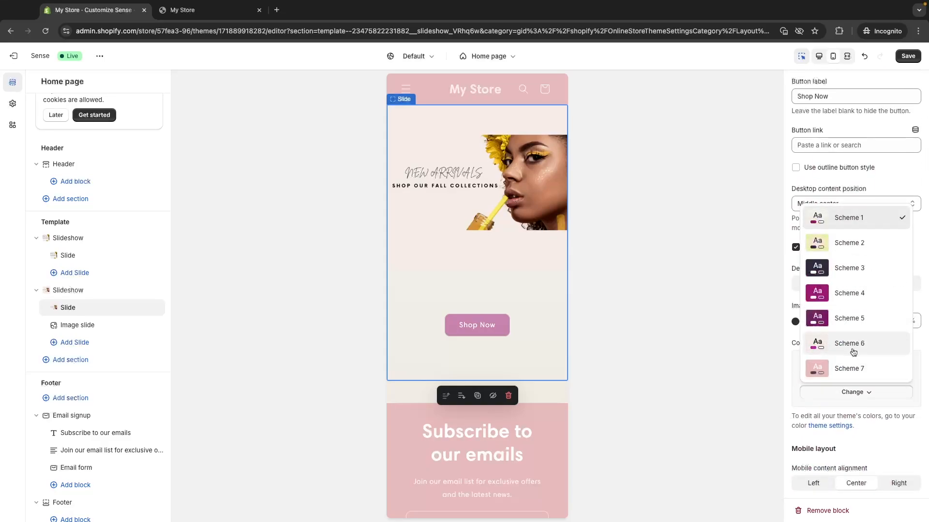
pyautogui.click(852, 347)
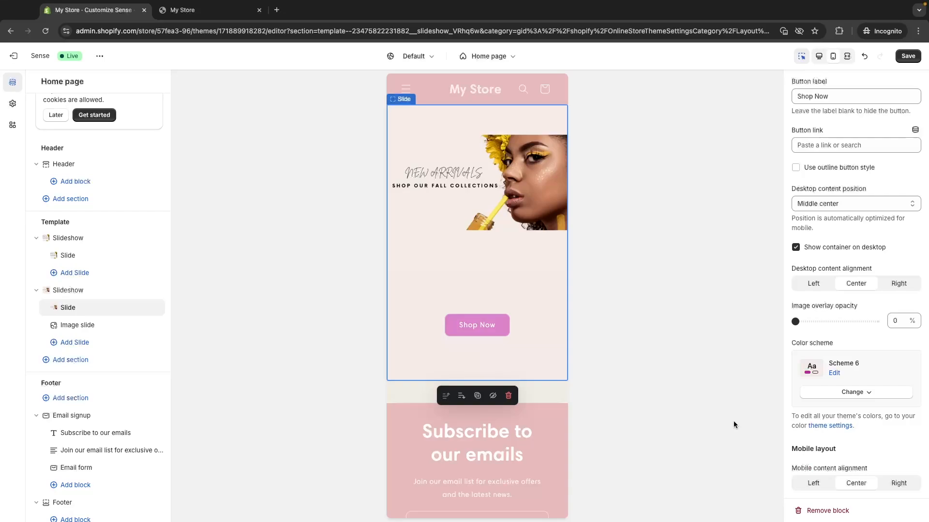
pyautogui.click(819, 56)
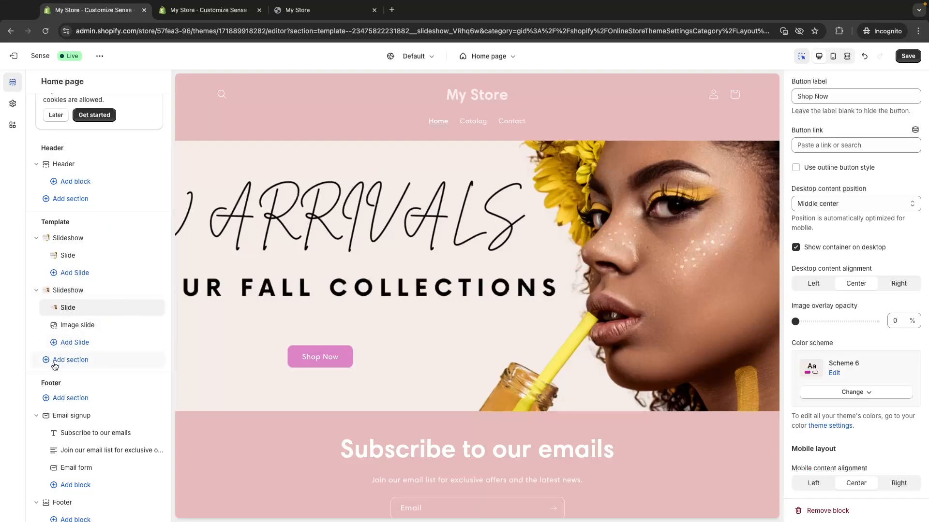
# Add a Collection list section below the slideshows and set its color scheme to Scheme 6
pyautogui.click(82, 363)
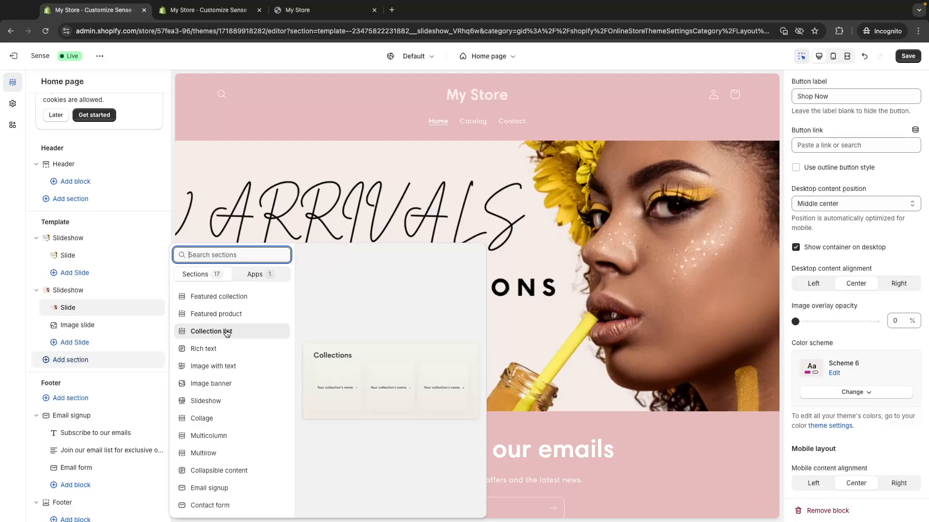
pyautogui.click(243, 333)
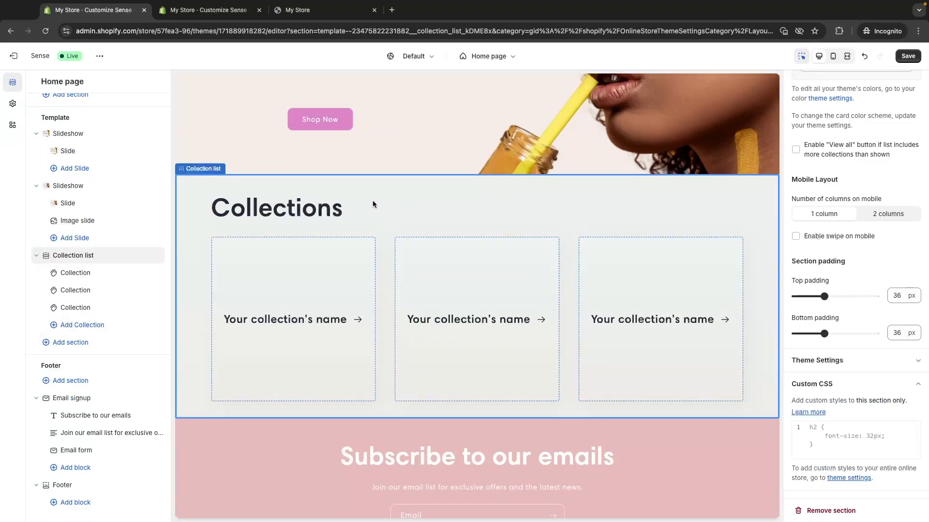
pyautogui.scroll(6, 885, 161)
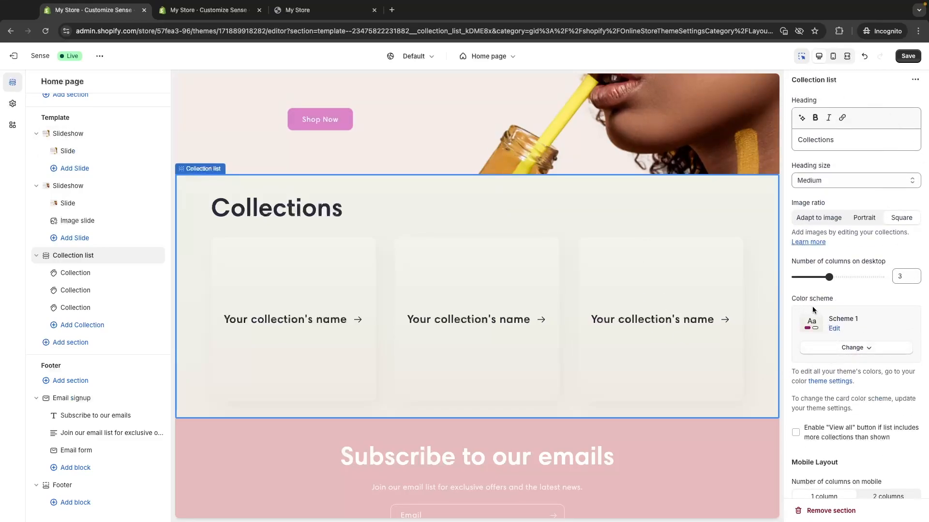
pyautogui.click(852, 347)
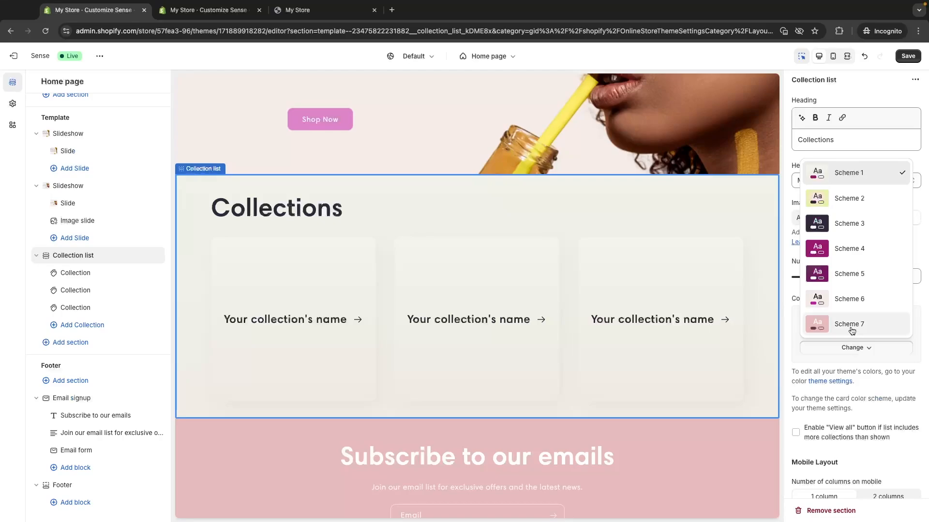
pyautogui.click(850, 300)
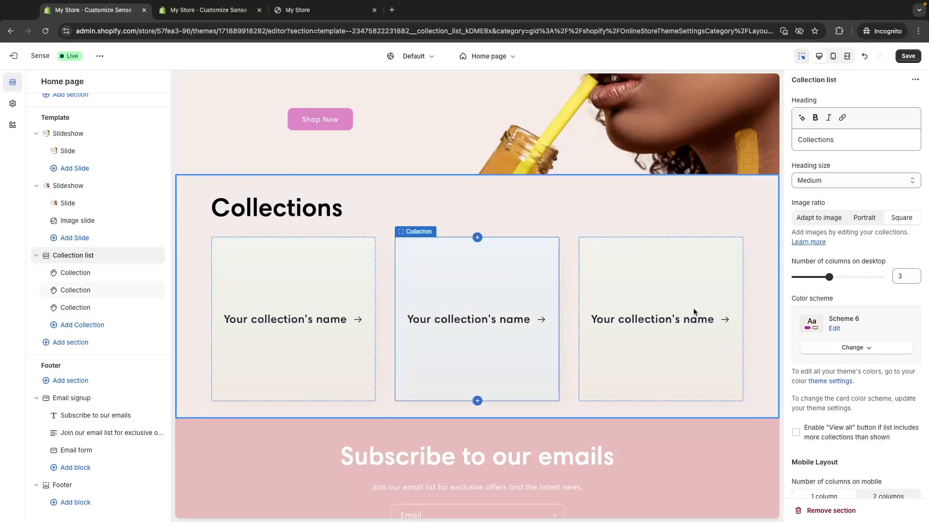
# Set the collection list to 4 columns on desktop and add a fourth collection block
pyautogui.moveTo(792, 264); pyautogui.dragTo(888, 263)
pyautogui.moveTo(830, 277); pyautogui.dragTo(847, 276)
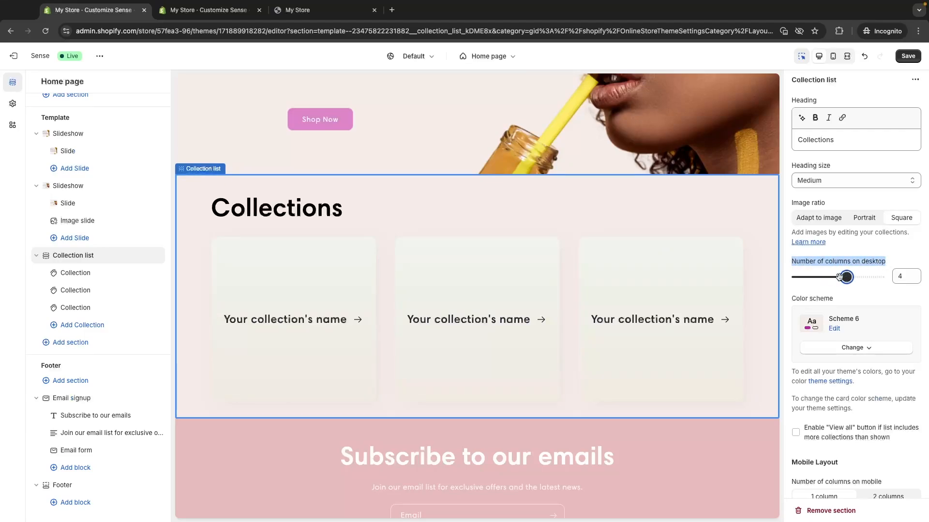
pyautogui.click(865, 293)
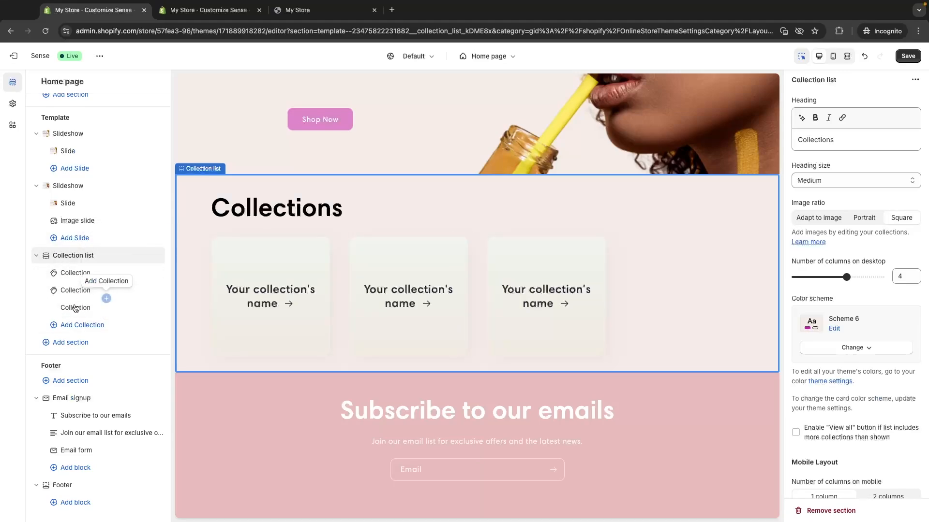
pyautogui.click(82, 325)
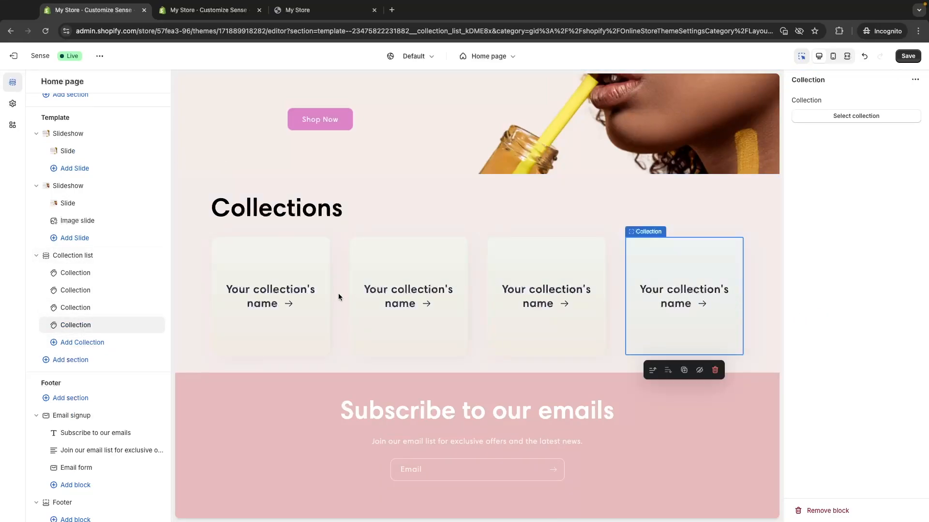
pyautogui.click(257, 272)
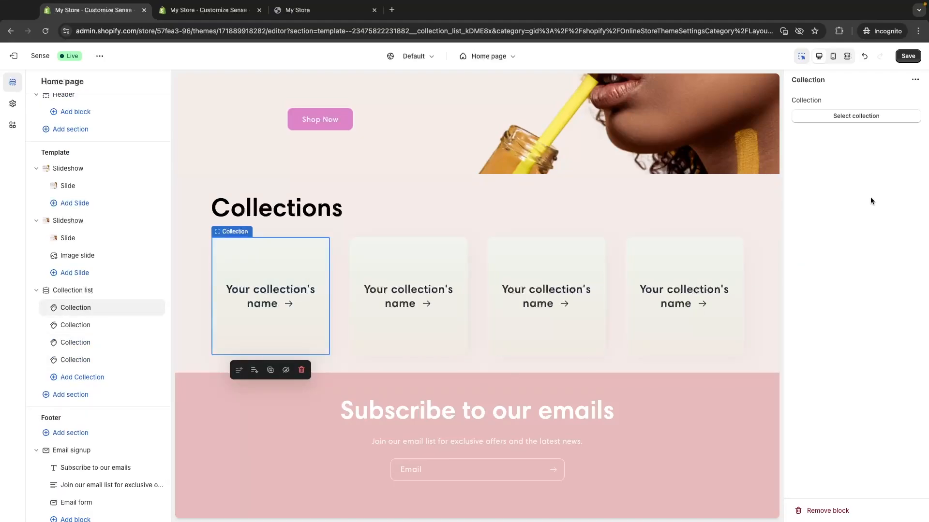
pyautogui.click(877, 122)
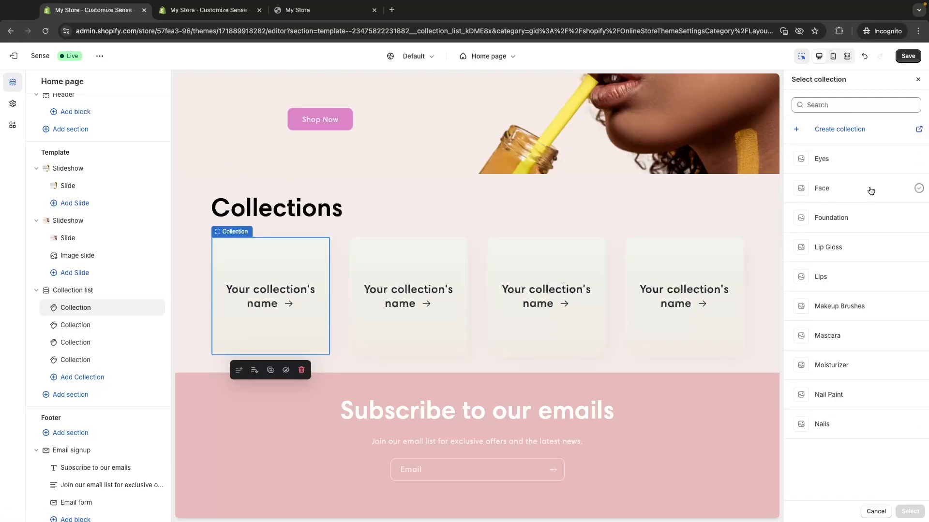
pyautogui.click(845, 159)
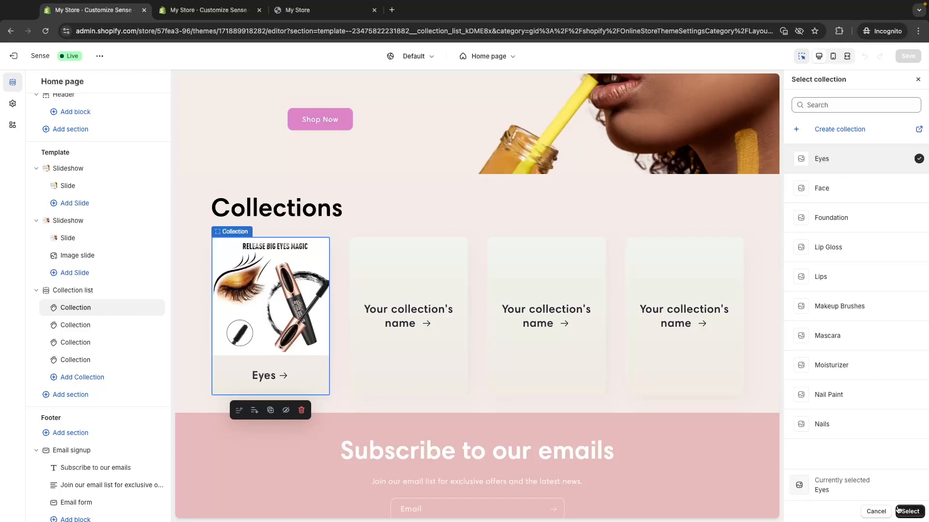
pyautogui.click(405, 313)
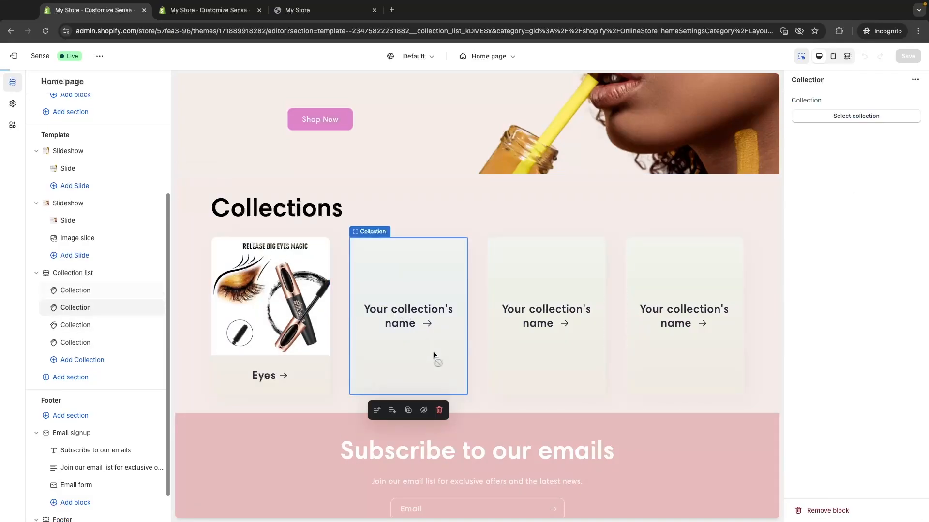
# Assign the Eyes collection to the first card of the collection list
pyautogui.click(312, 317)
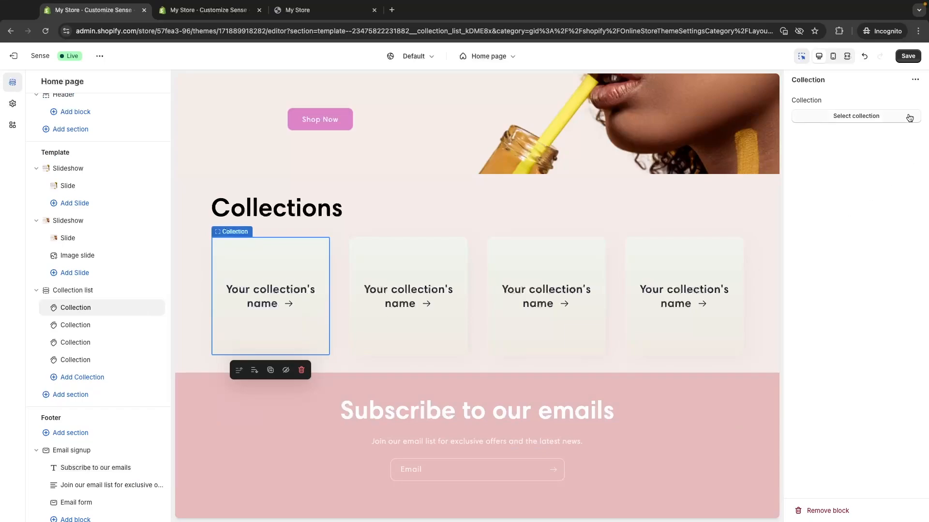
pyautogui.click(856, 115)
pyautogui.click(856, 159)
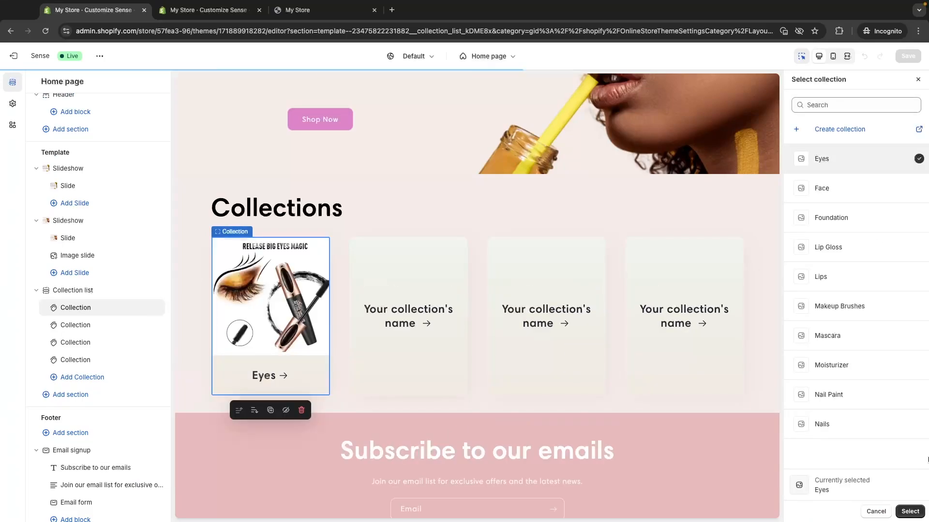
pyautogui.click(910, 511)
# Assign the Face collection to the second card of the collection list
pyautogui.click(407, 278)
pyautogui.click(855, 116)
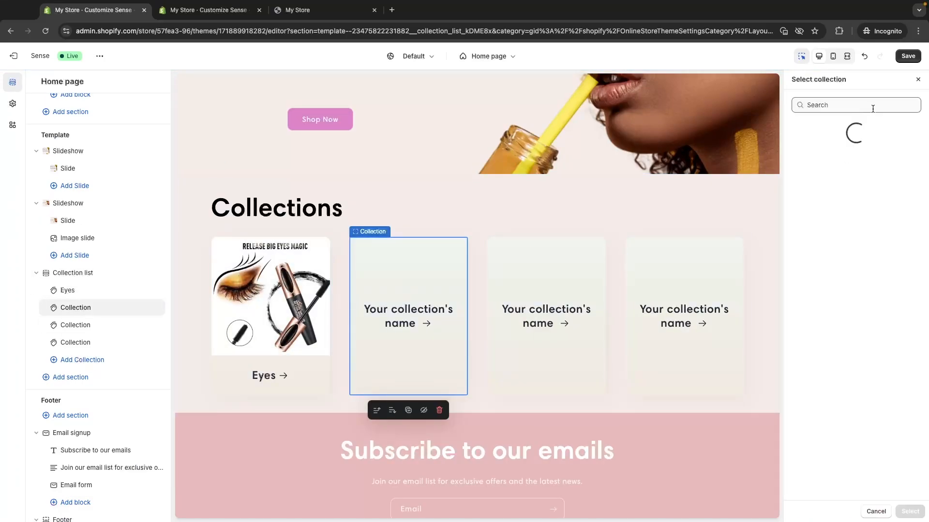
pyautogui.click(821, 190)
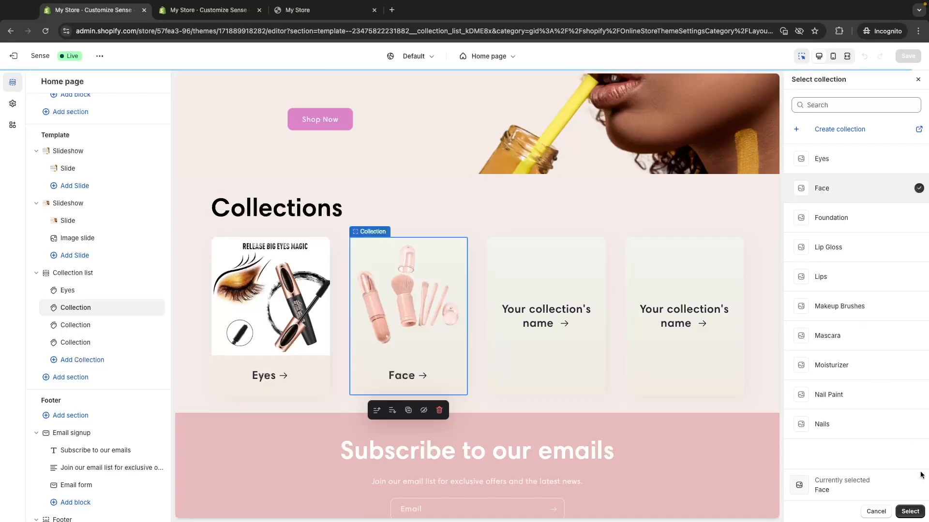
pyautogui.click(904, 508)
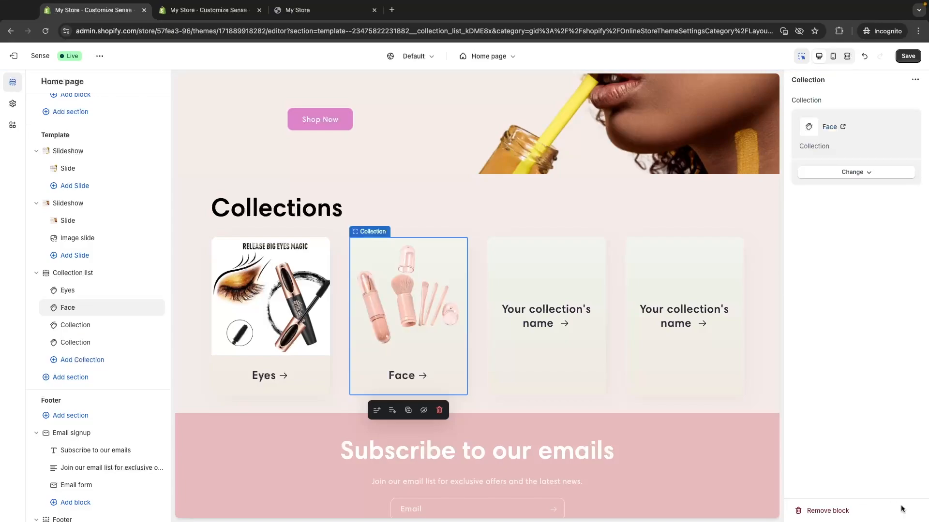
# Assign the Lips collection to the third card of the collection list
pyautogui.click(565, 279)
pyautogui.click(810, 118)
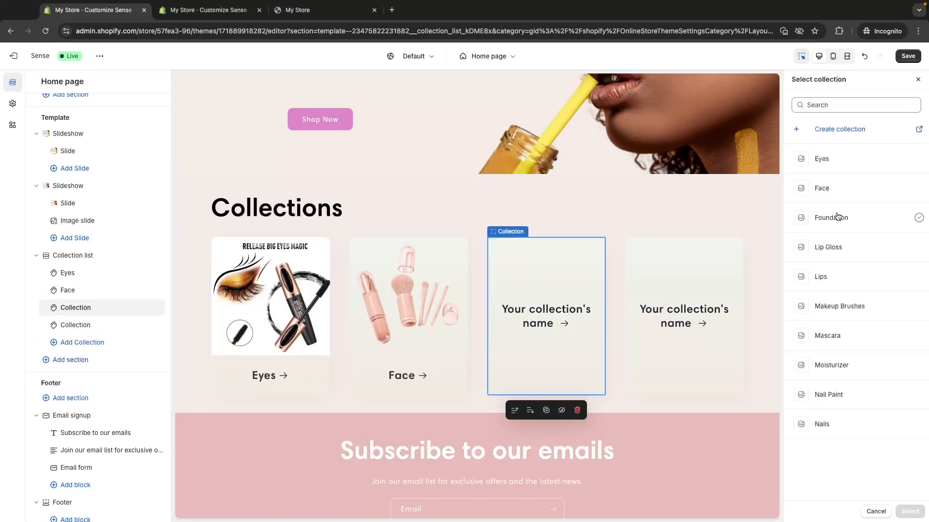
pyautogui.click(826, 276)
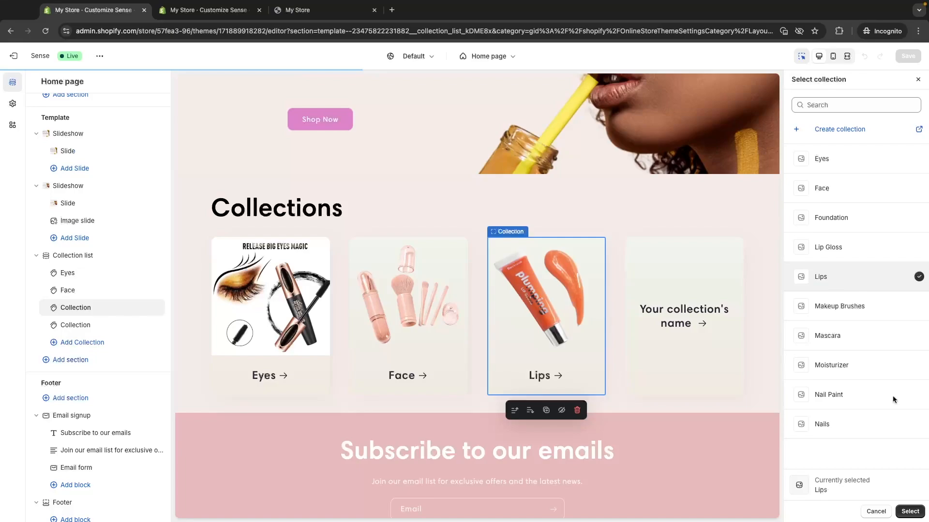
pyautogui.click(909, 511)
# Assign the Nails collection to the fourth card of the collection list
pyautogui.click(726, 333)
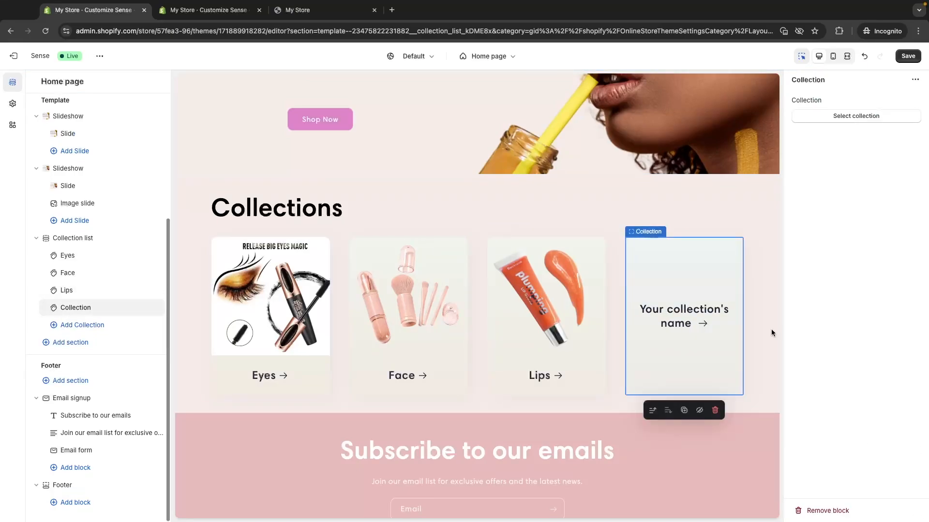
pyautogui.click(868, 116)
pyautogui.click(844, 425)
pyautogui.click(915, 508)
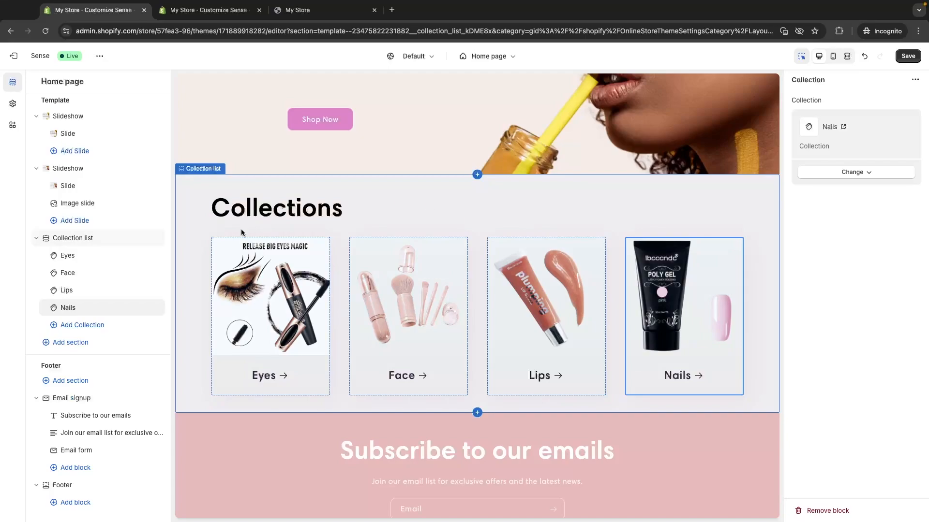
pyautogui.scroll(5, 611, 301)
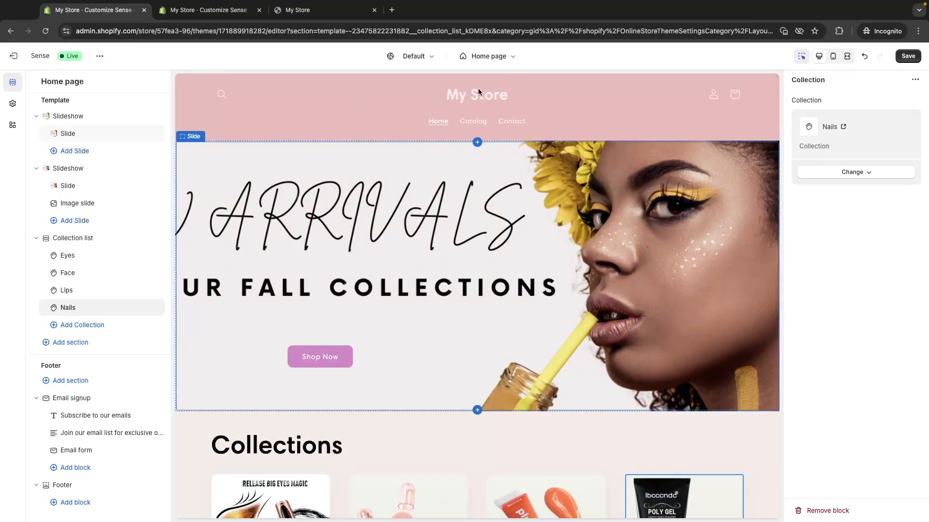
pyautogui.scroll(-2, 431, 226)
pyautogui.scroll(-2, 431, 226)
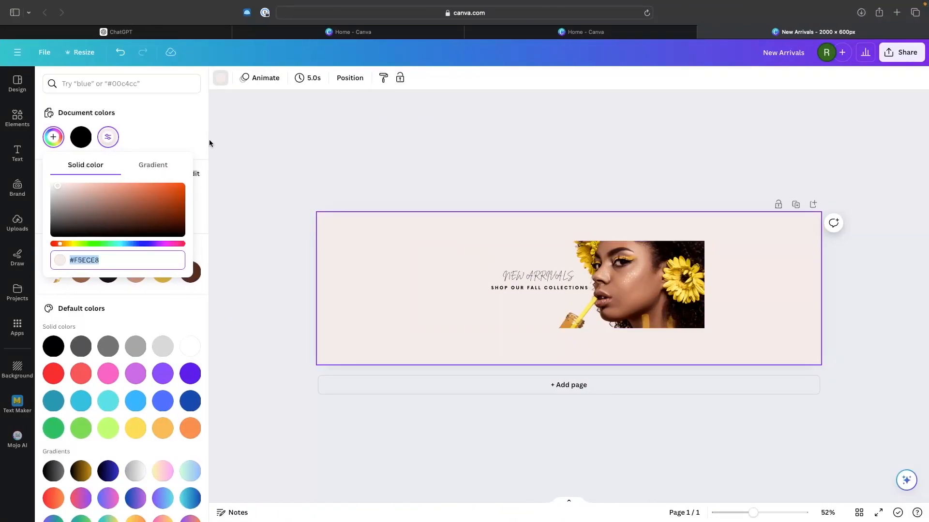
# Switch to Canva and create a new blank Logo design of 500 × 500 px from the home page
pyautogui.click(19, 54)
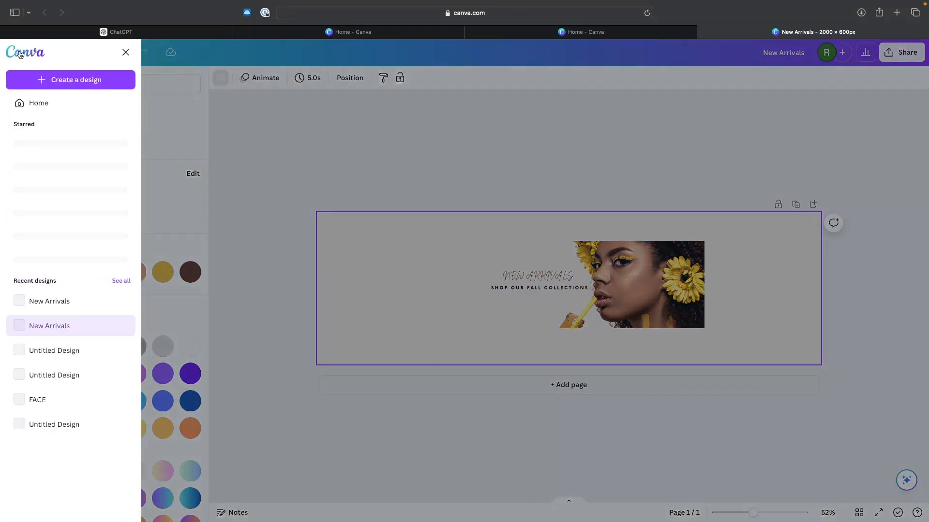
pyautogui.click(34, 104)
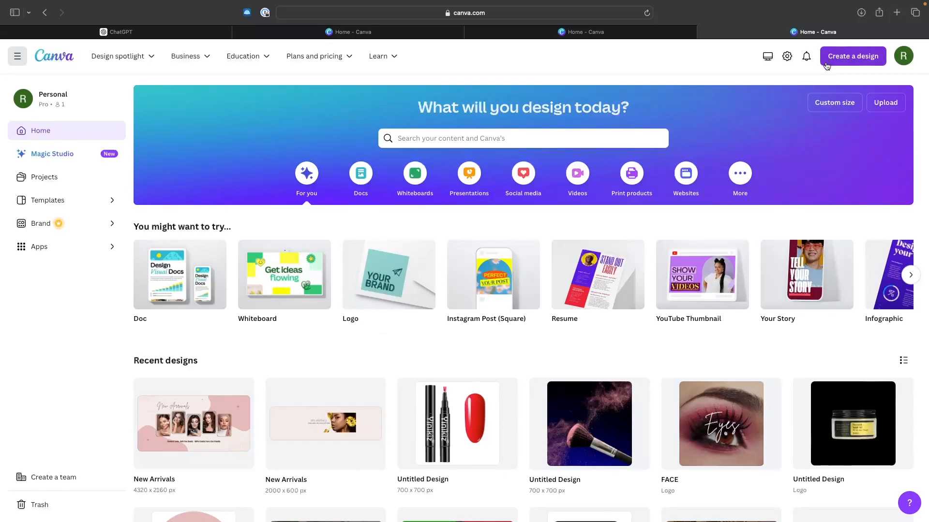
pyautogui.click(869, 62)
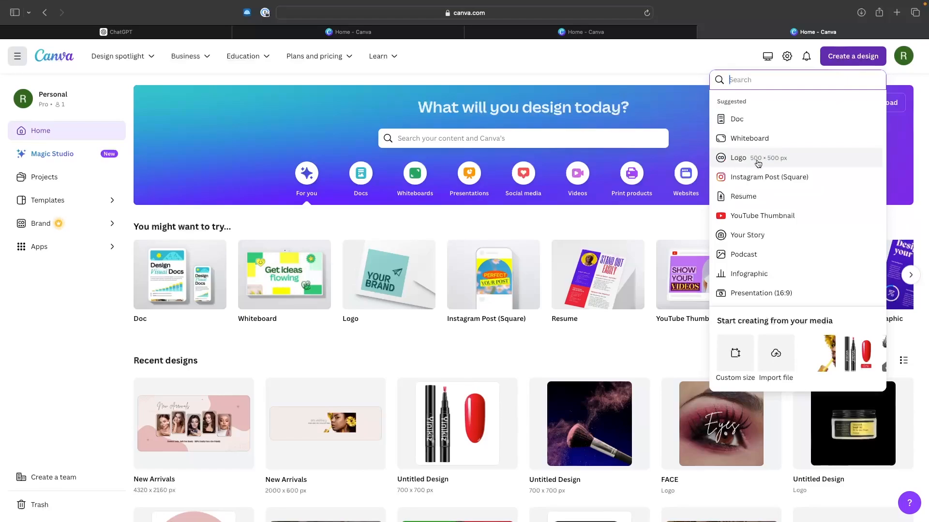
pyautogui.click(773, 163)
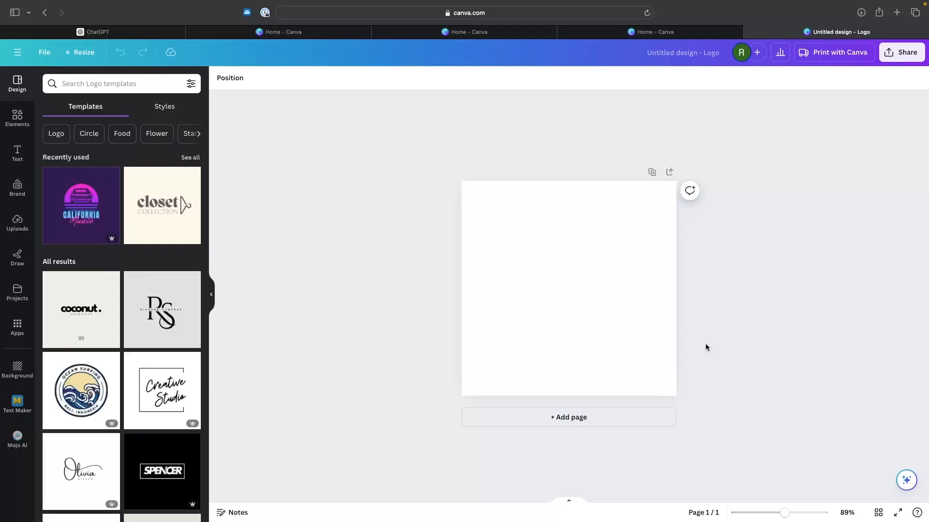
# Search the design elements for "lips" and narrow the results to photos
pyautogui.click(17, 124)
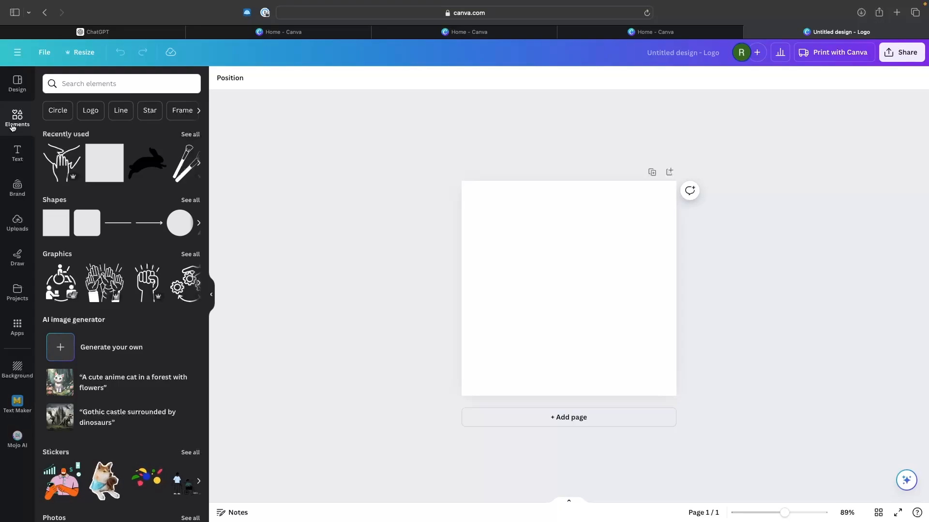
pyautogui.click(84, 84)
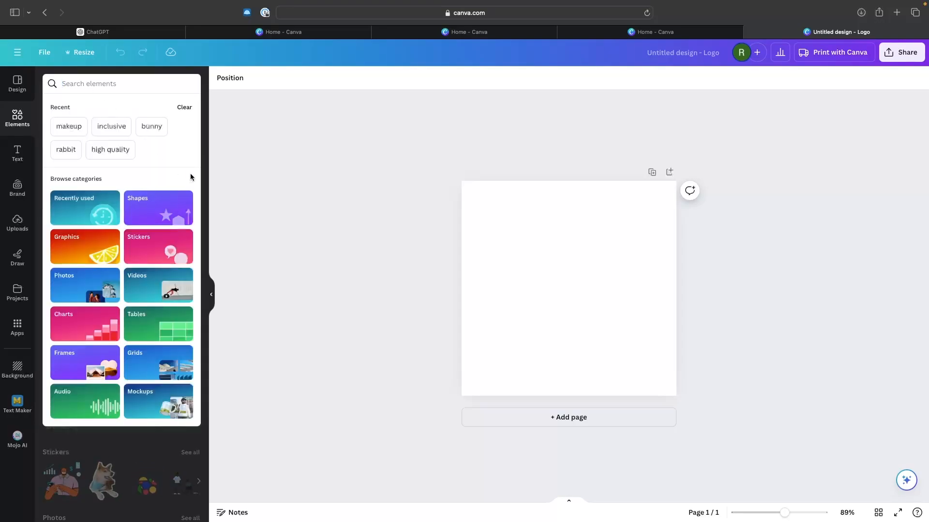
pyautogui.write('lips')
pyautogui.press('Return')
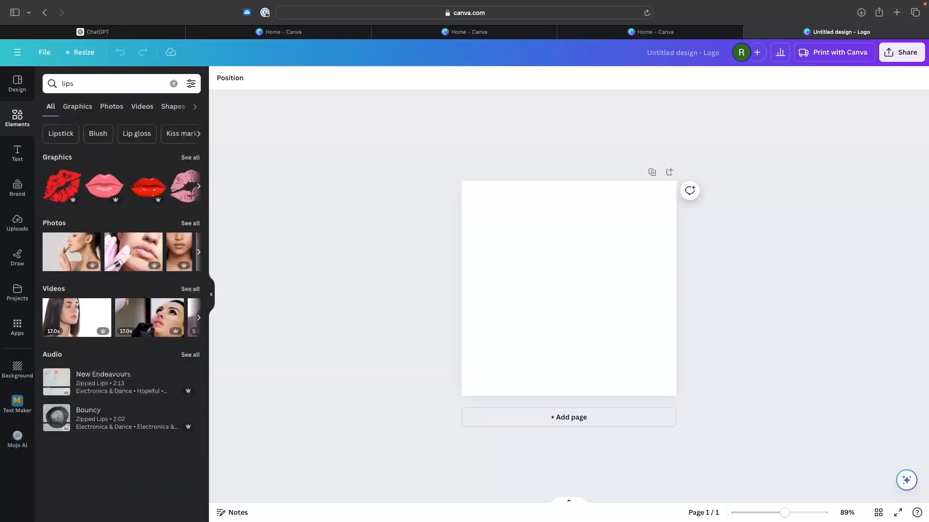
pyautogui.click(112, 108)
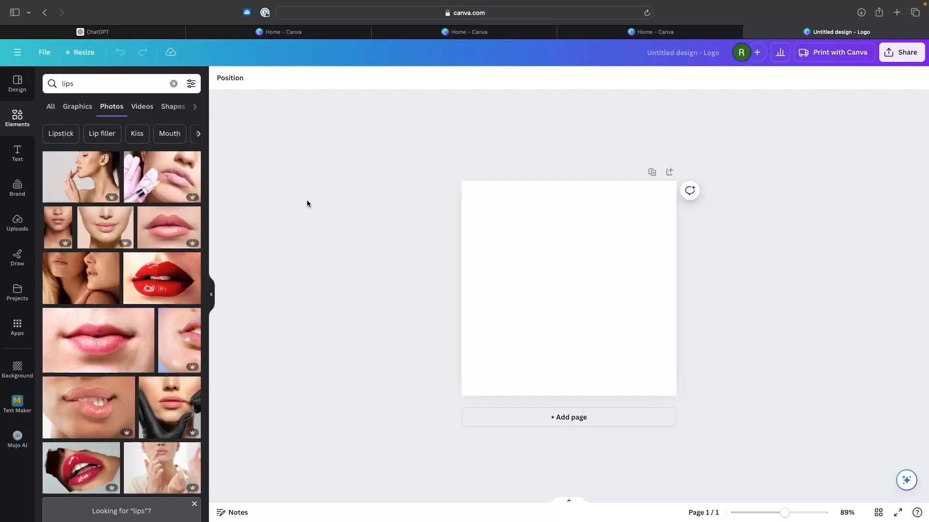
pyautogui.click(153, 274)
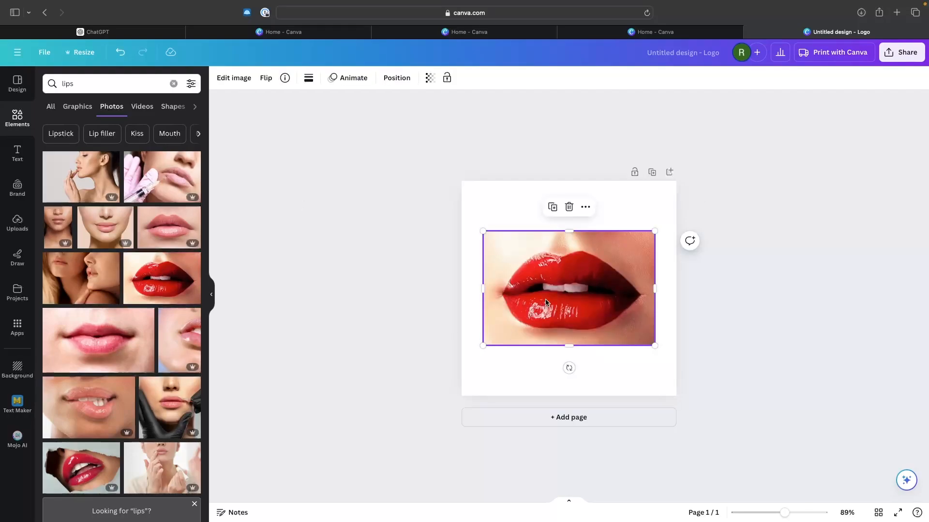
pyautogui.moveTo(546, 303); pyautogui.dragTo(523, 253)
pyautogui.moveTo(633, 295); pyautogui.dragTo(673, 327)
pyautogui.moveTo(600, 323); pyautogui.dragTo(601, 402)
pyautogui.press('Delete')
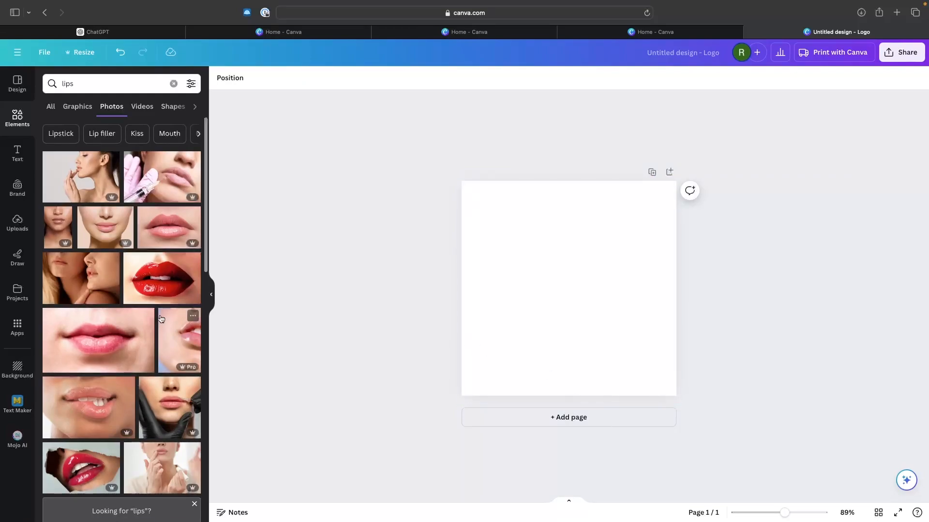
# Add the stock photo of a lower face with red lips and enlarge it to fill the whole page
pyautogui.scroll(-15, 161, 318)
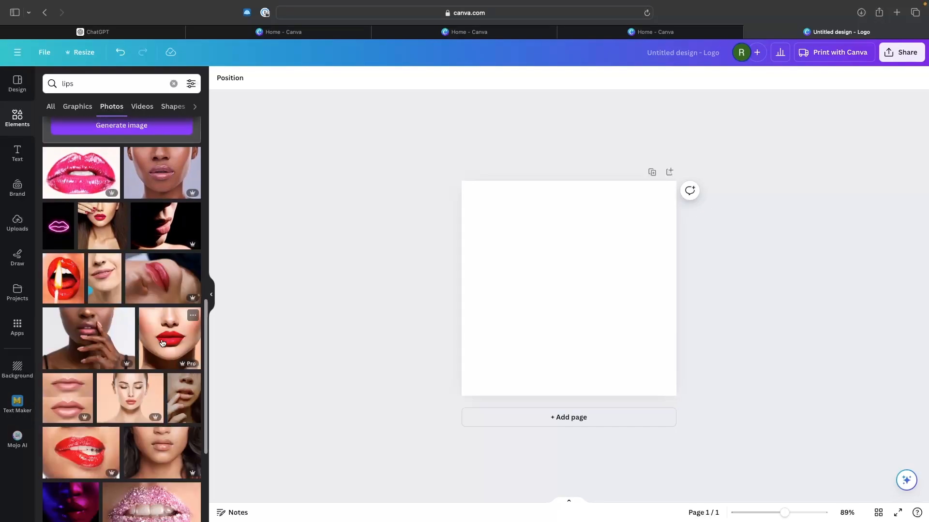
pyautogui.click(180, 337)
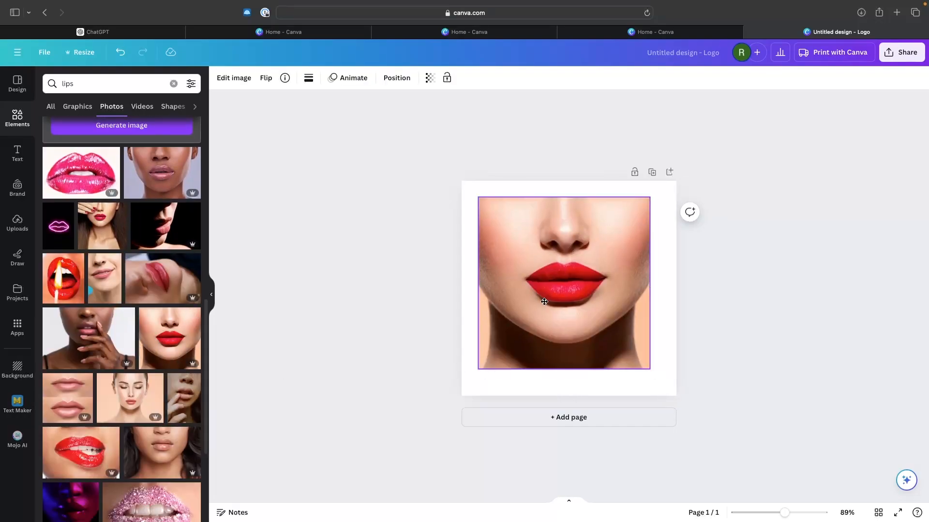
pyautogui.moveTo(544, 301); pyautogui.dragTo(528, 286)
pyautogui.moveTo(632, 355); pyautogui.dragTo(668, 405)
pyautogui.click(786, 370)
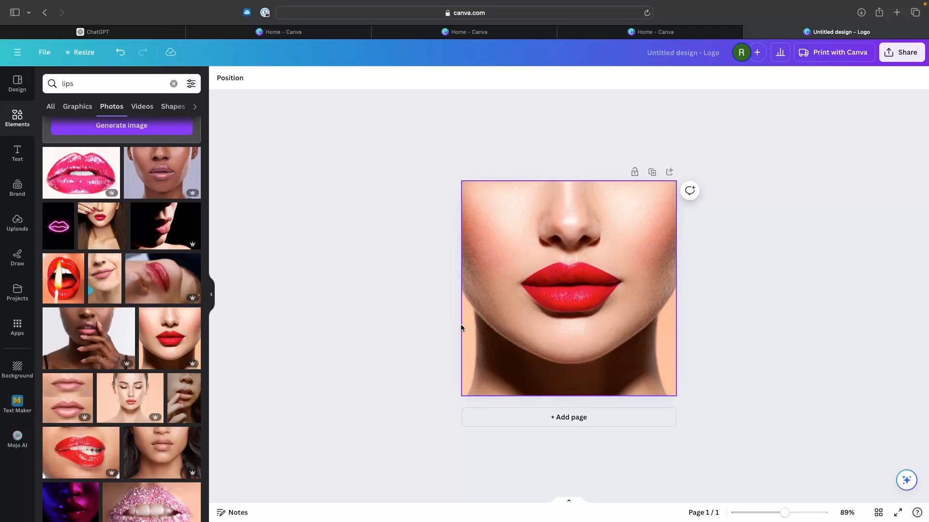
# Remove the background from the red-lips face photo
pyautogui.click(586, 277)
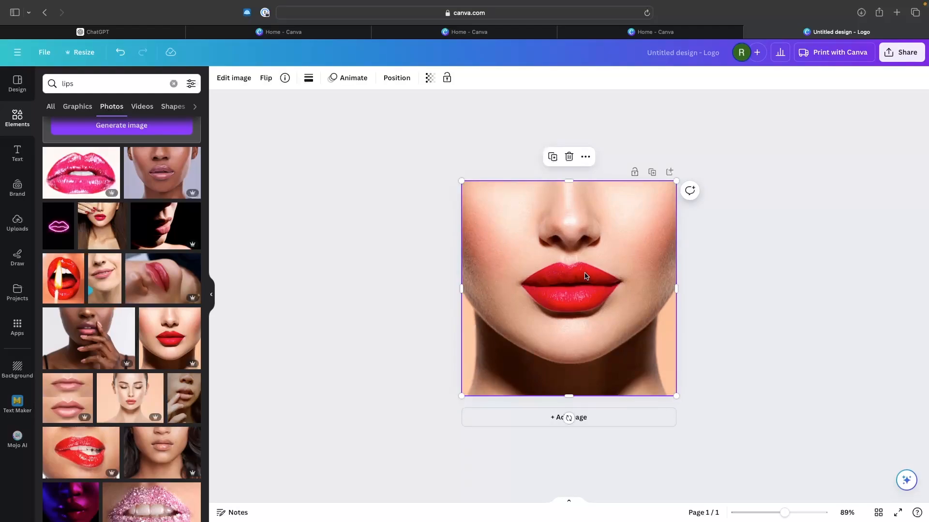
pyautogui.click(233, 78)
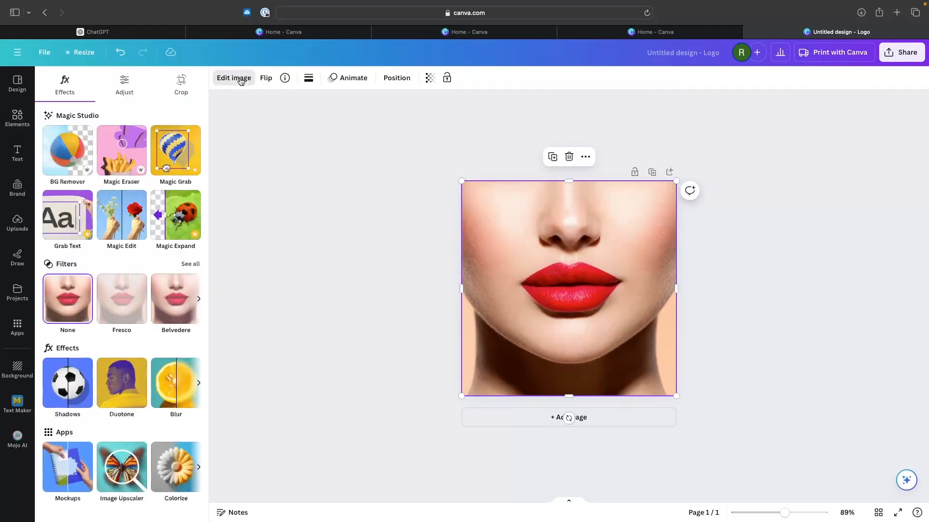
pyautogui.click(68, 151)
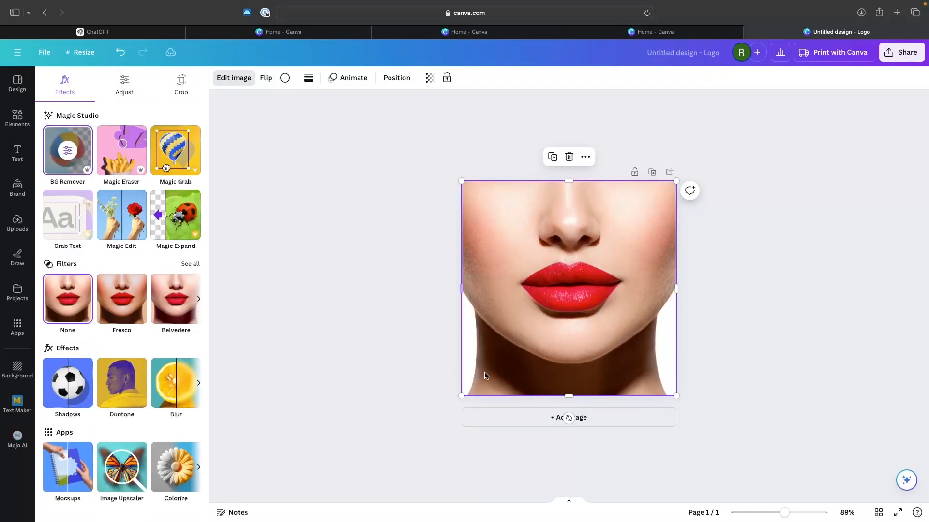
pyautogui.click(705, 308)
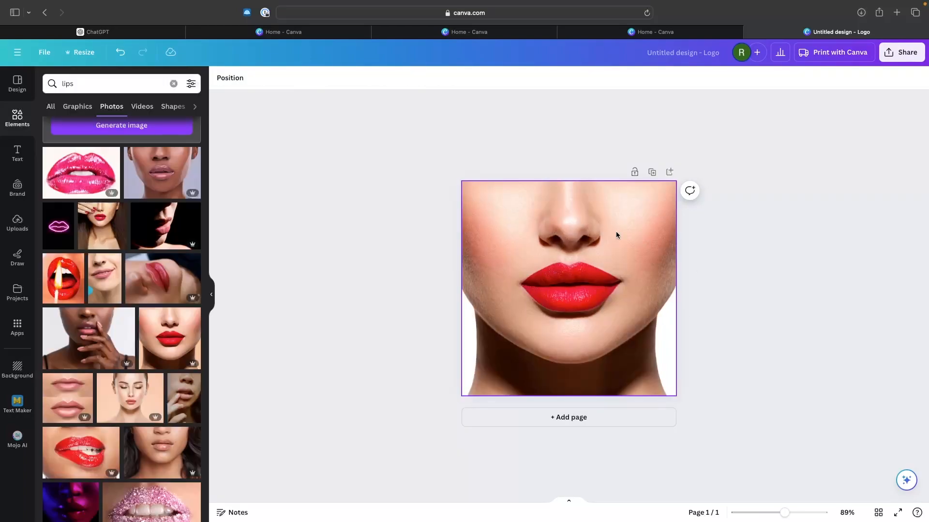
# Shift the face photo sideways, partly off the page, and select the exposed page background
pyautogui.click(512, 259)
pyautogui.moveTo(501, 253); pyautogui.dragTo(596, 249)
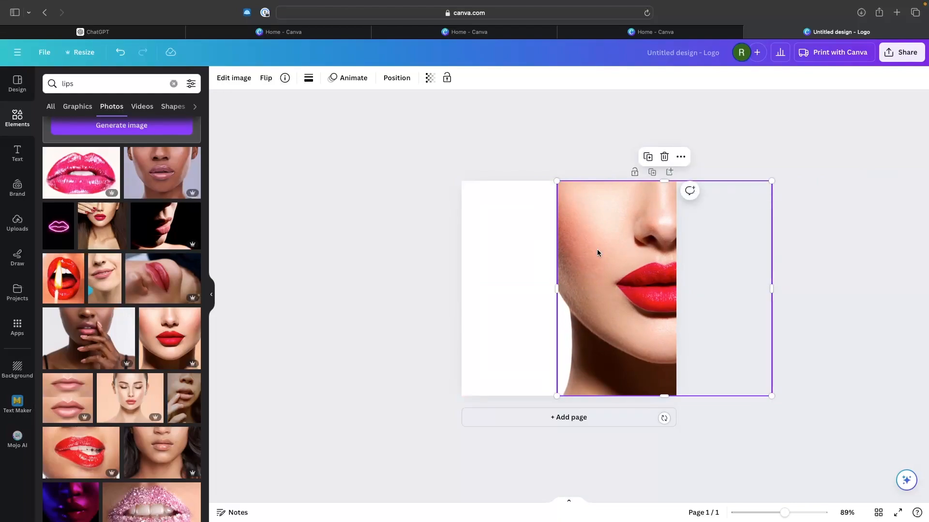
pyautogui.click(495, 208)
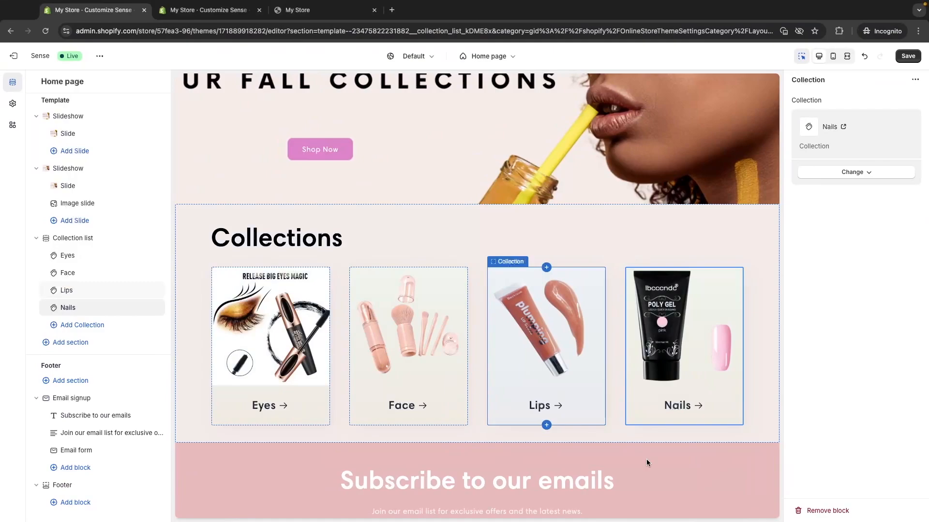
# Switch to the Shopify theme editor and copy the background colour code #E7BBBA from colour Scheme 7
pyautogui.scroll(-3, 647, 462)
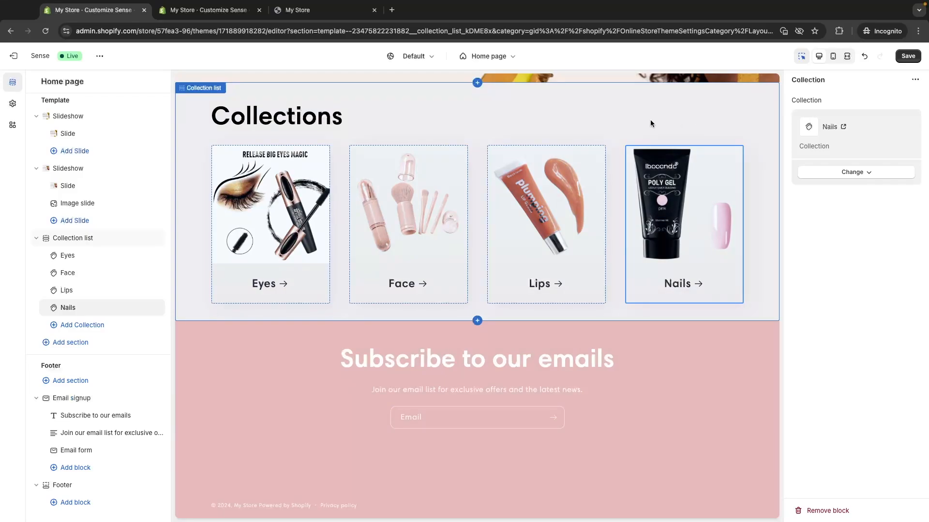
pyautogui.click(13, 104)
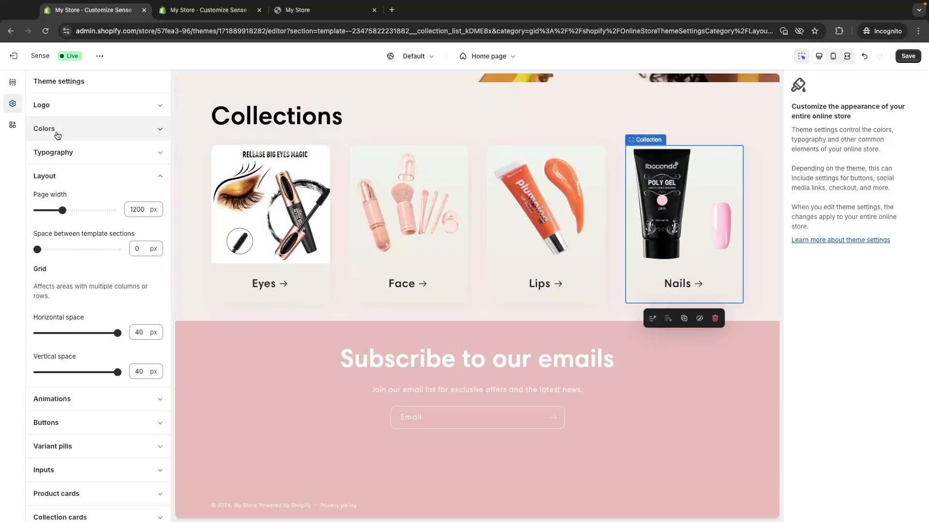
pyautogui.click(59, 135)
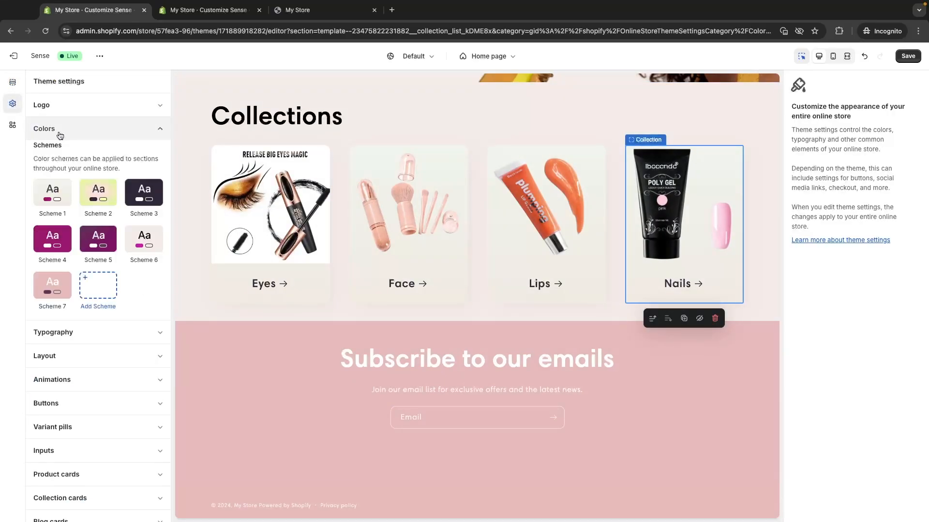
pyautogui.click(53, 282)
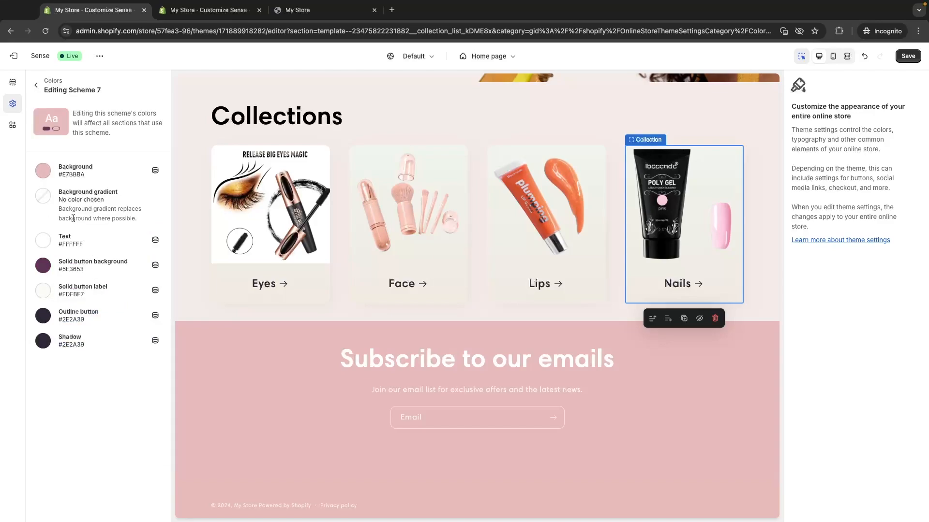
pyautogui.moveTo(86, 176); pyautogui.dragTo(66, 179)
pyautogui.press('super+c')
pyautogui.click(65, 179)
# Switch back to Canva and set the page background to the copied Scheme 7 pink
pyautogui.hotkey('ctrl', 'Right')
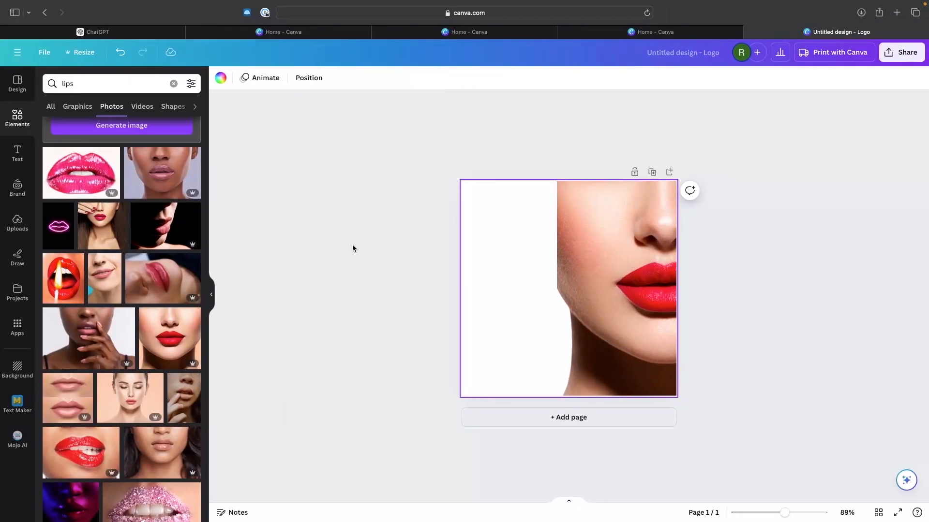
pyautogui.click(221, 79)
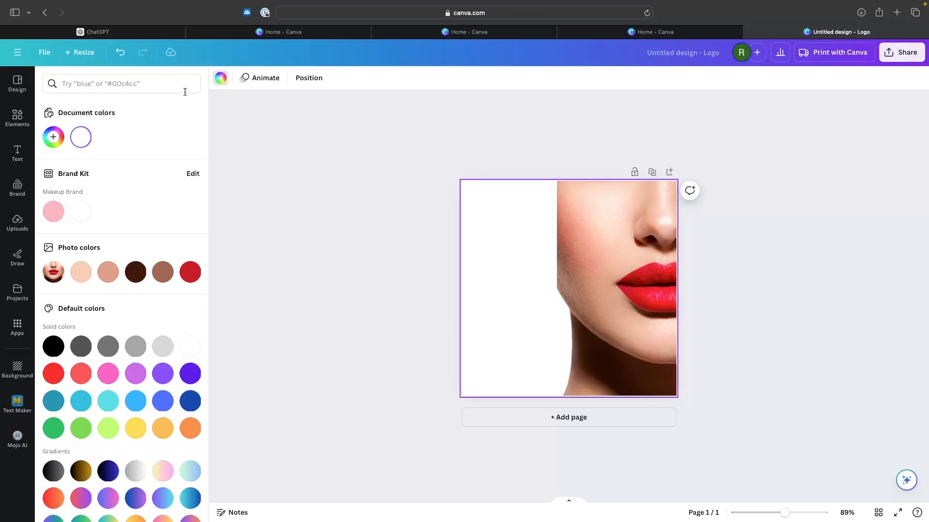
pyautogui.click(52, 138)
pyautogui.press('super+v')
pyautogui.click(562, 303)
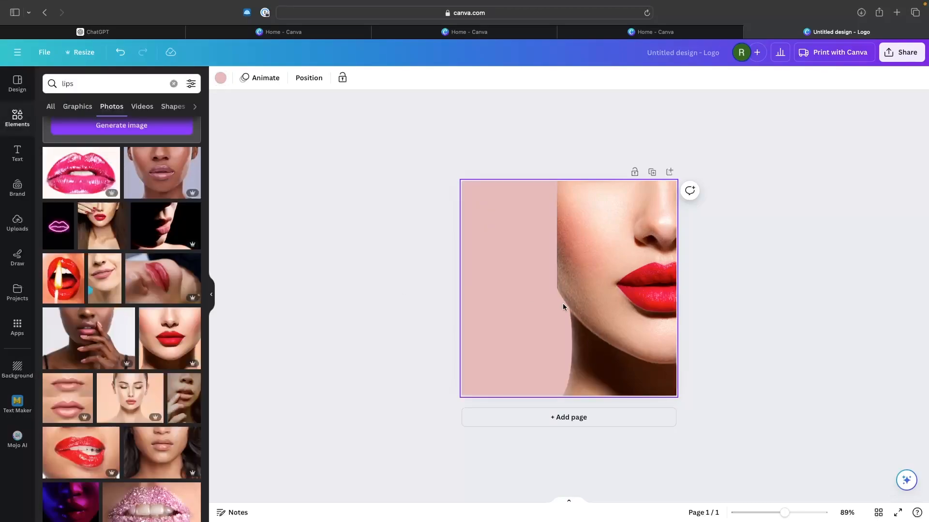
# Move the face photo back so that it covers the whole page over the pink background
pyautogui.moveTo(614, 291); pyautogui.dragTo(527, 293)
pyautogui.click(756, 309)
pyautogui.scroll(-3, 756, 309)
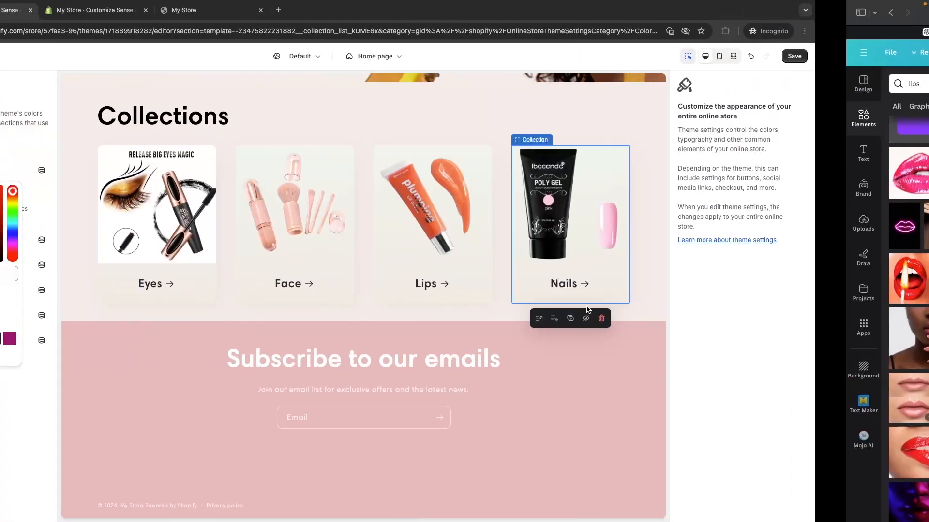
pyautogui.scroll(5, 579, 254)
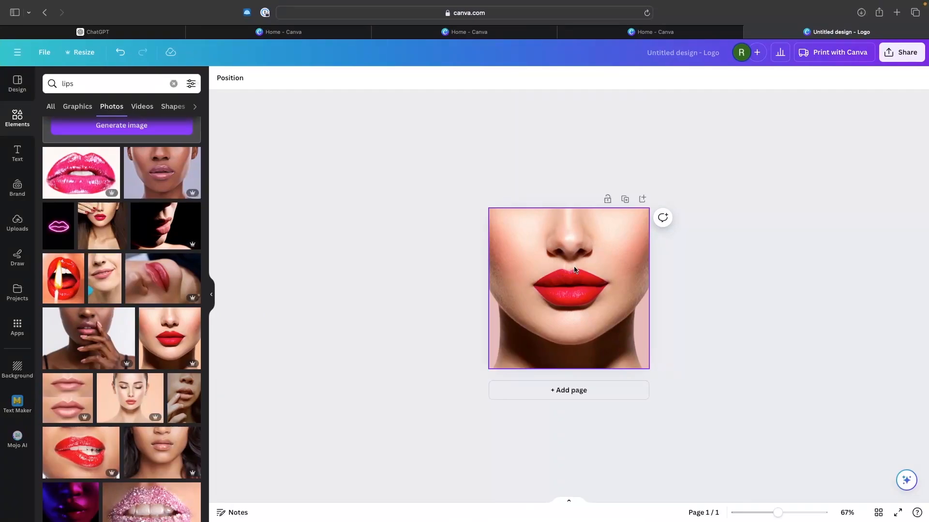
# Add a heading reading "Lips" over the face photo
pyautogui.click(17, 156)
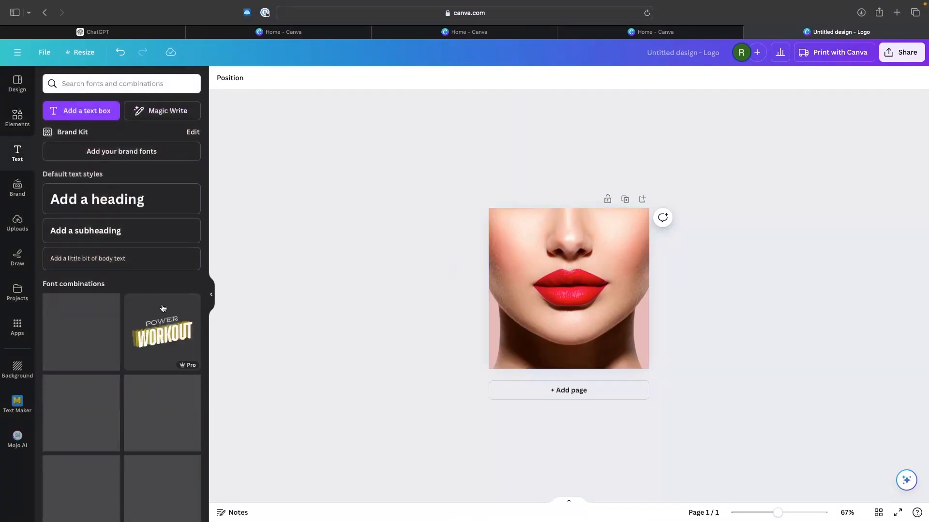
pyautogui.click(105, 204)
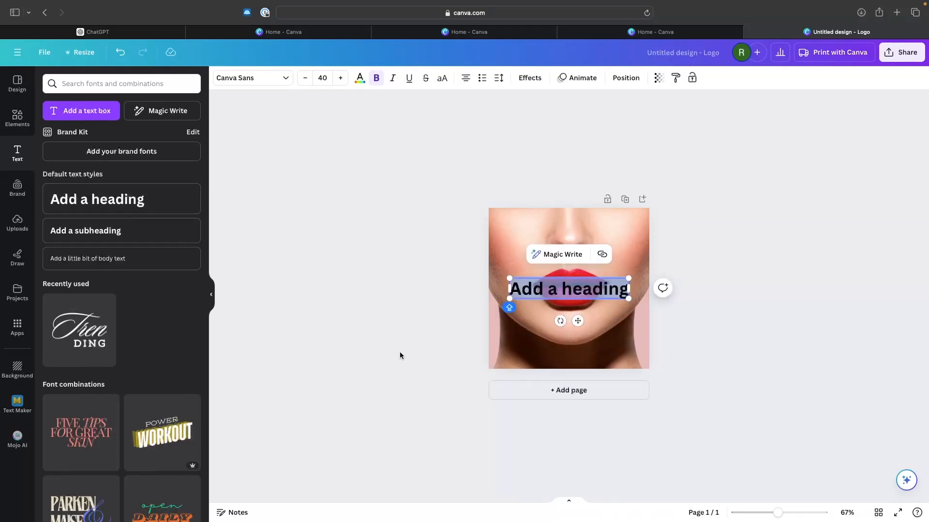
pyautogui.write('Lipss')
pyautogui.press('BackSpace')
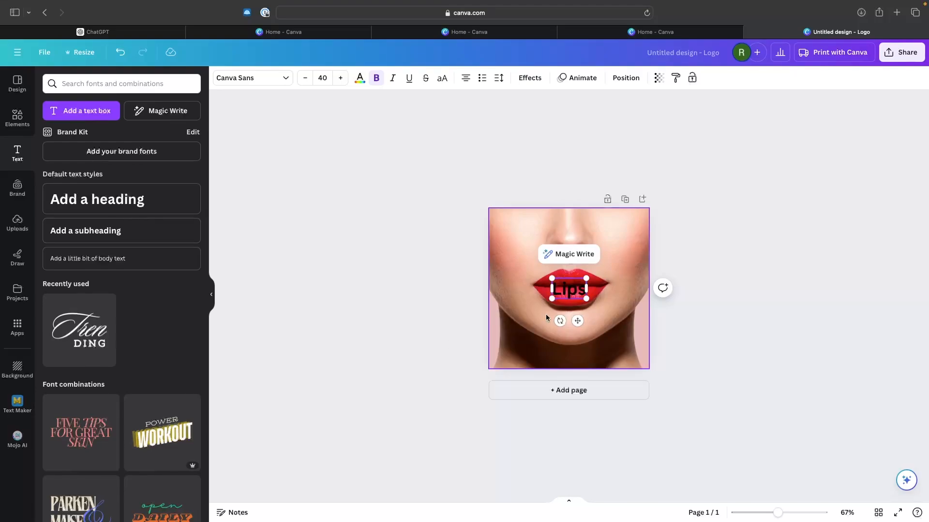
# Change the font of the "Lips" heading to Brittany
pyautogui.doubleClick(561, 290)
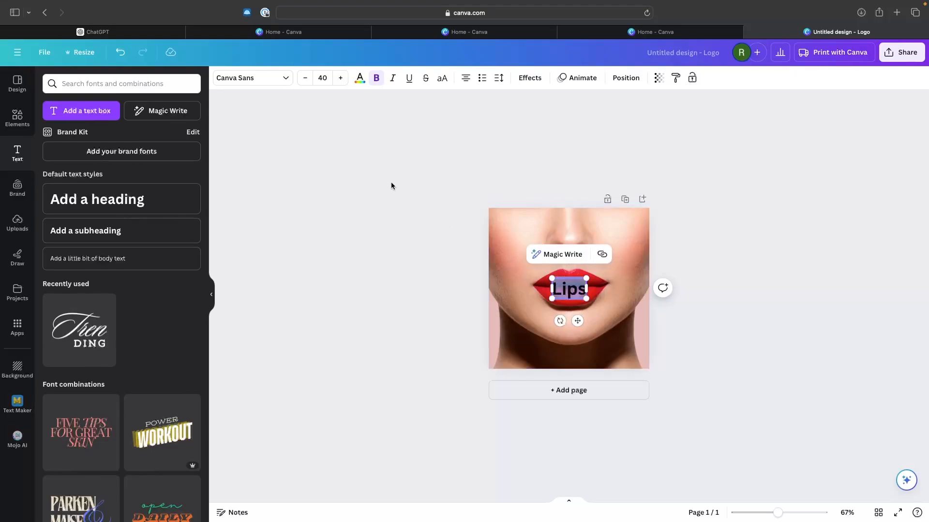
pyautogui.click(252, 79)
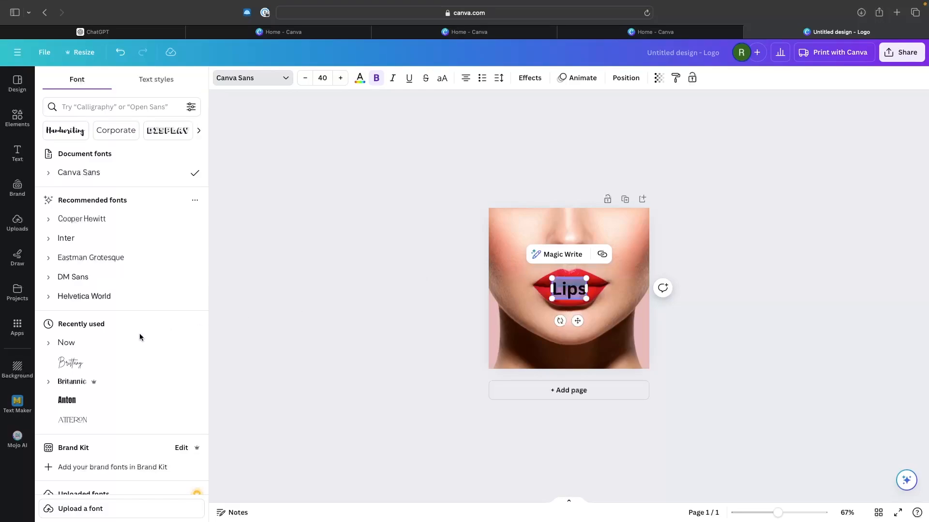
pyautogui.click(71, 369)
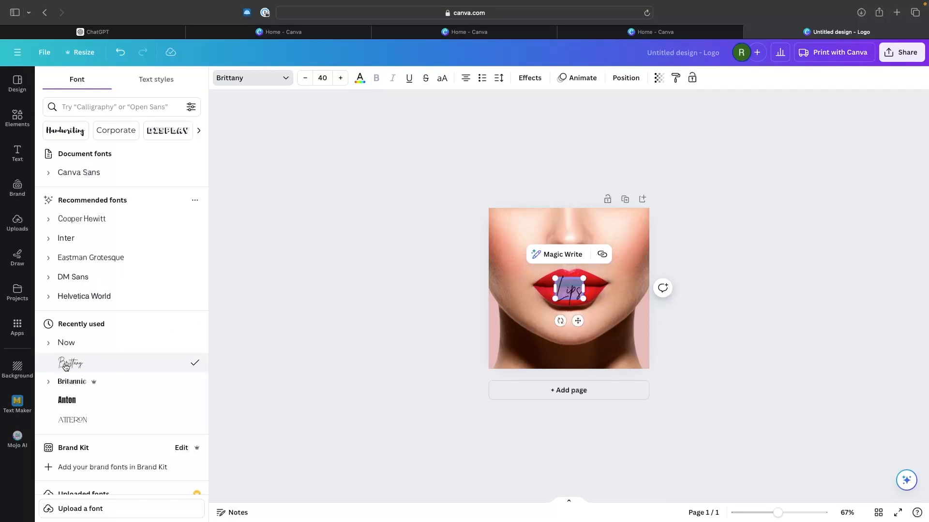
pyautogui.click(435, 382)
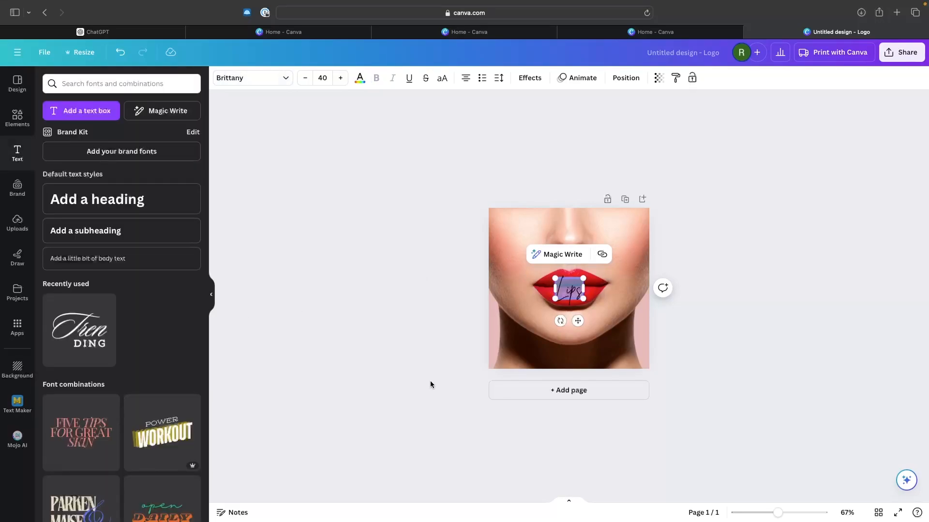
# Recolour the "Lips" heading with the white from the Makeup Brand kit
pyautogui.click(575, 290)
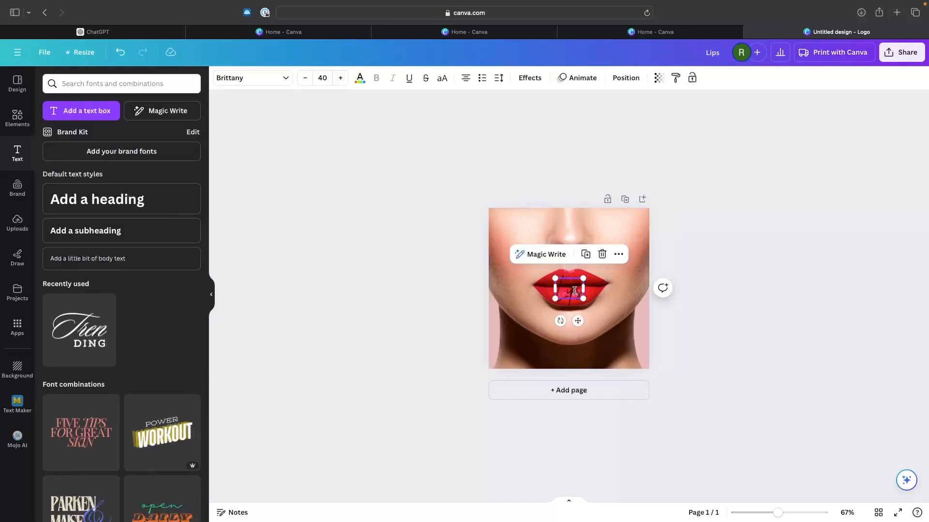
pyautogui.doubleClick(572, 290)
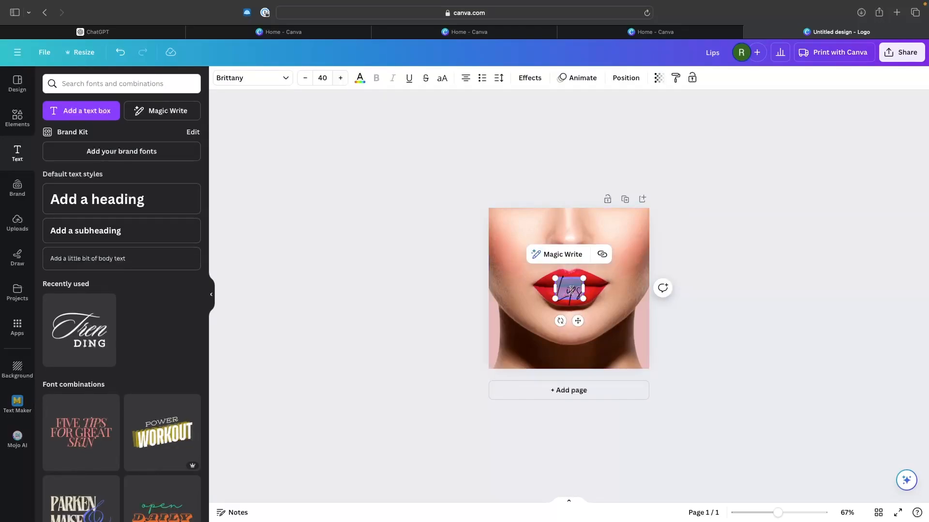
pyautogui.click(360, 79)
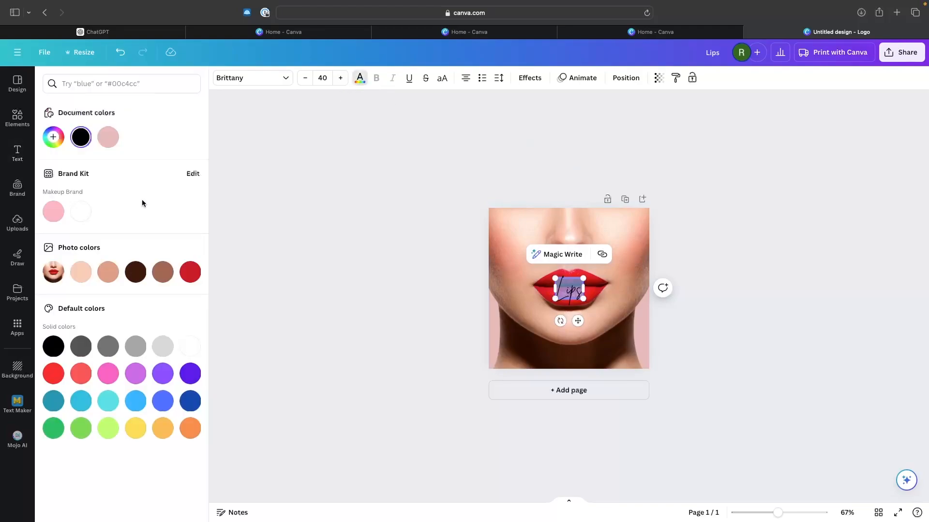
pyautogui.click(84, 213)
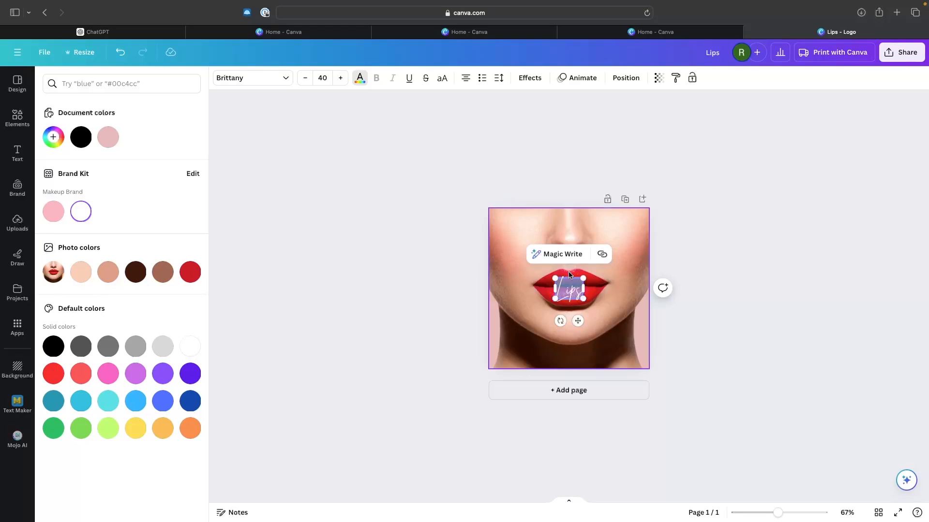
# Enlarge the "Lips" heading to a font size of about 114 and centre it over the face photo
pyautogui.moveTo(583, 279); pyautogui.dragTo(667, 239)
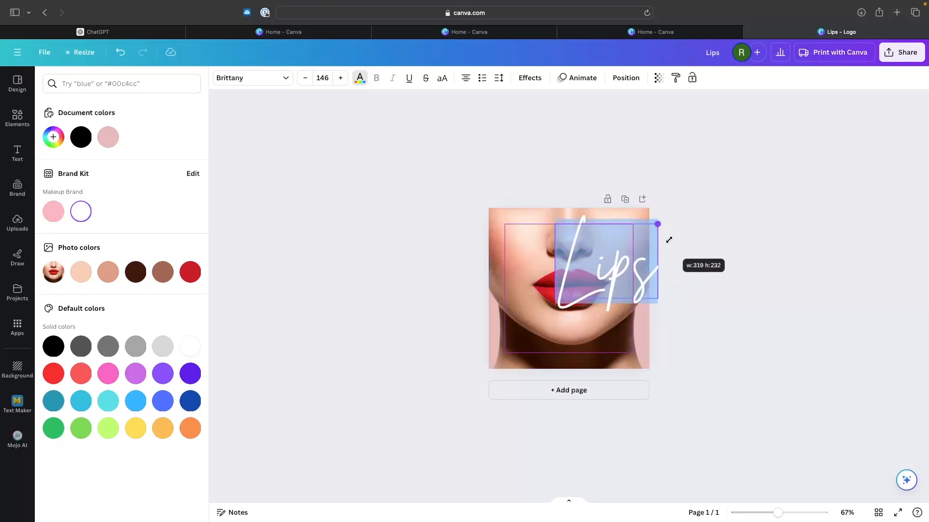
pyautogui.click(730, 245)
pyautogui.moveTo(606, 259); pyautogui.dragTo(568, 279)
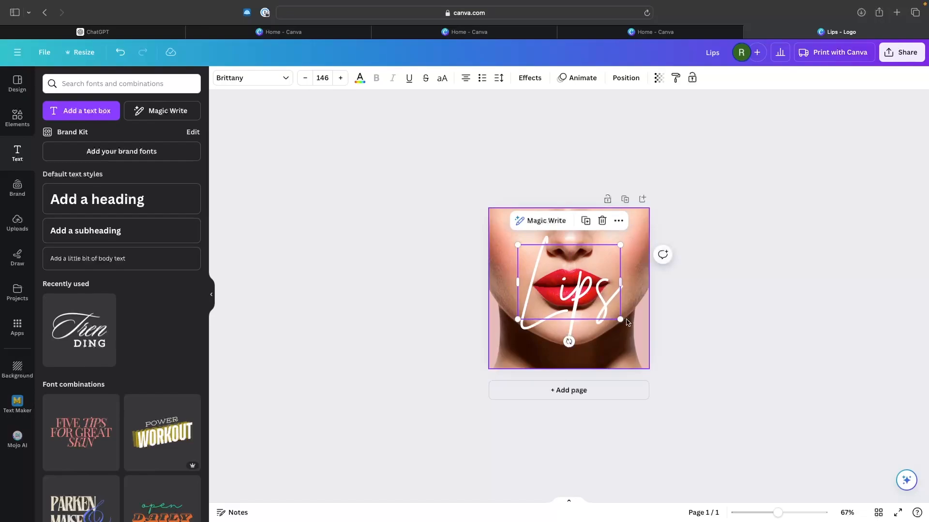
pyautogui.moveTo(620, 319); pyautogui.dragTo(580, 298)
pyautogui.click(730, 299)
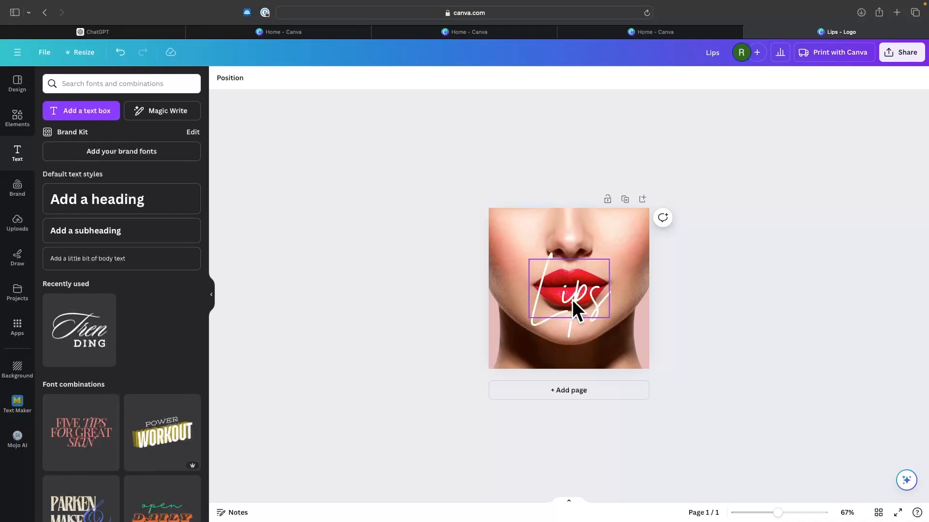
# Search the element graphics for "square" and add the solid white square to the page
pyautogui.click(21, 123)
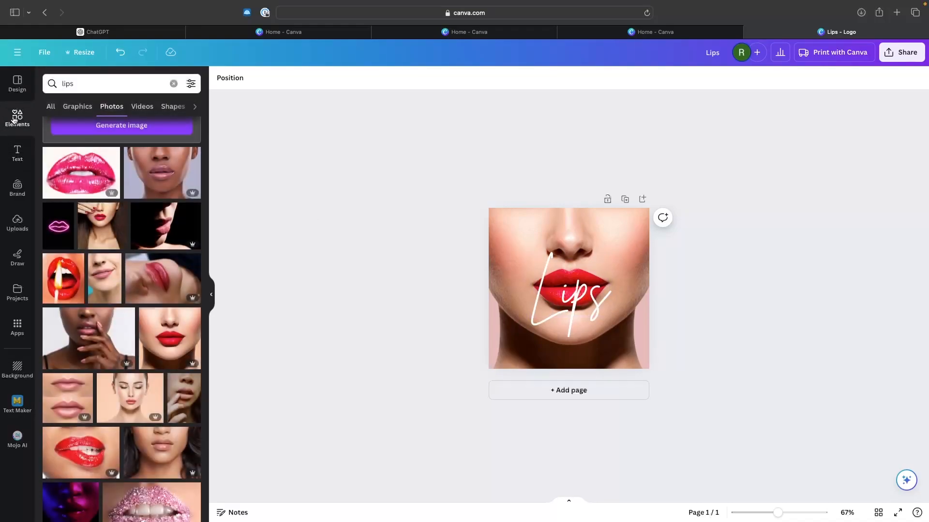
pyautogui.click(55, 87)
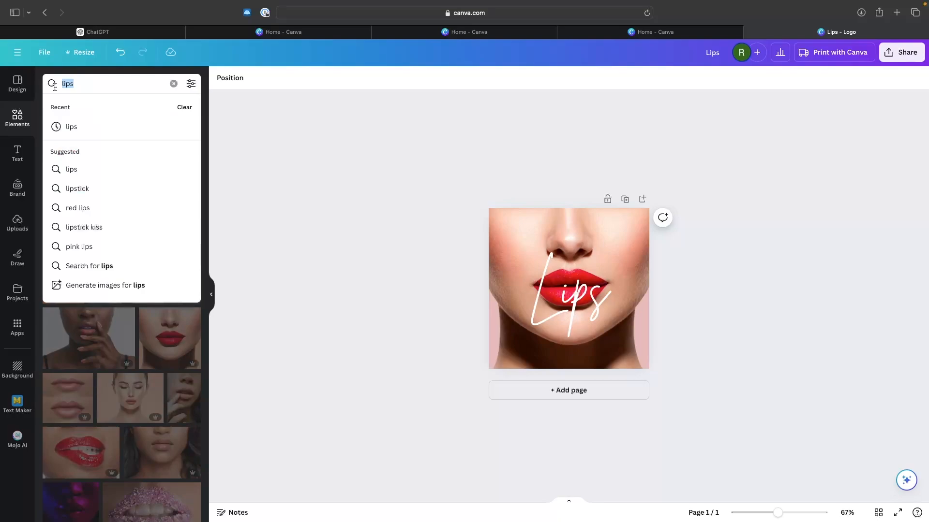
pyautogui.write('square')
pyautogui.press('Return')
pyautogui.click(83, 110)
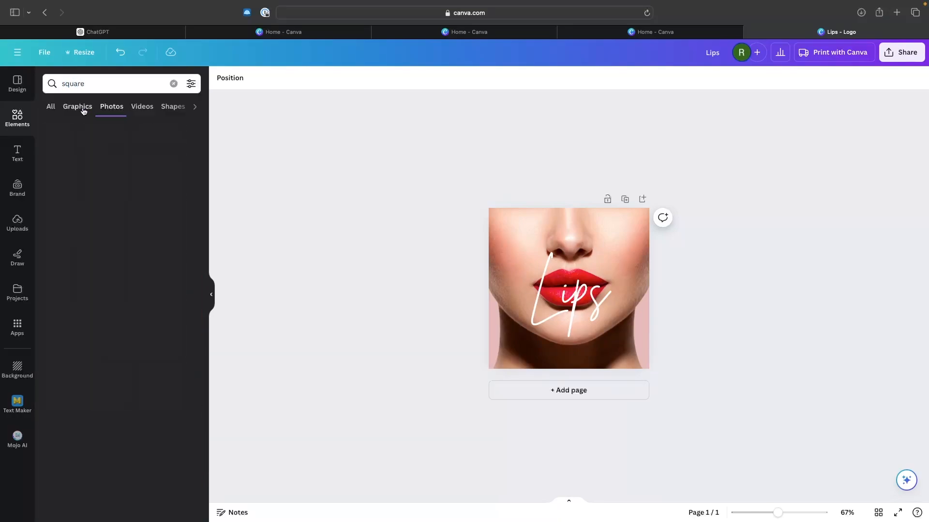
pyautogui.click(109, 105)
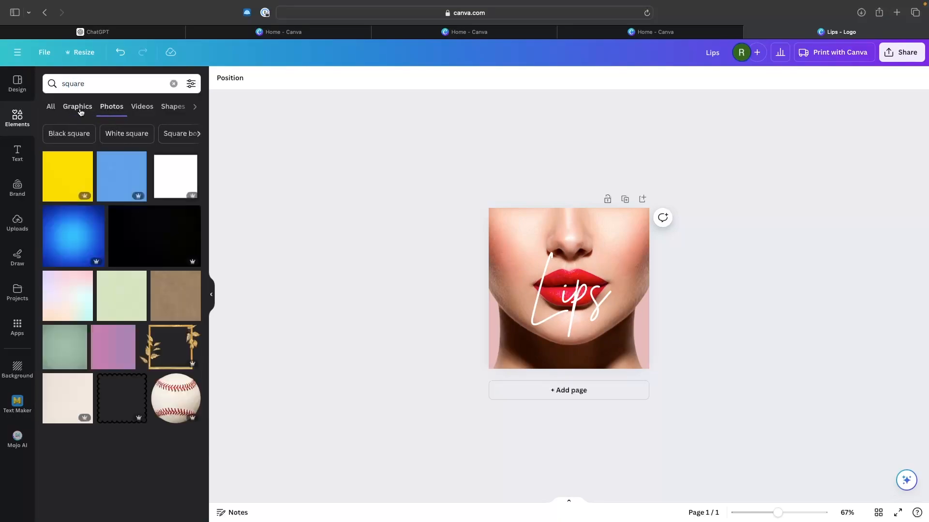
pyautogui.click(79, 108)
pyautogui.click(170, 173)
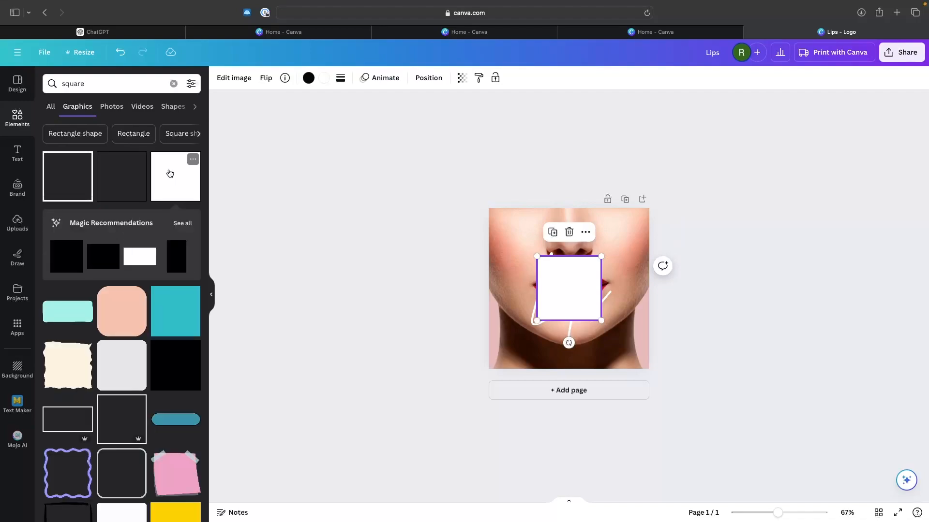
# Recolour the square black and enlarge it to 500 by 500 px so that it covers the whole page
pyautogui.click(308, 78)
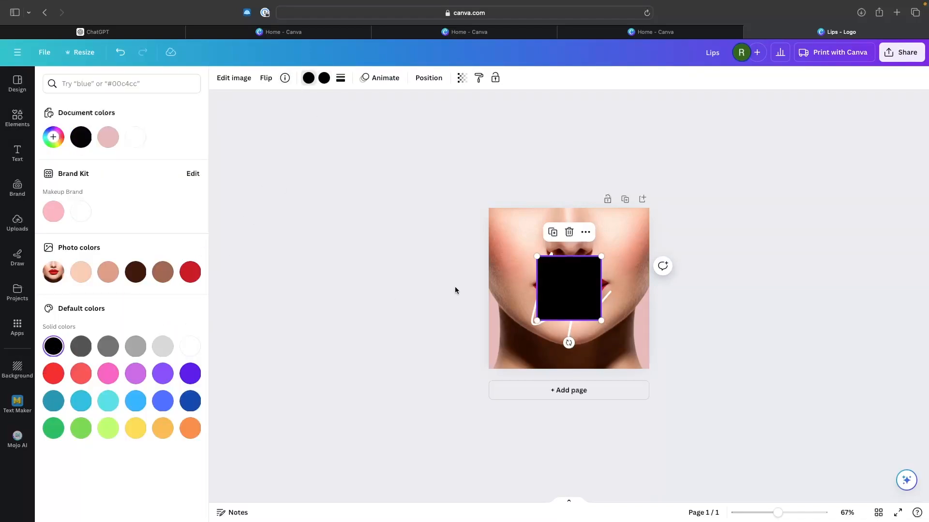
pyautogui.moveTo(537, 256); pyautogui.dragTo(489, 208)
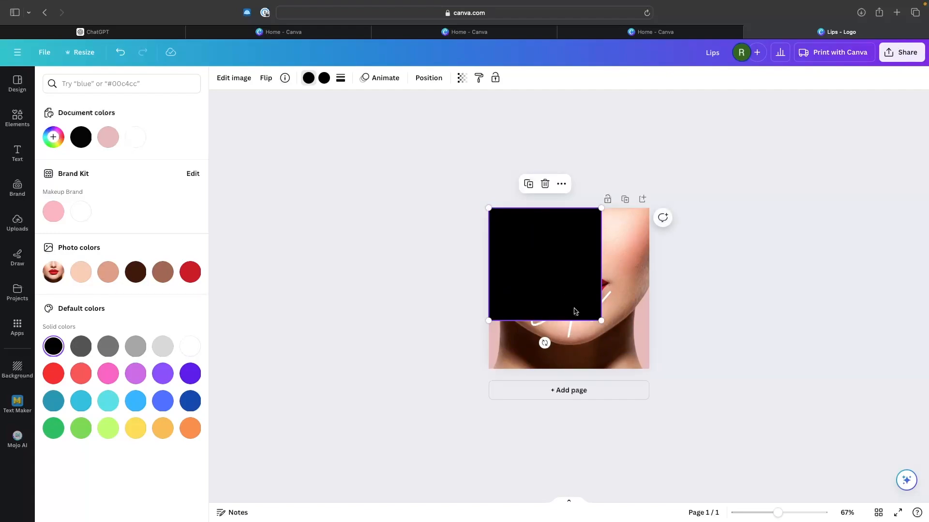
pyautogui.moveTo(602, 320); pyautogui.dragTo(649, 369)
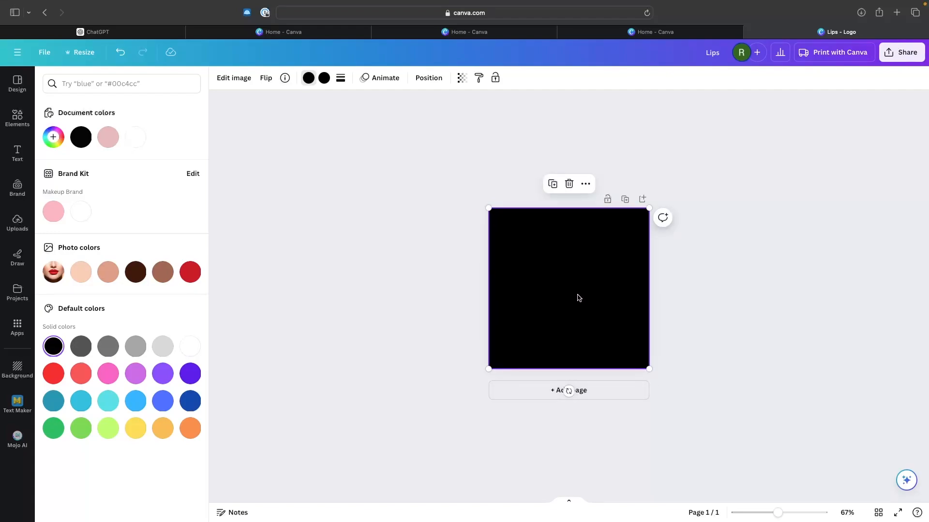
# Move the black square backward behind the "Lips" heading and set its transparency to 21
pyautogui.click(428, 79)
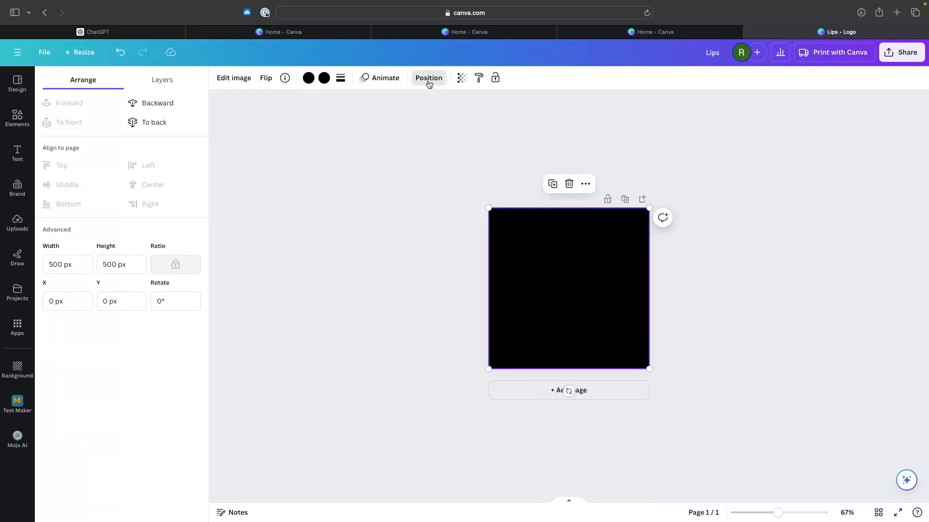
pyautogui.click(163, 110)
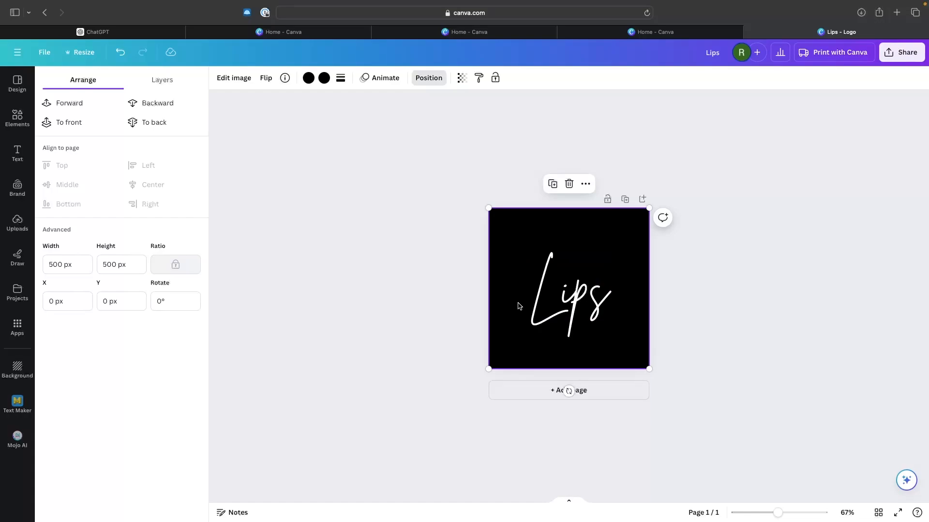
pyautogui.click(462, 78)
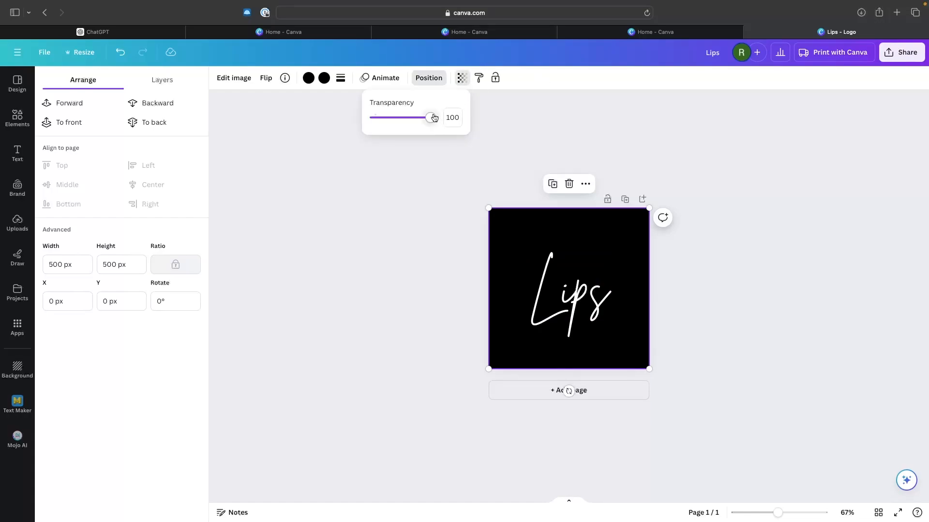
pyautogui.moveTo(434, 117); pyautogui.dragTo(387, 118)
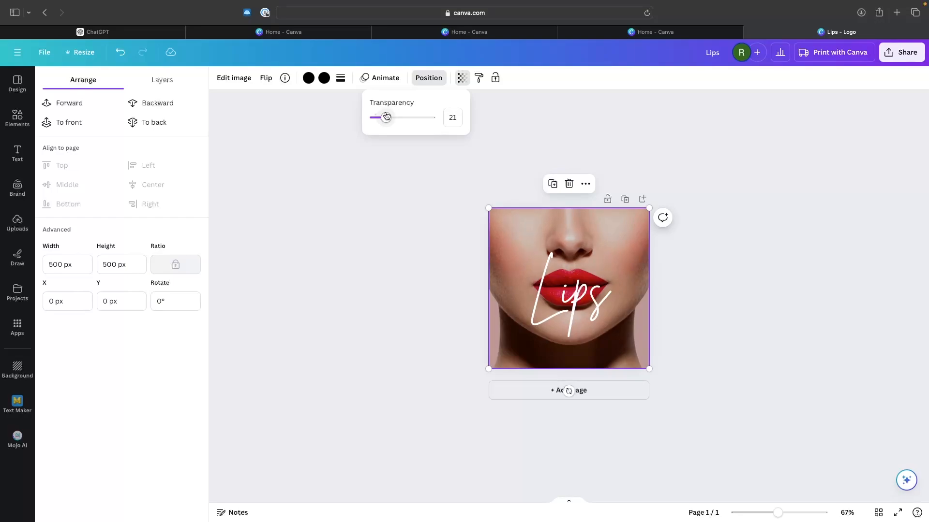
pyautogui.click(378, 189)
pyautogui.click(378, 194)
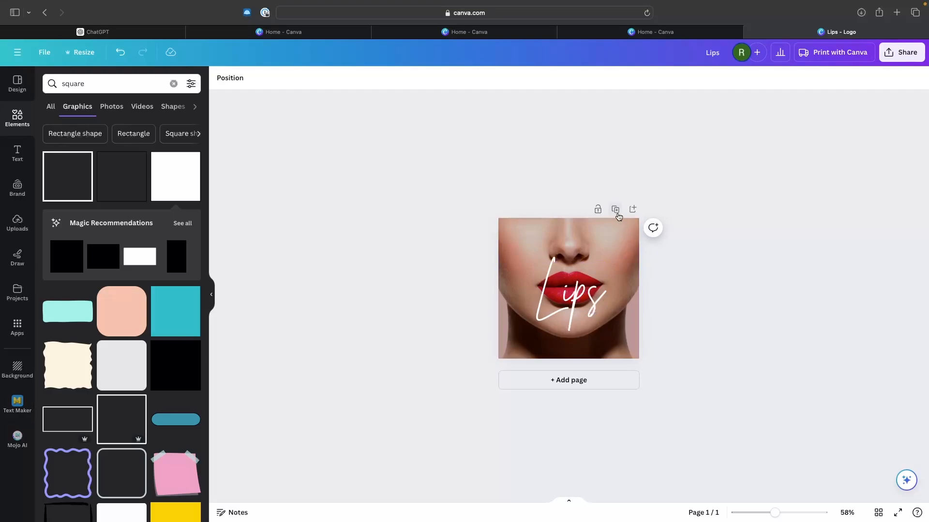
# Duplicate the Lips page and change the heading on the copy to "Face"
pyautogui.click(616, 210)
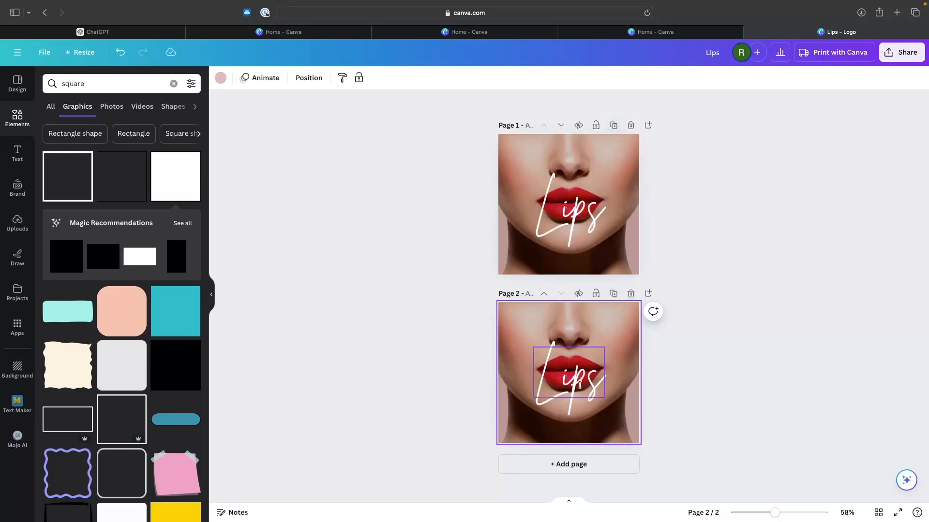
pyautogui.doubleClick(579, 383)
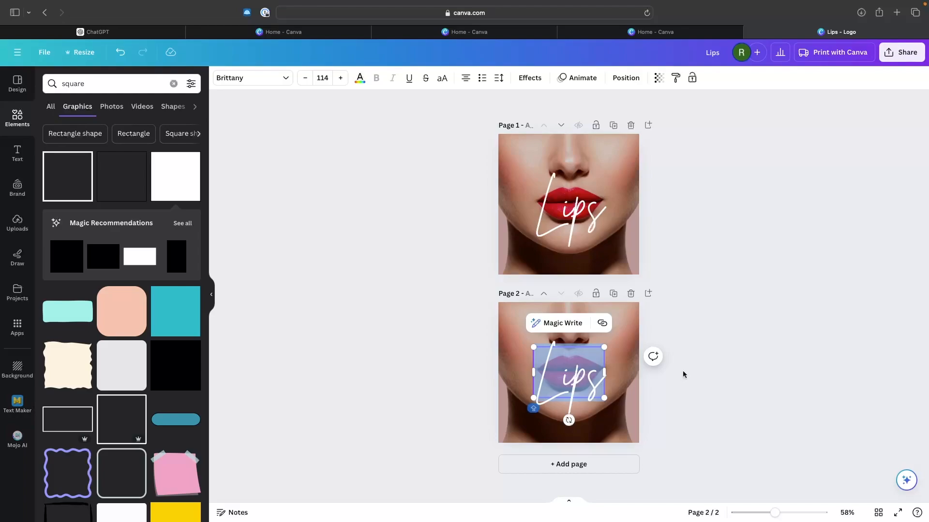
pyautogui.write('Face')
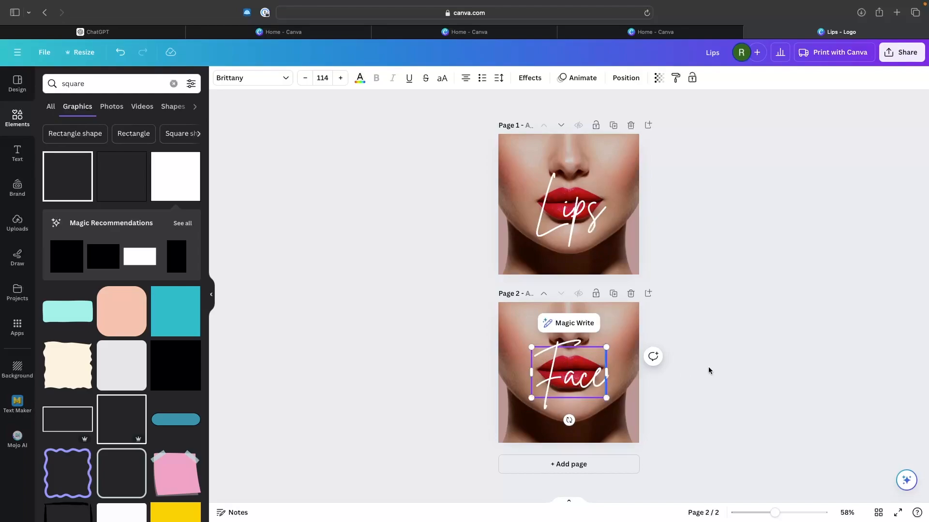
pyautogui.click(712, 368)
# Shift the dark overlay on page 2 aside and delete the lips photo beneath it
pyautogui.click(602, 340)
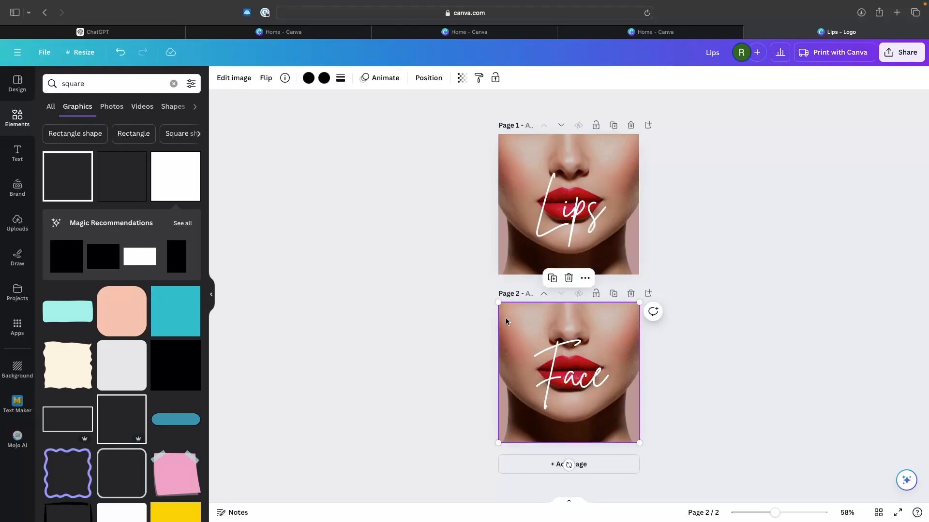
pyautogui.moveTo(506, 322); pyautogui.dragTo(642, 325)
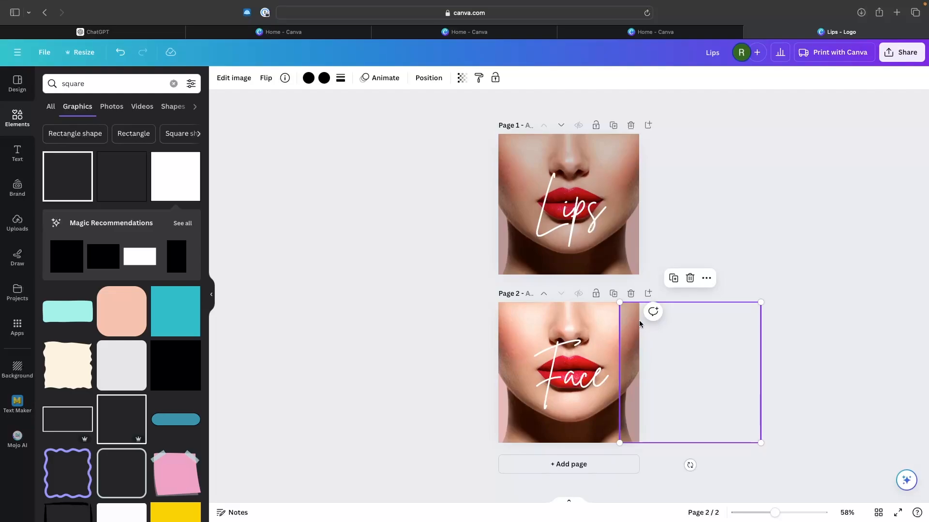
pyautogui.click(598, 320)
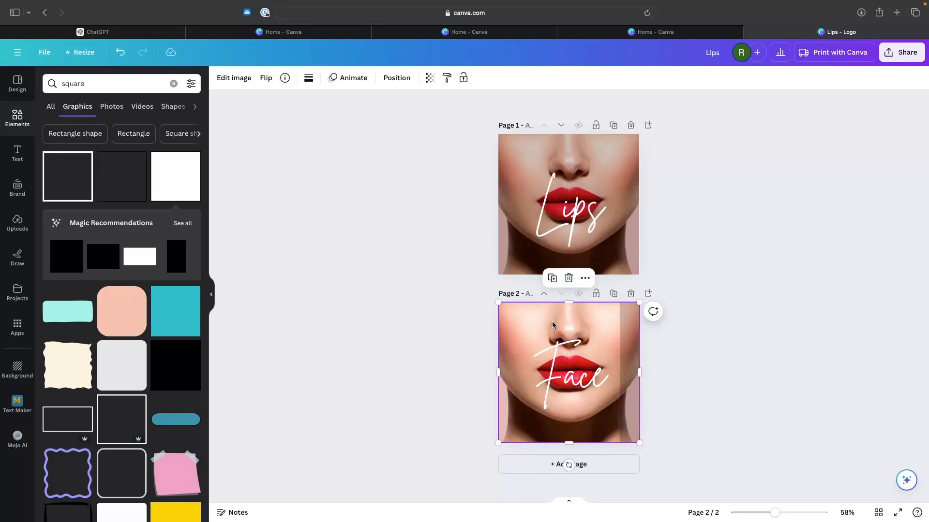
pyautogui.press('Delete')
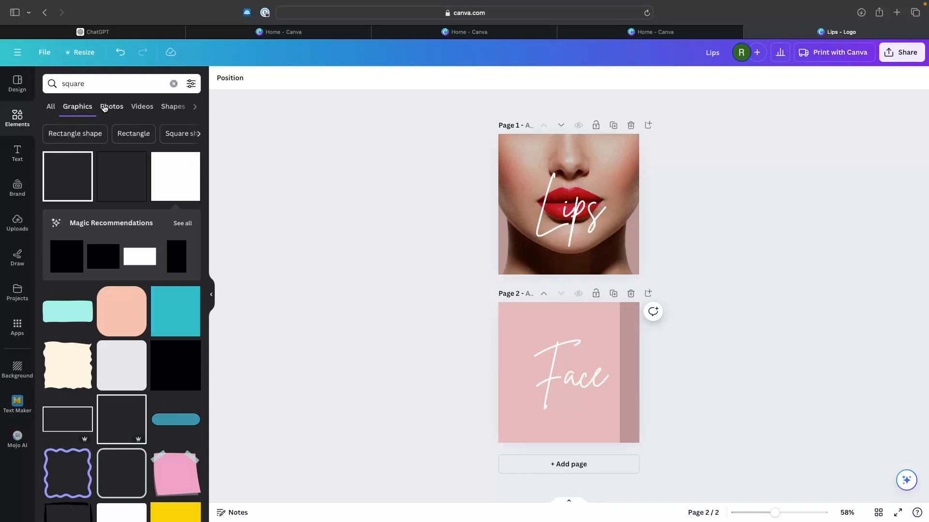
# Search the element photos for "face"
pyautogui.click(103, 106)
pyautogui.doubleClick(97, 85)
pyautogui.write('fa')
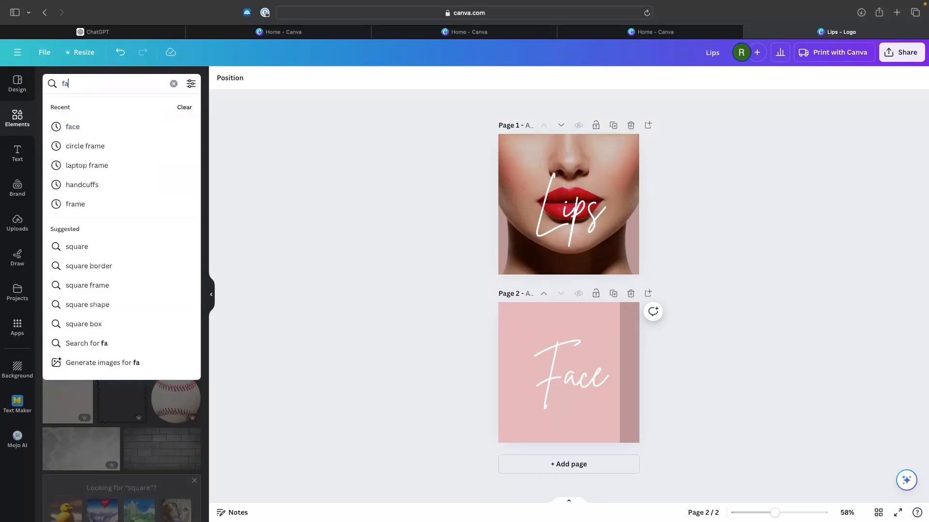
pyautogui.write('ce')
pyautogui.press('Return')
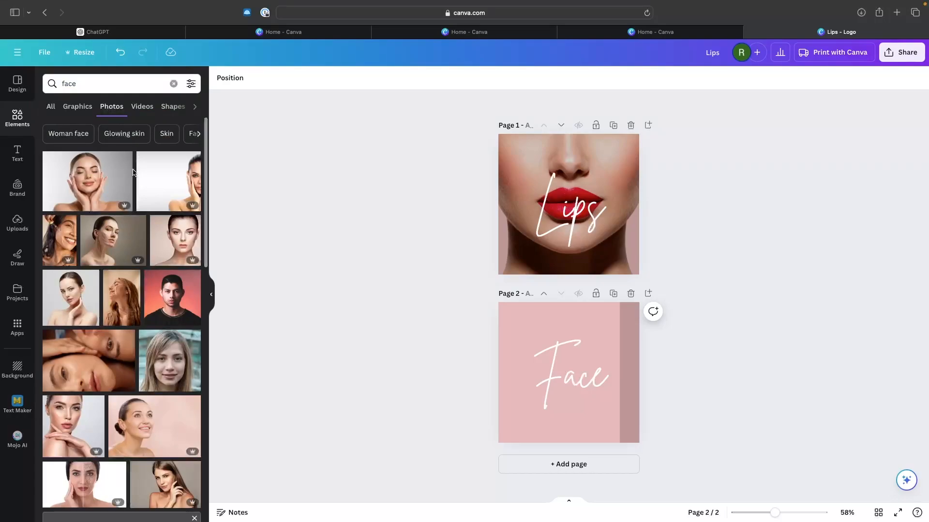
# Search the photos for "makeup" and return to the "face" search
pyautogui.click(104, 84)
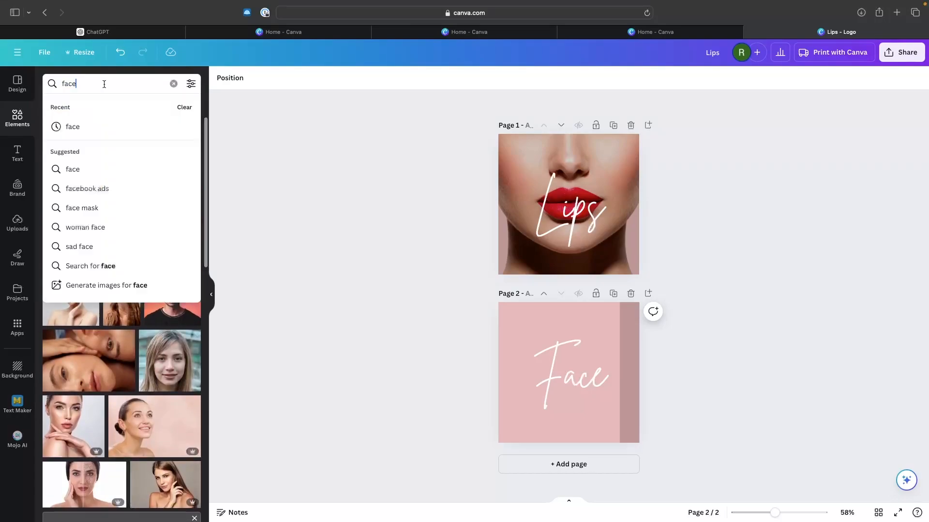
pyautogui.doubleClick(104, 83)
pyautogui.write('makeup')
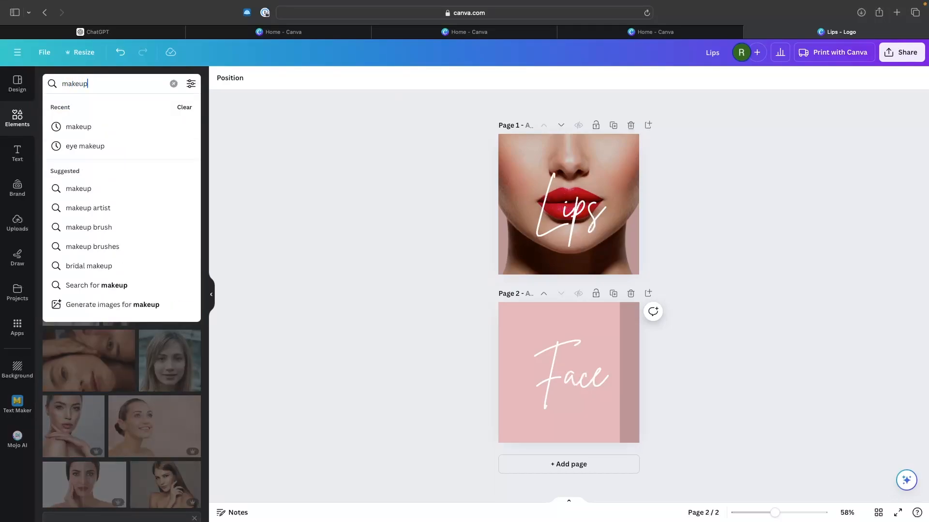
pyautogui.press('Return')
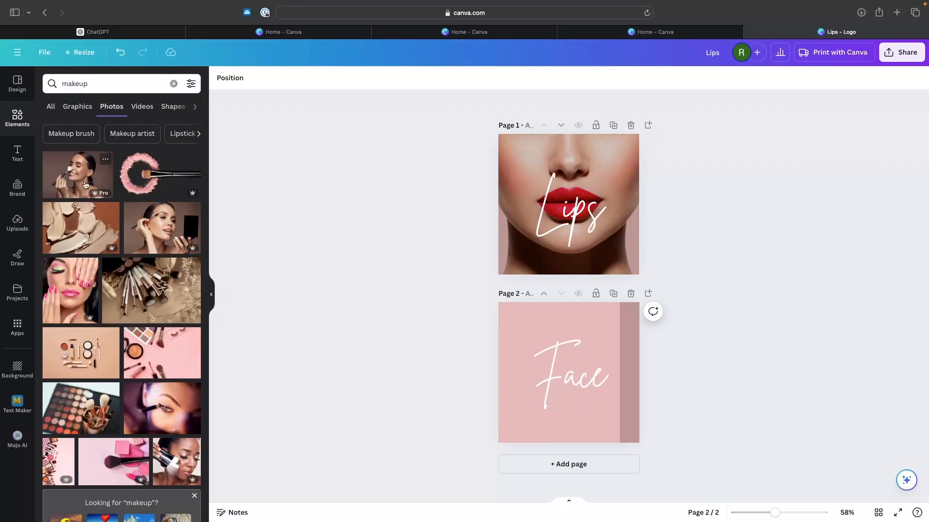
pyautogui.doubleClick(117, 91)
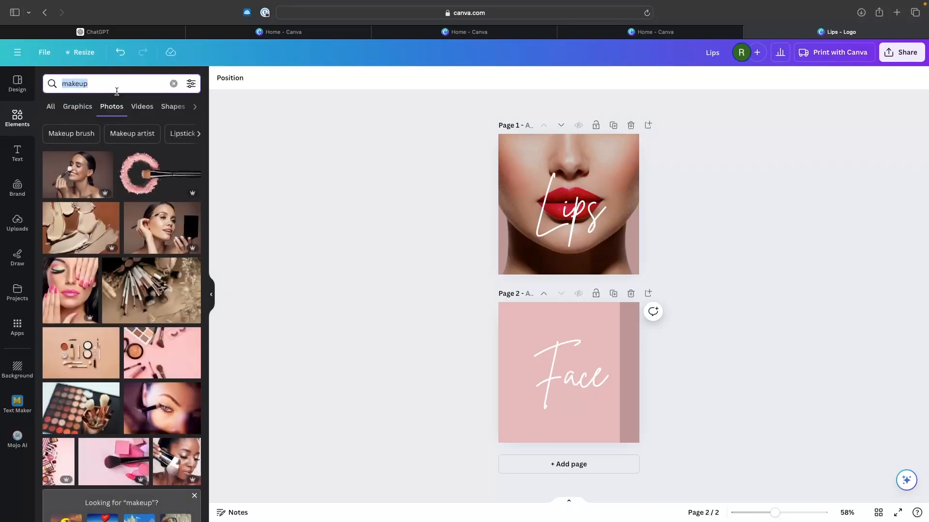
pyautogui.write('face')
pyautogui.press('Return')
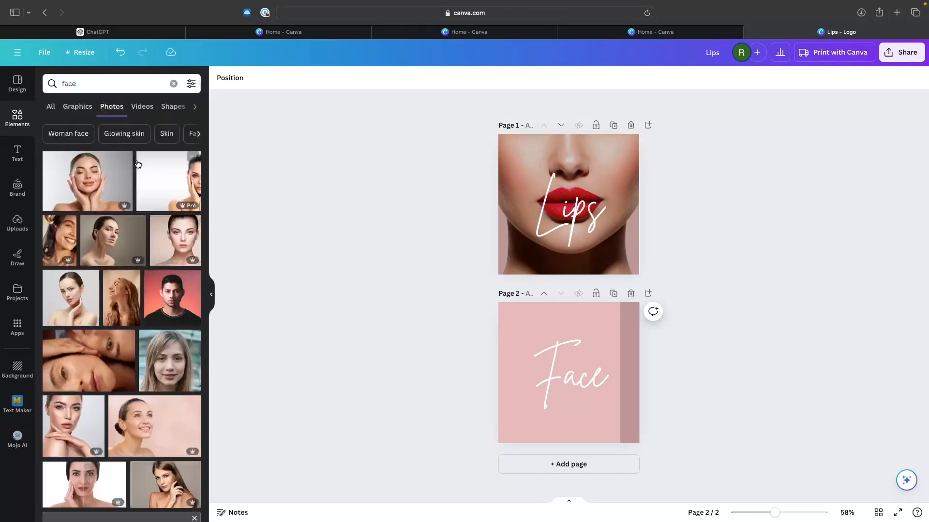
# Add the photo of the woman cupping her face with closed eyes to page 2 and remove its background
pyautogui.click(89, 179)
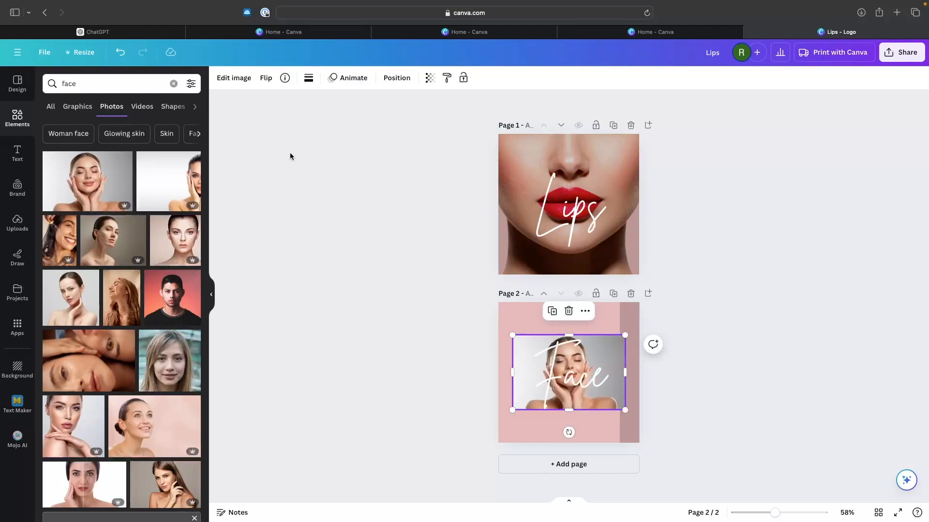
pyautogui.click(234, 79)
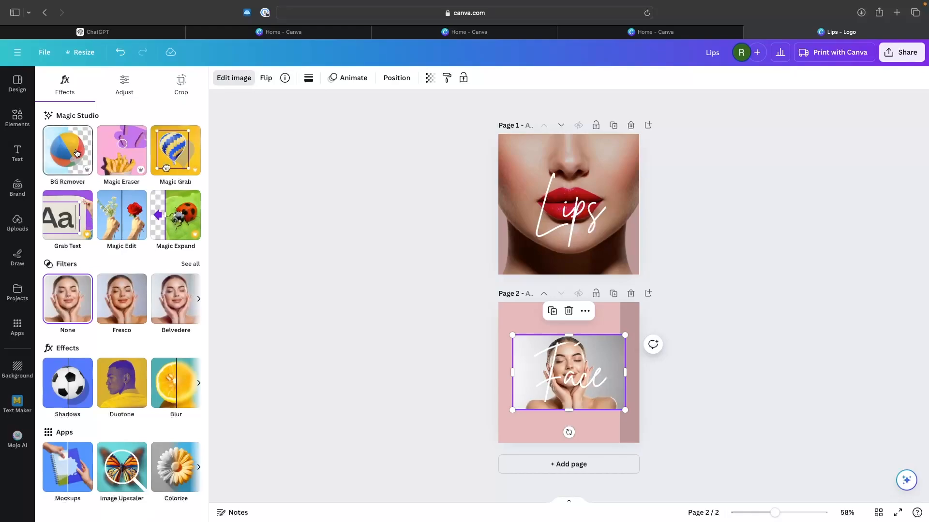
# Enlarge the woman's photo to the full height of page 2 and centre it horizontally on the pink background
pyautogui.moveTo(513, 335); pyautogui.dragTo(446, 290)
pyautogui.moveTo(496, 320); pyautogui.dragTo(570, 363)
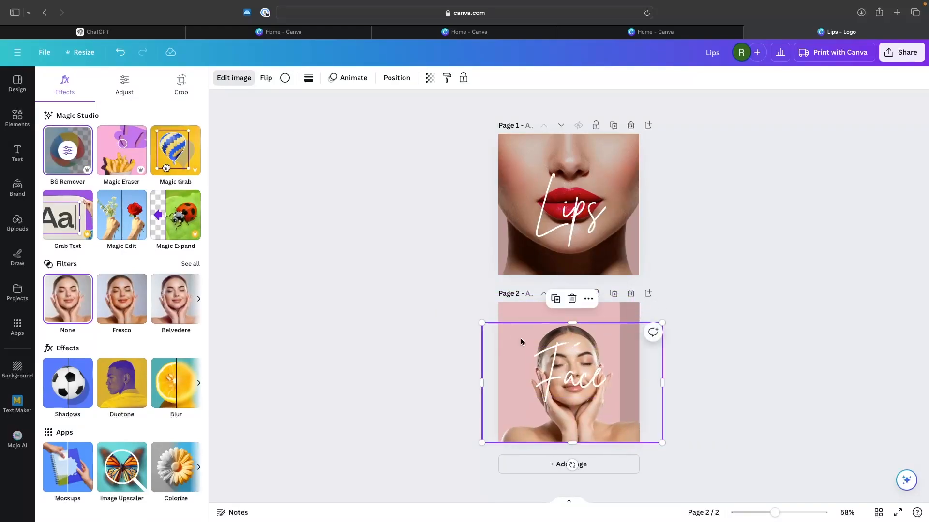
pyautogui.moveTo(481, 323); pyautogui.dragTo(435, 318)
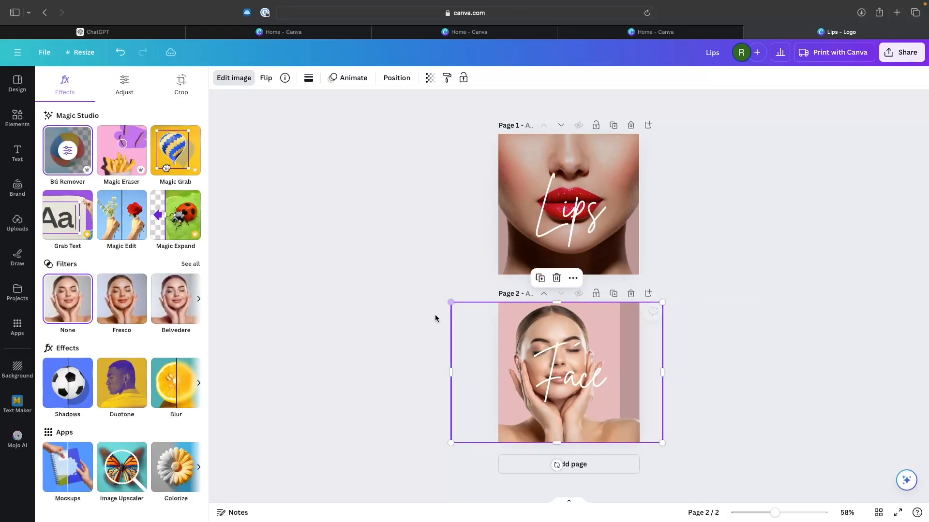
pyautogui.moveTo(545, 327); pyautogui.dragTo(557, 327)
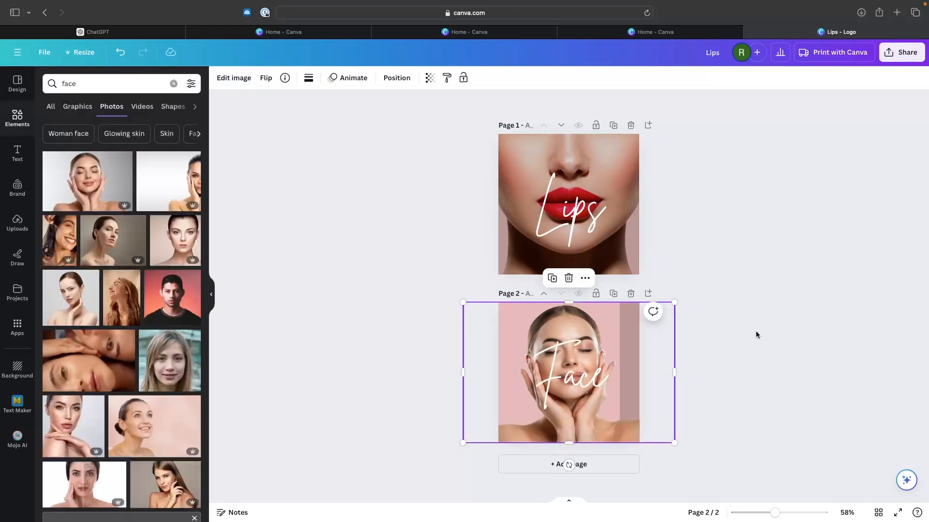
# Move the woman's photo on page 2 aside and slide the translucent dark overlay across the whole page
pyautogui.click(714, 338)
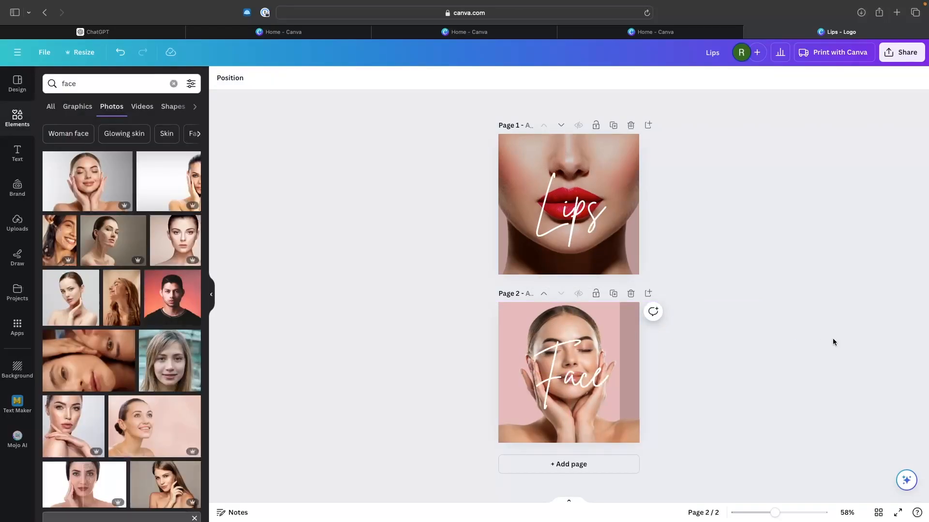
pyautogui.click(628, 336)
pyautogui.click(694, 392)
pyautogui.click(630, 369)
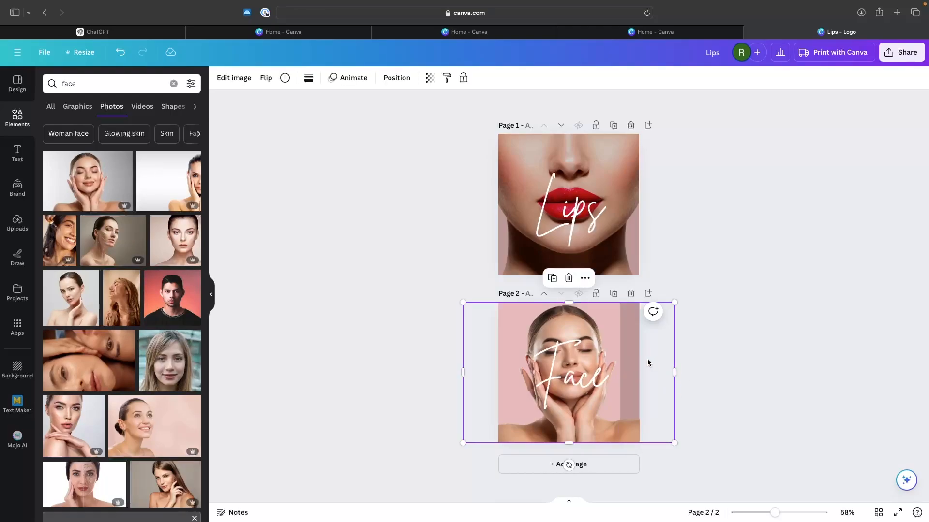
pyautogui.moveTo(604, 330); pyautogui.dragTo(493, 329)
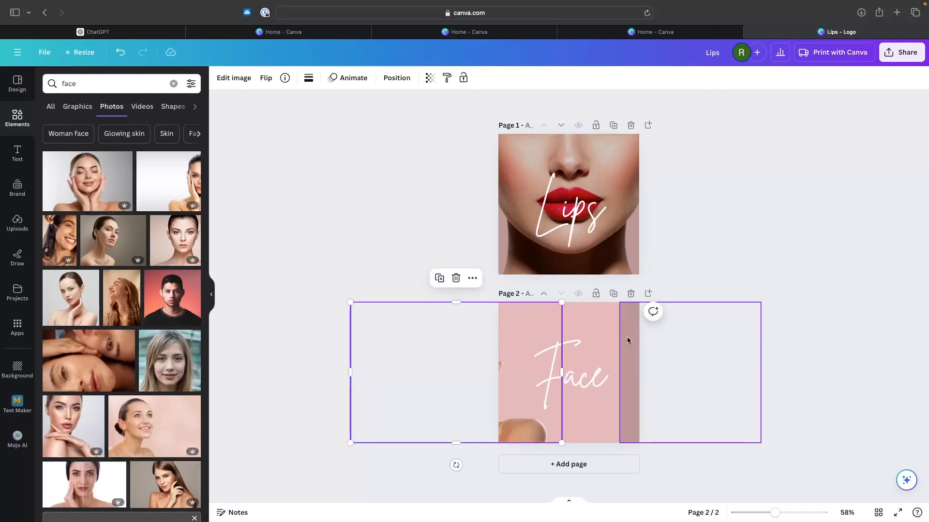
pyautogui.moveTo(627, 337); pyautogui.dragTo(505, 337)
pyautogui.click(477, 378)
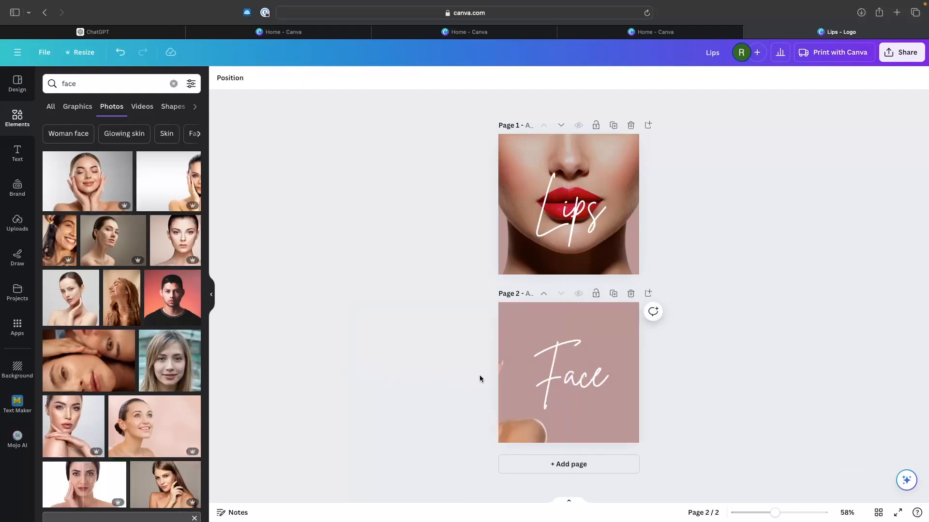
# Centre the woman's photo on page 2 again and send it behind the dark overlay
pyautogui.moveTo(521, 416); pyautogui.dragTo(634, 414)
pyautogui.click(729, 303)
pyautogui.click(595, 323)
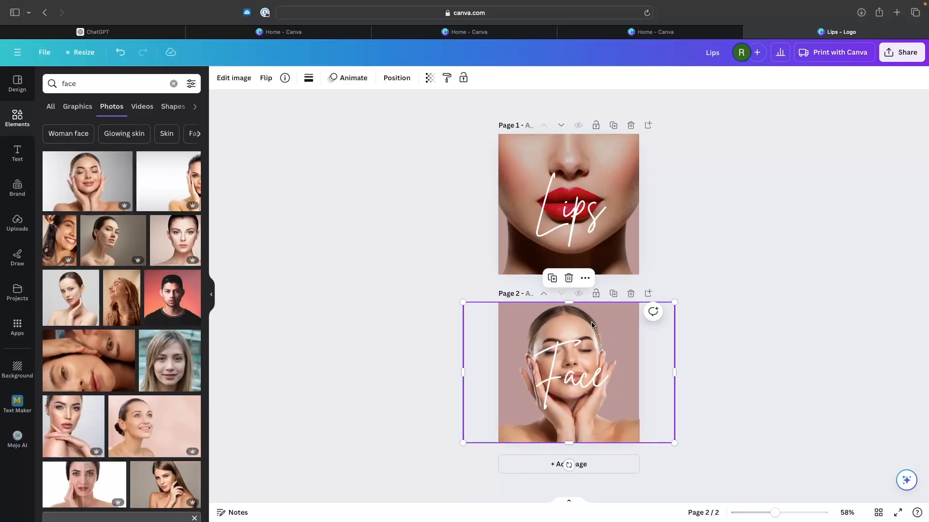
pyautogui.click(388, 80)
pyautogui.click(315, 221)
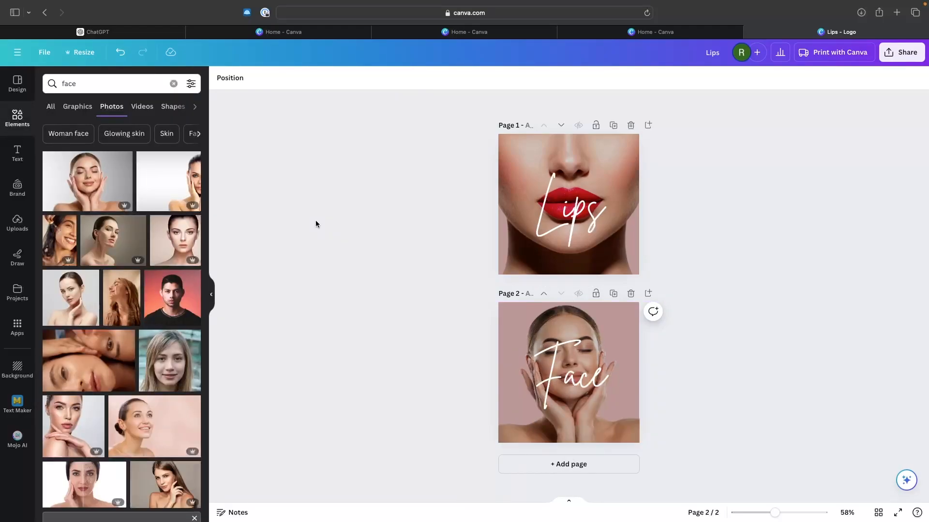
# Duplicate page 2 and change the copy's text to "Nails"
pyautogui.click(613, 293)
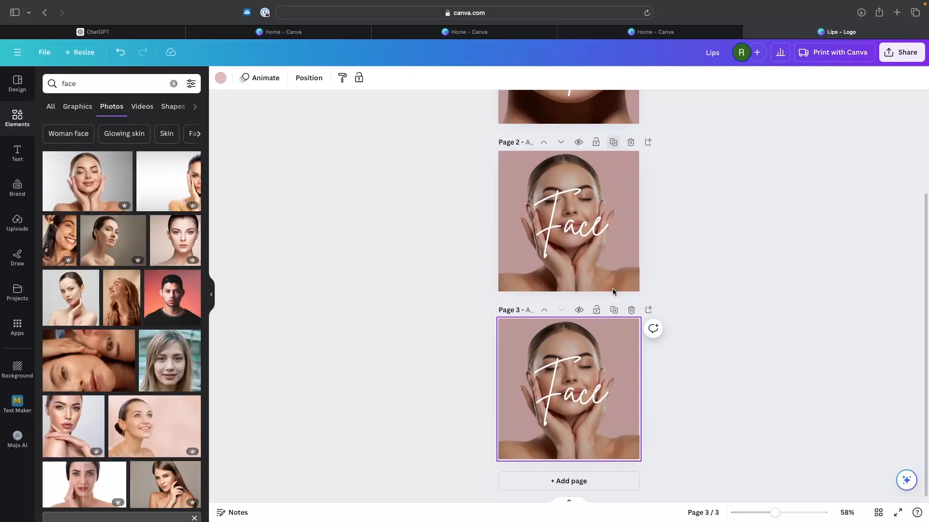
pyautogui.doubleClick(587, 386)
pyautogui.write('Nails')
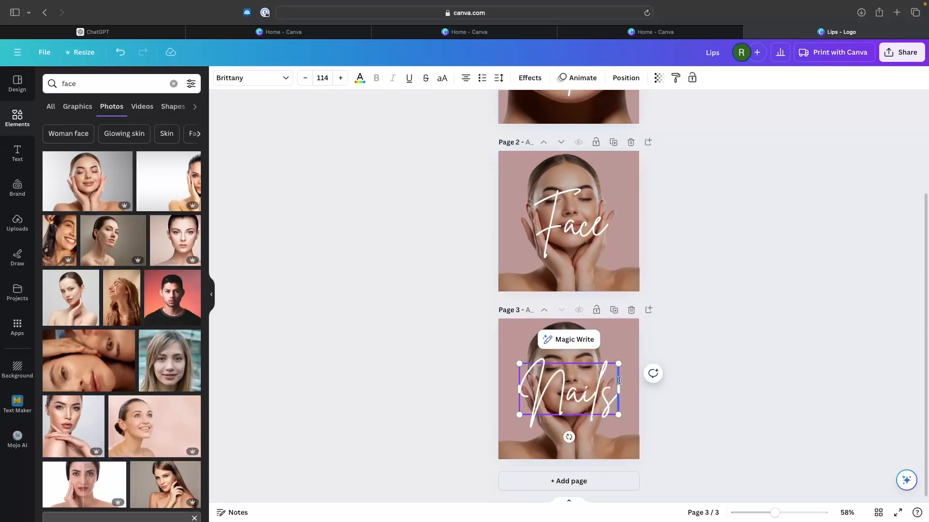
pyautogui.click(708, 365)
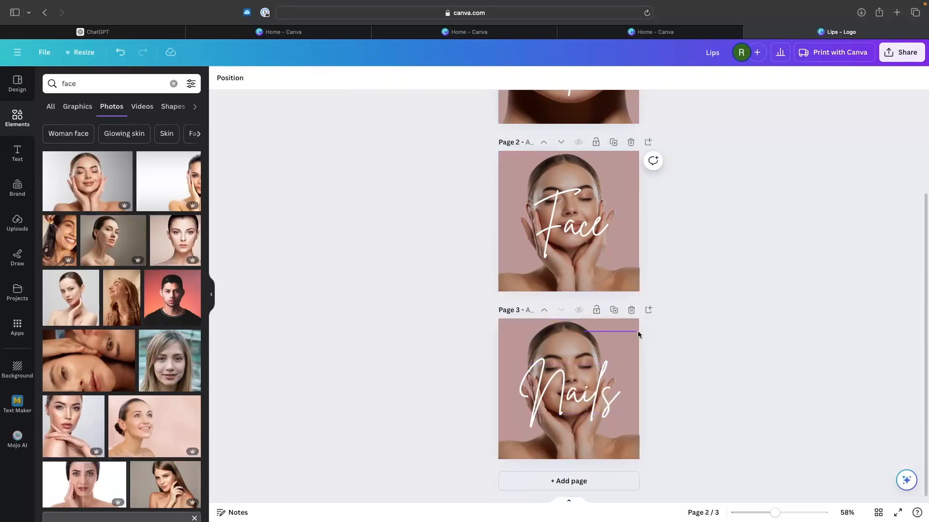
# Shift the dark overlay on page 3 aside and delete the woman's photo beneath it
pyautogui.click(569, 332)
pyautogui.moveTo(570, 332); pyautogui.dragTo(548, 335)
pyautogui.press('Delete')
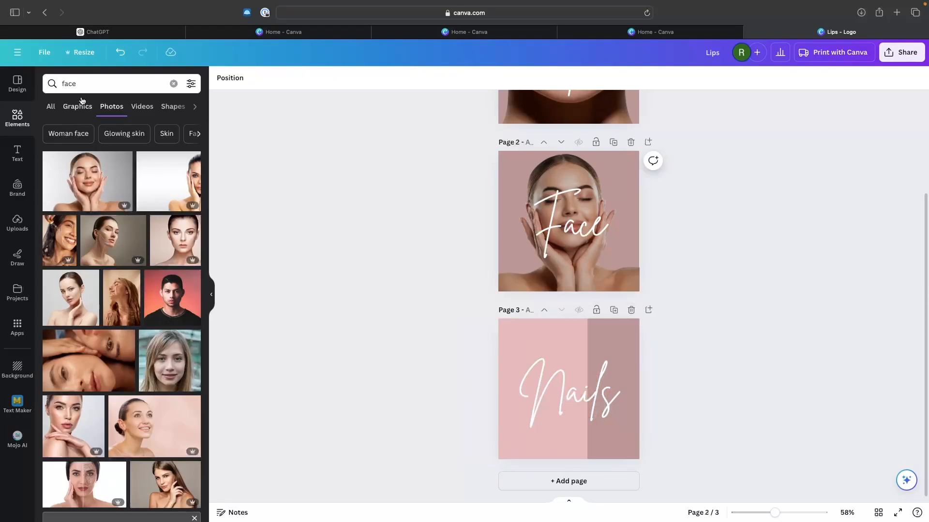
# Search the element photos for "nails", followed by "nail polish"
pyautogui.doubleClick(70, 83)
pyautogui.write('nails')
pyautogui.press('Return')
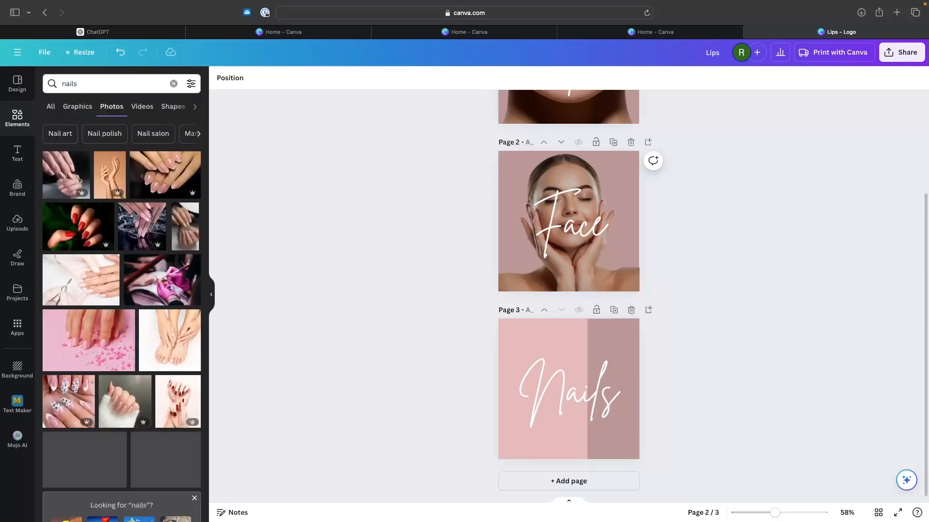
pyautogui.scroll(-2, 139, 264)
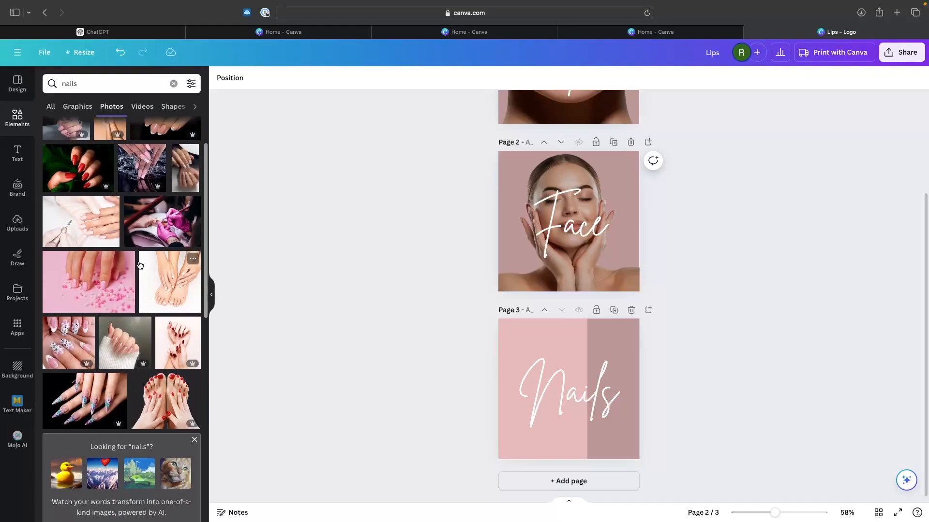
pyautogui.scroll(-10, 140, 264)
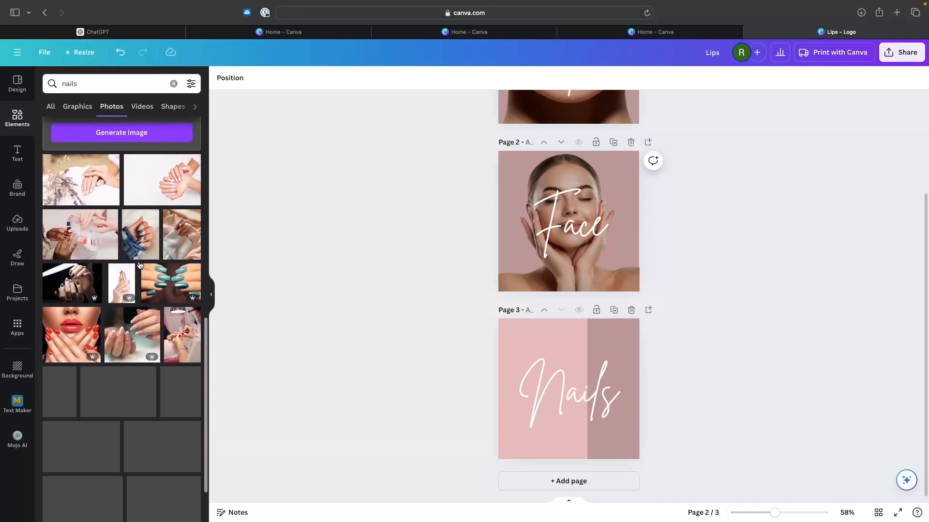
pyautogui.scroll(-4, 140, 265)
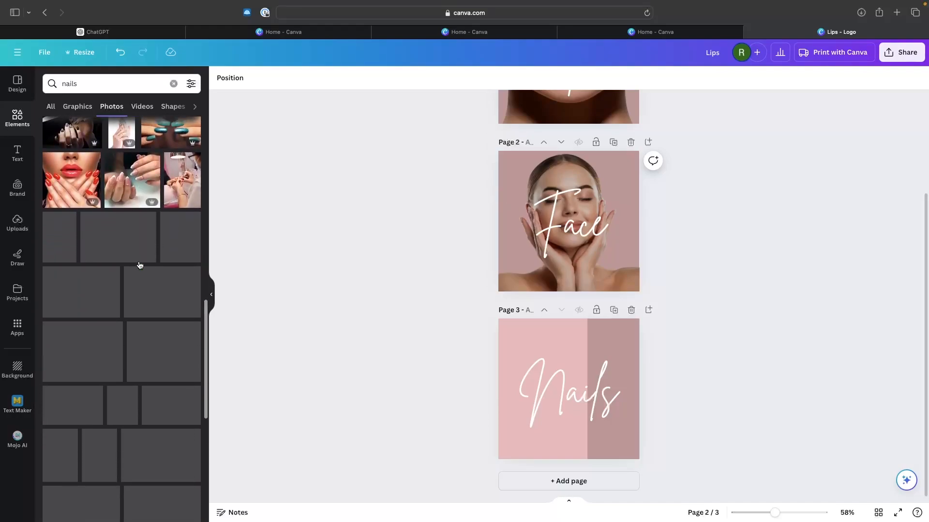
pyautogui.scroll(-1, 140, 265)
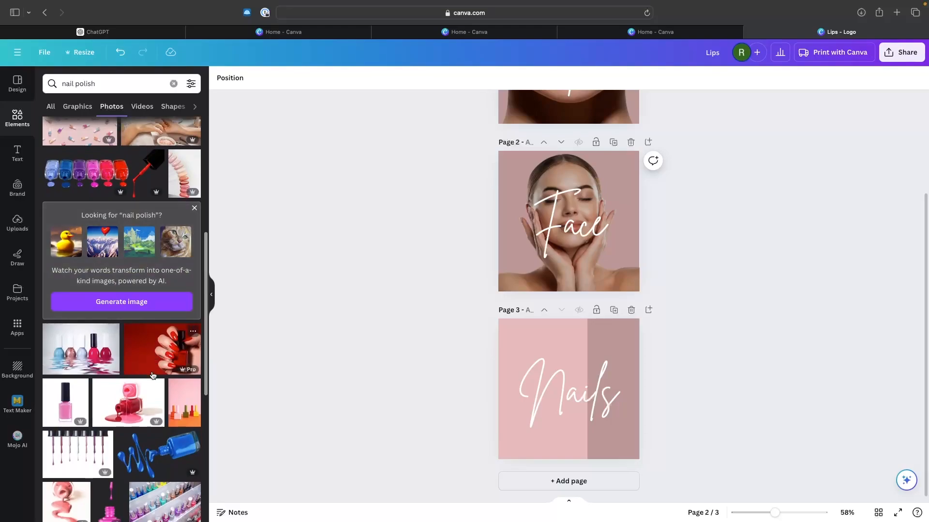
# Add the photo of a red-nailed hand holding a red polish bottle and move it onto page 3
pyautogui.click(168, 353)
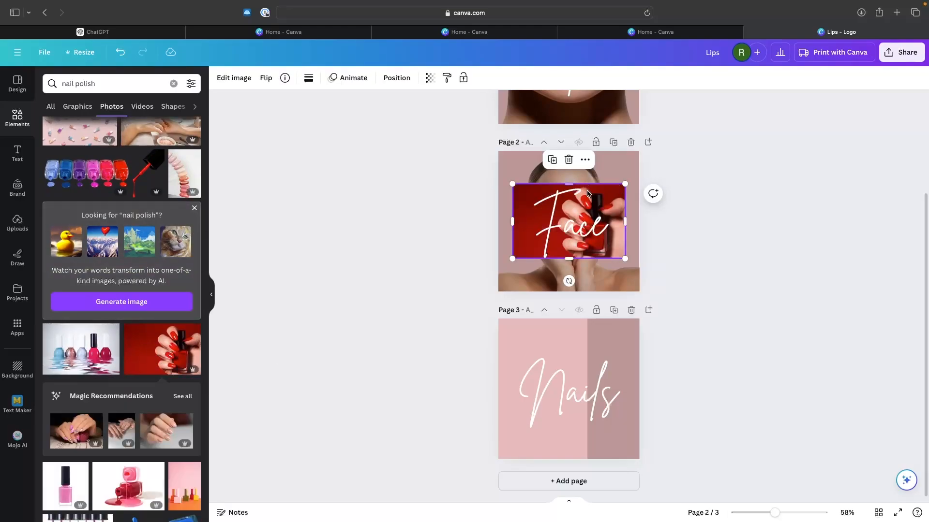
pyautogui.click(619, 251)
pyautogui.click(620, 248)
pyautogui.moveTo(618, 221); pyautogui.dragTo(614, 387)
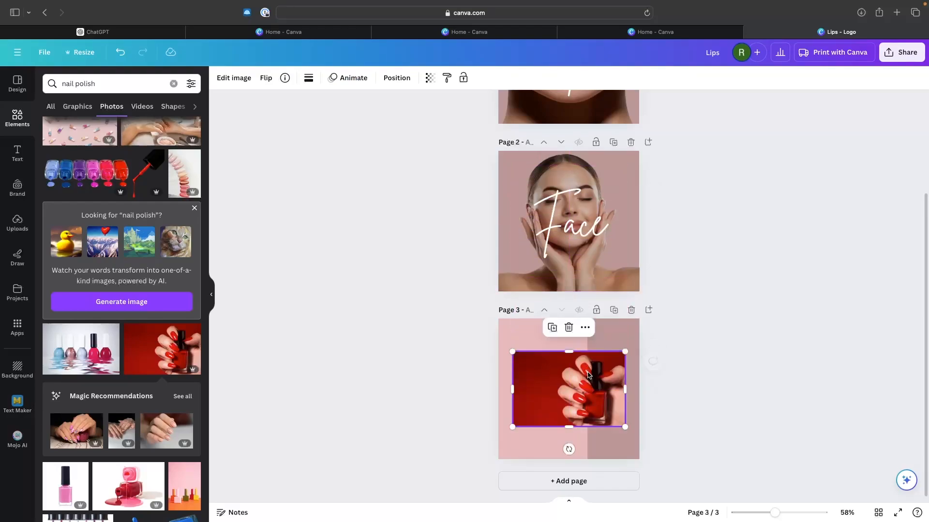
# Enlarge the nail polish photo so the hand and bottle fill page 3, with its right edge at the page edge
pyautogui.moveTo(511, 353); pyautogui.dragTo(547, 390)
pyautogui.moveTo(445, 318); pyautogui.dragTo(416, 316)
pyautogui.moveTo(590, 360); pyautogui.dragTo(561, 370)
pyautogui.moveTo(615, 392); pyautogui.dragTo(621, 391)
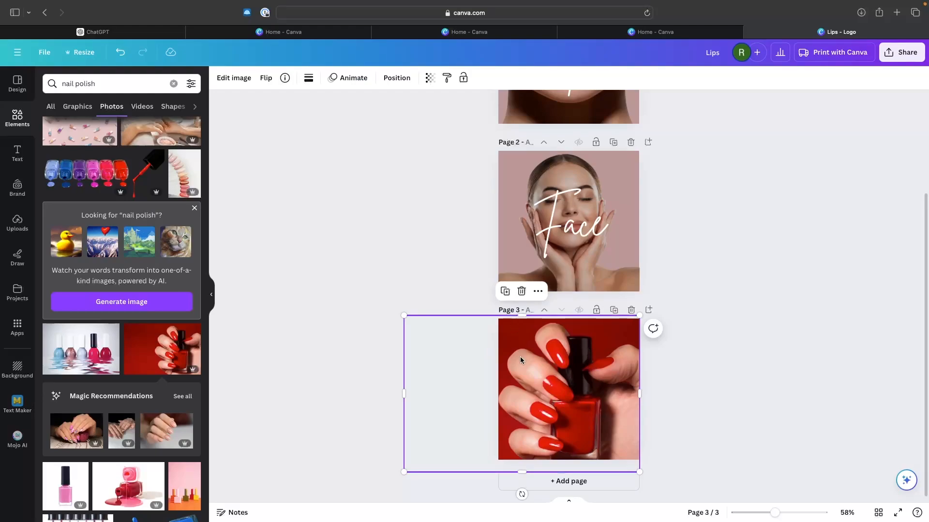
# Remove the nail polish photo's background and send it behind the "Nails" text and the dark overlay
pyautogui.click(235, 79)
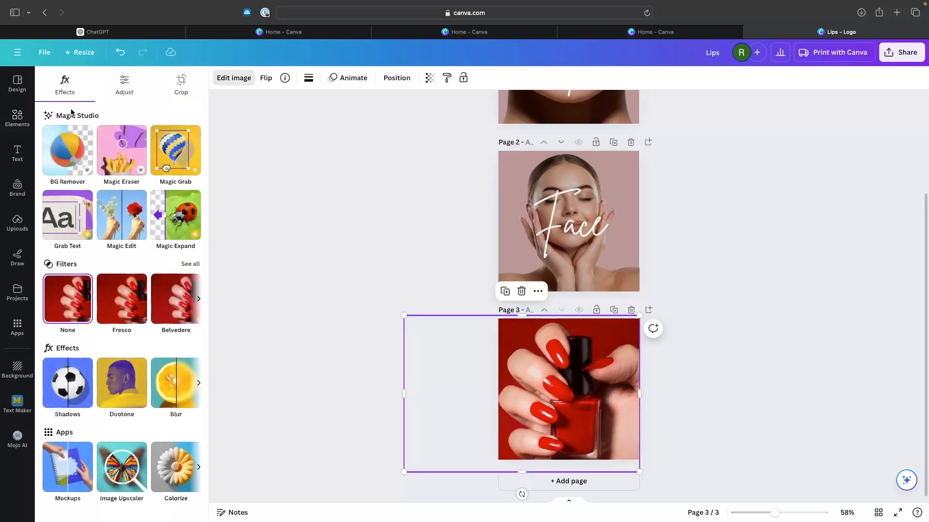
pyautogui.click(68, 150)
pyautogui.click(540, 386)
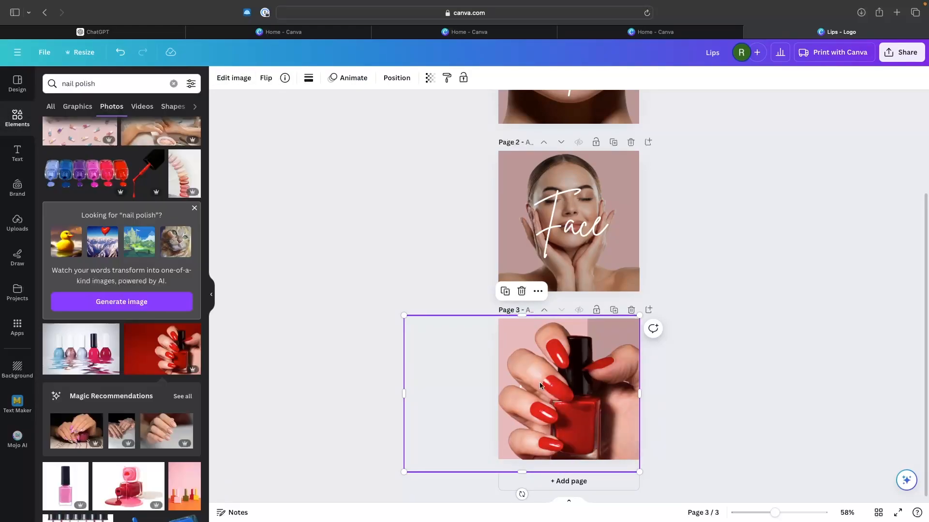
pyautogui.click(396, 78)
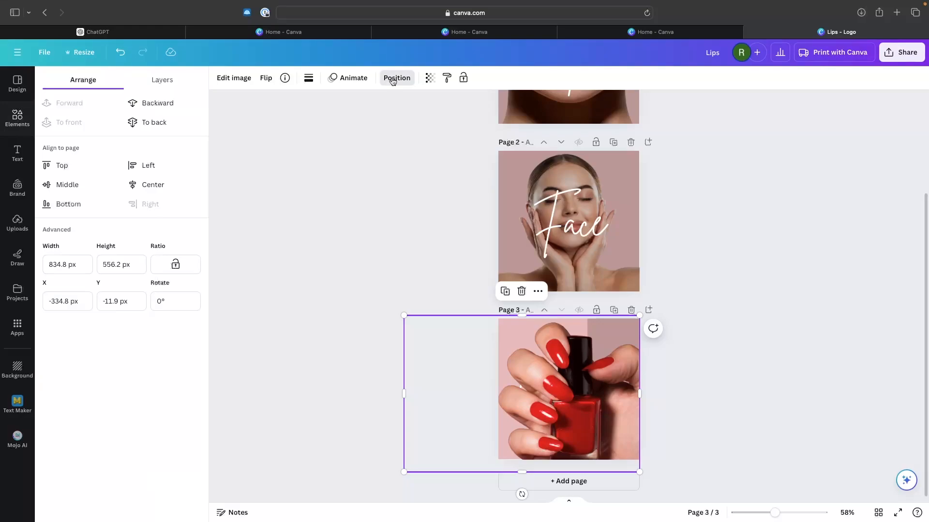
pyautogui.click(168, 109)
pyautogui.click(168, 109)
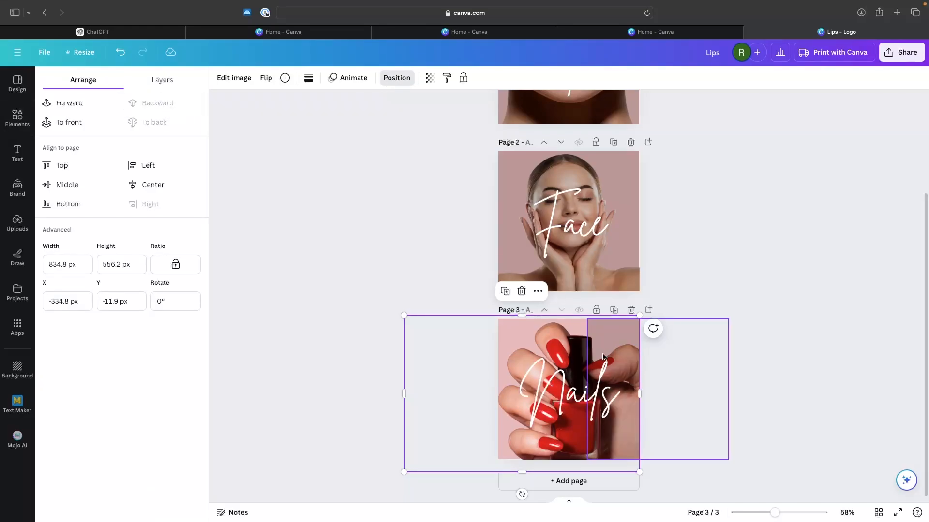
# Slide the dark overlay on page 3 back so it covers the whole page
pyautogui.moveTo(628, 342); pyautogui.dragTo(537, 340)
pyautogui.click(735, 353)
pyautogui.scroll(-1, 736, 353)
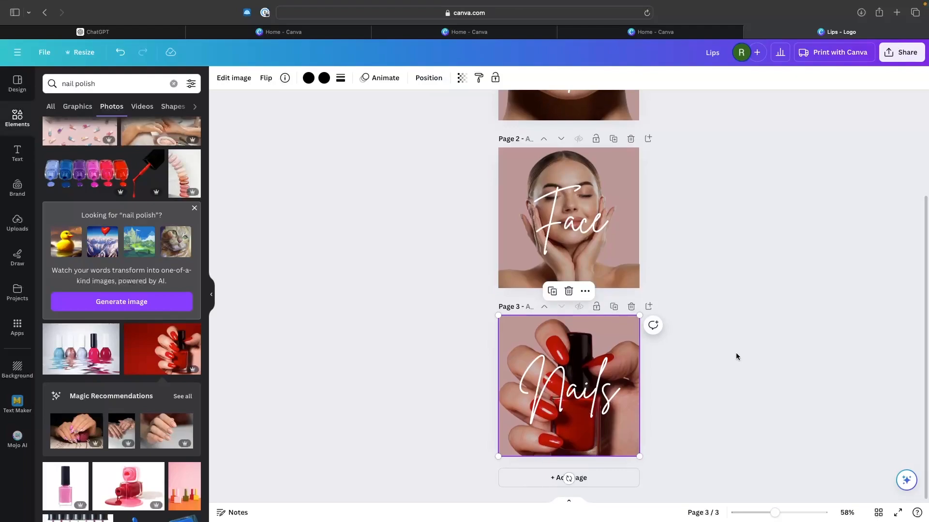
# Duplicate page 3 and change the copy's text to "Eyes"
pyautogui.click(614, 308)
pyautogui.scroll(6, 726, 289)
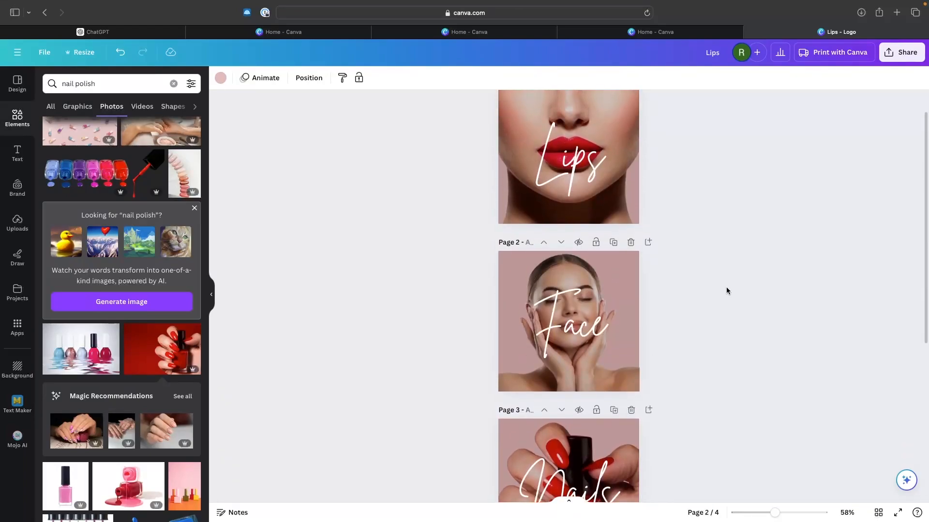
pyautogui.scroll(-7, 726, 286)
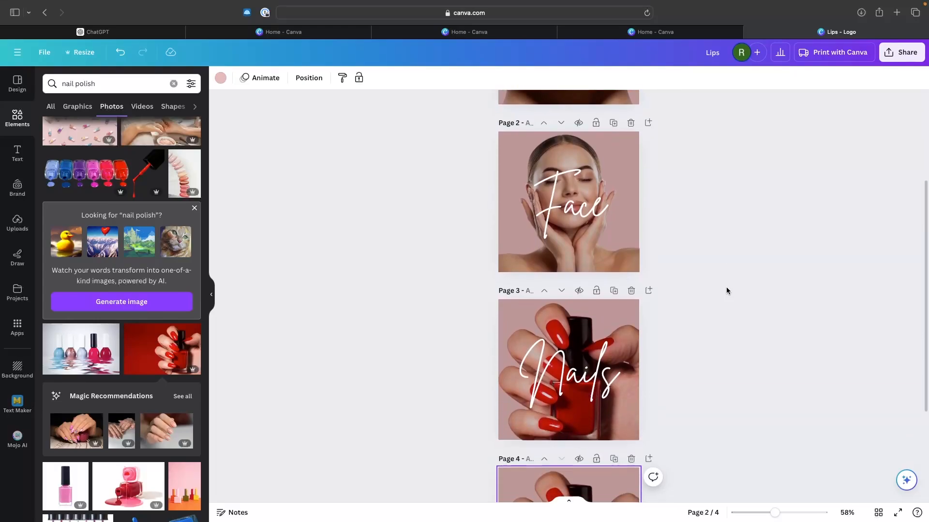
pyautogui.click(570, 404)
pyautogui.click(571, 405)
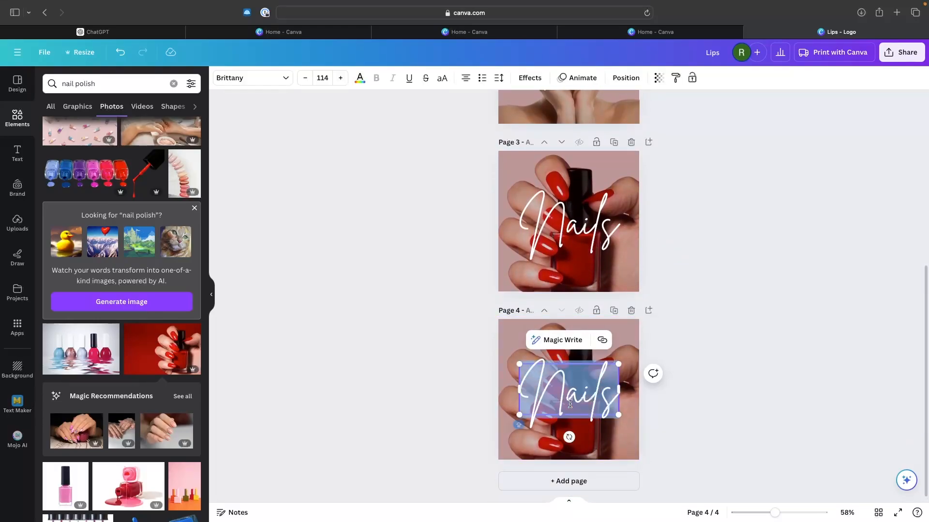
pyautogui.write('Eyes')
pyautogui.click(724, 362)
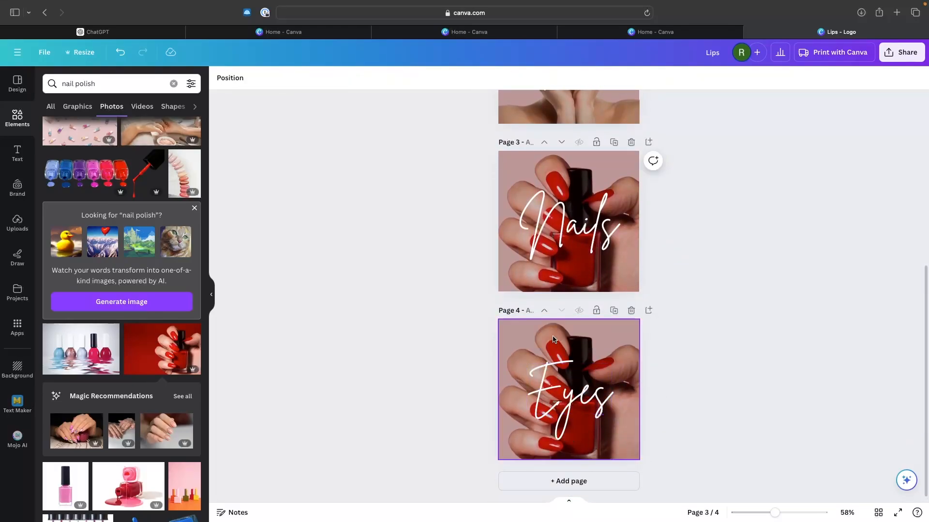
# Shift the dark overlay on page 4 aside and delete the nail polish photo beneath it
pyautogui.click(567, 333)
pyautogui.moveTo(547, 330)
pyautogui.mouseDown()
pyautogui.moveTo(638, 334)
pyautogui.moveTo(535, 331)
pyautogui.mouseUp()
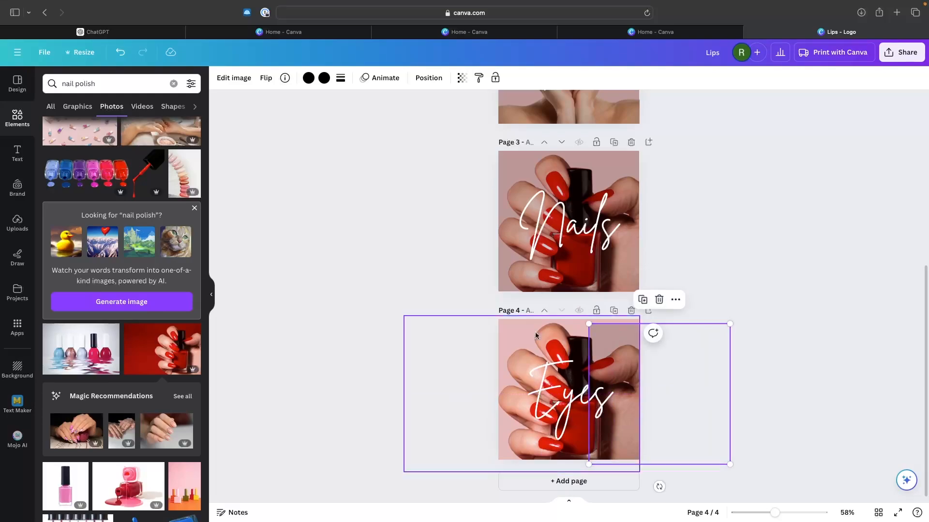
pyautogui.press('Delete')
# Search the element photos for "eyes", shorten the search to "eye" and browse the photos
pyautogui.click(80, 84)
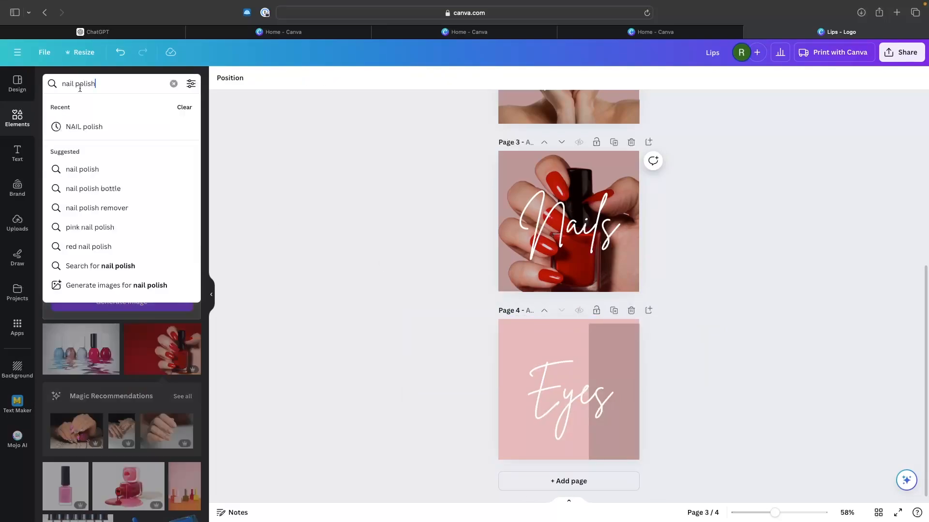
pyautogui.write('eyes')
pyautogui.press('Return')
pyautogui.press('BackSpace')
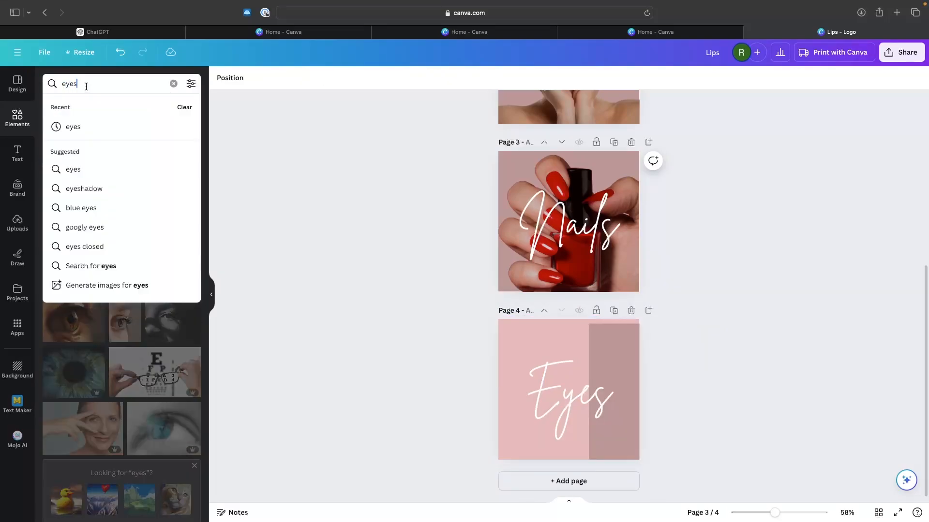
pyautogui.press('Return')
pyautogui.scroll(-5, 122, 194)
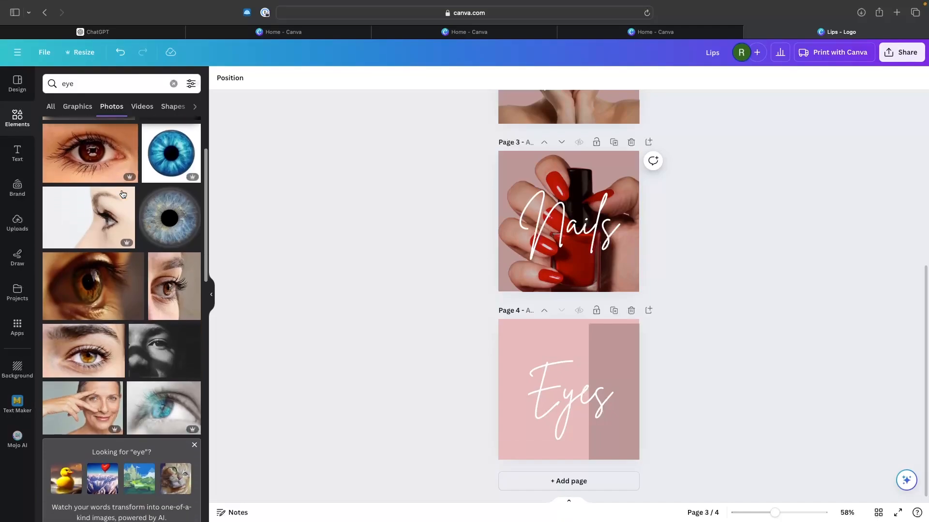
pyautogui.scroll(-3, 123, 194)
# Search the photos for "eye makeup" and place the portrait with teal eyeshadow and red nails on page 4
pyautogui.click(114, 84)
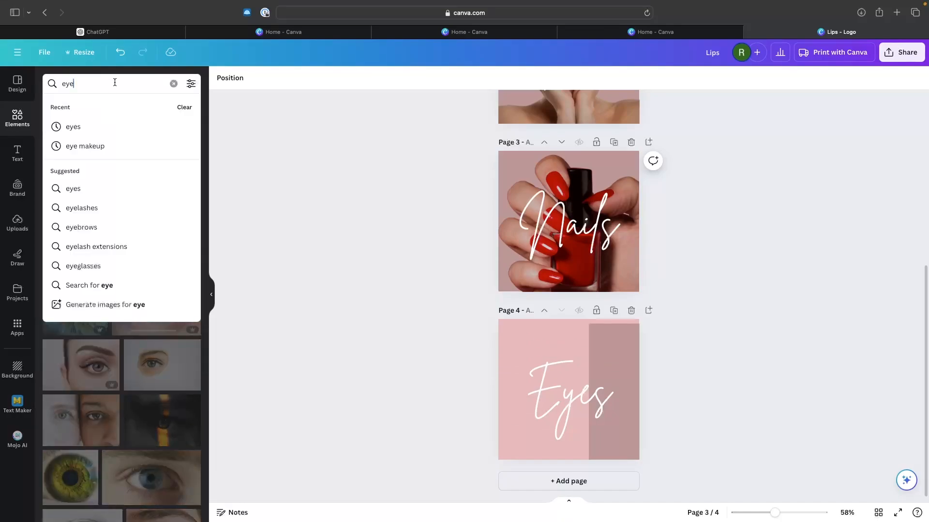
pyautogui.write('makeup')
pyautogui.press('Return')
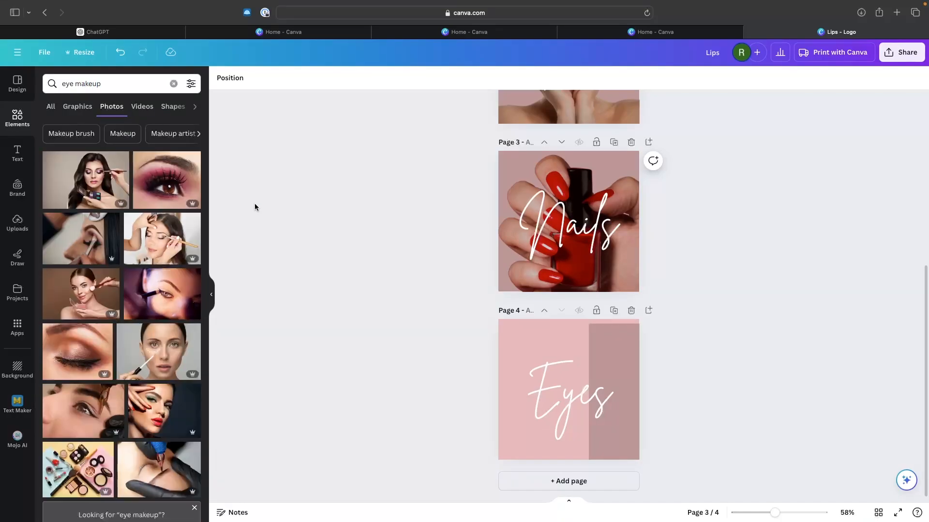
pyautogui.scroll(-1, 197, 265)
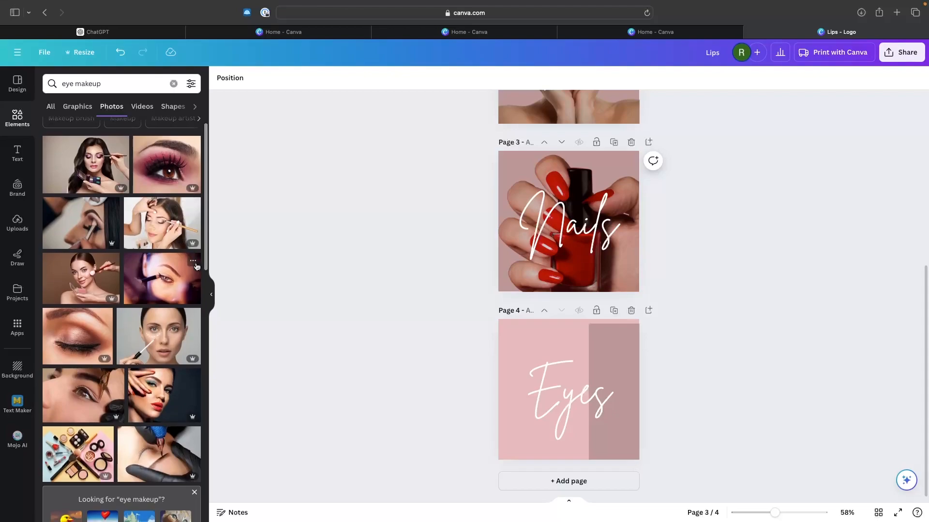
pyautogui.click(172, 399)
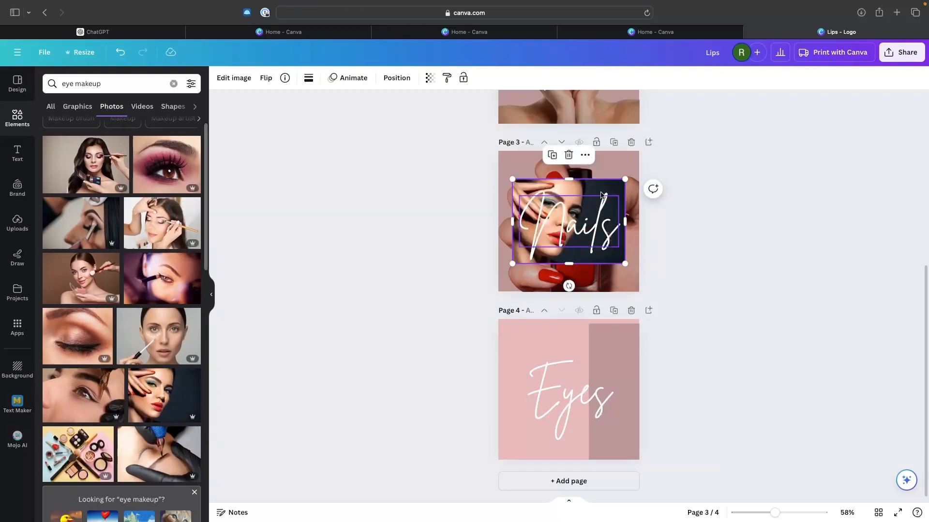
pyautogui.moveTo(595, 188); pyautogui.dragTo(588, 377)
# Enlarge the portrait on page 4 and shift it so the face fills the whole square
pyautogui.moveTo(569, 425); pyautogui.dragTo(569, 460)
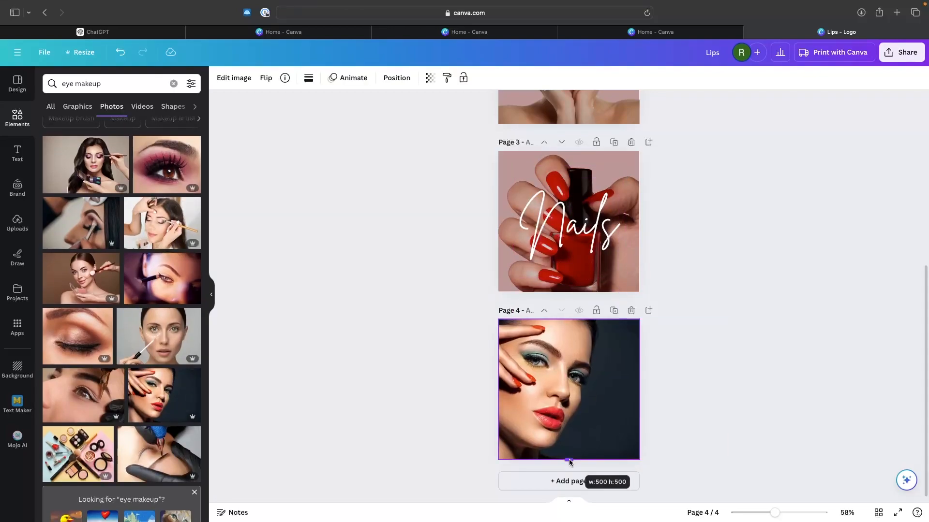
pyautogui.moveTo(573, 393); pyautogui.dragTo(596, 392)
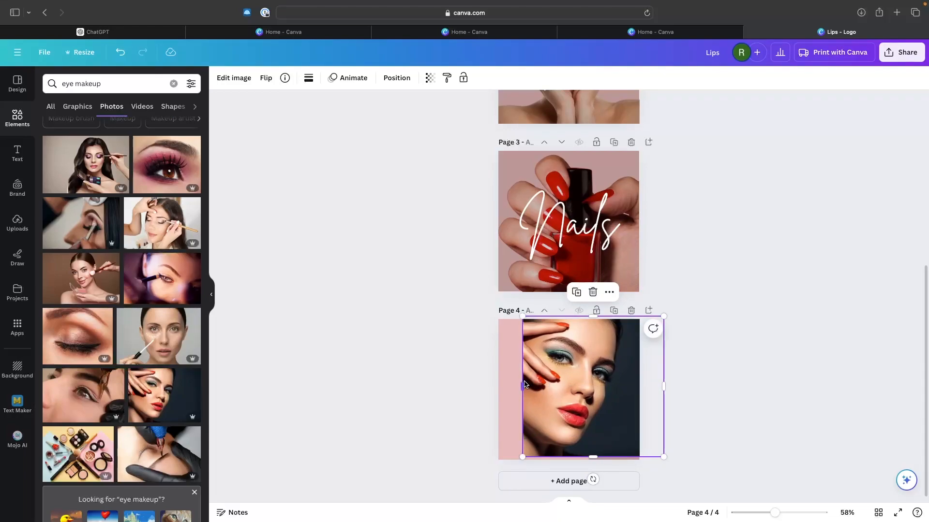
pyautogui.moveTo(525, 384); pyautogui.dragTo(498, 385)
pyautogui.moveTo(554, 383); pyautogui.dragTo(561, 383)
pyautogui.moveTo(505, 389); pyautogui.dragTo(483, 388)
pyautogui.moveTo(563, 388); pyautogui.dragTo(579, 386)
pyautogui.click(768, 376)
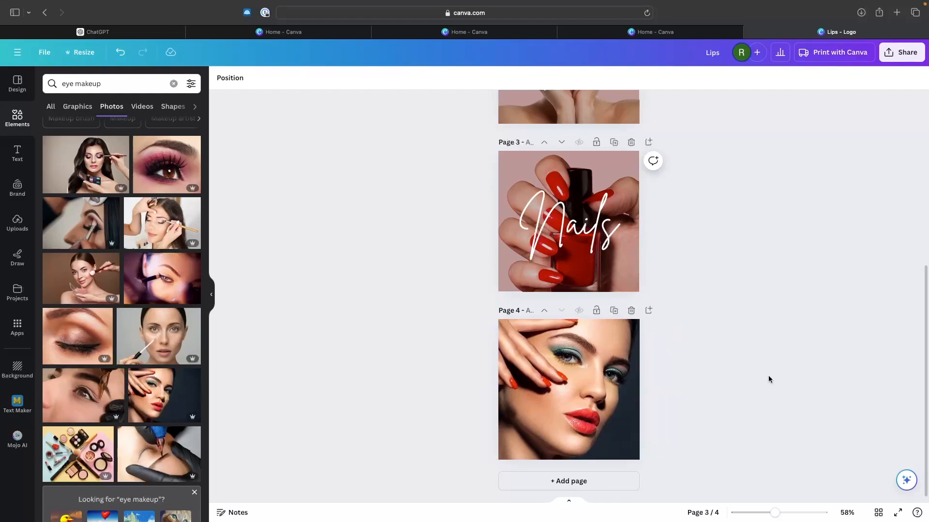
# Send the portrait on page 4 backward behind the dark overlay and the "Eyes" text
pyautogui.click(587, 364)
pyautogui.click(233, 77)
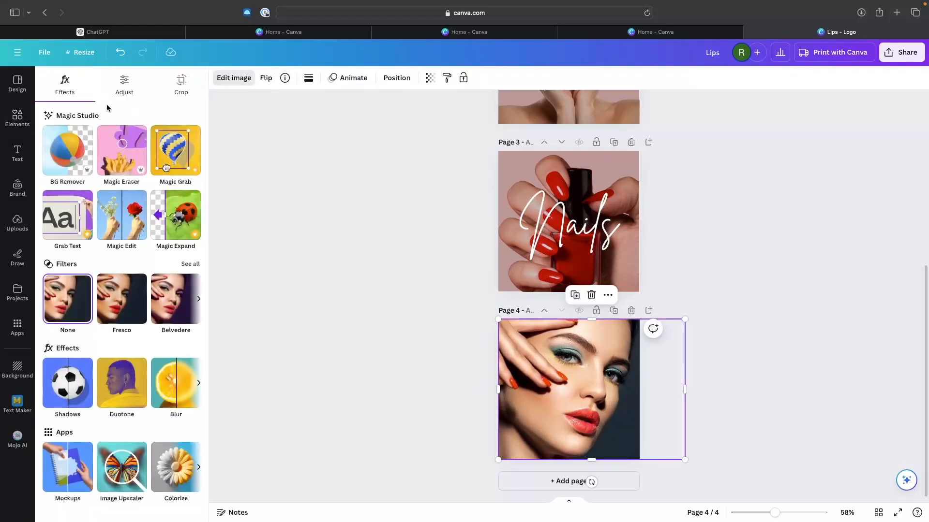
pyautogui.click(396, 78)
pyautogui.click(159, 103)
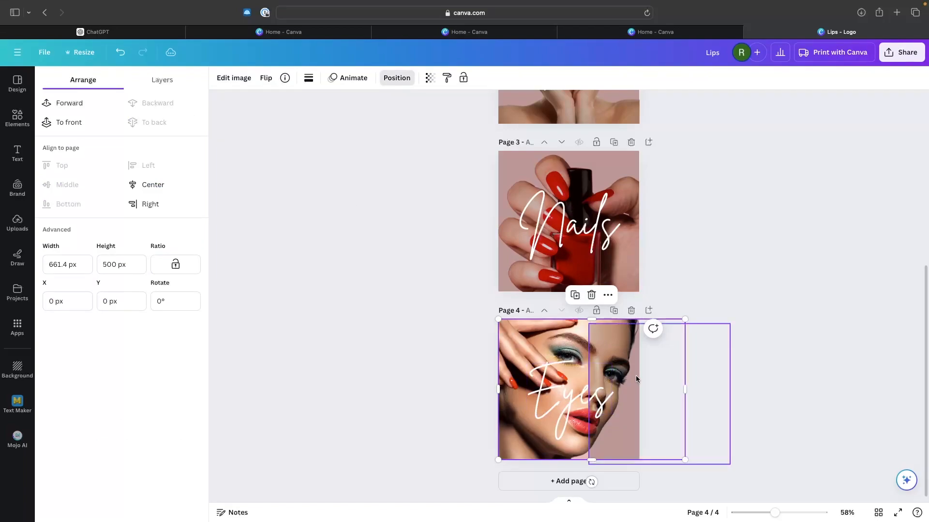
# Slide the dark overlay on page 4 back so it covers the whole page
pyautogui.moveTo(635, 349); pyautogui.dragTo(575, 350)
pyautogui.moveTo(549, 343); pyautogui.dragTo(545, 342)
pyautogui.click(747, 353)
pyautogui.scroll(-1, 745, 351)
pyautogui.click(741, 348)
pyautogui.scroll(8, 736, 344)
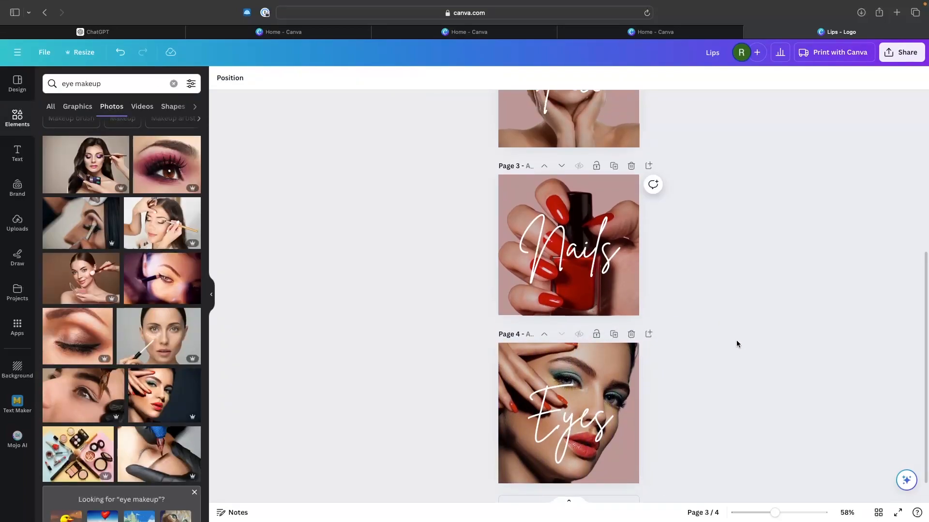
pyautogui.scroll(-6, 736, 344)
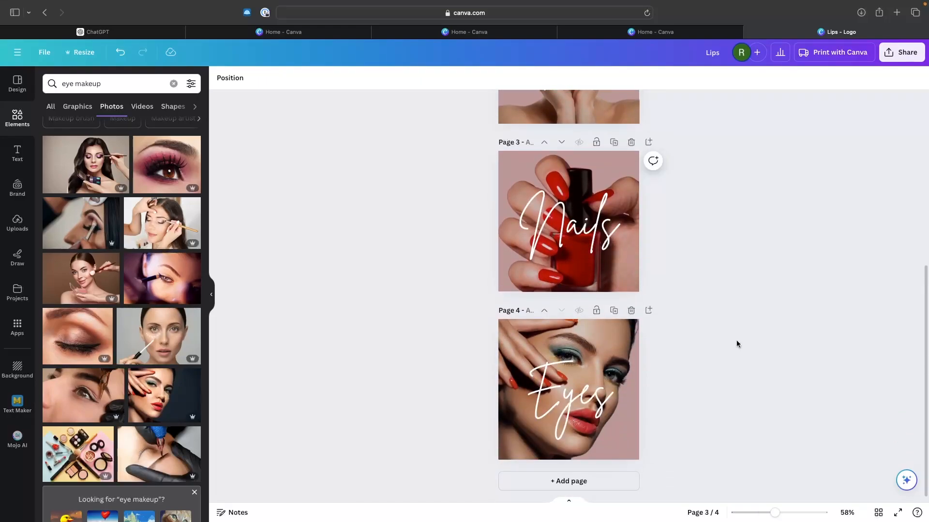
# Download all four pages of the design as PNG files at 500 × 500 px
pyautogui.click(902, 52)
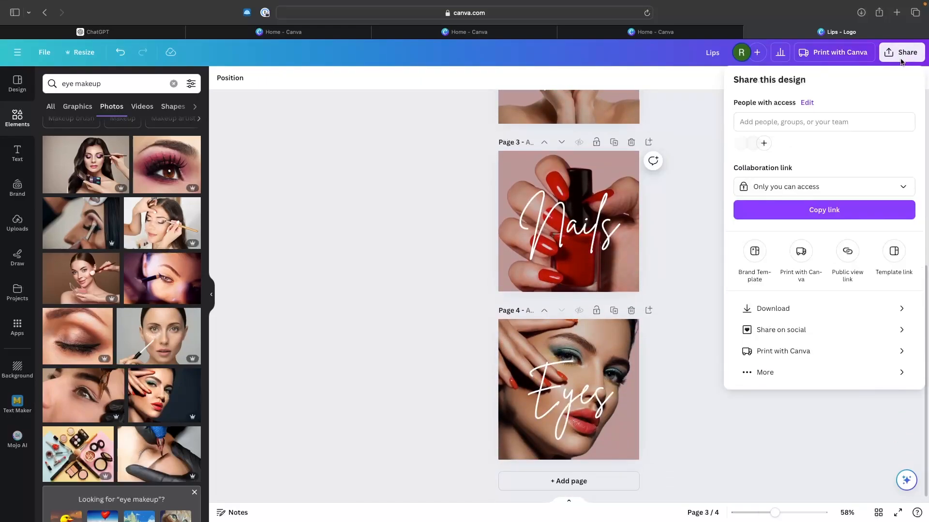
pyautogui.click(786, 317)
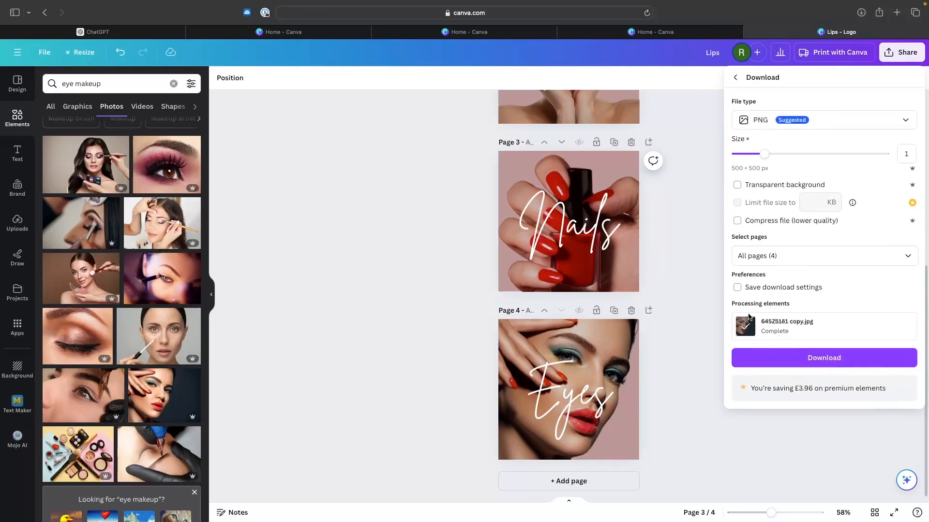
pyautogui.click(806, 364)
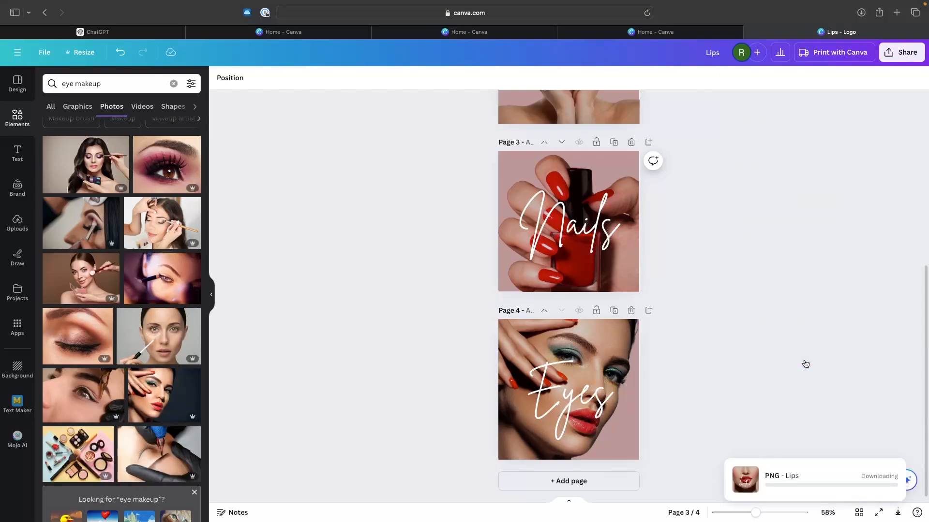
pyautogui.scroll(7, 712, 238)
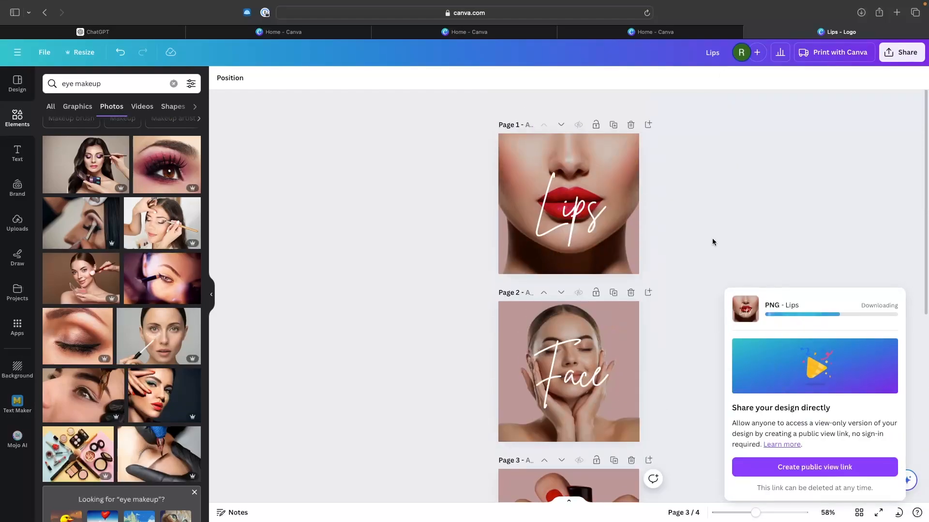
pyautogui.scroll(-6, 577, 343)
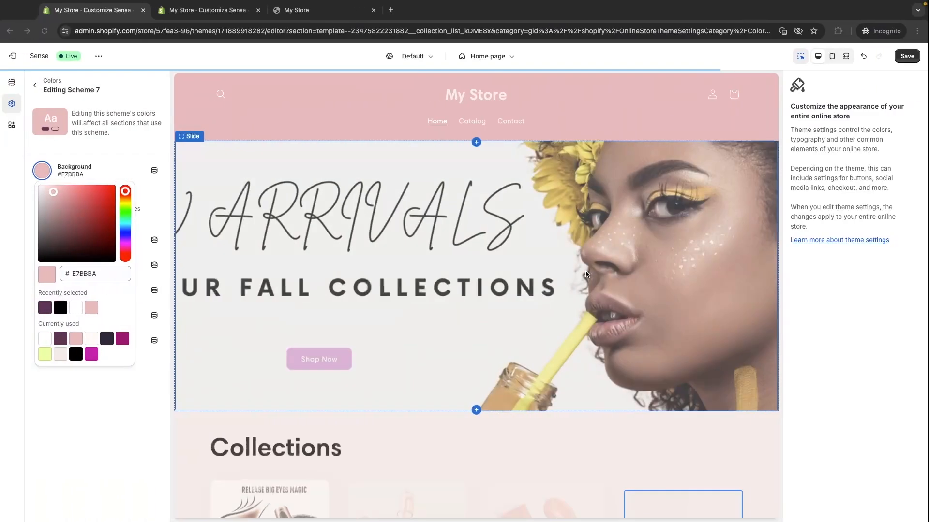
# Switch to the Shopify theme editor, save the theme and open the store's product collections list
pyautogui.click(903, 59)
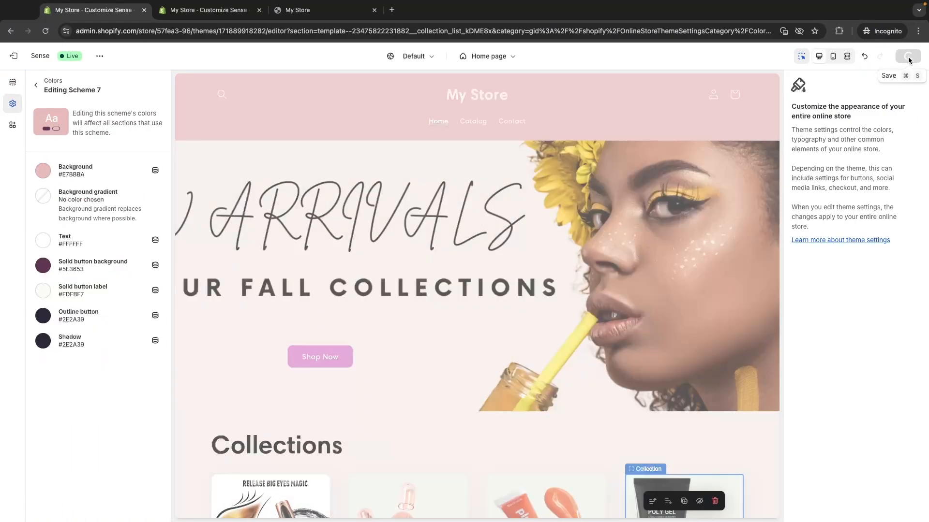
pyautogui.click(13, 55)
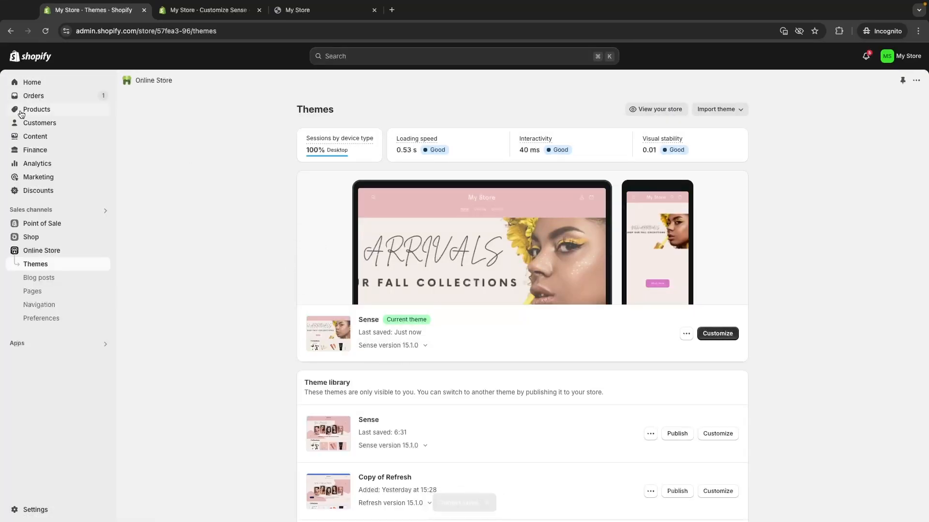
pyautogui.click(53, 110)
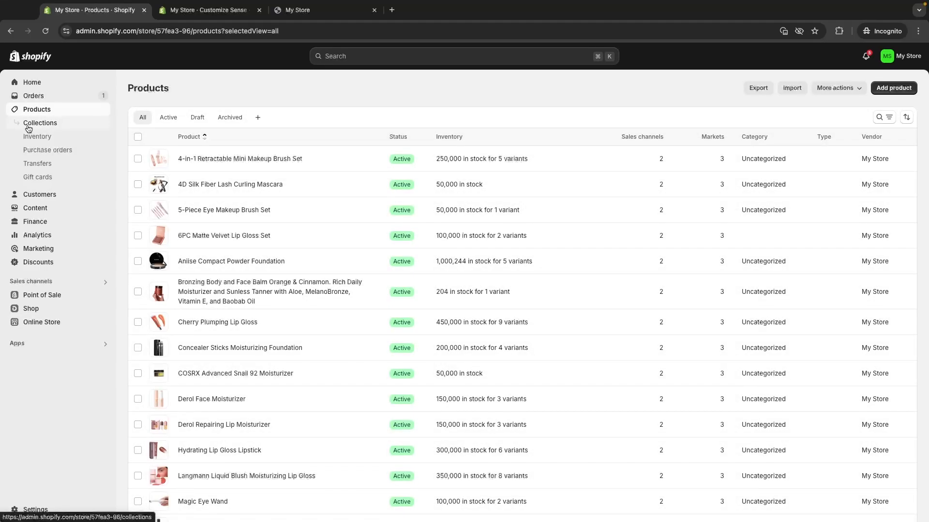
pyautogui.click(43, 127)
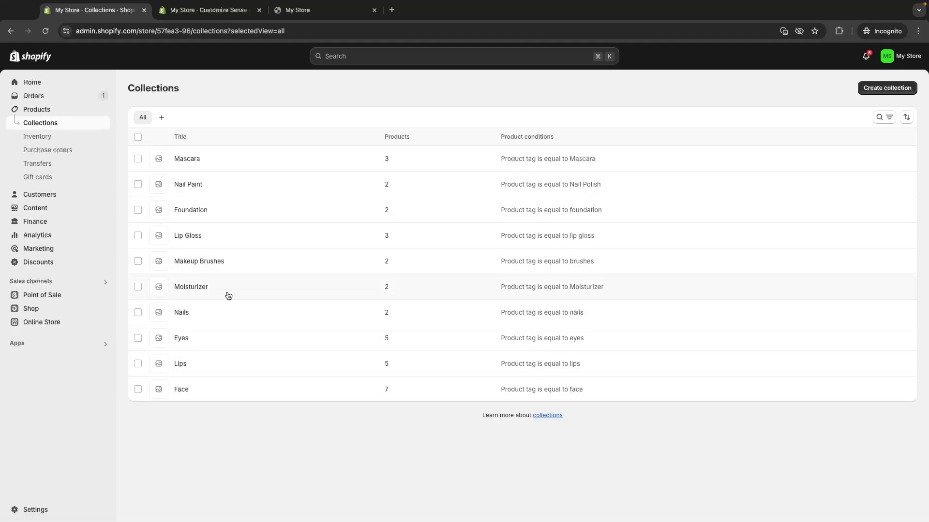
# Add 3.png from the FACE-2 downloads folder as the Face collection's image and save the collection
pyautogui.click(162, 395)
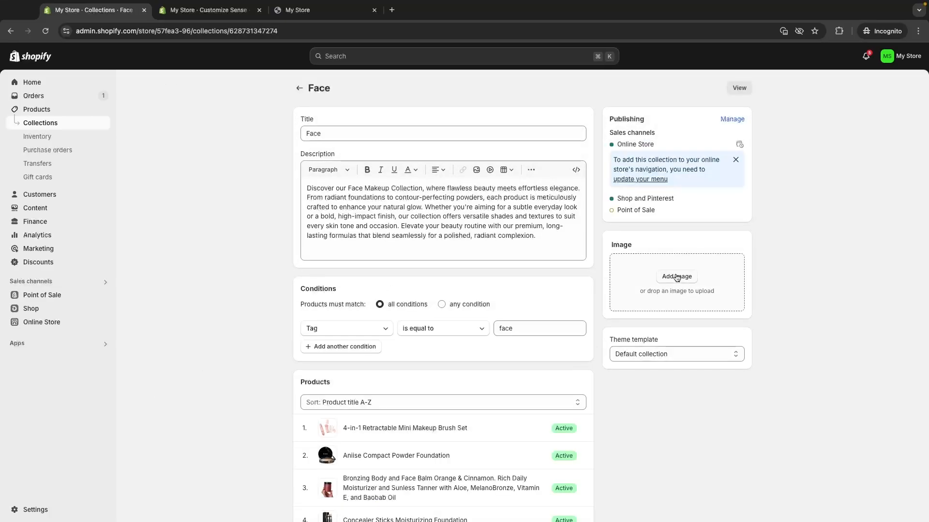
pyautogui.click(676, 277)
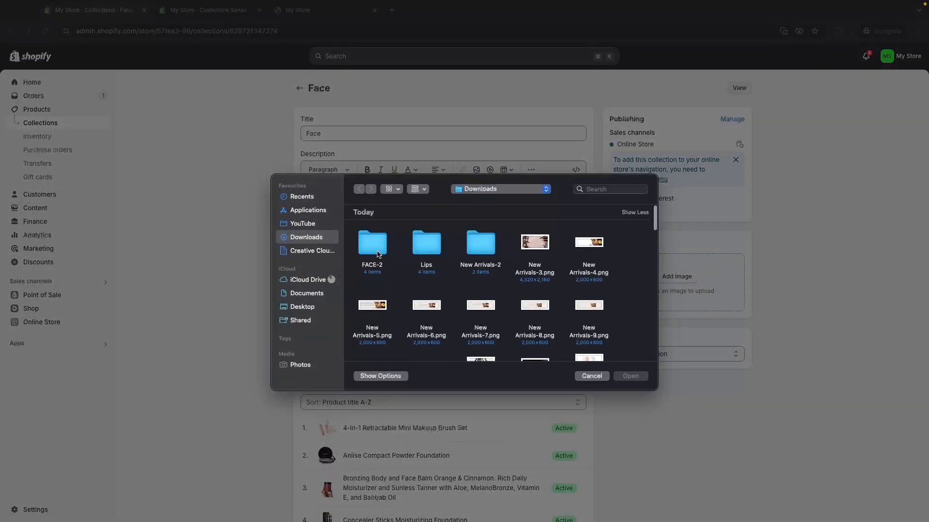
pyautogui.doubleClick(380, 253)
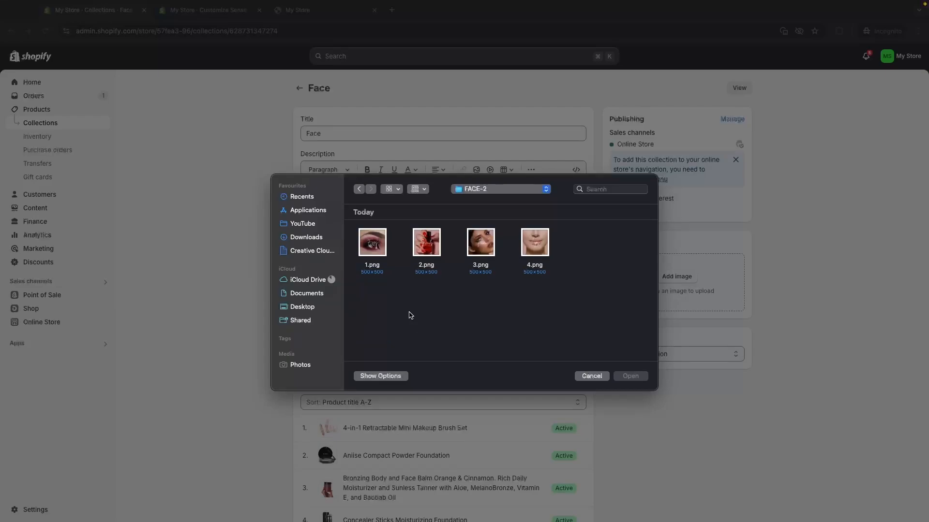
pyautogui.doubleClick(481, 243)
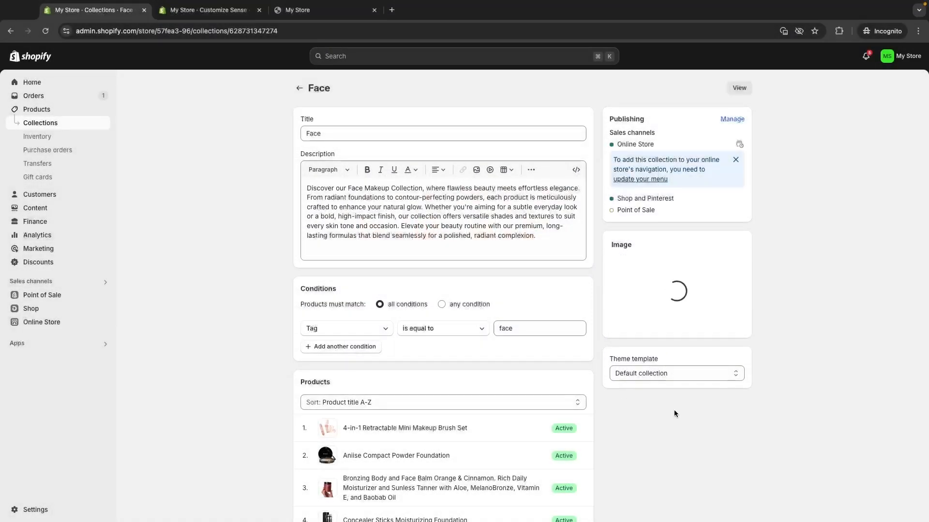
pyautogui.click(605, 57)
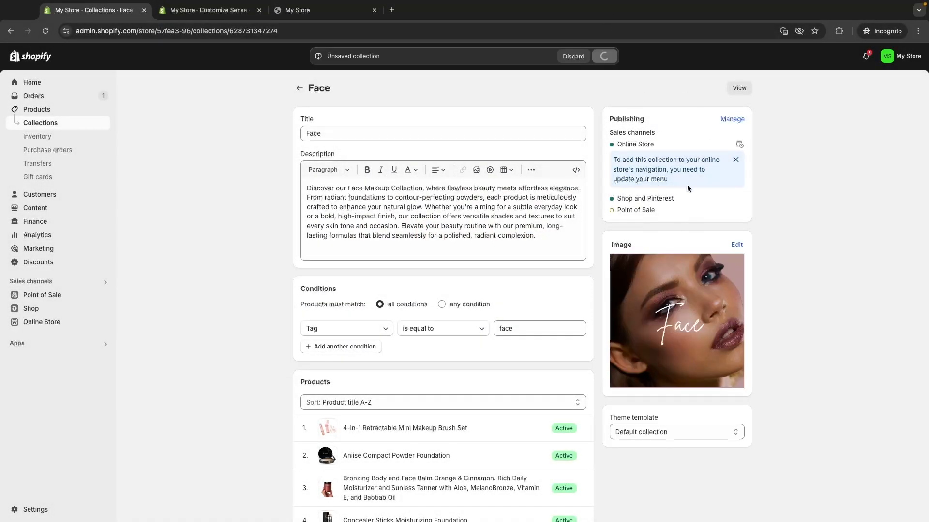
pyautogui.click(301, 89)
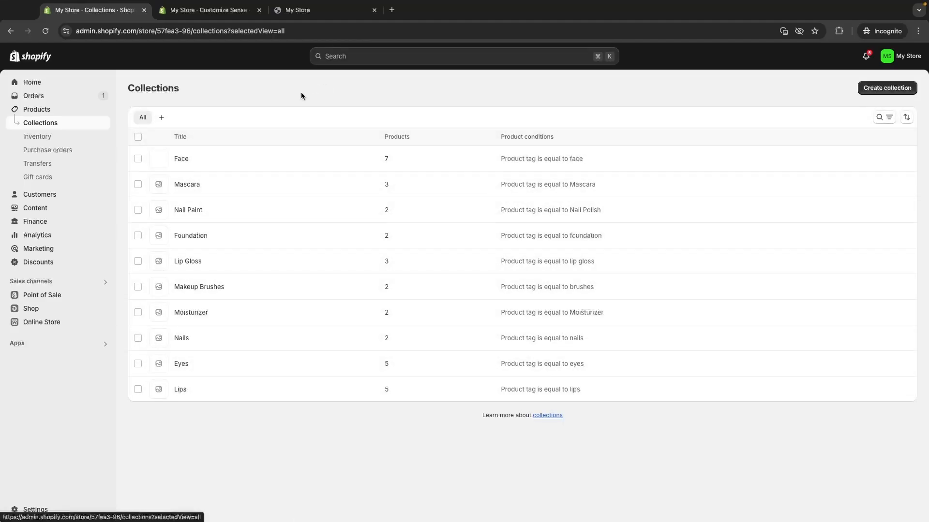
# Add 2.png from the FACE-2 folder as the Nails collection's image and save the collection
pyautogui.click(180, 339)
pyautogui.click(677, 277)
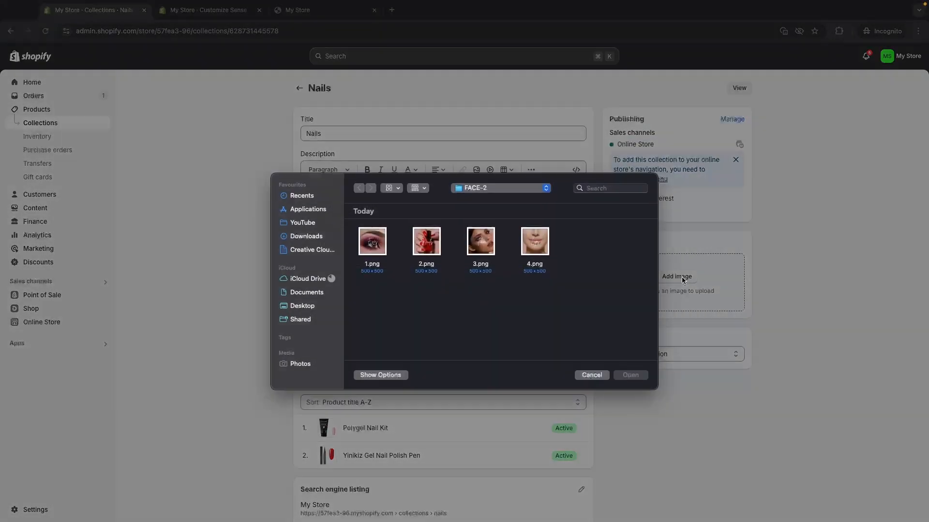
pyautogui.doubleClick(426, 242)
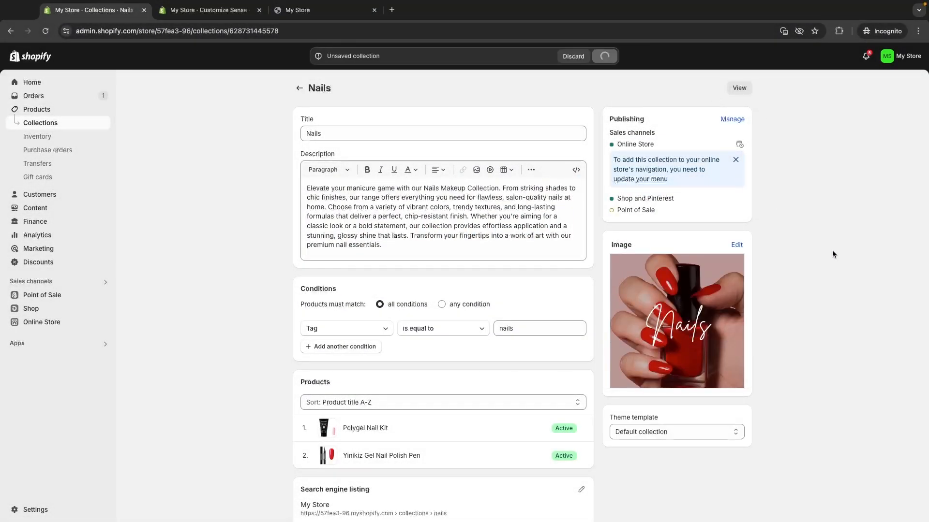
pyautogui.click(300, 88)
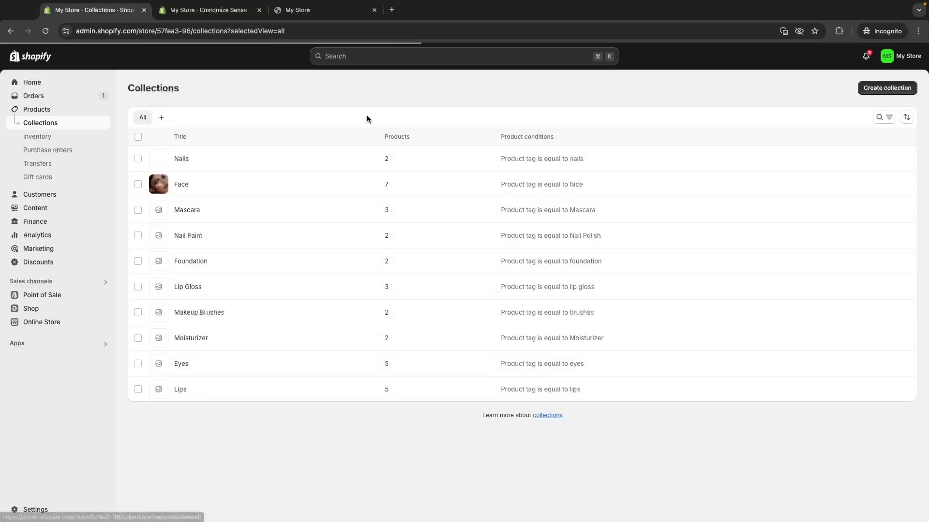
# Add 1.png from the FACE-2 folder as the Eyes collection's image and save the collection
pyautogui.click(181, 364)
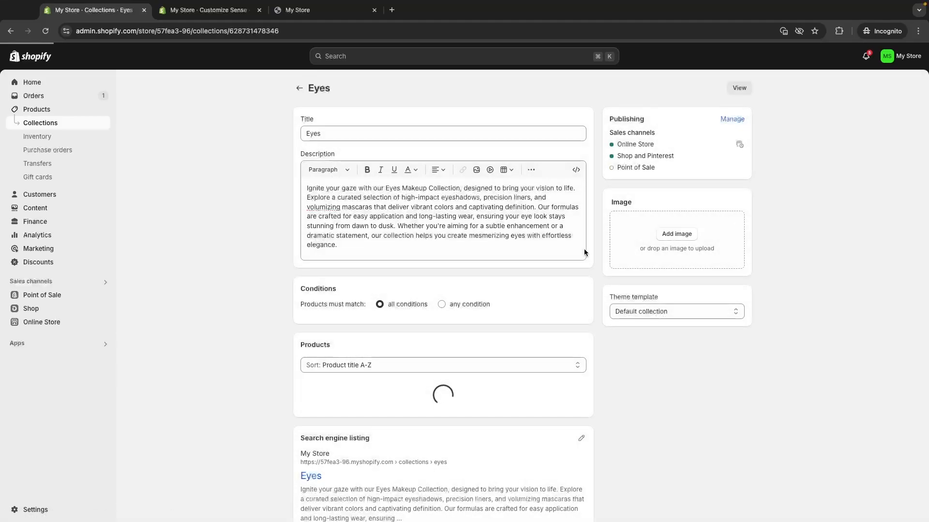
pyautogui.click(679, 276)
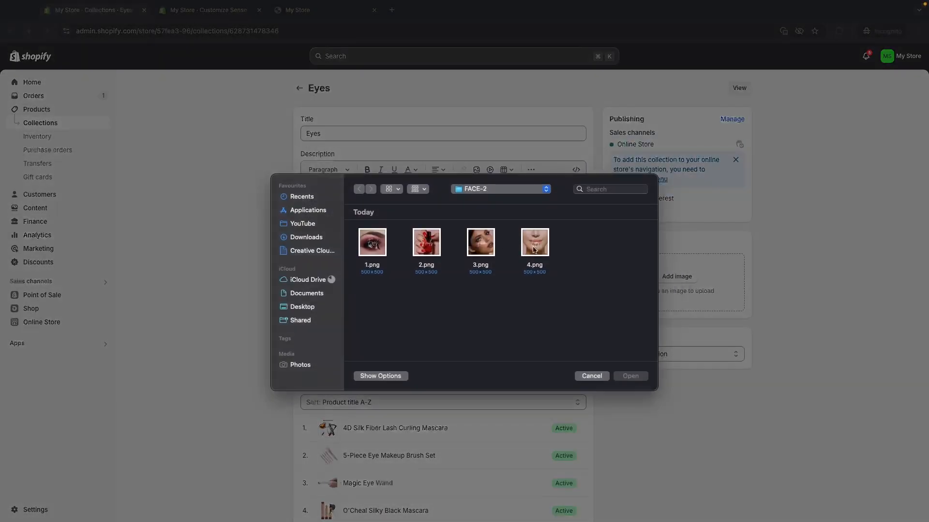
pyautogui.doubleClick(372, 247)
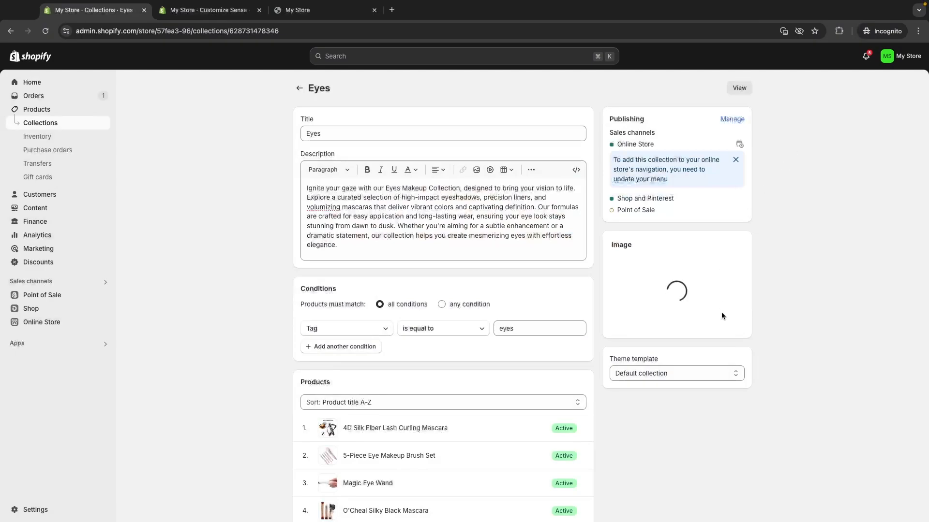
pyautogui.click(604, 56)
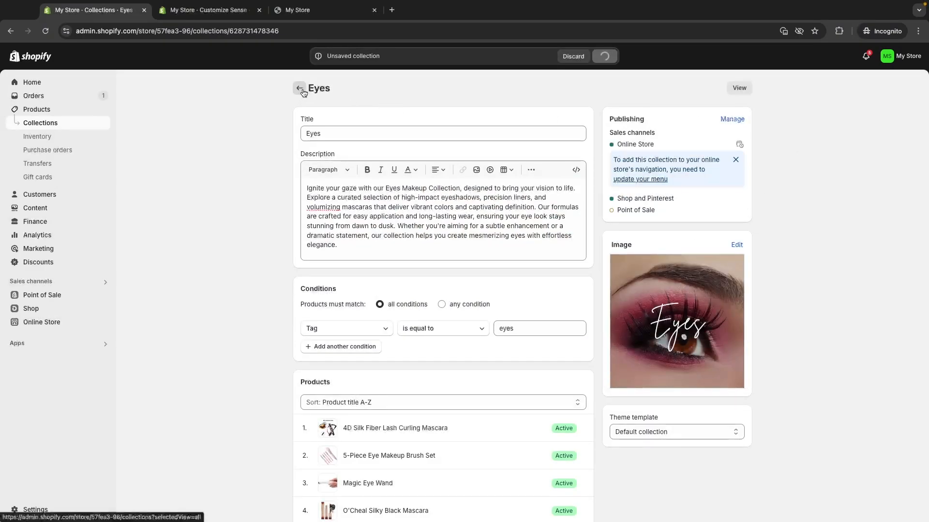
pyautogui.click(302, 90)
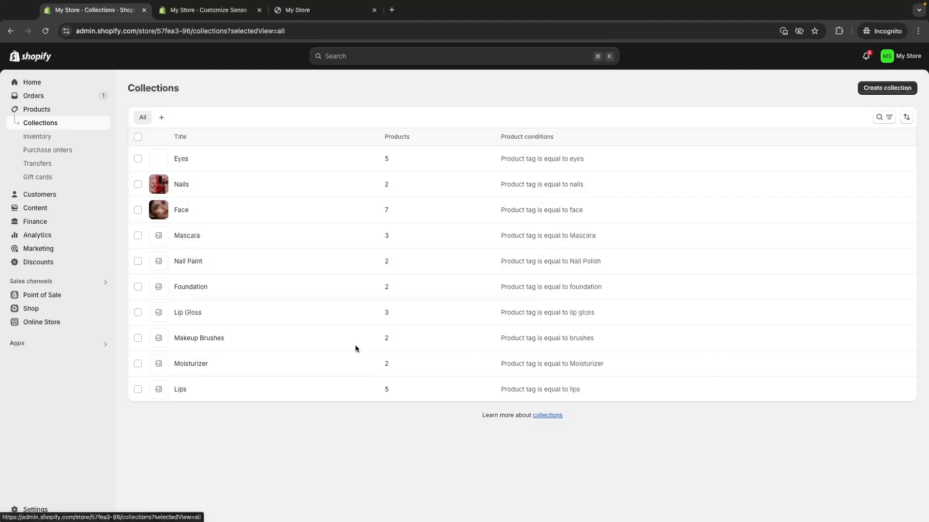
# Add 4.png from the FACE-2 folder as the Lips collection's image and save the collection
pyautogui.click(184, 390)
pyautogui.click(676, 275)
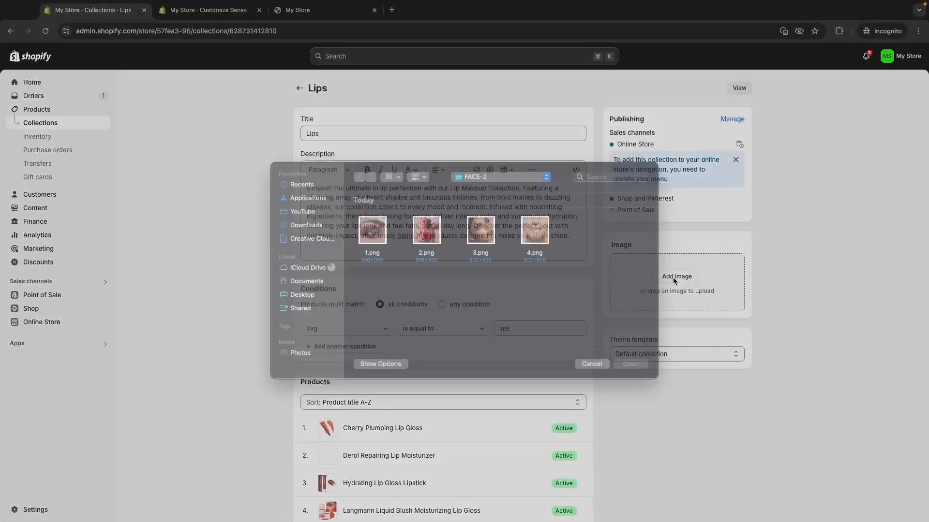
pyautogui.click(536, 245)
pyautogui.doubleClick(536, 246)
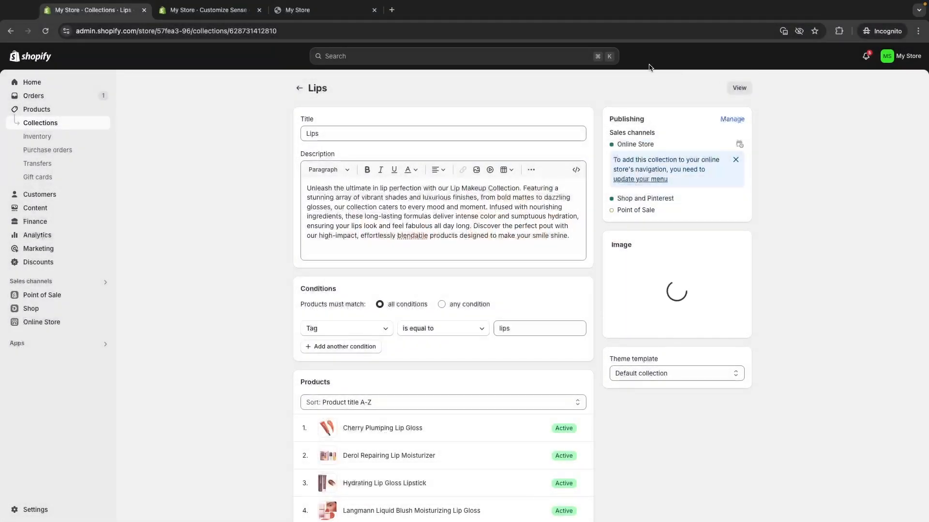
pyautogui.click(602, 57)
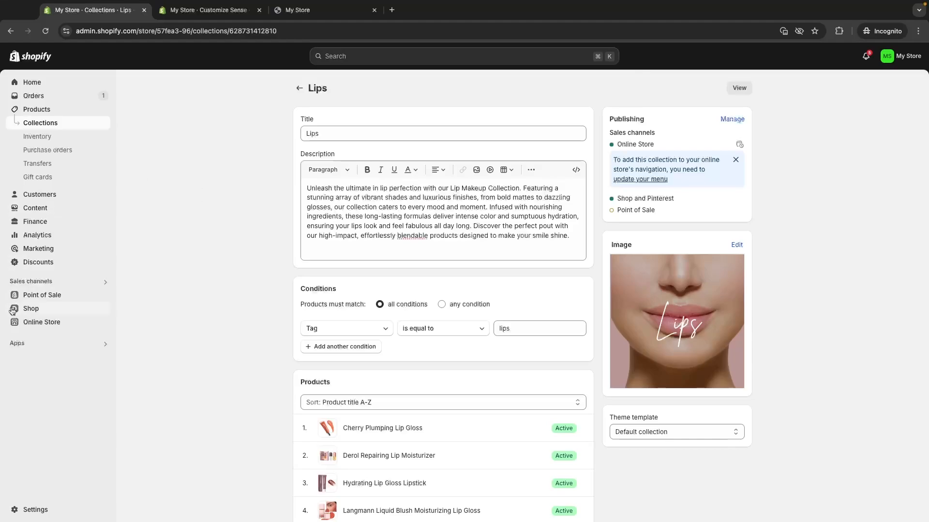
# Open the current Sense theme for customization and review the home page's collection cards with their new images
pyautogui.click(32, 322)
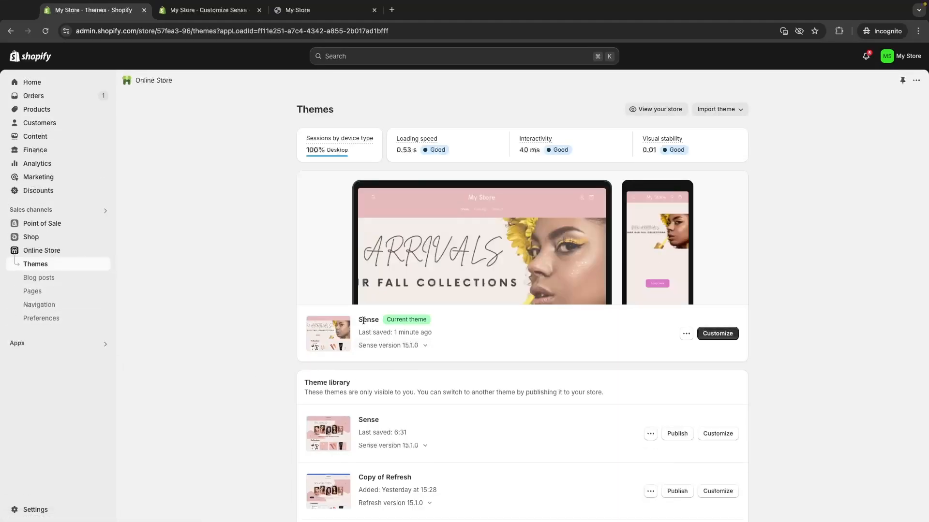
pyautogui.click(716, 339)
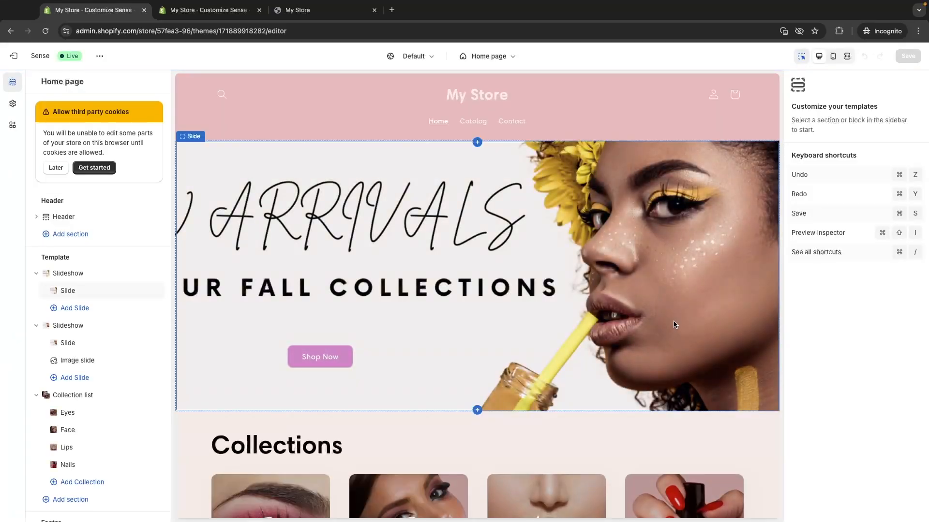
pyautogui.scroll(-4, 675, 325)
pyautogui.scroll(-3, 675, 325)
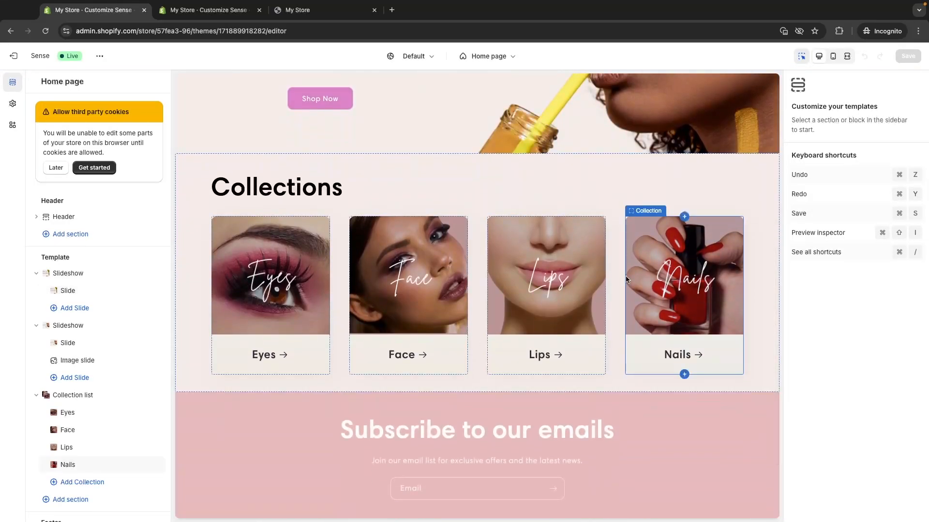
pyautogui.scroll(-1, 556, 329)
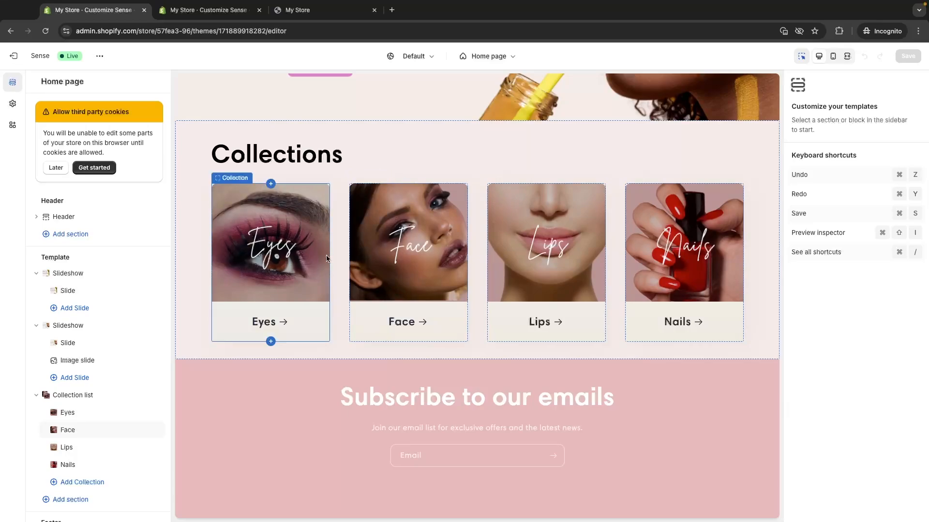
pyautogui.scroll(1, 327, 258)
# Add the custom CSS ".card__heading { display: none; }" to the Collection list section to hide the card titles
pyautogui.click(418, 244)
pyautogui.click(390, 205)
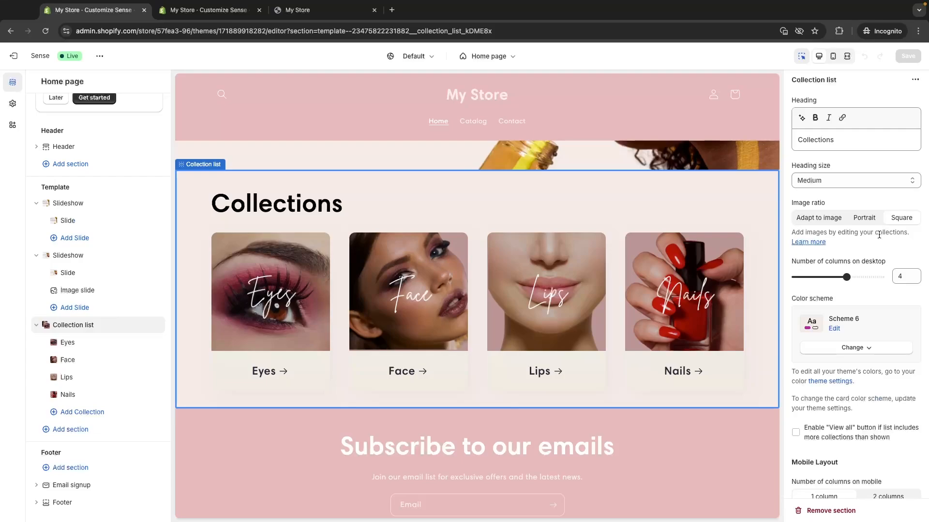
pyautogui.scroll(-4, 868, 263)
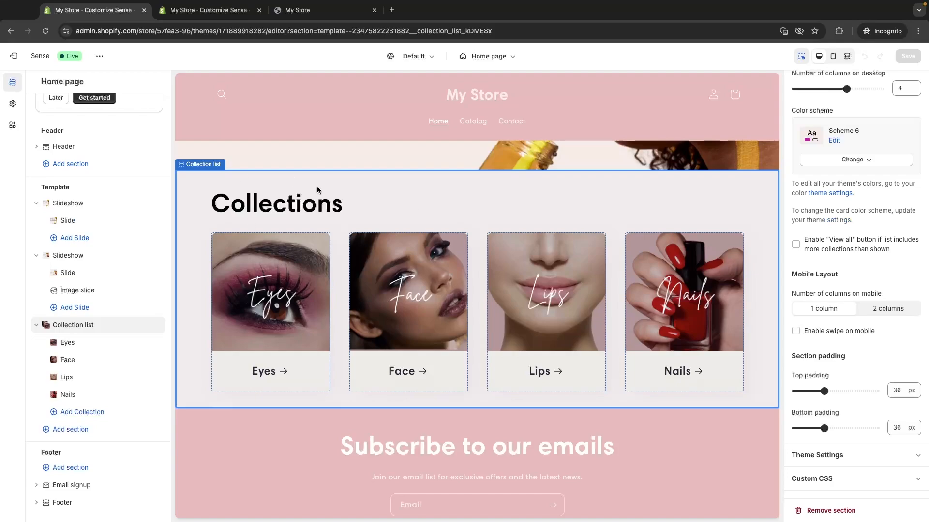
pyautogui.scroll(4, 817, 270)
pyautogui.scroll(-4, 845, 262)
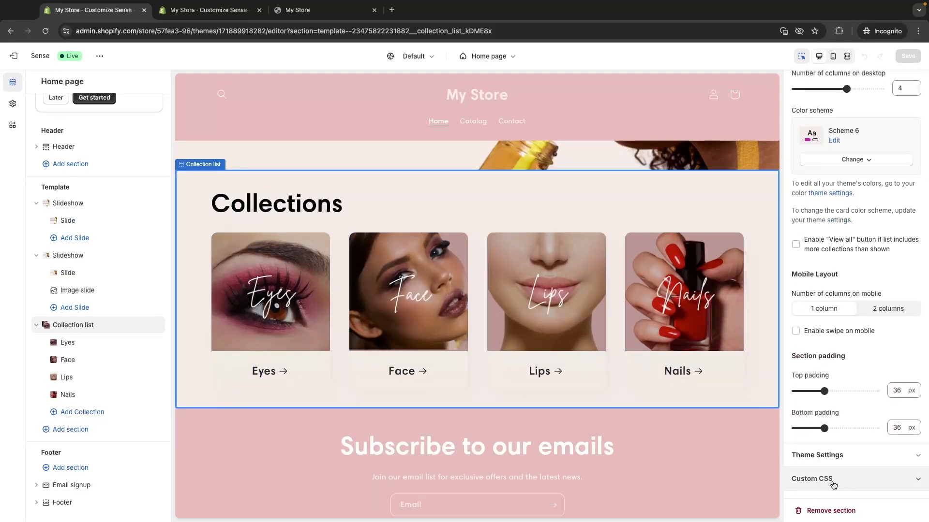
pyautogui.click(826, 484)
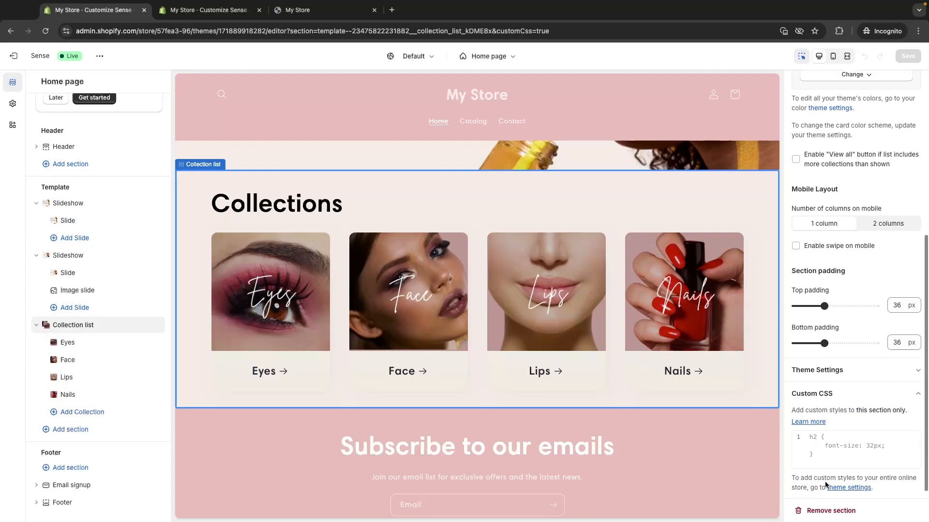
pyautogui.click(827, 430)
pyautogui.write('.card__heading {   display: none; }')
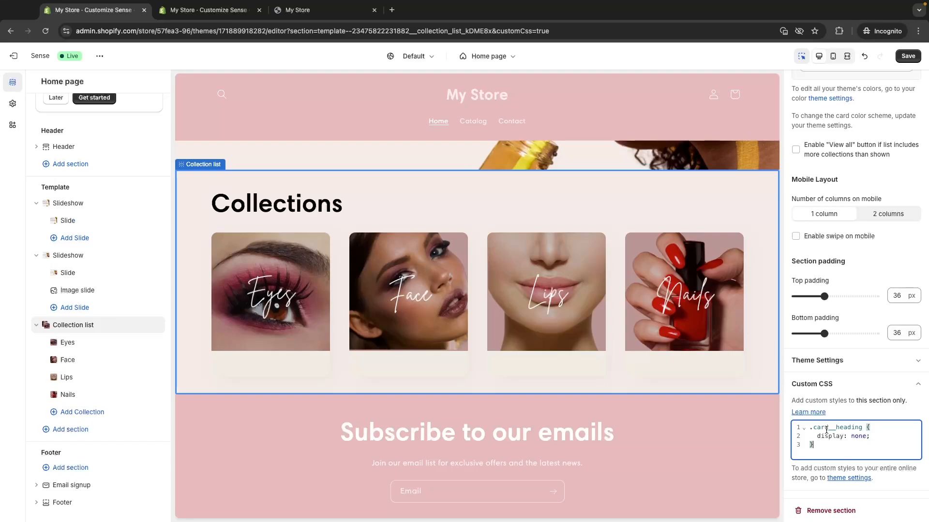
# Set the Collection list section's image ratio to Portrait
pyautogui.scroll(5, 856, 300)
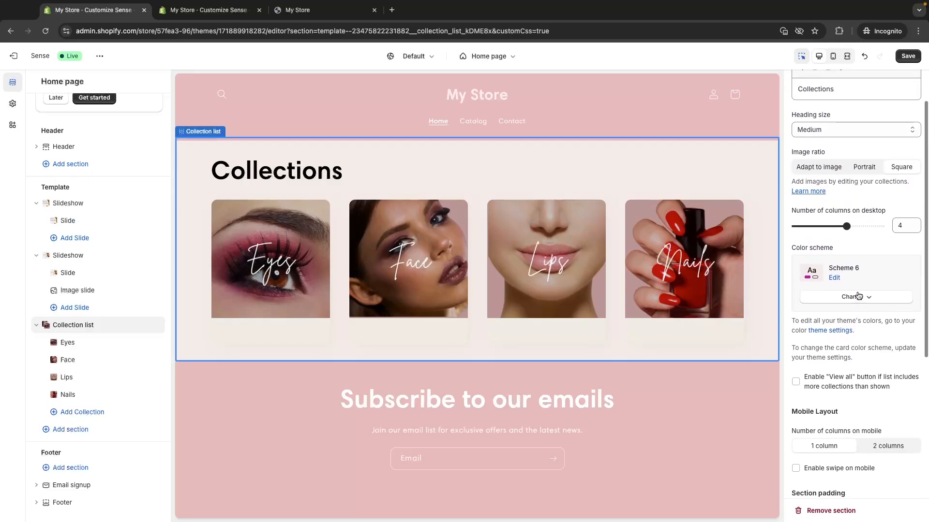
pyautogui.scroll(1, 801, 186)
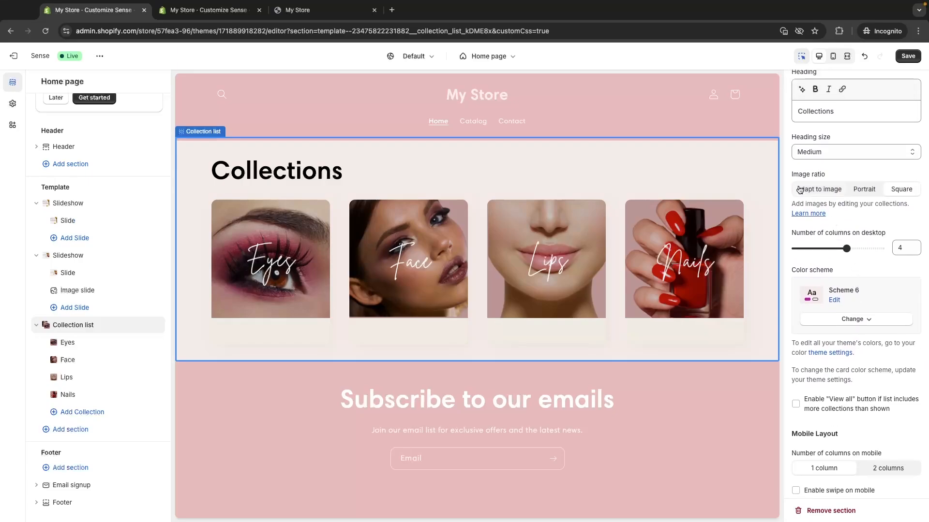
pyautogui.moveTo(791, 176); pyautogui.dragTo(822, 178)
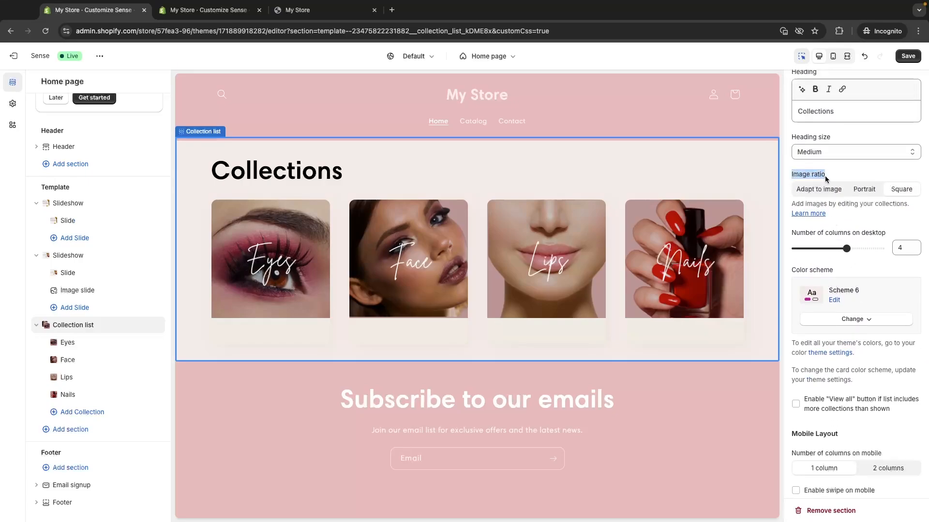
pyautogui.click(833, 175)
pyautogui.click(869, 196)
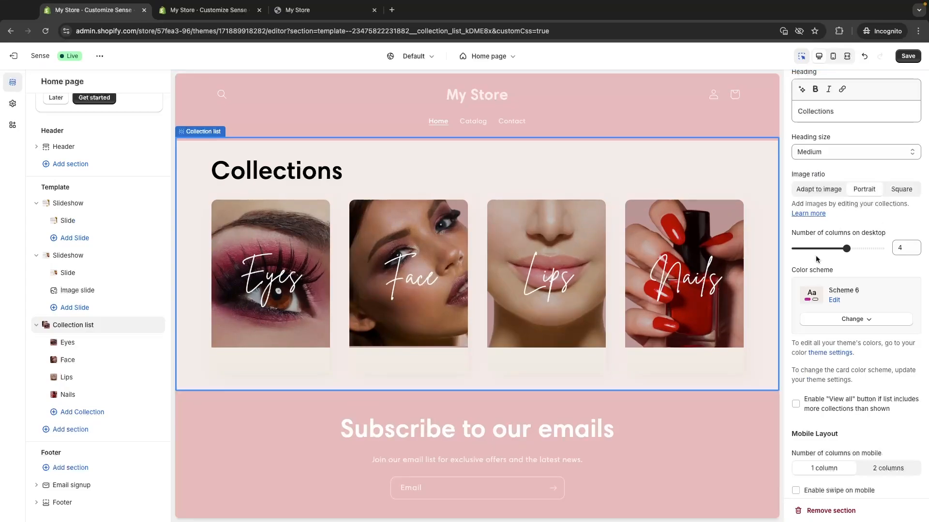
# Change the Collection list section's heading to "Our Collections"
pyautogui.scroll(1, 816, 259)
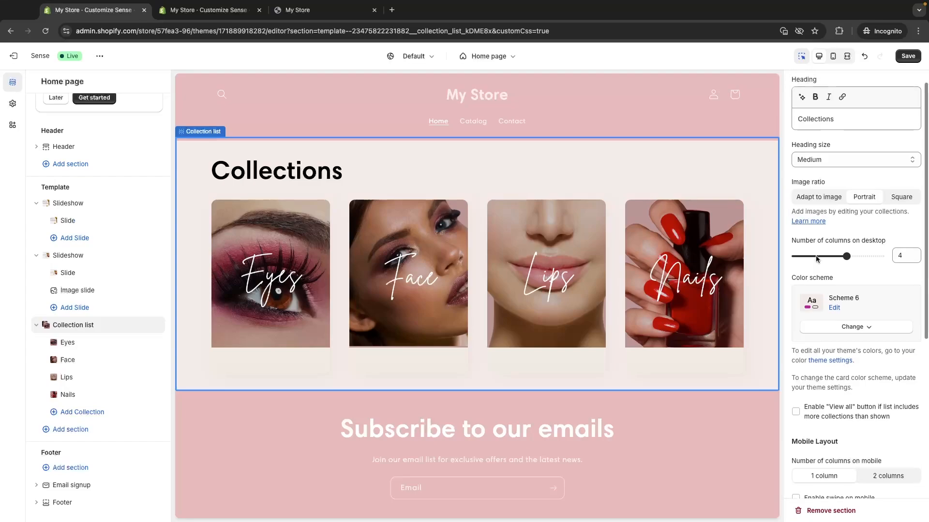
pyautogui.click(835, 141)
pyautogui.doubleClick(835, 141)
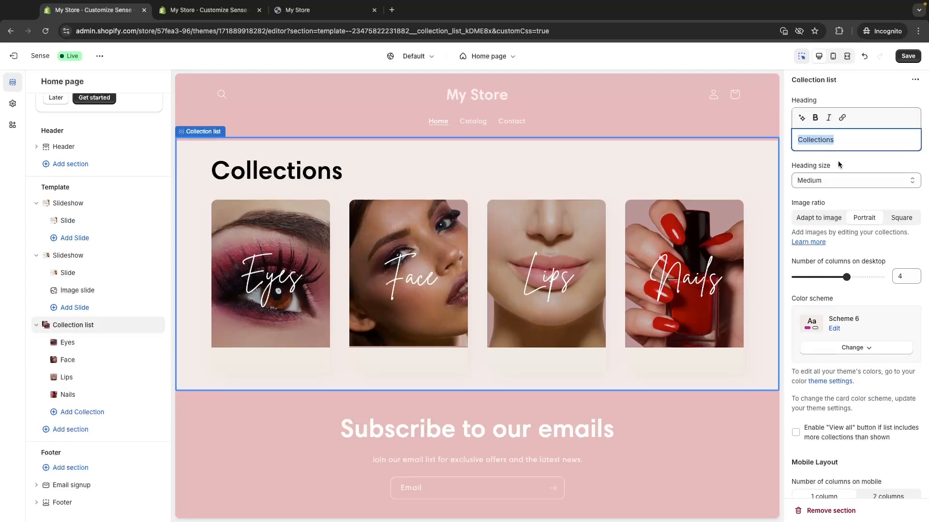
pyautogui.click(820, 143)
pyautogui.write('Our')
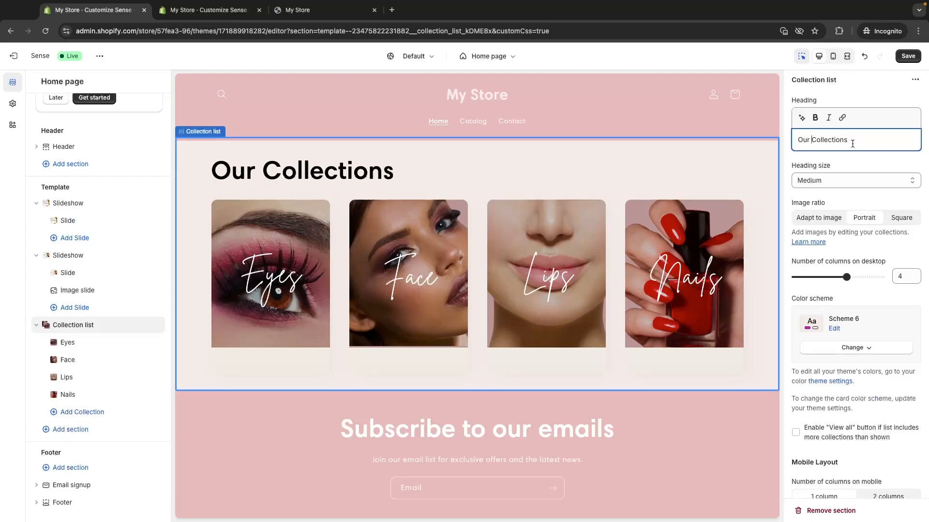
# Try the Small heading size on the Collection list section and set it back to Medium
pyautogui.click(830, 181)
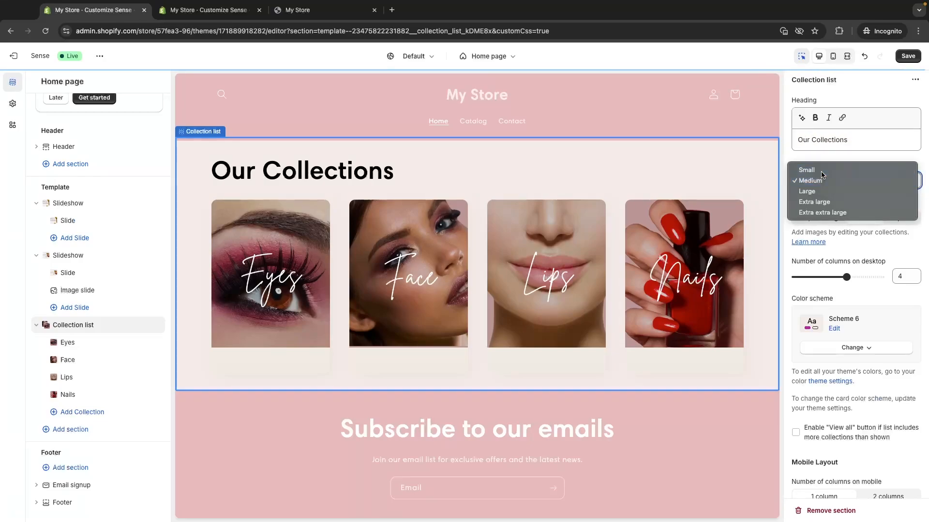
pyautogui.click(821, 170)
pyautogui.click(821, 174)
pyautogui.click(822, 212)
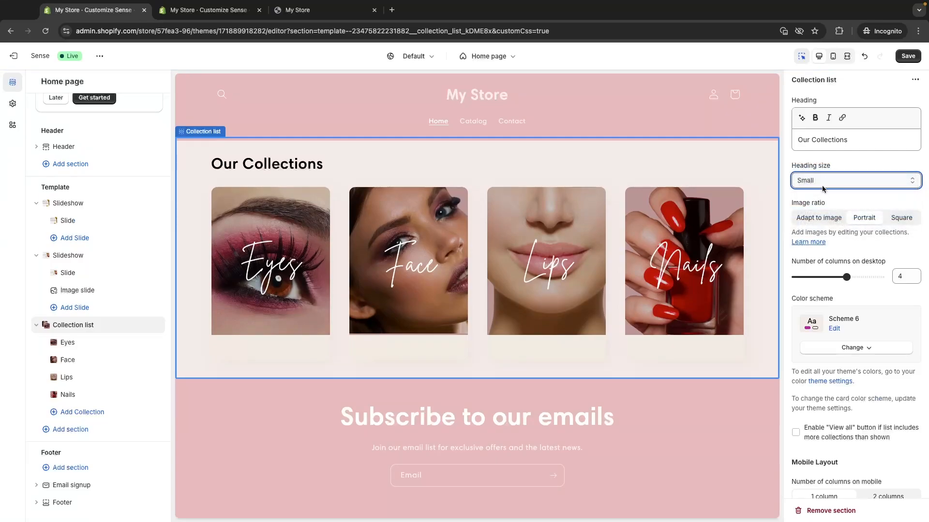
pyautogui.click(822, 182)
pyautogui.click(819, 160)
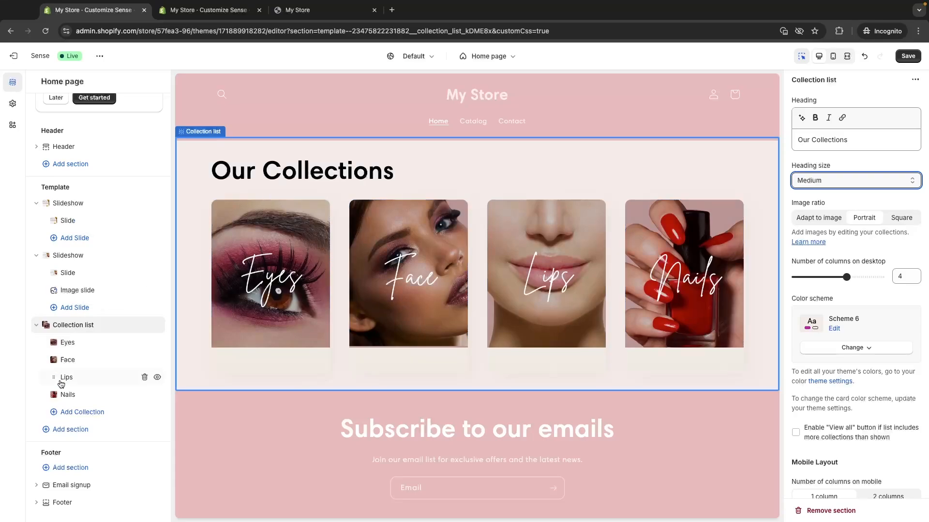
# Add a Slideshow section below the Collection list on the home page and show it in the desktop preview
pyautogui.click(56, 432)
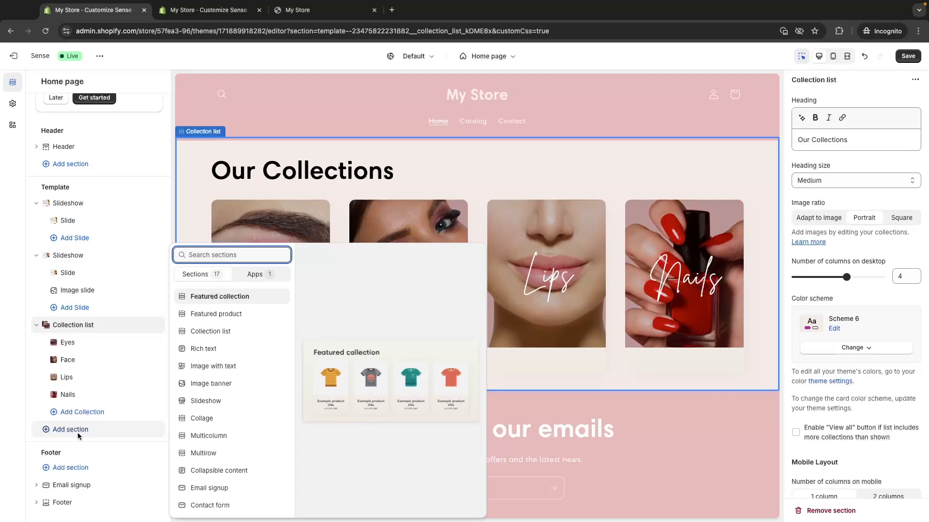
pyautogui.click(211, 405)
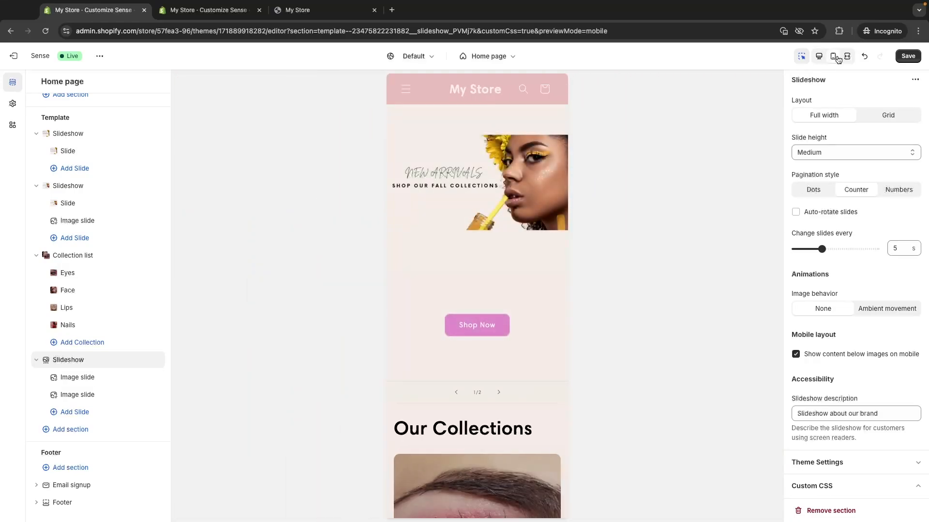
pyautogui.click(819, 56)
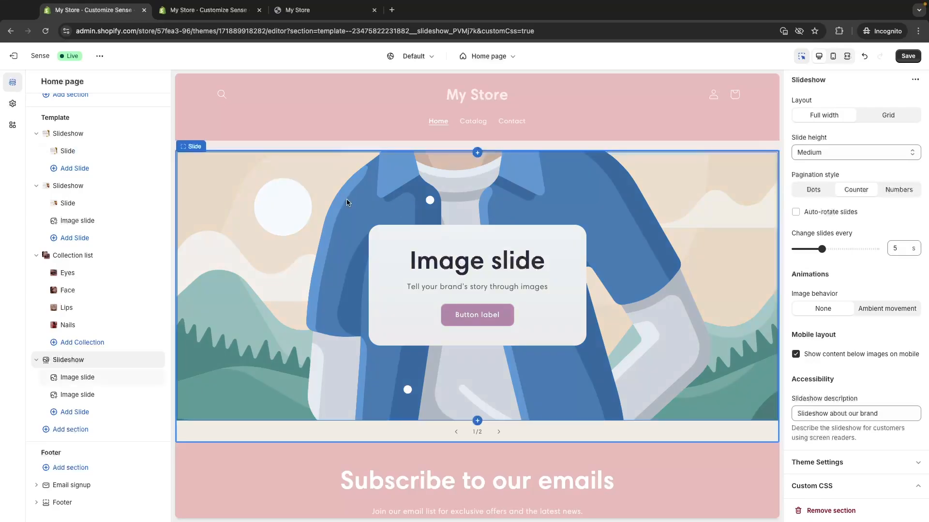
# Examine the About Us slideshow of the draft Sense theme in desktop and mobile preview, and return to the live theme
pyautogui.click(209, 10)
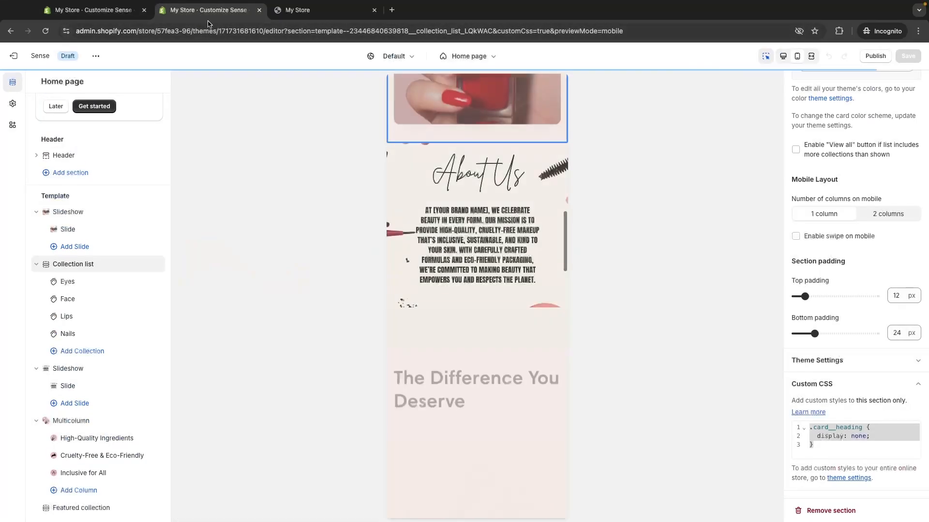
pyautogui.scroll(1, 392, 233)
pyautogui.click(783, 57)
pyautogui.scroll(5, 634, 218)
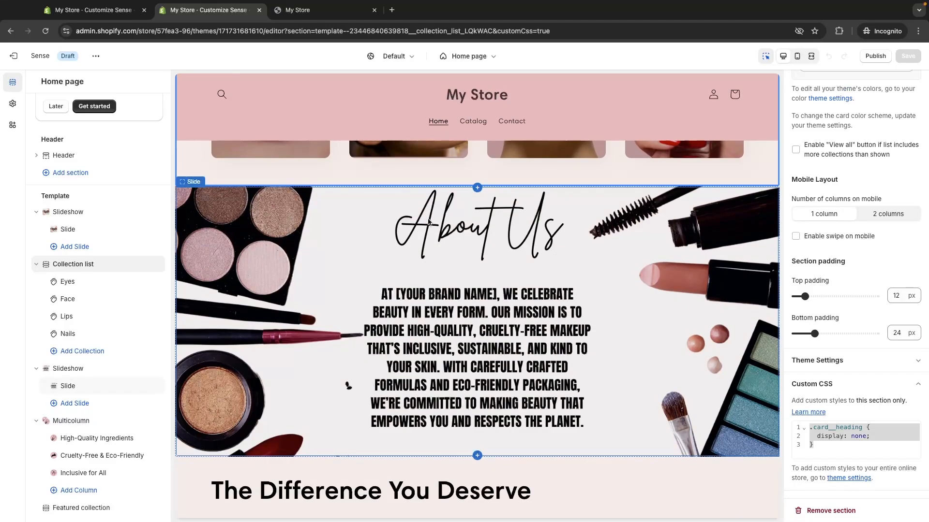
pyautogui.click(798, 57)
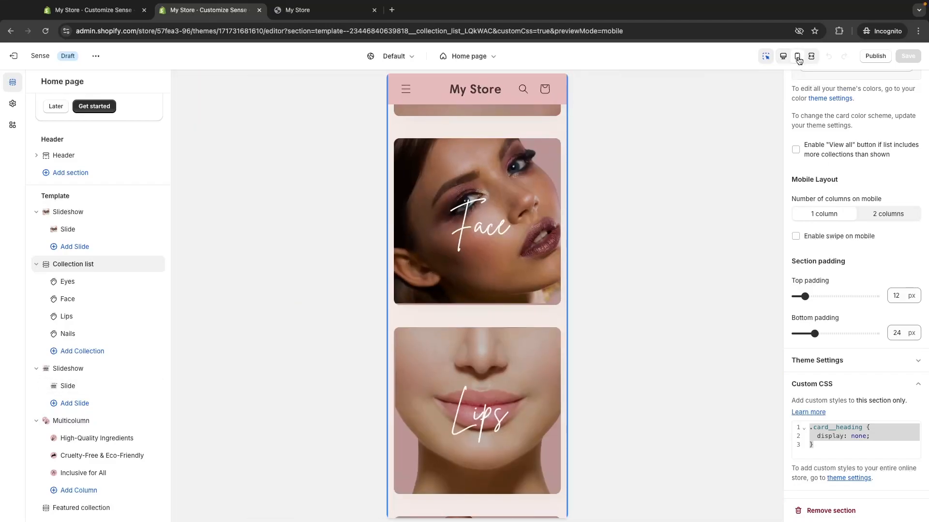
pyautogui.scroll(-10, 568, 245)
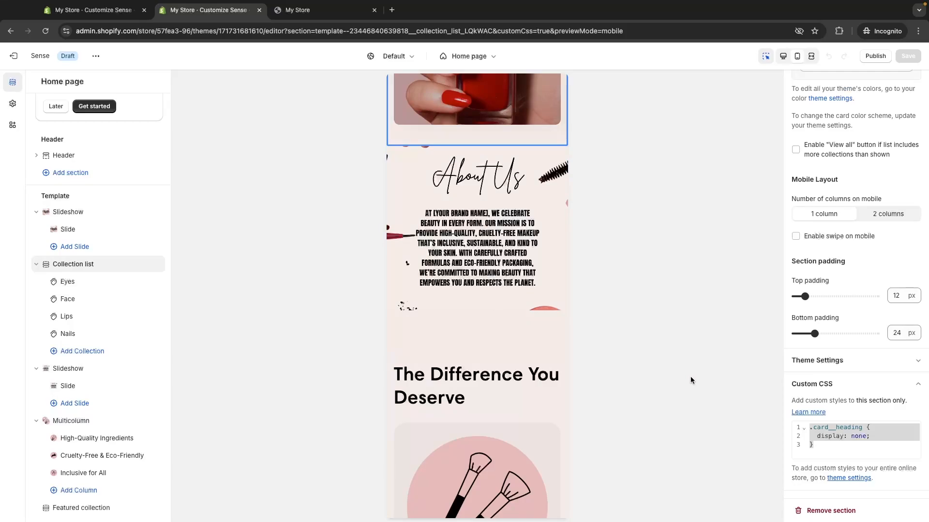
pyautogui.click(784, 57)
pyautogui.click(127, 16)
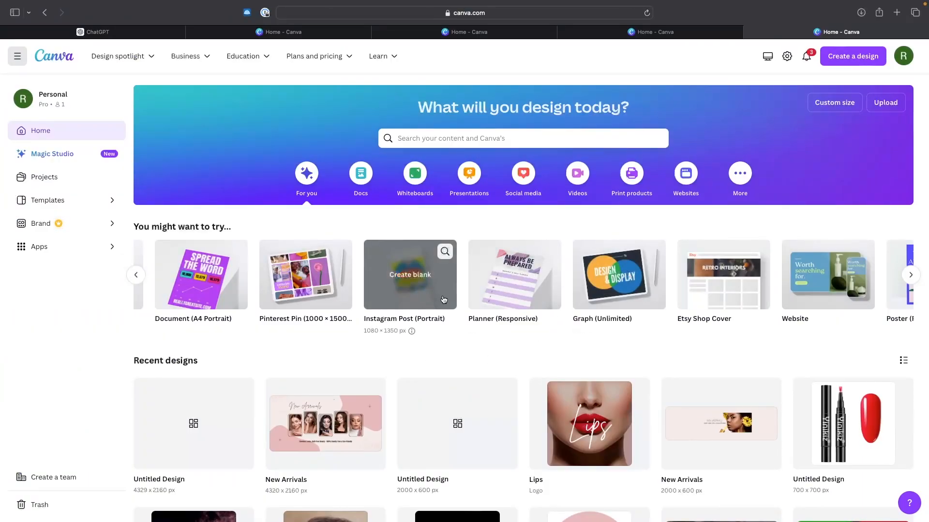
# In Canva, create a new blank custom-size design of 4320 × 2160 px
pyautogui.click(857, 62)
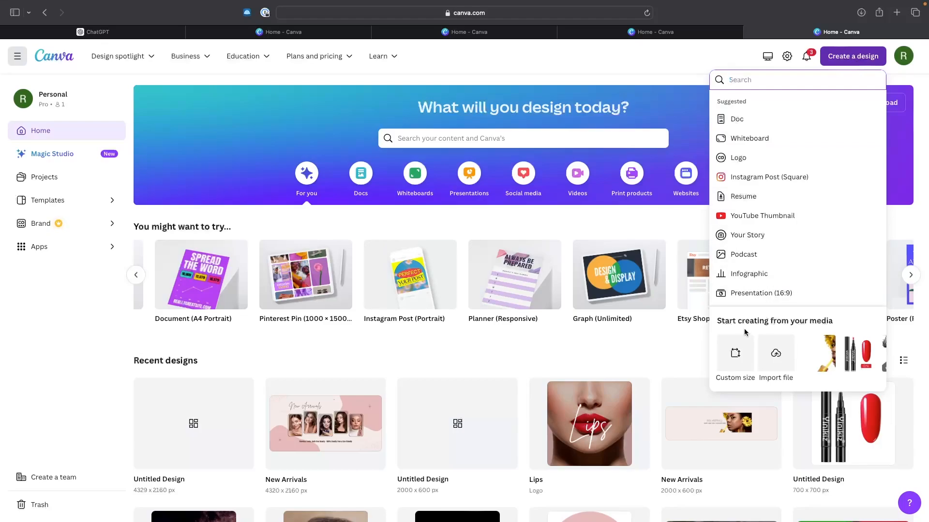
pyautogui.click(731, 363)
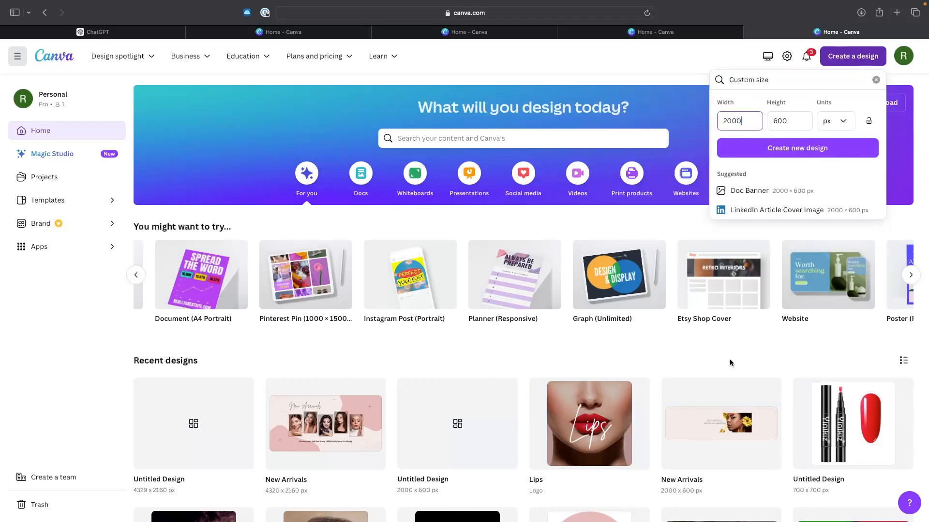
pyautogui.press('BackSpace')
pyautogui.write('4')
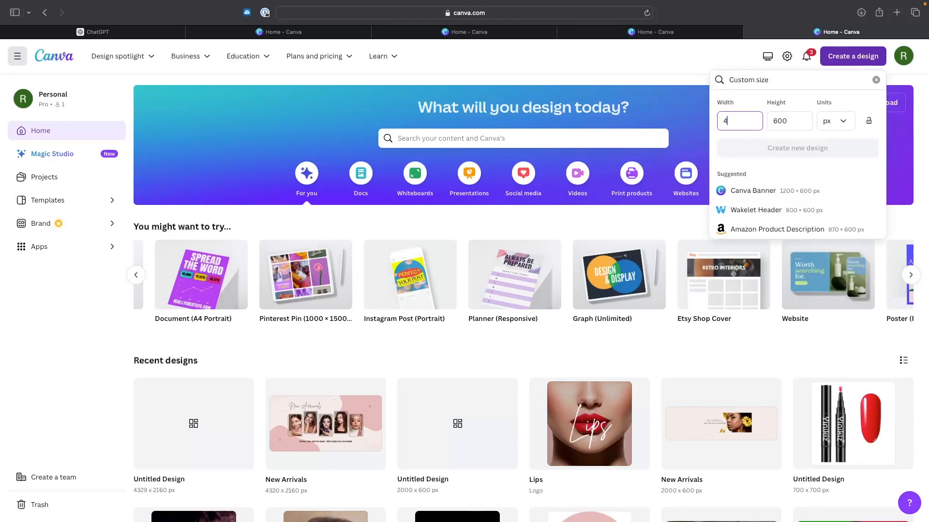
pyautogui.write('320')
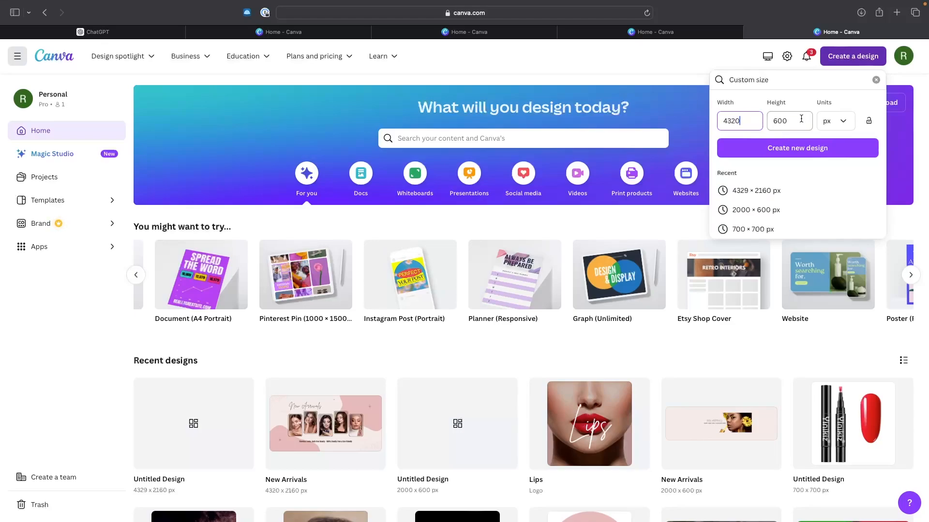
pyautogui.press('Tab')
pyautogui.write('2160')
pyautogui.click(769, 149)
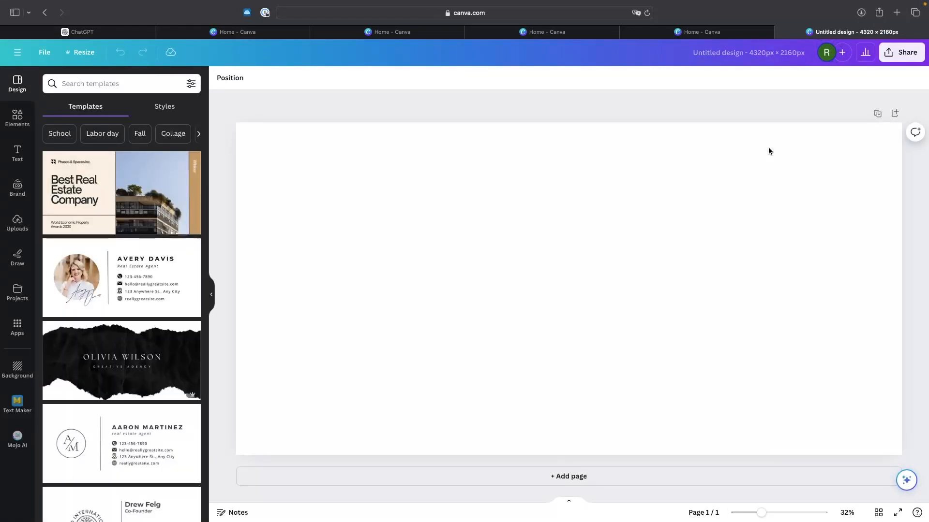
# Search the templates for "makeup" and apply the "brown simple photo beauty make up artist" template to the blank page
pyautogui.click(171, 86)
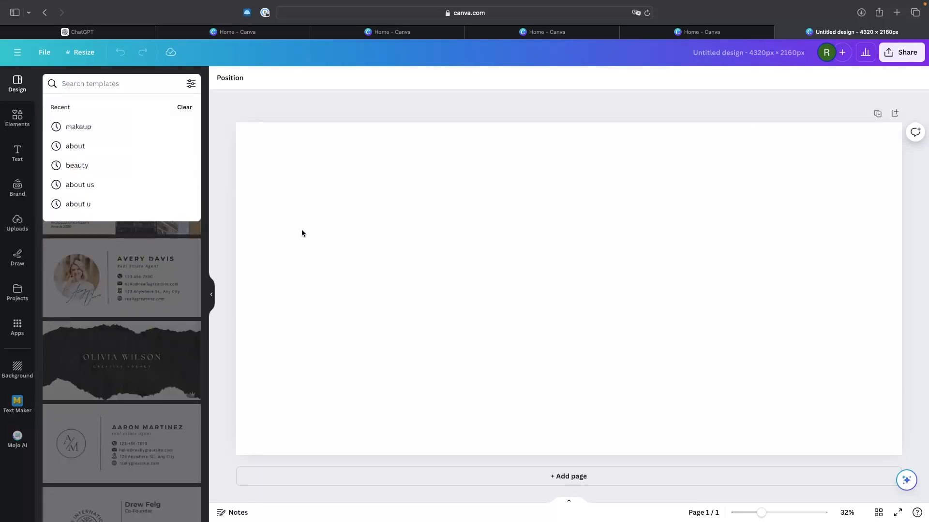
pyautogui.click(159, 132)
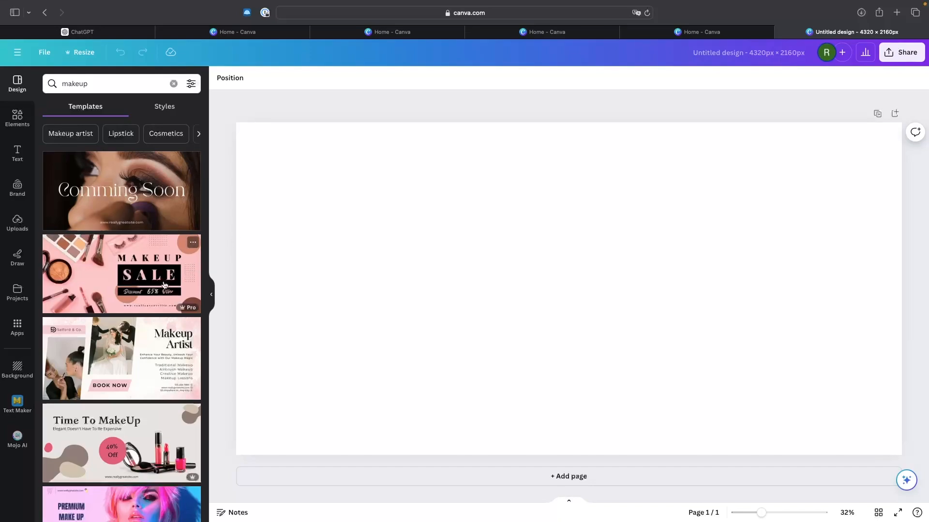
pyautogui.scroll(-3, 165, 285)
pyautogui.scroll(-9, 165, 284)
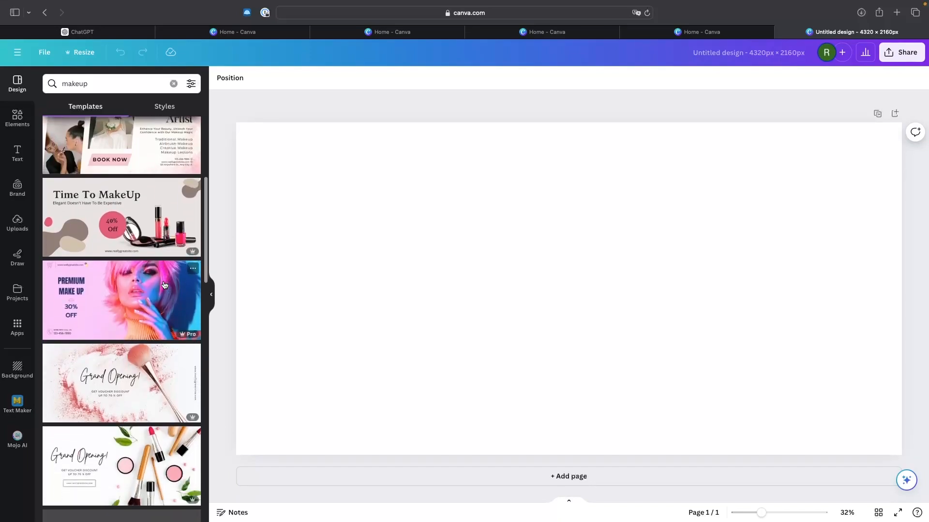
pyautogui.scroll(-6, 164, 284)
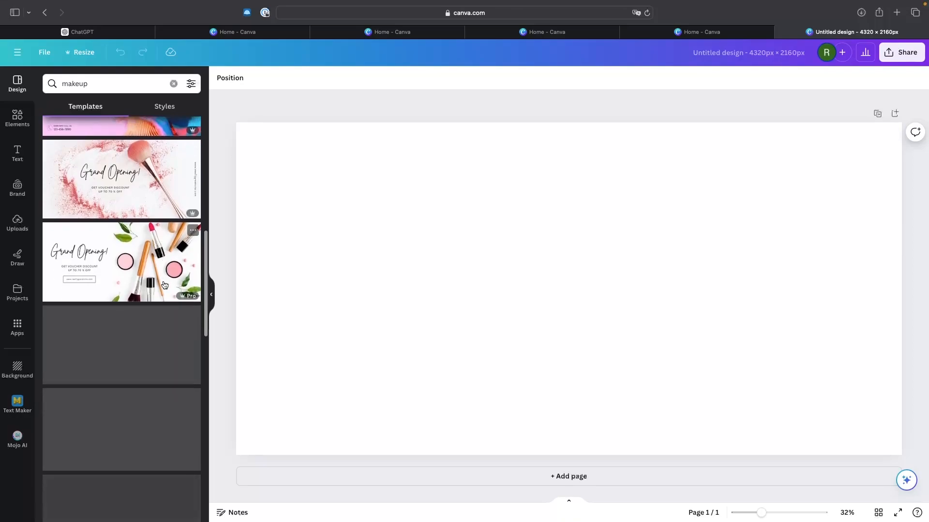
pyautogui.scroll(-4, 155, 339)
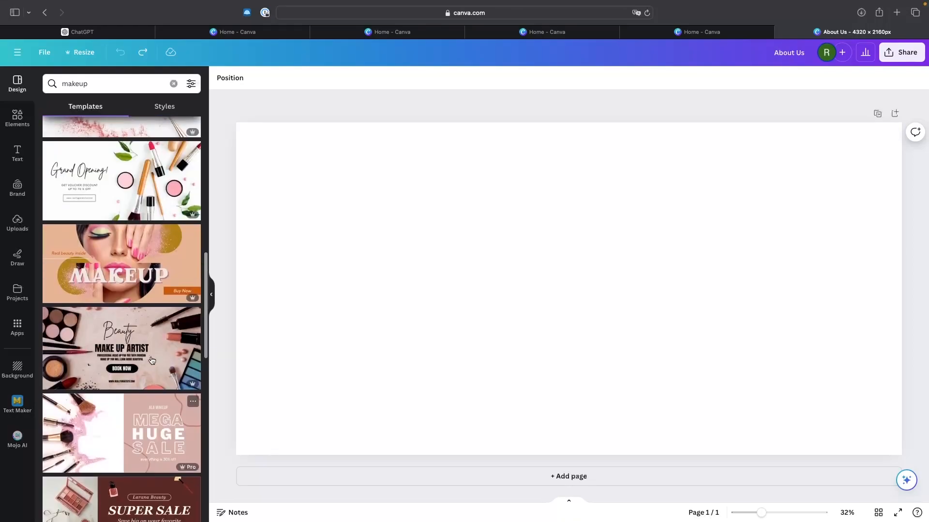
pyautogui.click(96, 315)
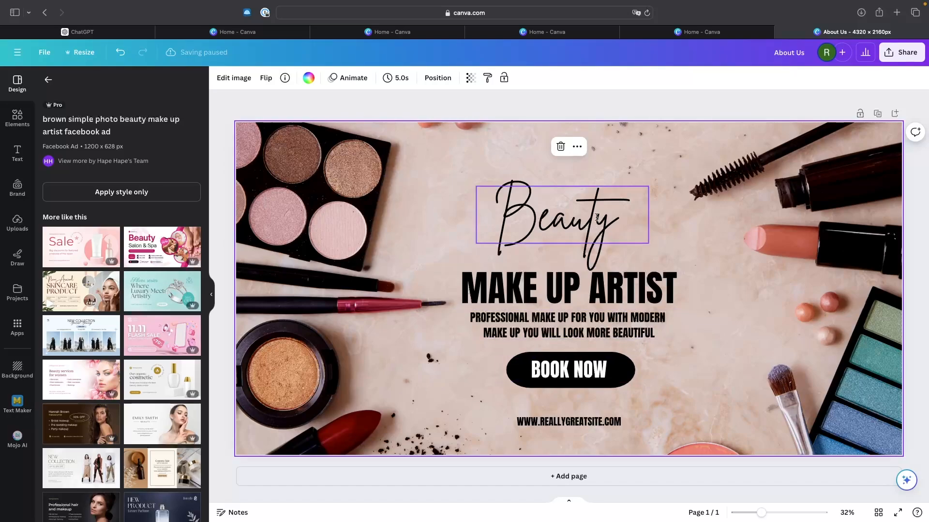
# Replace the script heading "Beauty" with "About Us" and move it up near the top of the page
pyautogui.doubleClick(577, 209)
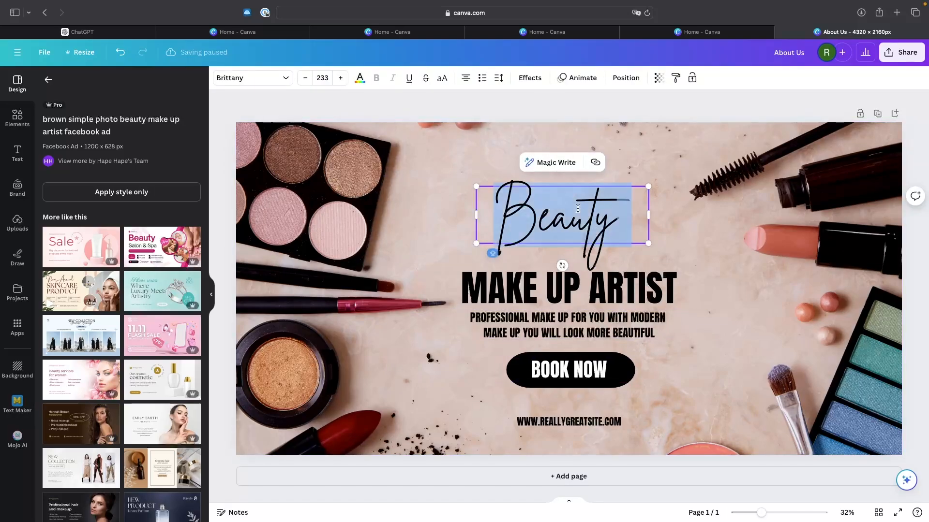
pyautogui.write('About U')
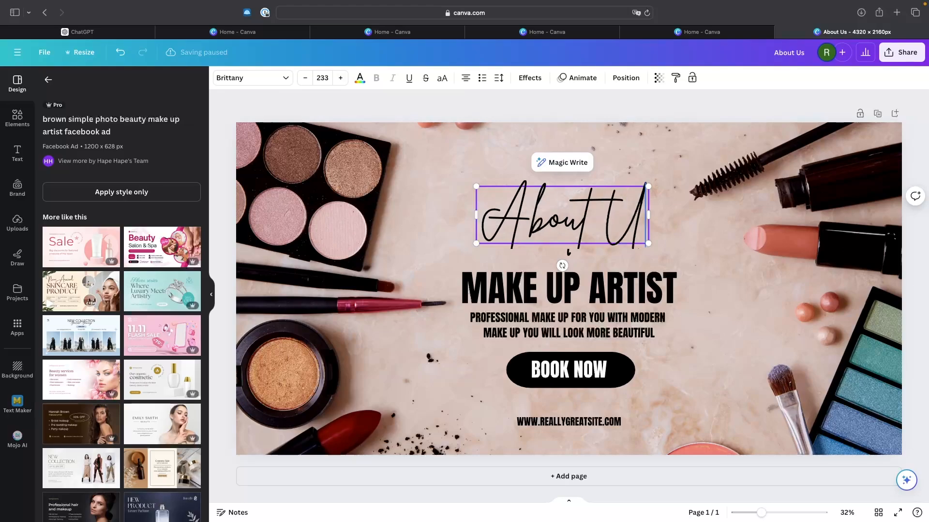
pyautogui.write('s')
pyautogui.moveTo(649, 250); pyautogui.dragTo(640, 197)
pyautogui.click(730, 266)
pyautogui.click(648, 227)
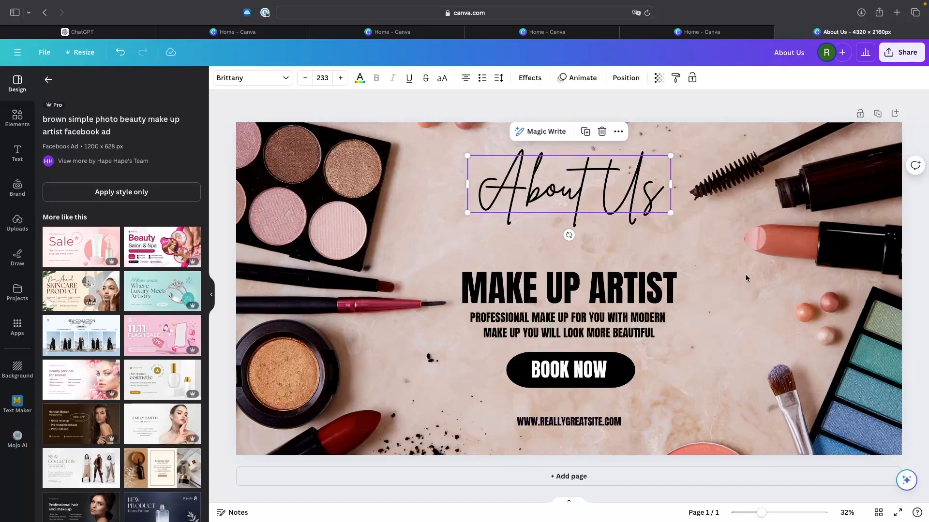
# Delete the "MAKE UP ARTIST" title, the "BOOK NOW" label with its black shape, and the website address from the design
pyautogui.click(576, 297)
pyautogui.press('Delete')
pyautogui.click(556, 371)
pyautogui.press('Delete')
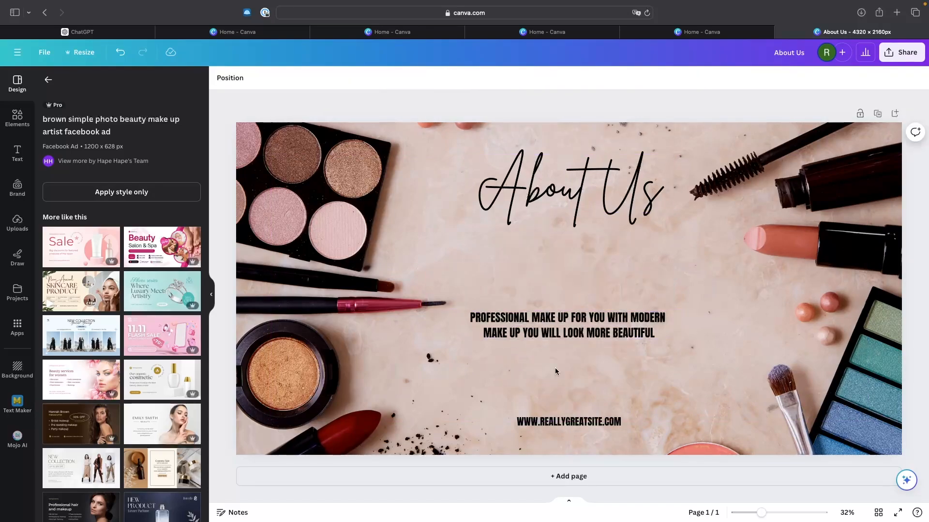
pyautogui.click(552, 421)
pyautogui.press('Delete')
# Move the two-line tagline text up to just below the About Us heading
pyautogui.click(596, 330)
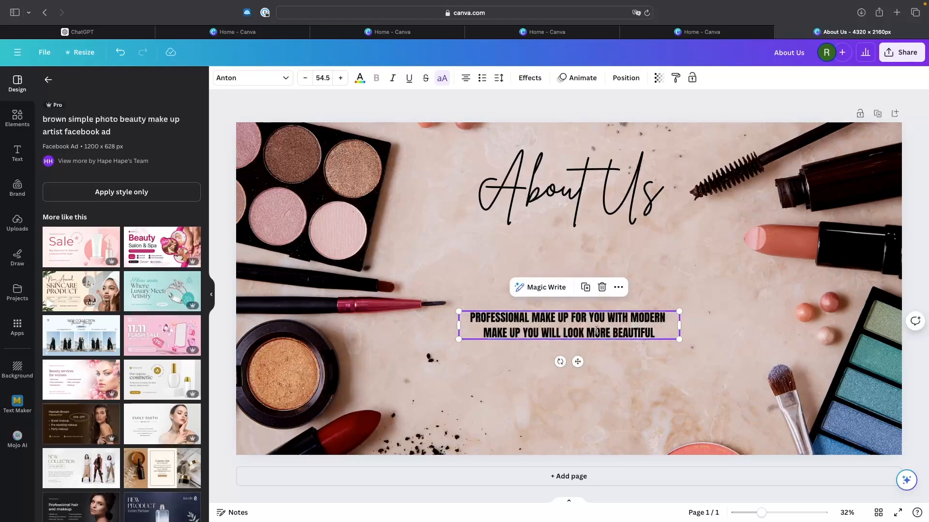
pyautogui.moveTo(596, 330); pyautogui.dragTo(609, 265)
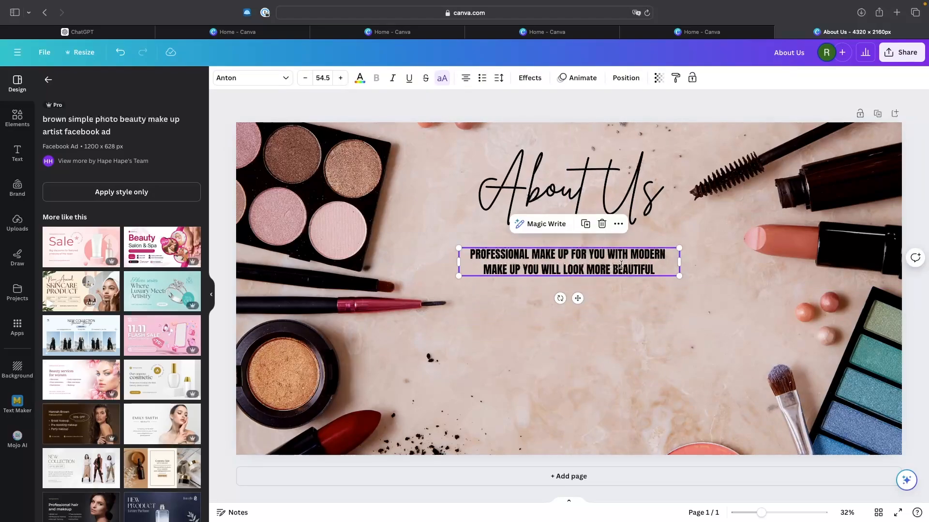
pyautogui.click(657, 269)
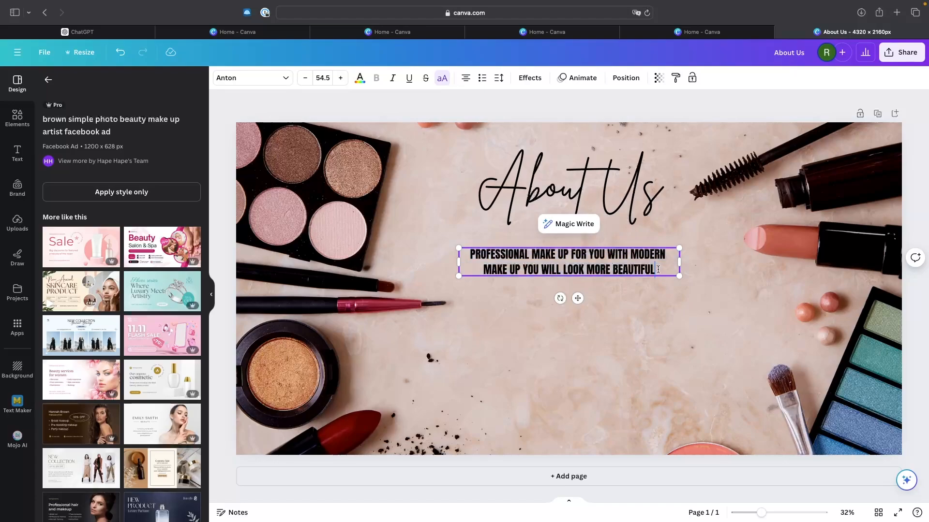
pyautogui.press('shift+super+Left')
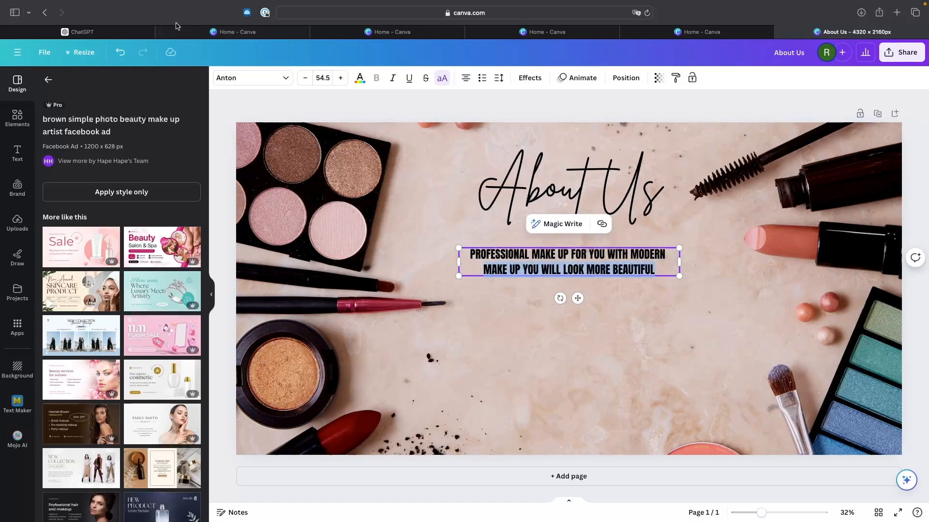
# Switch to ChatGPT and ask: "Create me a short about us section to use on my makeup brand shopify store"
pyautogui.click(123, 32)
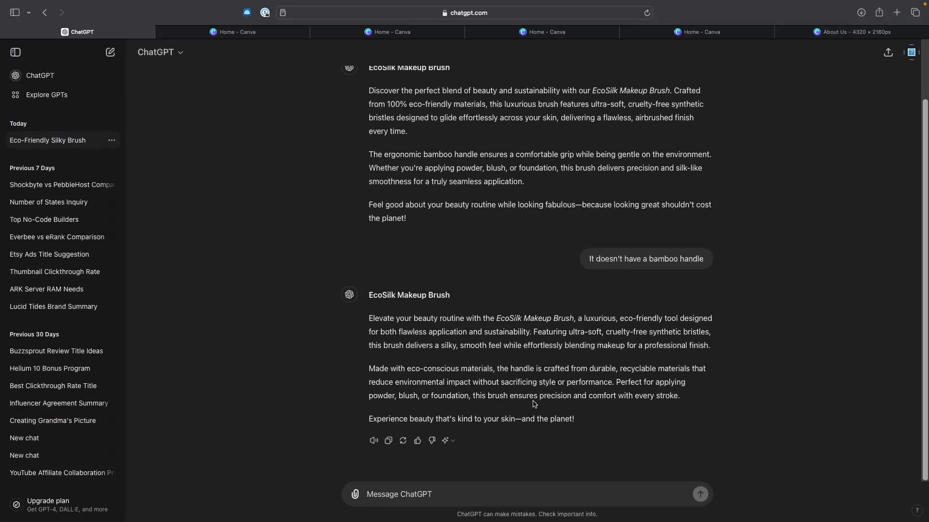
pyautogui.write('Create me a short about us section to use on my makeup brand shopify store')
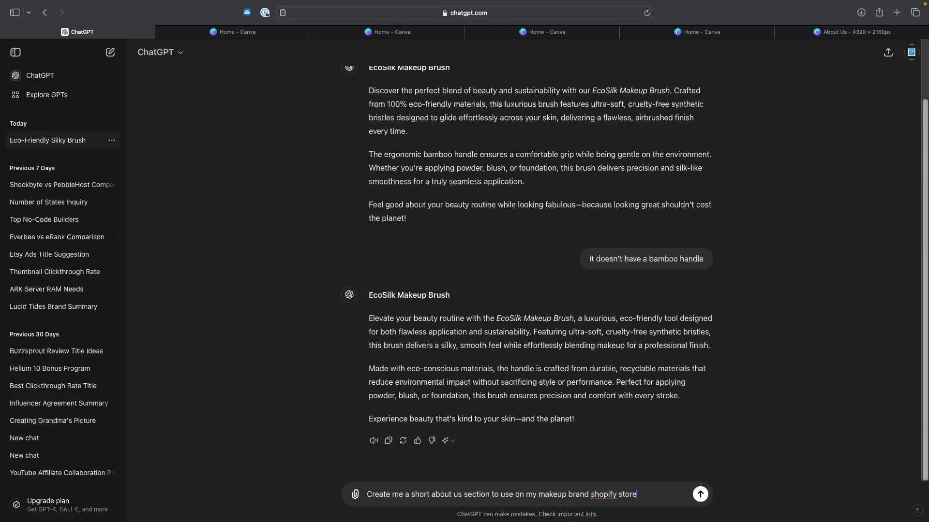
pyautogui.press('Return')
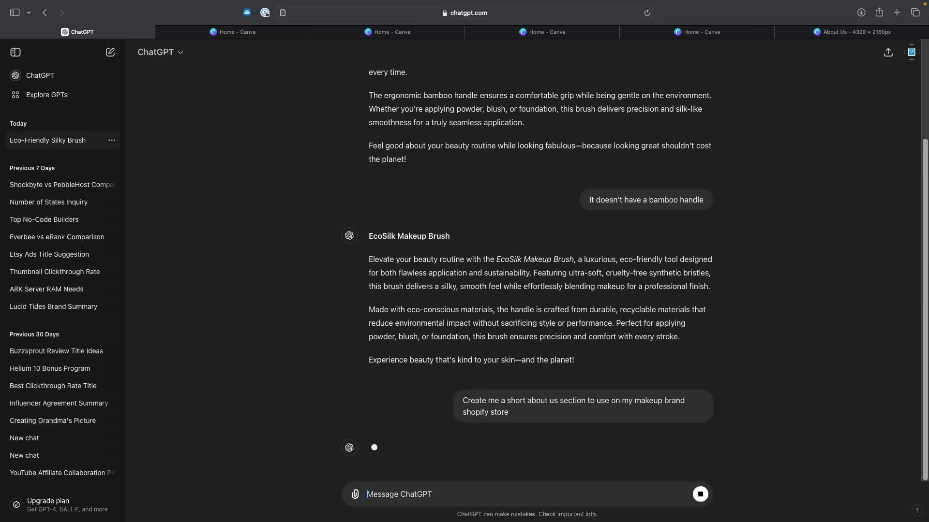
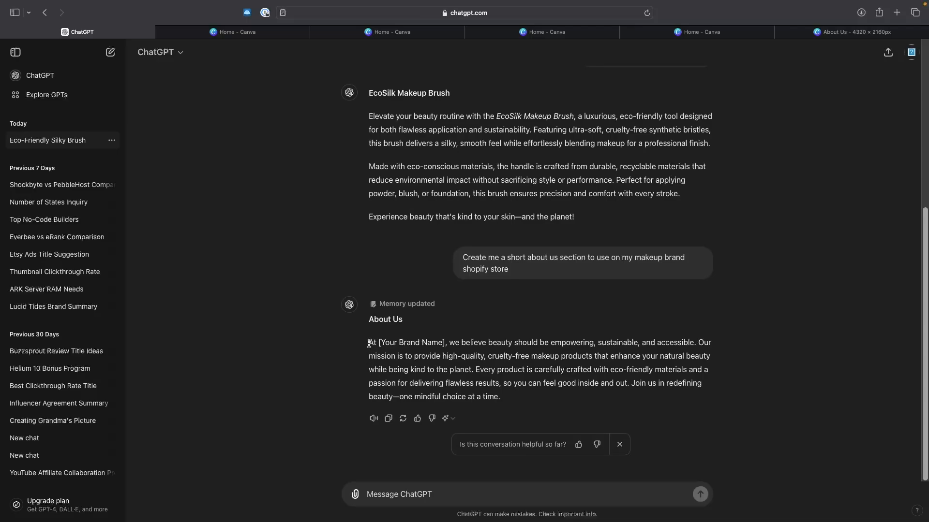
# Copy the generated About Us paragraph and replace the whole tagline text in the Canva design with it
pyautogui.moveTo(369, 343); pyautogui.dragTo(503, 401)
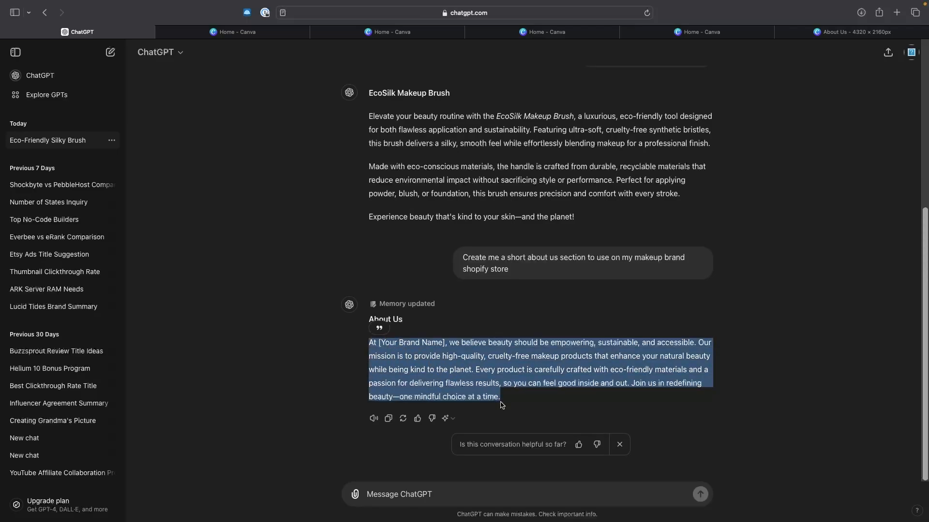
pyautogui.click(825, 35)
pyautogui.click(654, 269)
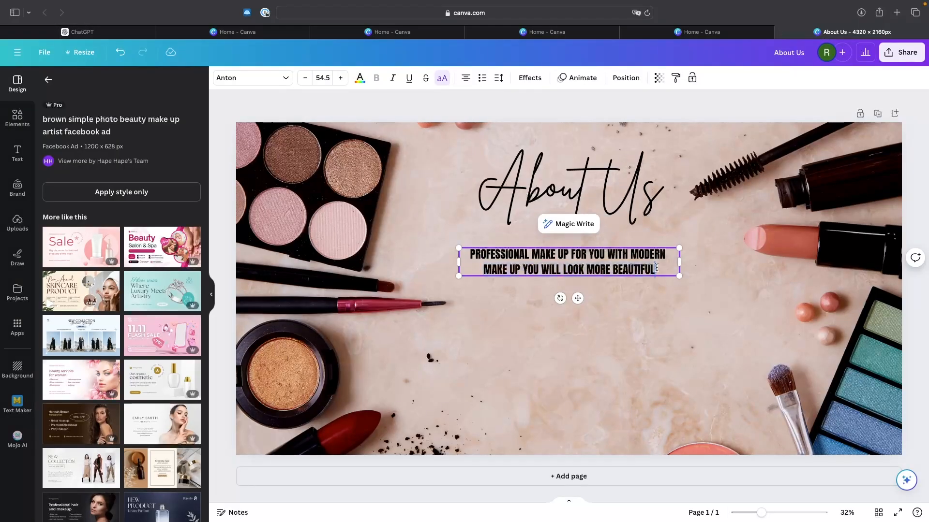
pyautogui.press('super+a')
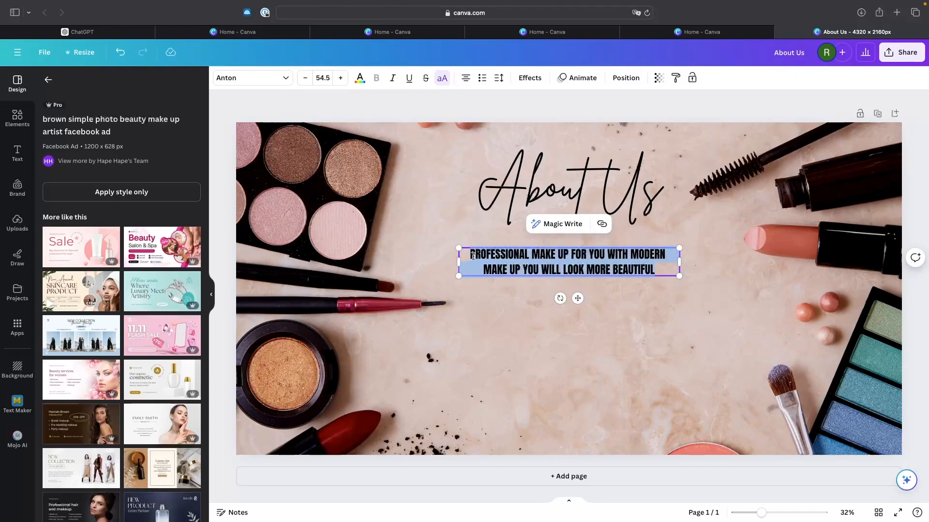
pyautogui.write('AT [YOUR BRAND NAME], WE BELIEVE BEAUTY SHOULD BE EMPOWERING, SUSTAINABLE, AND ACCESSIBLE. OUR MISSION IS TO PROVIDE HIGH-QUALITY, CRUELTY-FREE MAKEUP PRODUCTS THAT ENHANCE YOUR NATURAL BEAUTY WHILE BEING KIND TO THE PLANET. EVERY PRODUCT IS CAREFULLY CRAFTED WITH ECO-FRIENDLY MATERIALS AND A PASSION FOR DELIVERING FLAWLESS RESULTS, SO YOU CAN FEEL GOOD INSIDE AND OUT. JOIN US IN REDEFINING BEAUTY—ONE MINDFUL CHOICE AT A TIME.')
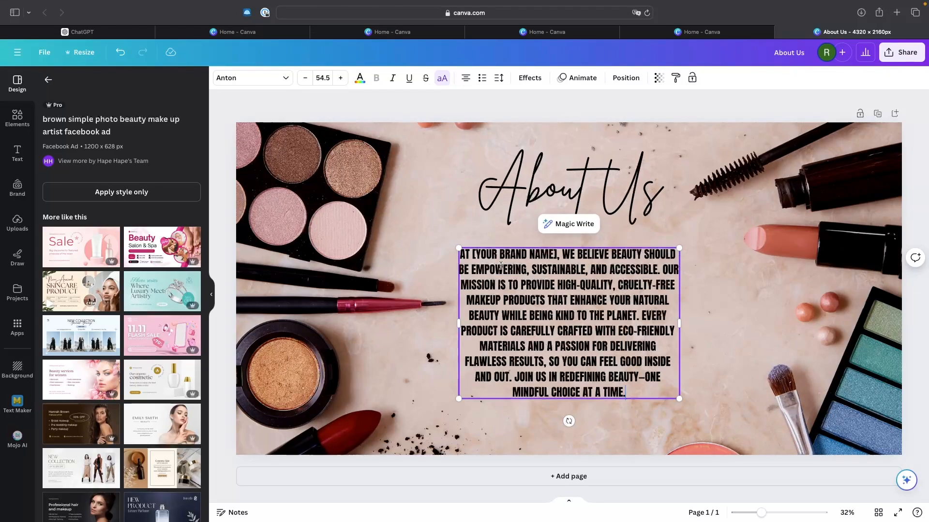
# Set the paragraph's font to Now and move the heading and paragraph up so all the text fits on the page
pyautogui.click(270, 78)
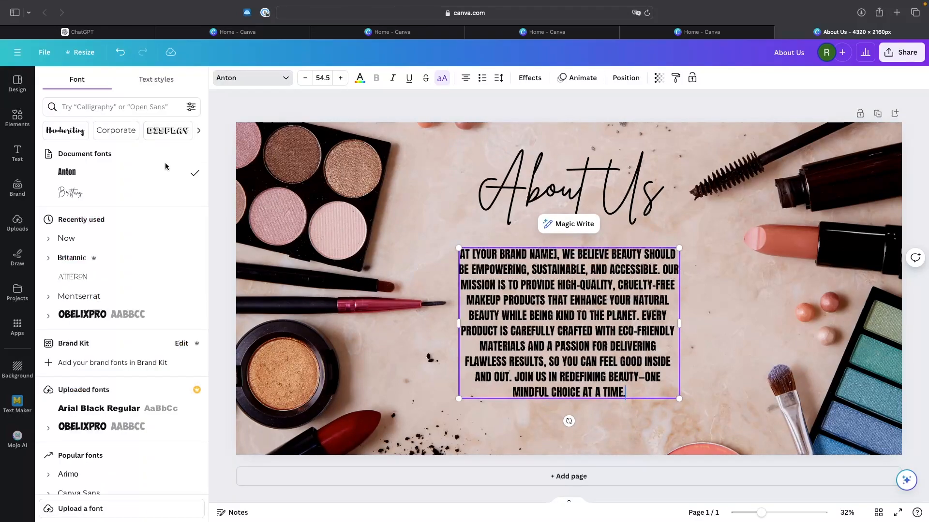
pyautogui.click(70, 246)
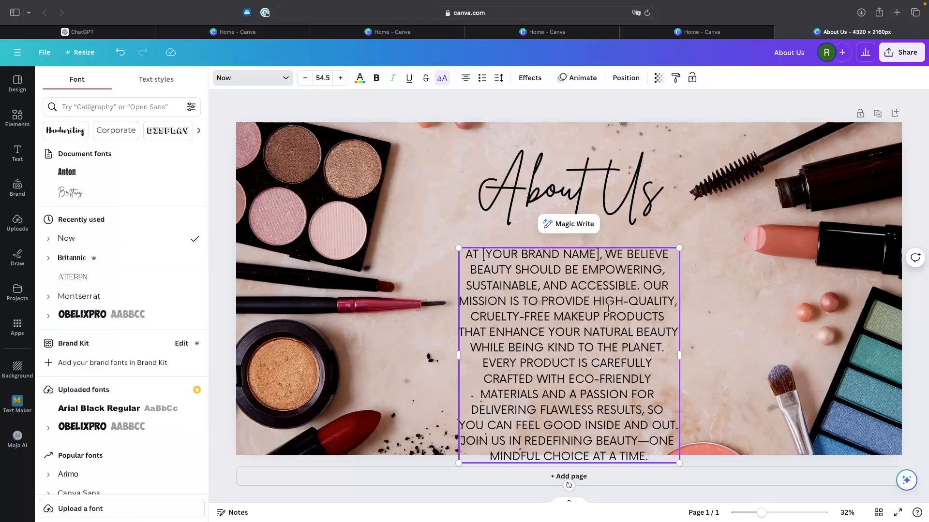
pyautogui.moveTo(604, 186); pyautogui.dragTo(603, 169)
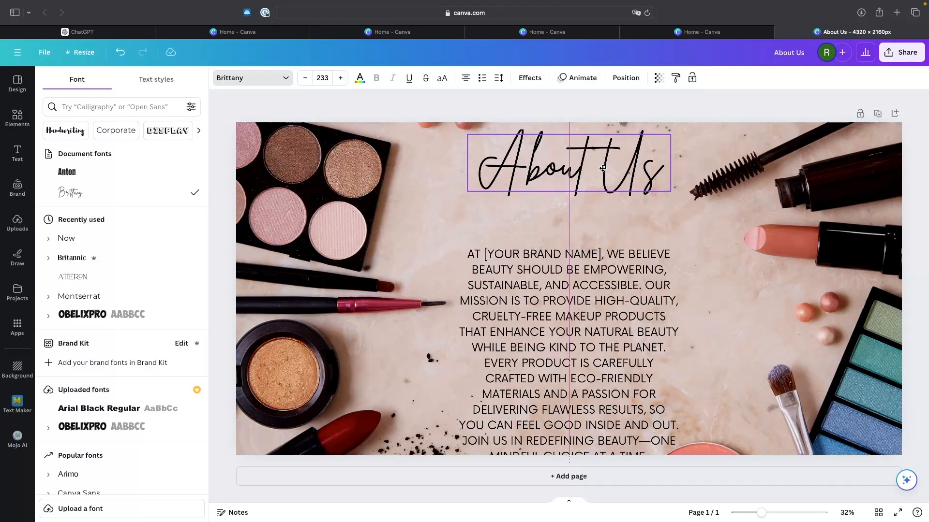
pyautogui.moveTo(576, 322); pyautogui.dragTo(591, 296)
pyautogui.click(325, 312)
pyautogui.press('super+a')
pyautogui.click(800, 285)
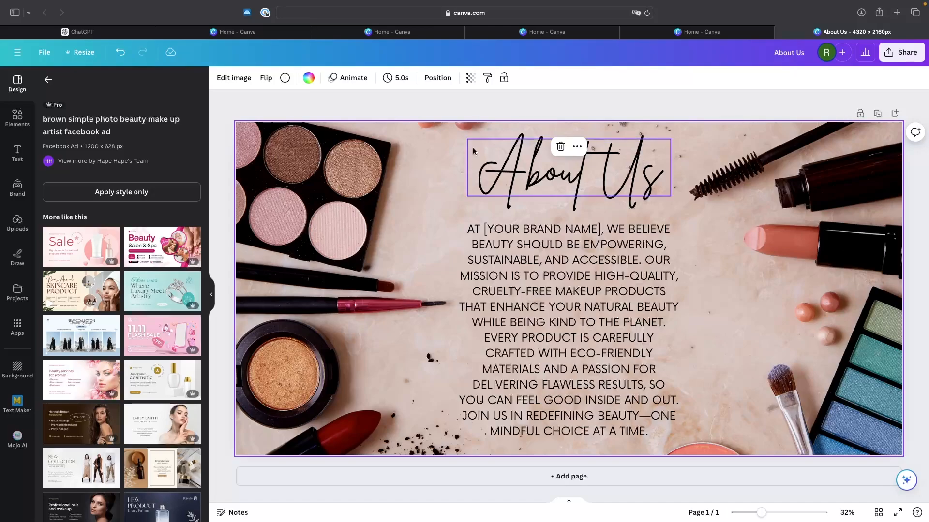
pyautogui.click(782, 269)
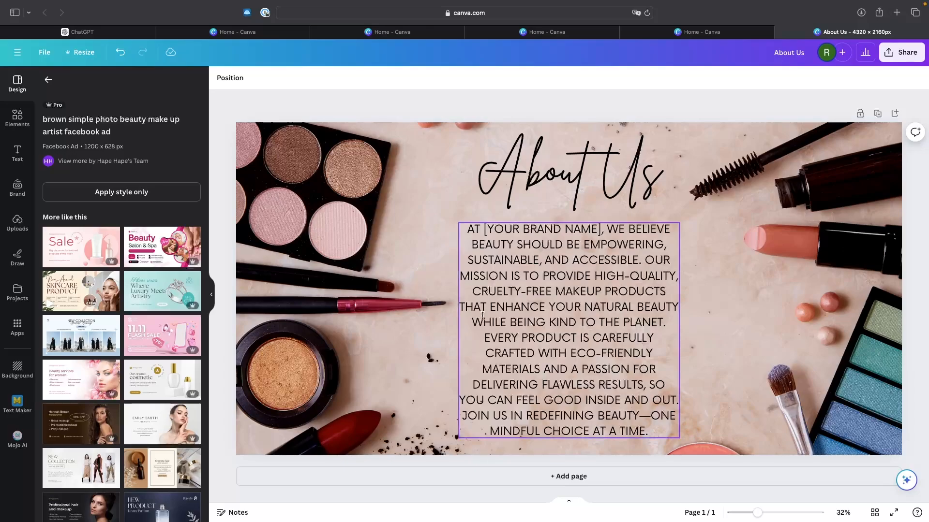
# Duplicate the page and delete the heading and paragraph from the copy, leaving only the makeup photo
pyautogui.click(878, 114)
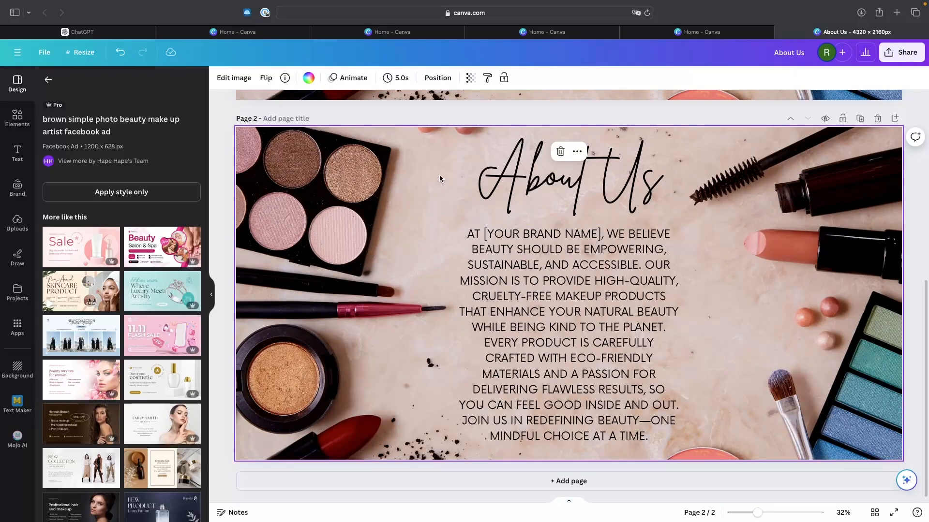
pyautogui.moveTo(440, 178); pyautogui.dragTo(683, 453)
pyautogui.press('Delete')
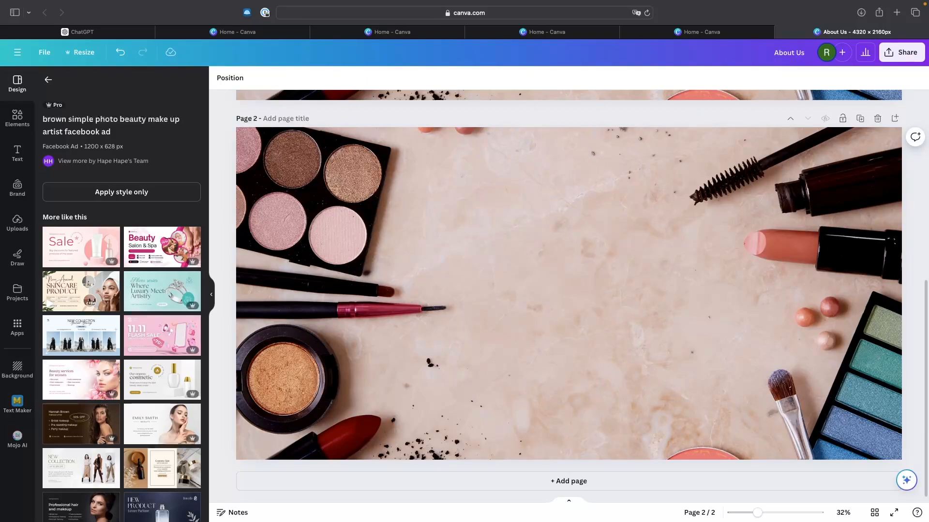
# Remove the background of the makeup photo on page 2 with BG Remover
pyautogui.click(544, 336)
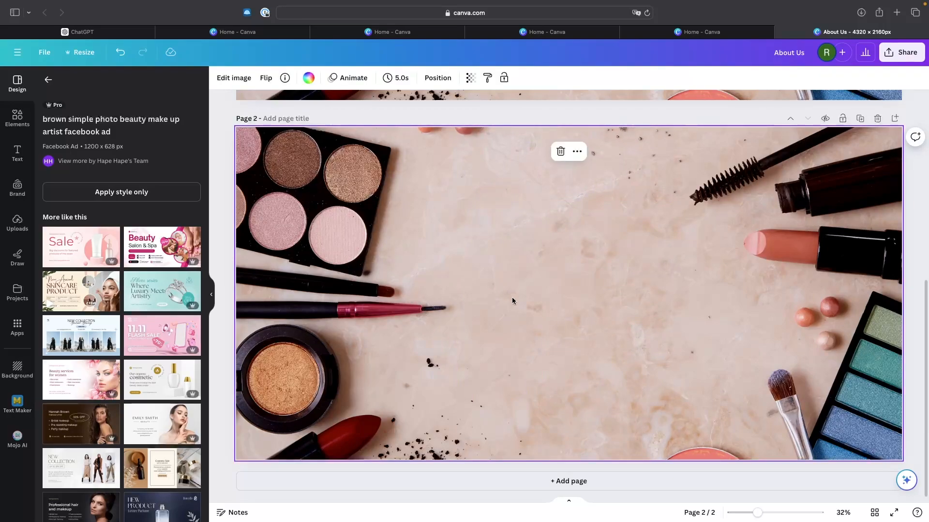
pyautogui.click(234, 78)
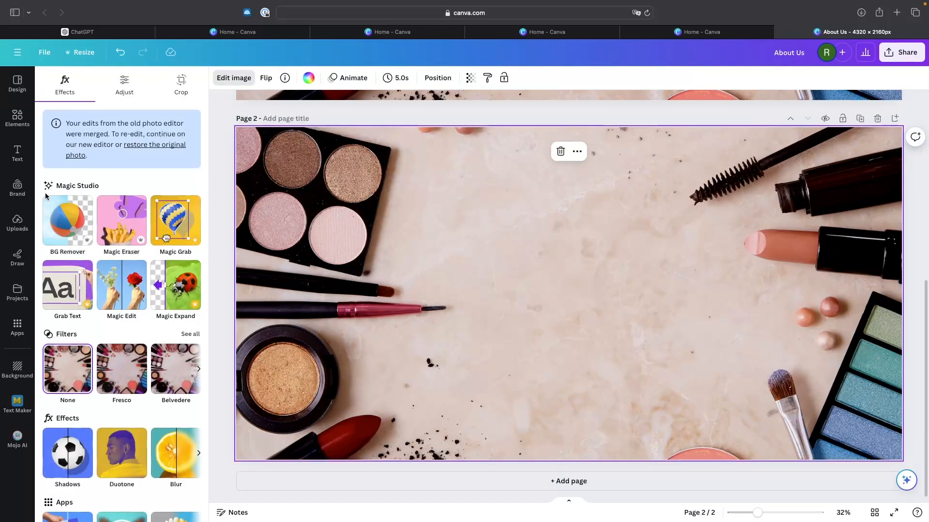
pyautogui.click(67, 220)
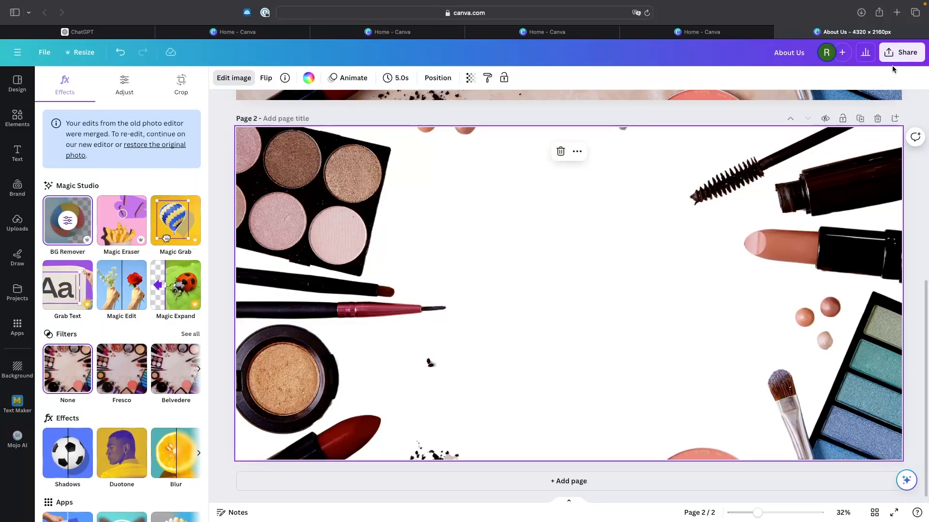
# Download only page 2 of the design as a PNG with a transparent background
pyautogui.click(901, 52)
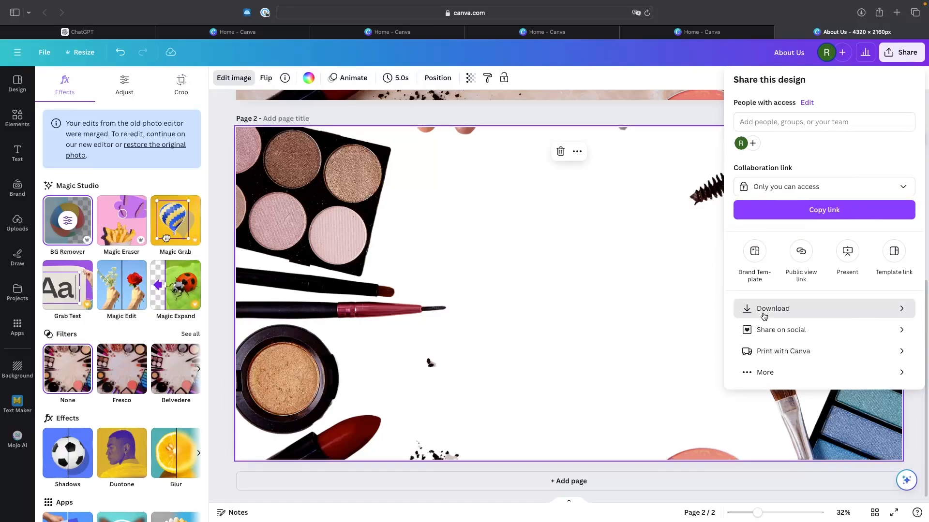
pyautogui.click(761, 310)
pyautogui.click(788, 255)
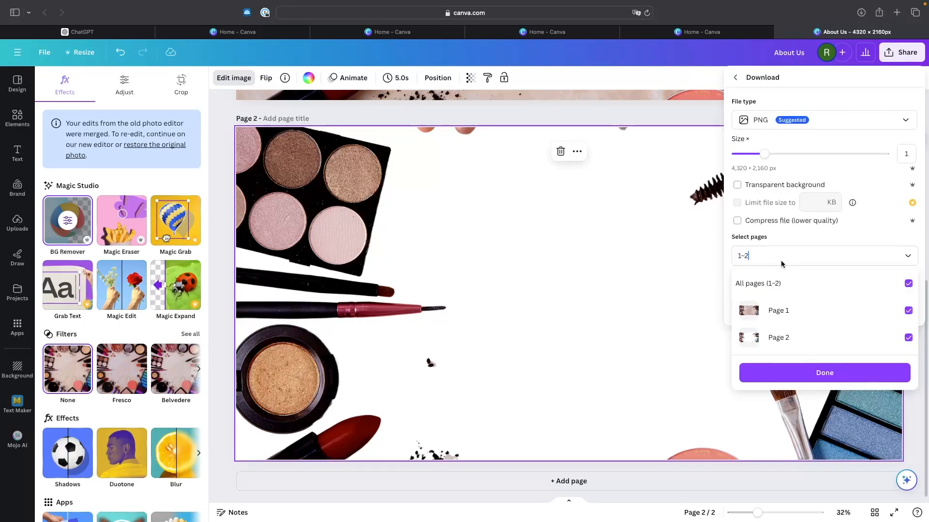
pyautogui.click(772, 304)
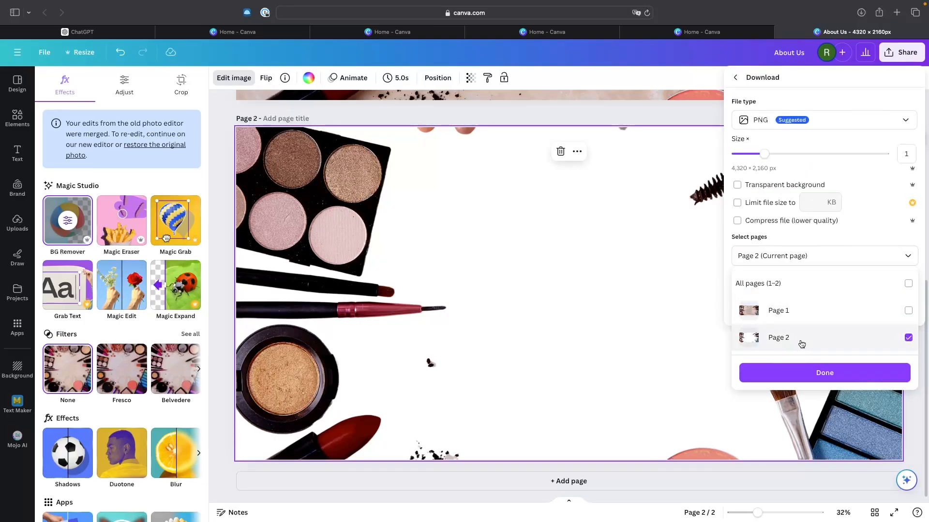
pyautogui.click(798, 373)
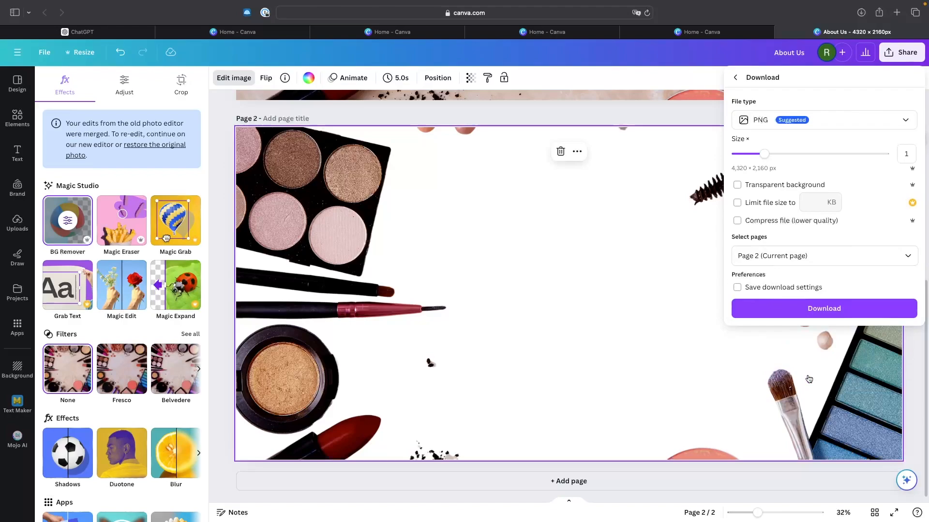
pyautogui.click(756, 185)
pyautogui.click(803, 314)
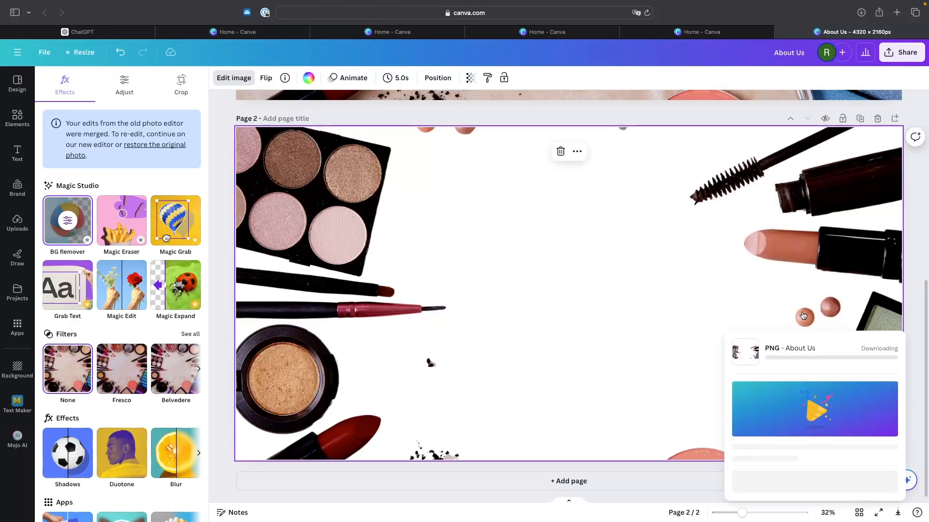
pyautogui.click(789, 264)
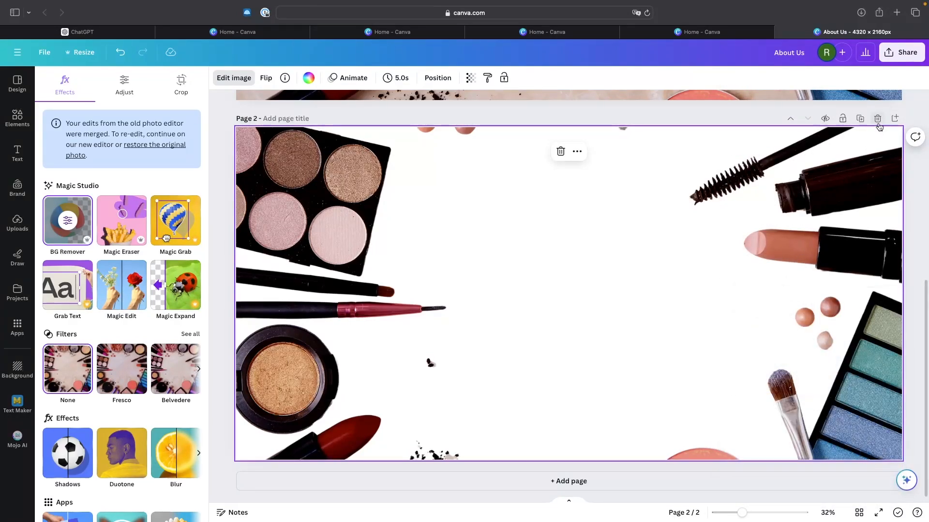
# Delete page 2 and remove the makeup photo from behind the text on the remaining page
pyautogui.click(877, 119)
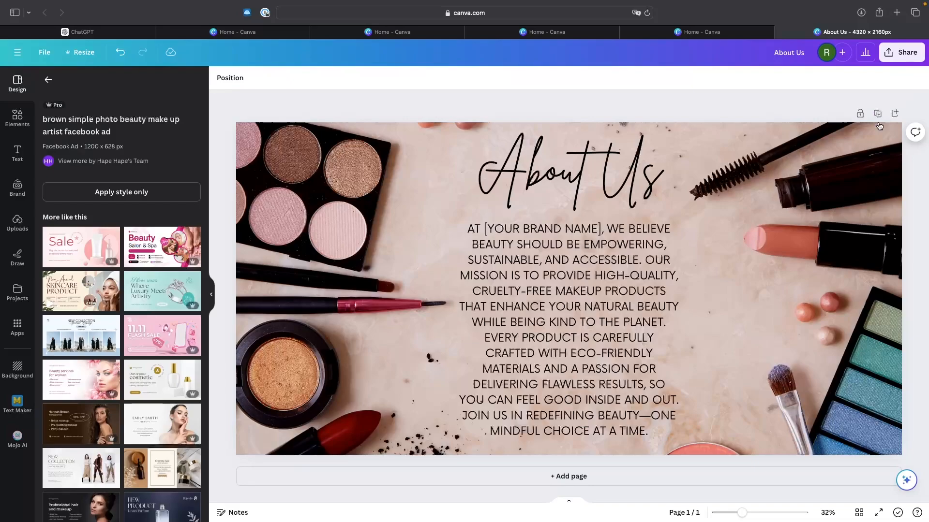
pyautogui.click(827, 180)
pyautogui.press('Delete')
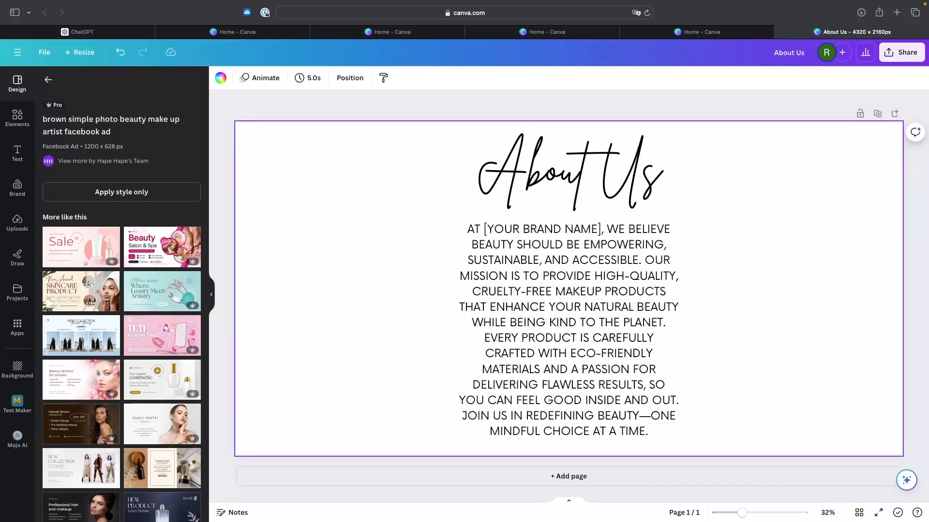
# Set the page's background color to #F5ECE8
pyautogui.click(221, 78)
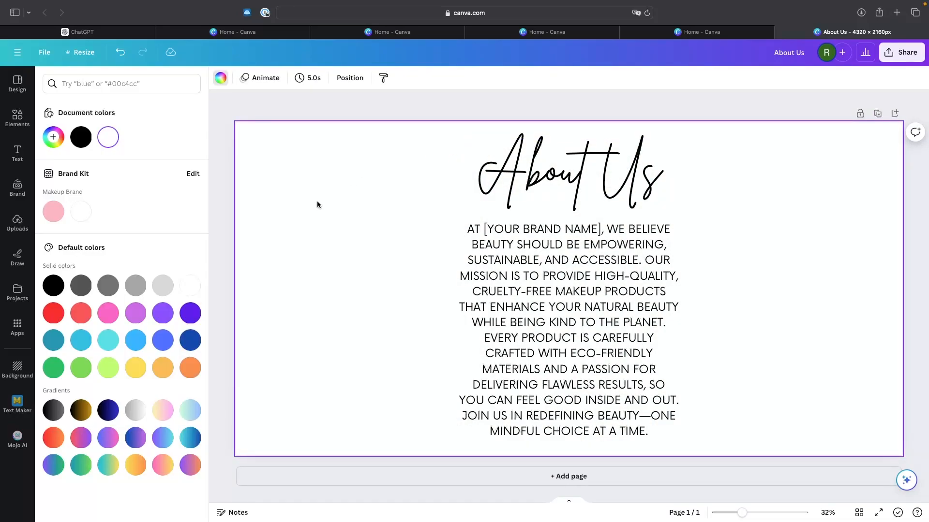
pyautogui.click(53, 137)
pyautogui.write('#F5ECE8')
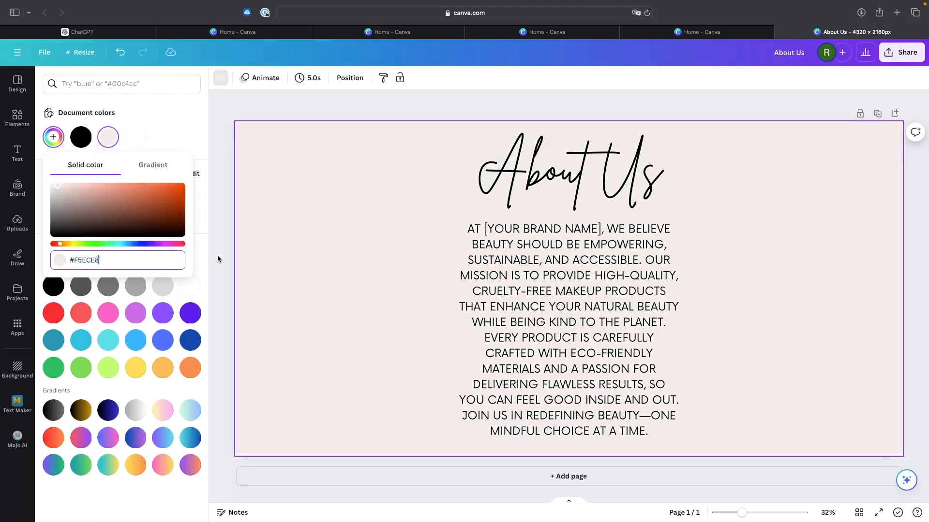
pyautogui.click(259, 246)
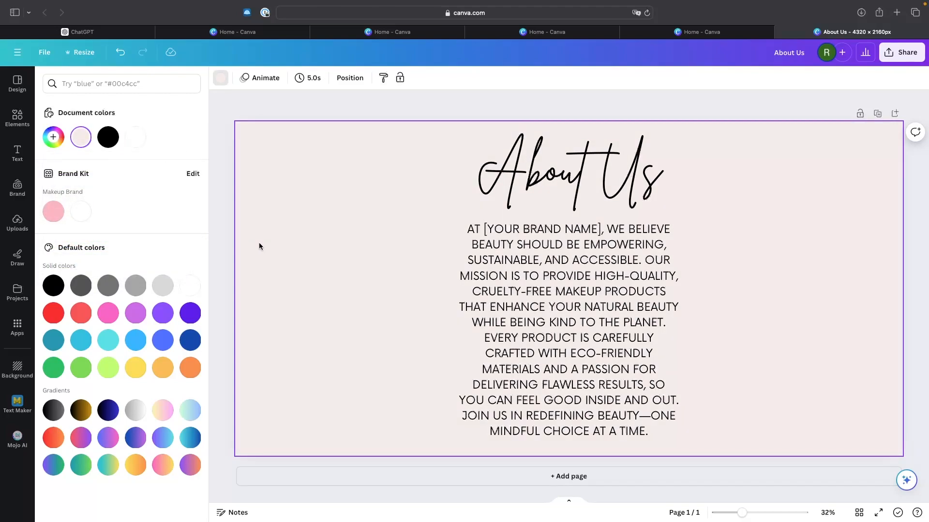
# Upload the downloaded transparent makeup PNG, place it on the page, and enlarge it to cover the whole page
pyautogui.click(16, 221)
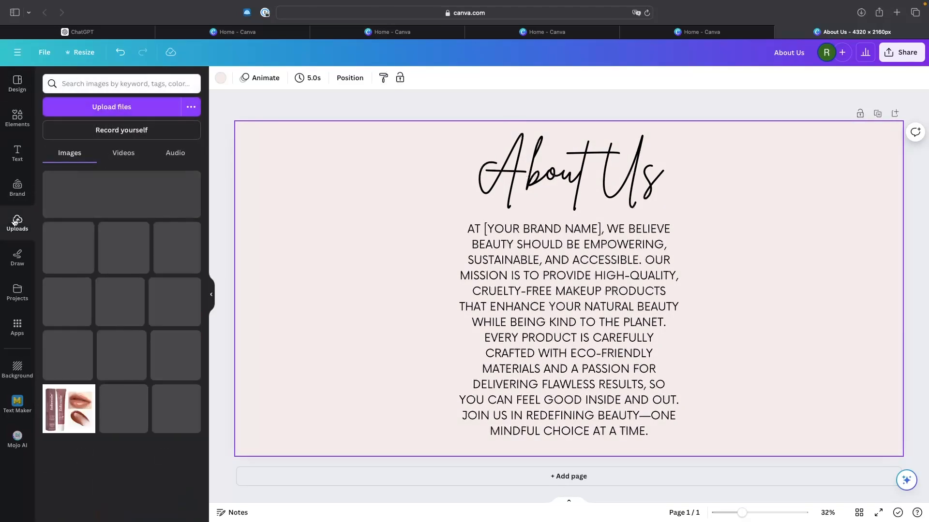
pyautogui.click(146, 107)
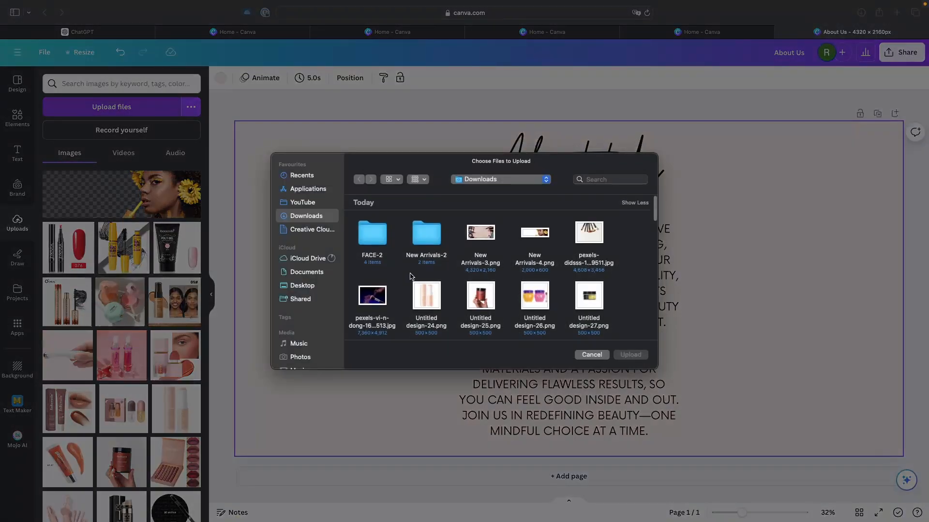
pyautogui.doubleClick(372, 234)
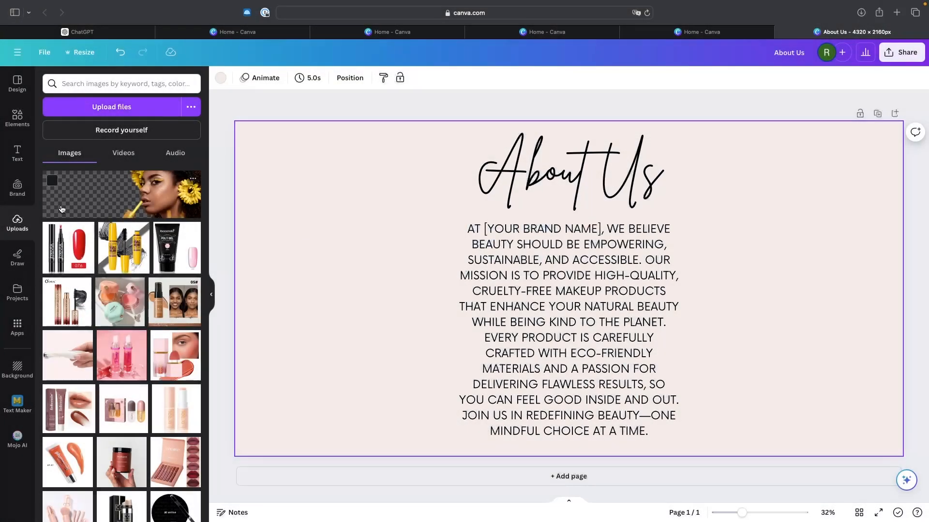
pyautogui.click(450, 298)
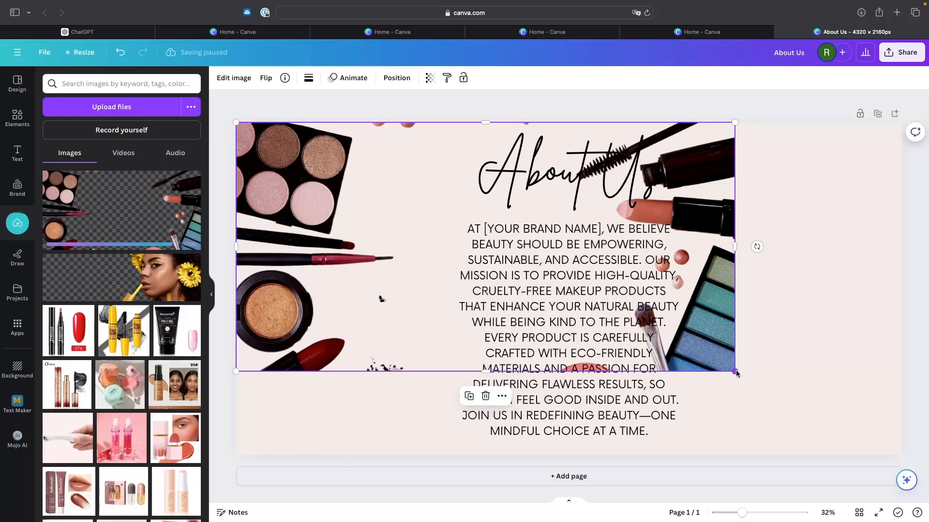
pyautogui.moveTo(735, 371); pyautogui.dragTo(896, 464)
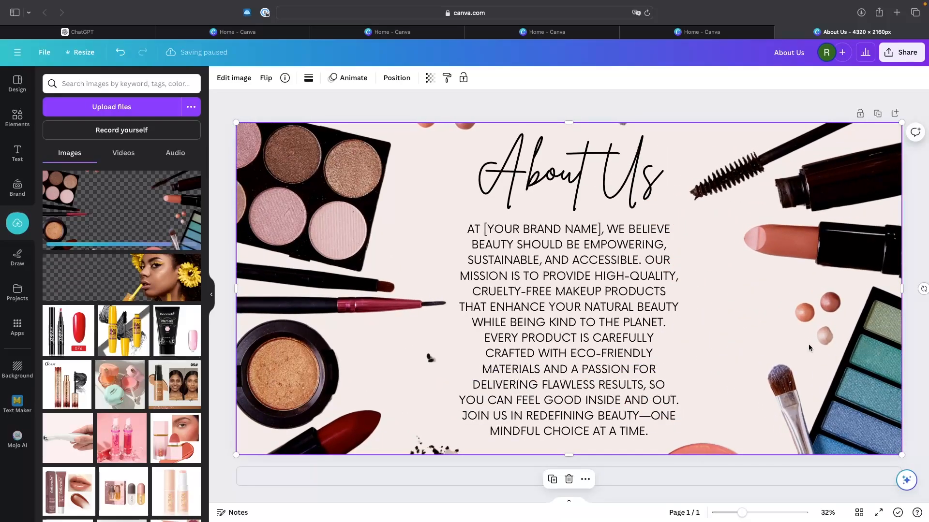
pyautogui.scroll(-3, 809, 344)
pyautogui.scroll(-1, 808, 344)
pyautogui.click(864, 360)
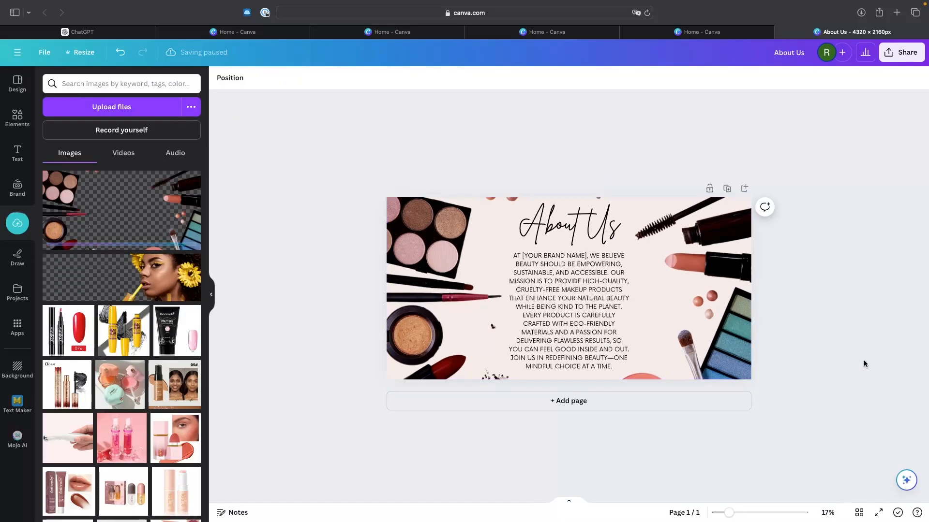
# Replace the [YOUR BRAND NAME] placeholder in the About Us paragraph with G-FORCE NORTH
pyautogui.click(556, 261)
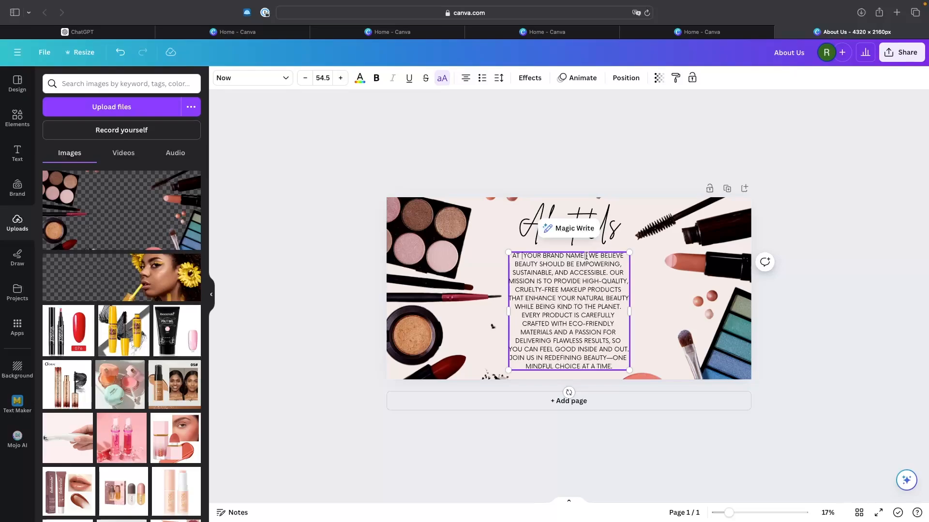
pyautogui.moveTo(581, 256); pyautogui.dragTo(521, 255)
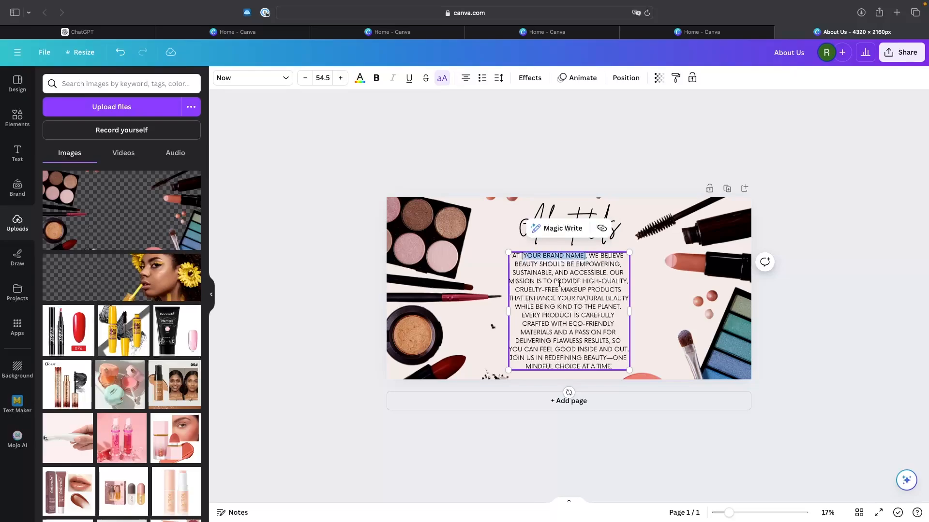
pyautogui.press('BackSpace')
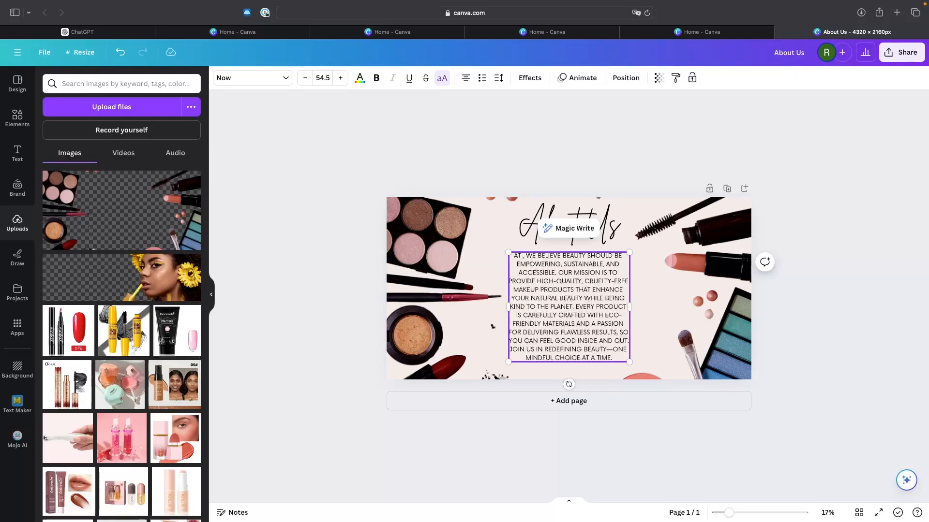
pyautogui.write('G-FORE')
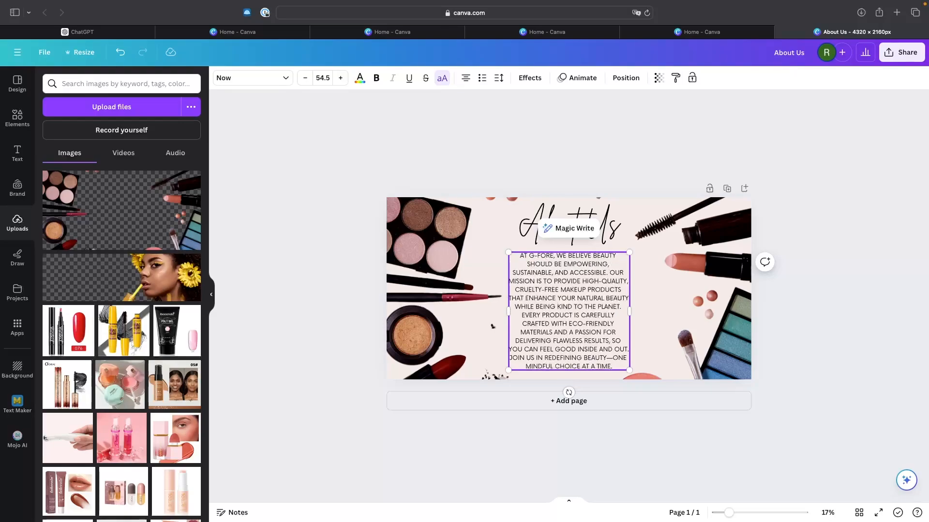
pyautogui.press('BackSpace')
pyautogui.write('CE NORTH')
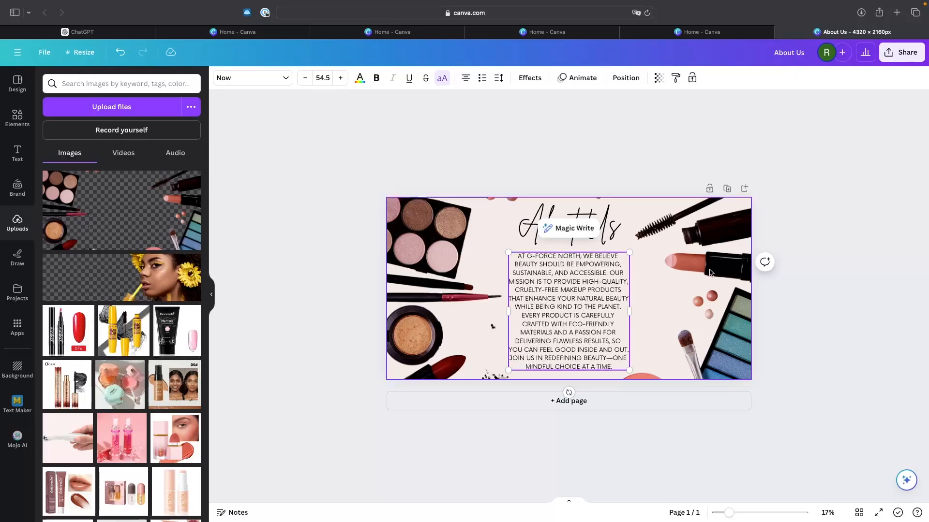
pyautogui.click(809, 293)
# Download the finished About Us design as a PNG without a transparent background
pyautogui.click(902, 53)
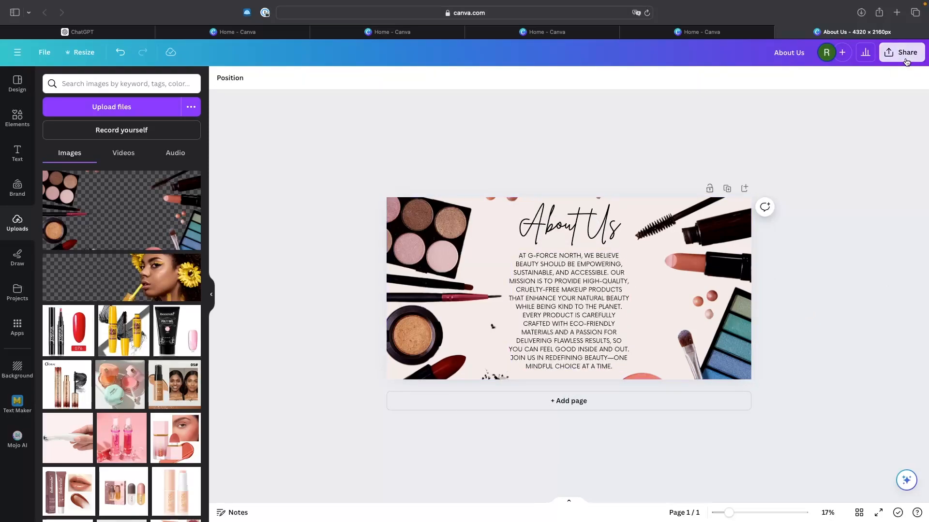
pyautogui.click(799, 306)
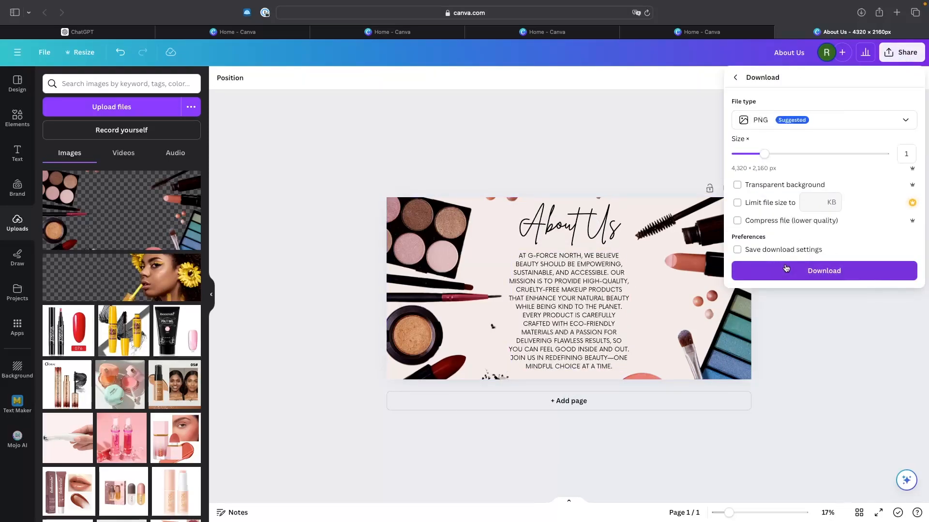
pyautogui.click(798, 270)
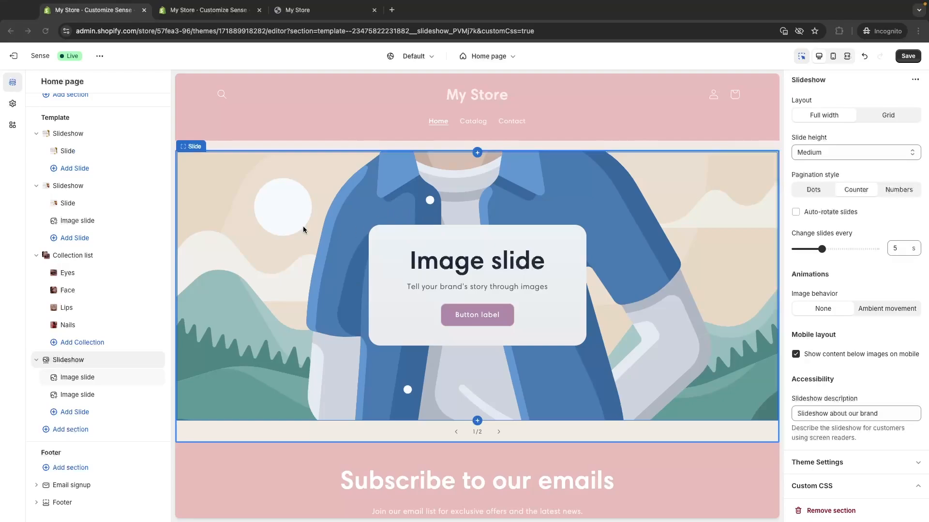
# In the Shopify theme editor, upload the About_Us-2 PNG as the image of the last slideshow's first slide
pyautogui.click(491, 256)
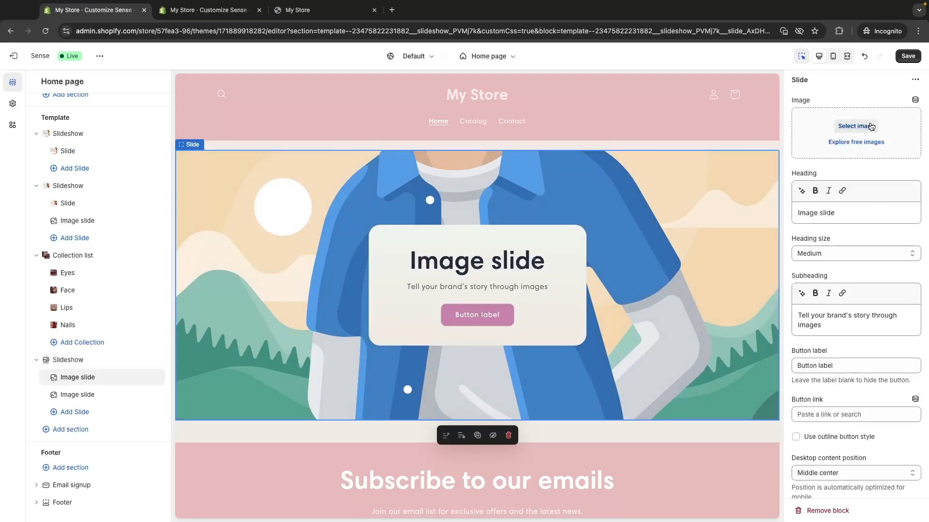
pyautogui.click(856, 126)
pyautogui.click(452, 192)
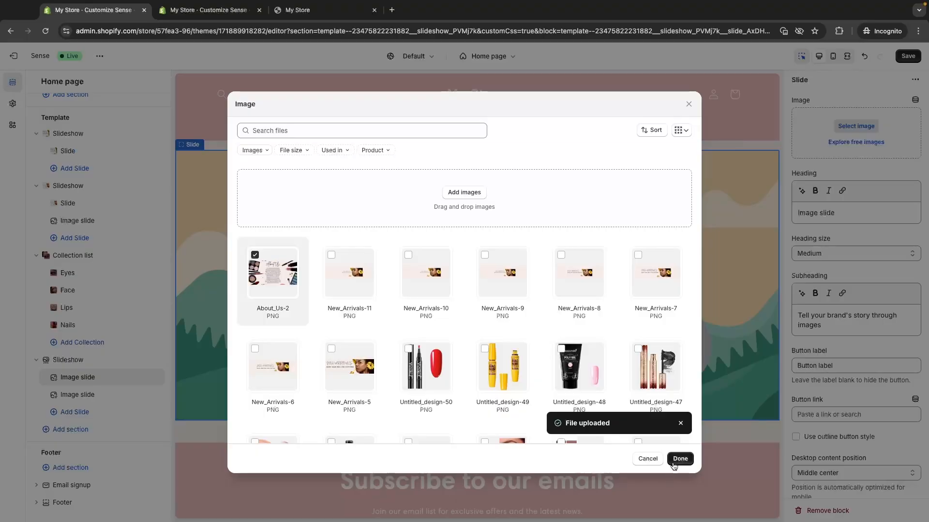
pyautogui.click(680, 458)
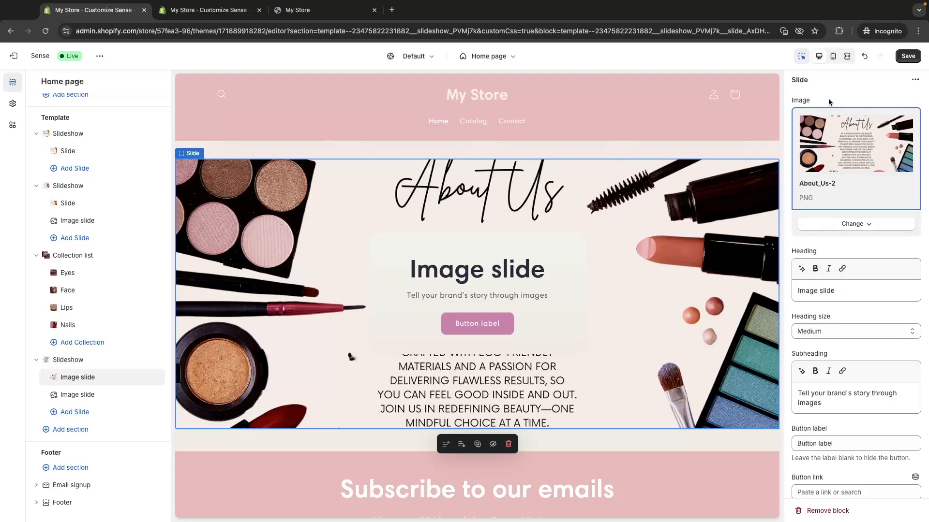
# Check the home page from the About Us slide up to the header in mobile preview, and return to desktop preview
pyautogui.click(833, 55)
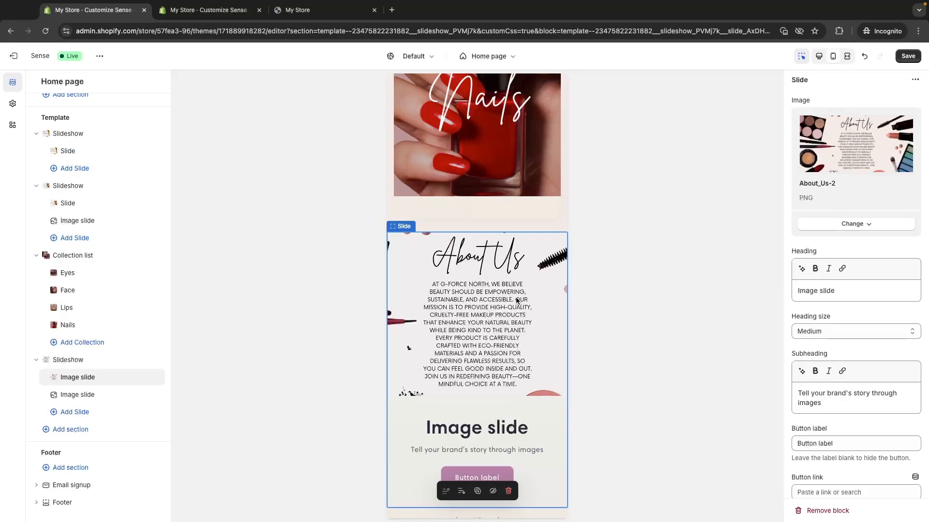
pyautogui.scroll(15, 516, 300)
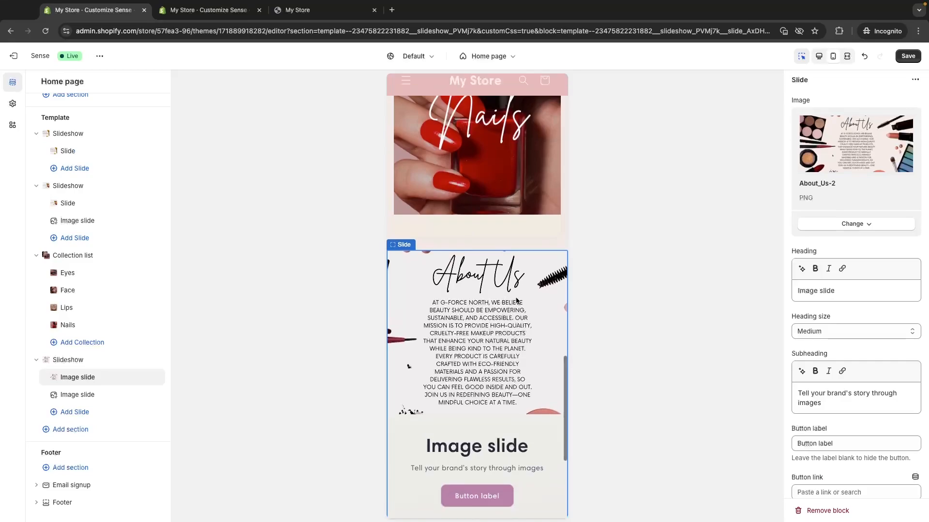
pyautogui.scroll(5, 554, 169)
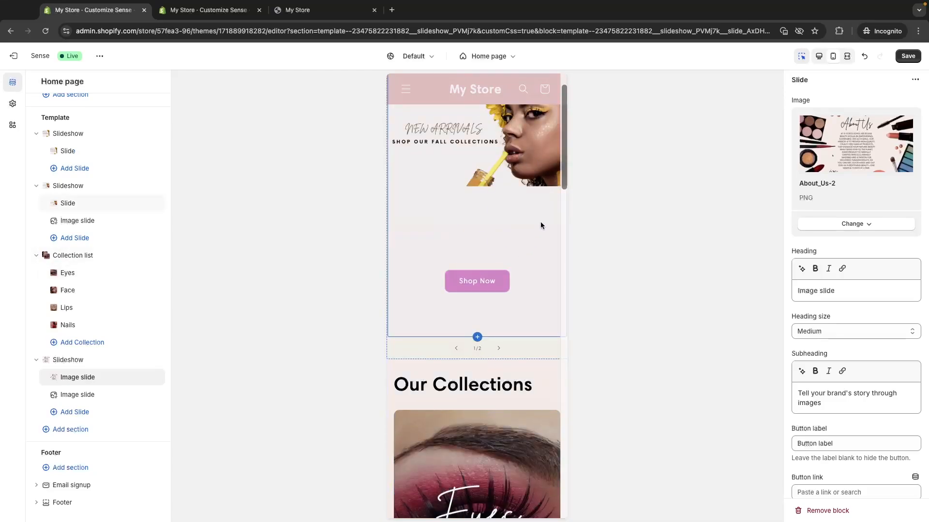
pyautogui.scroll(-20, 529, 254)
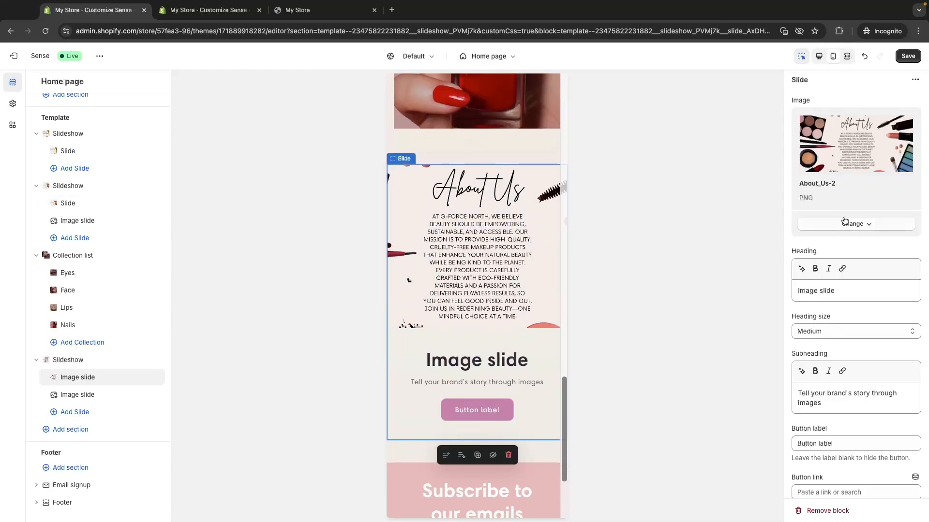
pyautogui.click(819, 56)
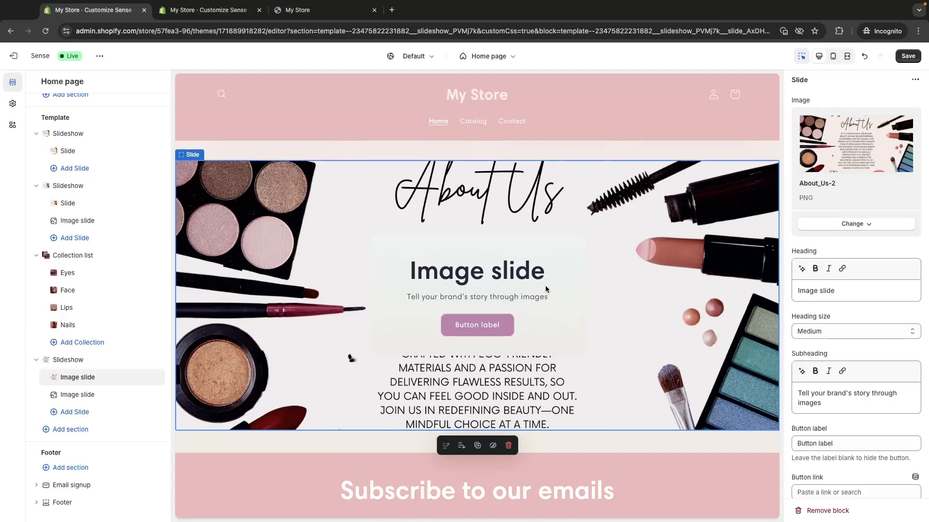
# Clear the heading and subheading text of the About Us slide in the last slideshow
pyautogui.moveTo(841, 293); pyautogui.dragTo(807, 307)
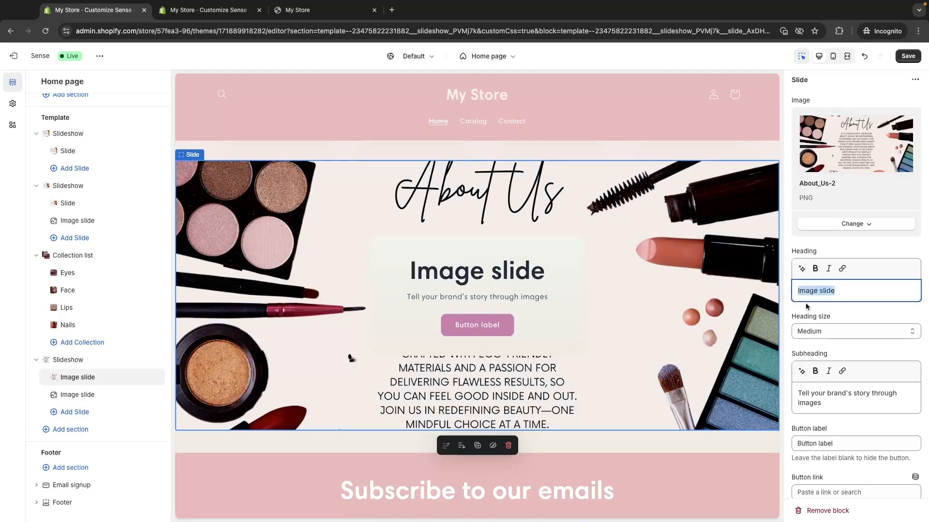
pyautogui.press('BackSpace')
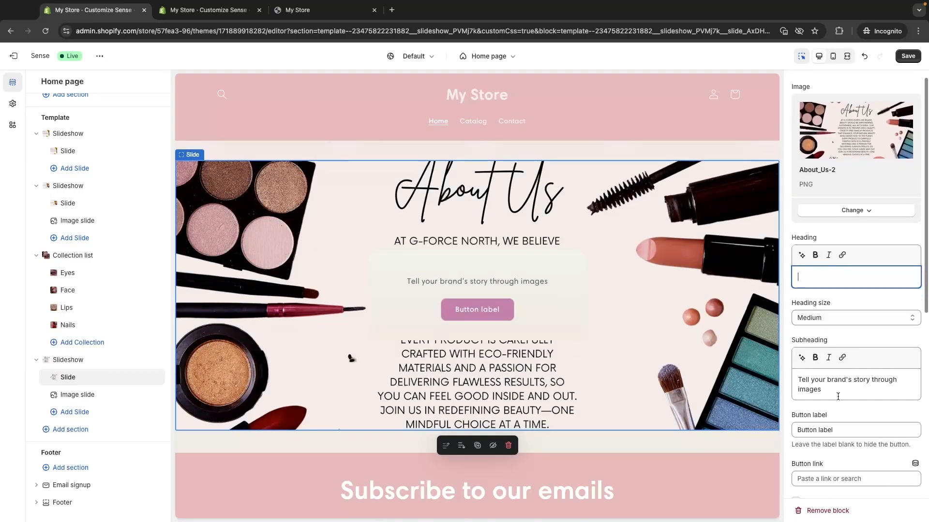
pyautogui.click(837, 396)
pyautogui.hotkey('ctrl', 'a')
pyautogui.press('BackSpace')
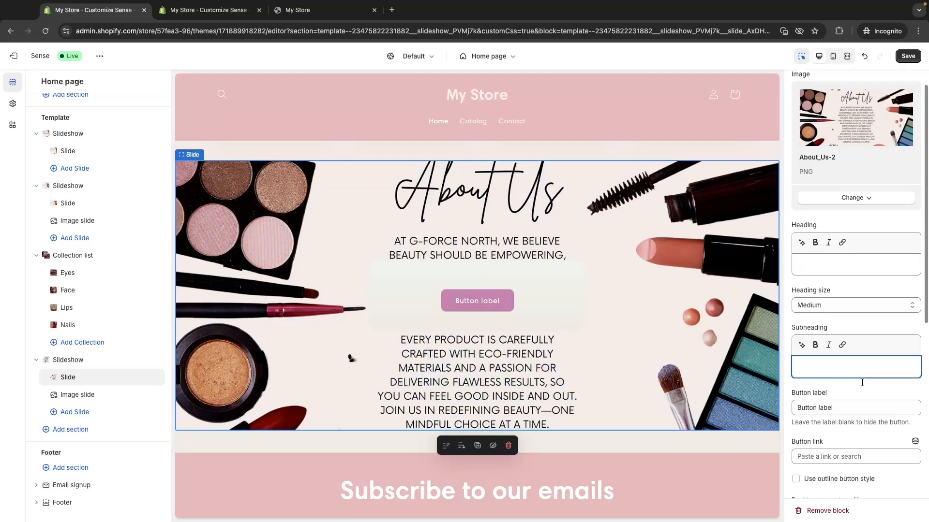
# Turn off the About Us slide's desktop container and clear its button label to hide the button
pyautogui.scroll(-3, 862, 382)
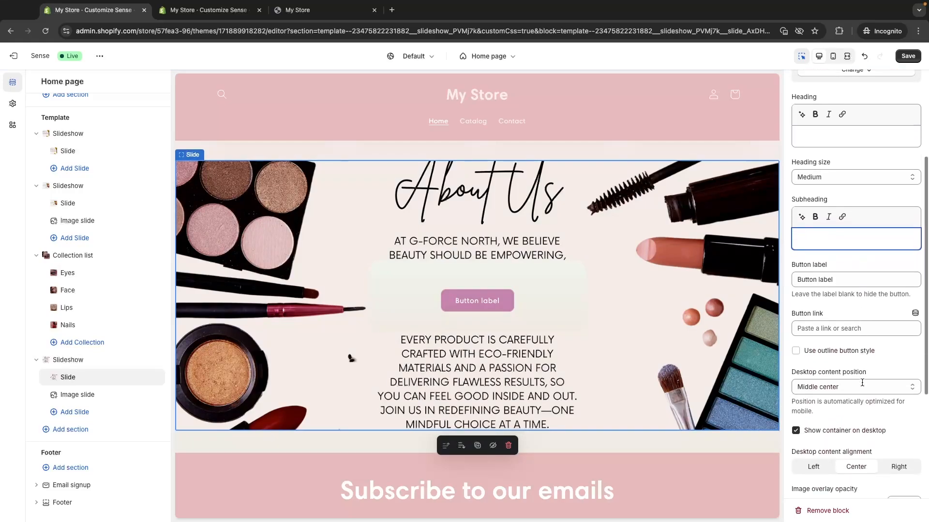
pyautogui.scroll(-1, 852, 390)
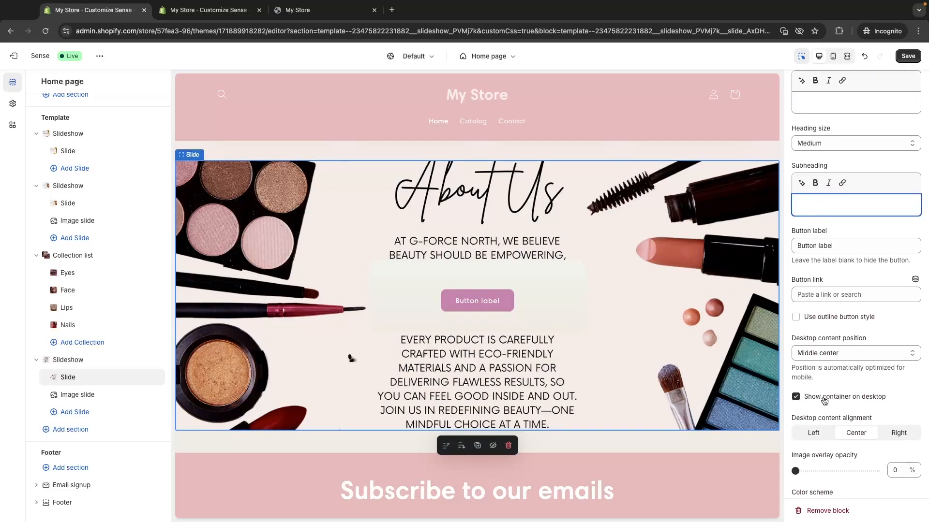
pyautogui.click(824, 397)
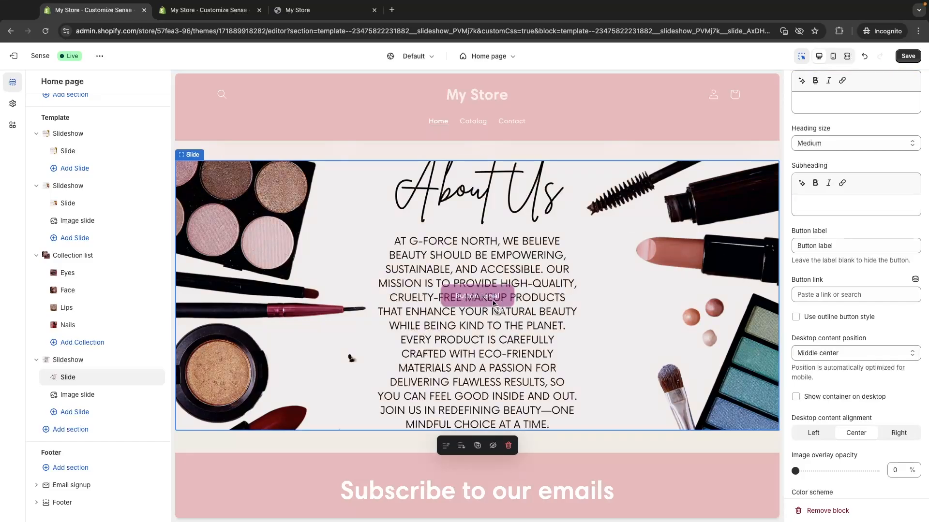
pyautogui.moveTo(865, 245); pyautogui.dragTo(766, 247)
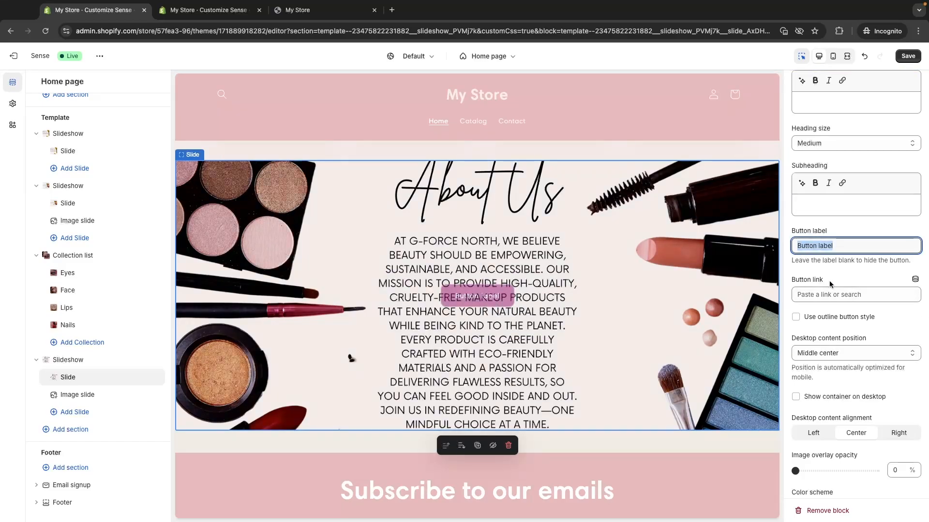
pyautogui.press('BackSpace')
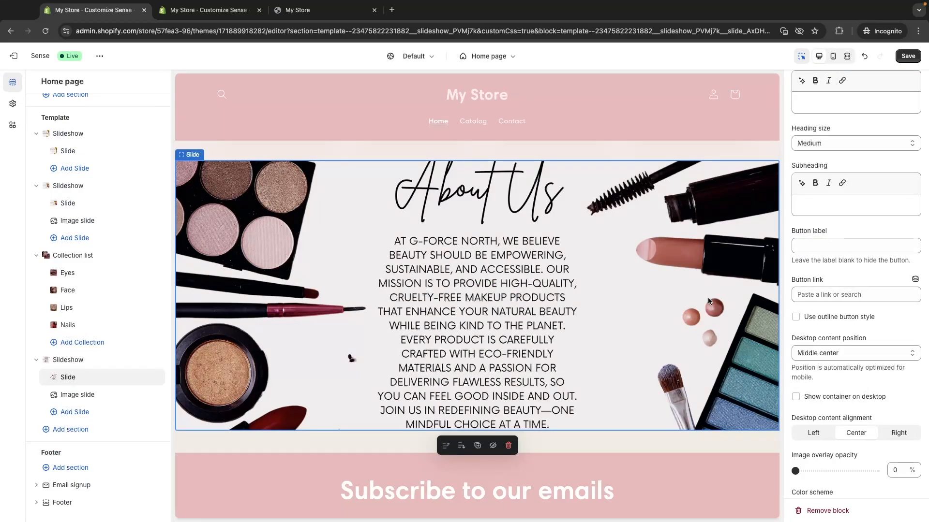
# Check the home page from the top slideshow to the About Us slide in mobile, desktop and fullscreen preview
pyautogui.click(832, 56)
pyautogui.scroll(-6, 549, 279)
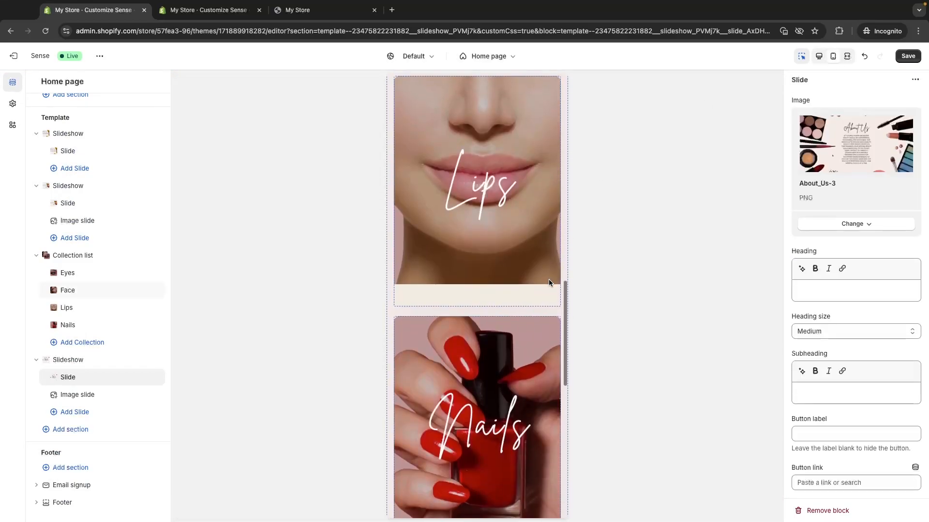
pyautogui.scroll(-7, 549, 279)
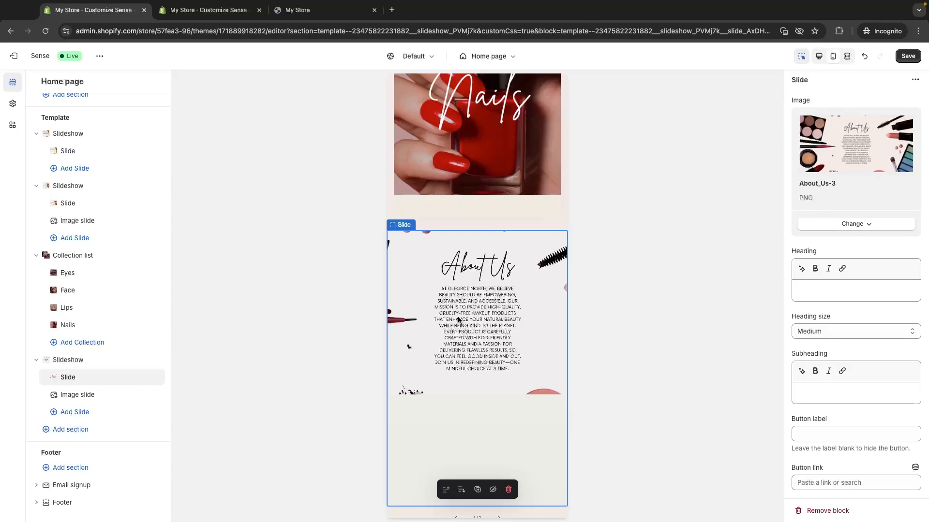
pyautogui.scroll(15, 458, 320)
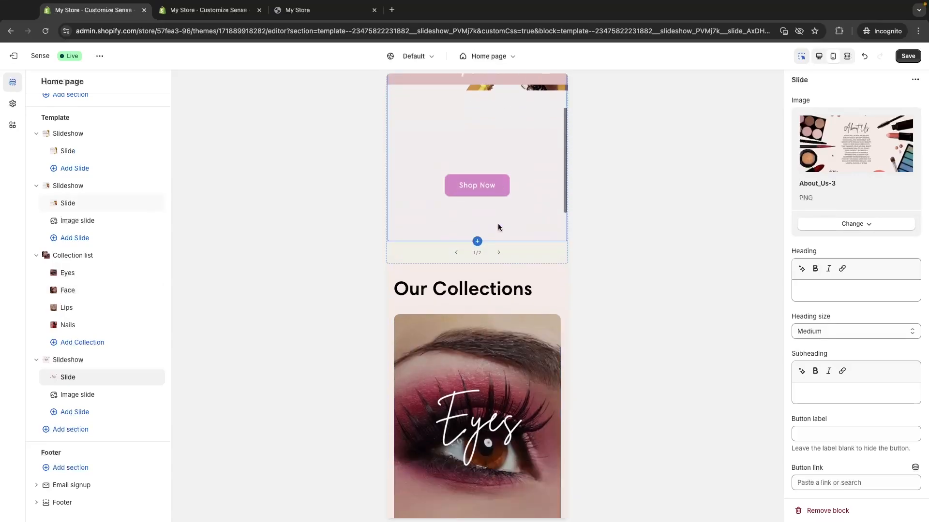
pyautogui.scroll(-15, 498, 227)
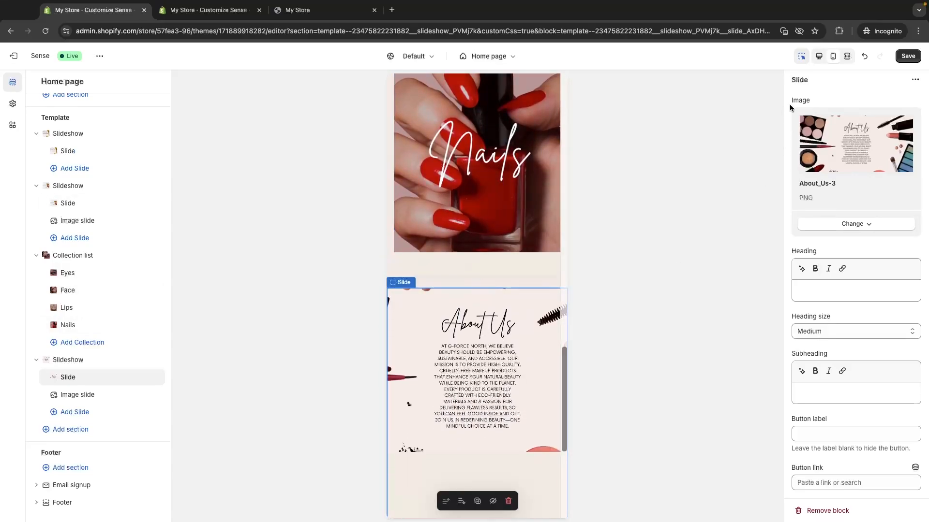
pyautogui.click(819, 56)
pyautogui.scroll(8, 632, 267)
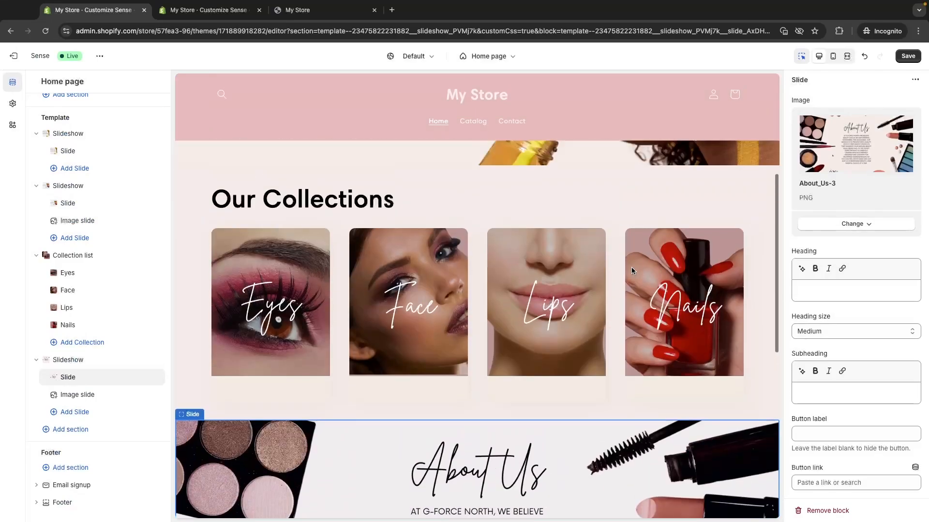
pyautogui.scroll(5, 631, 267)
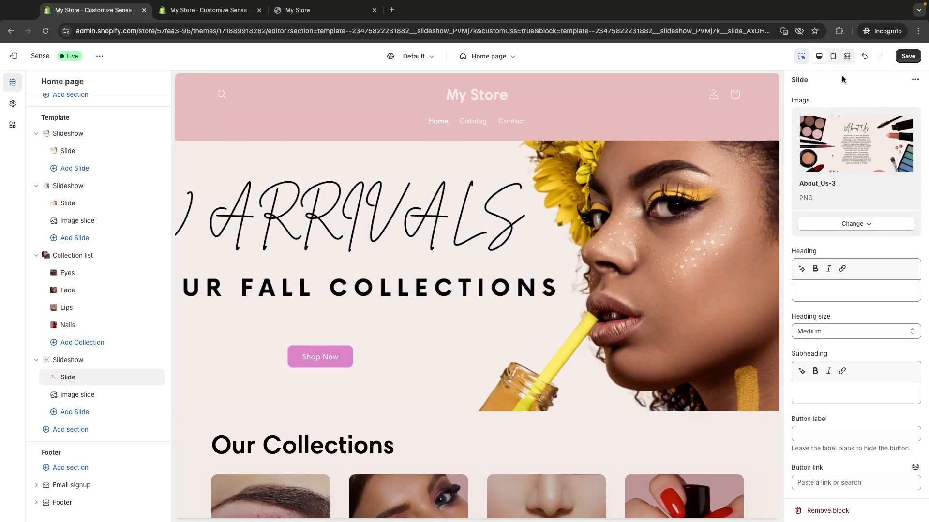
pyautogui.click(846, 56)
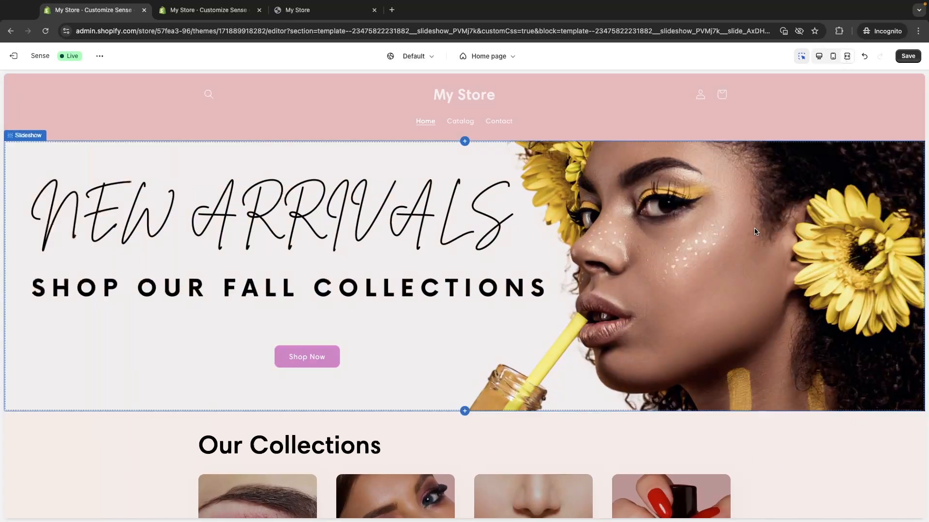
pyautogui.scroll(-3, 756, 231)
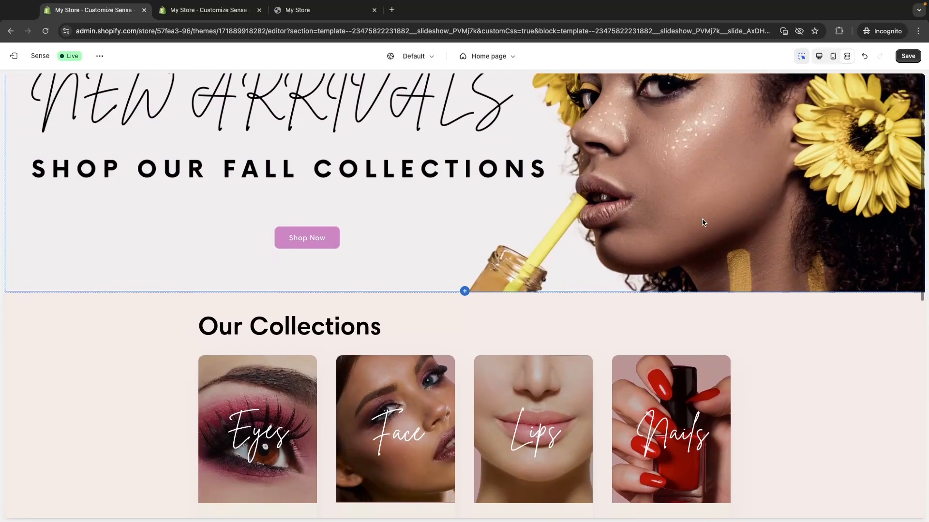
pyautogui.scroll(3, 703, 223)
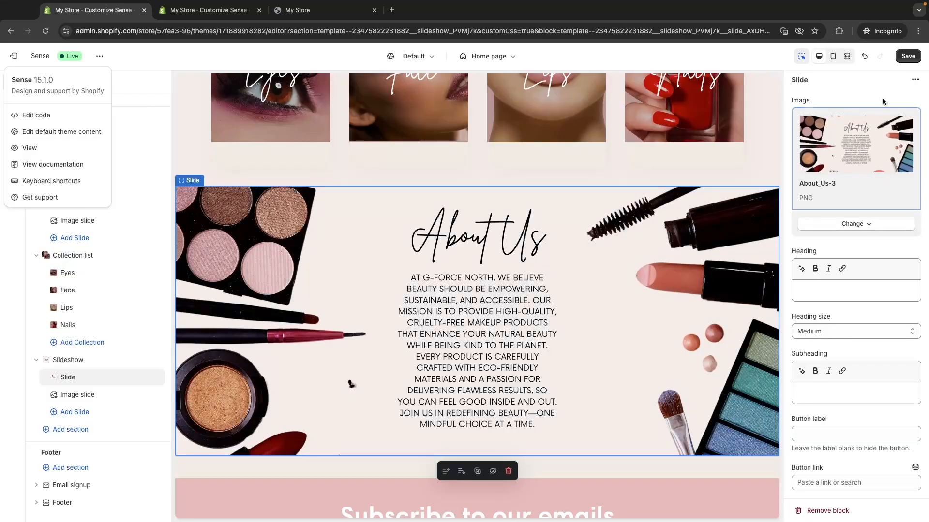
# Save the theme changes and review the home page's slideshow, collection list and About Us sections
pyautogui.click(909, 61)
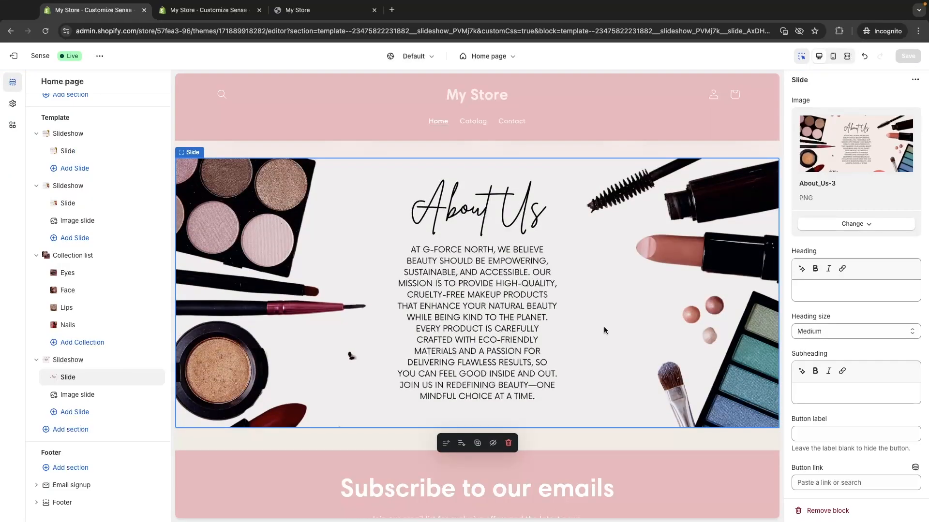
pyautogui.scroll(6, 594, 324)
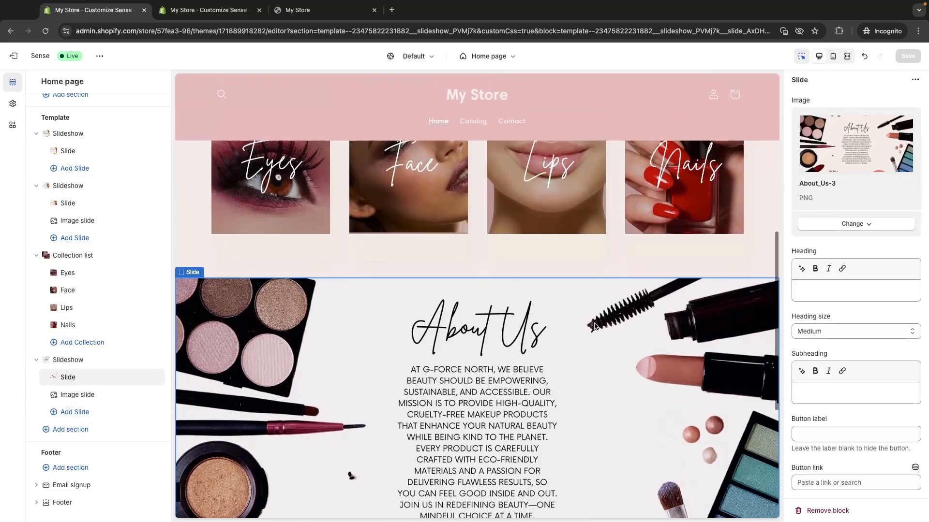
pyautogui.scroll(3, 594, 326)
pyautogui.scroll(-4, 595, 326)
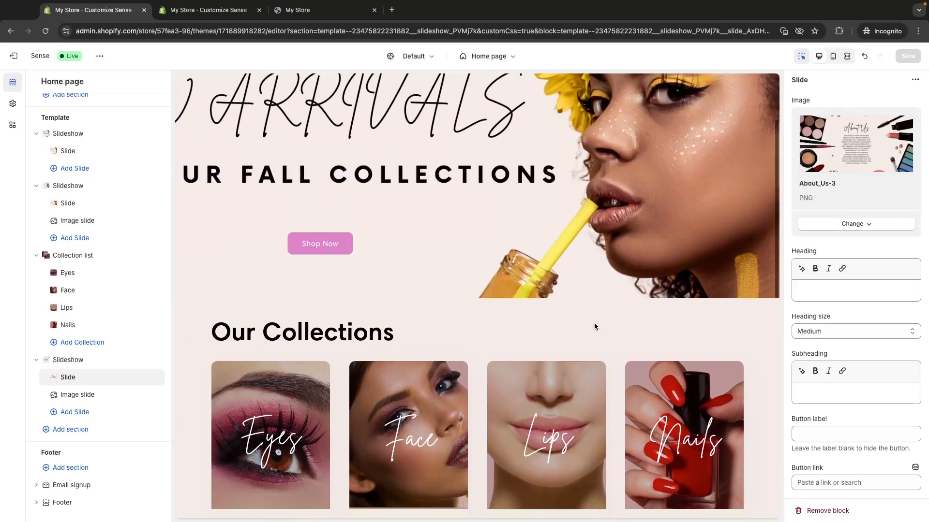
pyautogui.scroll(-6, 594, 323)
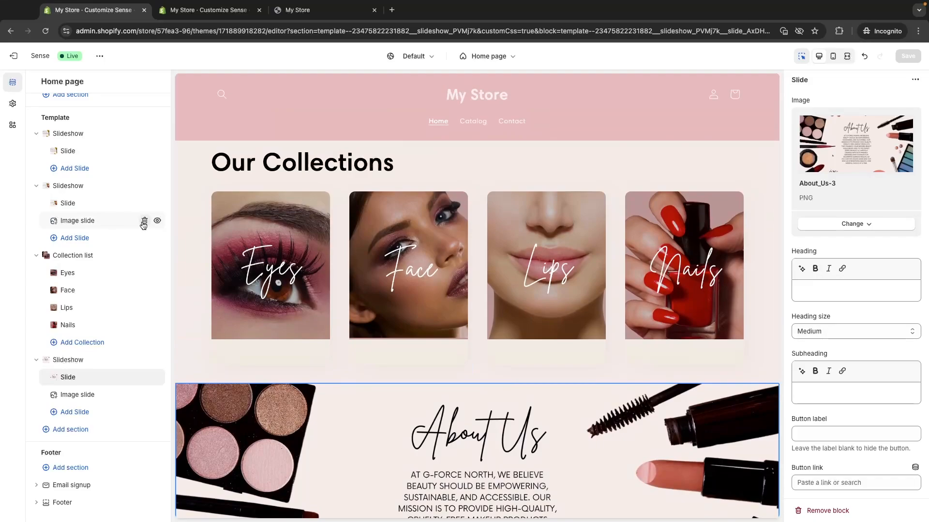
# Remove the unused placeholder image slides from the second slideshow and the About Us slideshow
pyautogui.click(144, 221)
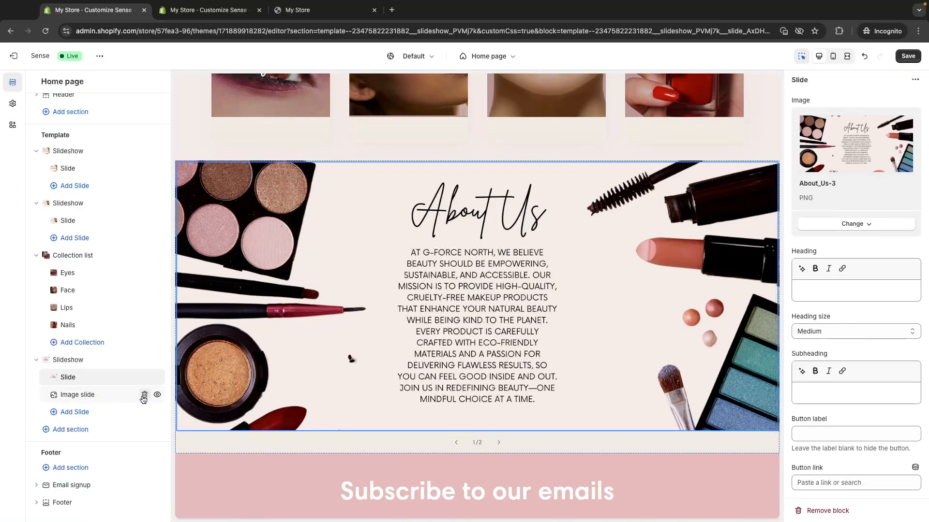
pyautogui.click(144, 394)
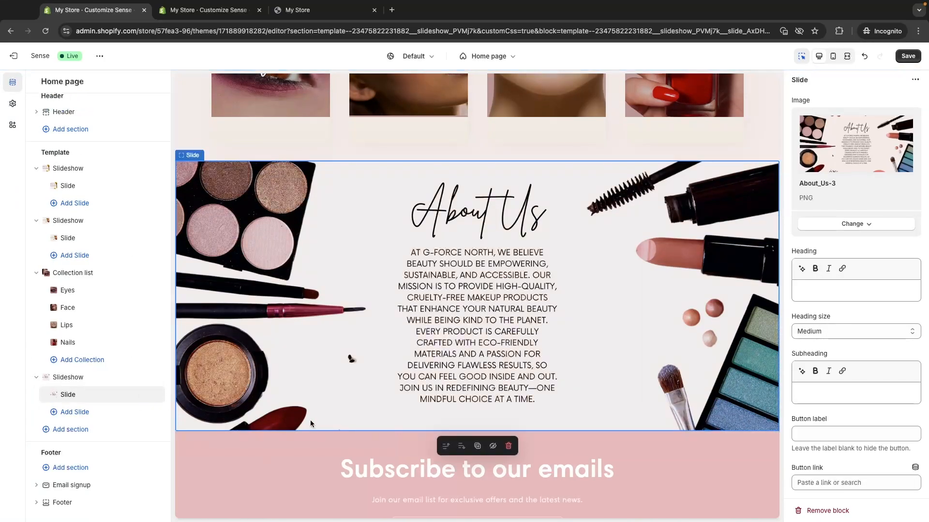
pyautogui.scroll(-2, 395, 367)
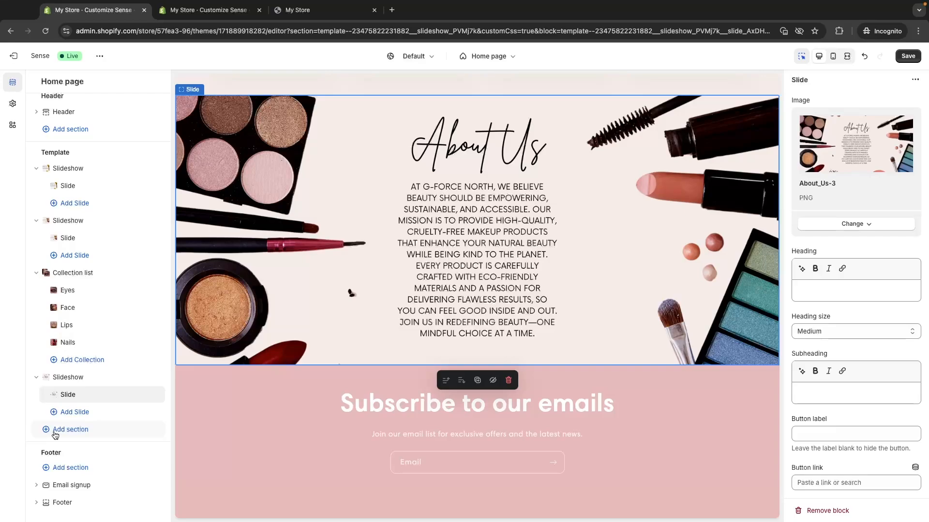
# Add two Featured collection sections to the template below the About Us slideshow
pyautogui.click(56, 435)
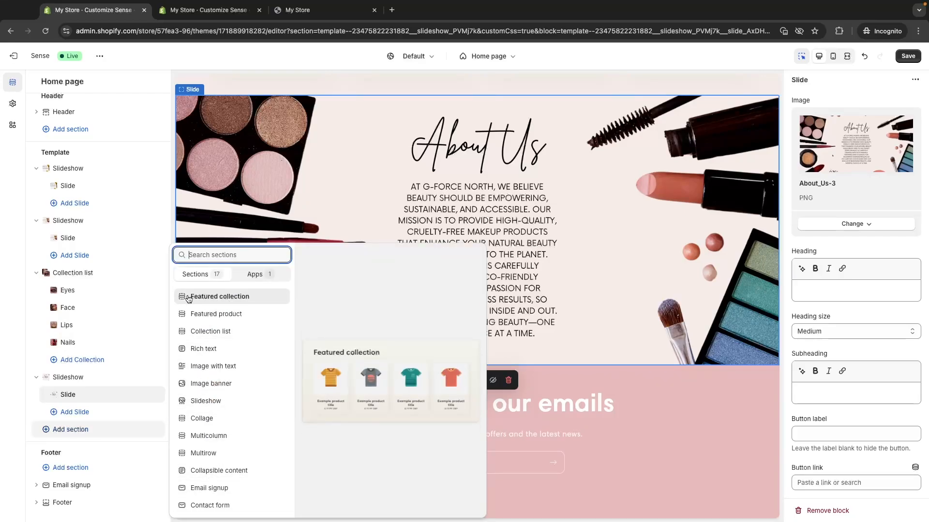
pyautogui.click(244, 297)
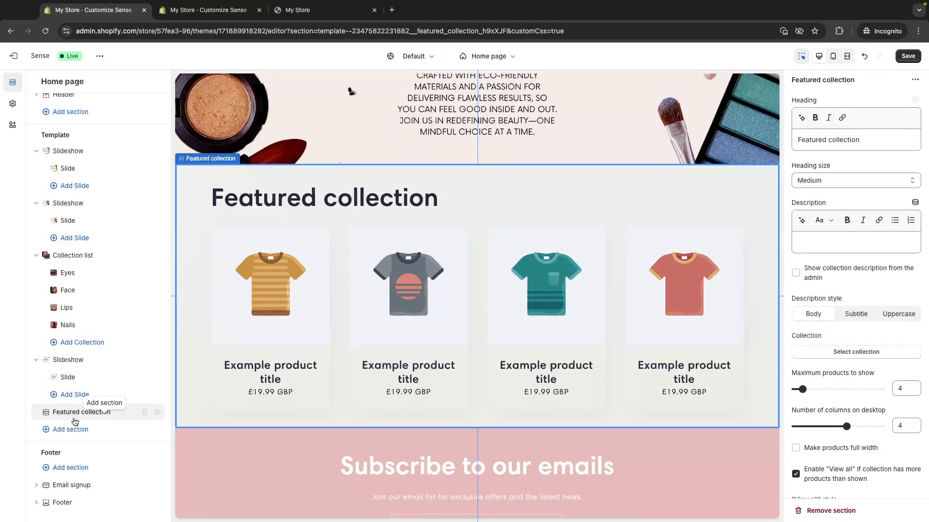
pyautogui.click(70, 430)
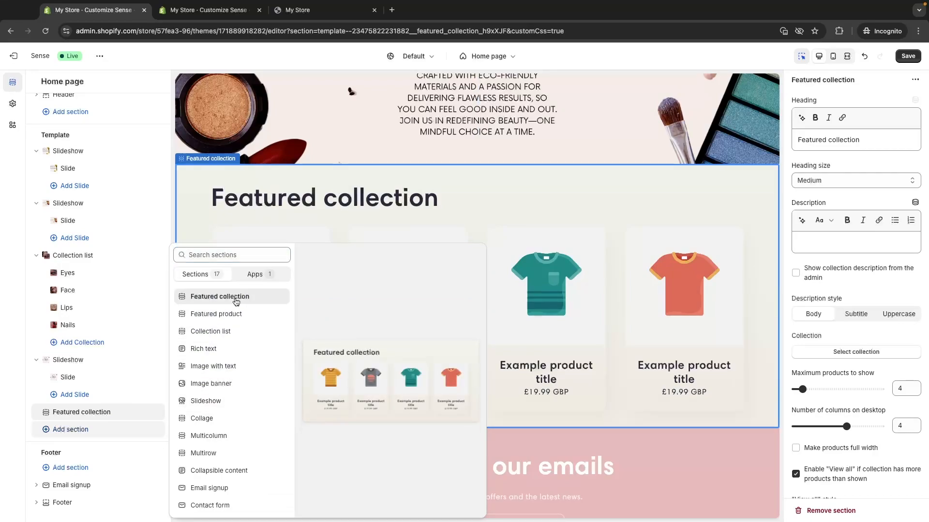
pyautogui.click(236, 298)
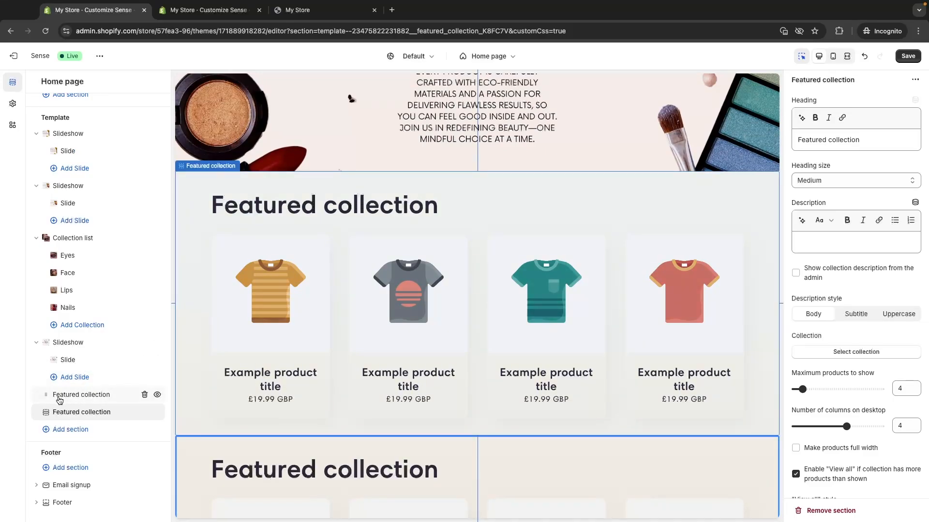
# Set the heading of the first featured collection section to Best Sellers
pyautogui.click(73, 396)
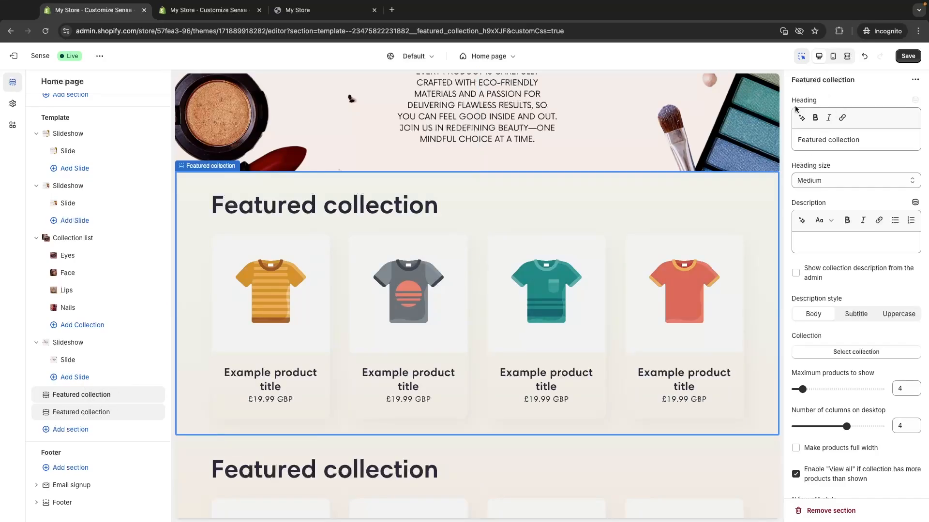
pyautogui.moveTo(875, 150); pyautogui.dragTo(797, 143)
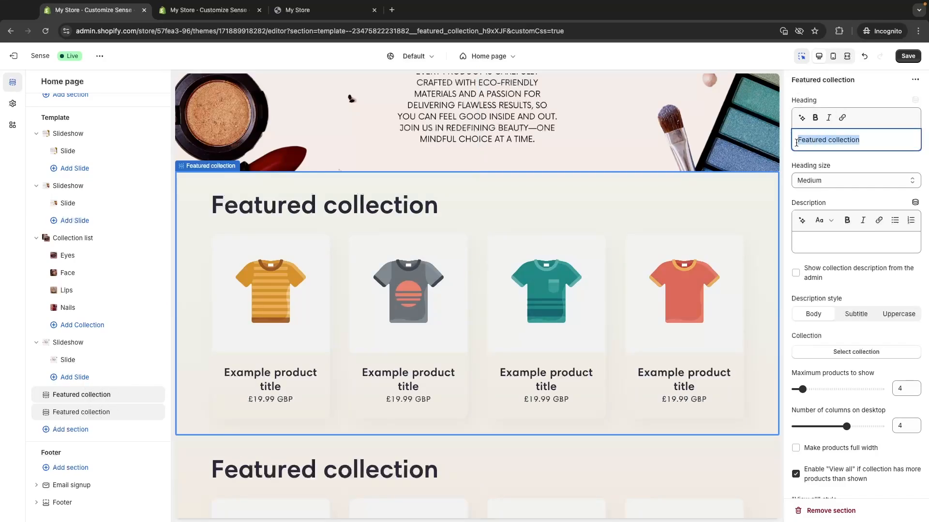
pyautogui.write('Best Se')
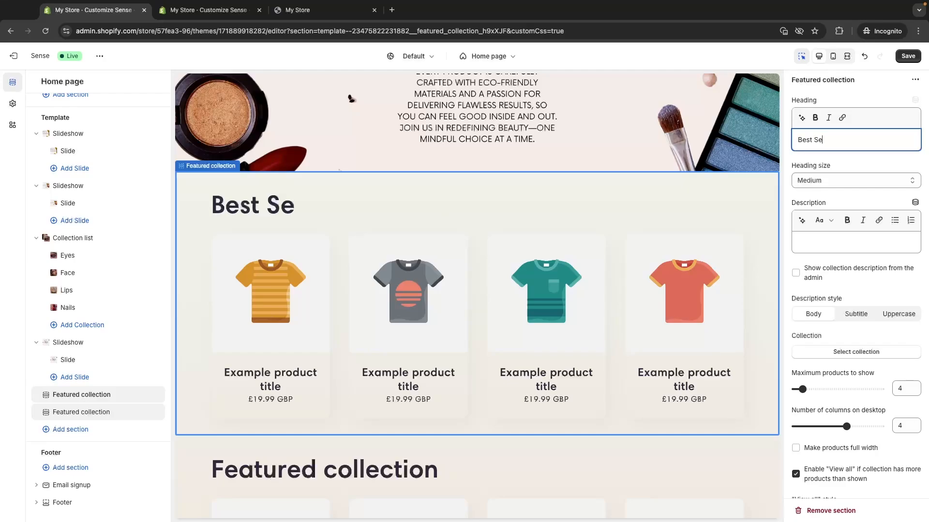
pyautogui.write('llter')
pyautogui.press('BackSpace')
pyautogui.press('BackSpace')
pyautogui.press('BackSpace')
pyautogui.write('ers')
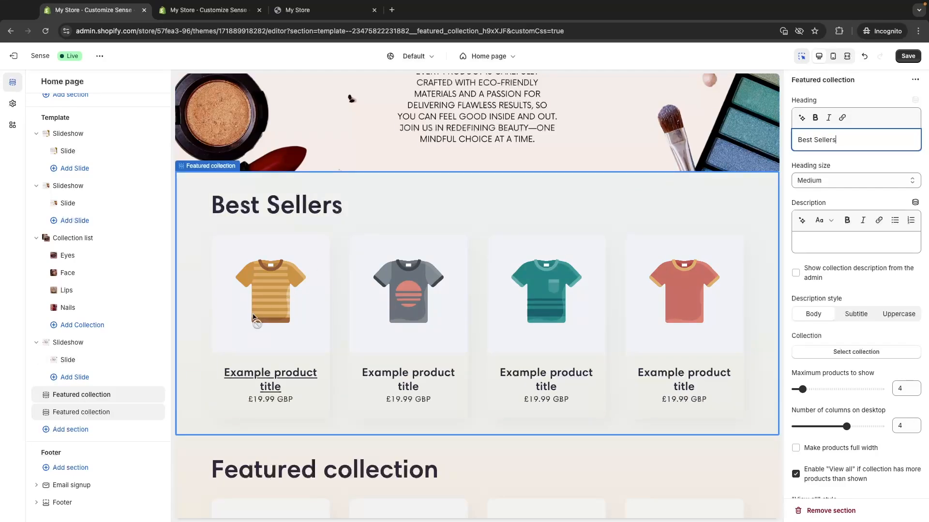
# Set the second featured collection section's heading to New Arrivals and save the theme
pyautogui.click(111, 415)
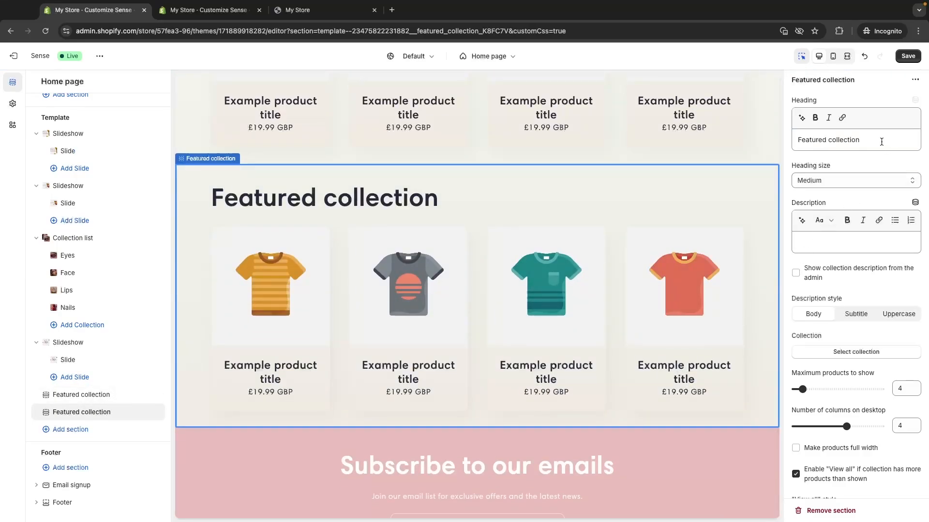
pyautogui.moveTo(881, 142); pyautogui.dragTo(821, 138)
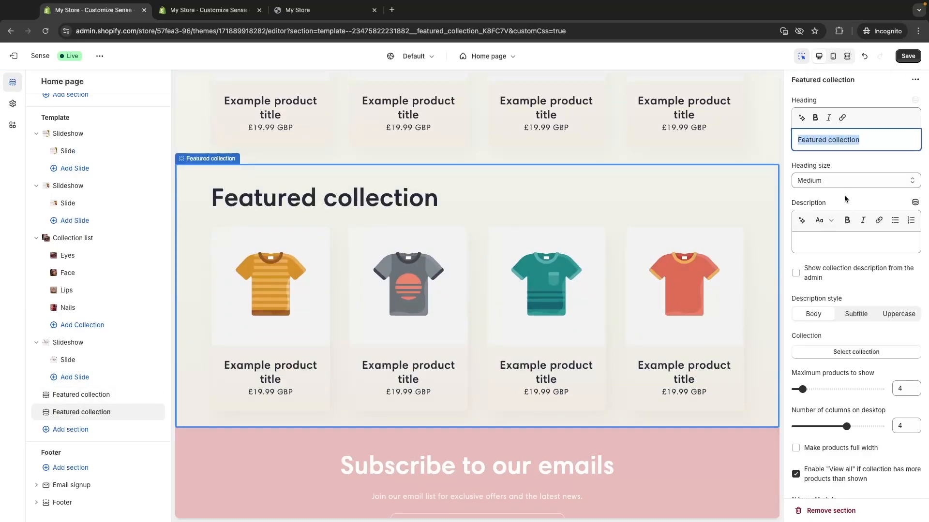
pyautogui.write('New ')
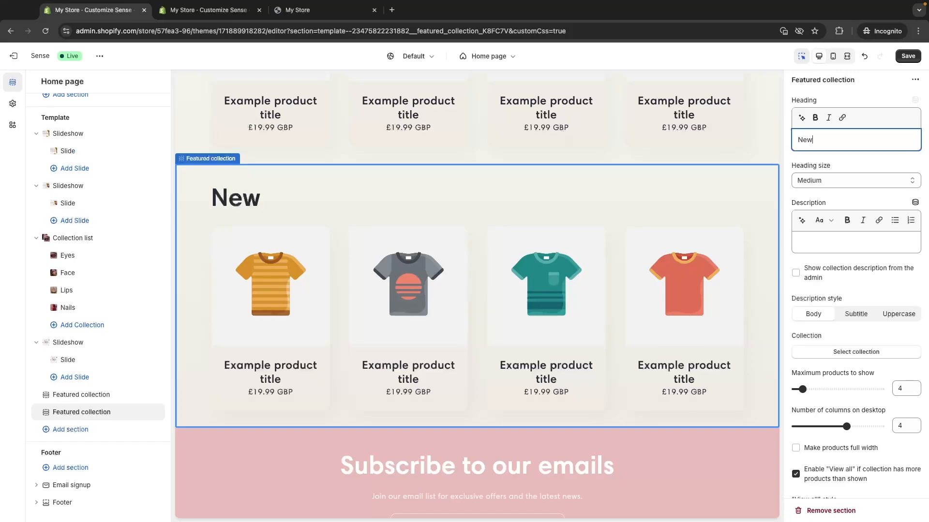
pyautogui.write('Arrivals')
pyautogui.hotkey('ctrl', 's')
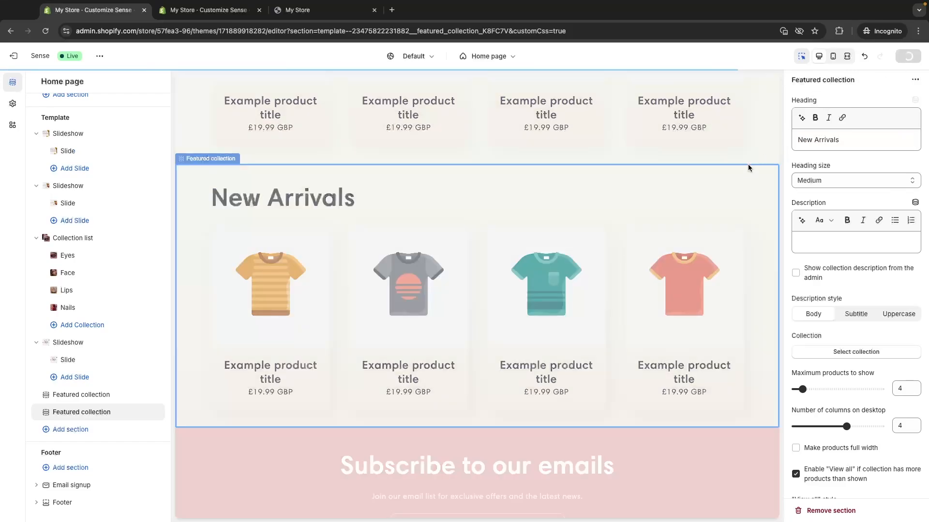
pyautogui.scroll(6, 742, 168)
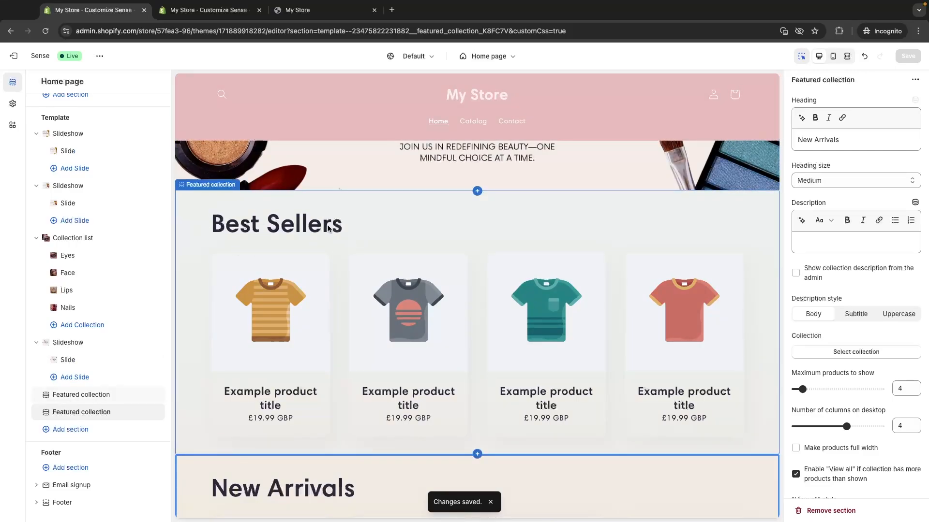
pyautogui.scroll(-3, 311, 234)
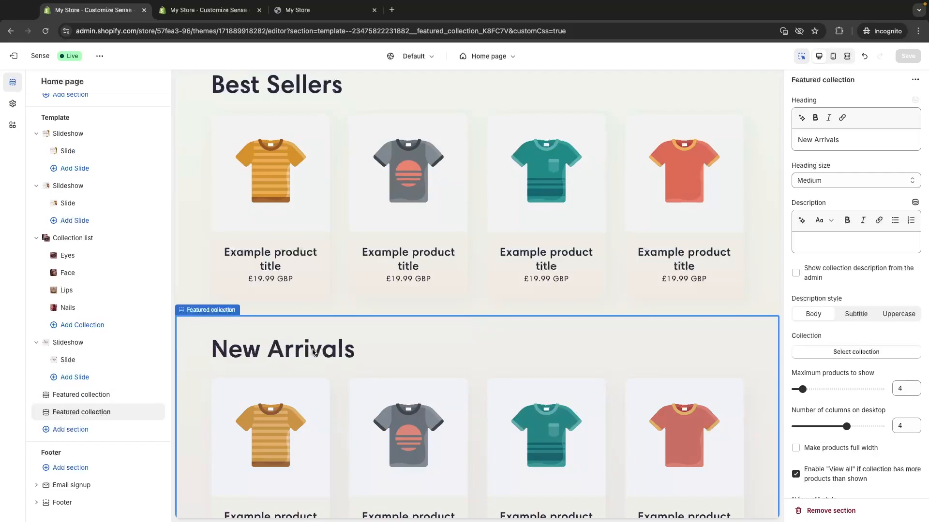
pyautogui.moveTo(855, 138); pyautogui.dragTo(786, 141)
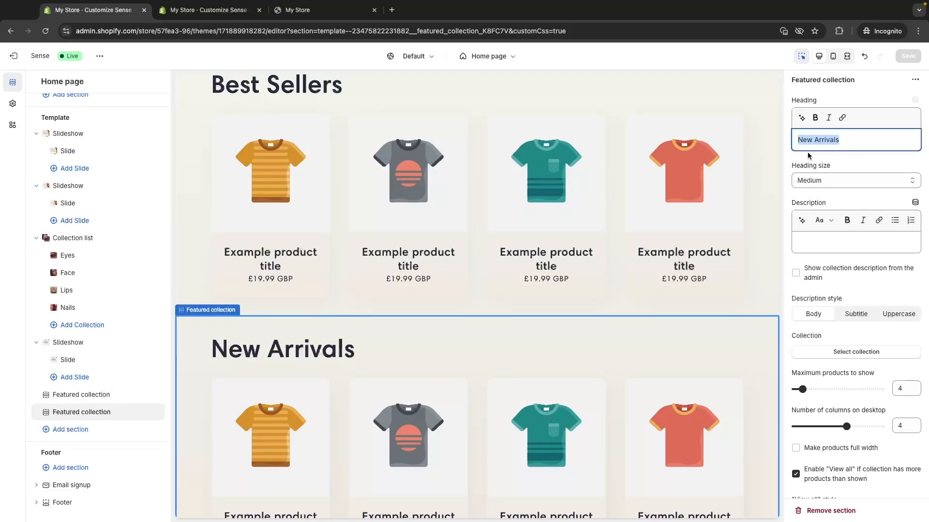
pyautogui.click(784, 127)
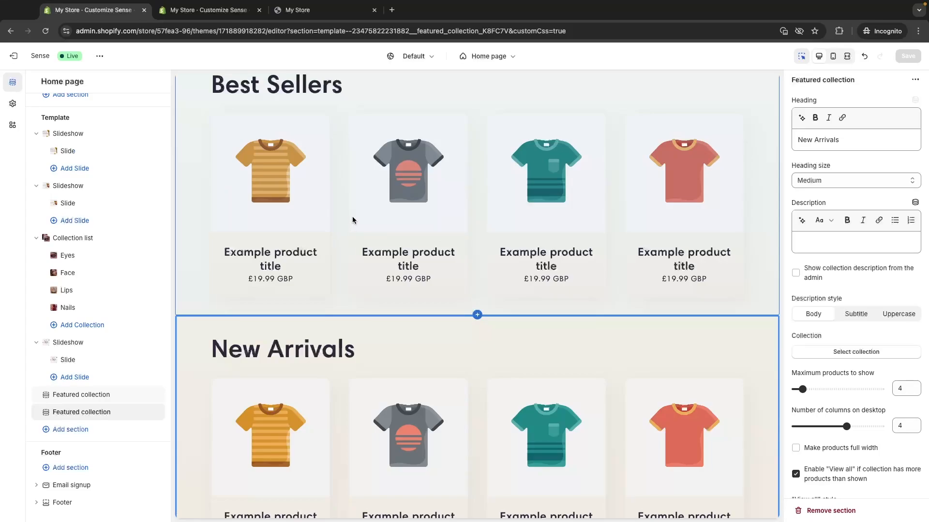
# Leave the theme editor and start a new product collection titled Best Sellers
pyautogui.click(22, 61)
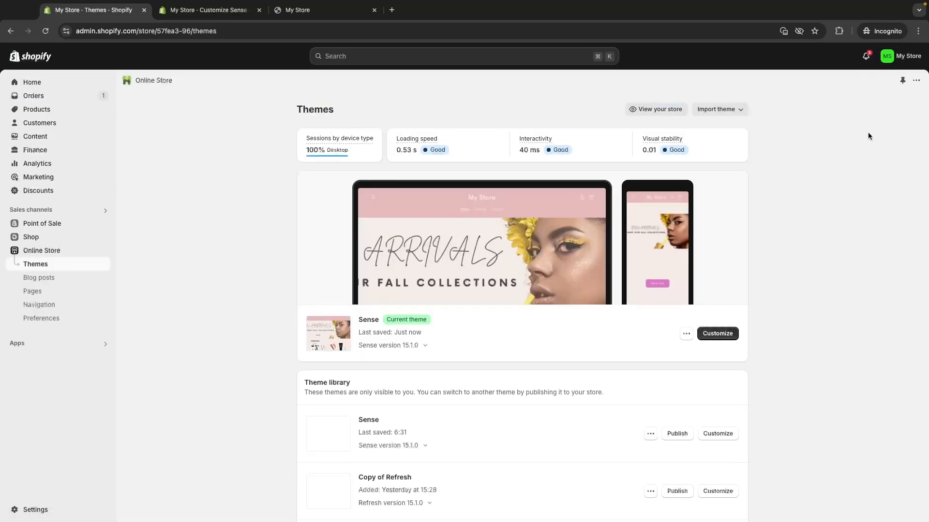
pyautogui.click(50, 112)
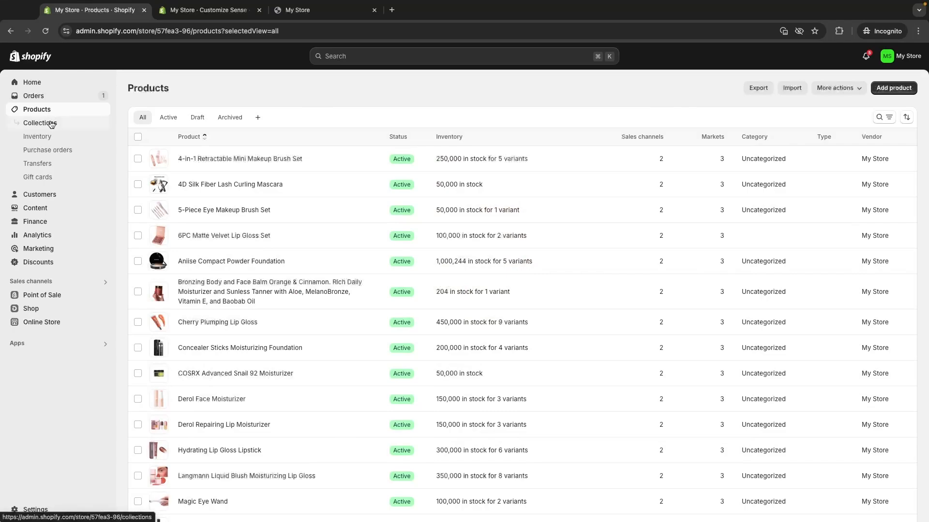
pyautogui.click(52, 123)
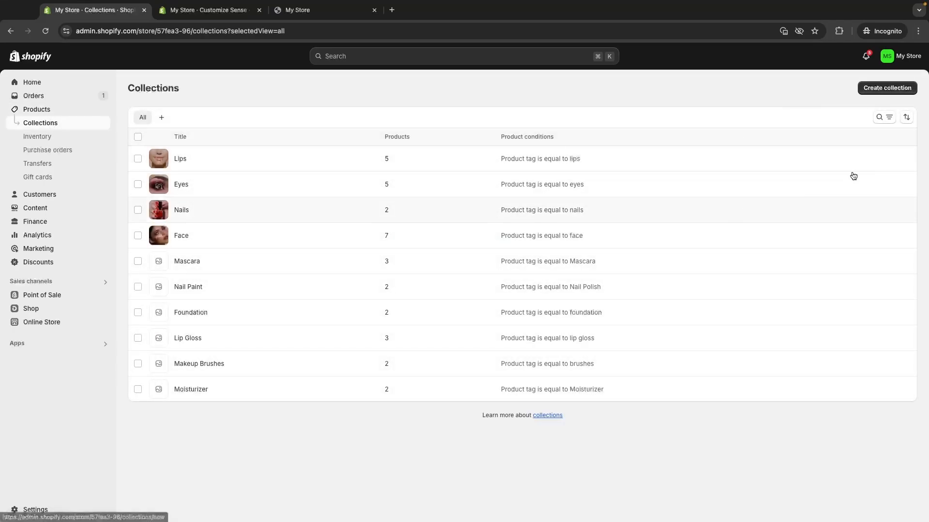
pyautogui.click(902, 88)
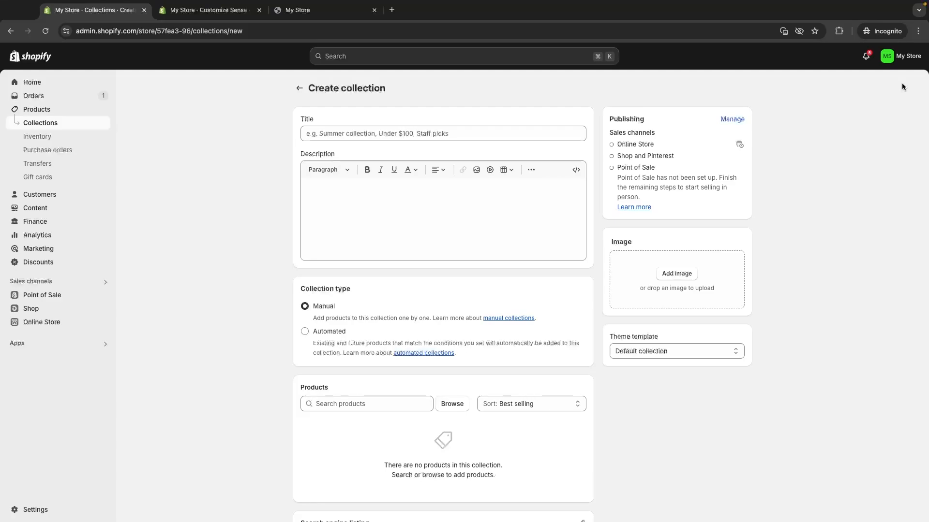
pyautogui.click(473, 135)
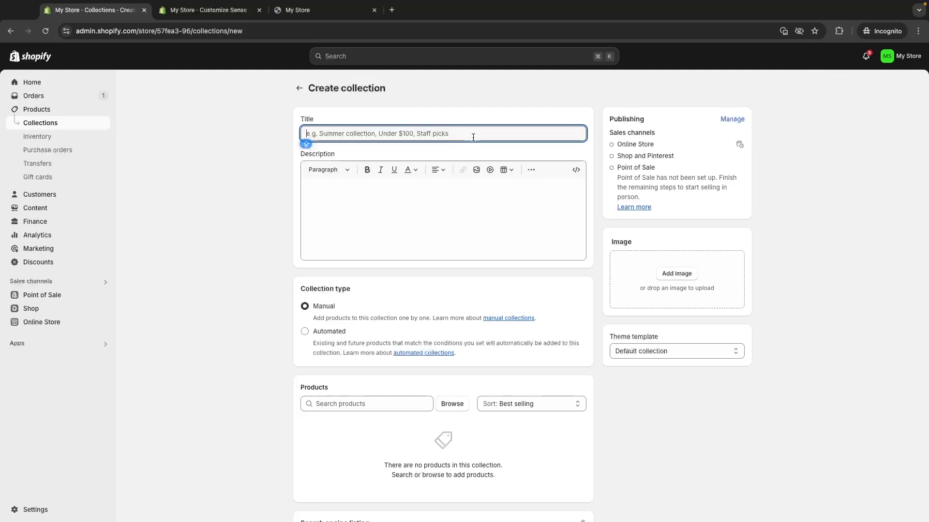
pyautogui.write('Bes')
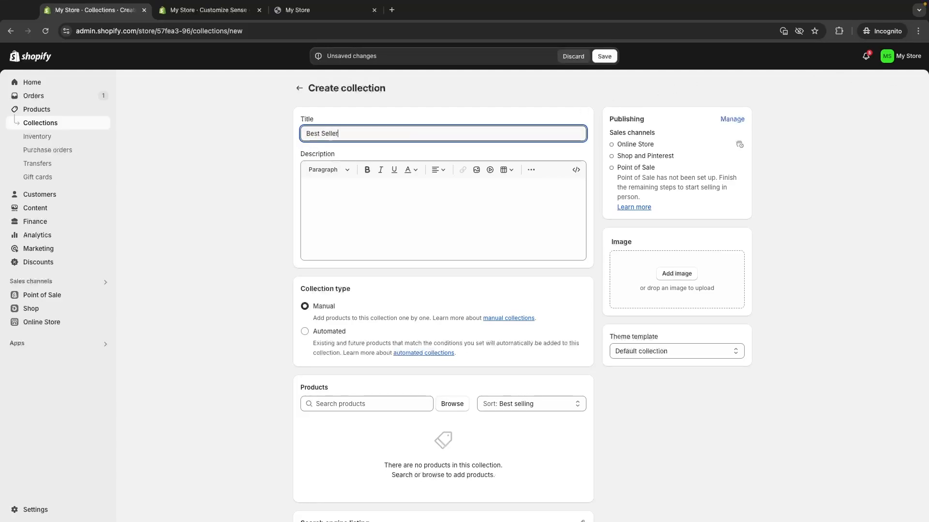
pyautogui.click(253, 221)
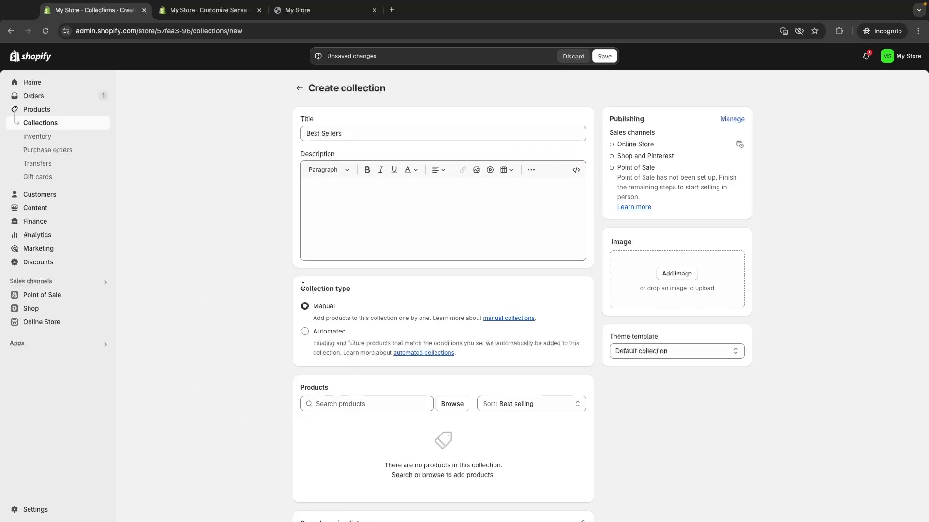
# Make the Best Sellers collection automated with the condition tag is equal to best sellers, and save it
pyautogui.moveTo(301, 289); pyautogui.dragTo(366, 289)
pyautogui.click(366, 289)
pyautogui.click(332, 334)
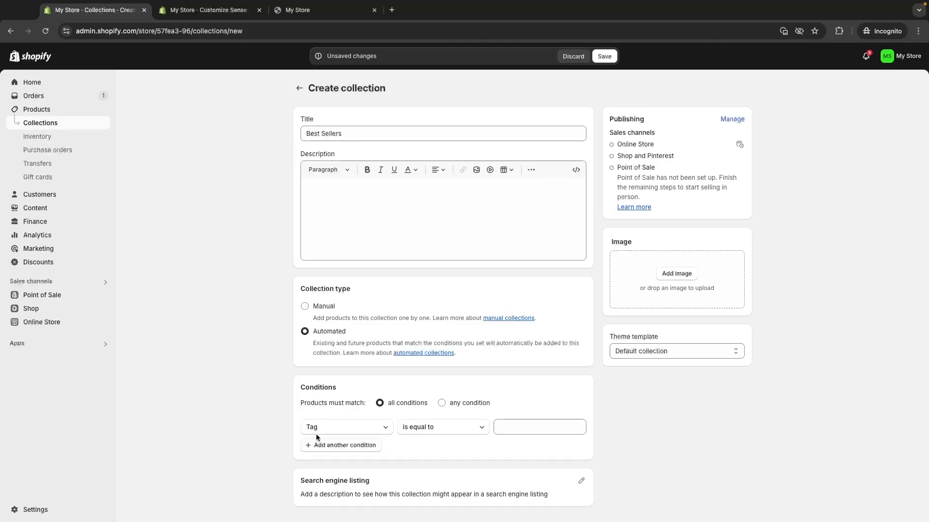
pyautogui.click(532, 428)
pyautogui.write('best sellers')
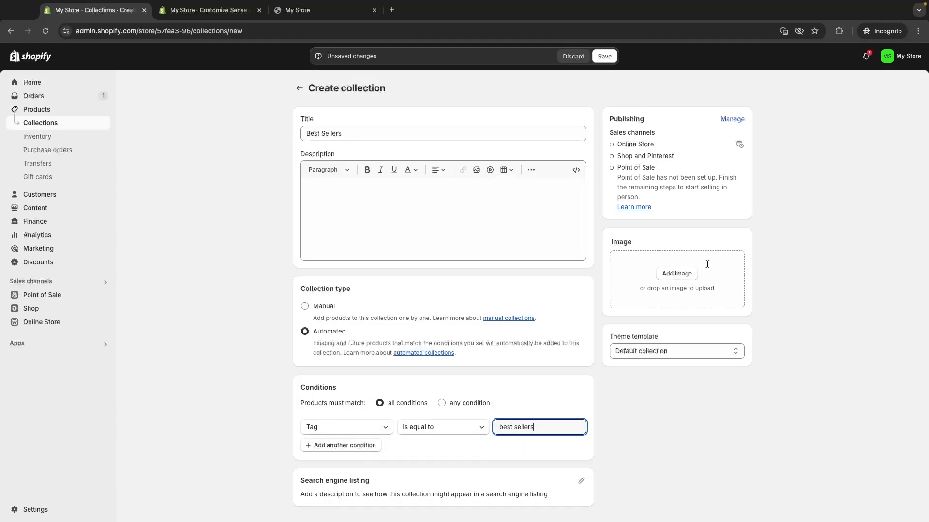
pyautogui.click(605, 56)
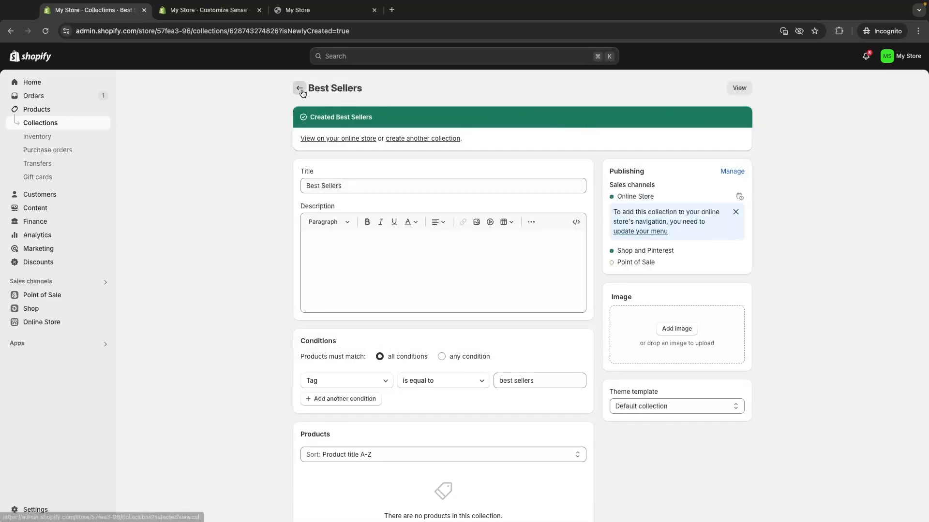
# Create and save an automated collection titled New Arrivals with the condition tag is equal to new arrivals
pyautogui.click(301, 89)
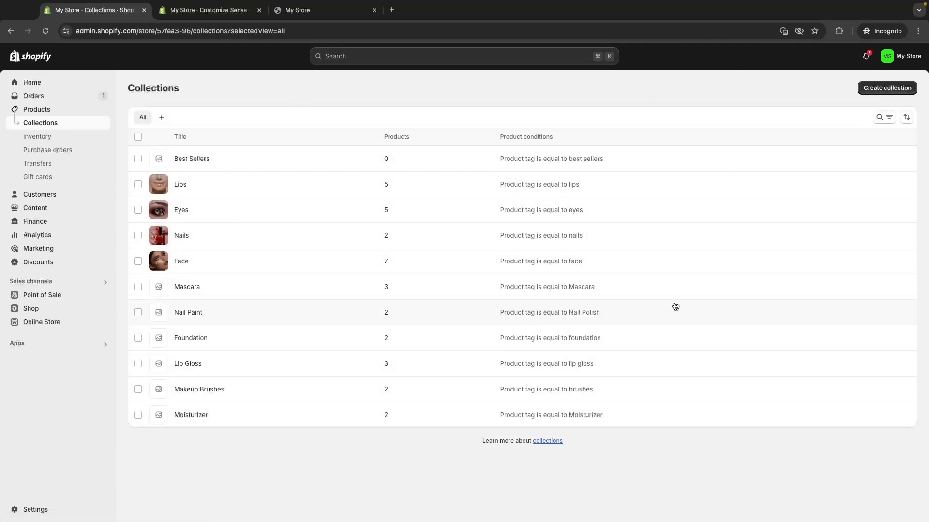
pyautogui.click(871, 90)
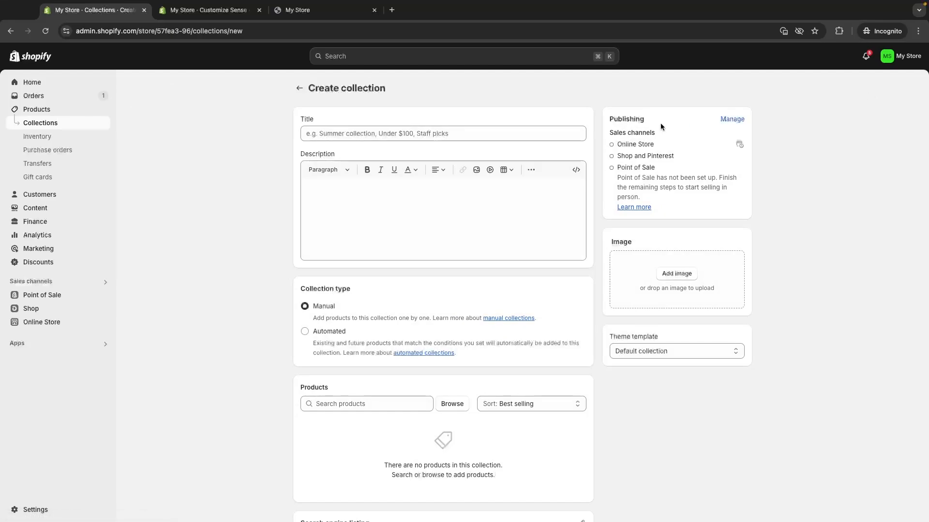
pyautogui.click(463, 131)
pyautogui.write('New Arrivals')
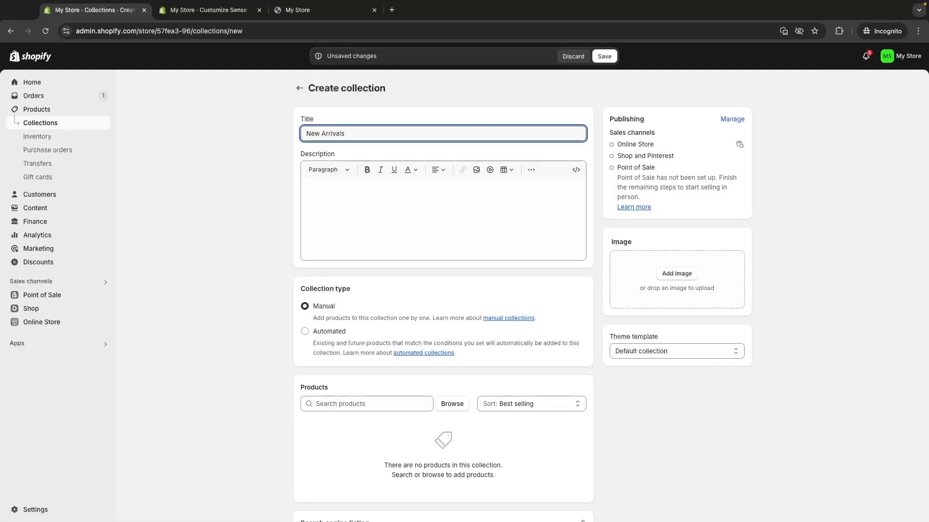
pyautogui.click(324, 333)
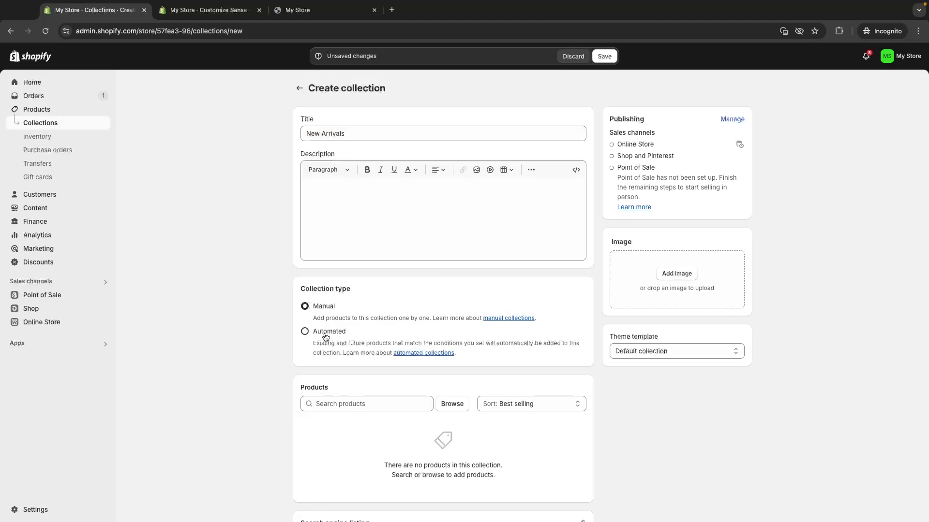
pyautogui.click(534, 432)
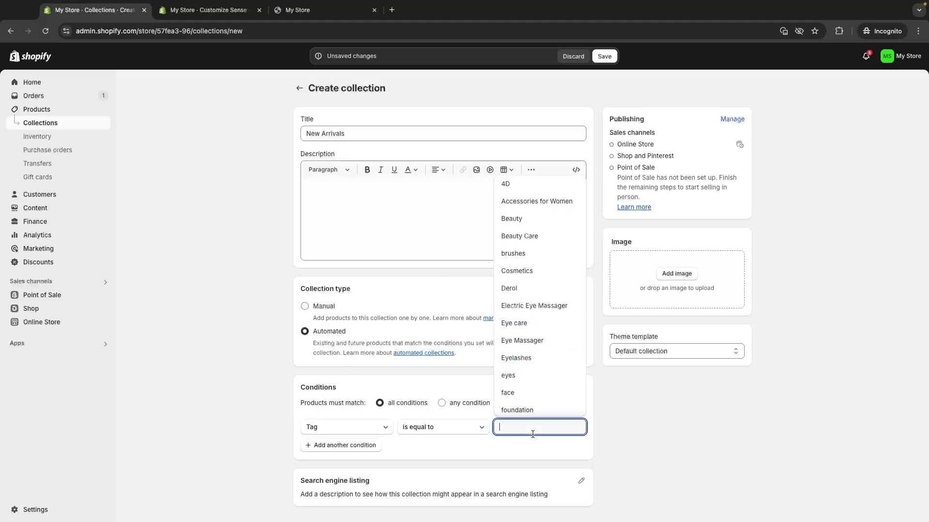
pyautogui.write('new arrivals')
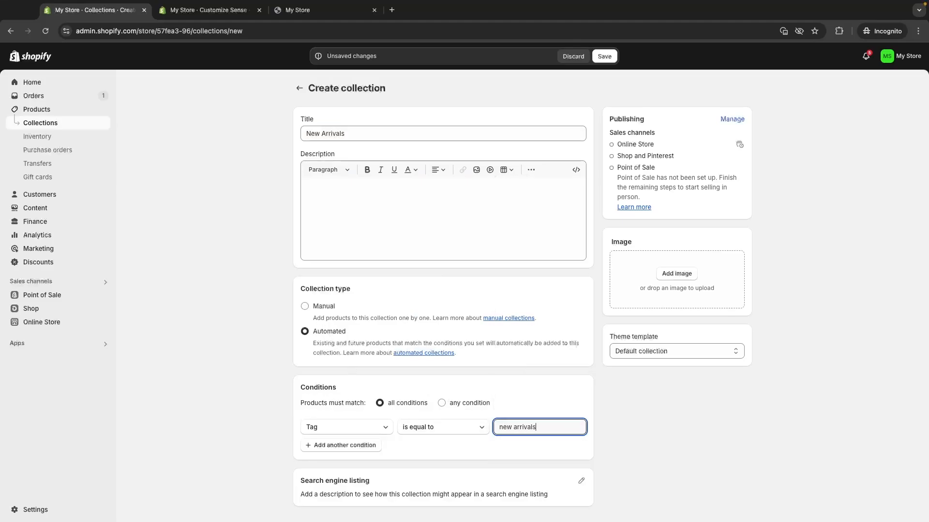
pyautogui.click(604, 56)
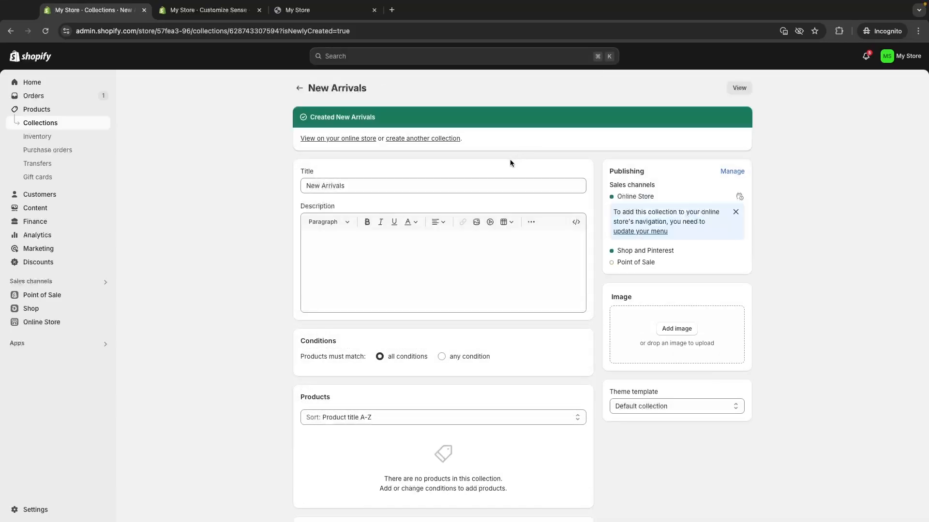
# Add the tag best sellers to the Bronzing Body and Face Balm product and save it
pyautogui.click(76, 112)
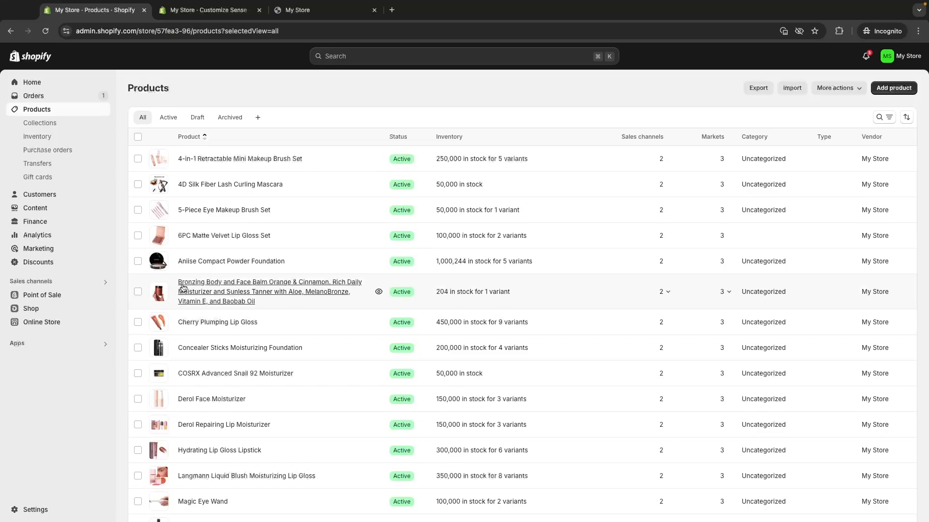
pyautogui.click(256, 287)
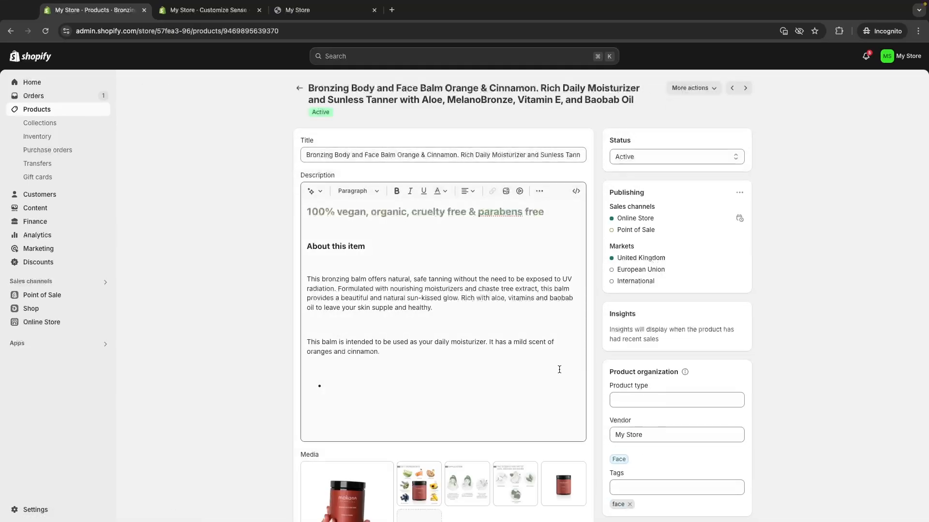
pyautogui.scroll(-2, 707, 359)
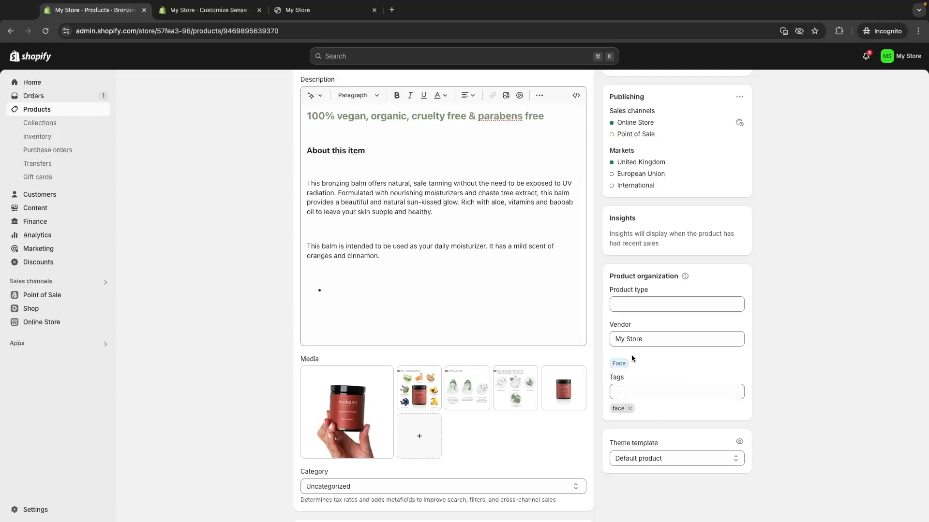
pyautogui.click(635, 393)
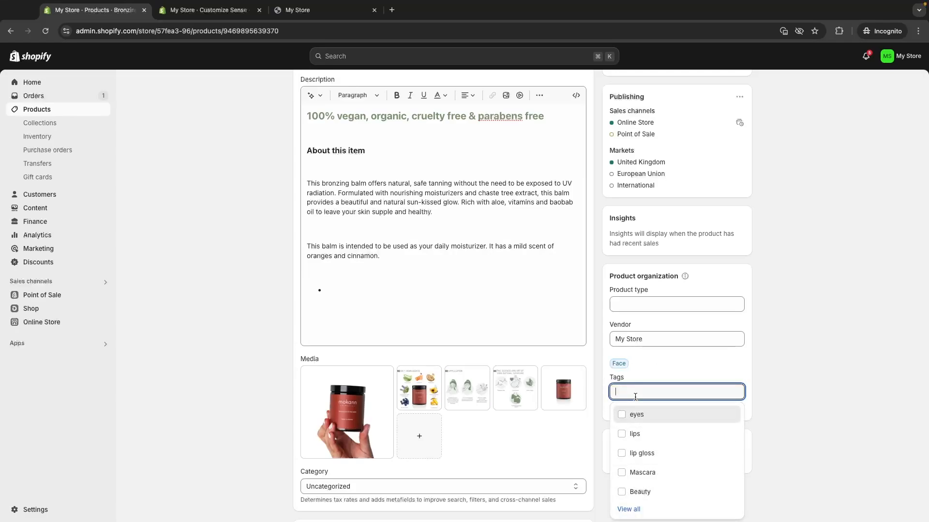
pyautogui.write('best sellers')
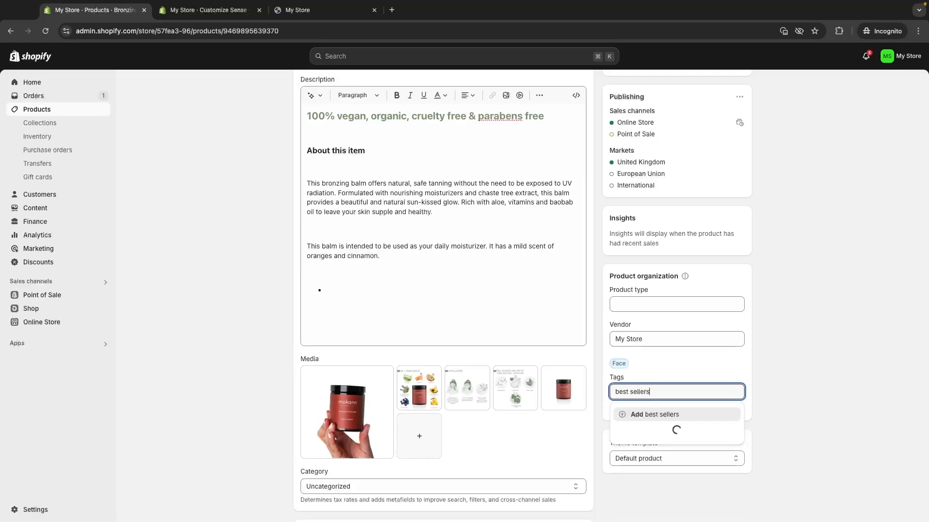
pyautogui.click(651, 415)
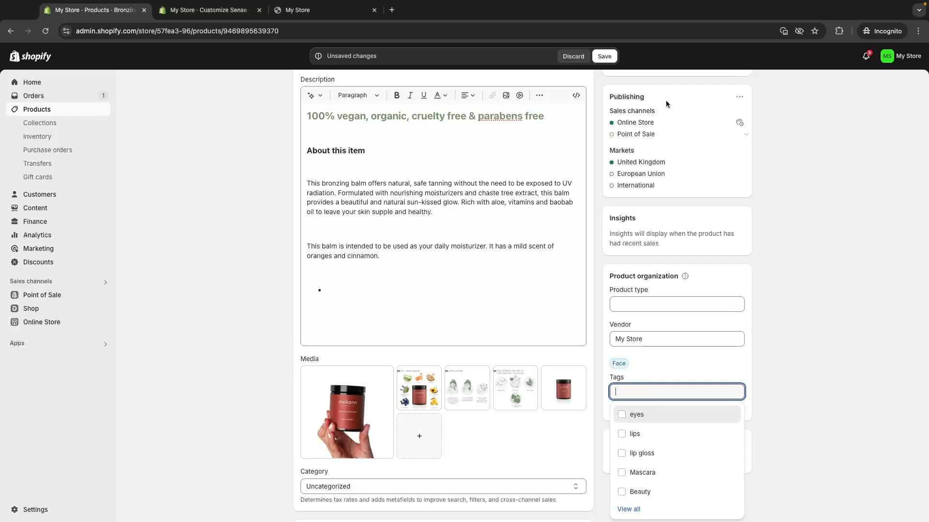
pyautogui.click(609, 62)
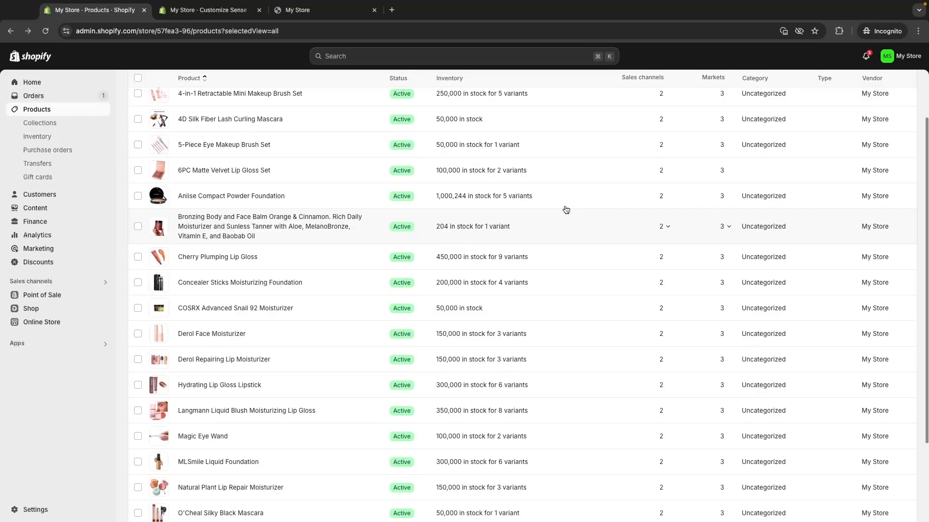
# Add the tag best sellers to the MLSmile Liquid Foundation product and save it
pyautogui.scroll(-3, 566, 209)
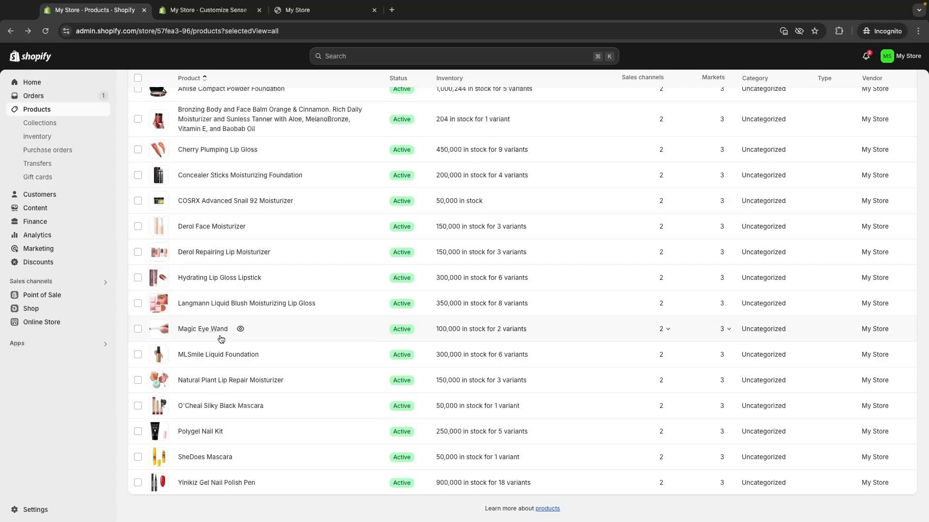
pyautogui.click(214, 355)
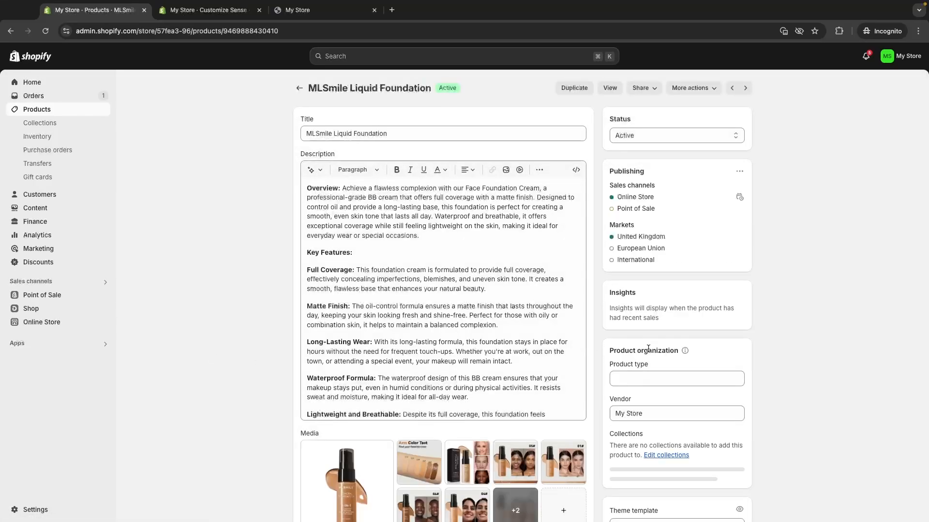
pyautogui.scroll(-2, 648, 347)
pyautogui.click(641, 362)
pyautogui.write('best sellerts')
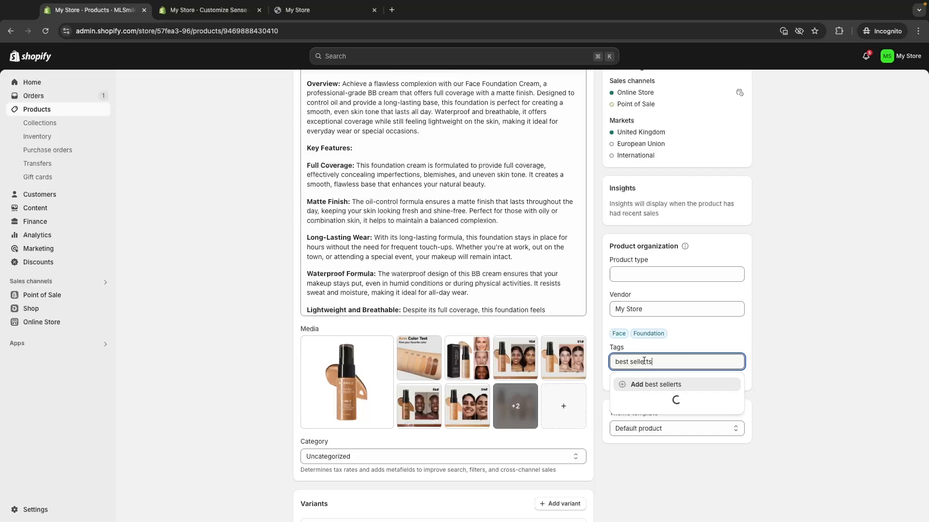
pyautogui.press('Return')
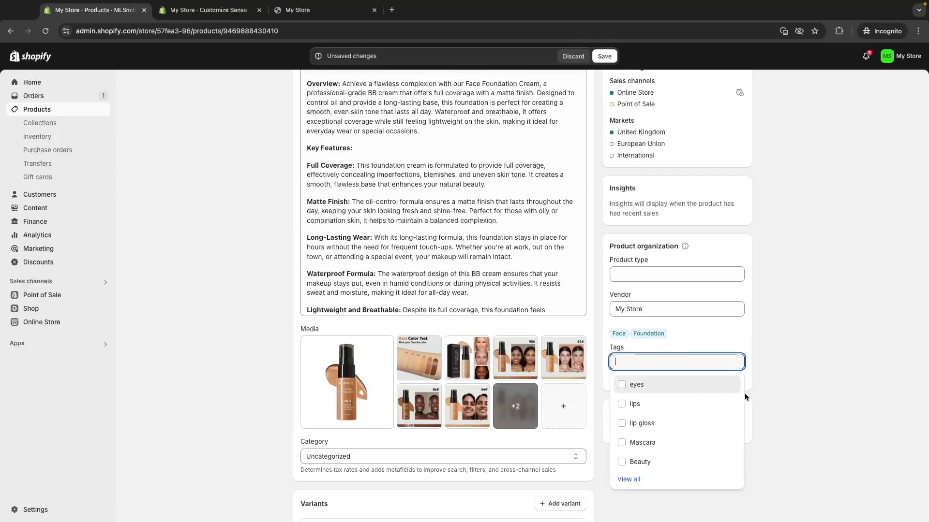
pyautogui.click(188, 146)
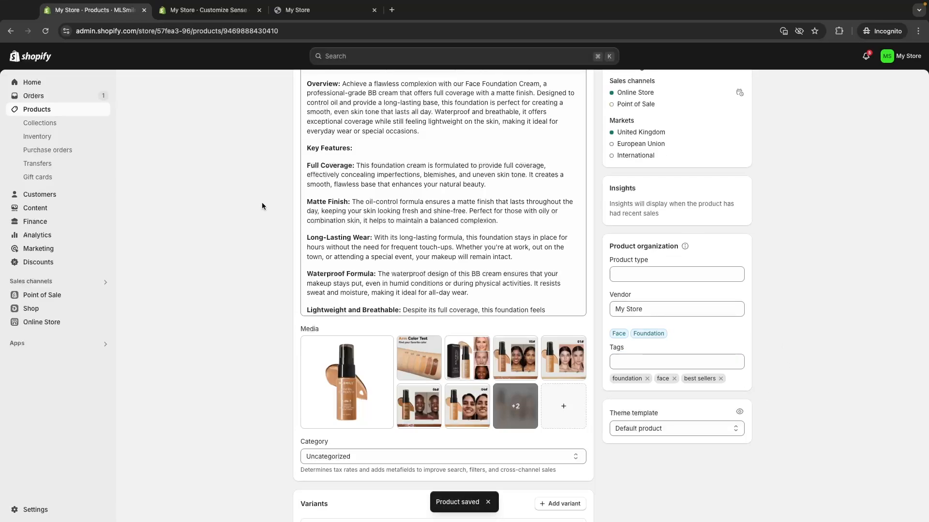
pyautogui.hscroll(-5, 262, 202)
pyautogui.hscroll(5, 351, 260)
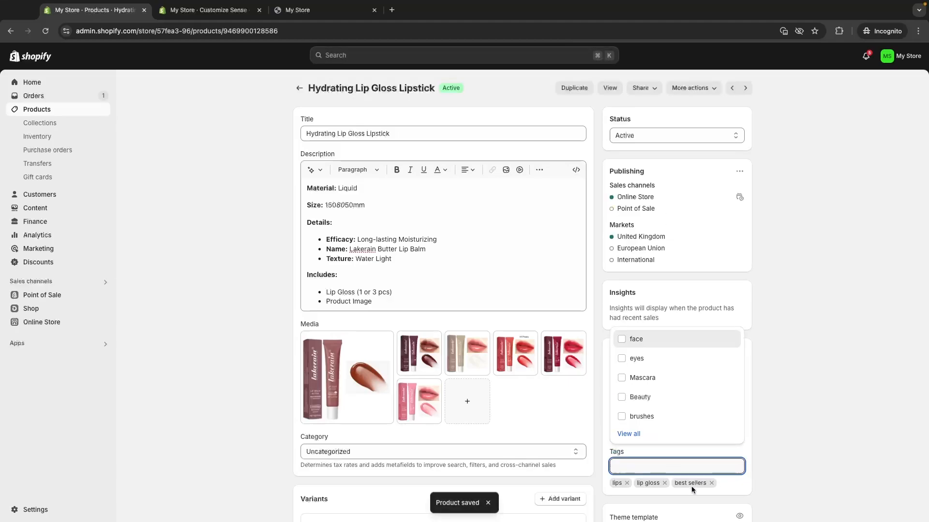
# Check the collections list, and add the tag new arrivals to the 4-in-1 Retractable Mini Makeup Brush Set product and save it
pyautogui.click(76, 124)
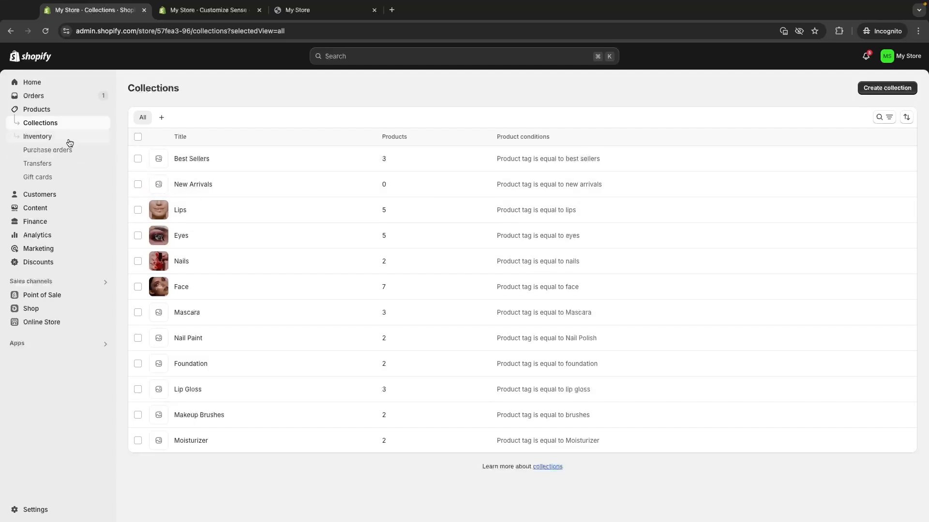
pyautogui.click(57, 112)
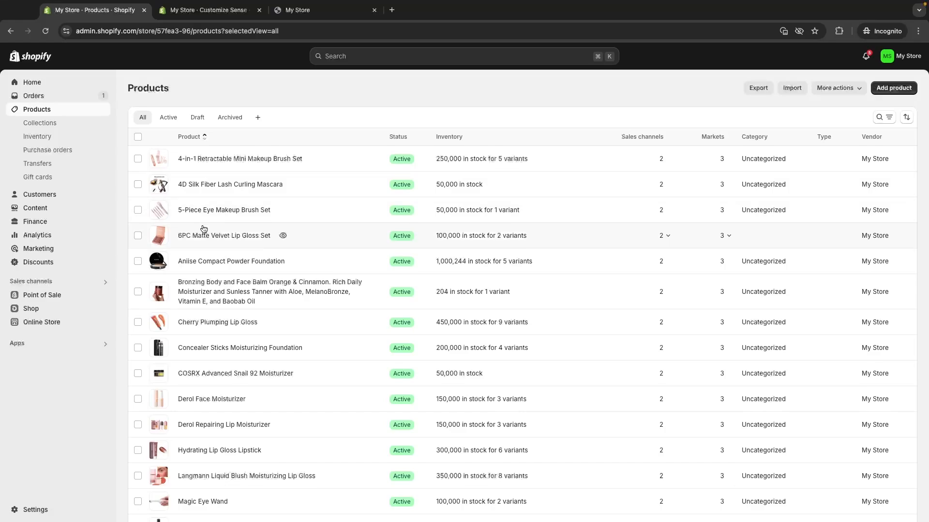
pyautogui.click(234, 160)
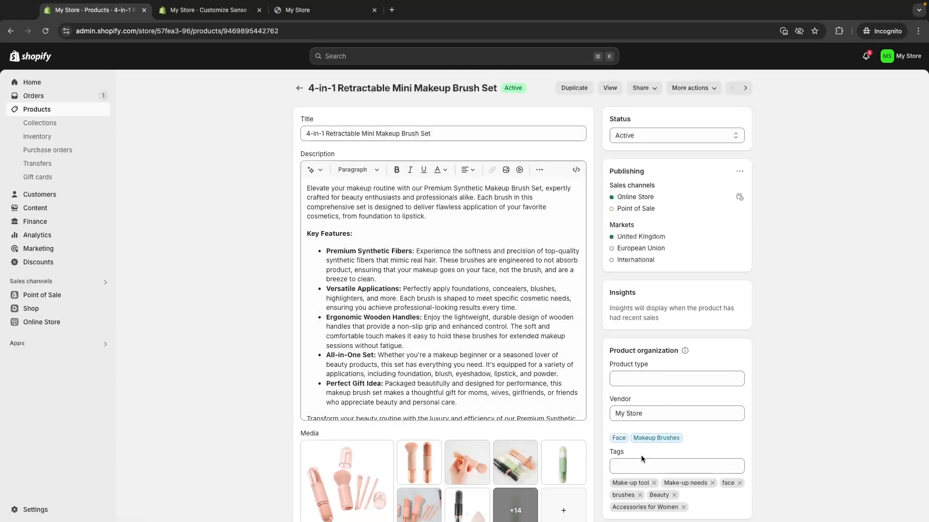
pyautogui.click(641, 466)
pyautogui.write('new arri')
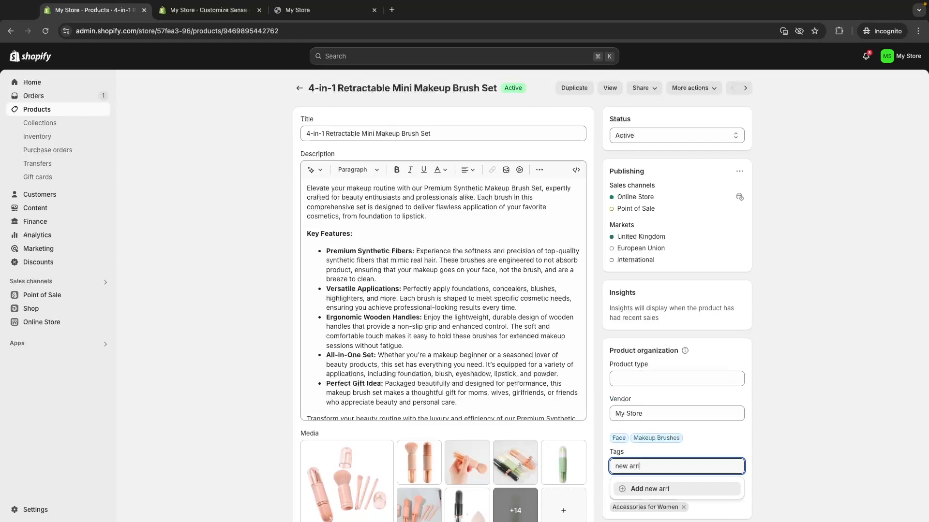
pyautogui.write('vals')
pyautogui.press('Return')
pyautogui.click(604, 56)
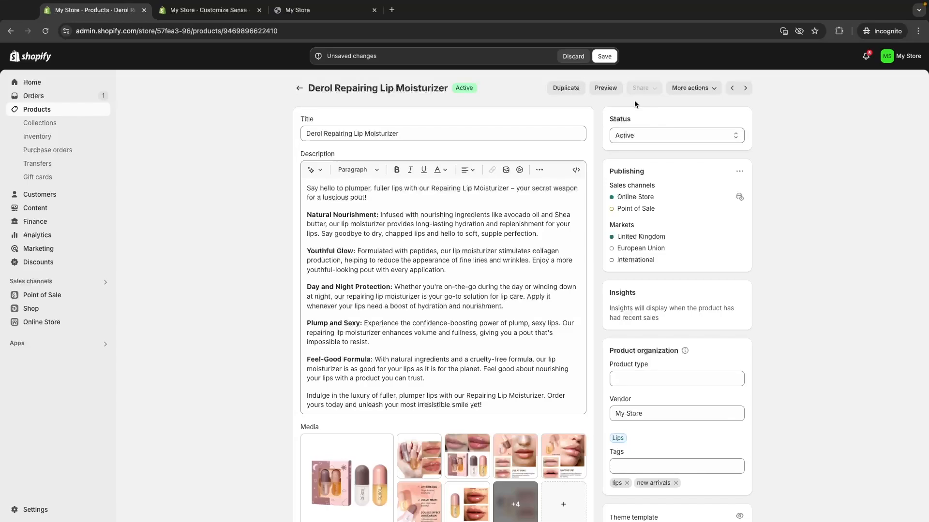
# Save the Derol Repairing Lip Moisturizer product with its new arrivals tag and check the refreshed collections list
pyautogui.click(604, 56)
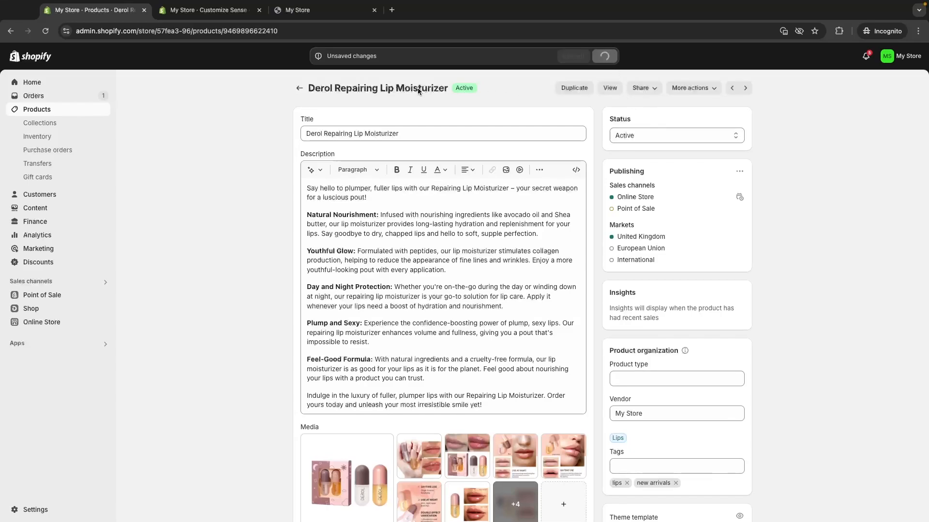
pyautogui.click(71, 122)
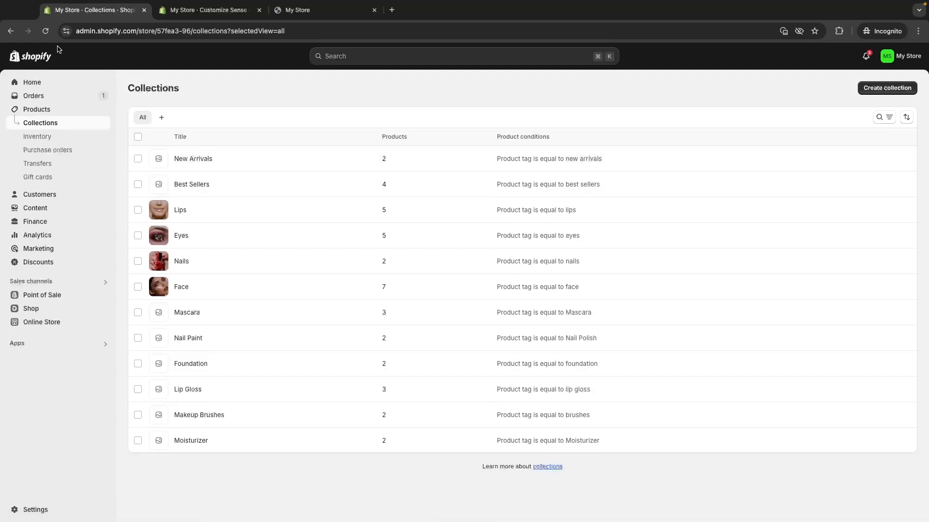
pyautogui.click(46, 31)
# Open the current Sense theme for customization and go to the home page's Best Sellers section
pyautogui.click(49, 322)
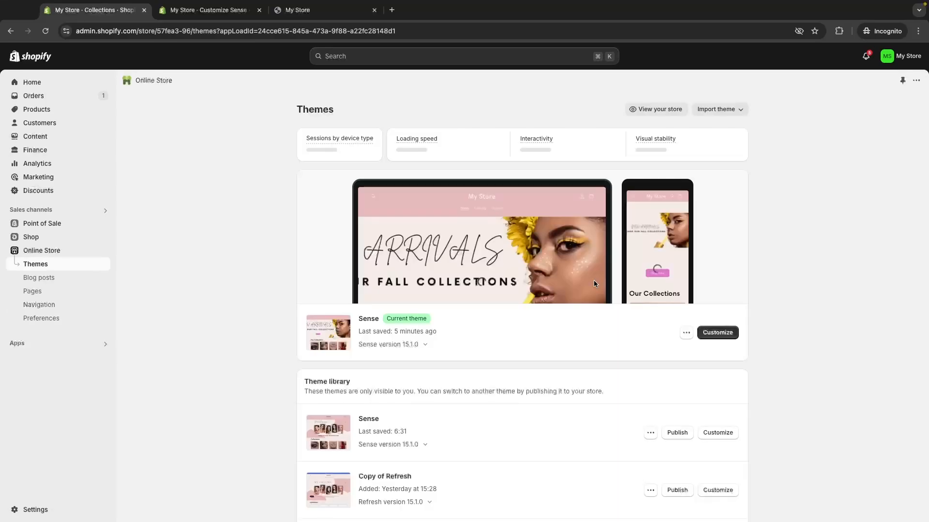
pyautogui.click(705, 333)
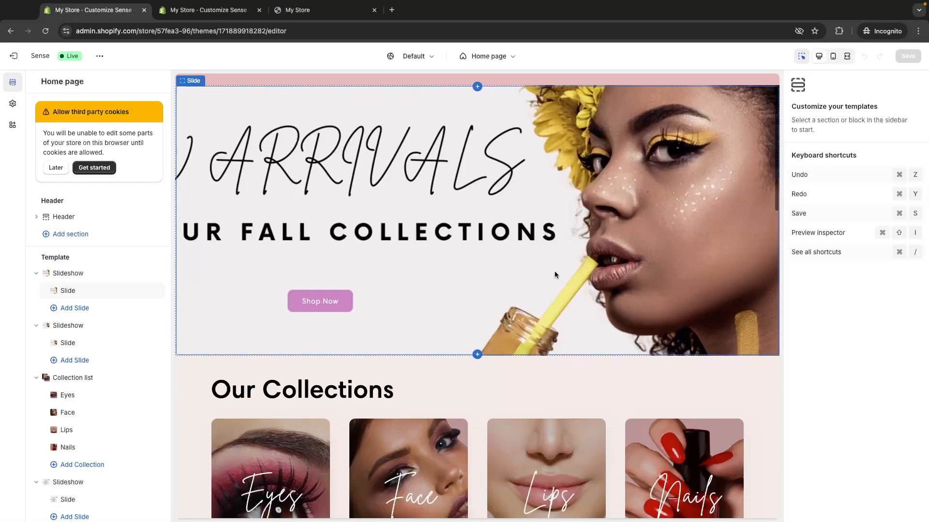
pyautogui.scroll(-5, 556, 274)
pyautogui.scroll(-8, 555, 275)
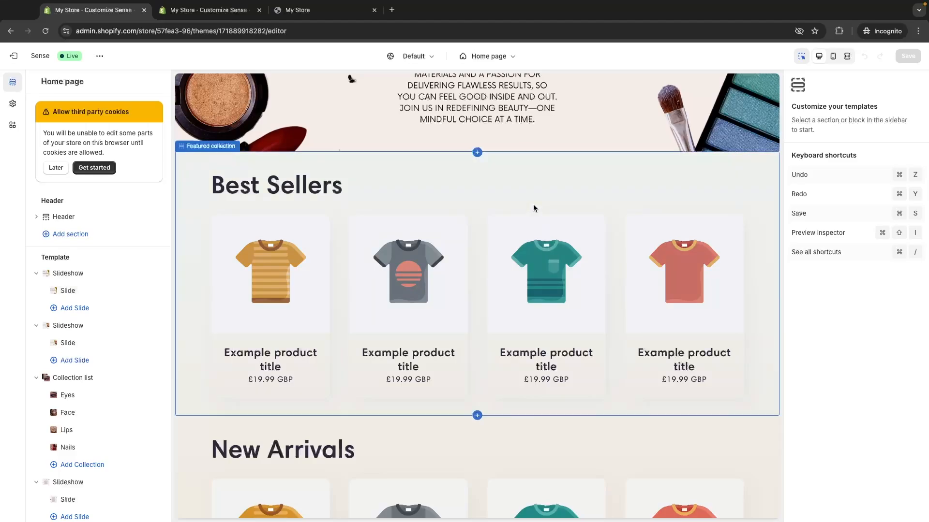
# Assign the Best Sellers collection to the Best Sellers featured collection section
pyautogui.click(333, 193)
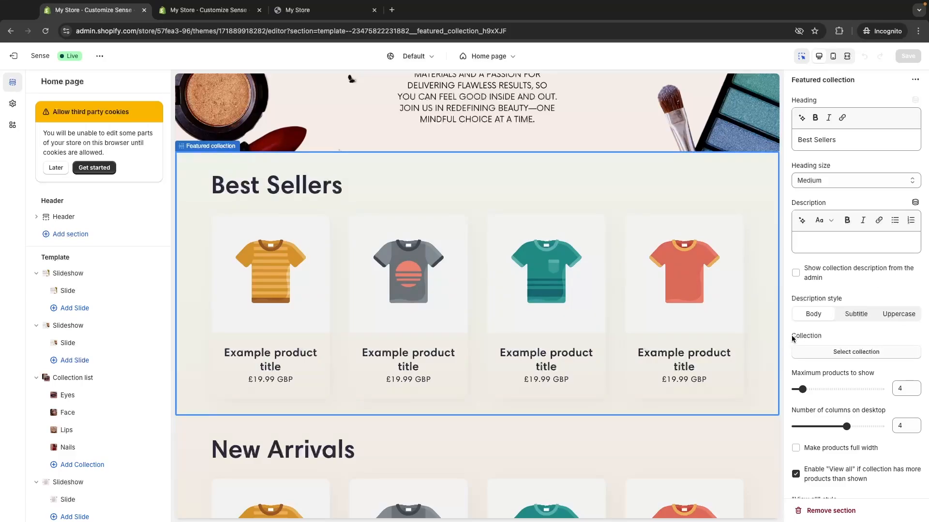
pyautogui.click(860, 355)
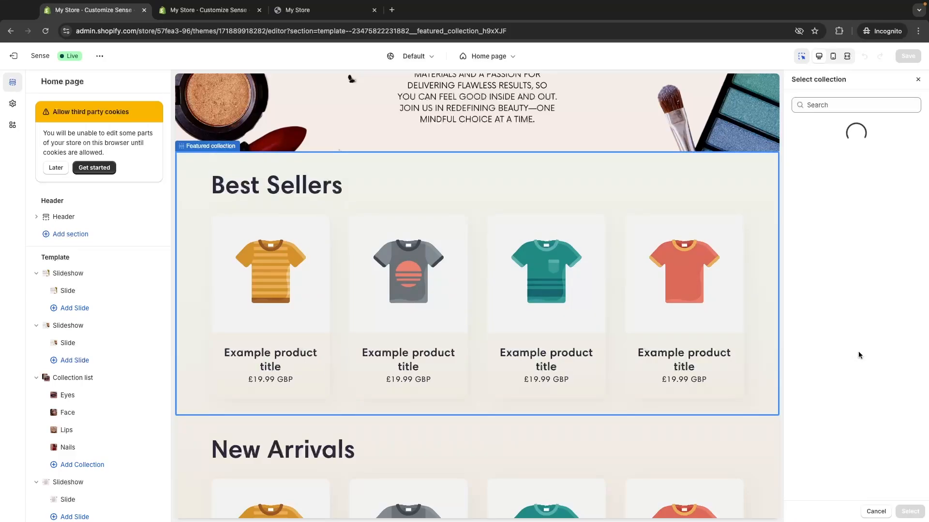
pyautogui.click(852, 161)
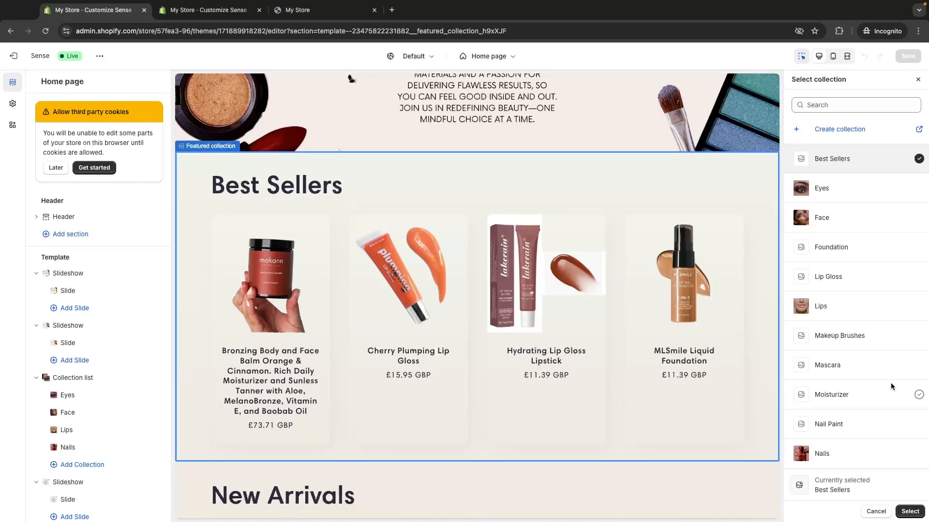
pyautogui.click(910, 511)
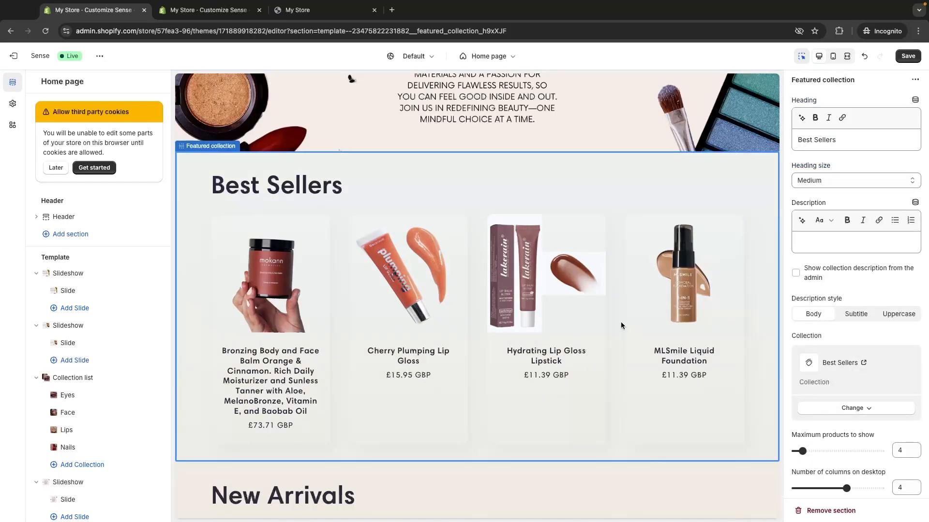
# Choose the New Arrivals collection for the New Arrivals featured collection section
pyautogui.scroll(-3, 621, 325)
pyautogui.click(532, 322)
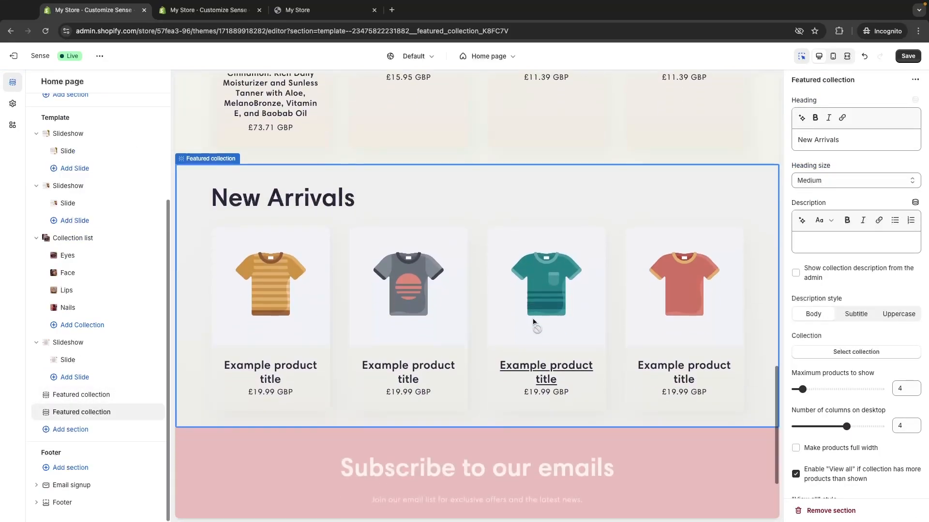
pyautogui.click(847, 349)
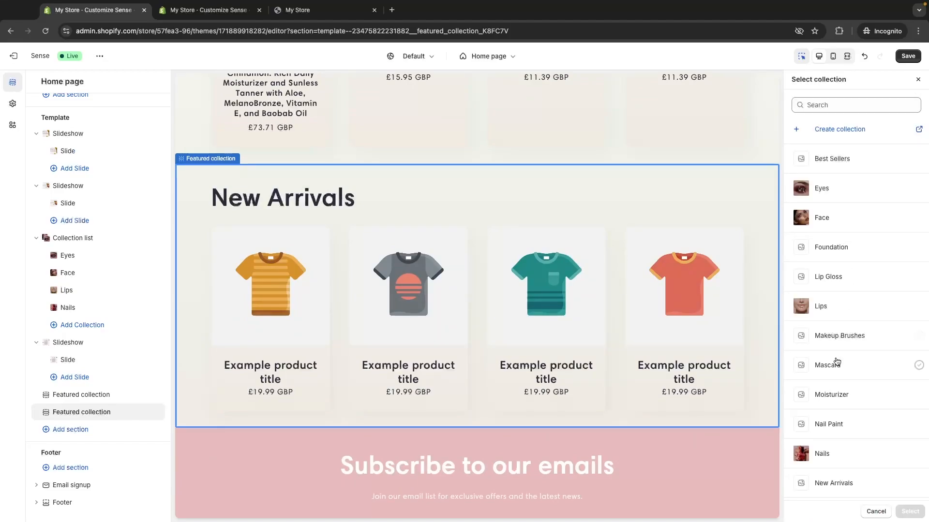
pyautogui.click(829, 481)
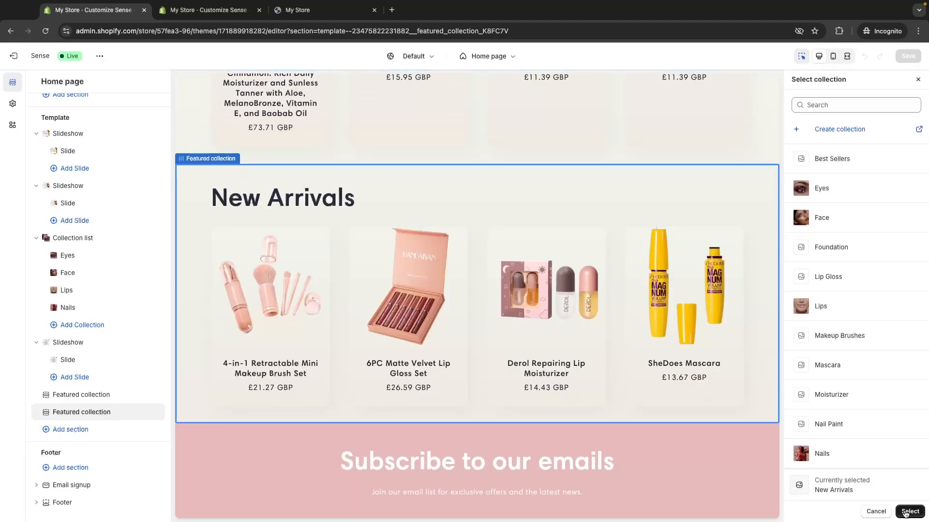
# Assign the New Arrivals collection to the New Arrivals featured collection section and save the home page
pyautogui.click(908, 512)
pyautogui.hotkey('ctrl', 's')
pyautogui.scroll(4, 446, 282)
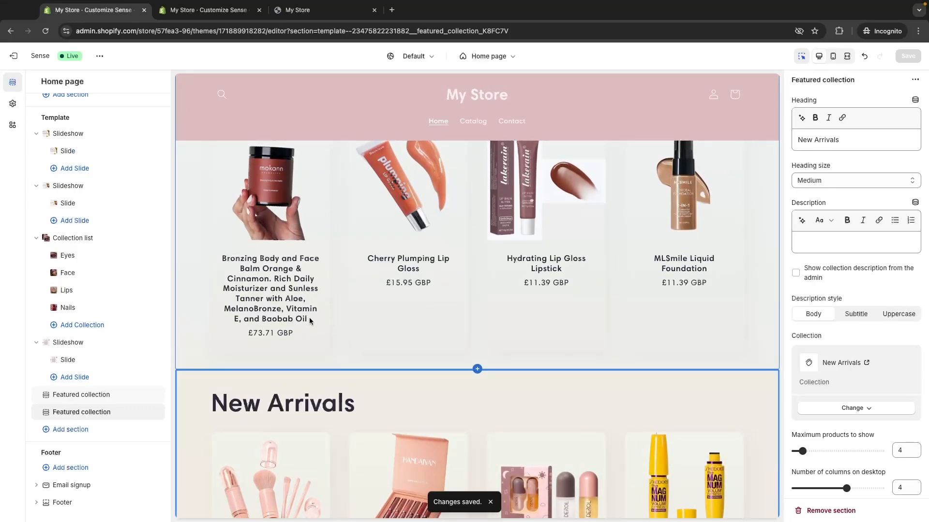
# Leave the theme editor to rename the long-titled bronzing balm product "Mokann Bronzing Body and Face Balm"
pyautogui.moveTo(310, 320); pyautogui.dragTo(221, 258)
pyautogui.click(14, 56)
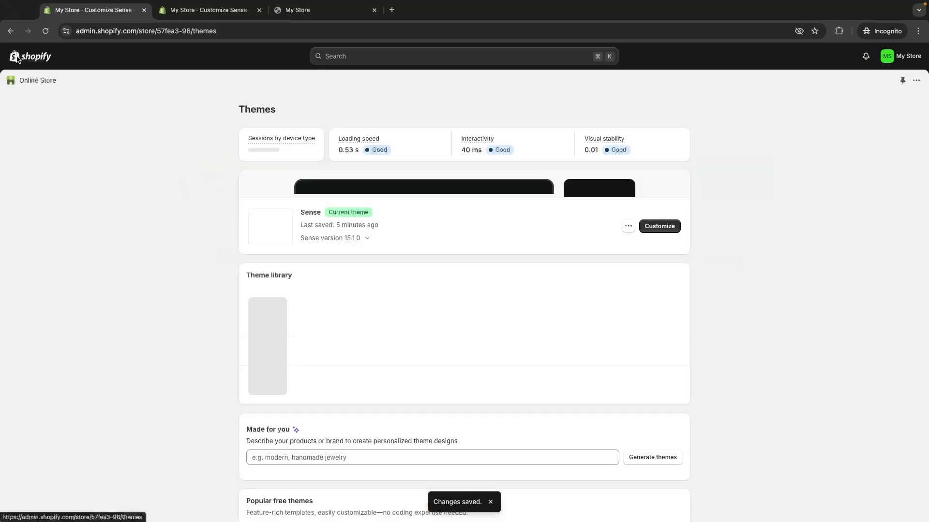
pyautogui.click(73, 108)
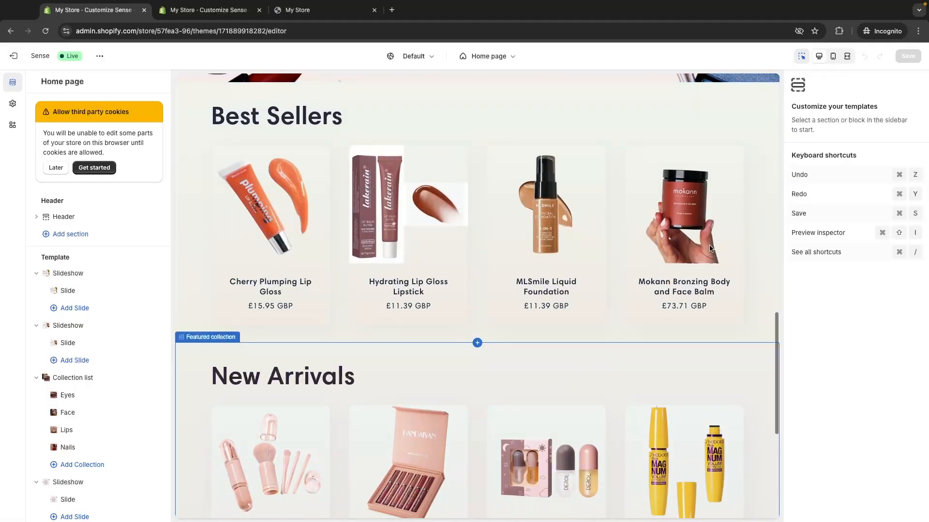
# Set the color scheme of the Best Sellers featured collection section to Scheme 6
pyautogui.scroll(-3, 645, 350)
pyautogui.scroll(5, 645, 350)
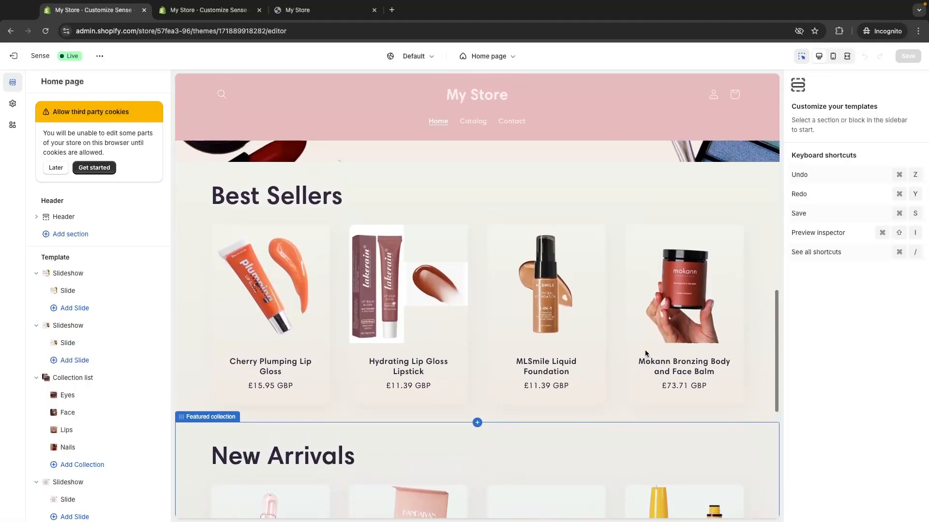
pyautogui.click(624, 191)
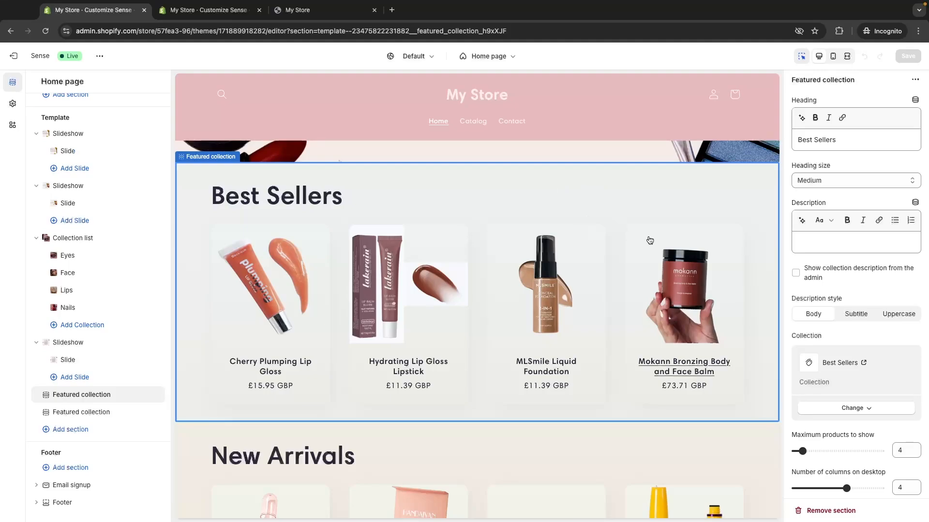
pyautogui.scroll(-5, 835, 269)
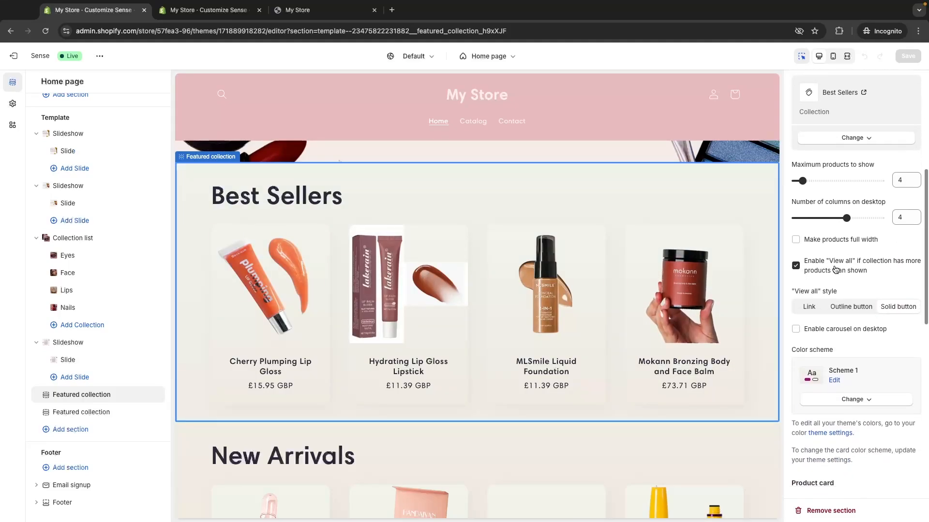
pyautogui.scroll(-1, 835, 270)
pyautogui.click(850, 344)
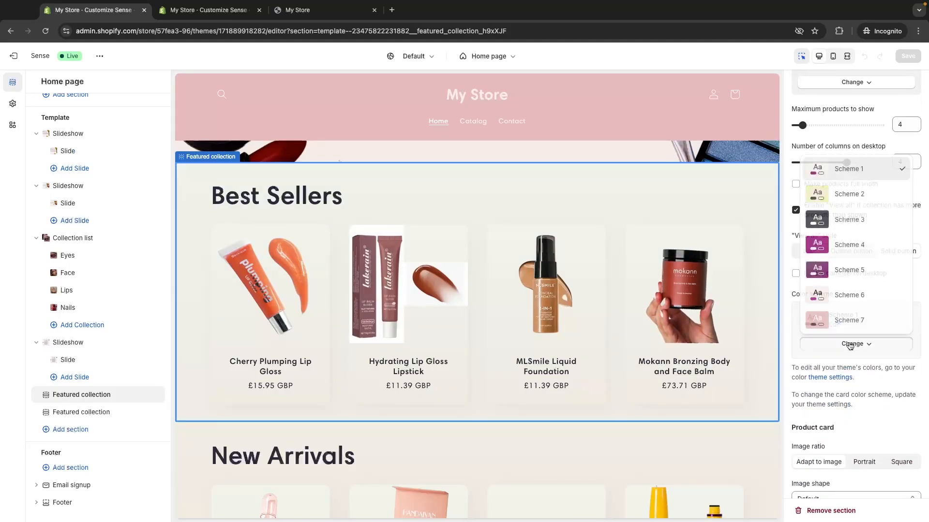
pyautogui.click(851, 296)
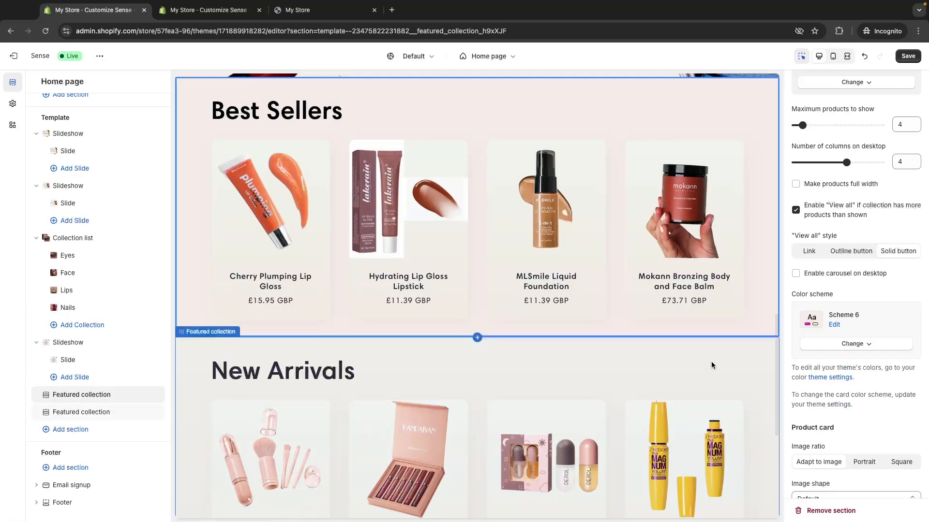
# Set the color scheme of the New Arrivals featured collection section to Scheme 6 and compare it with Best Sellers
pyautogui.click(711, 362)
pyautogui.click(852, 344)
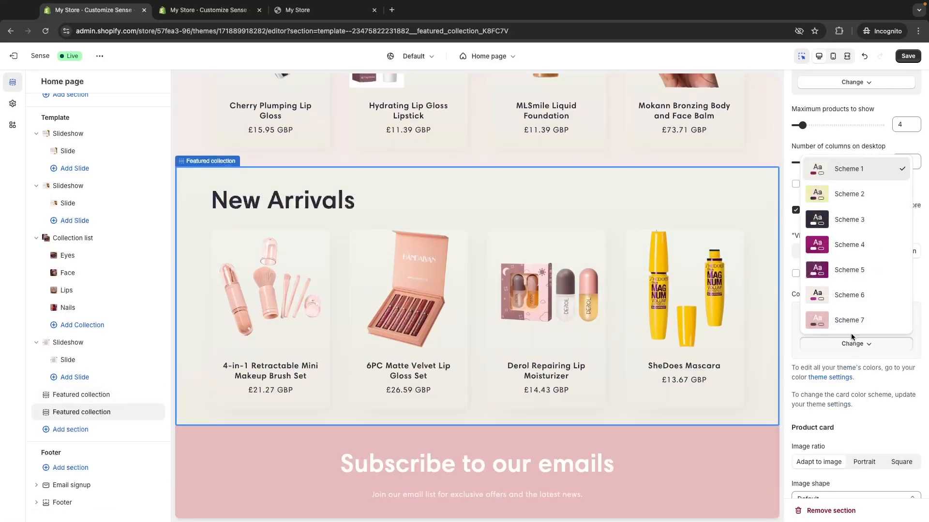
pyautogui.click(847, 296)
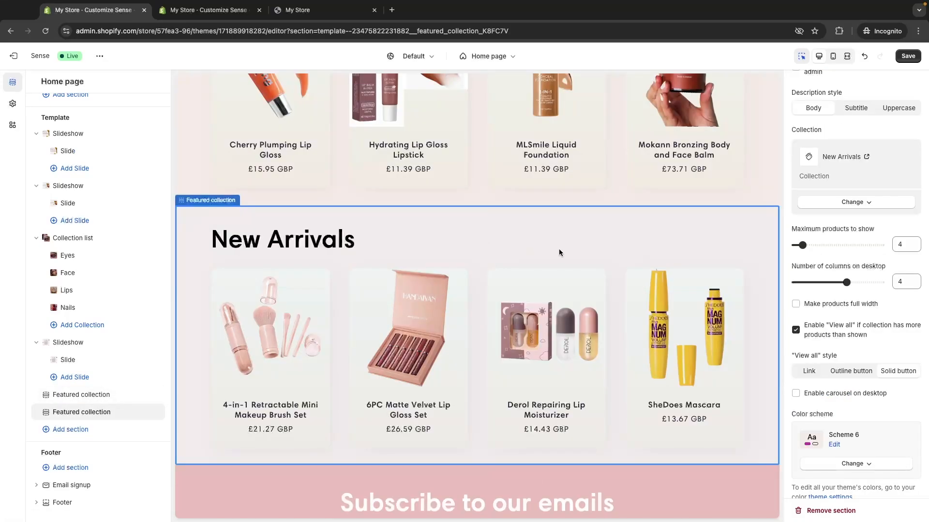
pyautogui.scroll(4, 558, 249)
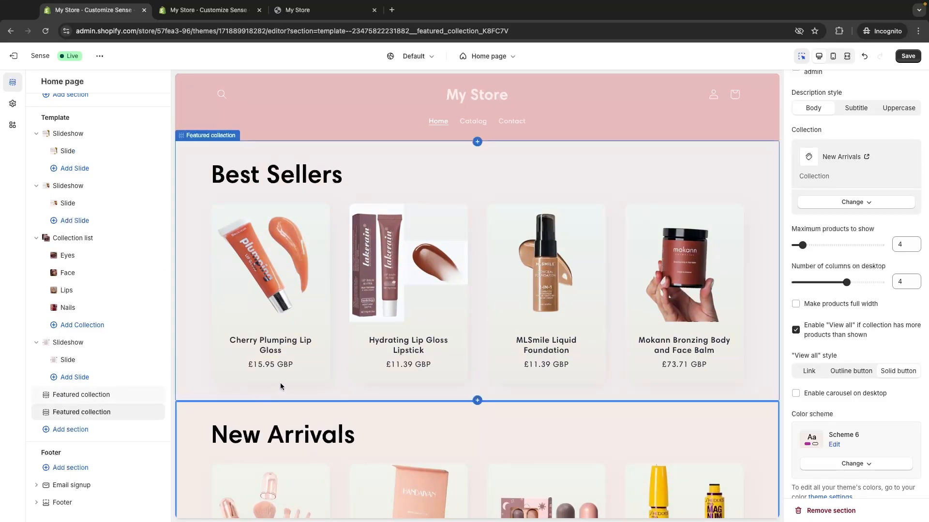
pyautogui.scroll(-1, 450, 368)
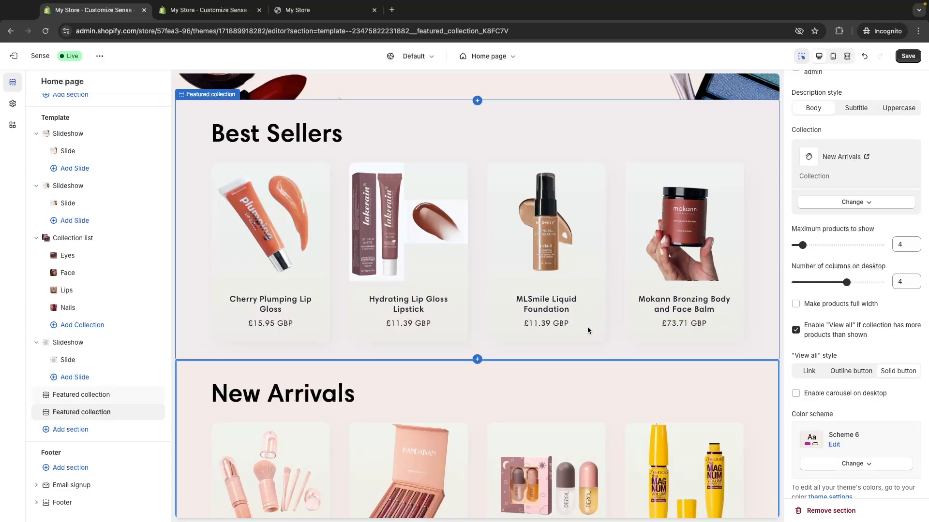
pyautogui.scroll(-2, 586, 325)
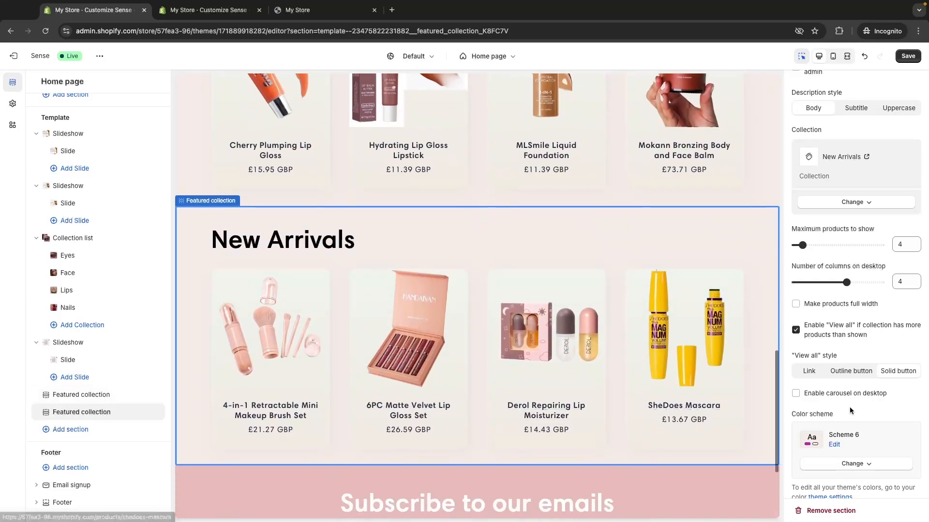
# In the theme settings, try Scheme 6 for the product cards, settle on Scheme 7, and check both featured collections
pyautogui.scroll(-9, 850, 407)
pyautogui.scroll(-2, 849, 408)
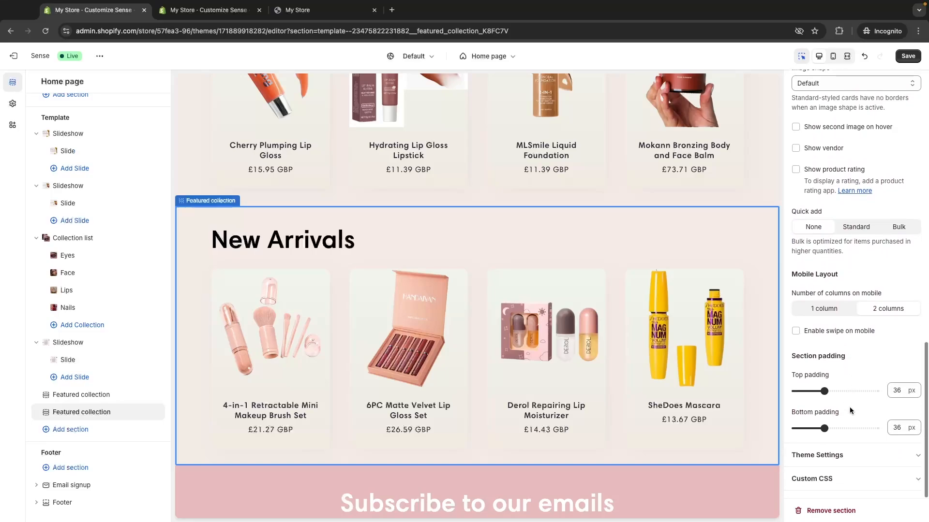
pyautogui.click(799, 459)
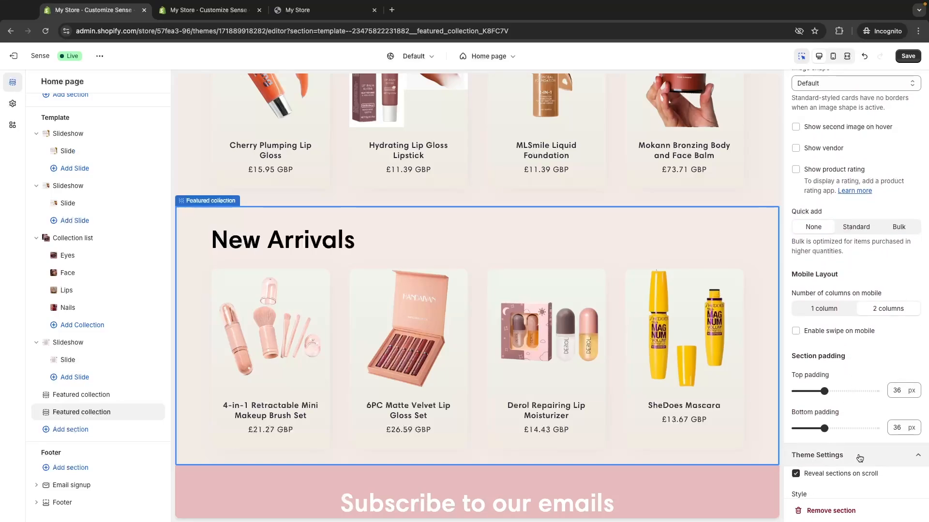
pyautogui.scroll(-5, 861, 450)
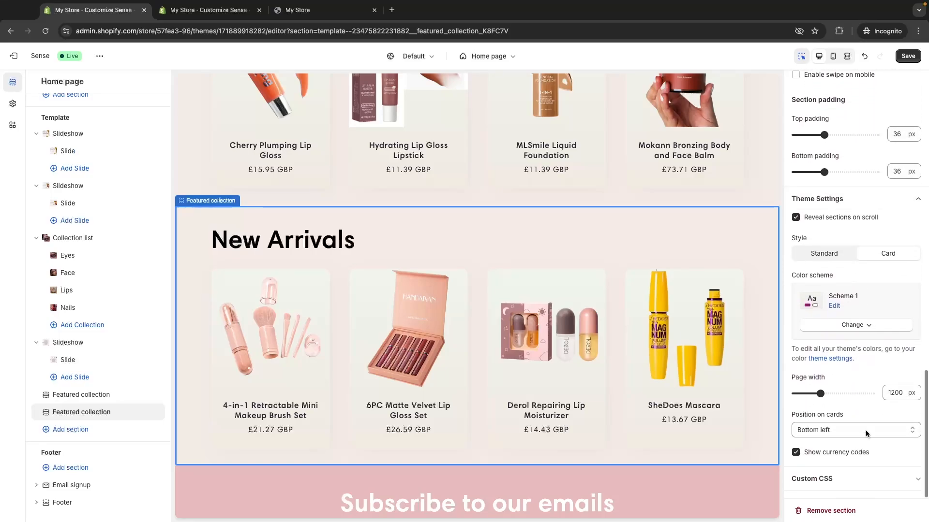
pyautogui.click(851, 326)
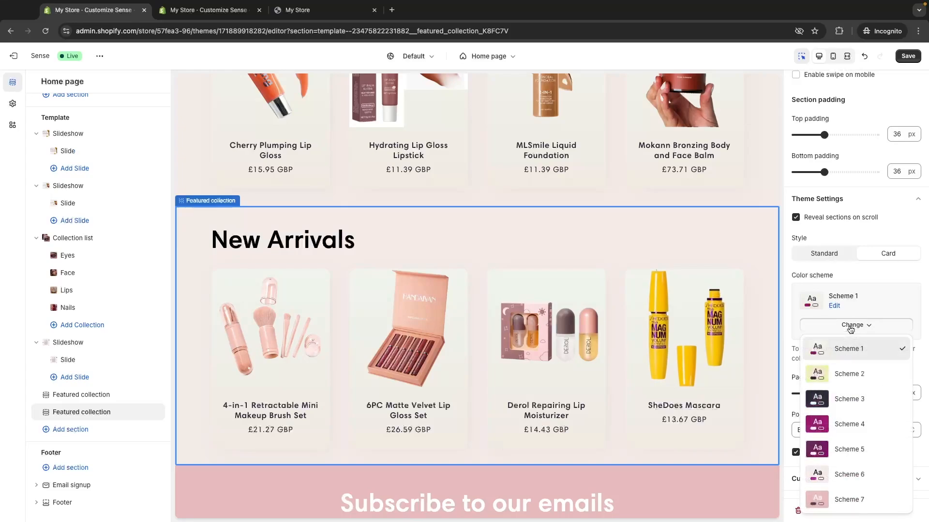
pyautogui.click(852, 472)
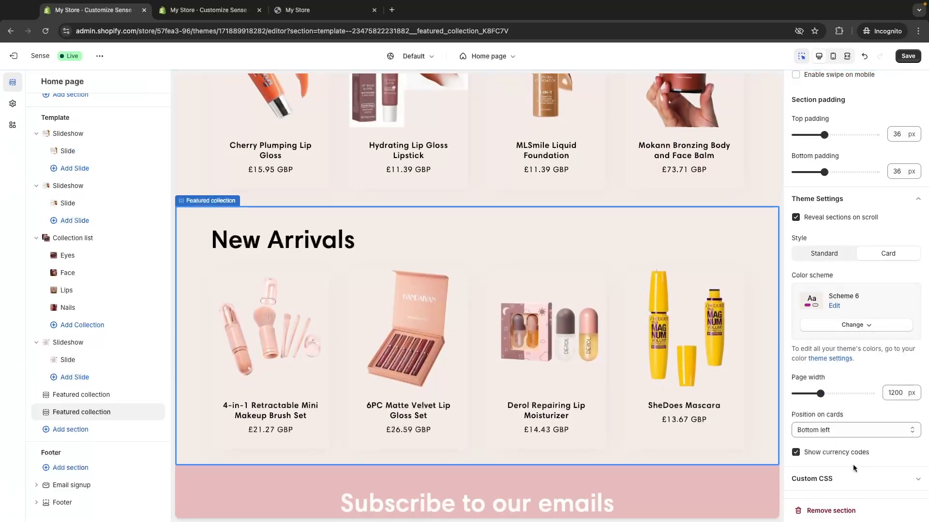
pyautogui.click(857, 330)
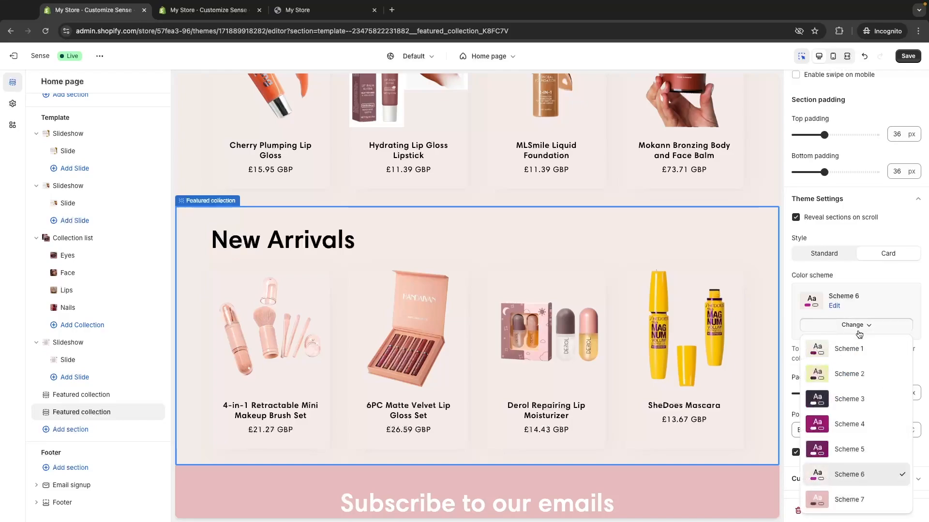
pyautogui.click(837, 492)
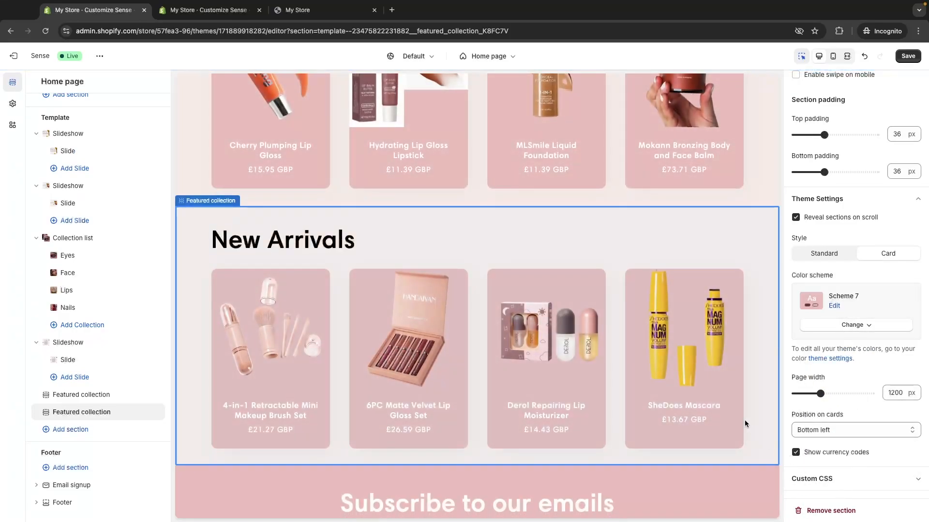
pyautogui.scroll(6, 745, 424)
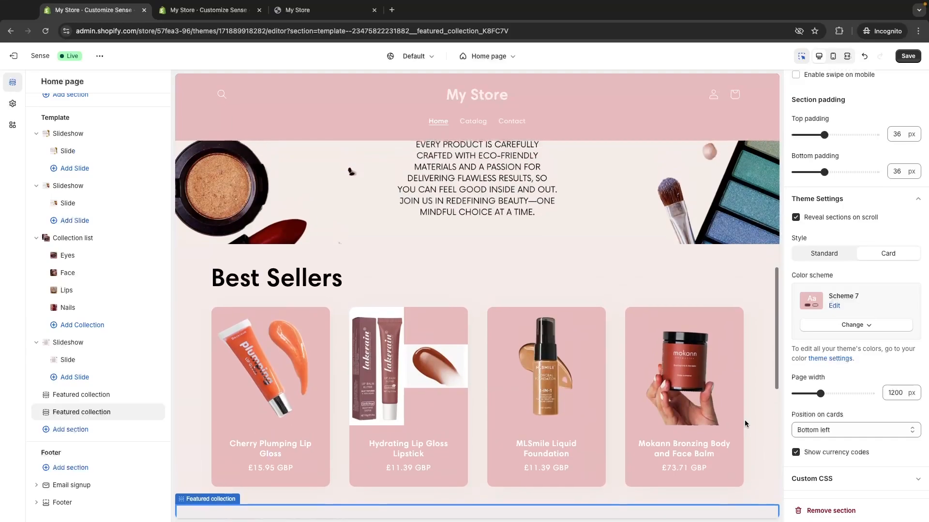
pyautogui.scroll(-8, 745, 420)
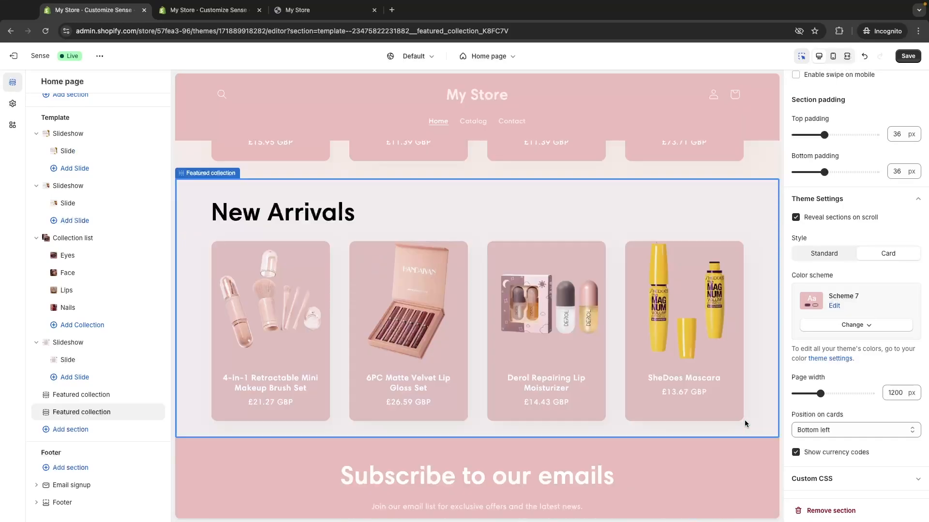
pyautogui.scroll(1, 745, 424)
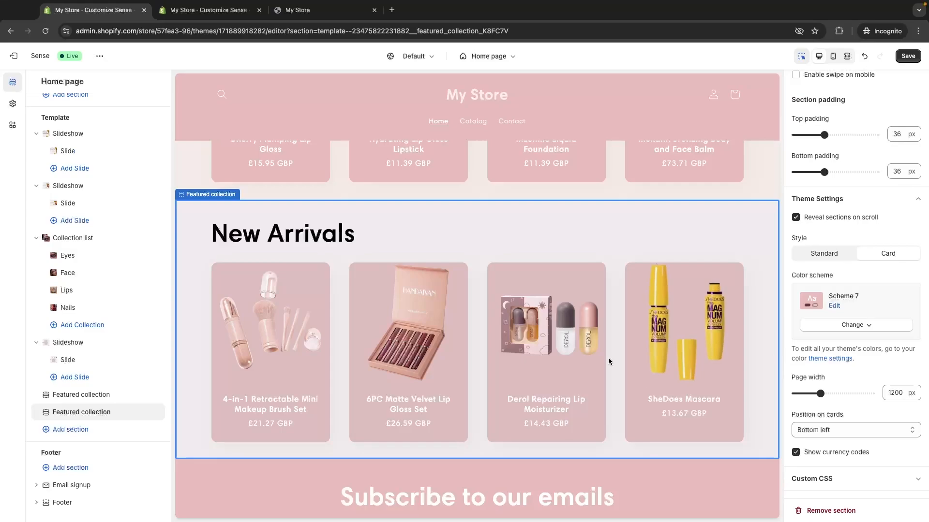
# Examine the three-column "The Difference You Deserve" section in the draft Sense theme, then return to the live theme
pyautogui.click(219, 11)
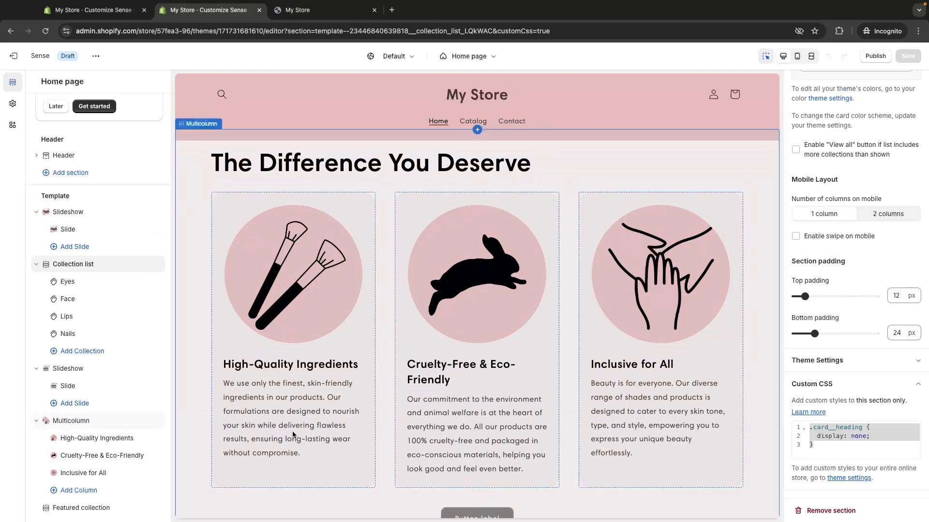
pyautogui.scroll(1, 326, 218)
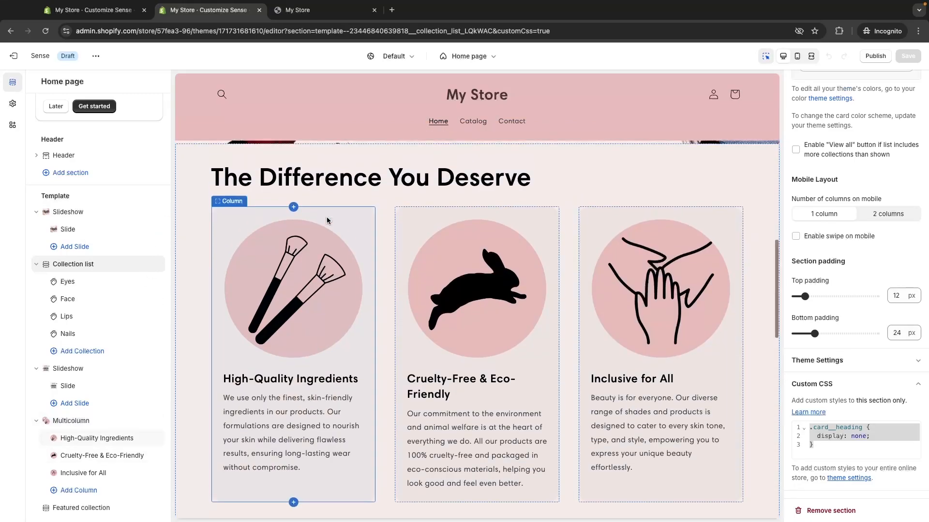
pyautogui.scroll(-1, 398, 263)
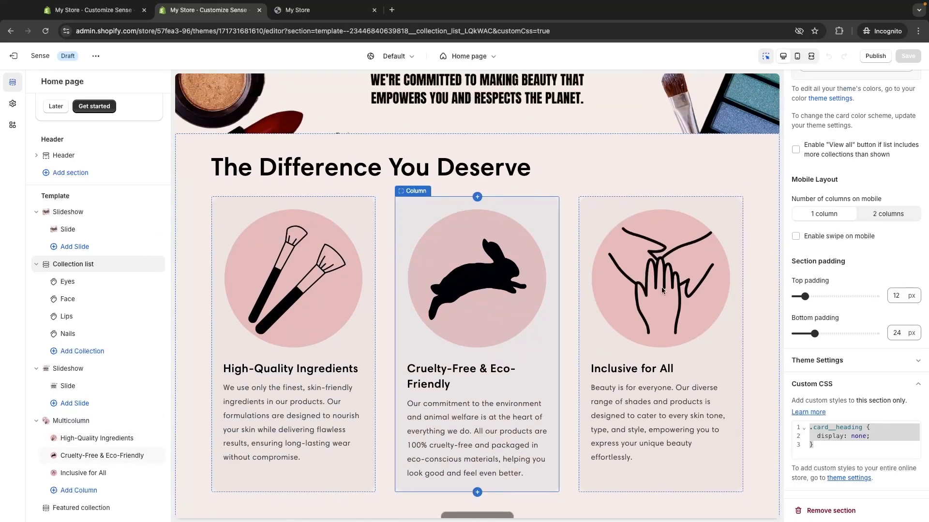
pyautogui.hotkey('ctrl', 'pageup')
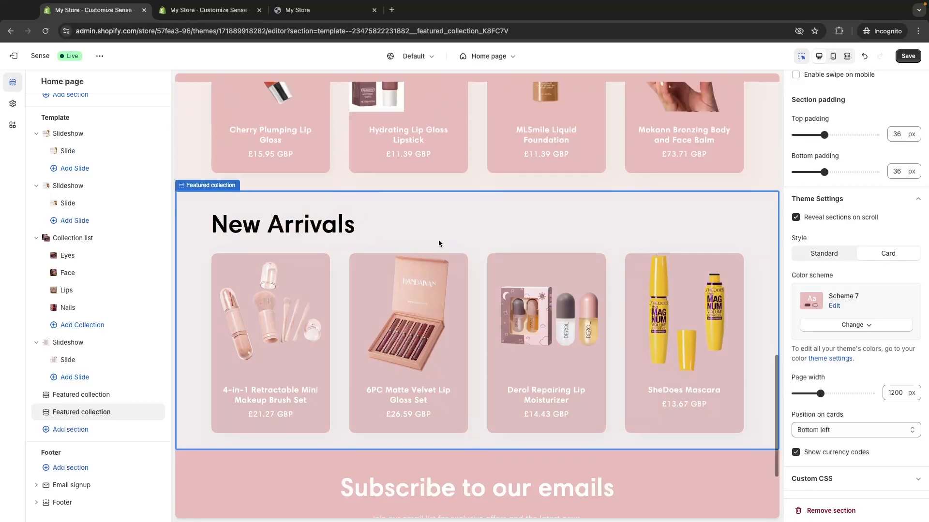
# Add a Multicolumn section to the home page template and place it between the last slideshow and Best Sellers
pyautogui.click(66, 431)
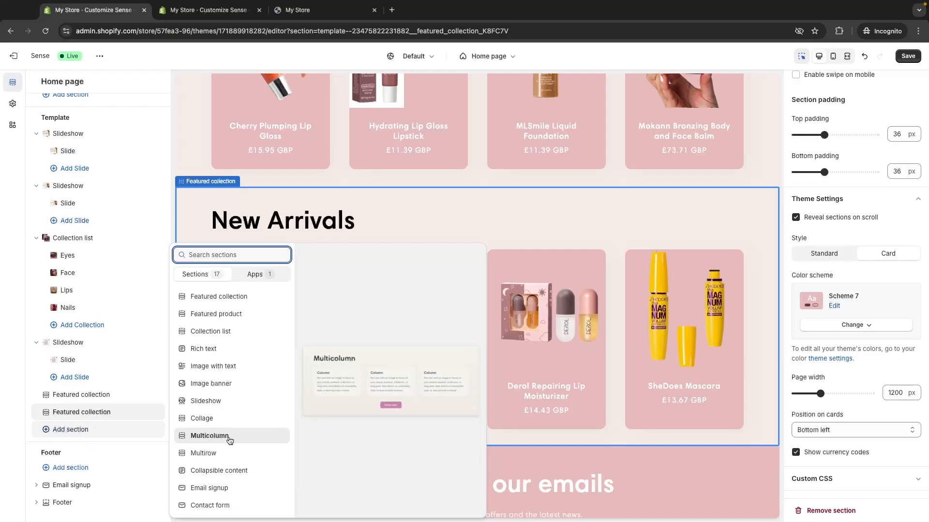
pyautogui.press('Escape')
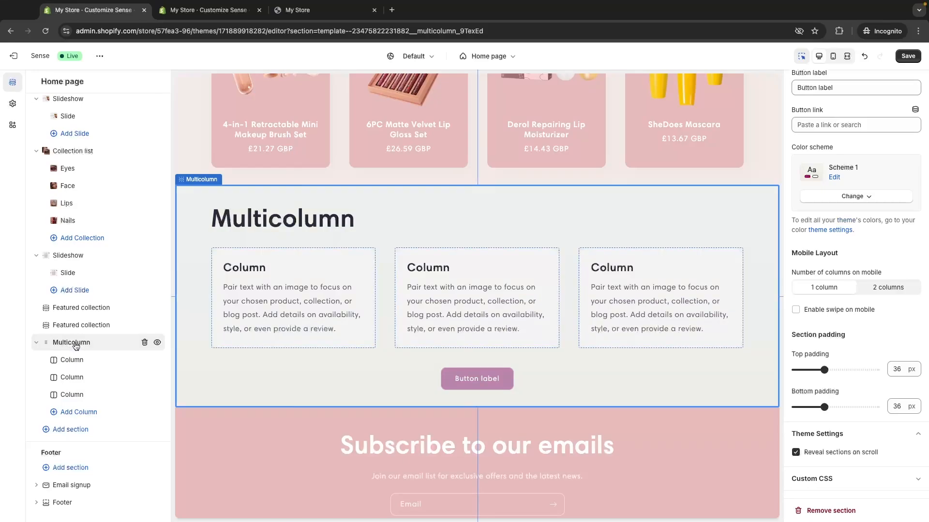
pyautogui.moveTo(75, 346); pyautogui.dragTo(457, 153)
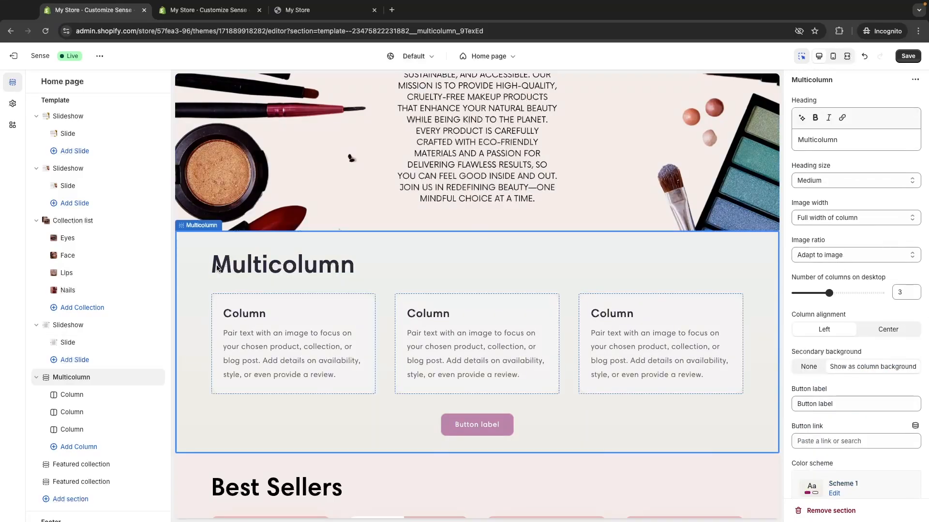
pyautogui.click(341, 274)
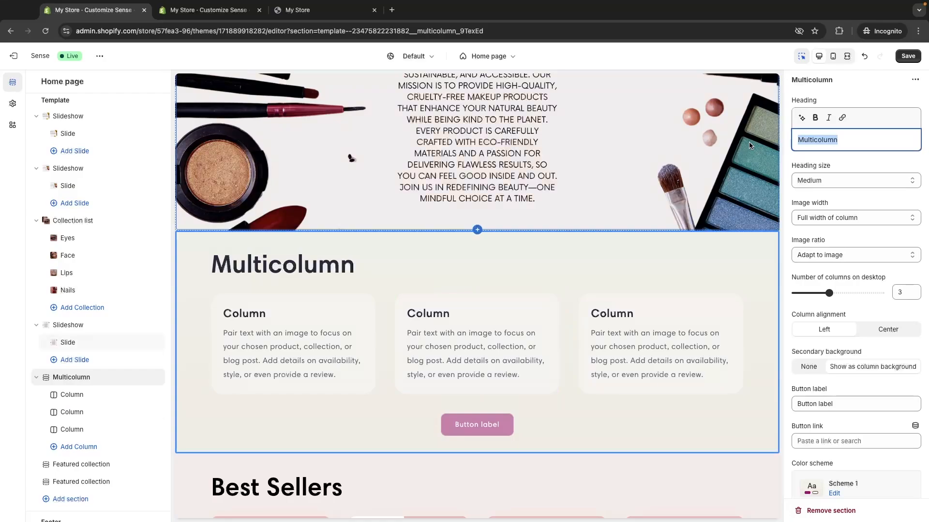
pyautogui.write('Why Us')
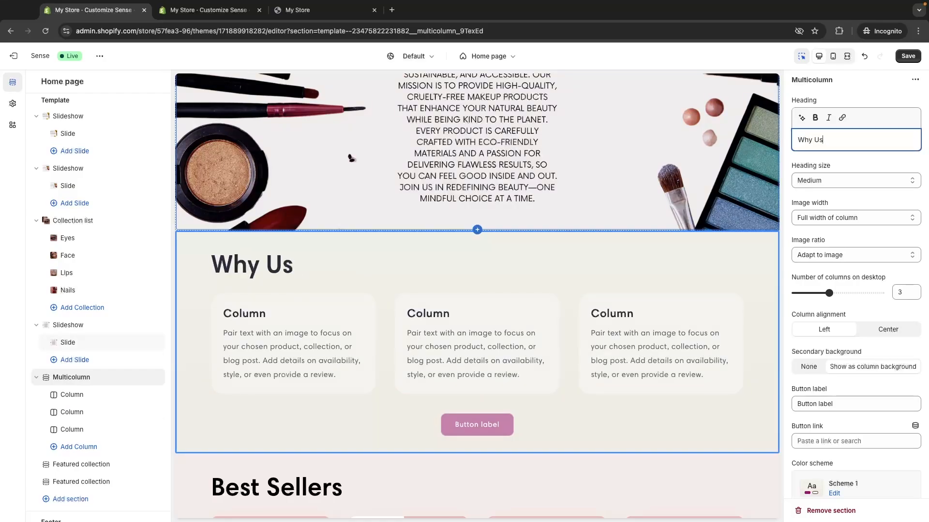
pyautogui.press('BackSpace')
pyautogui.press('BackSpace')
pyautogui.press('BackSpace')
pyautogui.press('BackSpace')
pyautogui.press('BackSpace')
pyautogui.press('BackSpace')
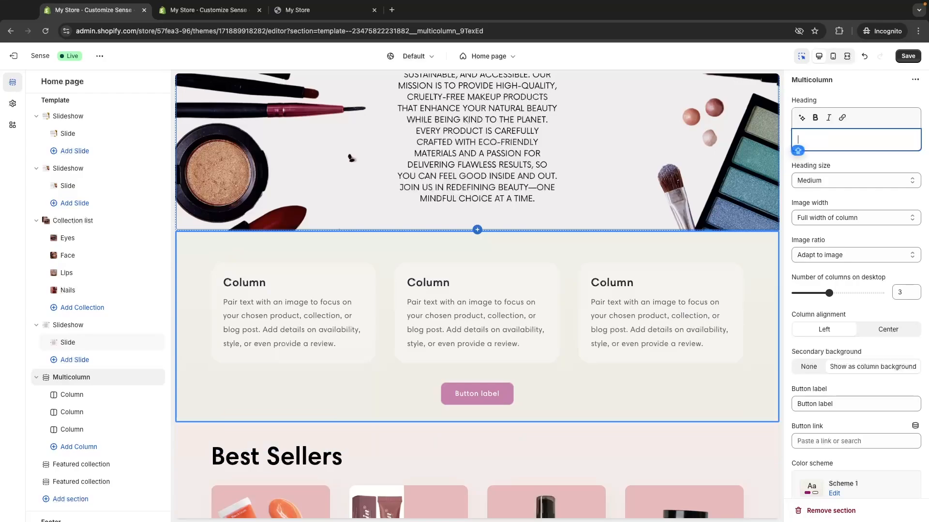
# Set the Multicolumn section's heading to "The Difference You Deserve"
pyautogui.write('The Diff')
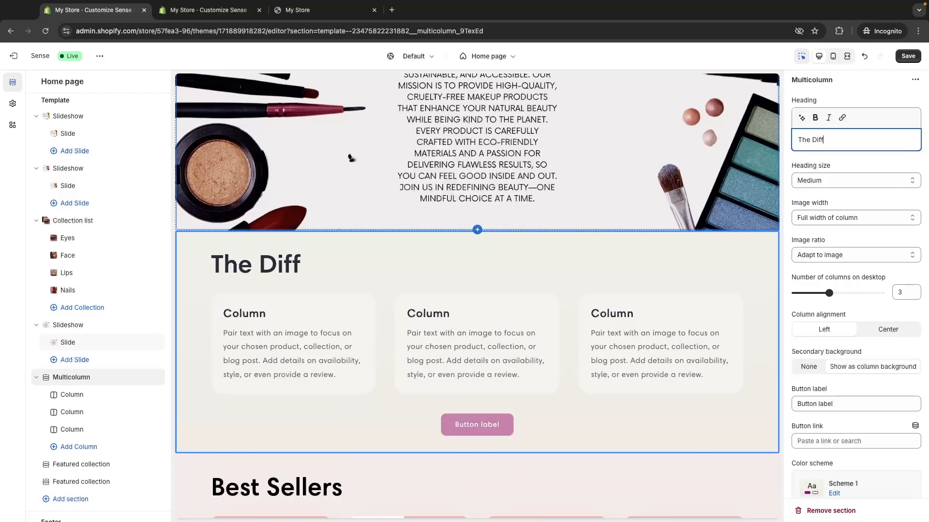
pyautogui.write('erence You ')
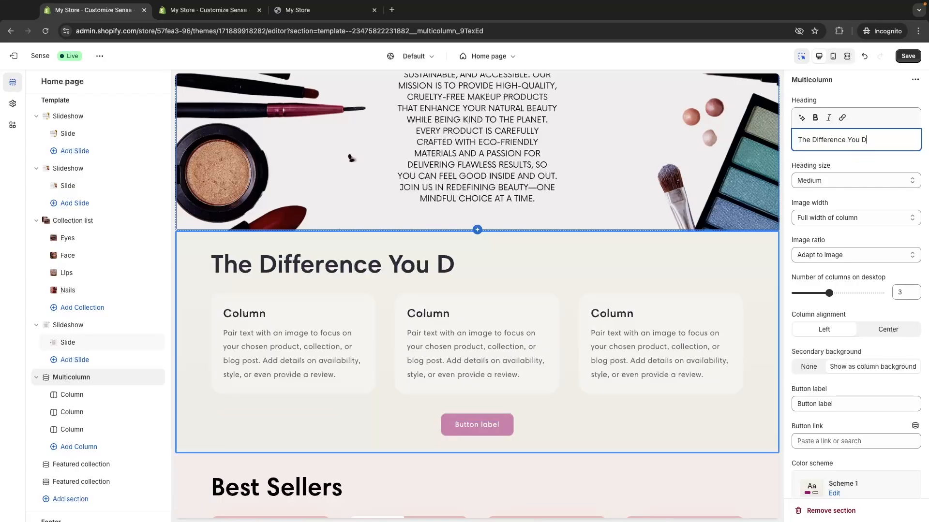
pyautogui.write('Deserv')
pyautogui.press('BackSpace')
pyautogui.write('rve')
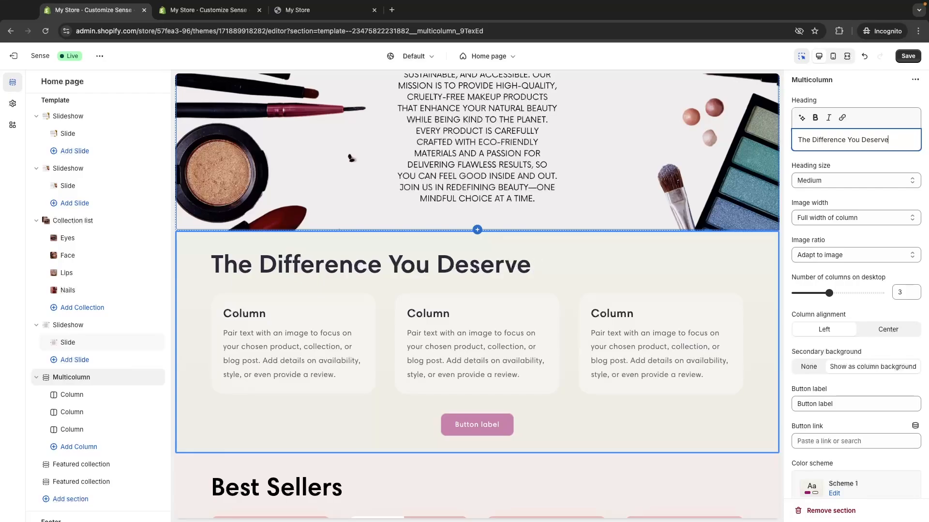
# Select the first column, switch to ChatGPT and ask for 3 sections for the "why us" section of the makeup brand Shopify store
pyautogui.click(313, 316)
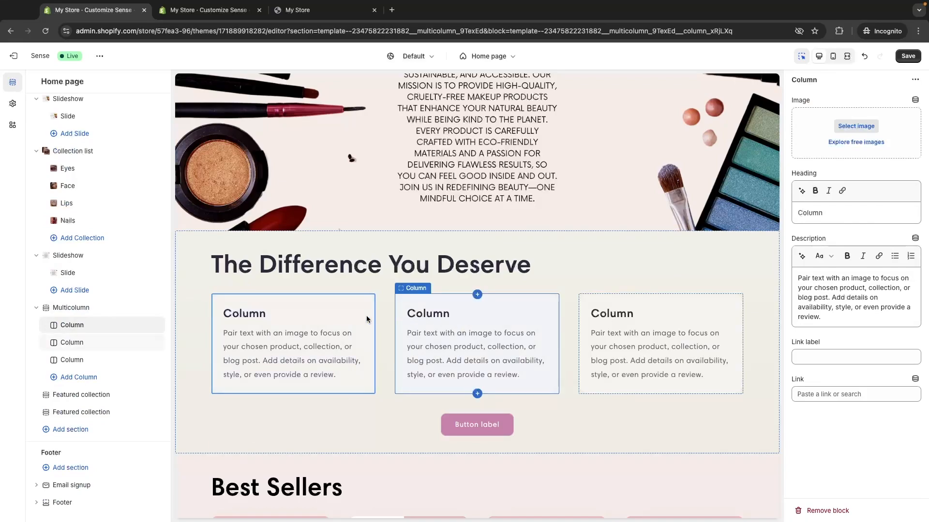
pyautogui.click(408, 368)
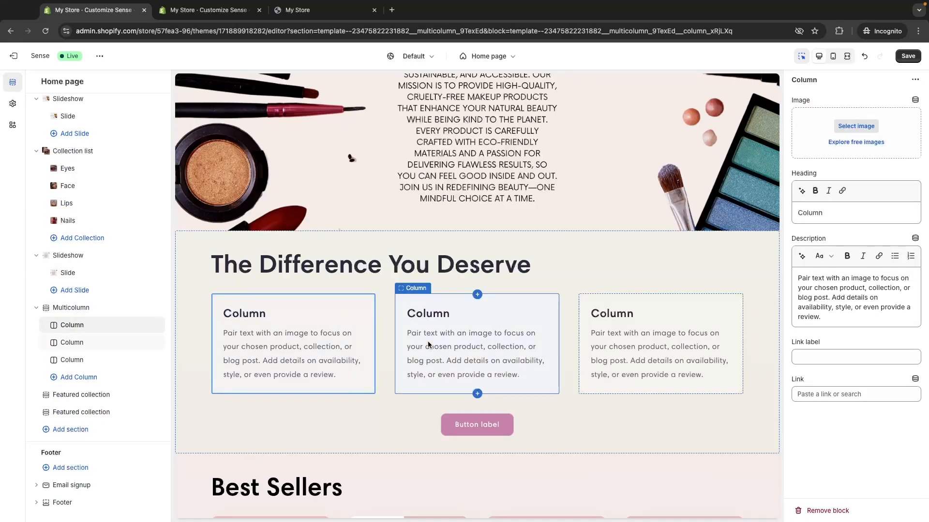
pyautogui.click(612, 351)
pyautogui.click(338, 337)
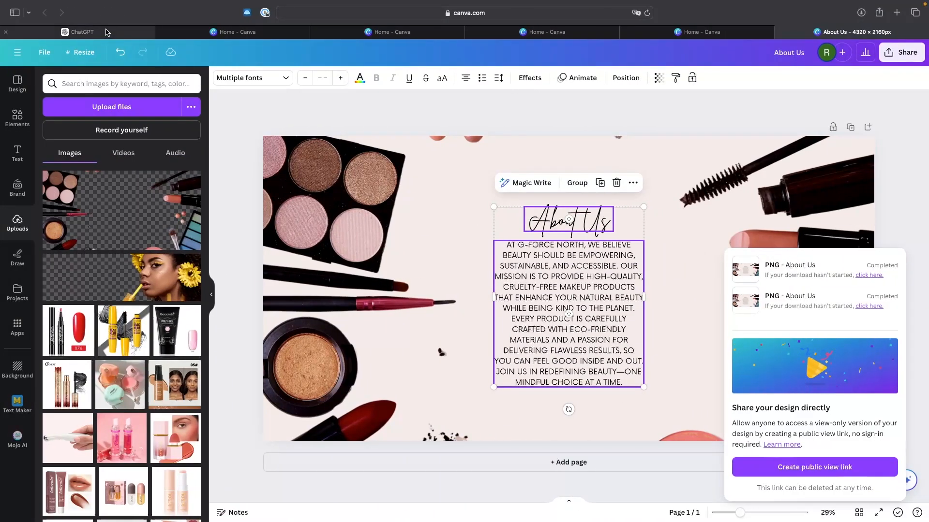
pyautogui.click(80, 32)
pyautogui.click(540, 307)
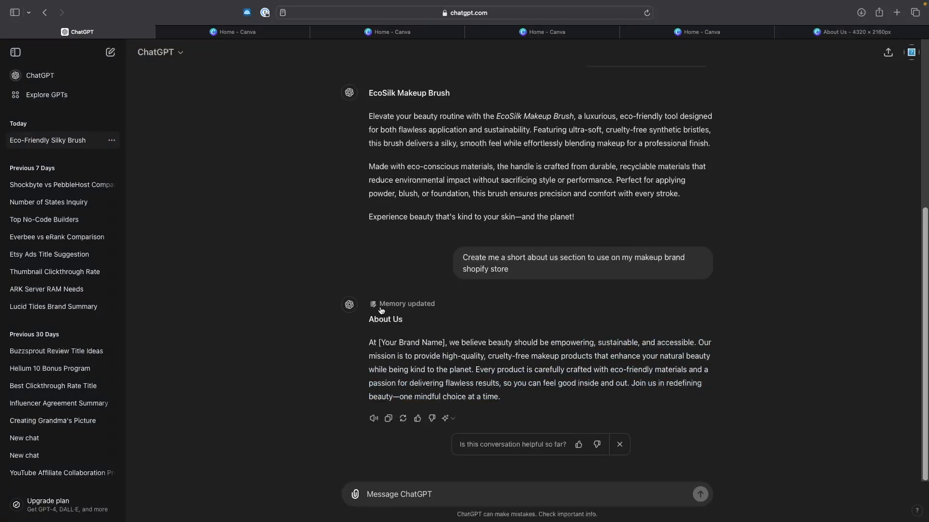
pyautogui.click(605, 494)
pyautogui.write('Create me 3 sections for my "why us" section for my makeup brand shopify store')
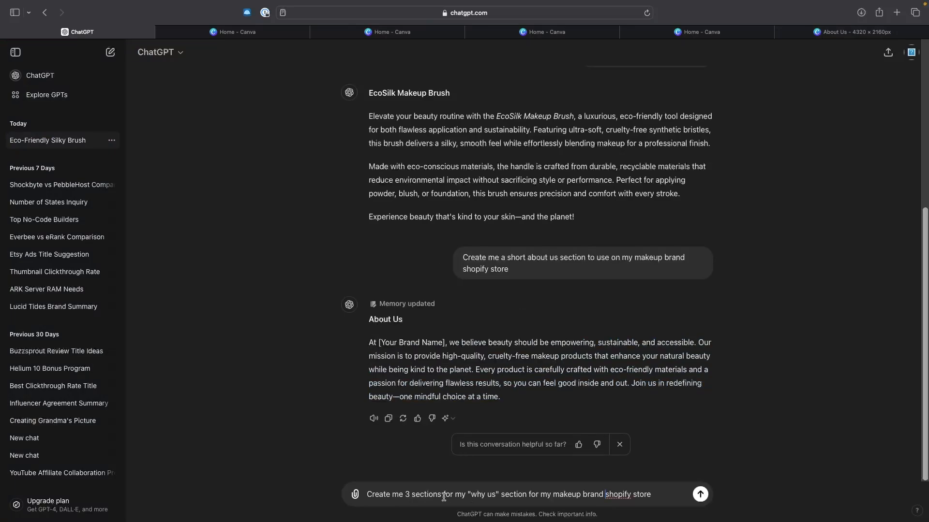
pyautogui.moveTo(470, 495); pyautogui.dragTo(619, 499)
pyautogui.click(654, 500)
pyautogui.press('Return')
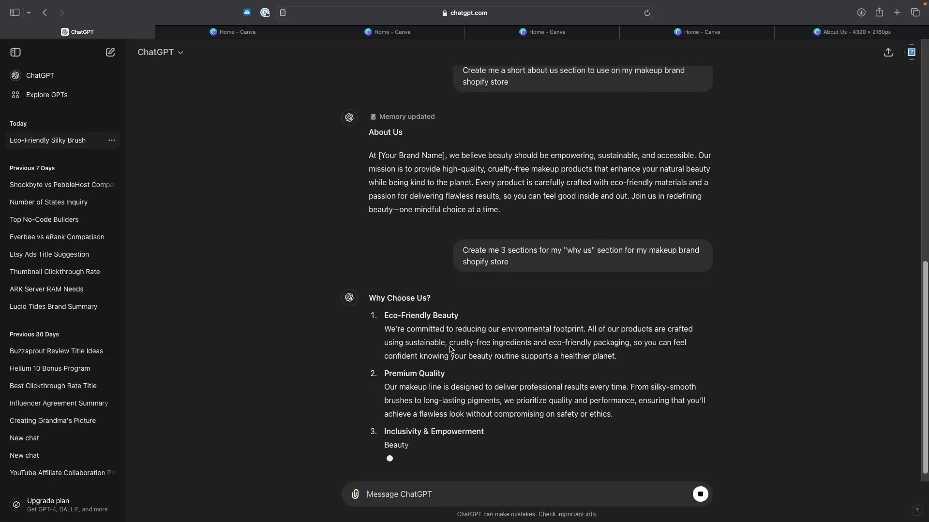
# Copy the title "Eco-Friendly Beauty" from the ChatGPT answer into the first column's heading in the Shopify editor
pyautogui.moveTo(458, 319); pyautogui.dragTo(384, 319)
pyautogui.press('super+c')
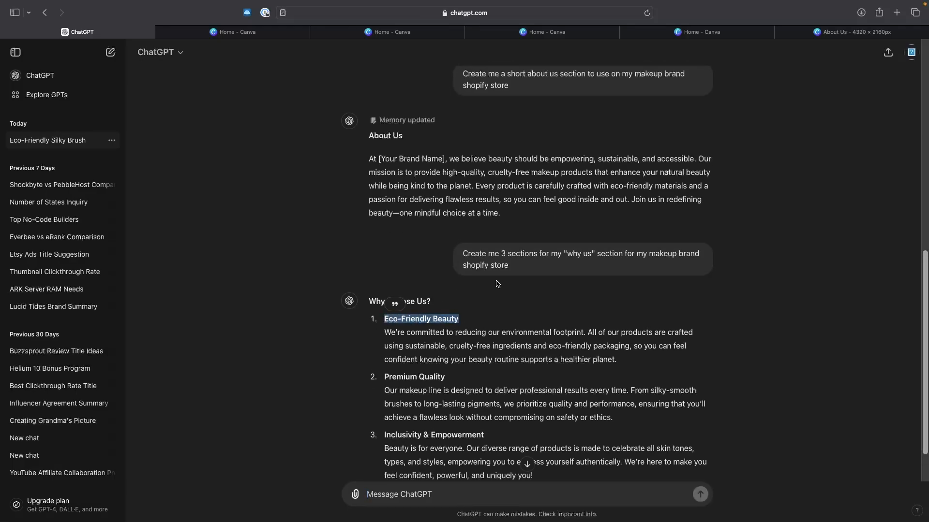
pyautogui.hotkey('ctrl', 'Left')
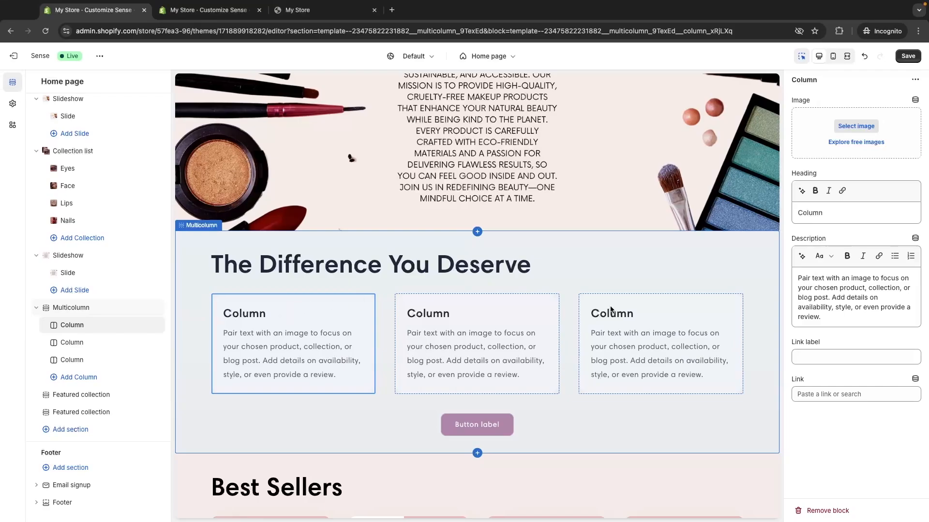
pyautogui.moveTo(829, 213); pyautogui.dragTo(792, 212)
pyautogui.press('super+v')
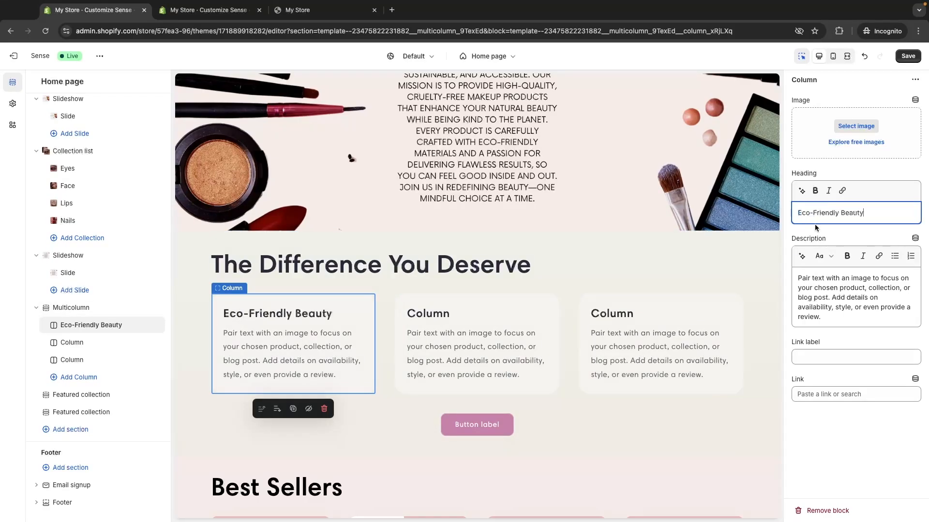
# Replace the first column's description with ChatGPT's Eco-Friendly Beauty paragraph, beginning "We’re committed to reducing our environmental footprint"
pyautogui.hotkey('ctrl', 'Right')
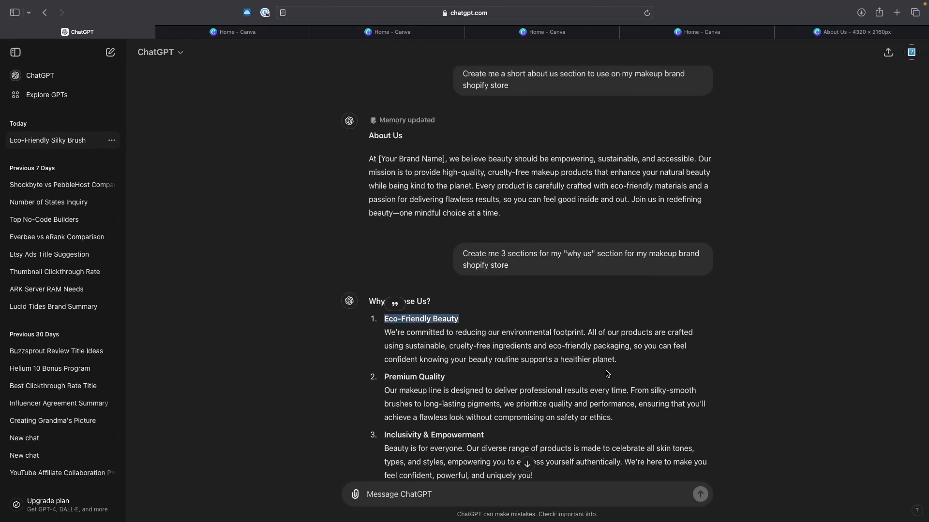
pyautogui.moveTo(618, 359); pyautogui.dragTo(392, 331)
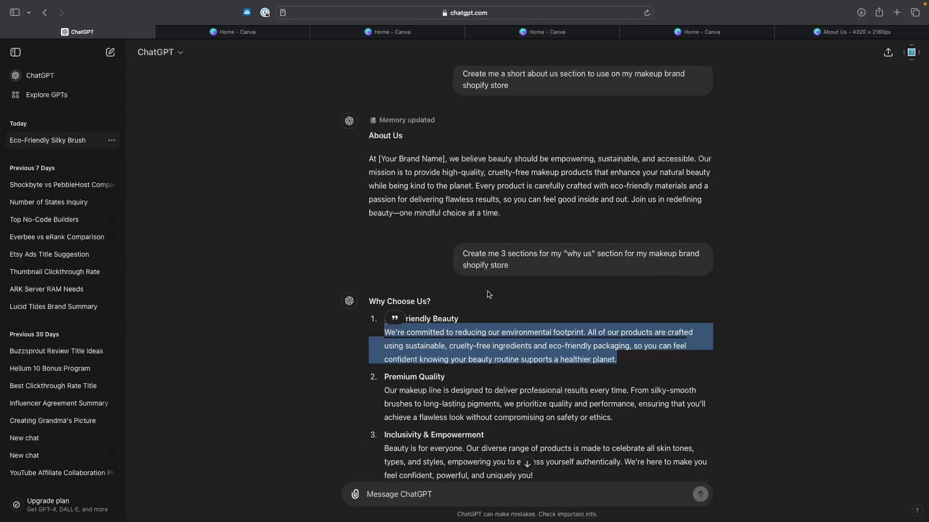
pyautogui.hotkey('ctrl', 'Left')
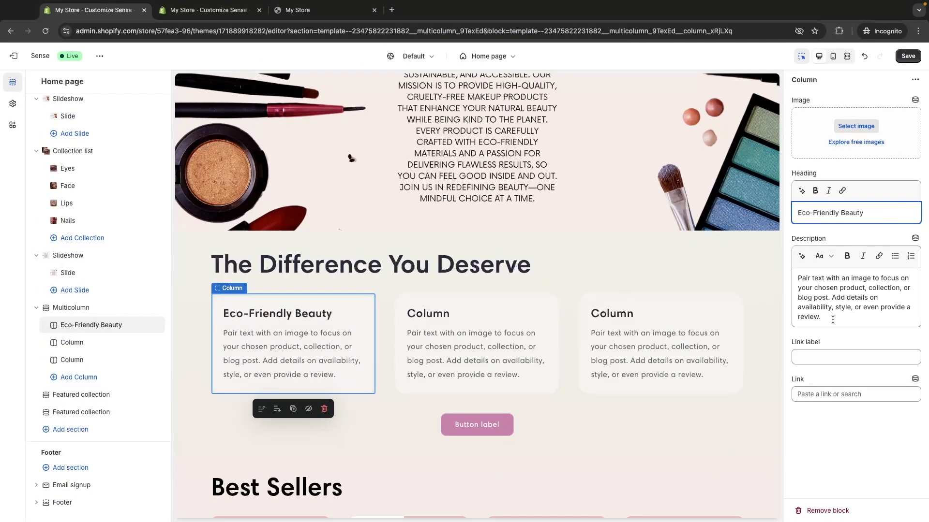
pyautogui.tripleClick(833, 320)
pyautogui.write('We’re committed to reducing our environmental footprint. All of our products are crafted using sustainable, cruelty-free ingredients and eco-friendly packaging, so you can feel confident knowing your beauty routine supports a healthier planet.')
# Copy the second title, "Premium Quality", from ChatGPT into the middle column's heading
pyautogui.hotkey('ctrl', 'Right')
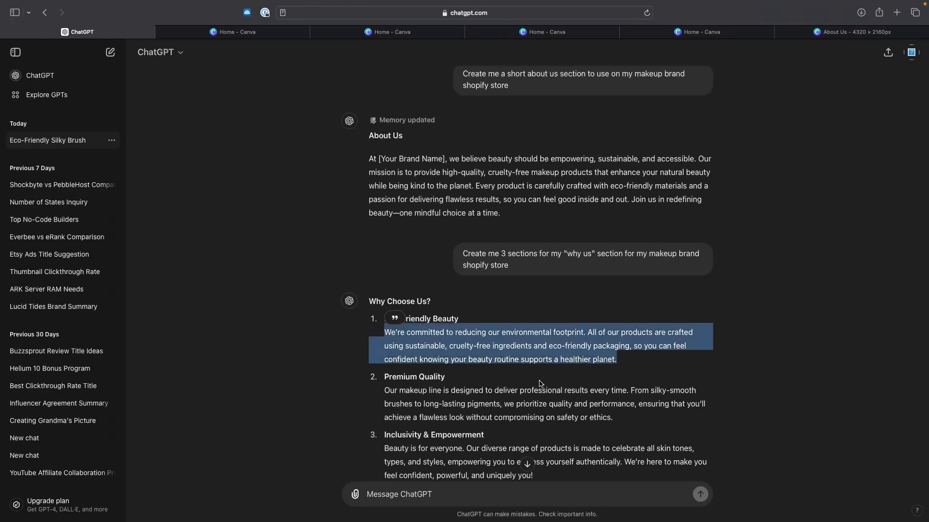
pyautogui.click(440, 374)
pyautogui.moveTo(423, 377); pyautogui.dragTo(389, 377)
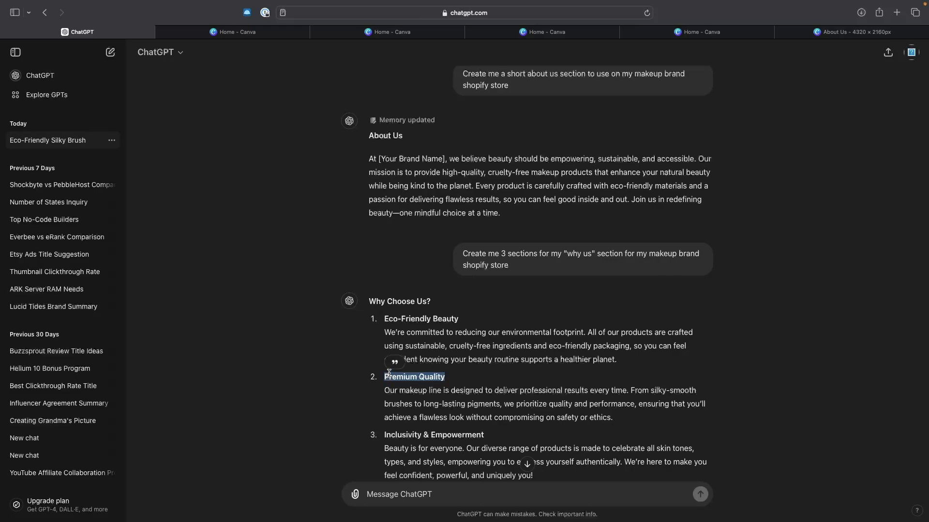
pyautogui.hotkey('ctrl', 'Left')
pyautogui.click(515, 327)
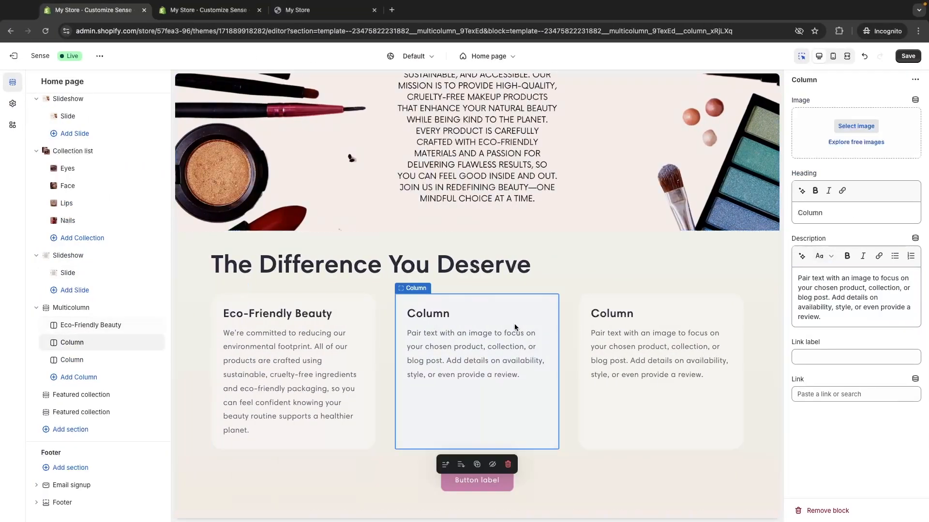
pyautogui.click(828, 206)
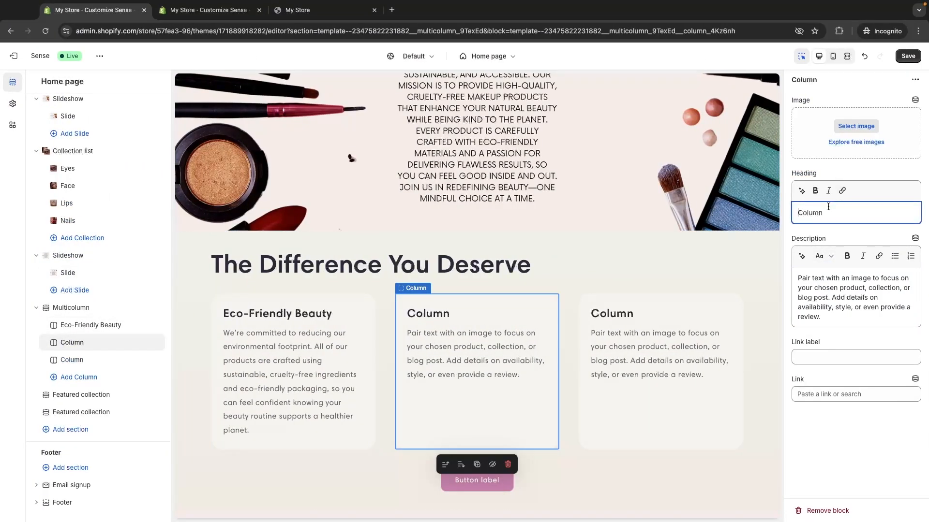
pyautogui.hotkey('ctrl', 'a')
pyautogui.write('Premium Quality')
# Replace the middle column's description with ChatGPT's Premium Quality paragraph, beginning "Our makeup line is designed to deliver professional results every time"
pyautogui.hotkey('ctrl', 'Right')
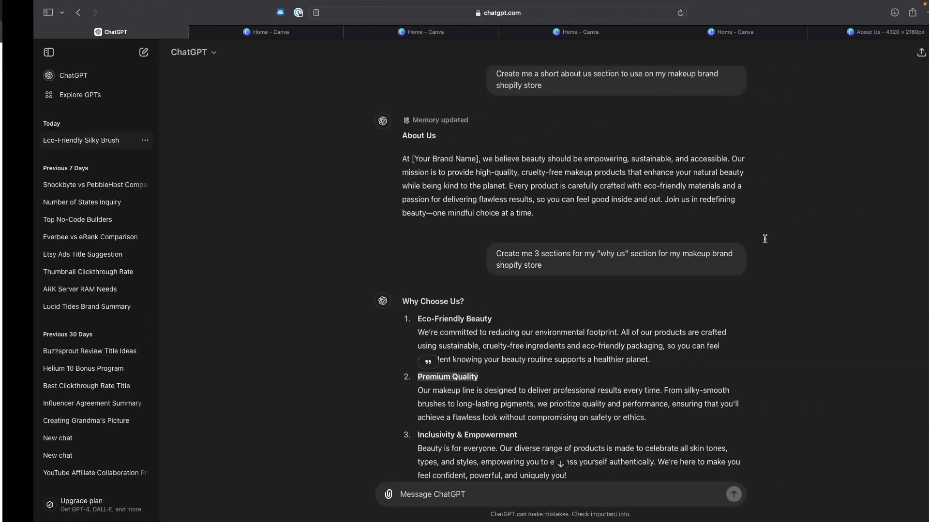
pyautogui.moveTo(619, 360); pyautogui.dragTo(384, 331)
pyautogui.hotkey('ctrl', 'c')
pyautogui.hotkey('ctrl', 'Left')
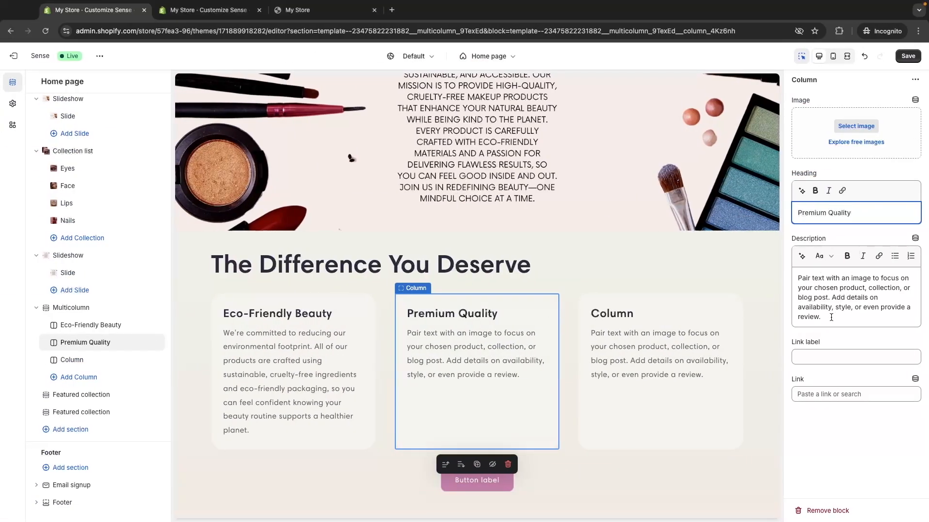
pyautogui.click(831, 317)
pyautogui.hotkey('ctrl', 'a')
pyautogui.hotkey('ctrl', 'v')
# Copy the third title, "Inclusivity & Empowerment", from ChatGPT into the last column's heading
pyautogui.hotkey('ctrl', 'Right')
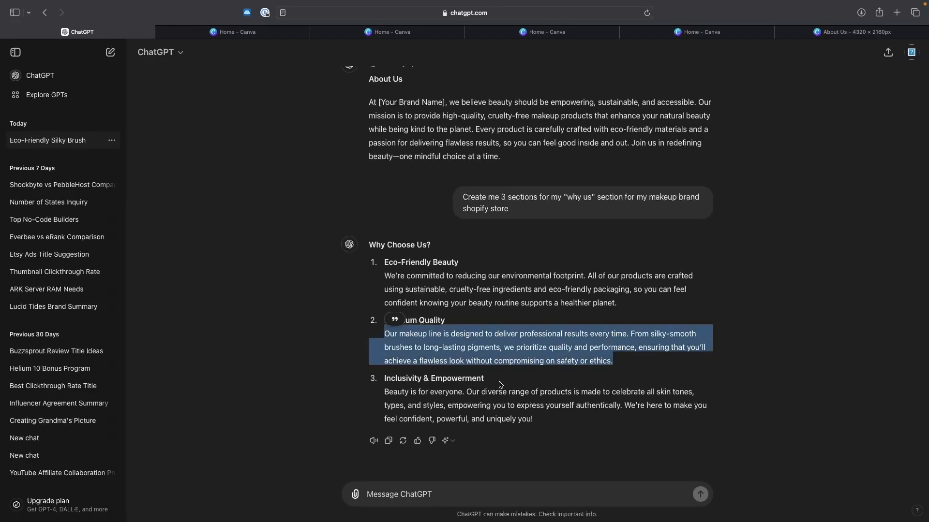
pyautogui.moveTo(500, 385); pyautogui.dragTo(371, 379)
pyautogui.hotkey('ctrl', 'c')
pyautogui.hotkey('ctrl', 'Left')
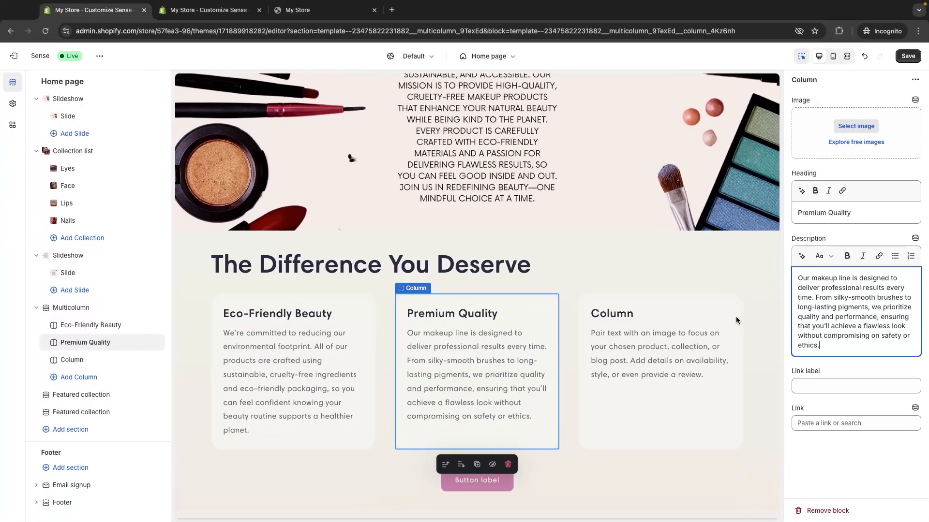
pyautogui.click(736, 321)
pyautogui.click(851, 213)
pyautogui.hotkey('ctrl', 'a')
pyautogui.hotkey('ctrl', 'v')
# Replace the last column's description with ChatGPT's Inclusivity & Empowerment paragraph, beginning "Beauty is for everyone", and check the finished section
pyautogui.hotkey('ctrl', 'Right')
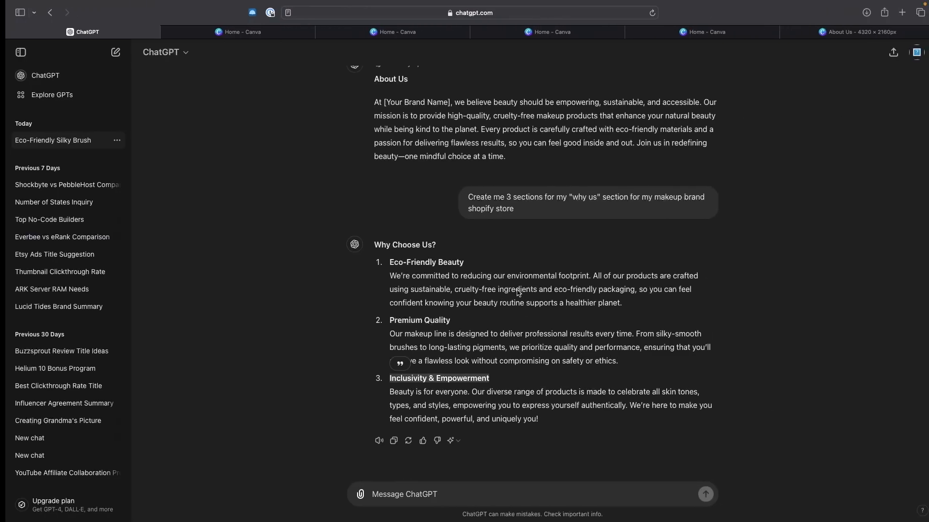
pyautogui.moveTo(541, 419); pyautogui.dragTo(380, 385)
pyautogui.hotkey('ctrl', 'c')
pyautogui.hotkey('ctrl', 'Left')
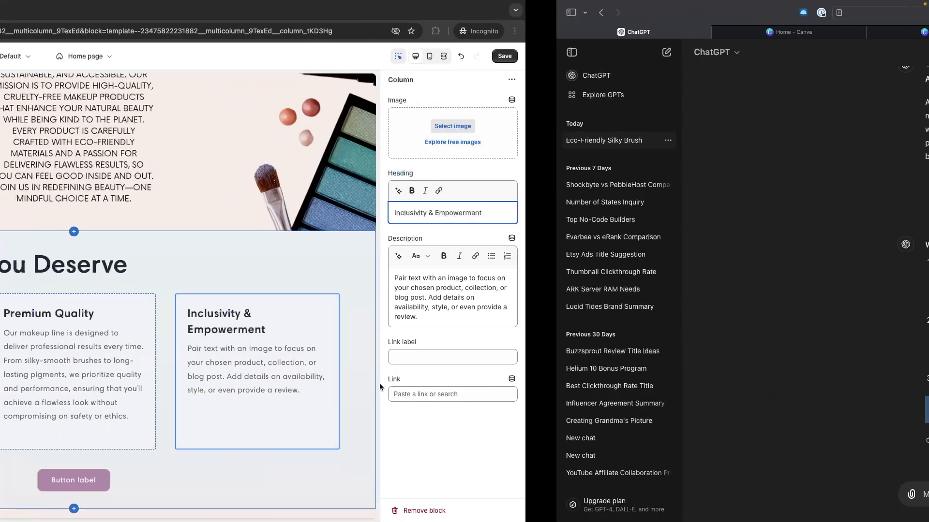
pyautogui.click(875, 315)
pyautogui.hotkey('ctrl', 'a')
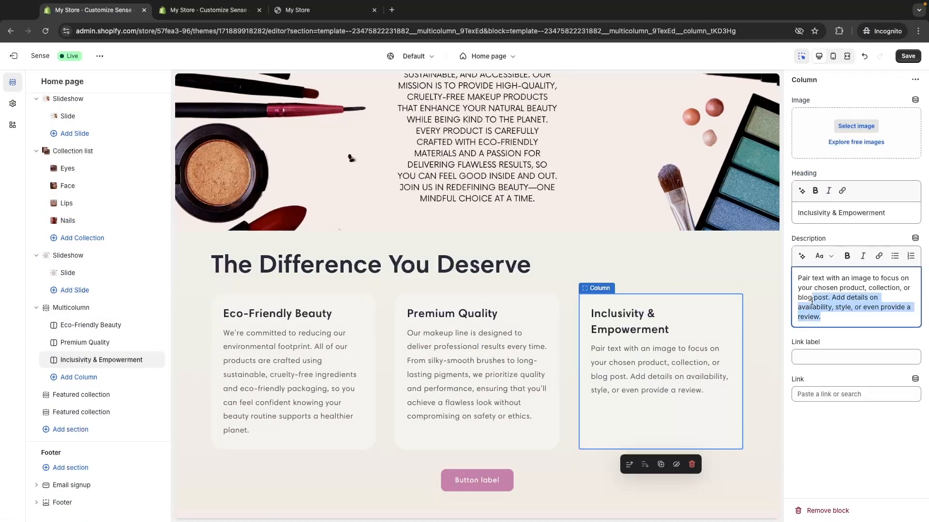
pyautogui.hotkey('ctrl', 'v')
pyautogui.scroll(-1, 676, 280)
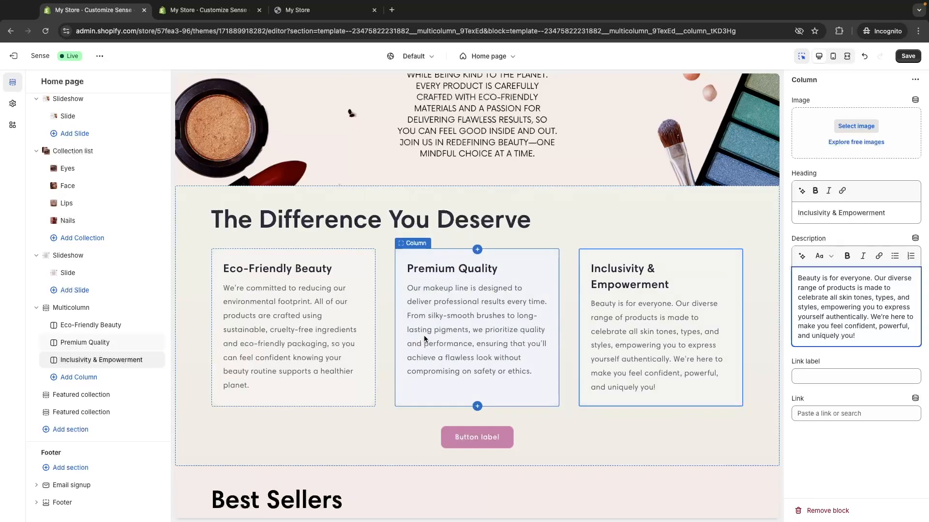
# Switch to Canva, close the About Us design and create a blank 500 × 500 px Logo design
pyautogui.hotkey('ctrl', 'Right')
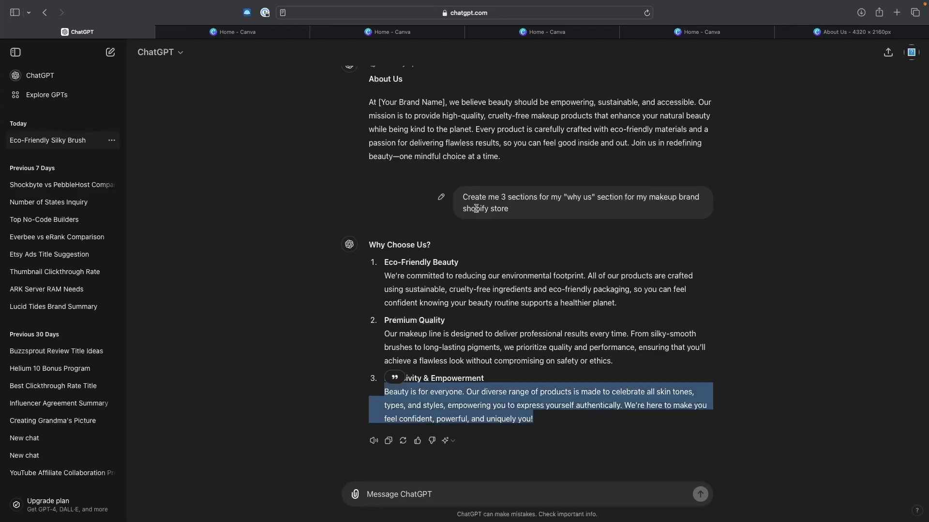
pyautogui.click(710, 34)
pyautogui.click(781, 32)
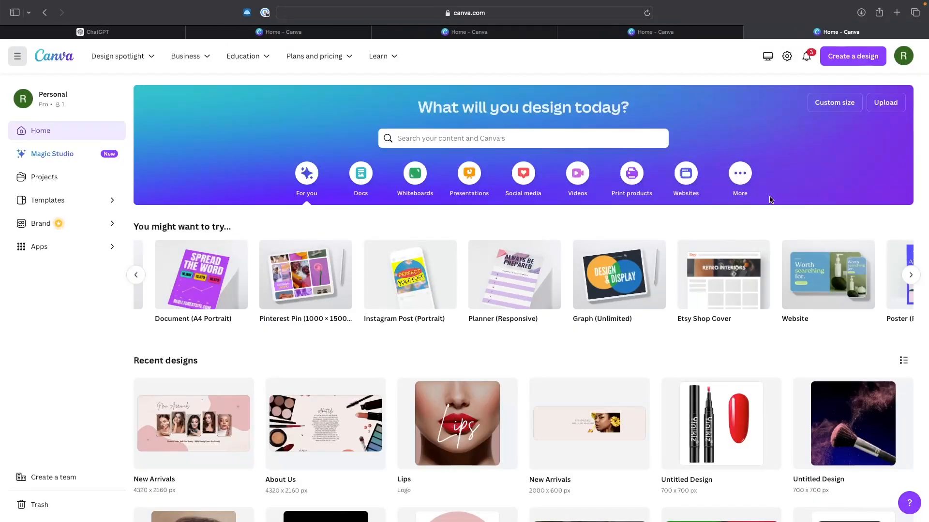
pyautogui.click(858, 59)
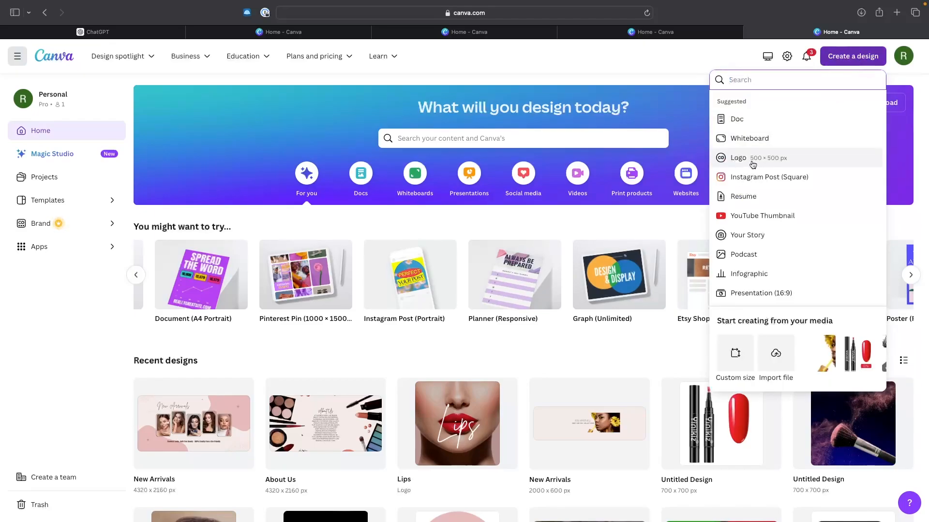
pyautogui.click(752, 163)
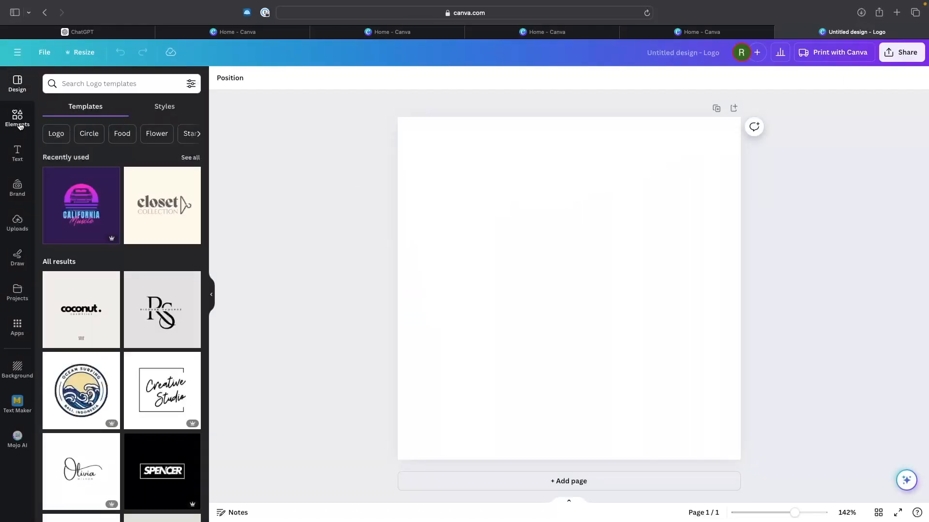
pyautogui.scroll(-3, 532, 248)
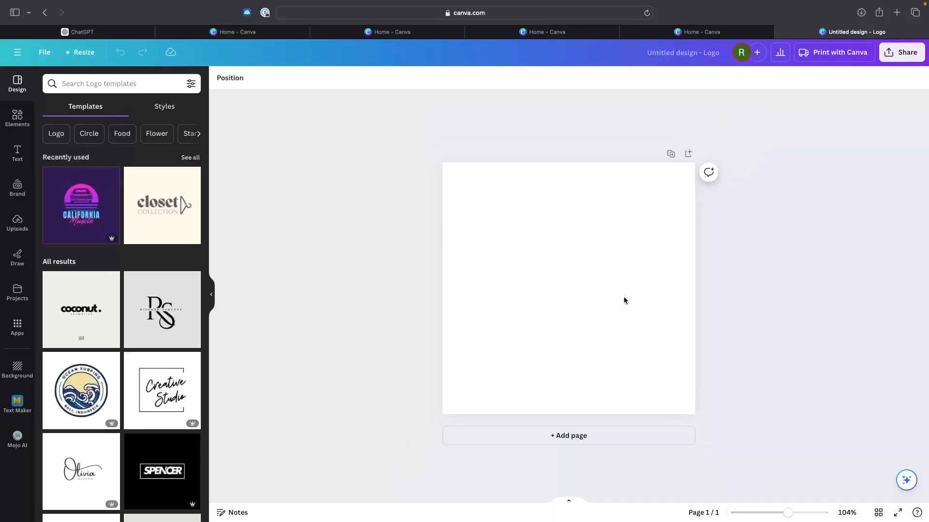
# Search the elements for "circle", add the solid circle shape and enlarge it to nearly fill the page, centred
pyautogui.click(7, 120)
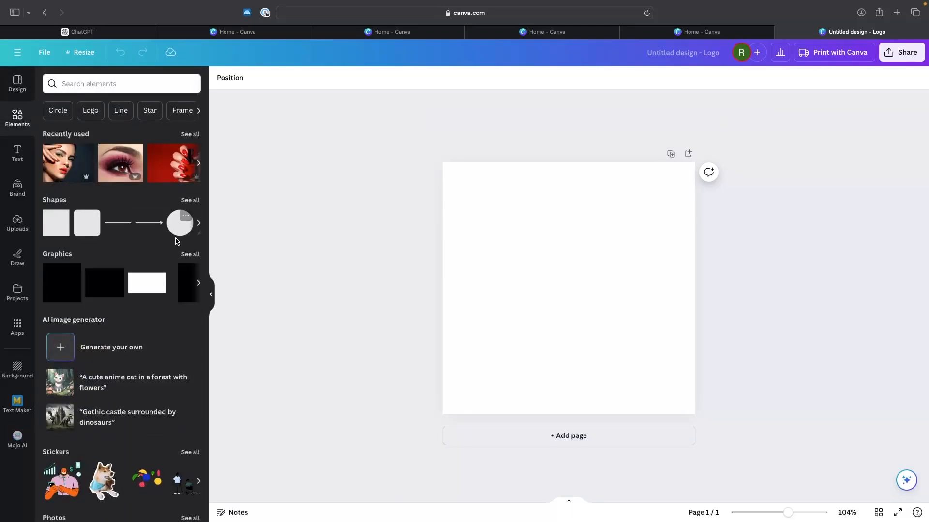
pyautogui.click(121, 83)
pyautogui.write('ci')
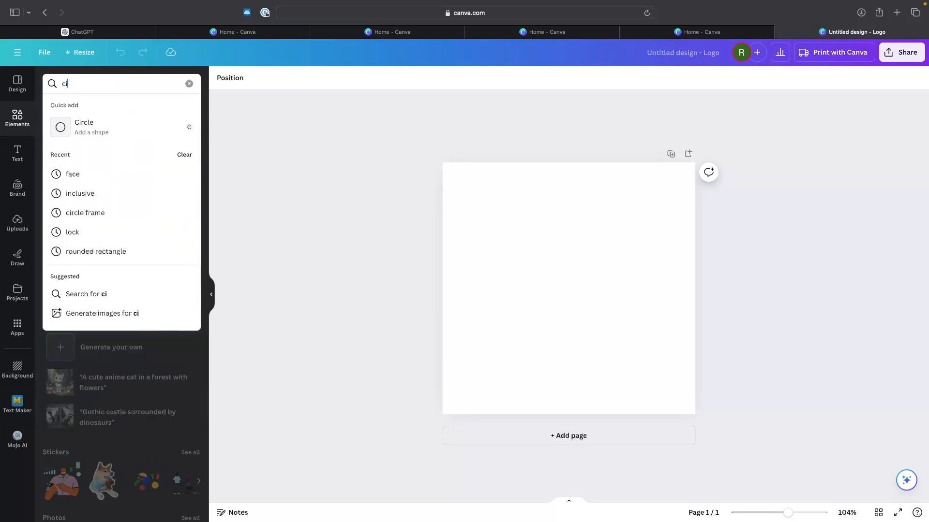
pyautogui.write('rcle')
pyautogui.press('Return')
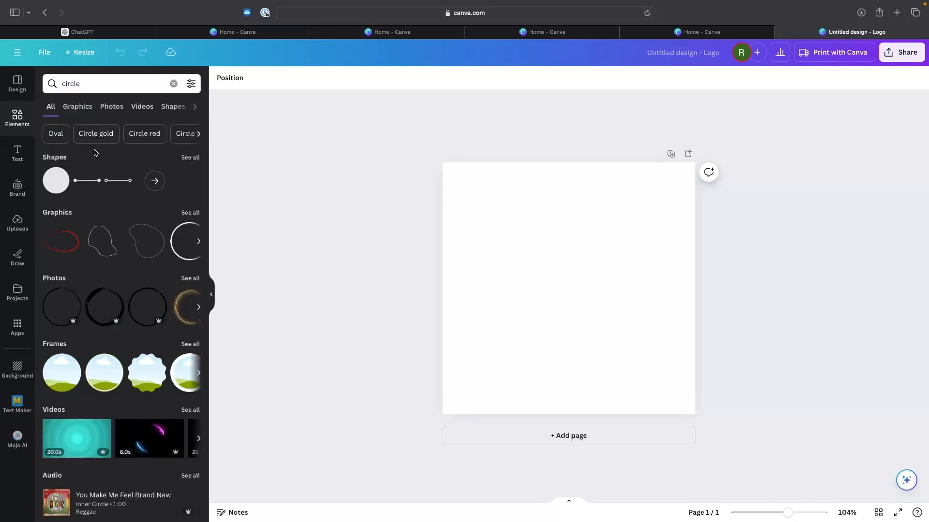
pyautogui.click(55, 188)
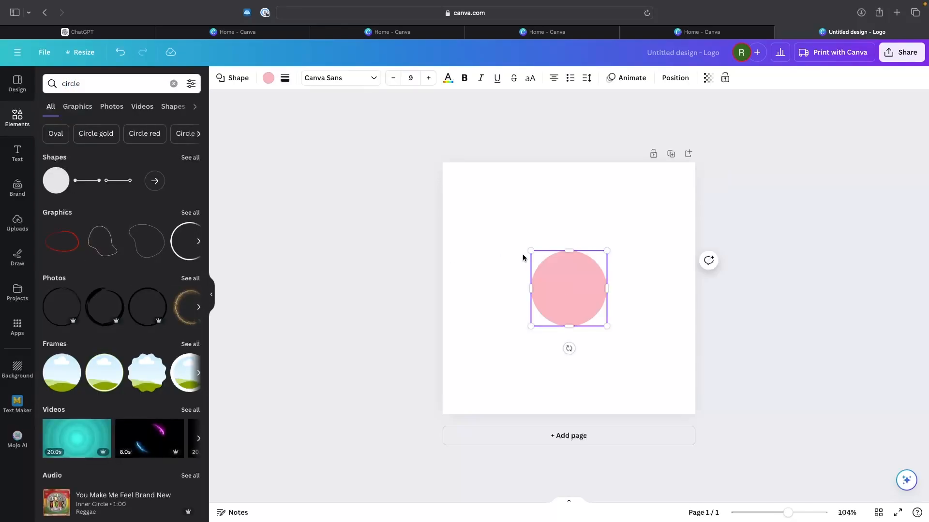
pyautogui.moveTo(559, 263); pyautogui.dragTo(470, 180)
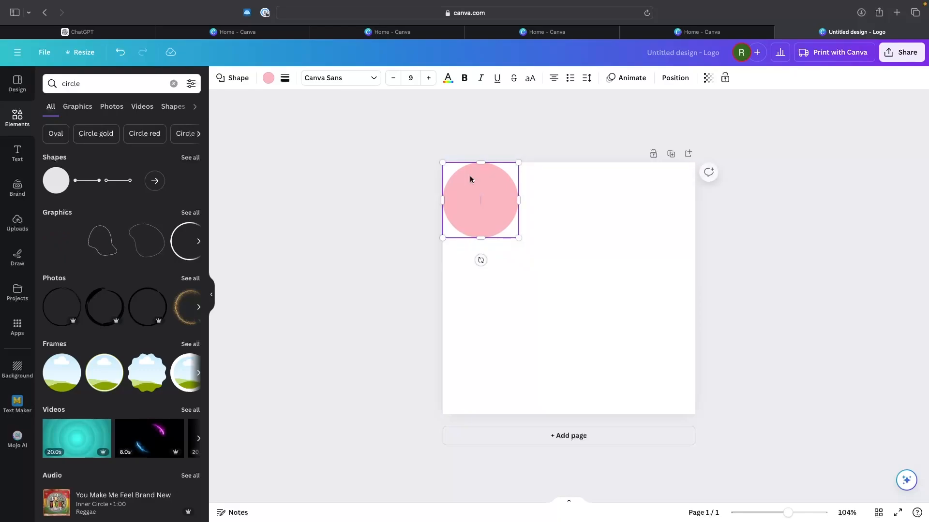
pyautogui.moveTo(518, 238); pyautogui.dragTo(711, 391)
pyautogui.moveTo(636, 344); pyautogui.dragTo(640, 345)
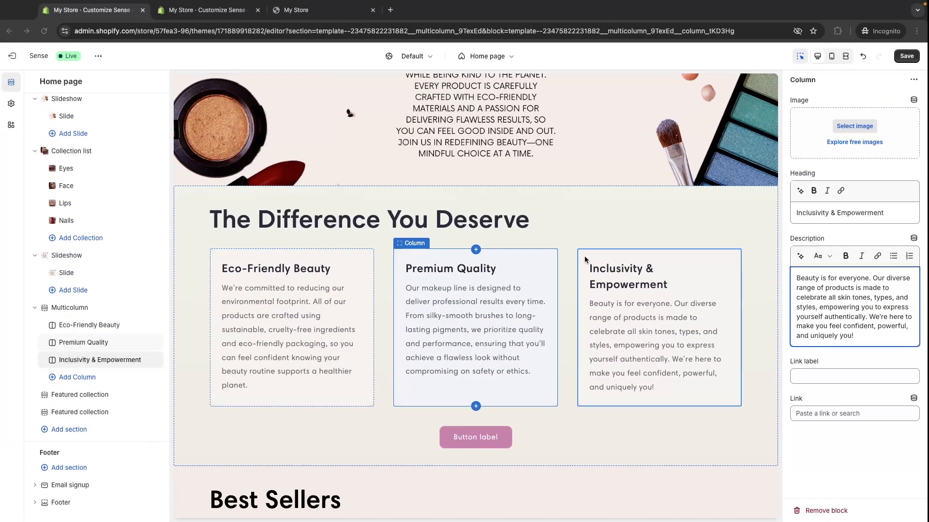
# Switch to the Shopify theme editor and copy the background hex code of colour Scheme 7 from the theme settings
pyautogui.scroll(4, 584, 256)
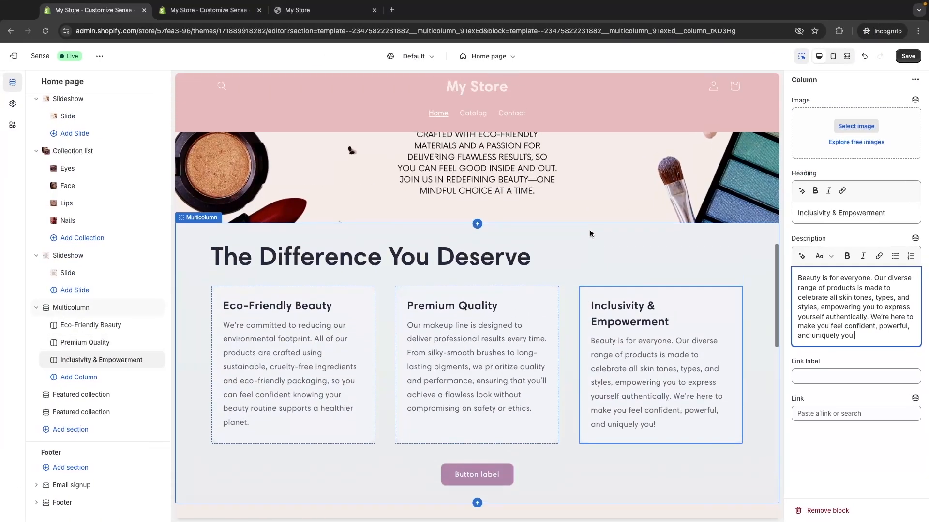
pyautogui.scroll(3, 591, 234)
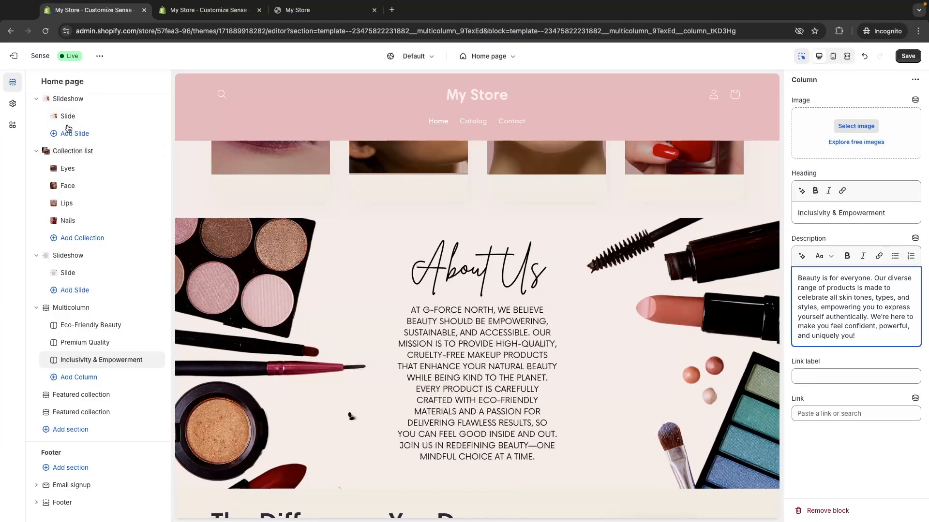
pyautogui.click(73, 134)
pyautogui.click(12, 104)
pyautogui.click(56, 127)
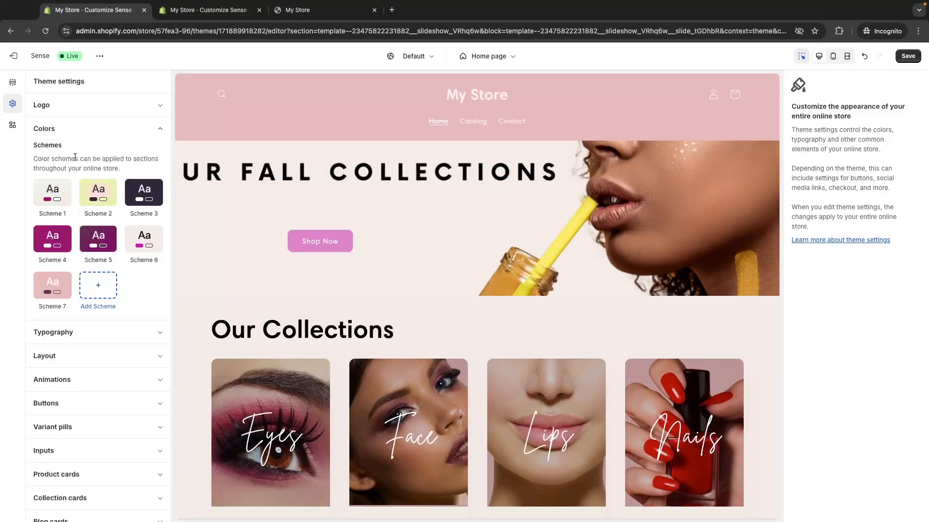
pyautogui.click(53, 286)
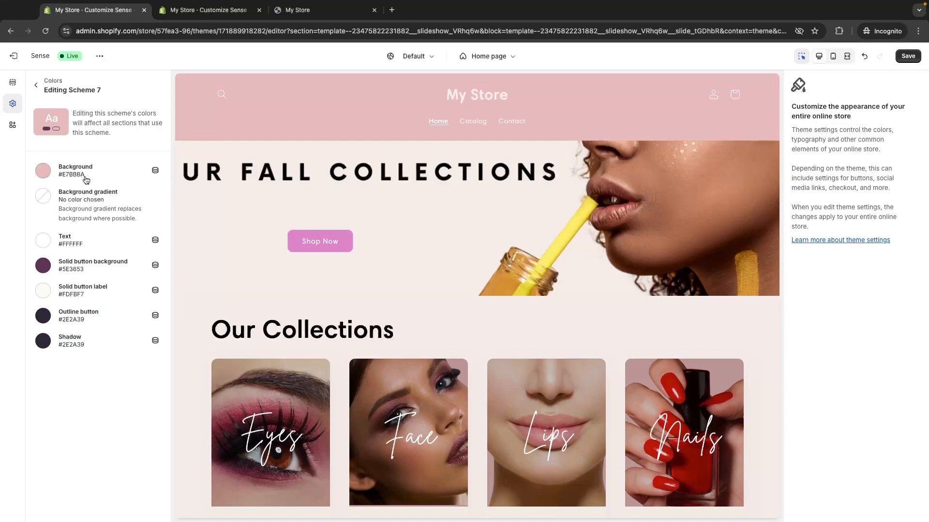
pyautogui.click(64, 177)
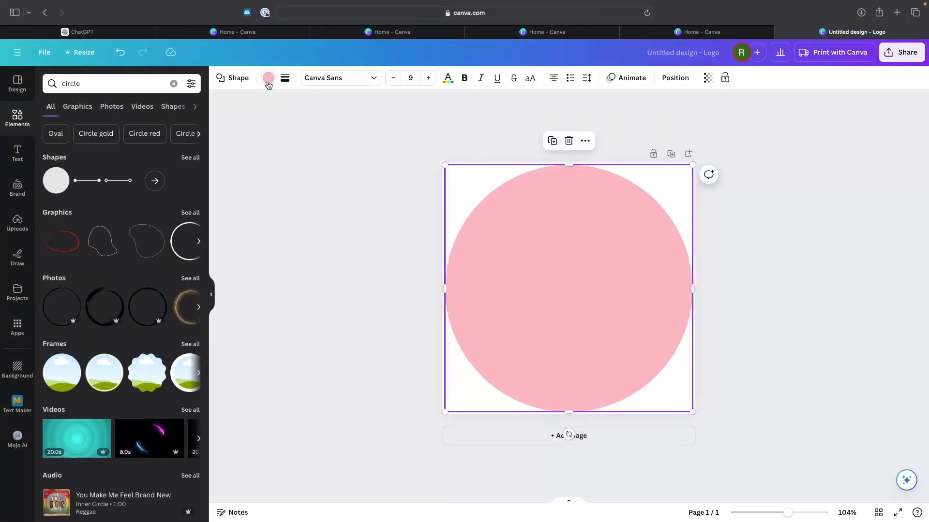
# Back in Canva, set the circle's fill colour to #E7BBBA
pyautogui.click(269, 79)
pyautogui.click(54, 138)
pyautogui.write('#BEAFEE')
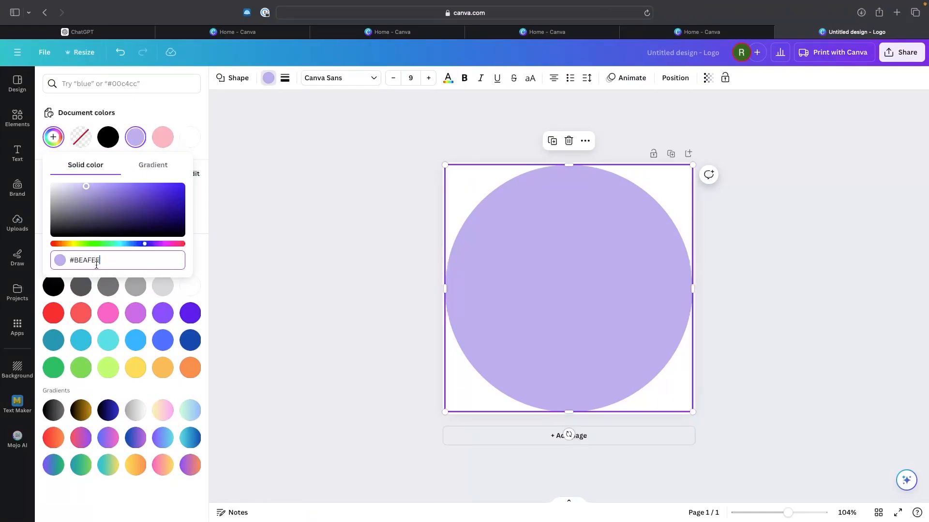
pyautogui.press('super+a')
pyautogui.write('#E7BBBA')
pyautogui.click(298, 269)
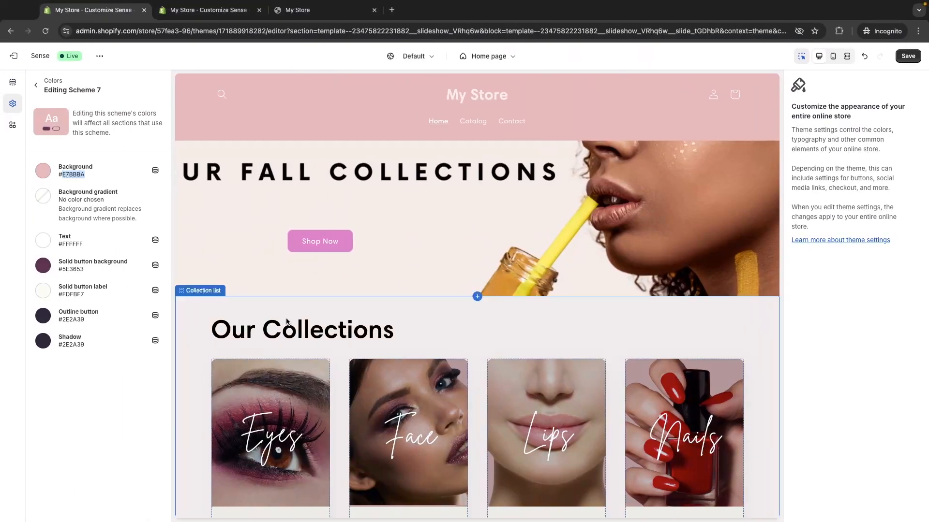
# Review the home page preview in Shopify and search Canva's elements for "tree"
pyautogui.scroll(-10, 287, 321)
pyautogui.scroll(-2, 287, 321)
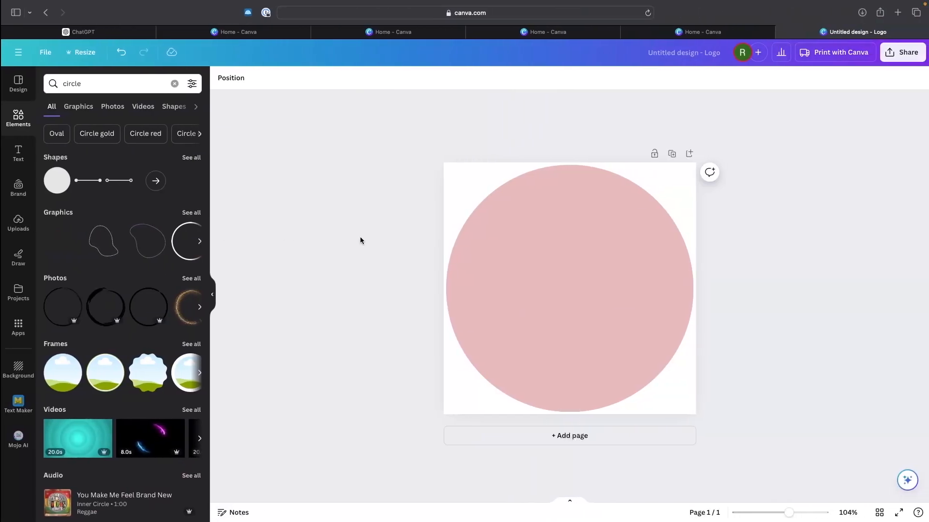
pyautogui.click(91, 88)
pyautogui.doubleClick(91, 88)
pyautogui.write('tree')
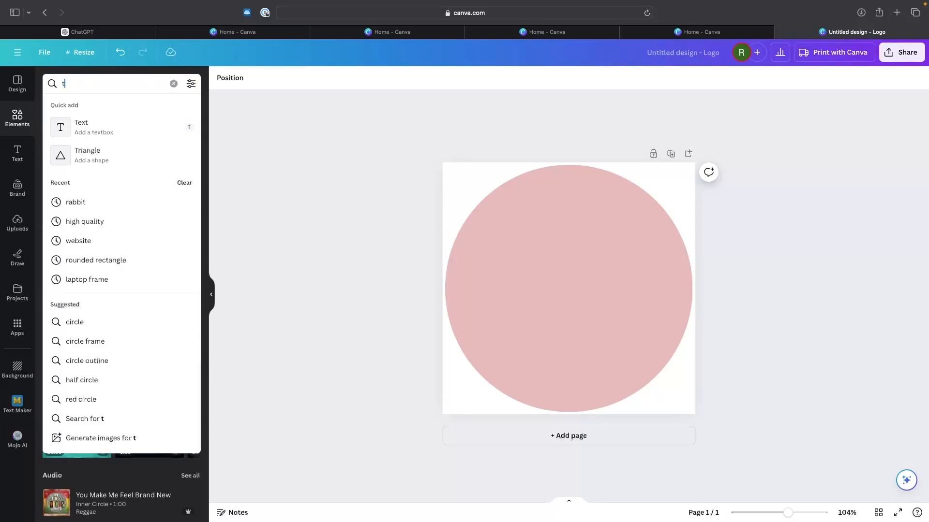
pyautogui.press('Return')
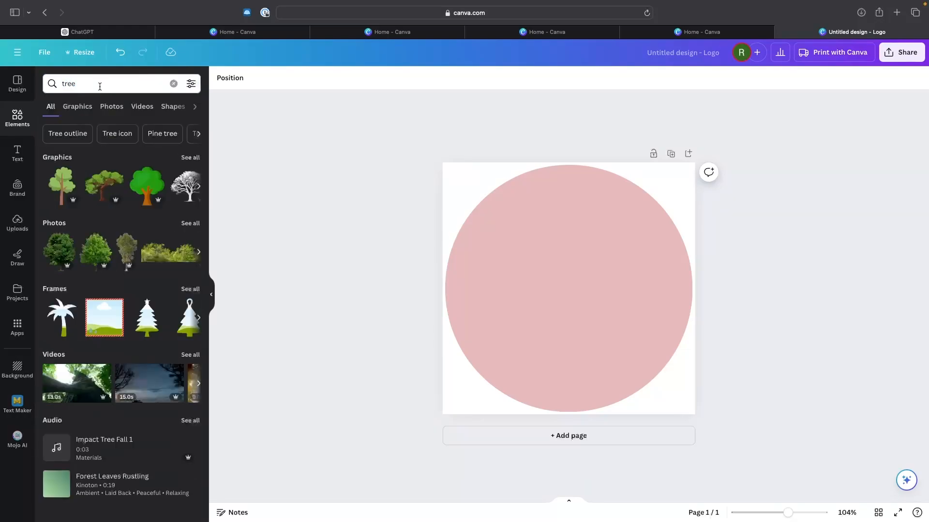
# Search the graphics for "eco" and place the hand-holding-a-plant icon on the circle, enlarged and centred
pyautogui.doubleClick(100, 85)
pyautogui.write('eco')
pyautogui.press('Return')
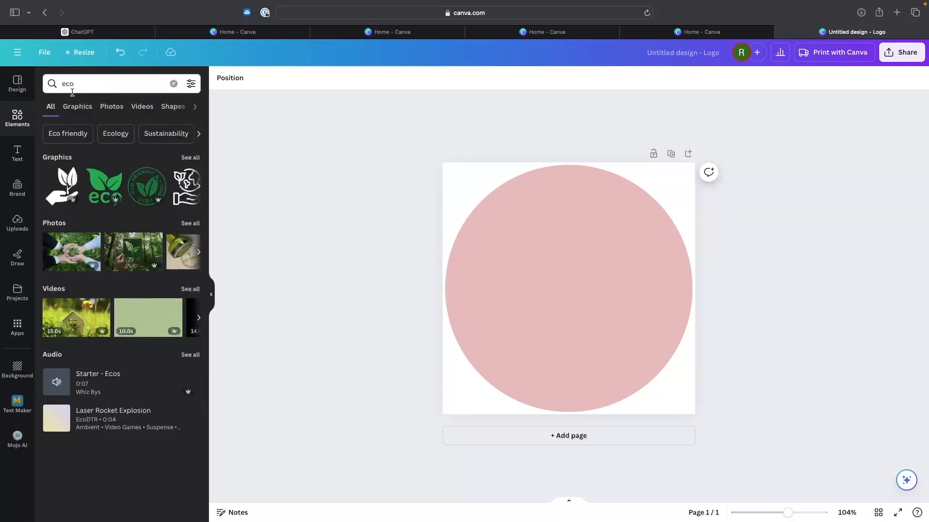
pyautogui.click(75, 107)
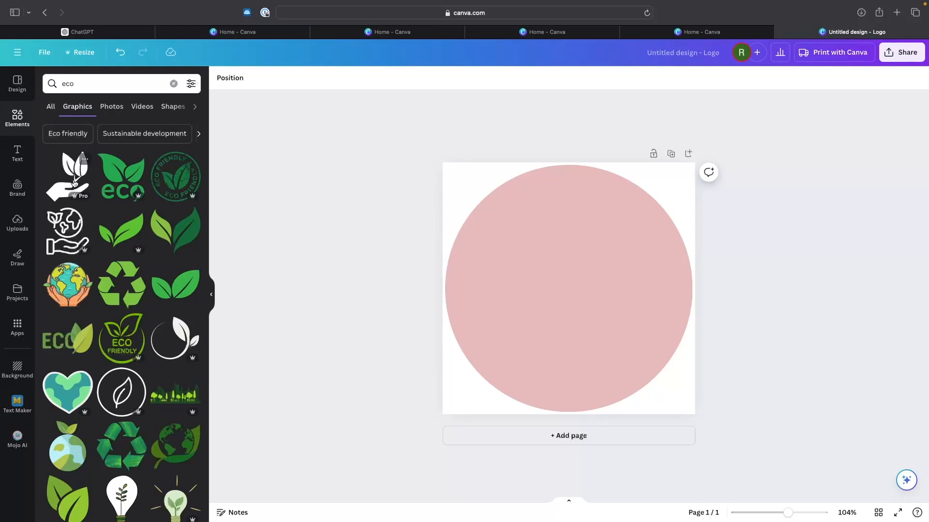
pyautogui.click(74, 183)
pyautogui.moveTo(611, 239); pyautogui.dragTo(684, 153)
pyautogui.moveTo(656, 225); pyautogui.dragTo(619, 269)
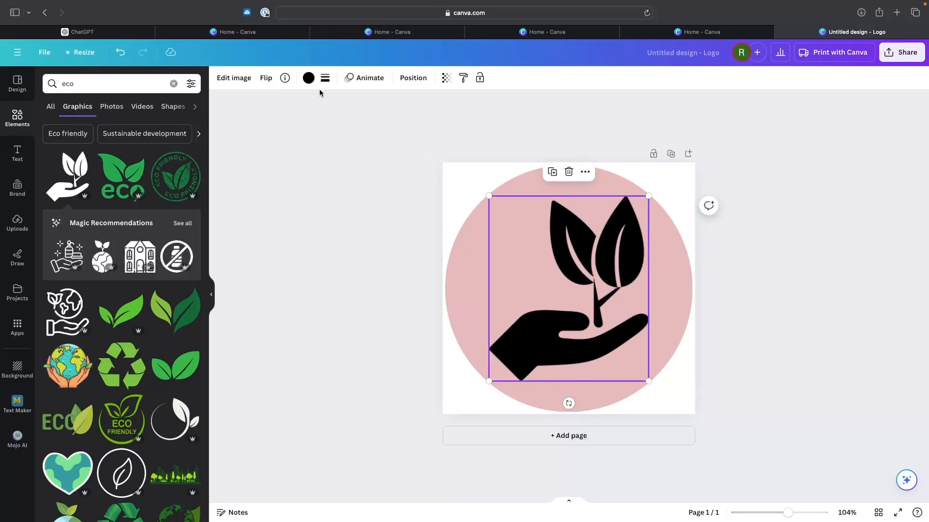
# Colour the hand-and-plant icon white and download the design as a 500 × 500 px PNG with a transparent background
pyautogui.click(309, 78)
pyautogui.click(79, 210)
pyautogui.click(271, 217)
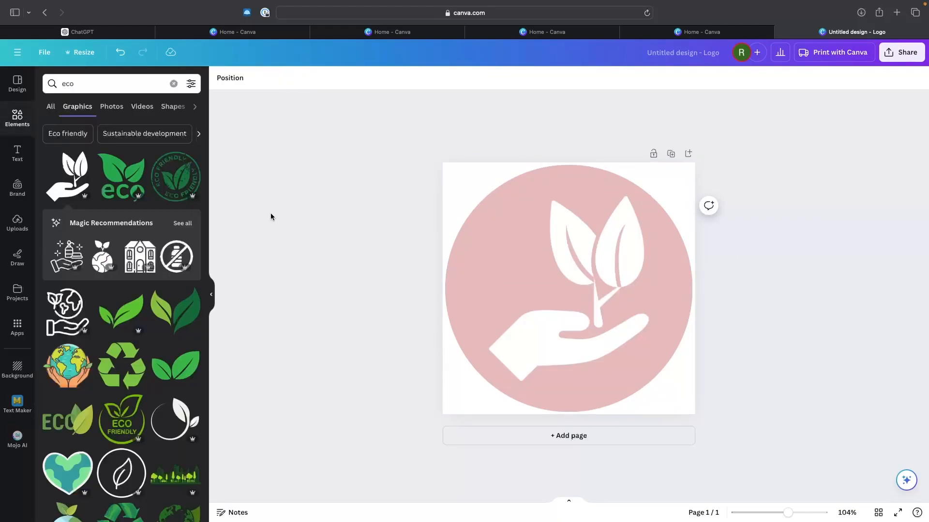
pyautogui.click(895, 55)
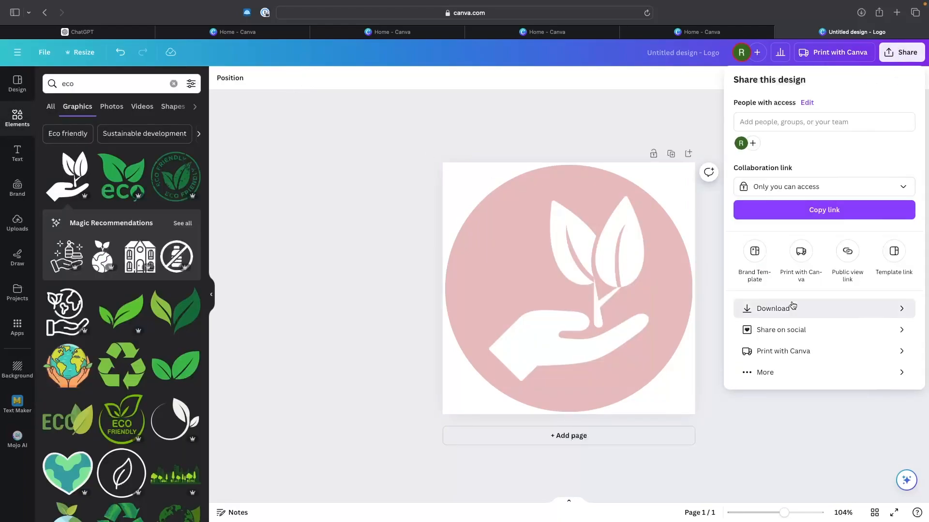
pyautogui.click(790, 305)
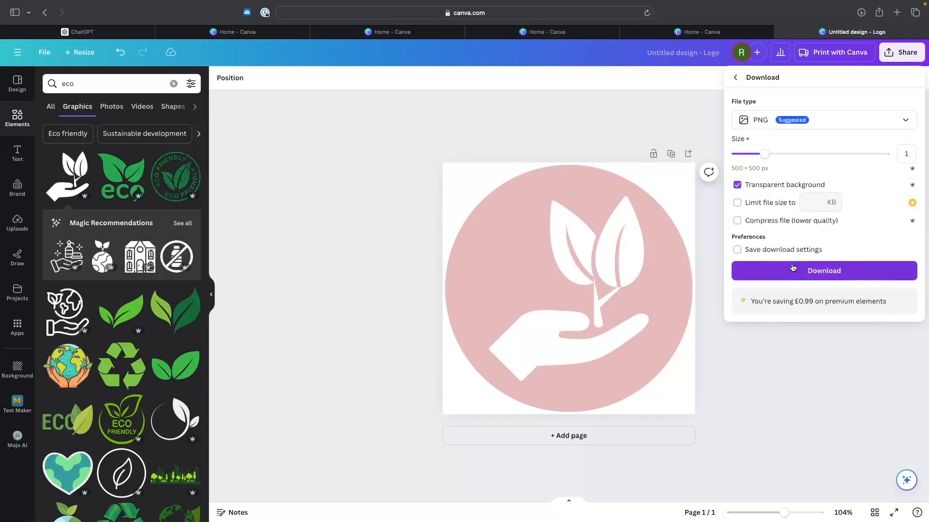
pyautogui.click(792, 270)
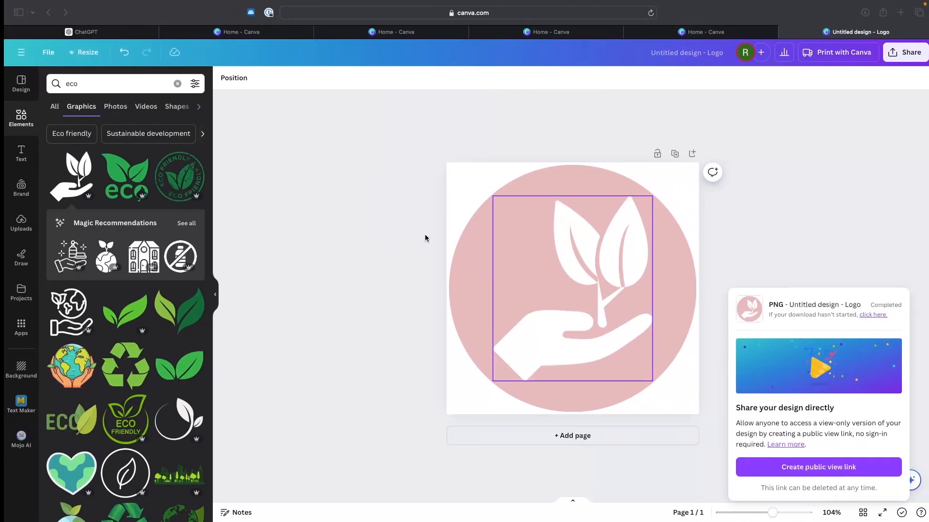
# Search the graphics for "tiara" and replace the hand-and-plant icon with the ornate heart-patterned tiara, enlarged and centred on the circle
pyautogui.click(112, 83)
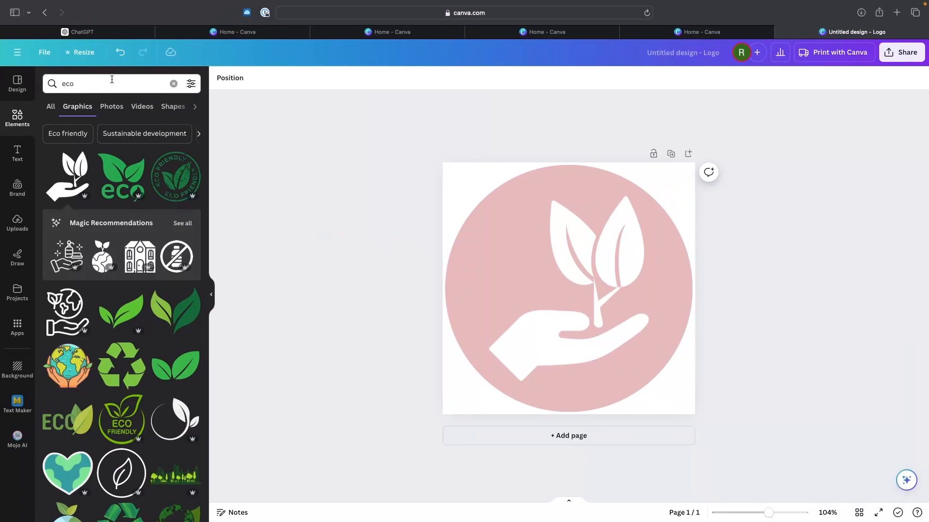
pyautogui.write('tiar')
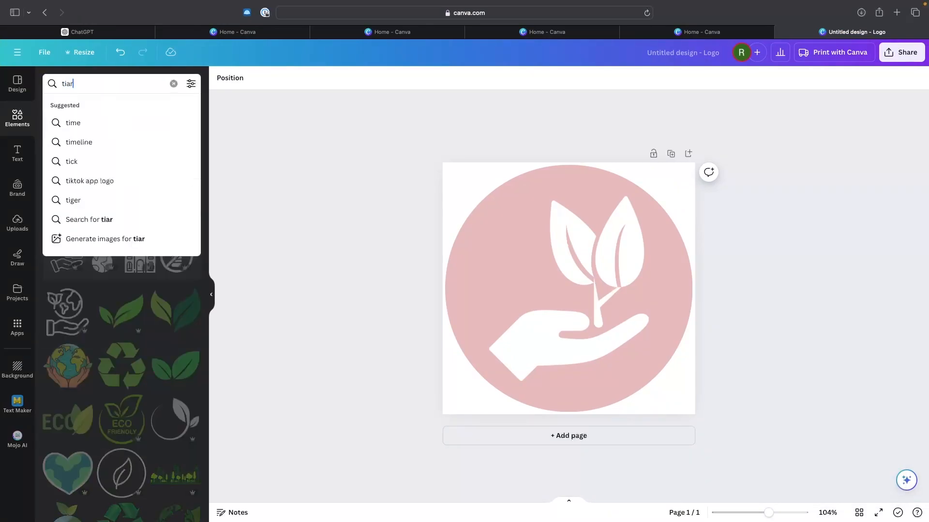
pyautogui.write('a')
pyautogui.press('Return')
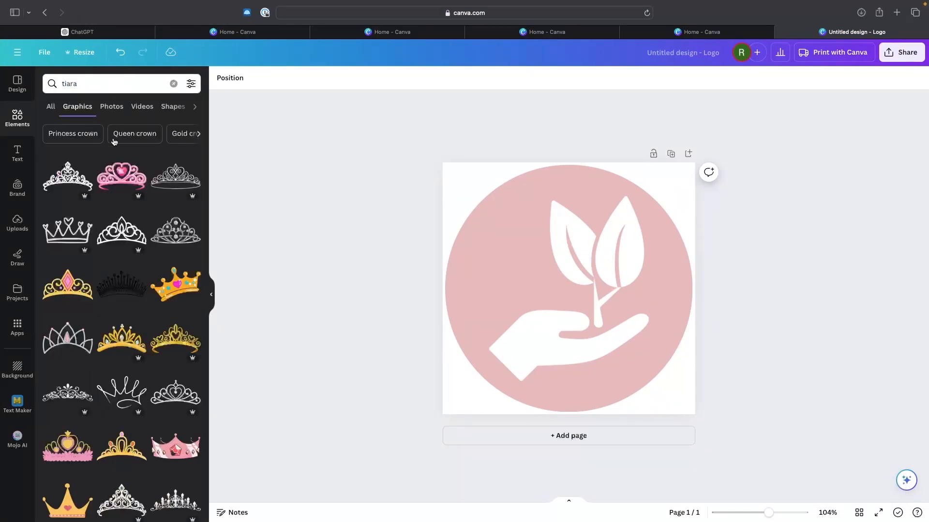
pyautogui.click(121, 276)
pyautogui.click(635, 257)
pyautogui.press('Delete')
pyautogui.click(607, 308)
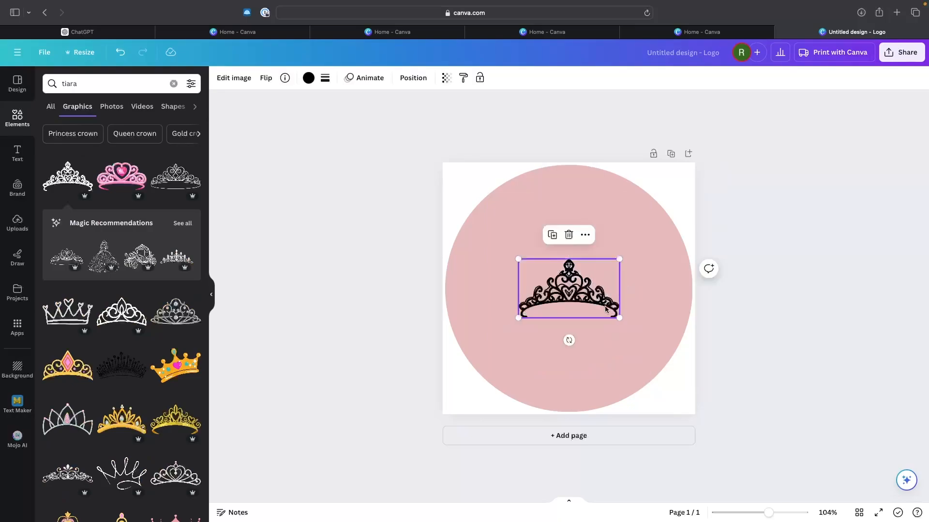
pyautogui.moveTo(619, 319); pyautogui.dragTo(572, 297)
pyautogui.click(817, 297)
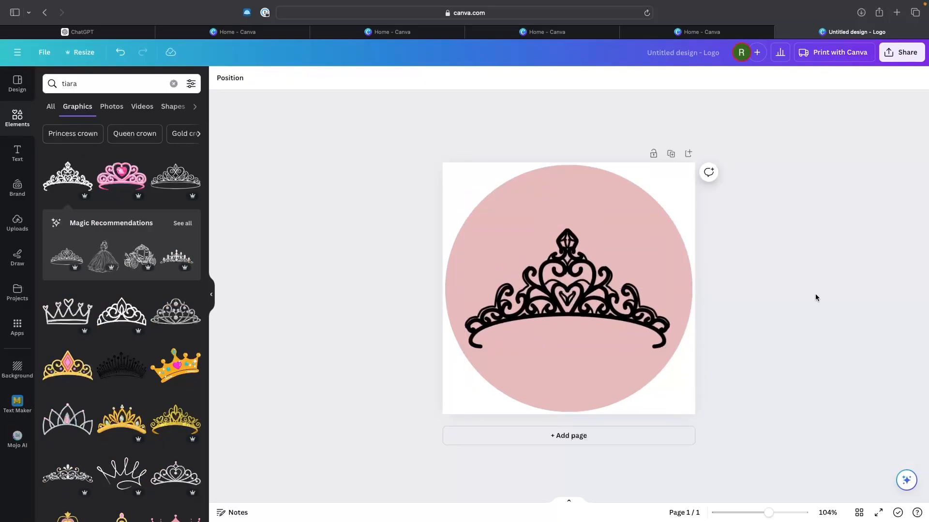
# Colour the tiara white and download the design as a PNG
pyautogui.click(571, 284)
pyautogui.click(308, 79)
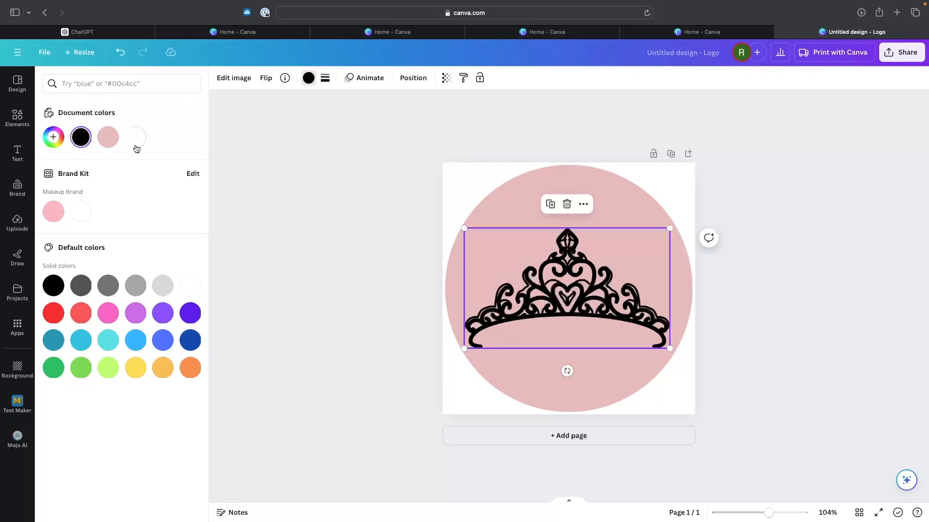
pyautogui.click(136, 146)
pyautogui.click(306, 184)
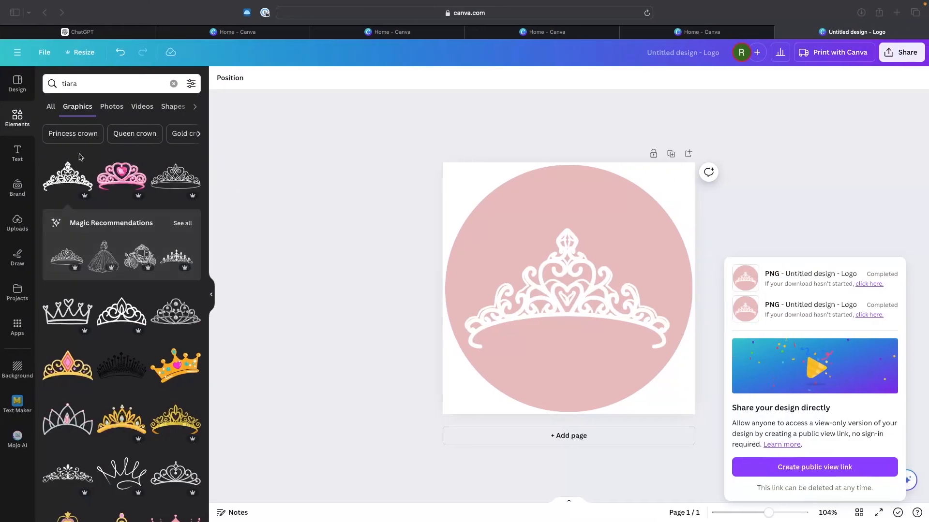
# Search the graphics for "inclusive" and replace the tiara with the line drawing of joined hands
pyautogui.click(123, 81)
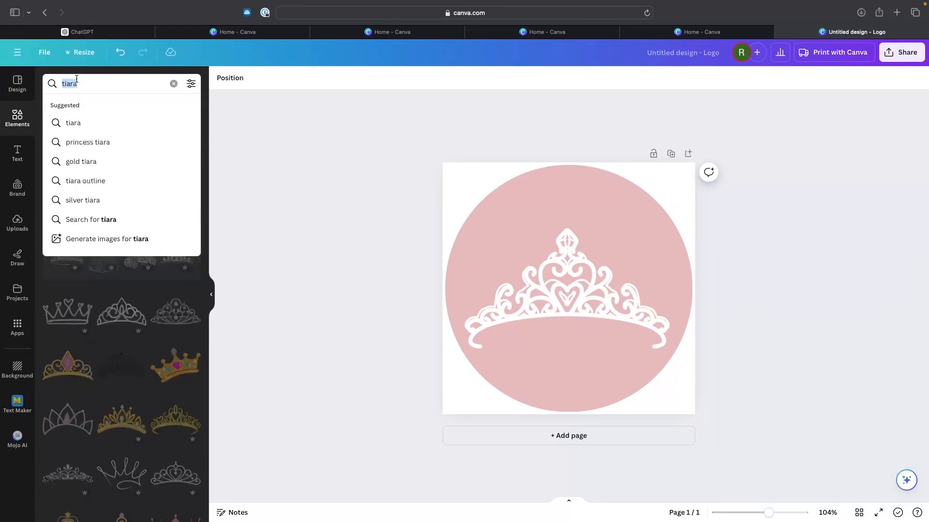
pyautogui.write('incl')
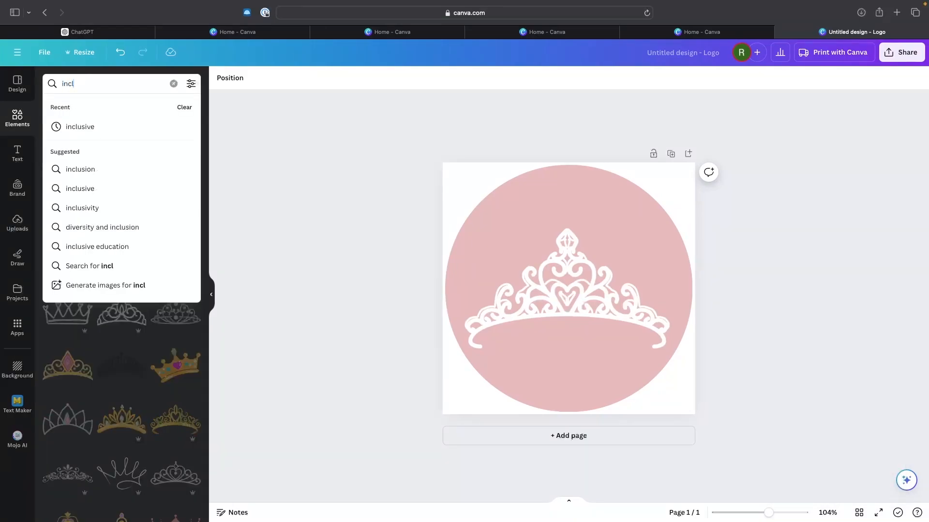
pyautogui.click(92, 127)
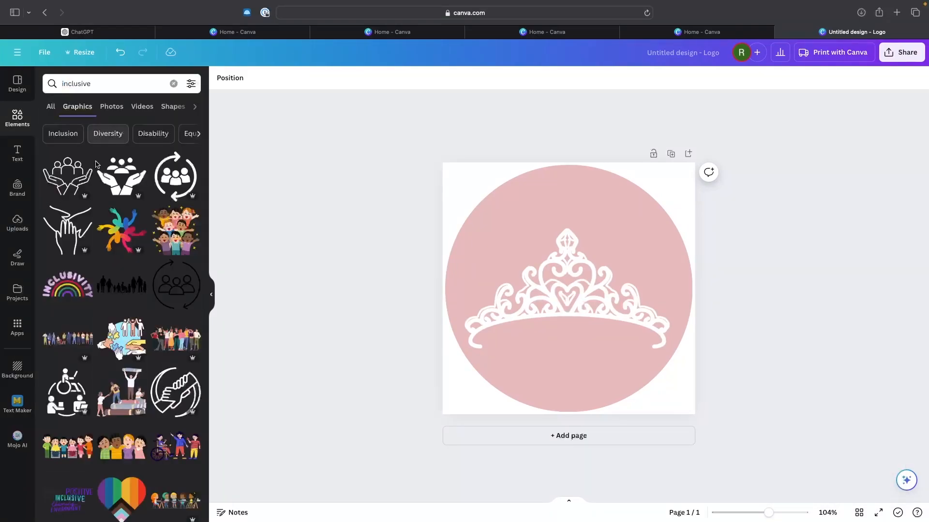
pyautogui.click(56, 228)
pyautogui.click(646, 290)
pyautogui.press('Delete')
# Enlarge the joined-hands drawing, centre it on the pink circle and colour it white
pyautogui.click(610, 287)
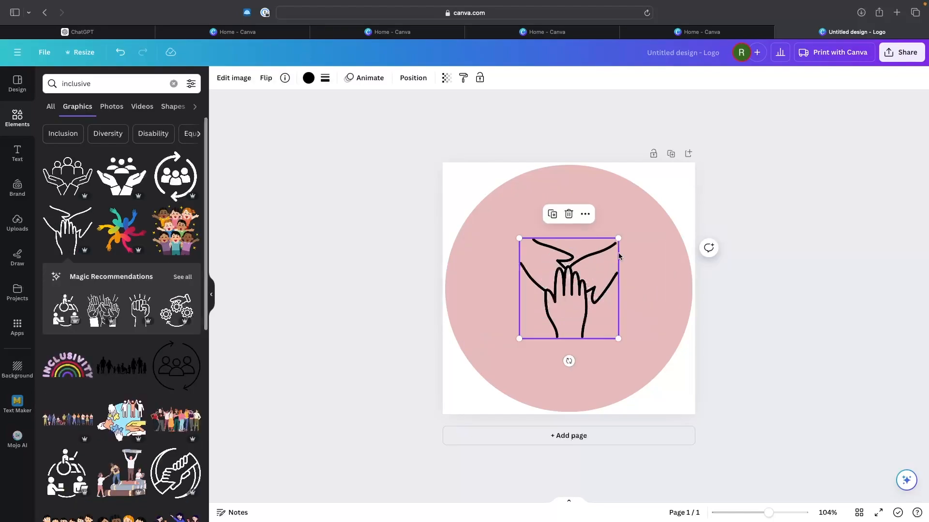
pyautogui.moveTo(627, 238); pyautogui.dragTo(728, 174)
pyautogui.moveTo(649, 231); pyautogui.dragTo(608, 277)
pyautogui.click(309, 78)
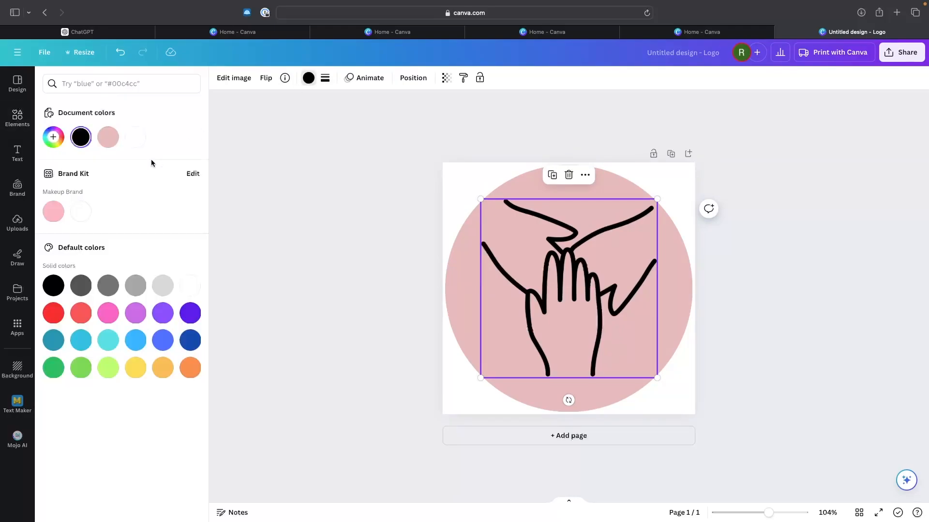
pyautogui.click(144, 133)
# Download the joined-hands design as a PNG
pyautogui.click(901, 53)
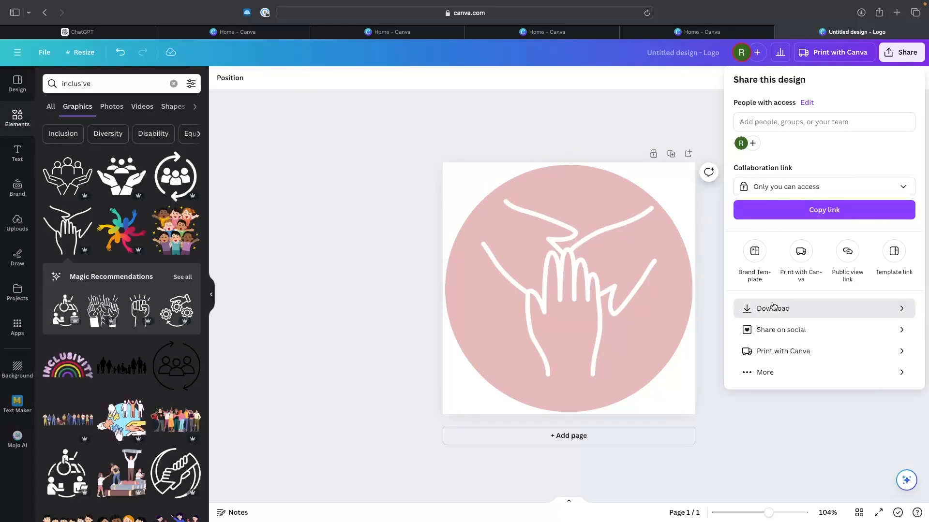
pyautogui.click(776, 307)
pyautogui.click(763, 187)
pyautogui.click(777, 270)
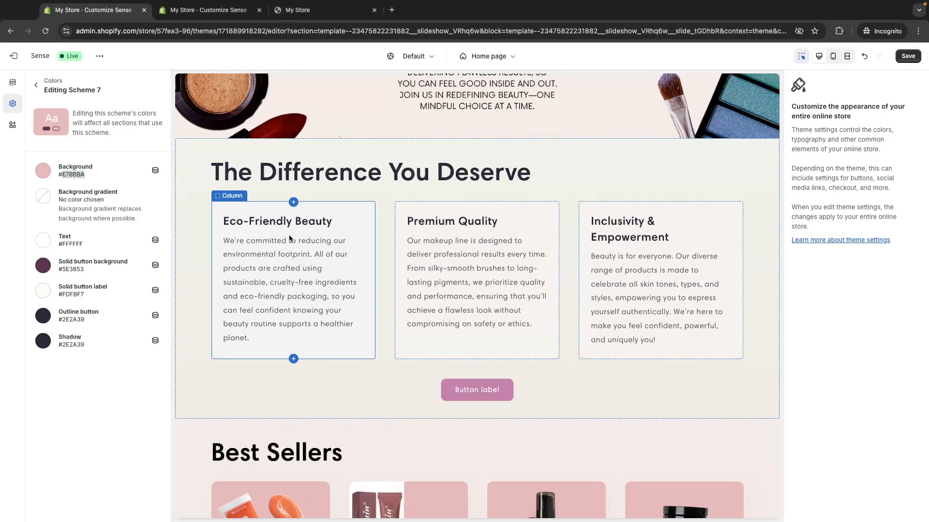
# In the Shopify theme editor, upload Untitled design-51.png from Downloads as the image of the Eco-Friendly Beauty column
pyautogui.click(289, 234)
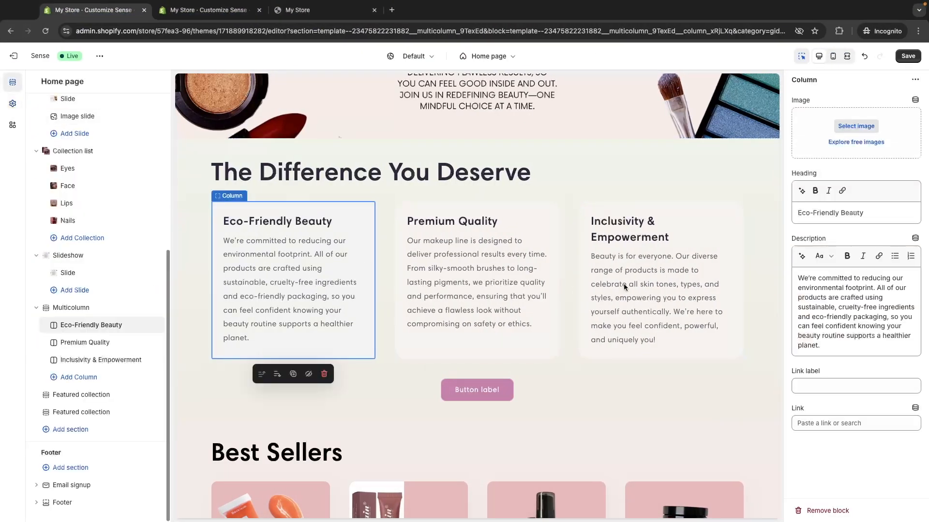
pyautogui.click(853, 126)
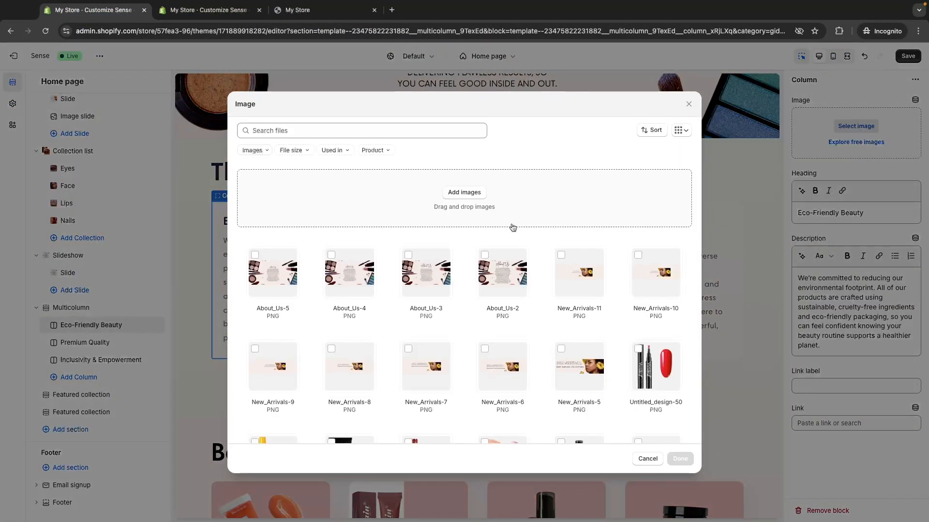
pyautogui.click(462, 193)
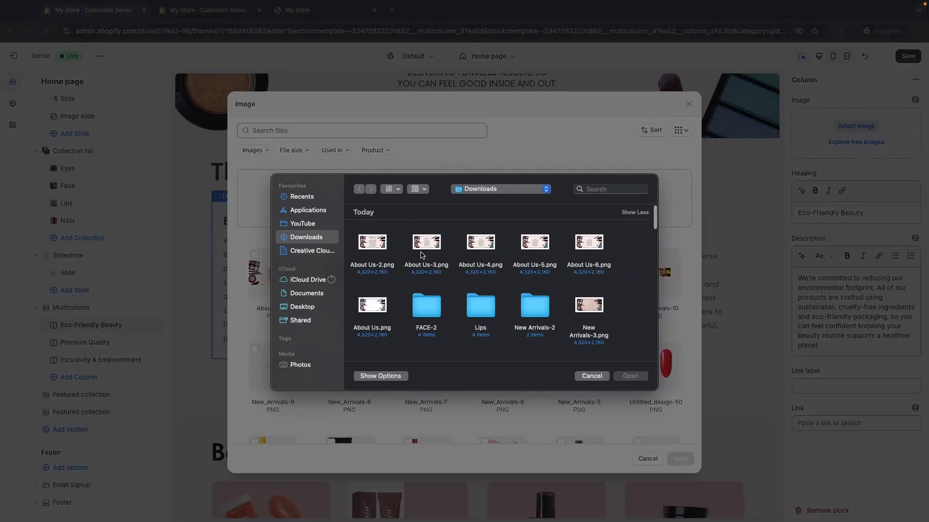
pyautogui.scroll(-10, 478, 272)
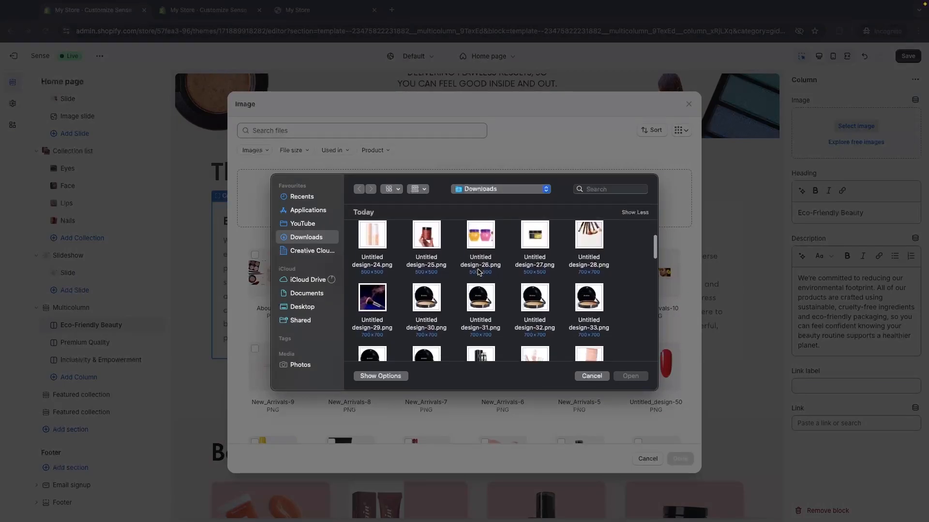
pyautogui.scroll(-8, 478, 273)
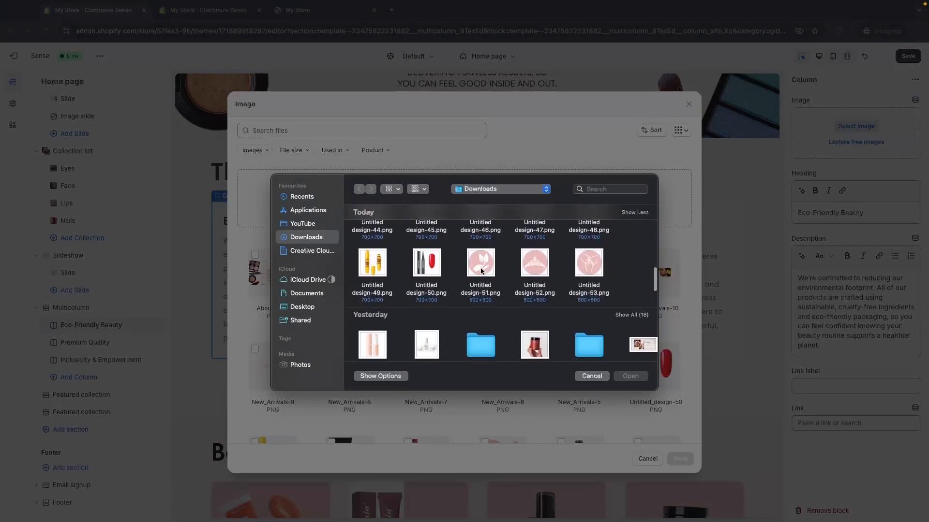
pyautogui.doubleClick(480, 266)
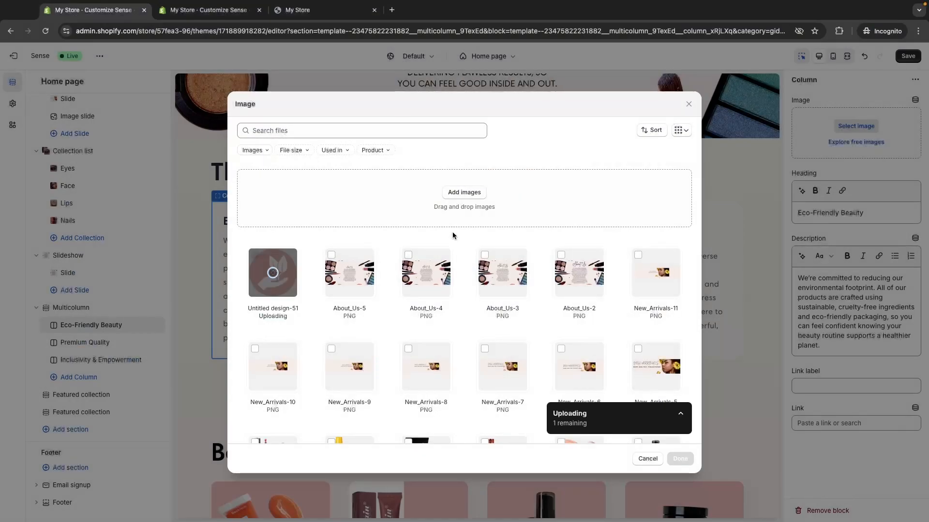
pyautogui.click(681, 459)
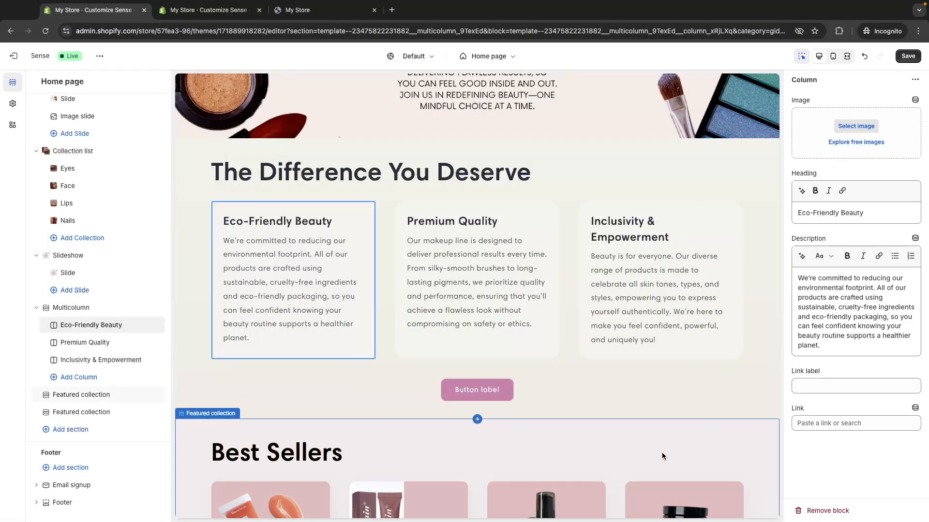
# Upload the tiara icon, Untitled design-52.png, as the image of the Premium Quality column
pyautogui.click(486, 214)
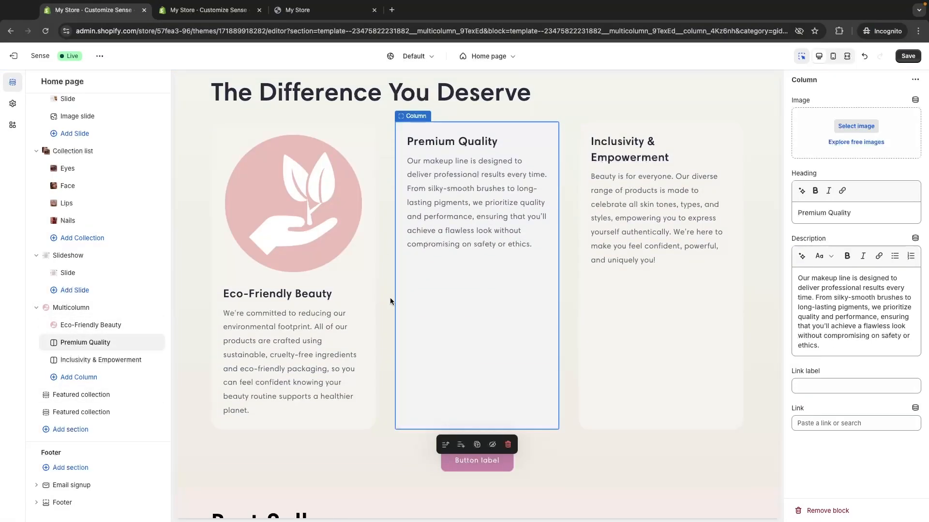
pyautogui.click(856, 126)
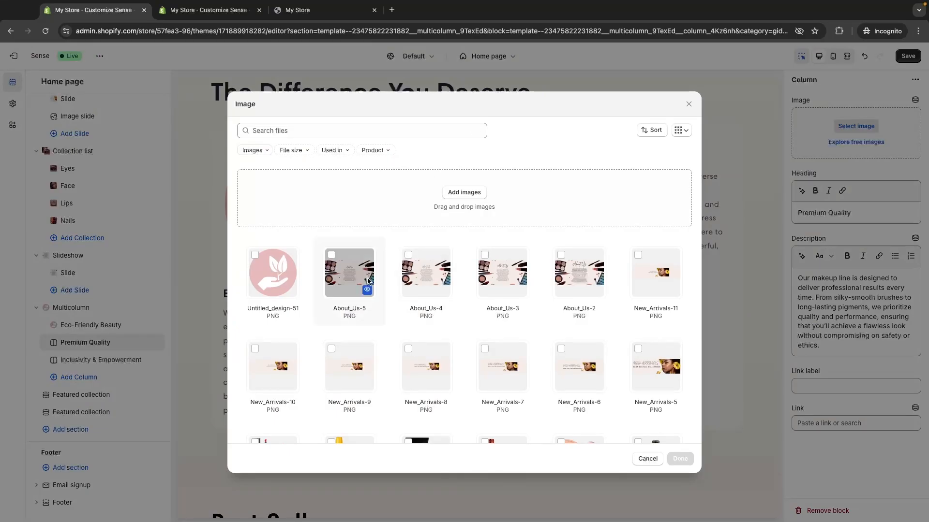
pyautogui.click(466, 203)
pyautogui.doubleClick(540, 291)
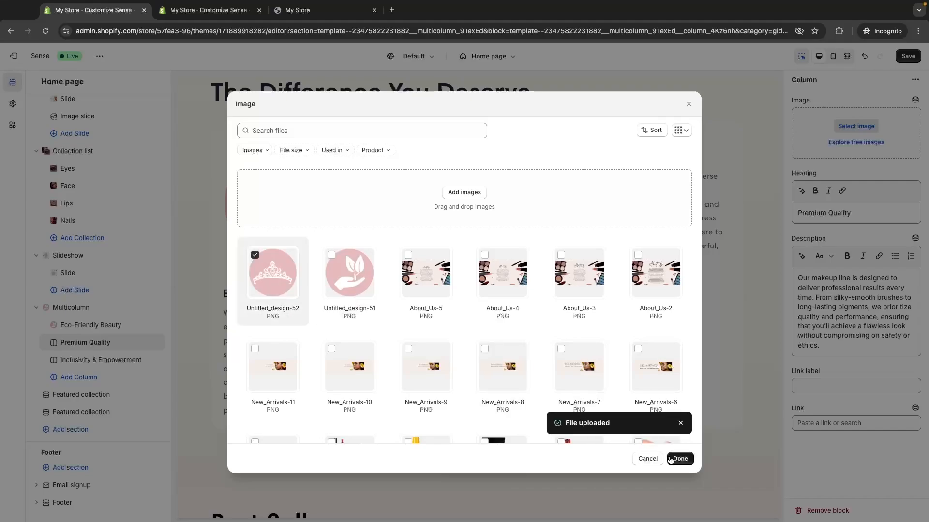
pyautogui.click(678, 458)
# Upload the joined-hands icon, Untitled design-53.png, as the image of the Inclusivity & Empowerment column
pyautogui.click(661, 243)
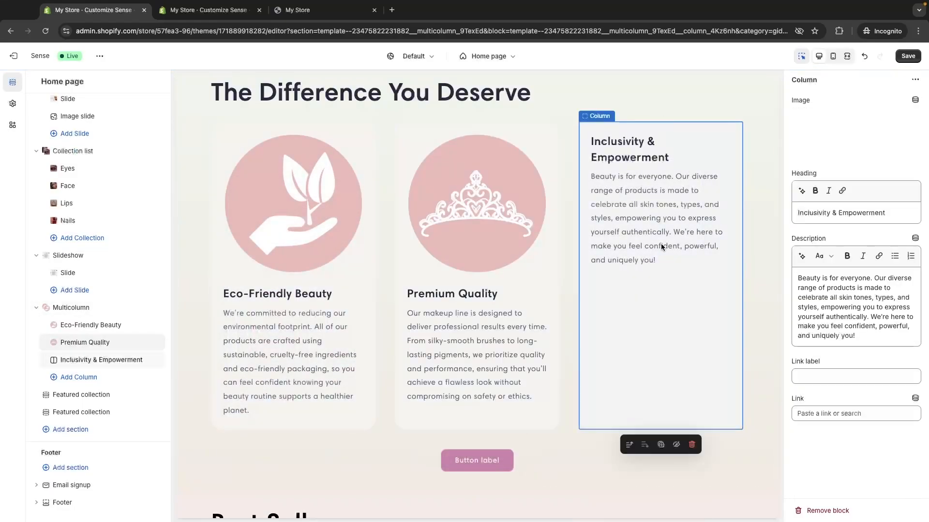
pyautogui.click(856, 127)
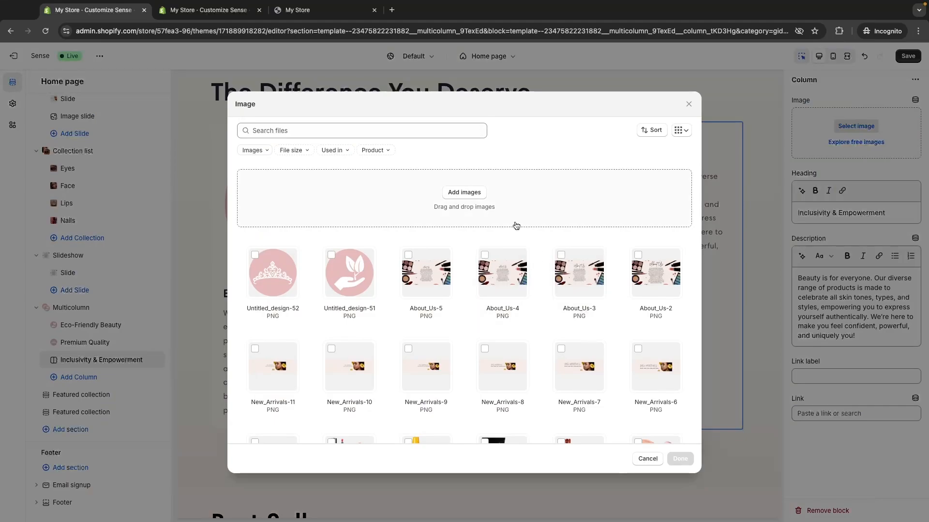
pyautogui.click(464, 192)
pyautogui.scroll(-10, 419, 274)
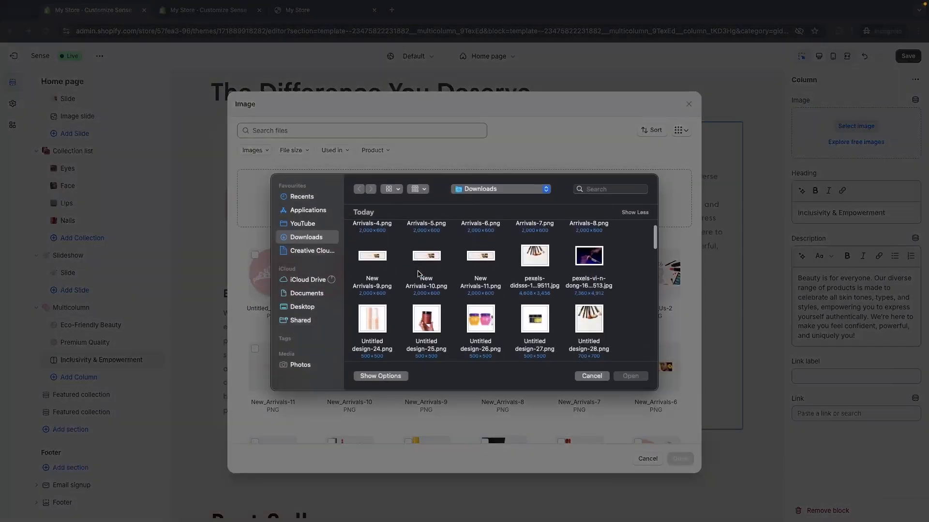
pyautogui.scroll(-10, 419, 274)
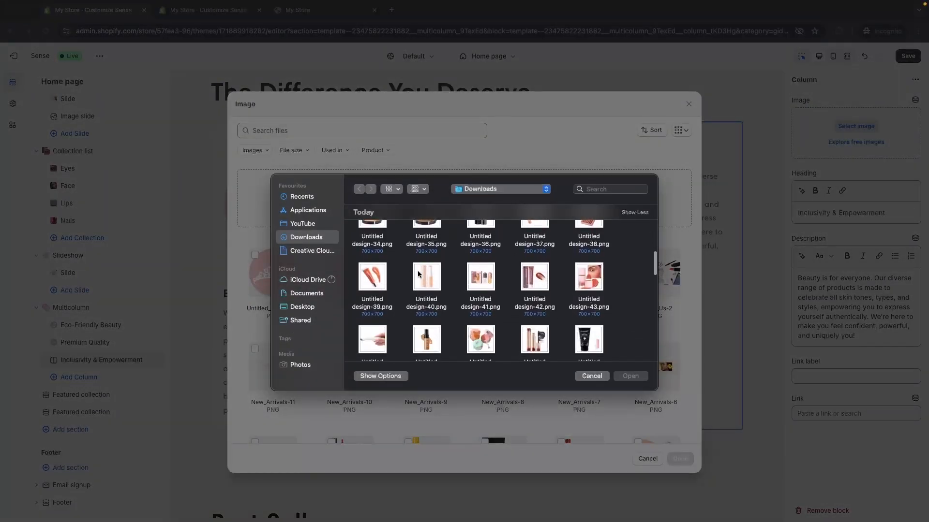
pyautogui.scroll(-2, 419, 273)
pyautogui.doubleClick(584, 285)
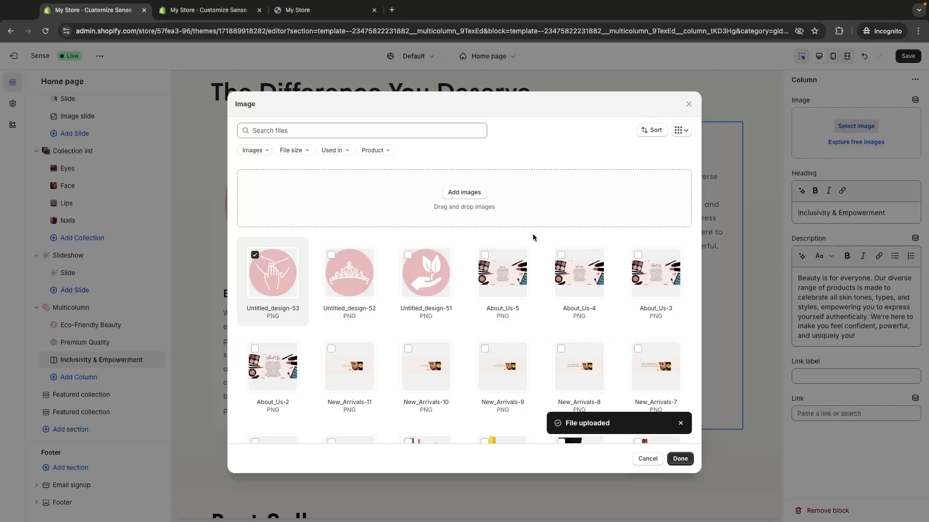
pyautogui.click(680, 458)
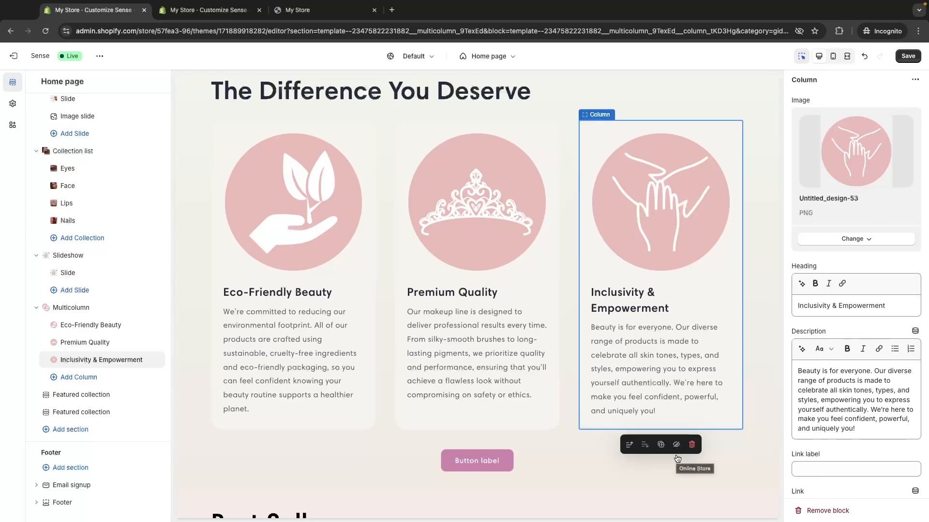
# Clear the button label of the multicolumn section to remove its button
pyautogui.scroll(1, 707, 405)
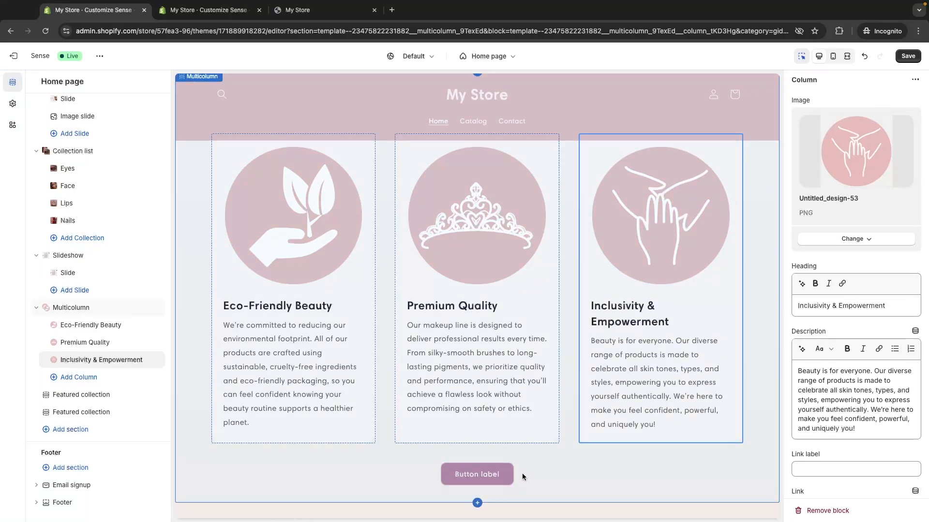
pyautogui.click(539, 477)
pyautogui.moveTo(838, 405); pyautogui.dragTo(767, 410)
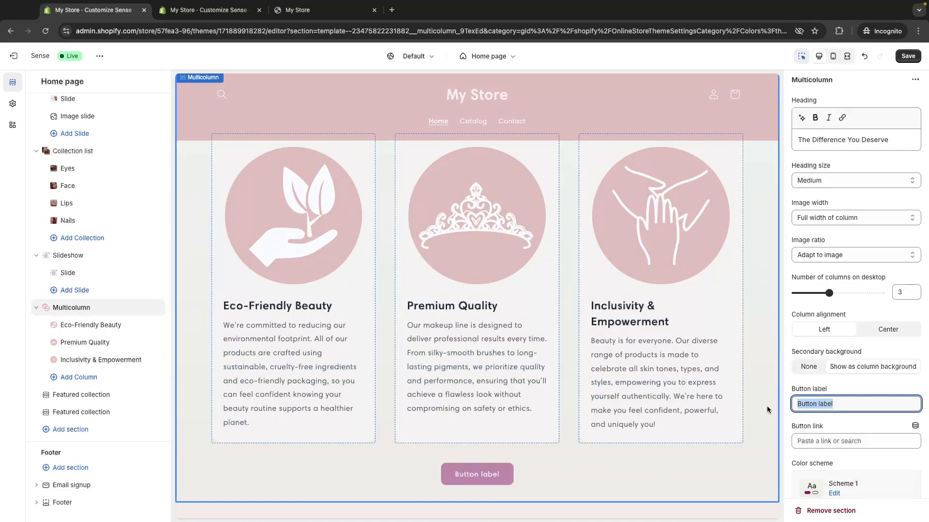
pyautogui.press('BackSpace')
# Set the multicolumn section's color scheme to Scheme 6
pyautogui.scroll(3, 705, 371)
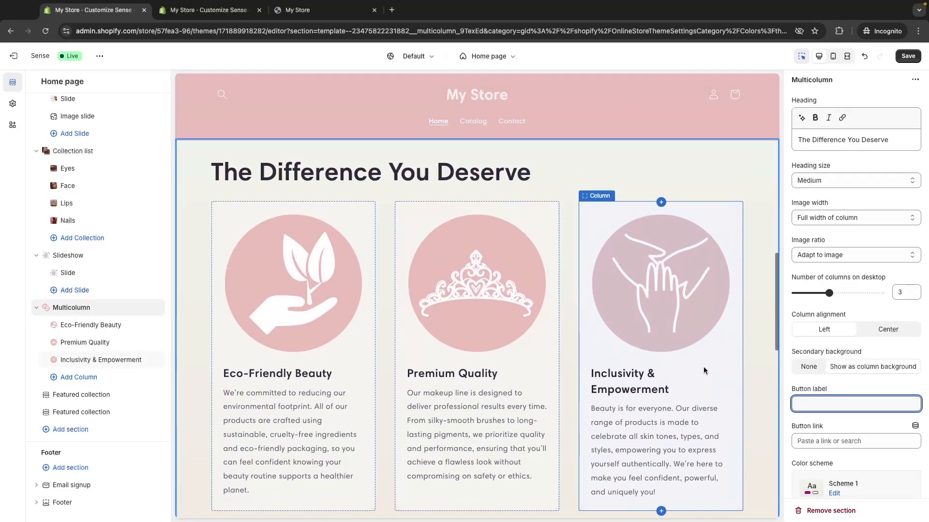
pyautogui.scroll(-2, 847, 365)
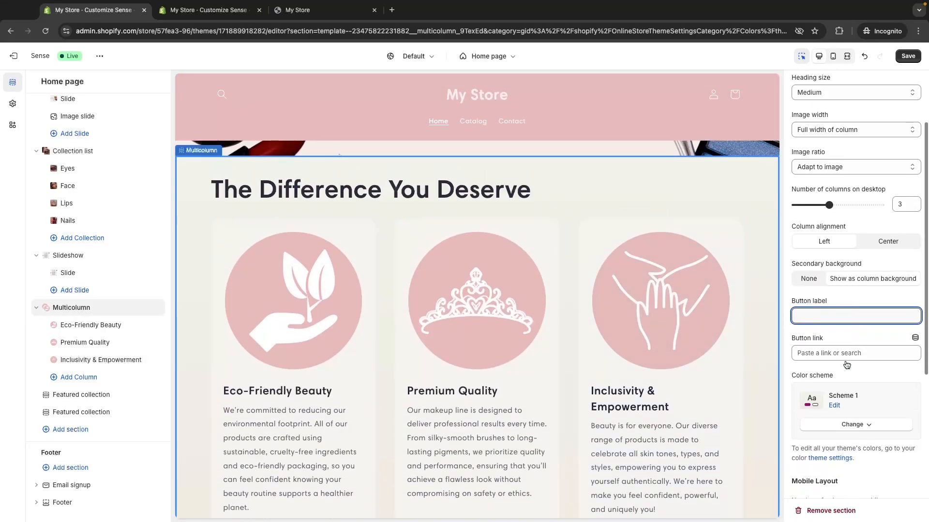
pyautogui.click(848, 424)
pyautogui.click(851, 375)
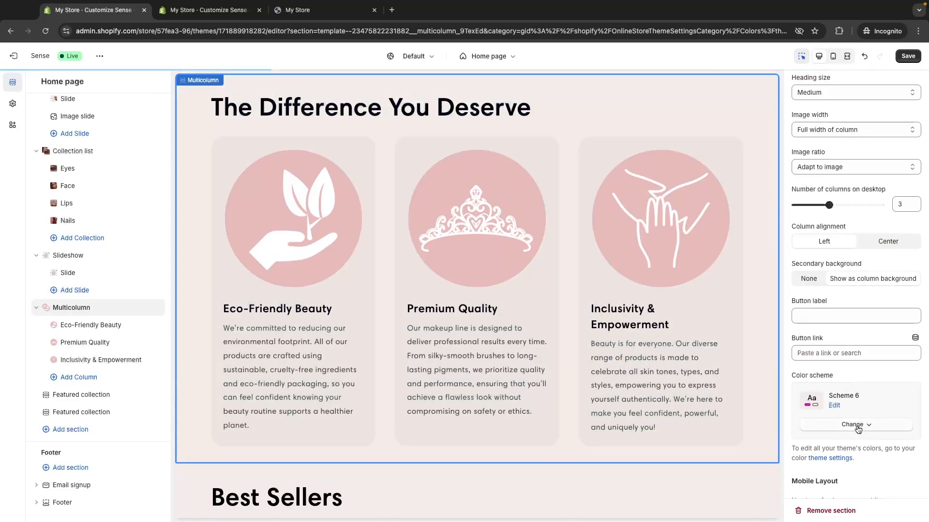
# Select the store header and open the theme's logo settings
pyautogui.scroll(10, 674, 318)
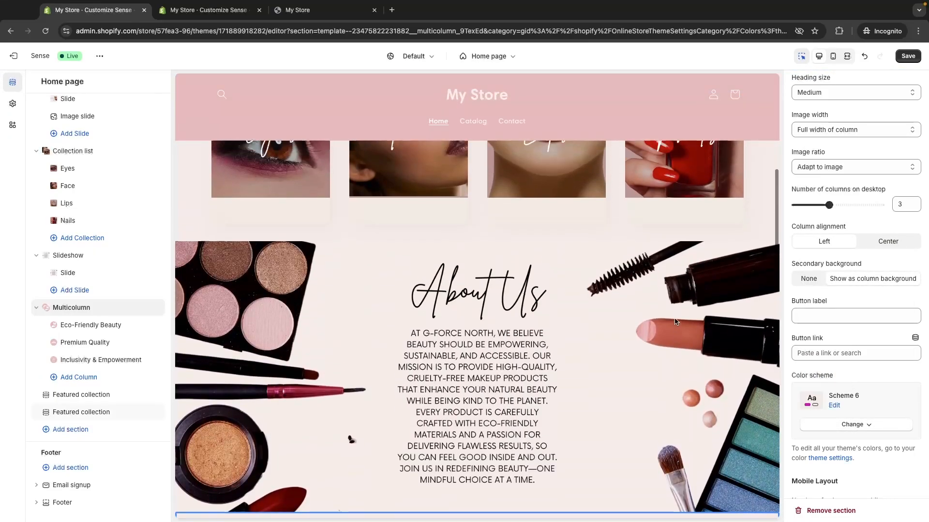
pyautogui.scroll(3, 674, 320)
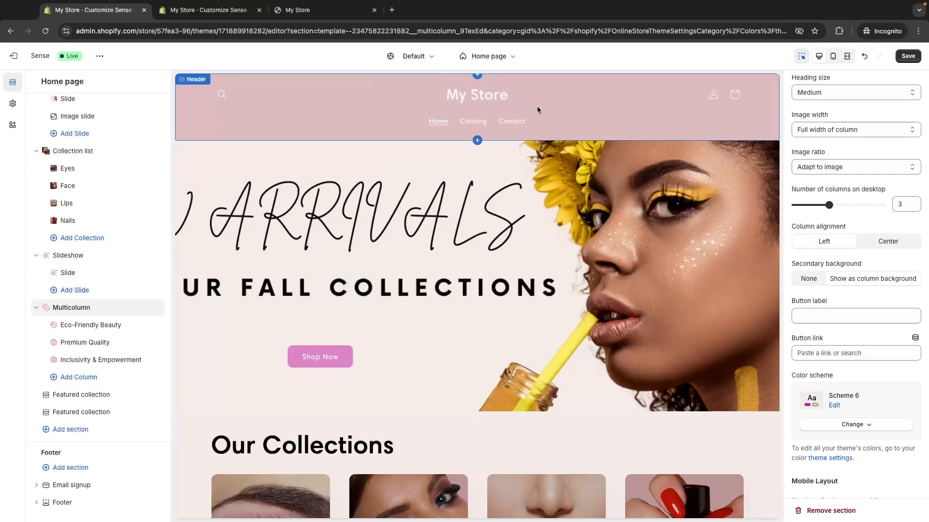
pyautogui.click(558, 107)
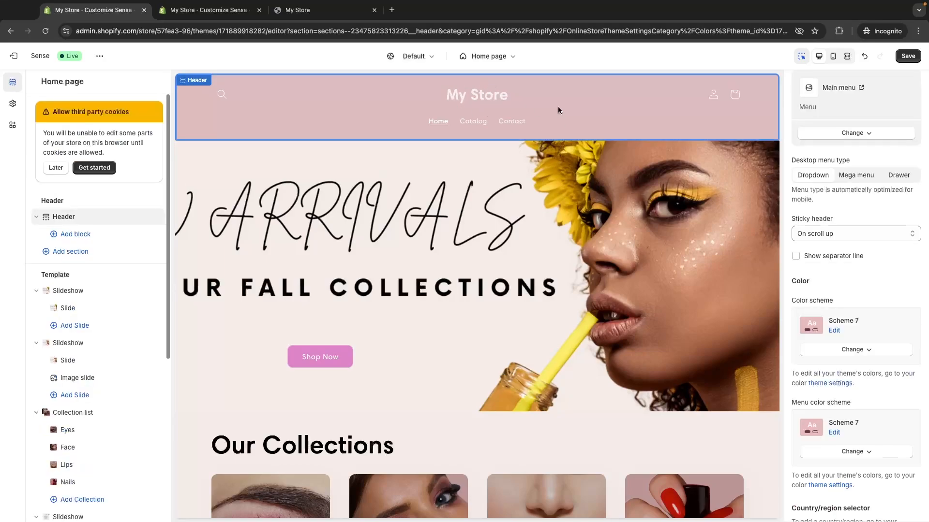
pyautogui.scroll(3, 827, 218)
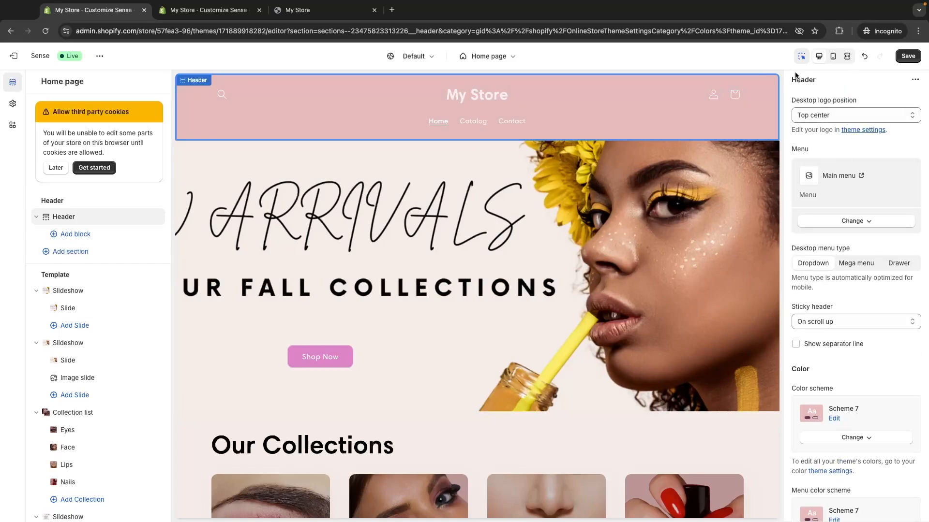
pyautogui.click(834, 79)
pyautogui.moveTo(819, 131); pyautogui.dragTo(890, 130)
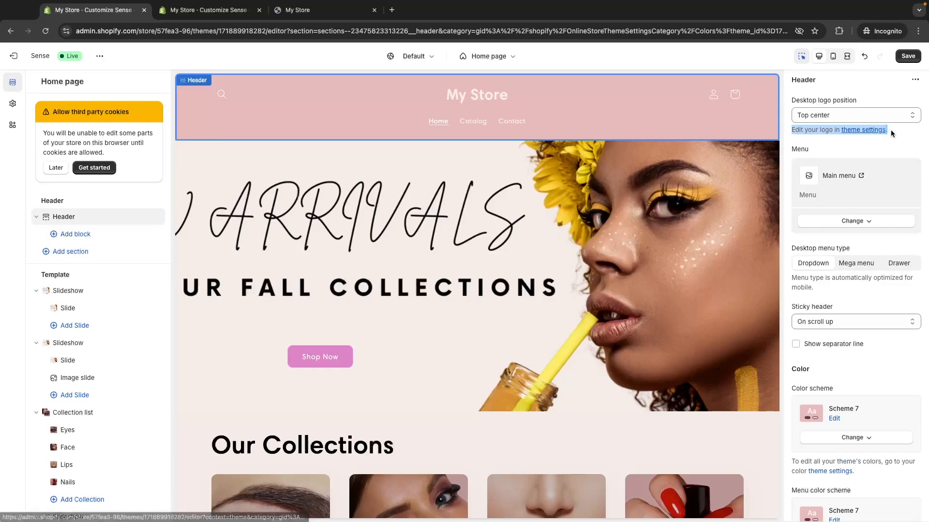
pyautogui.click(886, 140)
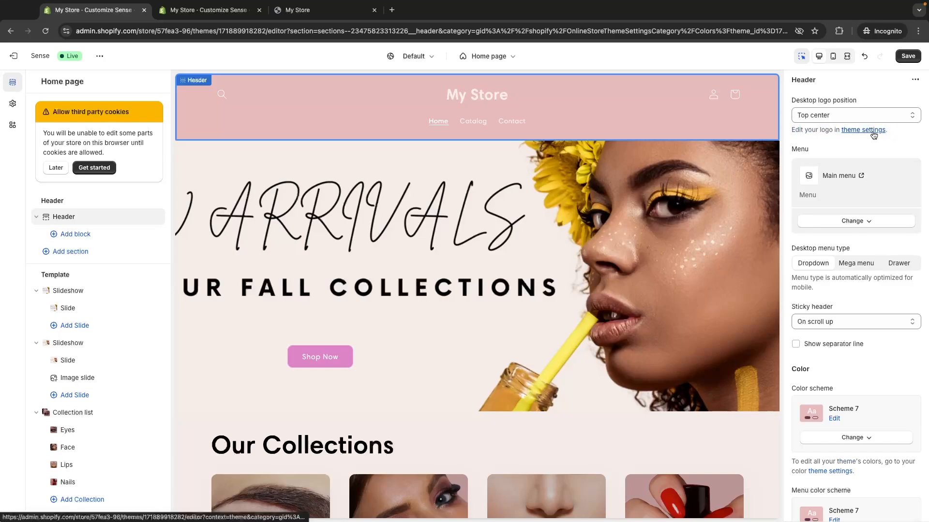
pyautogui.click(874, 130)
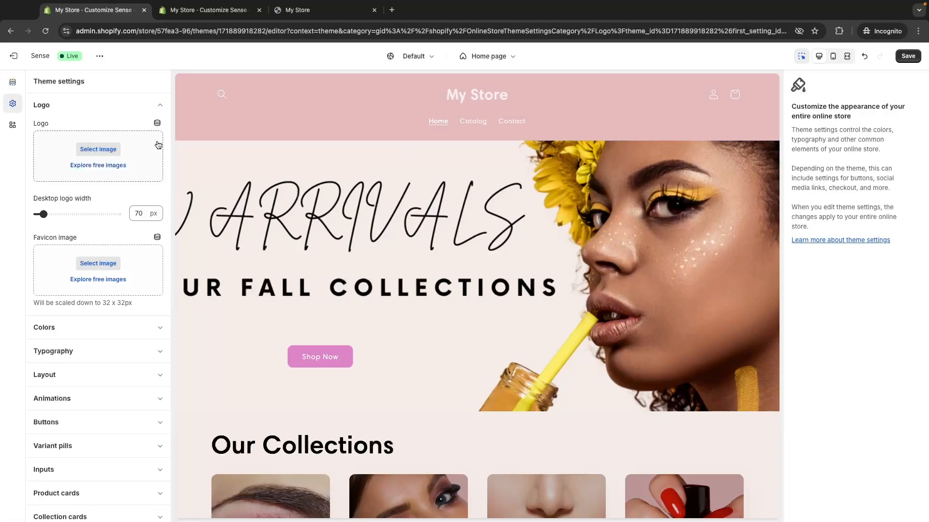
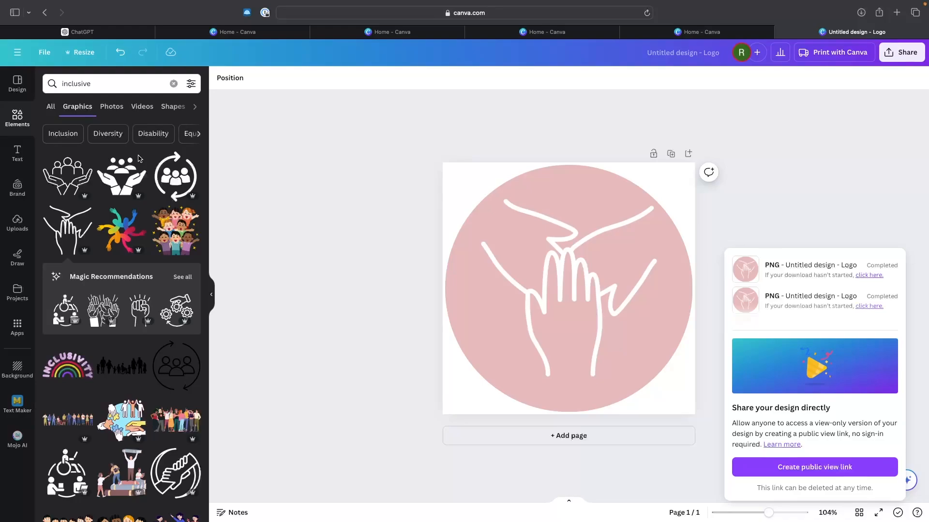
# Switch to the Canva design and delete the pink circle and joined-hands drawing, leaving a blank page
pyautogui.moveTo(638, 373); pyautogui.dragTo(690, 400)
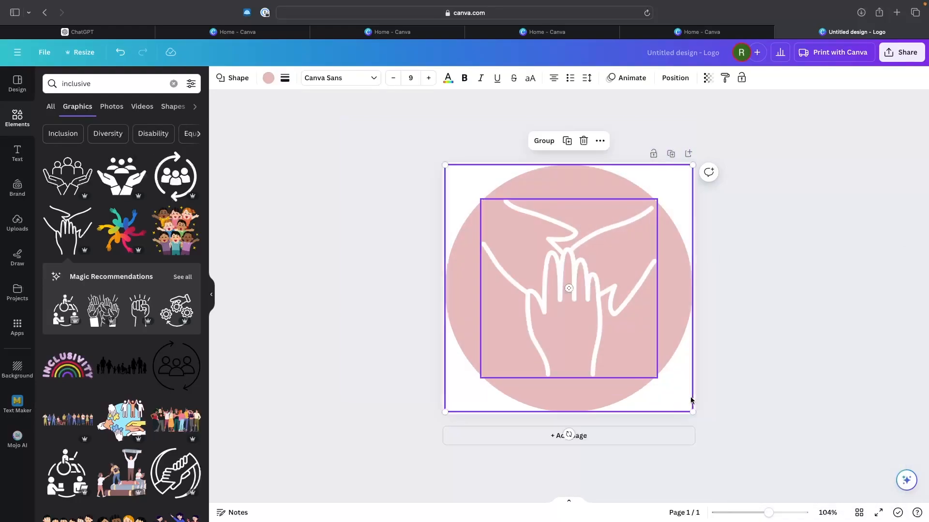
pyautogui.press('Delete')
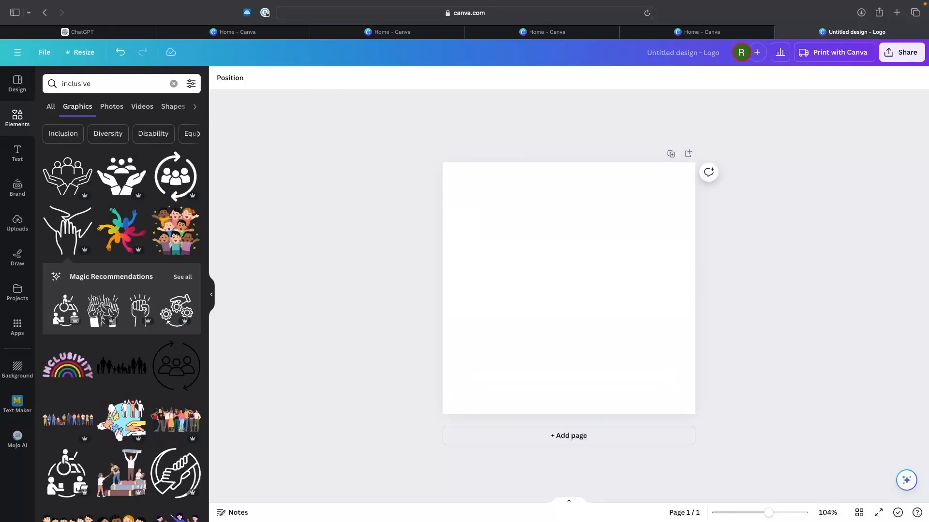
# Search the logo templates for "makeup" and apply the Makeup Studio Red Cosmetics Strokes Logo template to the blank page
pyautogui.click(20, 98)
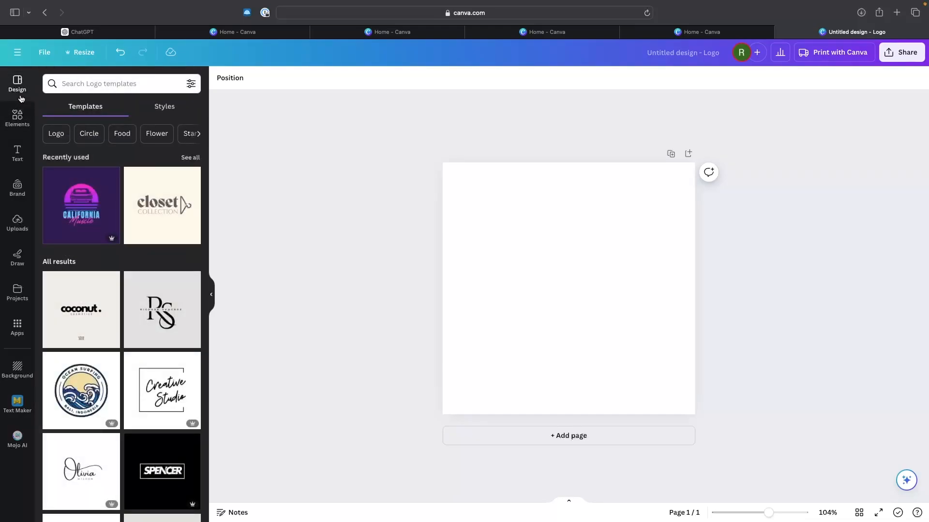
pyautogui.click(111, 84)
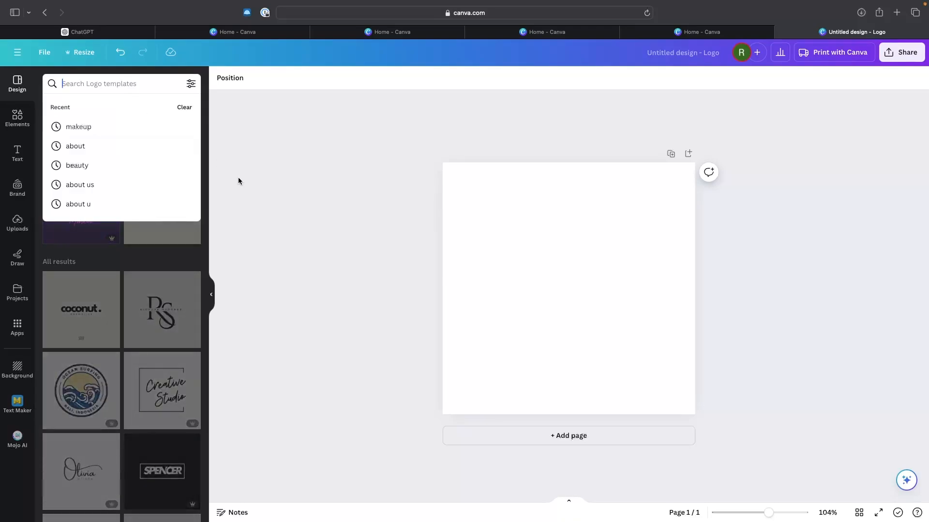
pyautogui.write('makeup')
pyautogui.press('Return')
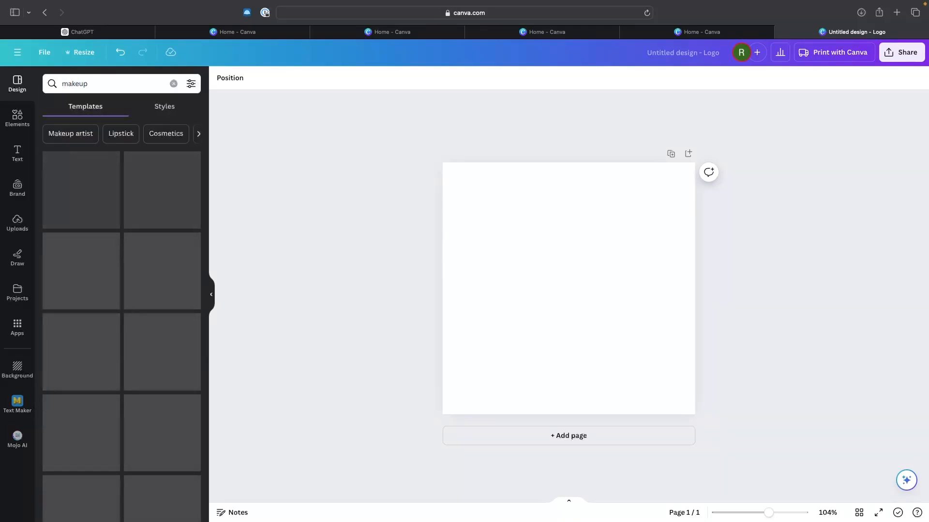
pyautogui.scroll(-5, 161, 274)
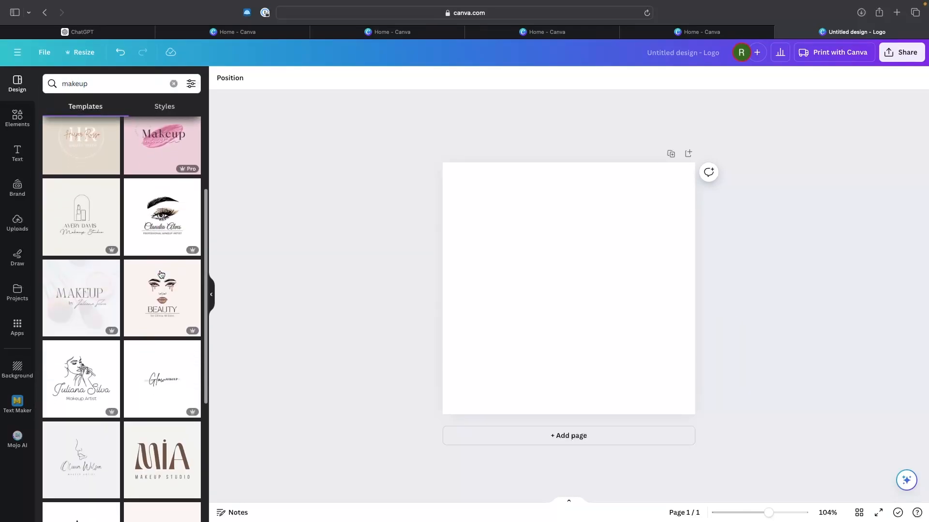
pyautogui.scroll(5, 161, 274)
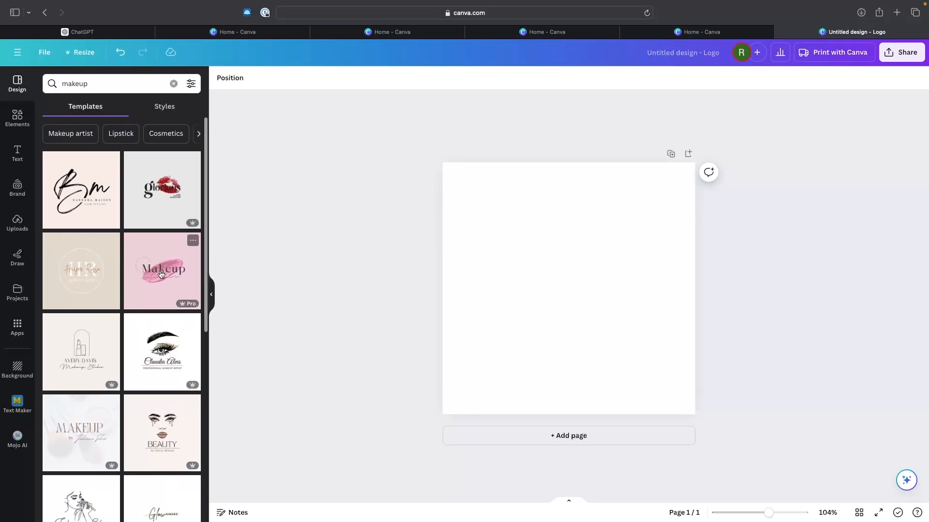
pyautogui.scroll(-10, 147, 295)
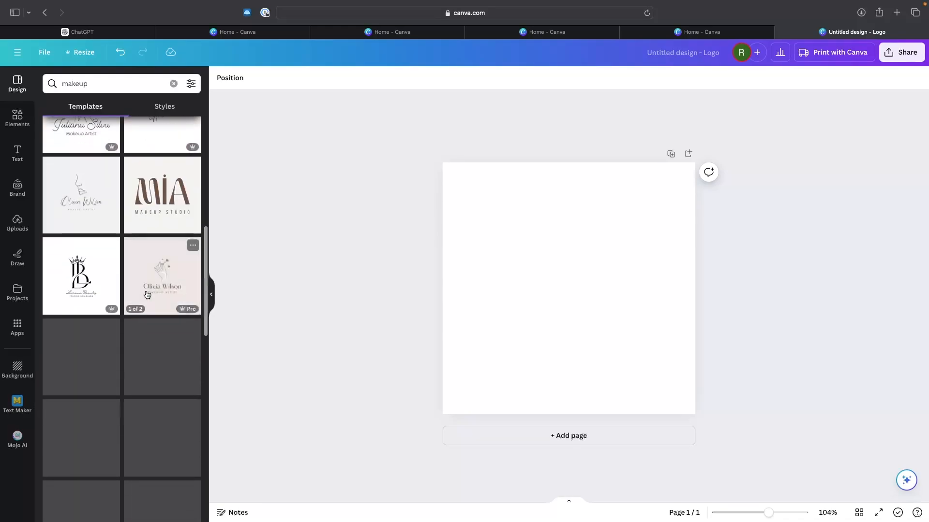
pyautogui.scroll(-3, 151, 300)
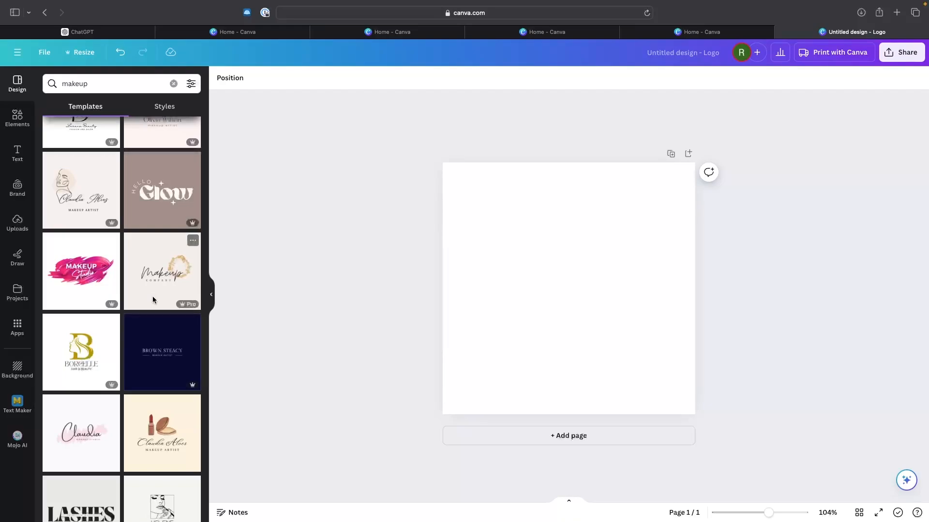
pyautogui.scroll(-2, 153, 300)
pyautogui.scroll(-3, 153, 300)
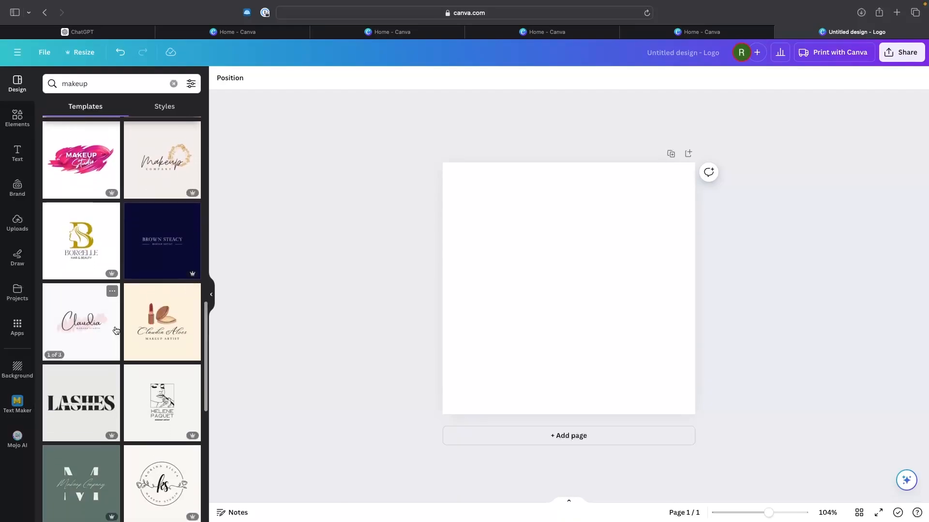
pyautogui.click(89, 160)
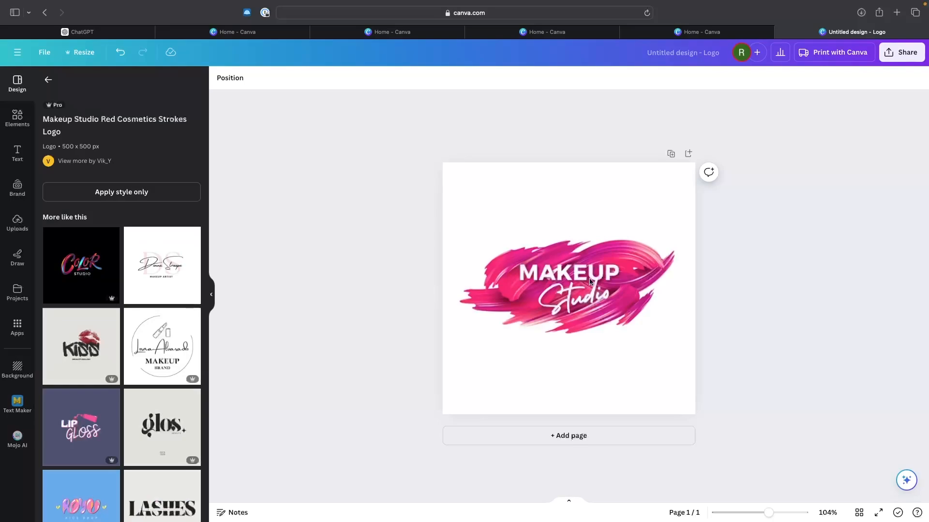
# Replace the word MAKEUP in the logo with "G-FORCE"
pyautogui.click(590, 282)
pyautogui.doubleClick(561, 265)
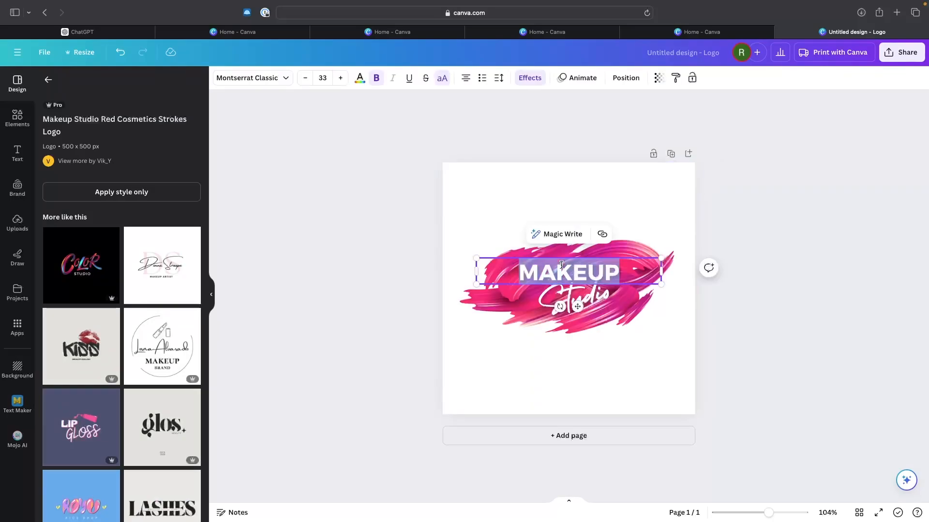
pyautogui.write('G-FOF')
pyautogui.press('BackSpace')
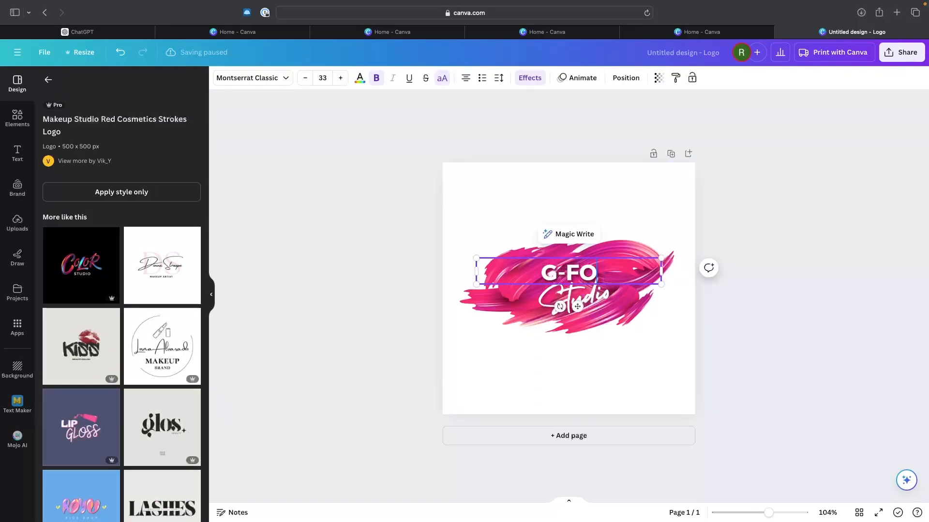
pyautogui.write('RCE')
pyautogui.click(675, 344)
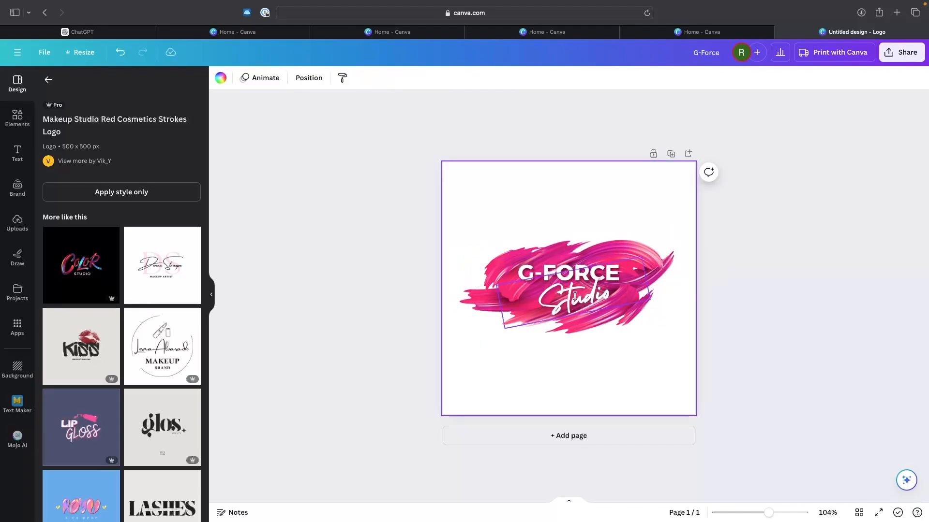
# Replace the script word Studio beneath the brand name with "North"
pyautogui.doubleClick(575, 296)
pyautogui.write('North')
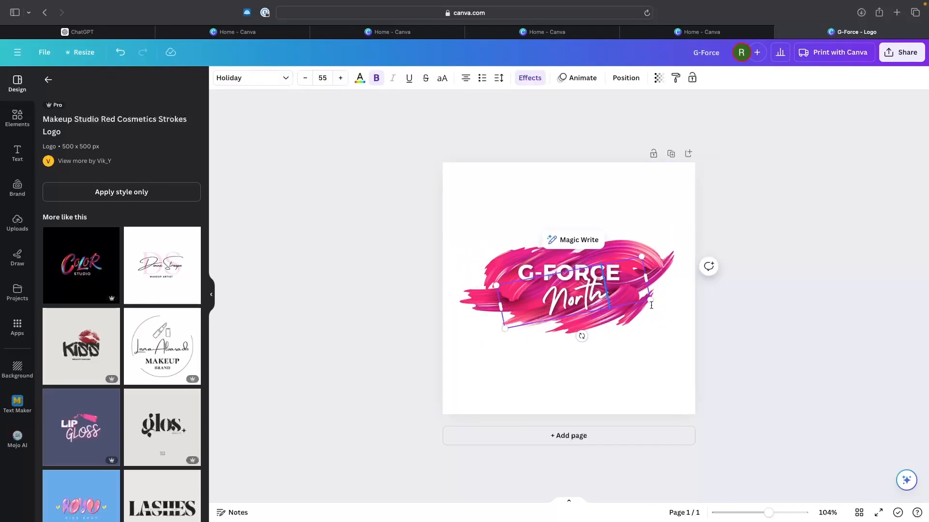
pyautogui.click(826, 367)
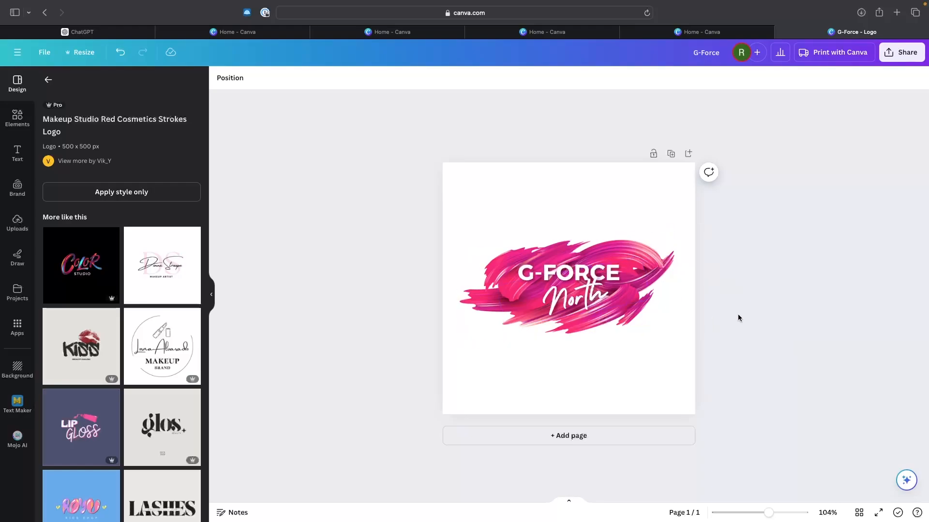
# Download the logo design as a PNG with a transparent background
pyautogui.click(905, 54)
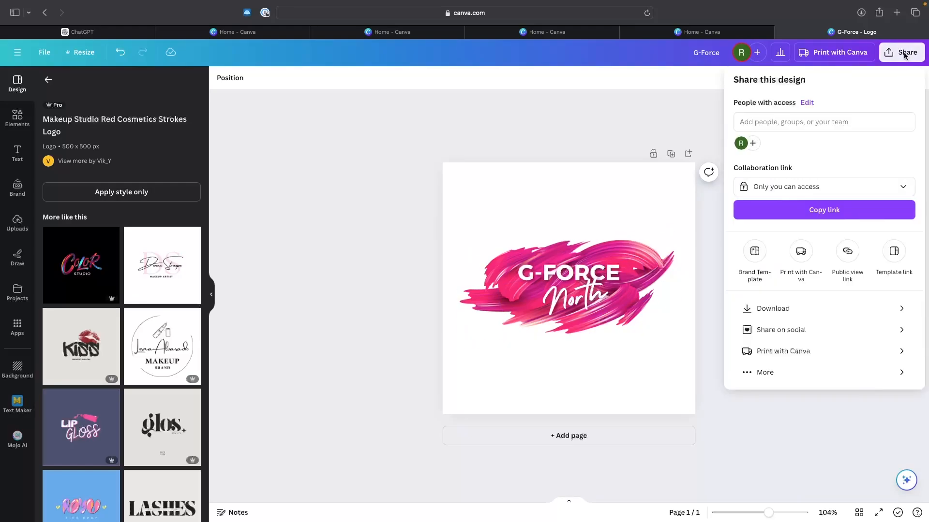
pyautogui.click(773, 308)
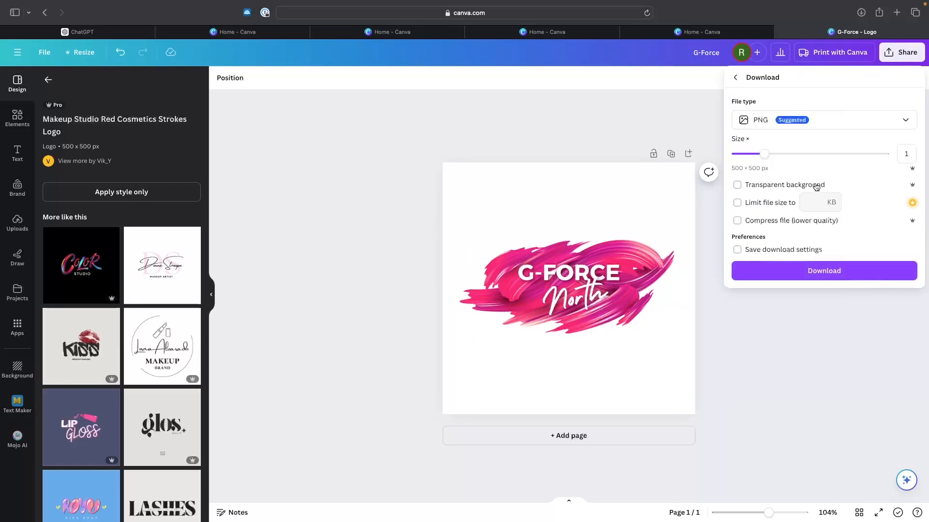
pyautogui.click(782, 187)
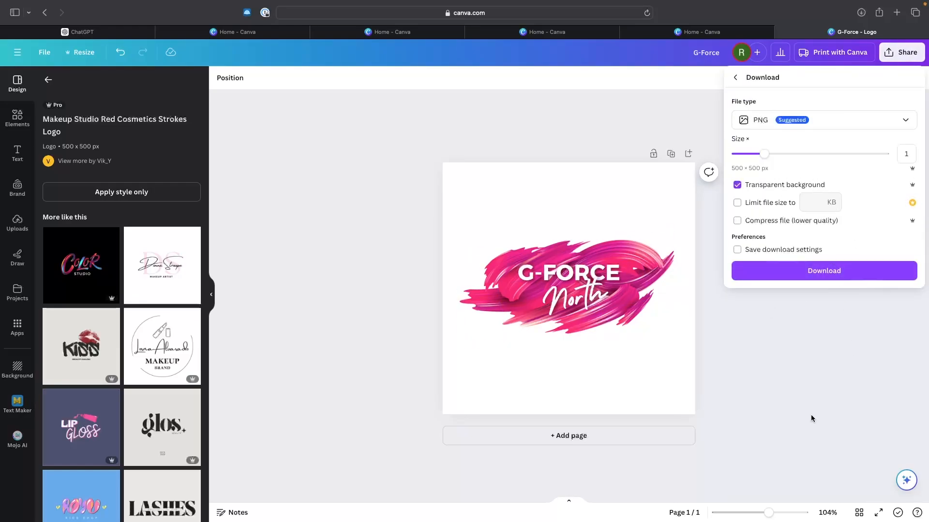
pyautogui.click(794, 278)
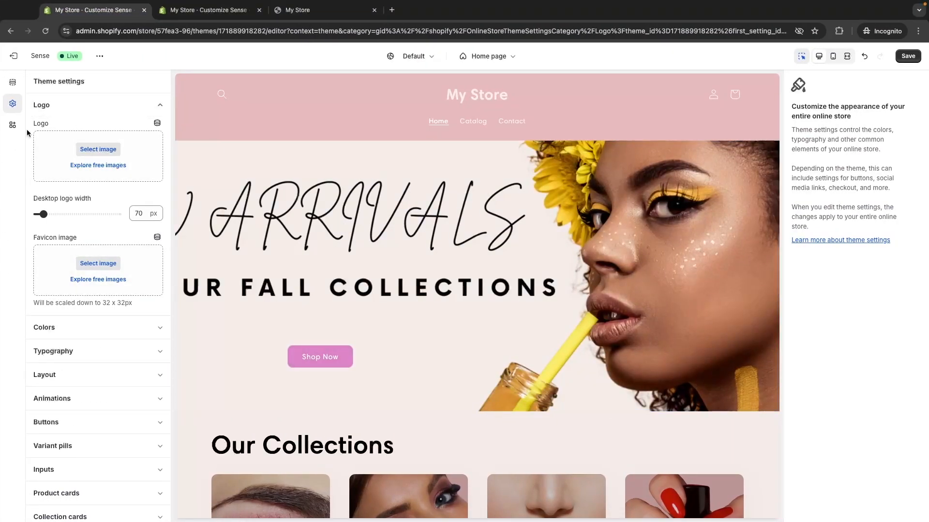
# Switch to the Shopify theme editor, upload G-Force.png from Downloads and apply it as the store logo
pyautogui.click(96, 151)
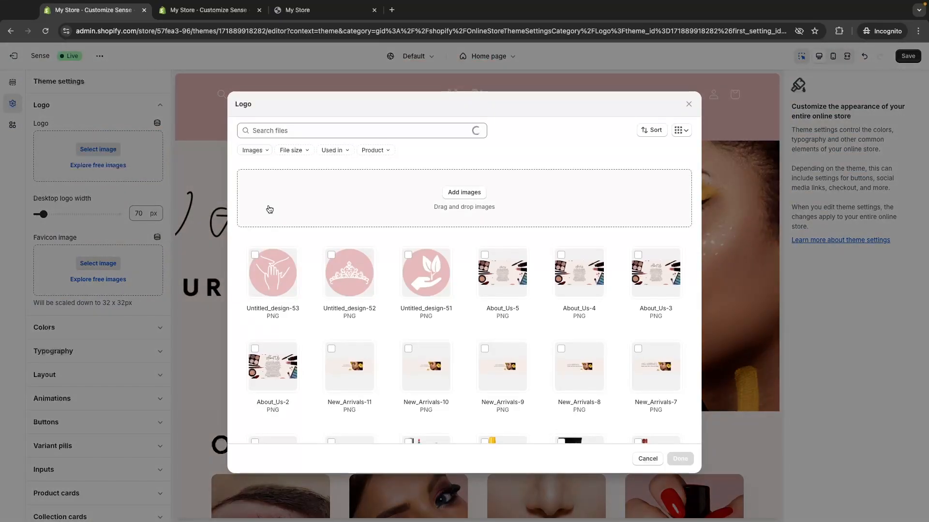
pyautogui.click(465, 194)
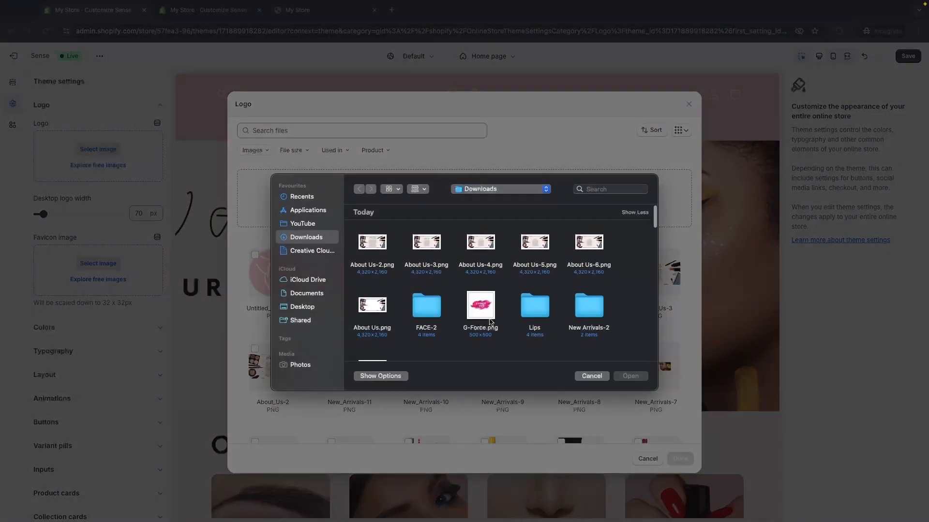
pyautogui.click(480, 313)
pyautogui.doubleClick(481, 314)
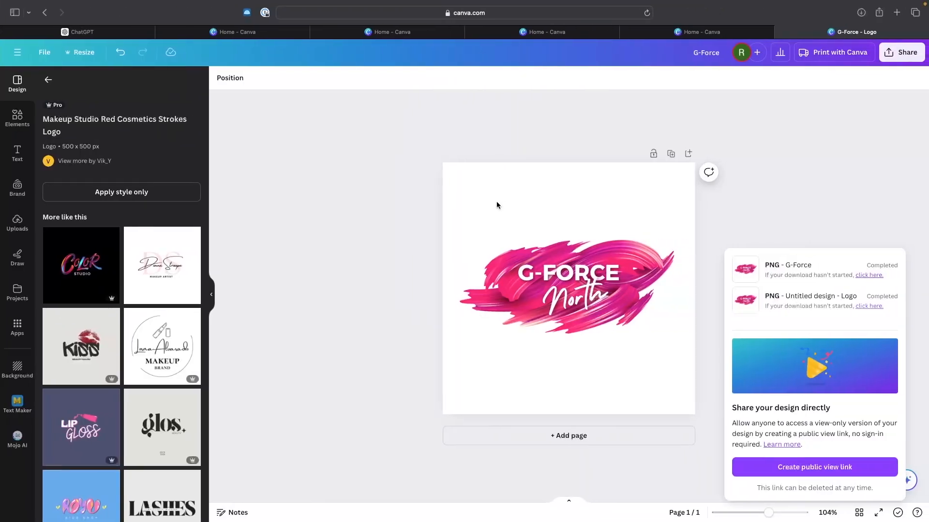
pyautogui.moveTo(497, 202); pyautogui.dragTo(623, 321)
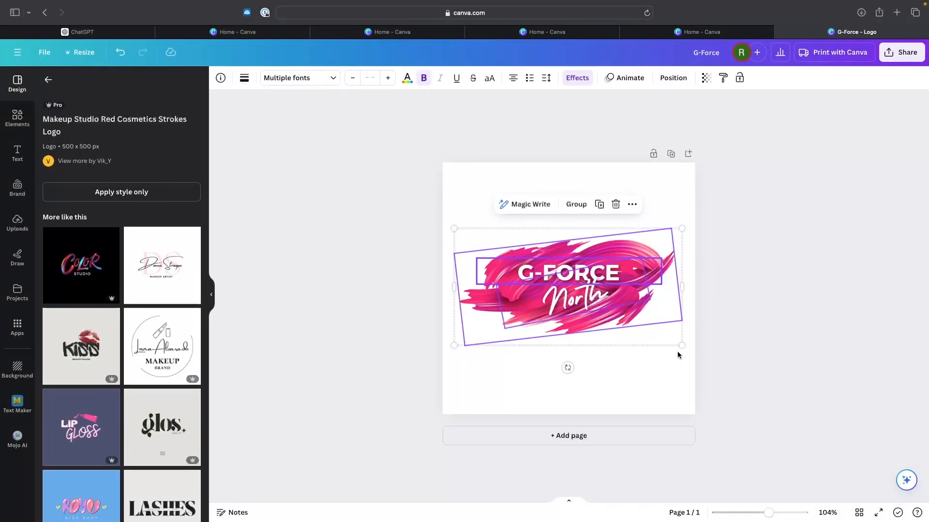
pyautogui.click(741, 318)
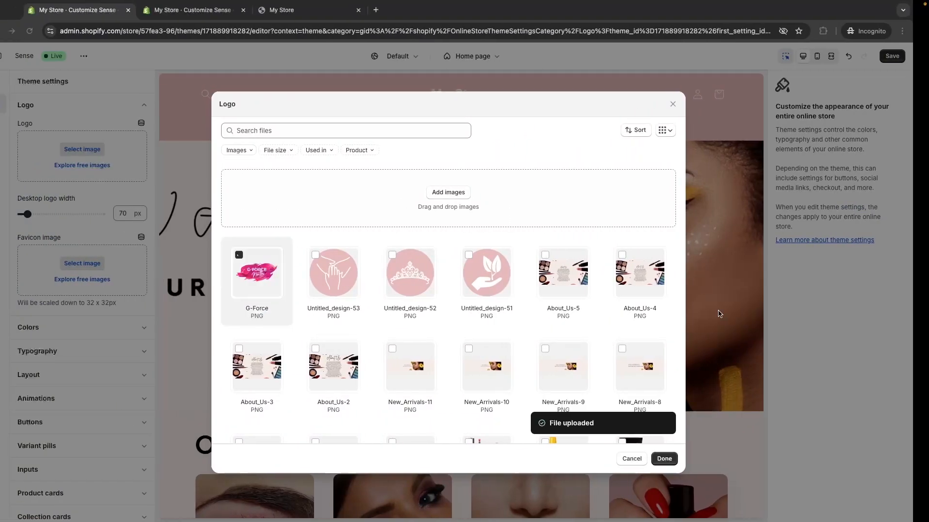
pyautogui.click(680, 456)
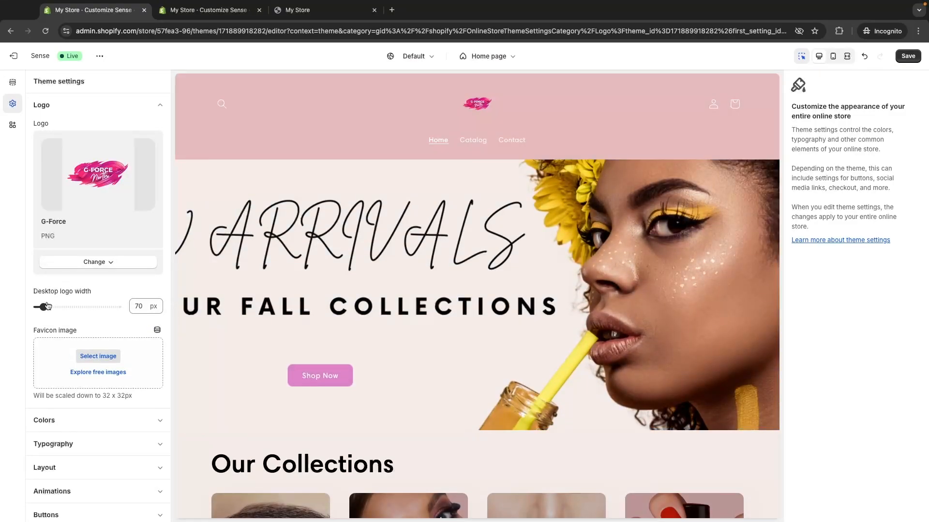
# Try a desktop logo width of 180 px and reduce the width again
pyautogui.moveTo(43, 306); pyautogui.dragTo(79, 307)
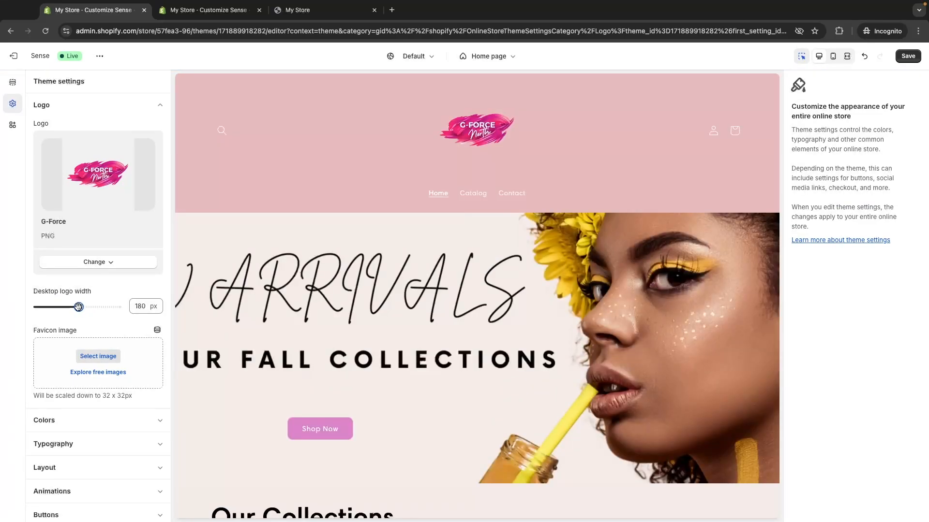
pyautogui.moveTo(78, 306); pyautogui.dragTo(51, 307)
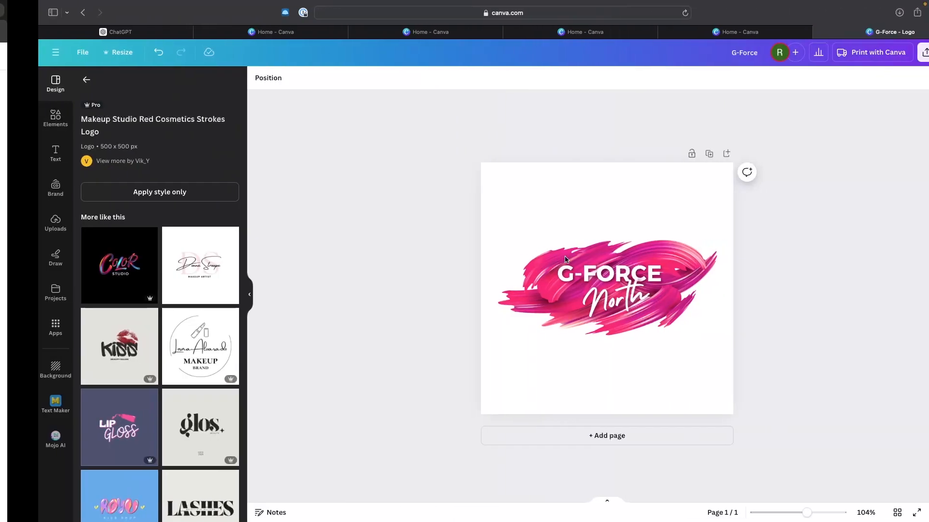
# Switch to the Canva logo design and resize that same design to a custom size of 2000 × 2000 px
pyautogui.moveTo(496, 205); pyautogui.dragTo(604, 300)
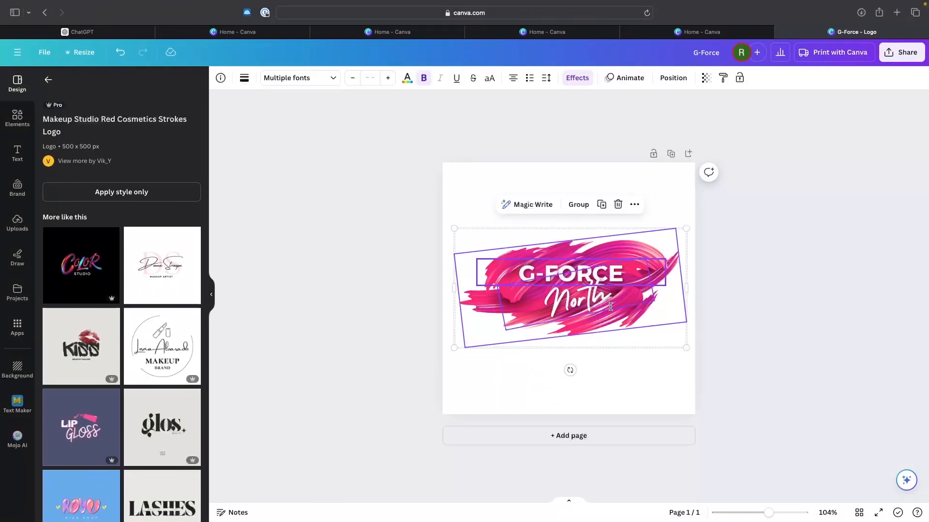
pyautogui.click(555, 215)
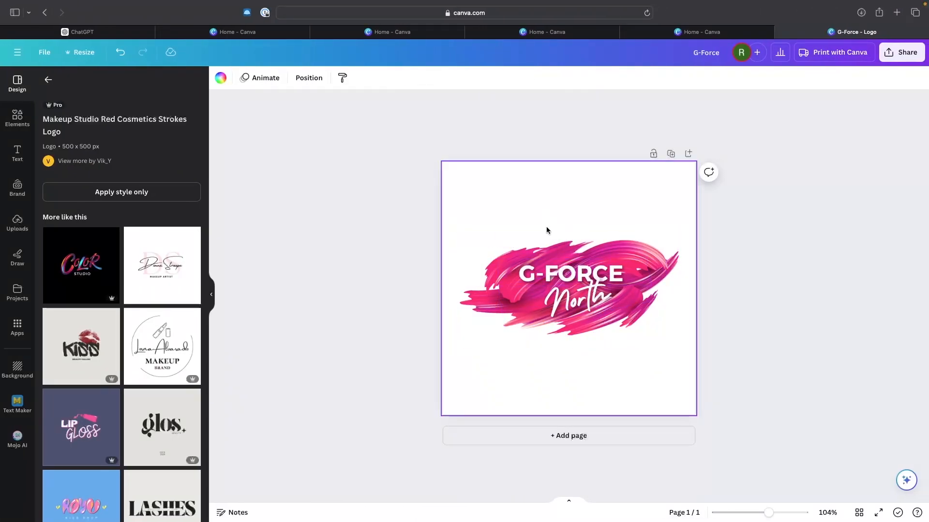
pyautogui.click(78, 54)
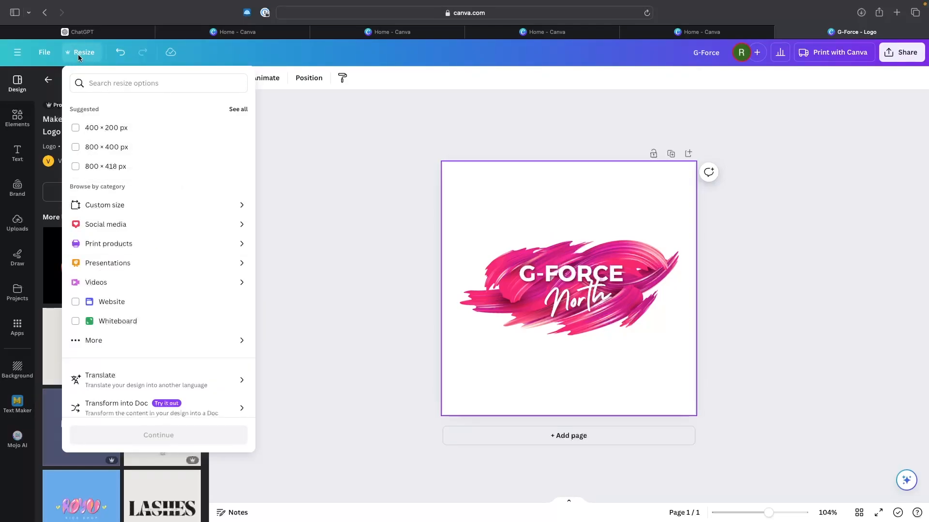
pyautogui.click(121, 205)
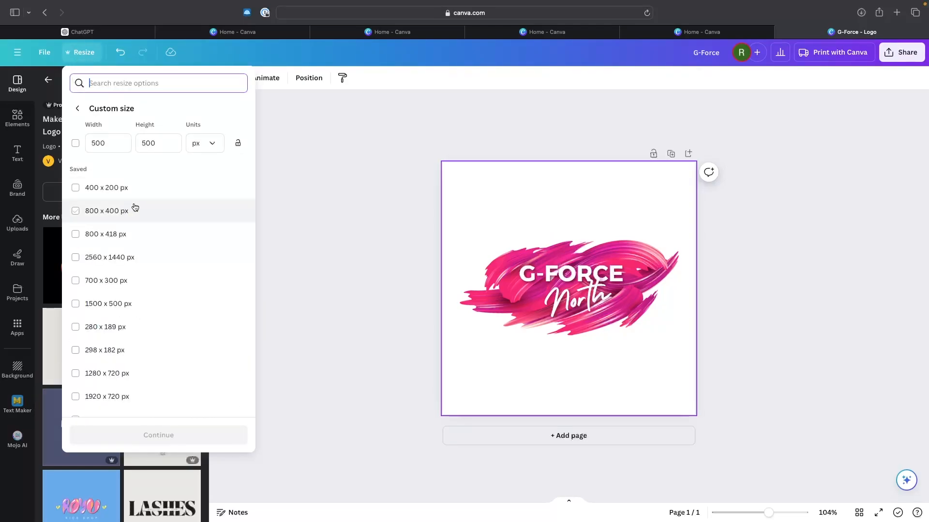
pyautogui.write('20')
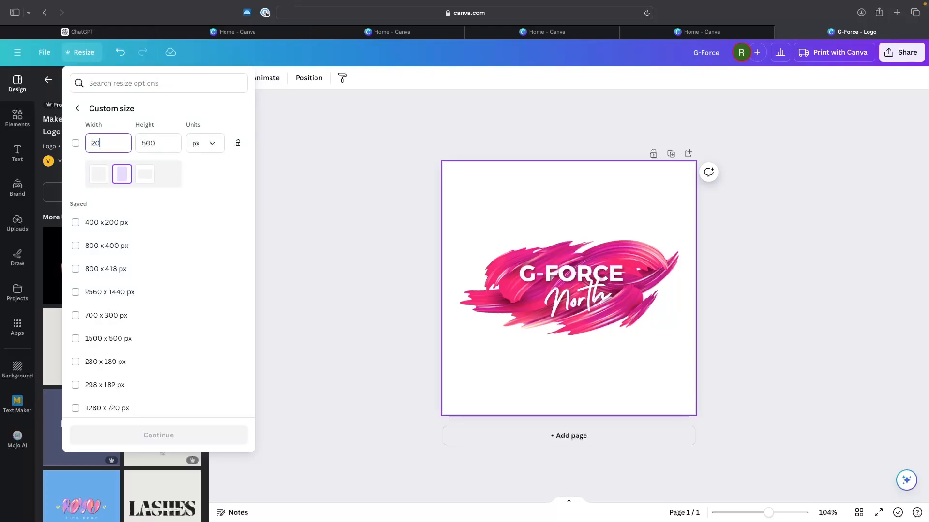
pyautogui.write('00')
pyautogui.press('Tab')
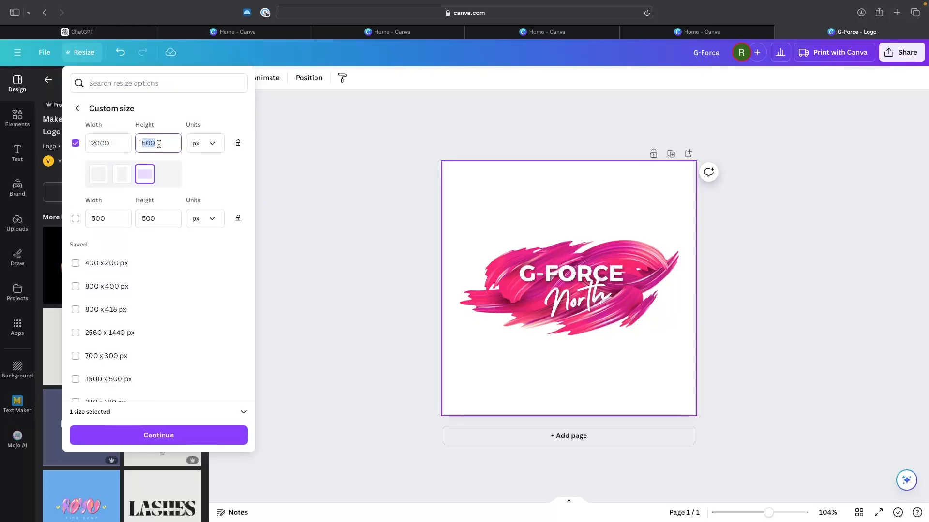
pyautogui.write('2000')
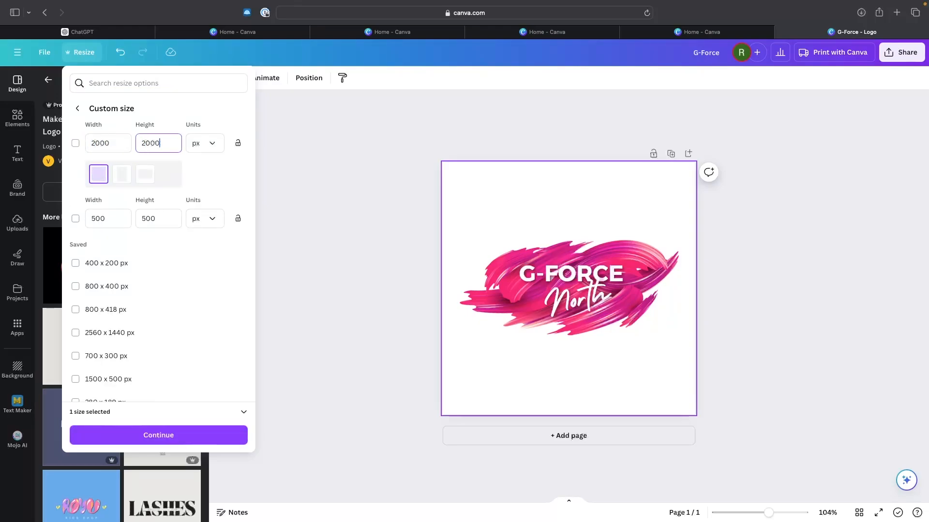
pyautogui.click(187, 435)
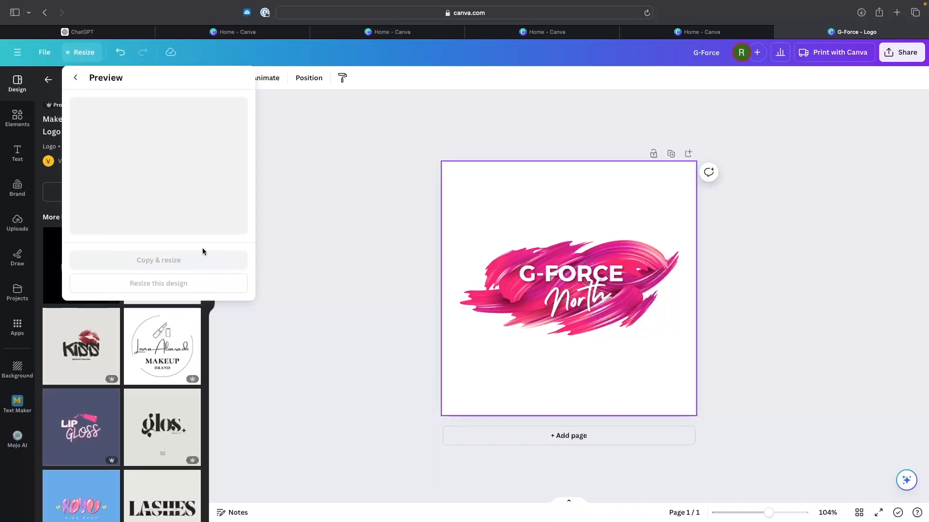
pyautogui.click(176, 283)
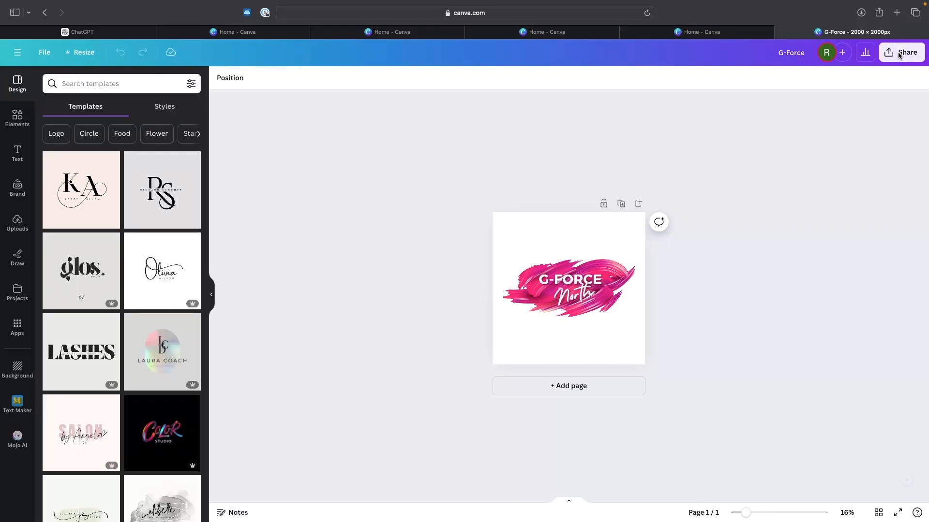
# Download the 2000 × 2000 px logo design as a PNG with a transparent background
pyautogui.click(899, 54)
pyautogui.click(753, 309)
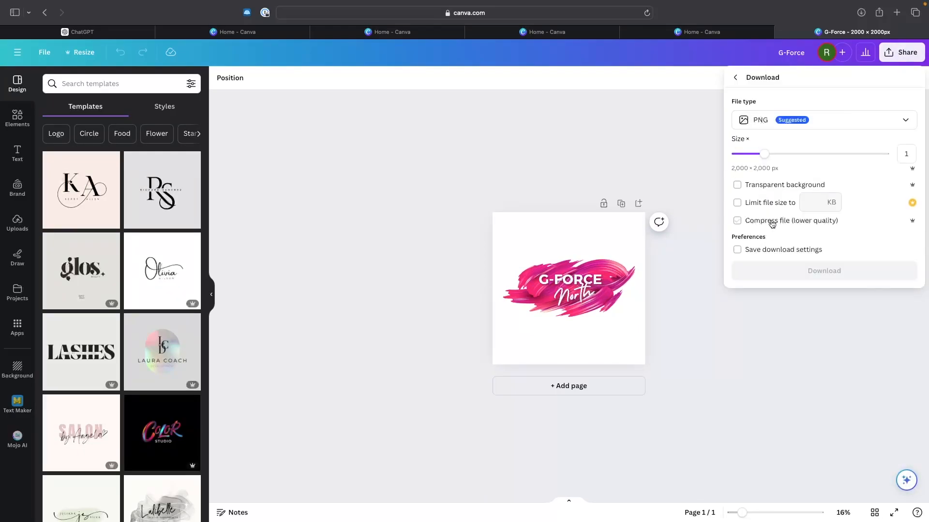
pyautogui.click(788, 269)
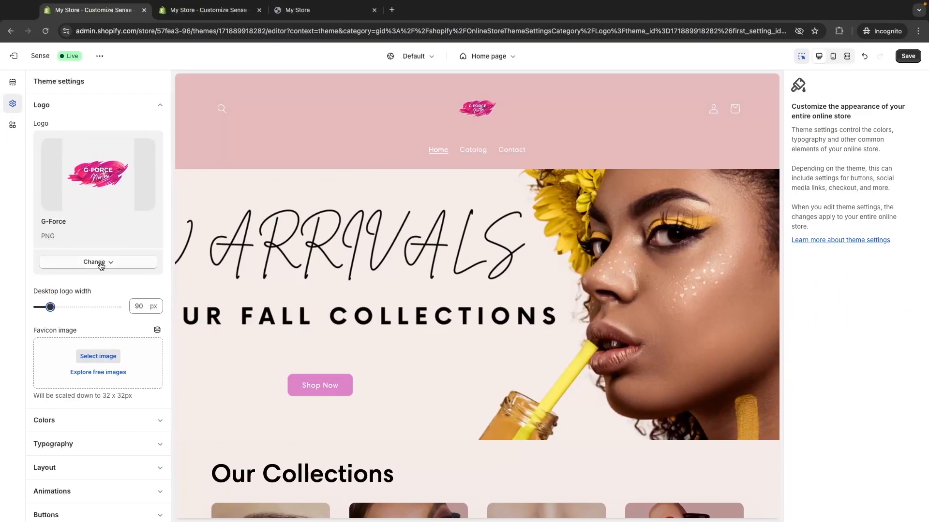
# Switch to the Shopify theme editor, replace the store logo with G-Force-2.png from Downloads and set the desktop logo width to 140 px
pyautogui.click(11, 263)
pyautogui.click(9, 285)
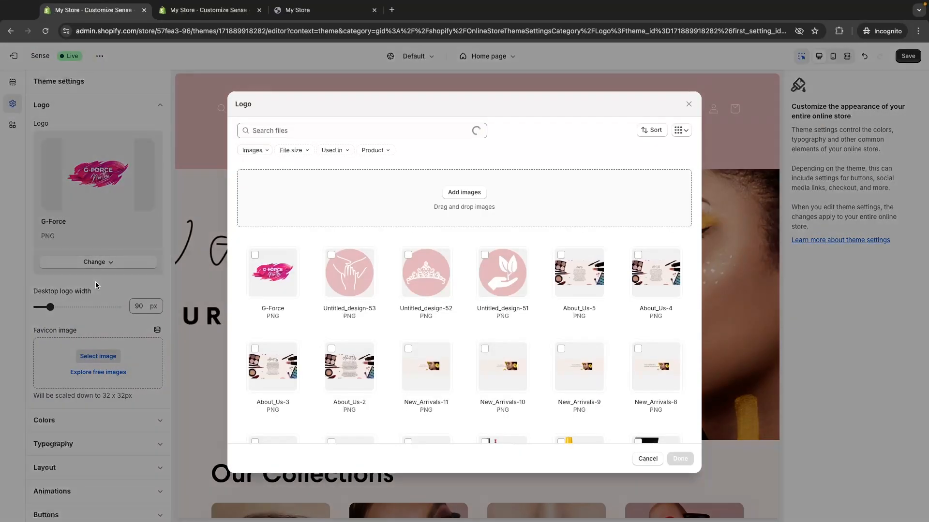
pyautogui.click(447, 193)
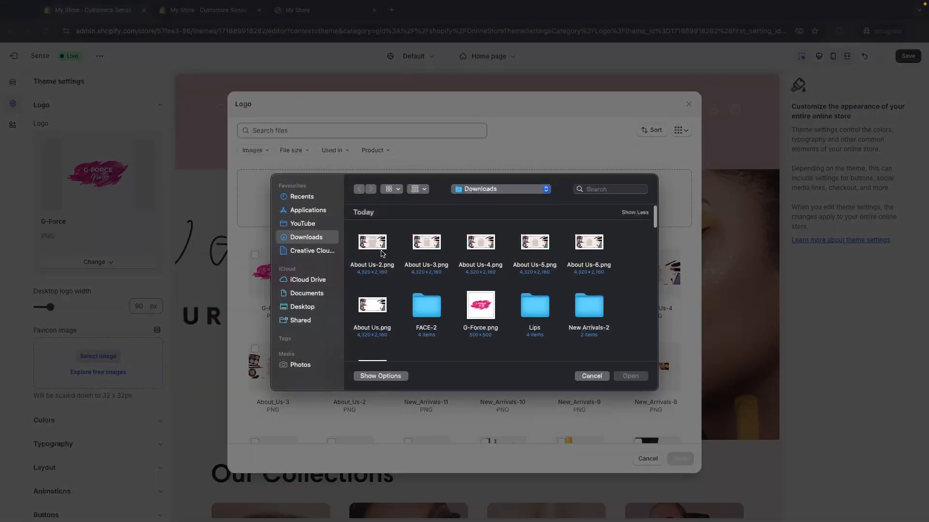
pyautogui.scroll(-2, 421, 281)
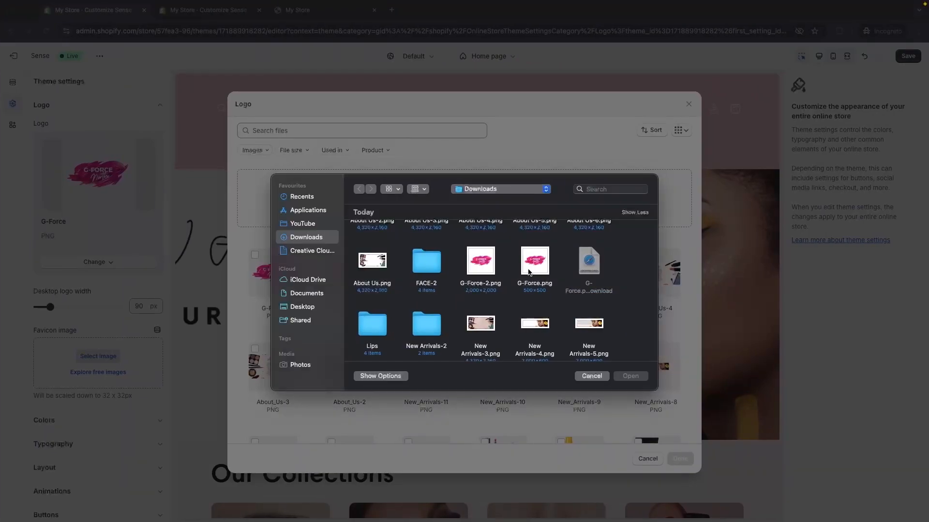
pyautogui.doubleClick(501, 263)
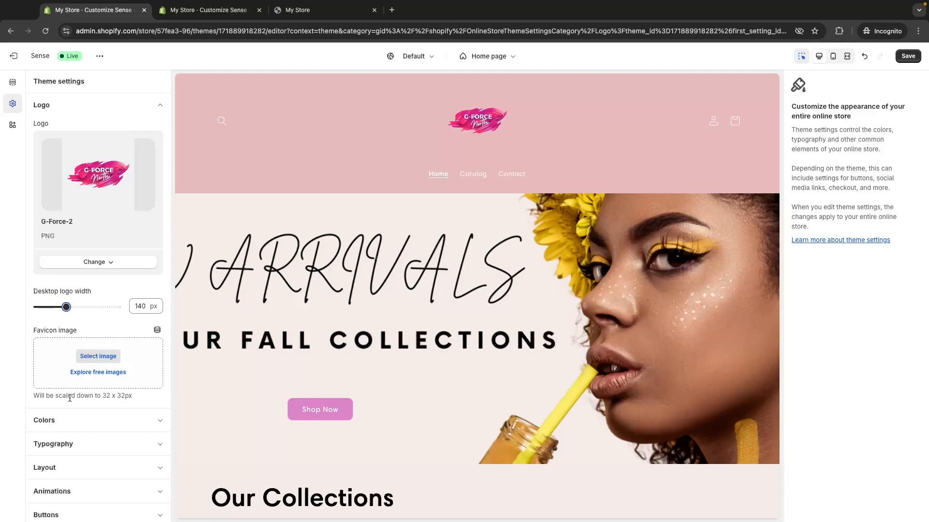
# Use the existing G-Force-2 image as the store's favicon and save the theme
pyautogui.moveTo(31, 331); pyautogui.dragTo(79, 333)
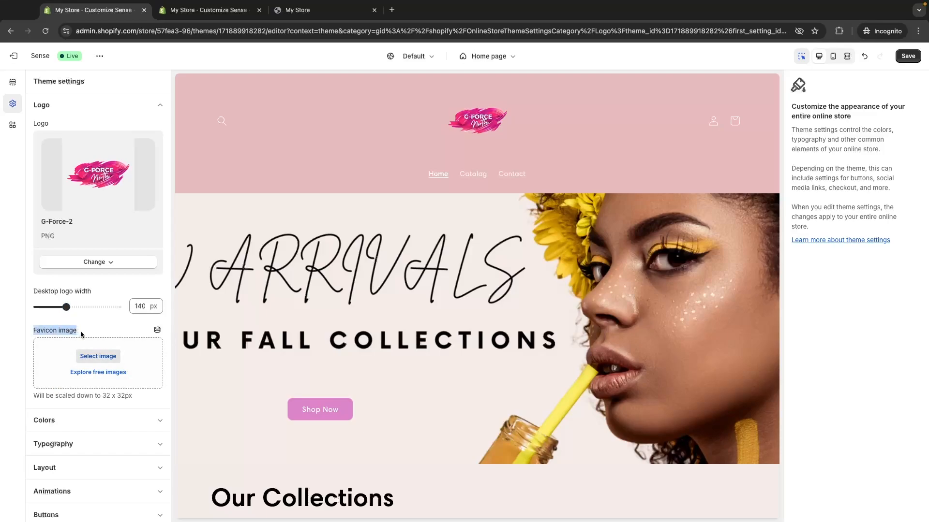
pyautogui.click(89, 334)
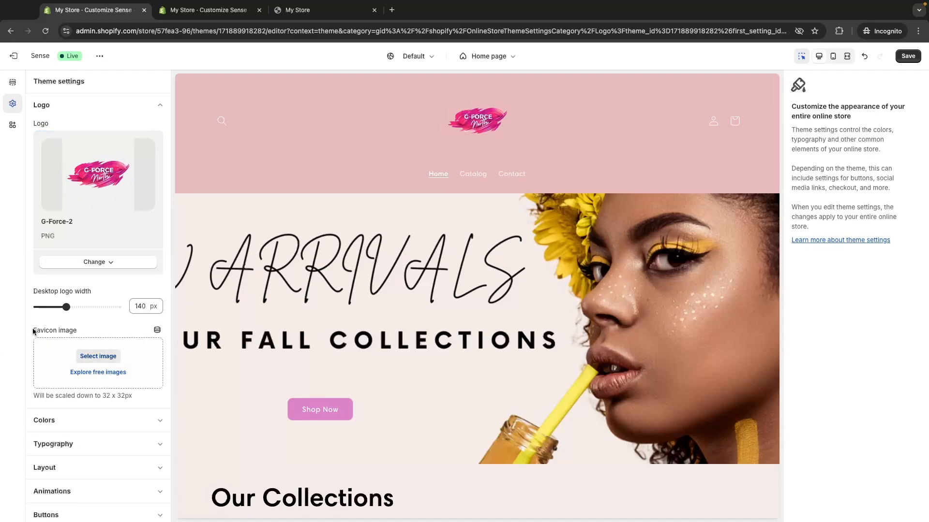
pyautogui.click(93, 361)
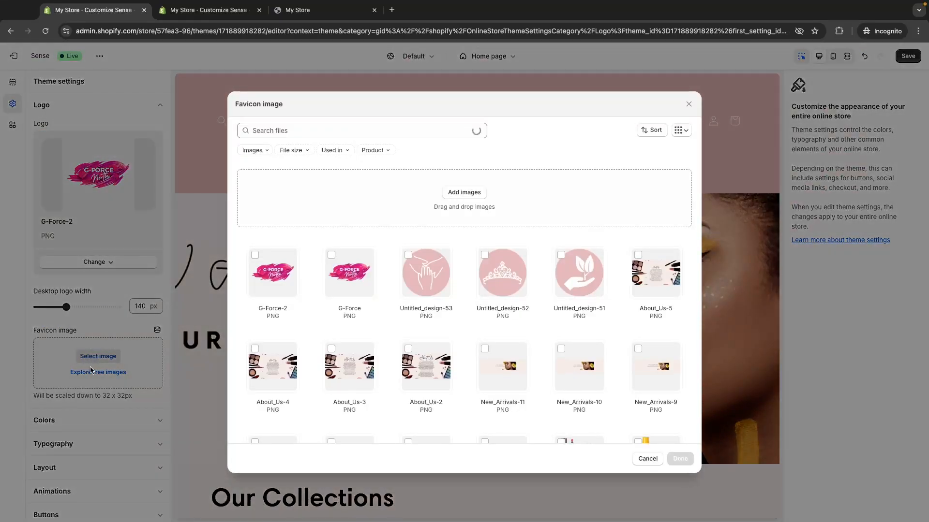
pyautogui.click(273, 273)
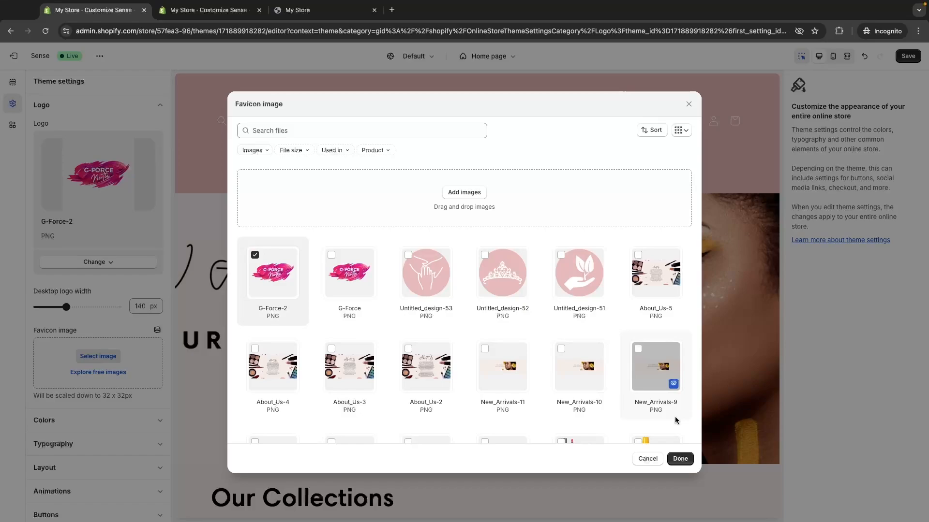
pyautogui.click(679, 459)
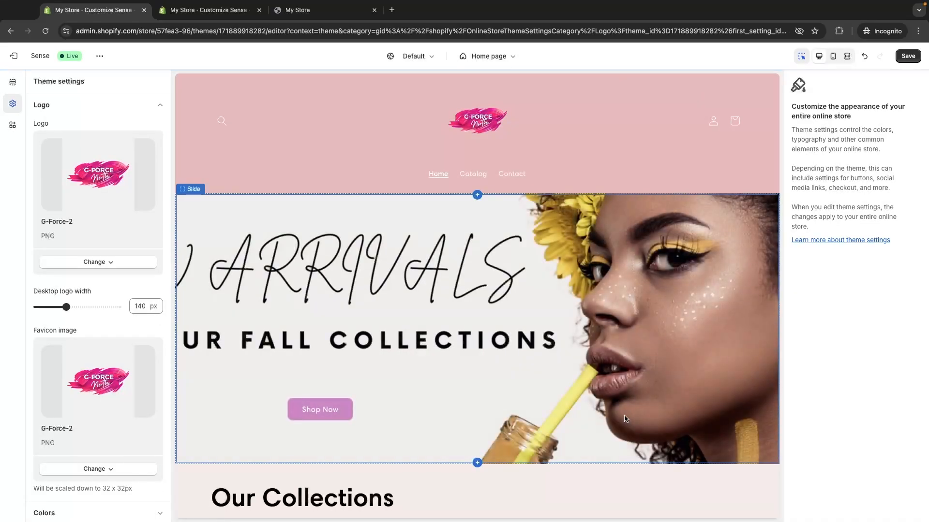
pyautogui.click(907, 57)
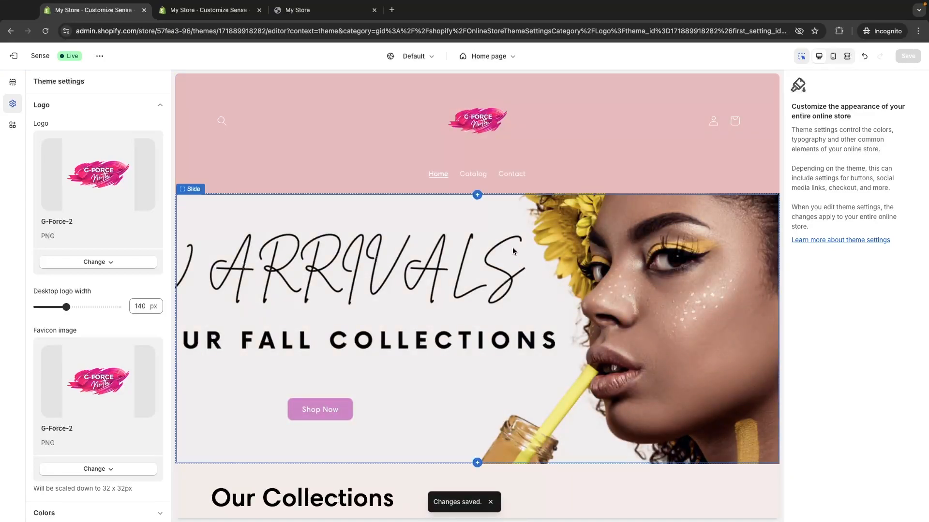
# Link the Shop Now button of the New Arrivals slide to All collections and save the theme
pyautogui.scroll(-1, 513, 251)
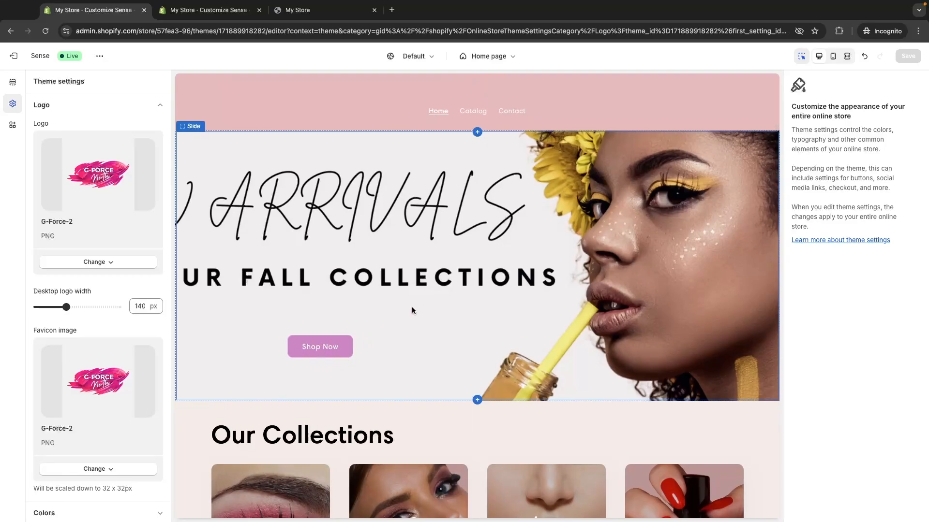
pyautogui.click(443, 310)
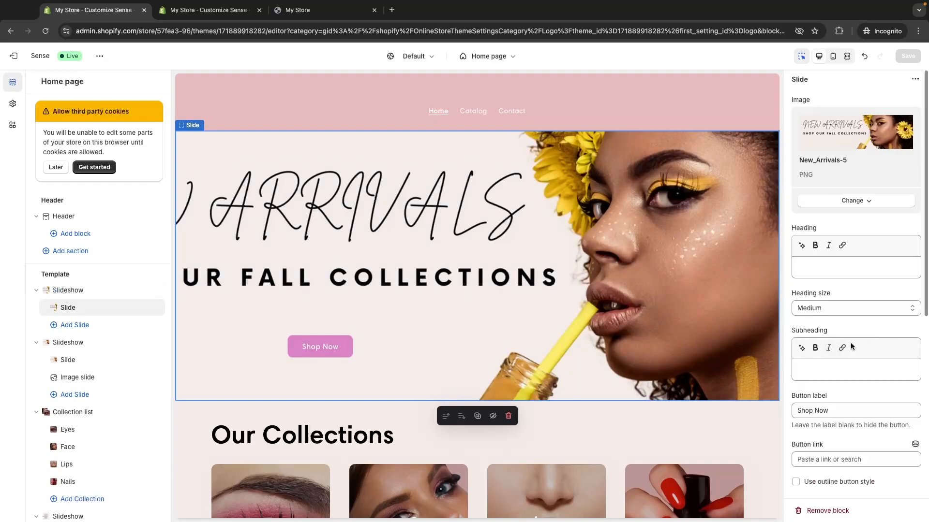
pyautogui.scroll(-1, 850, 345)
pyautogui.scroll(-1, 851, 342)
pyautogui.tripleClick(814, 326)
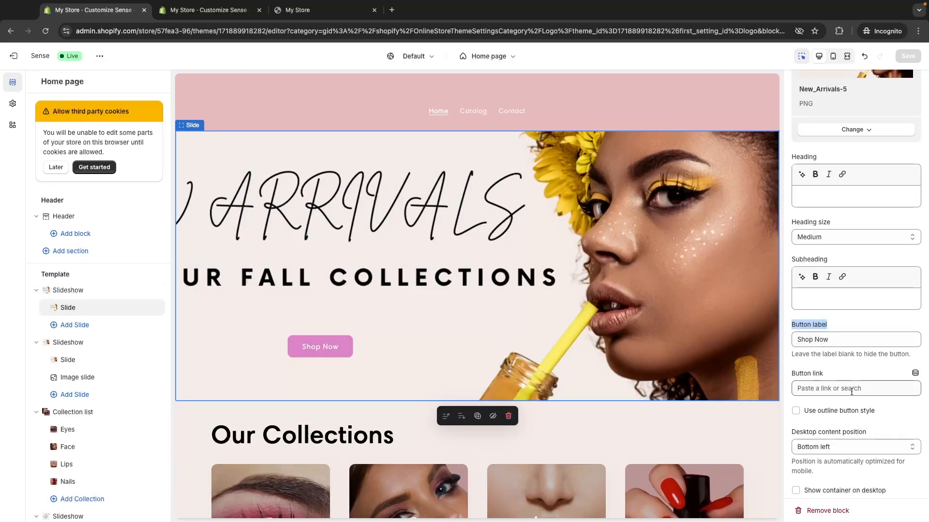
pyautogui.scroll(-1, 823, 387)
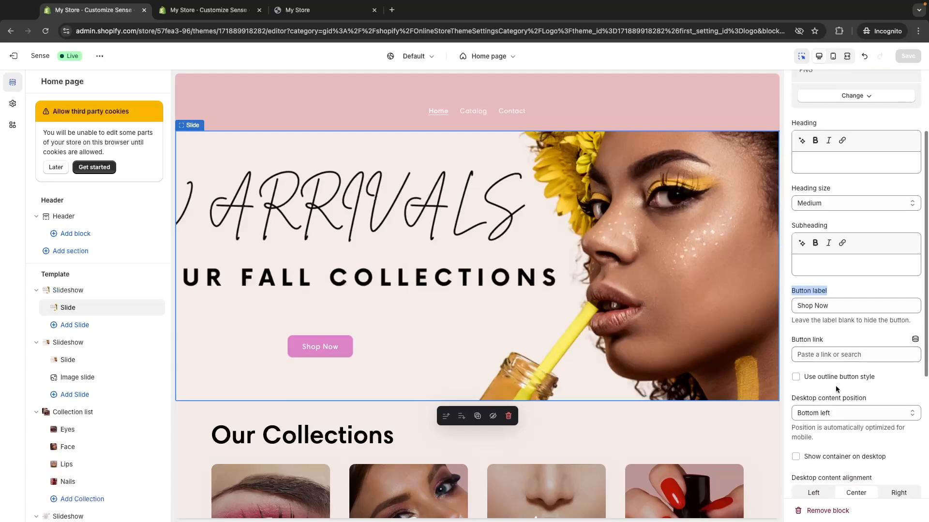
pyautogui.click(824, 356)
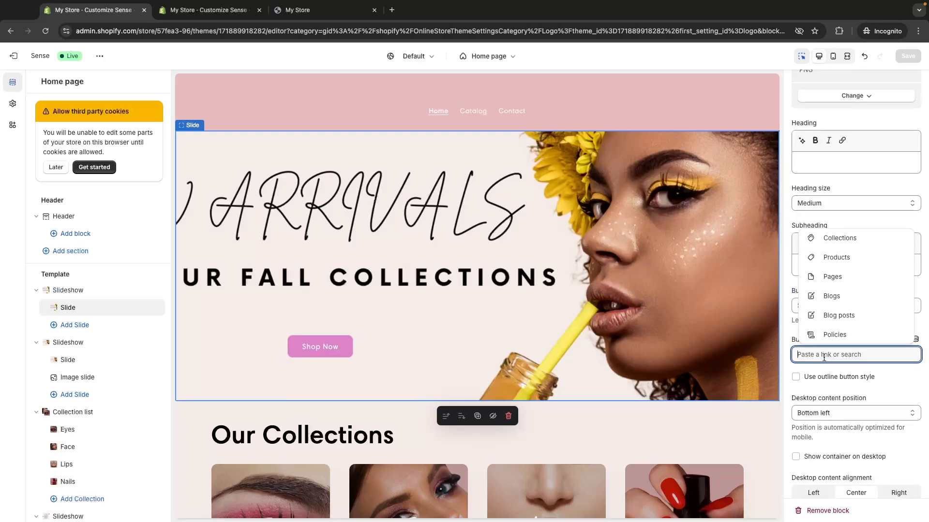
pyautogui.click(840, 245)
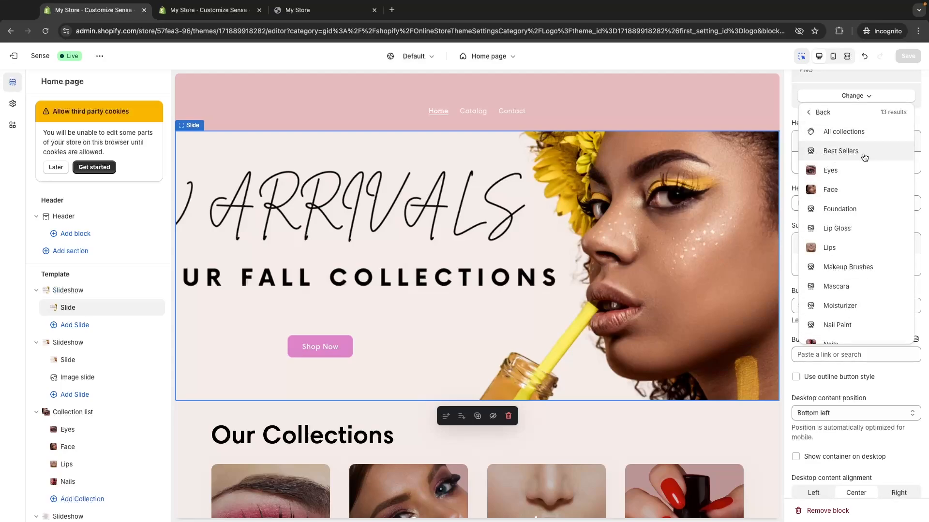
pyautogui.click(857, 135)
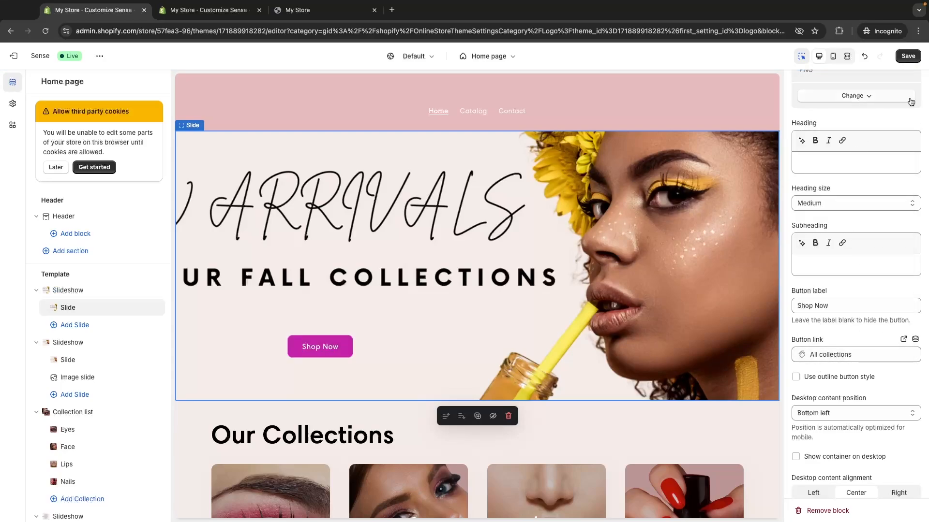
pyautogui.click(907, 56)
# Leave the theme editor and open the store's list of product collections
pyautogui.click(18, 58)
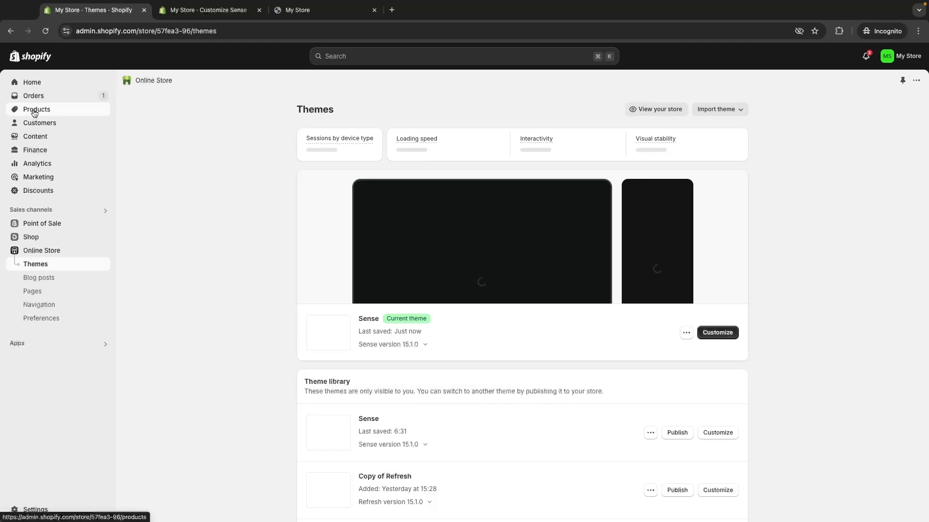
pyautogui.click(34, 109)
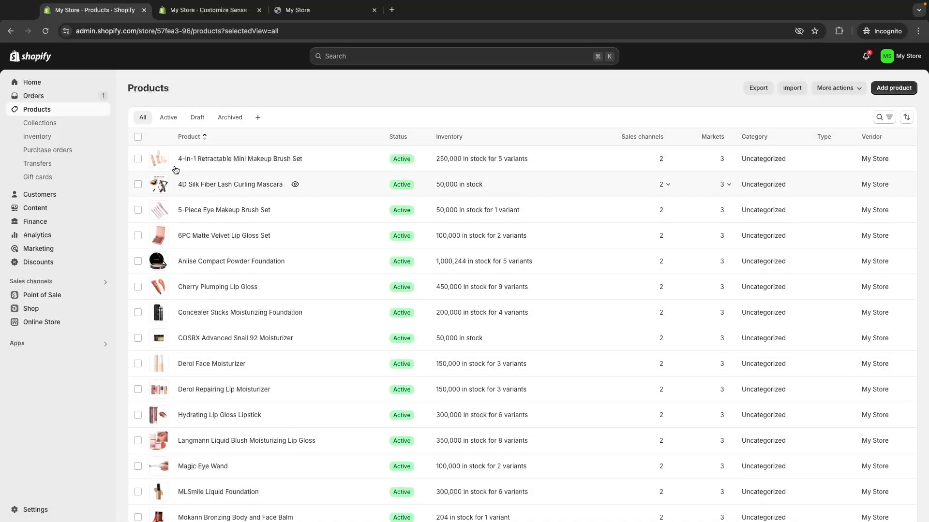
pyautogui.click(62, 124)
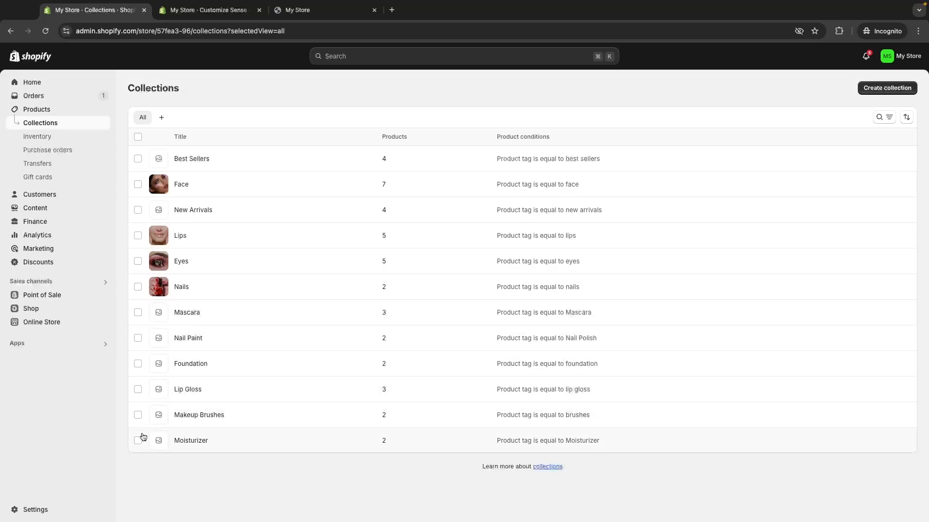
# Switch to the Canva G-Force design and delete all logo elements from its page
pyautogui.hotkey('ctrl', 'Right')
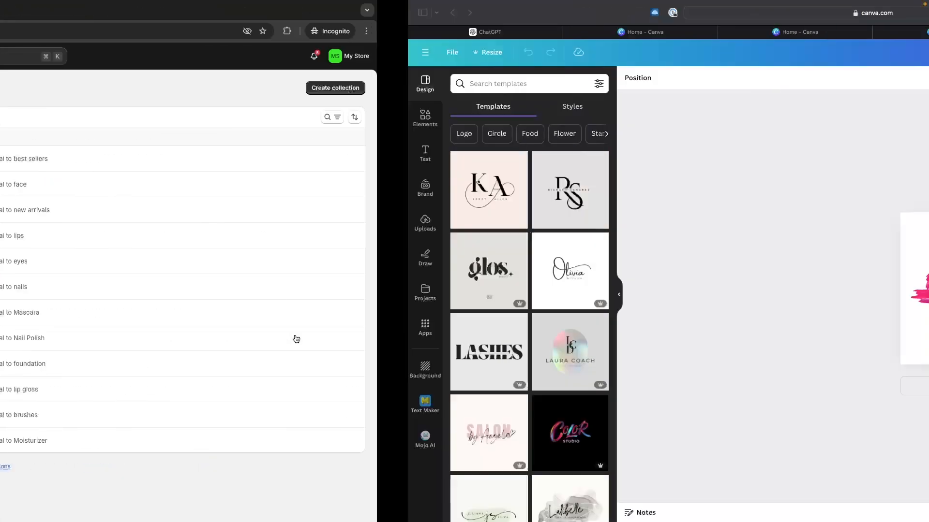
pyautogui.moveTo(532, 246); pyautogui.dragTo(613, 321)
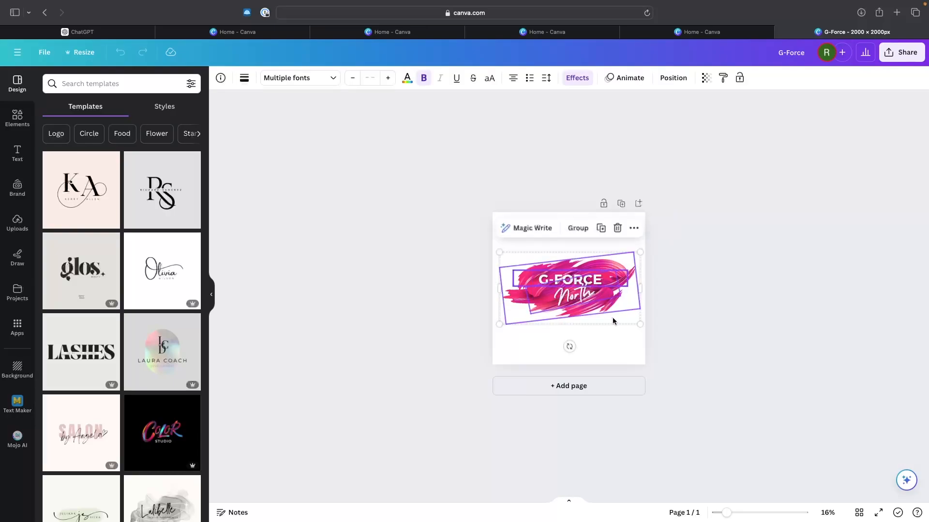
pyautogui.press('Delete')
pyautogui.click(628, 235)
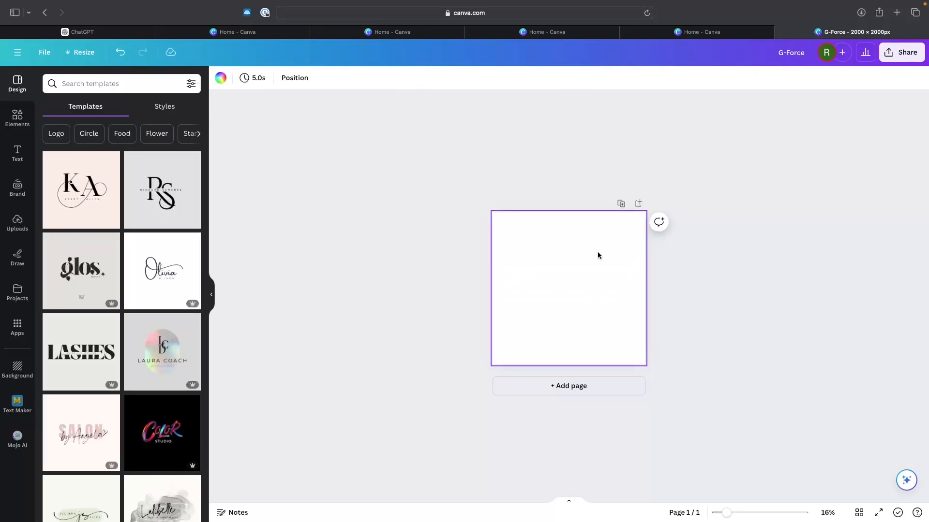
# Switch back to Shopify and examine the cover images in the collections list
pyautogui.hotkey('ctrl', 'Left')
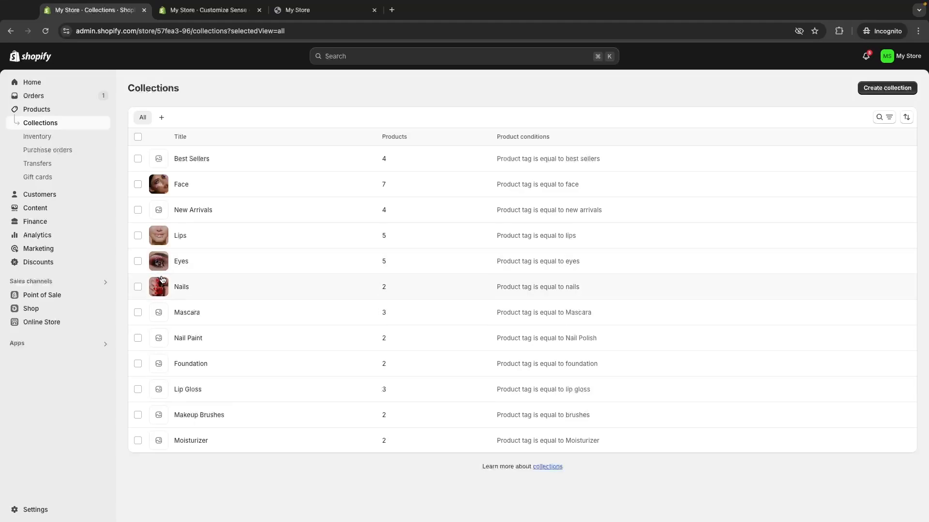
pyautogui.scroll(5, 161, 305)
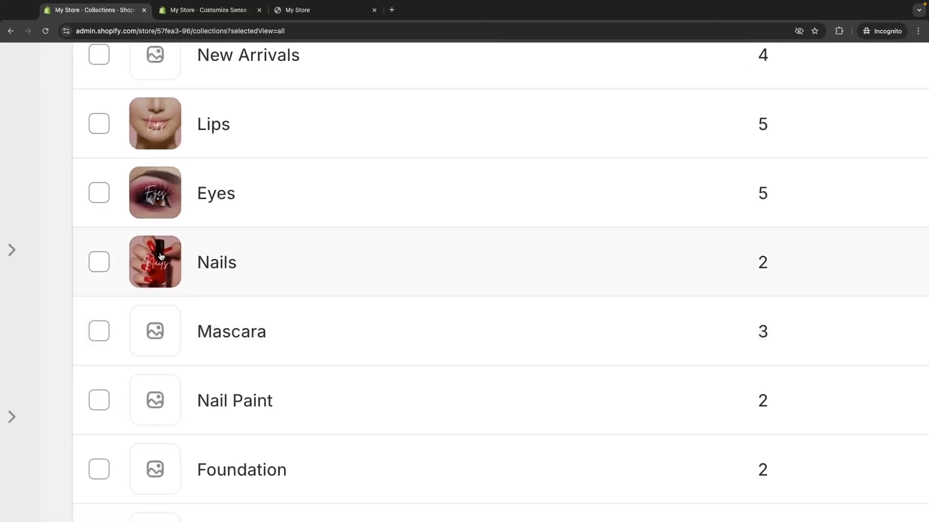
pyautogui.scroll(-5, 267, 287)
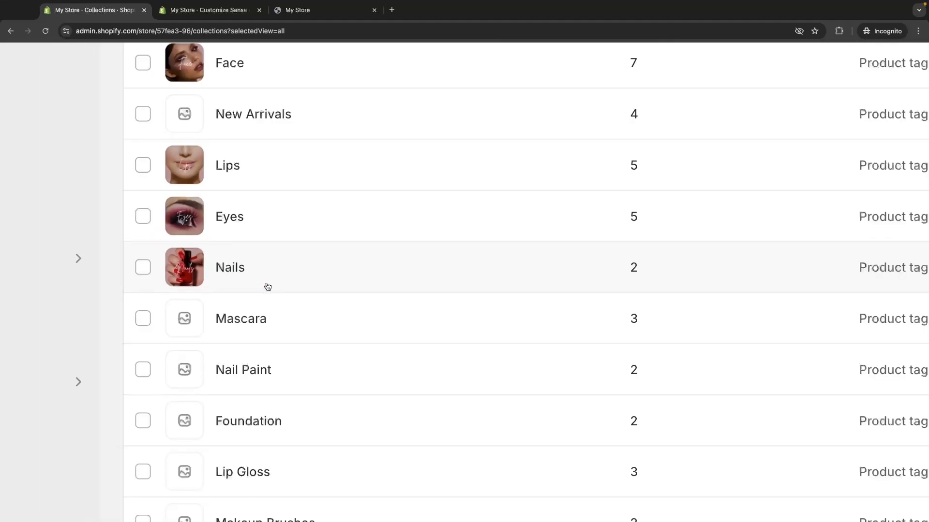
# Switch to Canva and open the recent Lips logo design with the collection covers
pyautogui.hotkey('ctrl', 'Right')
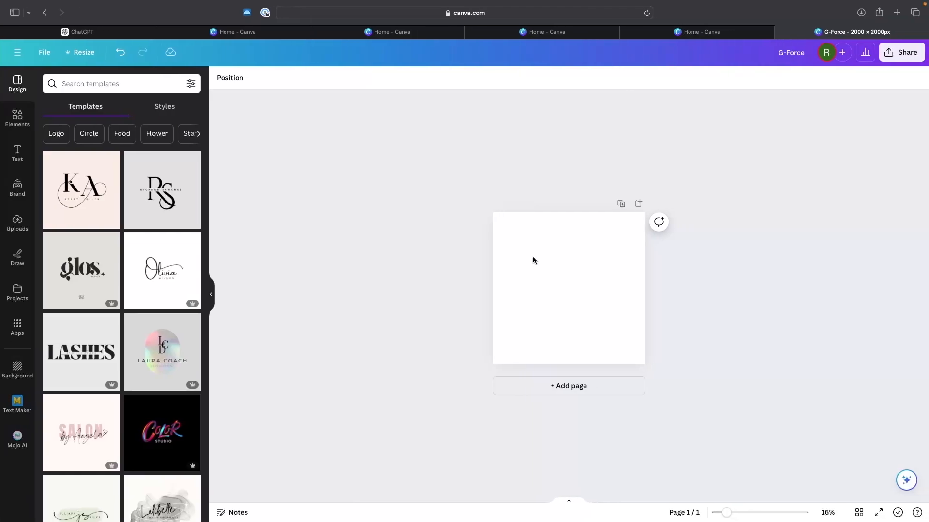
pyautogui.click(551, 31)
pyautogui.scroll(-2, 339, 329)
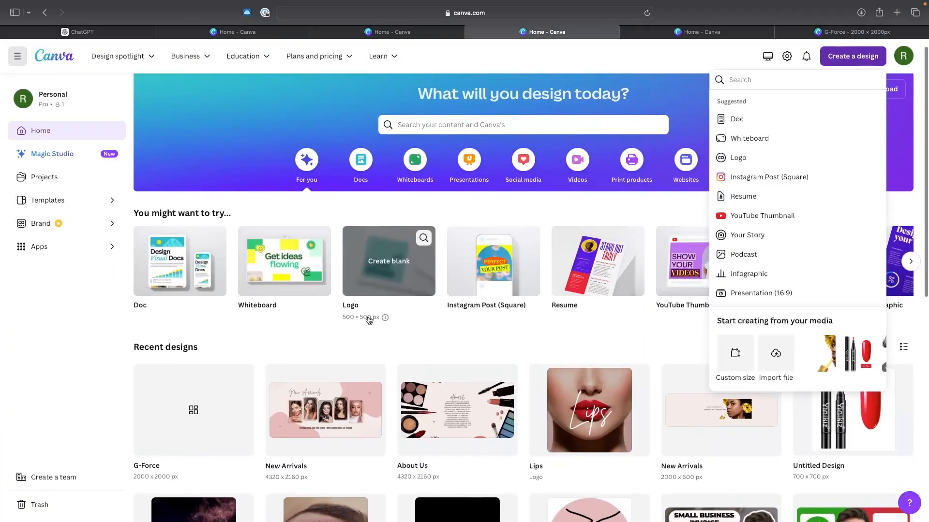
pyautogui.scroll(-5, 333, 335)
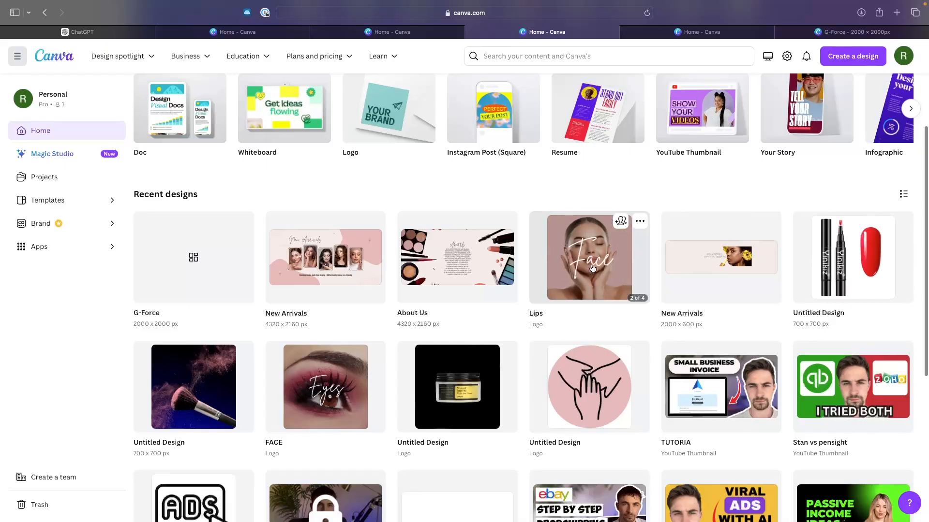
pyautogui.click(592, 283)
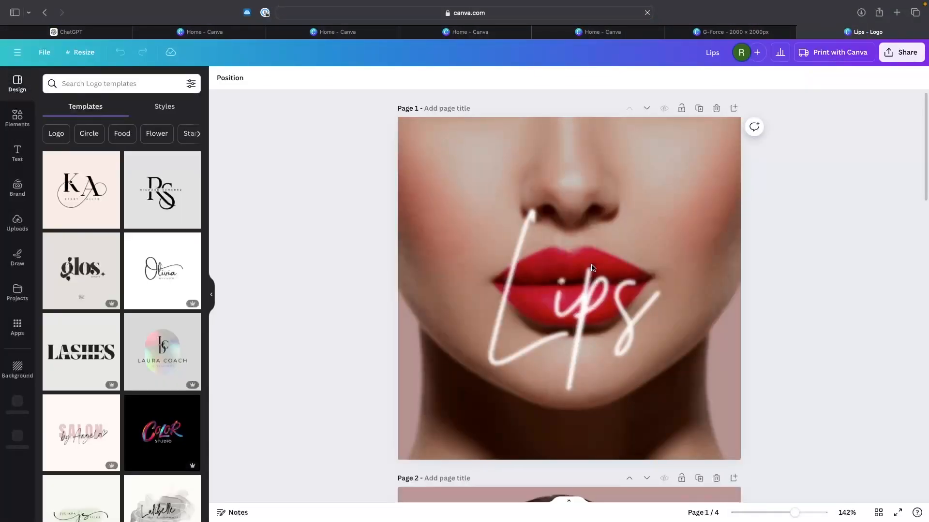
# Duplicate the Eyes cover as a fifth page and search the photo elements for mascara
pyautogui.scroll(-20, 663, 297)
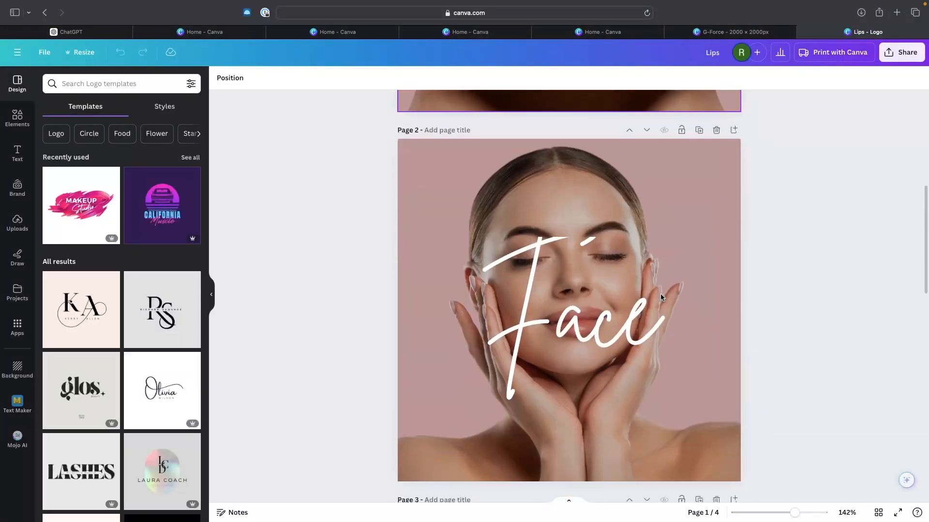
pyautogui.click(698, 200)
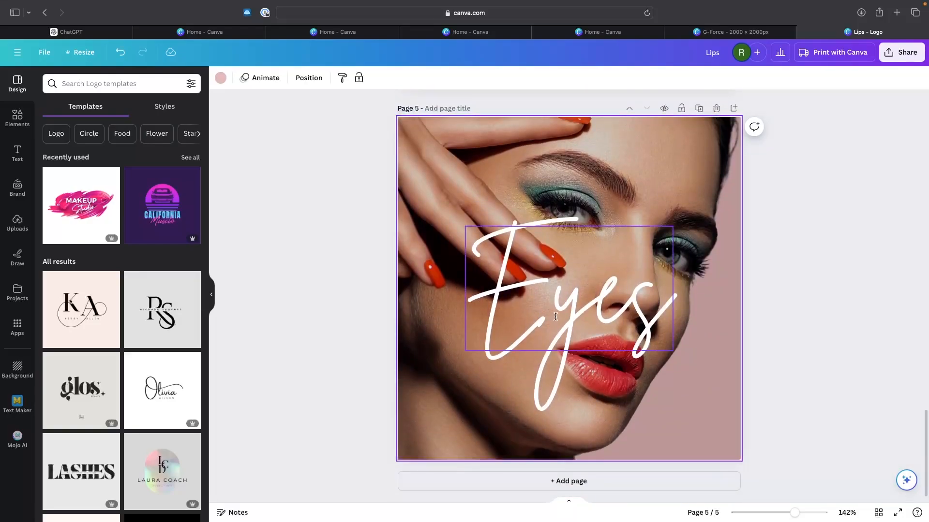
pyautogui.click(17, 117)
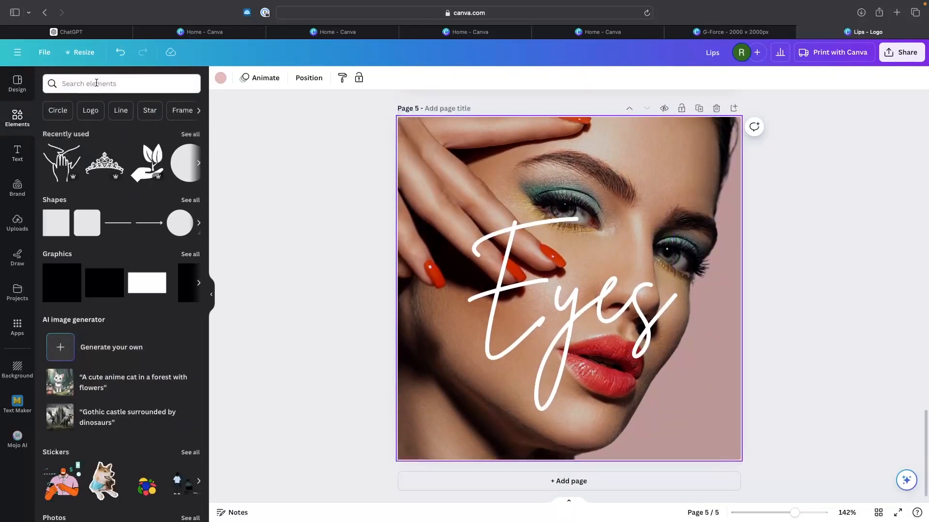
pyautogui.click(96, 82)
pyautogui.write('mascara')
pyautogui.press('Return')
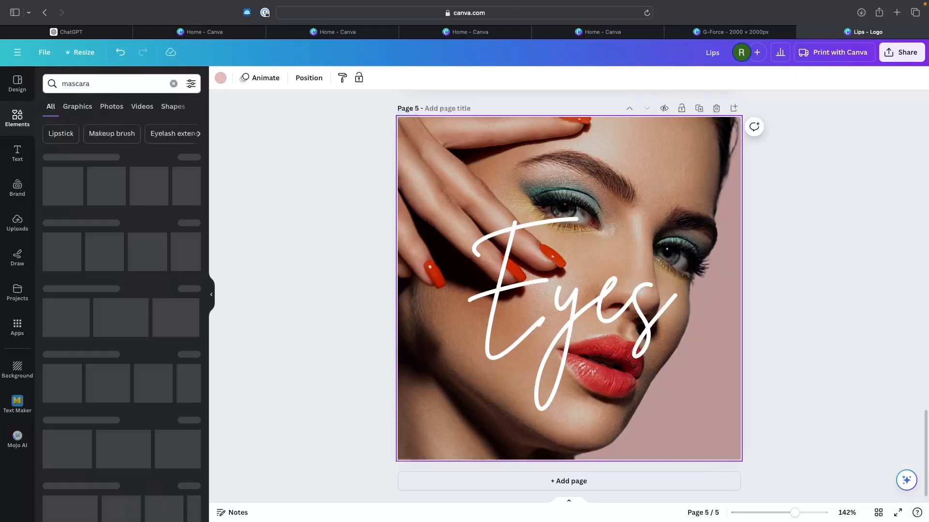
pyautogui.click(138, 107)
pyautogui.click(78, 108)
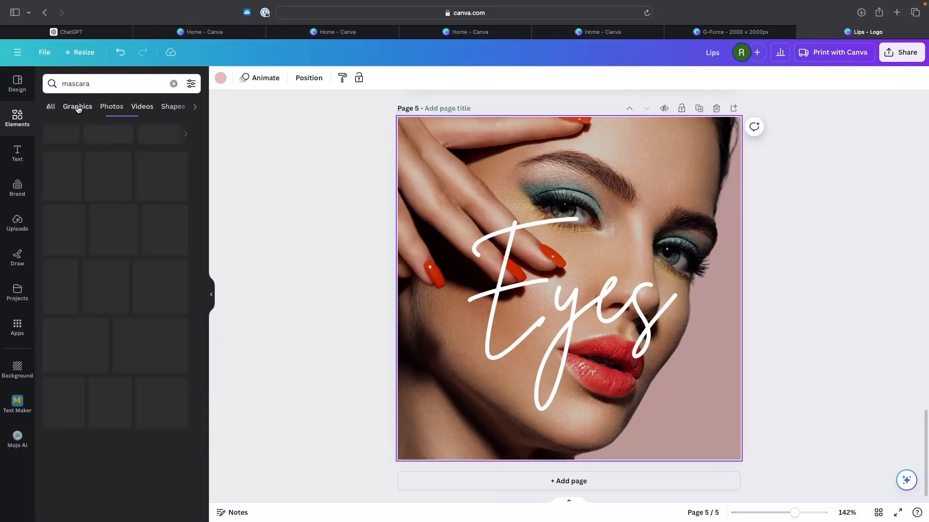
pyautogui.click(112, 107)
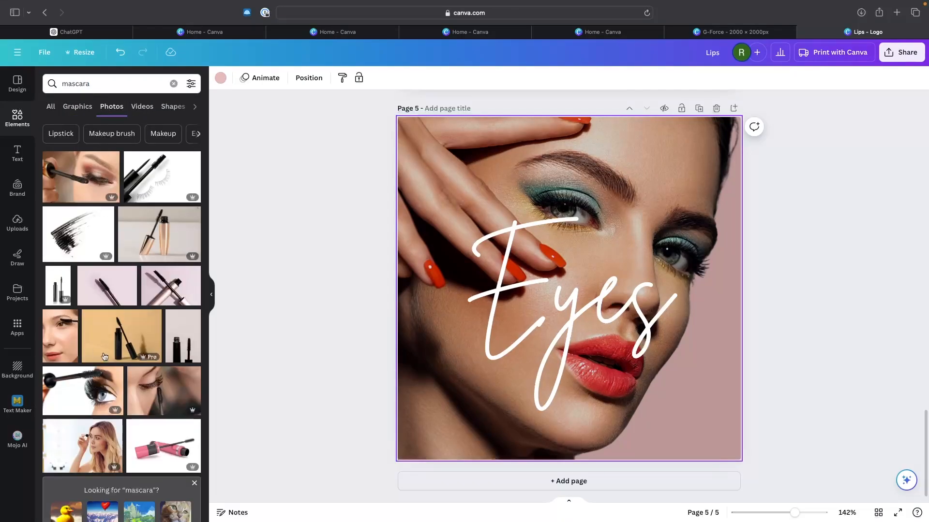
# Add the photo of the open black mascara on a yellow background to page 5 and delete the model's face photo
pyautogui.click(126, 336)
pyautogui.click(445, 163)
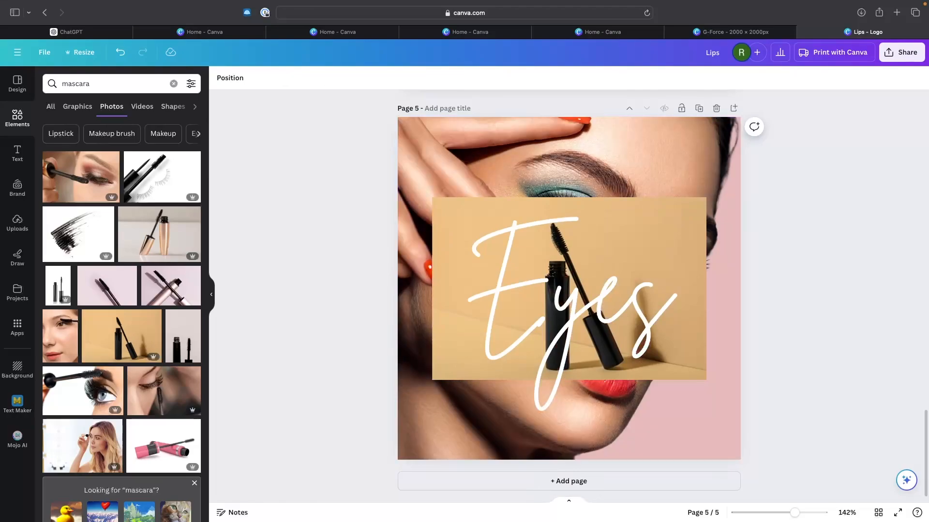
pyautogui.click(445, 164)
pyautogui.moveTo(445, 164); pyautogui.dragTo(607, 174)
pyautogui.click(499, 163)
pyautogui.press('Delete')
# Remove the mascara photo's background and enlarge the cutout so it fills most of the page's height, roughly centred
pyautogui.click(487, 227)
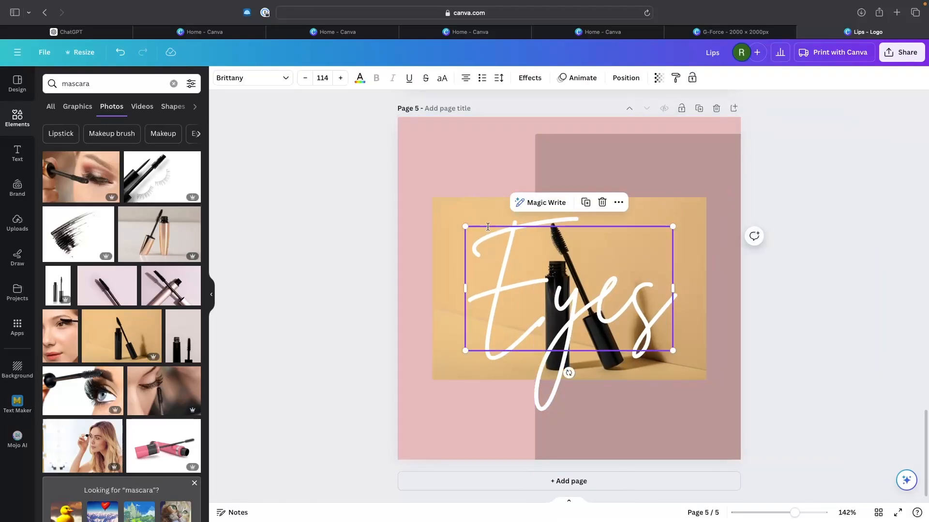
pyautogui.click(481, 208)
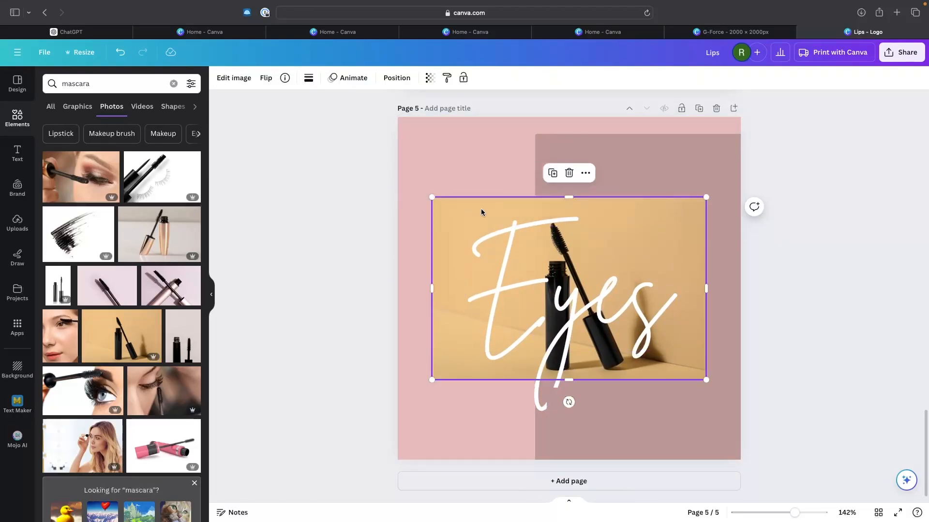
pyautogui.click(235, 78)
pyautogui.click(73, 153)
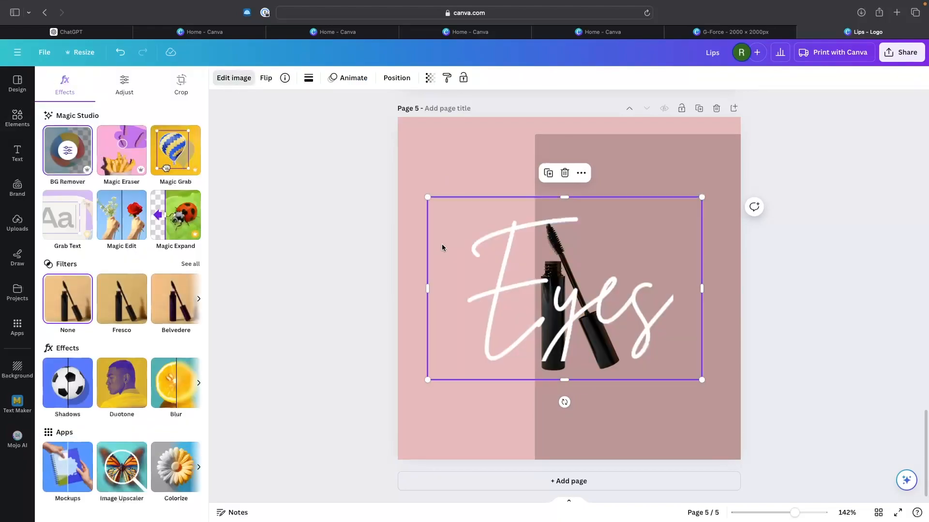
pyautogui.moveTo(442, 248); pyautogui.dragTo(394, 155)
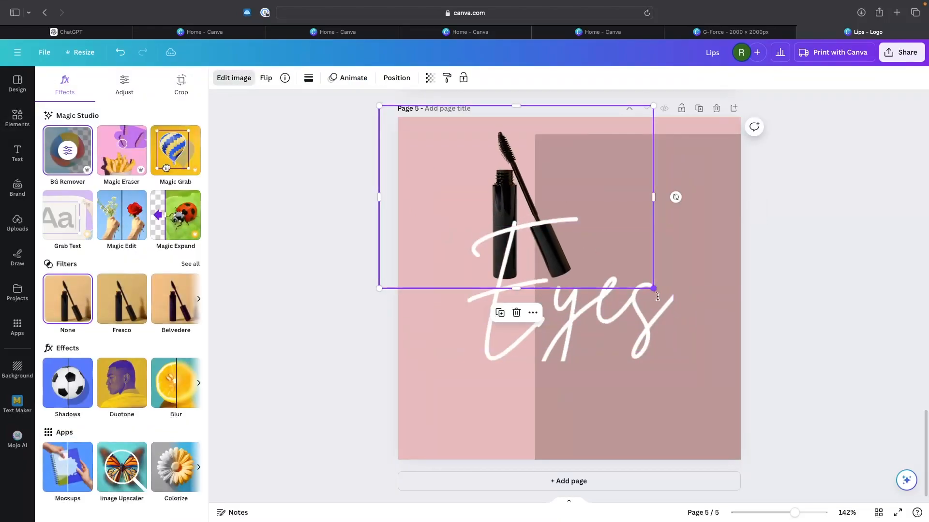
pyautogui.moveTo(654, 289); pyautogui.dragTo(848, 512)
pyautogui.moveTo(790, 307); pyautogui.dragTo(724, 316)
# Replace the page 5 text Eyes with Mascara, shrink it to fit on one line and centre it over the tube
pyautogui.click(604, 314)
pyautogui.click(603, 314)
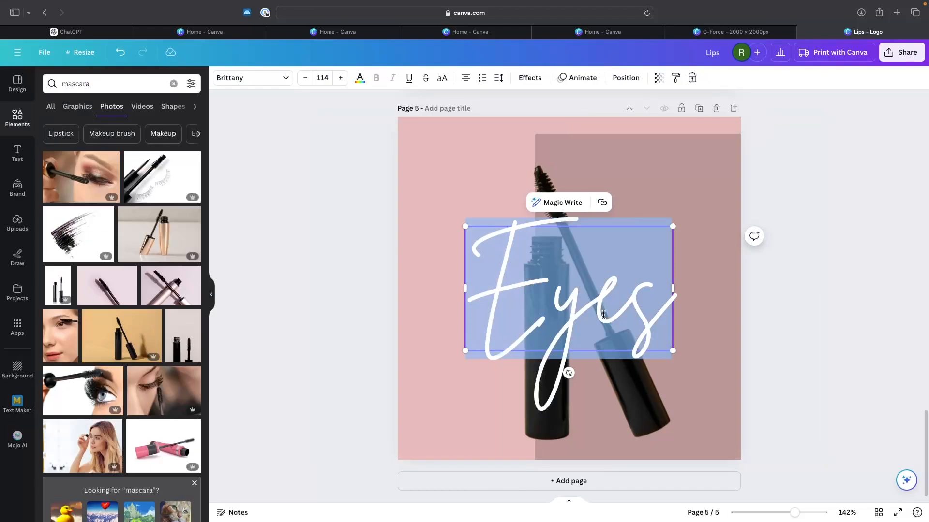
pyautogui.write('Masca')
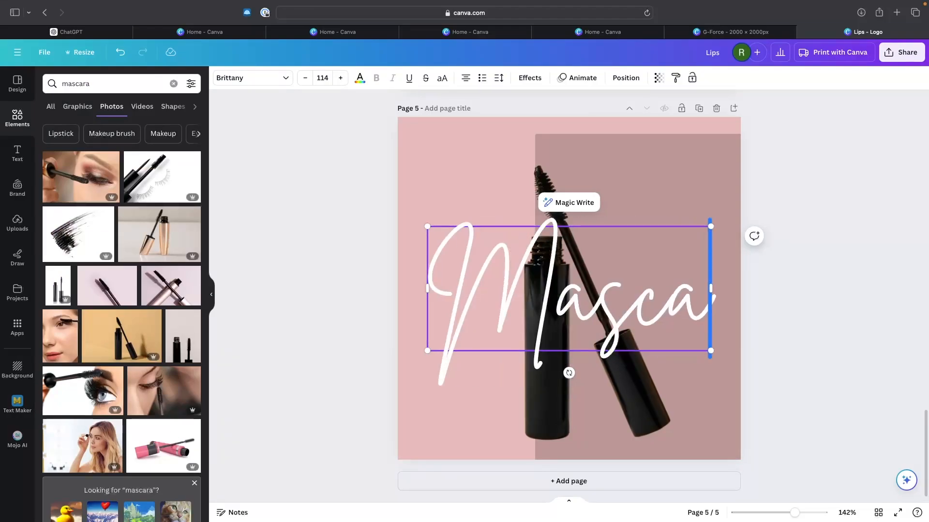
pyautogui.write('ra')
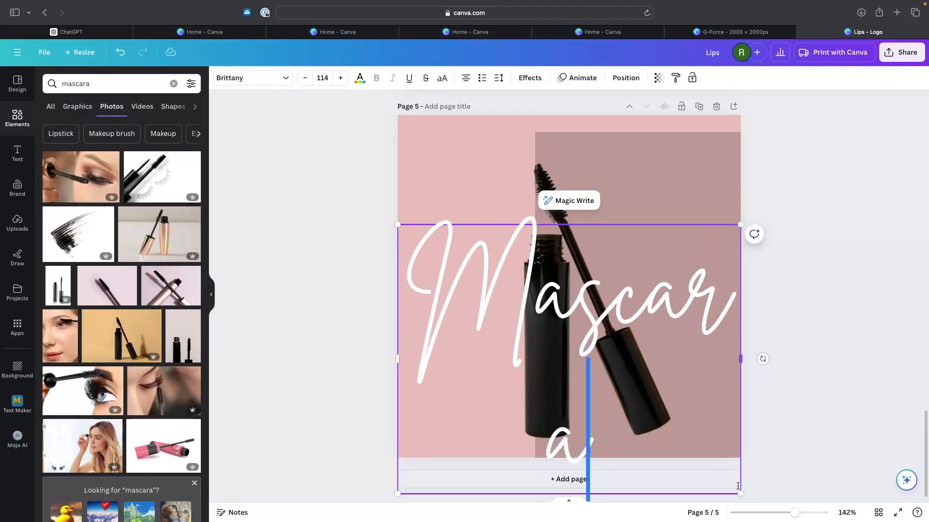
pyautogui.moveTo(739, 486); pyautogui.dragTo(706, 455)
pyautogui.moveTo(706, 492); pyautogui.dragTo(696, 474)
pyautogui.click(726, 289)
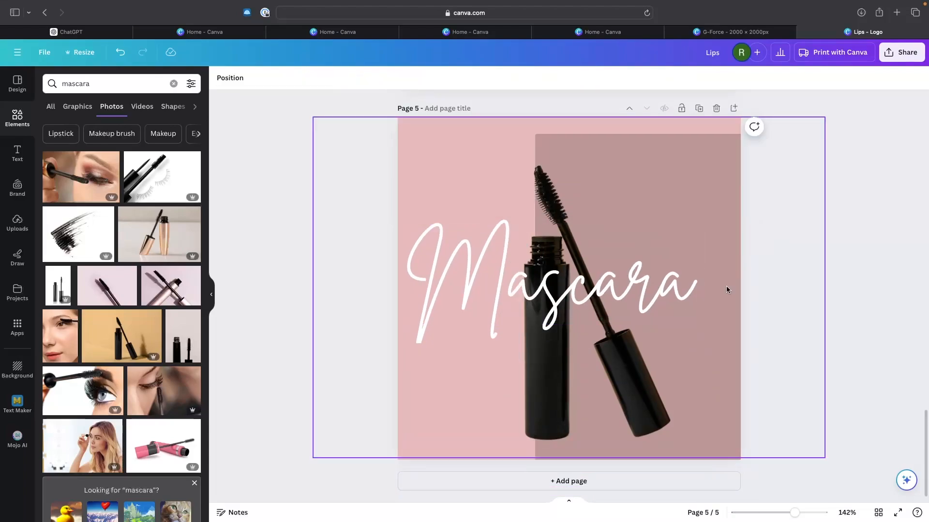
pyautogui.moveTo(640, 279); pyautogui.dragTo(659, 293)
# Move the darker dusty-pink background image so it covers the whole Mascara page
pyautogui.click(668, 162)
pyautogui.moveTo(663, 172); pyautogui.dragTo(543, 155)
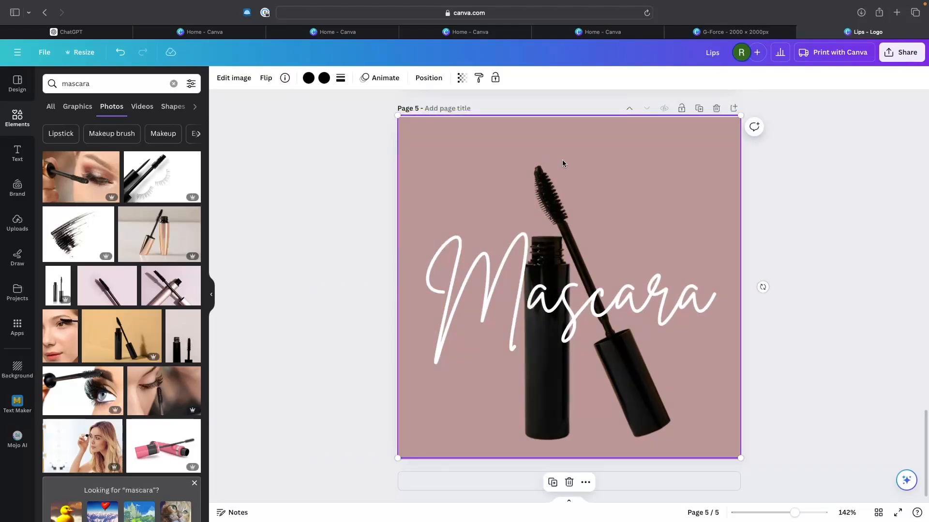
pyautogui.scroll(-5, 562, 159)
pyautogui.moveTo(623, 266); pyautogui.dragTo(623, 268)
pyautogui.click(735, 285)
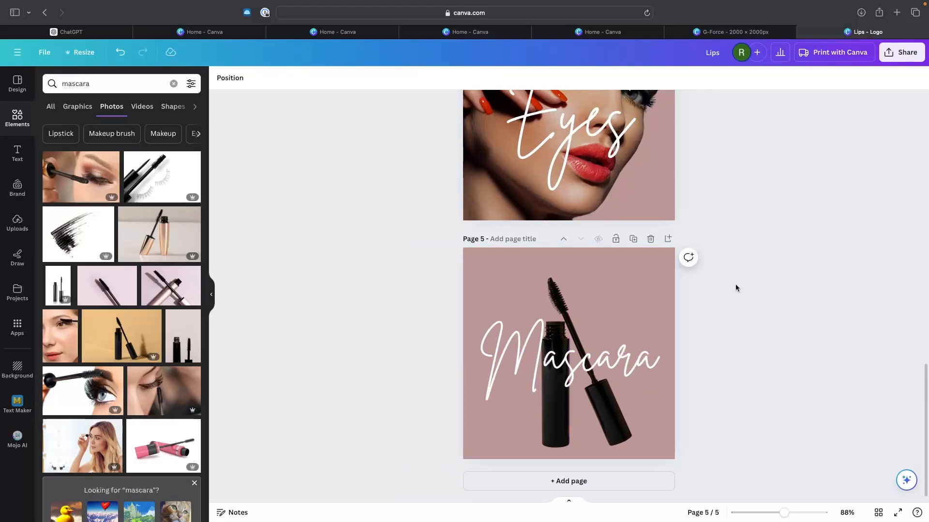
# Search the photo elements for lip gloss
pyautogui.click(105, 87)
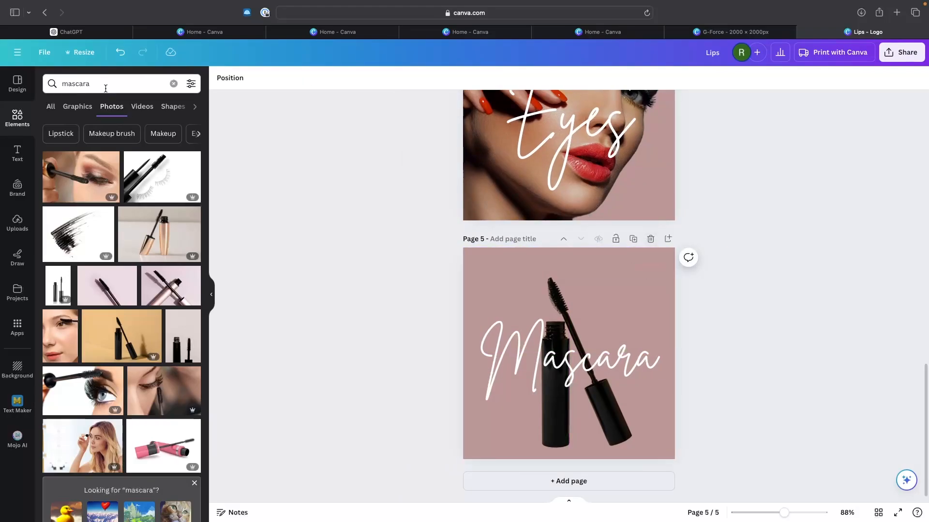
pyautogui.press('super+a')
pyautogui.write('lip gloo')
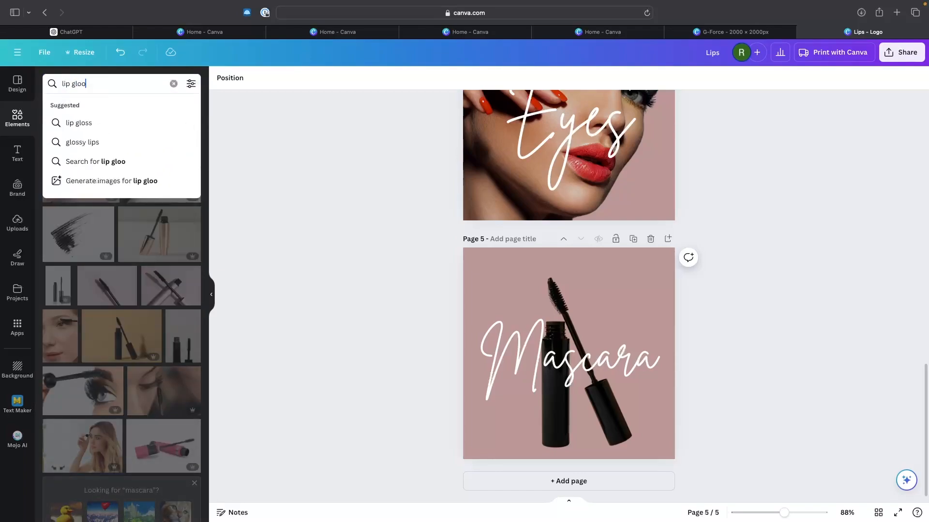
pyautogui.press('BackSpace')
pyautogui.write('ss')
pyautogui.press('Return')
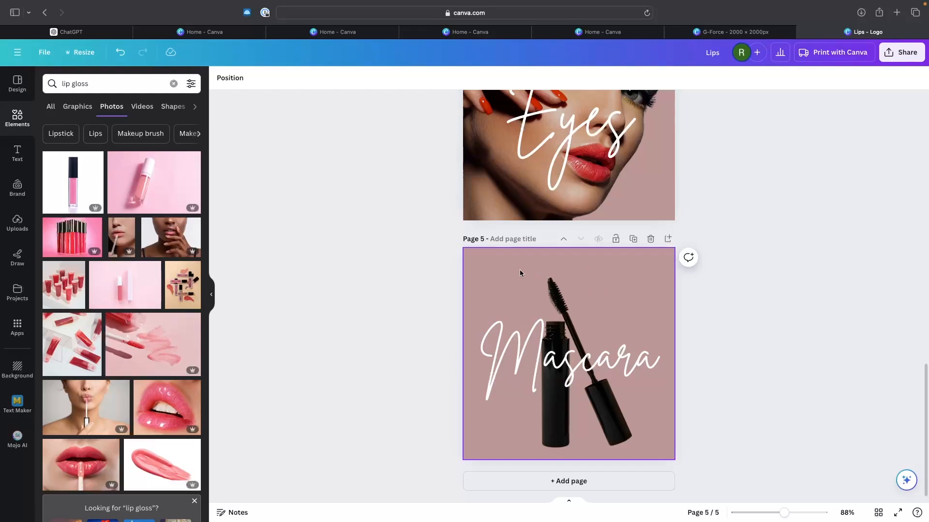
# Switch to Shopify and open the storefront view of the current Sense theme from the Online Store themes
pyautogui.hotkey('ctrl', 'Left')
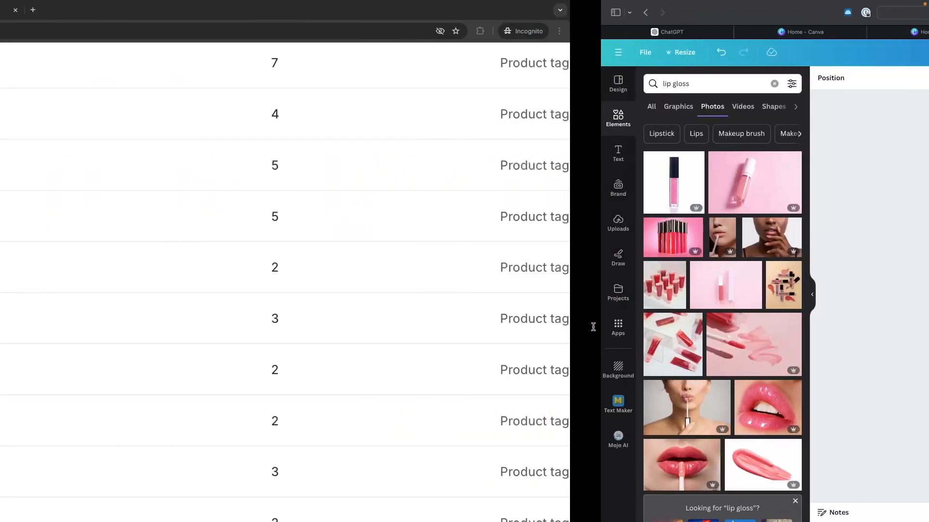
pyautogui.scroll(-5, 311, 212)
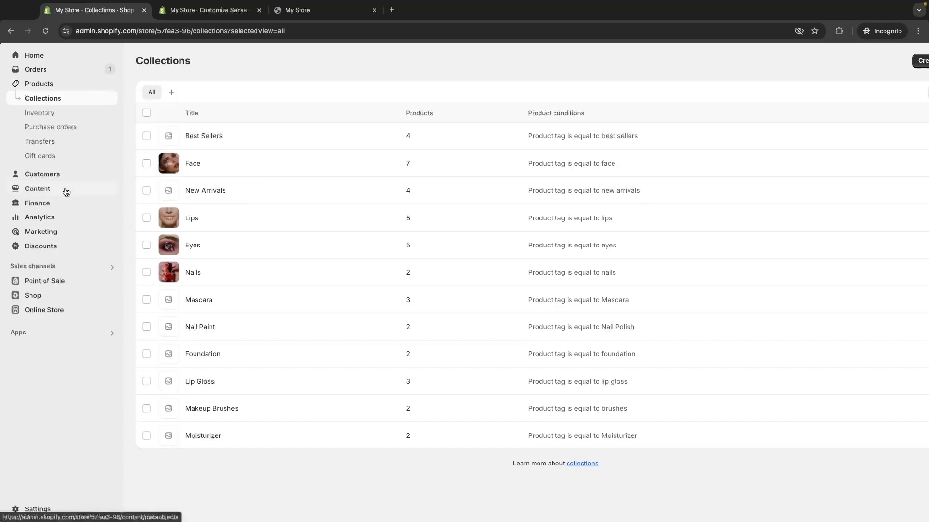
pyautogui.click(45, 312)
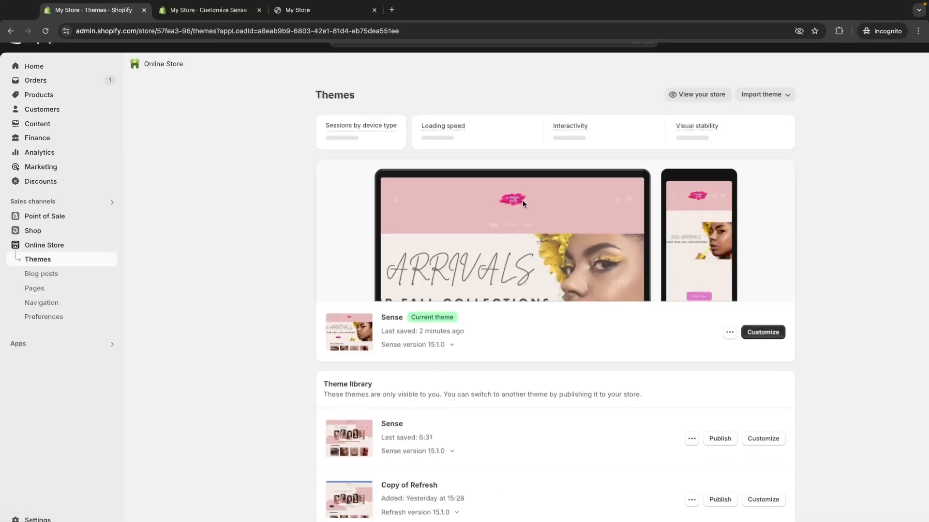
pyautogui.click(729, 333)
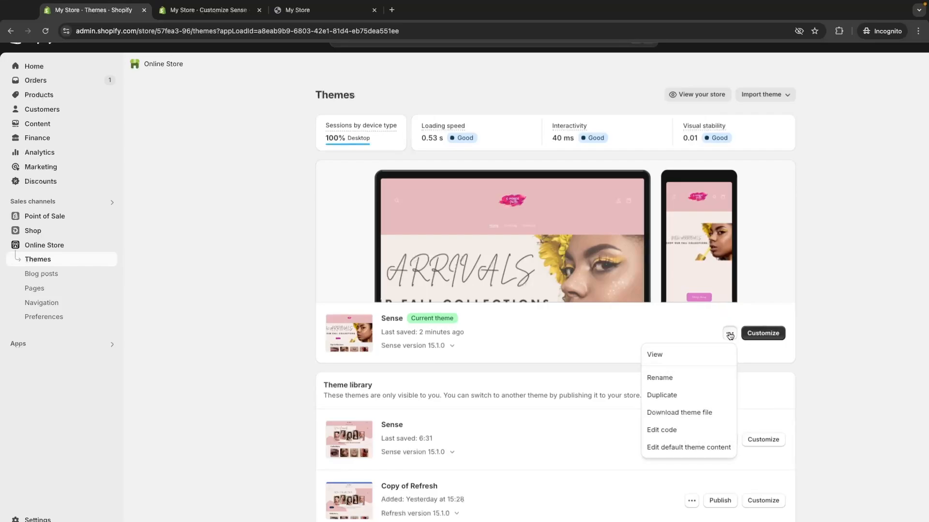
pyautogui.click(661, 357)
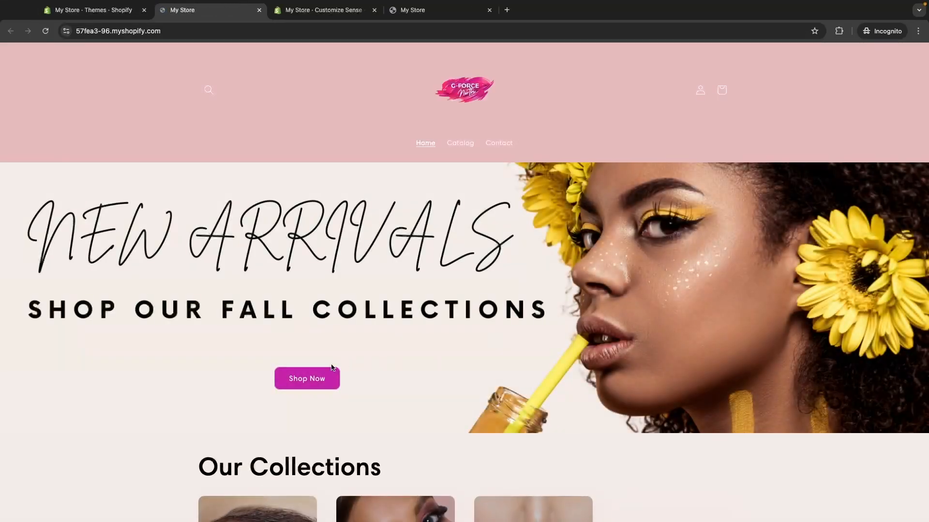
# Follow the banner's Shop Now link, examine the cover images on the Collections page and return to the home page
pyautogui.click(333, 376)
pyautogui.scroll(-3, 466, 358)
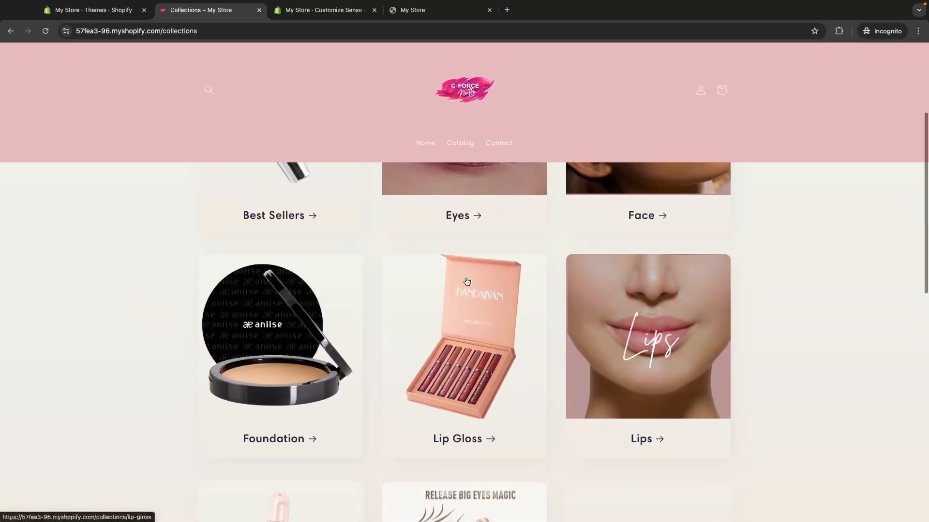
pyautogui.scroll(3, 465, 367)
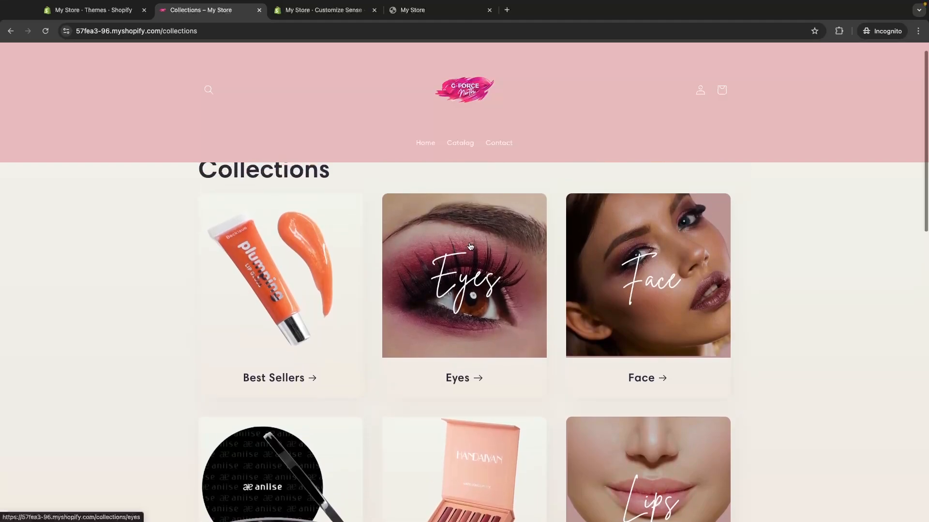
pyautogui.scroll(-2, 289, 254)
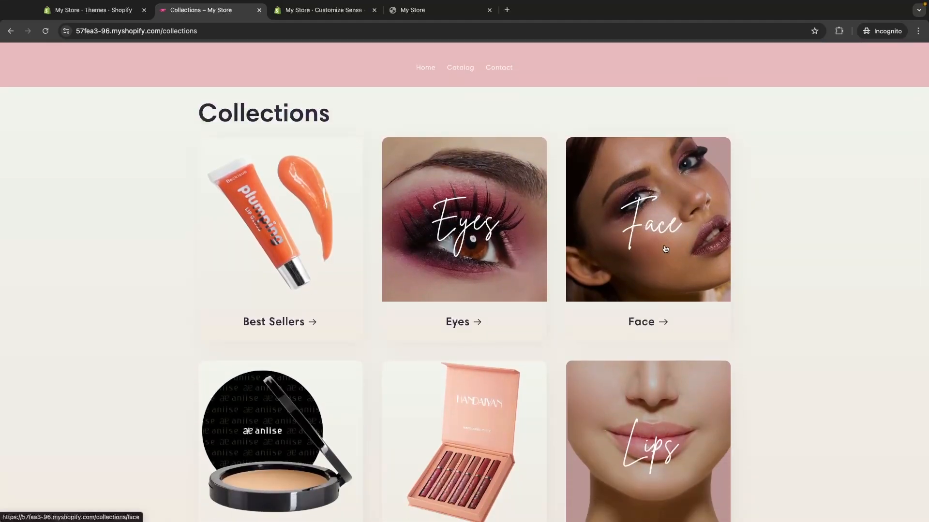
pyautogui.hotkey('alt', 'Left')
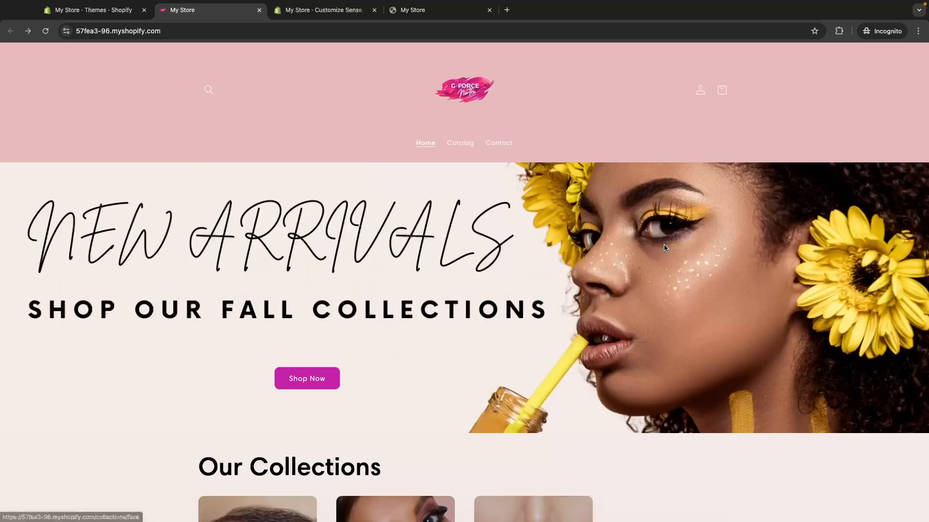
pyautogui.scroll(-2, 447, 208)
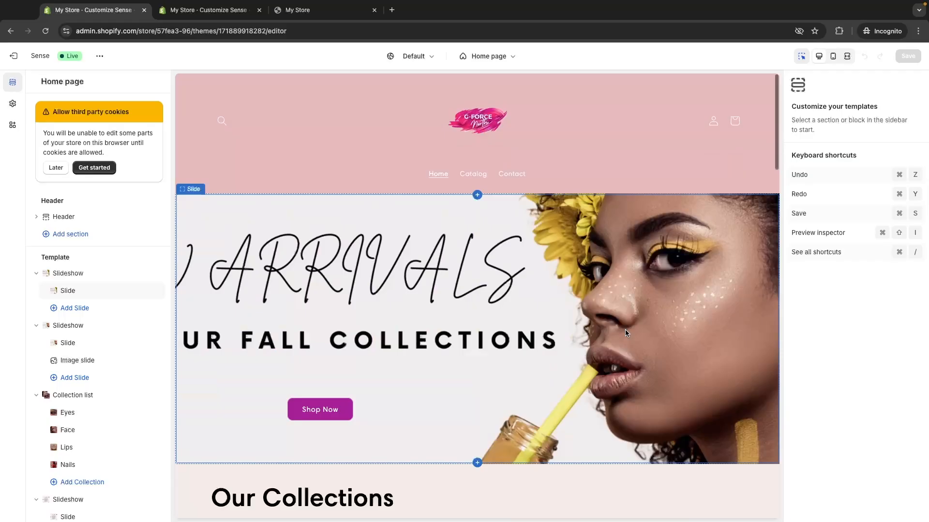
# Examine the home page sections in the theme editor, from the banner down to the New Arrivals featured collection
pyautogui.scroll(-3, 625, 333)
pyautogui.scroll(-15, 625, 334)
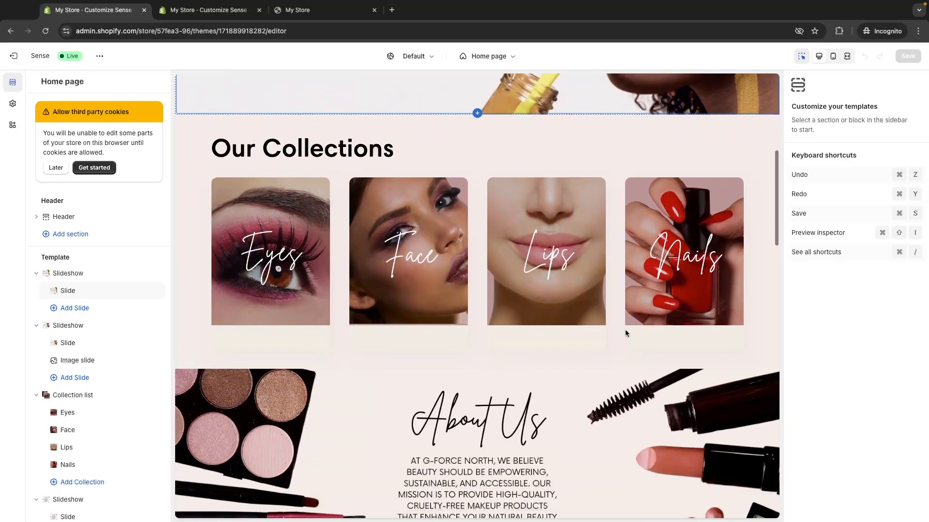
pyautogui.scroll(-7, 625, 329)
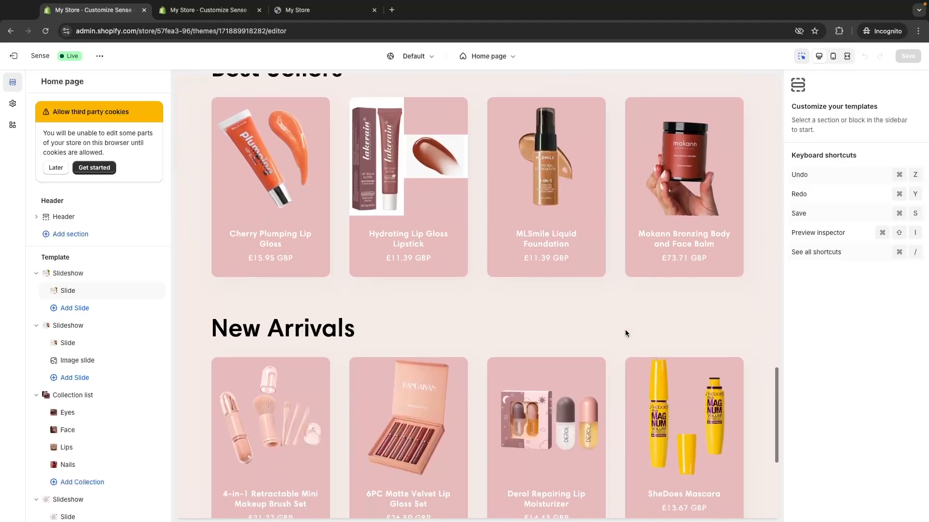
pyautogui.click(493, 263)
pyautogui.scroll(20, 493, 260)
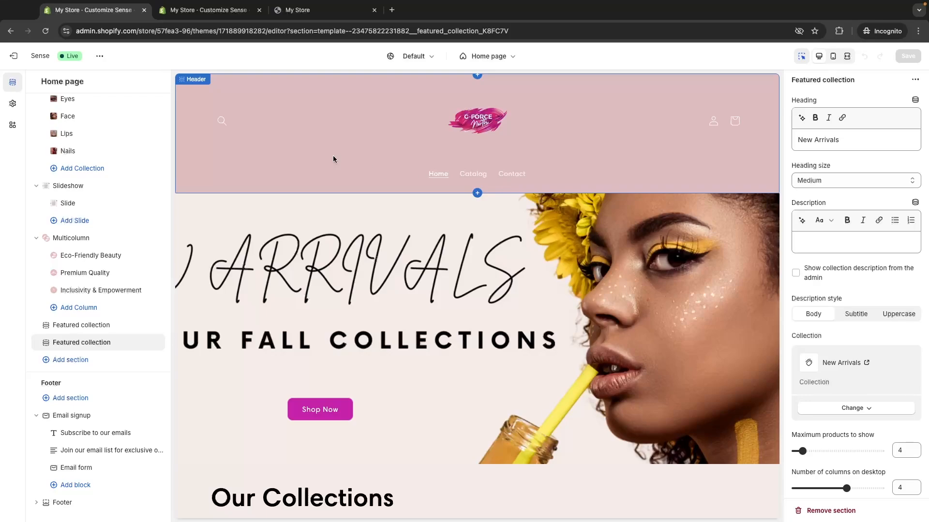
# Leave the theme editor and open the store's general settings
pyautogui.click(14, 55)
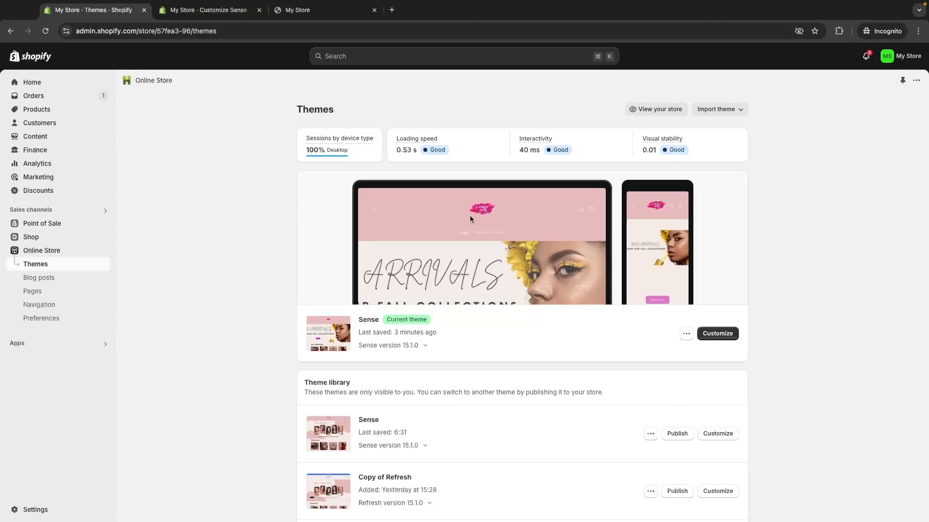
pyautogui.click(32, 511)
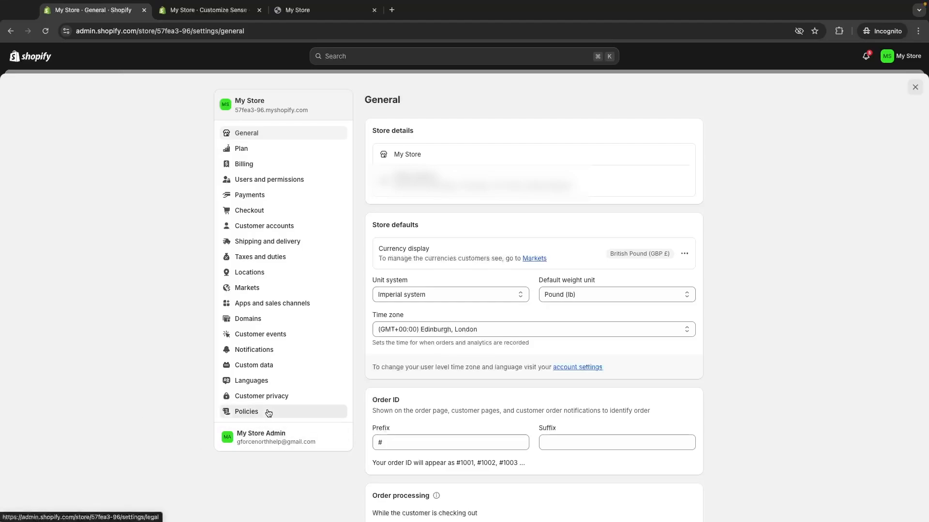
# Open the store's policy settings and fill the return and refund policy with the template text
pyautogui.click(268, 413)
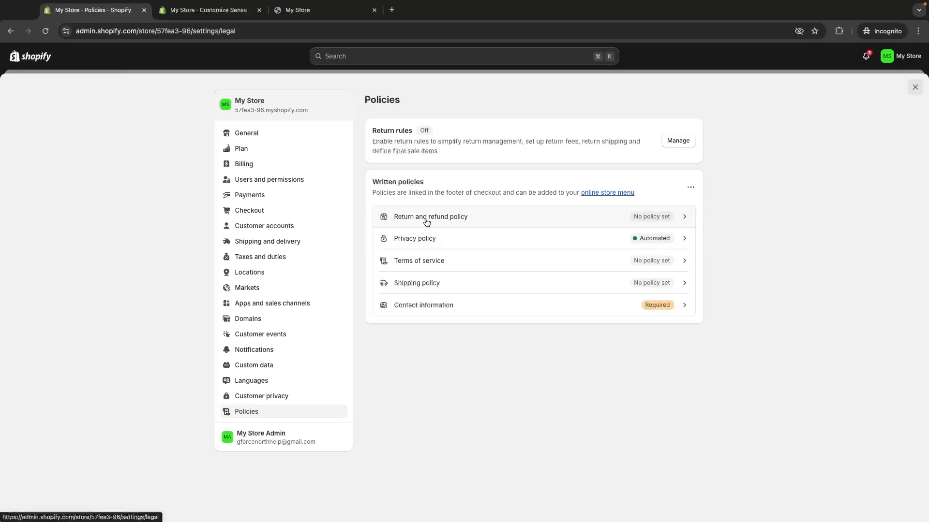
pyautogui.click(451, 220)
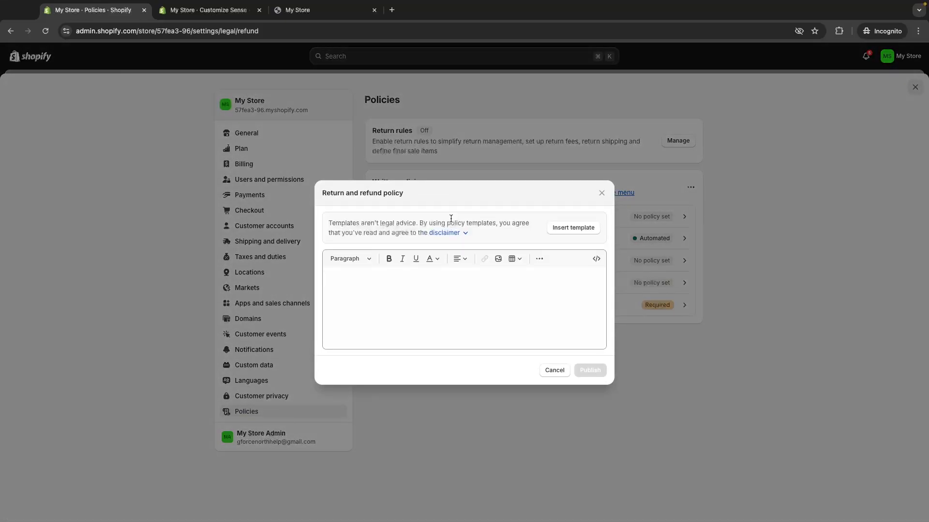
pyautogui.click(587, 228)
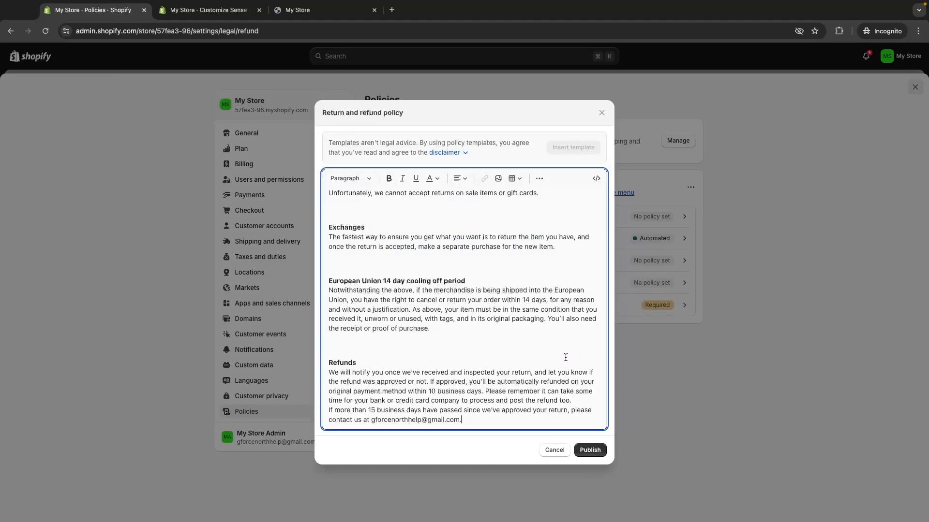
pyautogui.scroll(10, 518, 300)
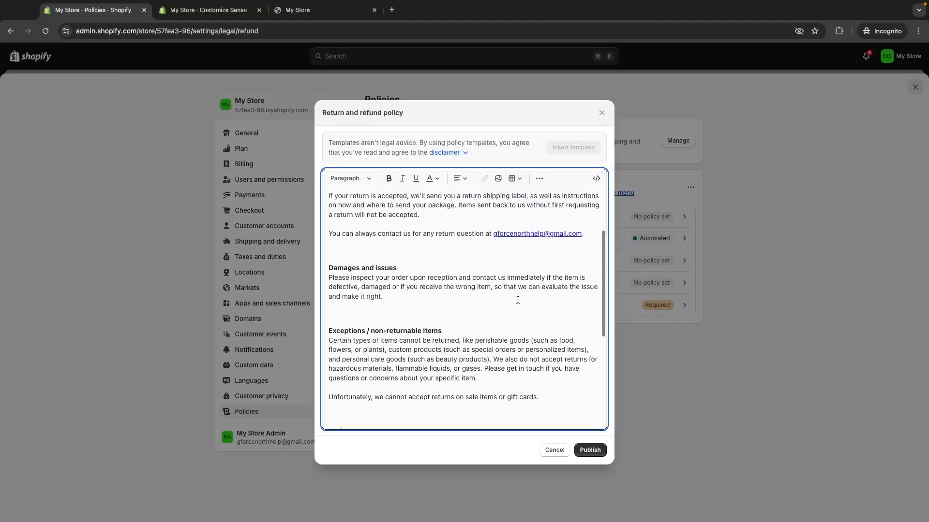
pyautogui.scroll(3, 517, 300)
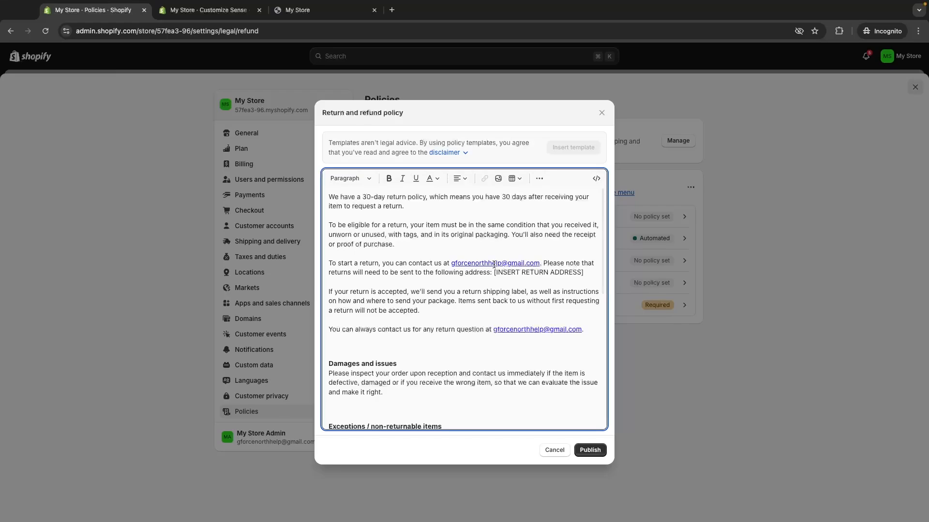
# Review the return address placeholder and the remaining policy text, and publish the return and refund policy
pyautogui.moveTo(493, 273); pyautogui.dragTo(516, 272)
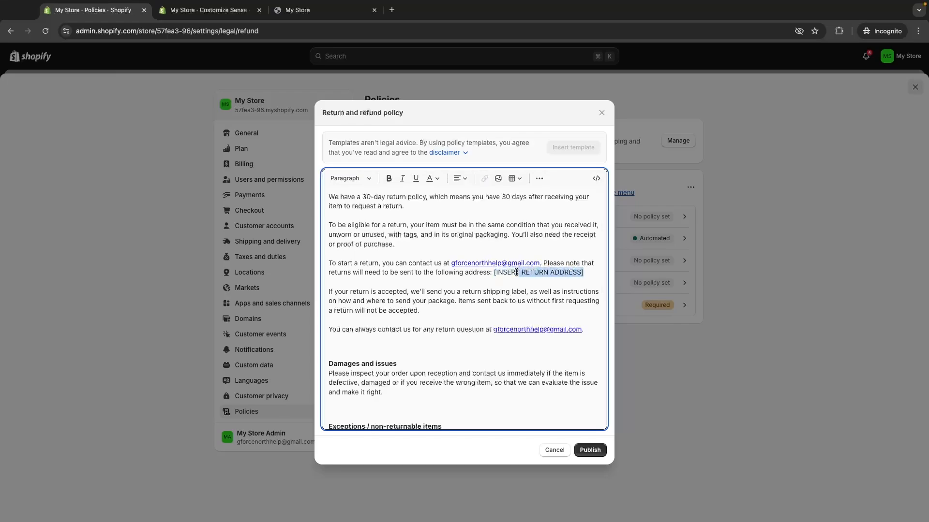
pyautogui.click(487, 274)
pyautogui.moveTo(493, 273); pyautogui.dragTo(624, 271)
pyautogui.click(588, 272)
pyautogui.click(509, 279)
pyautogui.click(568, 271)
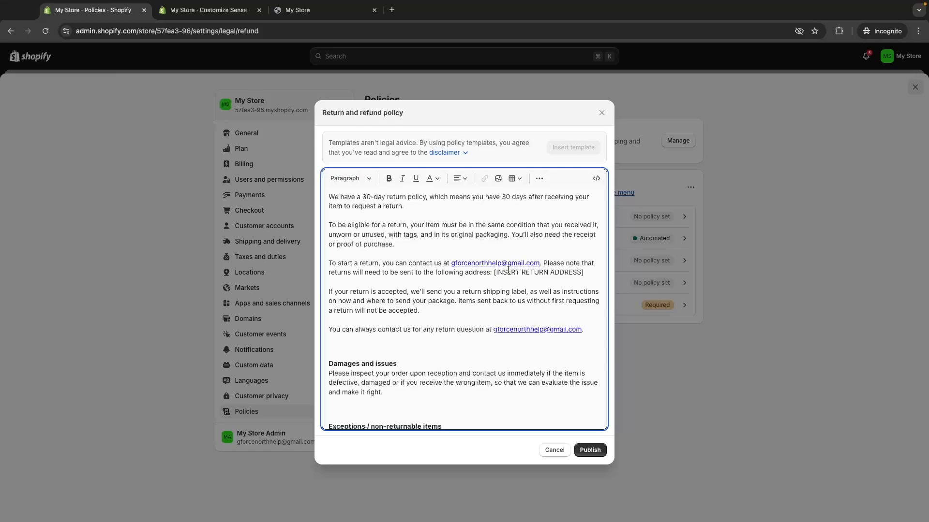
pyautogui.scroll(-8, 508, 269)
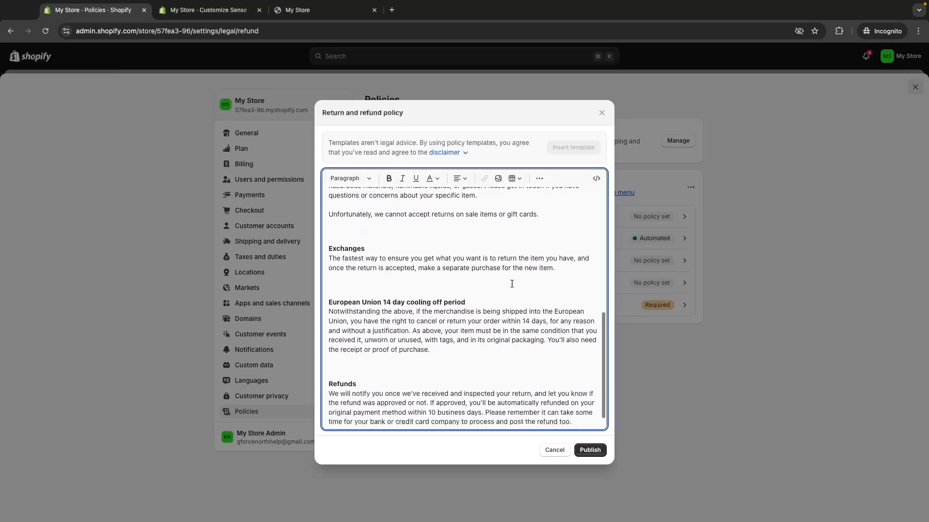
pyautogui.scroll(-1, 512, 284)
pyautogui.click(591, 452)
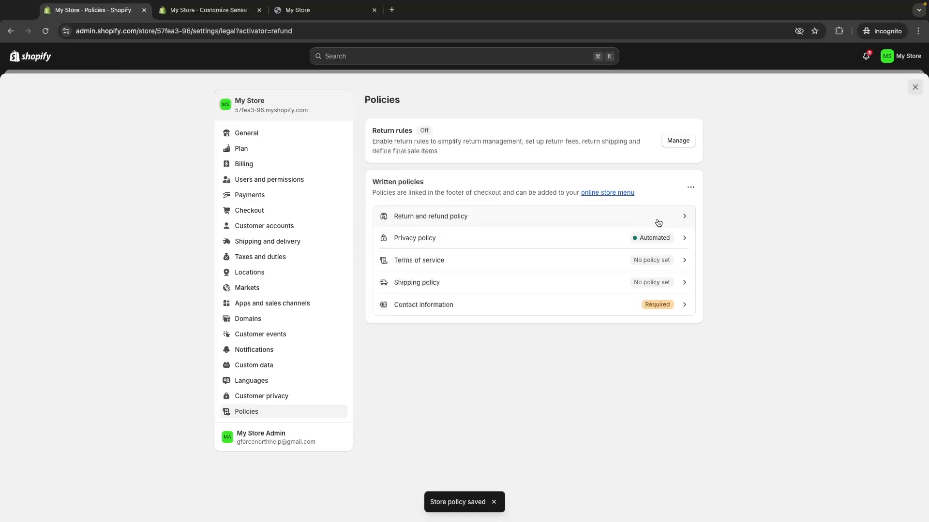
# Fill the terms of service with the template, review the business contact placeholders in Section 20 and publish the policy
pyautogui.click(405, 261)
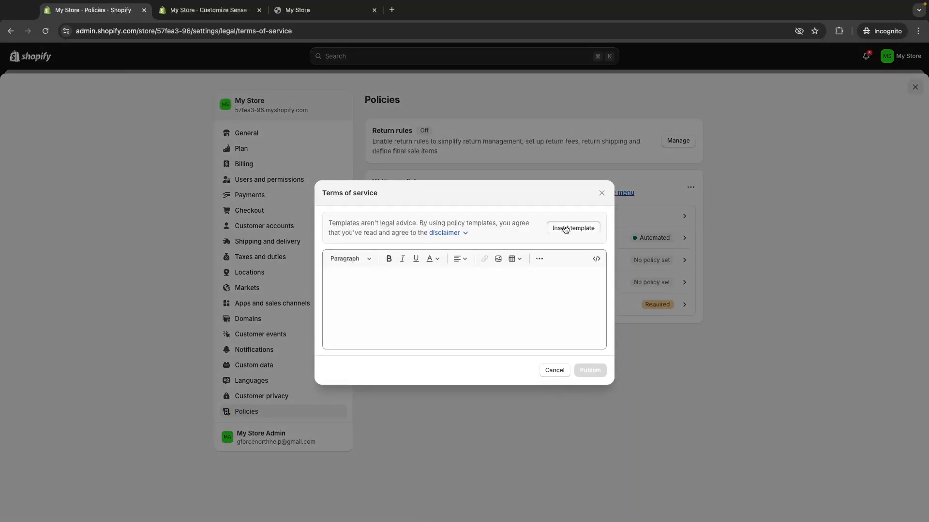
pyautogui.click(565, 228)
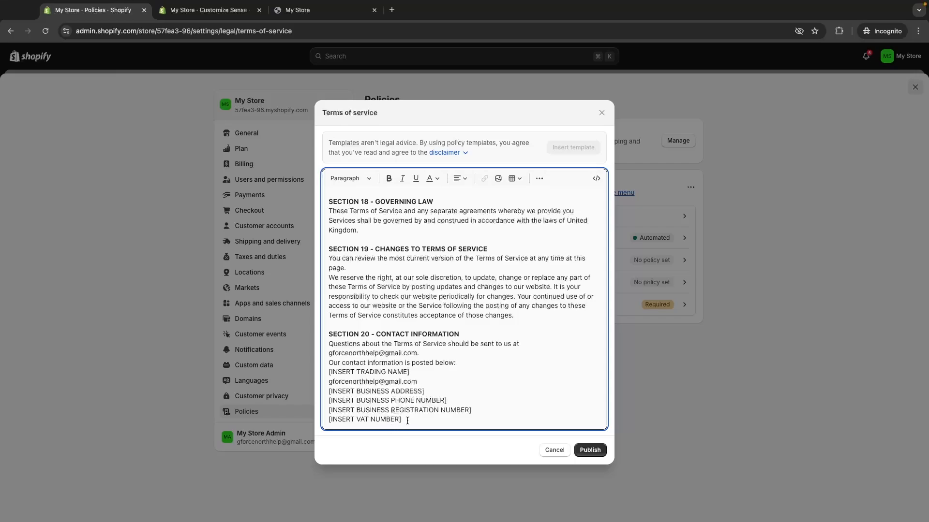
pyautogui.moveTo(407, 421); pyautogui.dragTo(329, 391)
pyautogui.click(400, 396)
pyautogui.moveTo(428, 393); pyautogui.dragTo(312, 394)
pyautogui.moveTo(457, 397); pyautogui.dragTo(299, 396)
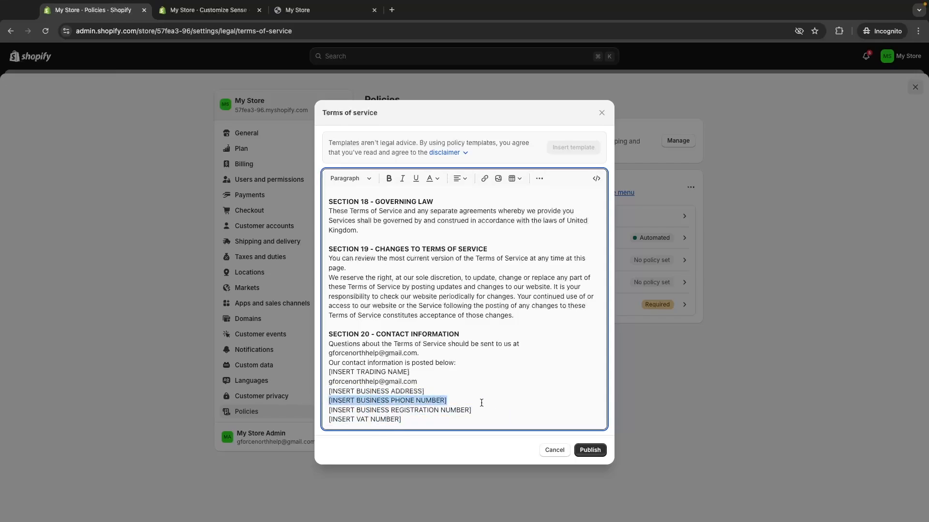
pyautogui.moveTo(479, 410); pyautogui.dragTo(303, 409)
pyautogui.moveTo(409, 419); pyautogui.dragTo(382, 421)
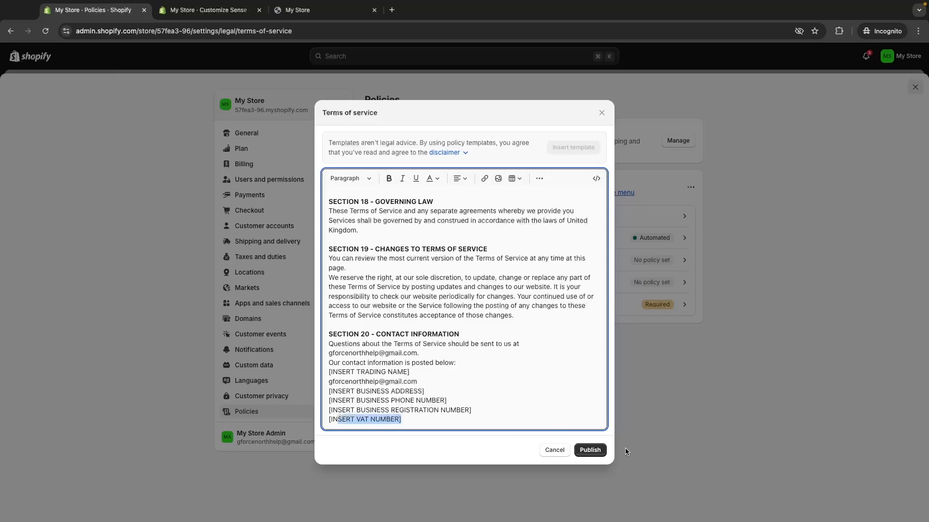
pyautogui.click(590, 451)
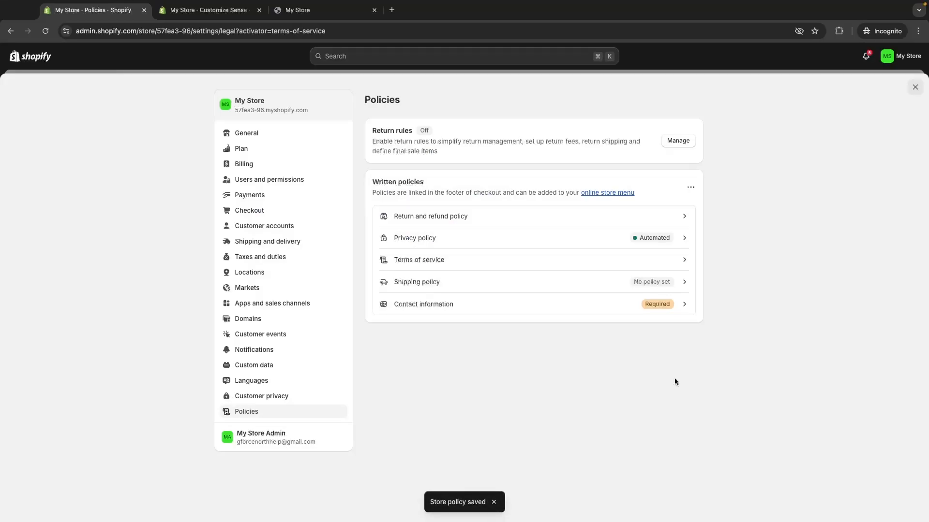
# Write the shipping policy as "Free worldwide shipping" and "Delivery time - 11 days" on separate lines and publish it
pyautogui.click(587, 279)
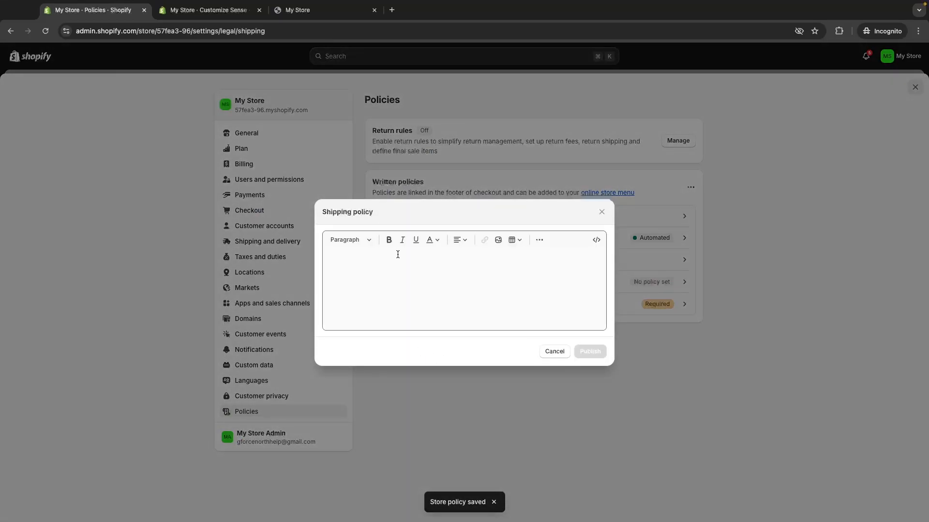
pyautogui.click(450, 284)
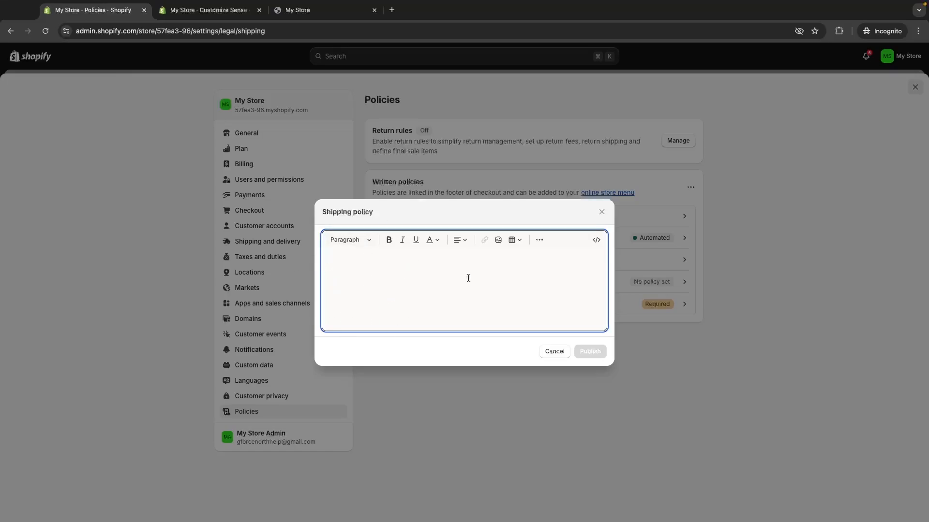
pyautogui.press('capslock')
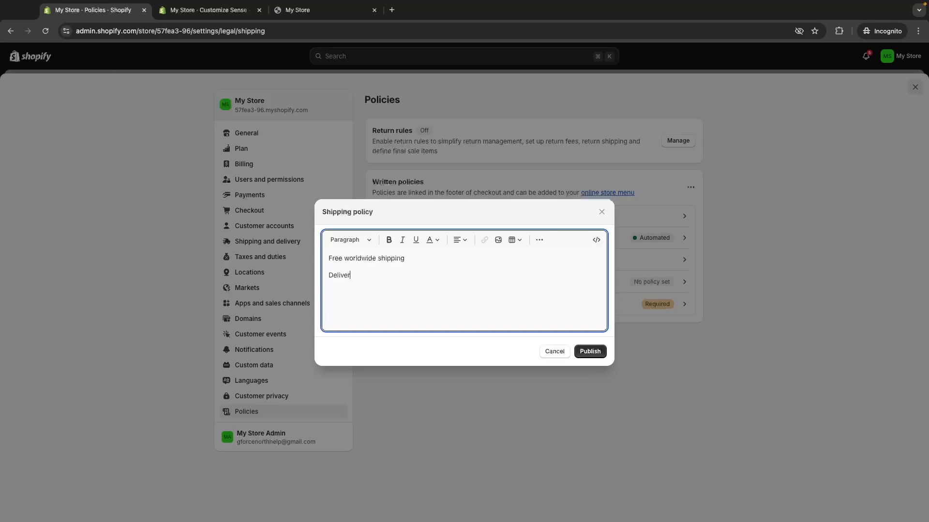
pyautogui.write('time - 11 days')
pyautogui.click(590, 358)
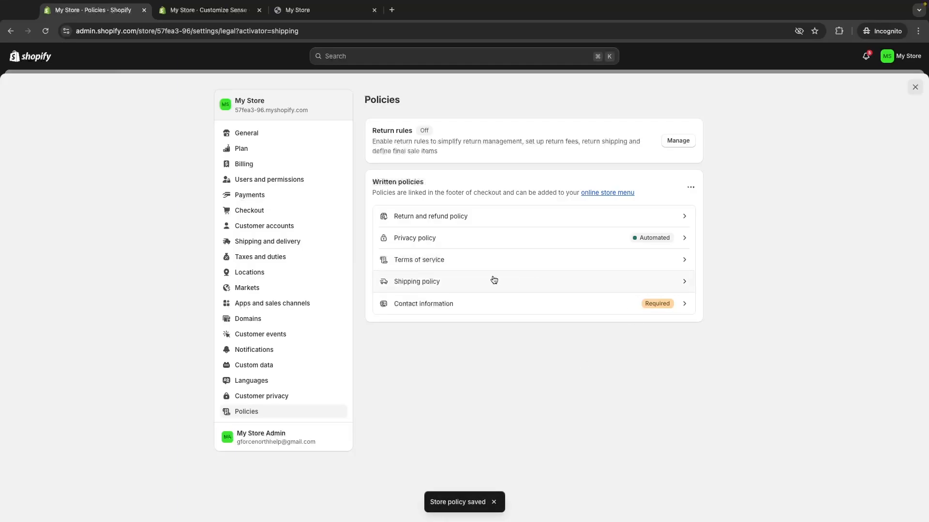
# Reopen the published shipping policy to review its text and close it without changes
pyautogui.click(453, 286)
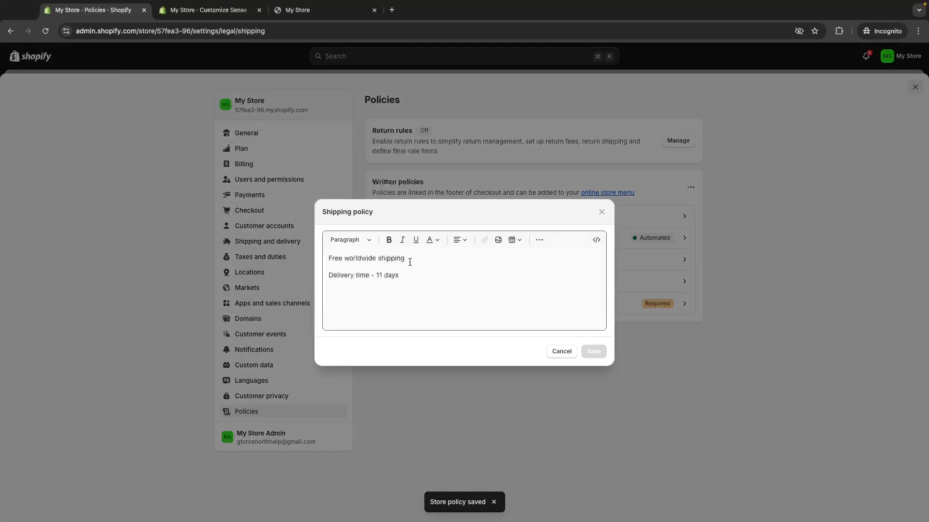
pyautogui.moveTo(410, 262); pyautogui.dragTo(319, 263)
pyautogui.click(449, 297)
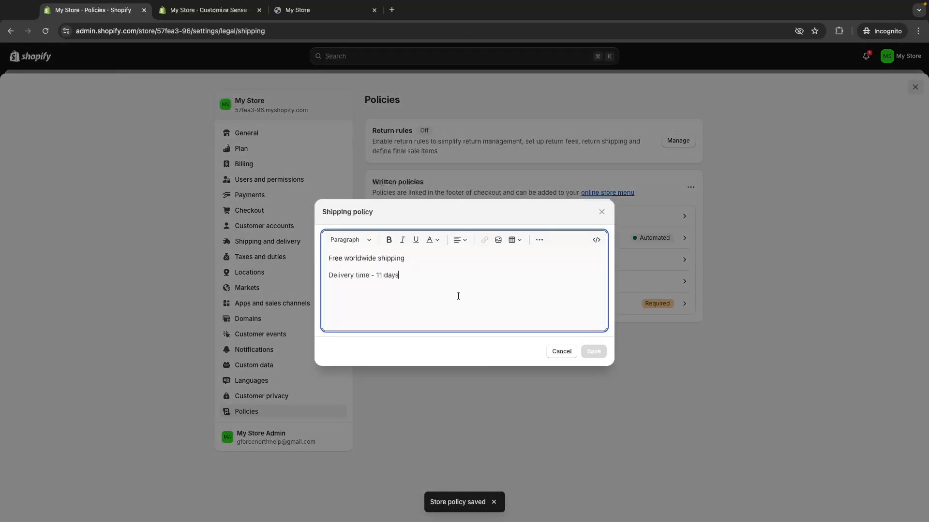
pyautogui.click(601, 212)
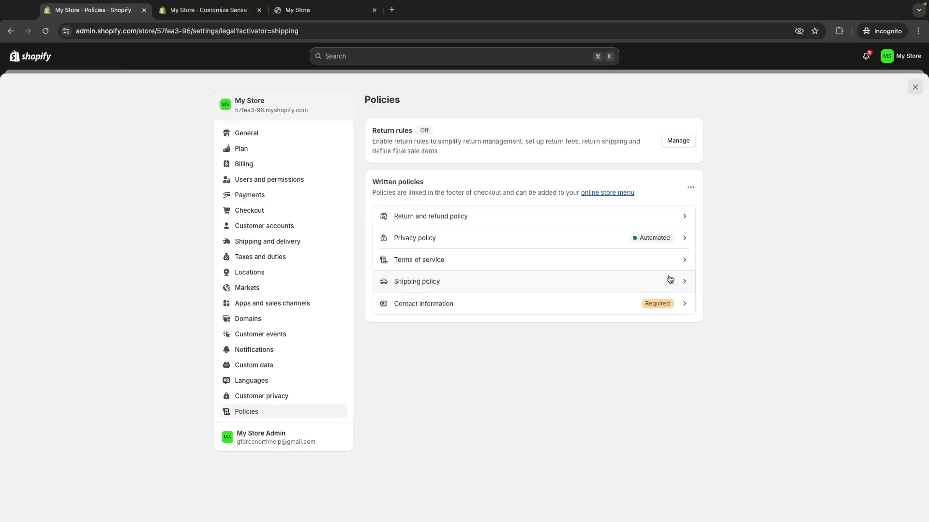
# Fill the contact information policy with the template and publish it
pyautogui.click(615, 311)
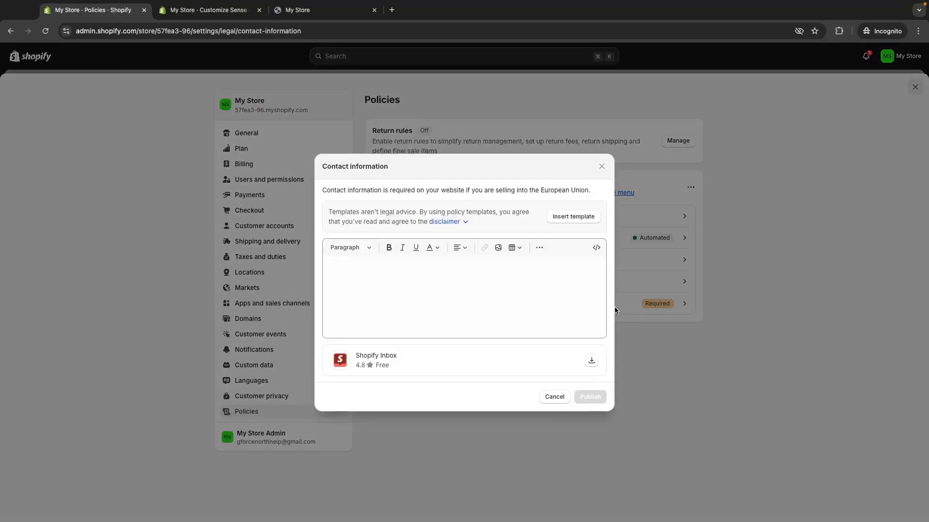
pyautogui.click(586, 219)
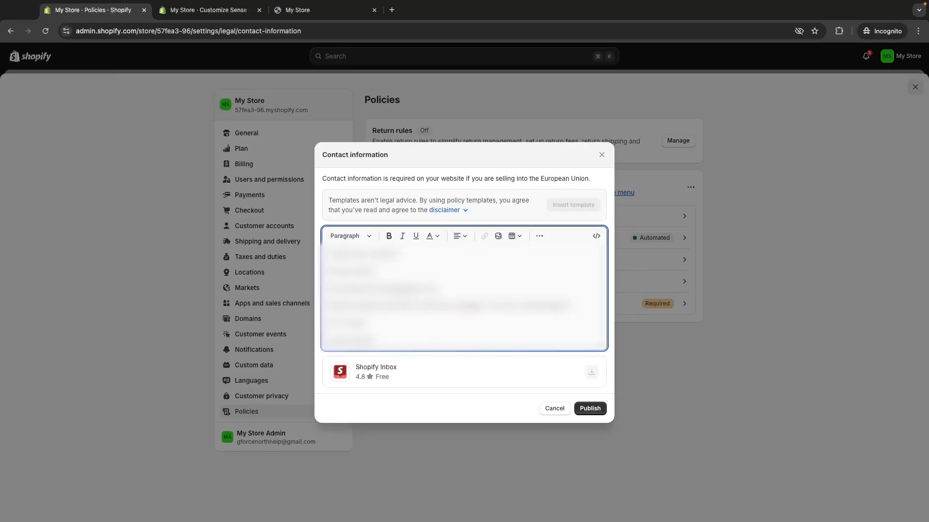
pyautogui.press('super+a')
pyautogui.click(464, 290)
pyautogui.click(588, 411)
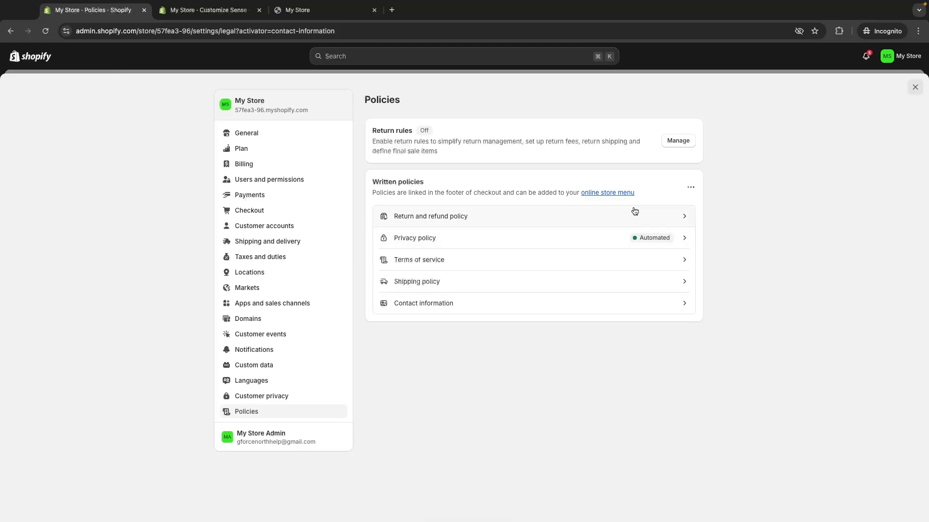
# Leave the settings, open the Main menu in the Online Store navigation and delete its Catalog item
pyautogui.click(915, 88)
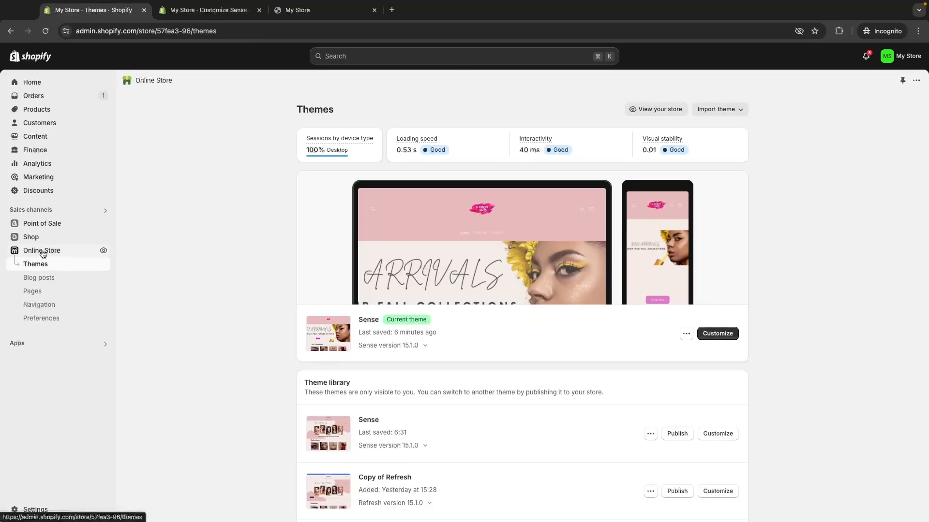
pyautogui.click(36, 310)
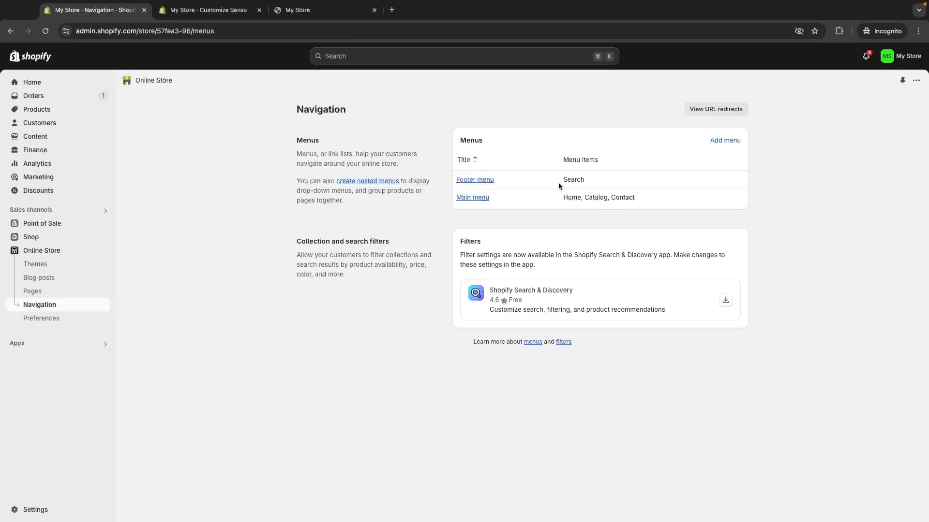
pyautogui.click(465, 203)
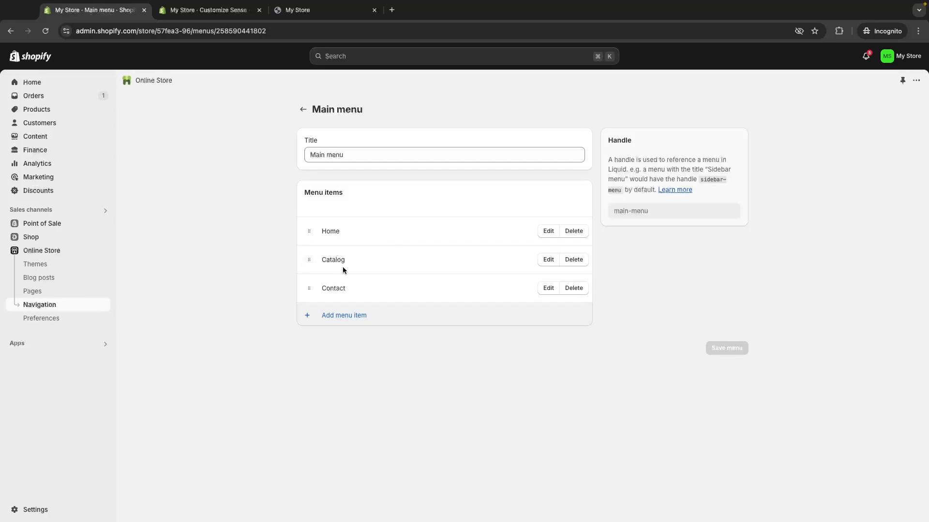
pyautogui.click(574, 260)
pyautogui.click(588, 312)
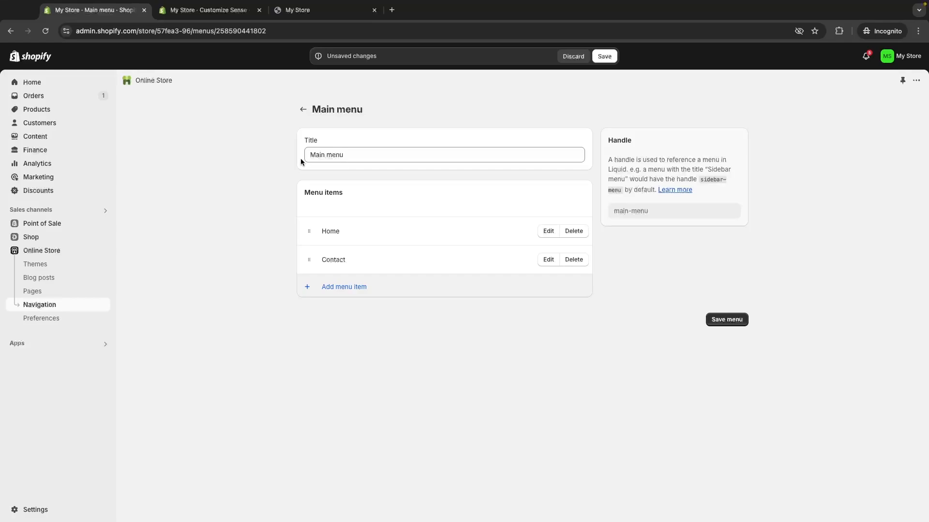
# Add a Best Sellers item to the Main menu, linked to the Best Sellers collection
pyautogui.click(337, 288)
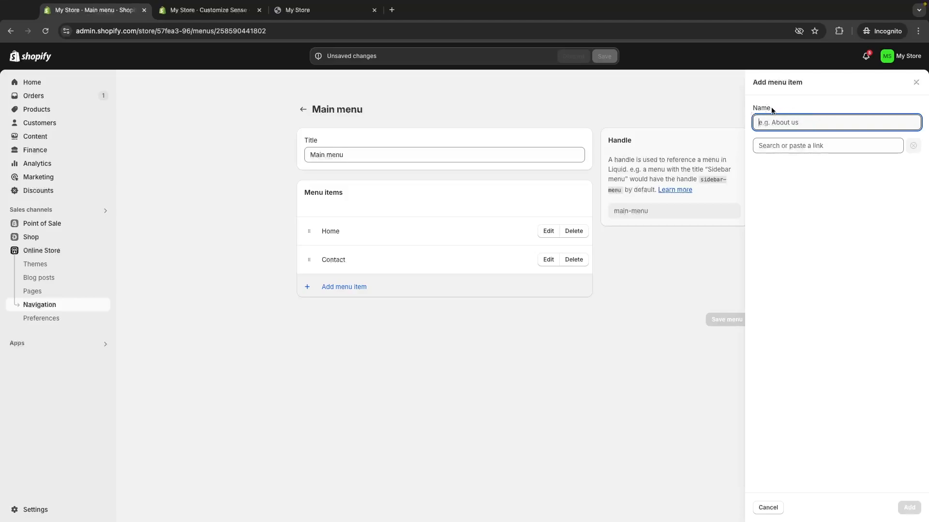
pyautogui.click(792, 145)
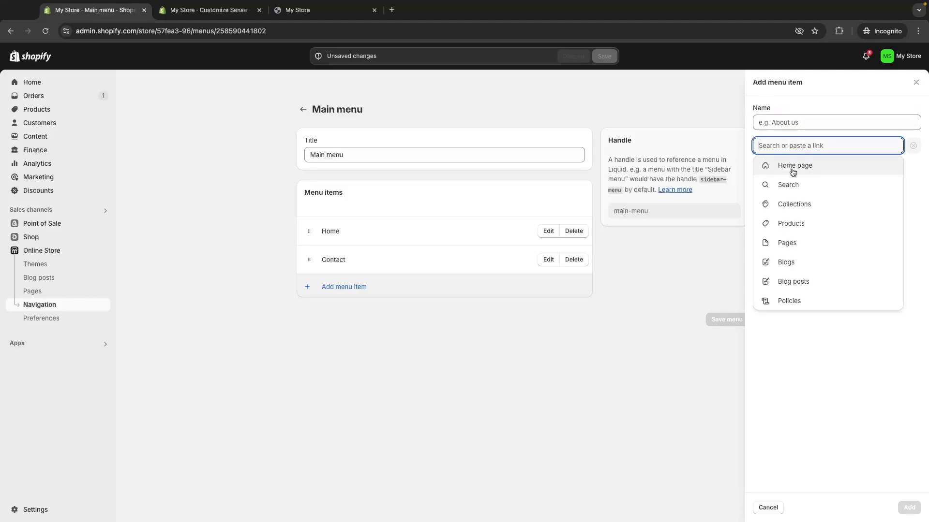
pyautogui.click(804, 207)
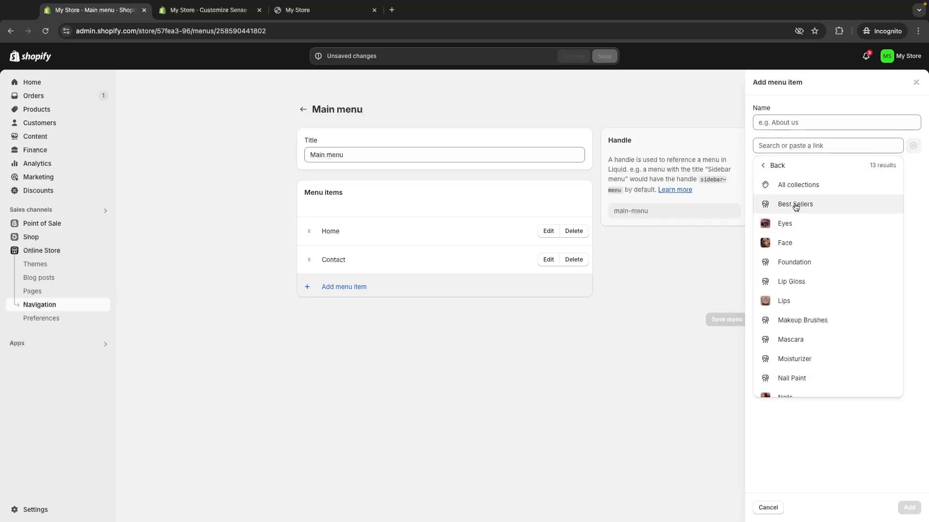
pyautogui.click(795, 205)
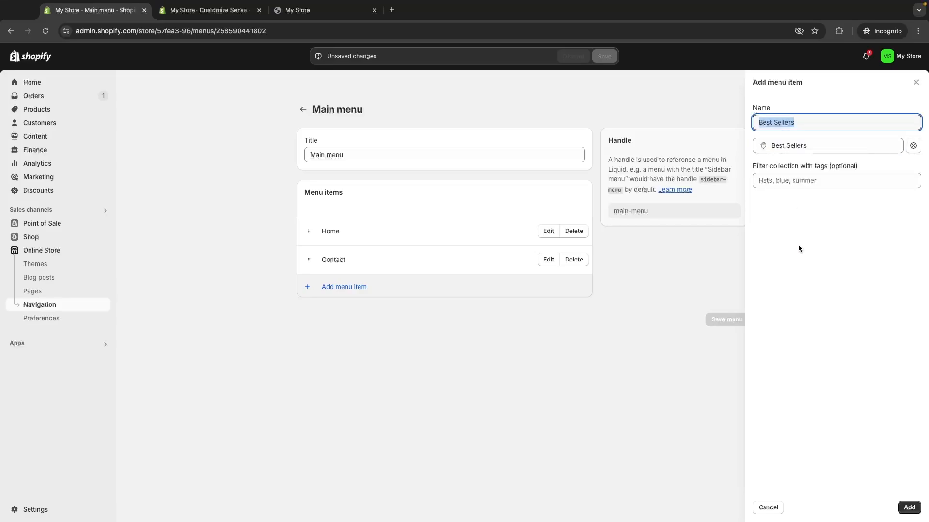
pyautogui.click(909, 507)
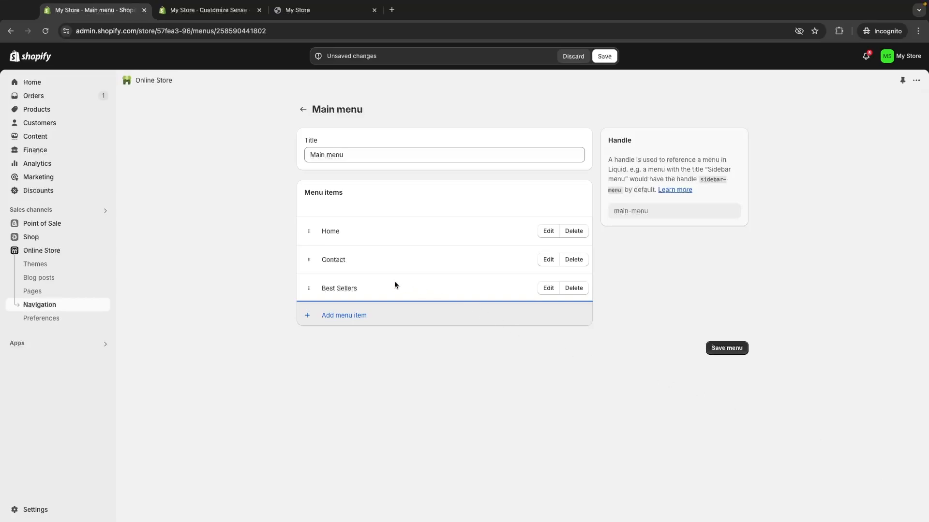
# Add an Eyes item to the Main menu, linked to the Eyes collection
pyautogui.click(324, 317)
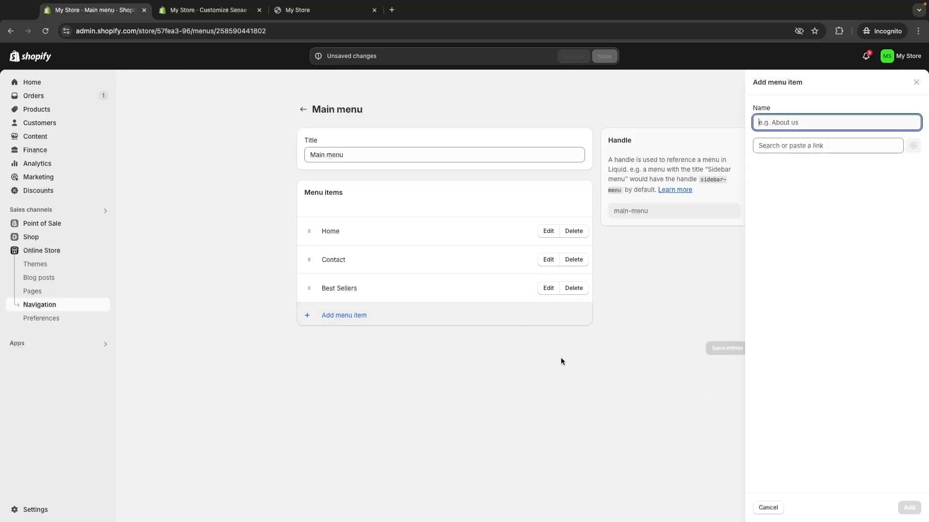
pyautogui.click(762, 147)
pyautogui.click(773, 205)
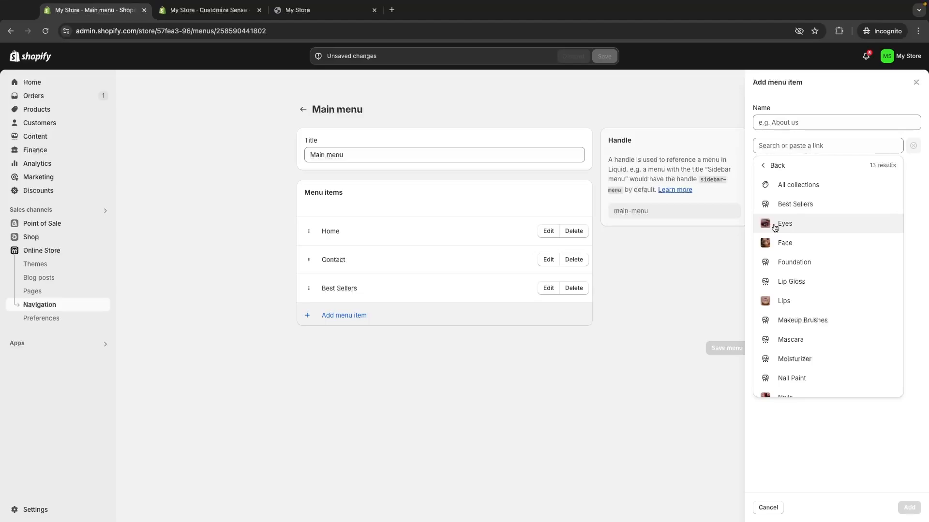
pyautogui.click(775, 223)
pyautogui.click(908, 507)
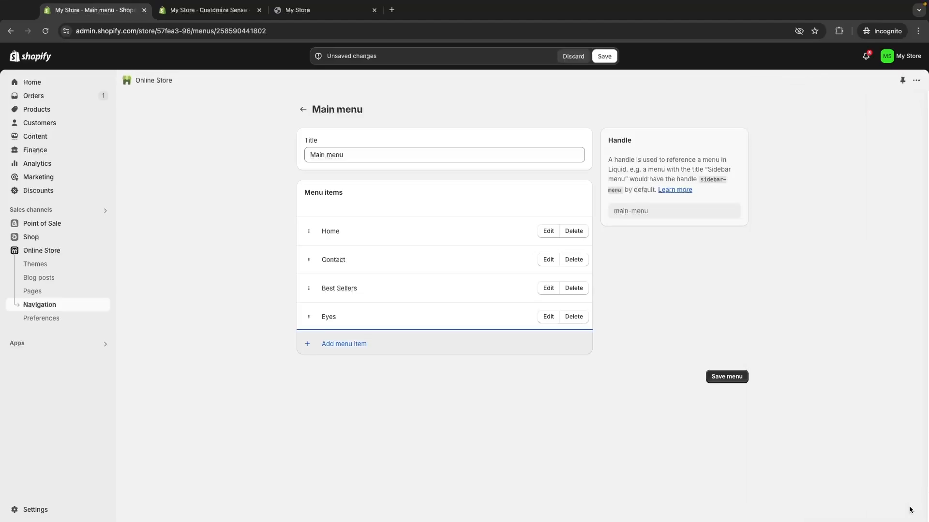
# Add a Face item to the Main menu, linked to the Face collection
pyautogui.click(353, 348)
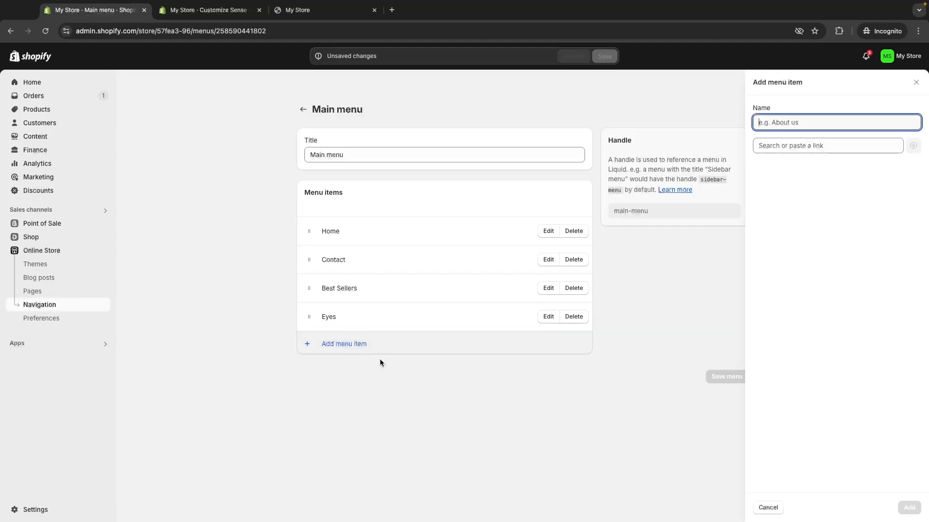
pyautogui.click(818, 145)
pyautogui.click(787, 203)
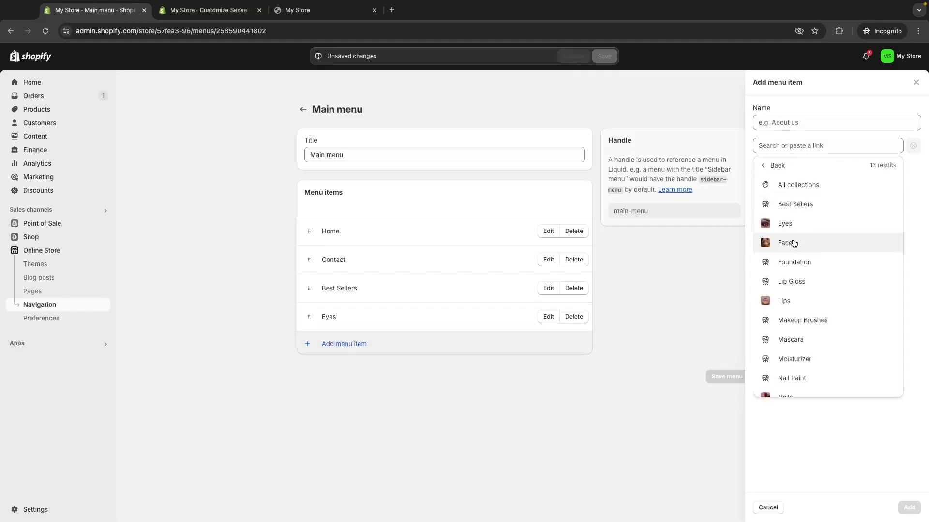
pyautogui.click(787, 243)
pyautogui.click(910, 508)
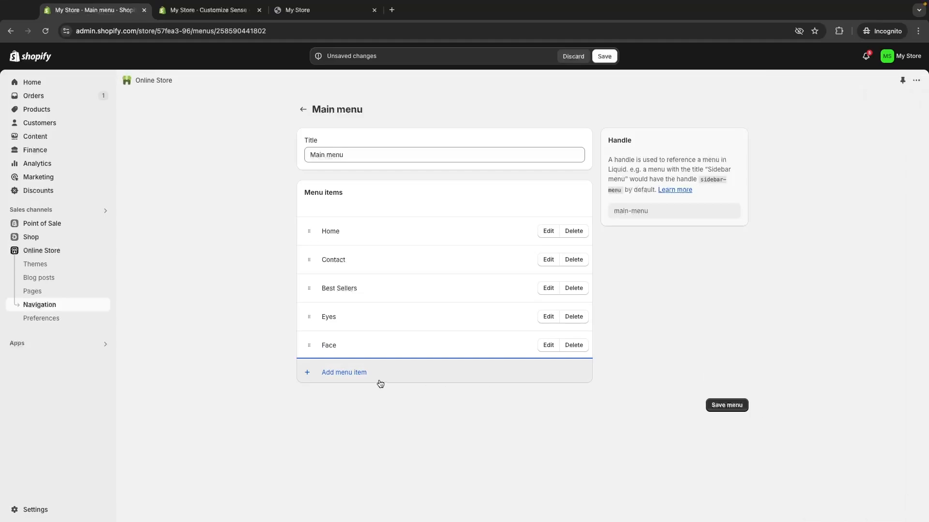
# Add a Lips item to the Main menu, linked to the Lips collection
pyautogui.click(379, 376)
pyautogui.click(805, 146)
pyautogui.click(798, 204)
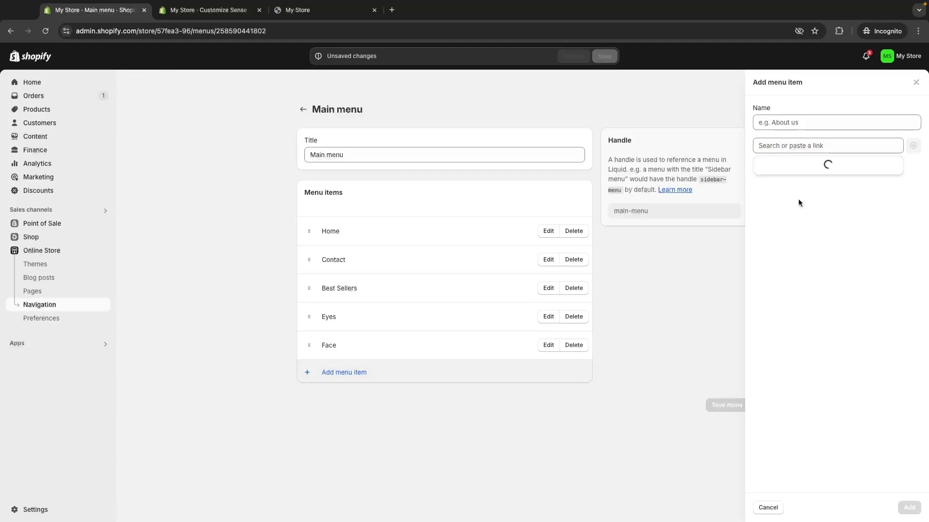
pyautogui.click(784, 301)
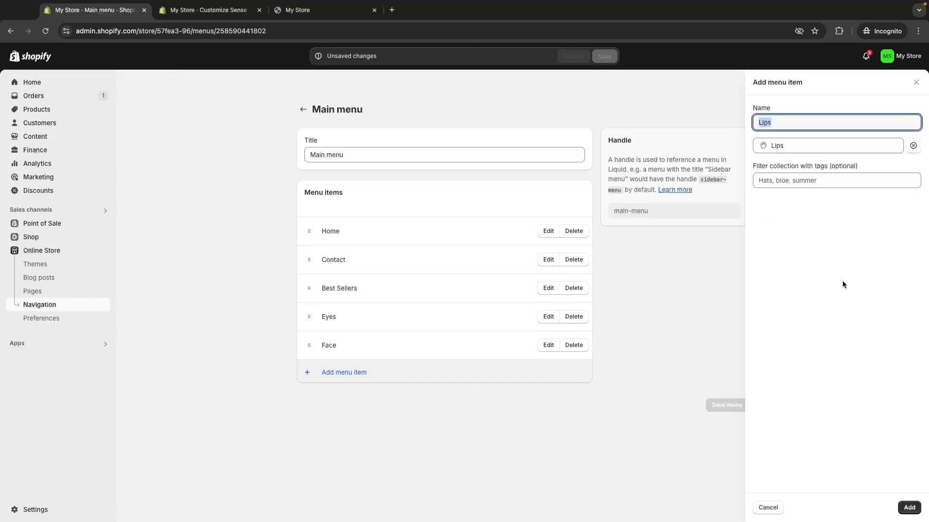
pyautogui.click(908, 508)
# Add a Nails item to the Main menu, linked to the Nails collection
pyautogui.click(338, 401)
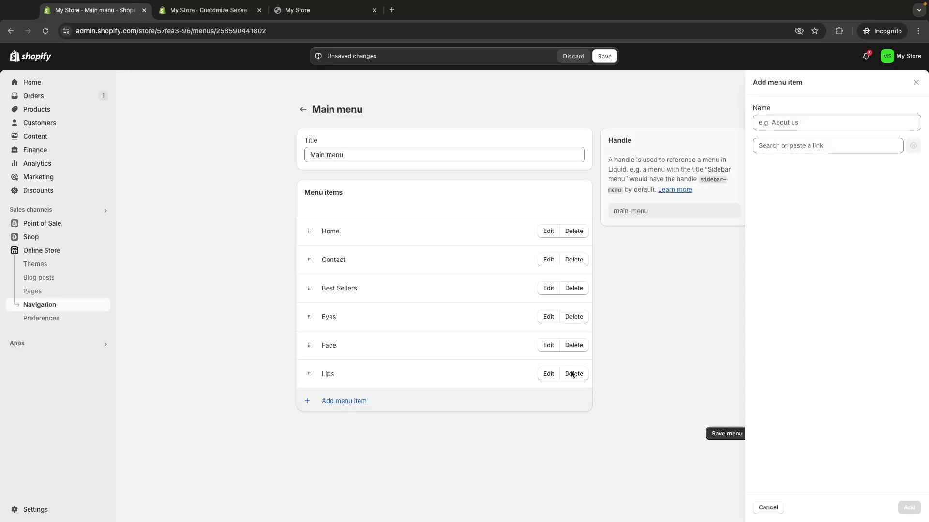
pyautogui.click(803, 145)
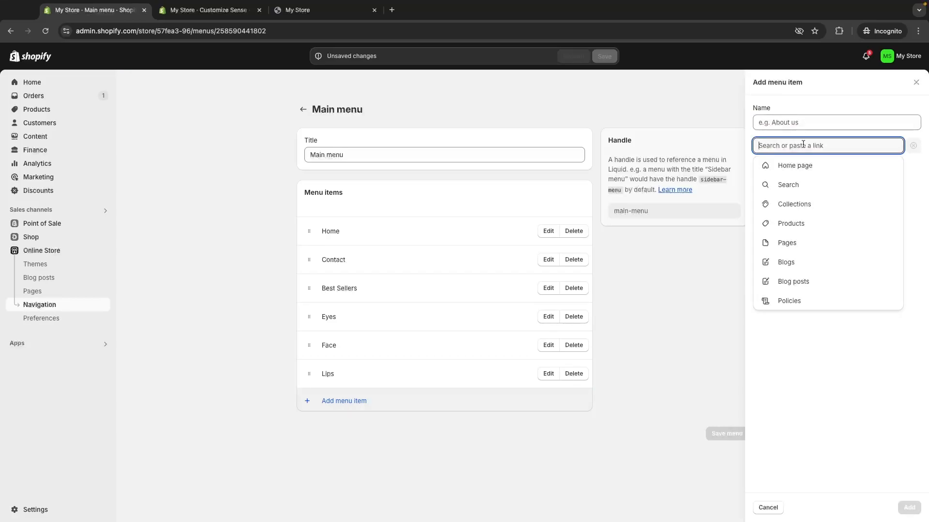
pyautogui.click(801, 199)
pyautogui.click(784, 369)
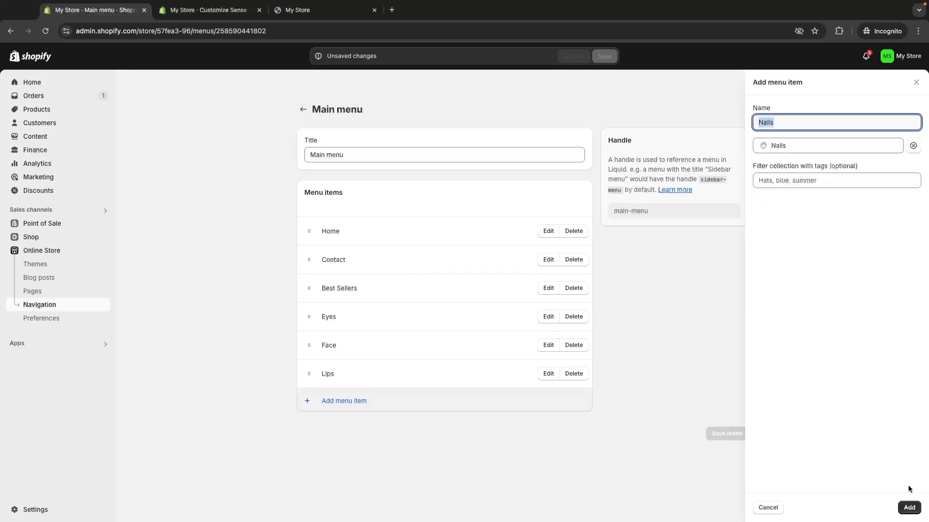
pyautogui.click(909, 508)
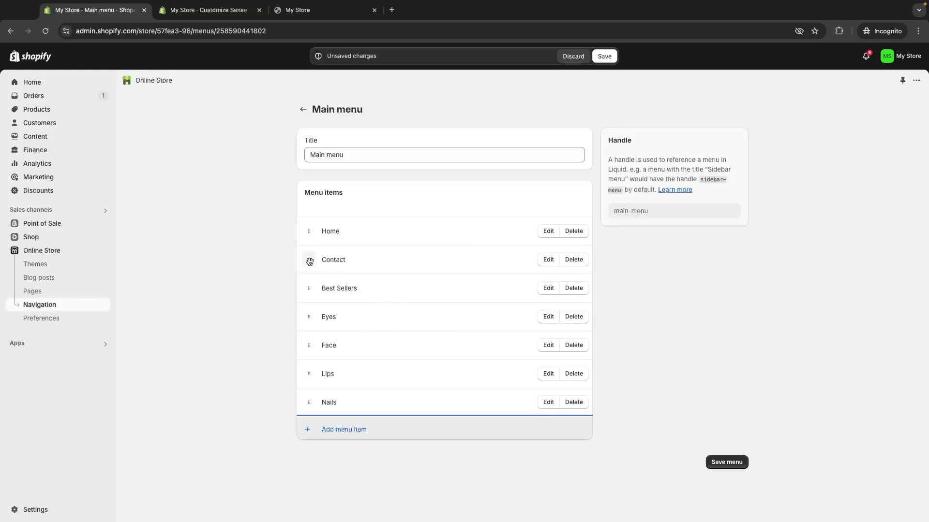
# Move the Contact item to the end of the Main menu, below Nails, and save the menu
pyautogui.moveTo(311, 261); pyautogui.dragTo(327, 389)
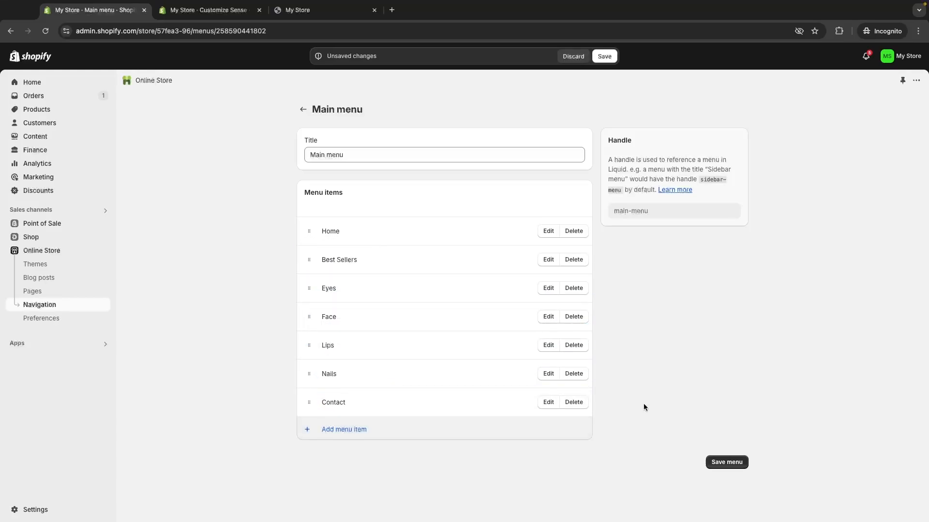
pyautogui.click(726, 462)
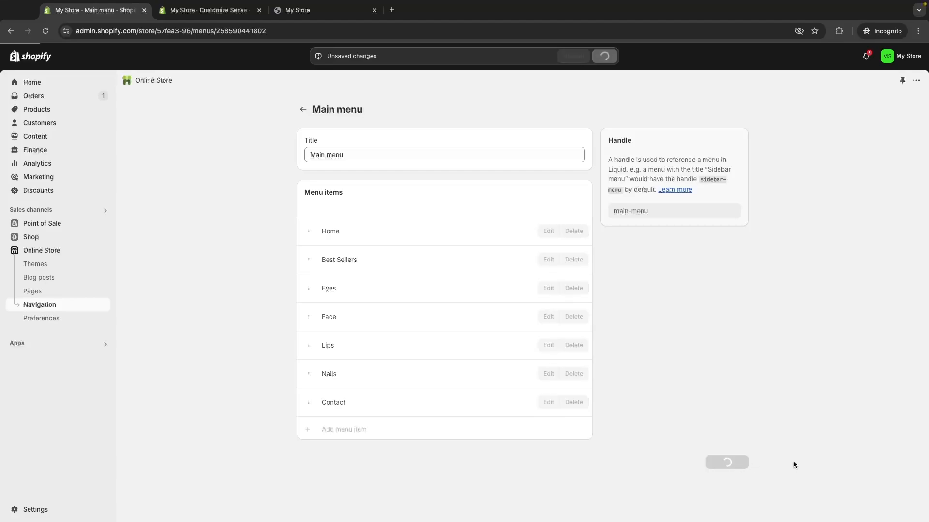
pyautogui.click(303, 109)
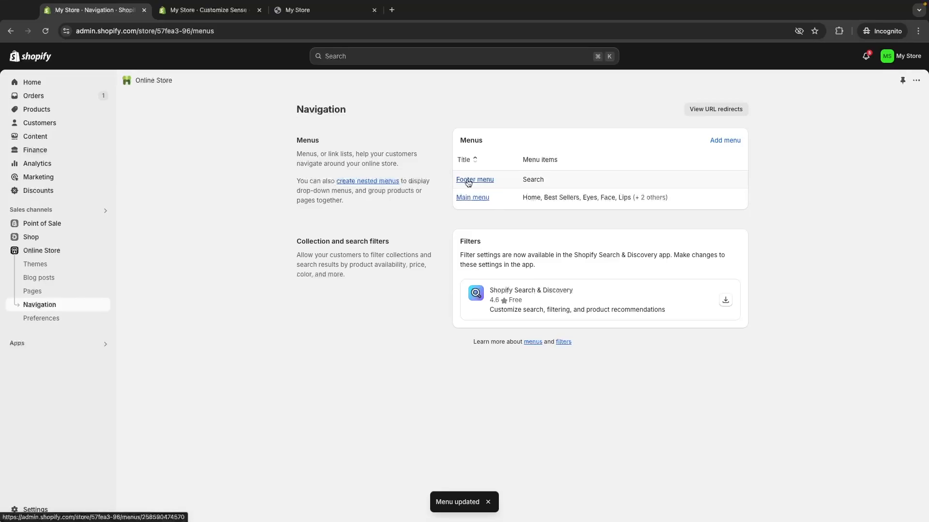
# Open the Footer menu and add a Privacy Policy item linked to the store's privacy policy
pyautogui.click(468, 183)
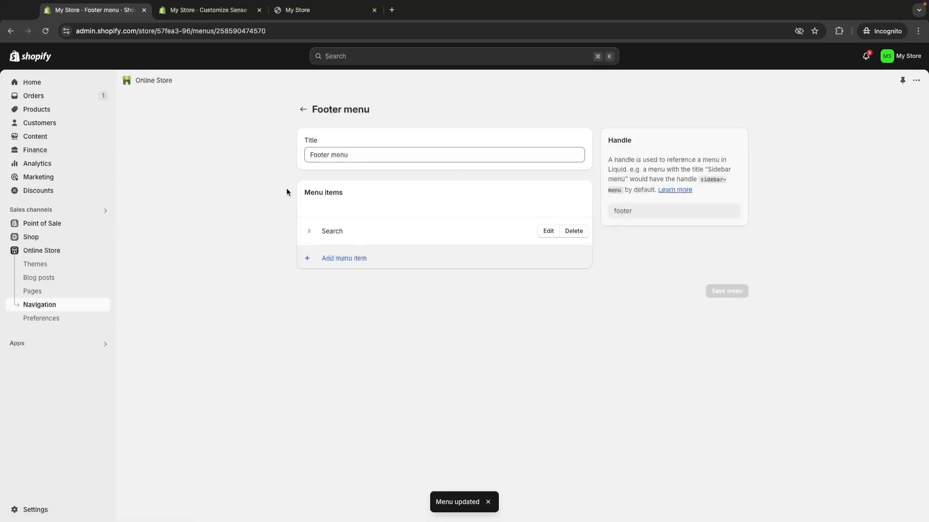
pyautogui.click(344, 260)
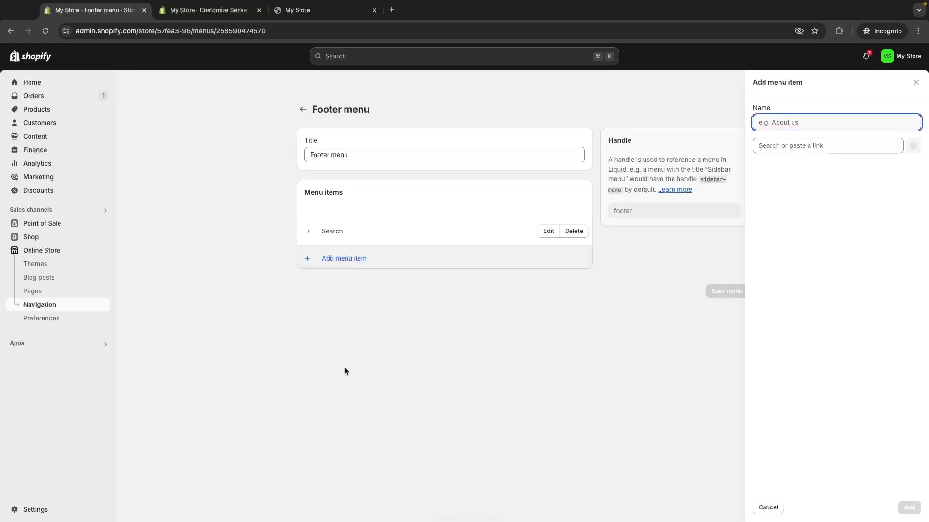
pyautogui.click(827, 146)
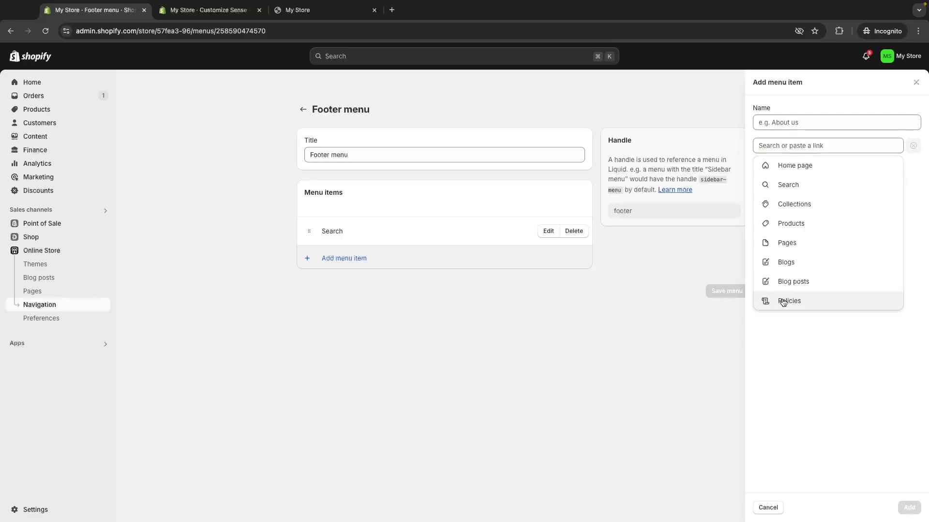
pyautogui.click(804, 309)
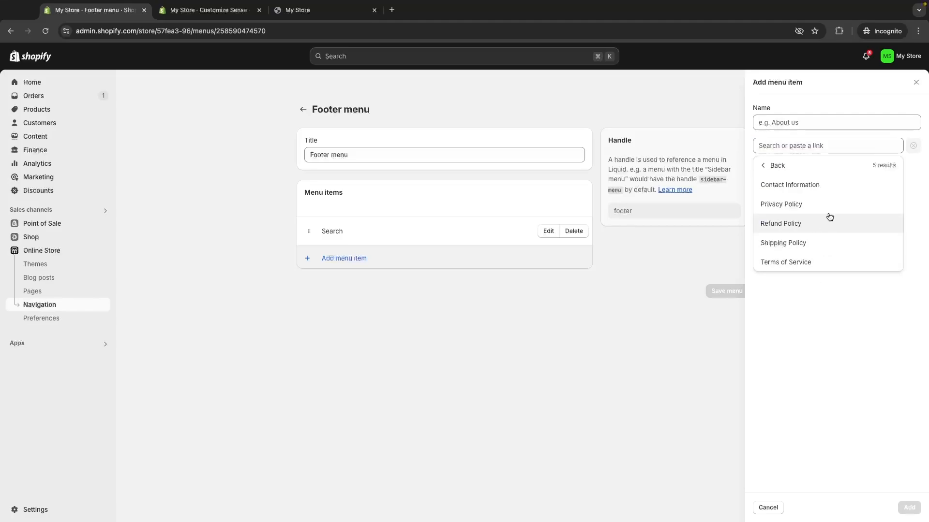
pyautogui.click(798, 206)
pyautogui.click(906, 508)
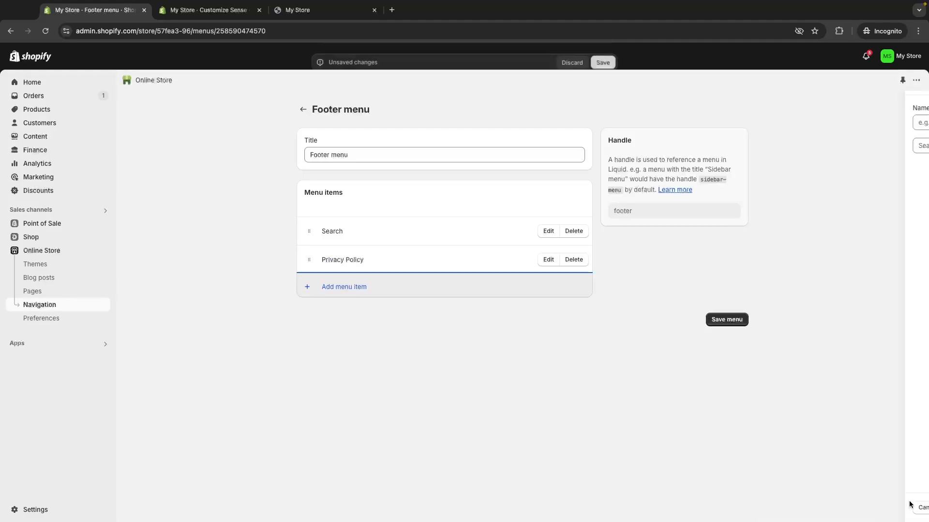
# Add a Refund Policy item to the Footer menu, linked to the store's refund policy
pyautogui.click(347, 281)
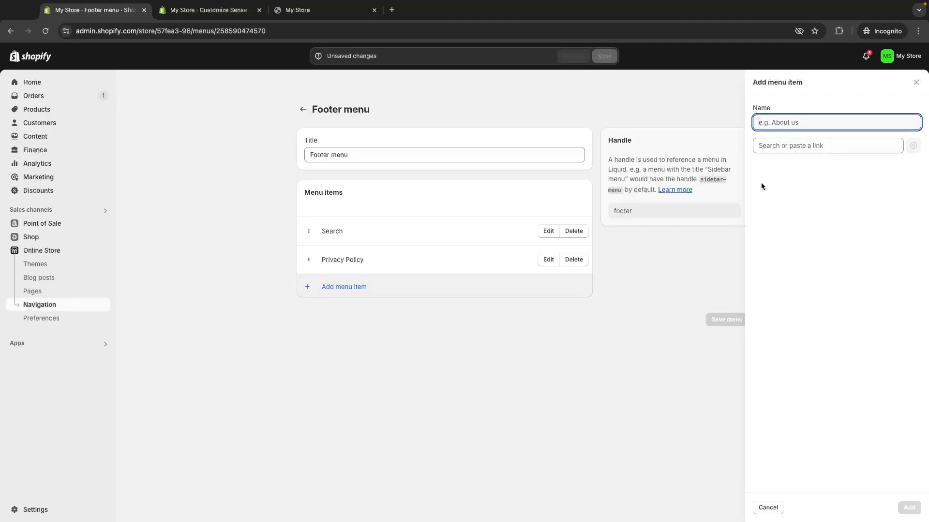
pyautogui.click(793, 145)
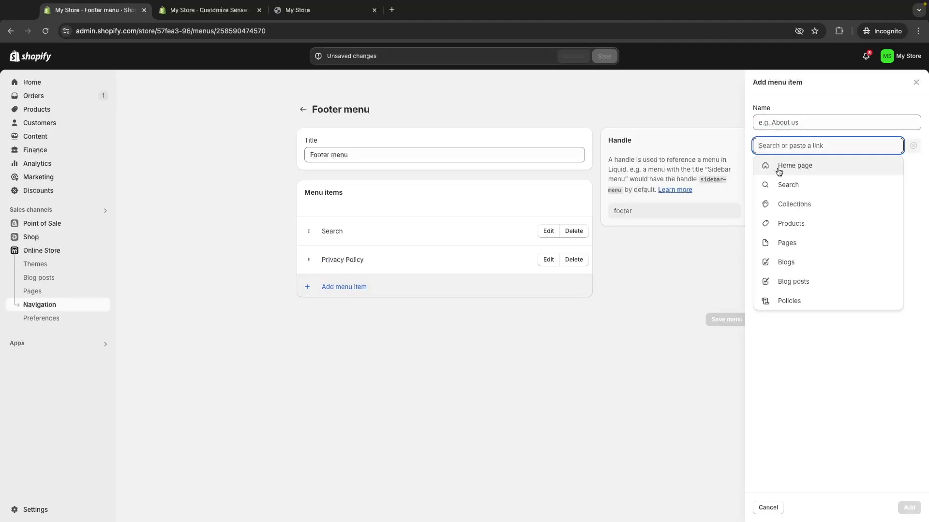
pyautogui.click(793, 299)
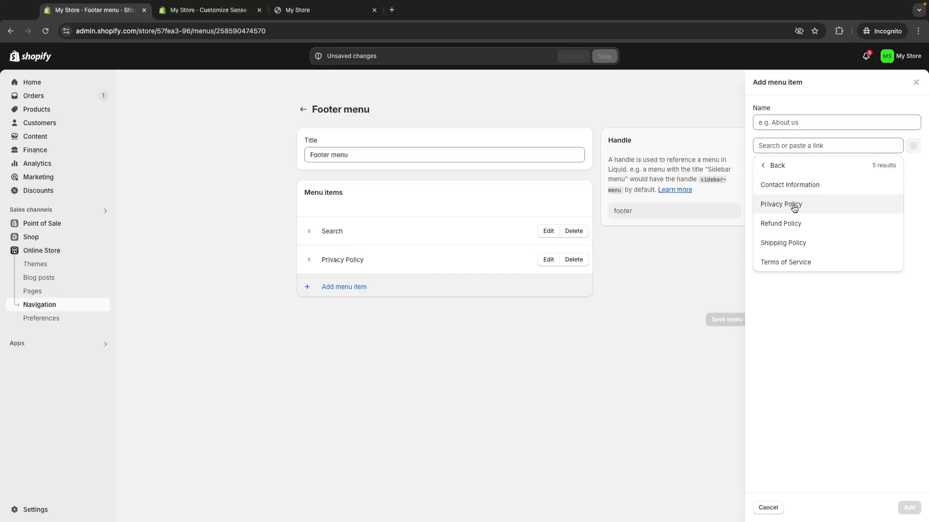
pyautogui.click(783, 223)
pyautogui.click(909, 507)
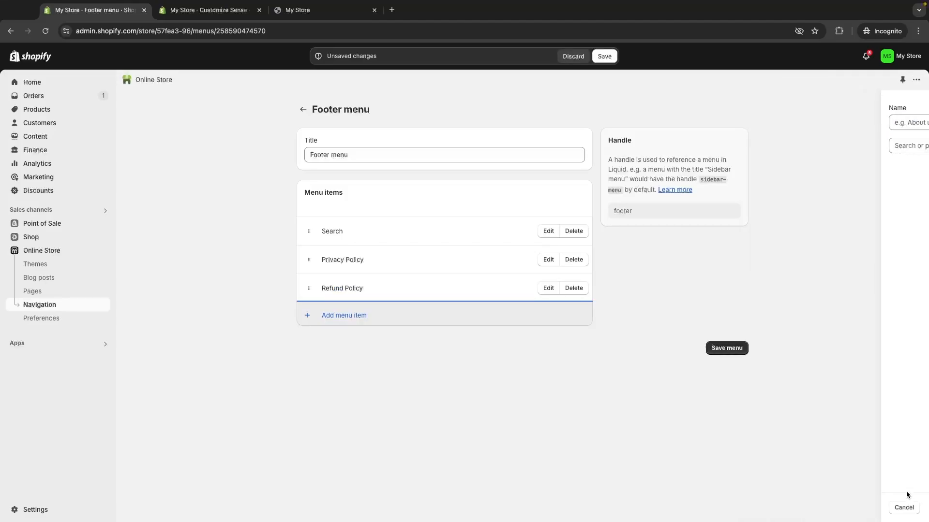
# Add a Shipping Policy item to the Footer menu, linked to the store's shipping policy
pyautogui.click(334, 316)
pyautogui.click(805, 148)
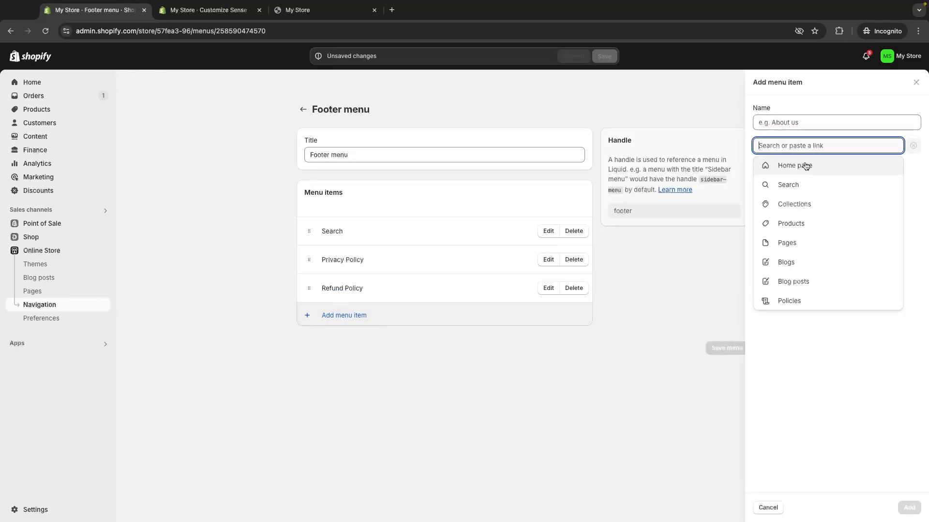
pyautogui.click(794, 300)
pyautogui.click(804, 243)
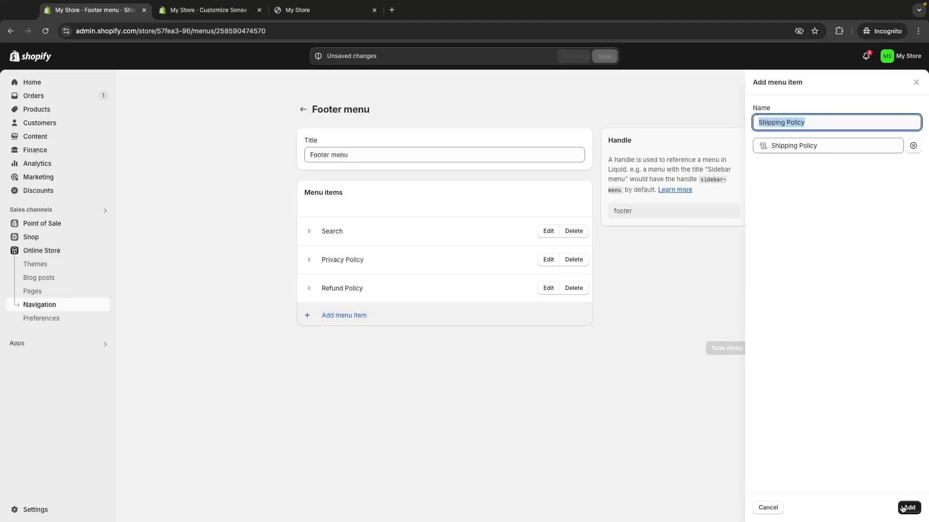
pyautogui.click(908, 507)
# Add a Terms of Service item linked to that policy to the Footer menu, and save the menu
pyautogui.click(412, 342)
pyautogui.click(786, 148)
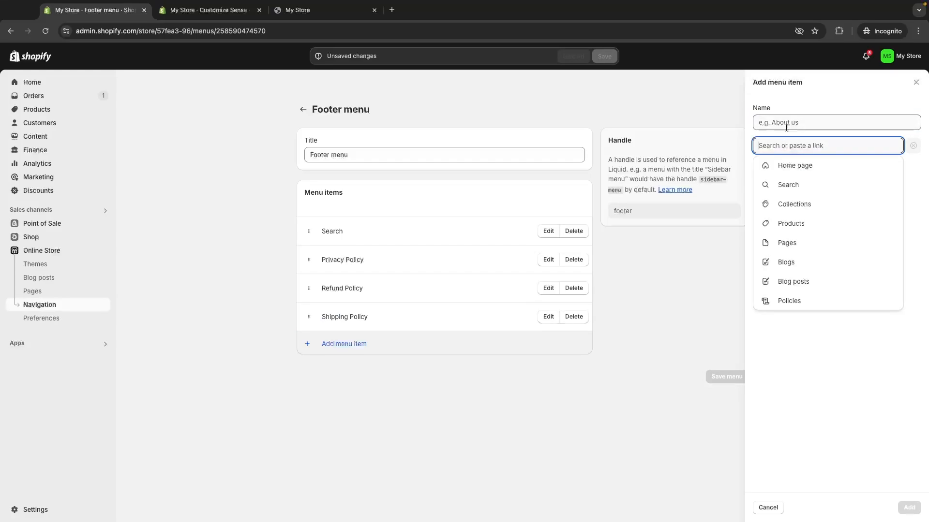
pyautogui.click(794, 300)
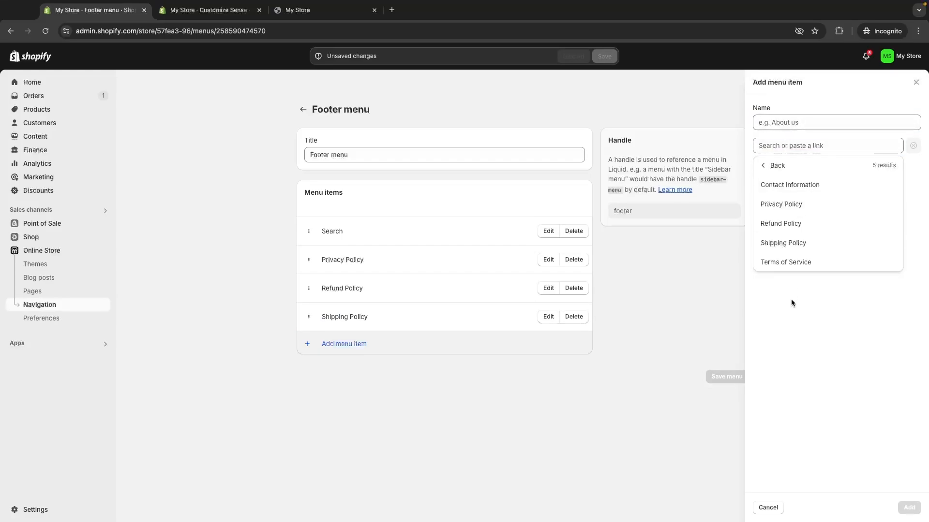
pyautogui.click(792, 264)
pyautogui.click(910, 507)
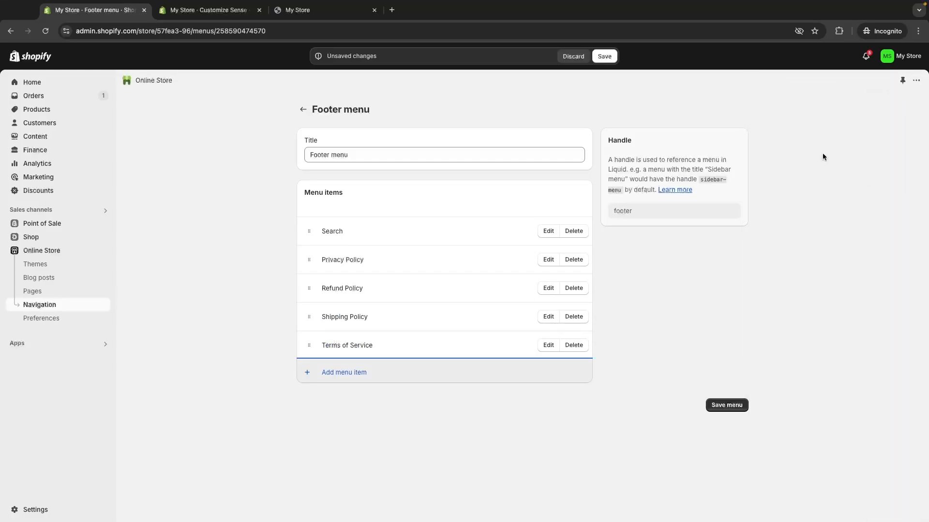
pyautogui.click(726, 405)
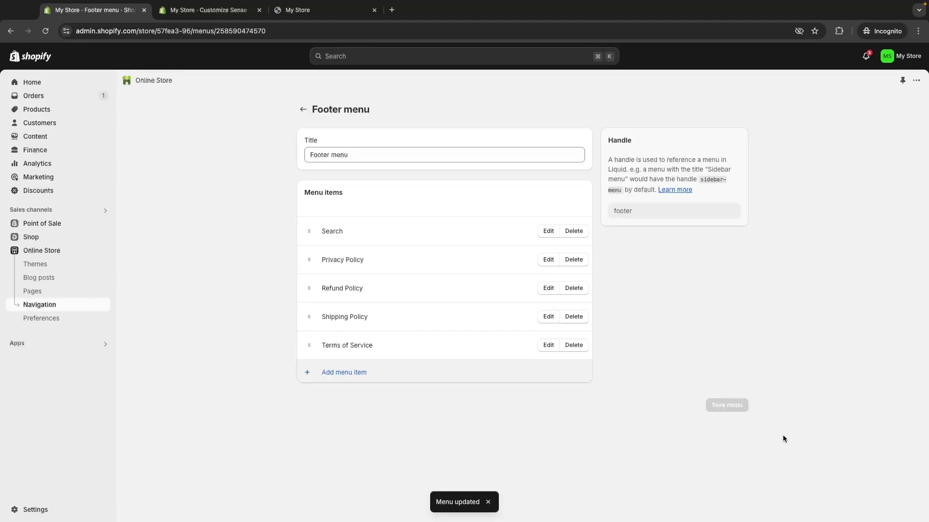
pyautogui.click(309, 112)
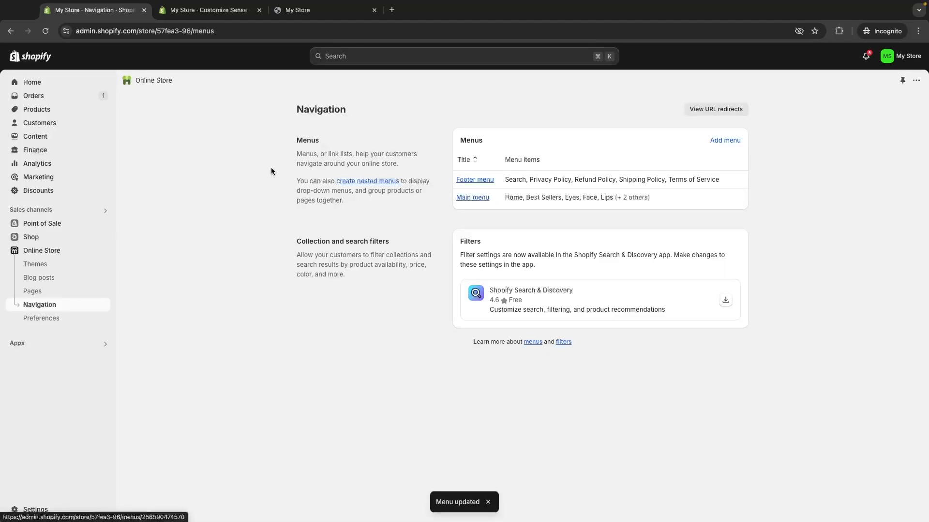
# Open the current Sense theme for customization and check the header's Eyes and Home links in the preview
pyautogui.click(44, 263)
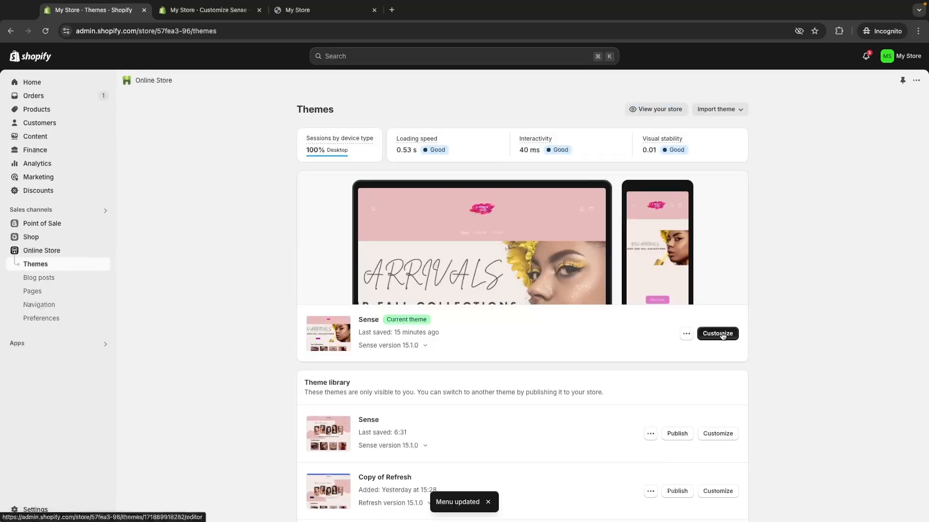
pyautogui.click(721, 333)
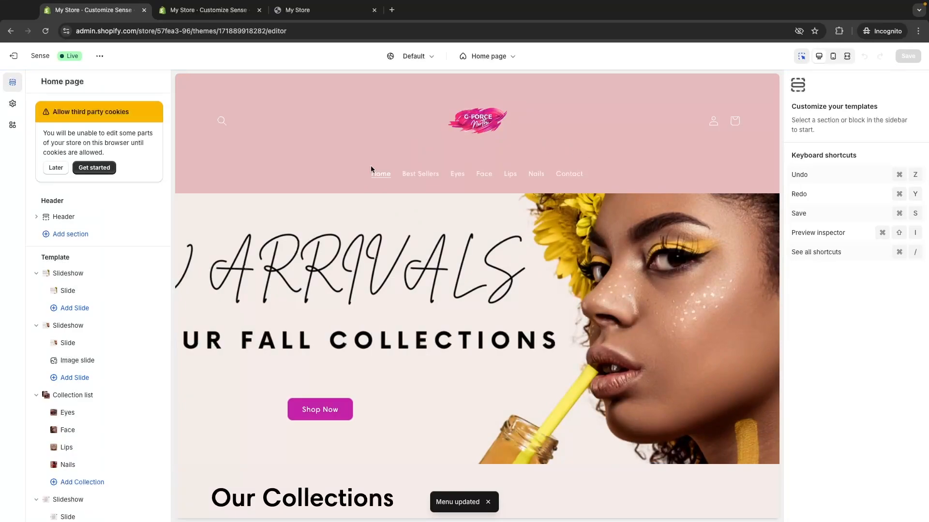
pyautogui.click(461, 174)
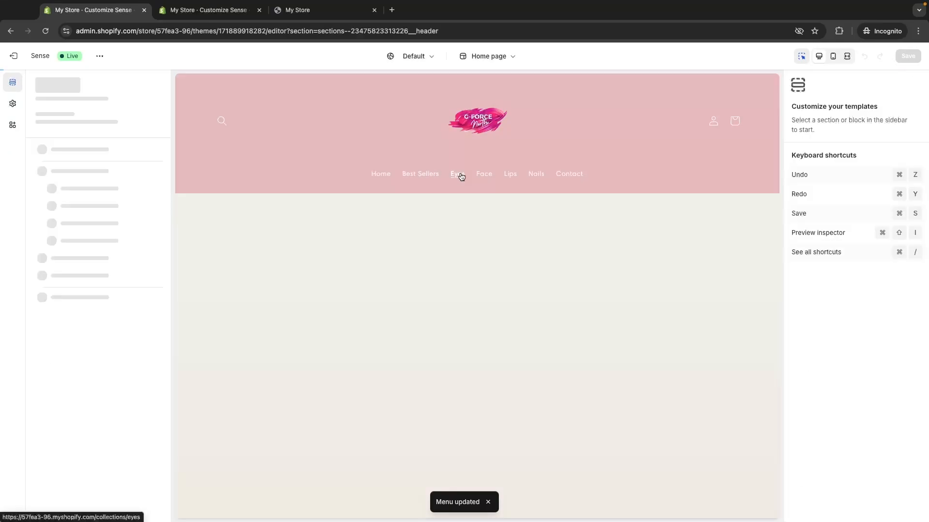
pyautogui.click(381, 174)
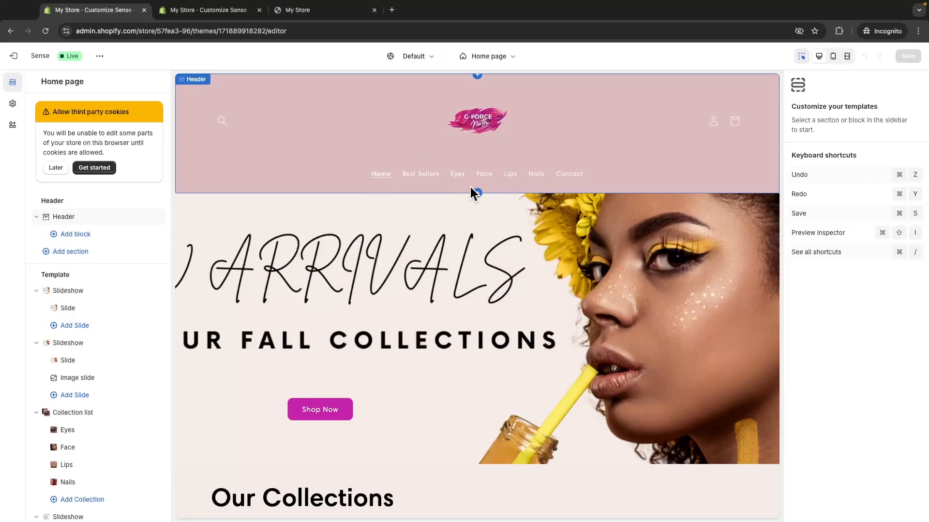
# Review the home page preview from the header down to the footer's policy links
pyautogui.scroll(-15, 519, 258)
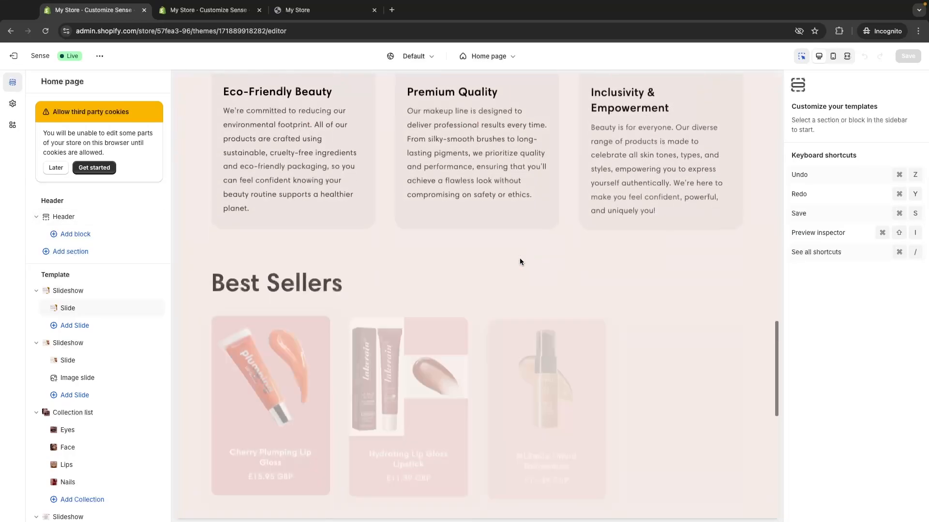
pyautogui.scroll(-10, 520, 261)
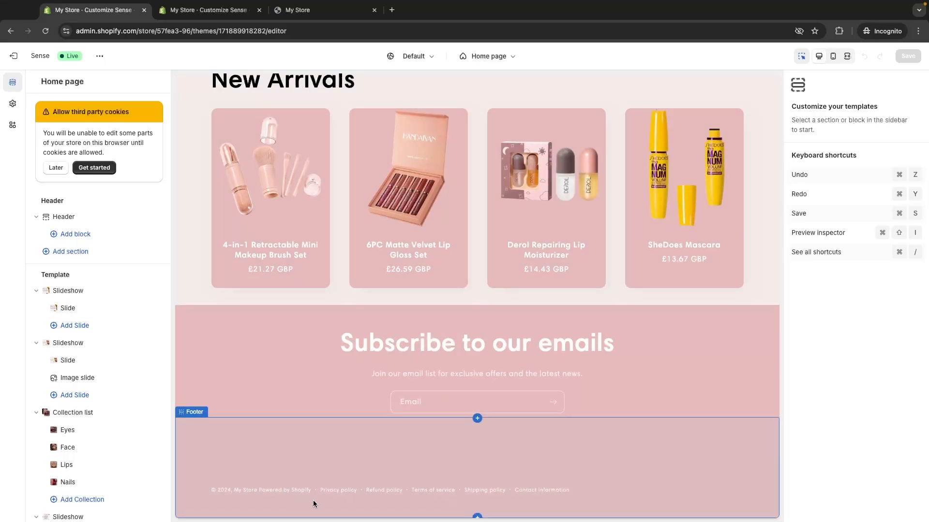
pyautogui.click(344, 502)
pyautogui.scroll(20, 509, 438)
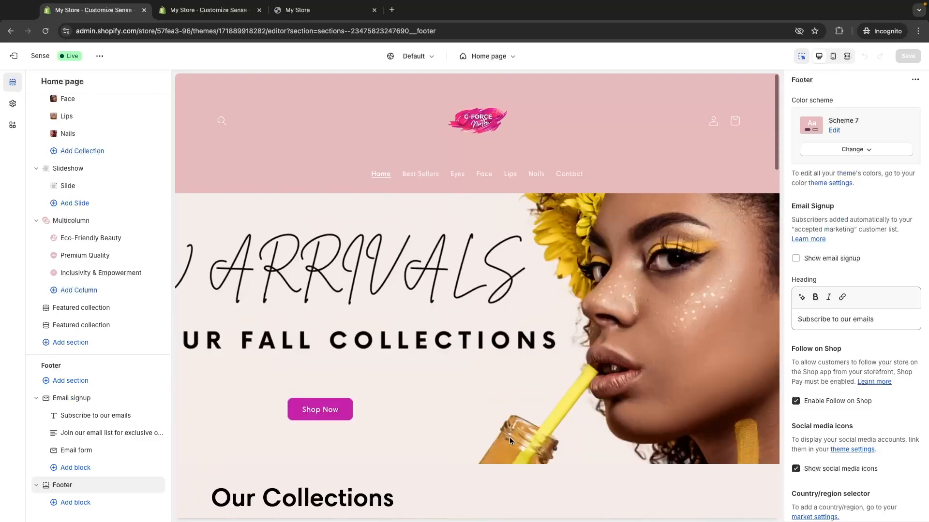
# Open the Best Sellers collection page in the preview and set its collection banner's color scheme to Scheme 6
pyautogui.click(417, 175)
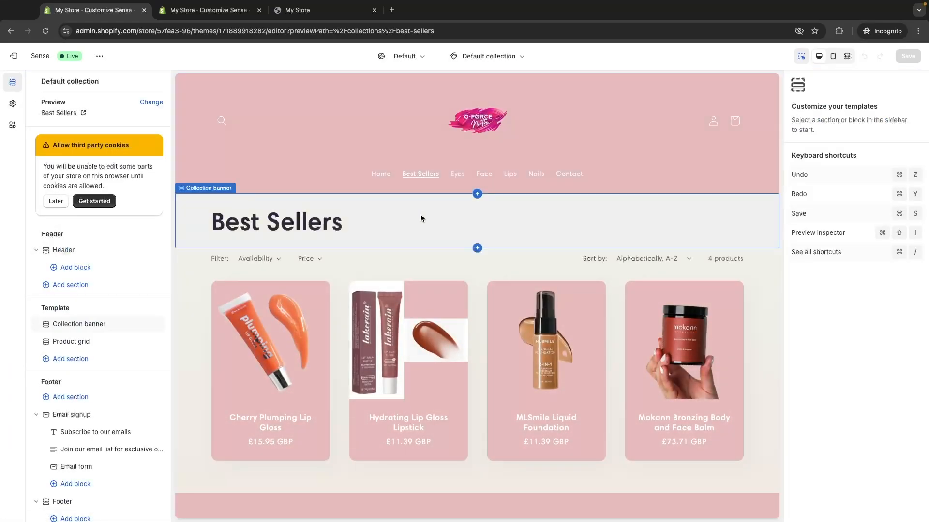
pyautogui.click(423, 245)
pyautogui.click(841, 241)
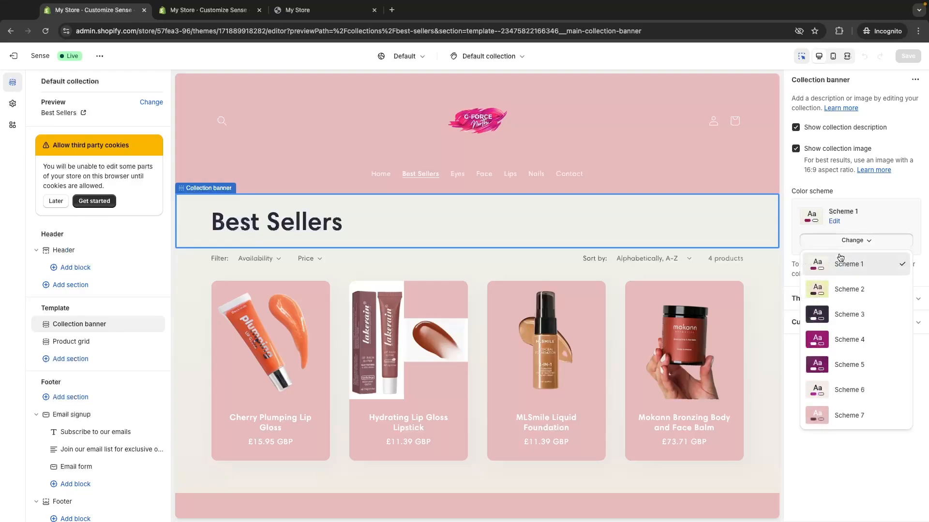
pyautogui.click(847, 388)
# Set the collection page's product grid to color scheme Scheme 6 and save the theme changes
pyautogui.click(757, 332)
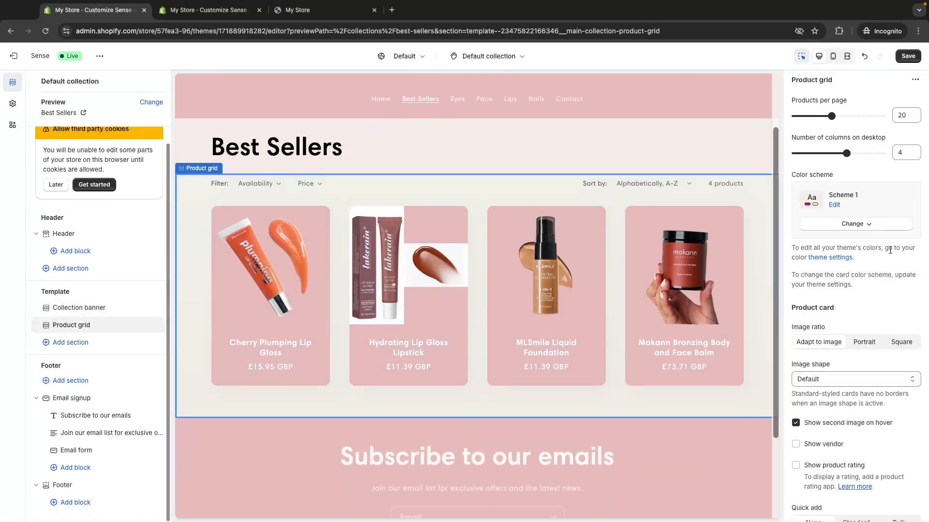
pyautogui.click(853, 224)
pyautogui.click(850, 372)
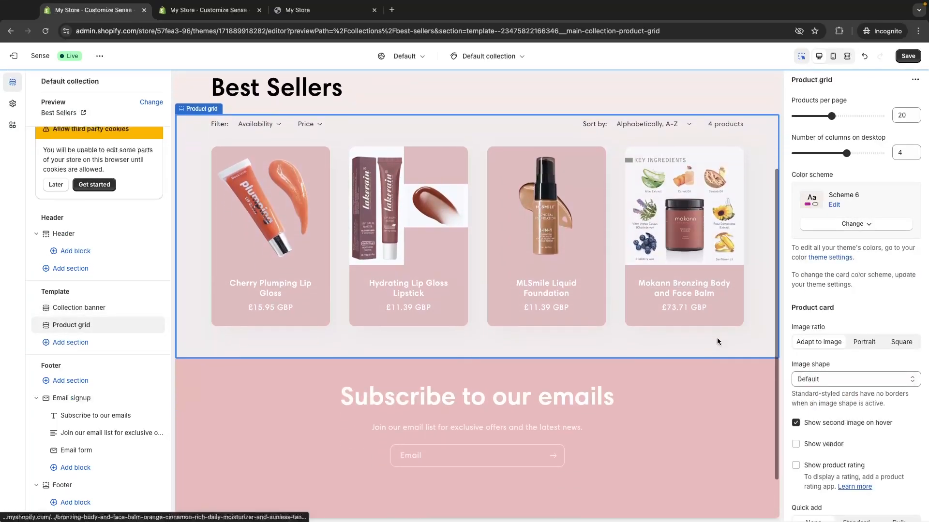
pyautogui.scroll(-1, 729, 415)
pyautogui.scroll(4, 729, 415)
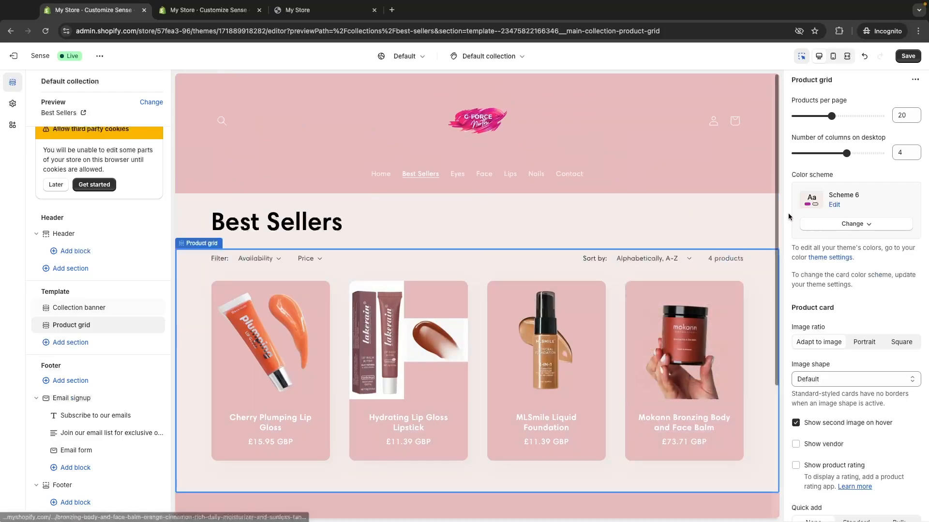
pyautogui.click(908, 57)
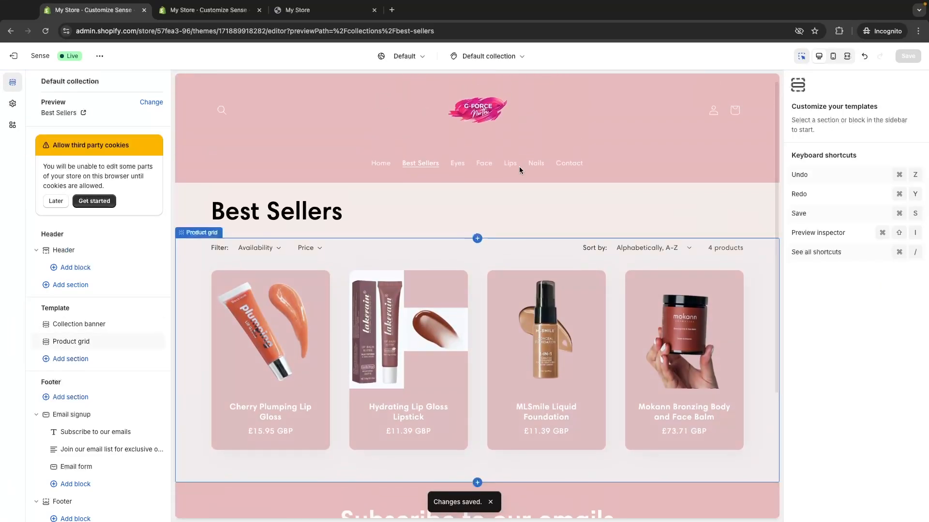
# Open the Lips collection page from the header and examine its banner and product grid colors
pyautogui.click(511, 168)
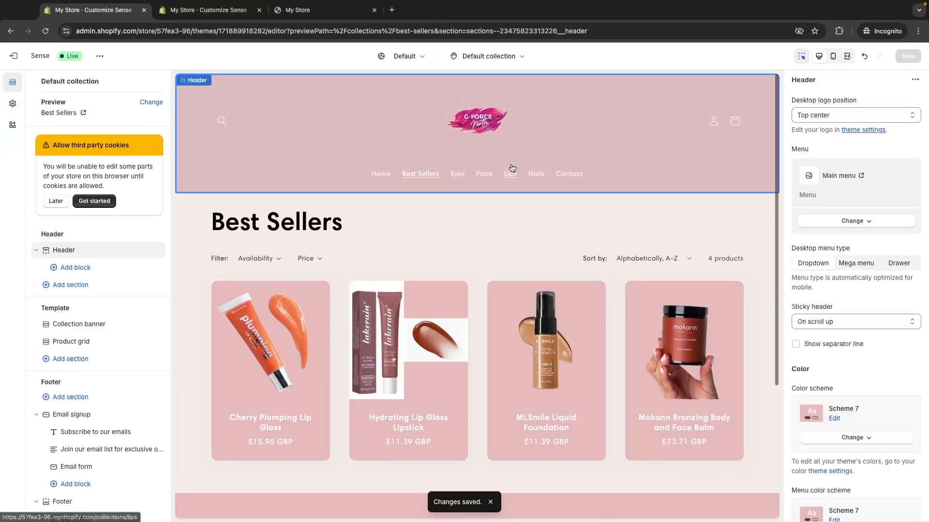
pyautogui.click(512, 169)
pyautogui.scroll(-1, 504, 229)
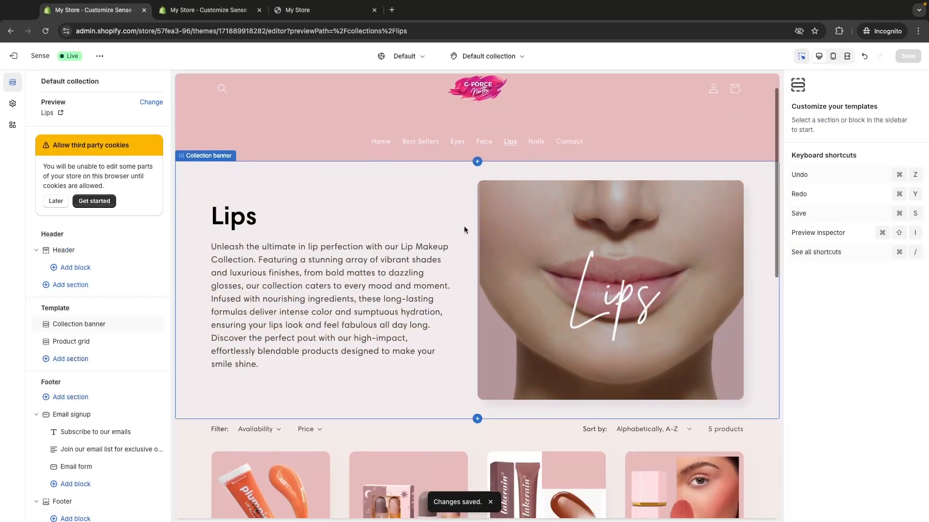
pyautogui.click(464, 229)
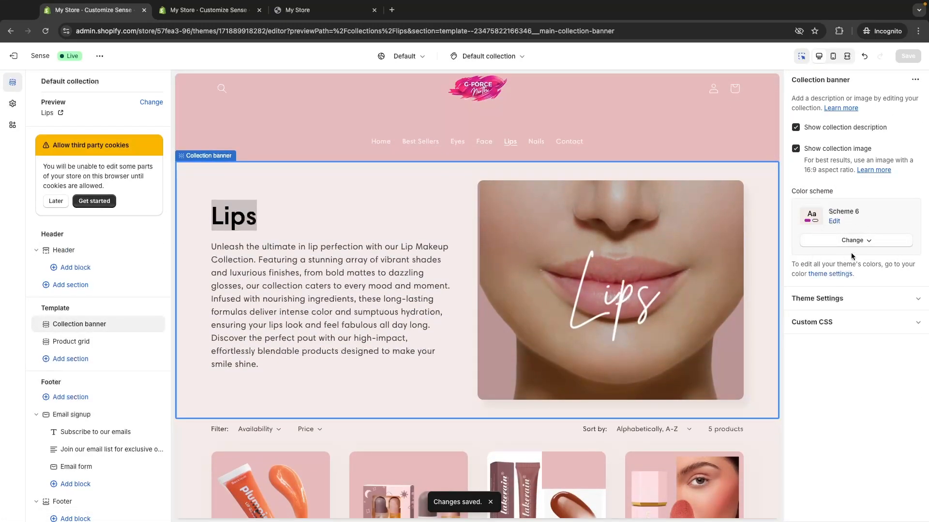
pyautogui.scroll(-8, 667, 333)
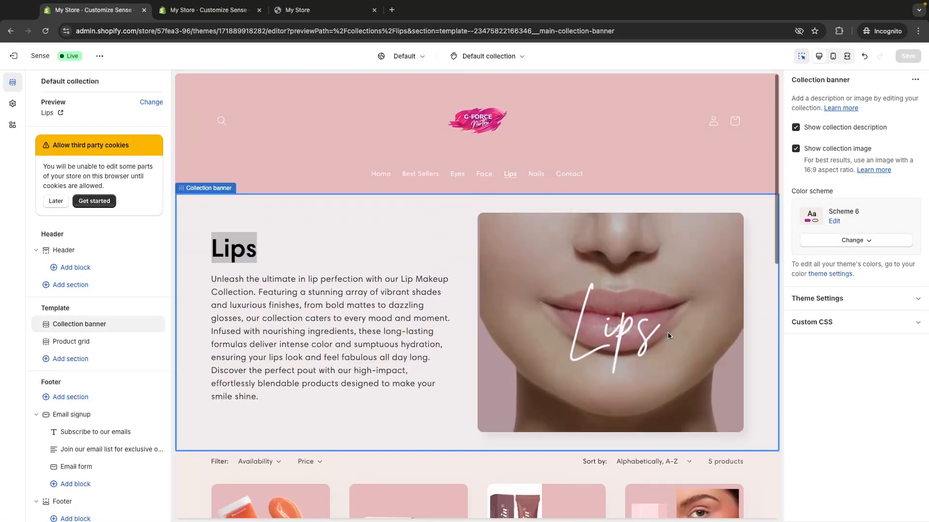
pyautogui.click(617, 408)
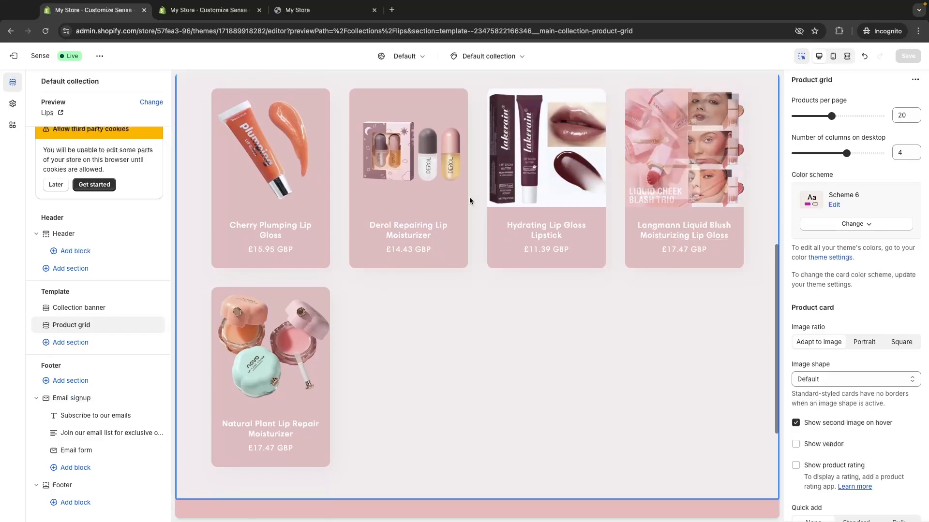
pyautogui.scroll(-1, 597, 377)
pyautogui.scroll(10, 556, 290)
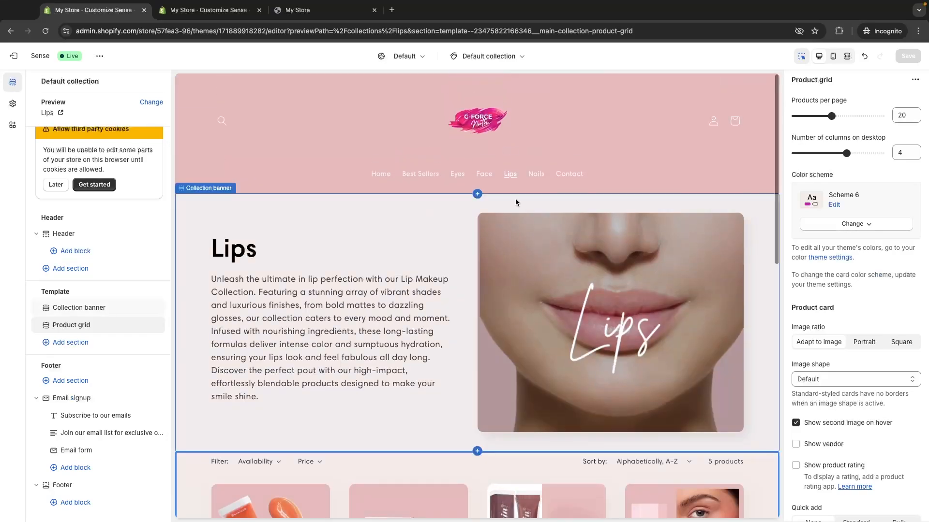
# Open the Face collection page from the header and examine its banner and products
pyautogui.click(483, 174)
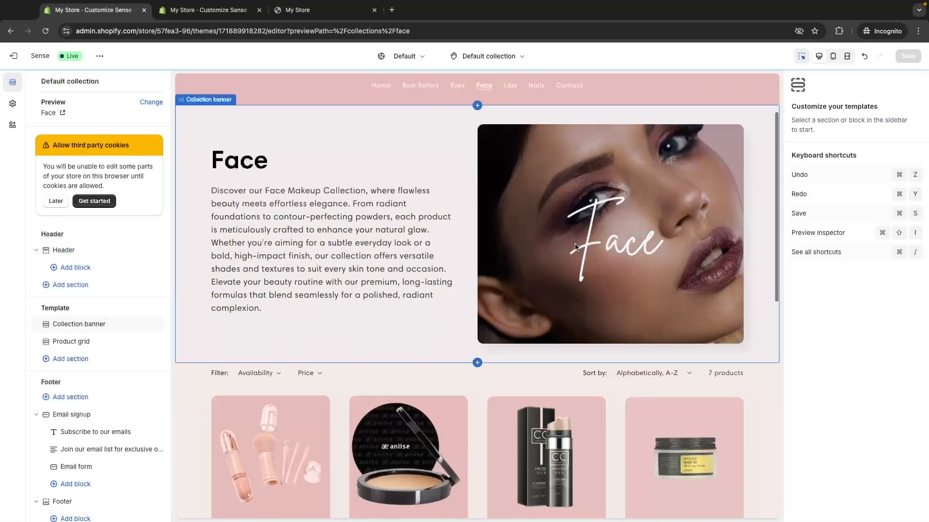
pyautogui.scroll(-5, 575, 269)
pyautogui.scroll(-6, 716, 476)
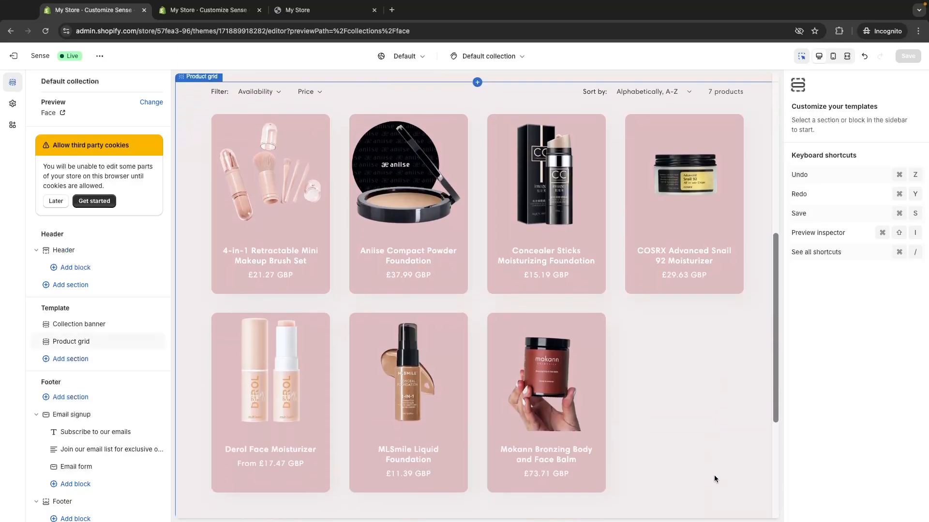
pyautogui.scroll(12, 716, 479)
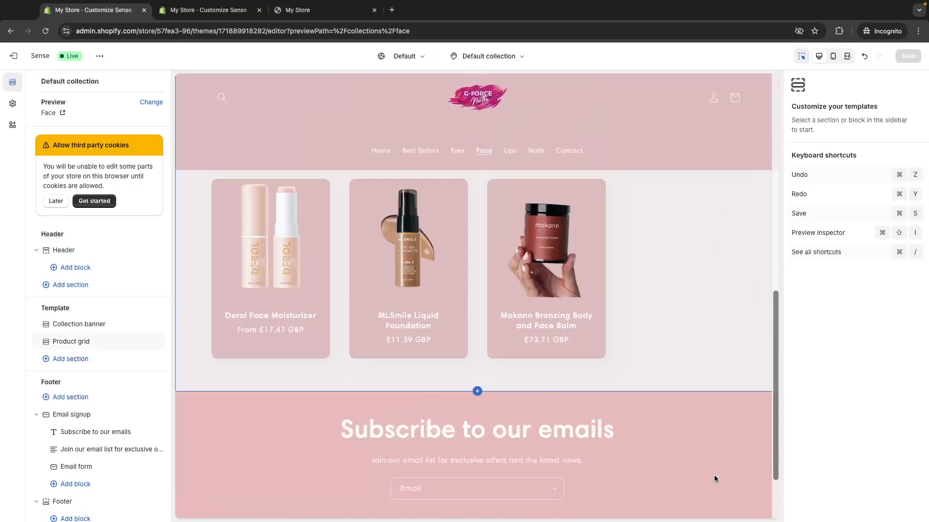
pyautogui.scroll(-4, 410, 344)
# Open the Aniise Compact Powder Foundation product page and set its product information section to color scheme Scheme 6
pyautogui.click(410, 344)
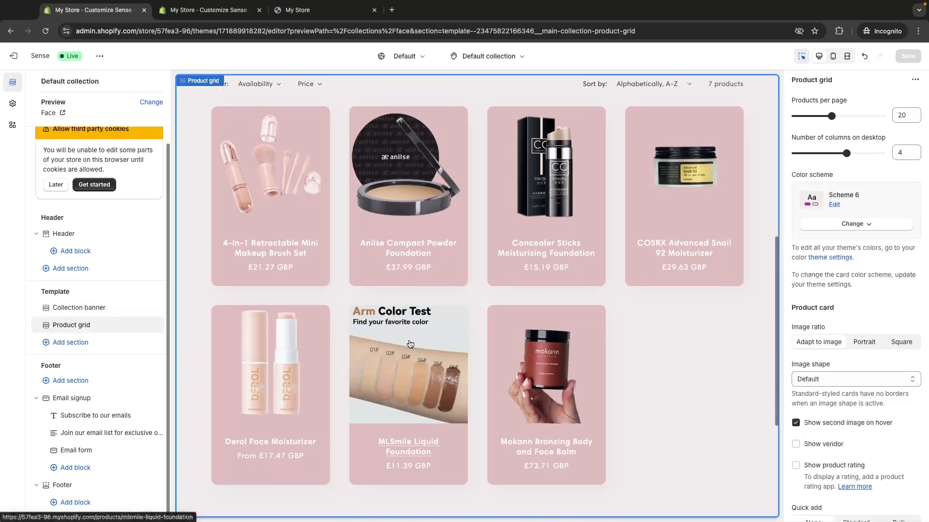
pyautogui.click(425, 244)
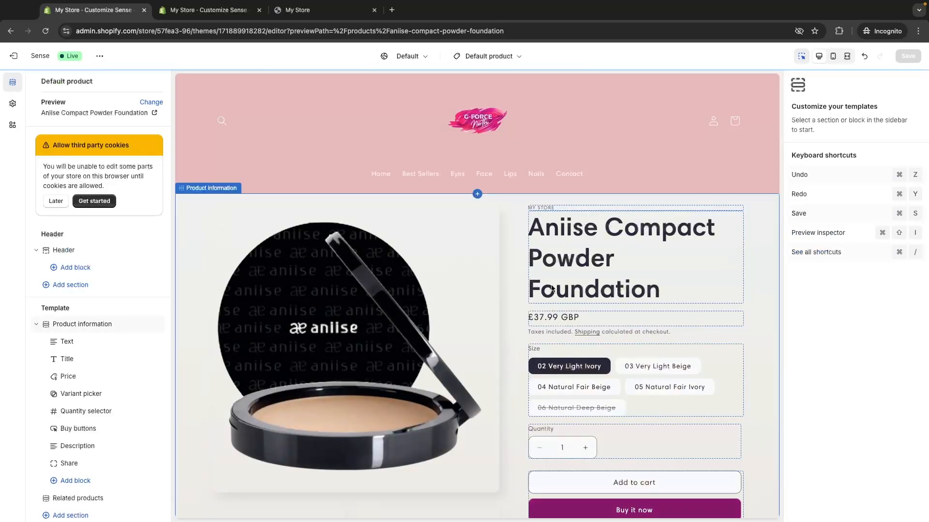
pyautogui.scroll(-10, 611, 309)
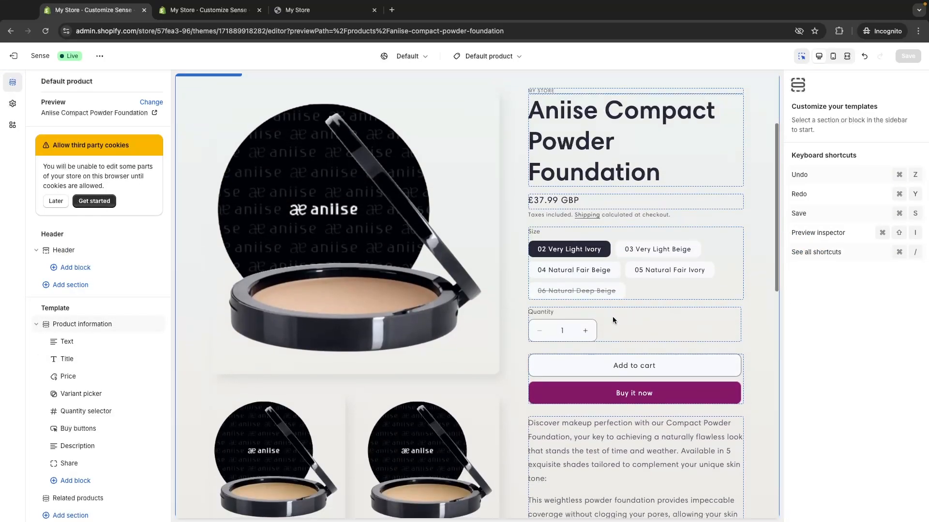
pyautogui.scroll(10, 552, 321)
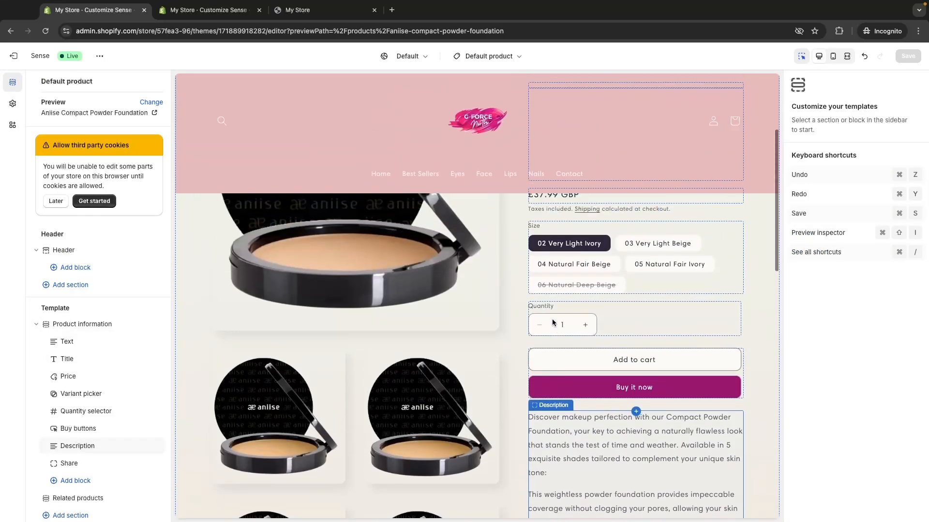
pyautogui.click(514, 275)
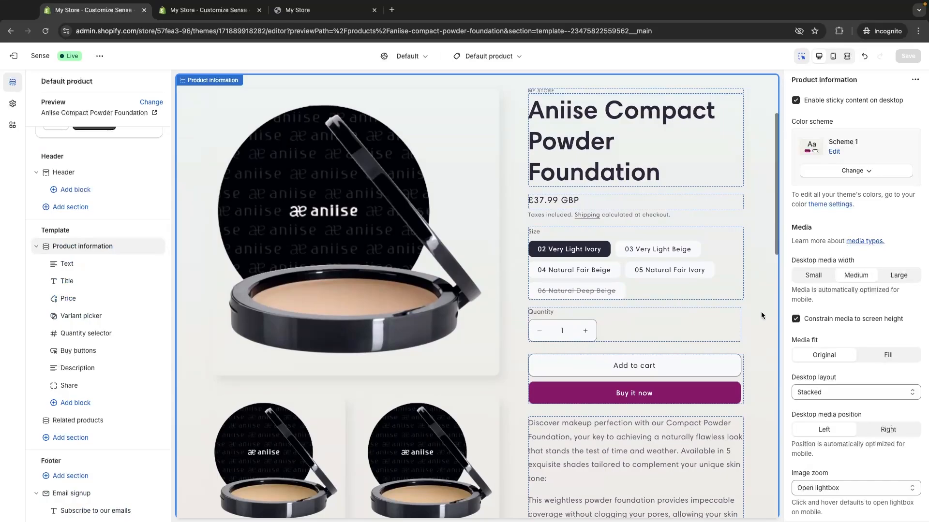
pyautogui.click(853, 171)
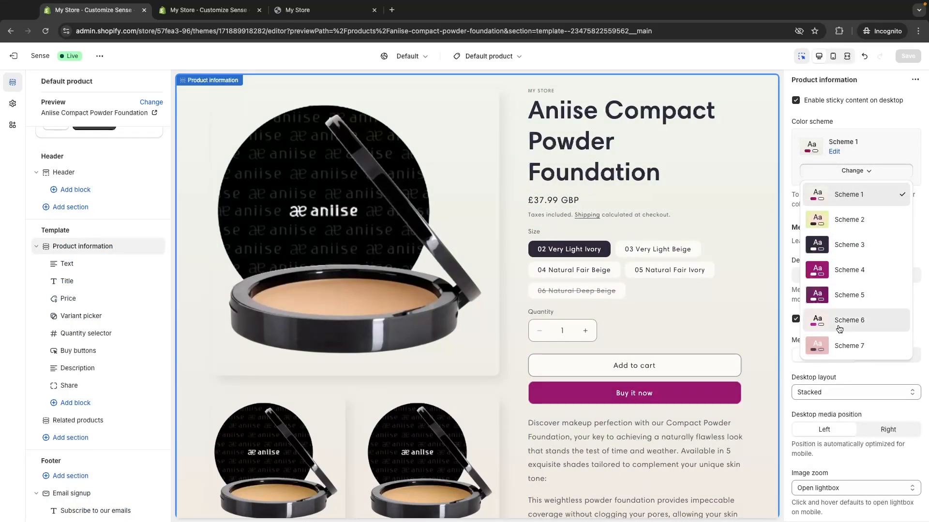
pyautogui.click(846, 320)
# Set the product page's related products section to color scheme Scheme 6 and save the theme changes
pyautogui.scroll(-10, 617, 297)
pyautogui.scroll(-4, 617, 328)
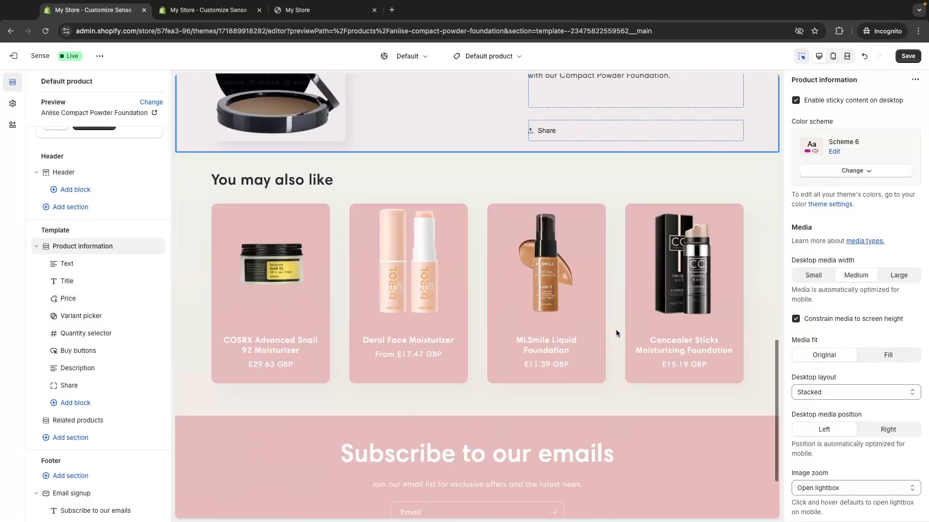
pyautogui.click(497, 408)
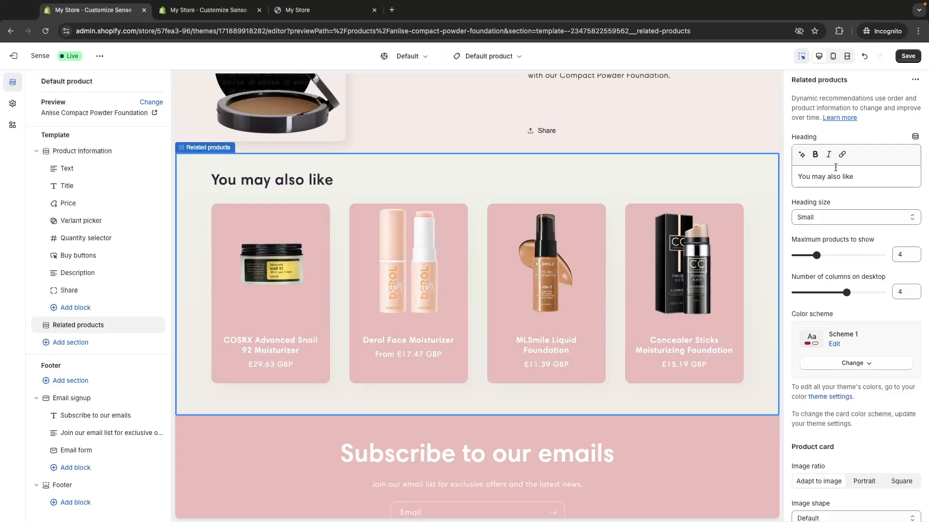
pyautogui.scroll(-1, 857, 267)
pyautogui.click(852, 337)
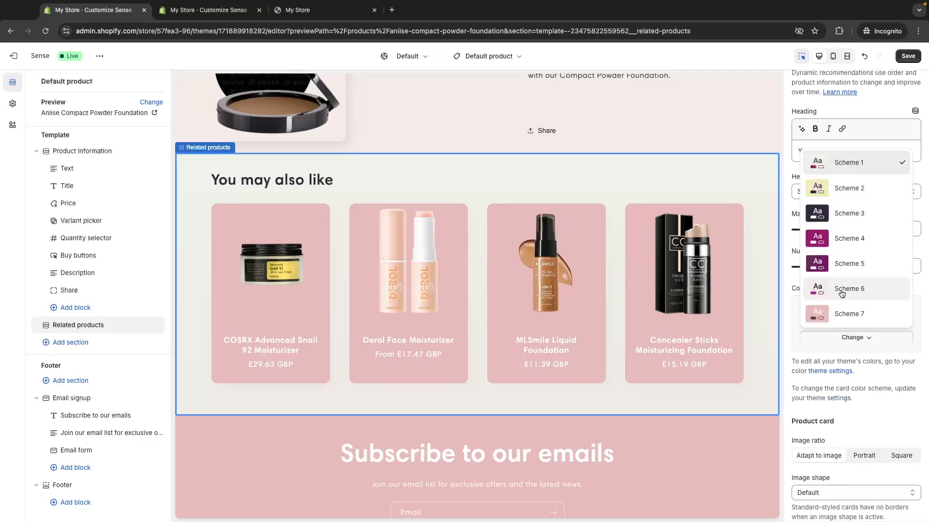
pyautogui.click(842, 290)
pyautogui.click(908, 57)
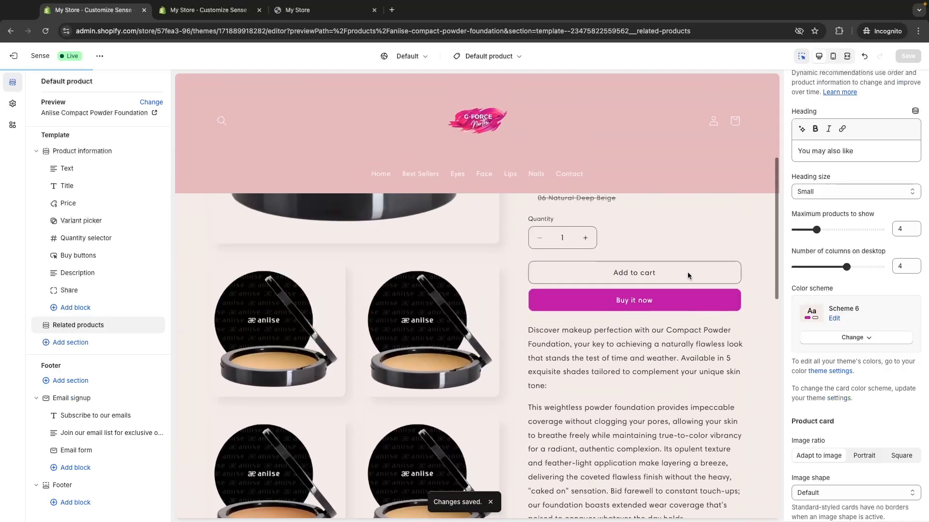
# Check the new product page colors on the 4-in-1 Retractable Mini Makeup Brush Set from the Face collection
pyautogui.scroll(9, 477, 199)
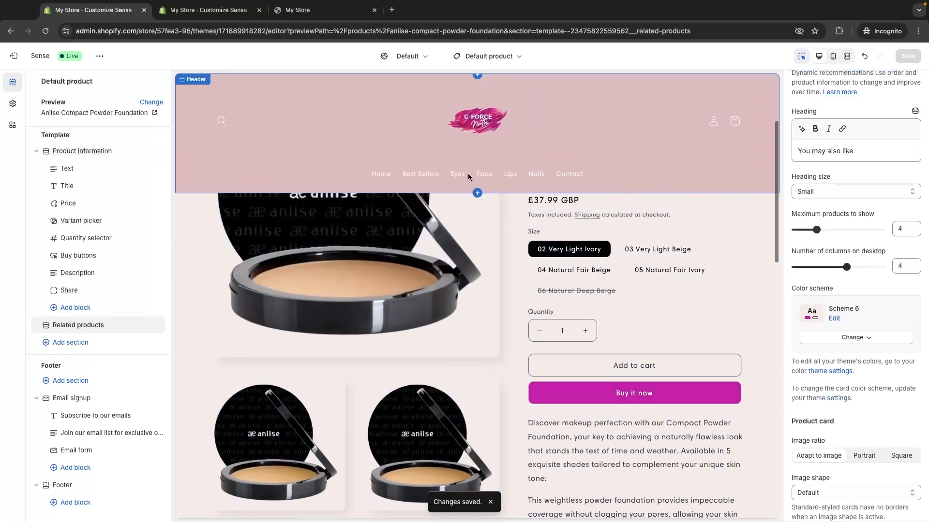
pyautogui.click(493, 174)
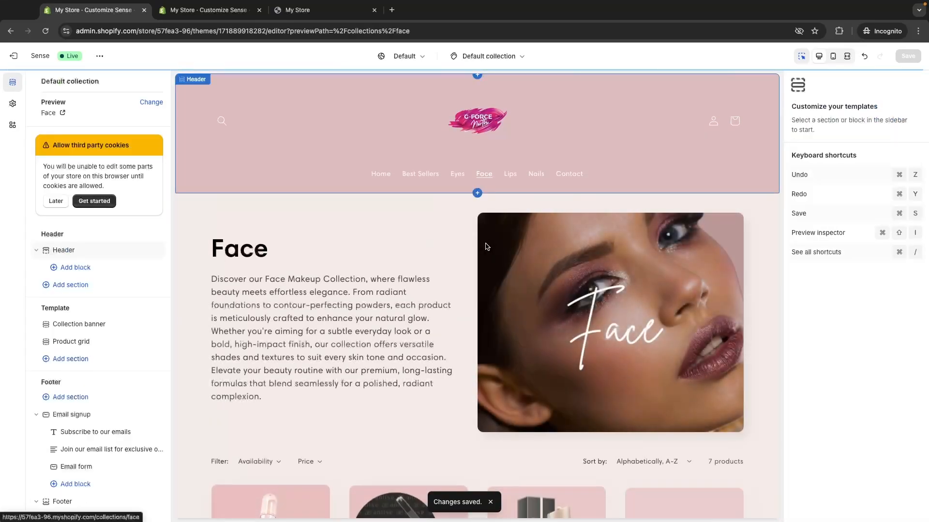
pyautogui.scroll(-3, 485, 245)
pyautogui.click(277, 411)
pyautogui.scroll(-4, 287, 259)
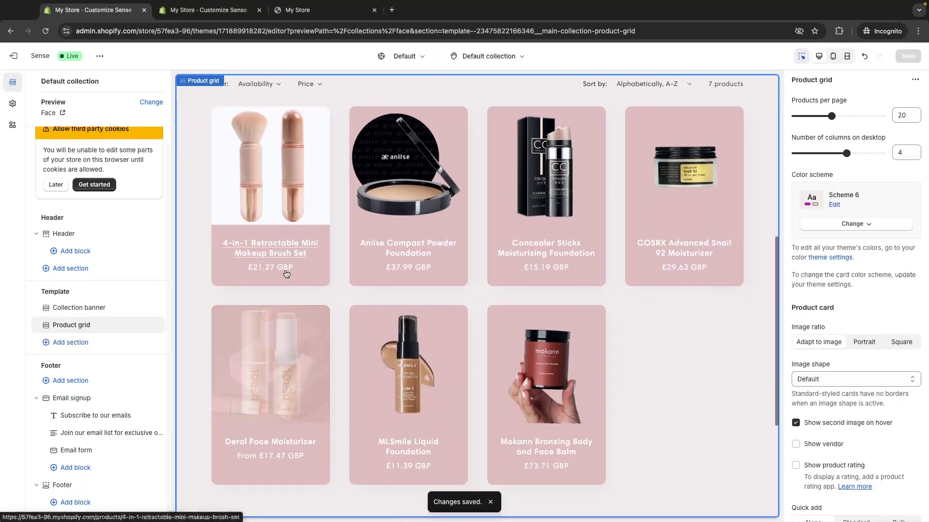
pyautogui.click(287, 259)
pyautogui.scroll(-5, 443, 305)
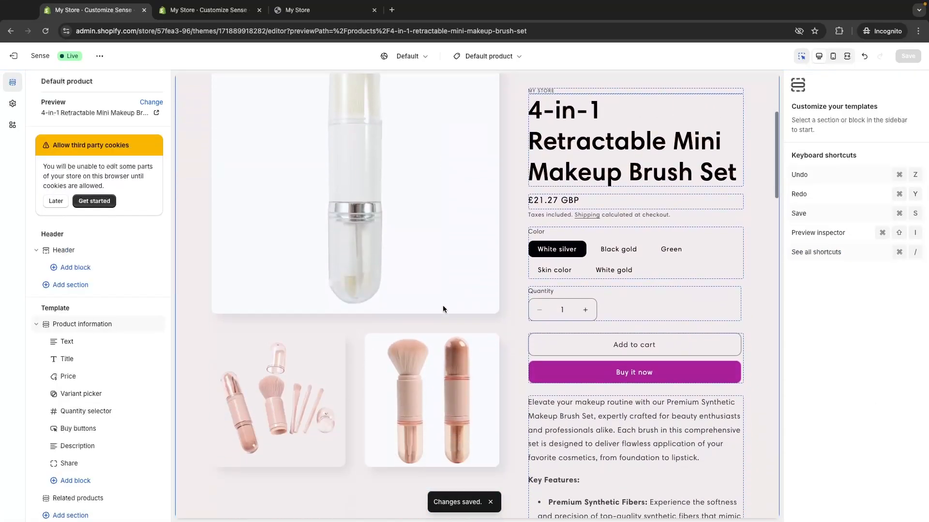
pyautogui.scroll(-5, 443, 311)
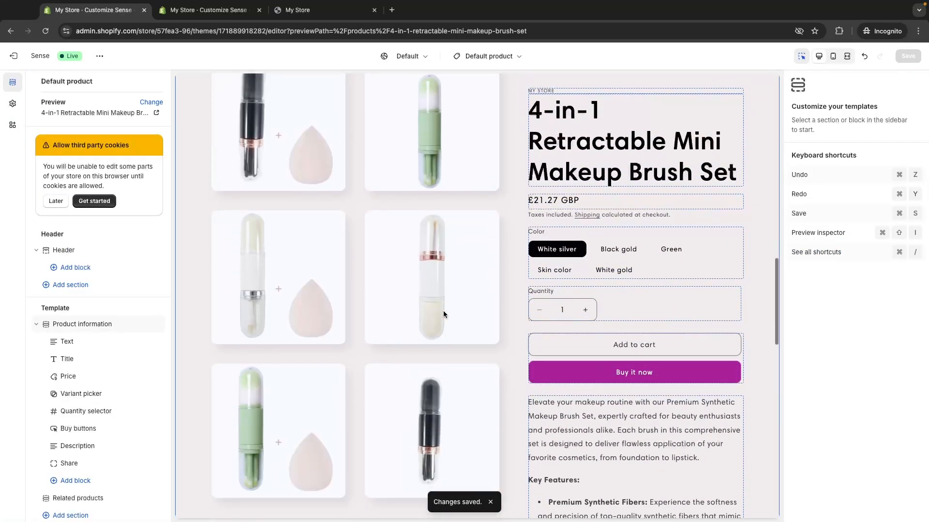
pyautogui.scroll(10, 444, 310)
pyautogui.scroll(5, 443, 311)
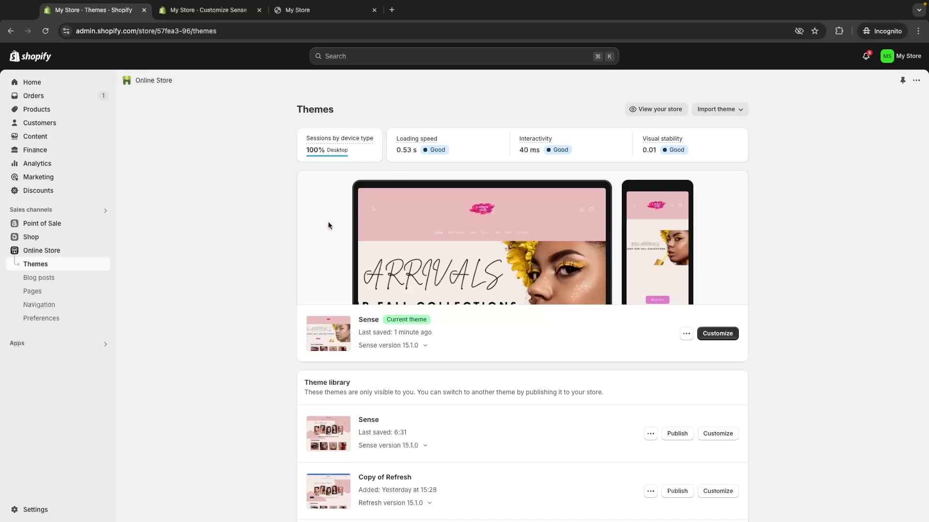
# Search for the domain gforcenorthbeauty.com among the new domains for sale in the store's domain settings
pyautogui.click(23, 512)
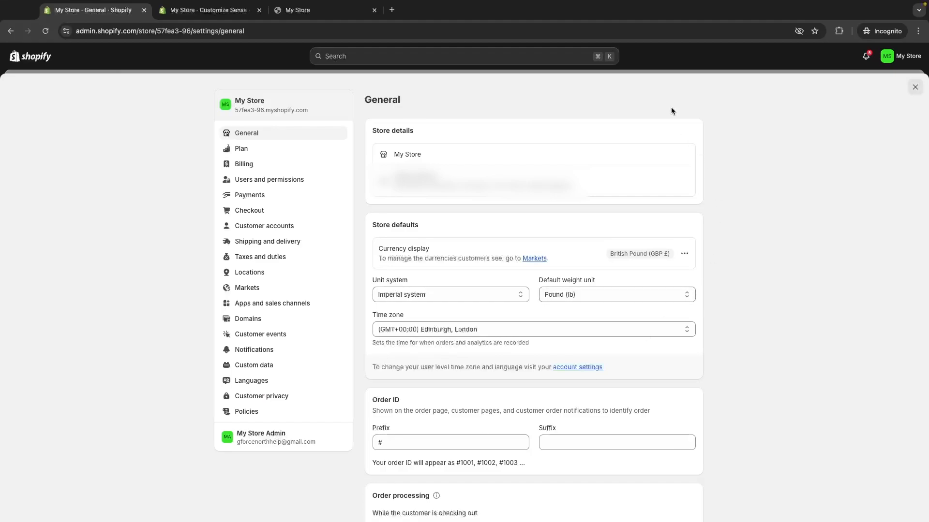
pyautogui.click(240, 326)
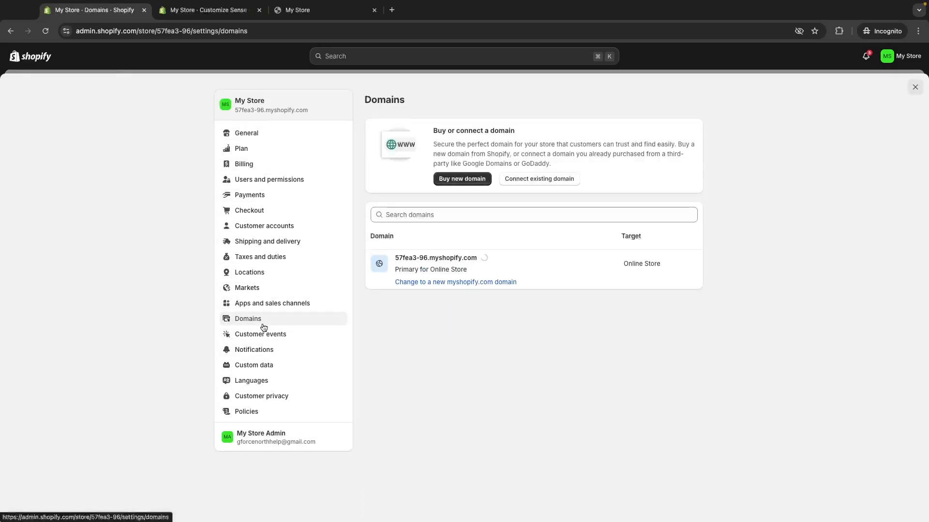
pyautogui.click(444, 181)
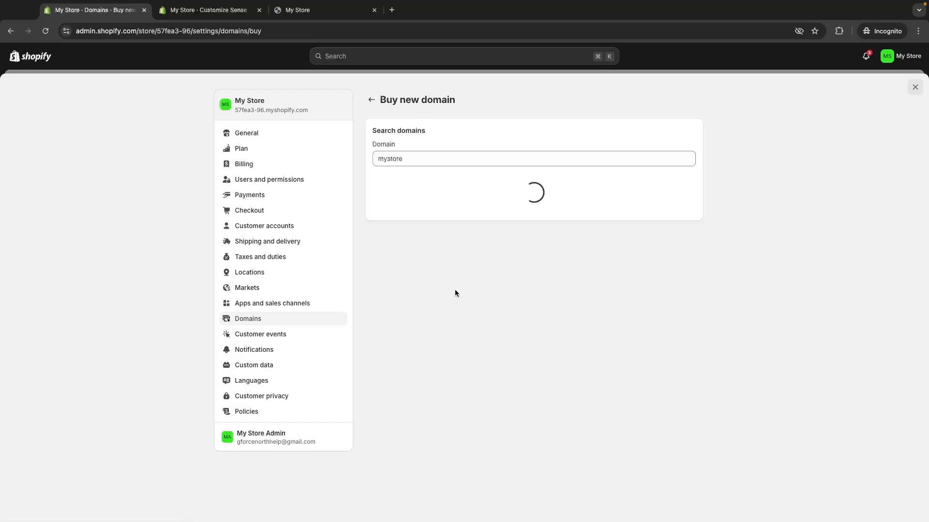
pyautogui.tripleClick(471, 159)
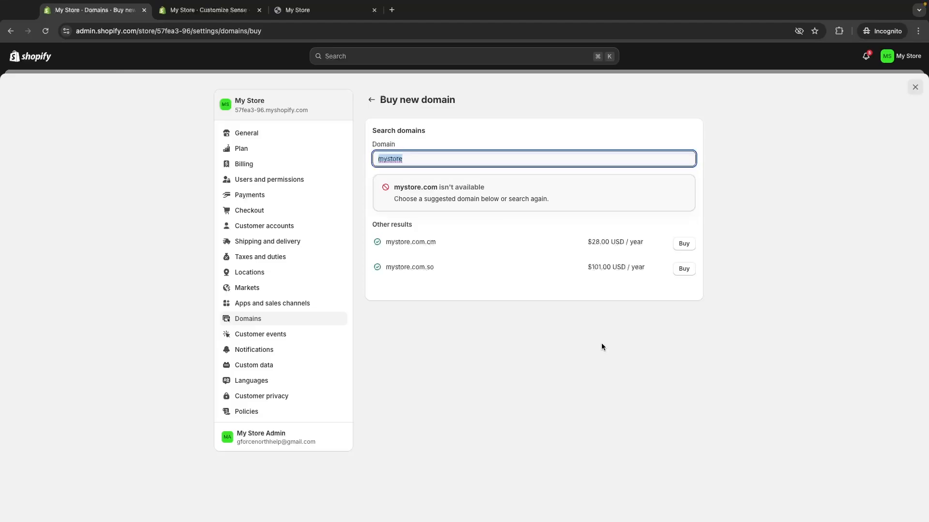
pyautogui.write('gforcenorthbeauty.com')
pyautogui.press('Return')
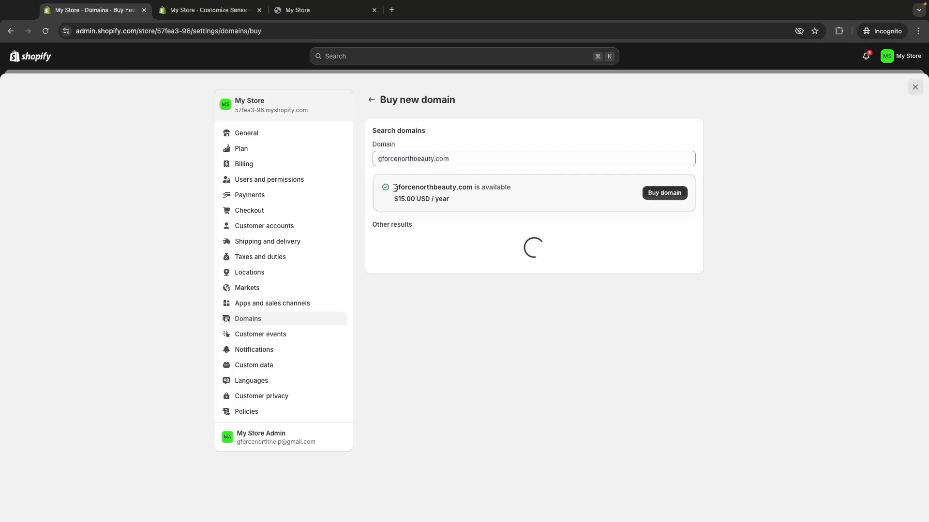
pyautogui.moveTo(397, 189); pyautogui.dragTo(530, 187)
pyautogui.click(532, 188)
# Open the purchase page for gforcenorthbeauty.com and review its details alongside the store's current myshopify.com address
pyautogui.click(671, 195)
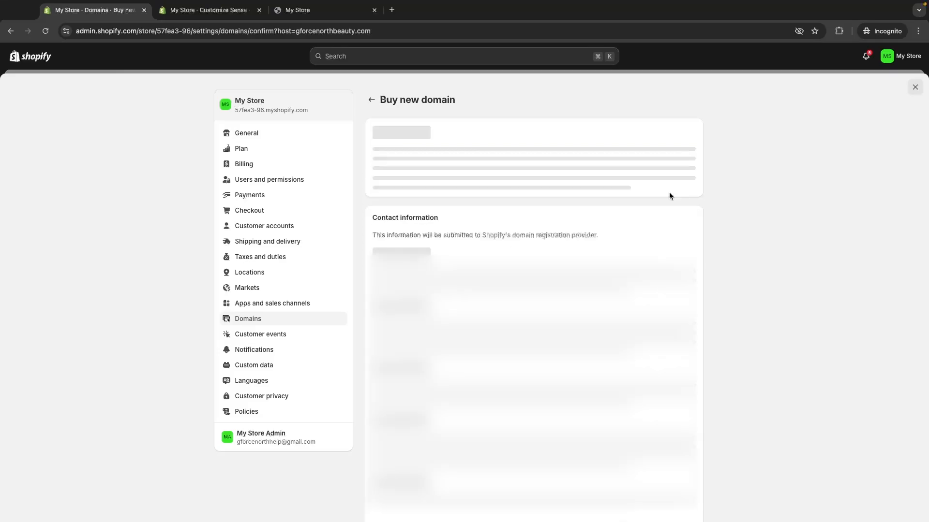
pyautogui.scroll(-5, 641, 219)
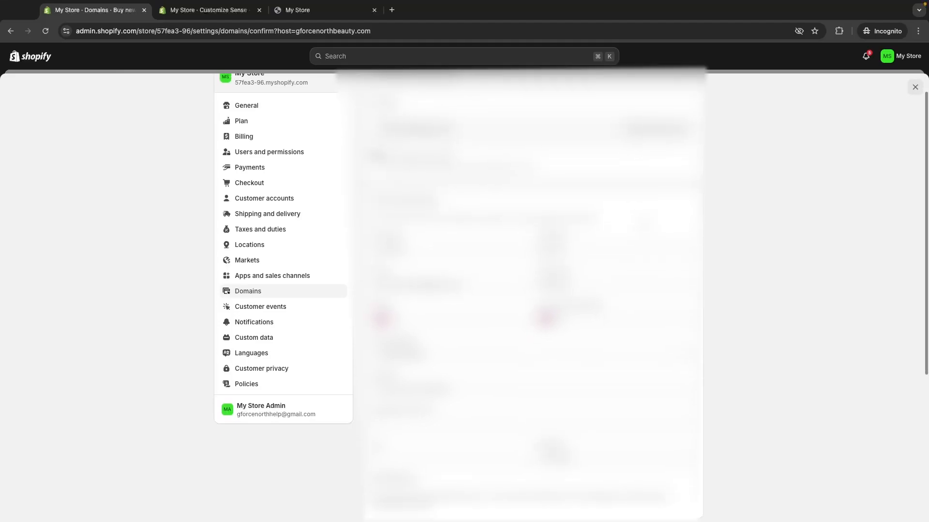
pyautogui.scroll(-5, 572, 297)
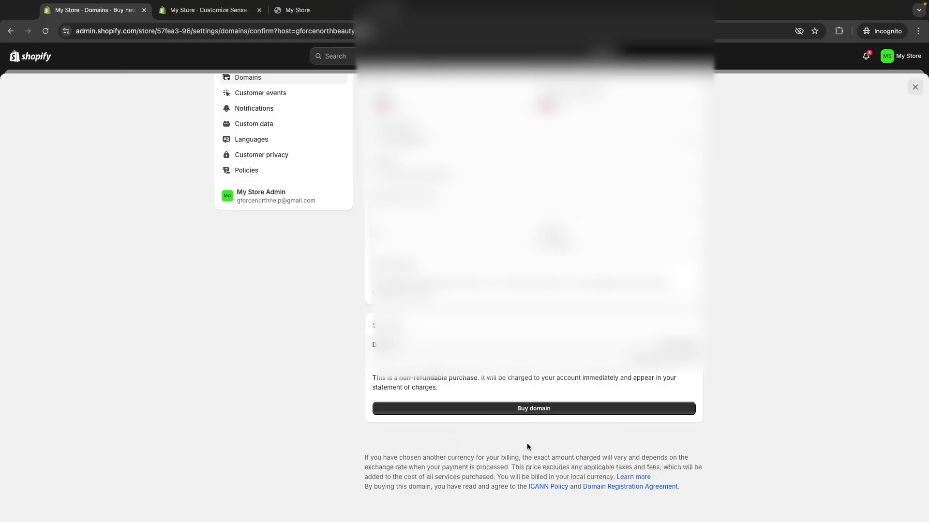
pyautogui.scroll(5, 571, 404)
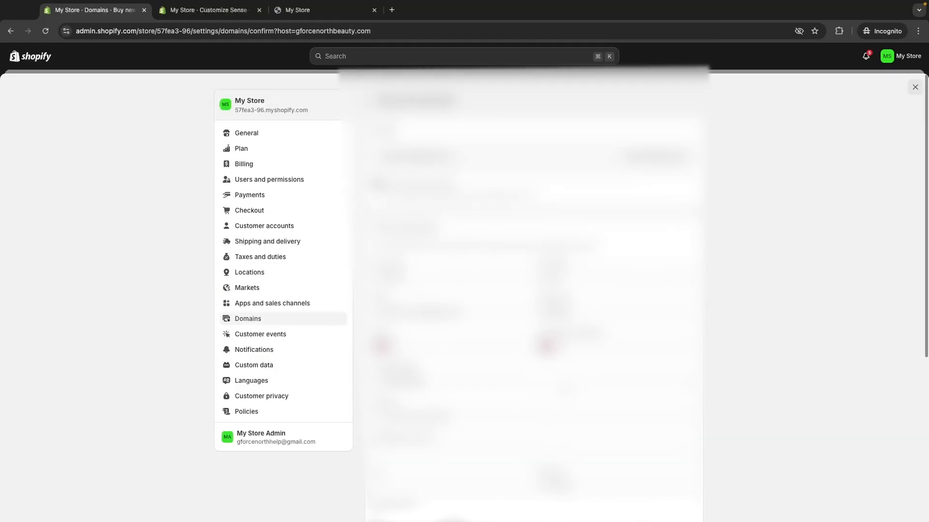
pyautogui.moveTo(458, 158); pyautogui.dragTo(378, 160)
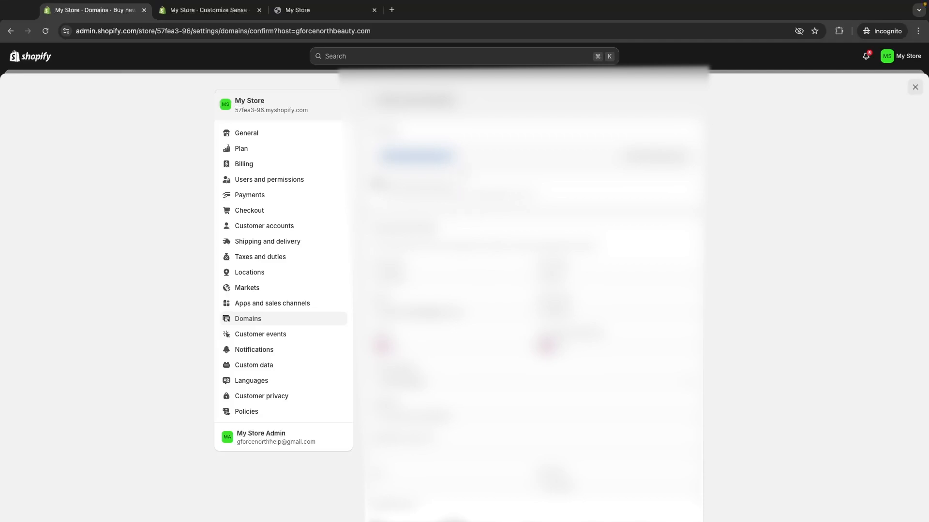
pyautogui.moveTo(306, 109)
pyautogui.mouseDown()
pyautogui.moveTo(227, 108)
pyautogui.moveTo(301, 111)
pyautogui.mouseUp()
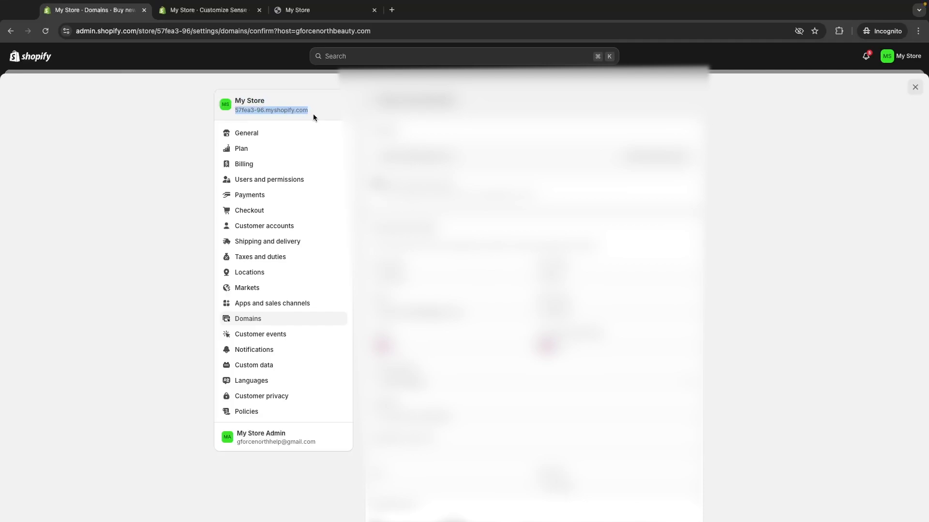
pyautogui.moveTo(312, 114); pyautogui.dragTo(231, 111)
pyautogui.click(284, 114)
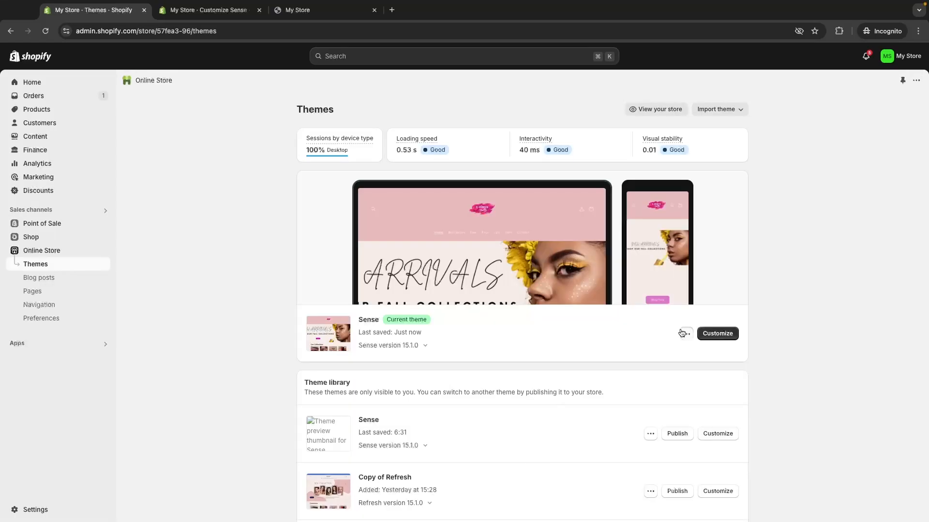
# View the current Sense theme's live storefront and browse the Collections page through the home banner's Shop Now link
pyautogui.click(686, 333)
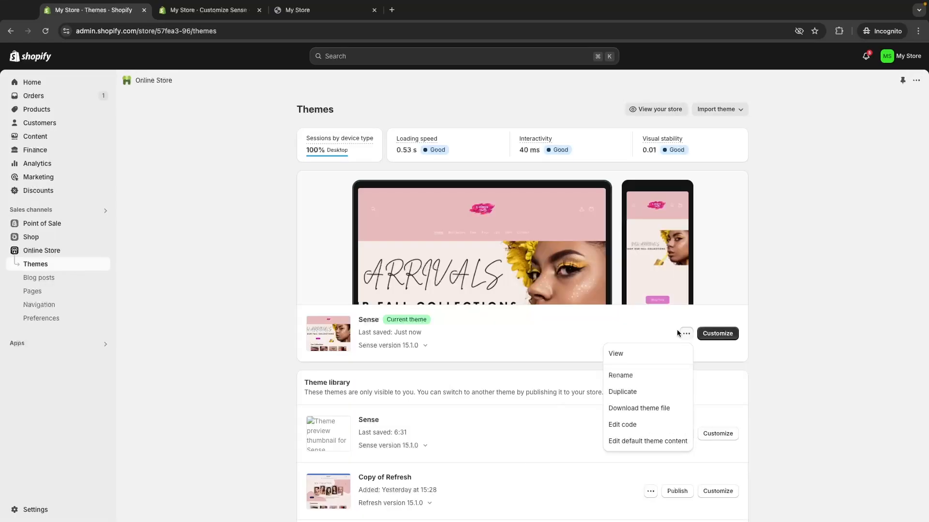
pyautogui.click(625, 360)
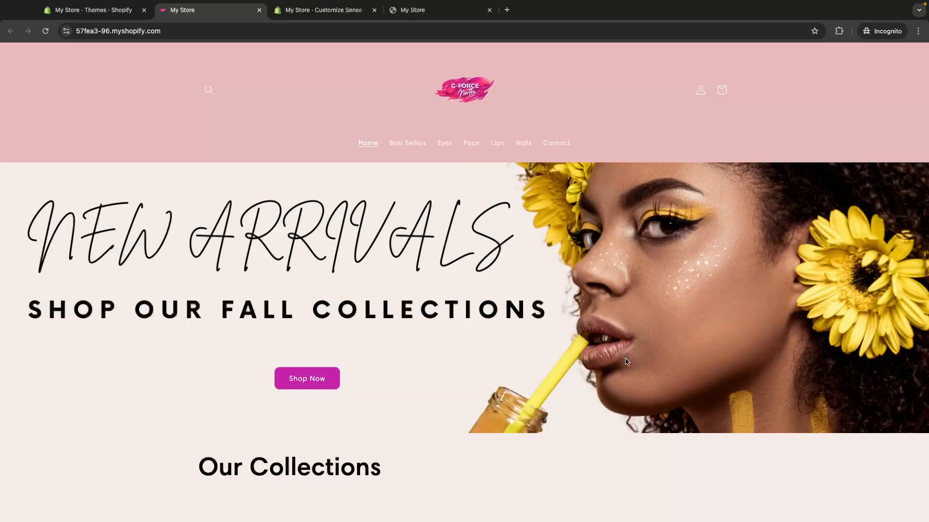
pyautogui.click(312, 378)
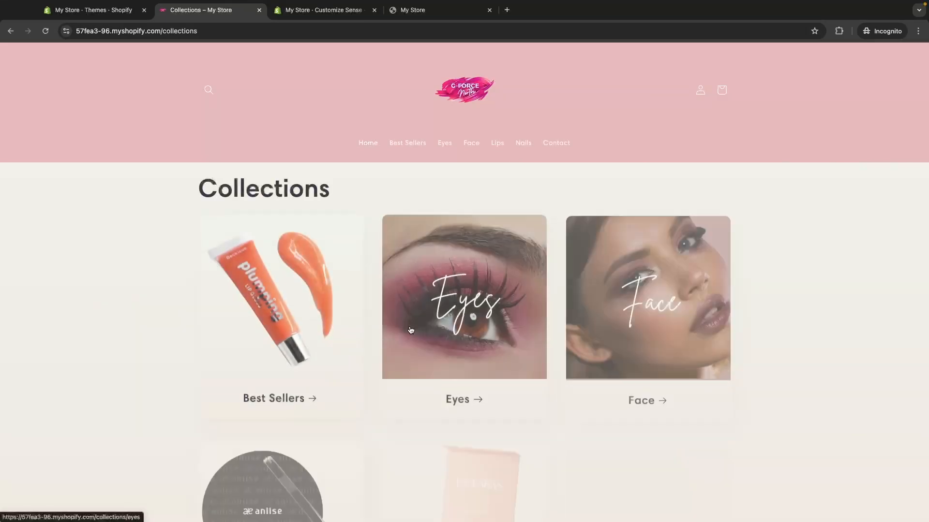
pyautogui.scroll(-3, 488, 346)
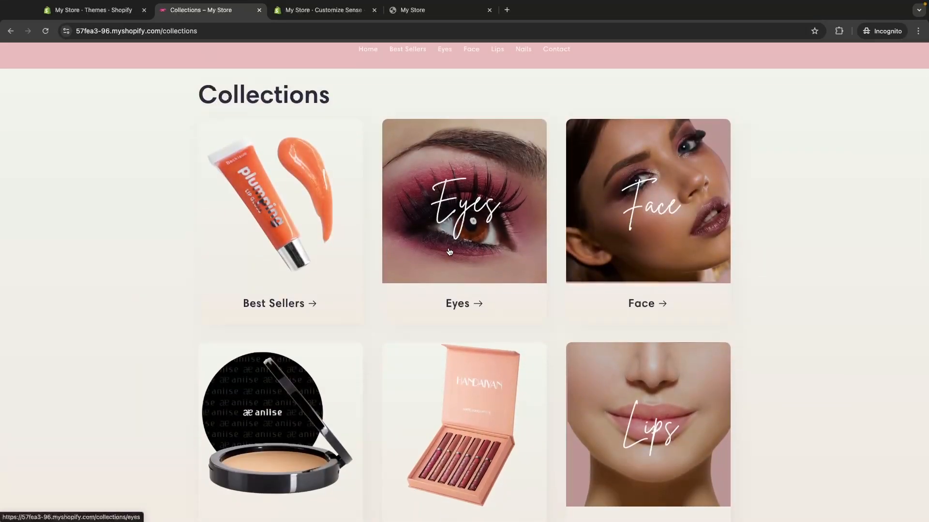
# Open the Face collection and examine the COSRX Advanced Snail 92 Moisturizer product page
pyautogui.click(669, 226)
pyautogui.scroll(-5, 631, 249)
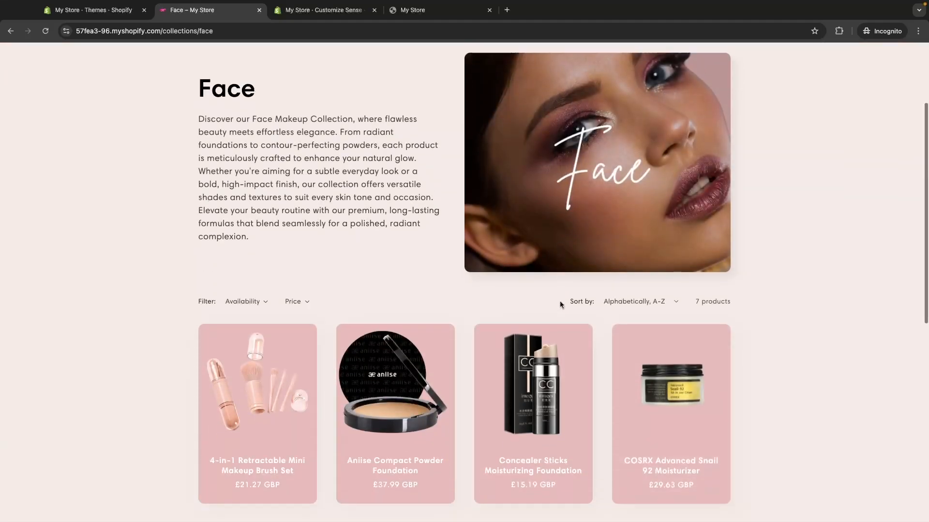
pyautogui.click(665, 334)
pyautogui.scroll(-2, 509, 192)
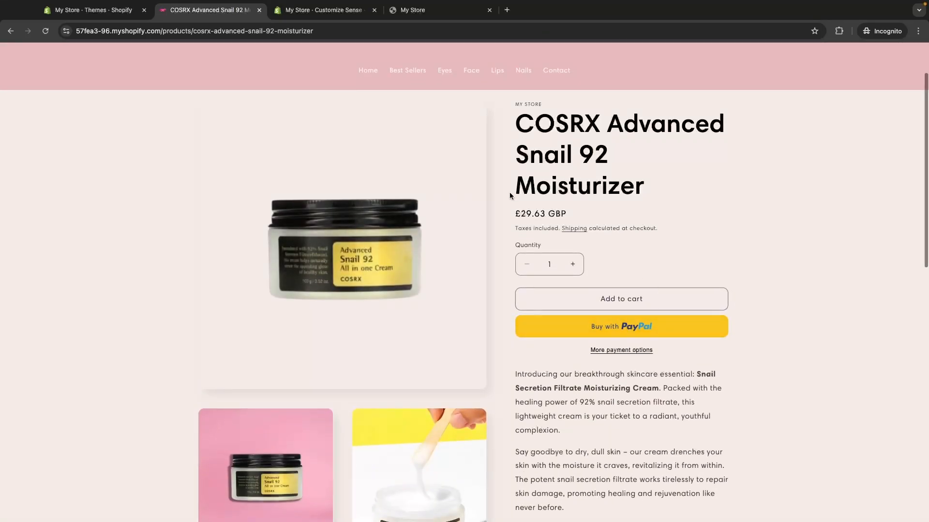
# Add one COSRX Advanced Snail 92 Moisturizer to the cart, proceed to checkout and review the contact, delivery and payment sections
pyautogui.click(607, 305)
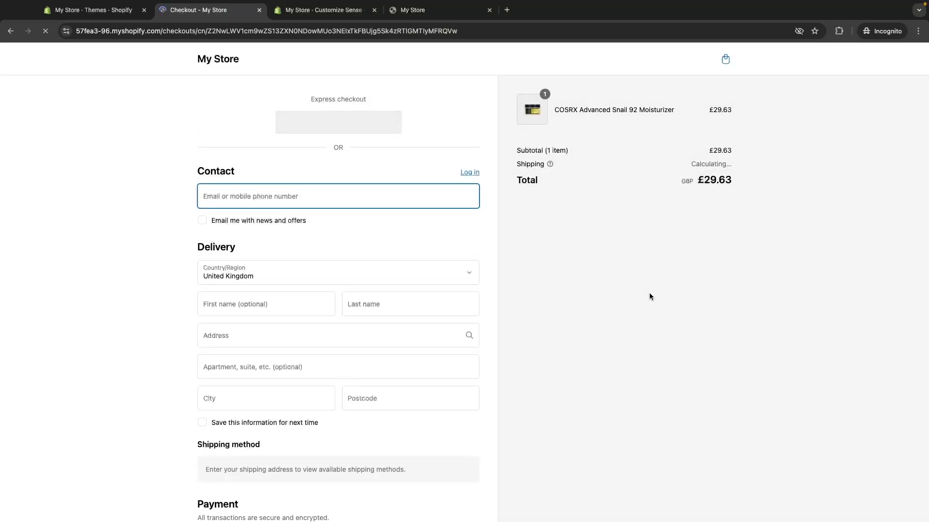
pyautogui.scroll(-5, 649, 323)
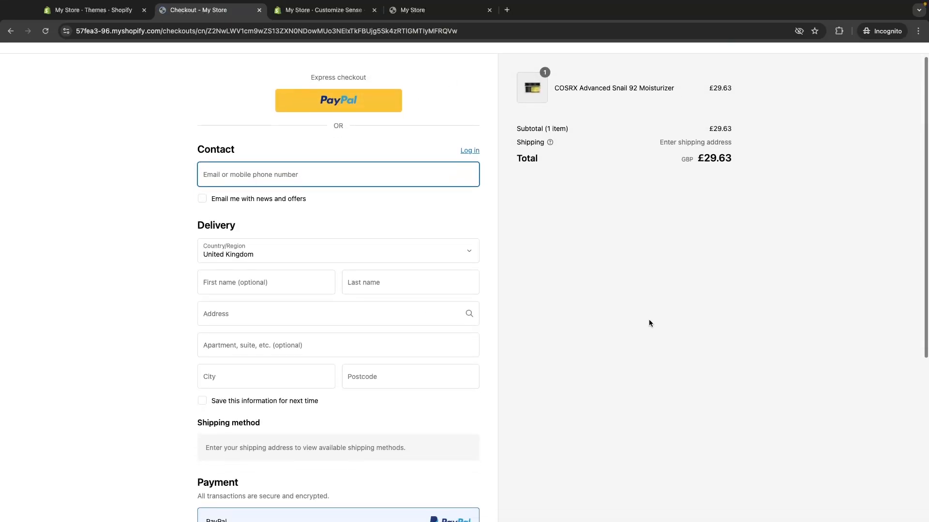
pyautogui.scroll(5, 650, 323)
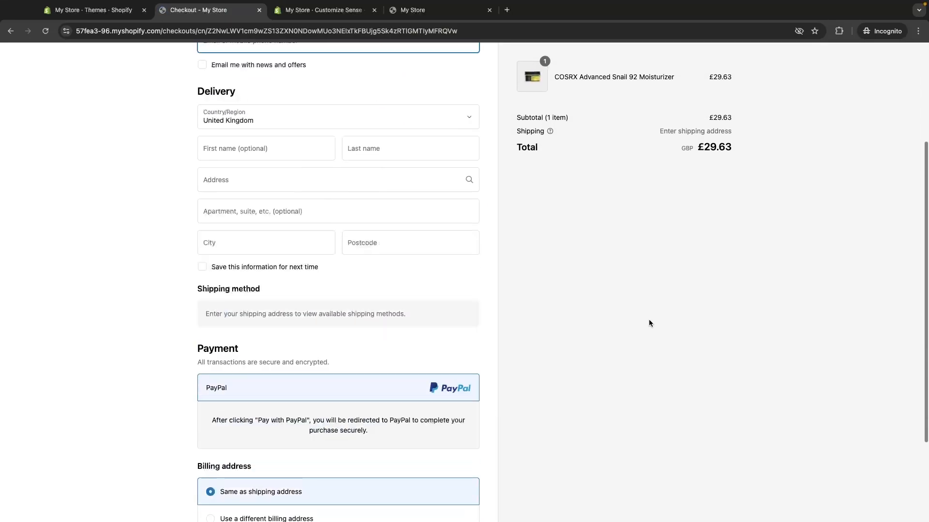